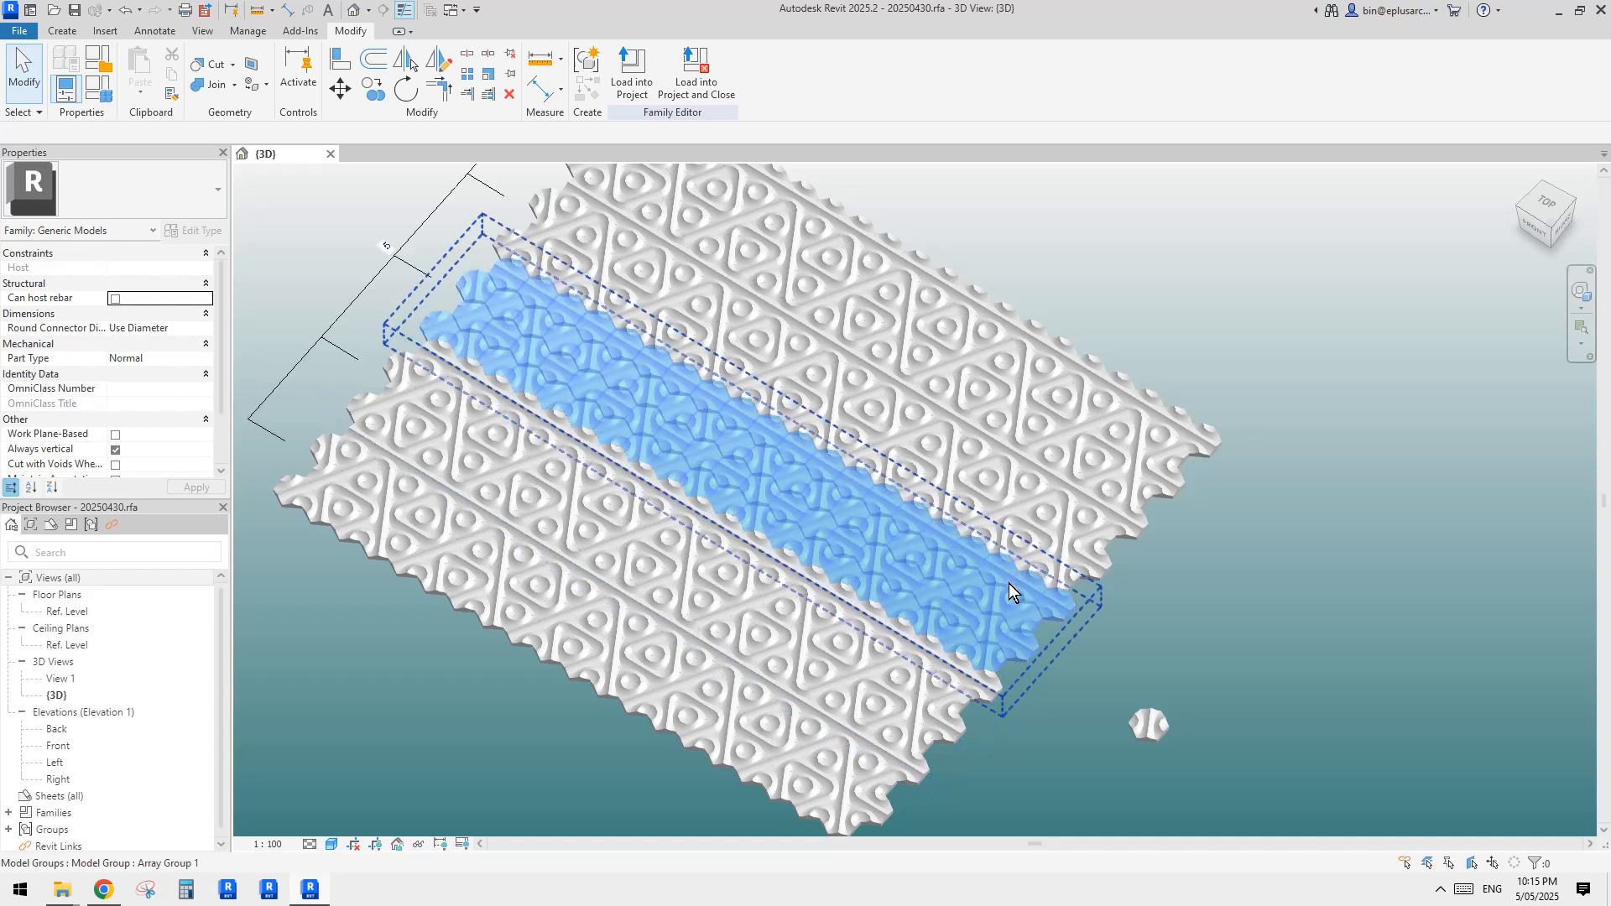
Examine the nested array groups that make up the tiled relief panel.
middle_click_drag(1074, 610, 1004, 606)
key("Escape")
key("Tab")
left_click(955, 611)
left_click(1116, 632)
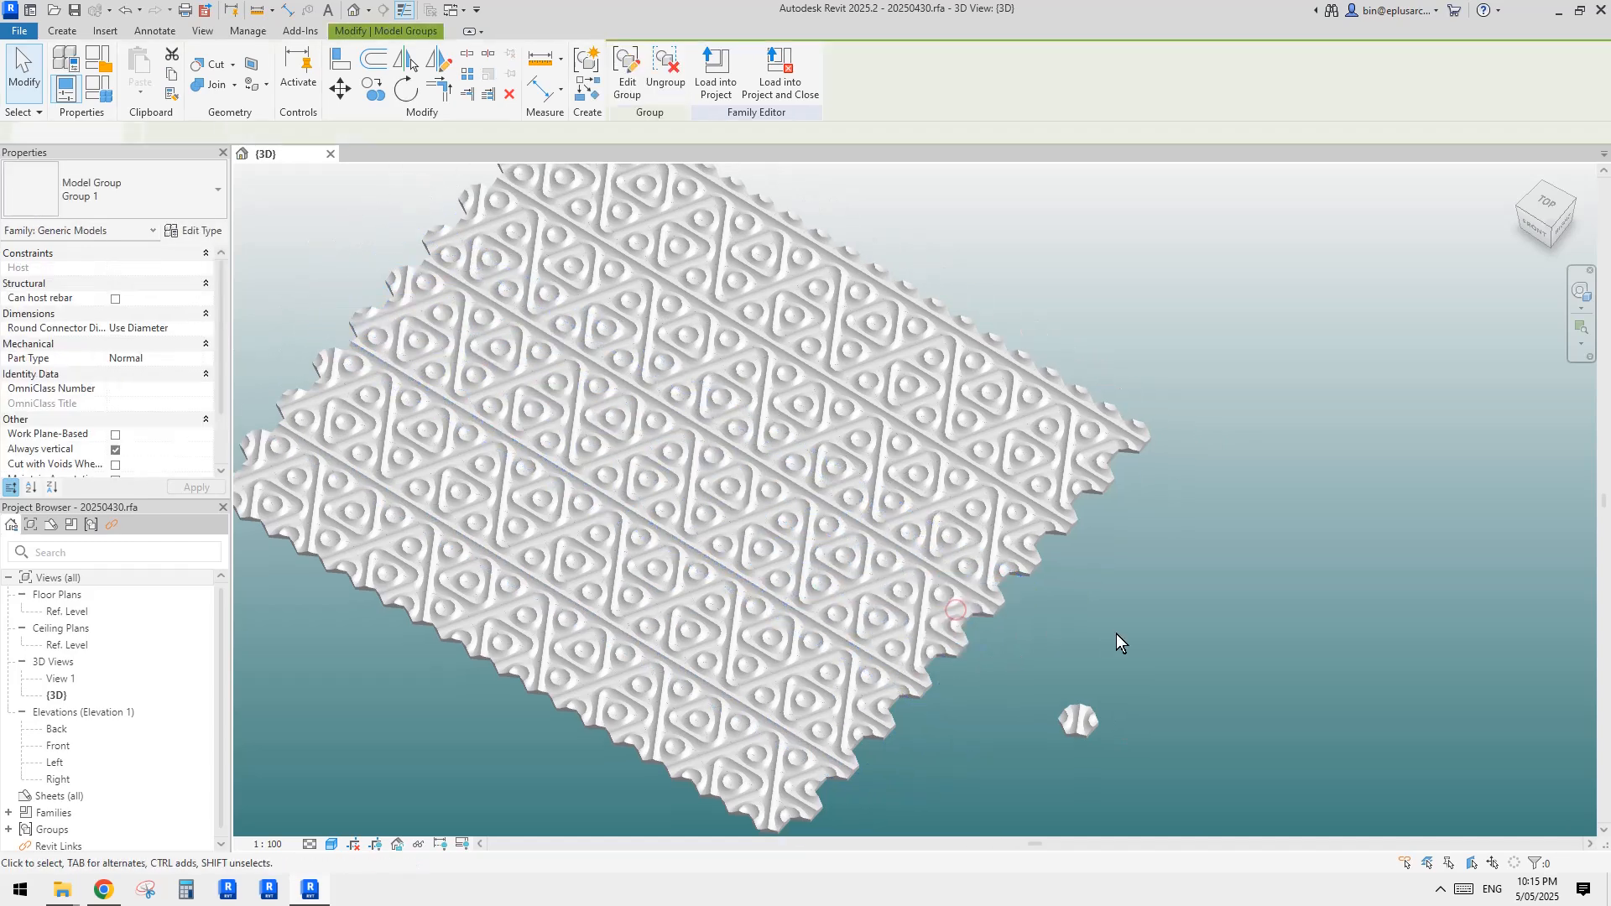
left_click(951, 590)
middle_click_drag(1094, 633, 1038, 618)
left_click(394, 753)
Check the reference photo in the Reddit post in Chrome and compare the arrayed panel in Revit with the standalone tile.
left_click(104, 891)
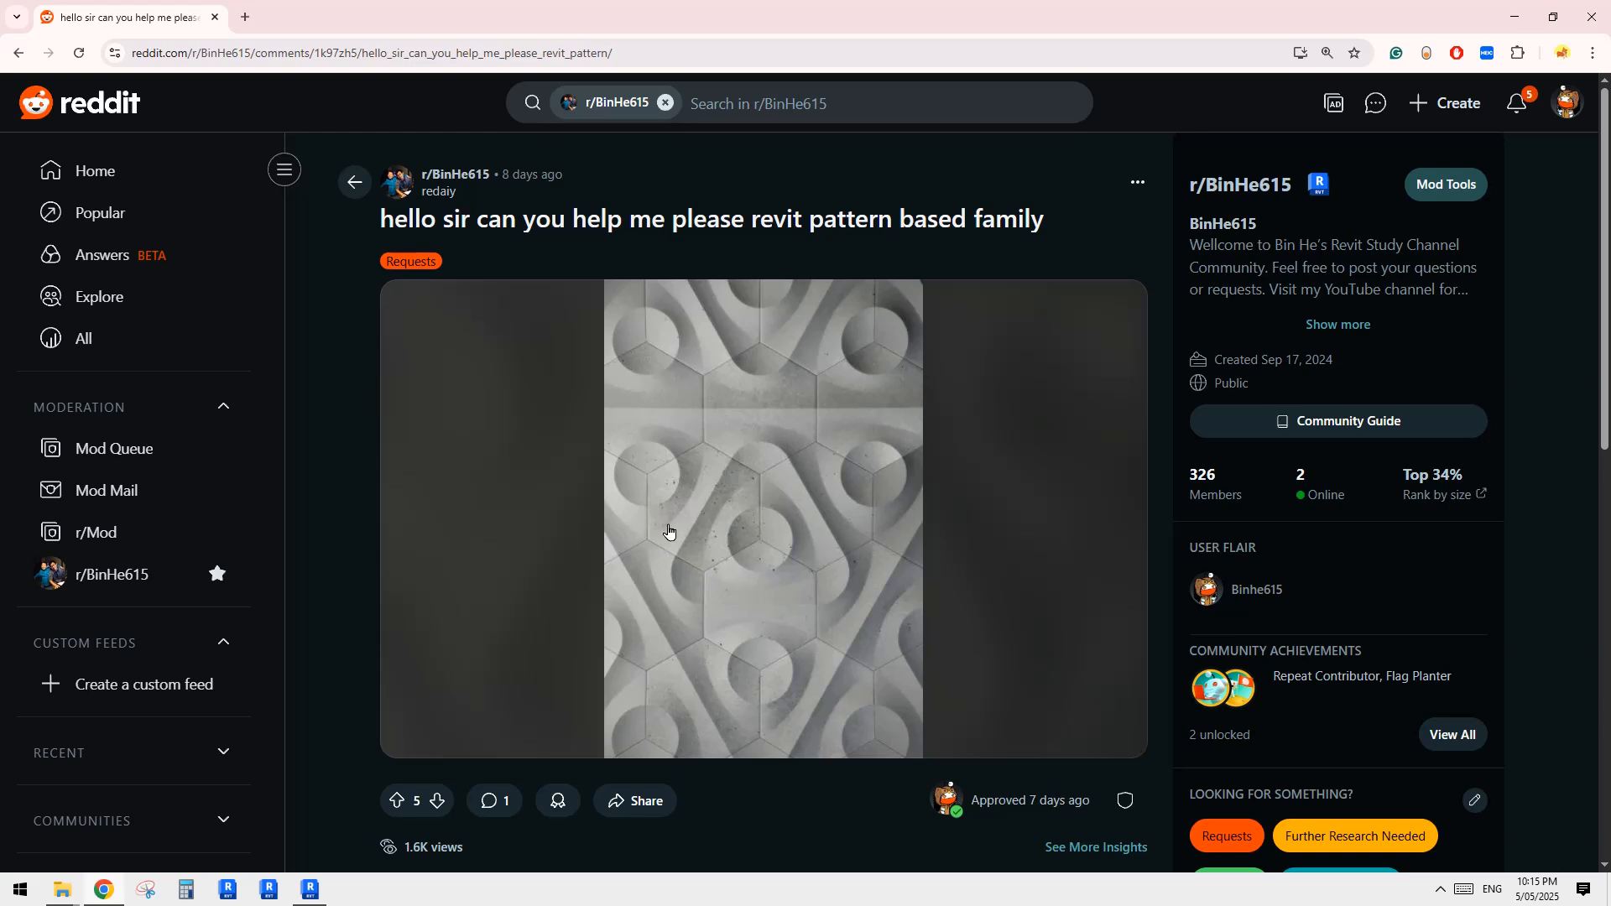
left_click(307, 889)
middle_click_drag(810, 620, 768, 599)
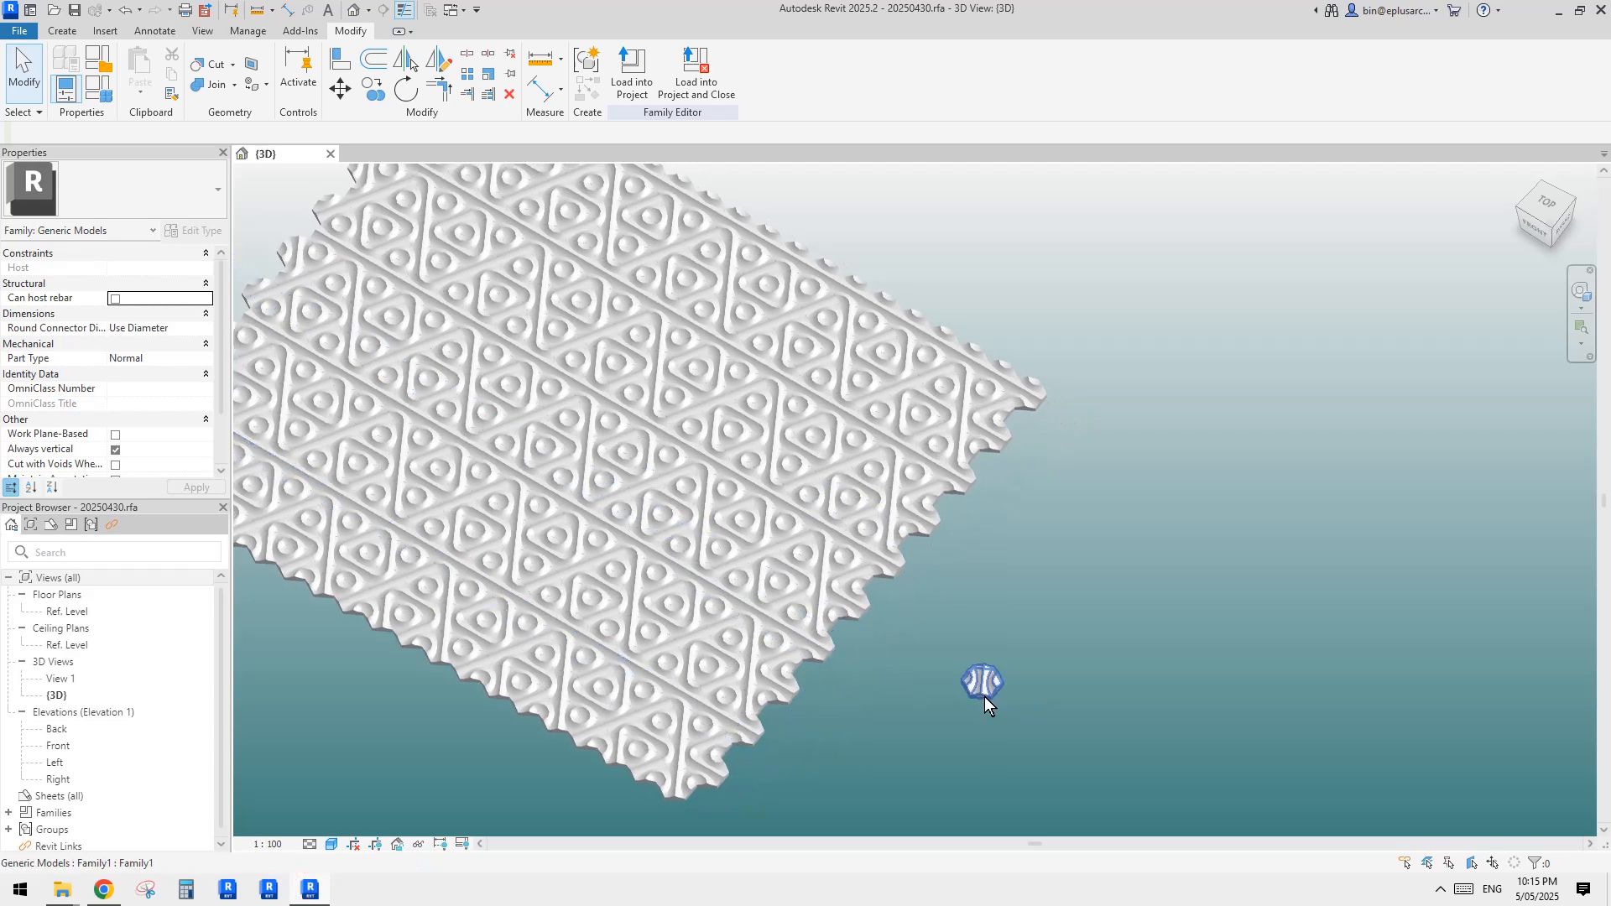
left_click(995, 677)
scroll(819, 660, "up", 3)
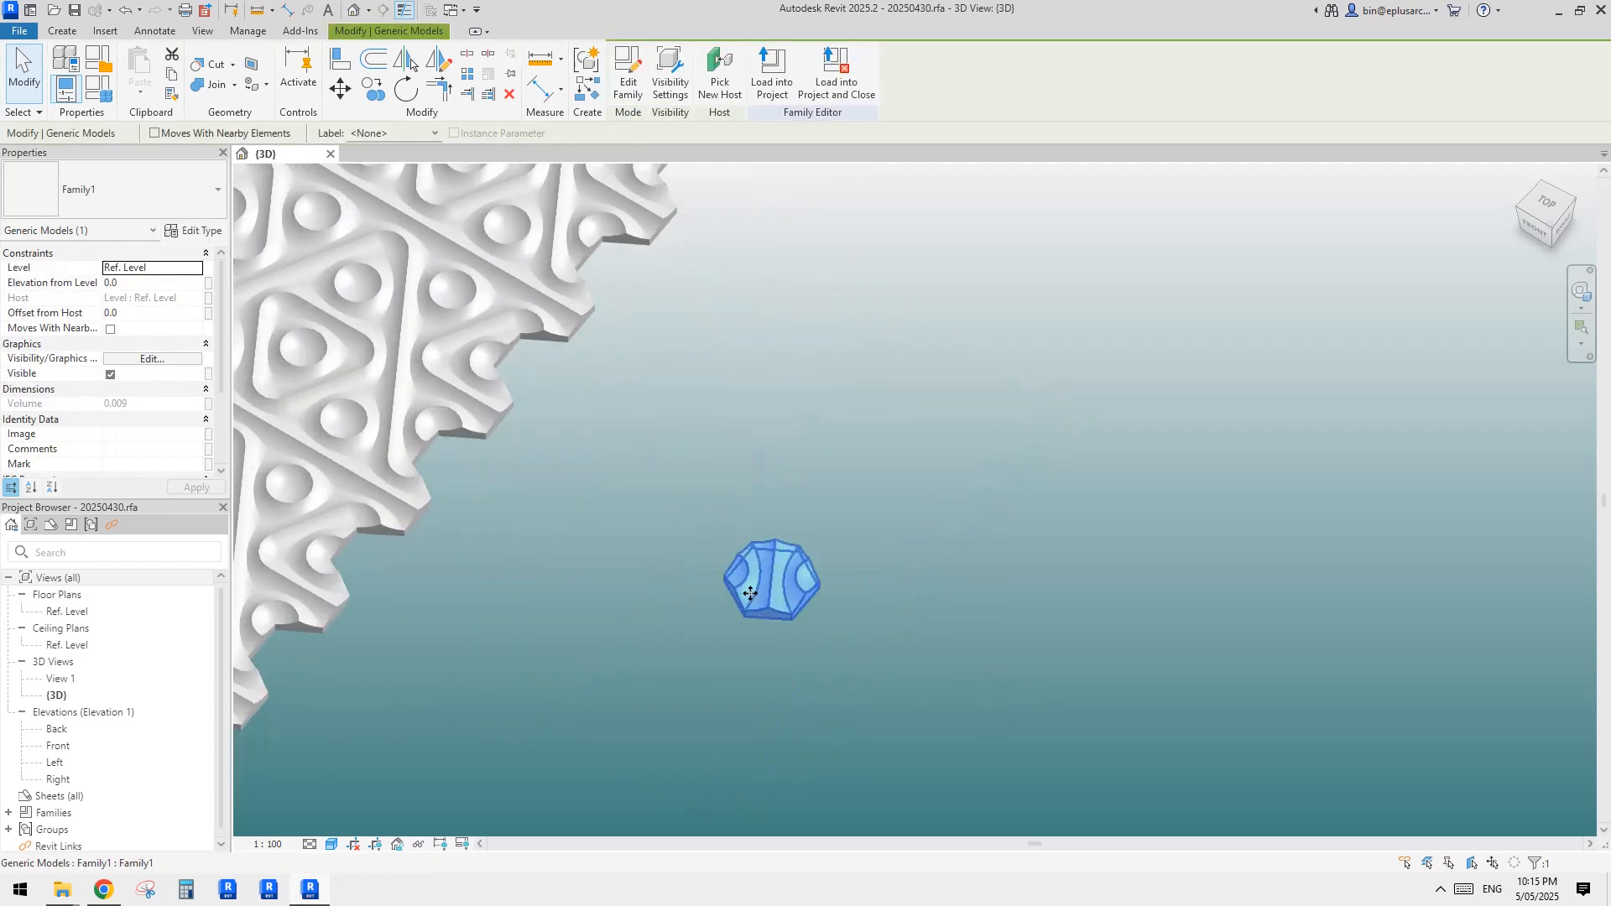
scroll(763, 596, "down", 4)
scroll(671, 470, "up", 5)
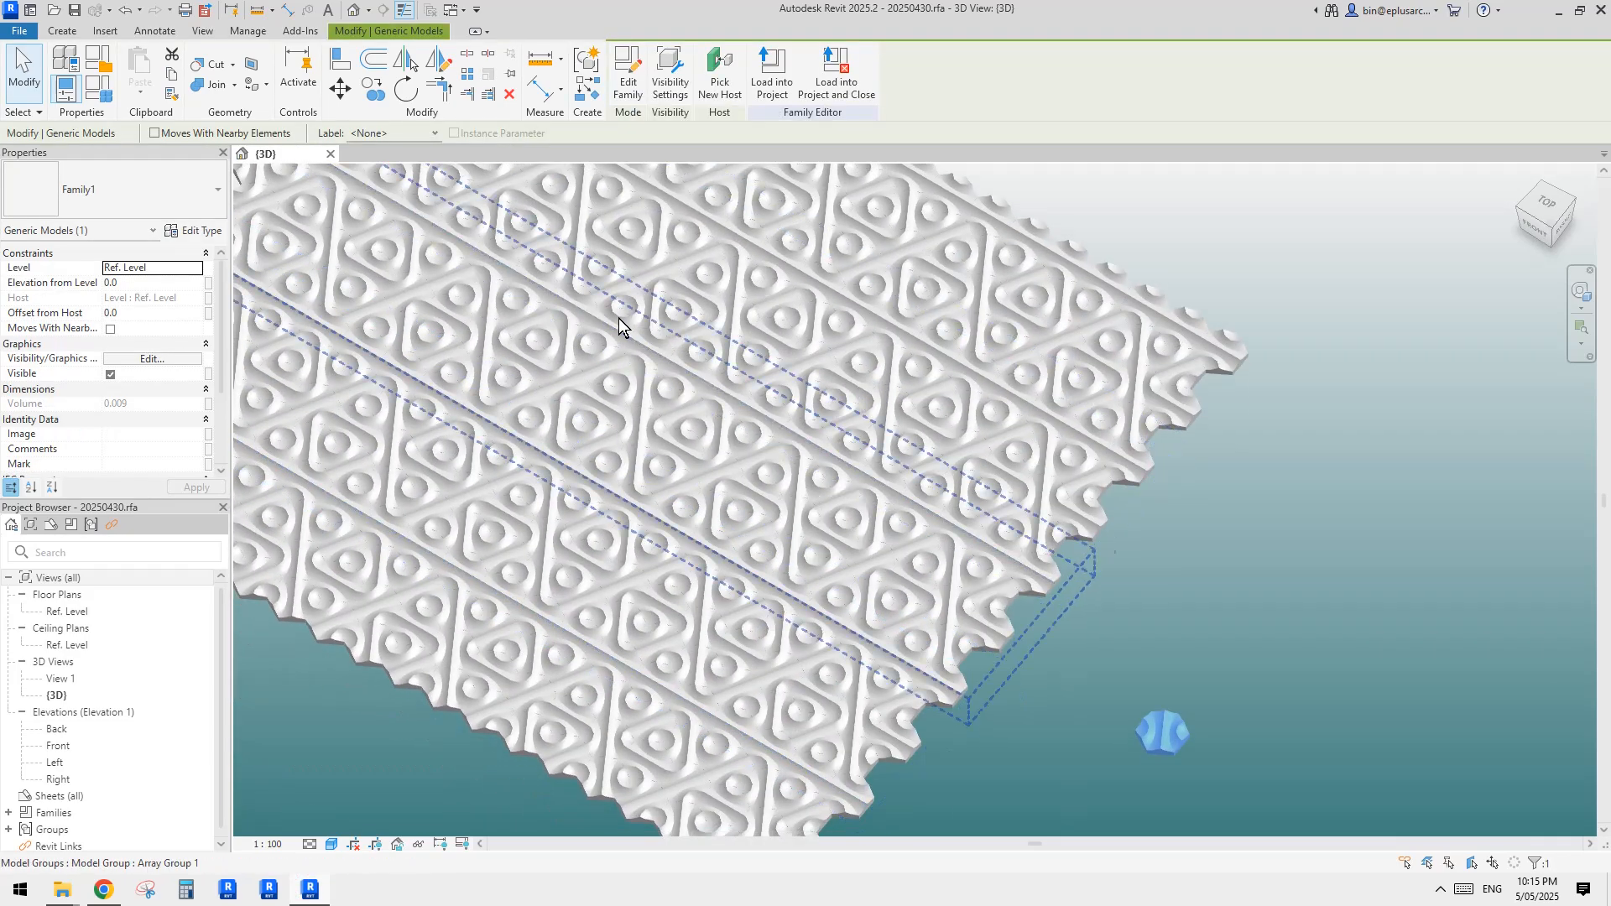
scroll(644, 493, "down", 1)
scroll(730, 489, "down", 2)
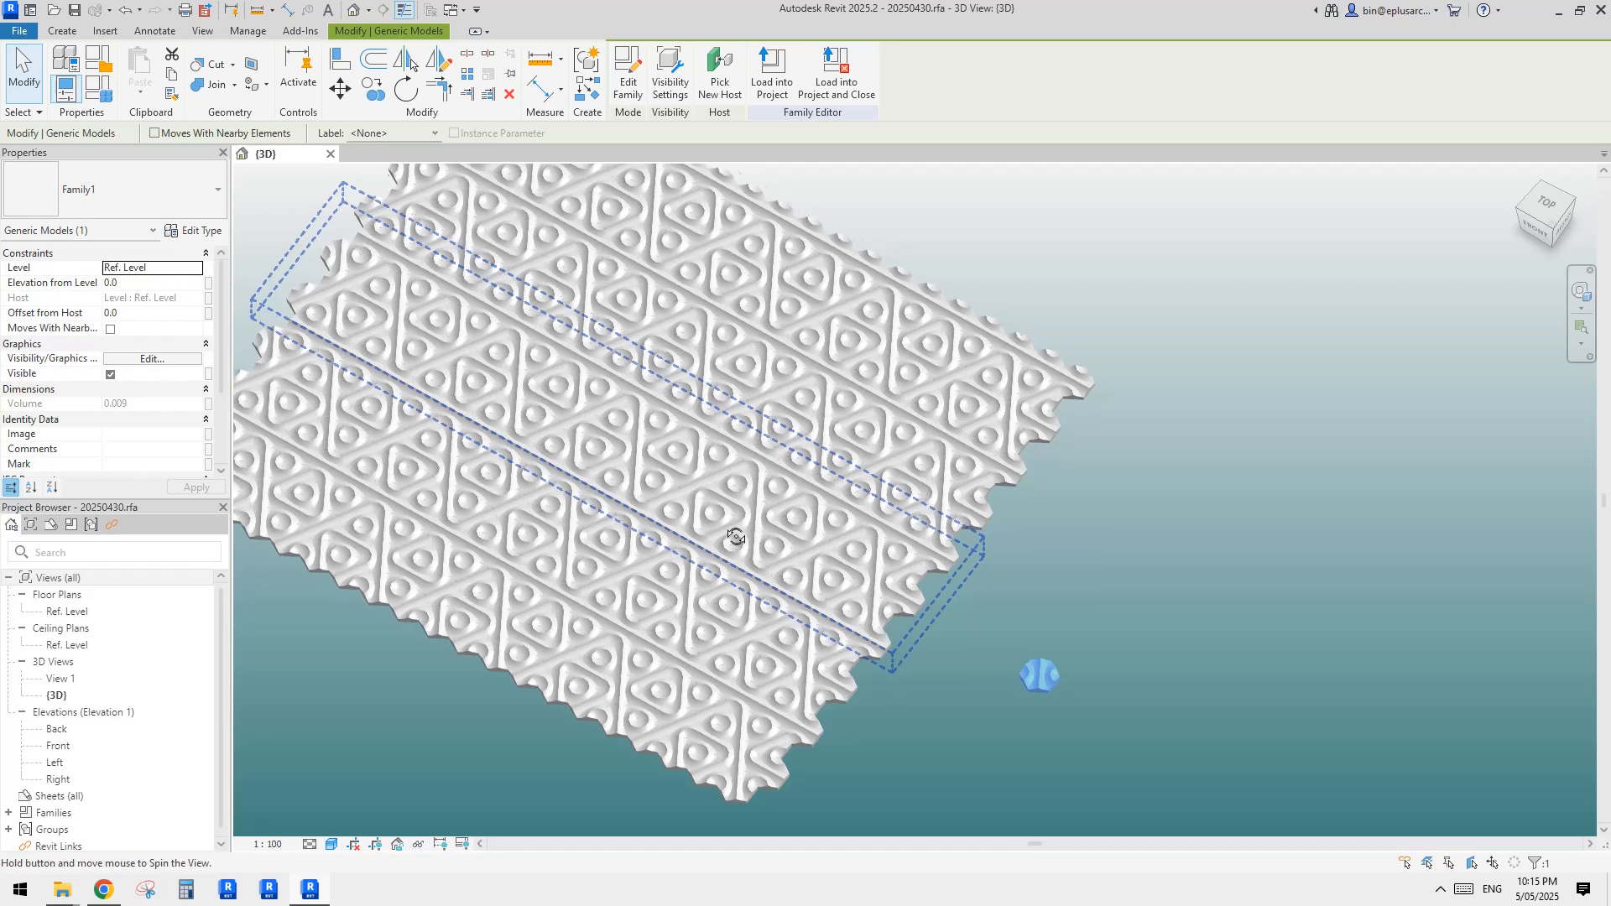
key("Escape")
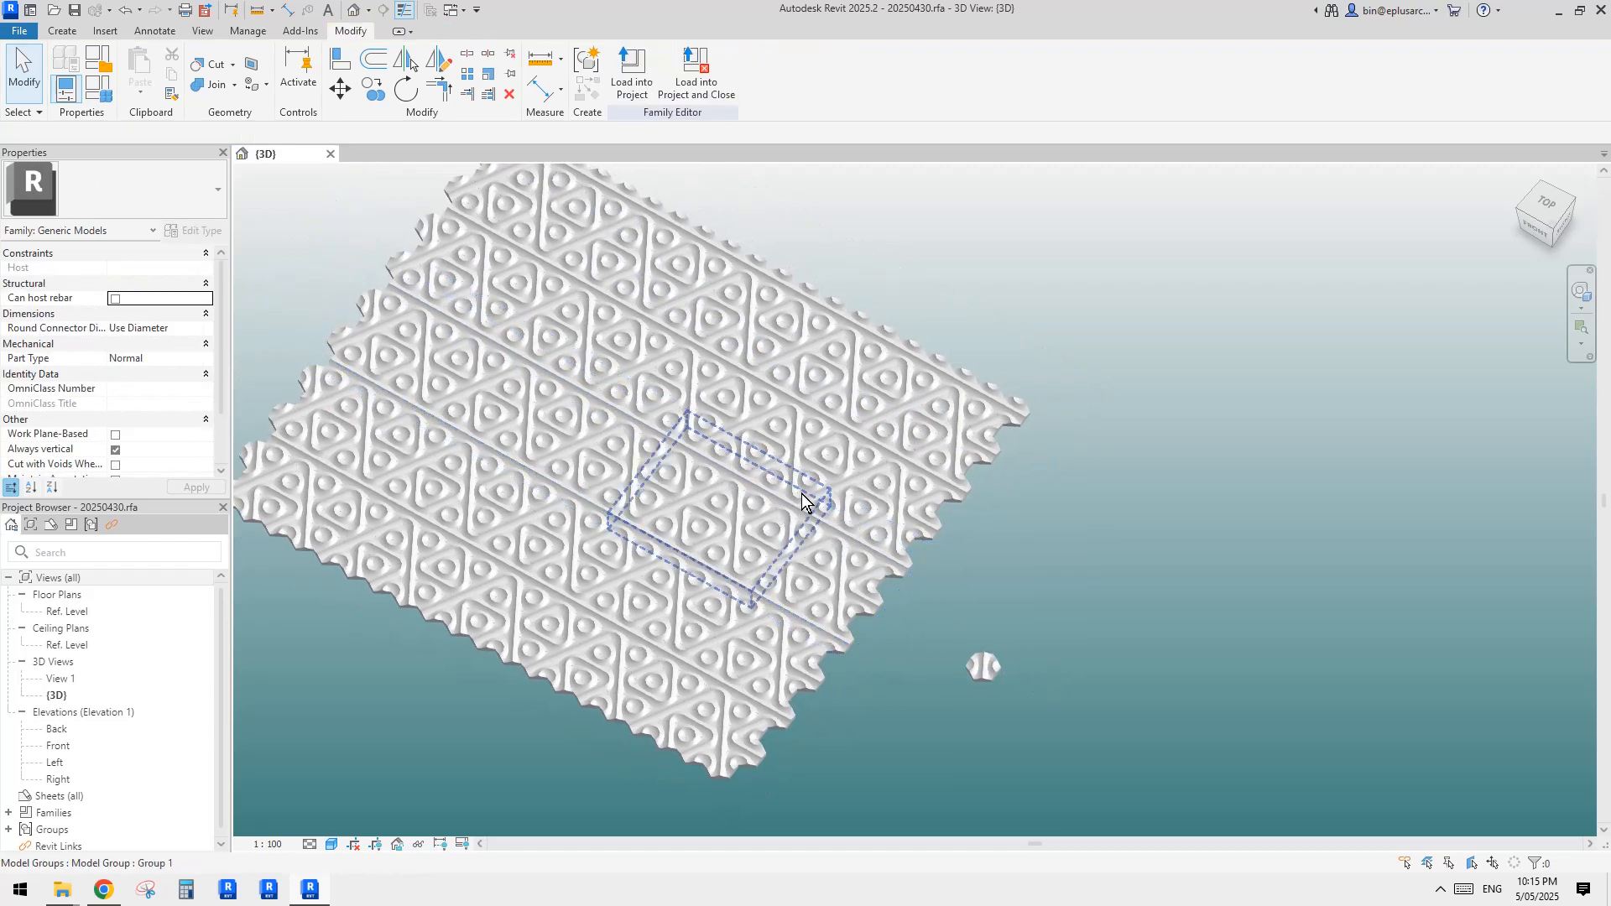
middle_click_drag(908, 587, 863, 561)
middle_click_drag(959, 597, 931, 583)
Inspect the standalone hexagonal tile up close from several angles and relate it to the edge of the arrayed panel.
scroll(931, 582, "up", 3)
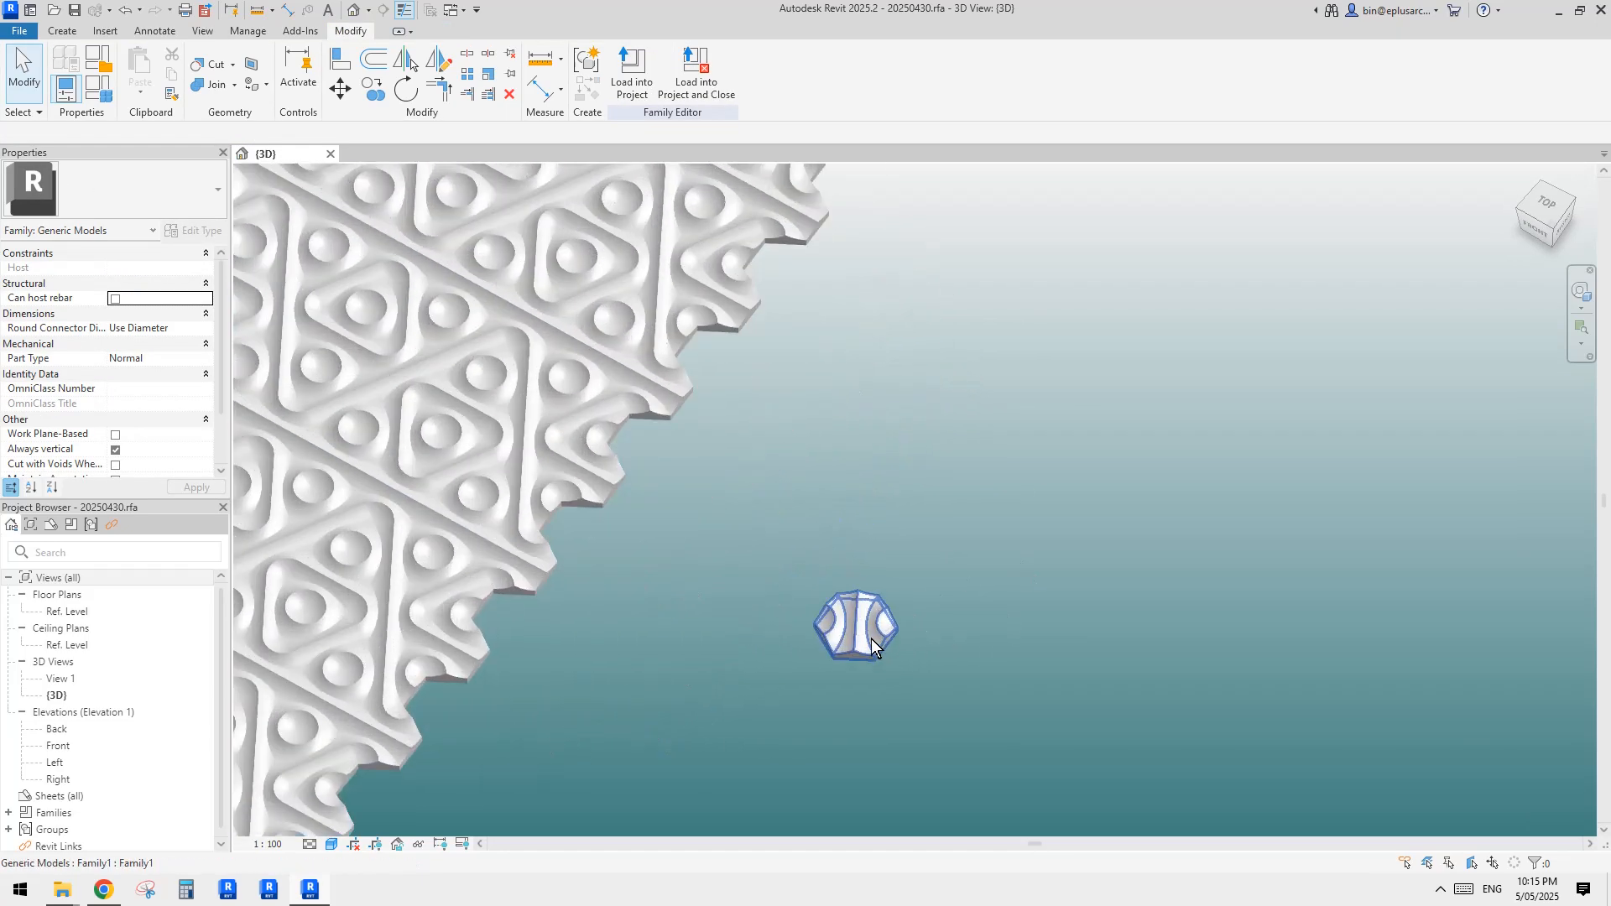
left_click(862, 631)
scroll(863, 631, "up", 8)
scroll(892, 532, "down", 1)
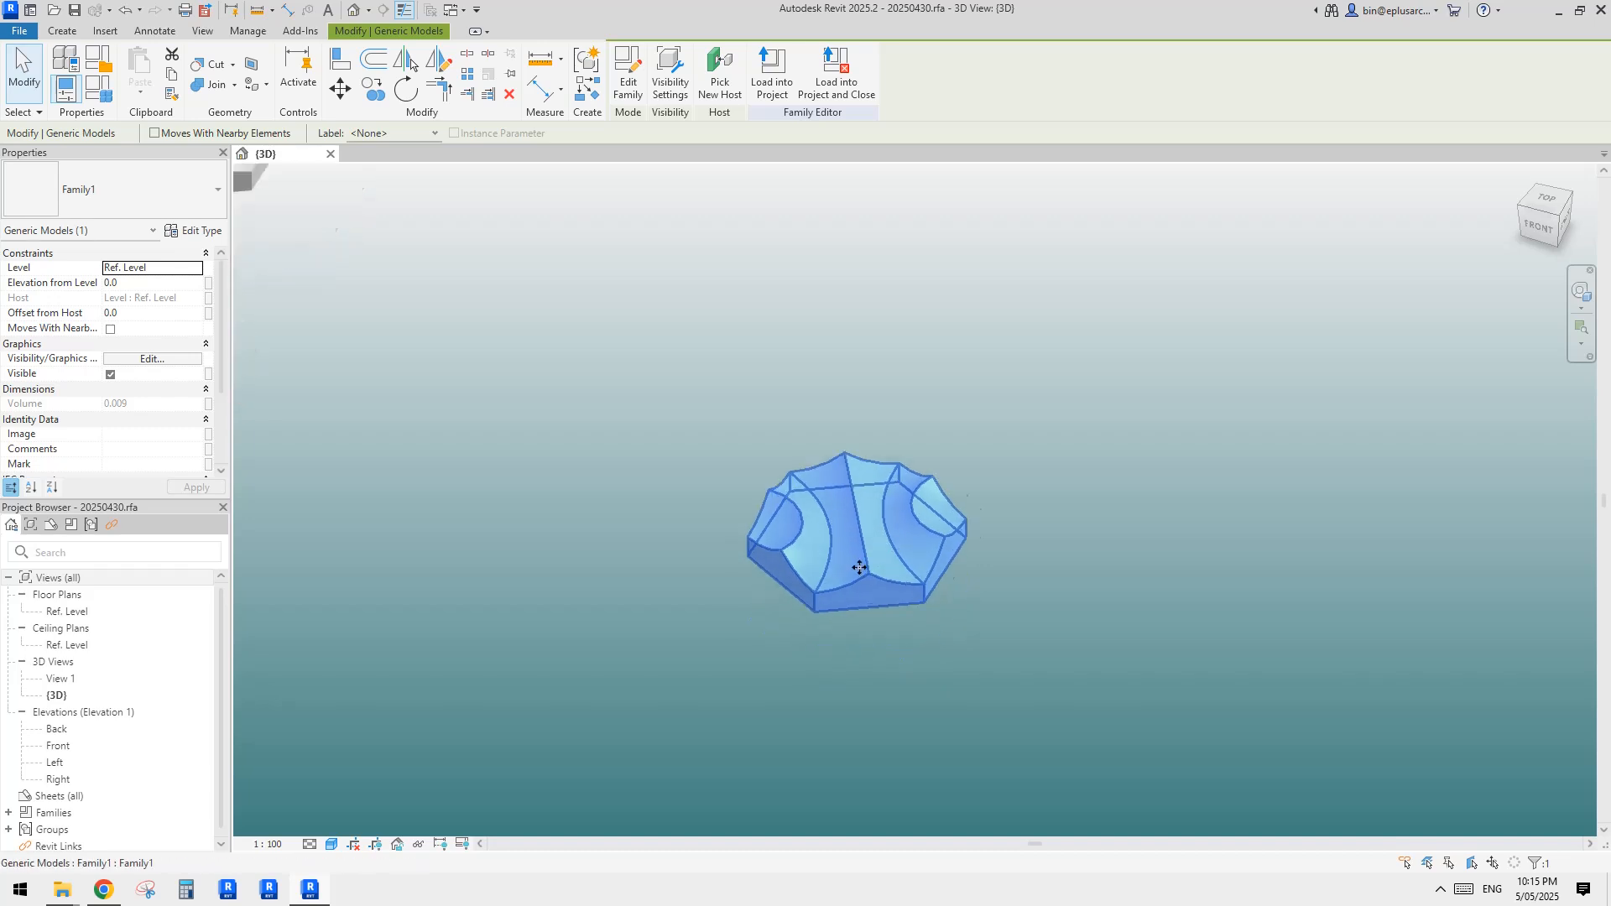
key("Escape")
scroll(888, 586, "down", 4)
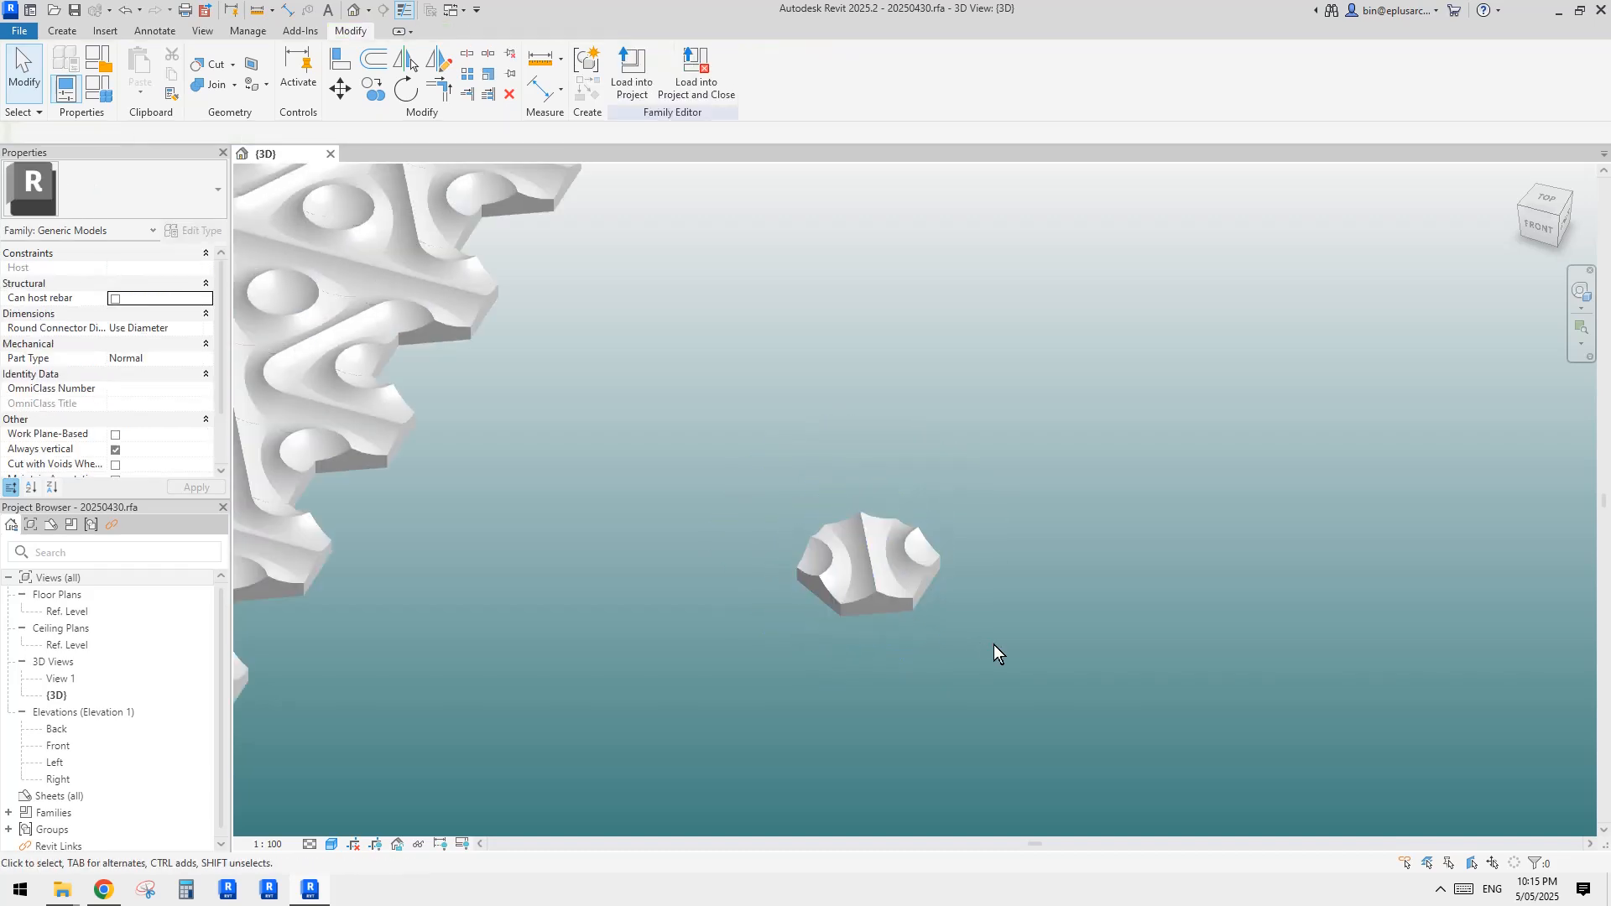
scroll(928, 607, "up", 2)
middle_click_drag(926, 589, 825, 612, "shift")
left_click(891, 532)
scroll(888, 532, "down", 2)
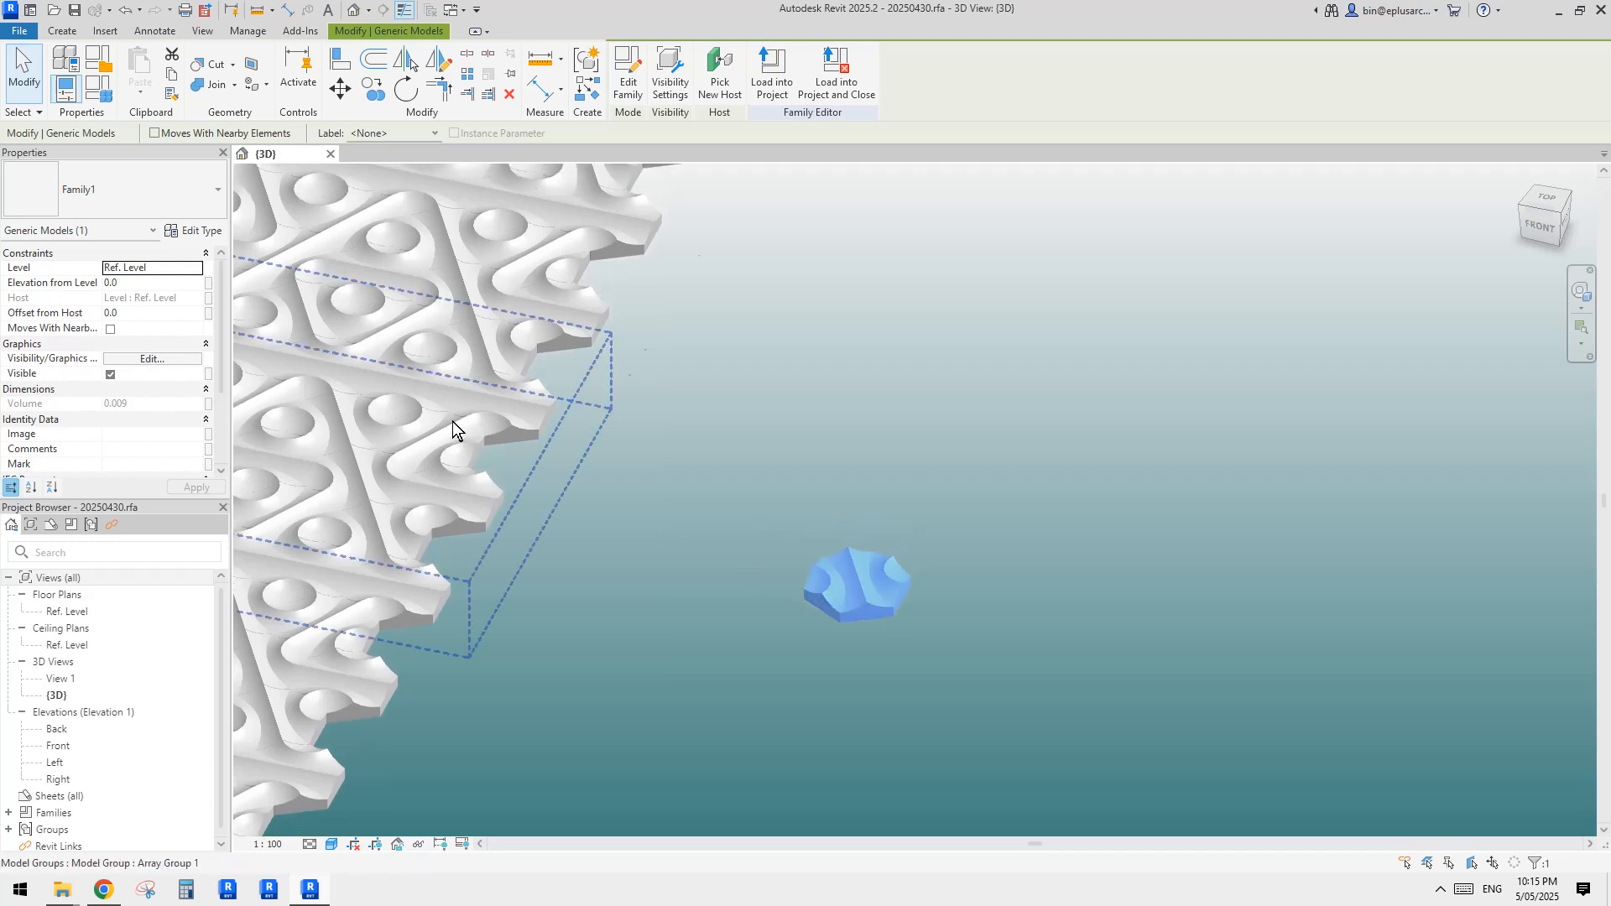
scroll(894, 585, "up", 5)
scroll(860, 600, "up", 1)
left_click(1055, 692)
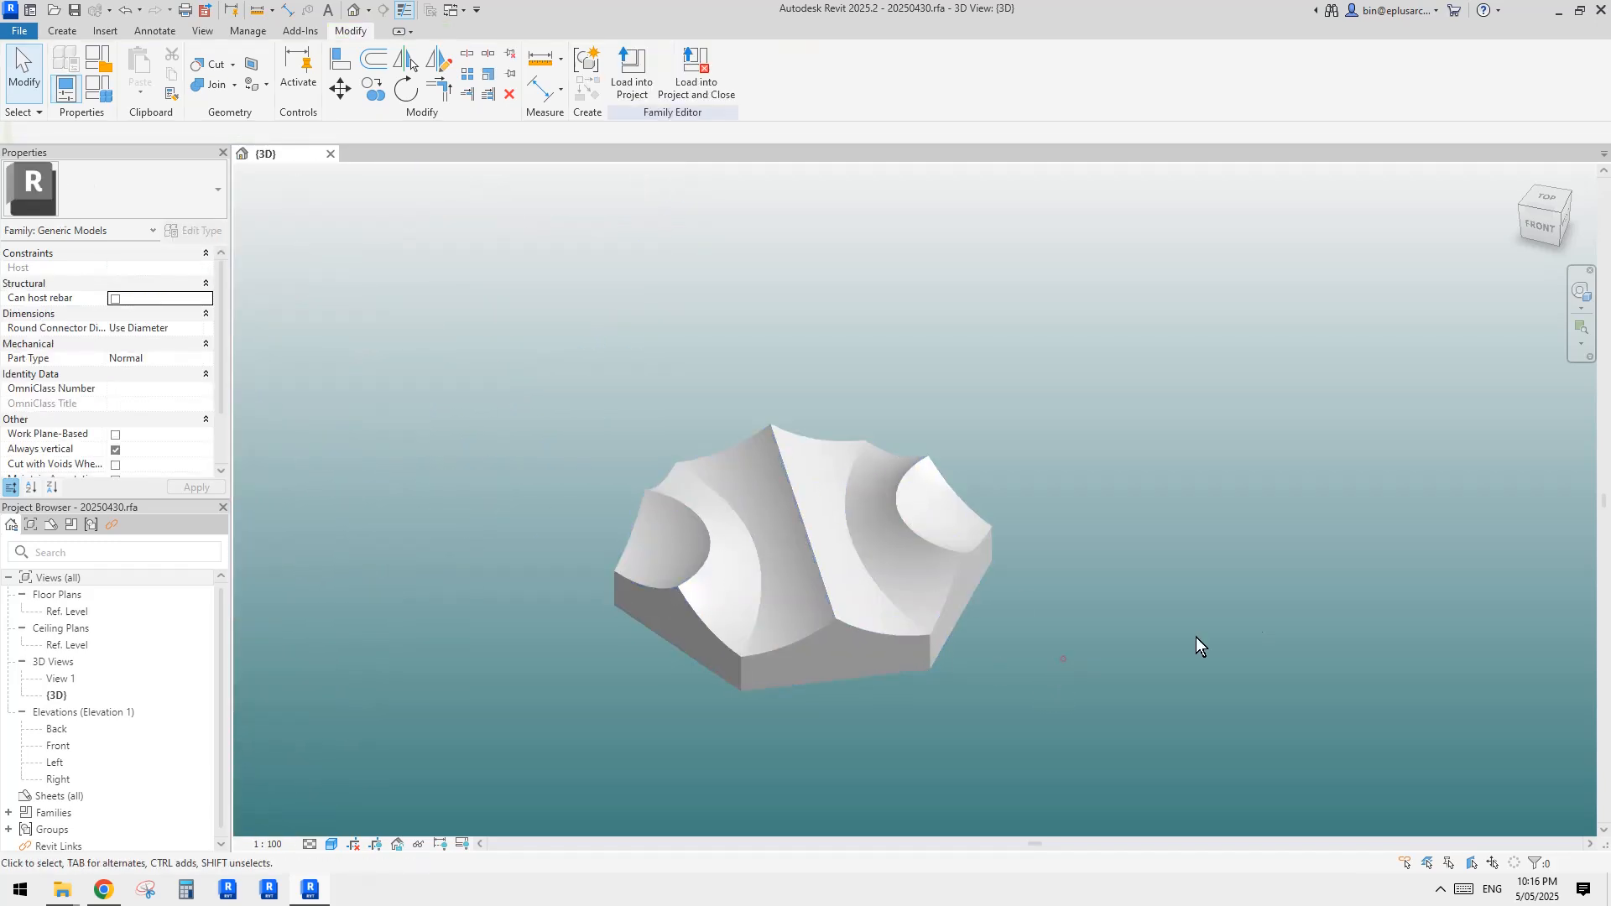
scroll(1111, 625, "up", 1)
middle_click_drag(1095, 651, 1204, 624)
Duplicate the standalone tile's family type as Family1 2.
left_click(913, 562)
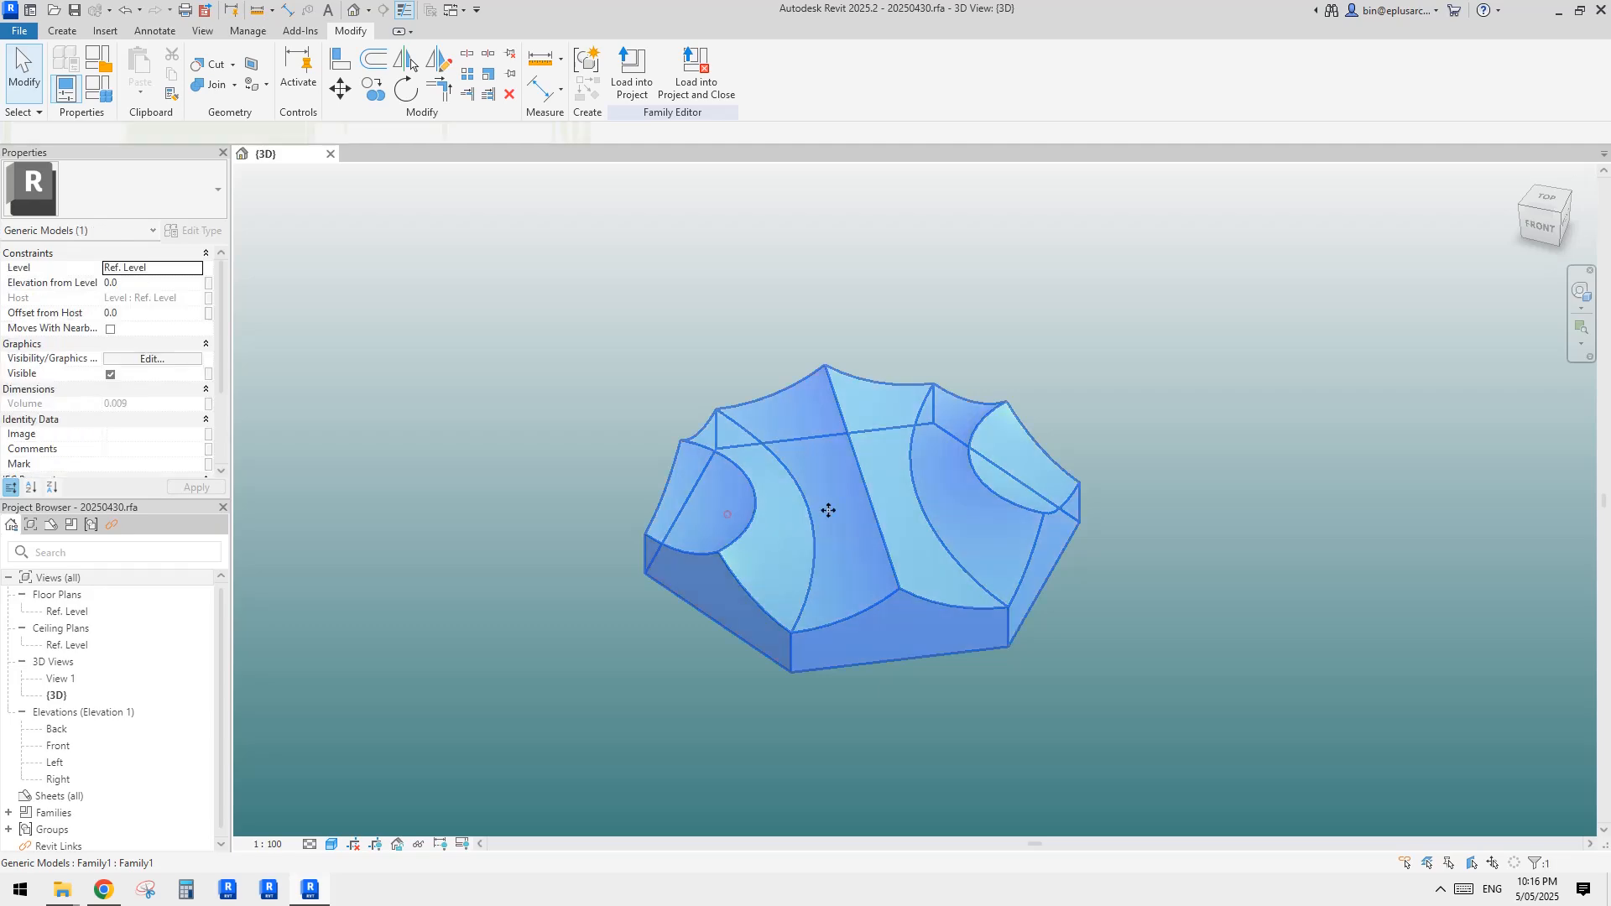
left_click(209, 231)
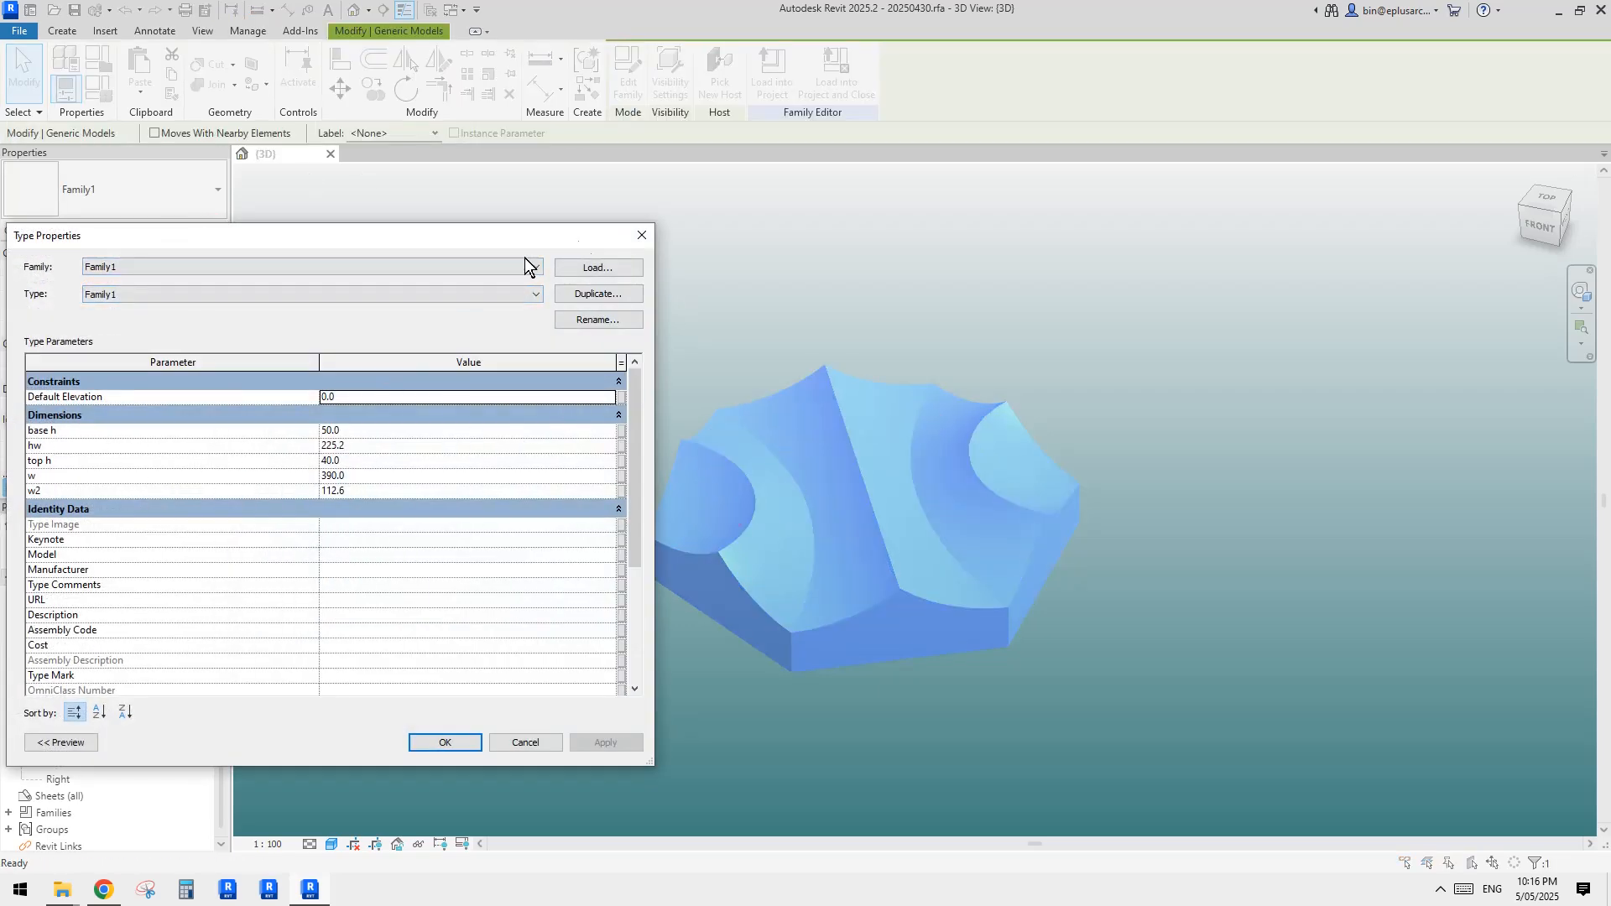
left_click(591, 292)
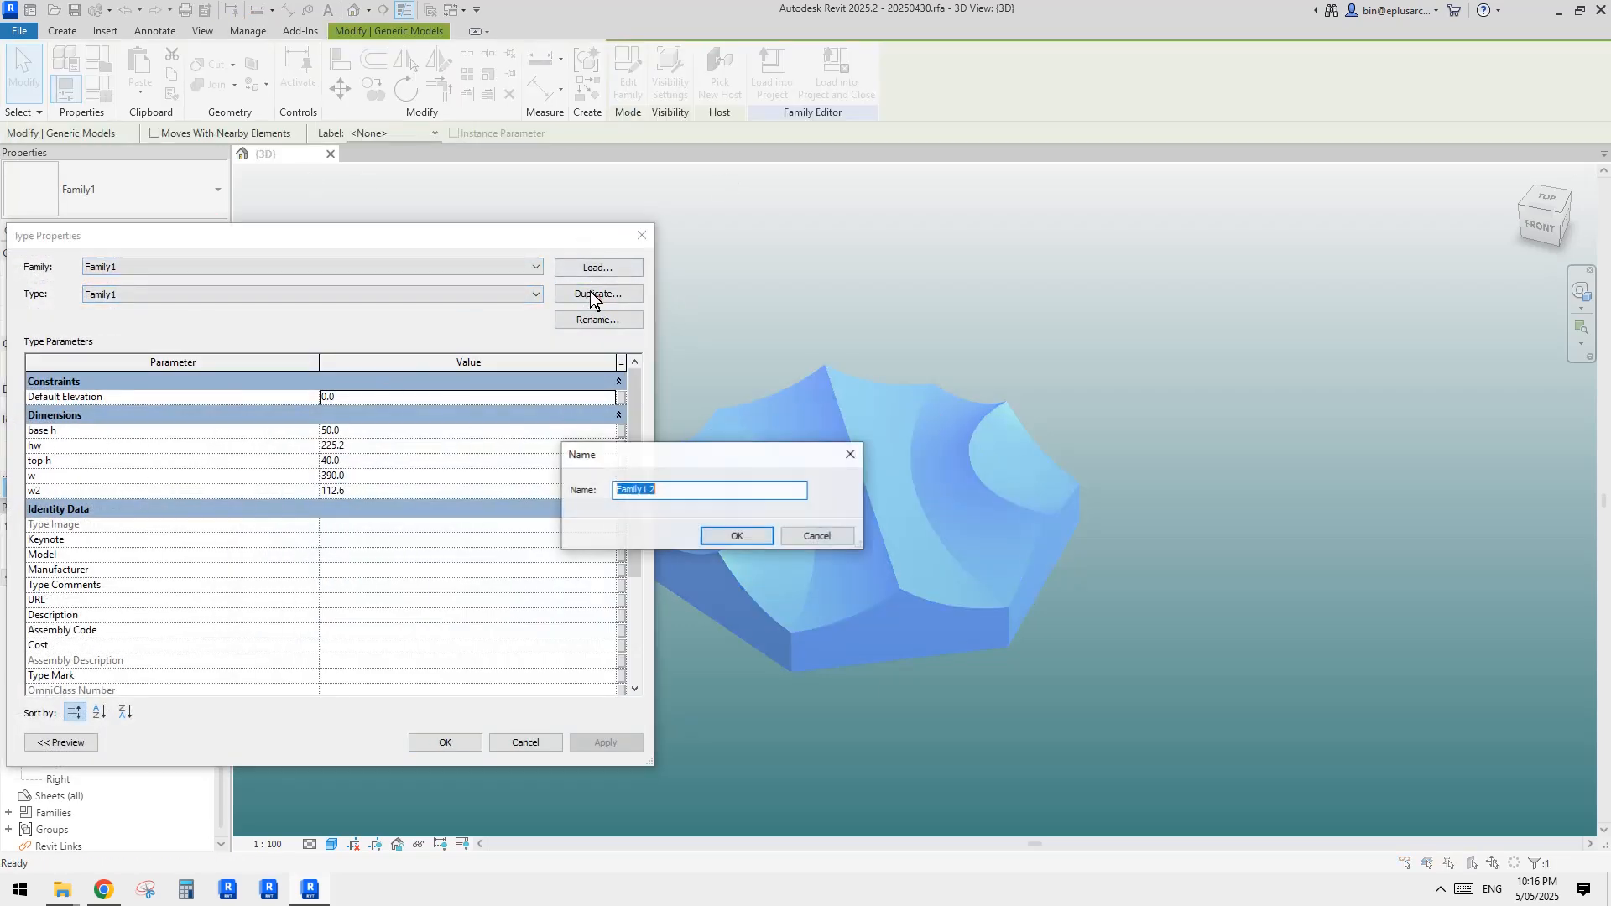
left_click(727, 538)
left_click(450, 742)
View the tile's Family1 file in its front view and close it to return to the panel's 3D view.
scroll(586, 571, "down", 5)
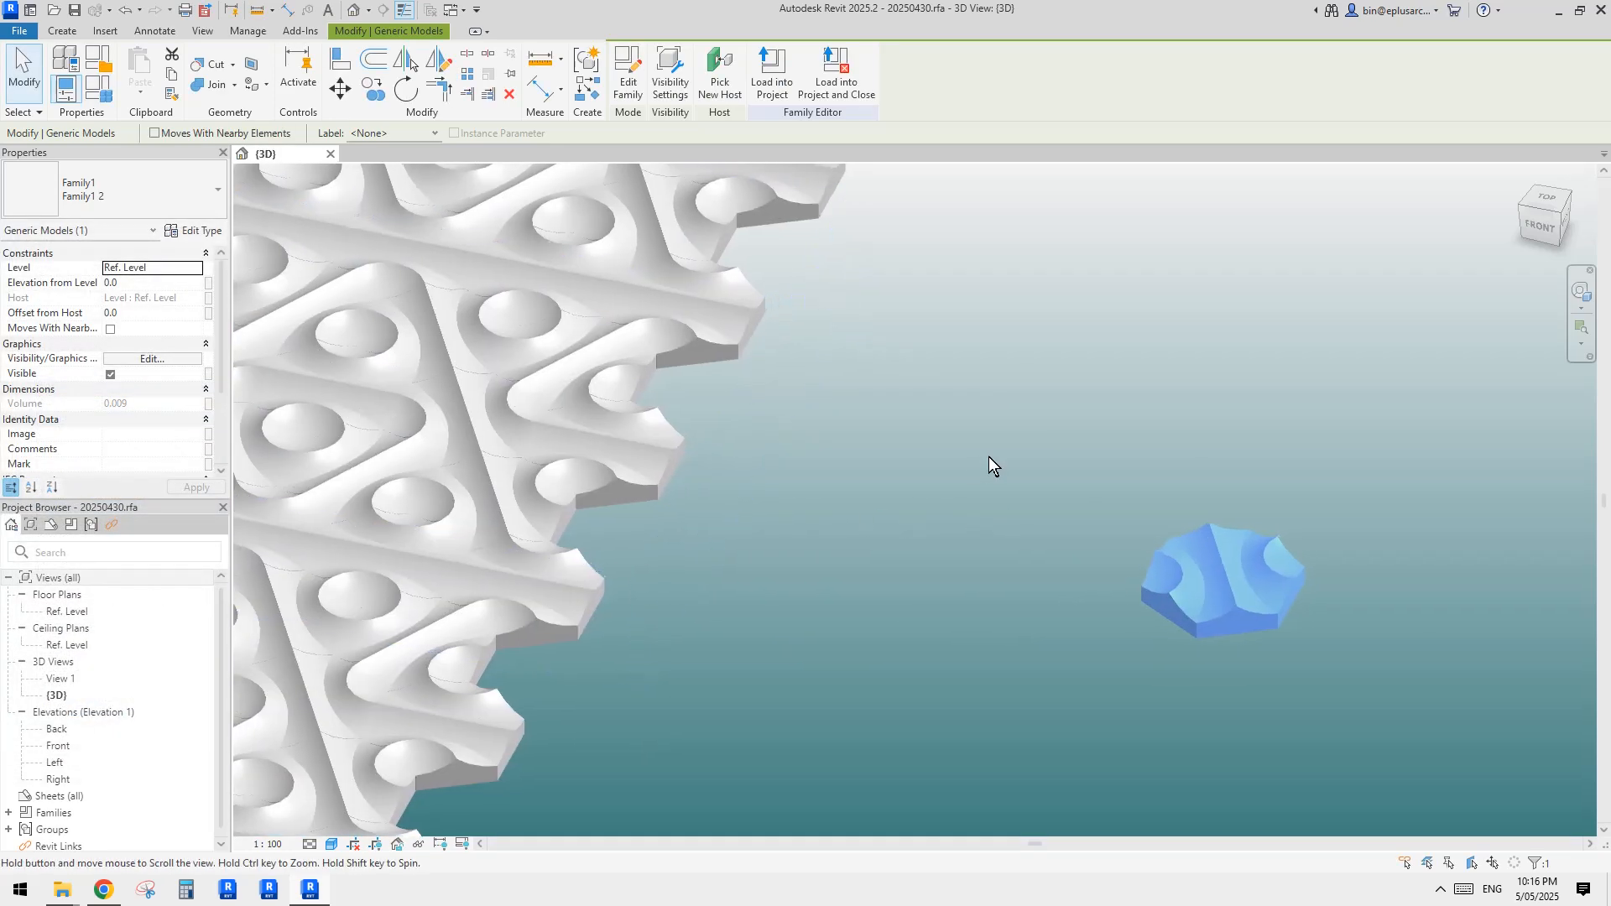
middle_click_drag(836, 456, 366, 373)
scroll(823, 504, "up", 3)
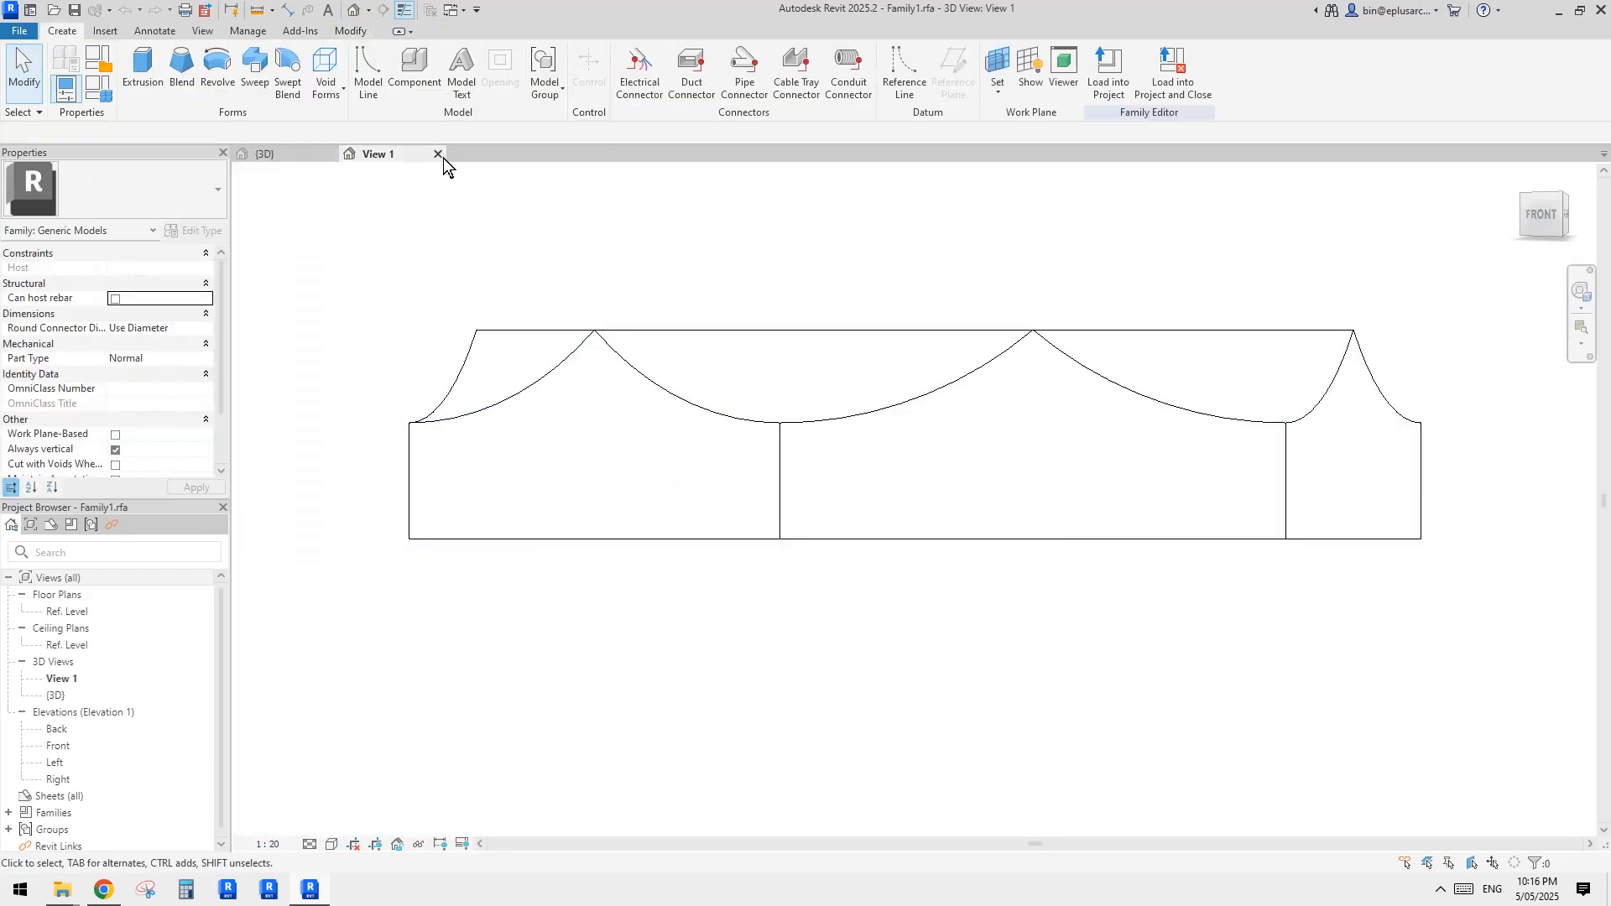
left_click(437, 154)
left_click(854, 448)
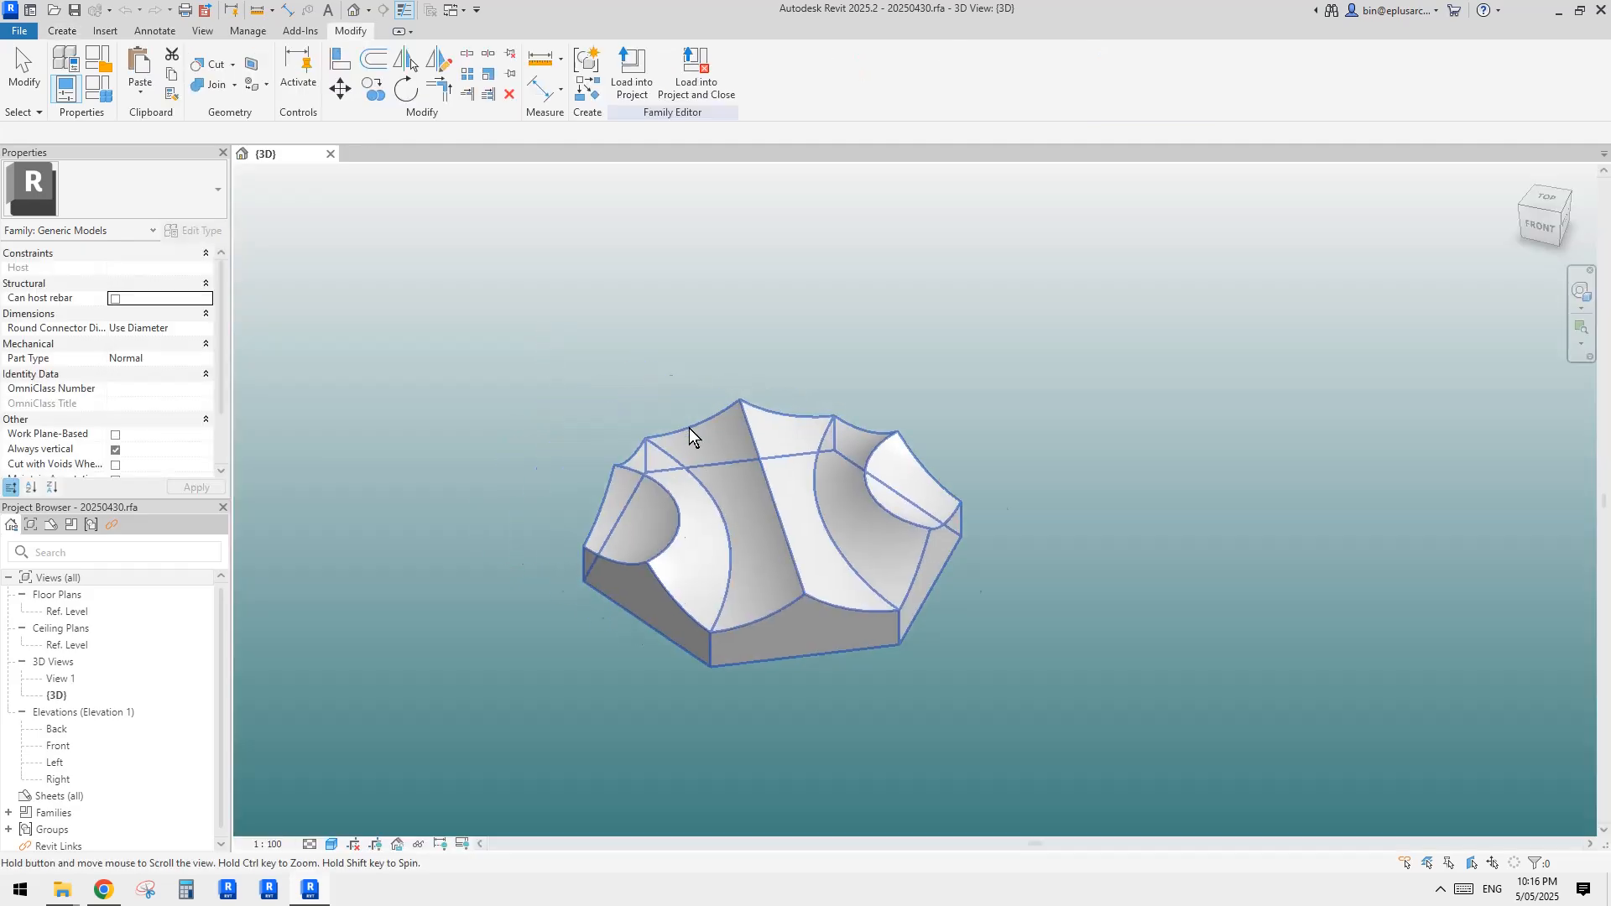
Set the standalone tile's type parameters base h to 30 and top h to 60.
left_click(879, 506)
left_click(183, 225)
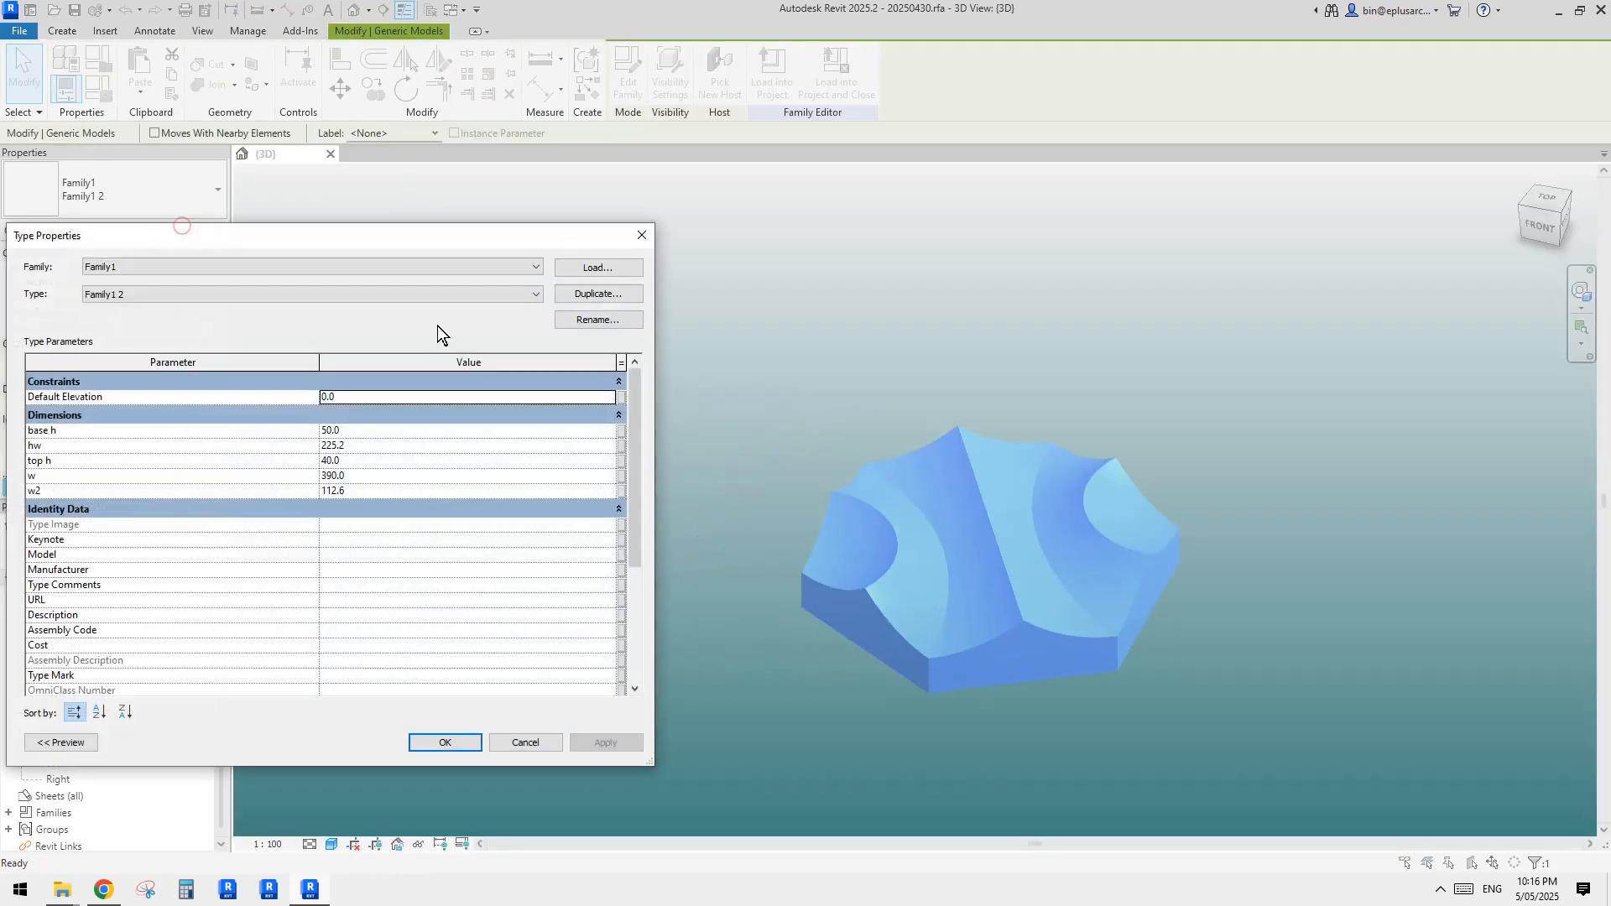
left_click_drag(446, 243, 517, 245)
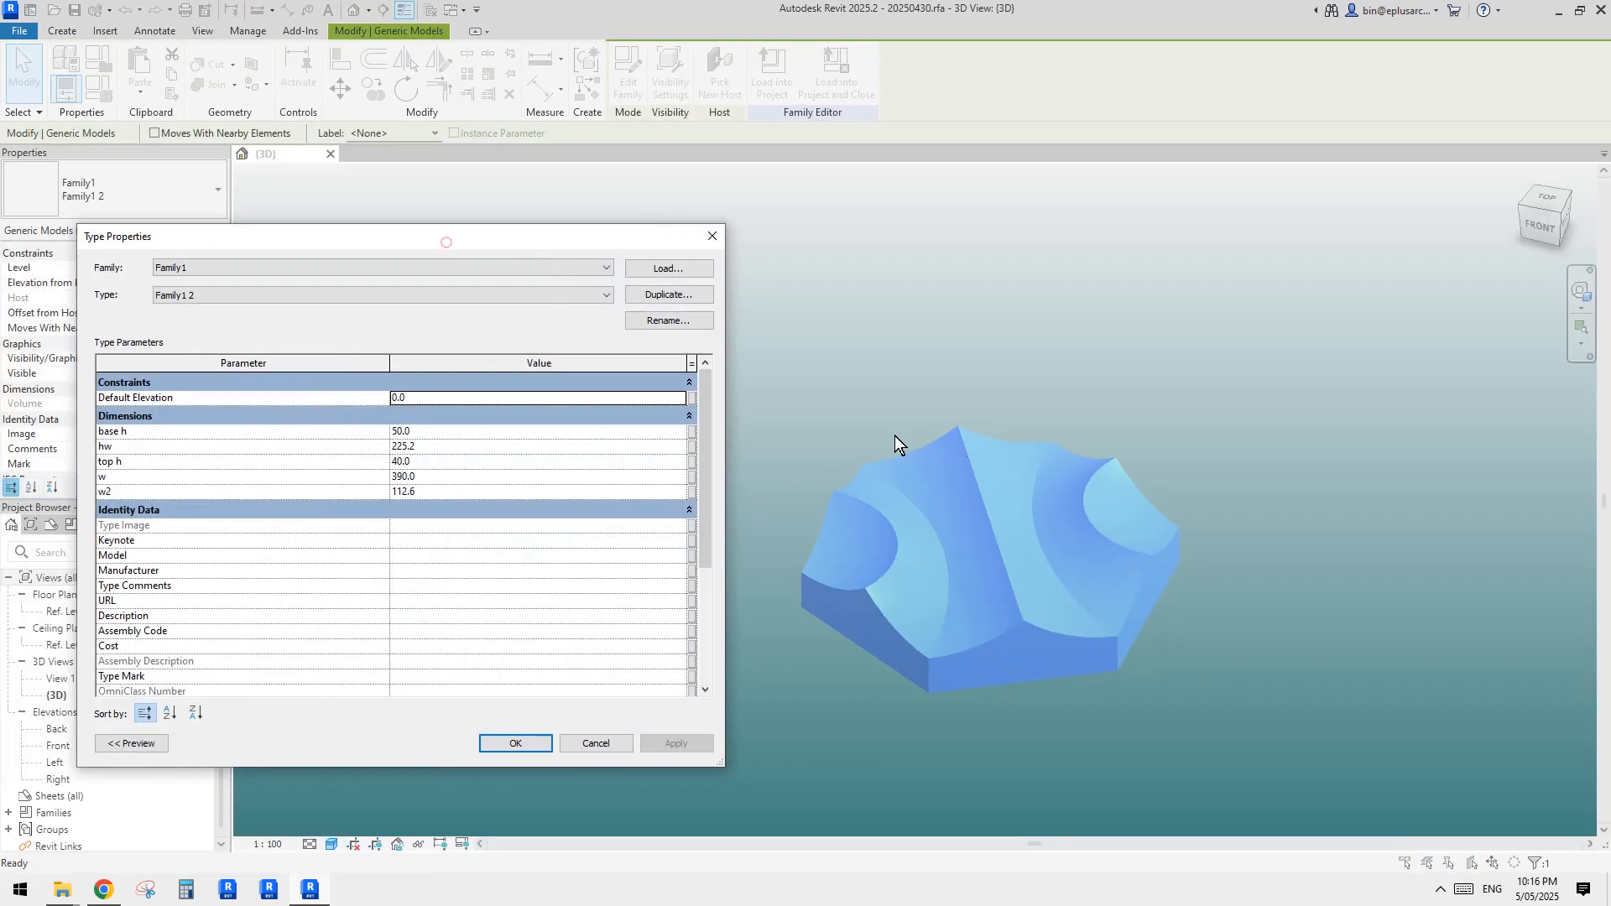
left_click(449, 433)
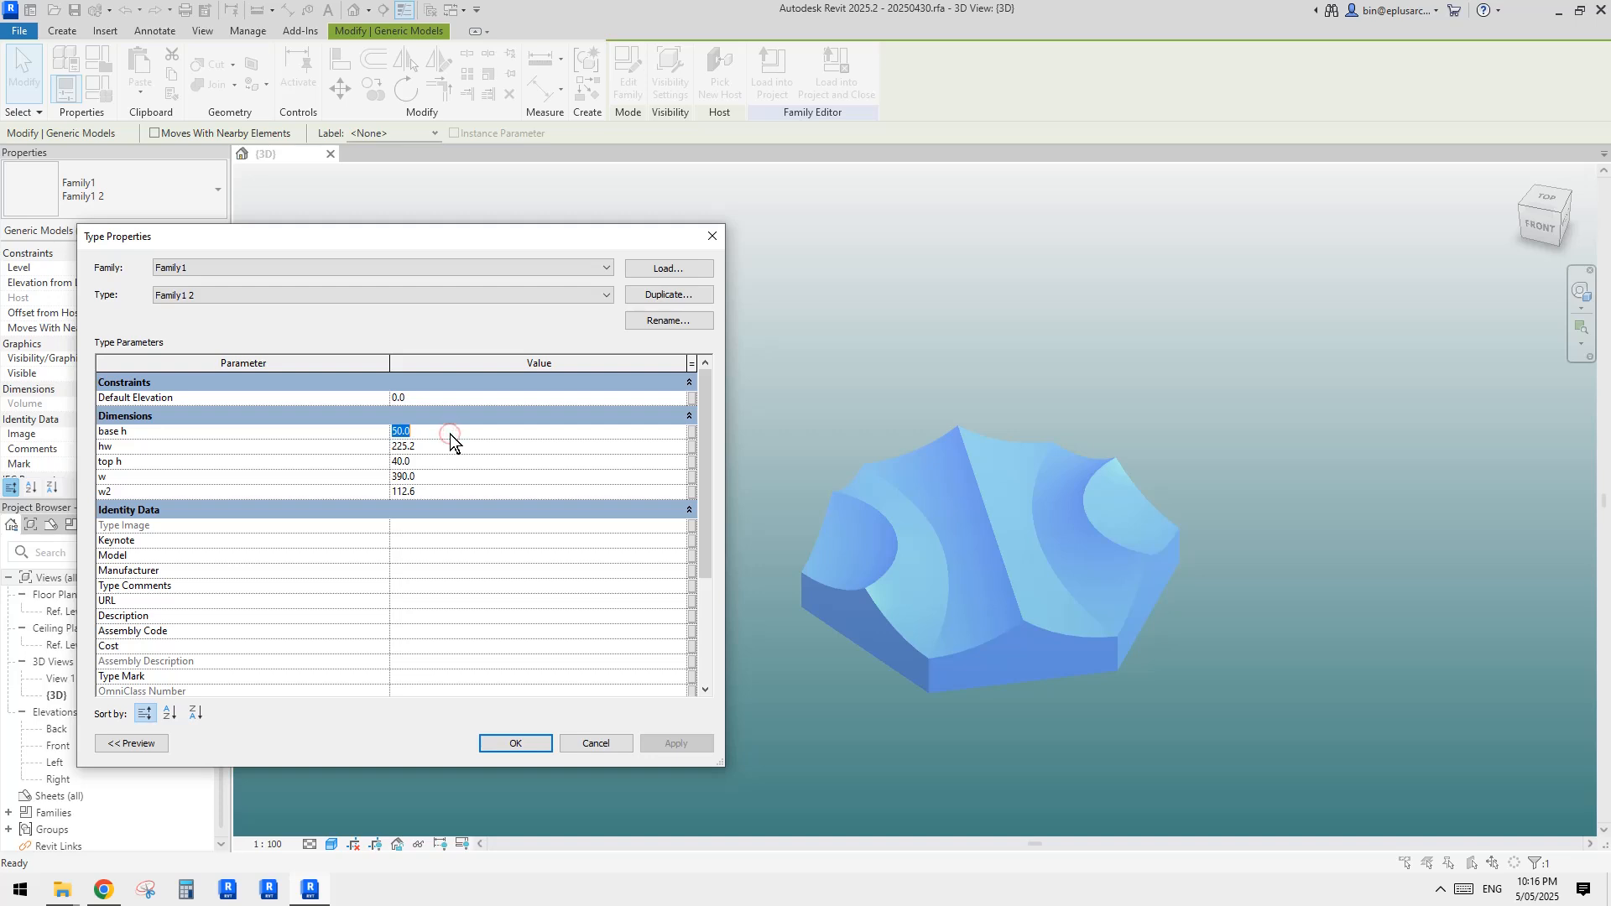
type("30")
left_click(700, 744)
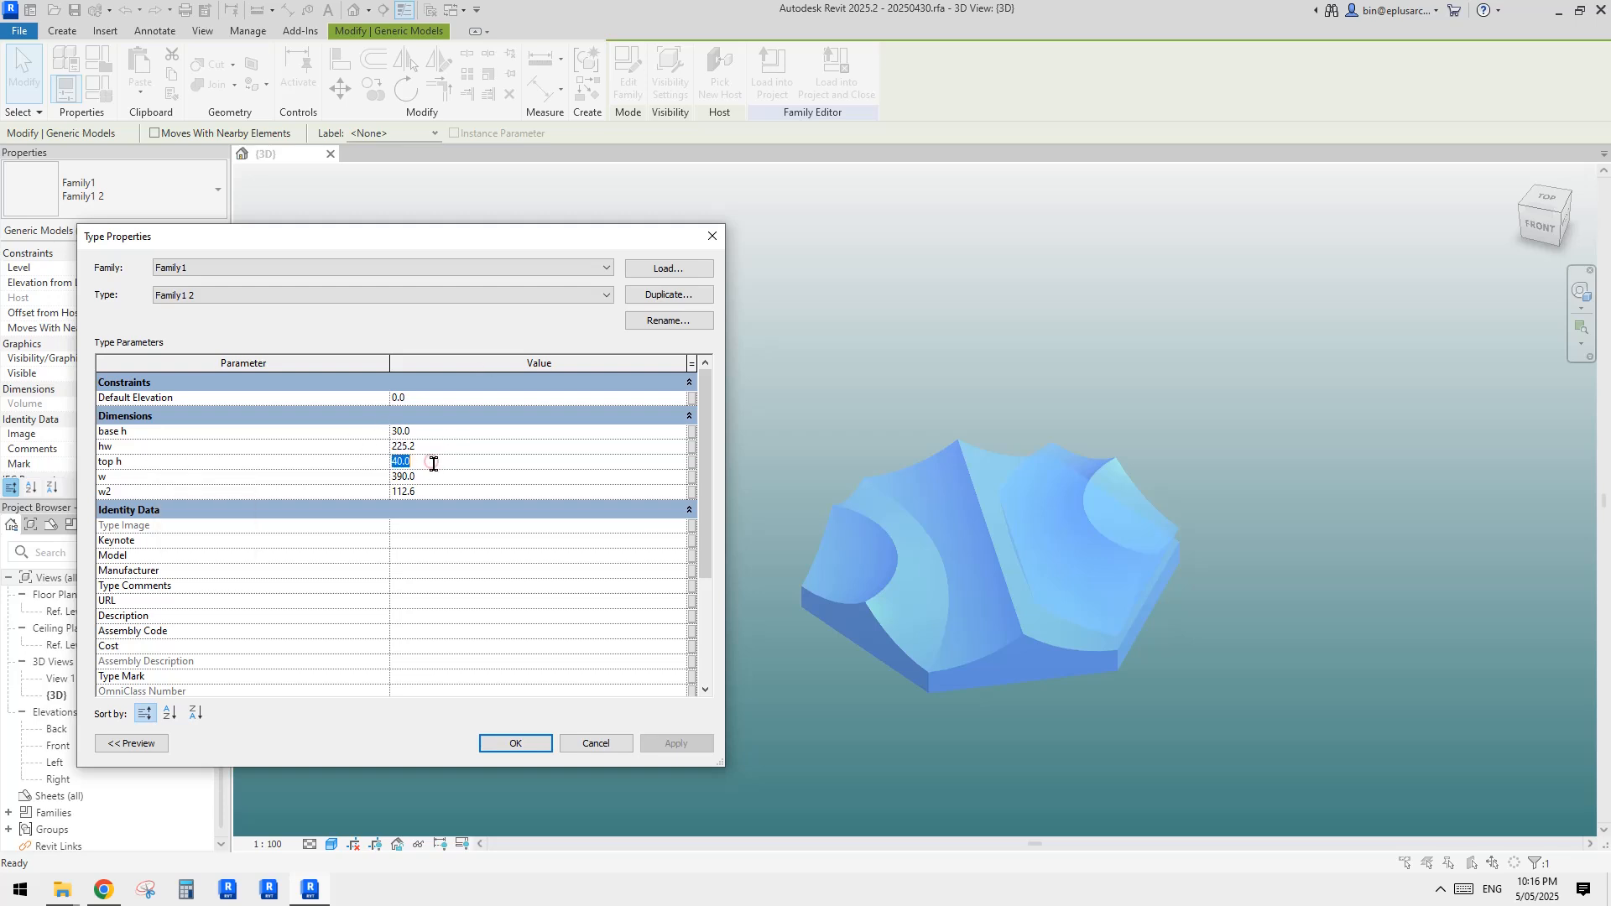
type("5060")
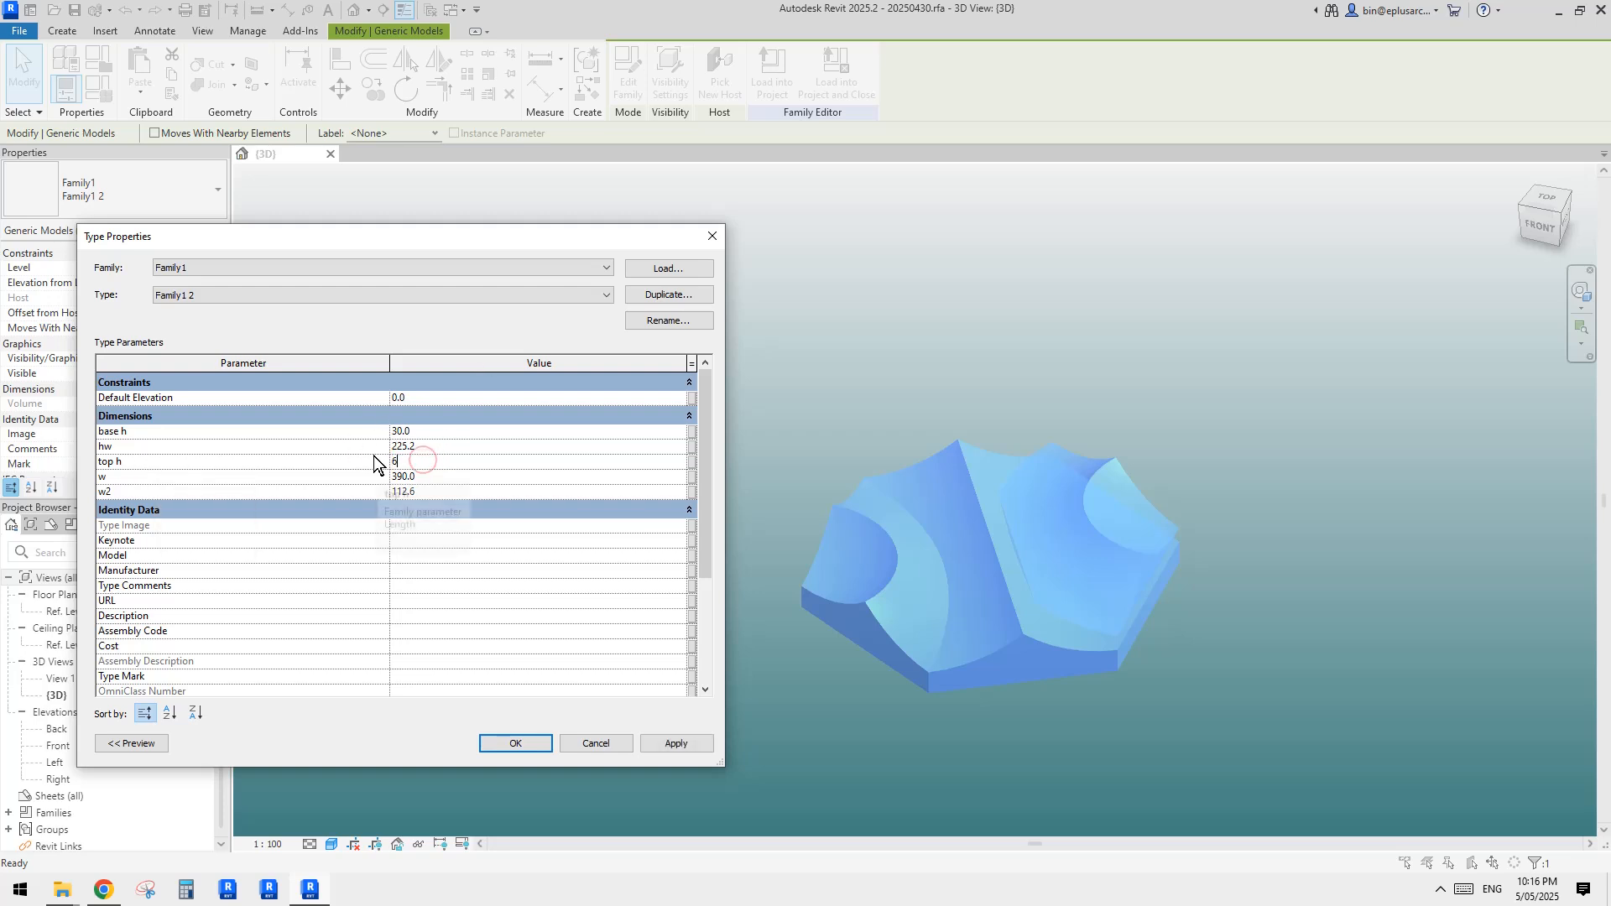
left_click(683, 749)
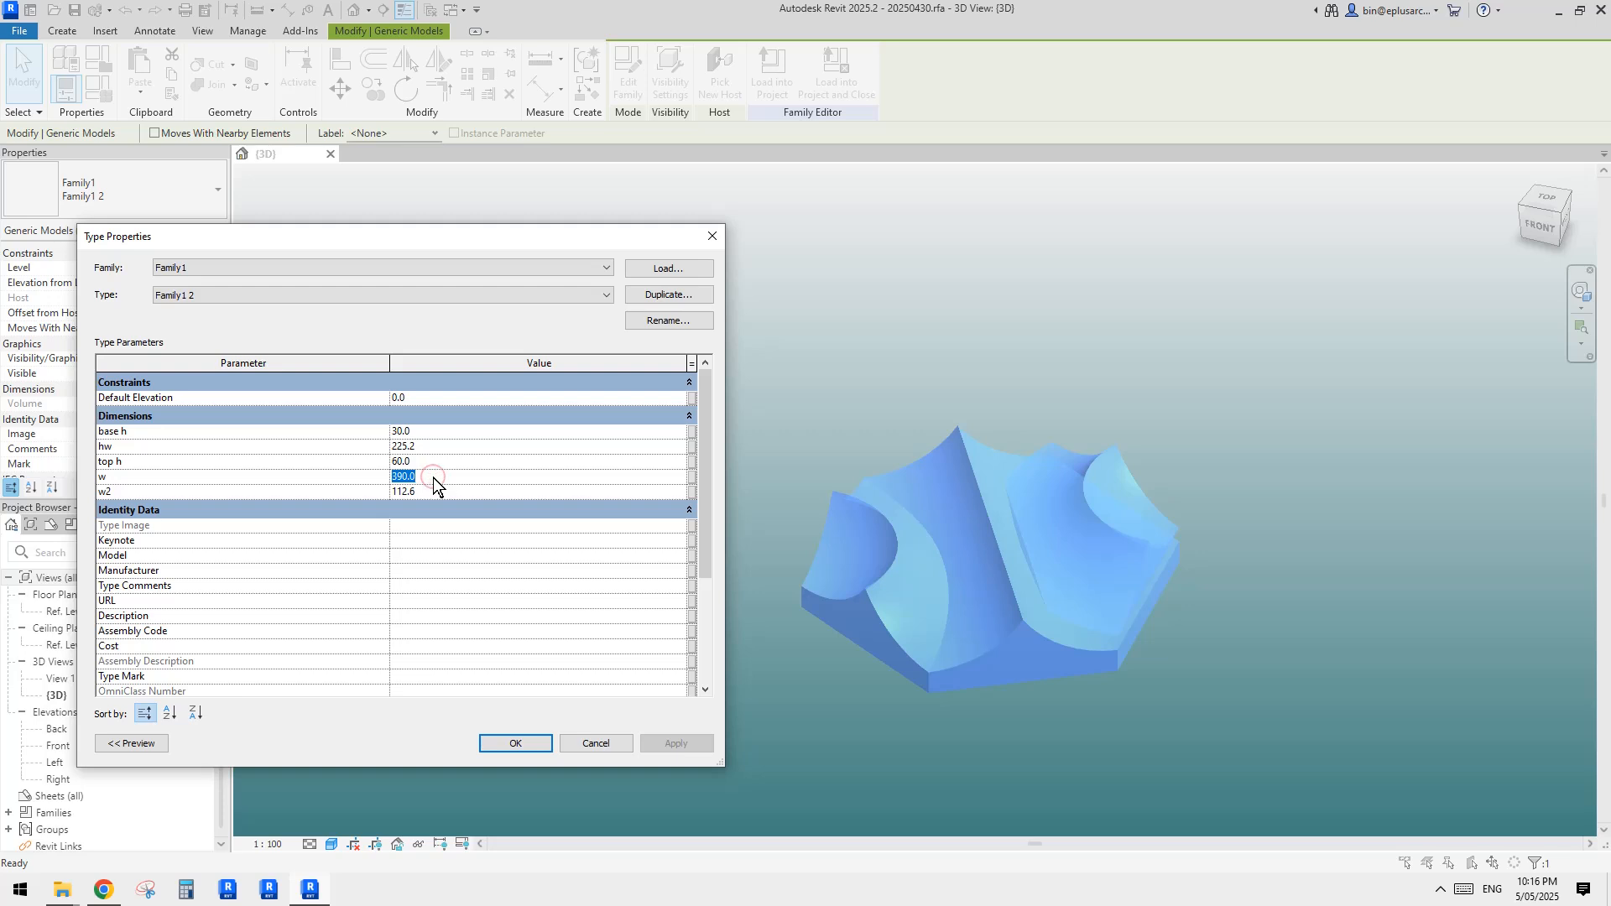
Set the tile type's w parameter to 600 and apply it.
type("60")
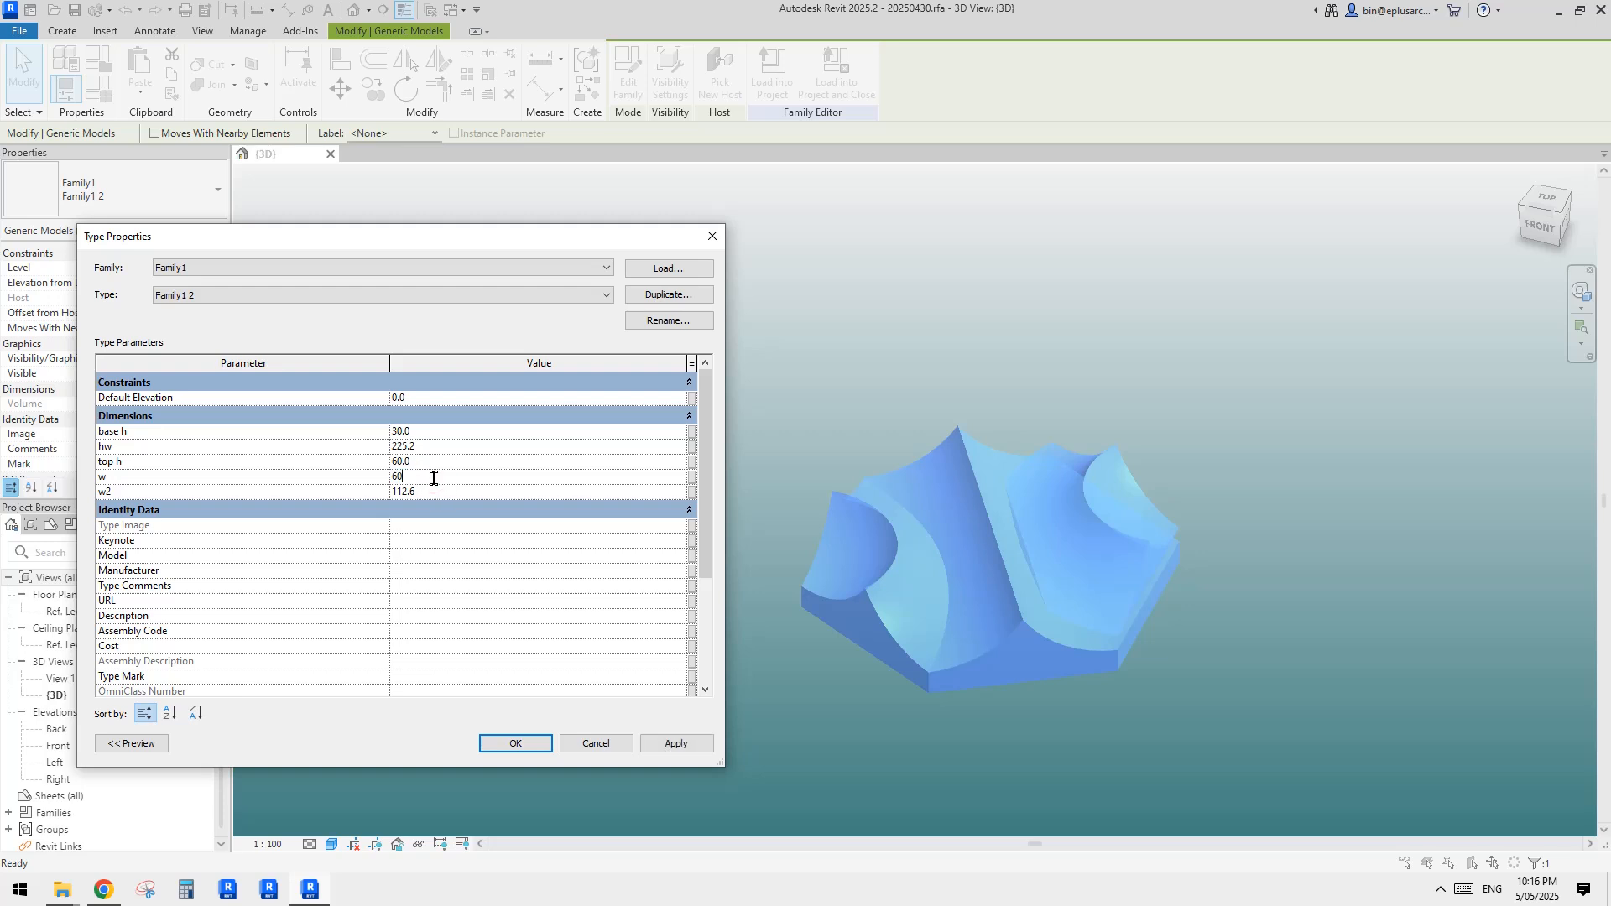
type("0")
left_click(671, 742)
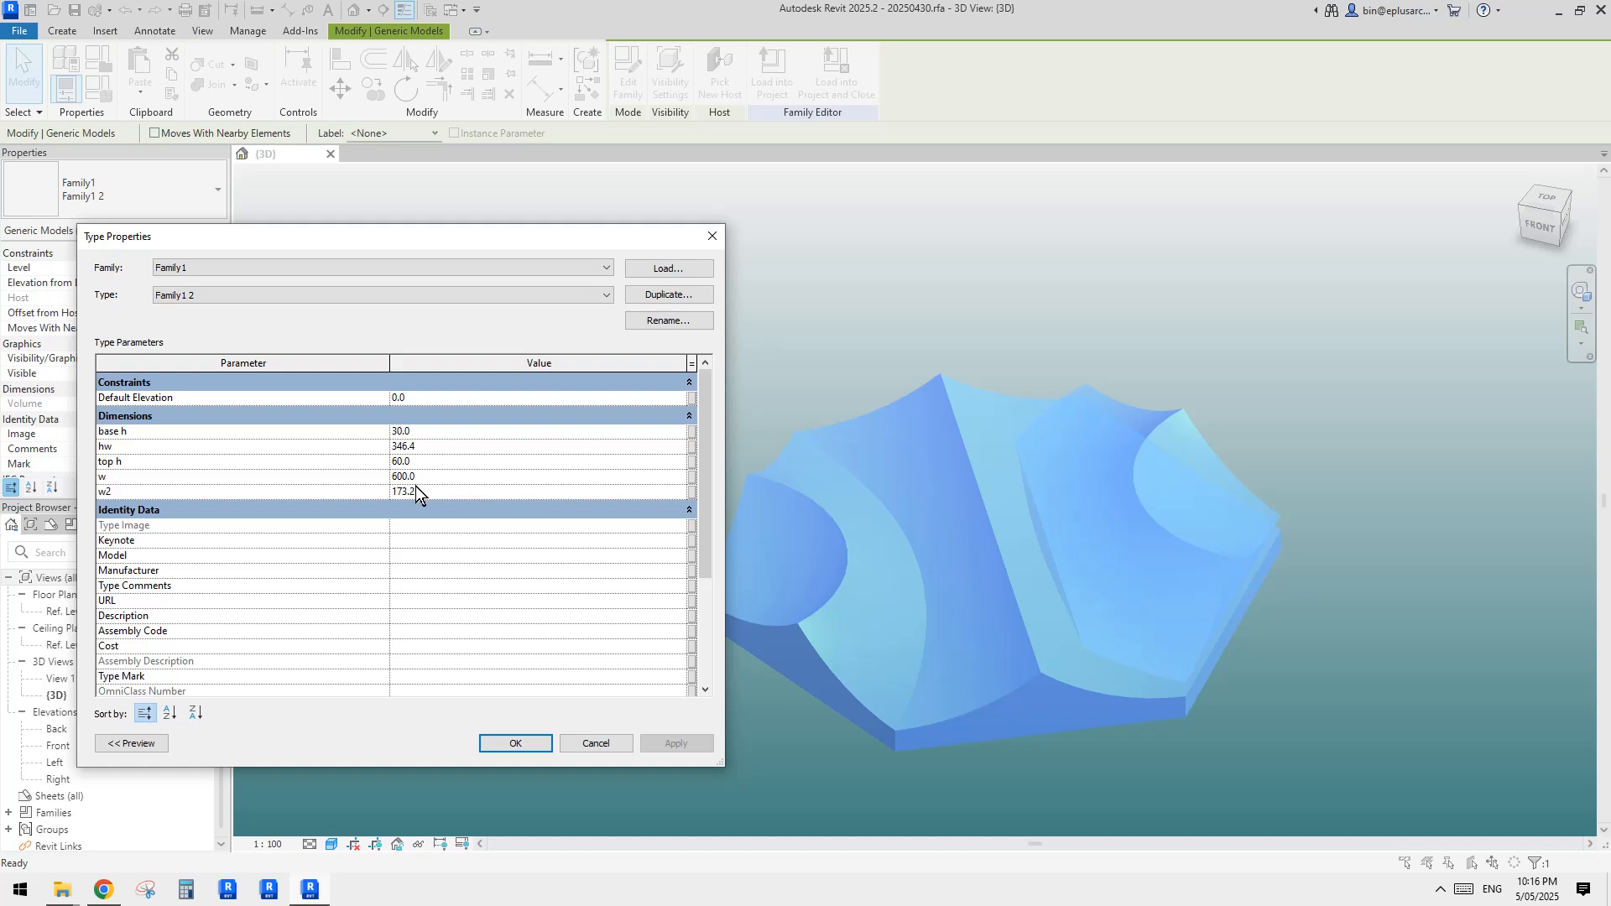
Set the tile type's w2 parameter to 300 and apply it to test the linked widths.
left_click_drag(545, 239, 436, 213)
left_click(360, 470)
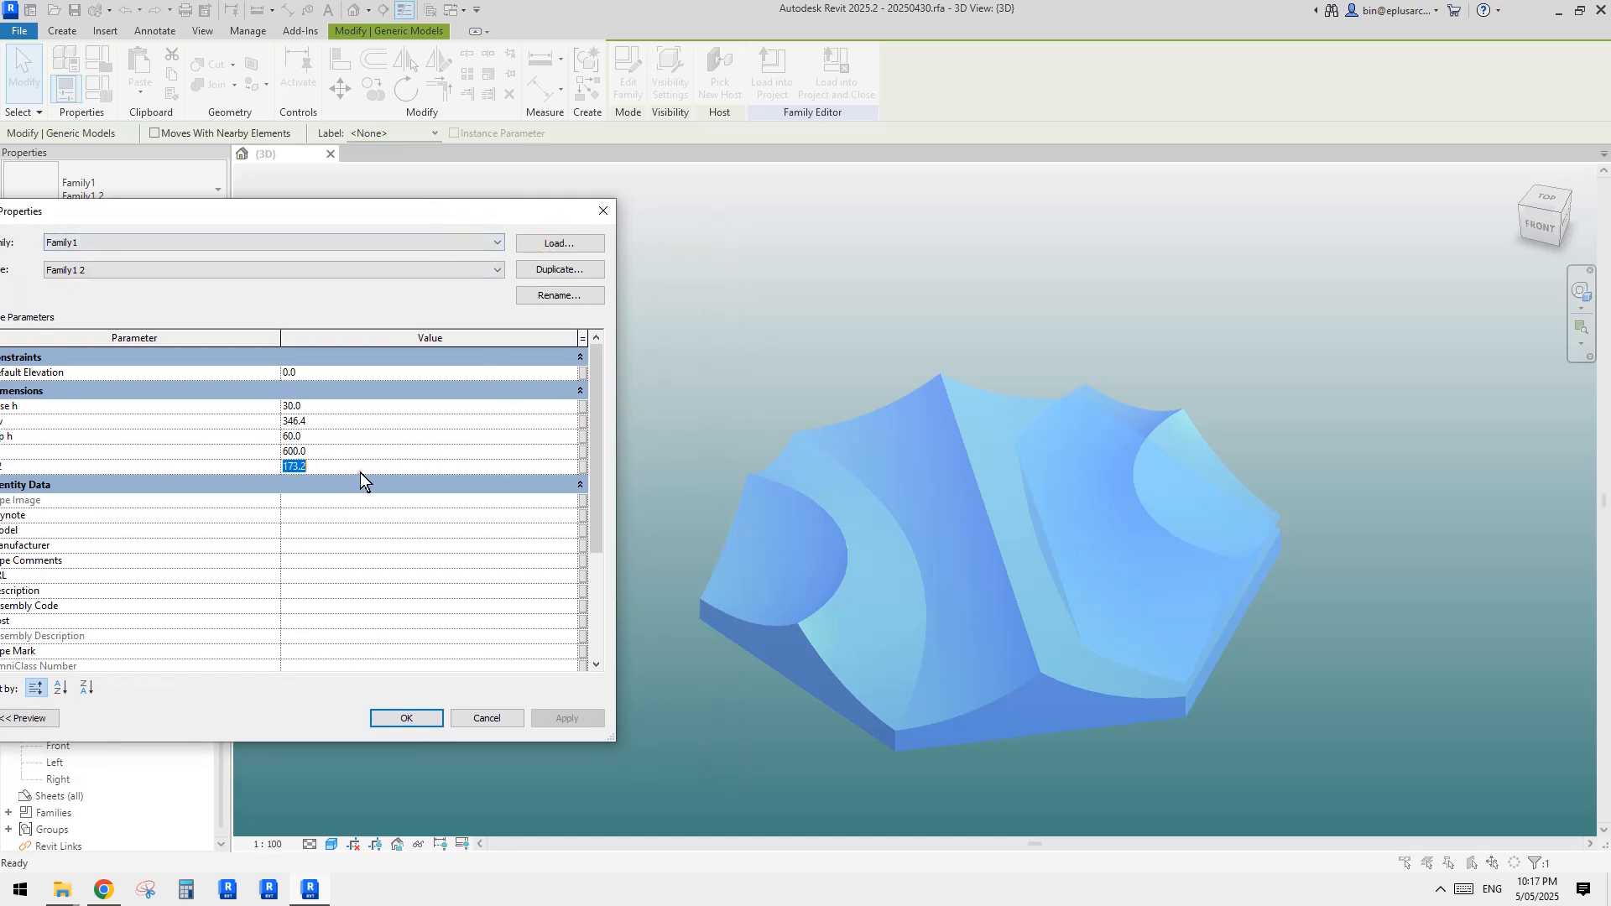
type("300")
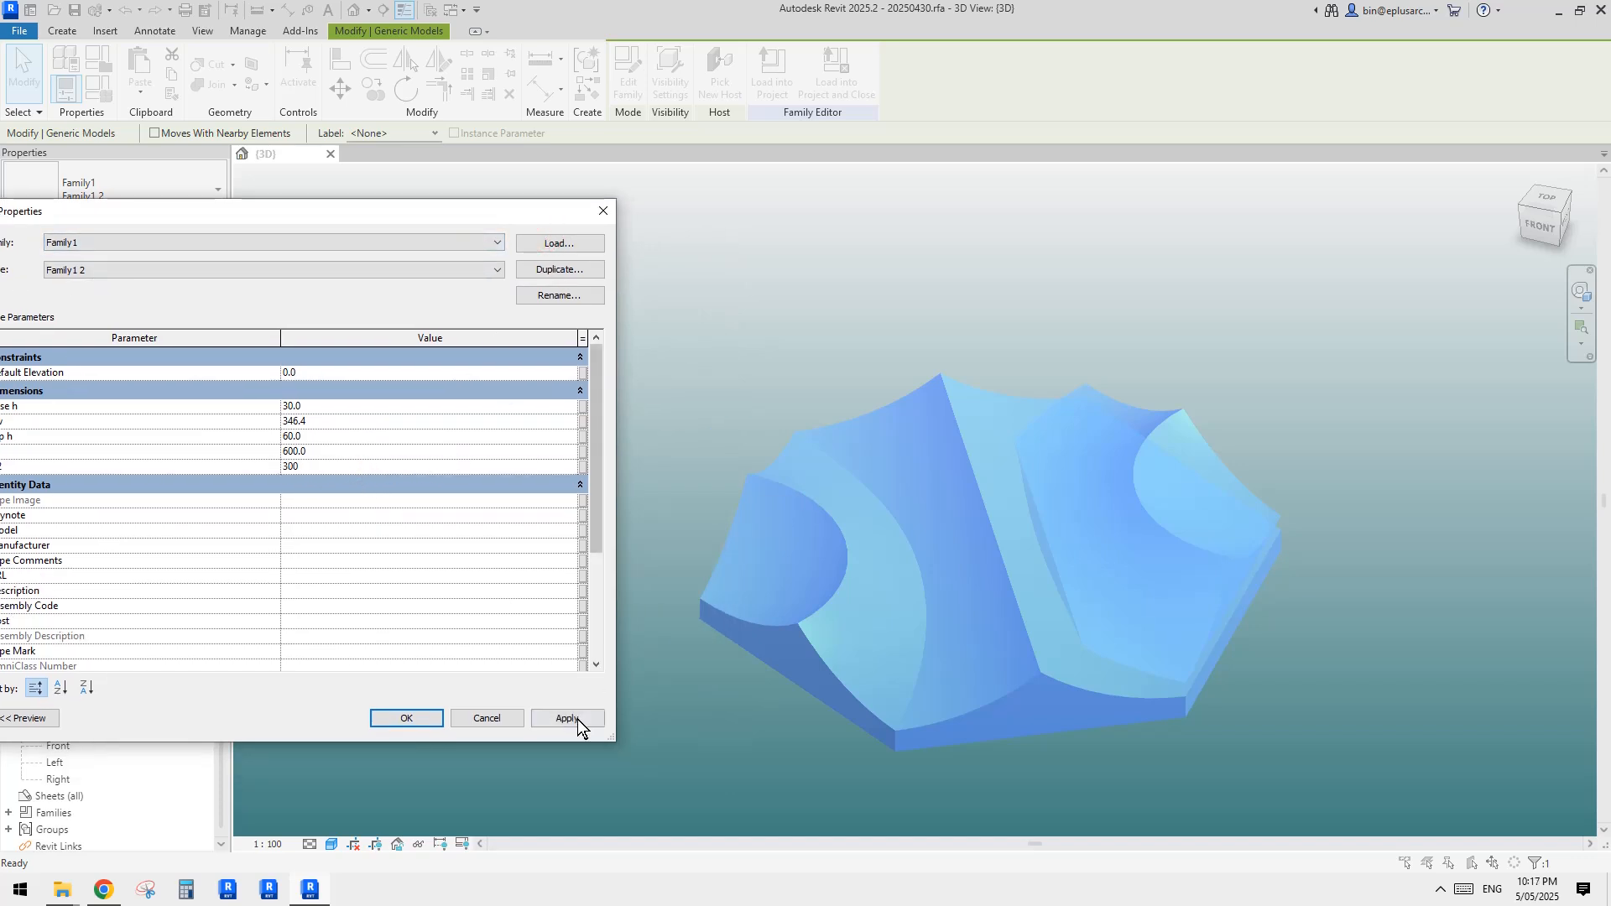
left_click(577, 719)
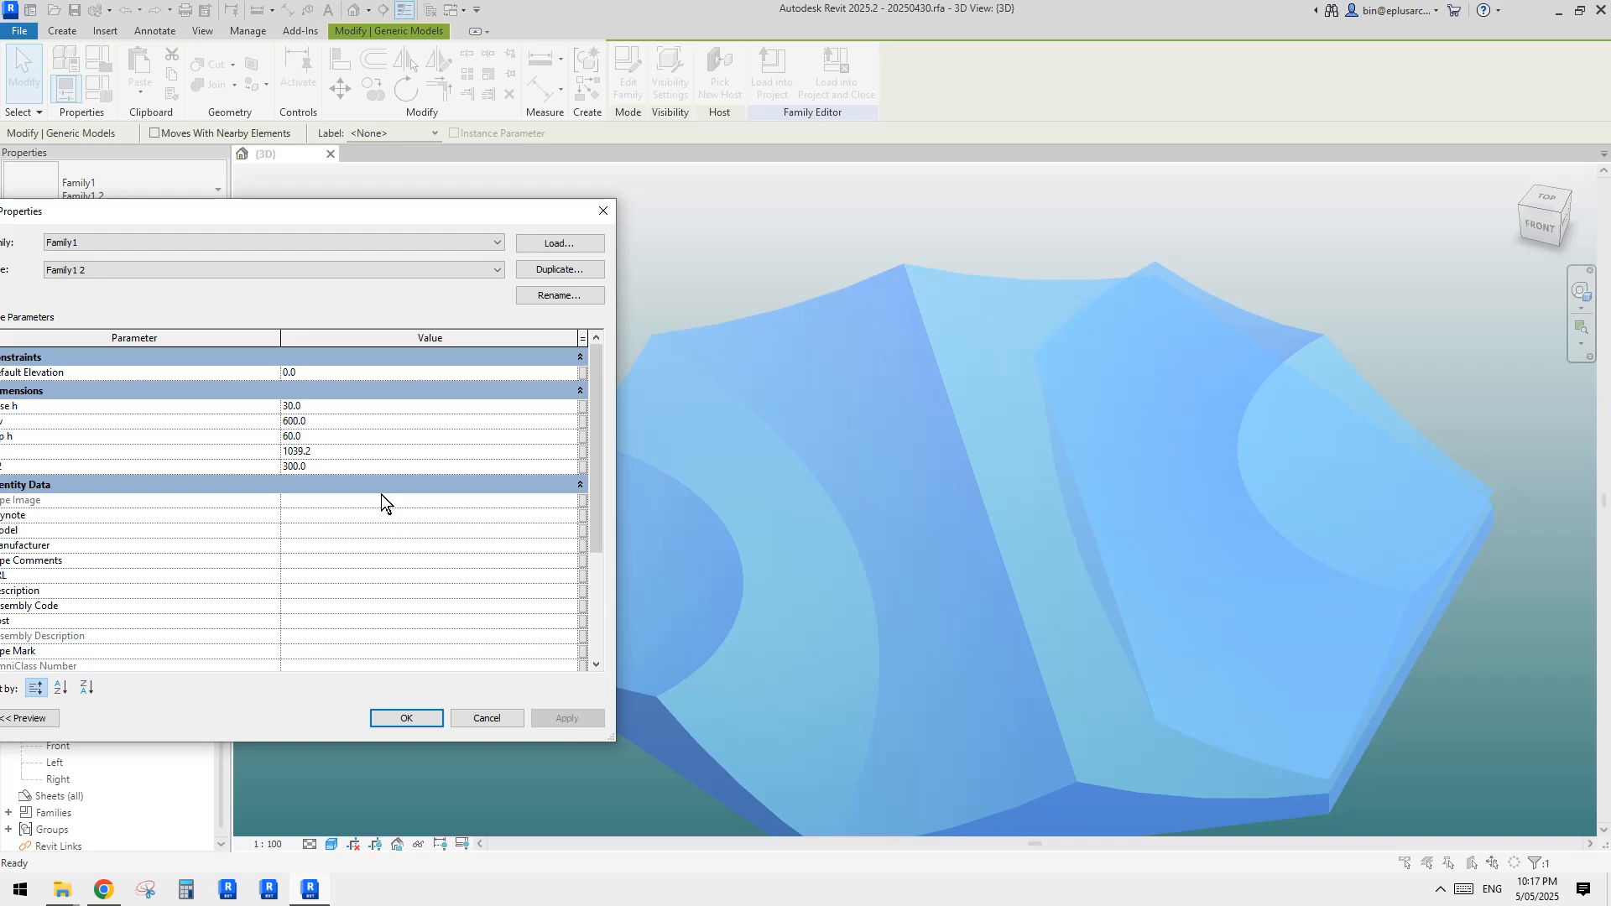
Return the tile type's w parameter to 600 and apply the change.
left_click_drag(486, 217, 752, 168)
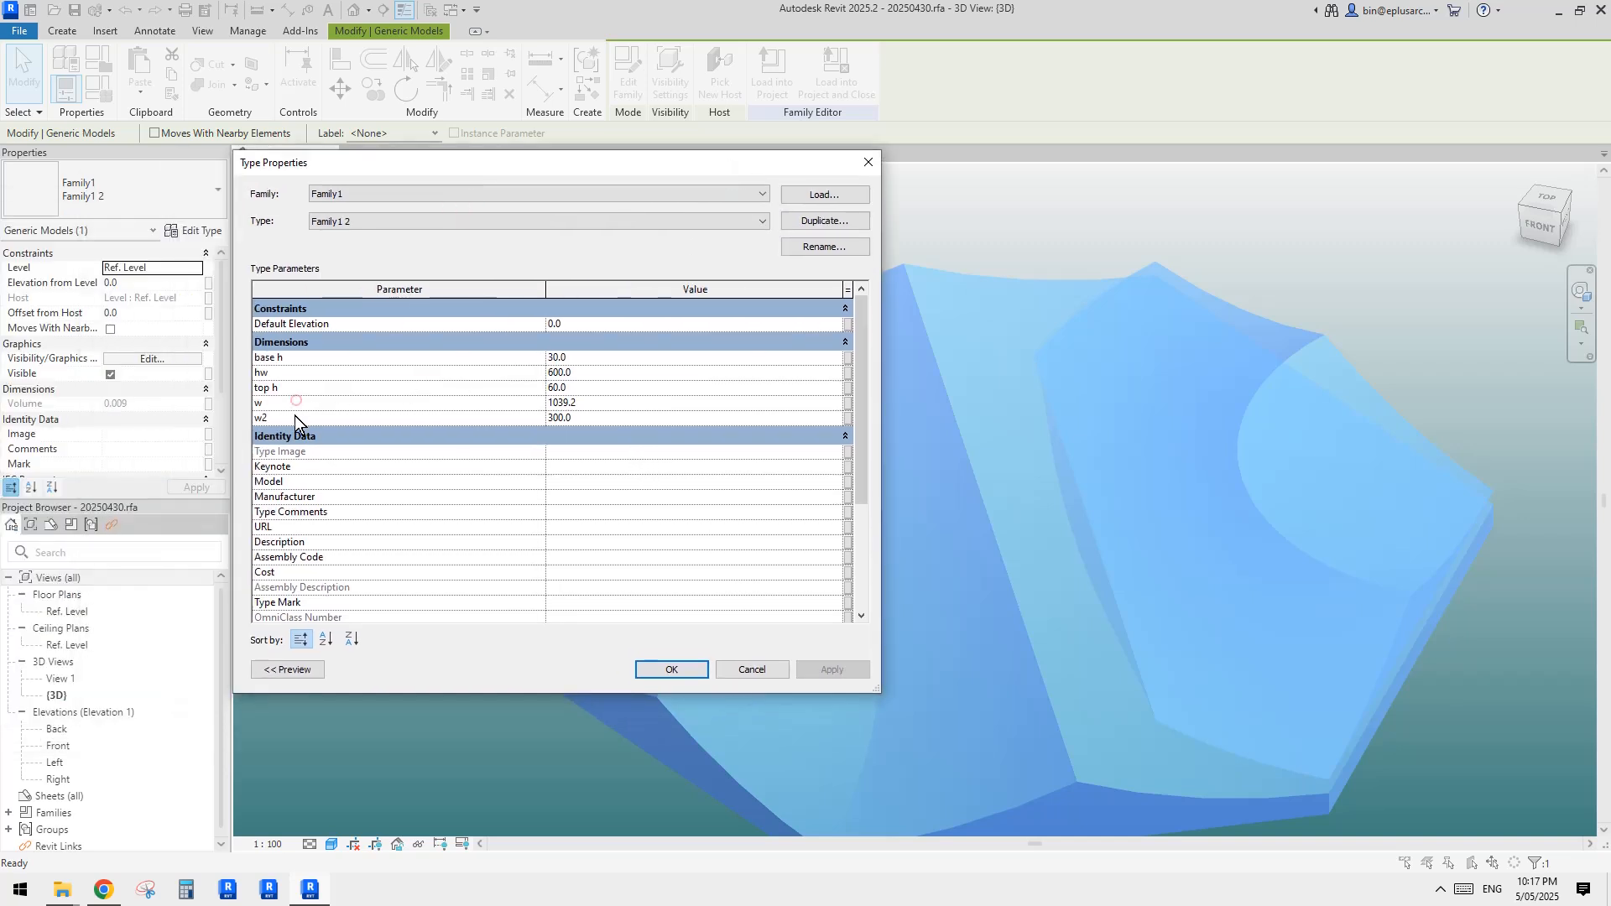
left_click(593, 408)
left_click(596, 416)
left_click(602, 415)
left_click(602, 403)
type("600")
left_click(839, 667)
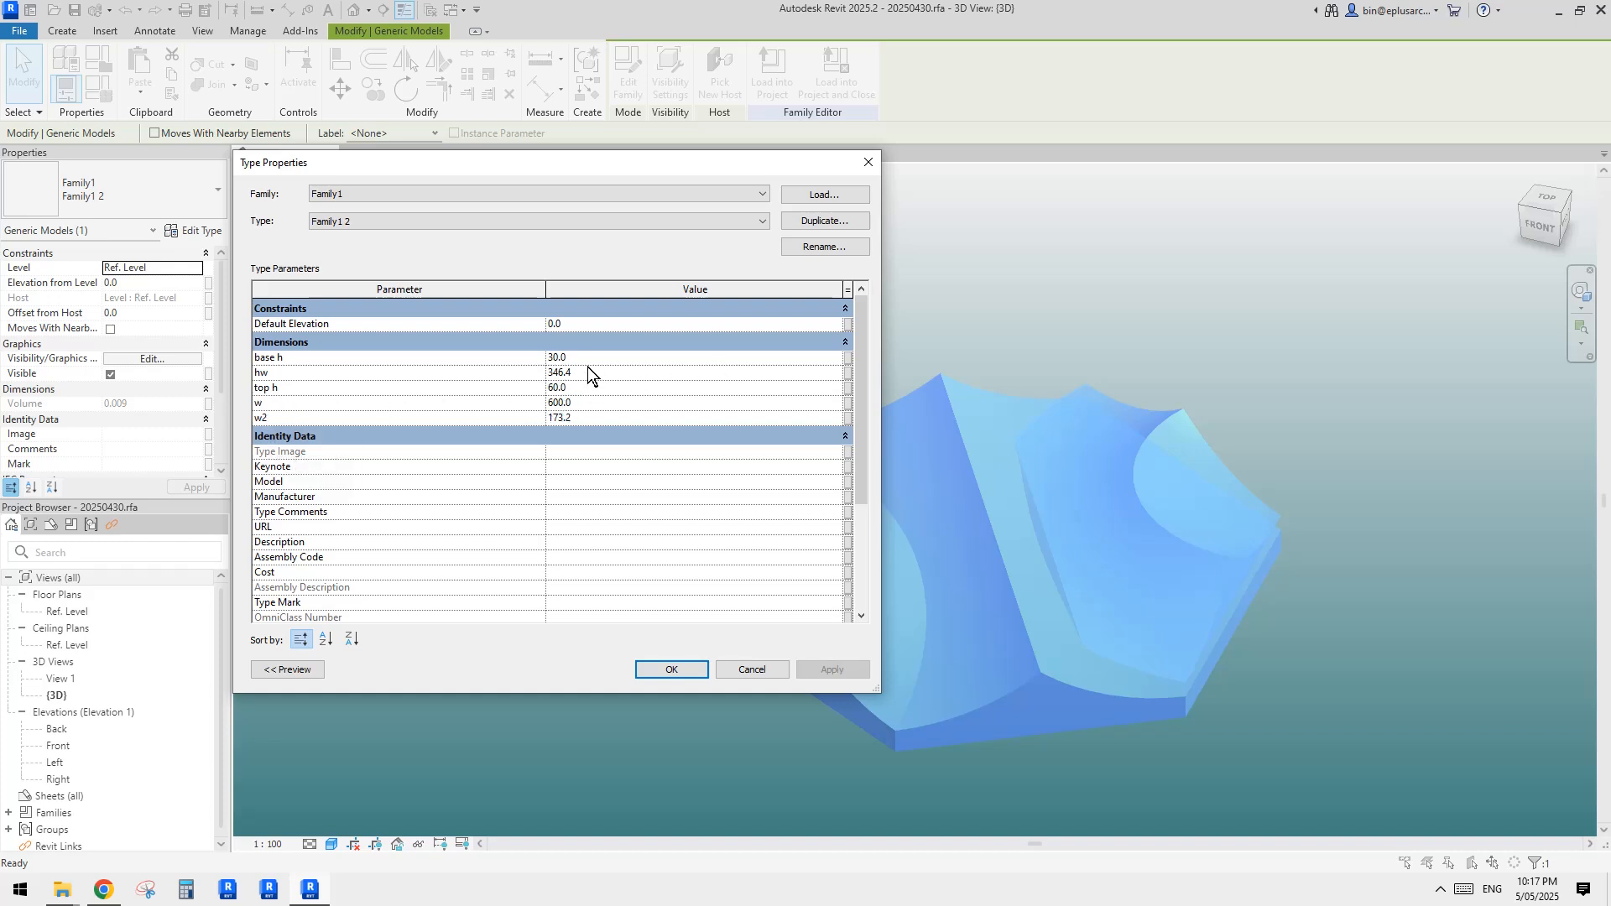
Set the tile type's w parameter to 500, apply it and accept the type properties.
type("500")
left_click(827, 670)
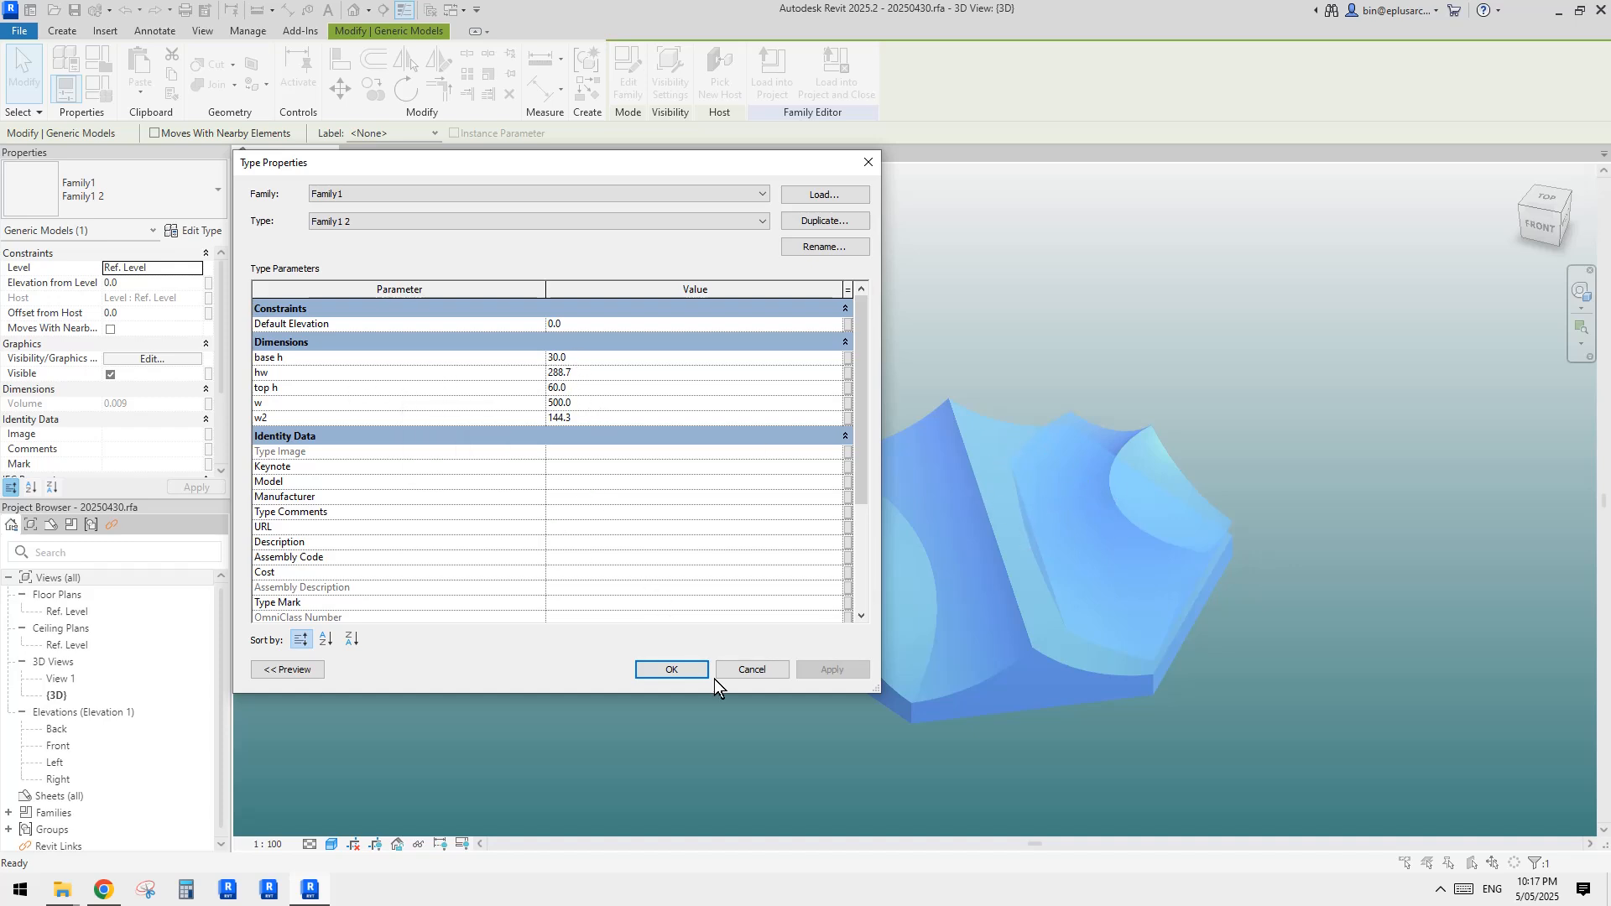
left_click(671, 668)
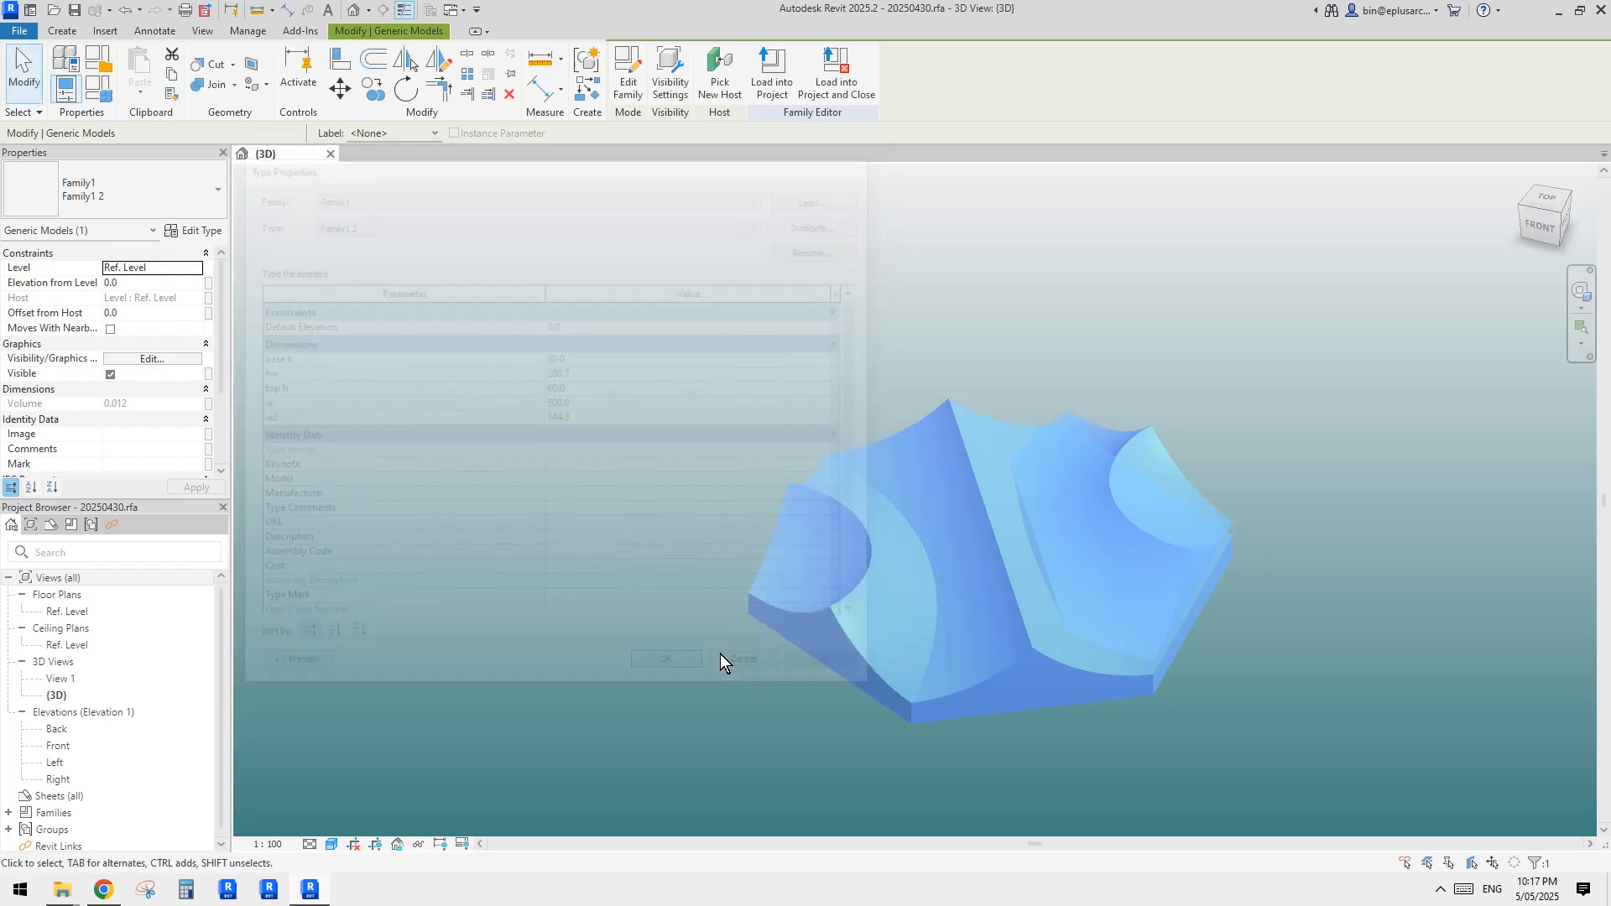
Inspect the resized tile's side profile from a low front angle.
middle_click_drag(719, 653, 773, 561, "shift")
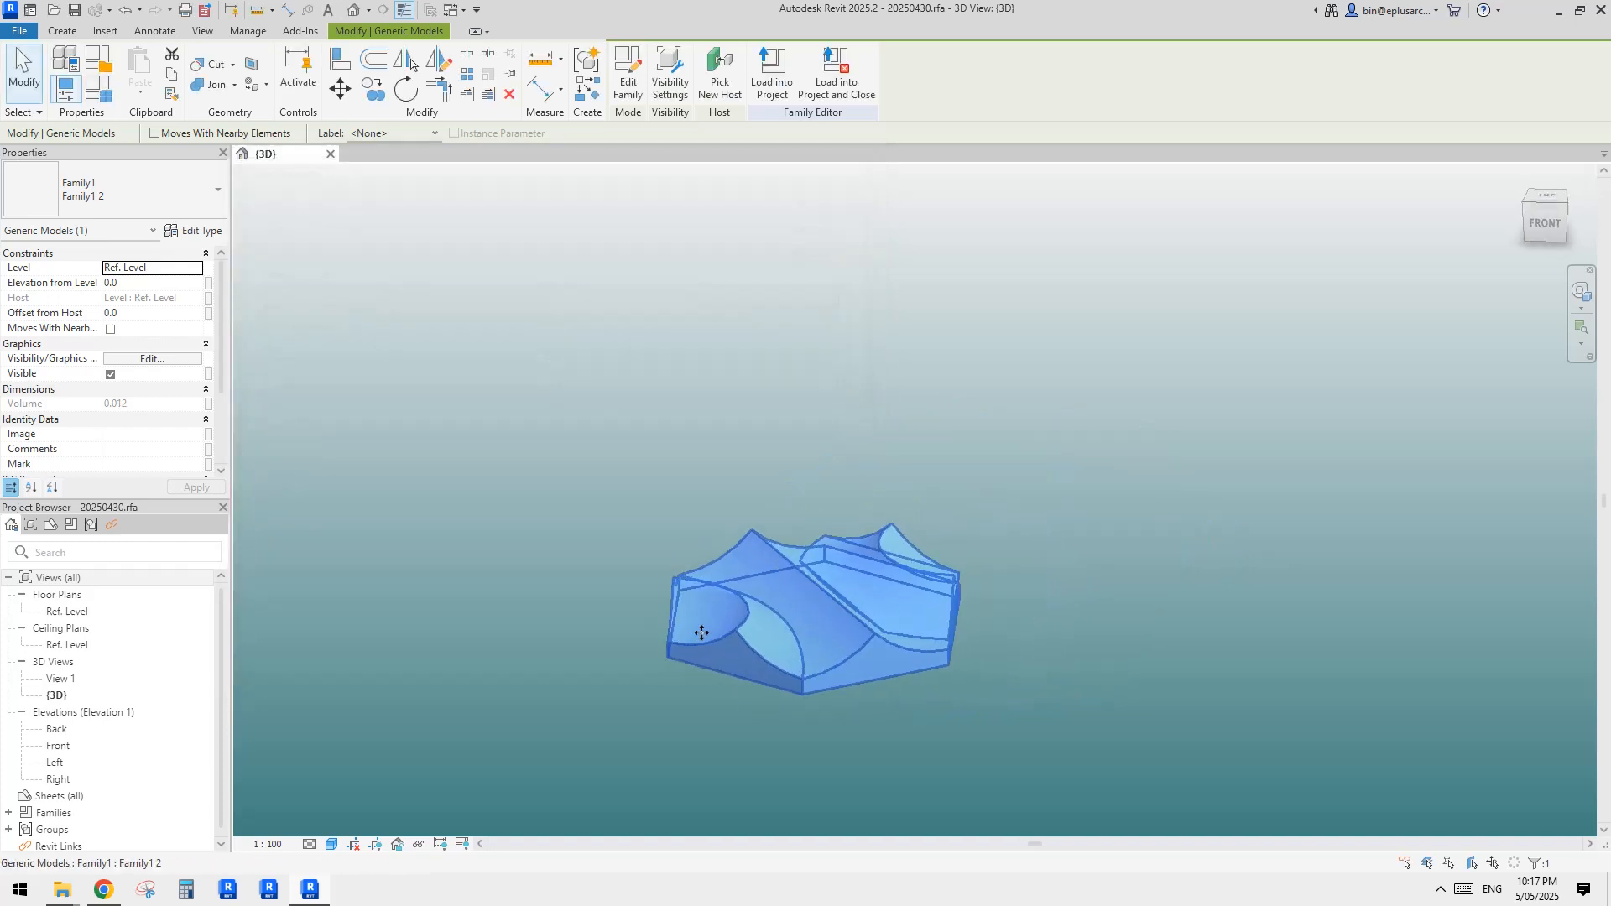
middle_click_drag(804, 628, 851, 438, "shift")
scroll(722, 557, "up", 5)
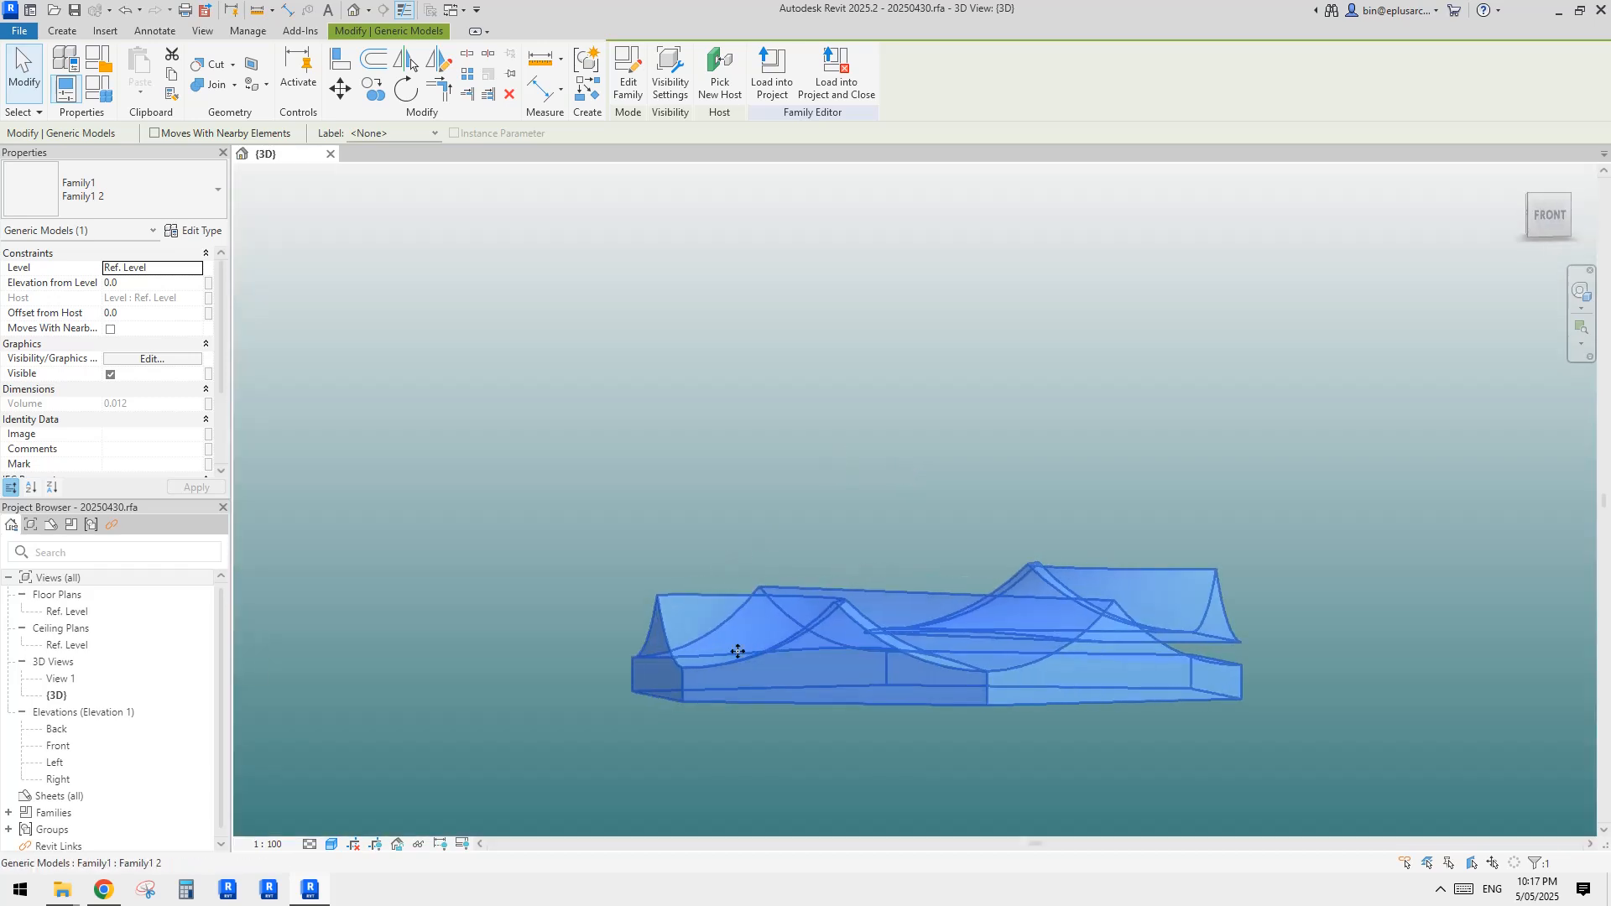
Examine the resized tile's relief surfaces up close and compare it with the full patterned panel.
middle_click_drag(716, 659, 960, 667, "shift")
key("Escape")
scroll(961, 667, "up", 5)
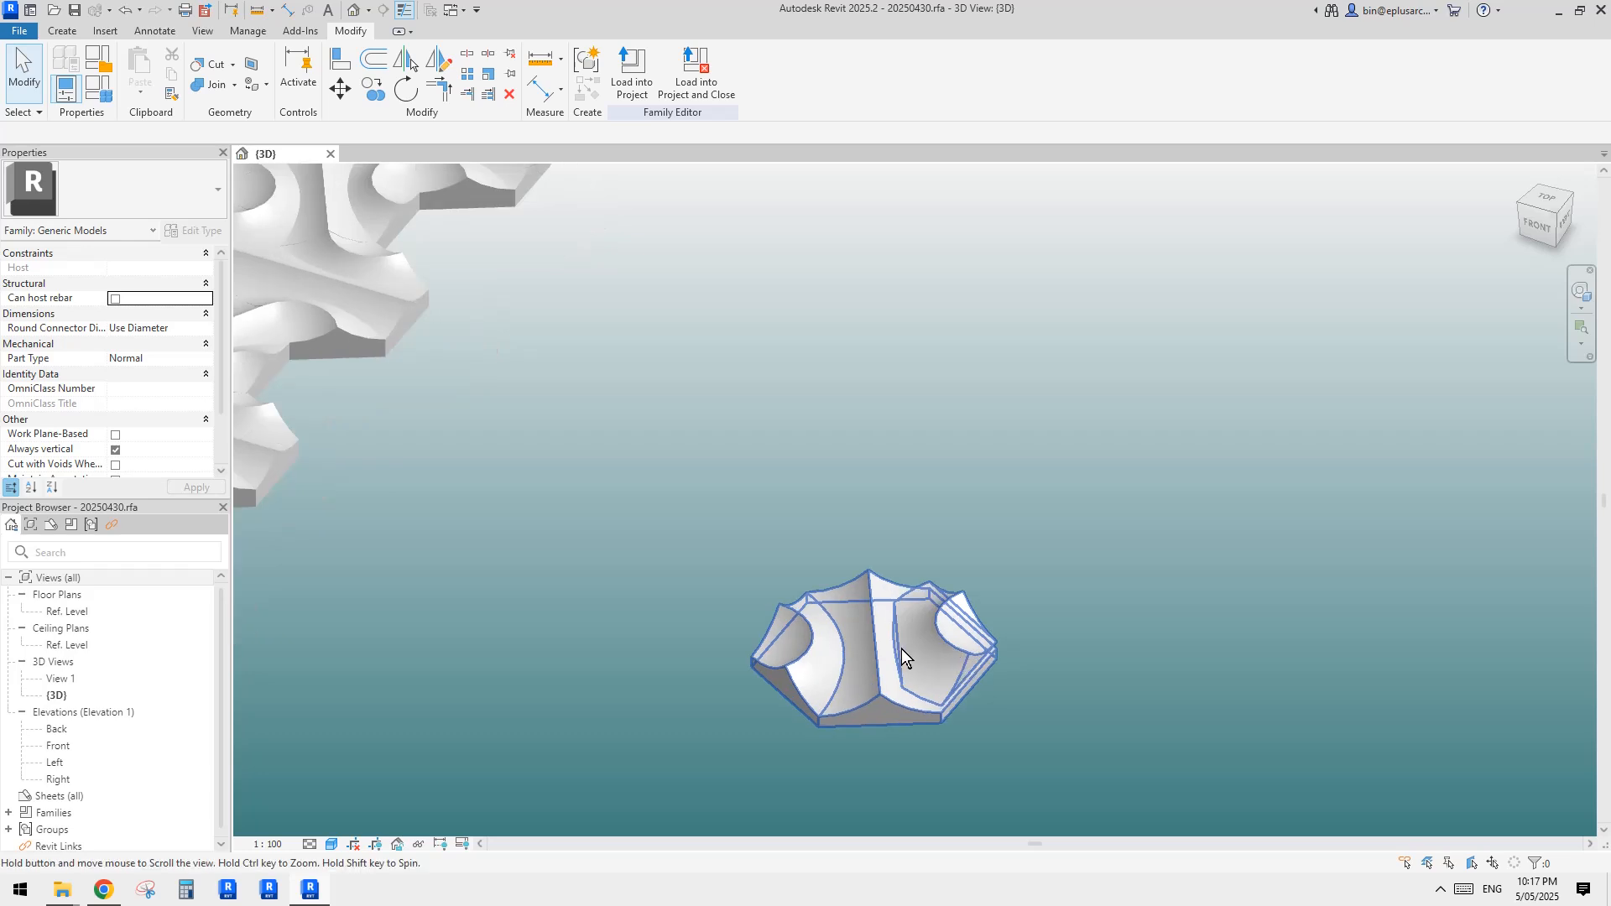
middle_click_drag(824, 619, 856, 501)
scroll(561, 375, "up", 1)
middle_click_drag(793, 362, 990, 382)
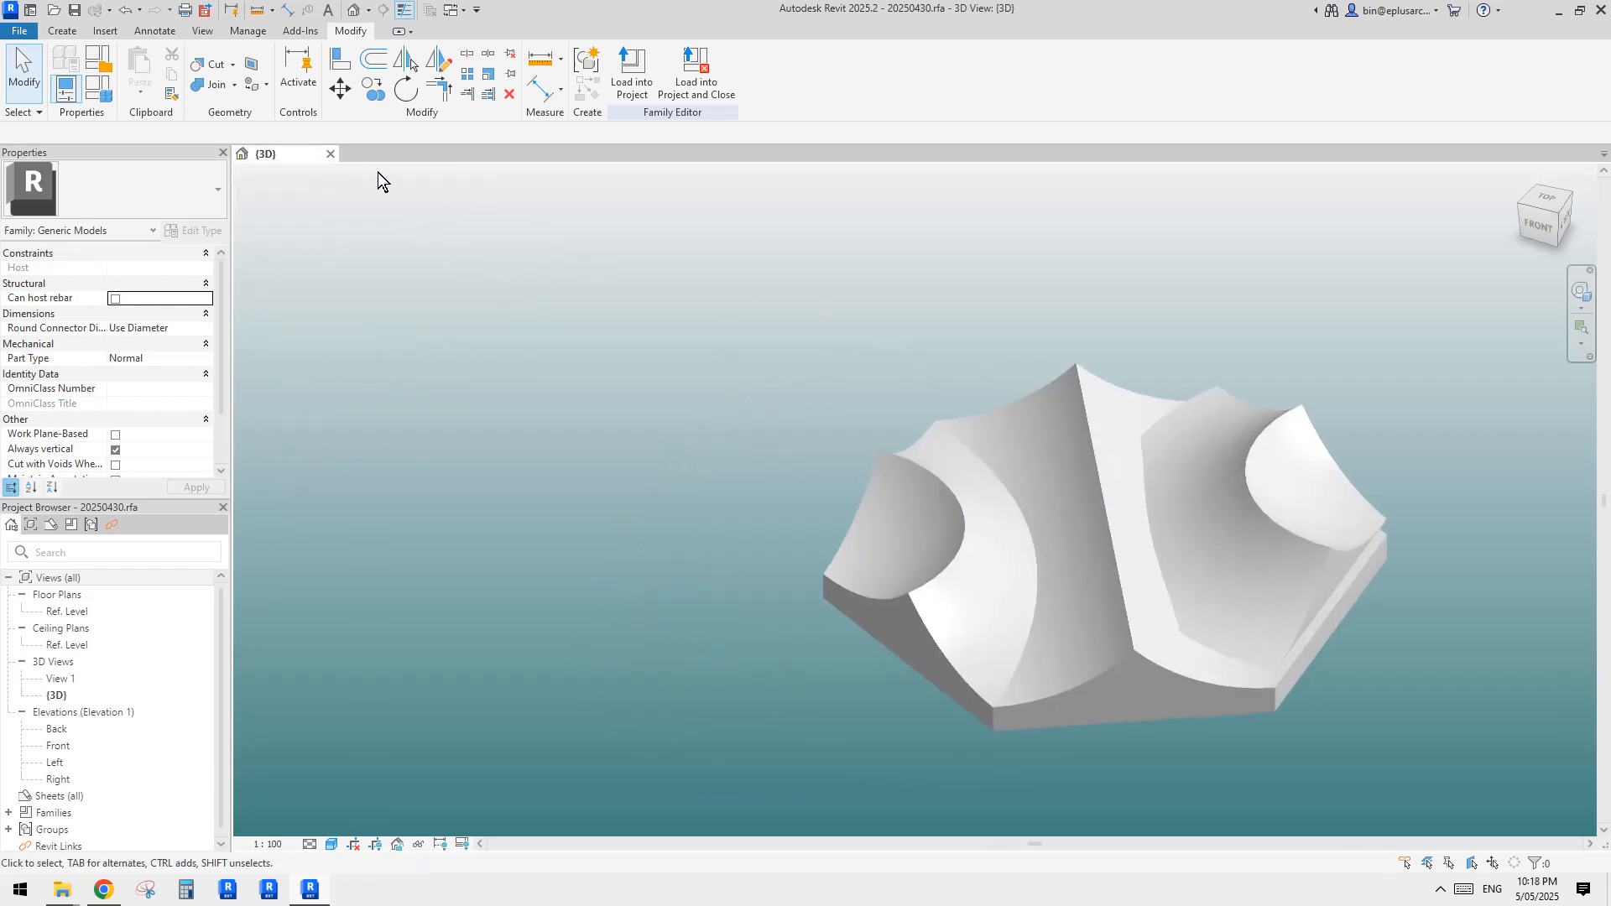
scroll(595, 344, "down", 8)
middle_click_drag(471, 379, 1103, 480)
scroll(1103, 480, "down", 3)
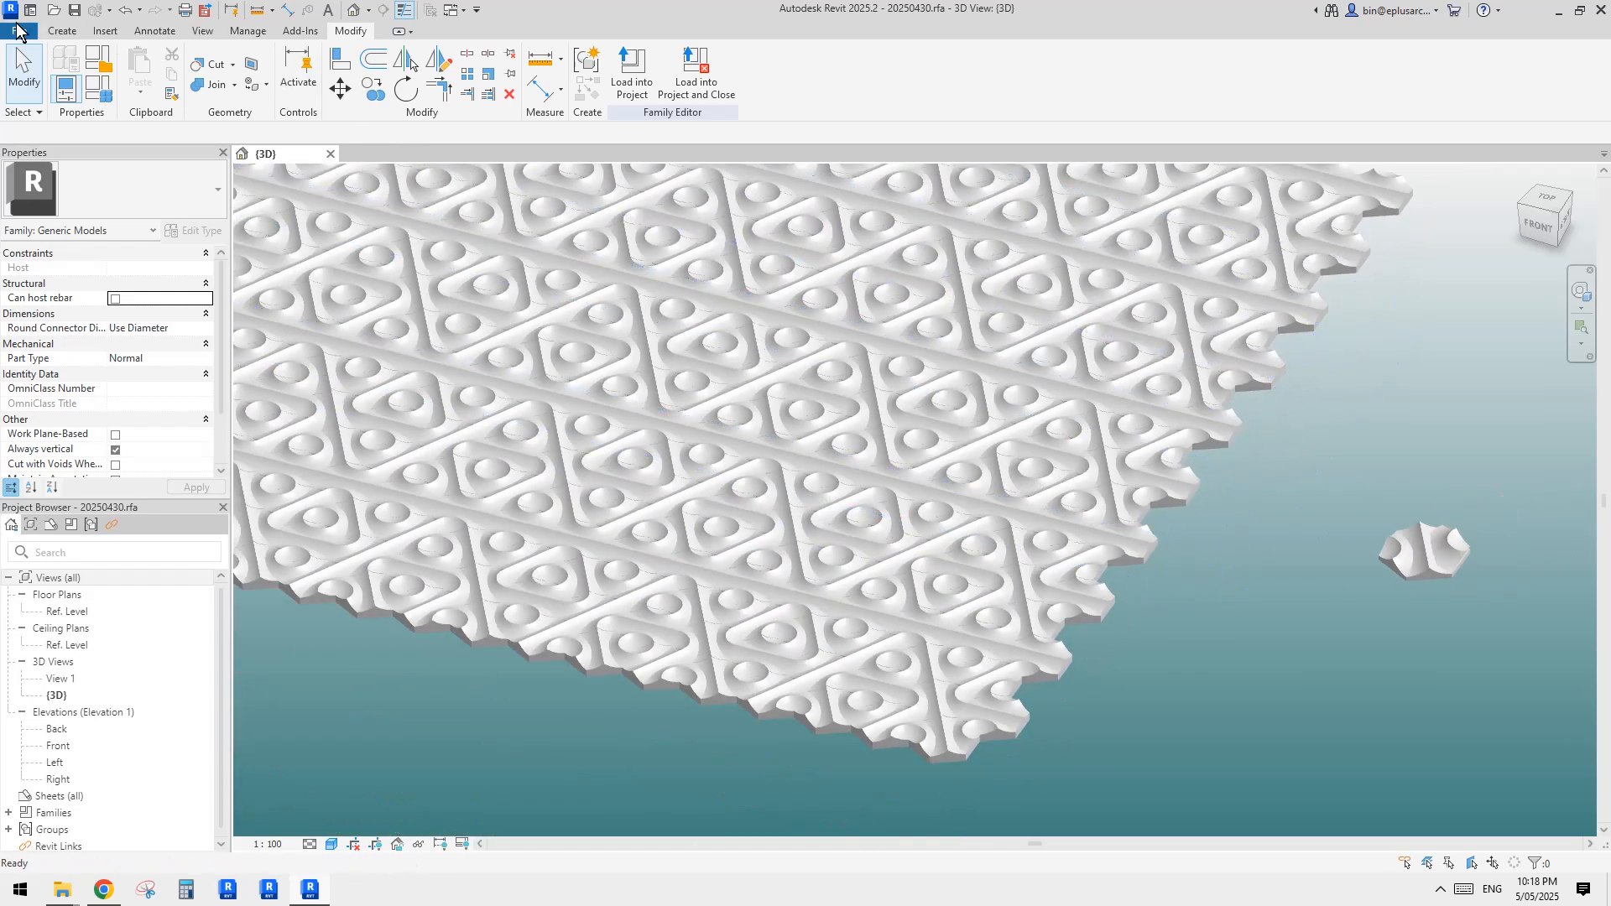
Create a new Generic Models family from the English metric family templates.
left_click(19, 31)
mouse_move(110, 101)
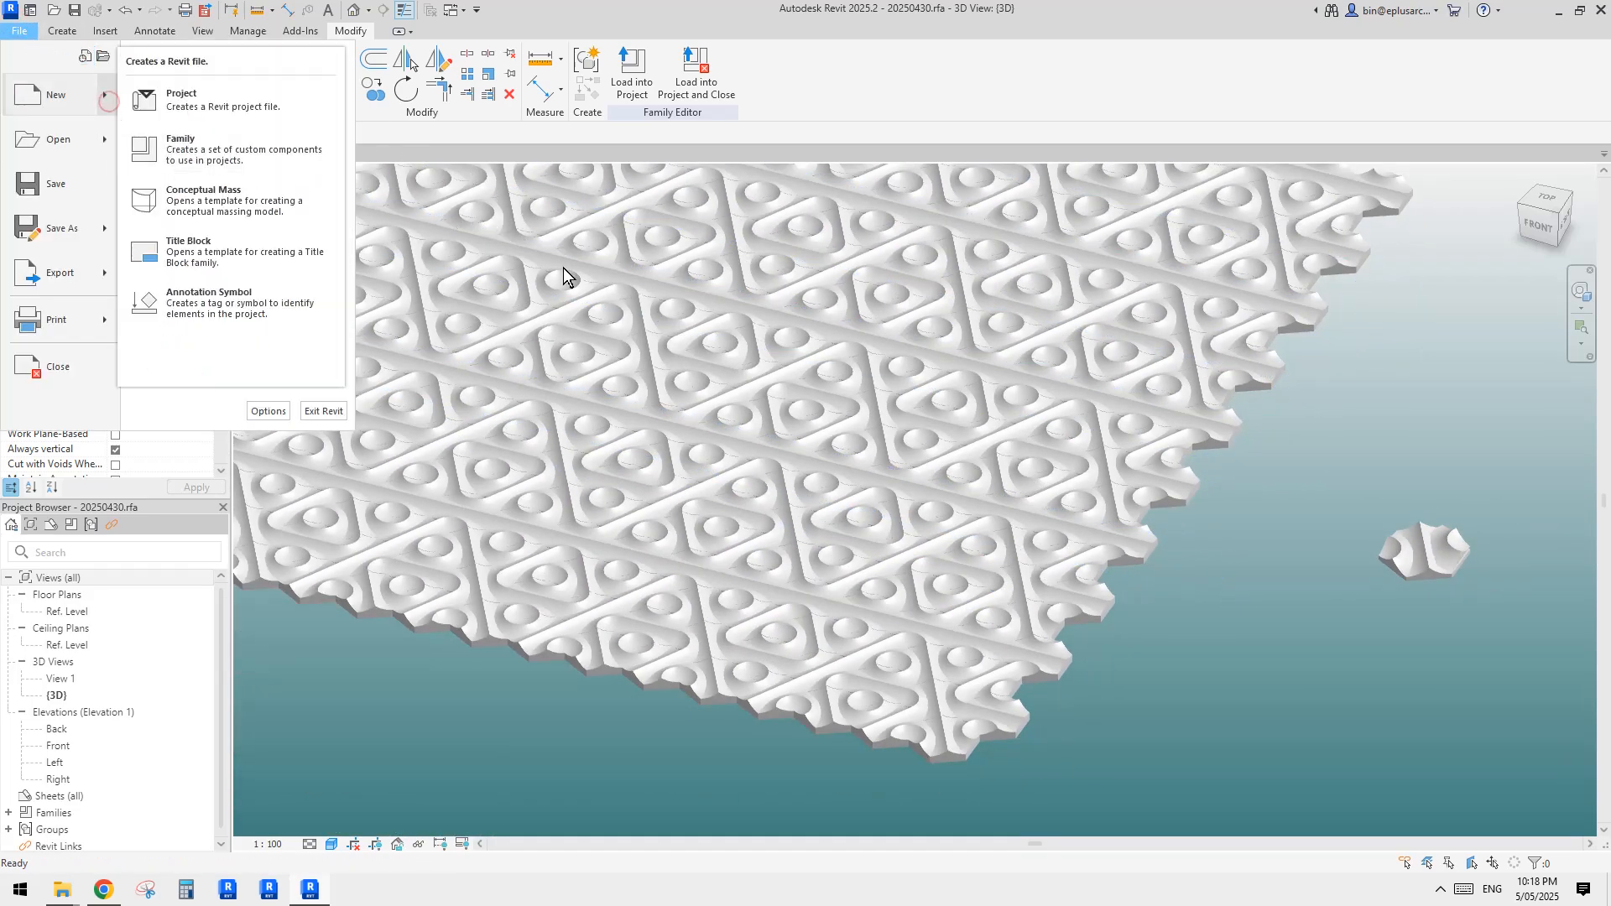
left_click(199, 145)
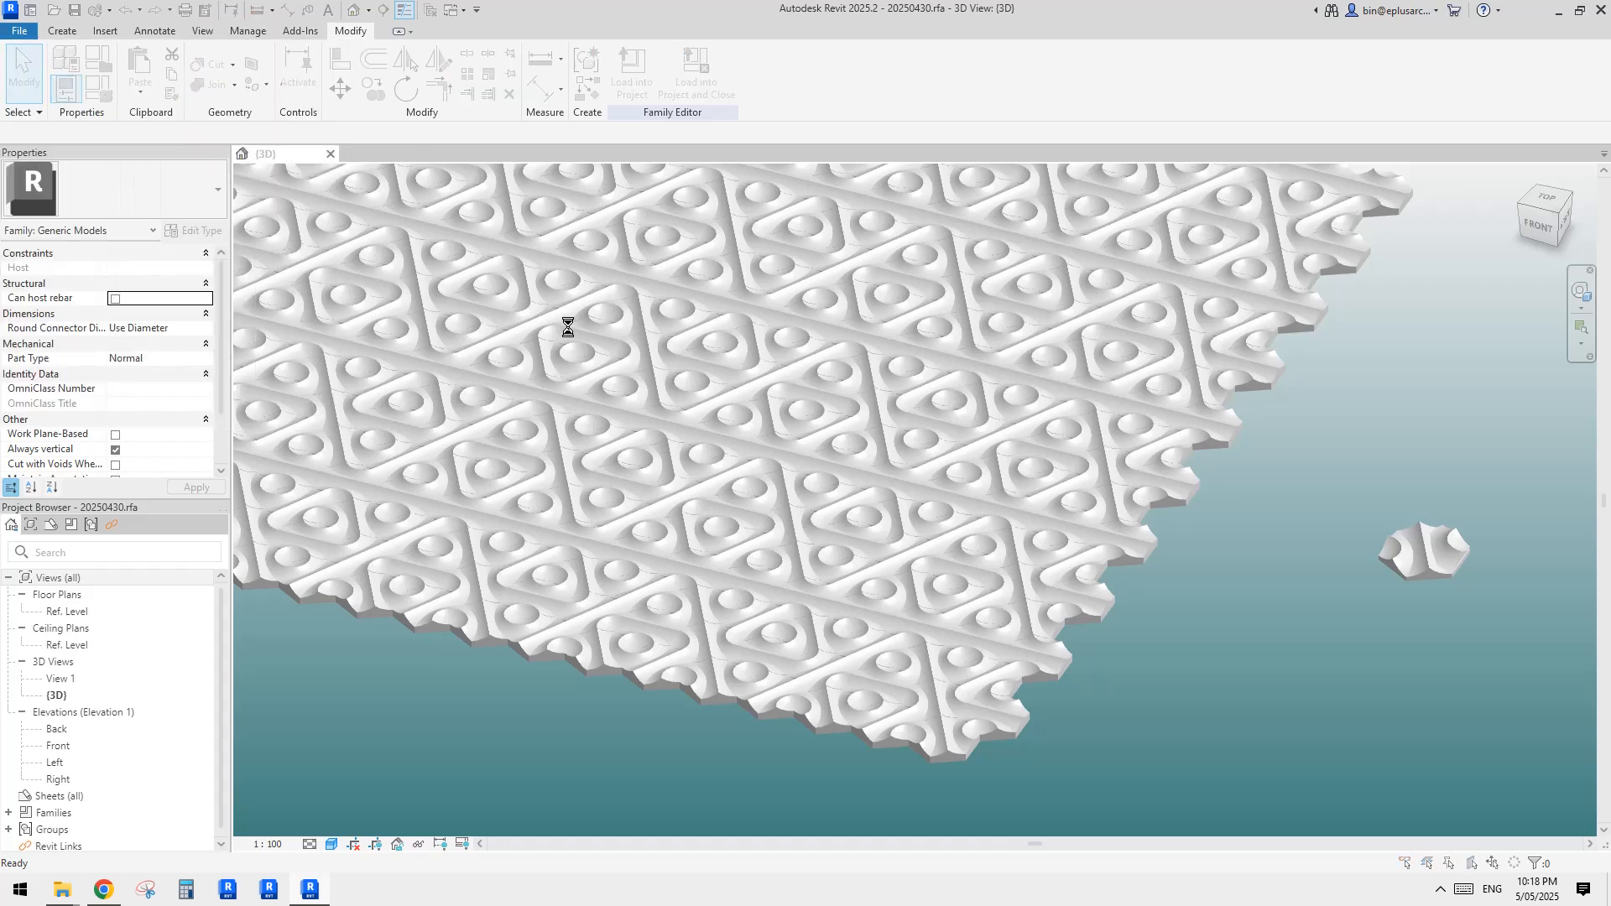
left_click(886, 371)
left_click_drag(886, 371, 886, 484)
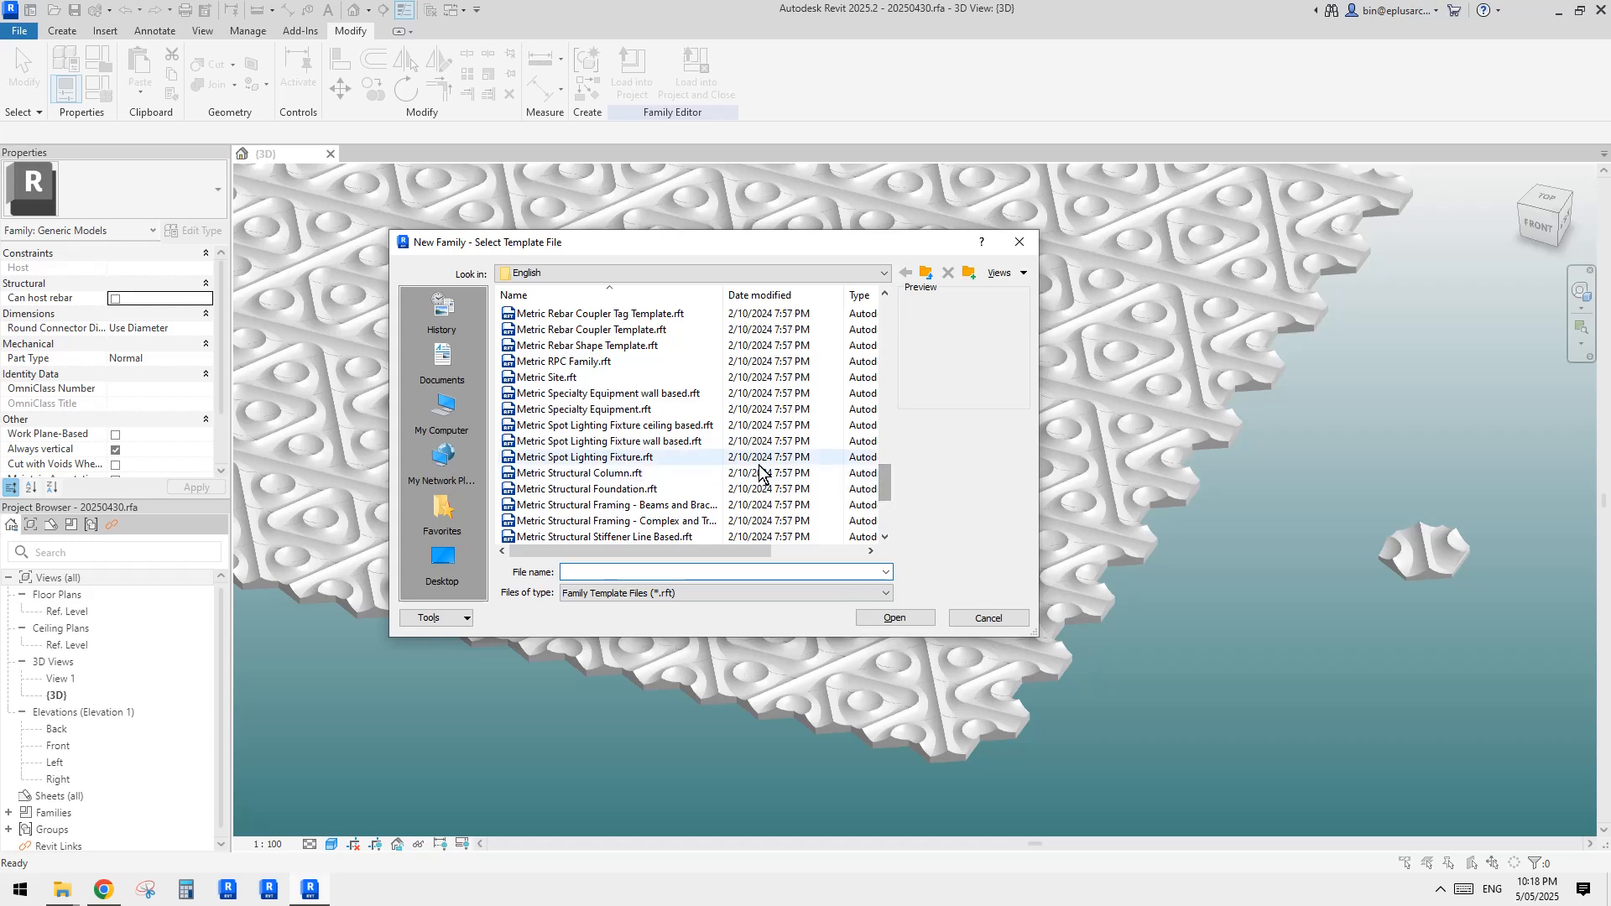
scroll(735, 462, "down", 4)
scroll(654, 456, "up", 3)
scroll(653, 460, "up", 10)
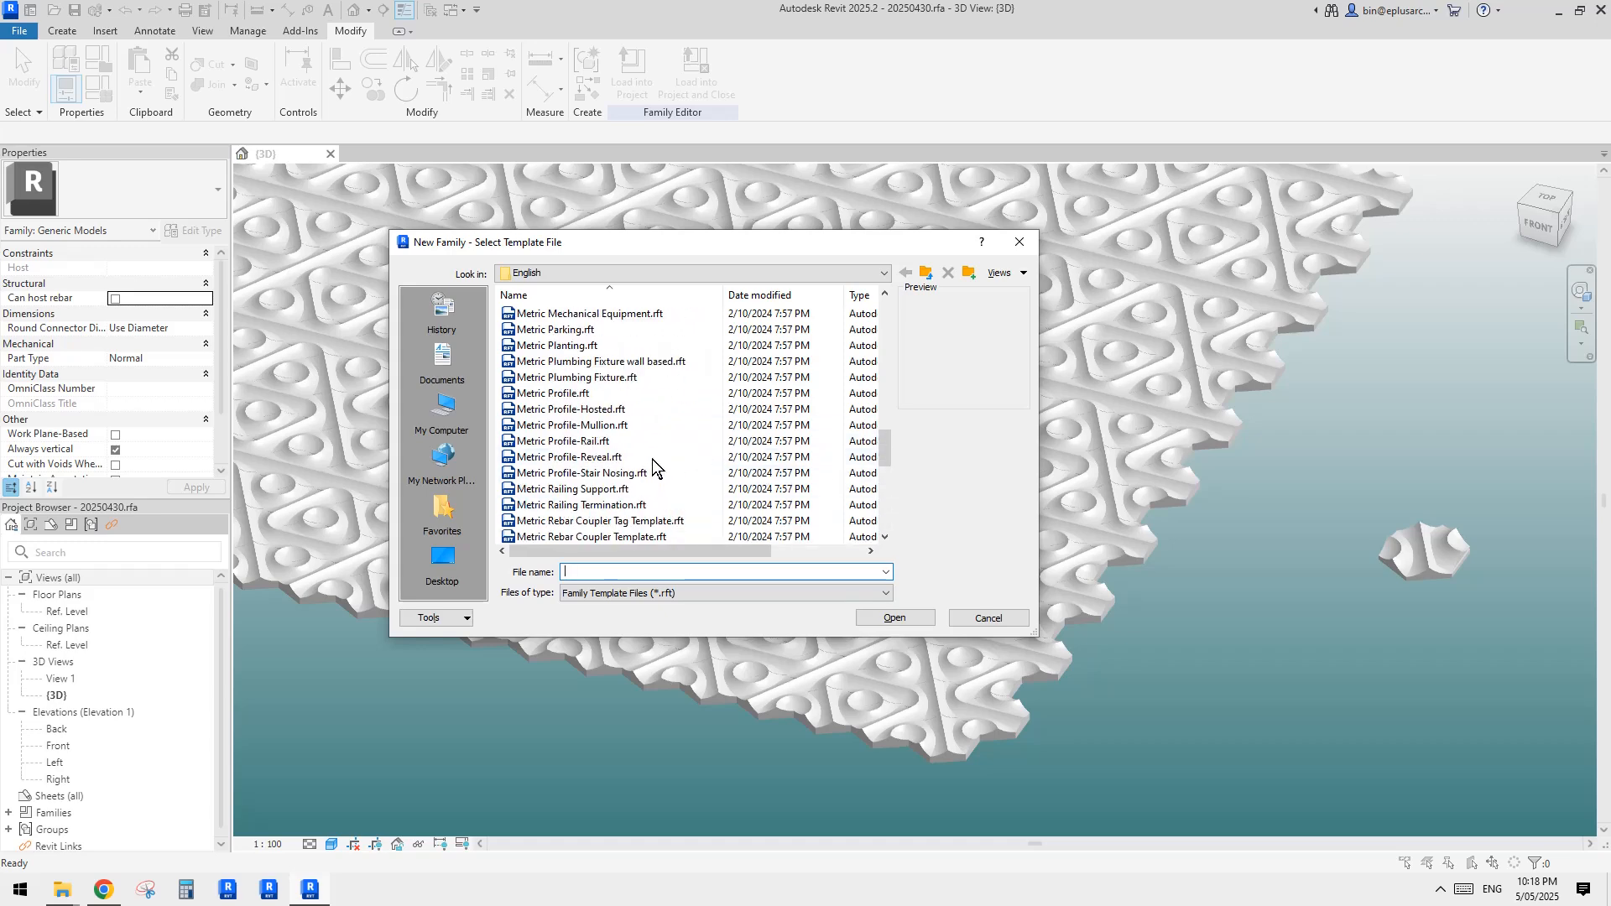
double_click(612, 458)
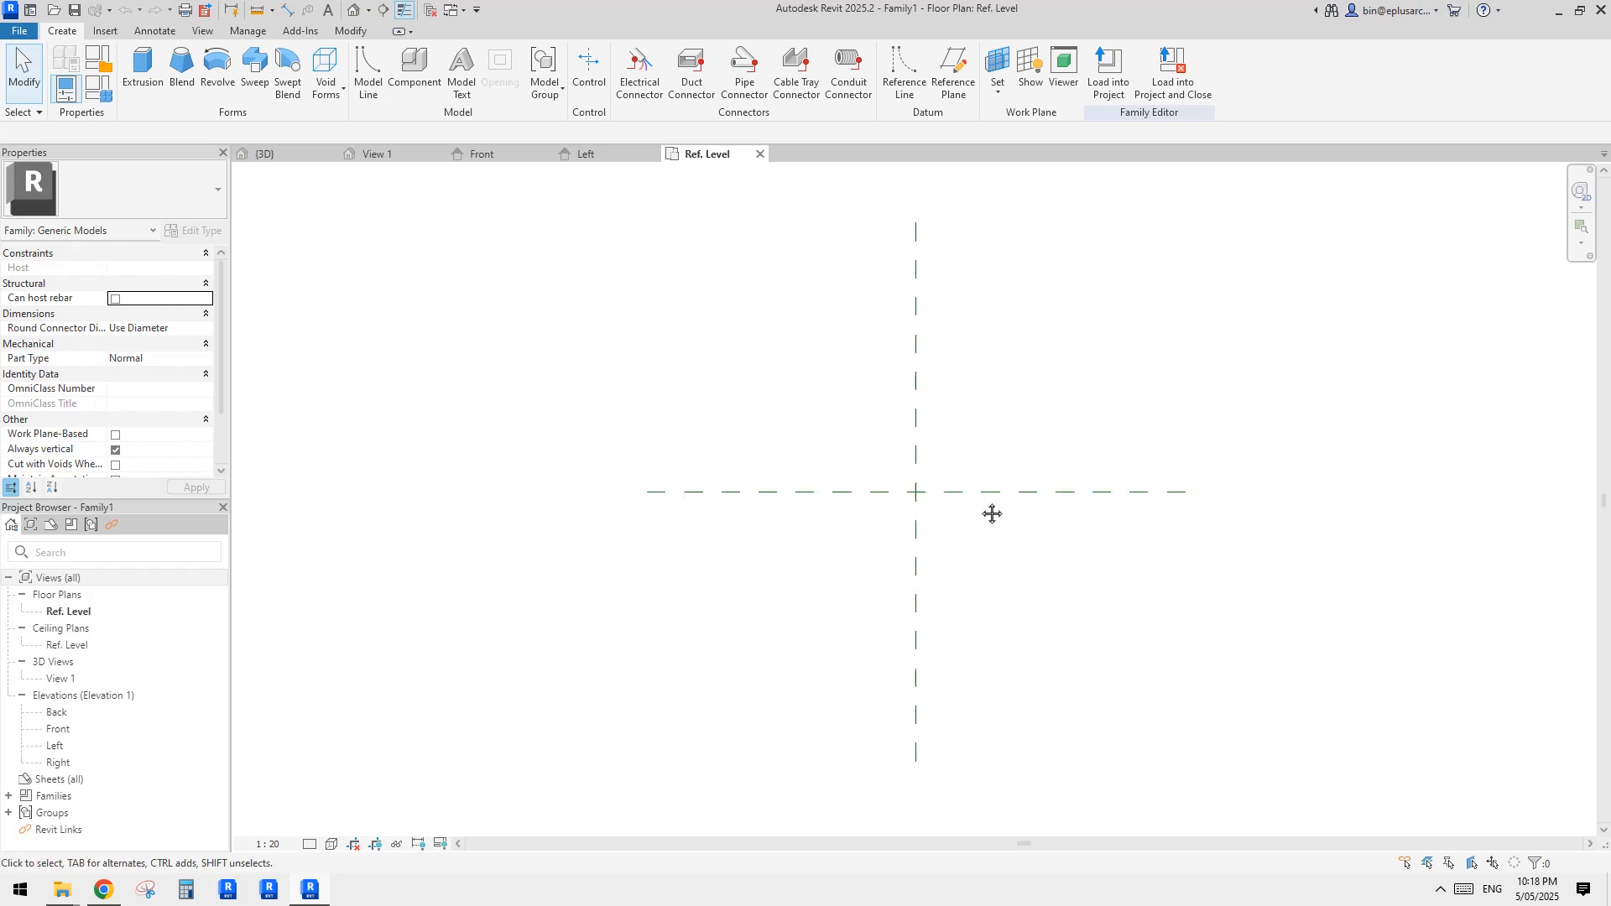
Draw two horizontal reference planes in the Ref. Level plan, one above and one below the Center (Front/Back) plane.
middle_click_drag(993, 499, 973, 461)
middle_click_drag(969, 457, 1005, 492)
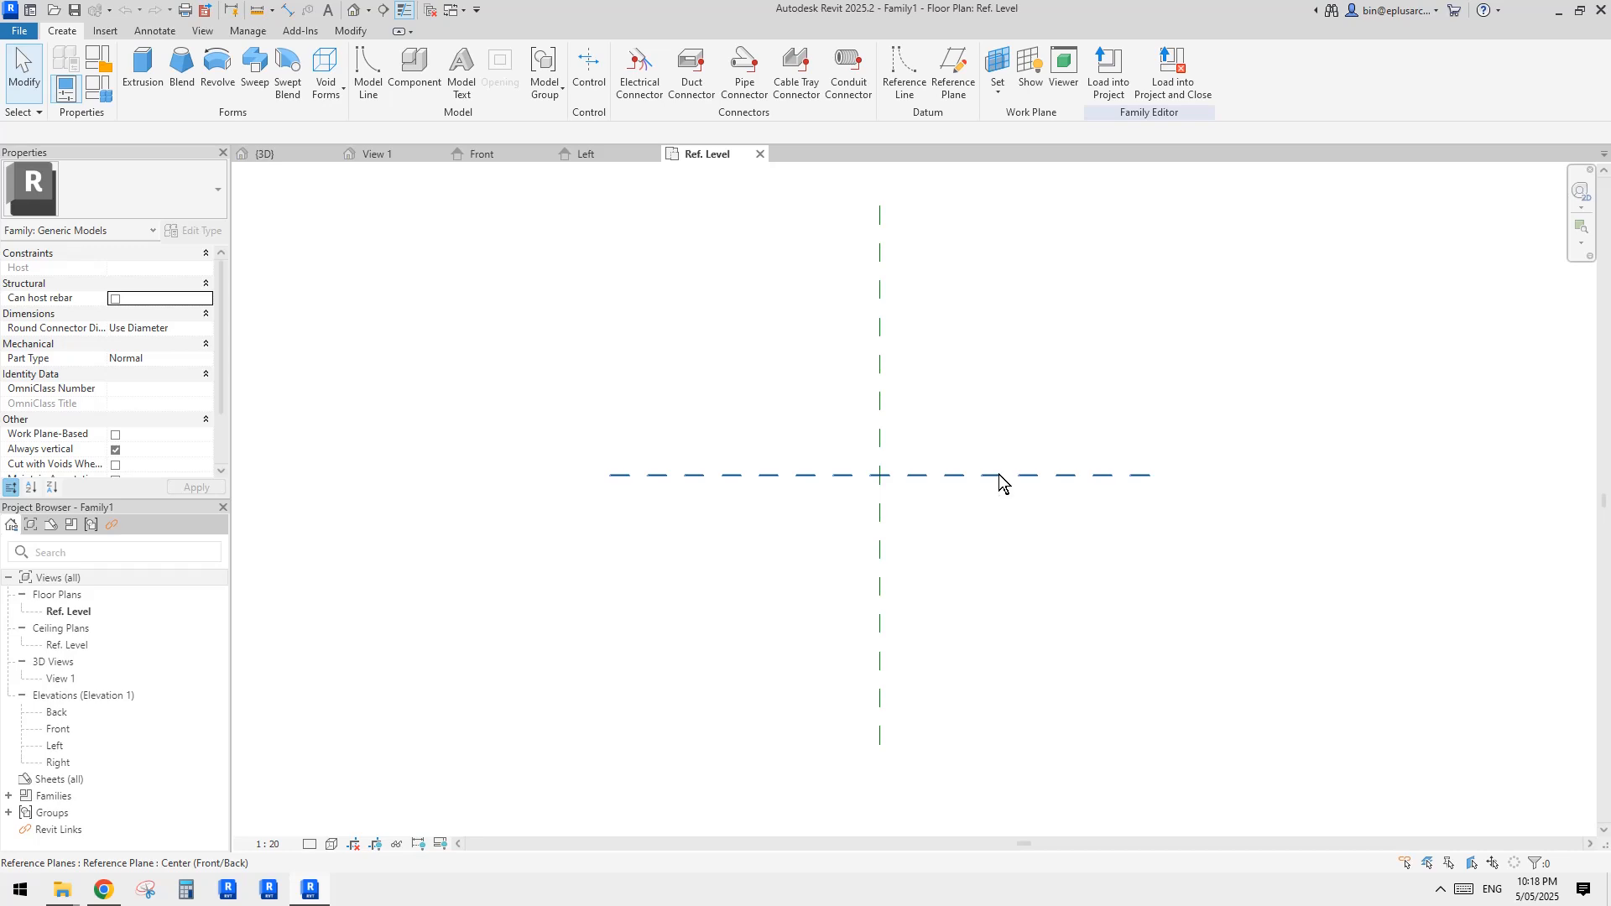
middle_click_drag(999, 476, 993, 475)
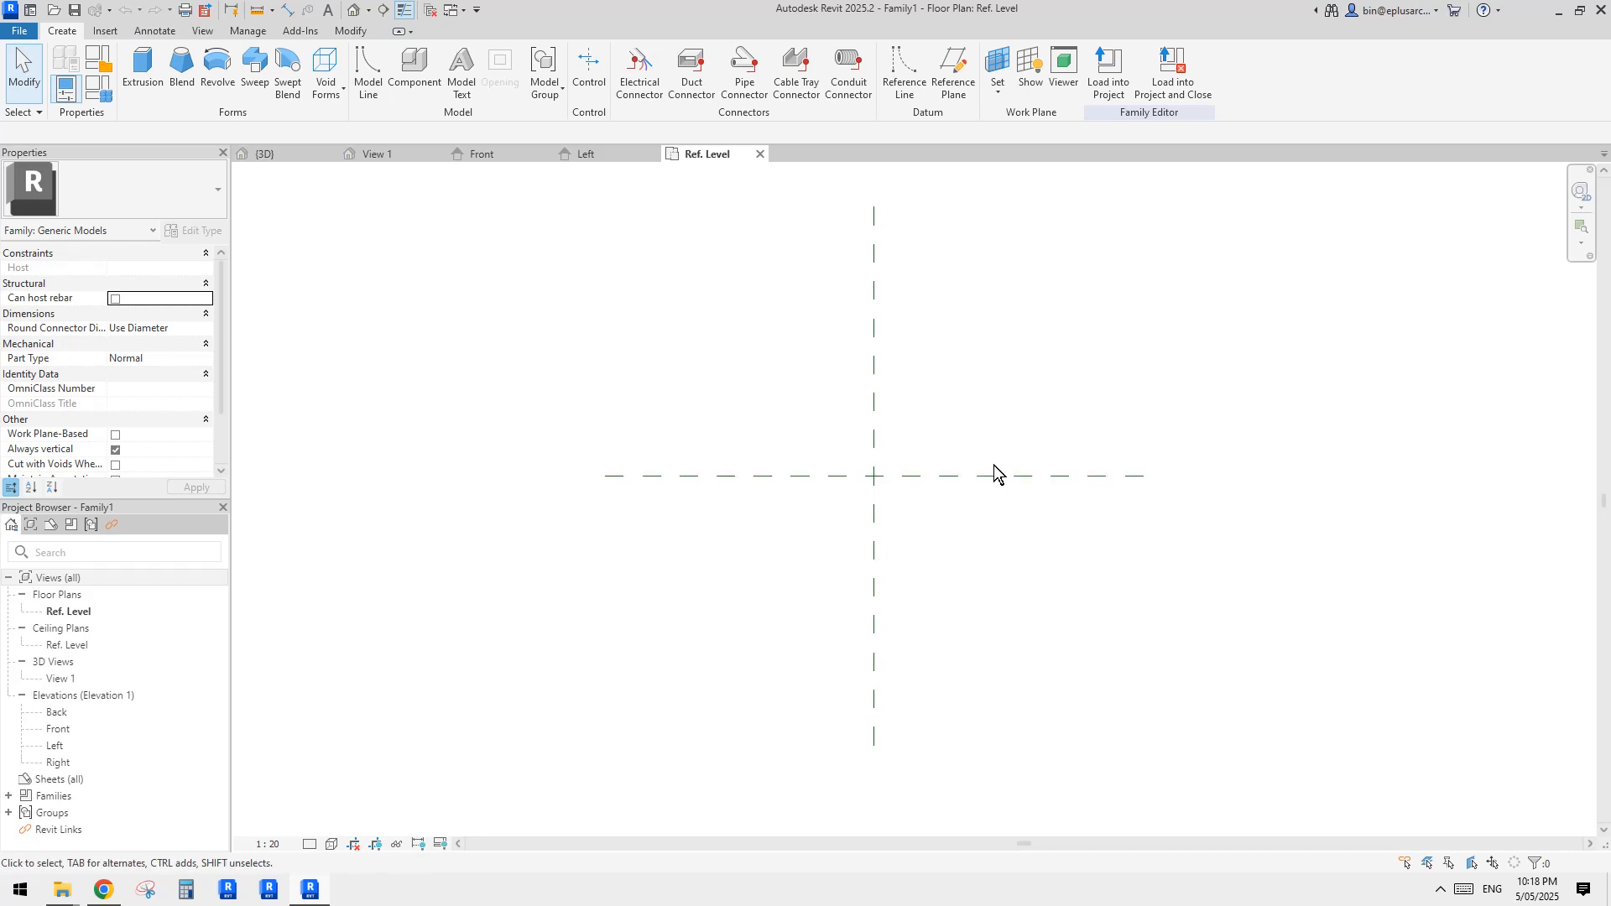
key("r")
key("p")
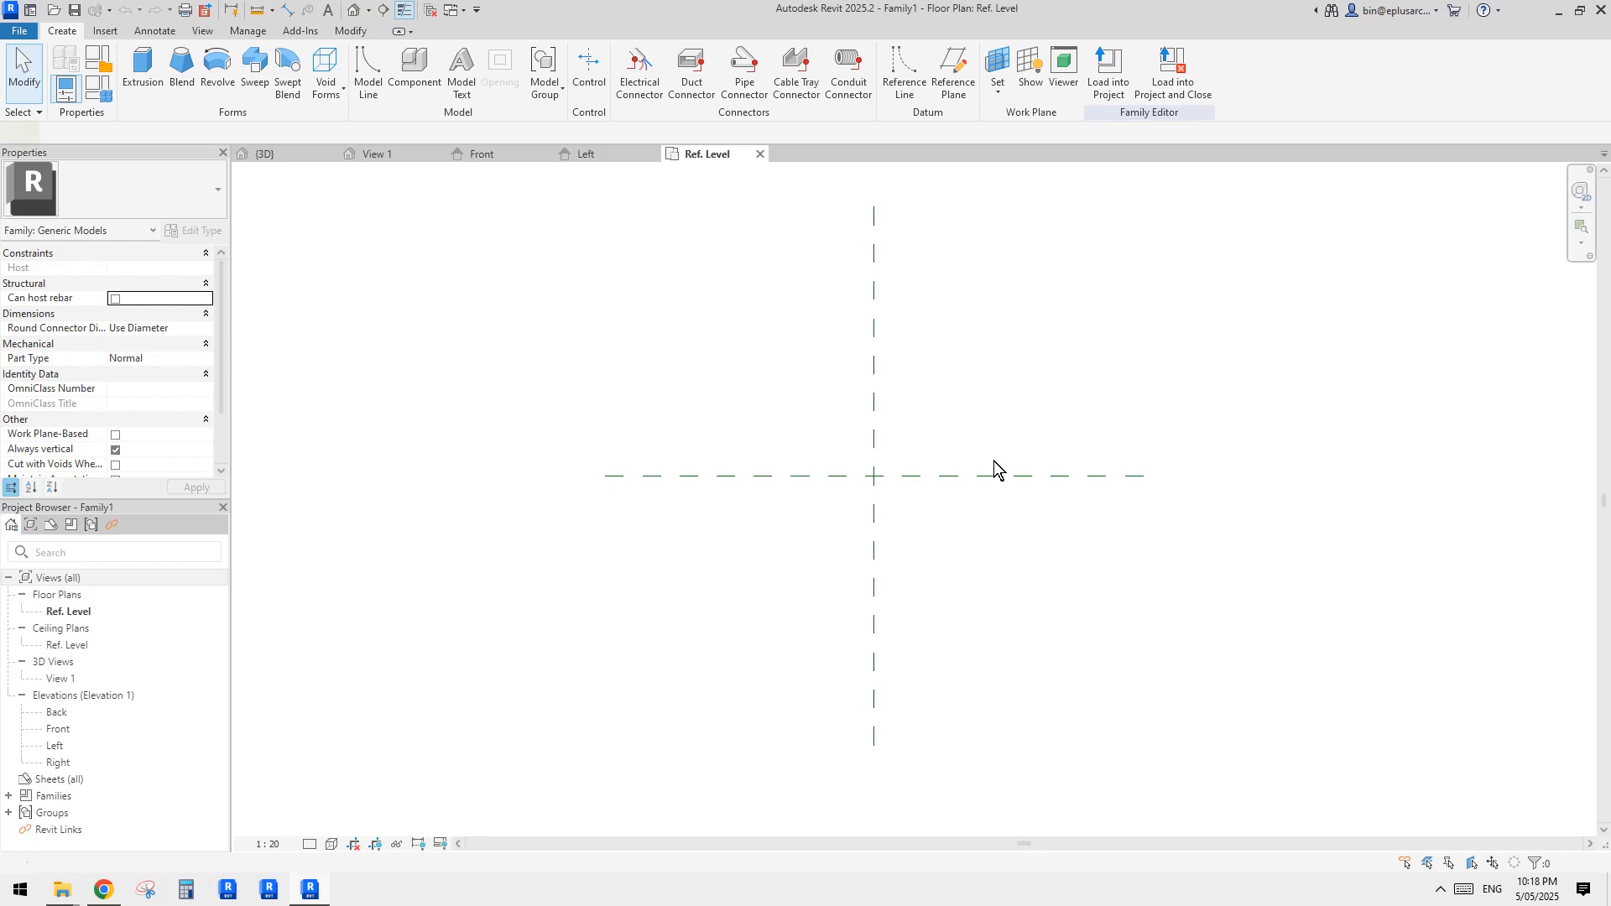
left_click(991, 421)
left_click(757, 421)
left_click(982, 547)
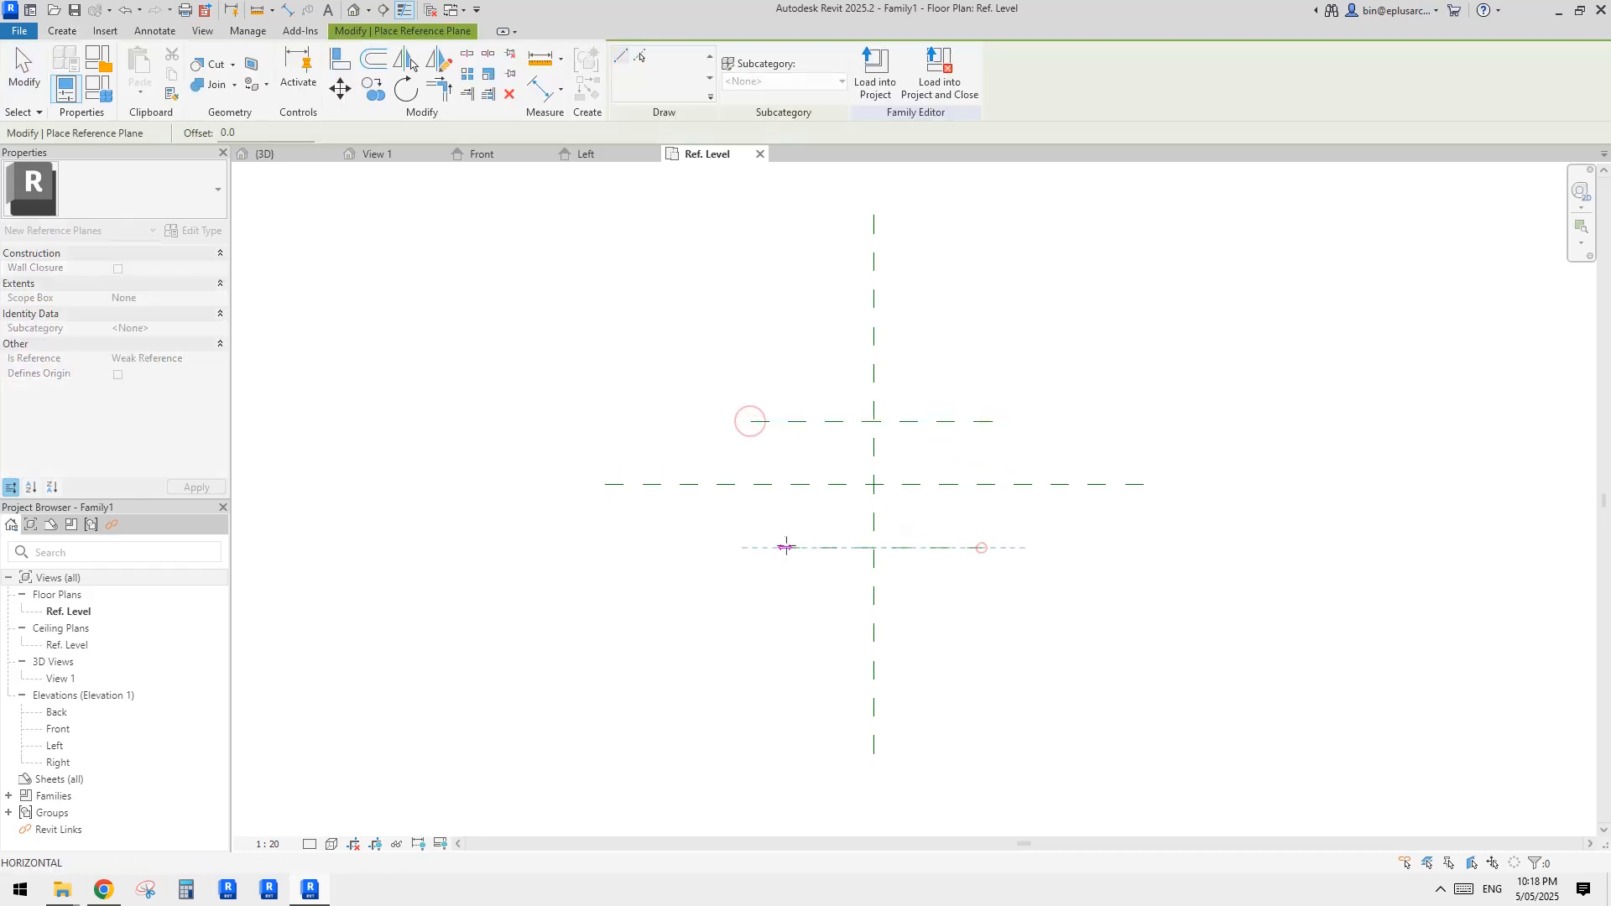
left_click(786, 547)
Place a continuous aligned dimension across the lower, center and upper horizontal reference planes.
key("d")
key("i")
scroll(986, 475, "up", 1)
left_click(956, 562)
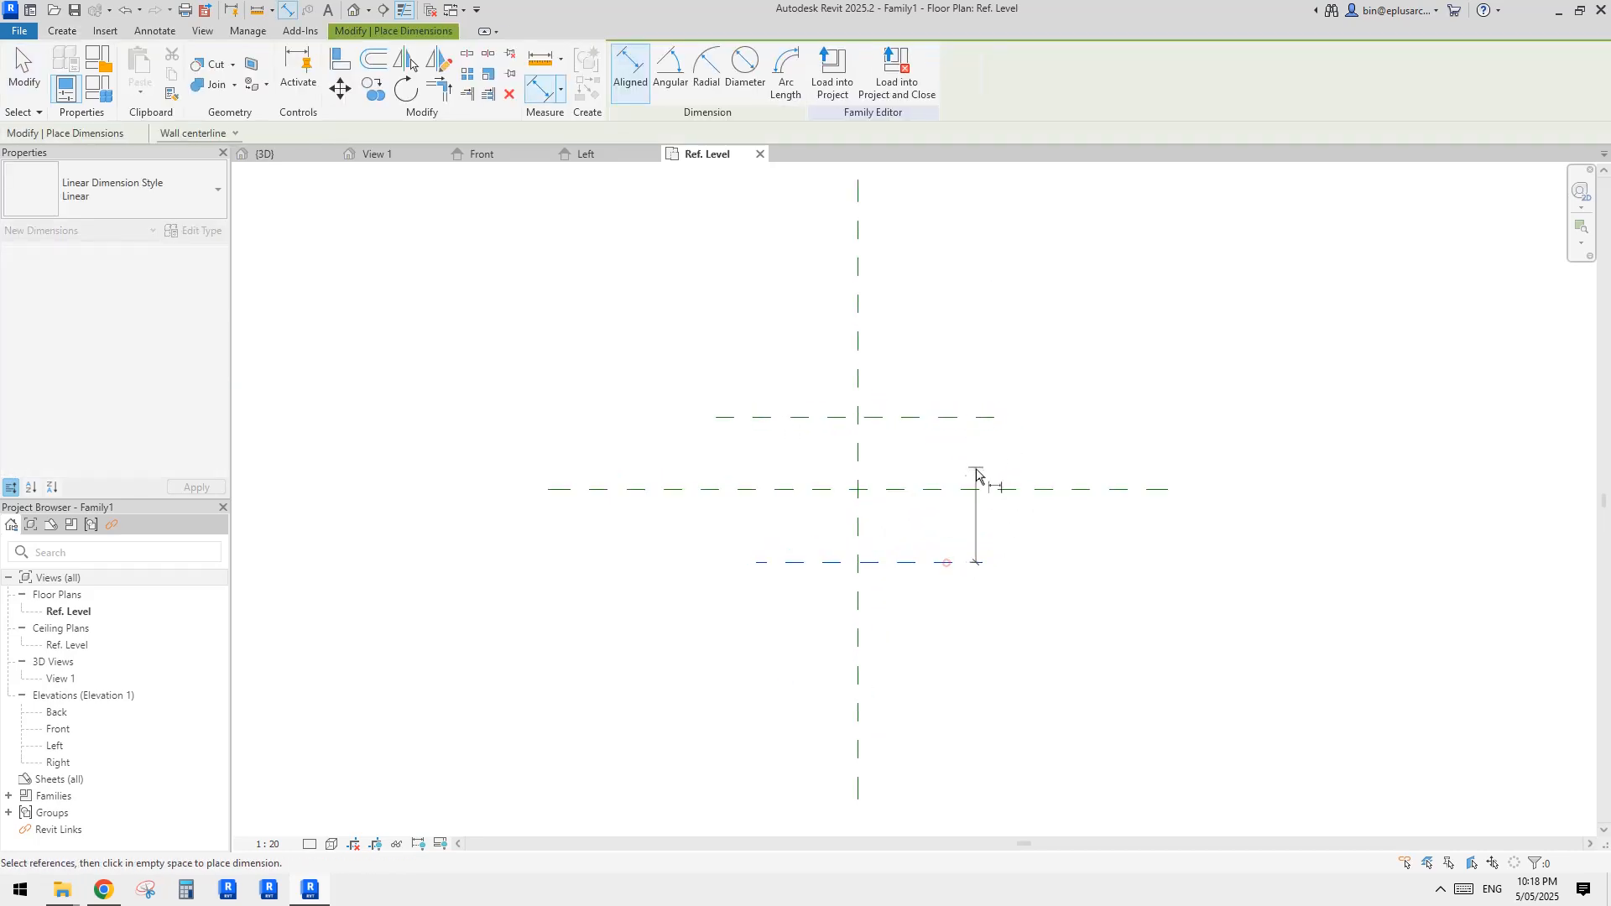
left_click(962, 487)
left_click(953, 417)
left_click(1047, 449)
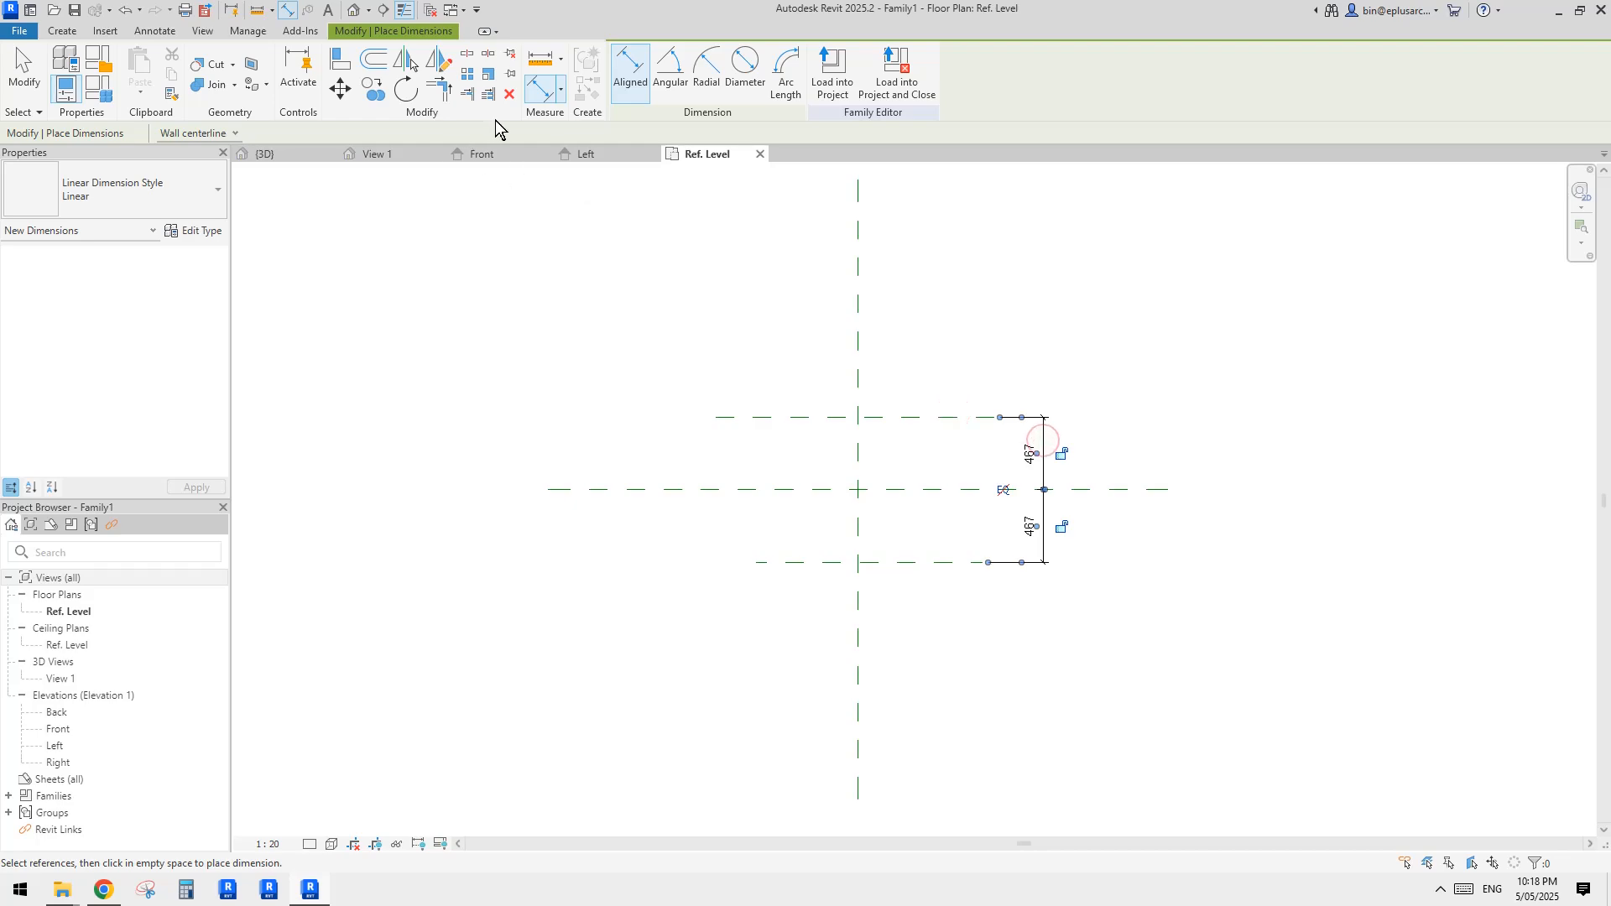
Close the inactive views and return to the new family's Ref. Level plan.
left_click(431, 9)
left_click(438, 154)
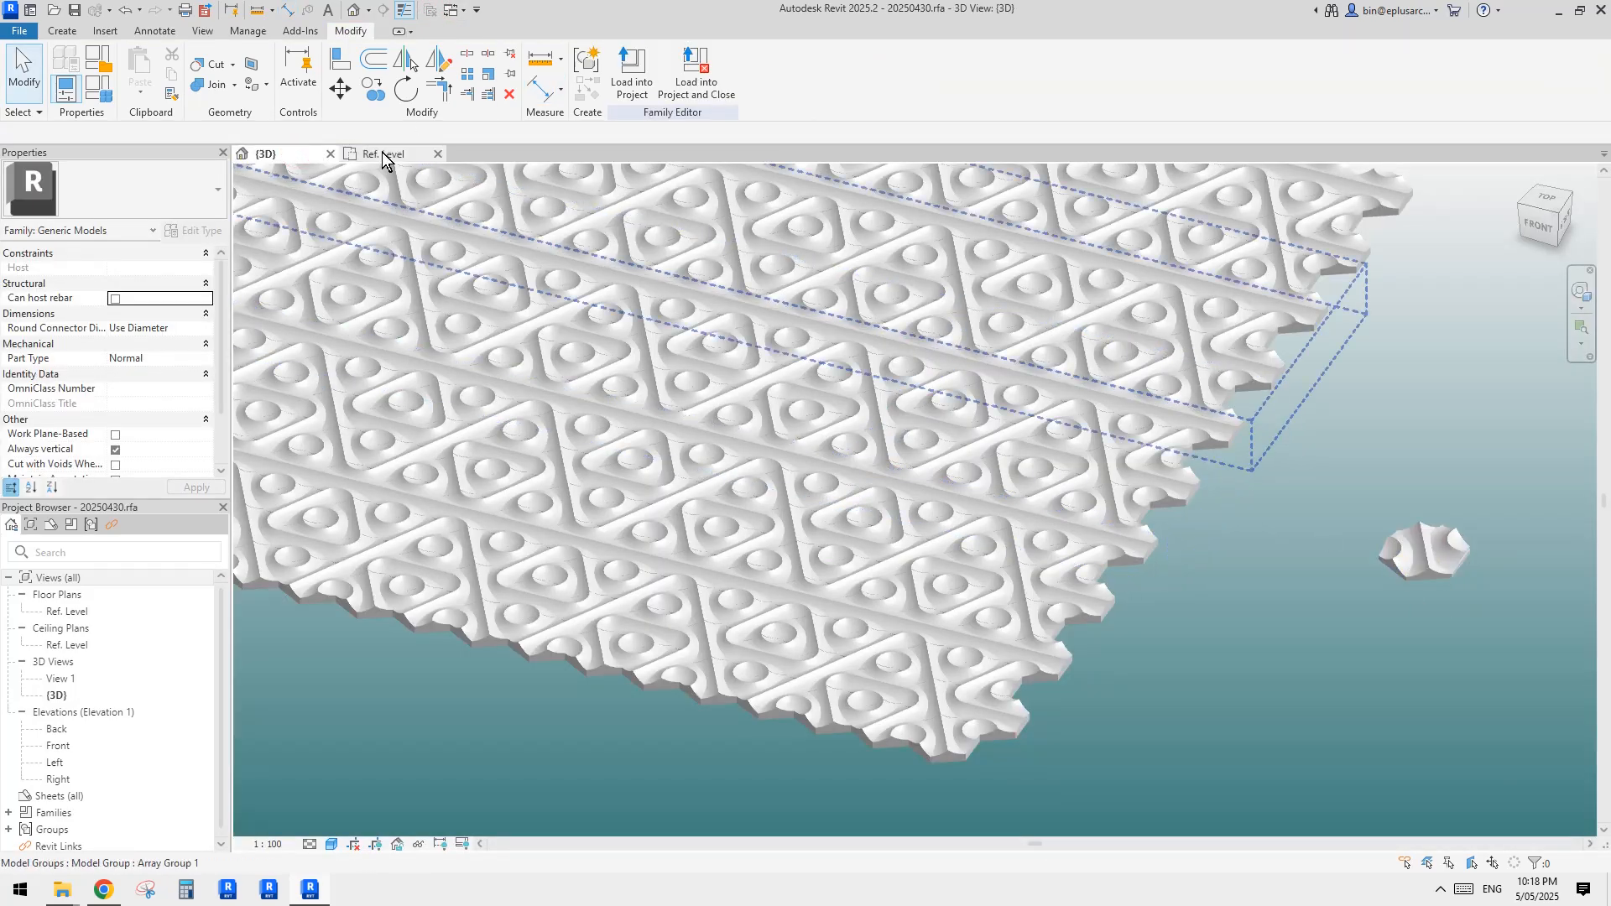
left_click(381, 154)
scroll(922, 533, "up", 4)
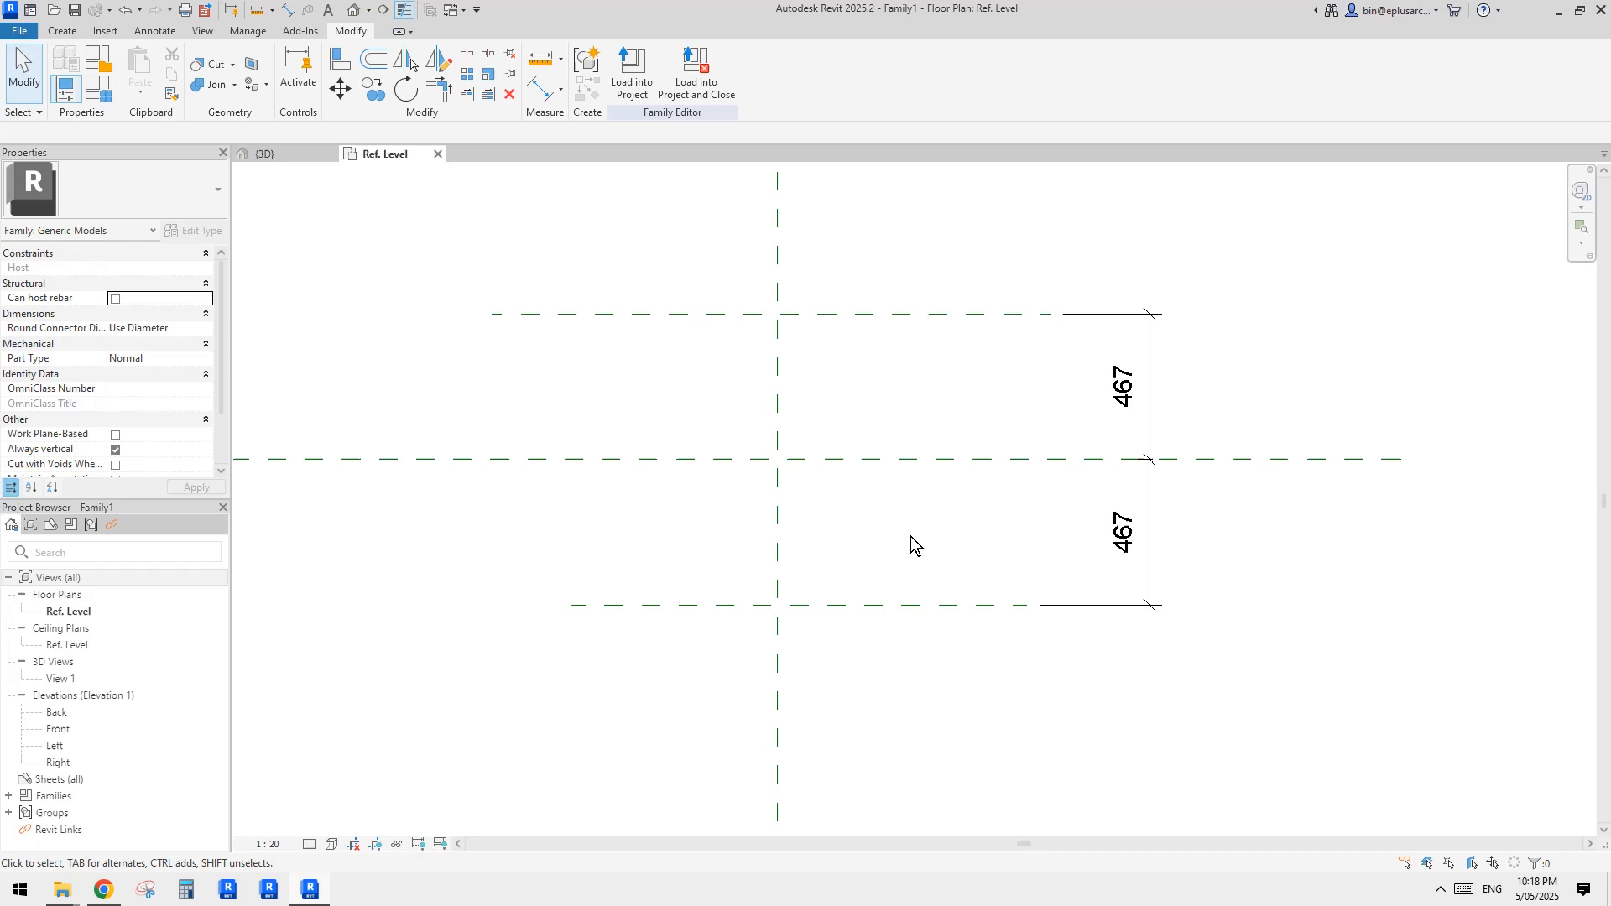
Extend both ends of the lower horizontal reference plane and move the dimension string further out from the planes.
left_click(873, 604)
scroll(807, 604, "down", 1)
left_click_drag(625, 606, 587, 606)
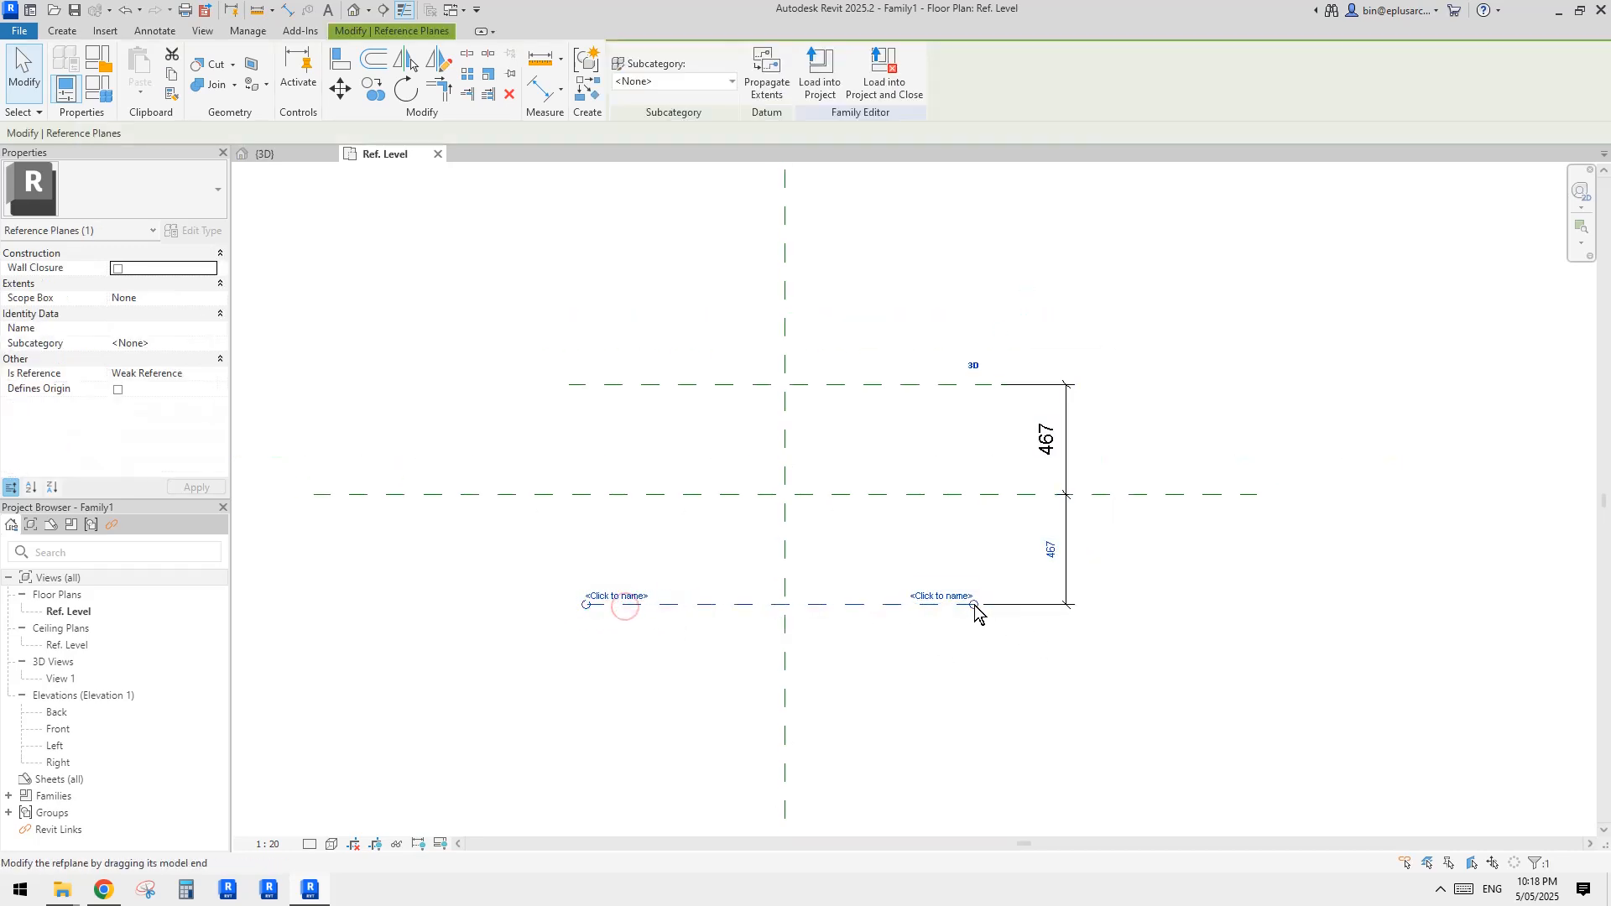
left_click_drag(974, 605, 1001, 572)
key("Escape")
left_click_drag(1067, 455, 1135, 456)
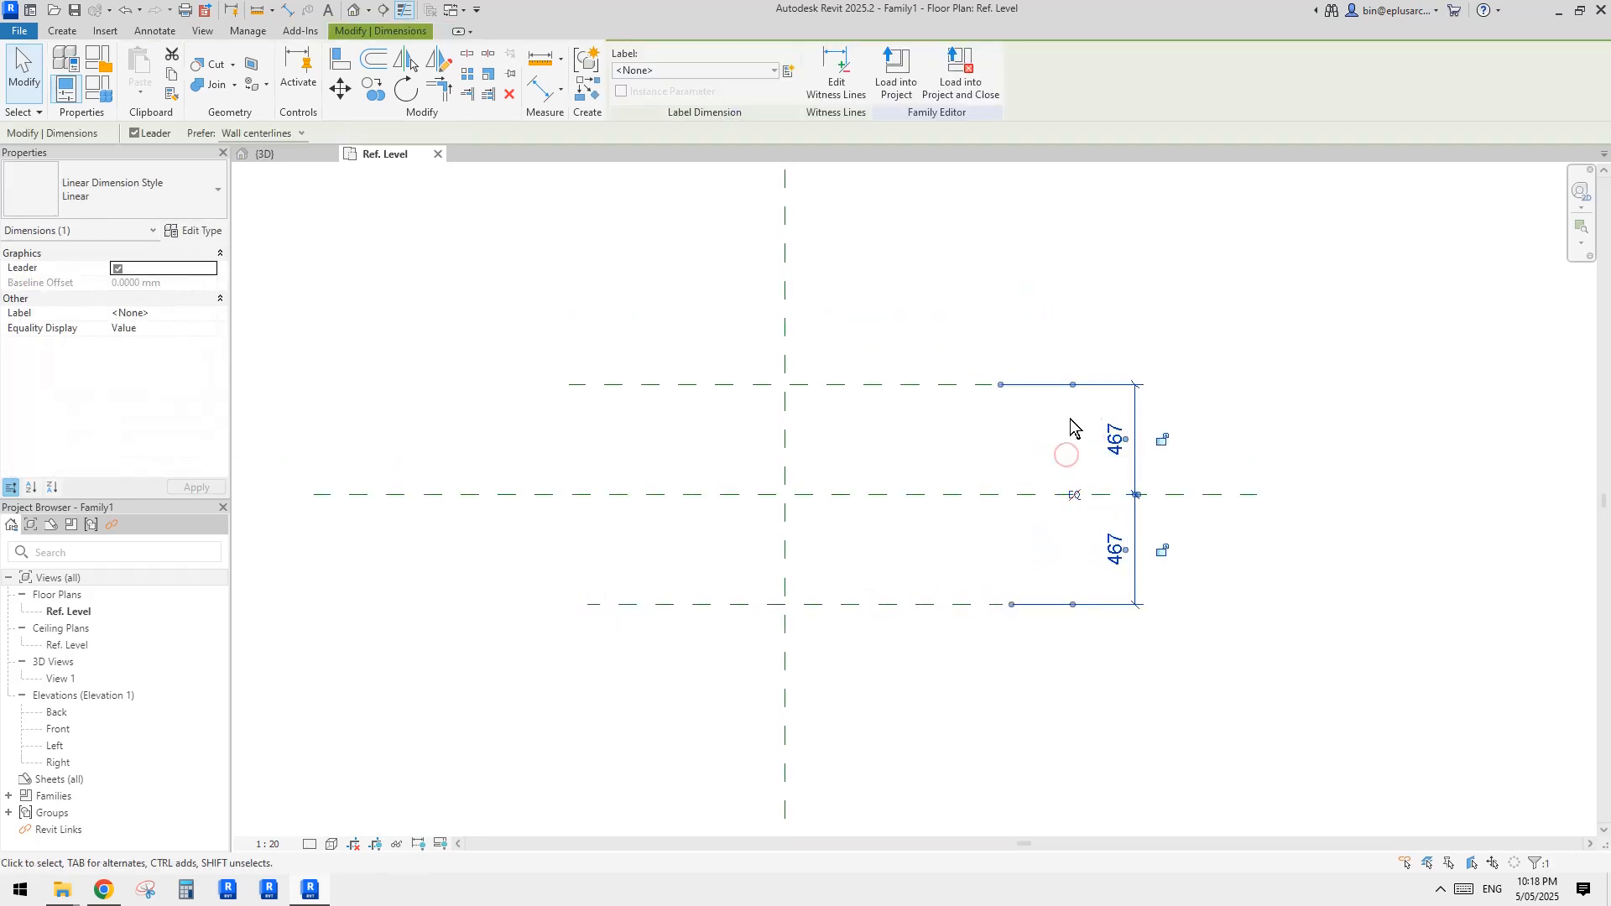
left_click(856, 428)
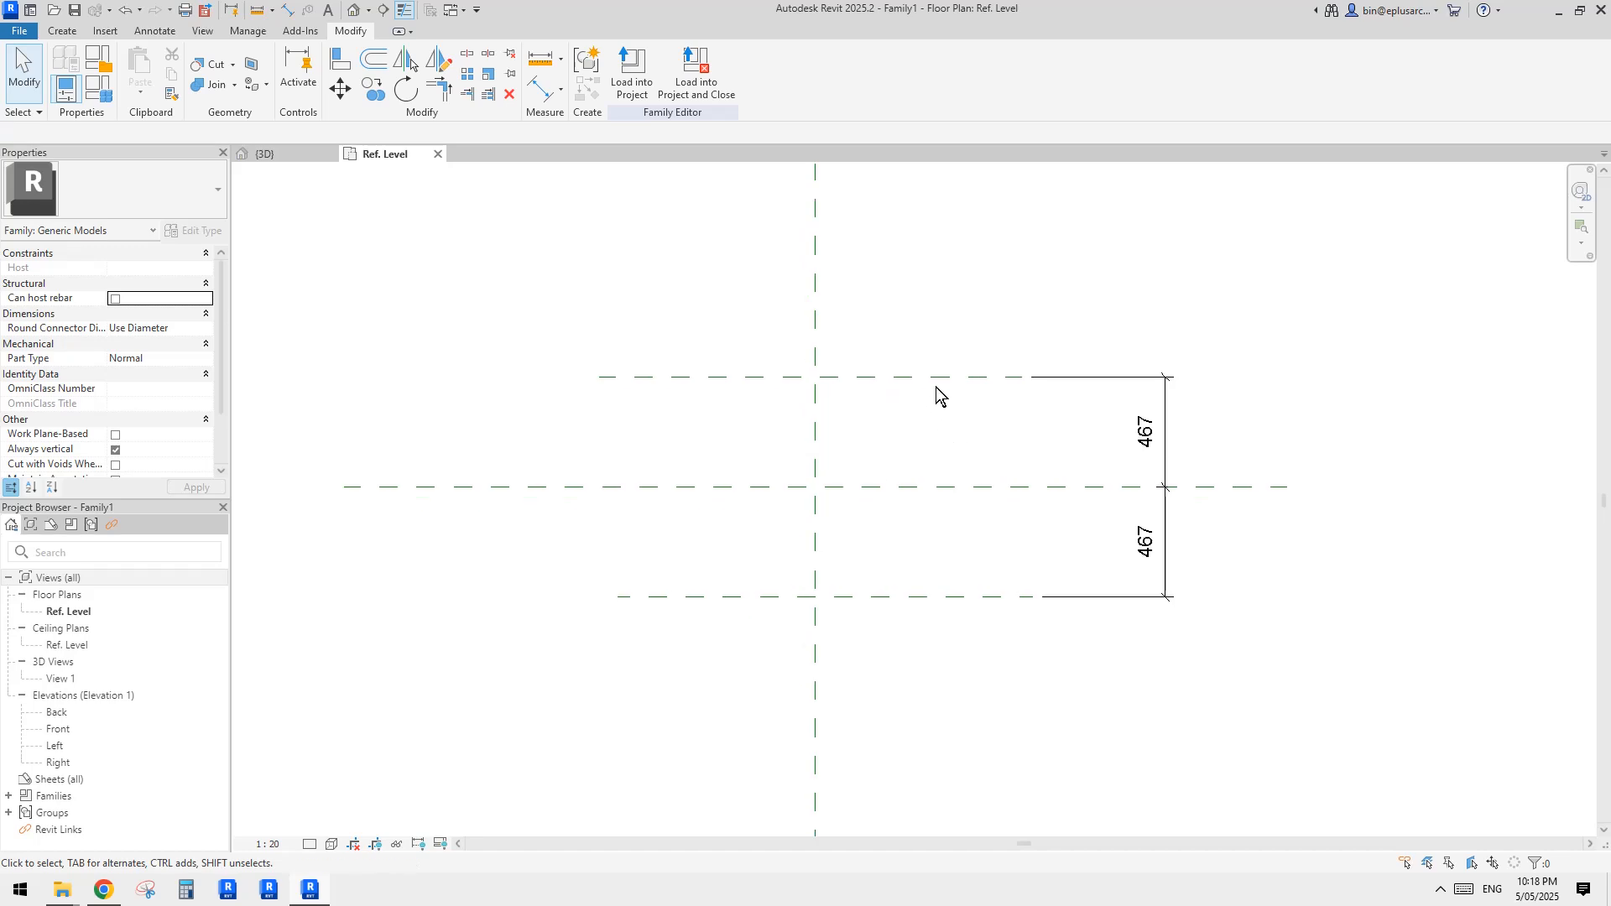
left_click(934, 379)
middle_click_drag(1169, 462, 1144, 476)
left_click(1143, 505)
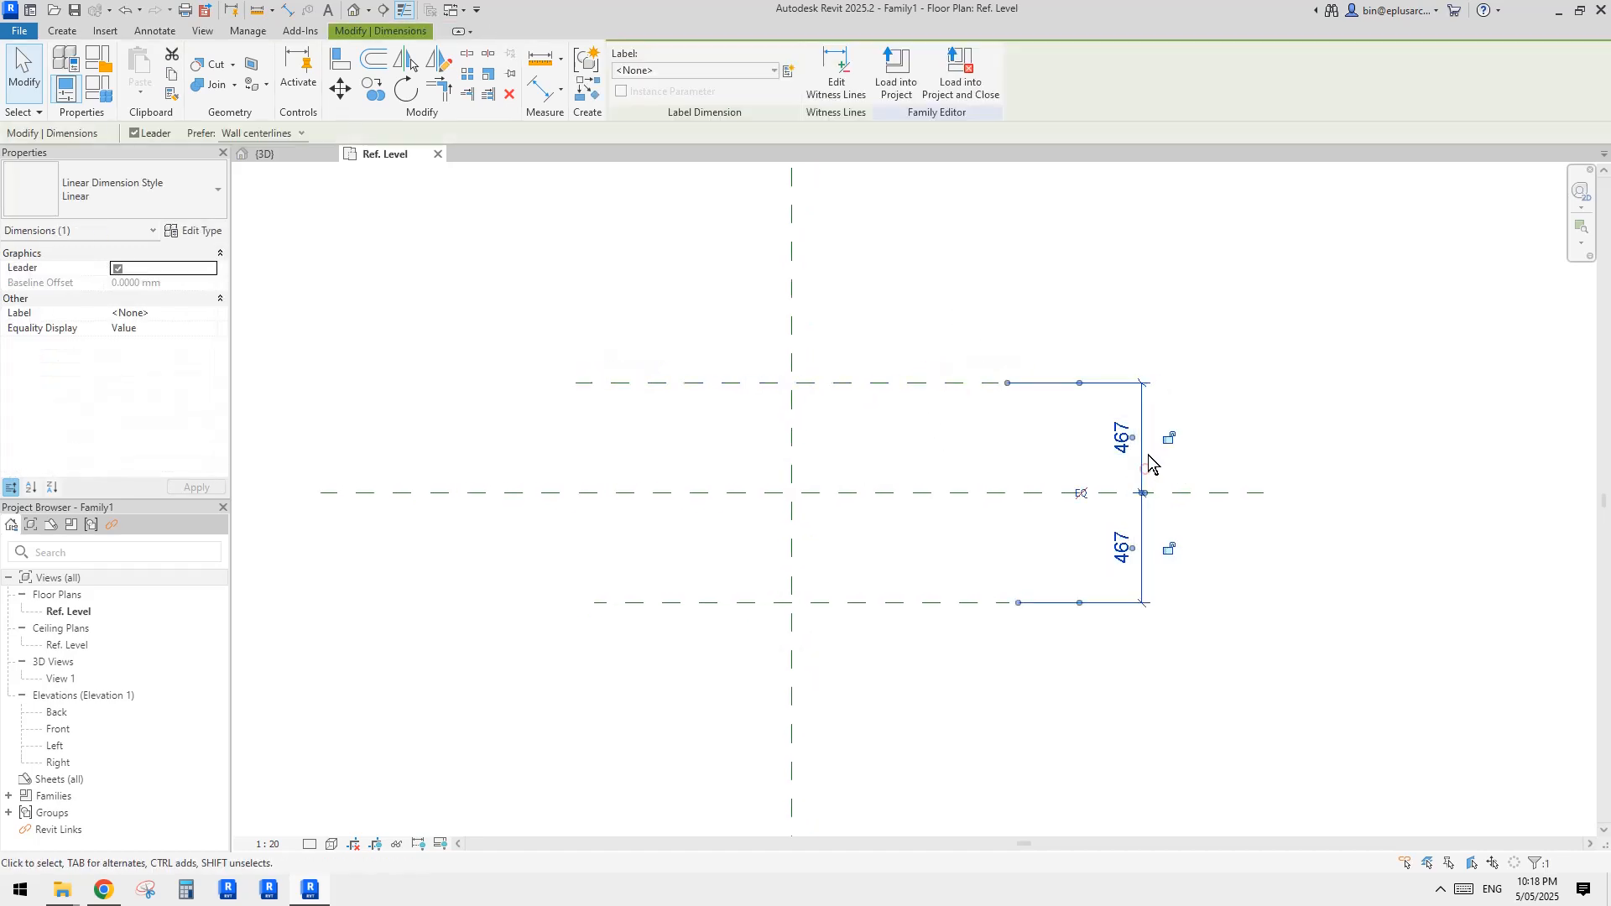
middle_click_drag(868, 568, 870, 566)
left_click(870, 567)
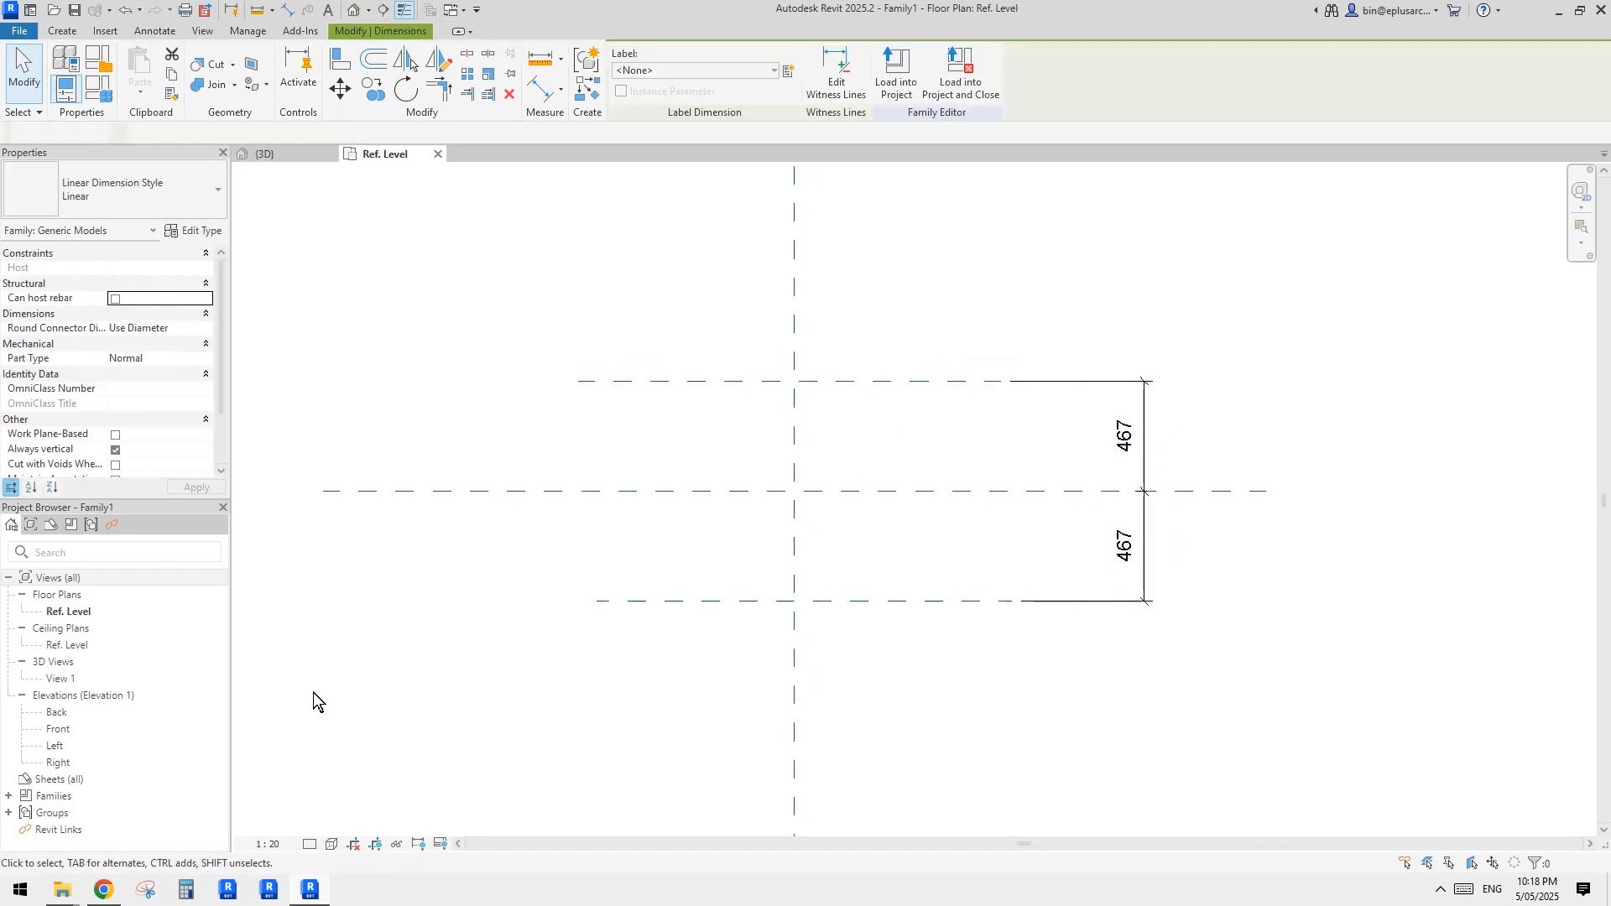
Capture the reference plane layout with Snipping Tool and sketch a hexagon between the upper and lower planes.
left_click(149, 887)
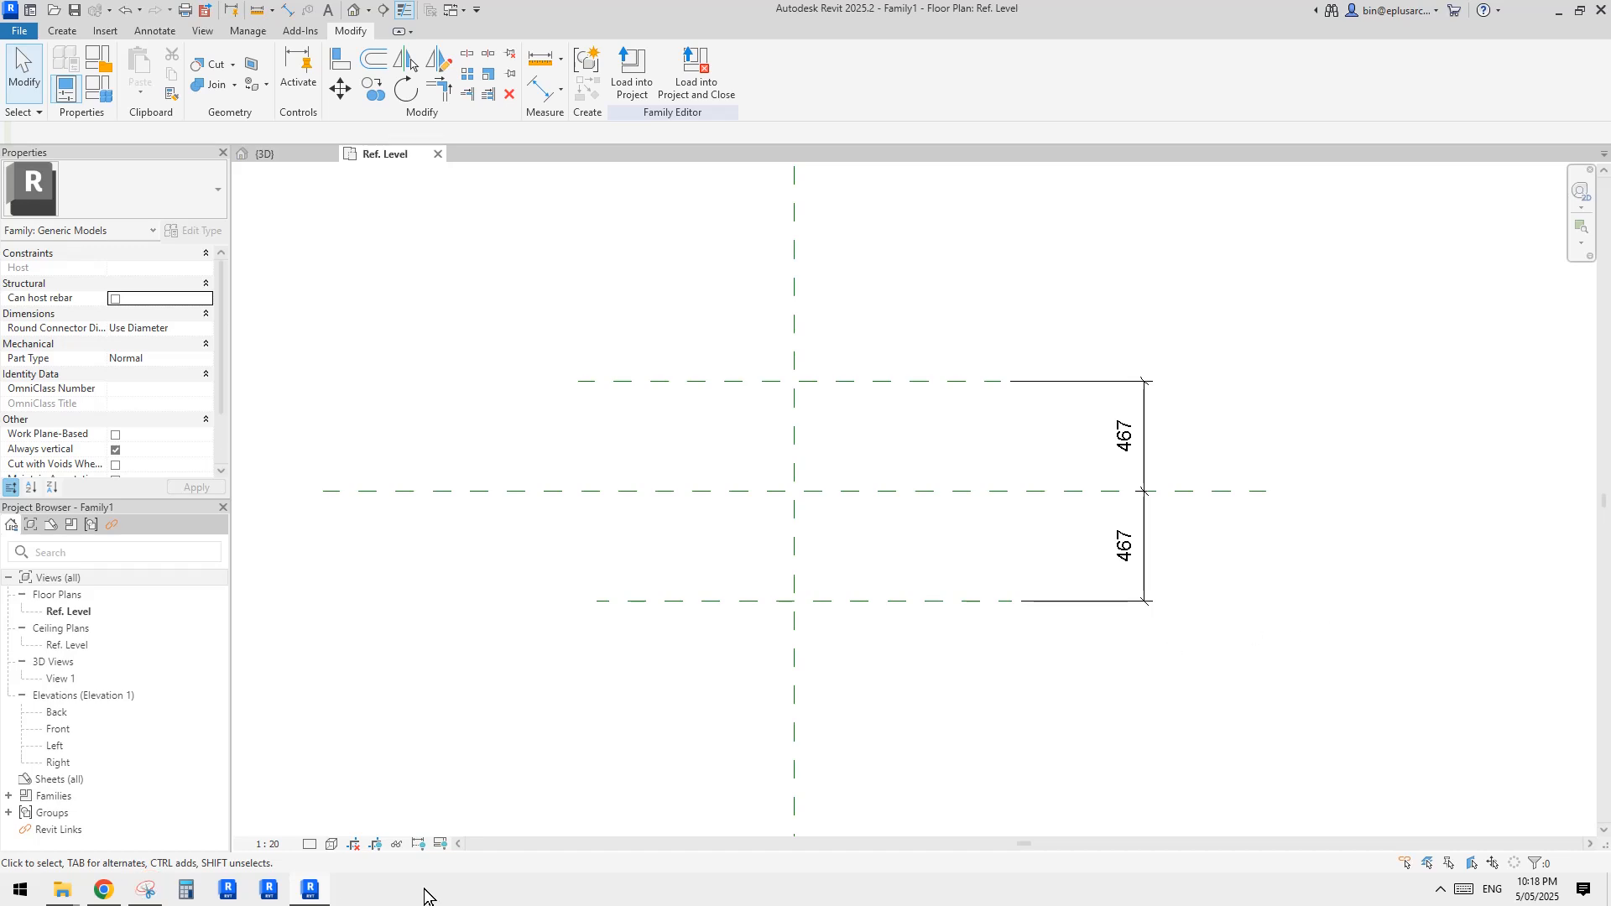
left_click(157, 891)
left_click(1188, 641)
left_click(485, 299)
mouse_move(712, 365)
left_mouse_down()
mouse_move(879, 372)
mouse_move(936, 480)
mouse_move(879, 563)
mouse_move(830, 585)
mouse_move(723, 586)
mouse_move(615, 475)
mouse_move(713, 586)
left_mouse_up()
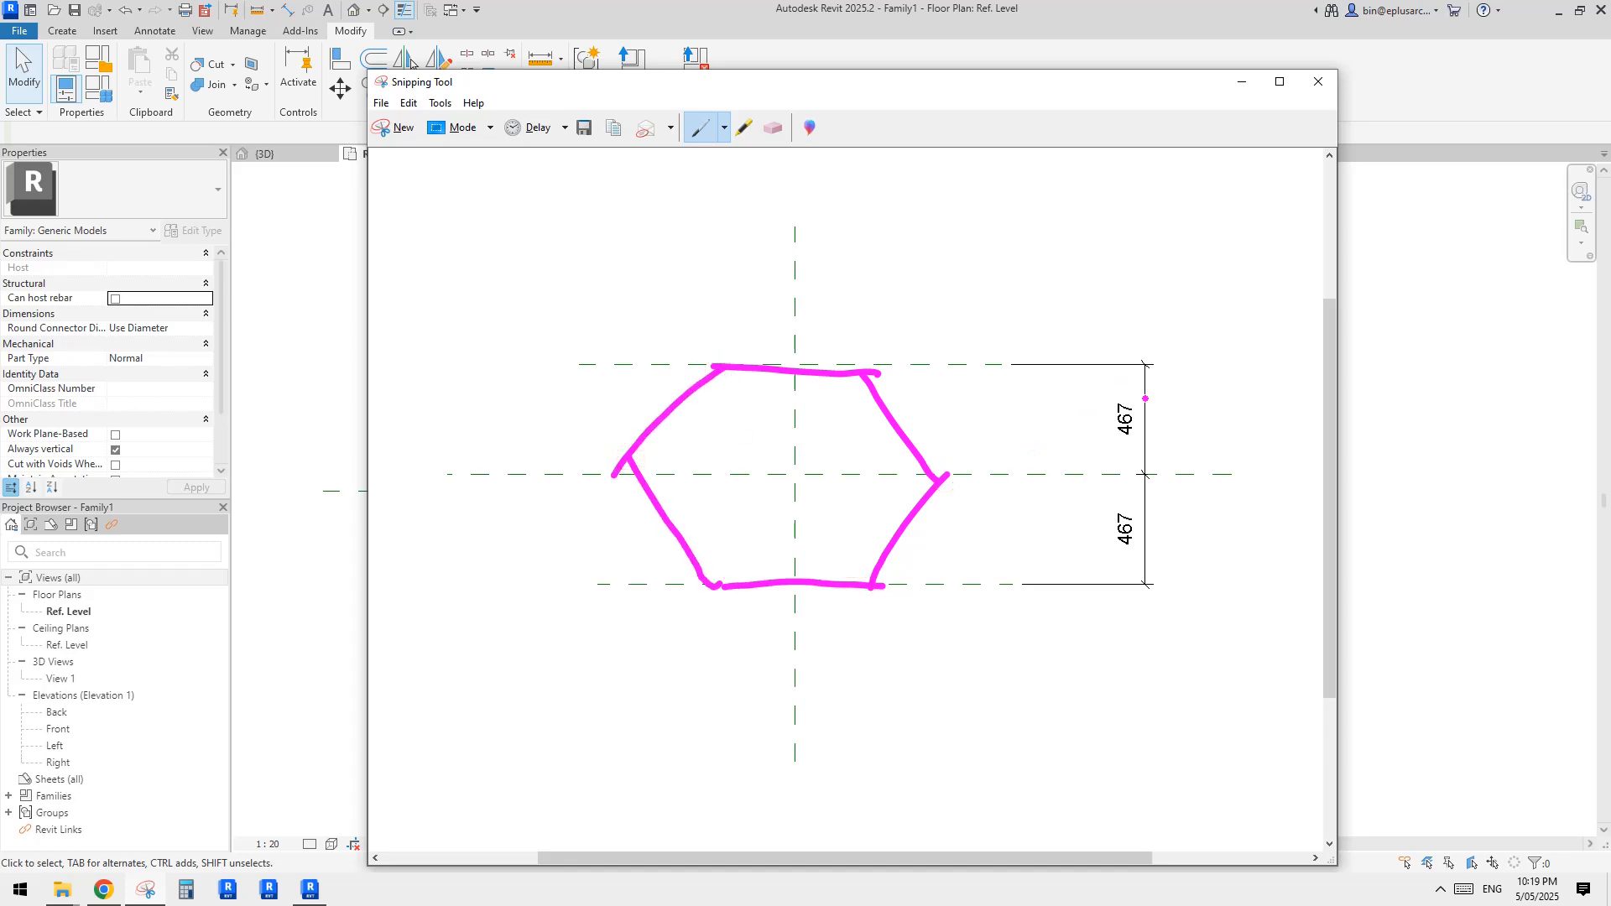
Draw a vertical dimension line with tick marks at the three horizontal planes beside the sketched hexagon.
left_click_drag(1104, 361, 1142, 364)
left_click_drag(1121, 335, 1121, 611)
left_click_drag(1156, 469, 1083, 473)
left_click_drag(1124, 454, 1095, 495)
left_click_drag(1122, 574, 1096, 600)
Label both dimension segments EQ and add an overall vertical dimension line labelled W.
mouse_move(1141, 351)
left_mouse_down()
mouse_move(1113, 391)
mouse_move(1192, 407)
mouse_move(1201, 435)
mouse_move(1231, 445)
left_mouse_up()
left_click(1221, 458)
mouse_move(1174, 505)
left_mouse_down()
mouse_move(1178, 544)
mouse_move(1193, 521)
left_mouse_up()
mouse_move(1204, 506)
left_mouse_down()
mouse_move(1234, 513)
mouse_move(1214, 505)
left_mouse_up()
left_click_drag(1219, 530, 1234, 543)
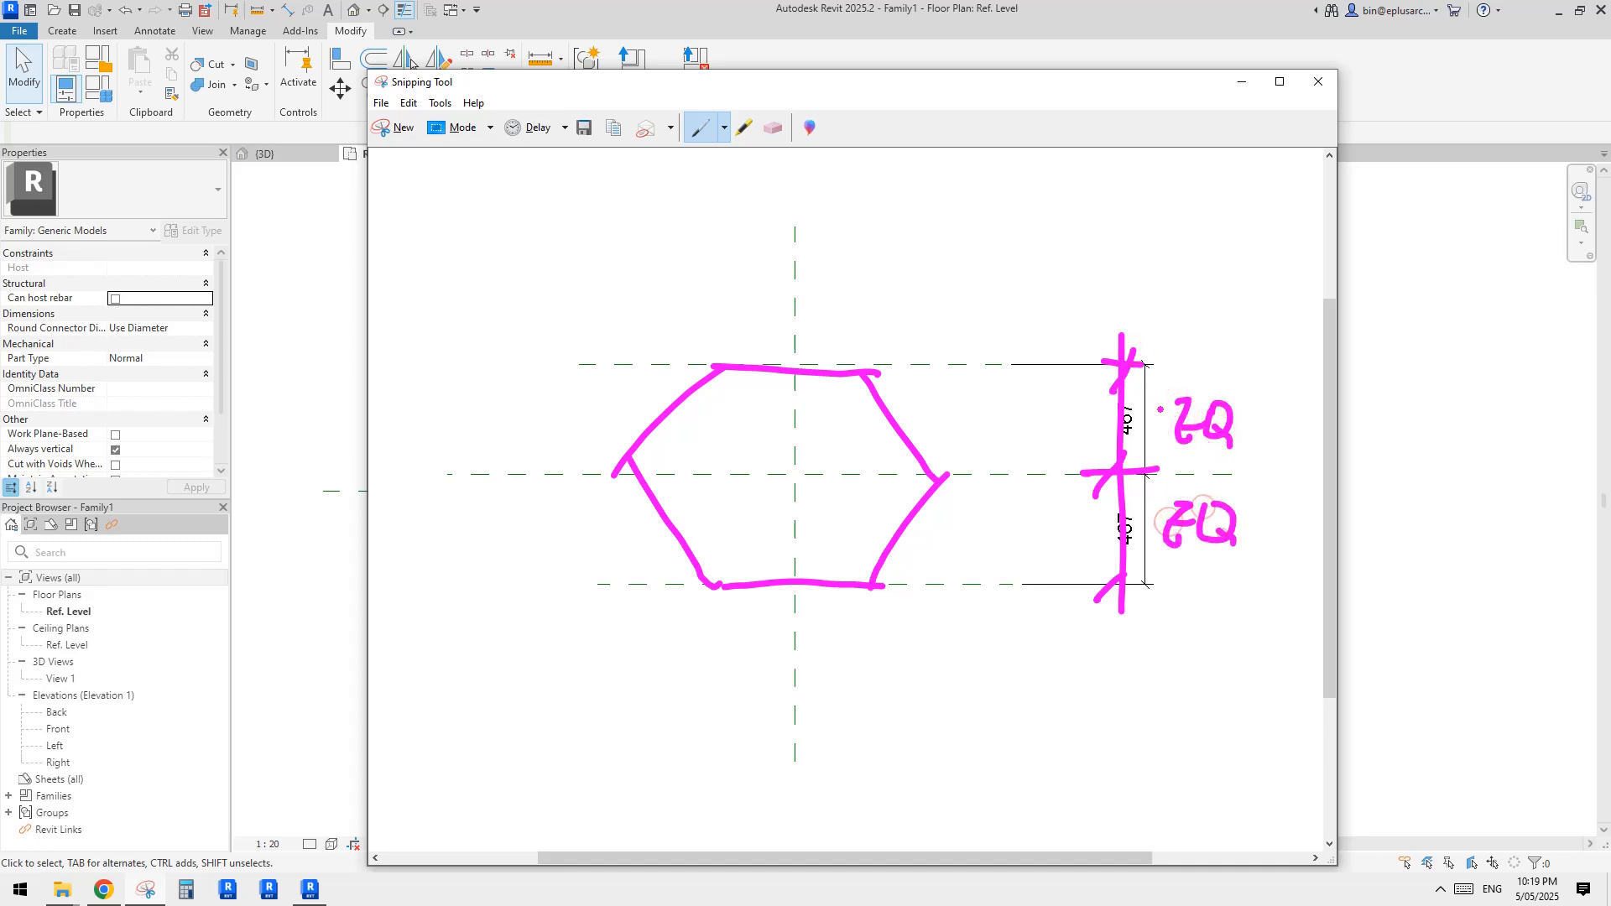
mouse_move(1238, 362)
left_mouse_down()
mouse_move(1281, 356)
mouse_move(1256, 624)
mouse_move(1256, 580)
mouse_move(1277, 571)
left_mouse_up()
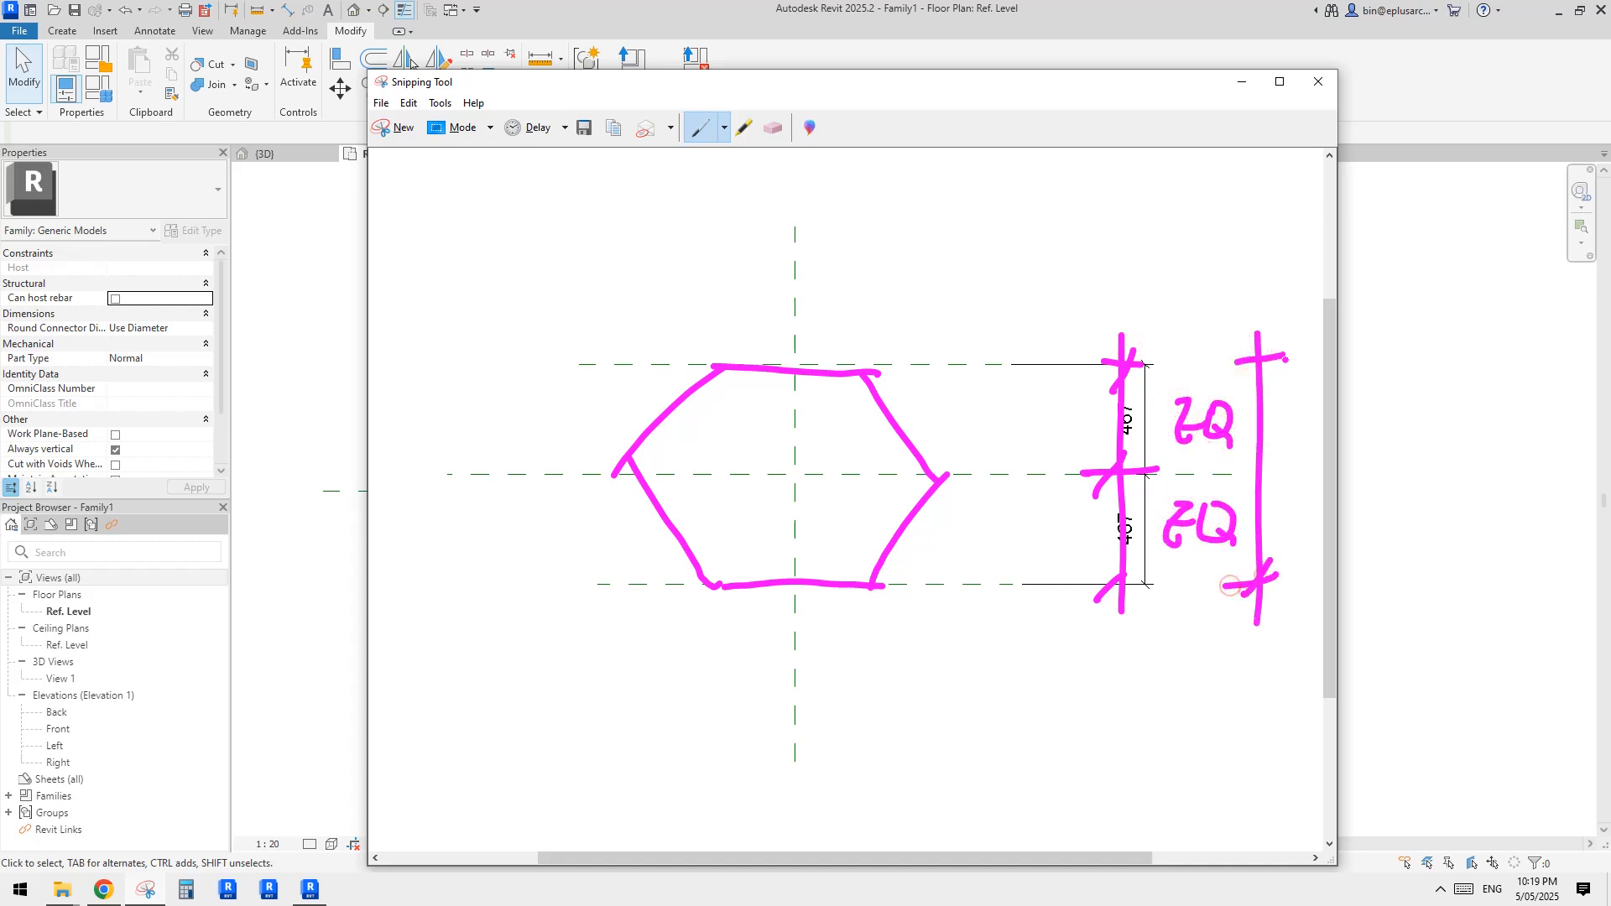
left_click_drag(1278, 436, 1423, 406)
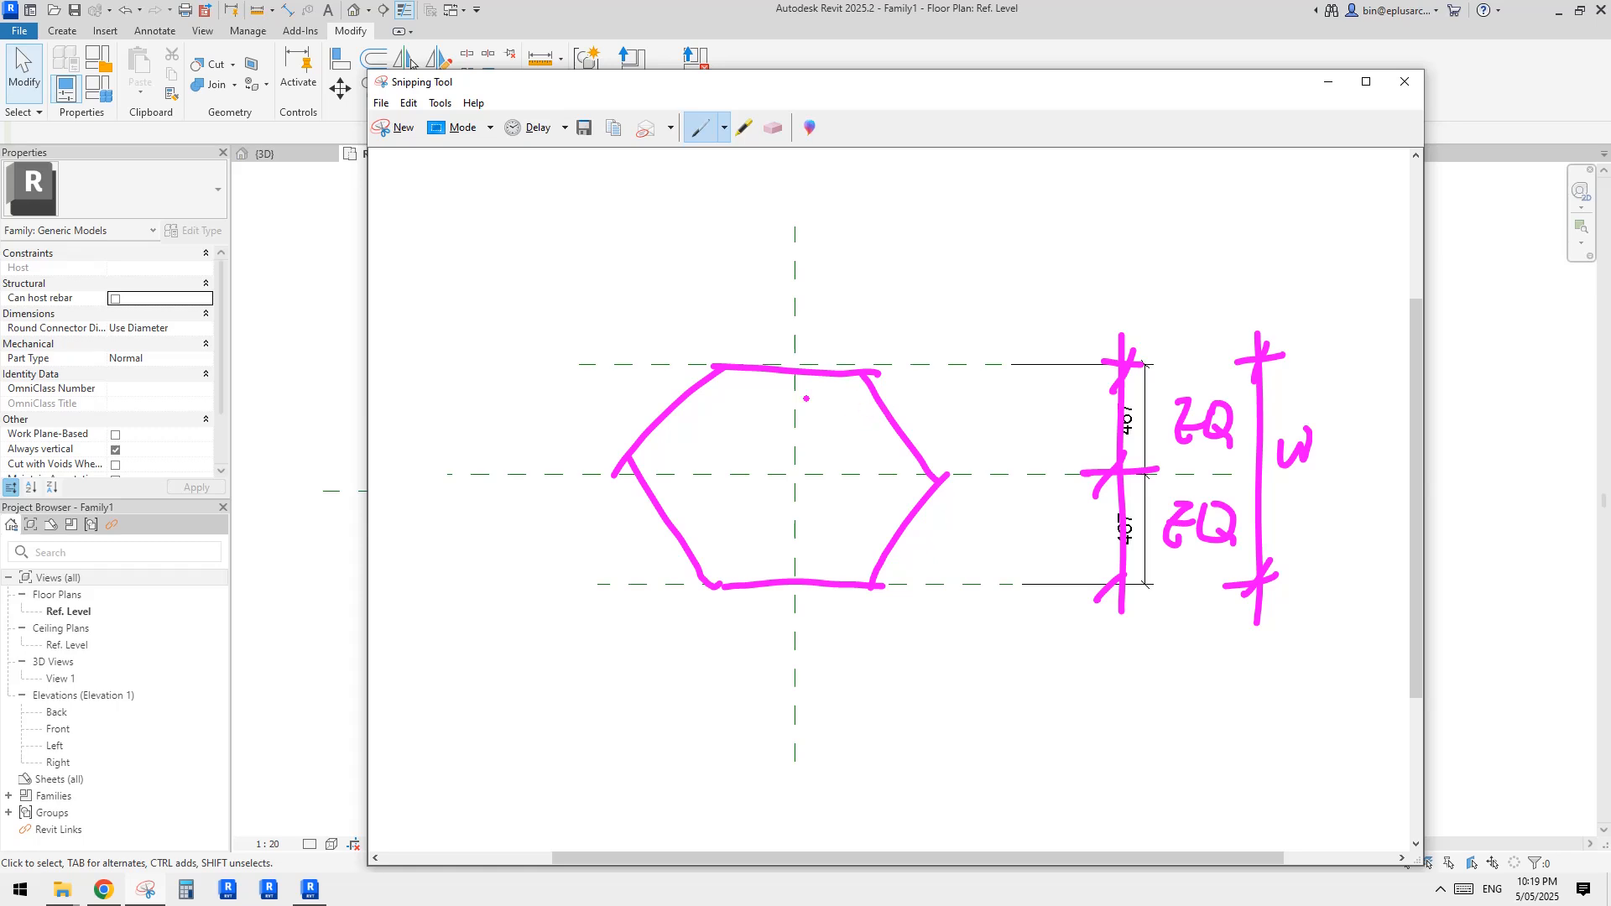
Mark the hexagon's top and upper-right sides as equal, and sketch a right triangle under the slanted side with a 60 angle.
left_click_drag(811, 359, 810, 381)
left_click_drag(825, 369, 824, 388)
left_click_drag(909, 414, 887, 440)
left_click_drag(864, 374, 860, 475)
mouse_move(860, 475)
left_mouse_down()
mouse_move(930, 470)
mouse_move(923, 443)
mouse_move(975, 391)
mouse_move(1015, 396)
left_mouse_up()
left_click(988, 392)
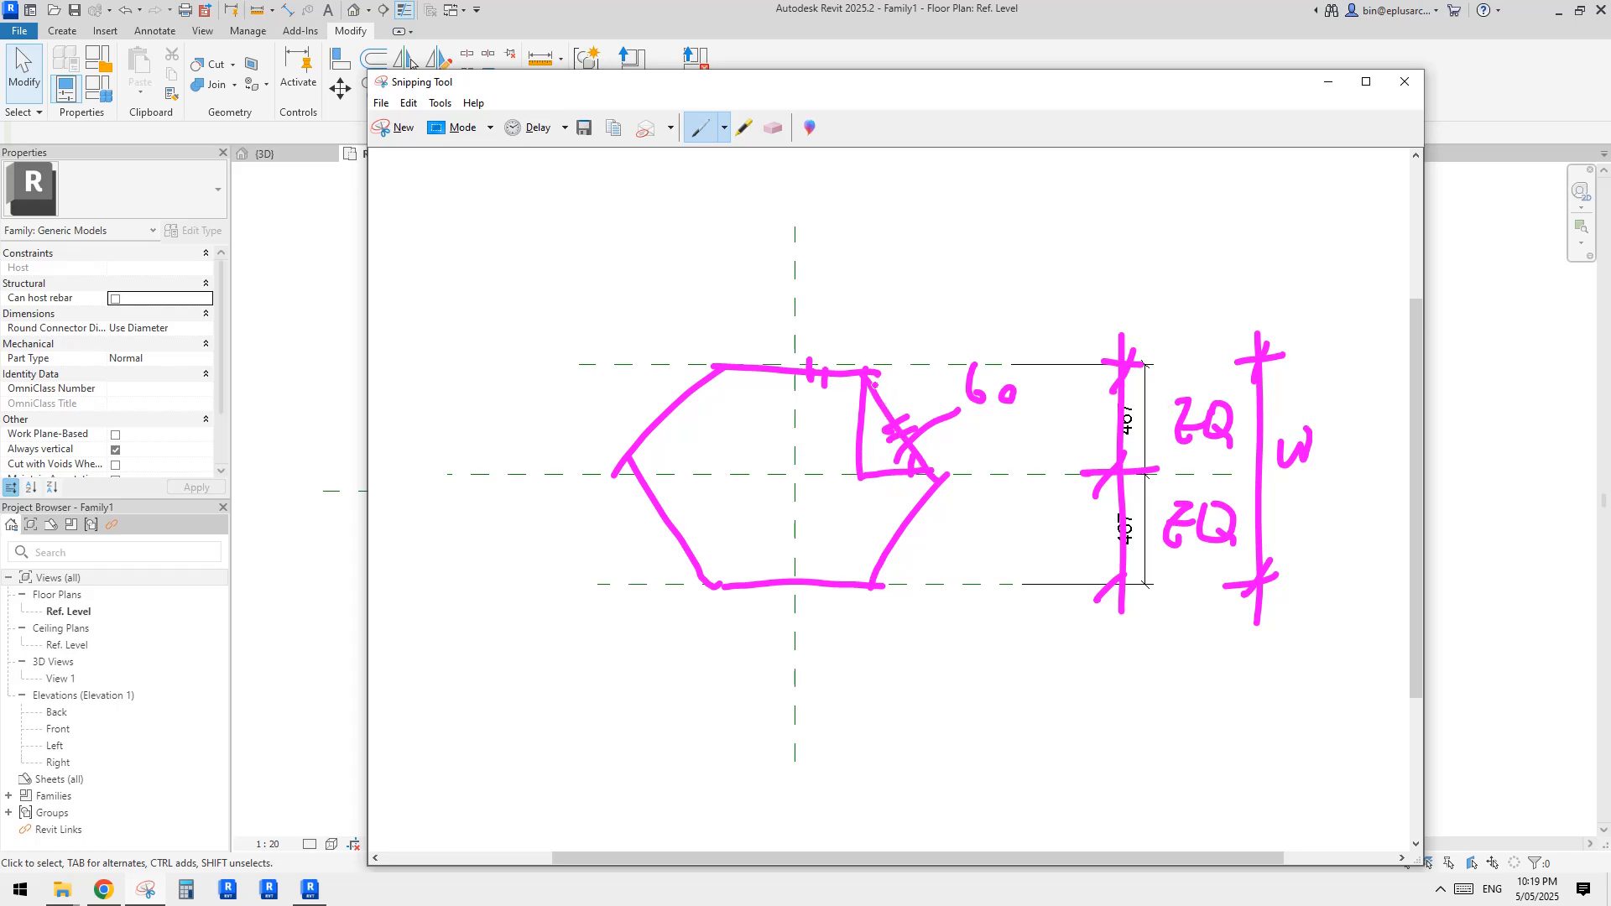
Label the hexagon's slanted upper-right side and its top side with the length a.
left_click_drag(884, 401, 951, 287)
left_click_drag(975, 262, 999, 290)
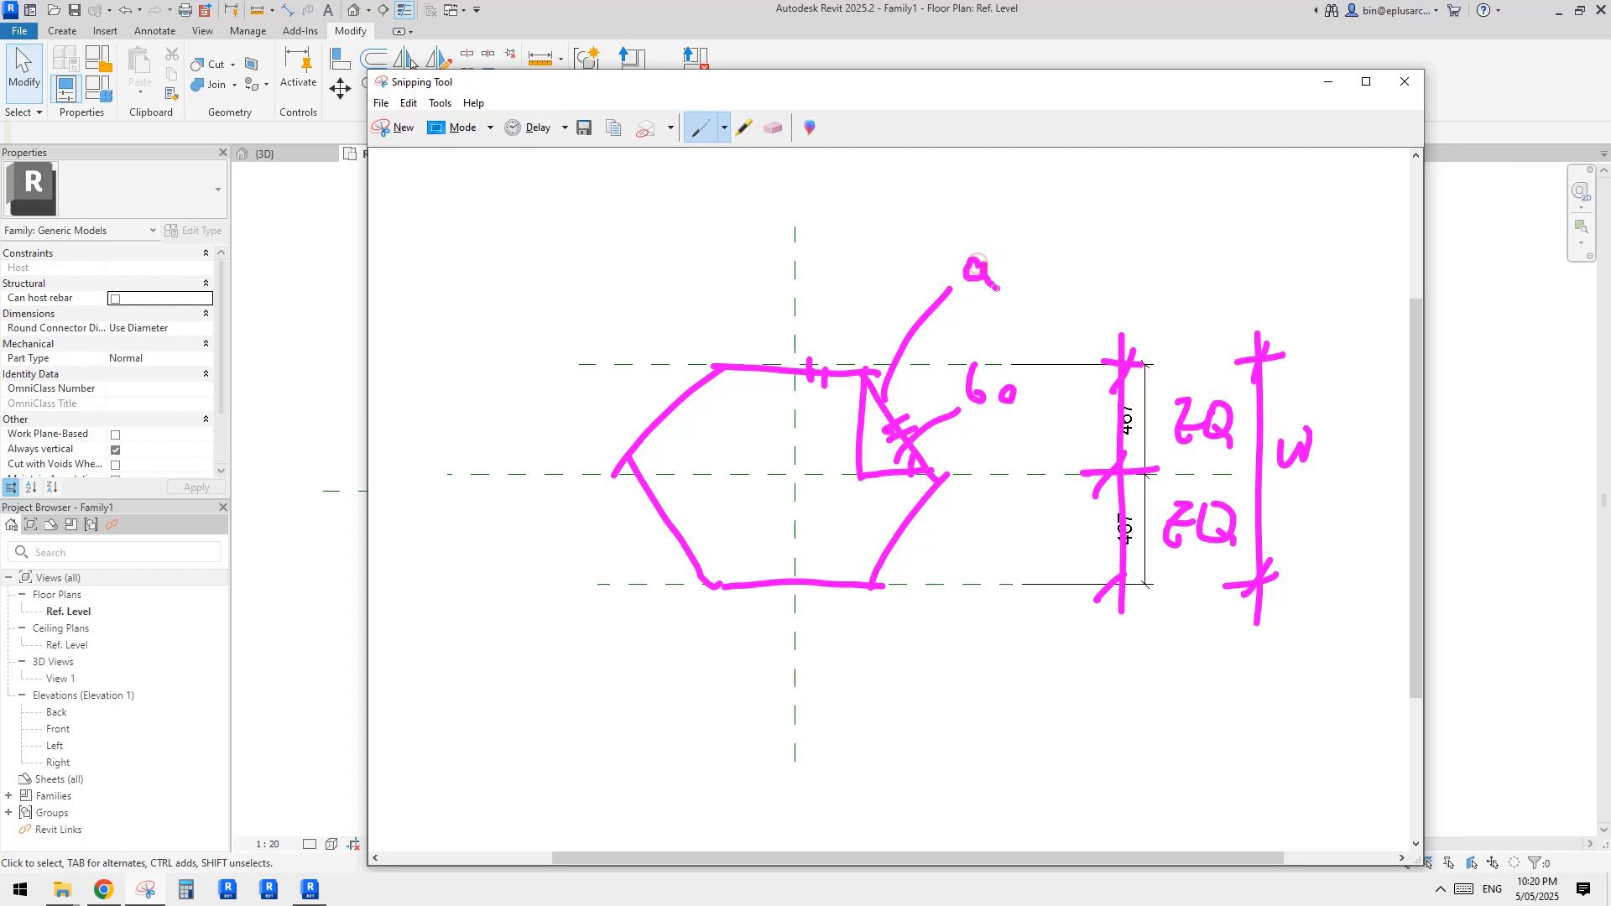
mouse_move(719, 354)
left_mouse_down()
mouse_move(755, 317)
mouse_move(833, 331)
mouse_move(869, 361)
left_mouse_up()
left_click_drag(854, 345, 870, 360)
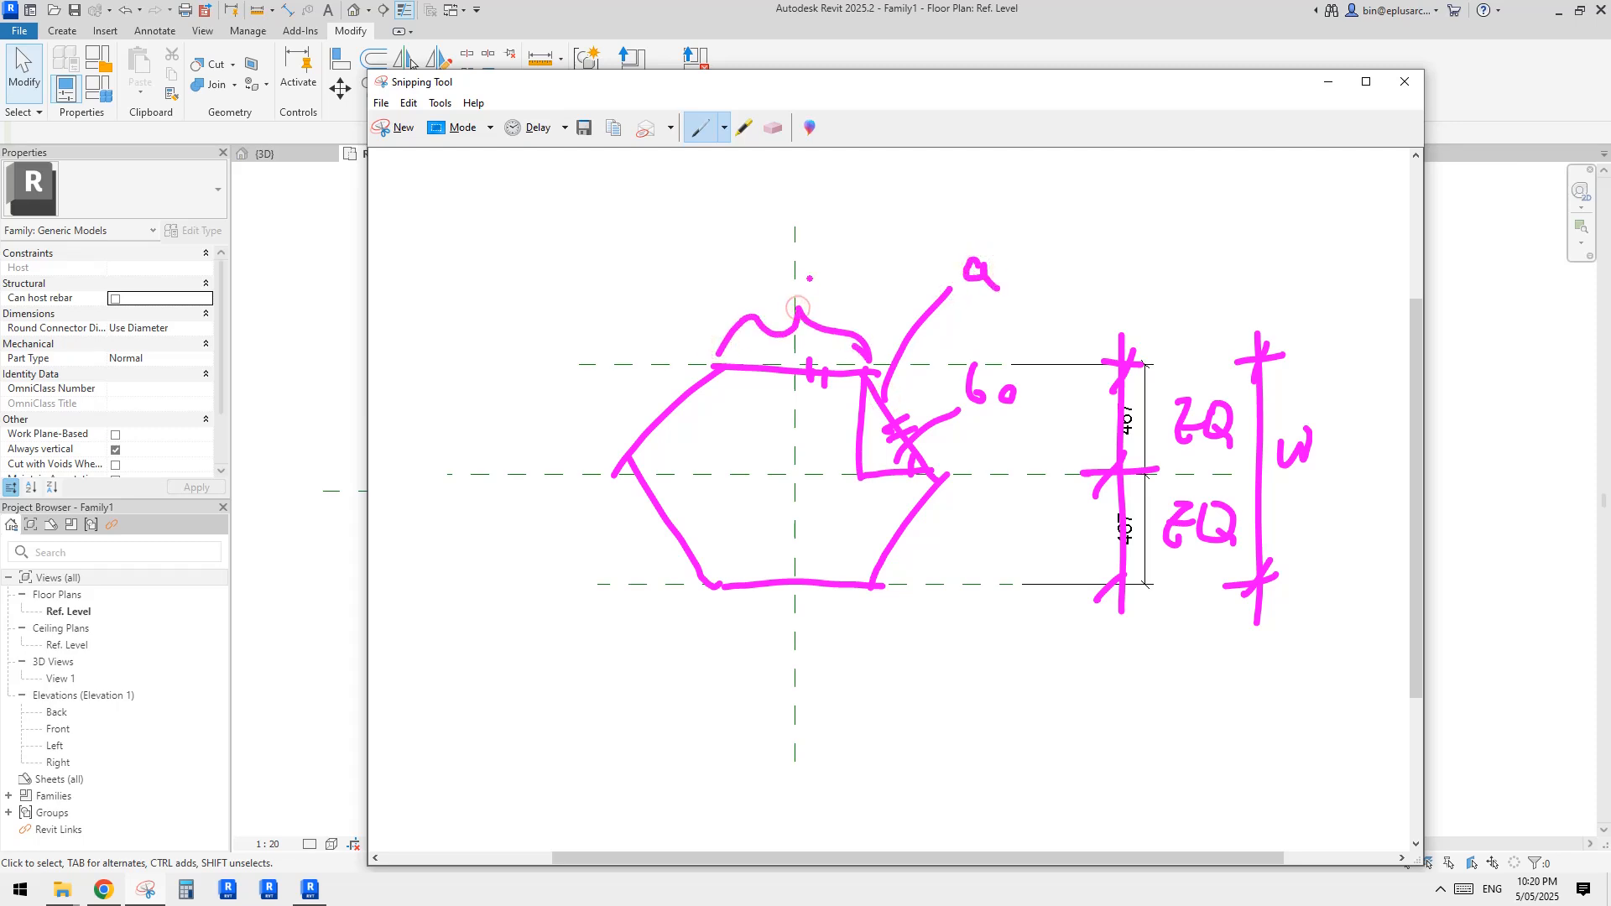
mouse_move(809, 268)
left_mouse_down()
mouse_move(795, 285)
mouse_move(822, 291)
left_mouse_up()
Label the right triangle's base a/2 and its height a√3/2.
mouse_move(887, 474)
left_mouse_down()
mouse_move(941, 550)
mouse_move(964, 560)
mouse_move(981, 544)
mouse_move(975, 577)
mouse_move(1047, 578)
left_mouse_up()
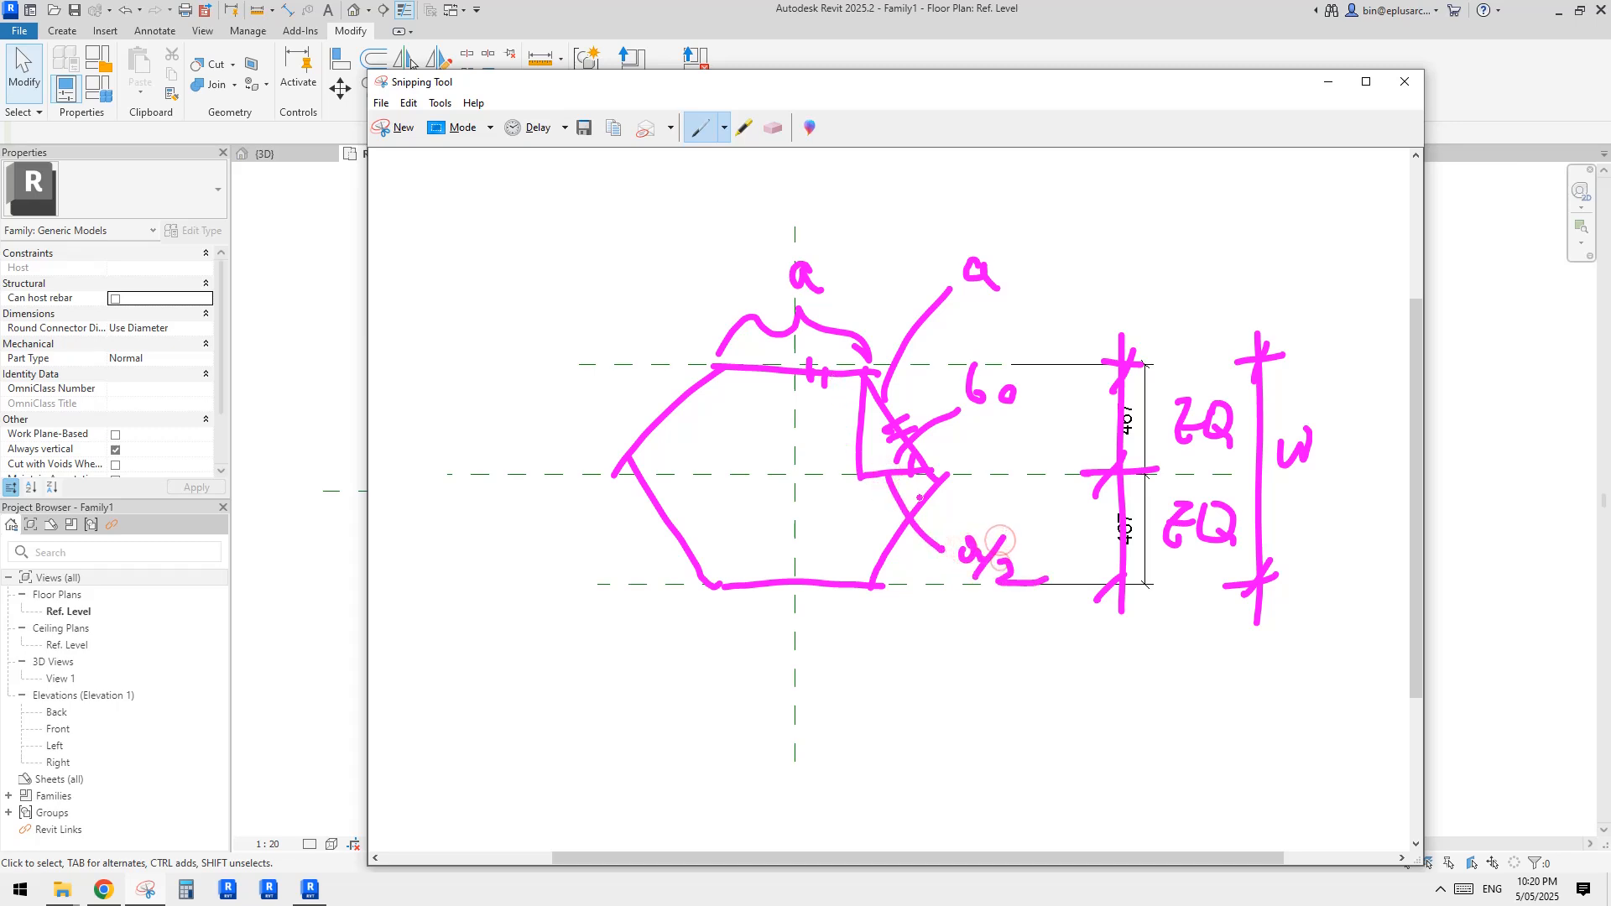
left_click_drag(855, 429, 896, 239)
left_click(895, 212)
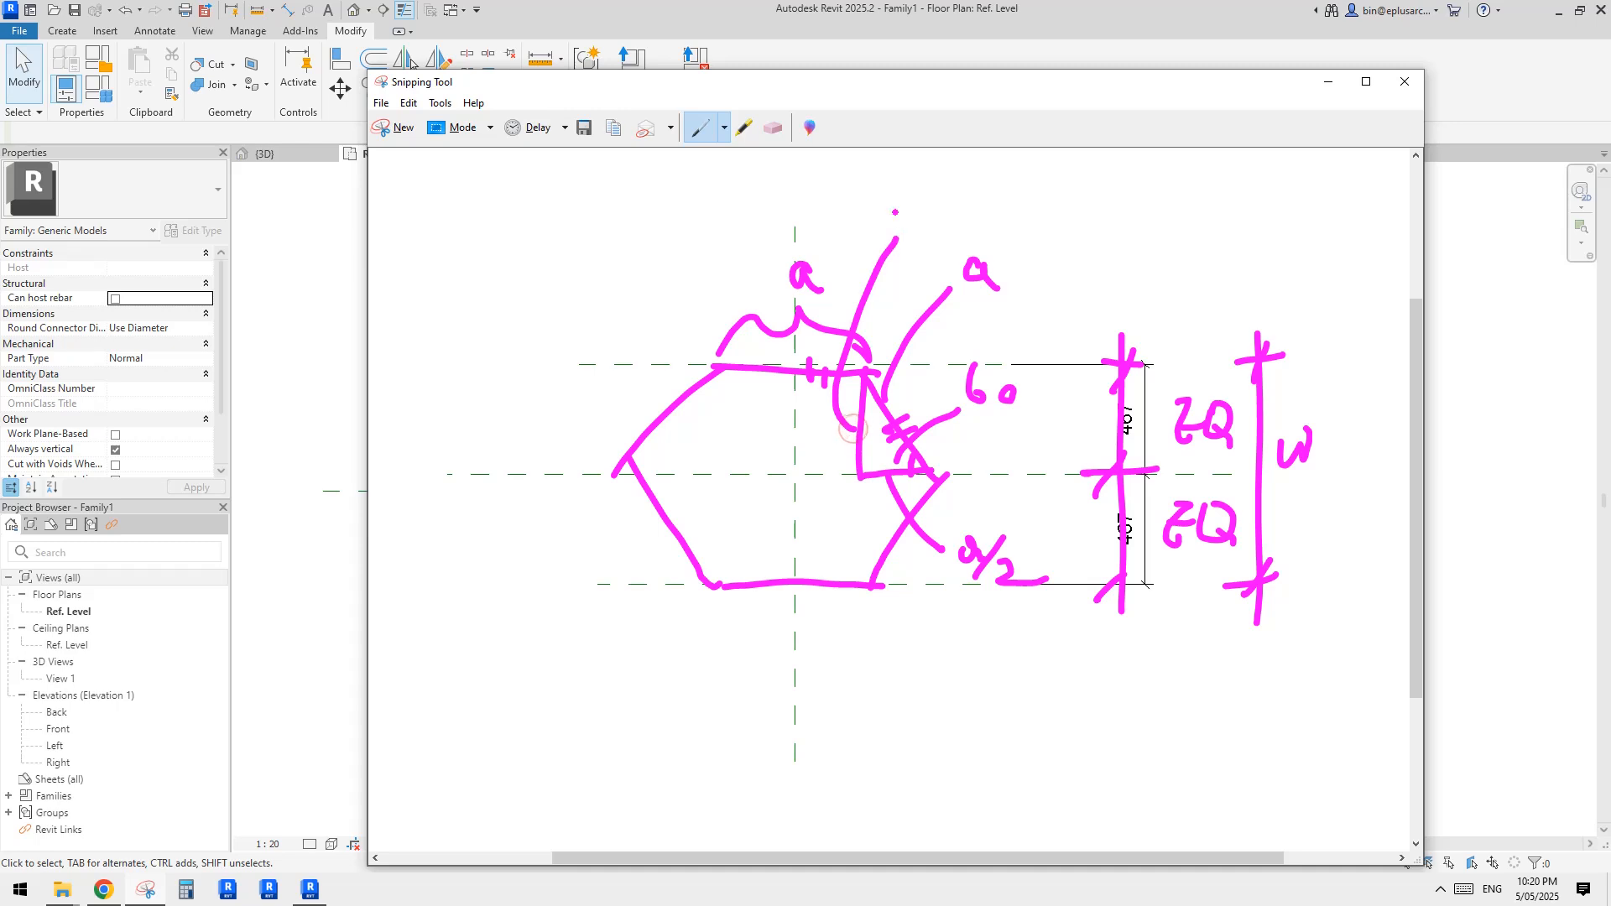
mouse_move(926, 181)
left_mouse_down()
mouse_move(913, 194)
mouse_move(930, 201)
left_mouse_up()
mouse_move(911, 212)
left_mouse_down()
mouse_move(961, 207)
mouse_move(958, 235)
left_mouse_up()
mouse_move(942, 165)
left_mouse_down()
mouse_move(1010, 160)
mouse_move(947, 192)
mouse_move(987, 187)
mouse_move(965, 198)
mouse_move(1004, 206)
left_mouse_up()
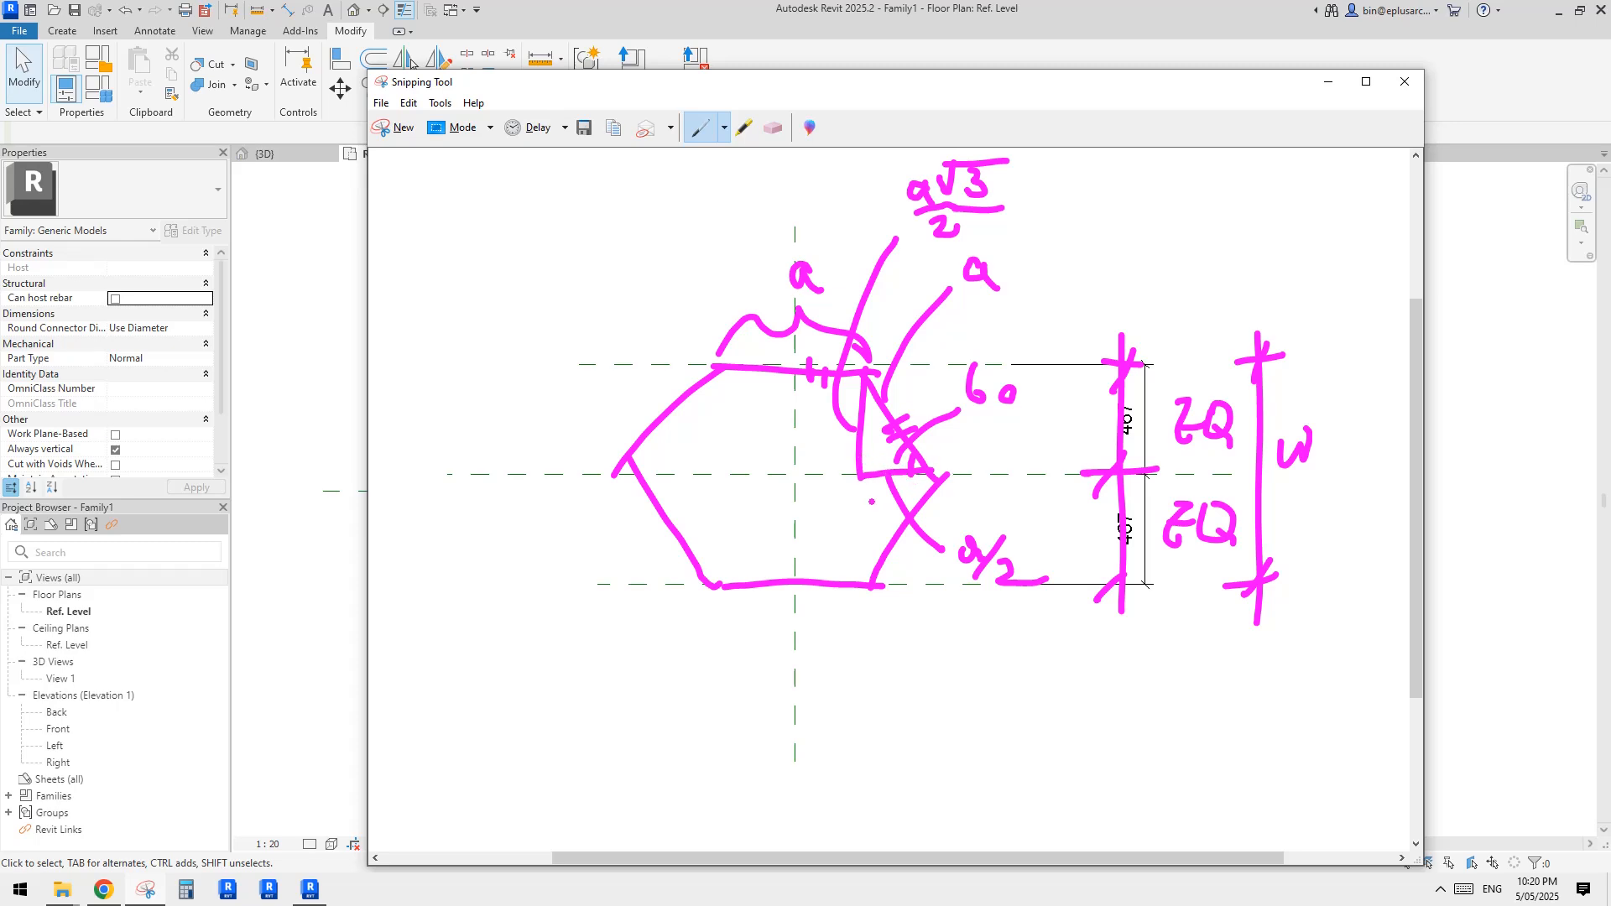
Return to Revit and add an aligned dimension across the two outer horizontal reference planes, outside the segmented dimension.
left_click_drag(837, 77, 955, 86)
left_click(294, 304)
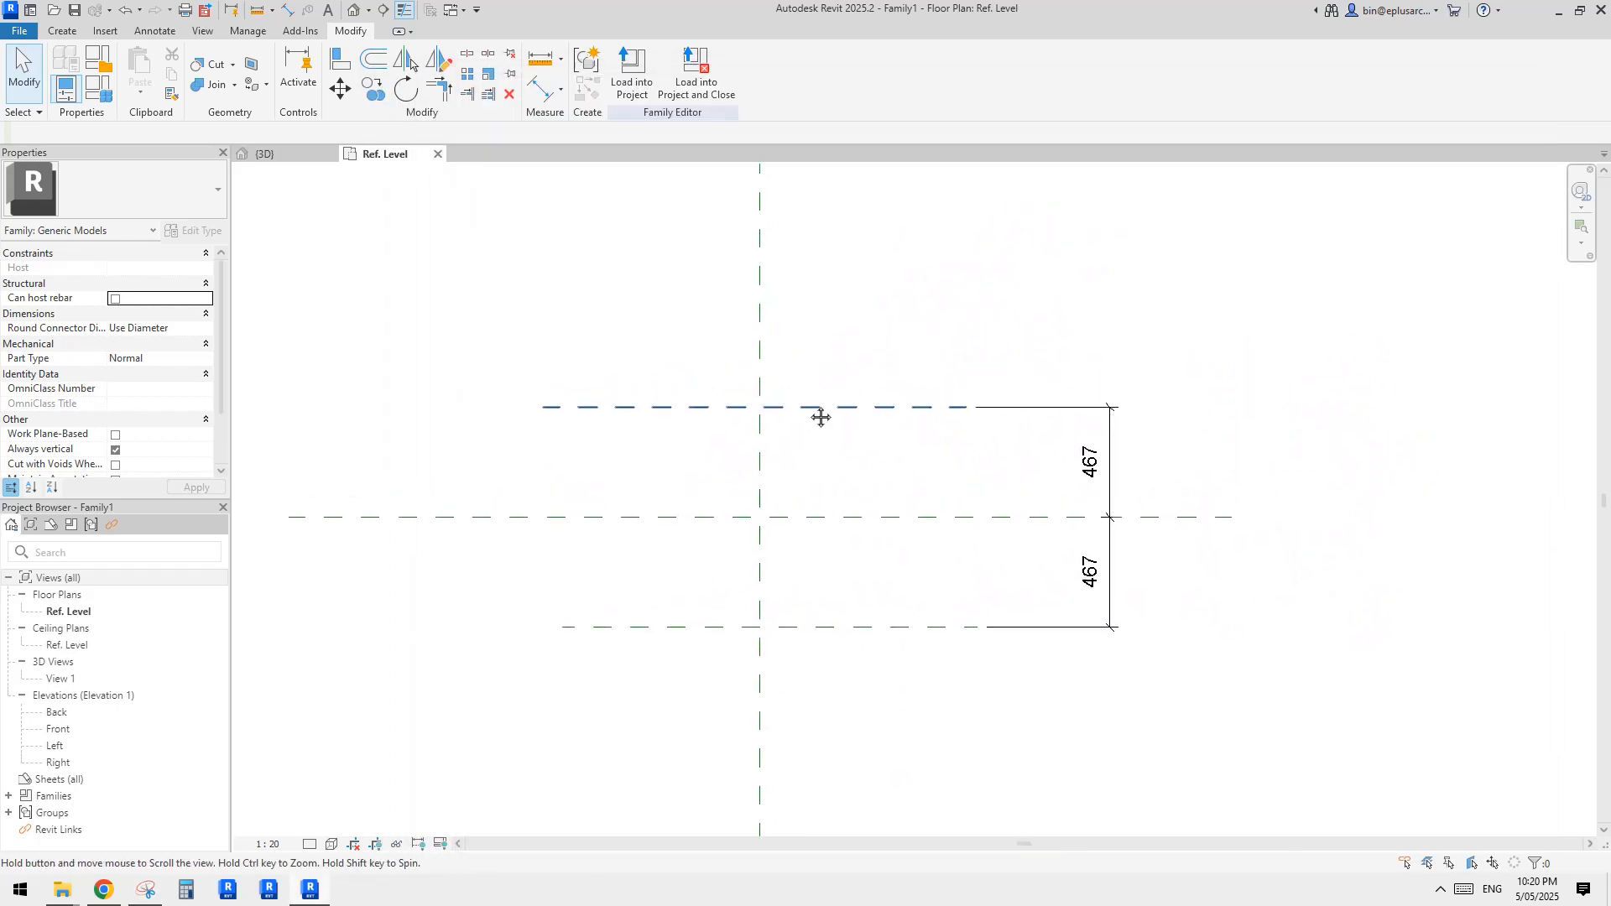
key("r")
key("p")
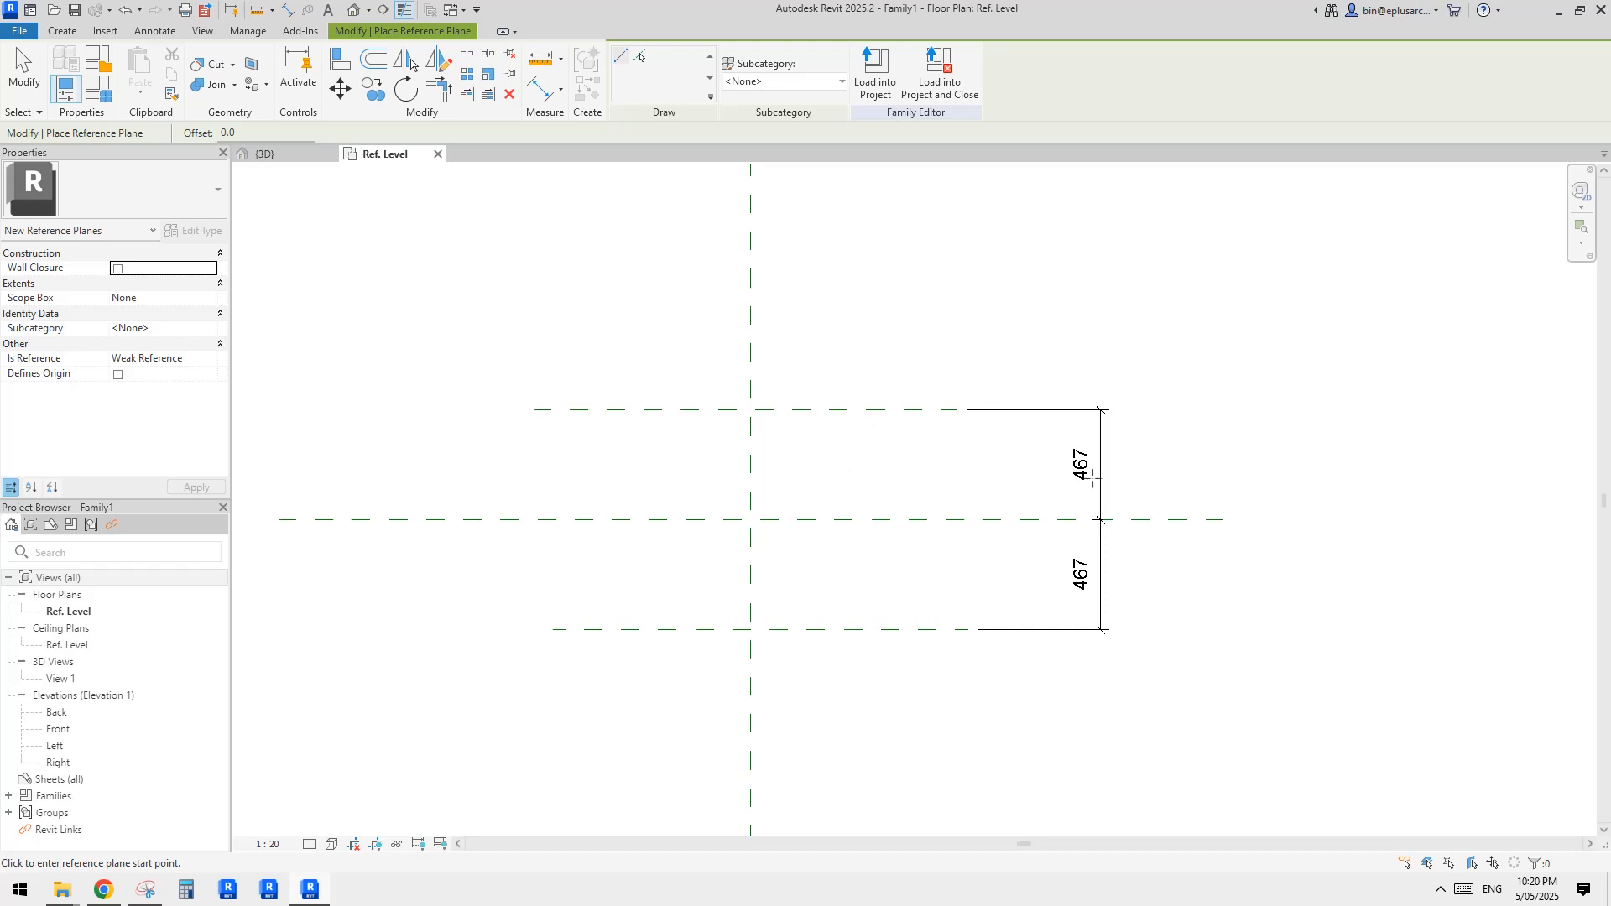
key("d")
key("i")
left_click(896, 409)
left_click(939, 630)
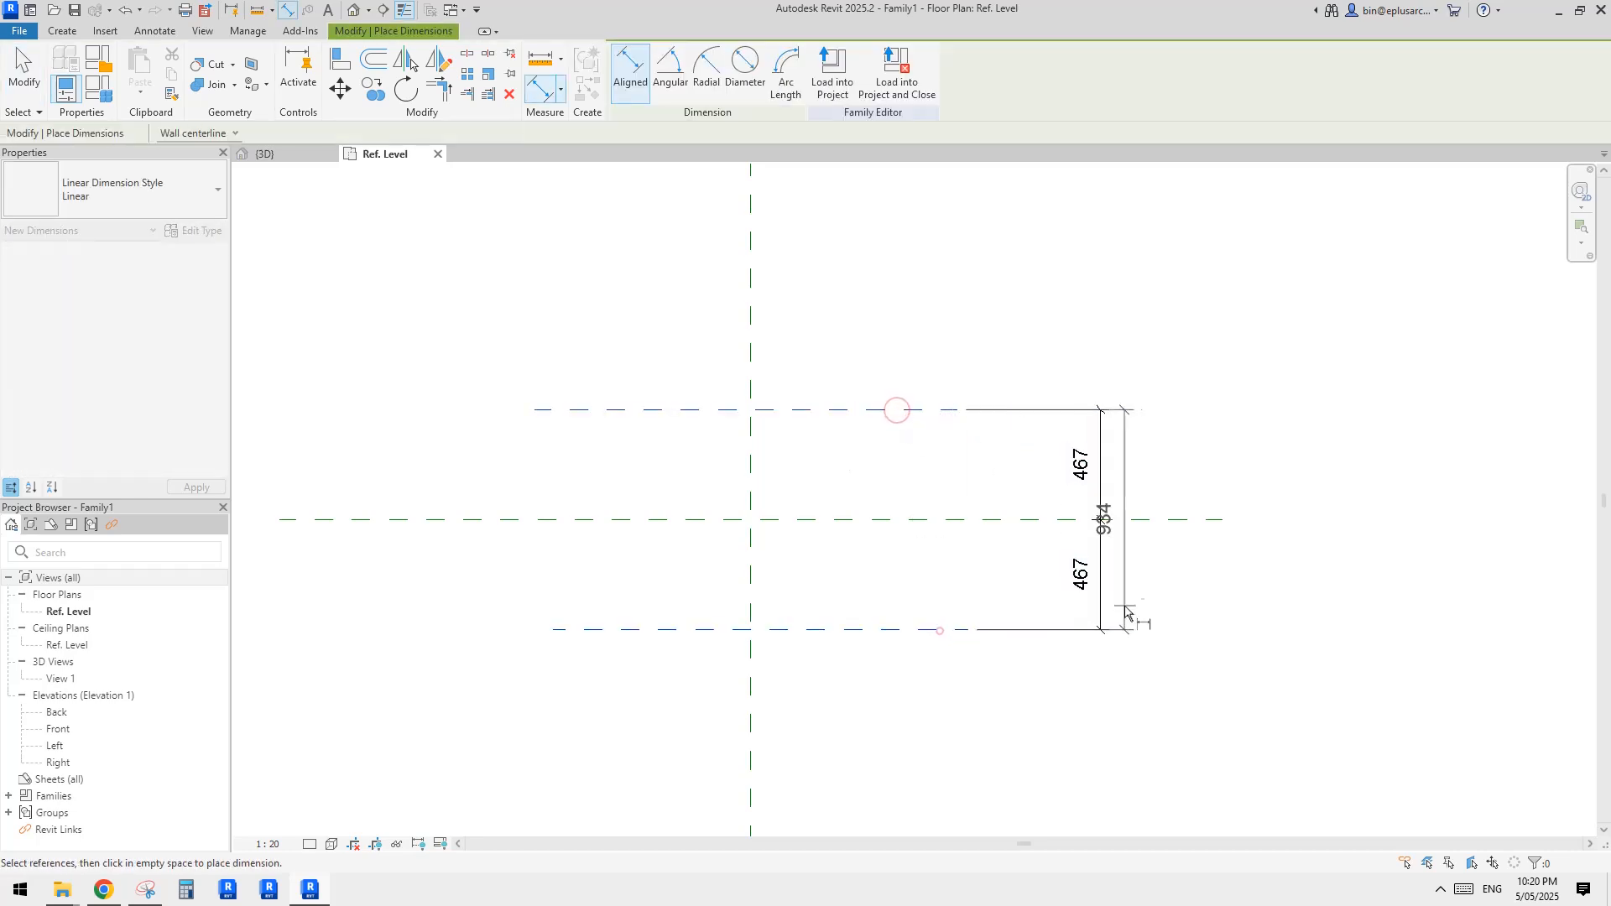
left_click(1162, 587)
key("Escape")
key("Escape")
Move the overall vertical dimension closer to the segmented one and label it with a new instance parameter w.
left_click(1160, 499)
middle_click_drag(1175, 476, 1147, 475)
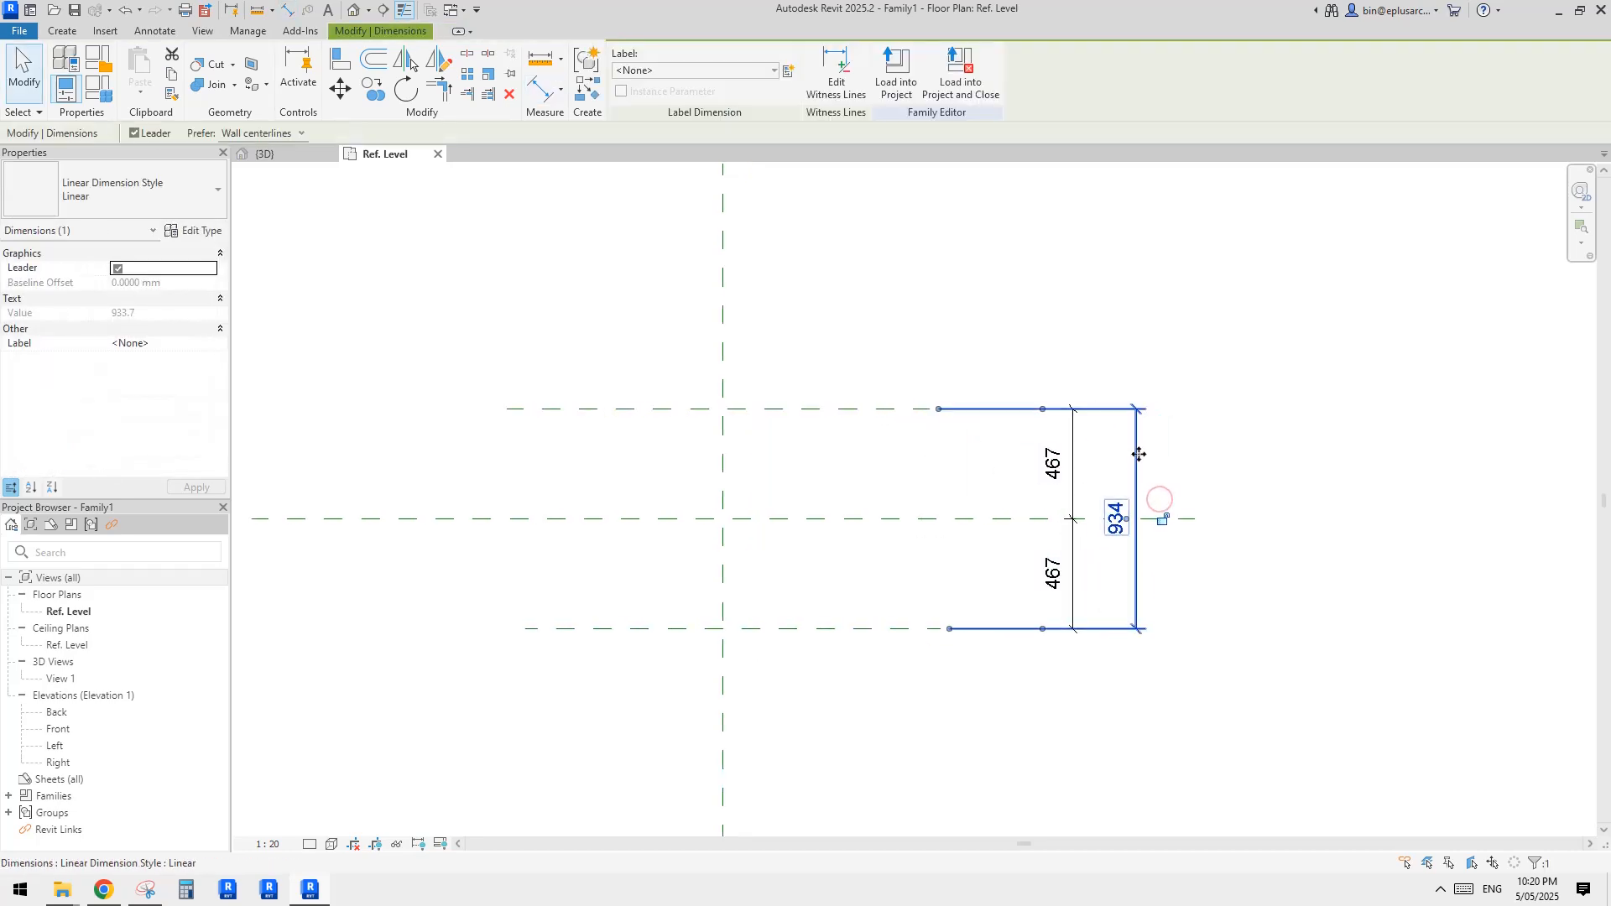
left_click_drag(1138, 454, 1120, 455)
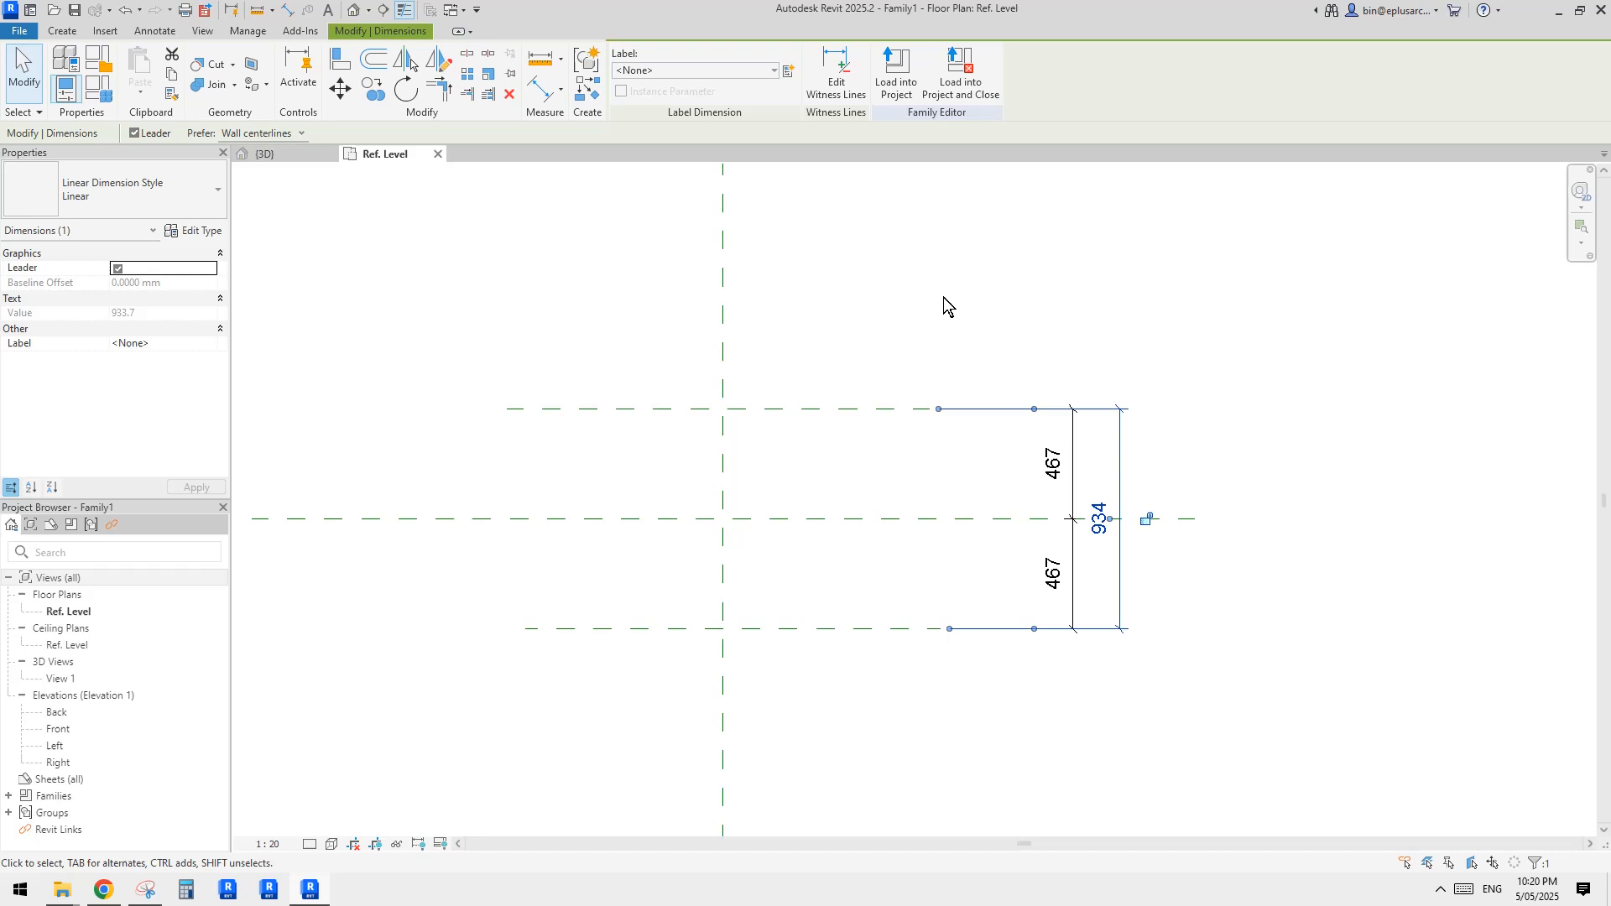
left_click(786, 72)
type("w")
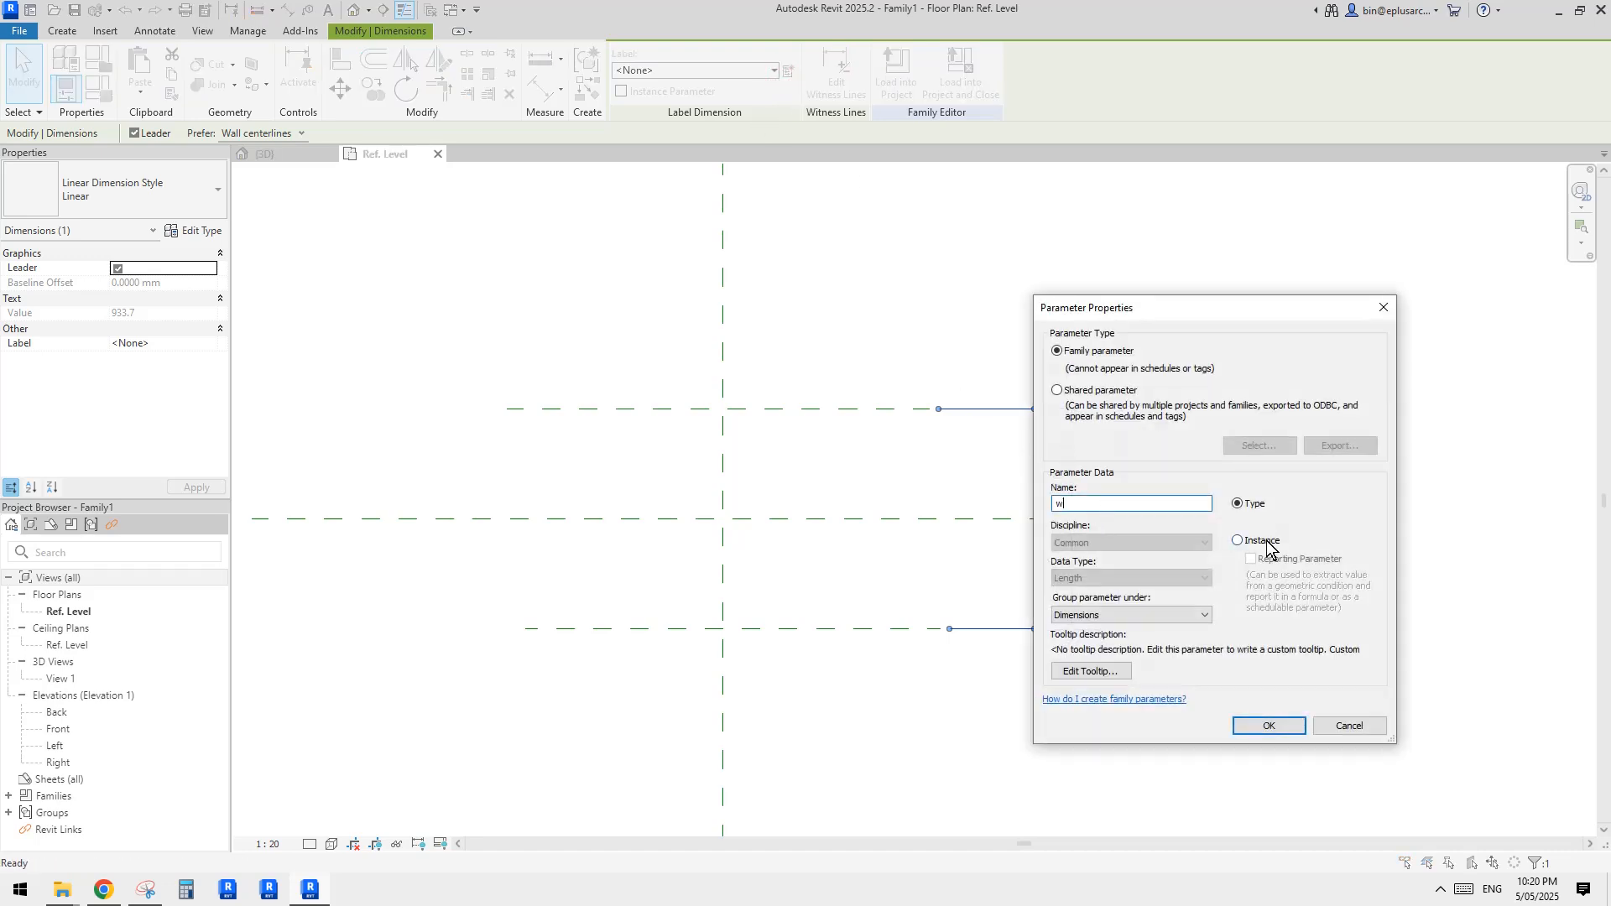
left_click(1239, 541)
left_click(1259, 720)
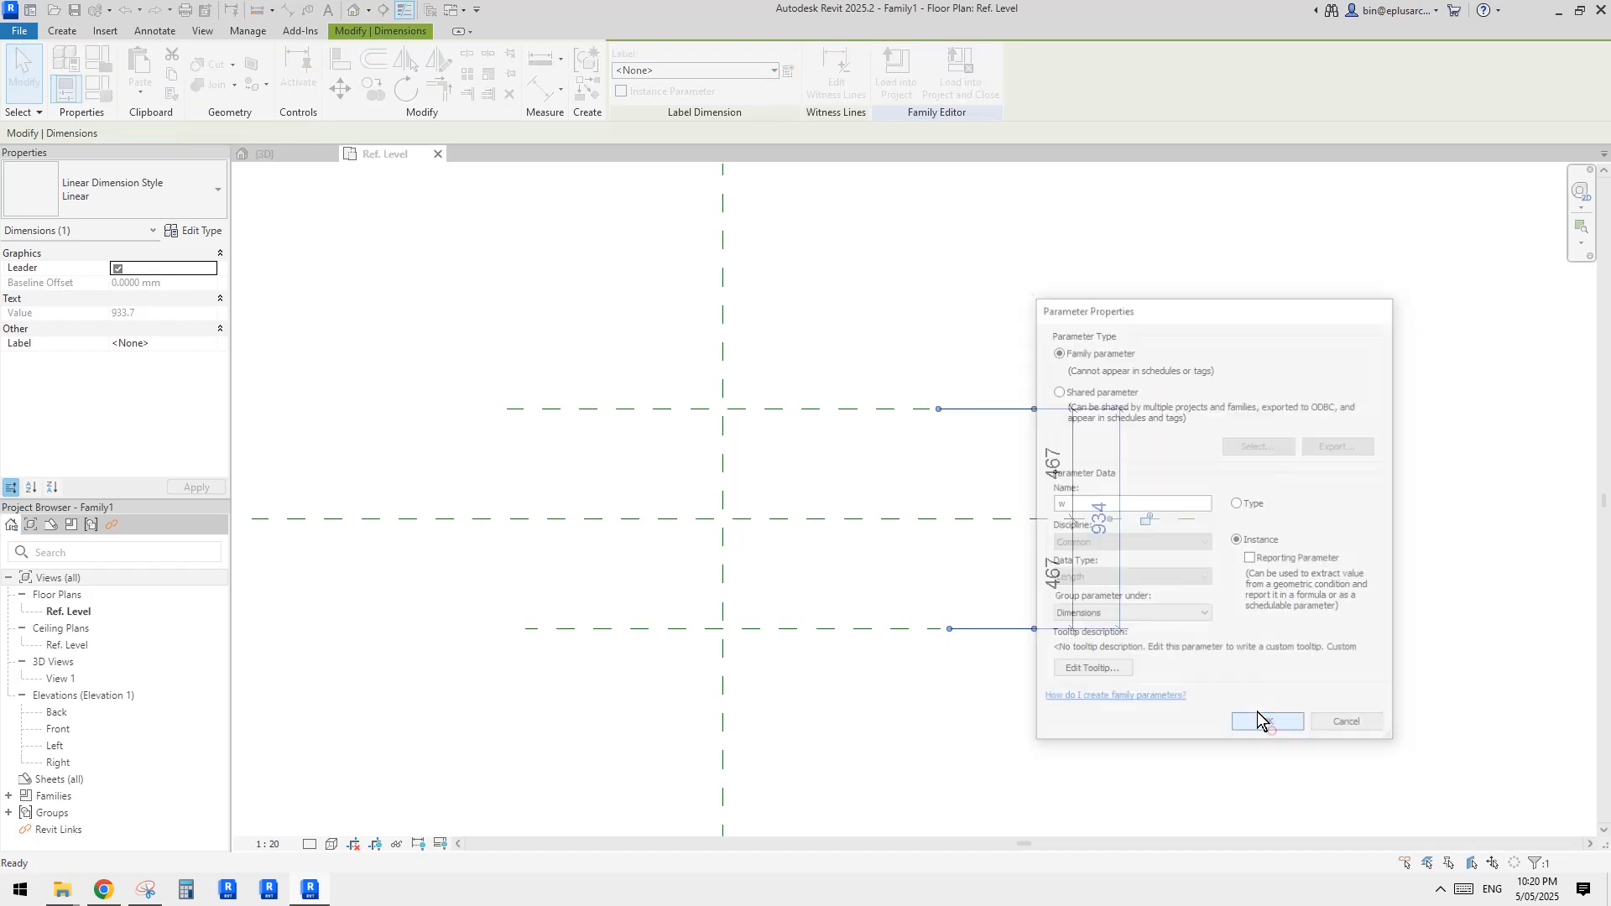
scroll(1026, 645, "down", 1)
middle_click_drag(1027, 641, 1037, 614)
key("Escape")
Make the two segments of the inner vertical dimension equal.
left_click(1078, 452)
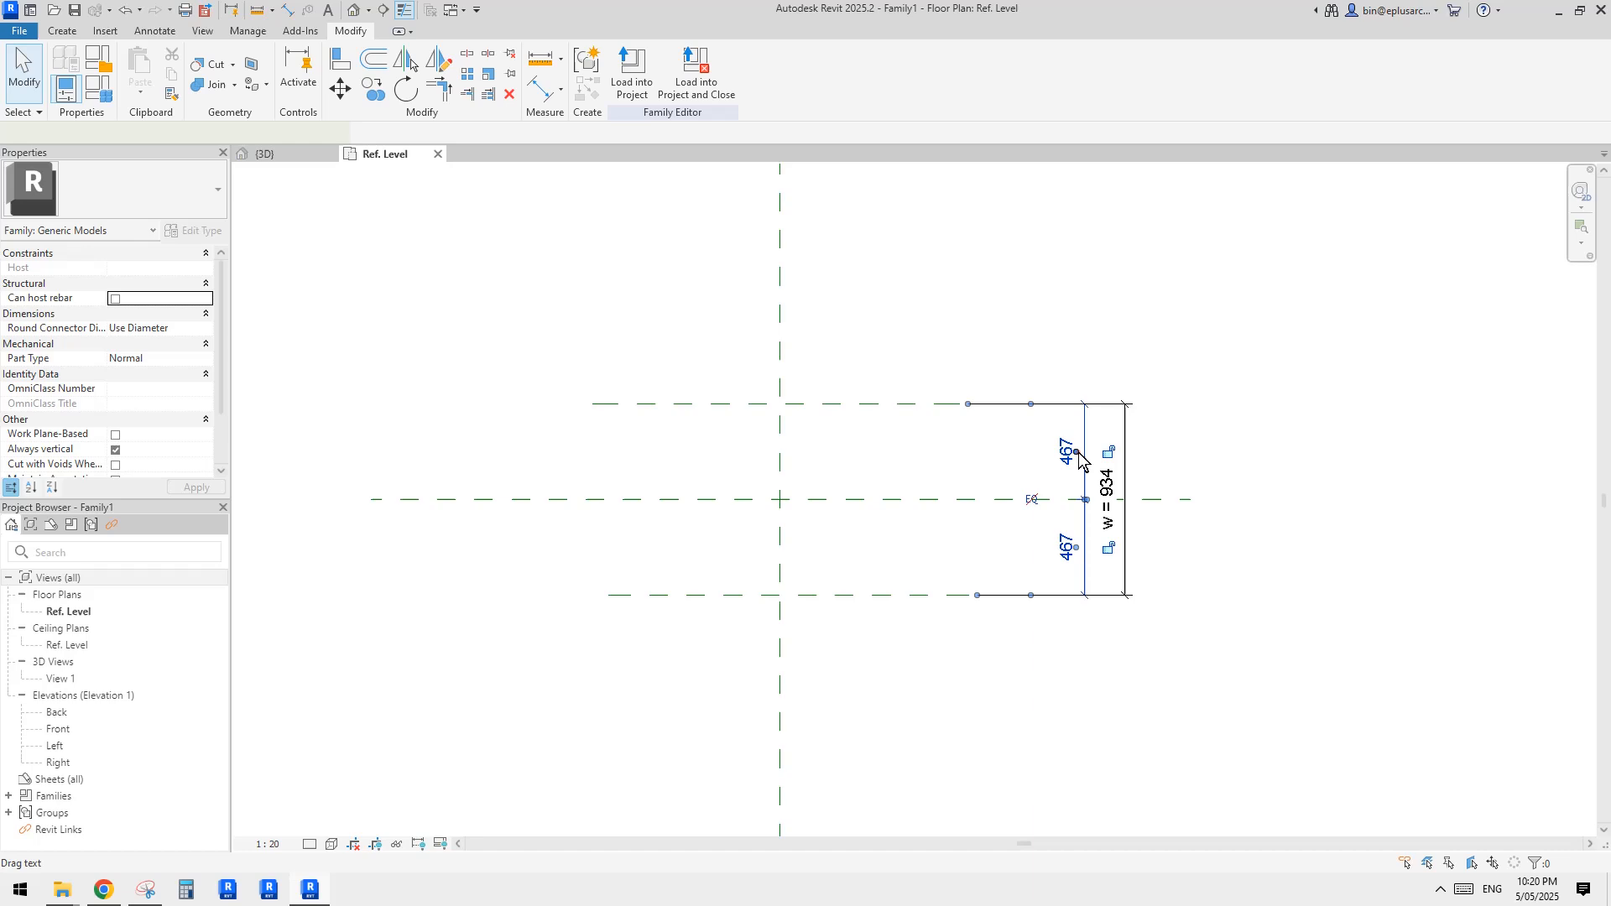
left_click(1034, 502)
key("Escape")
Draw two vertical reference planes, one on each side of the centre plane, crossing all three horizontal planes.
middle_click_drag(816, 493, 891, 521)
key("r")
key("p")
left_click(760, 327)
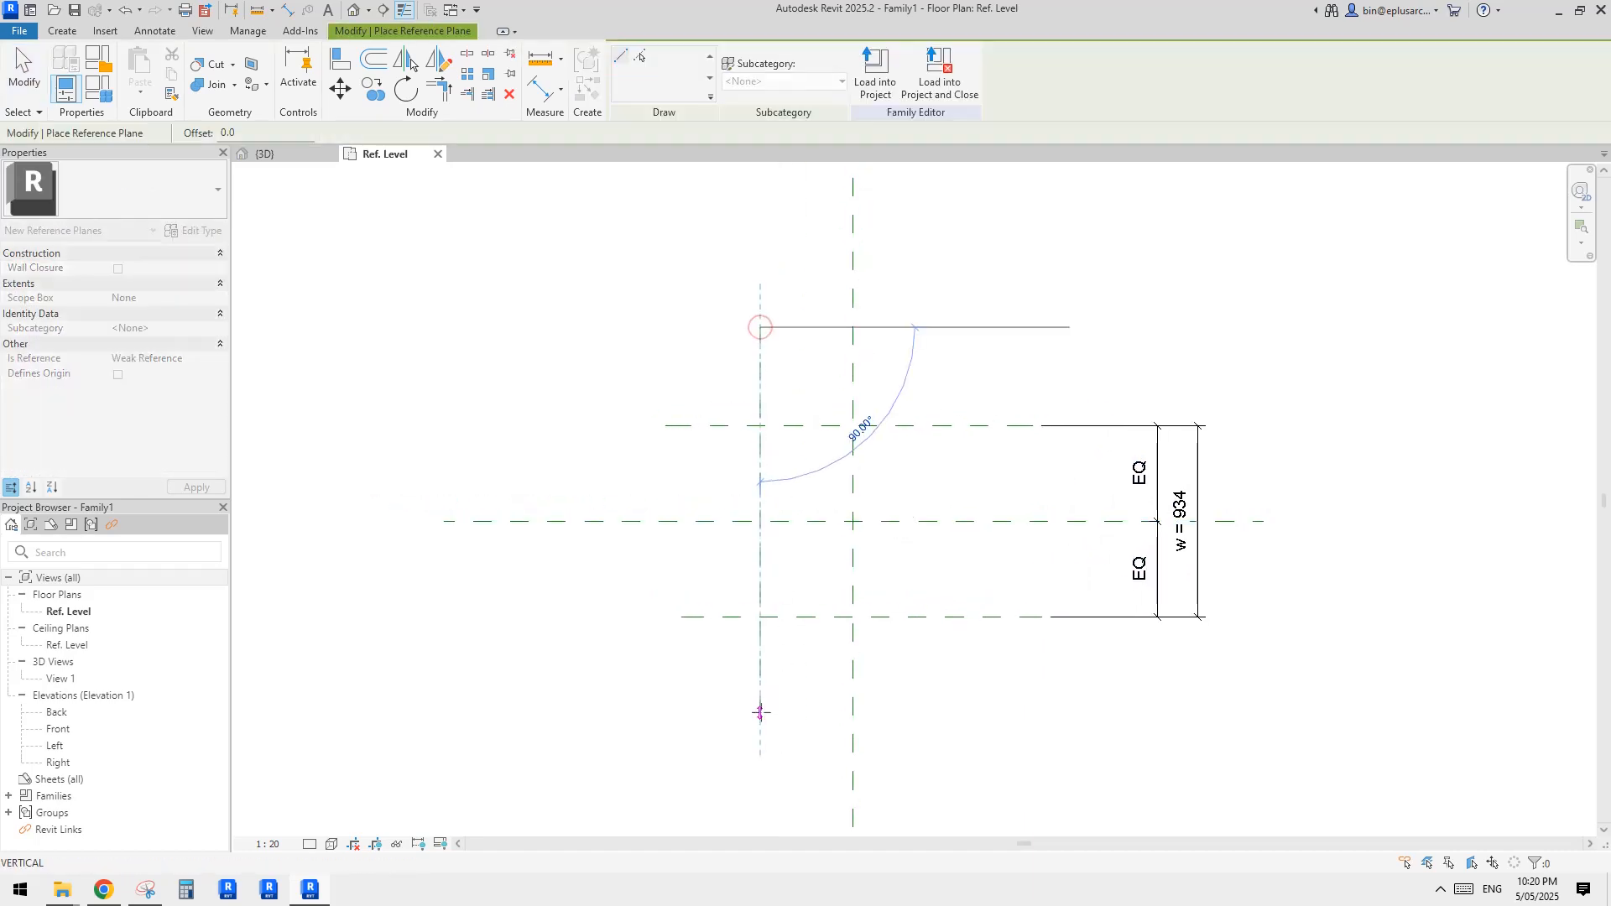
left_click(760, 712)
left_click(939, 327)
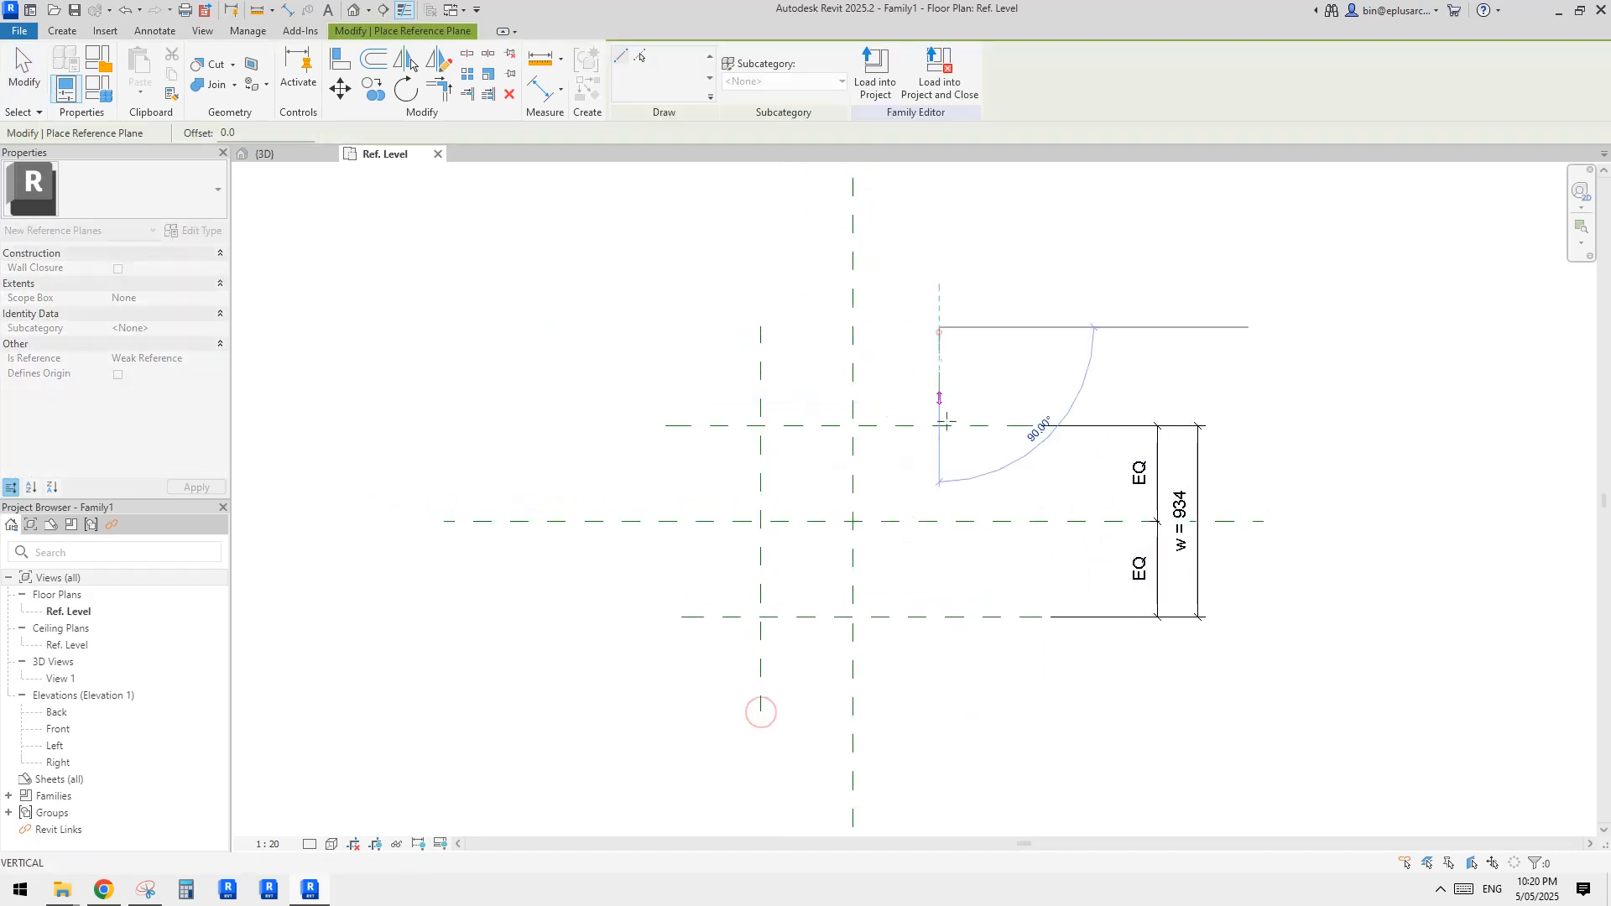
left_click(939, 685)
key("Escape")
key("Escape")
Dimension the three vertical reference planes in one chain above the layout and make its segments equal.
middle_click_drag(934, 675, 936, 688)
key("d")
key("i")
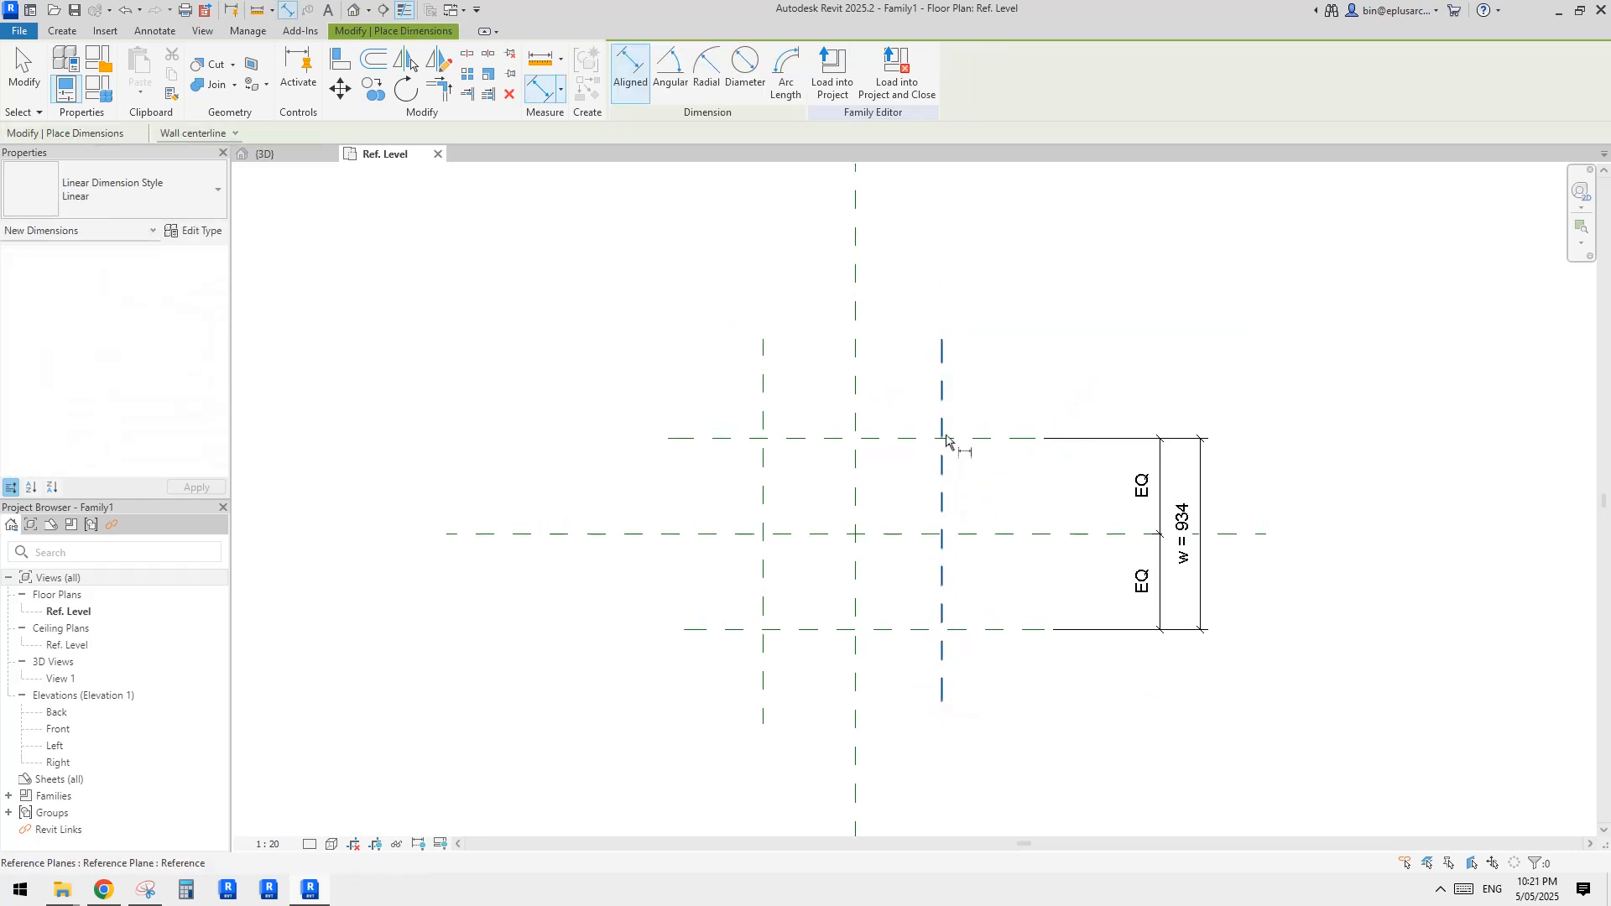
left_click(942, 432)
left_click(855, 386)
left_click(763, 380)
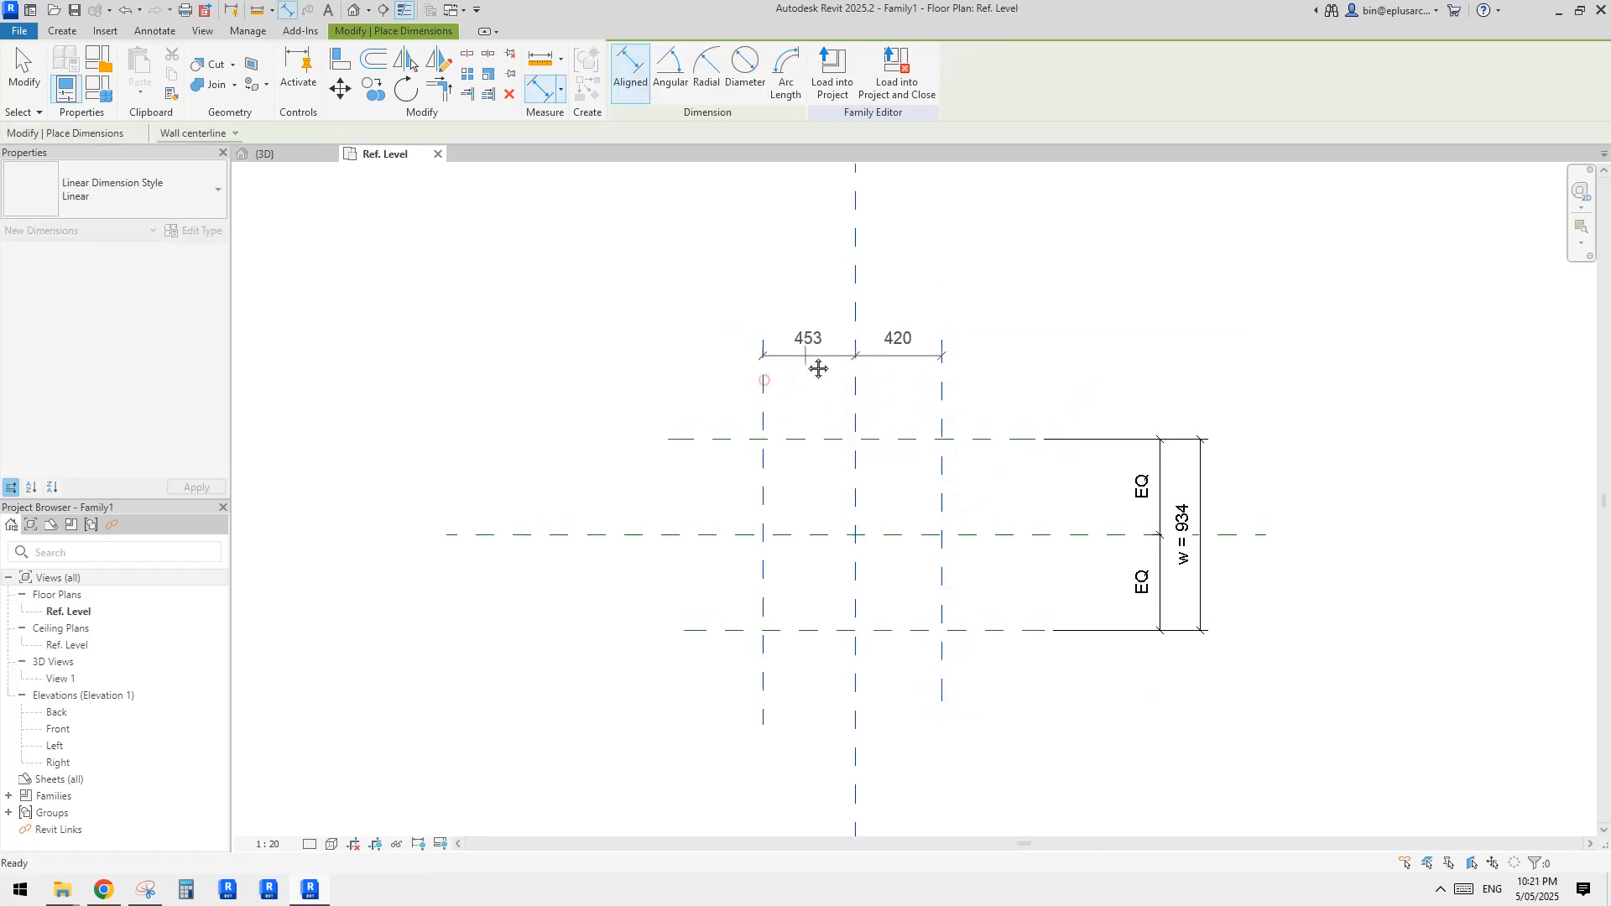
left_click(818, 287)
left_click(856, 243)
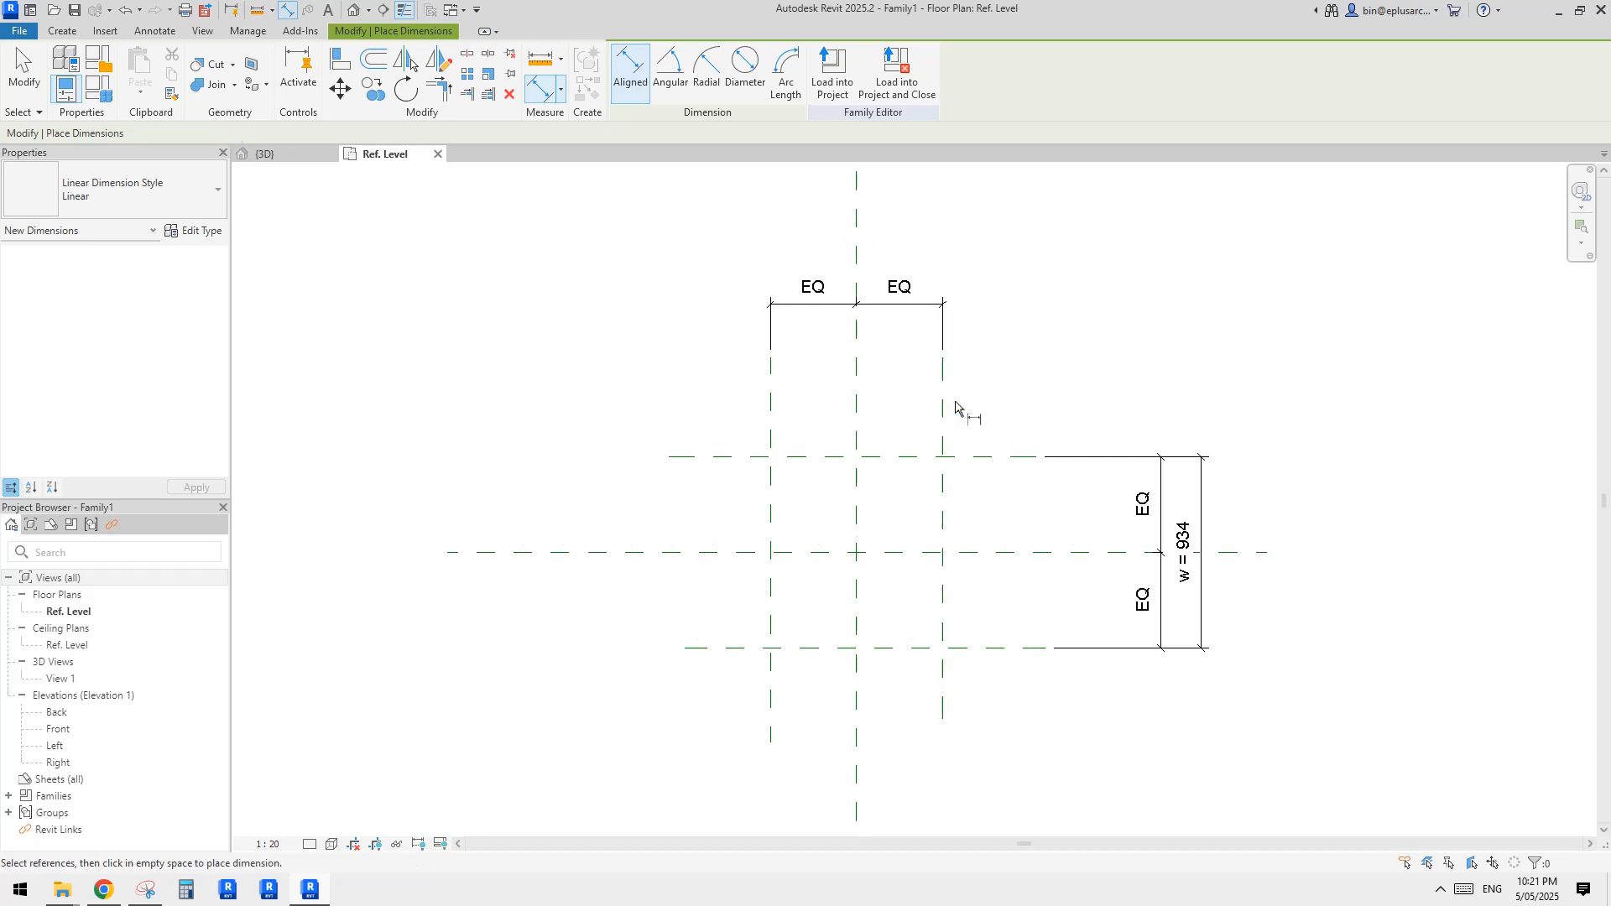
Add an overall aligned dimension between the two outer vertical reference planes, above the equality dimension.
left_click(943, 427)
left_click(770, 435)
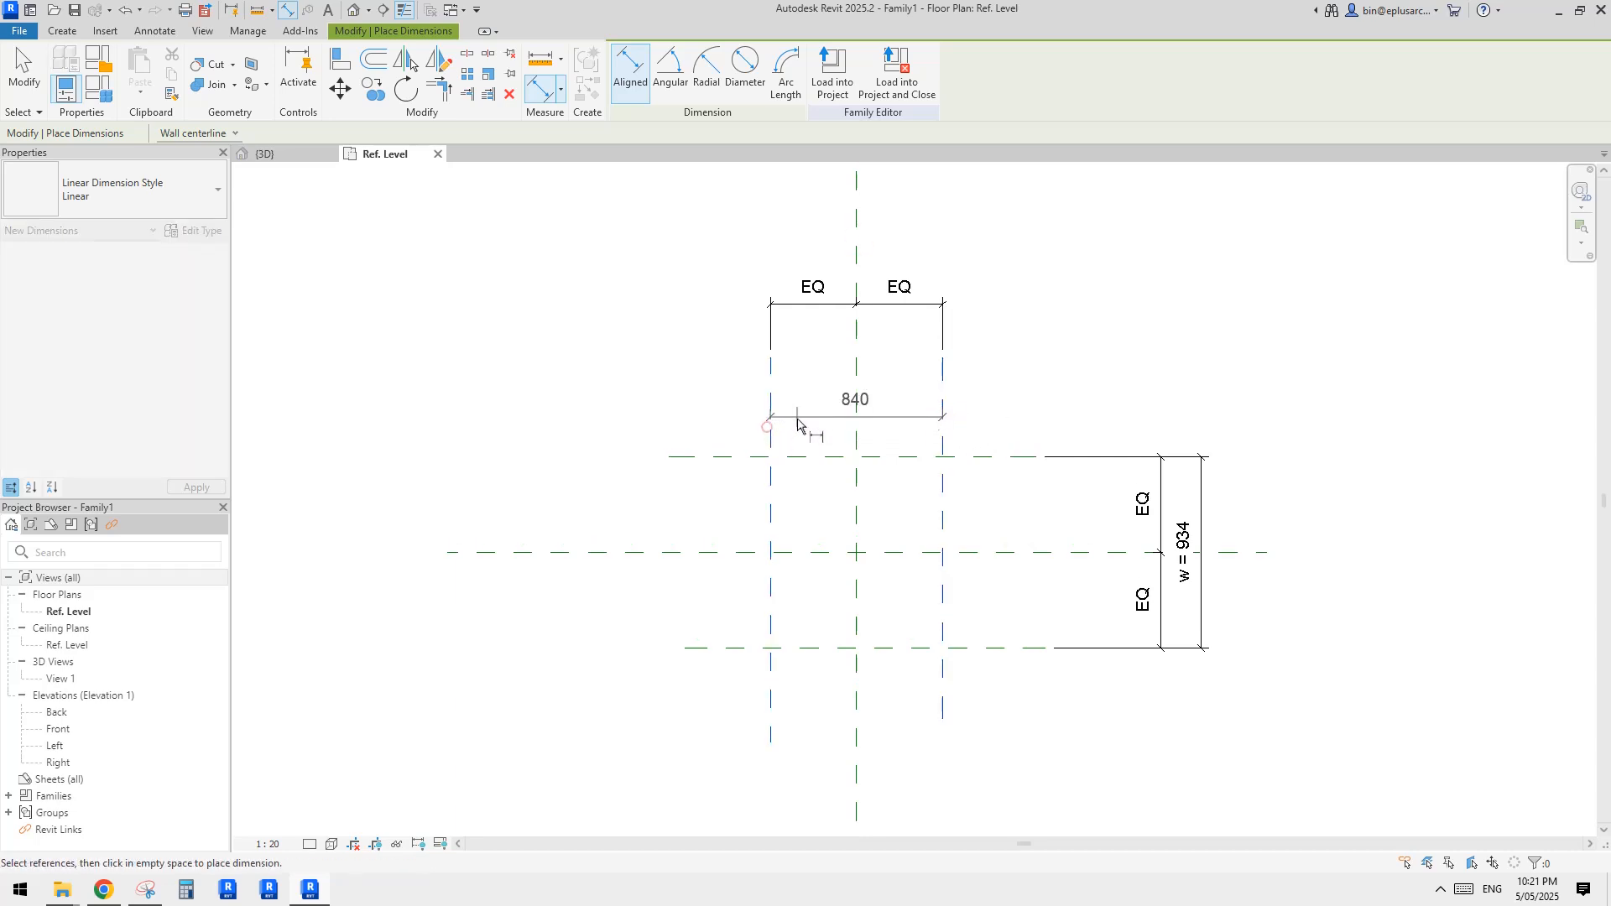
left_click(839, 256)
key("Escape")
key("Escape")
middle_click_drag(878, 273, 865, 275)
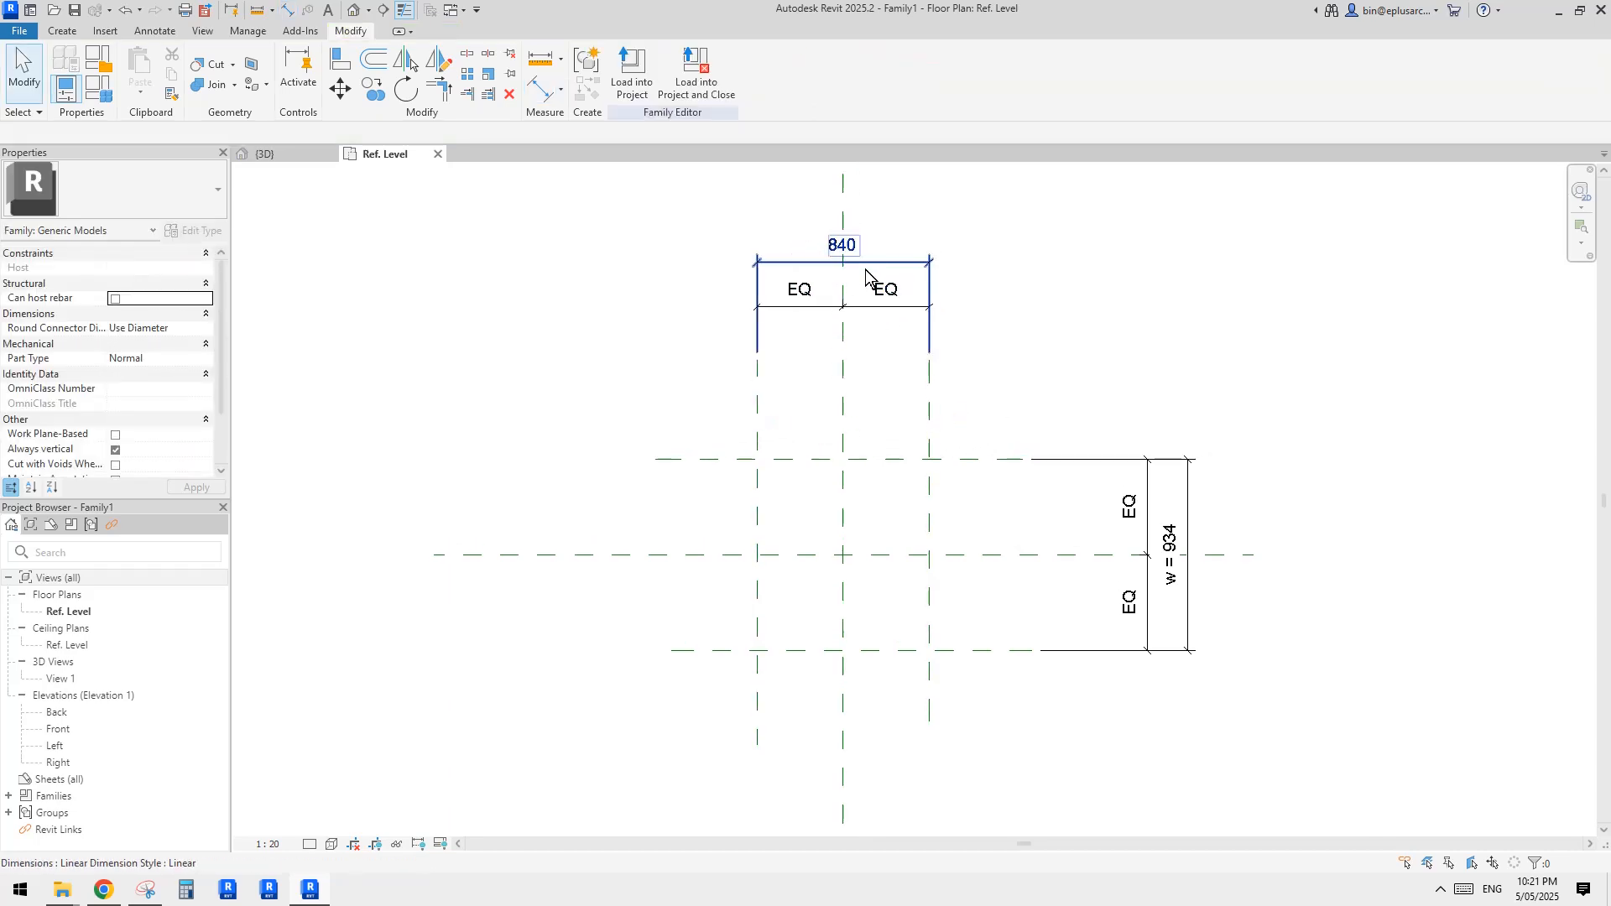
Label the overall horizontal dimension with a new instance parameter a, checking the name against the hexagon sketch.
left_click(865, 262)
left_click(843, 287)
type("a")
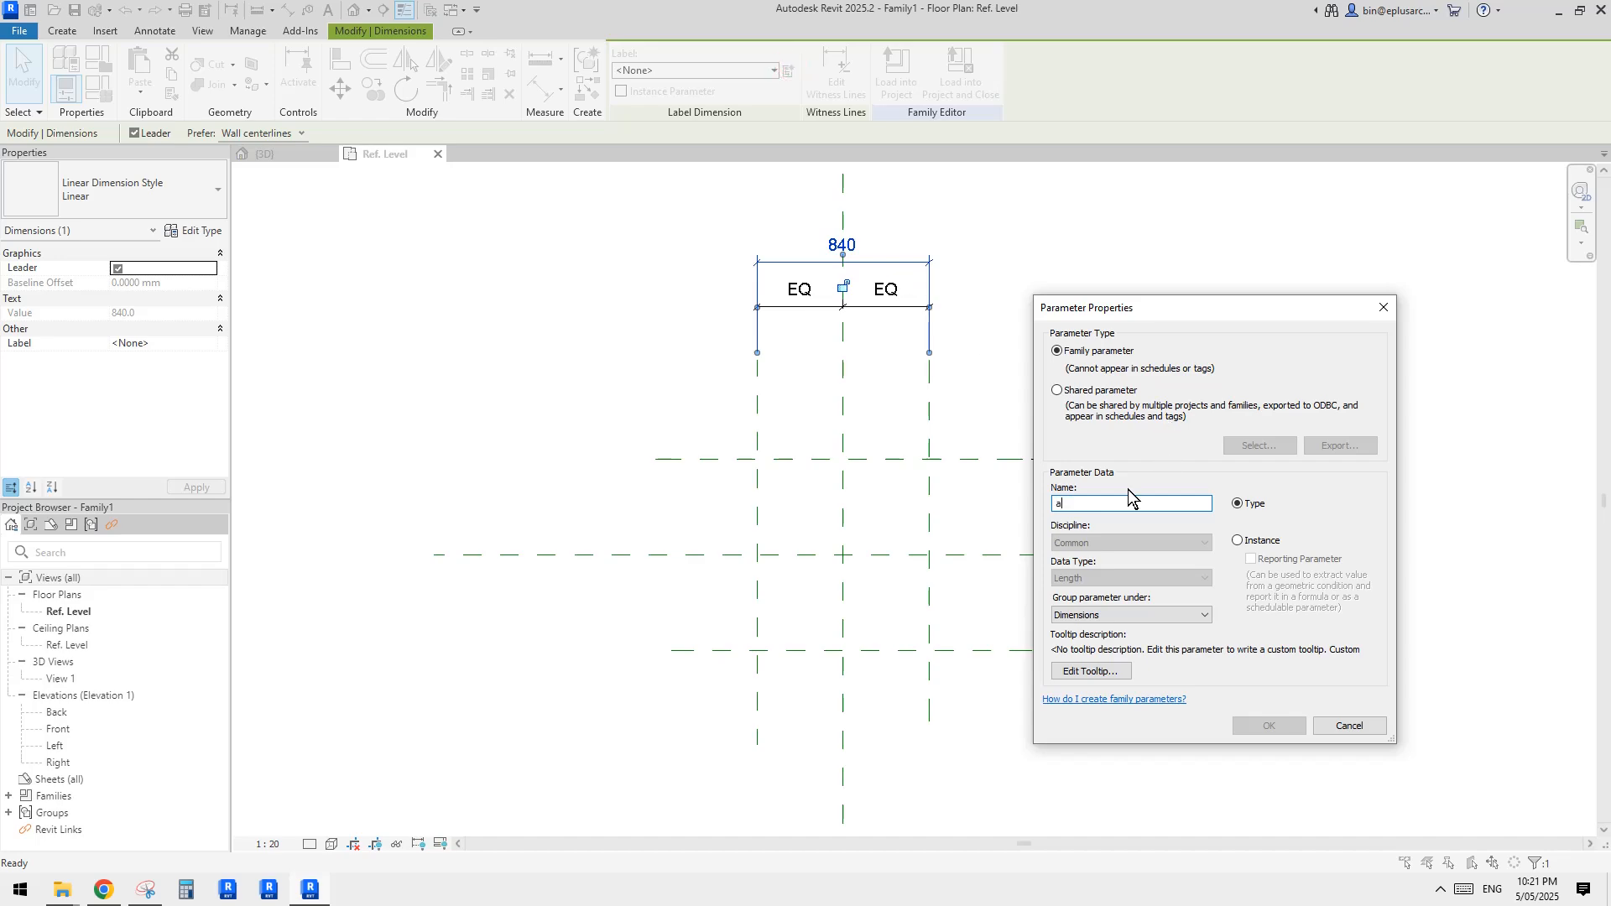
left_click(145, 889)
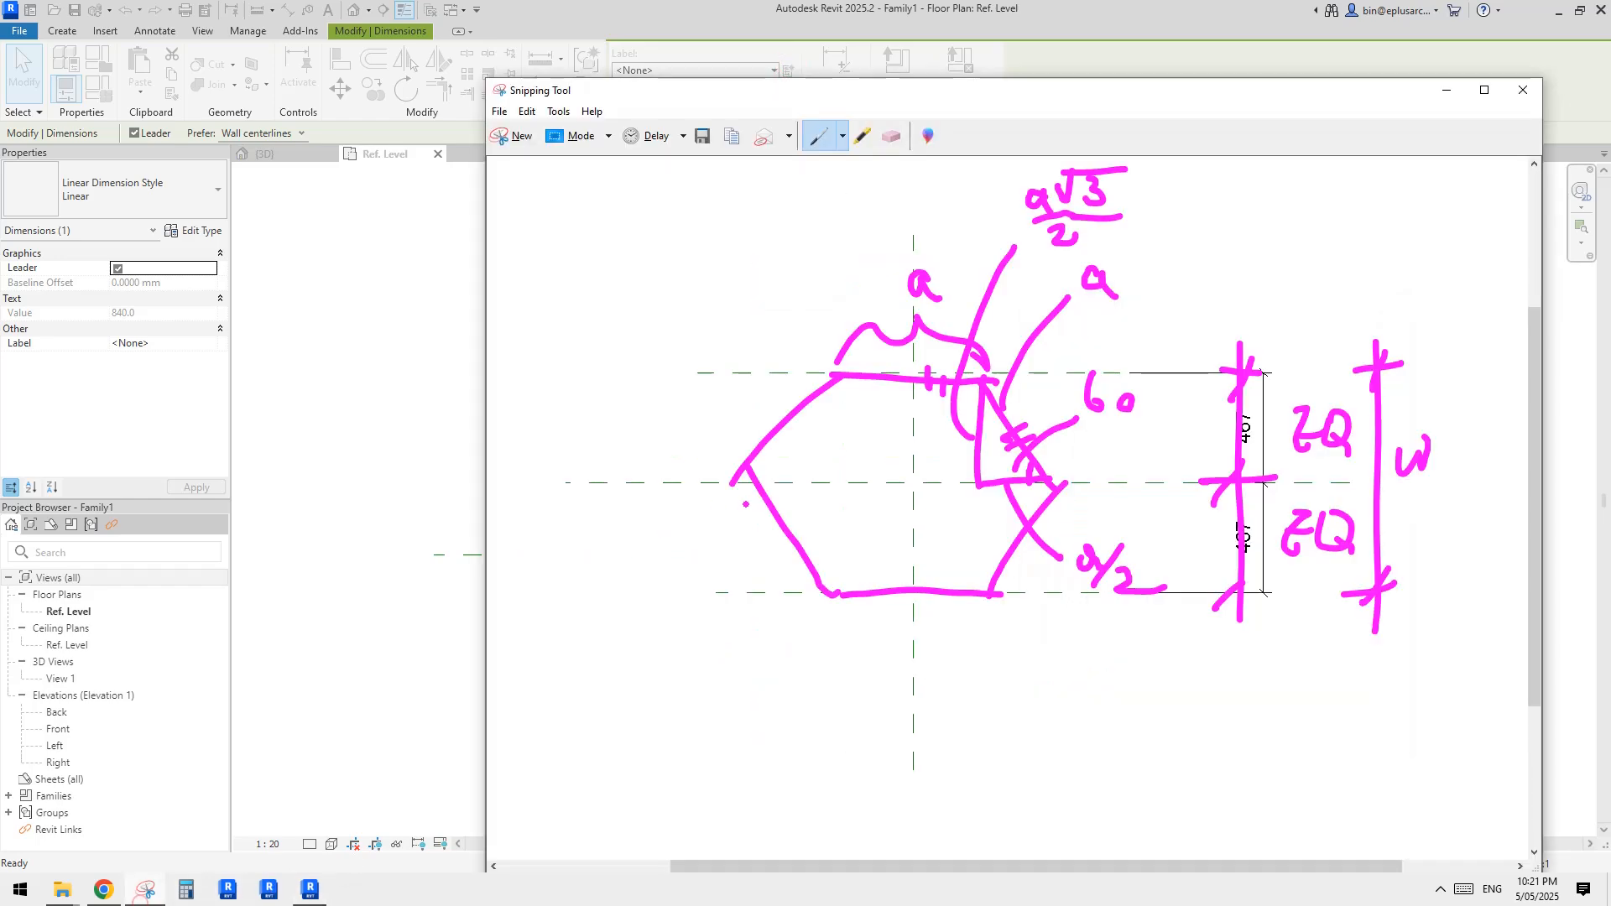
left_click(369, 441)
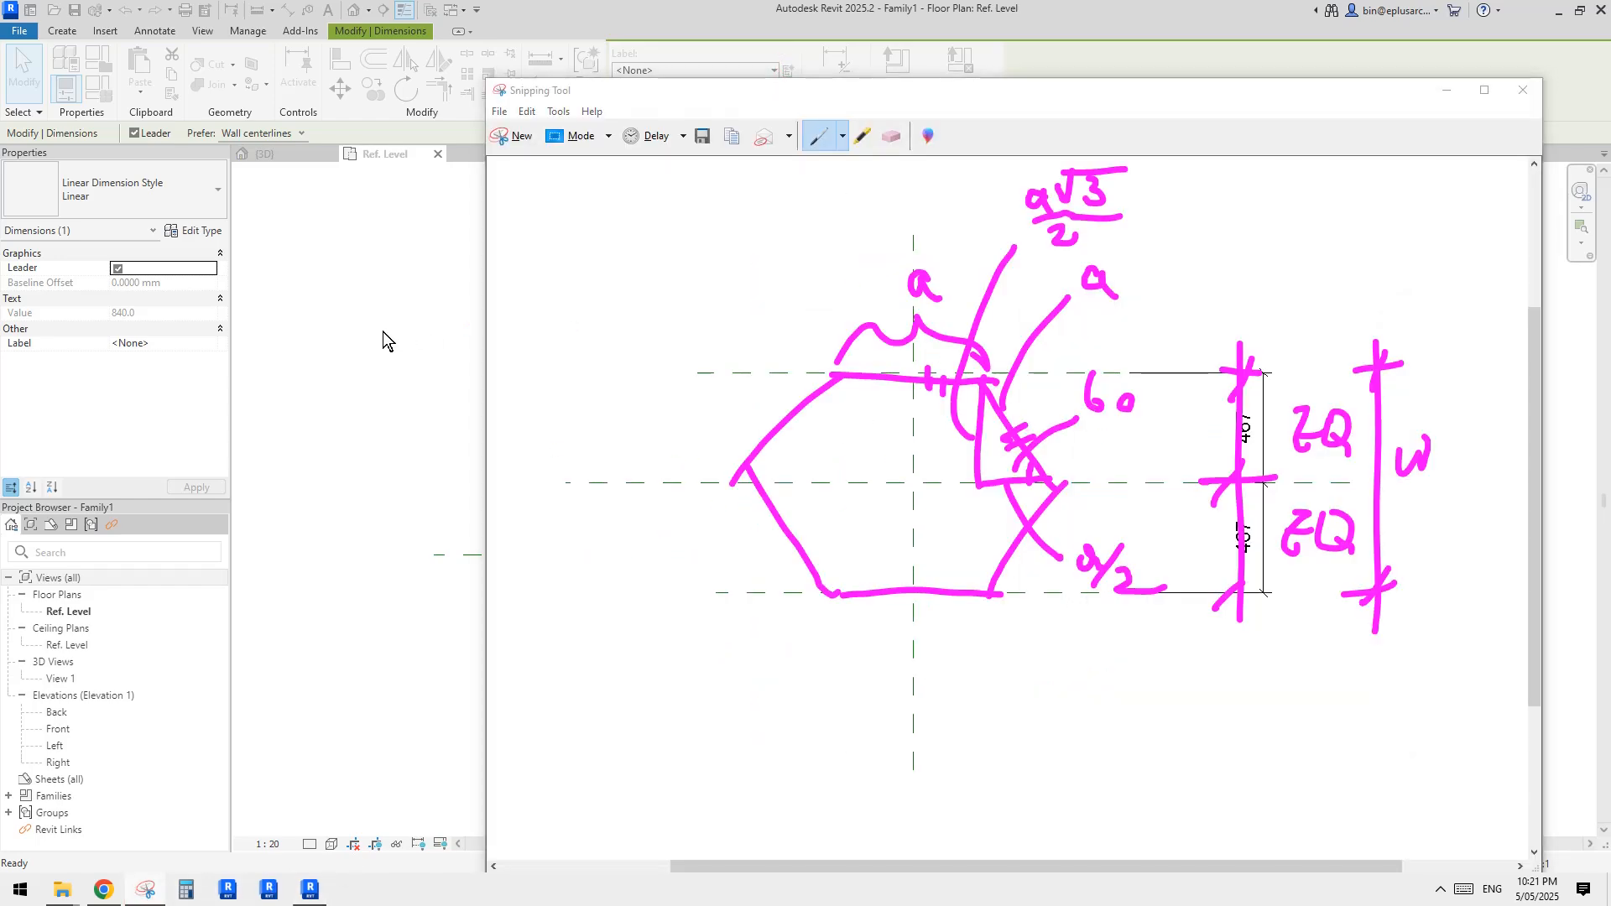
left_click(1446, 90)
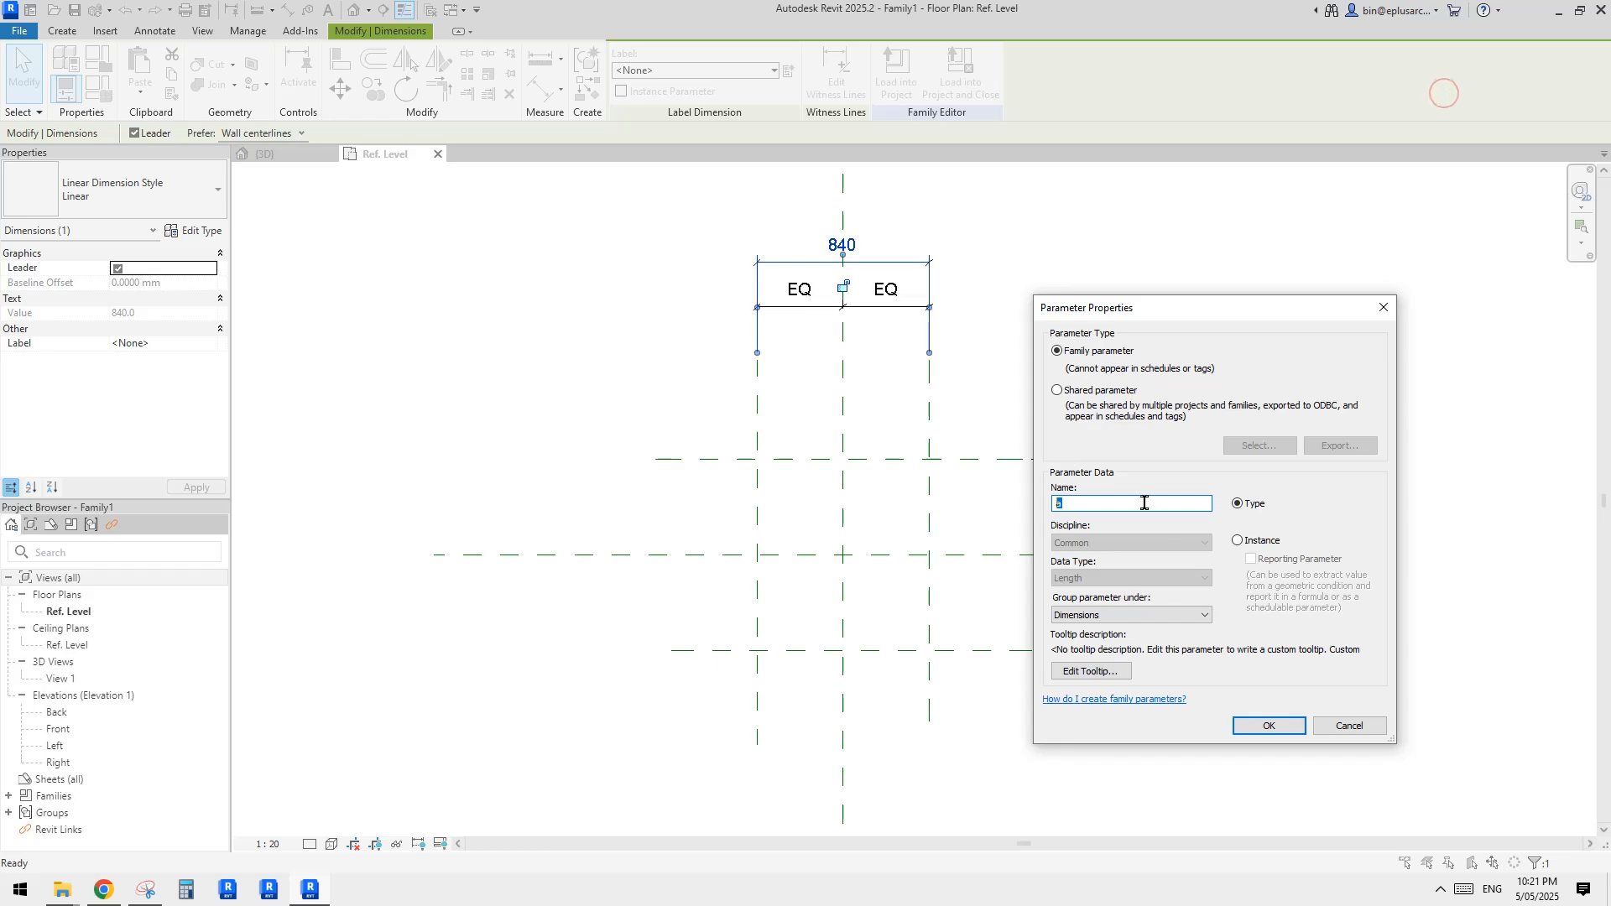
left_click(1239, 541)
left_click(1269, 725)
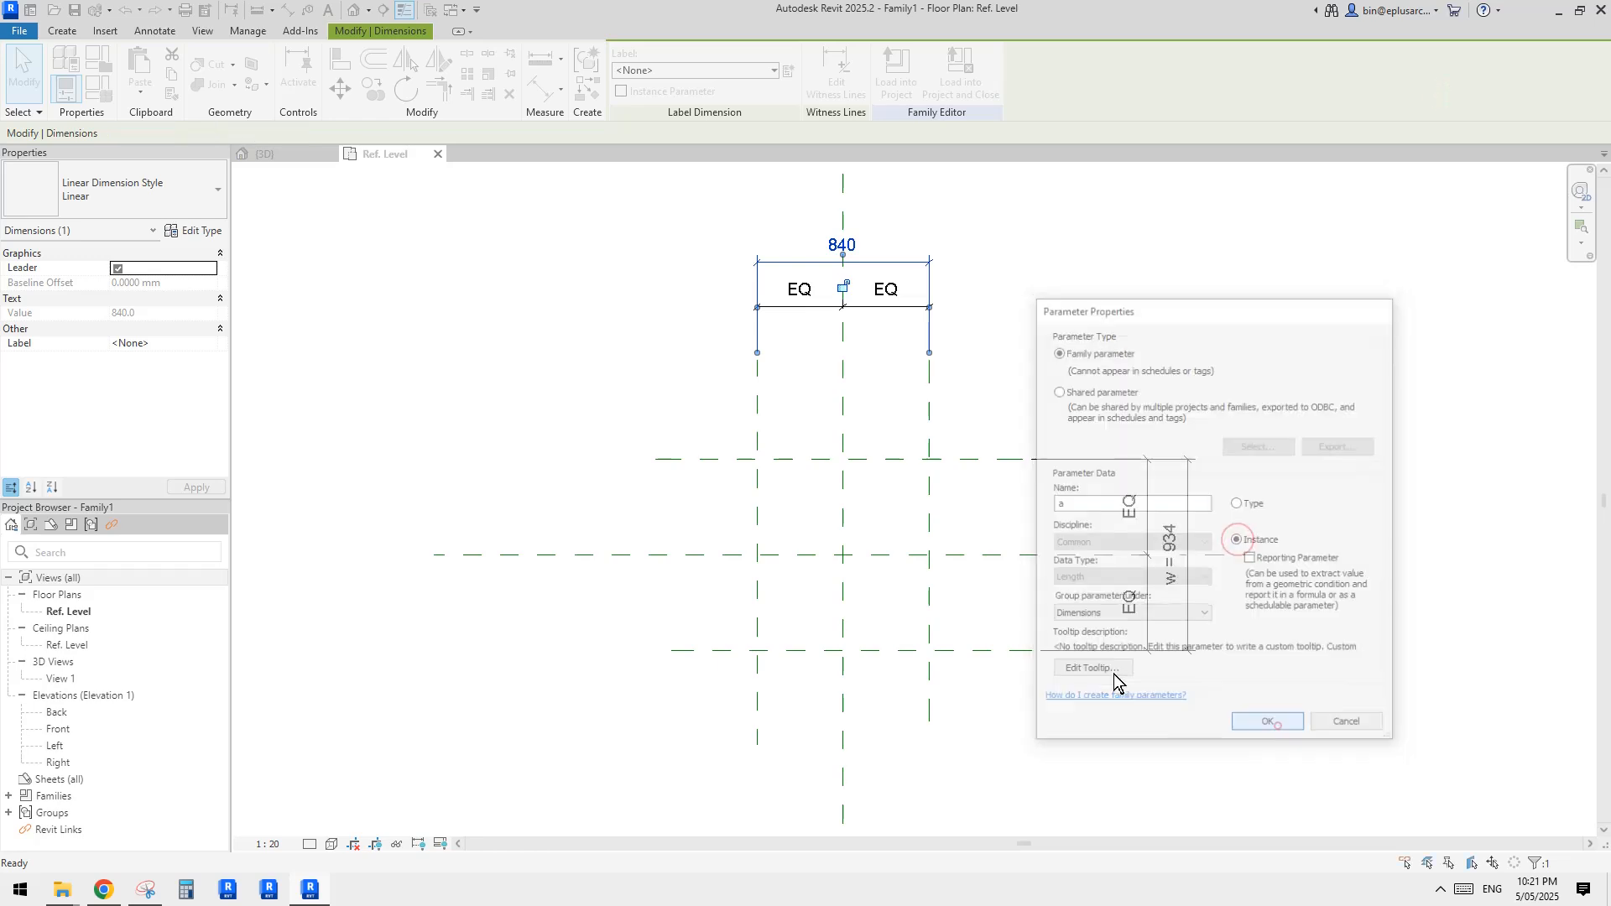
middle_click_drag(871, 607, 874, 501)
key("Escape")
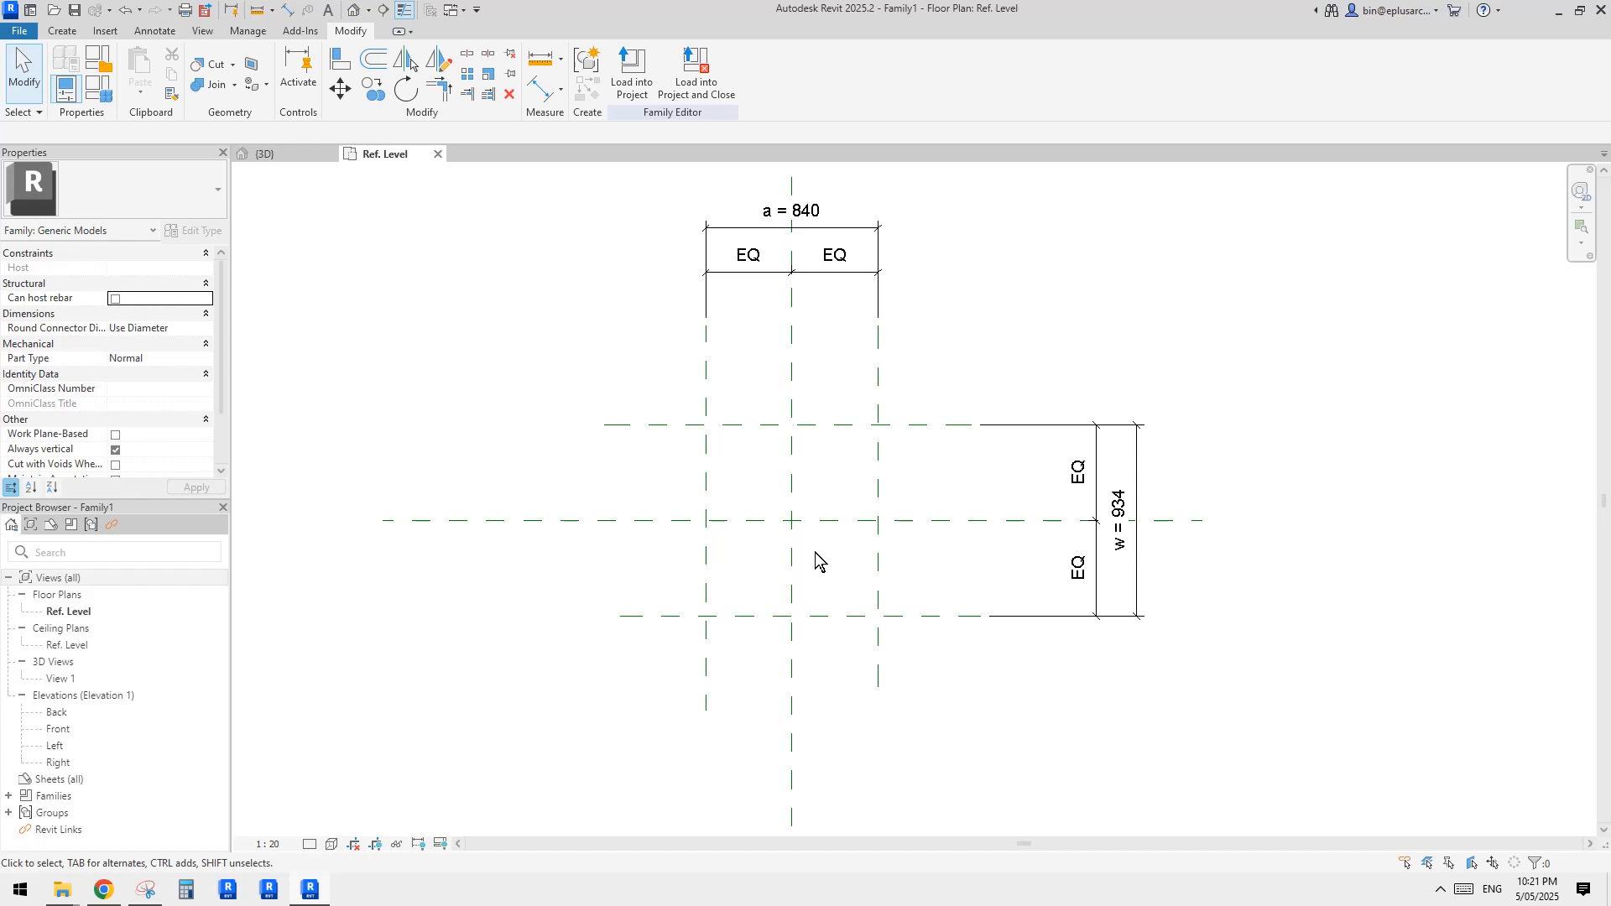
Switch to the Snipping Tool, add pen strokes at and beside the a√3/2 label on the hexagon sketch, and return to Revit.
left_click(148, 891)
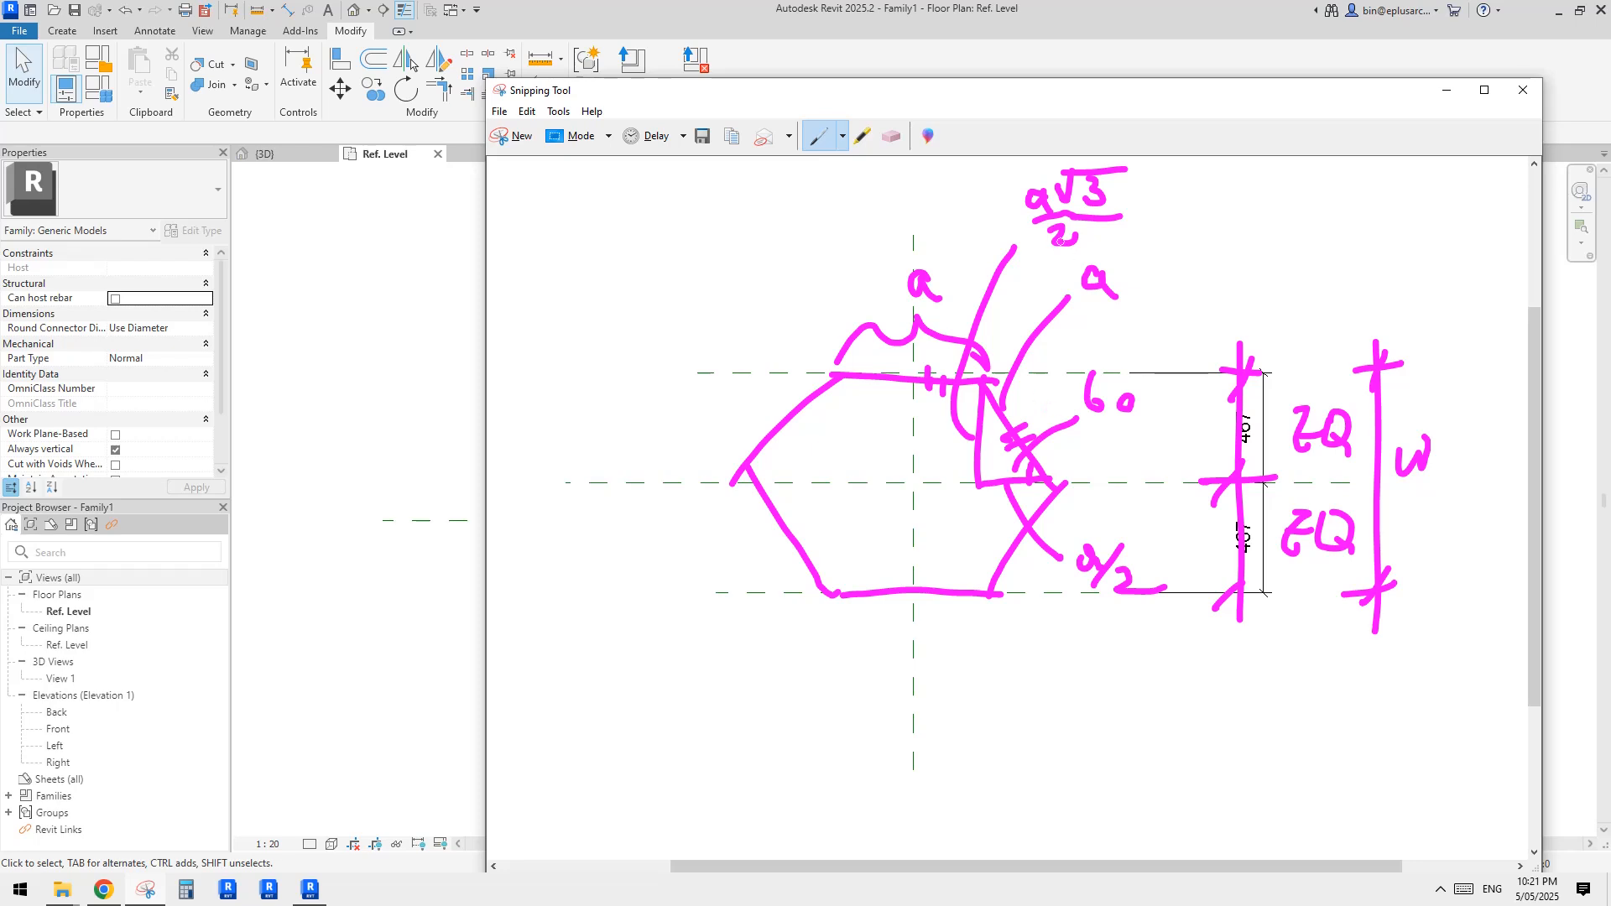
left_click_drag(1051, 226, 1079, 266)
left_click_drag(1177, 200, 1214, 199)
mouse_move(1176, 203)
left_mouse_down()
mouse_move(1152, 235)
mouse_move(1195, 229)
left_mouse_up()
mouse_move(1251, 216)
left_mouse_down()
mouse_move(1240, 244)
mouse_move(1265, 247)
left_mouse_up()
left_click(465, 420)
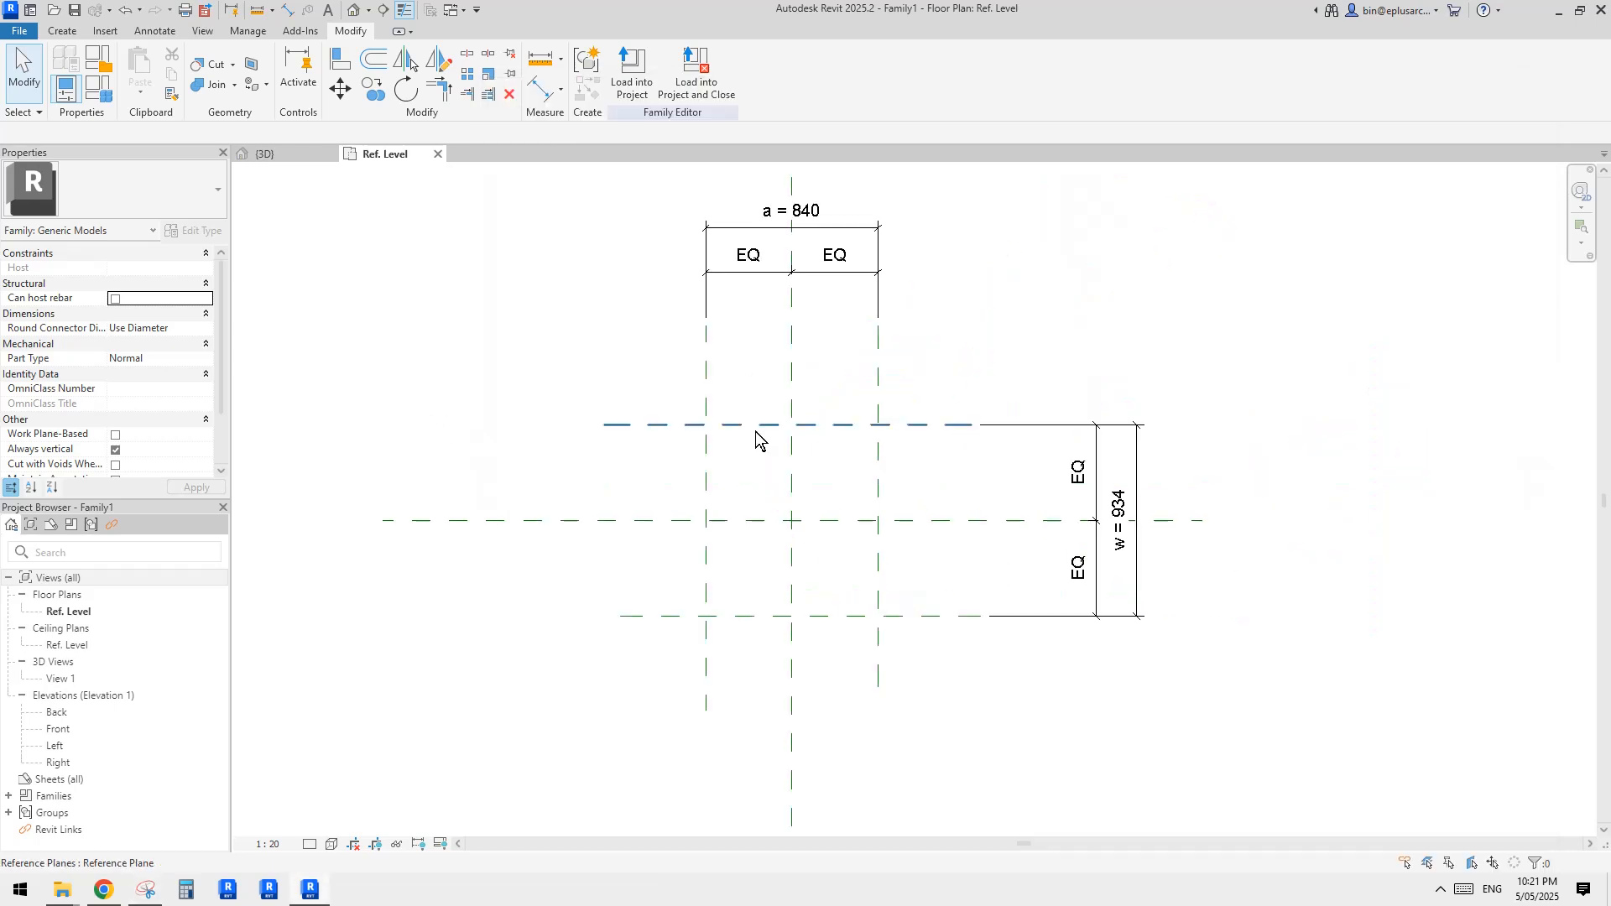
Open the family types and try the formula sqrt3*a for parameter w.
left_click(106, 90)
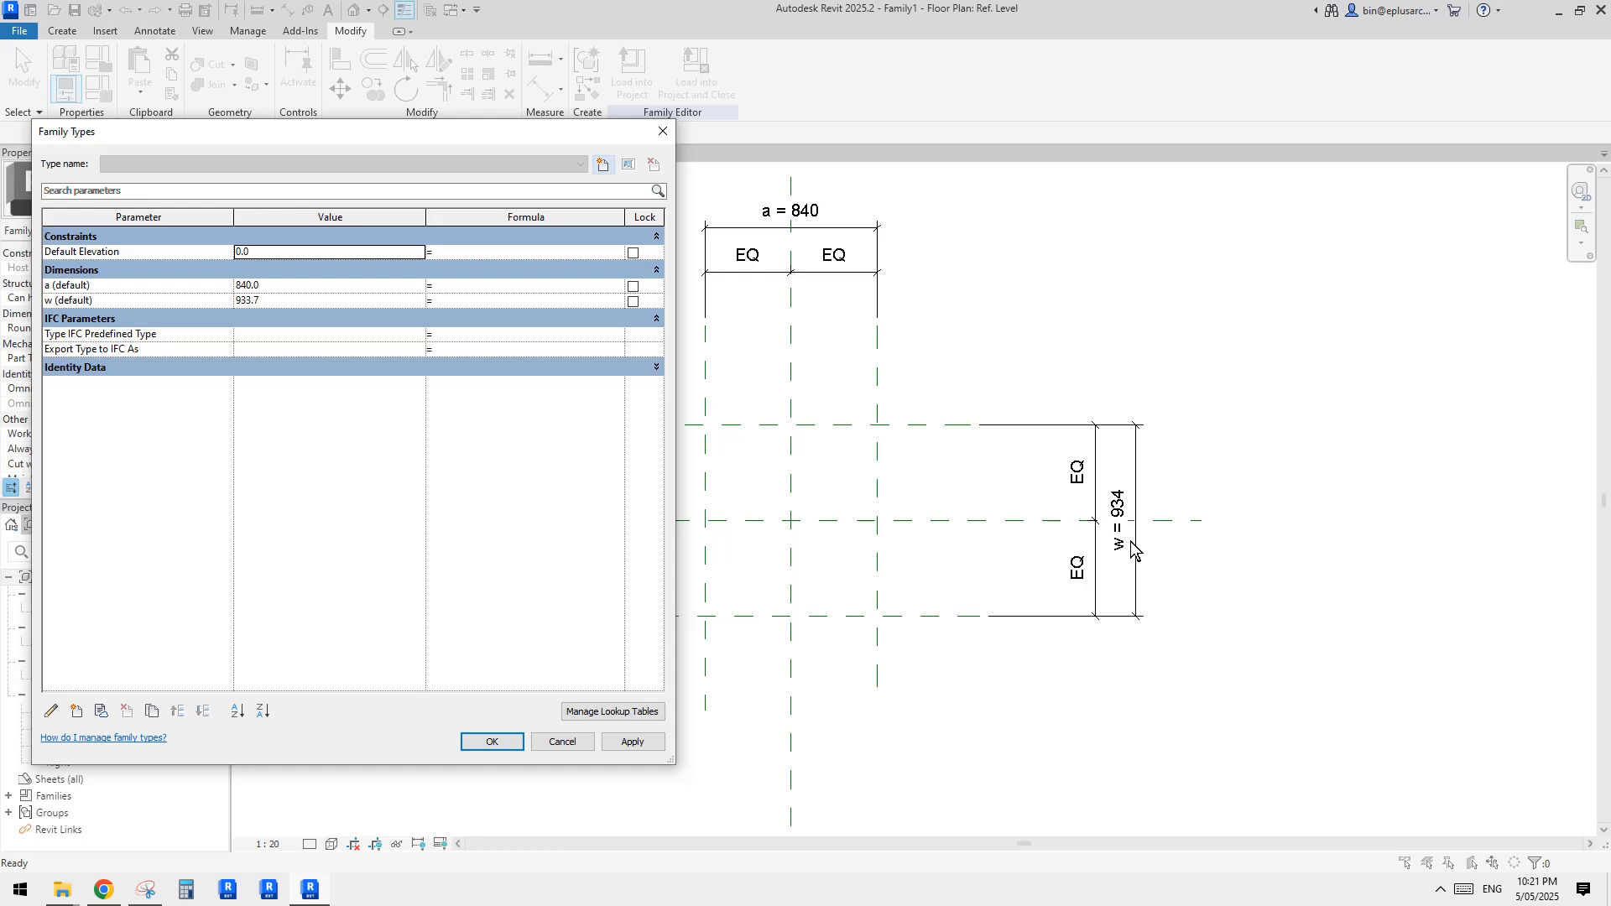
left_click(102, 289)
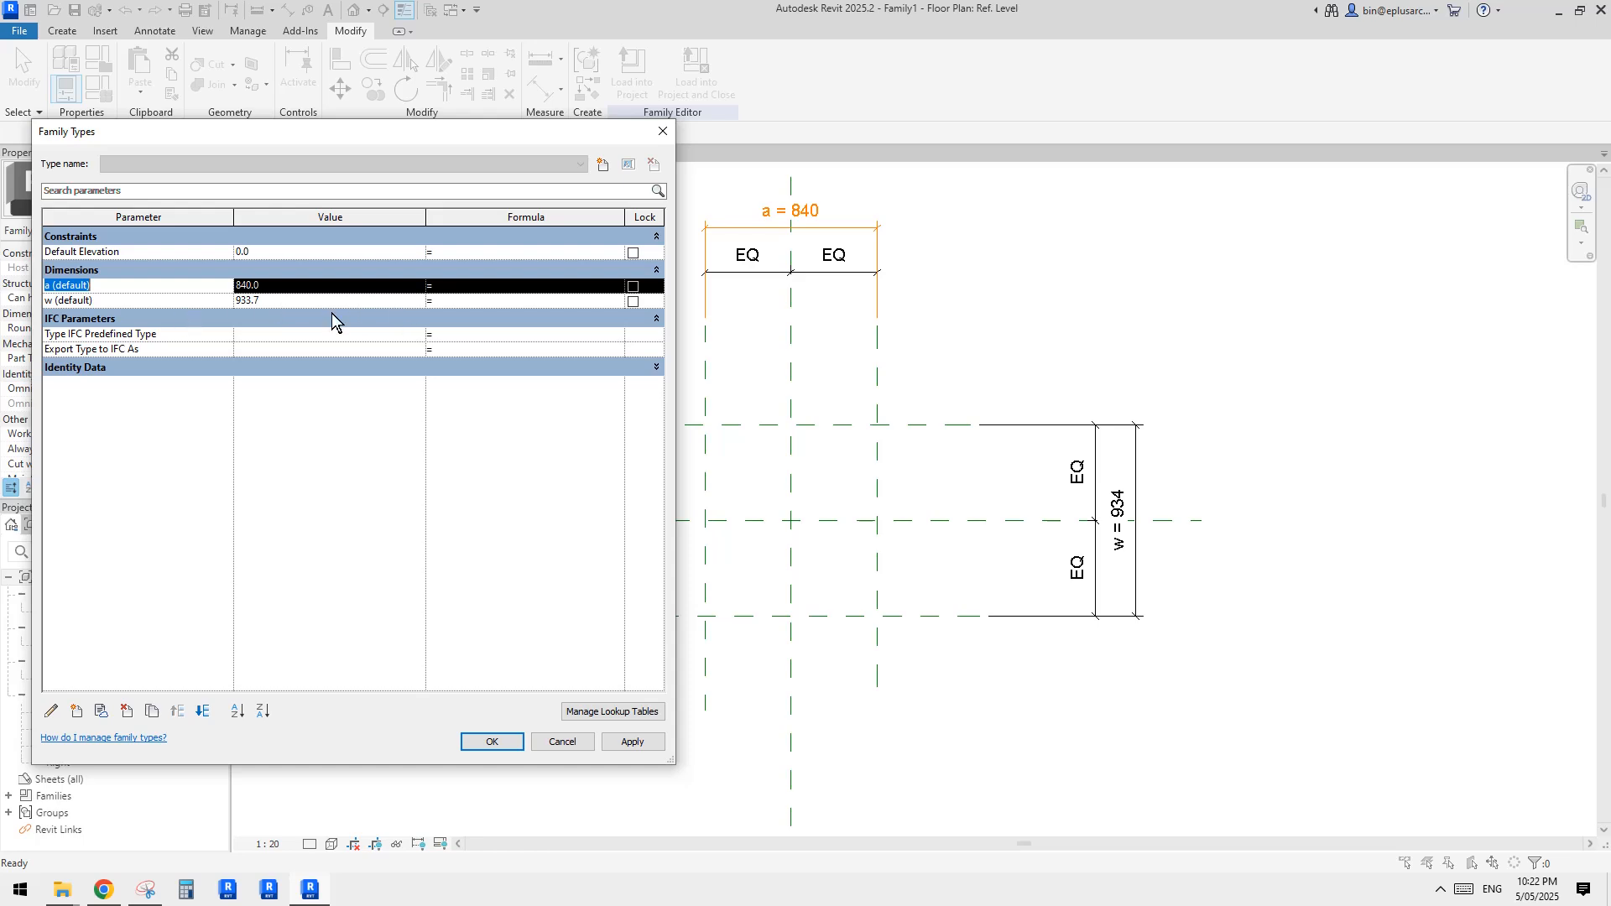
left_click(174, 299)
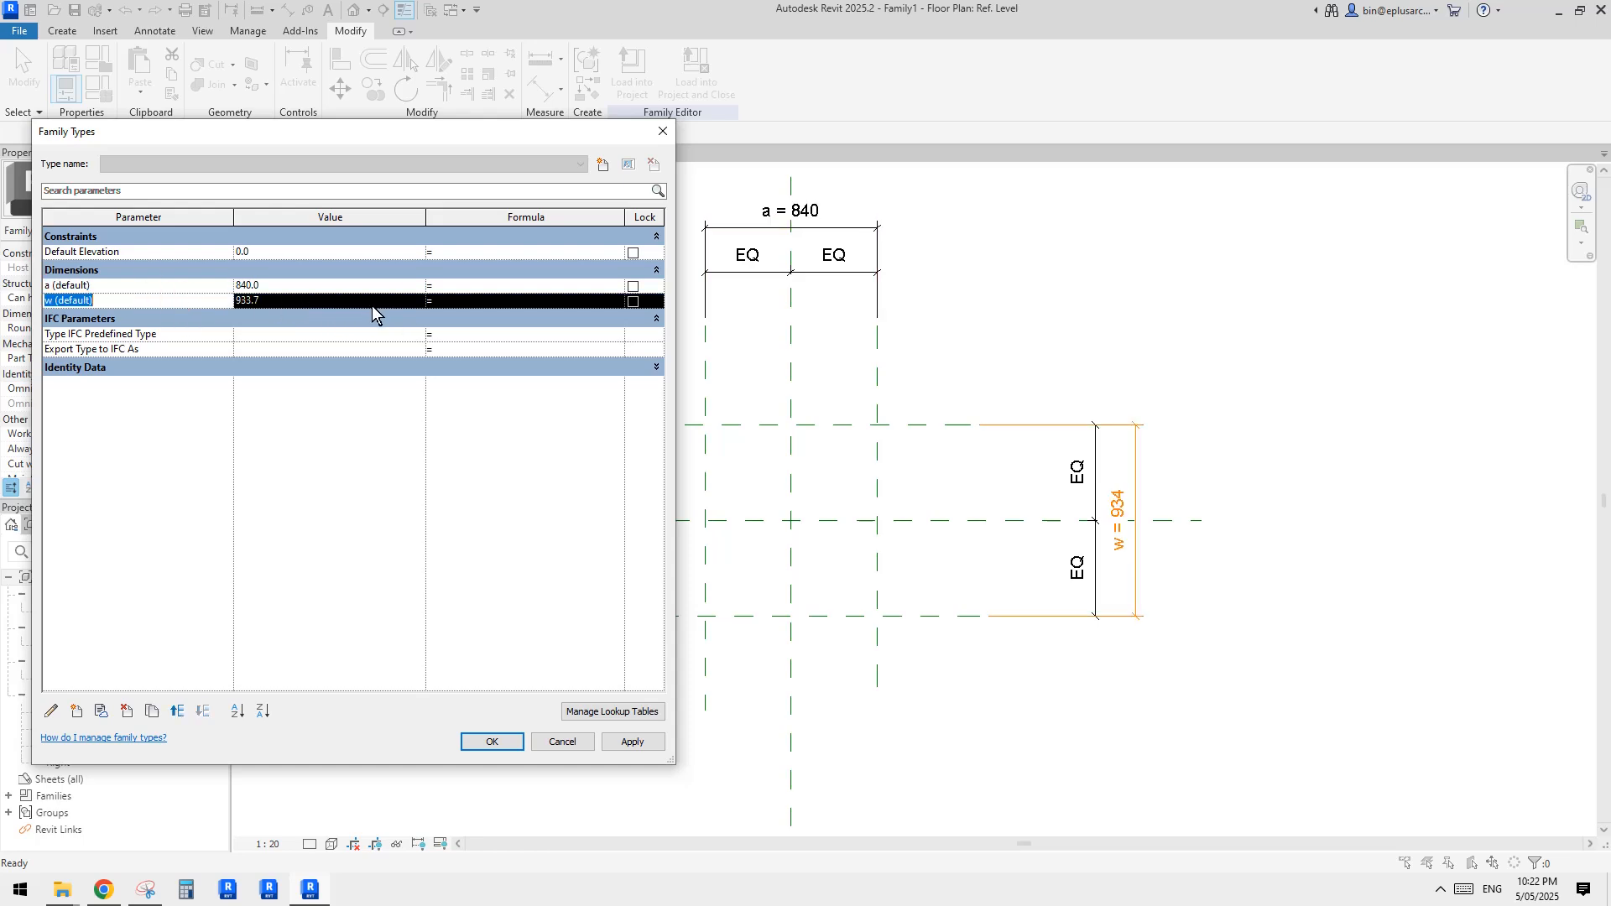
left_click(496, 299)
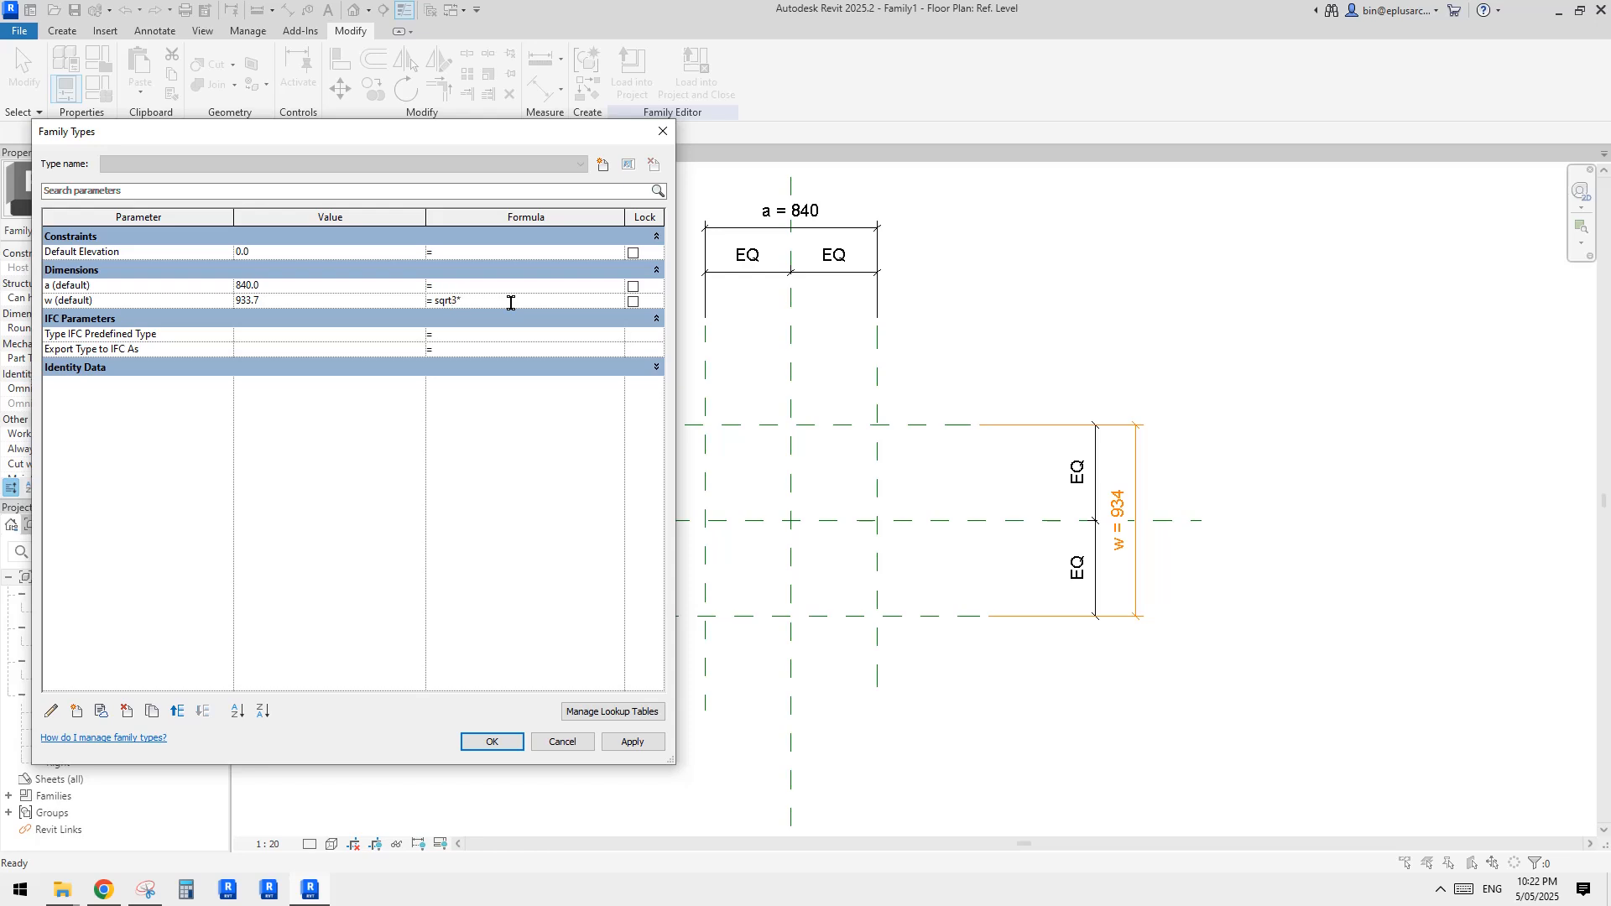
left_click(340, 287)
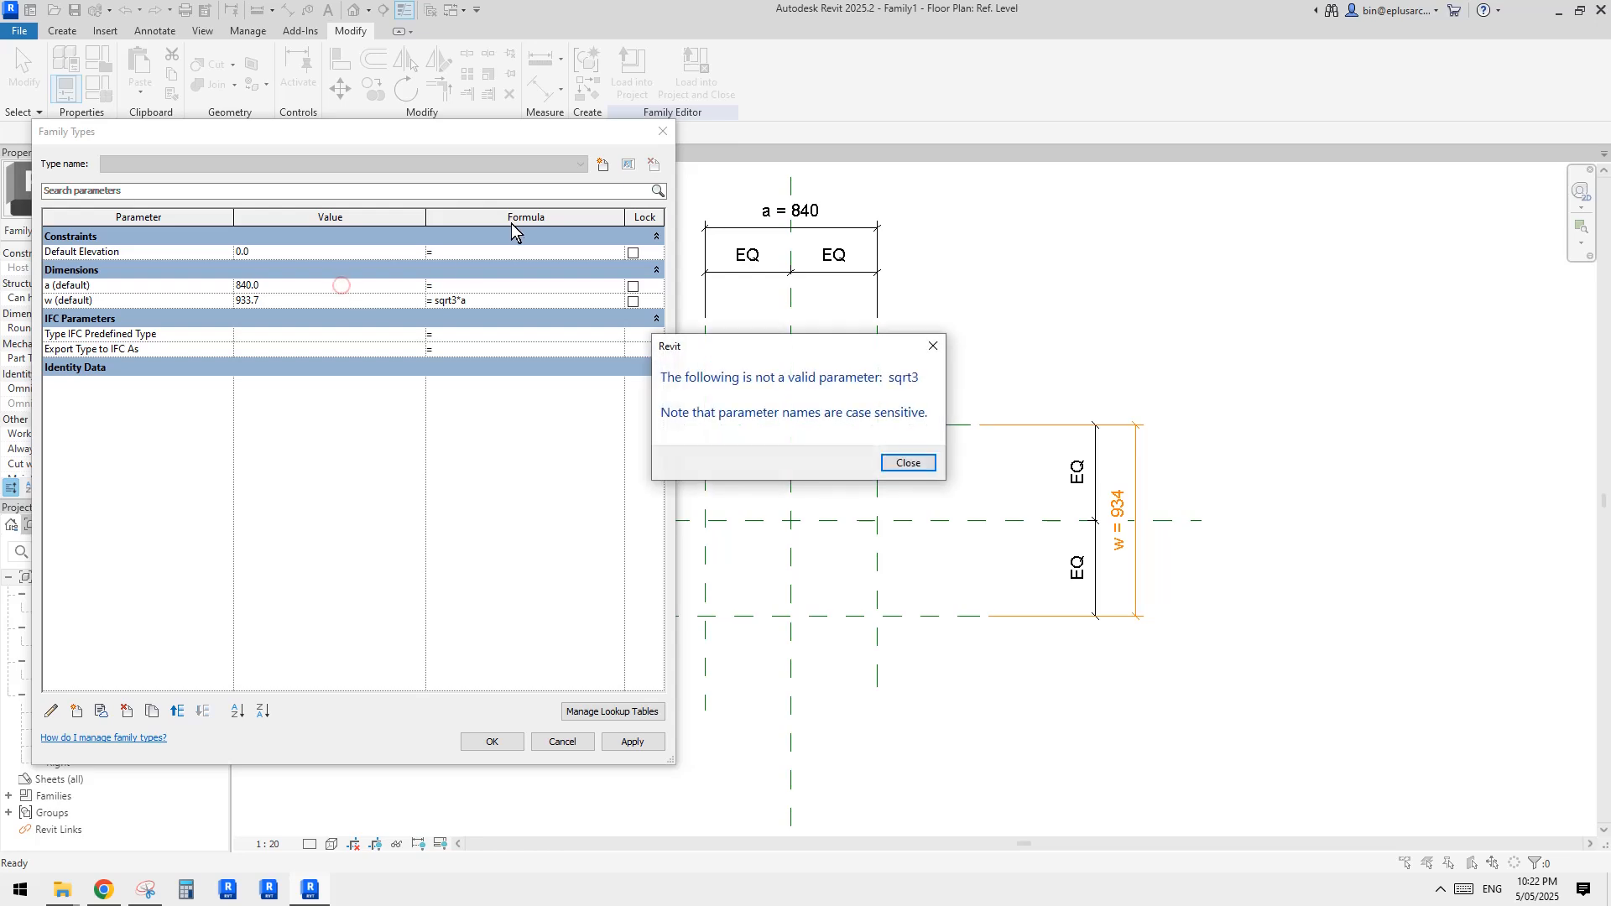
left_click(909, 462)
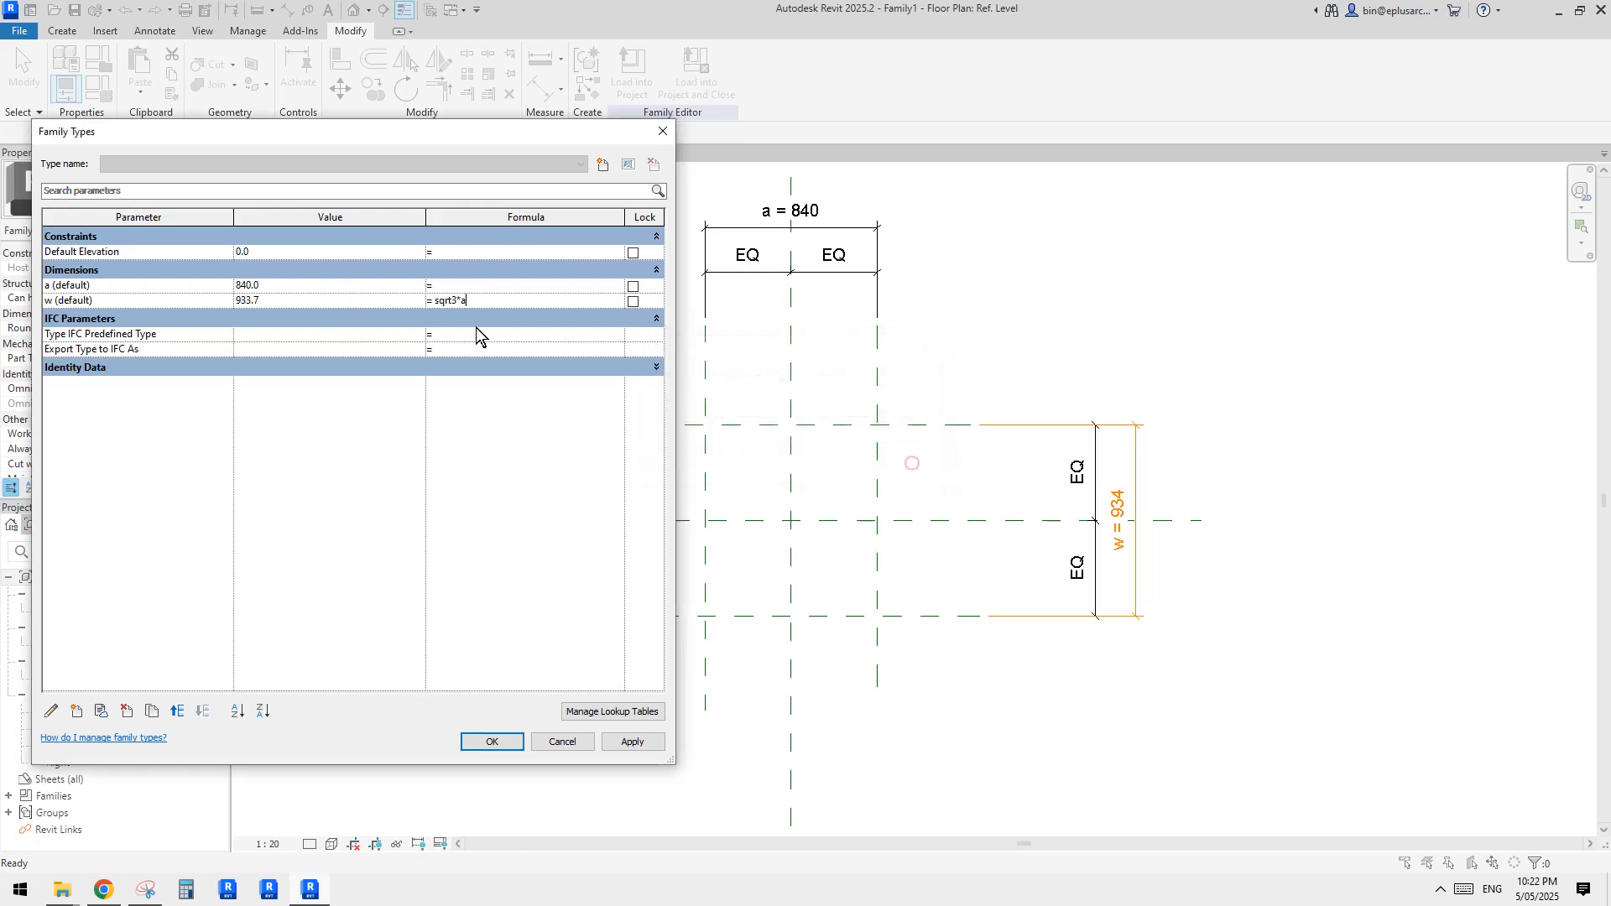
Correct the formula of parameter w to sqrt(3)*a.
left_click(450, 301)
type("(3")
left_click(485, 288)
Regroup parameter w under Other and collapse that group in the family types.
left_click(176, 300)
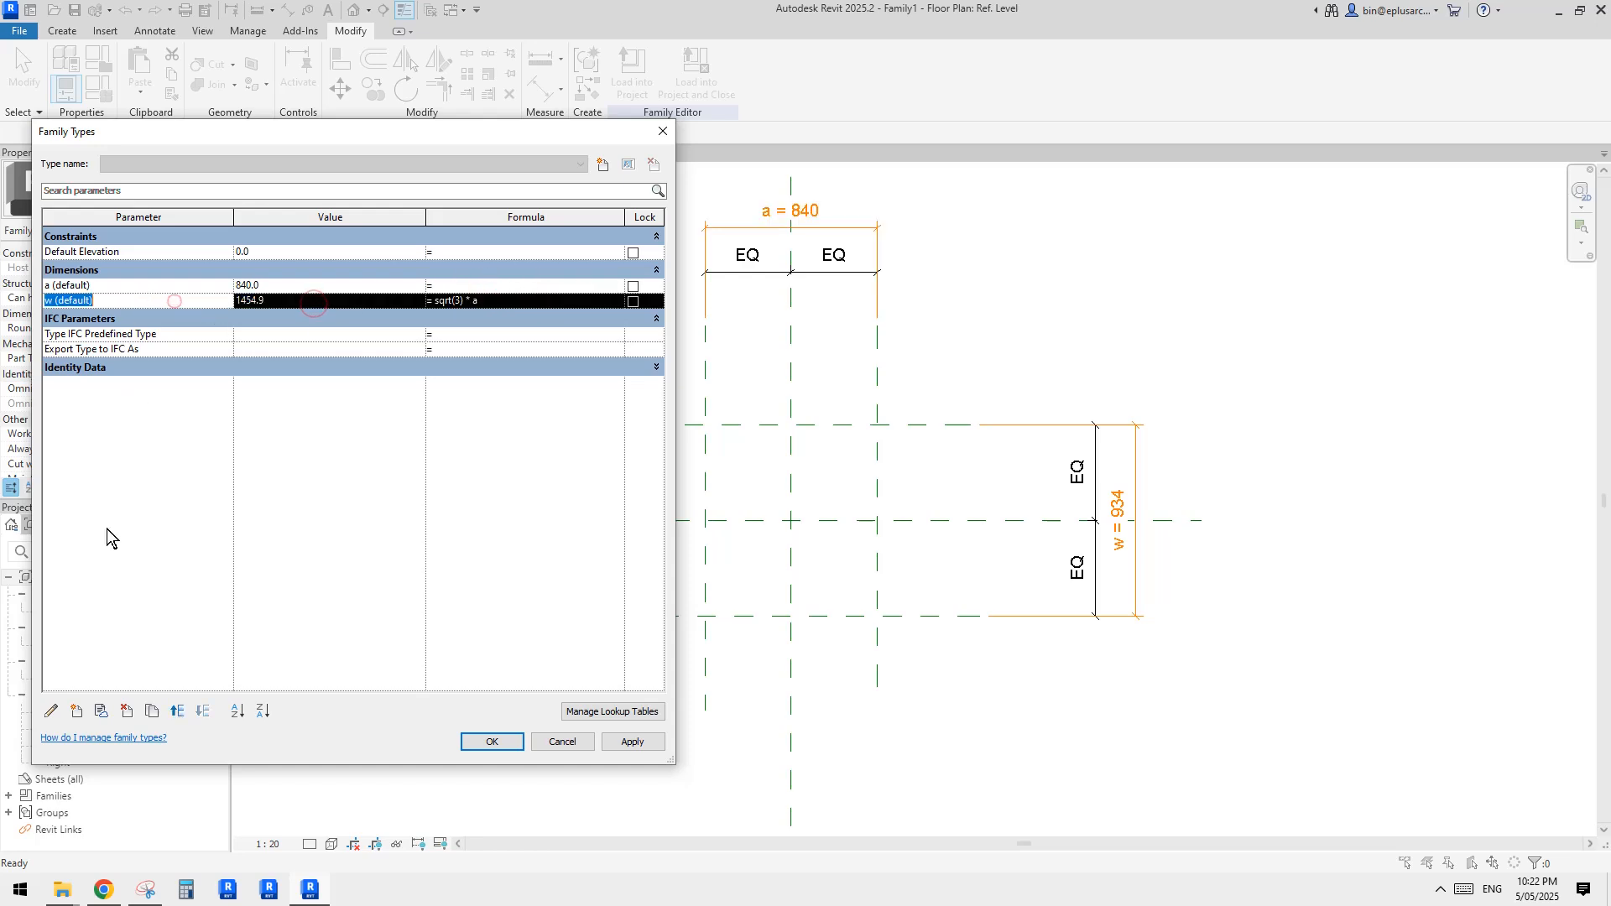
left_click(51, 711)
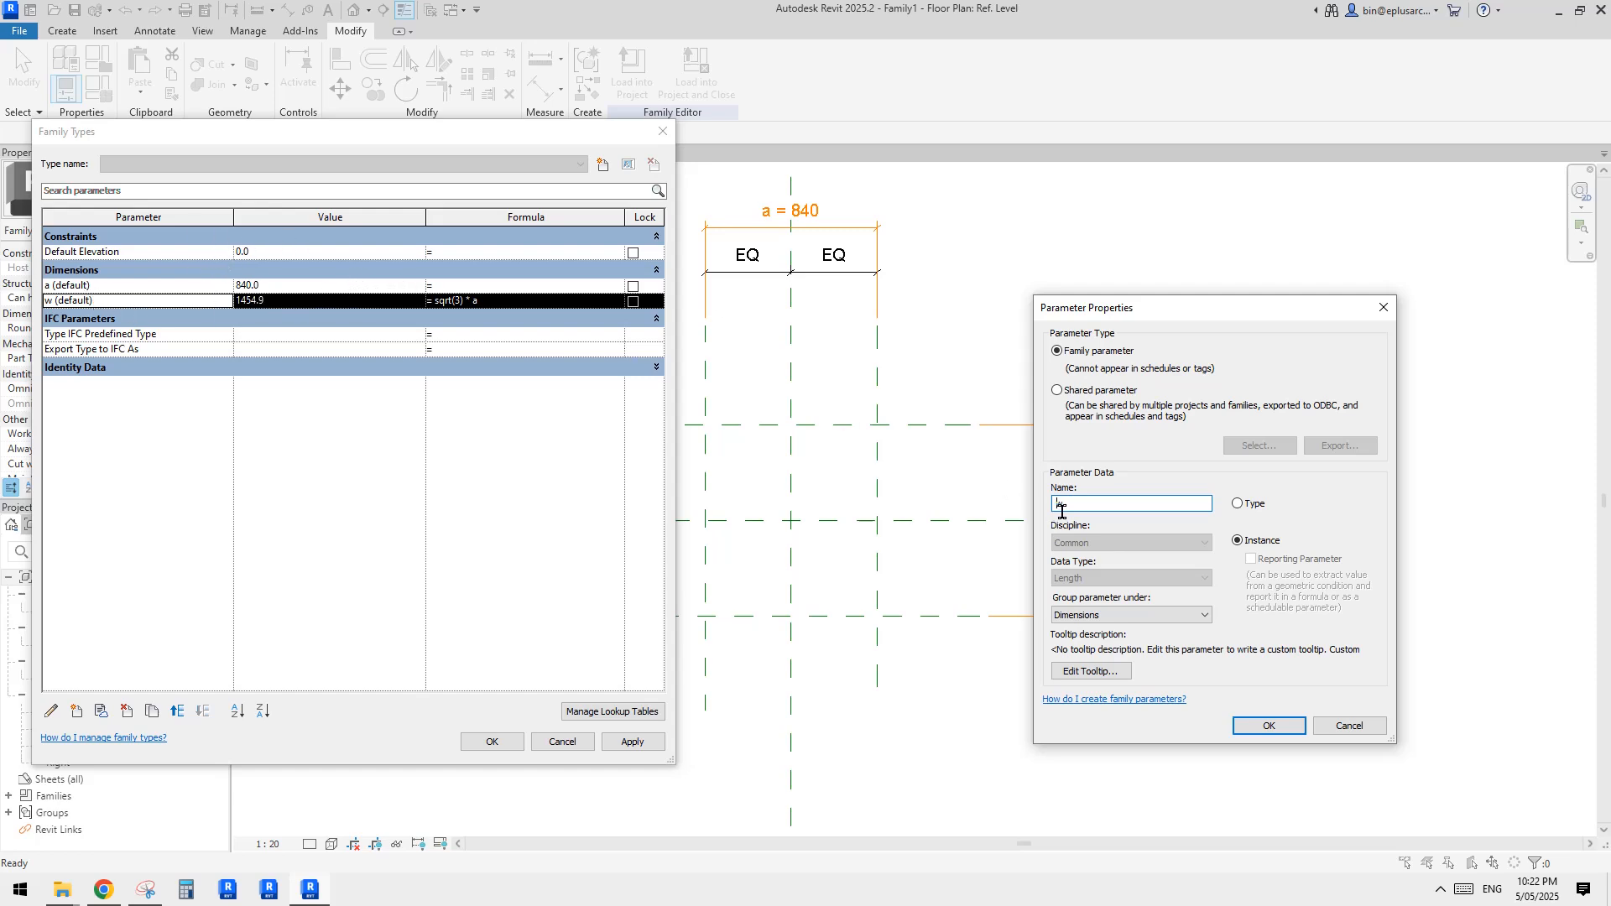
left_click(1130, 611)
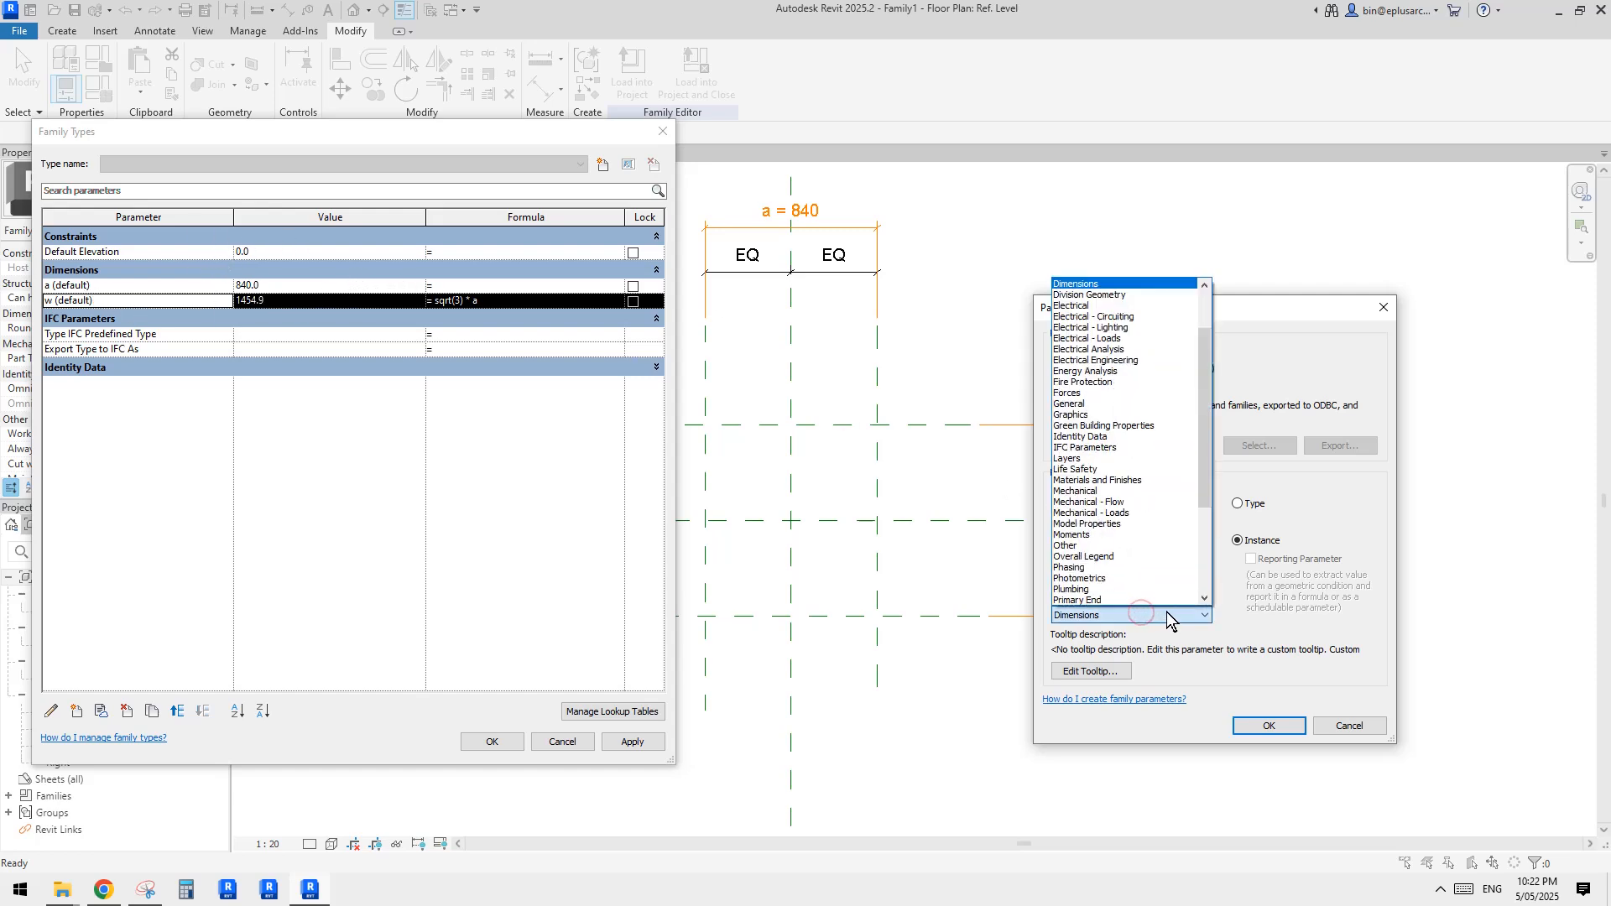
left_click(1166, 597)
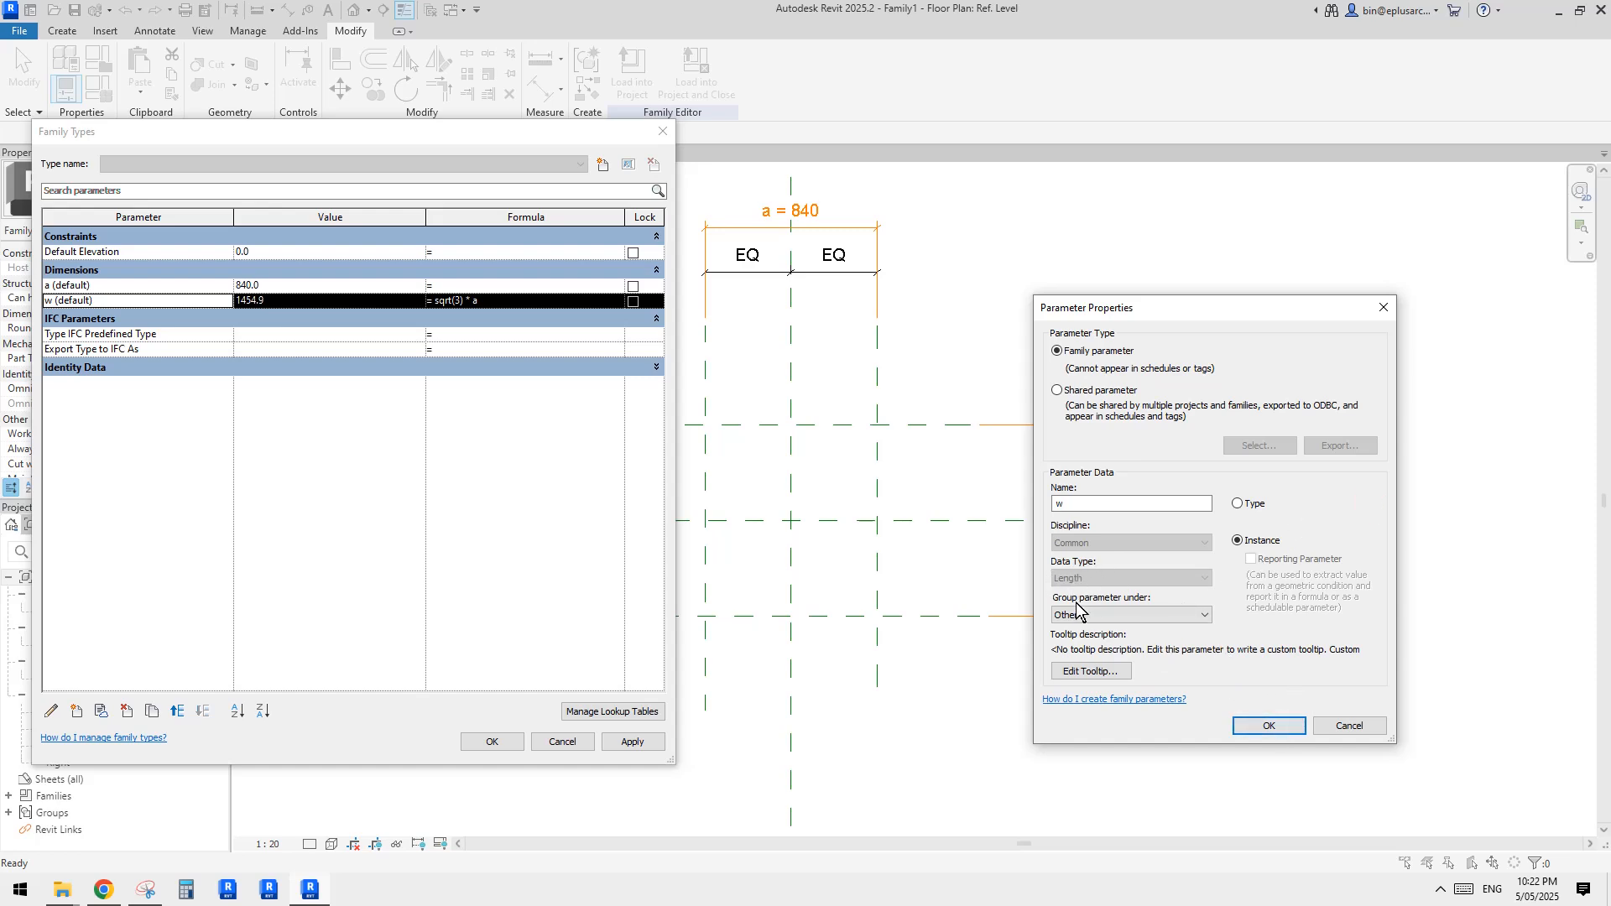
left_click(1267, 725)
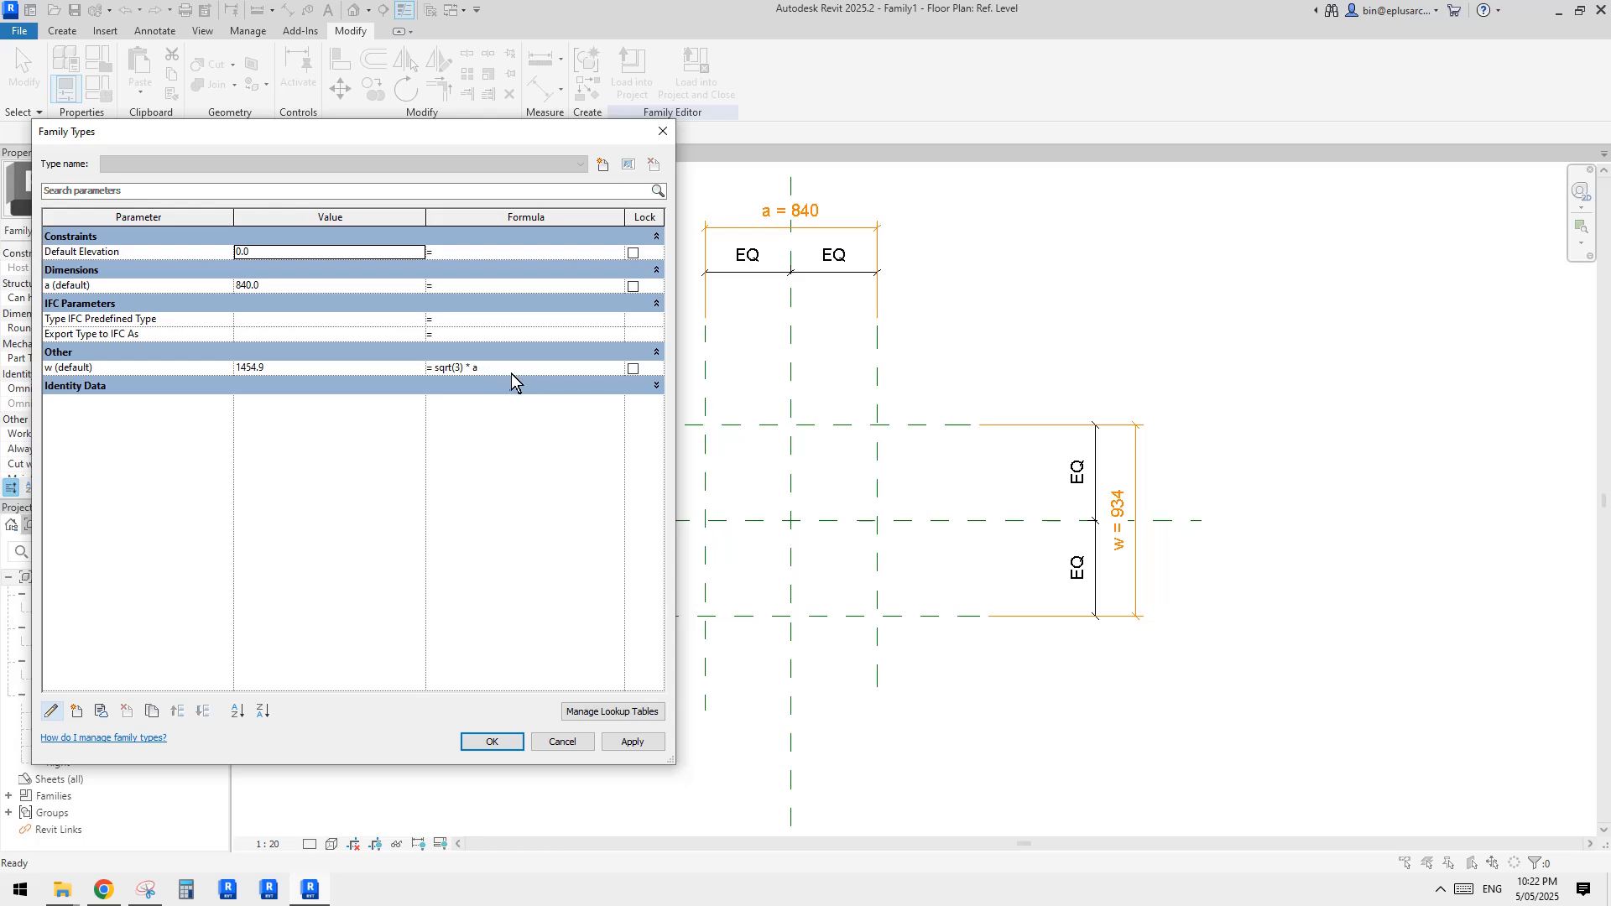
left_click(190, 353)
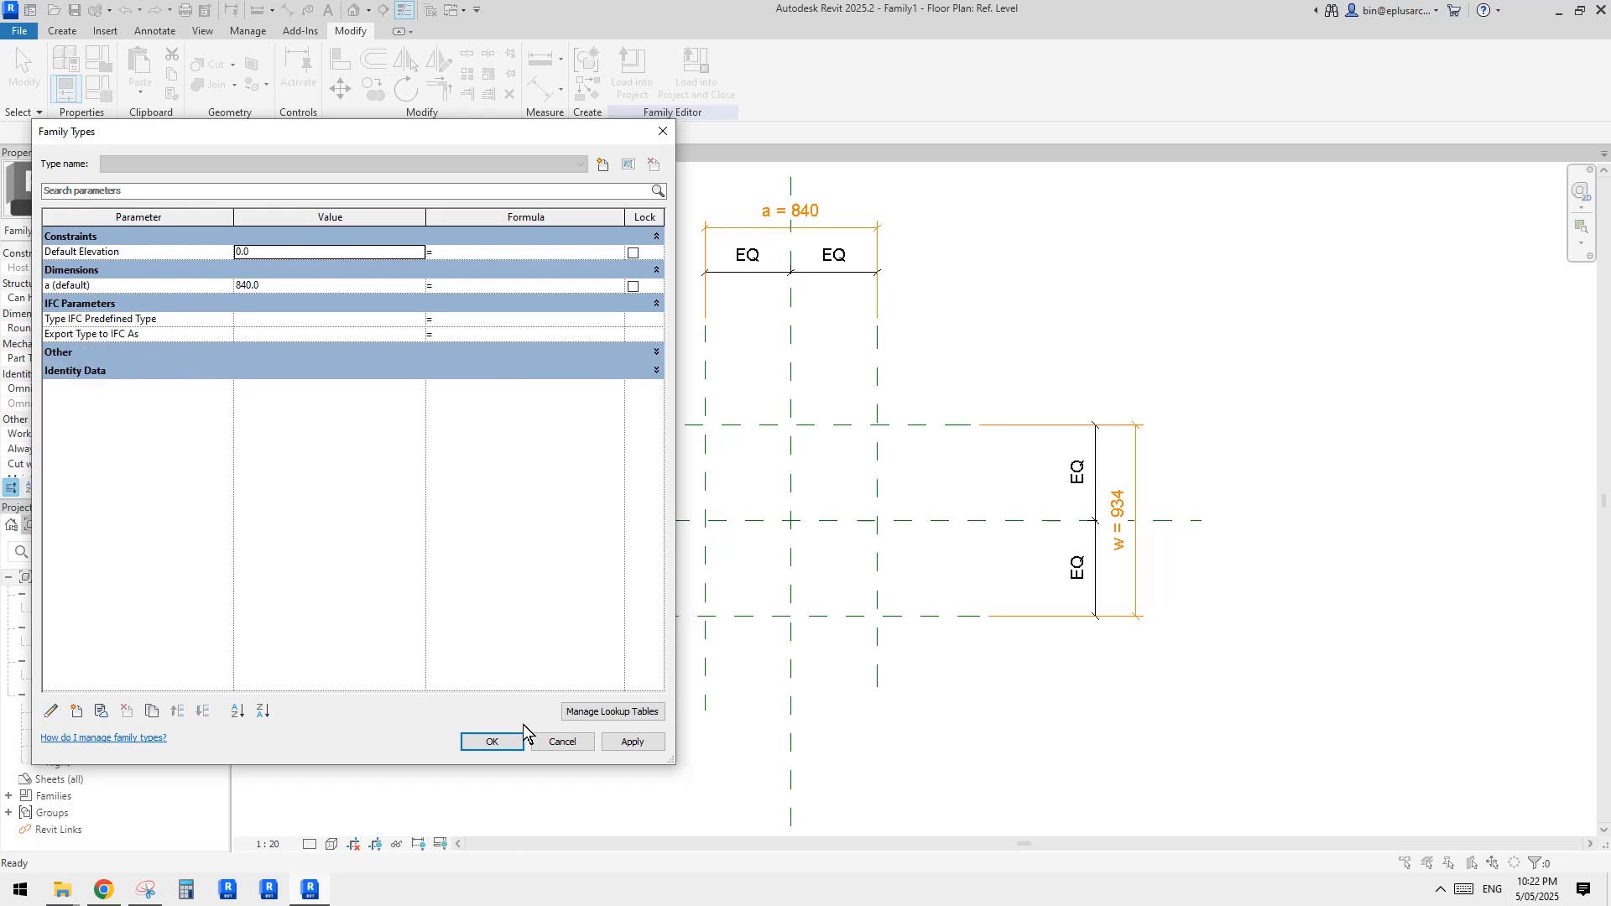
Set parameter a to 900 in the family types, apply it and close the dialog.
left_click(309, 286)
type("900")
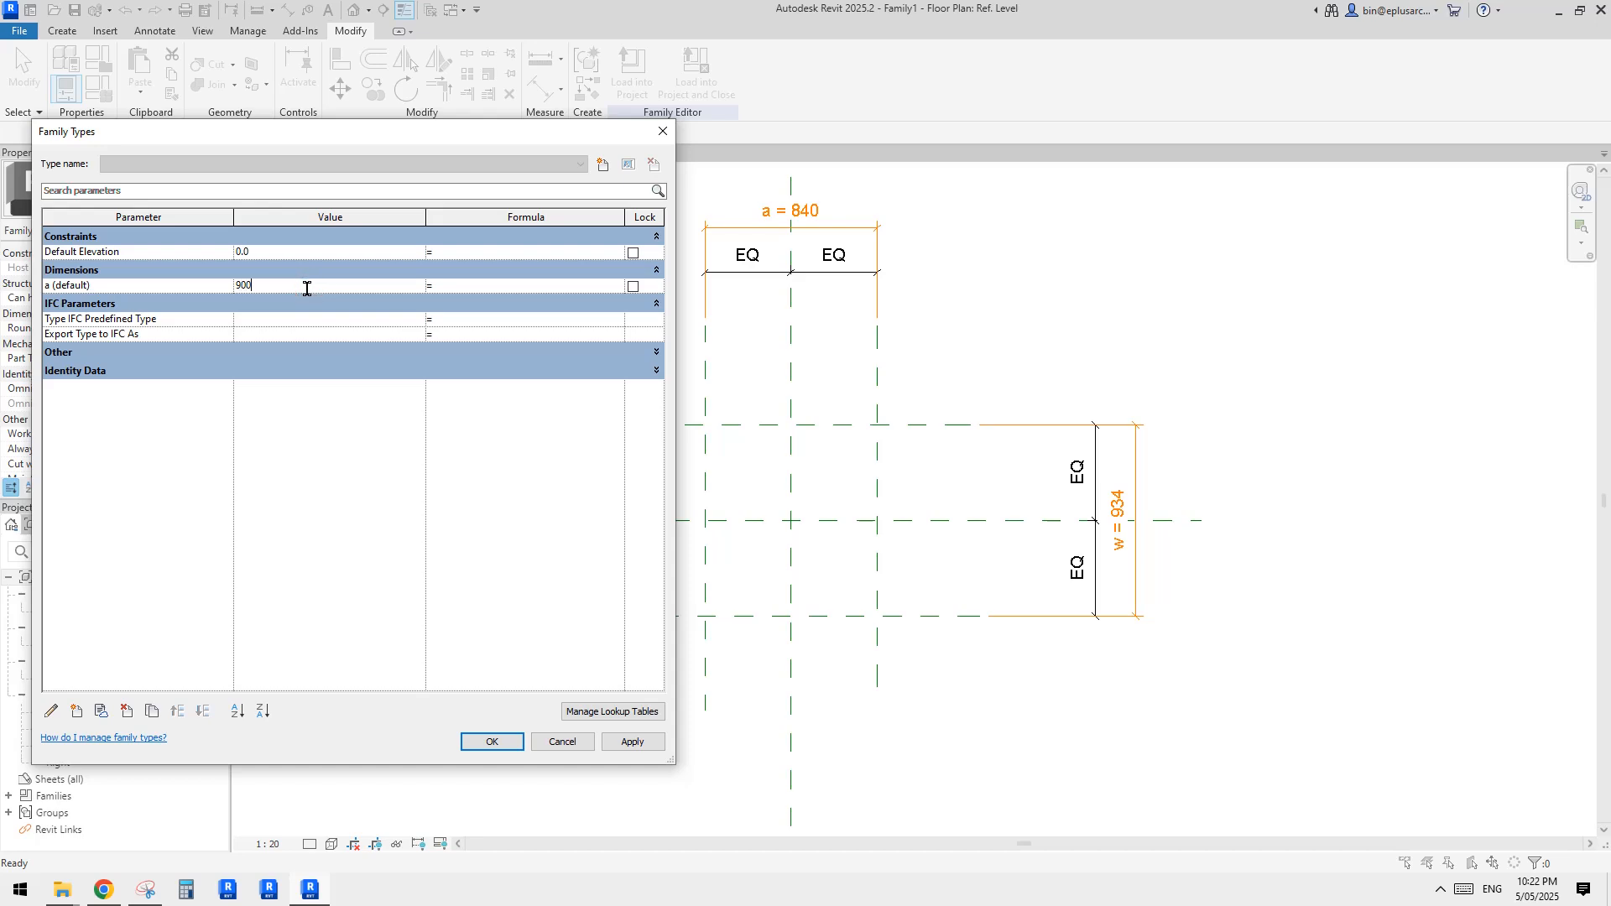
left_click(622, 741)
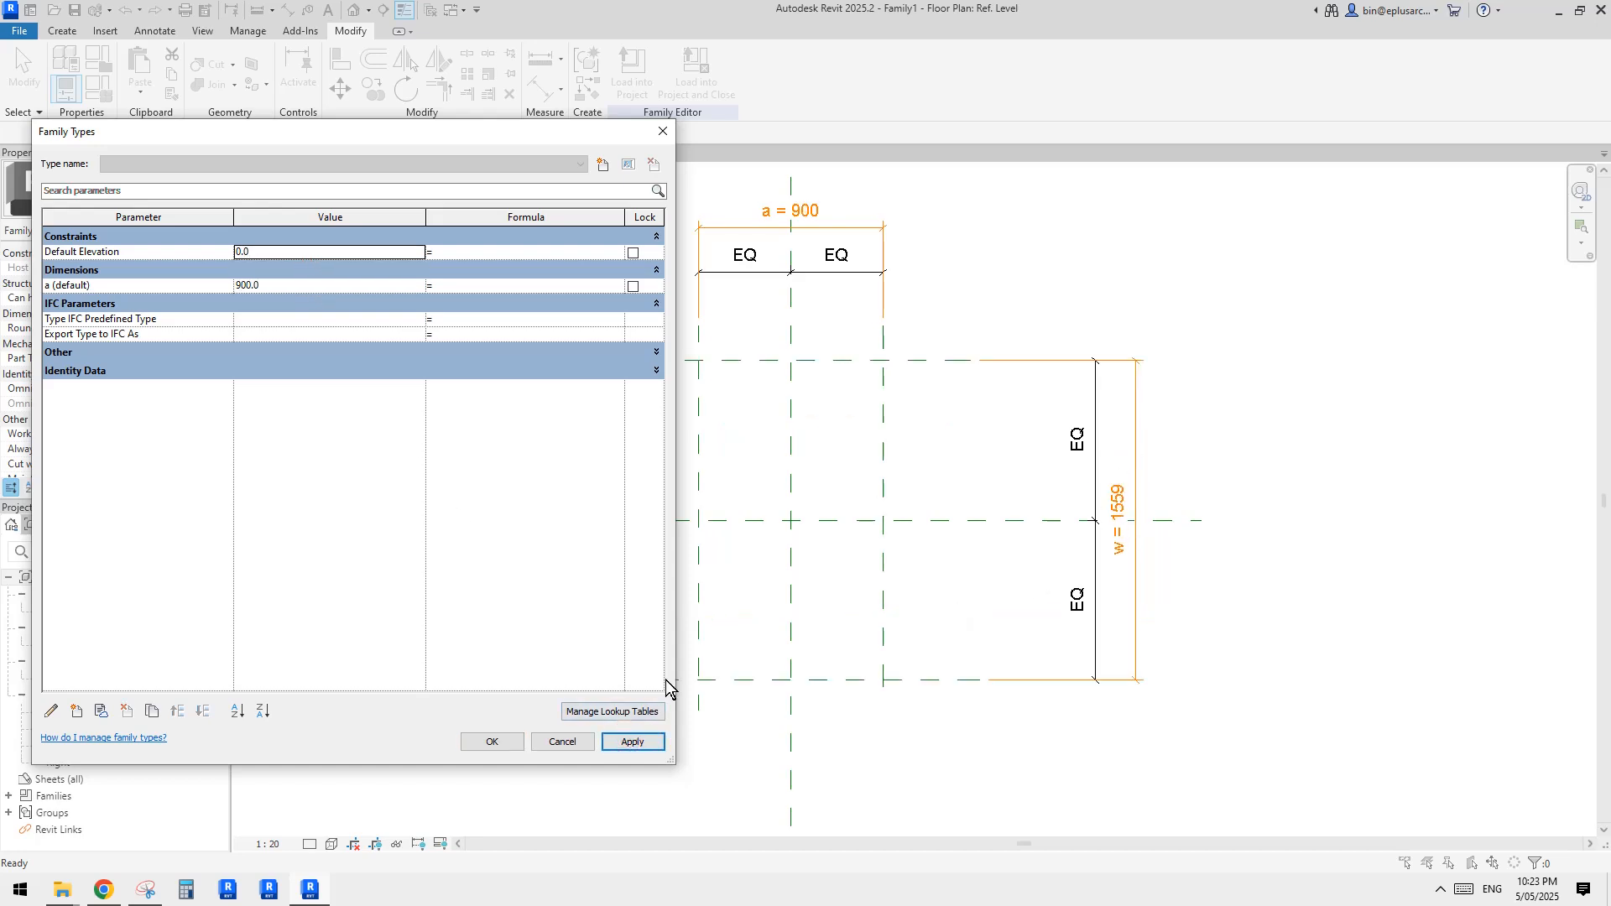
left_click(493, 742)
scroll(955, 446, "up", 2)
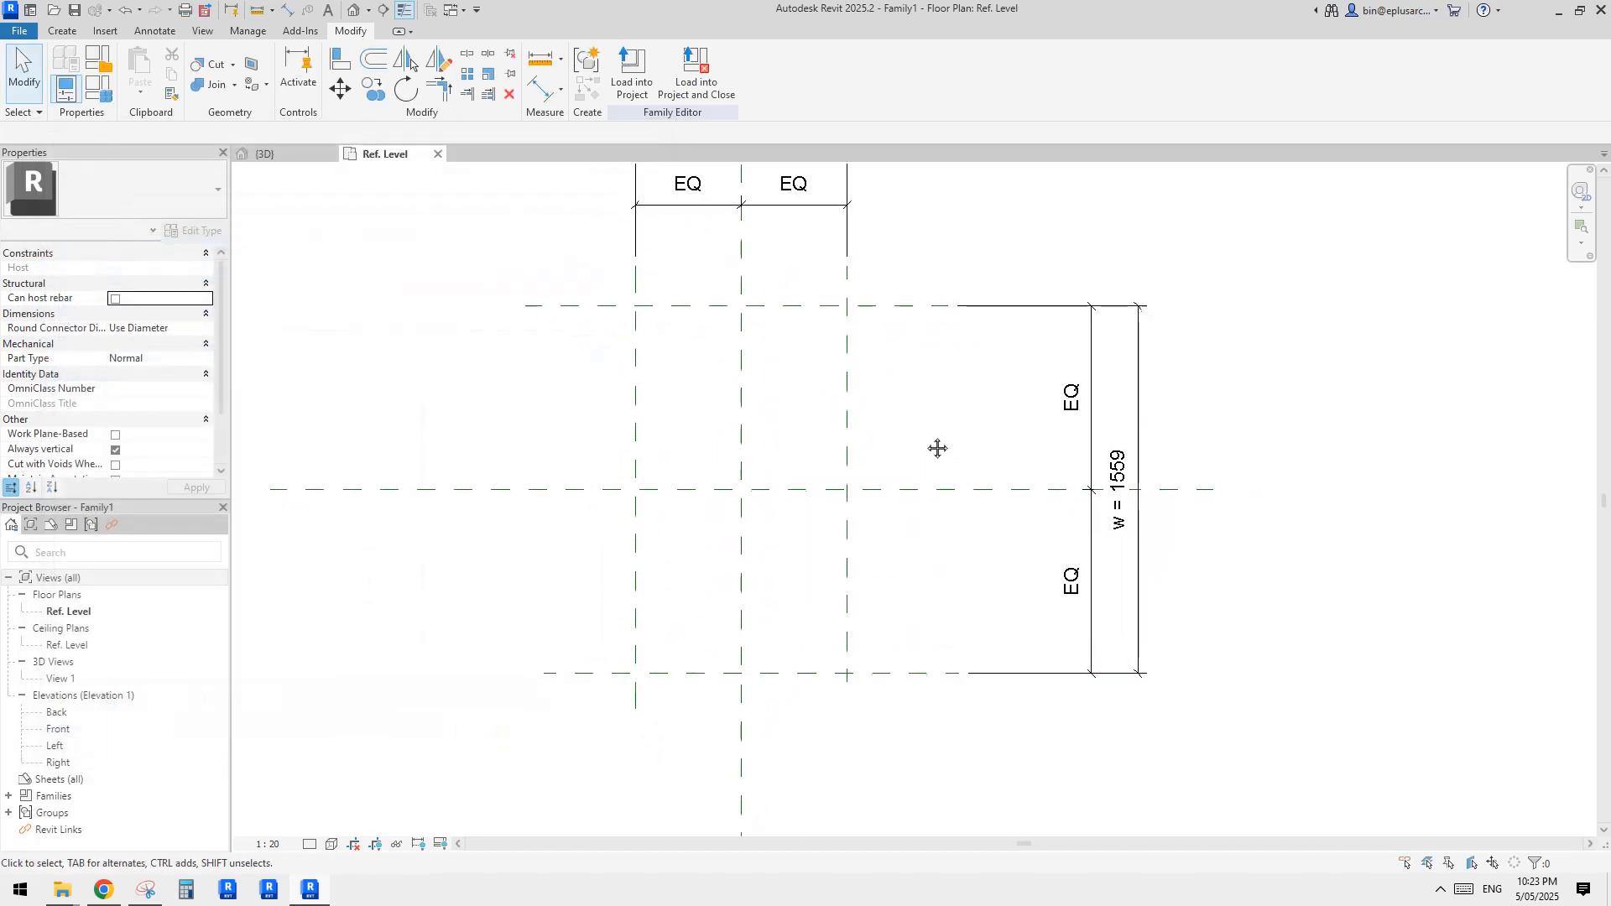
scroll(923, 426, "down", 2)
Check the hexagon sketch in the Snipping Tool, return to Revit, and draw vertical reference planes about 840 mm left and 875 mm right of centre.
left_click(147, 889)
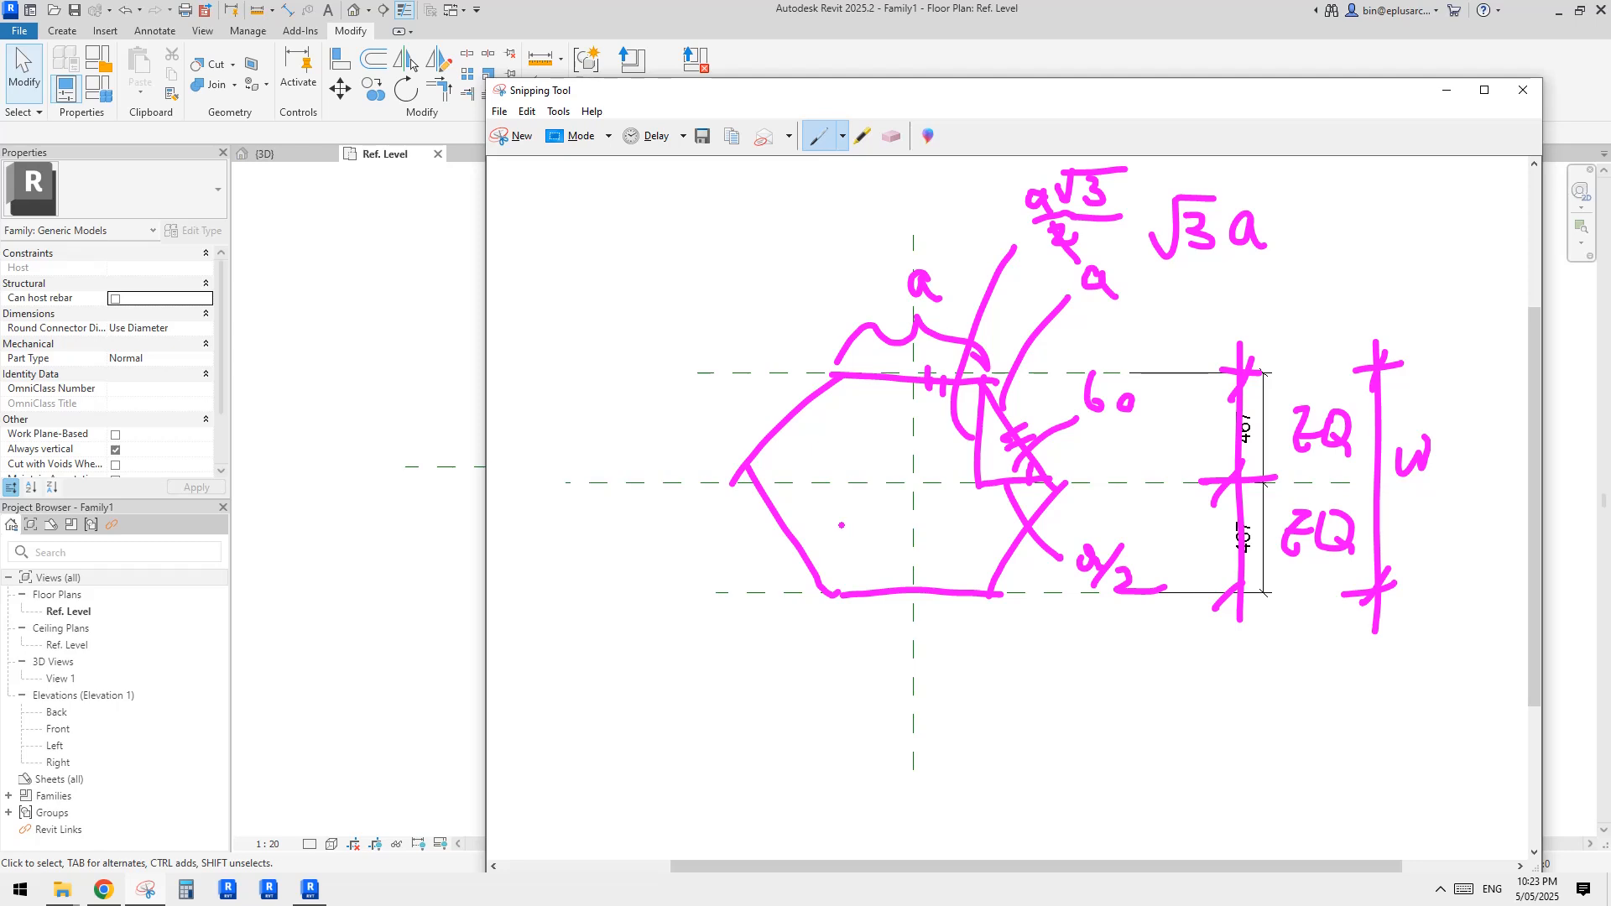
left_click(413, 479)
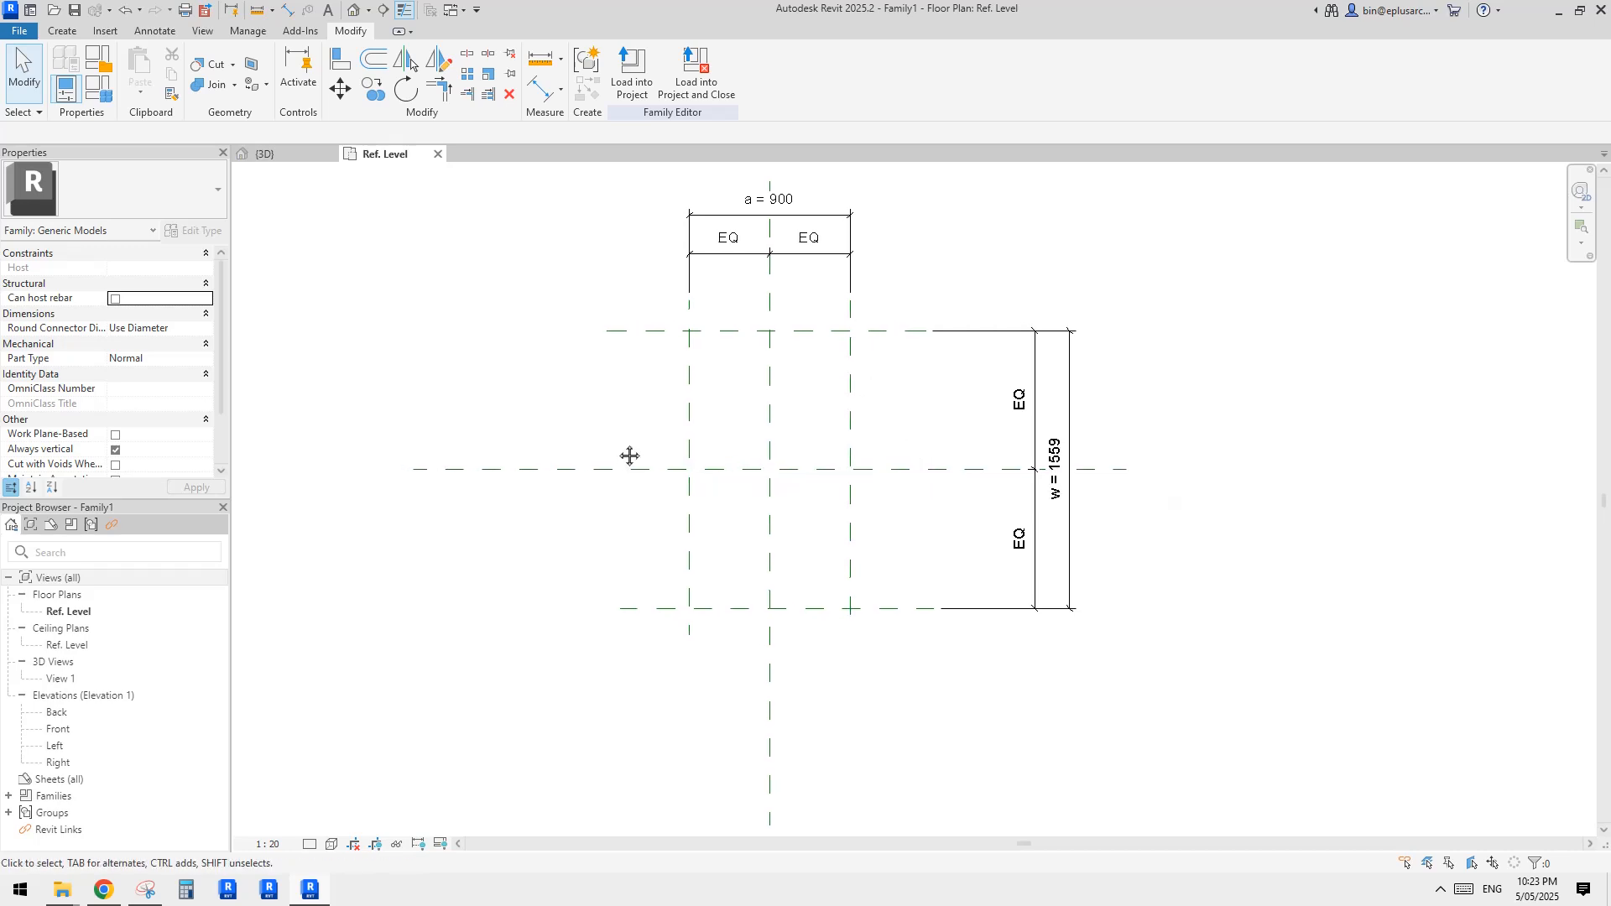
mouse_move(629, 456)
middle_mouse_down()
mouse_move(647, 500)
mouse_move(617, 476)
mouse_move(635, 490)
middle_mouse_up()
key("r")
key("p")
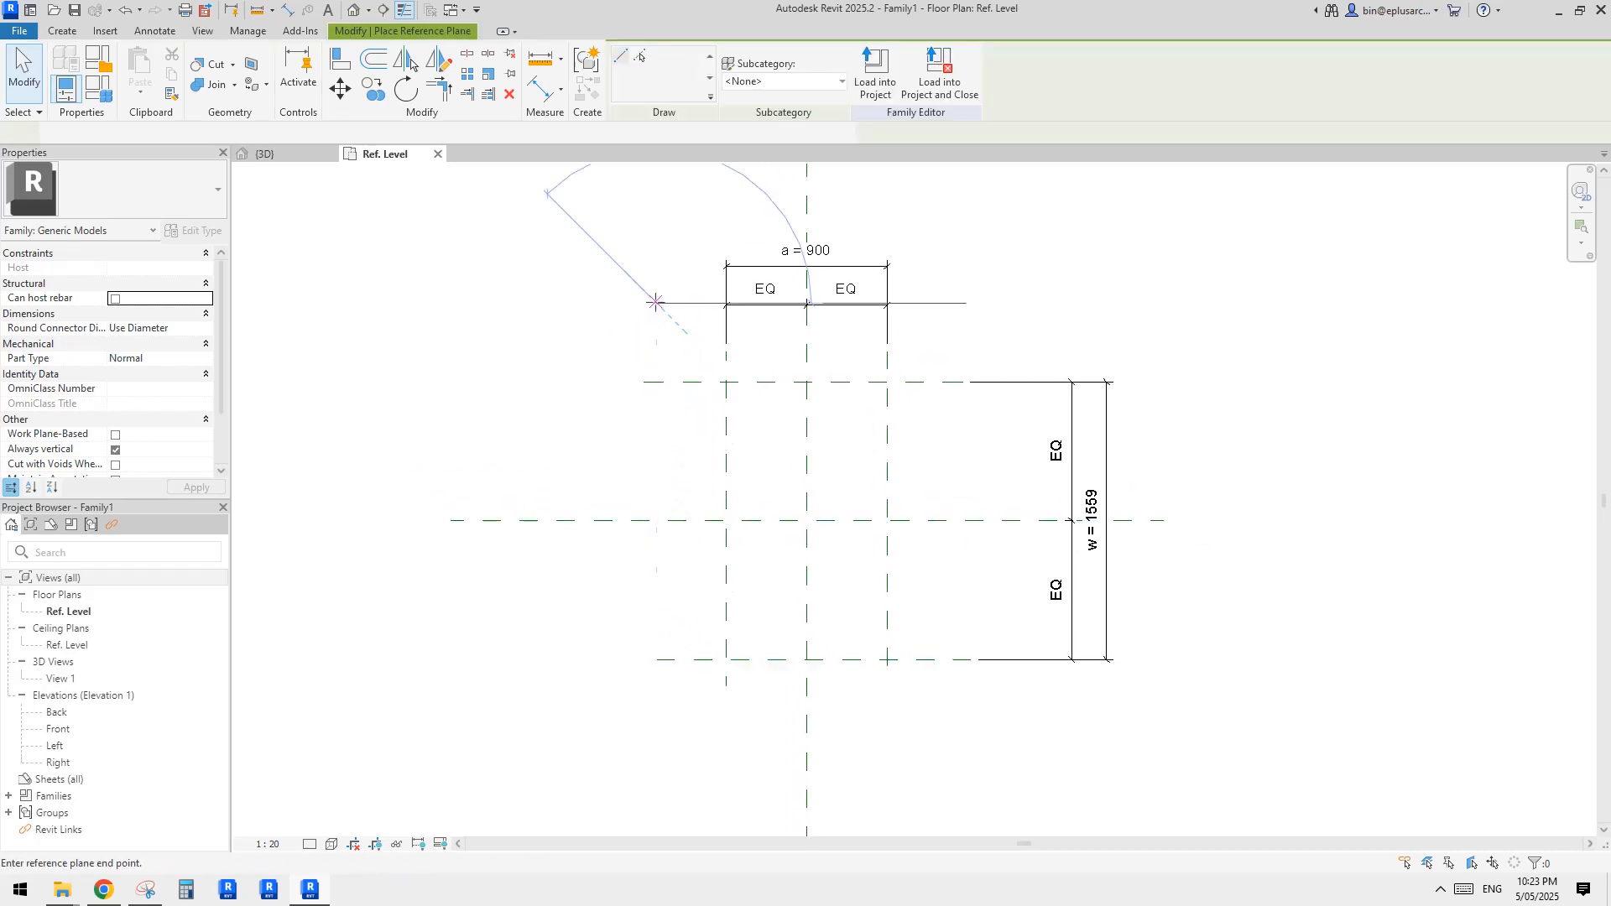
left_click(657, 304)
left_click(656, 738)
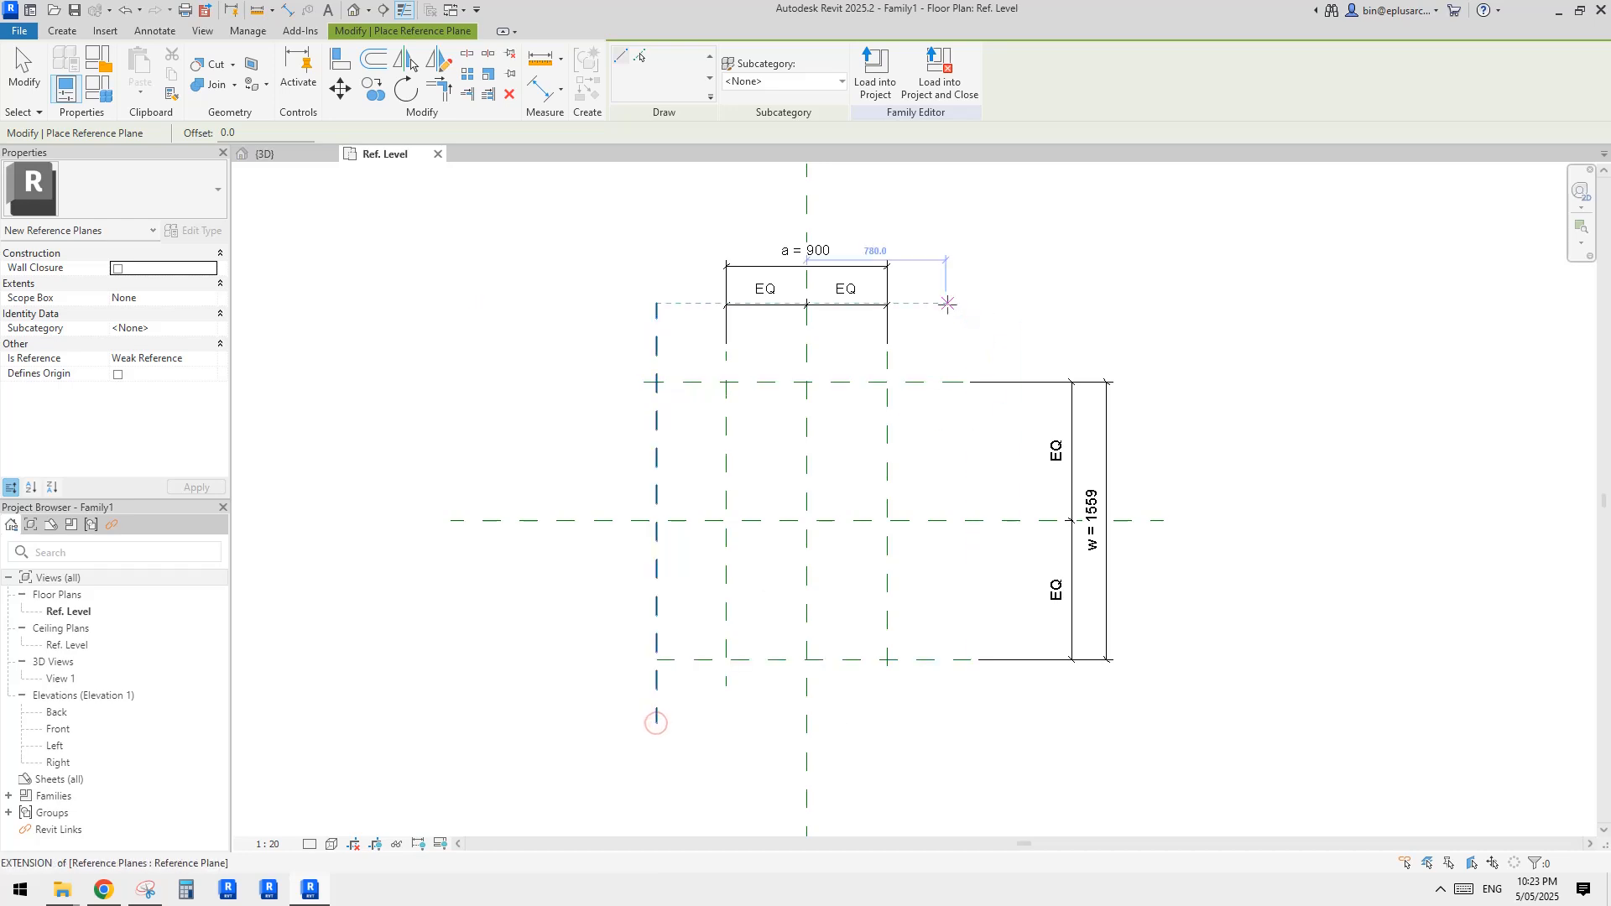
left_click(962, 295)
left_click(956, 733)
middle_click_drag(888, 615, 914, 641)
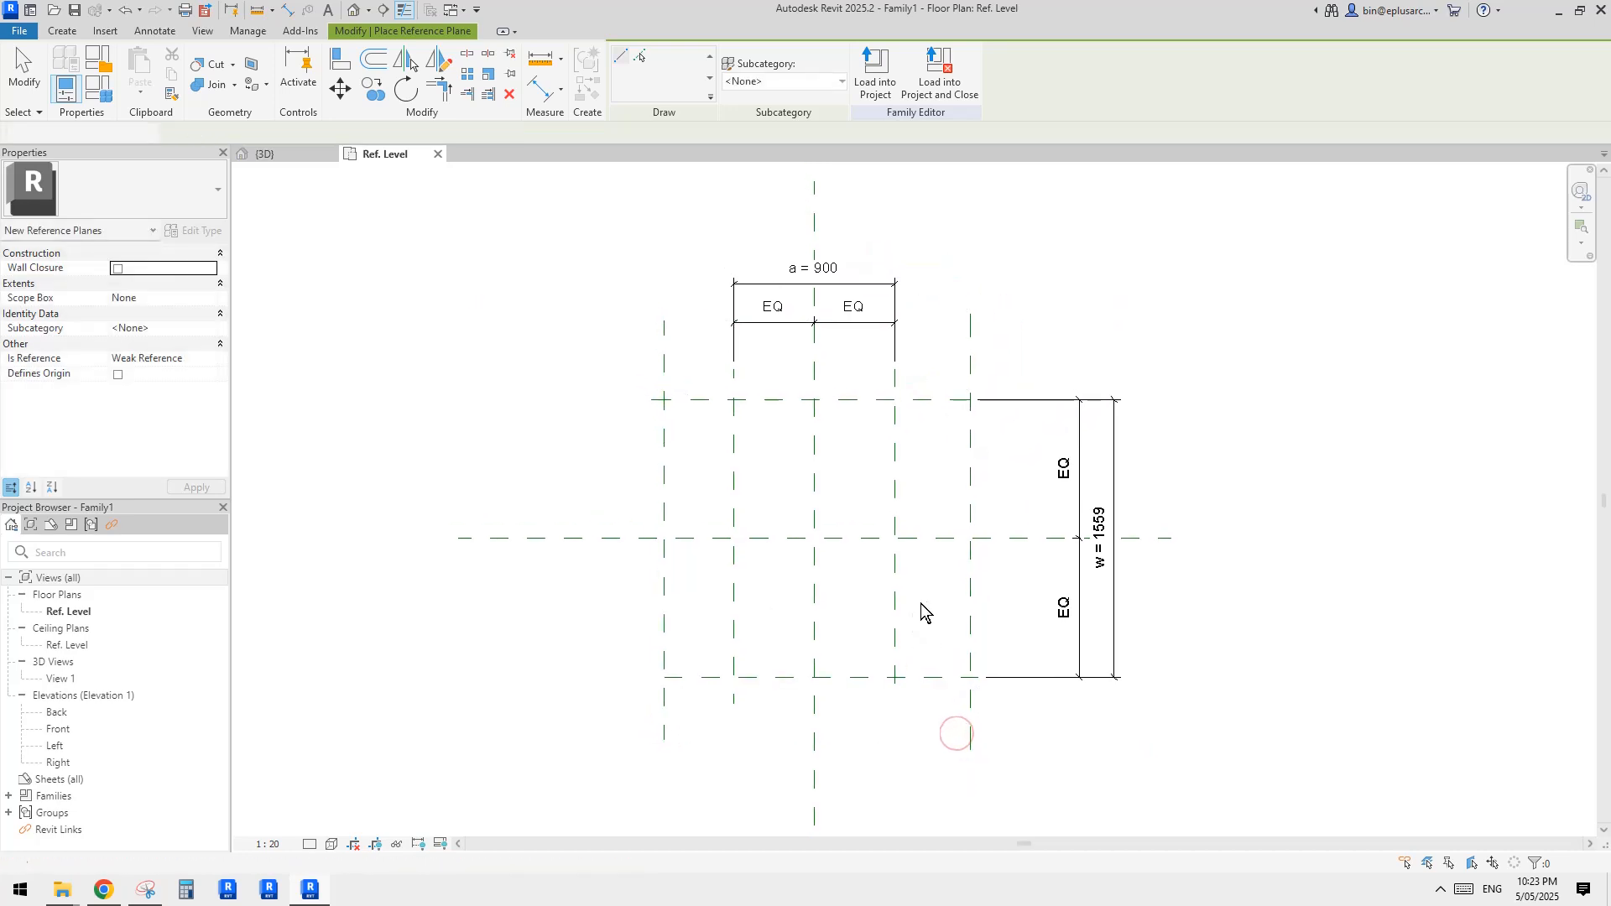
Dimension the two outer vertical reference planes through the centre plane above the a dimension and make the spacing equal.
key("d")
key("i")
left_click(986, 486)
left_click(830, 478)
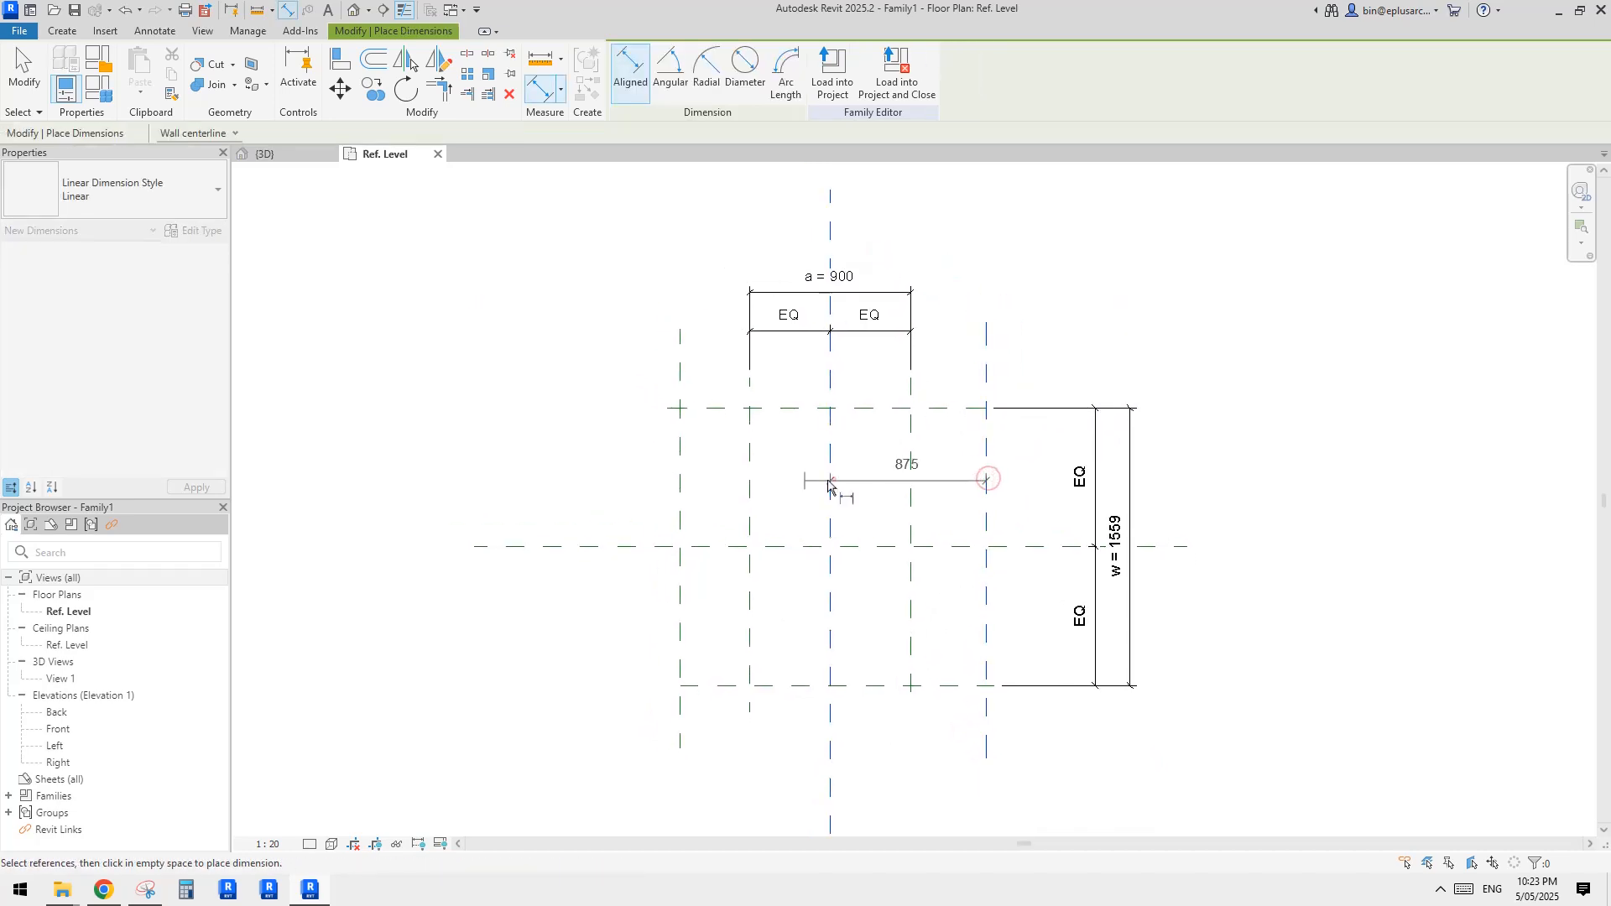
left_click(681, 485)
scroll(696, 499, "down", 2)
middle_click_drag(701, 508, 702, 514)
left_click(674, 323)
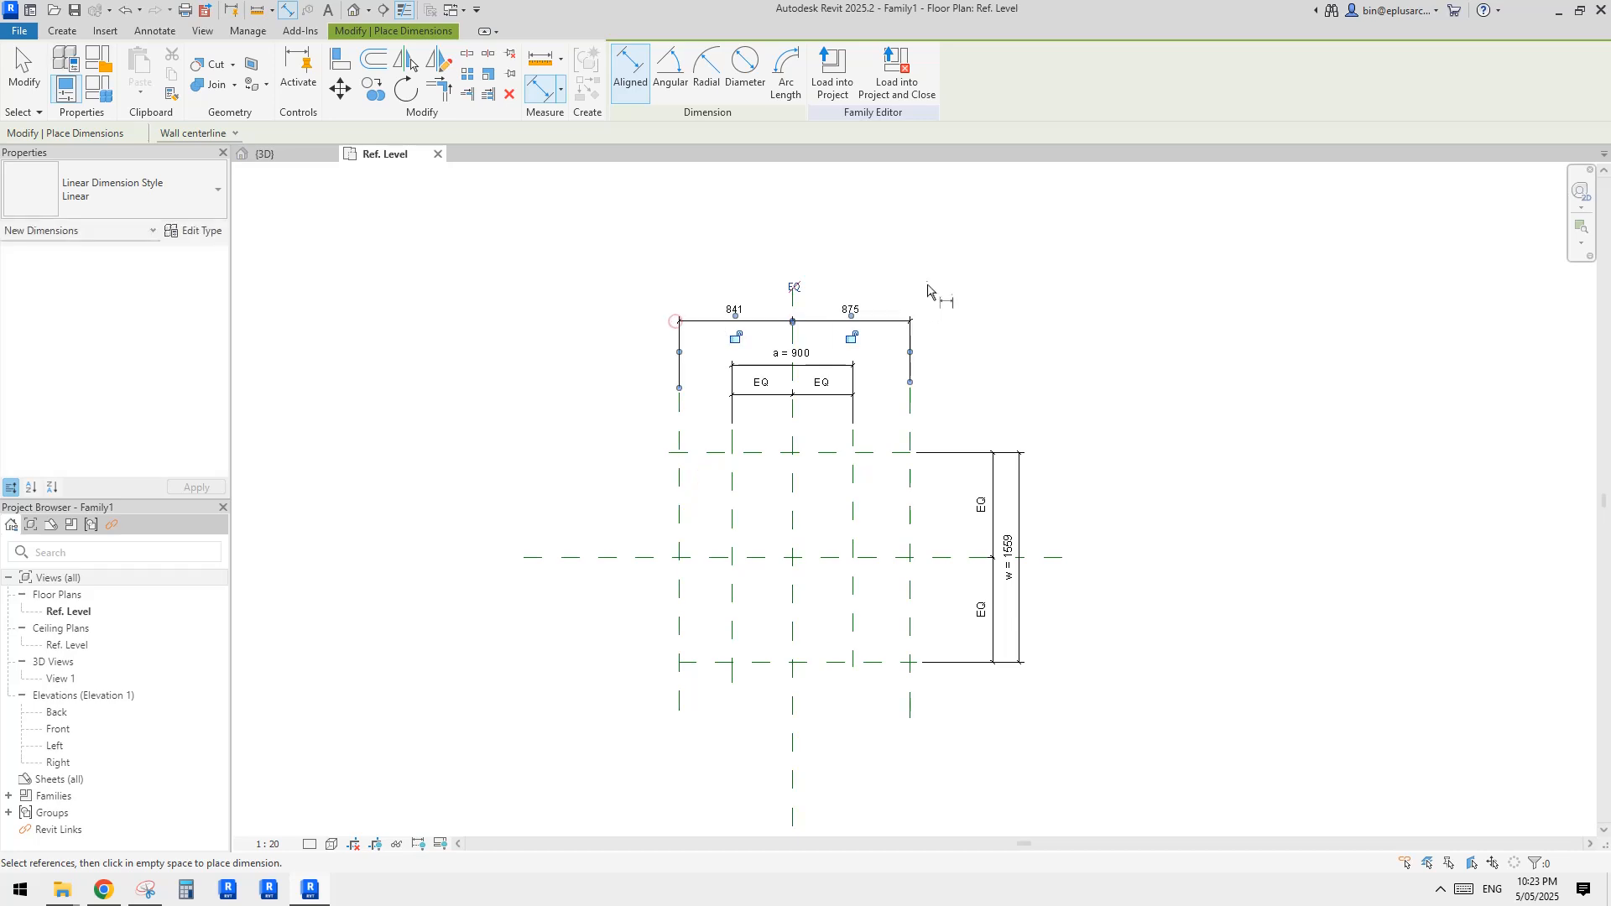
left_click(792, 287)
key("Escape")
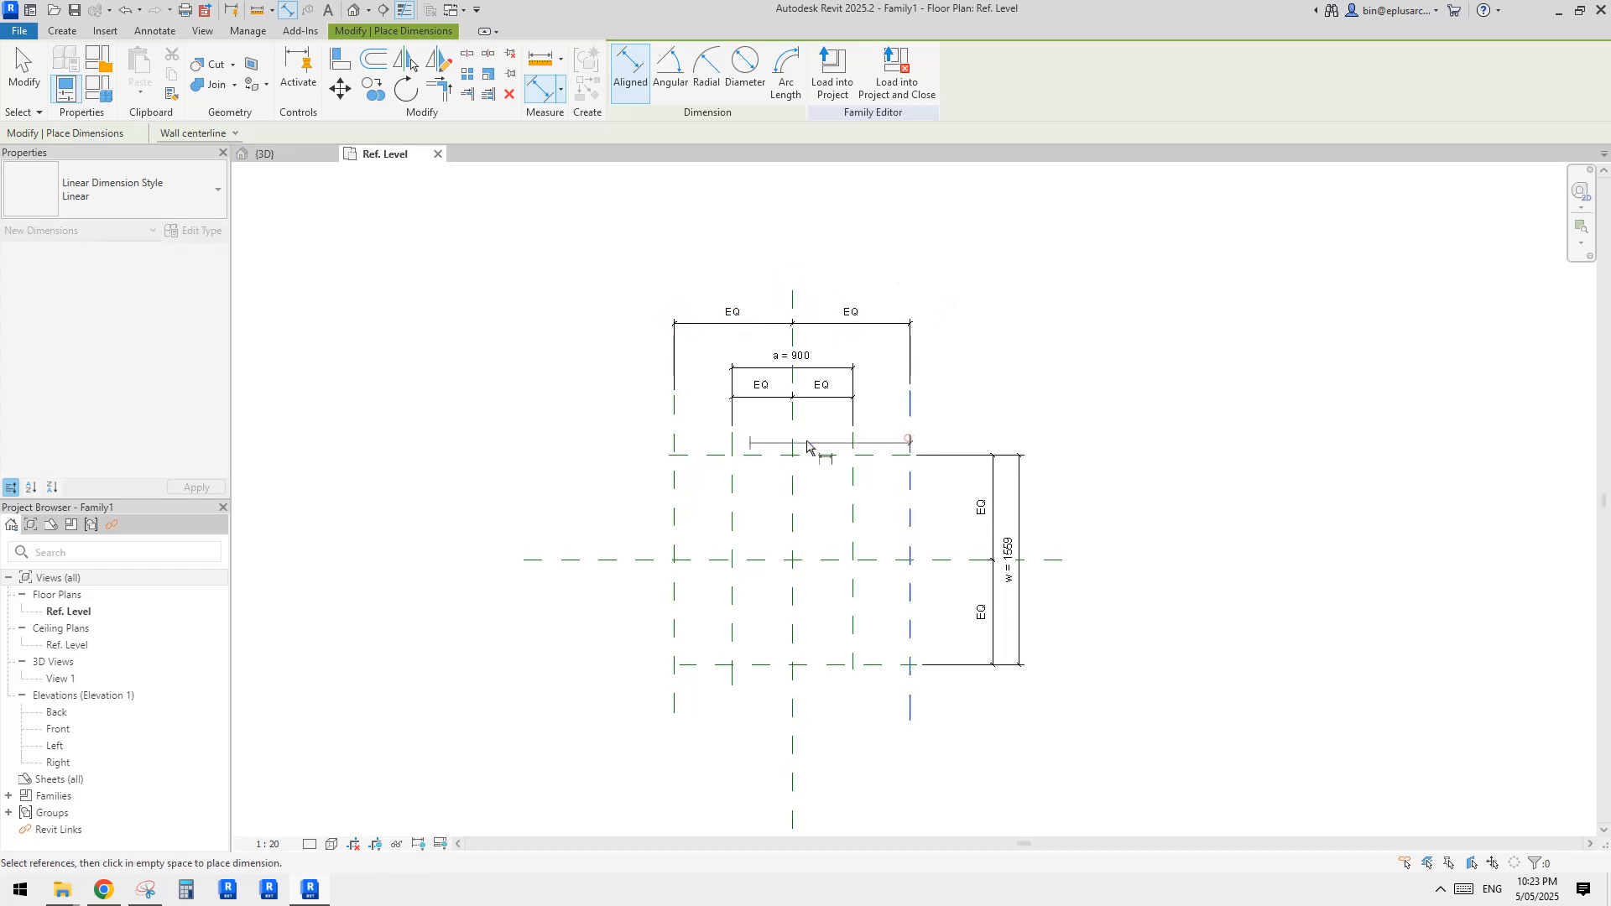
key("Escape")
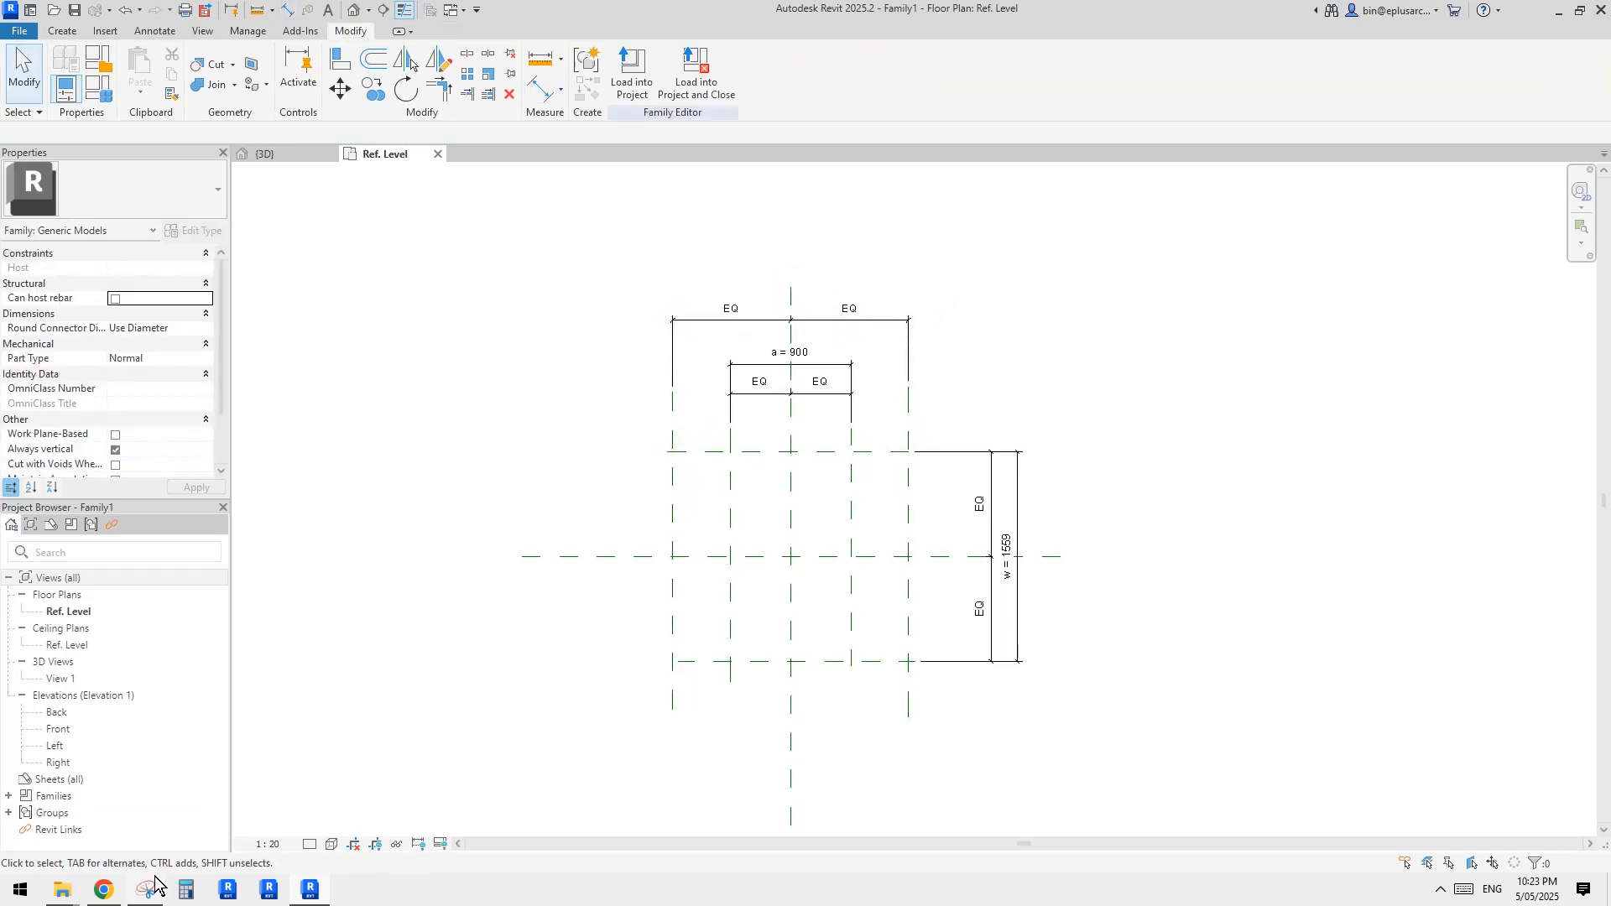
Switch to the Snipping Tool and sketch a ticked dimension line below the hexagon with extension lines from its side and bottom corners.
left_click(148, 889)
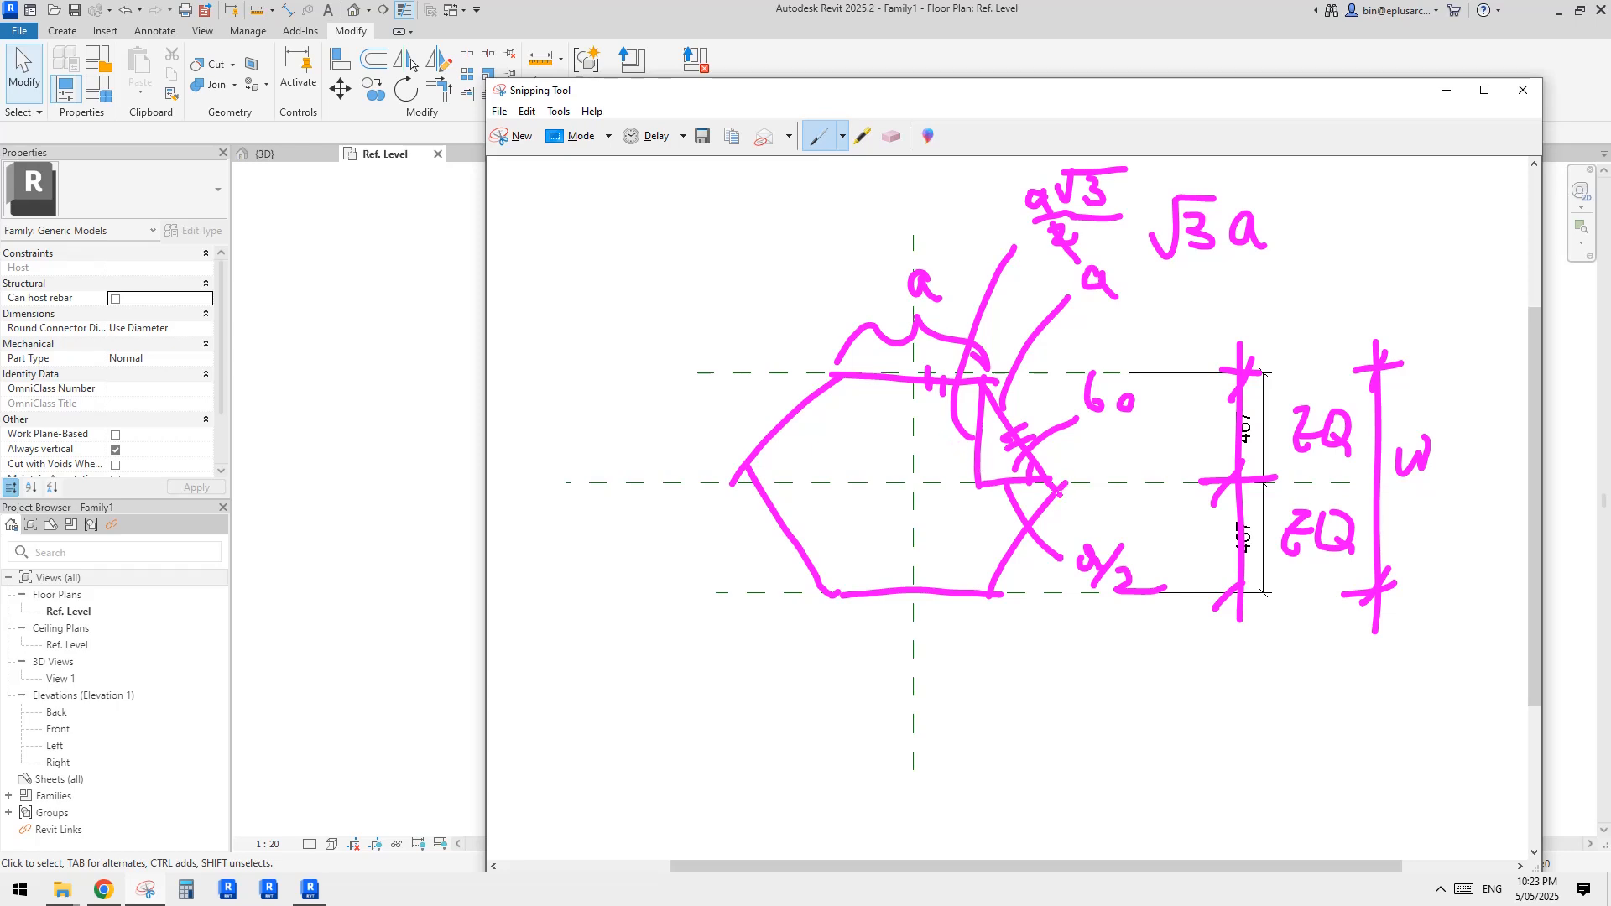
left_click_drag(1060, 487, 1061, 707)
mouse_move(747, 464)
left_mouse_down()
mouse_move(750, 706)
mouse_move(1173, 691)
left_mouse_up()
left_click_drag(1112, 668, 1031, 727)
left_click_drag(776, 667, 723, 709)
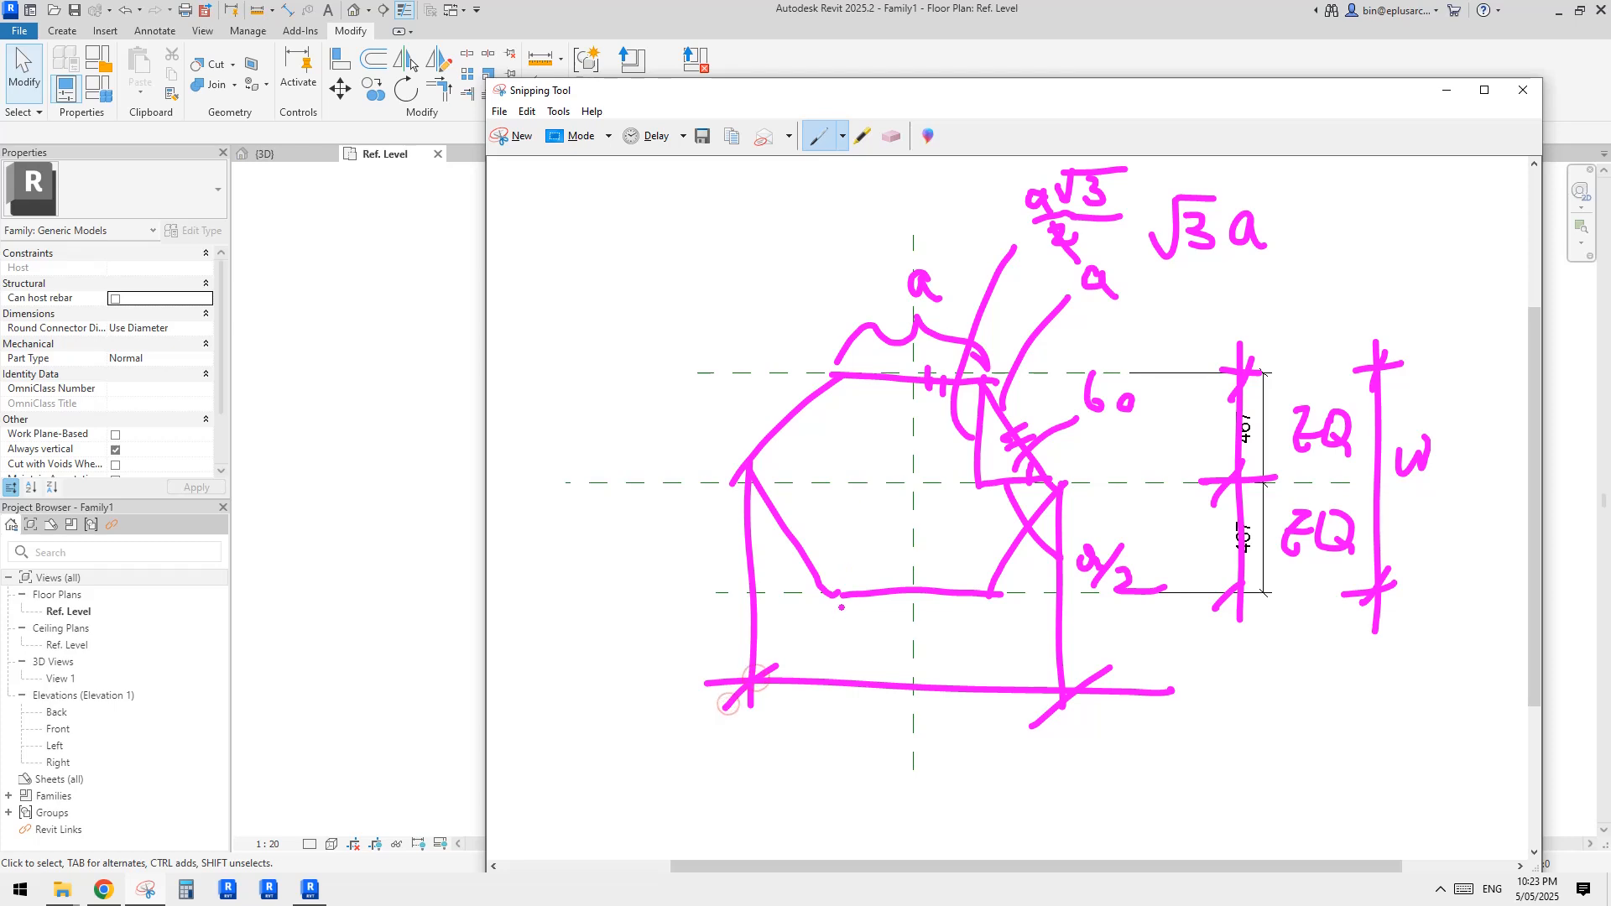
left_click_drag(838, 581, 829, 695)
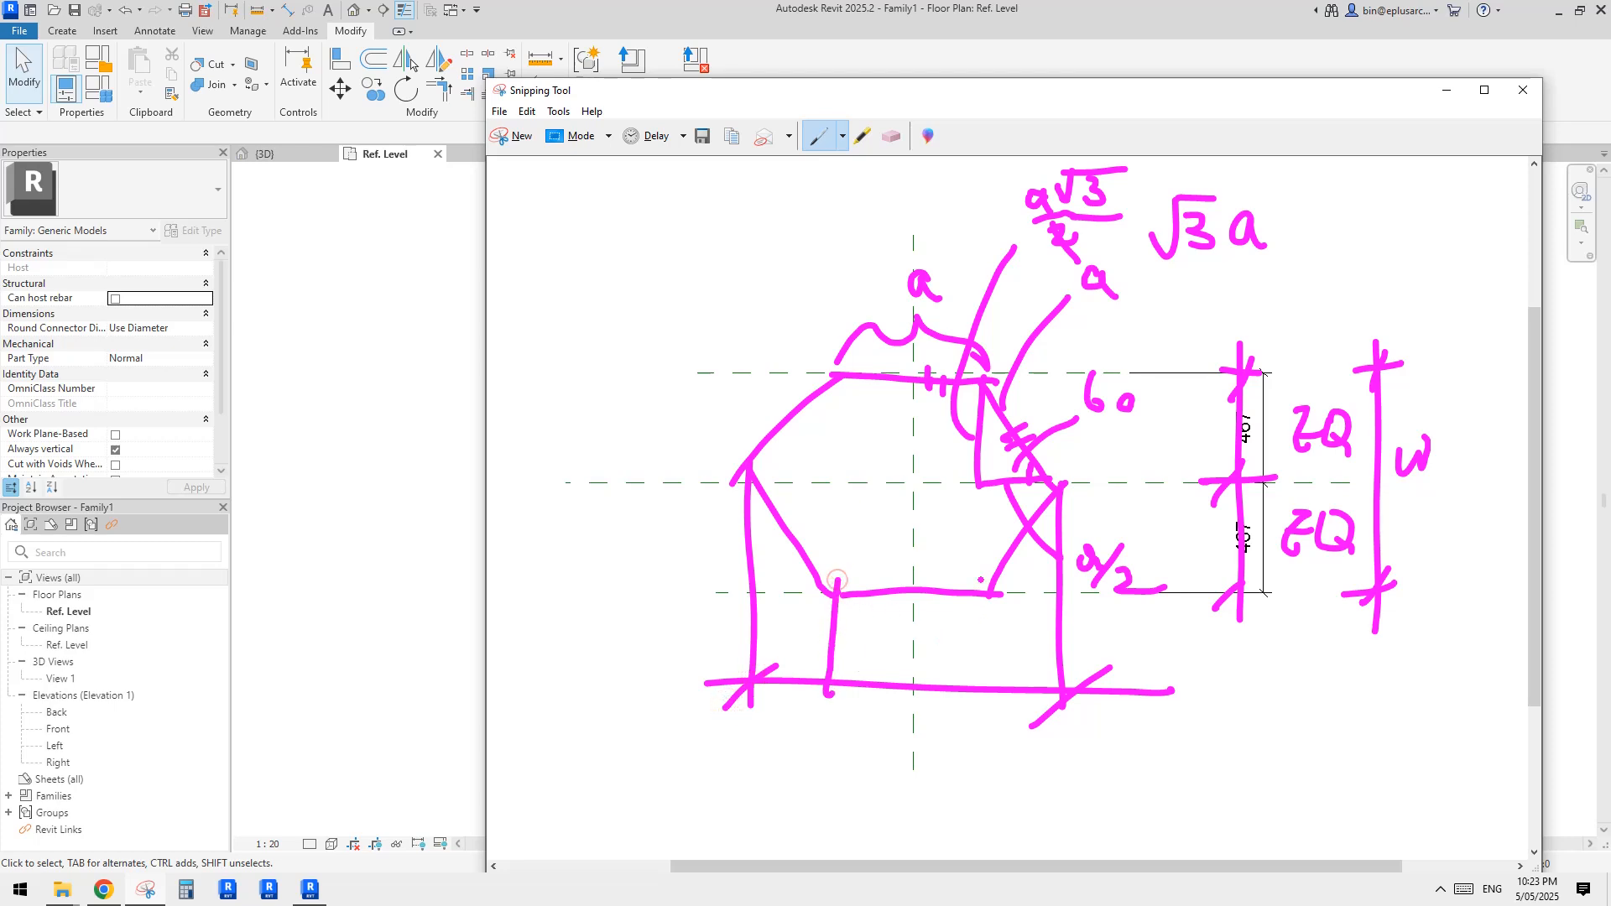
mouse_move(987, 597)
left_mouse_down()
mouse_move(984, 690)
mouse_move(955, 714)
left_mouse_up()
left_click_drag(835, 678, 807, 702)
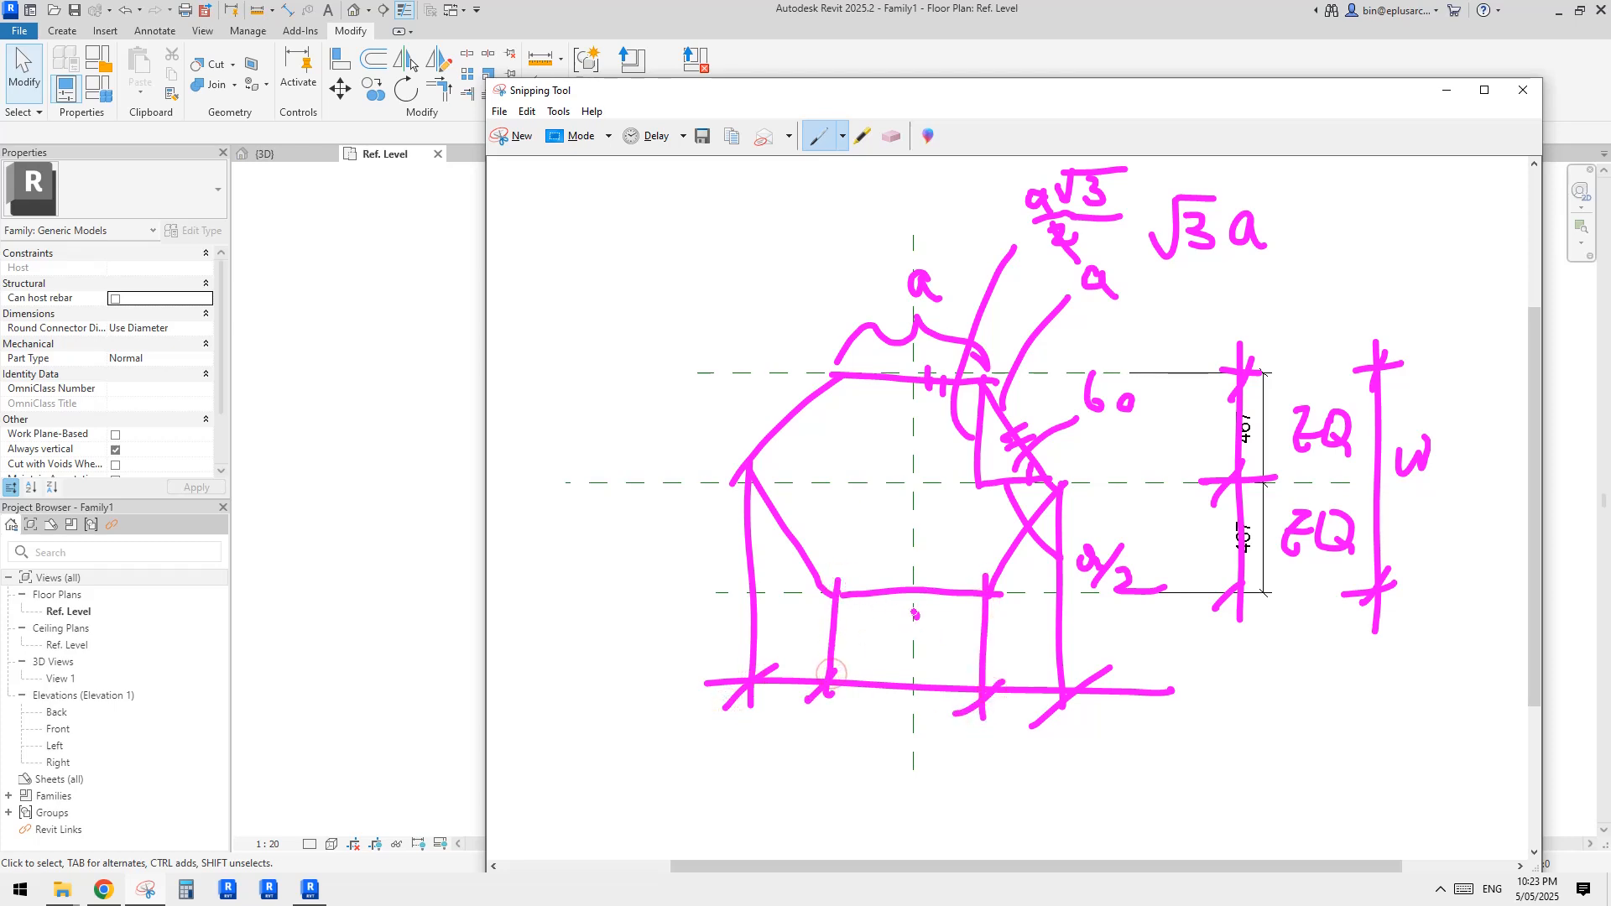
Label the sketched segments a/2, a and a/2, underline the existing a/2, write the total 2a below, and return to Revit.
left_click_drag(921, 615, 933, 636)
left_click_drag(1084, 606, 1149, 610)
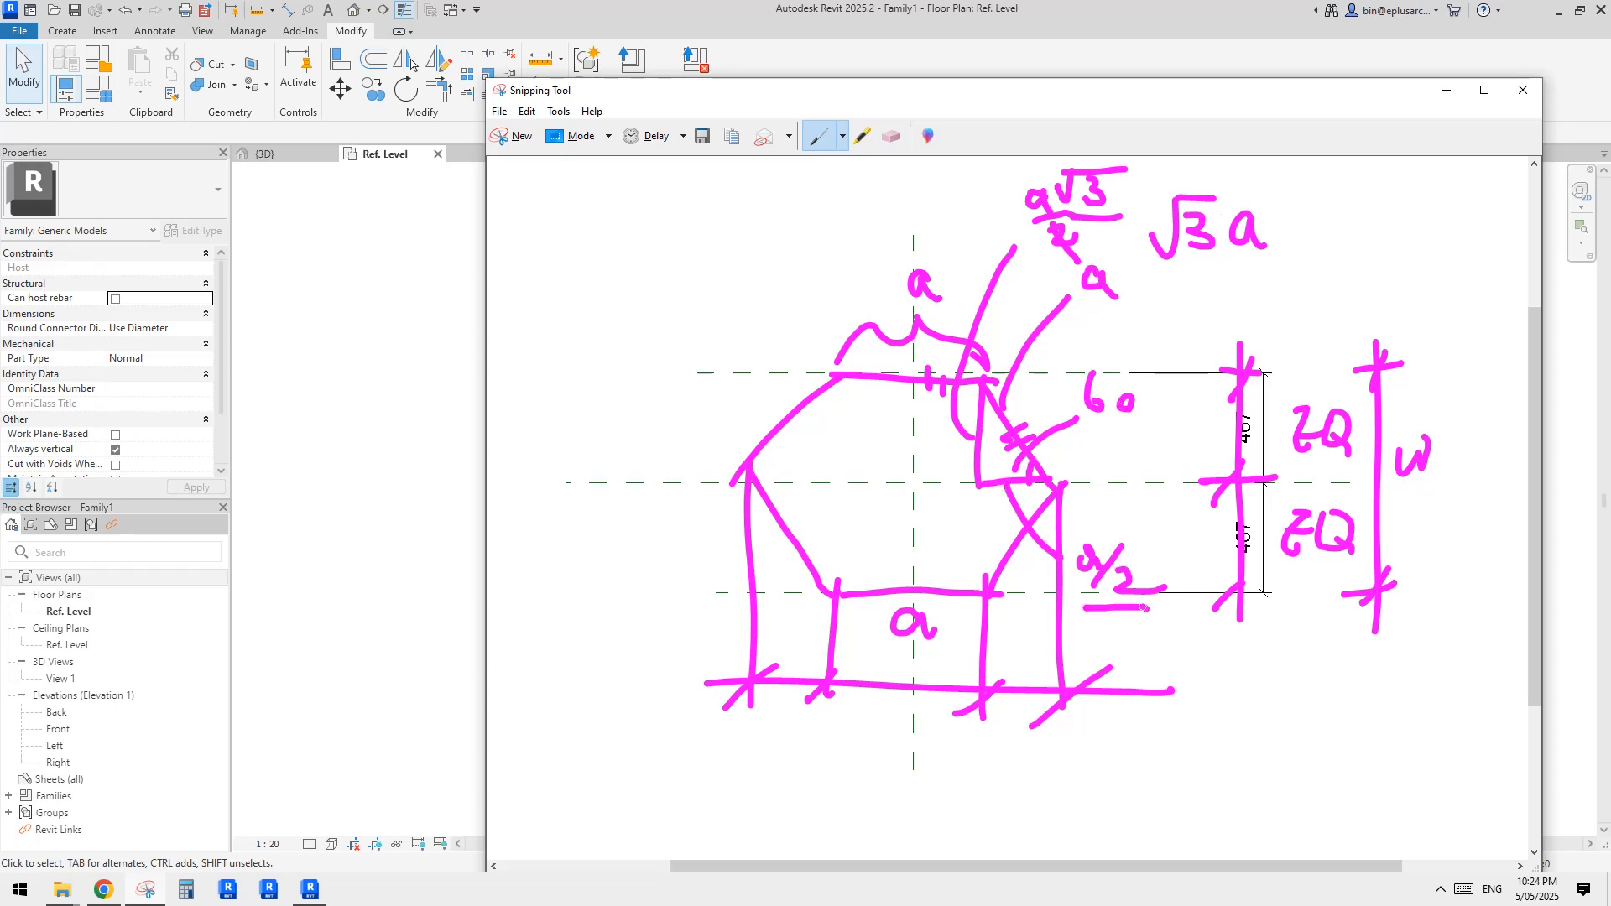
left_click_drag(1002, 716, 997, 759)
left_click_drag(1008, 746, 1042, 764)
mouse_move(765, 706)
left_mouse_down()
mouse_move(793, 728)
mouse_move(765, 752)
mouse_move(821, 753)
mouse_move(889, 810)
mouse_move(931, 789)
mouse_move(941, 807)
mouse_move(880, 787)
left_mouse_up()
left_click(859, 788)
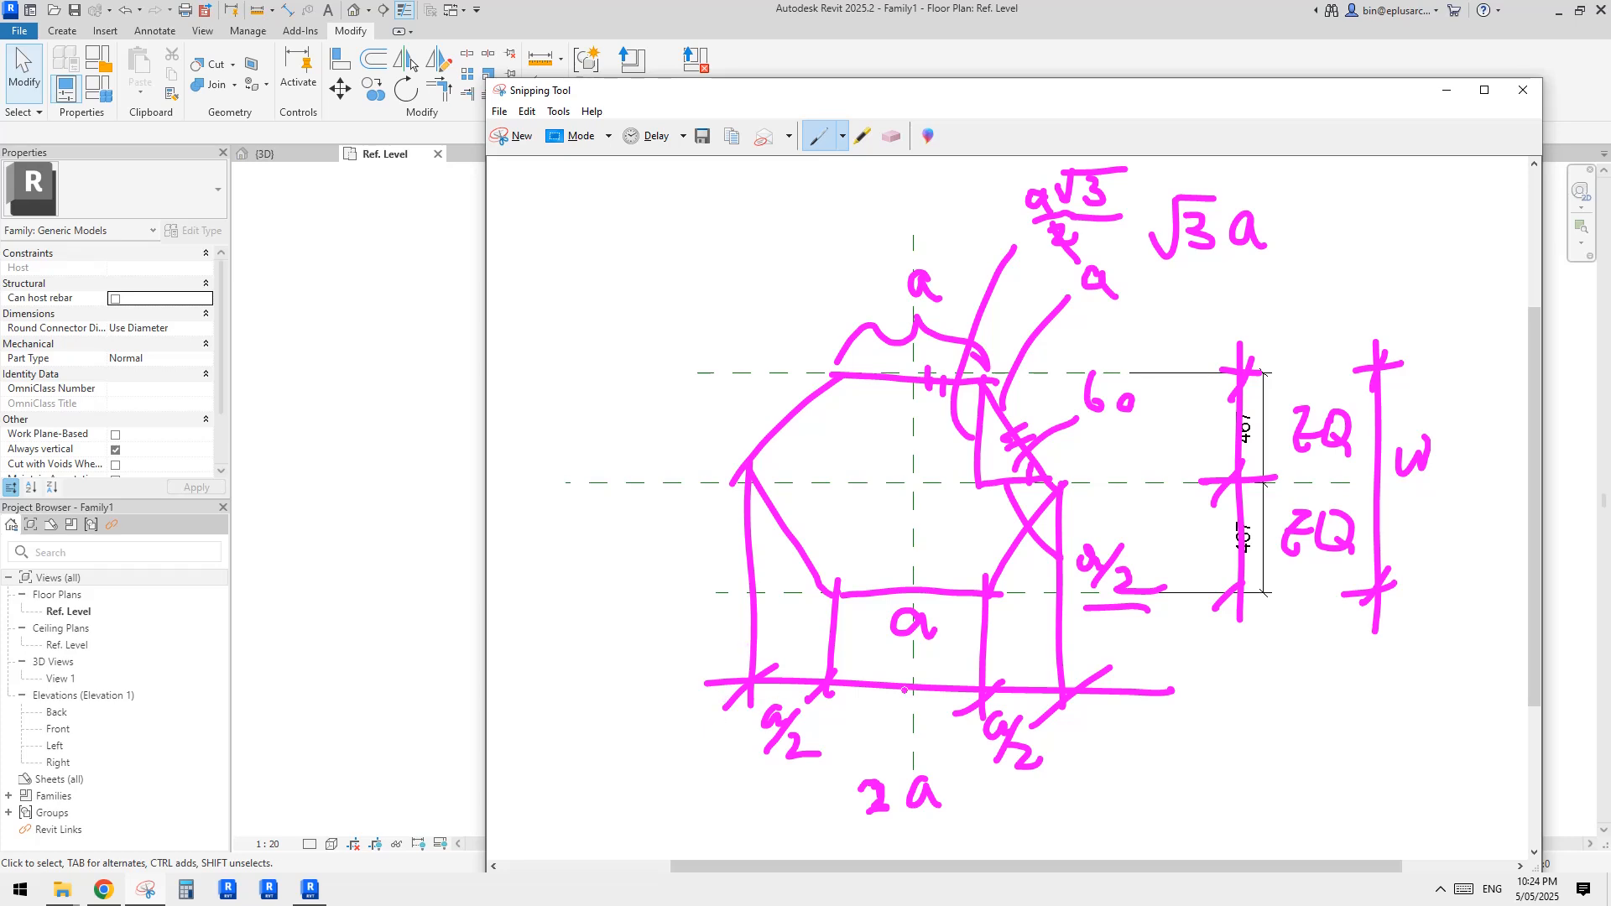
left_click(341, 582)
Dimension the overall distance between the two outer vertical reference planes and move that dimension above the outer EQ dimension.
middle_click_drag(774, 559, 751, 525)
key("d")
key("i")
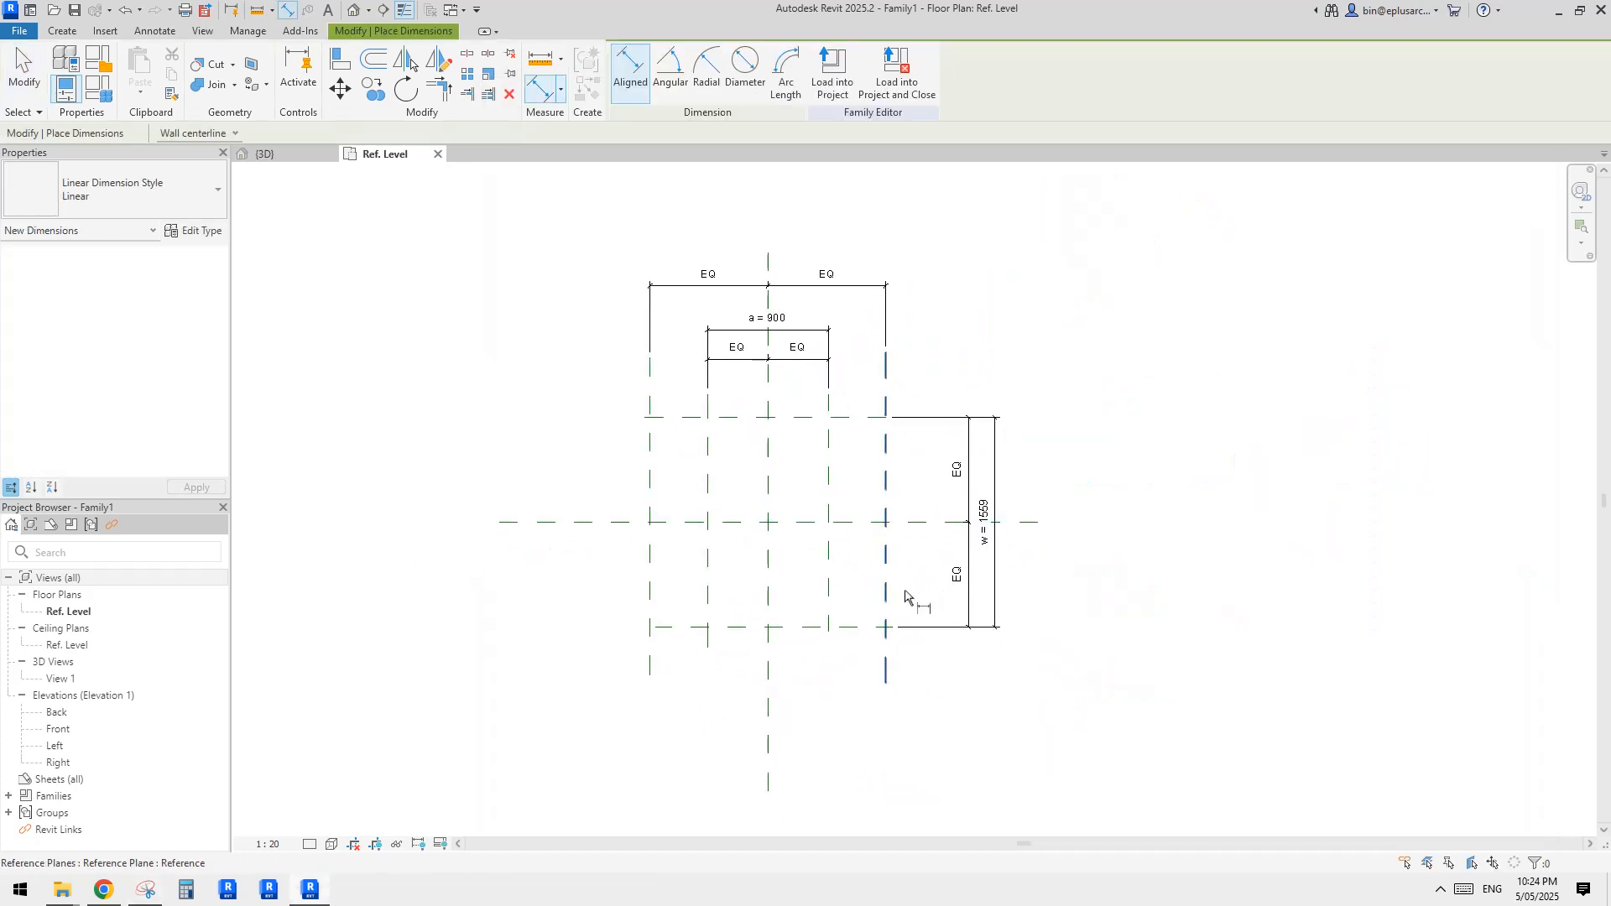
left_click(886, 600)
left_click(653, 604)
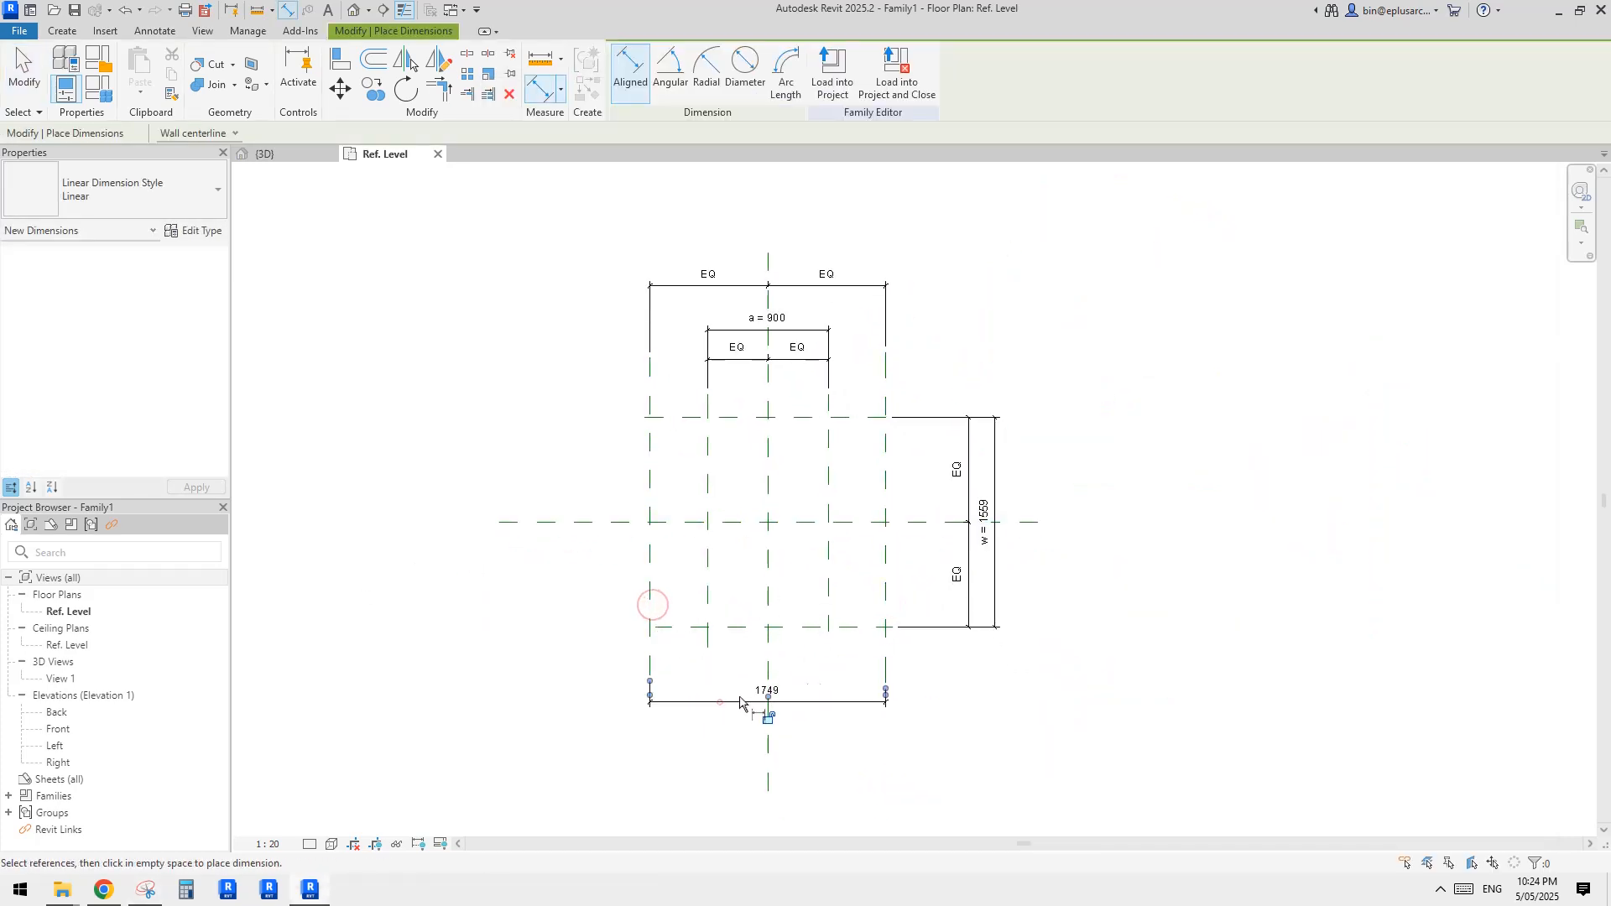
left_click(729, 703)
key("Escape")
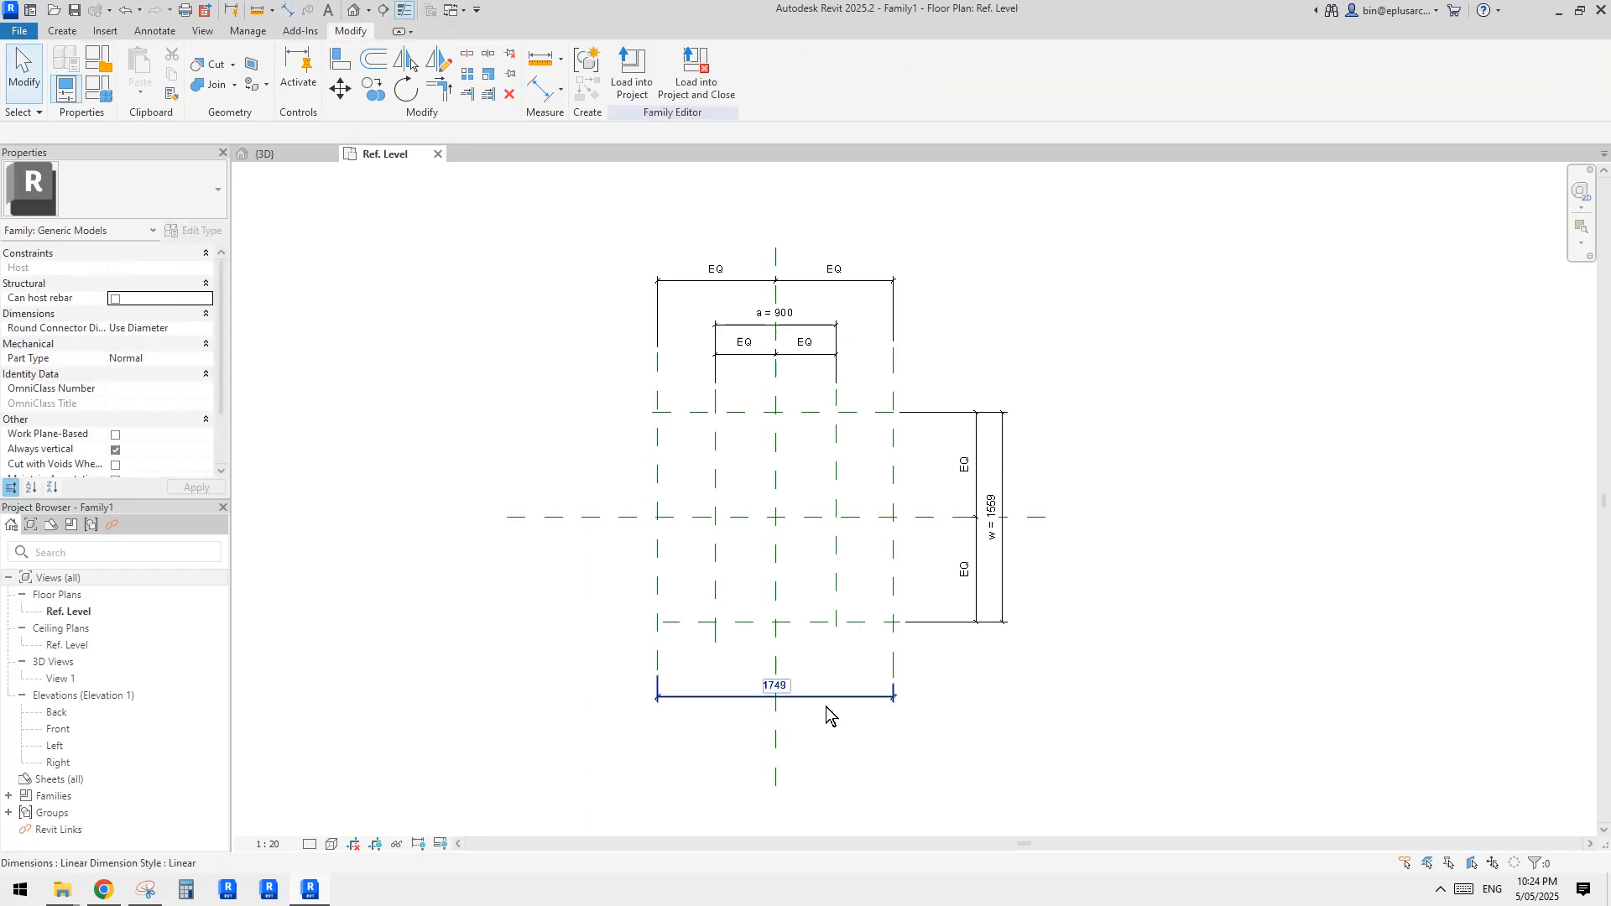
left_click_drag(824, 699, 815, 238)
middle_click_drag(844, 249, 829, 332)
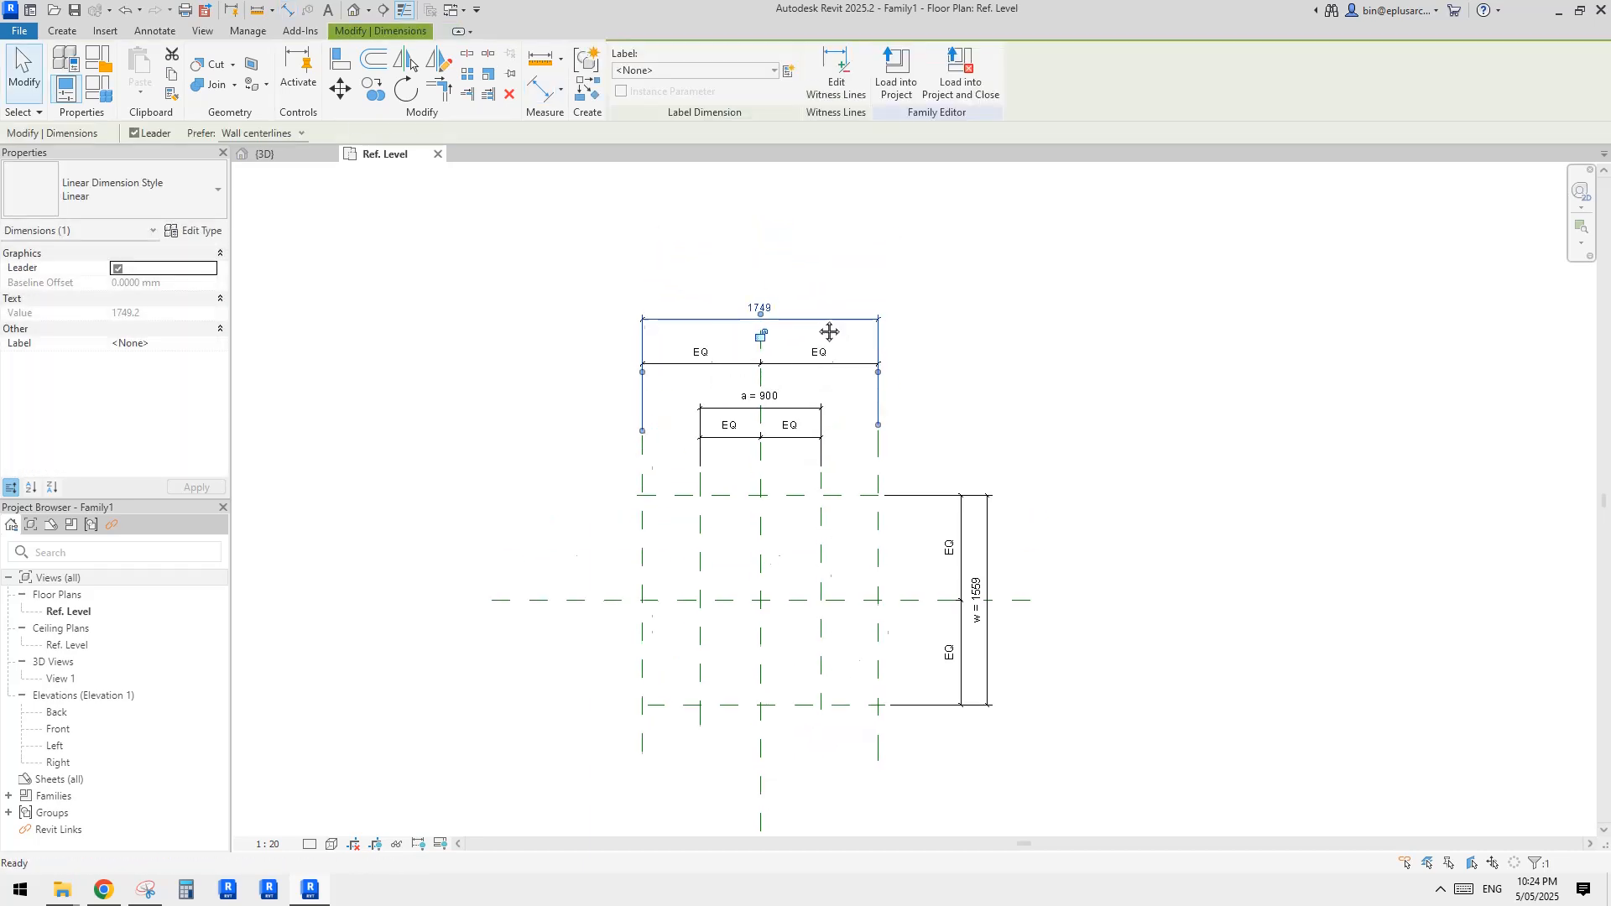
Label the overall horizontal dimension with a new instance family parameter named w2.
scroll(809, 325, "up", 1)
left_click(779, 341)
left_click(770, 316)
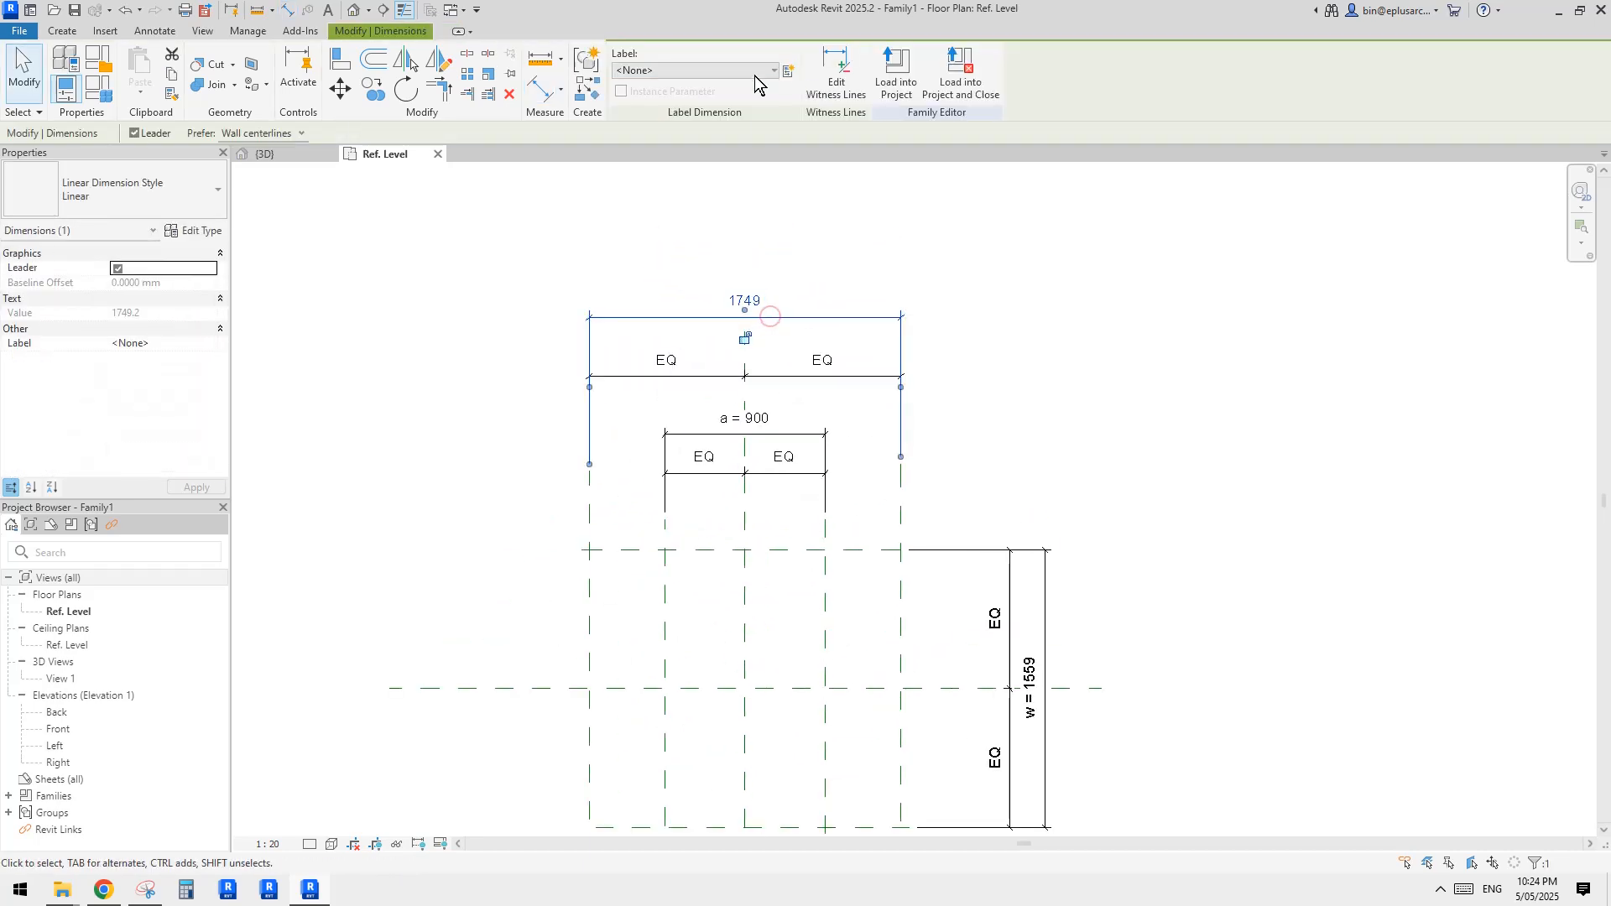
left_click(787, 71)
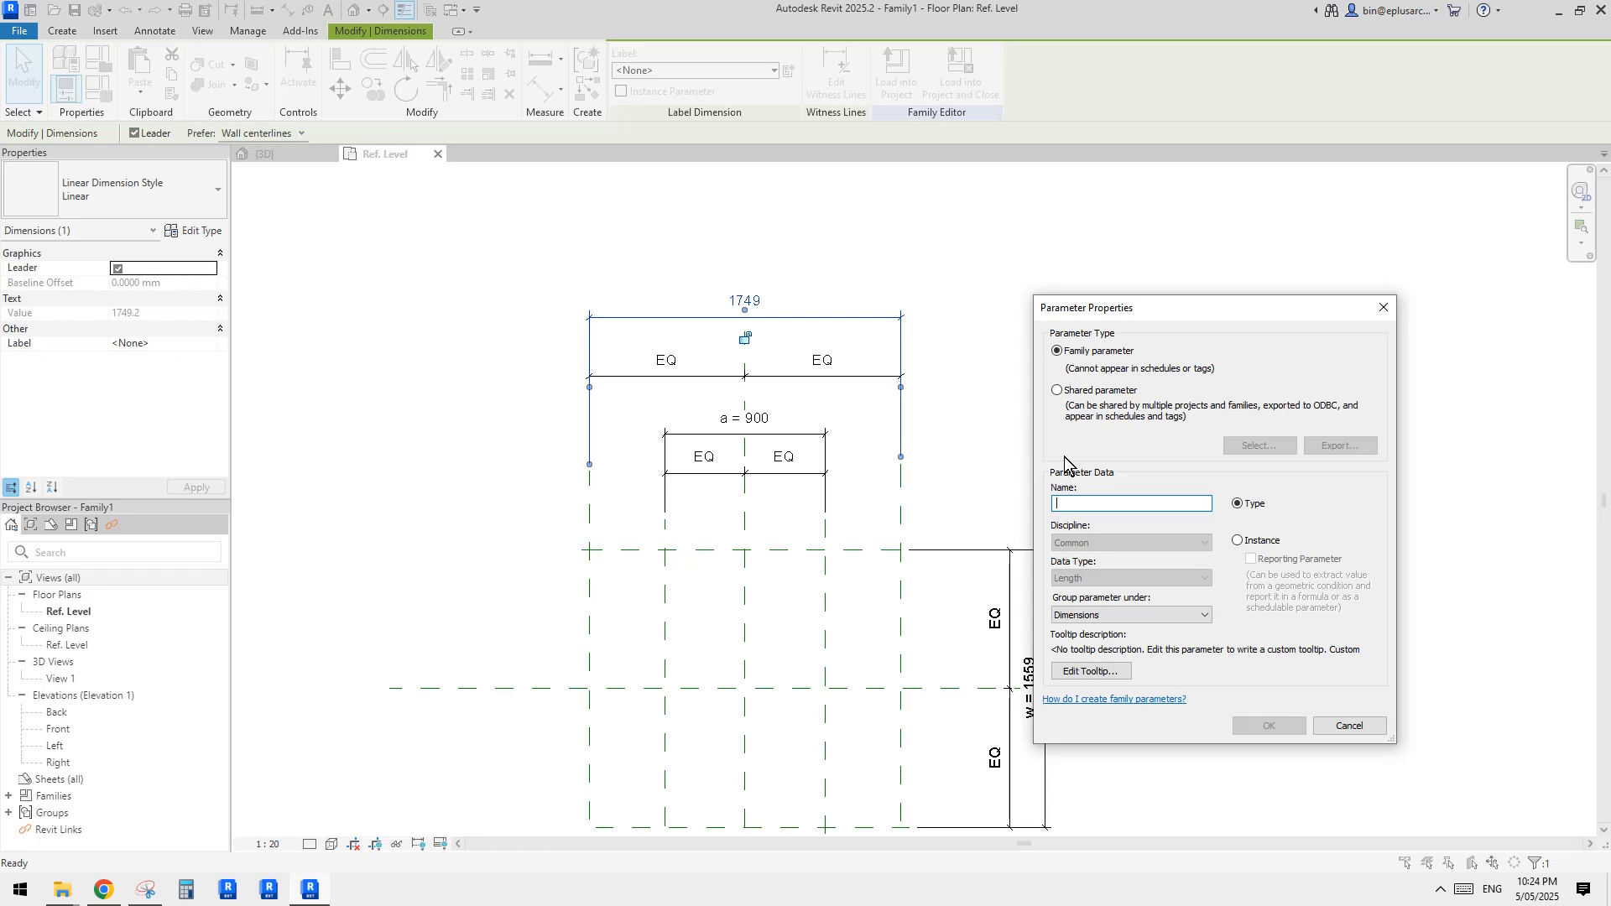
type("w2")
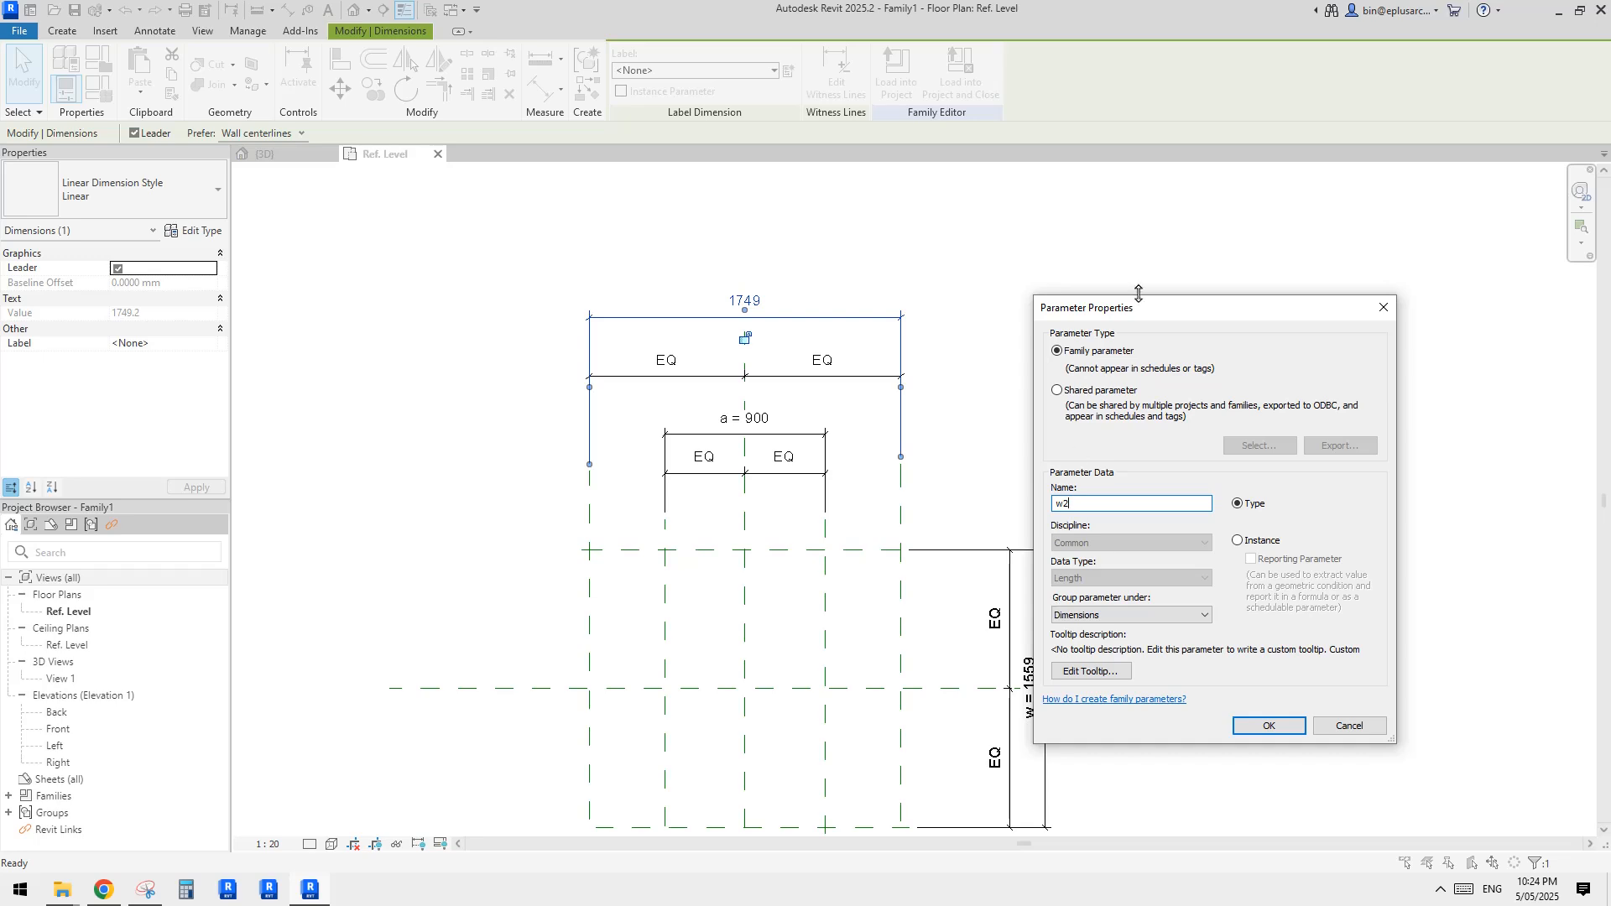
left_click_drag(1148, 318, 1182, 305)
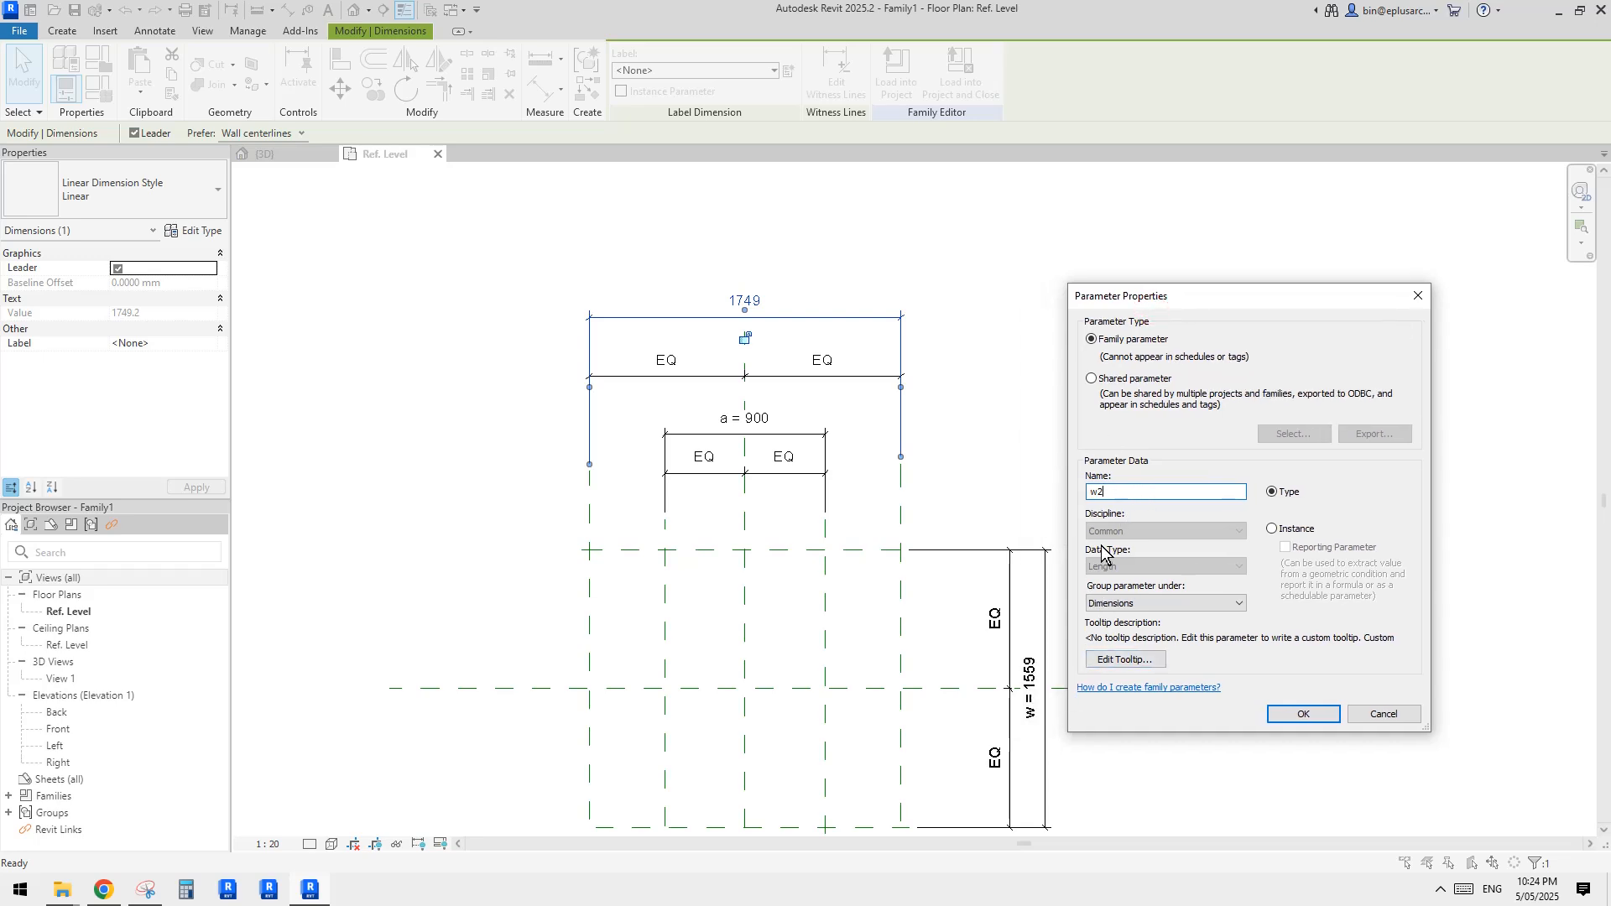
left_click(1285, 529)
left_click(1301, 711)
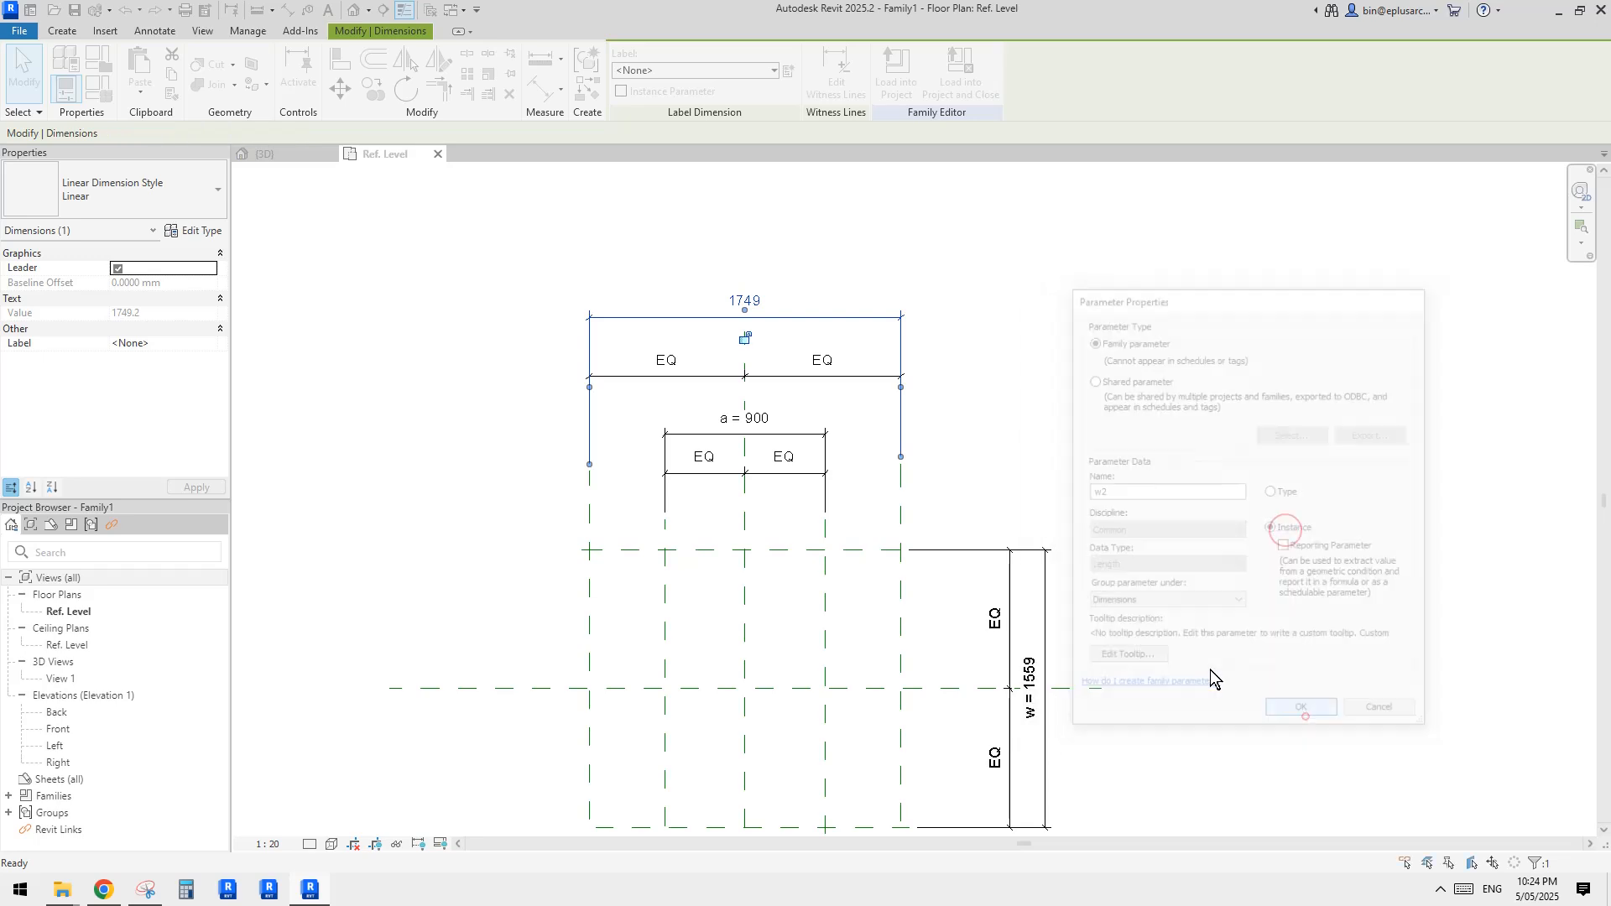
Open the family types and regroup parameter w2 under Other.
left_click(104, 98)
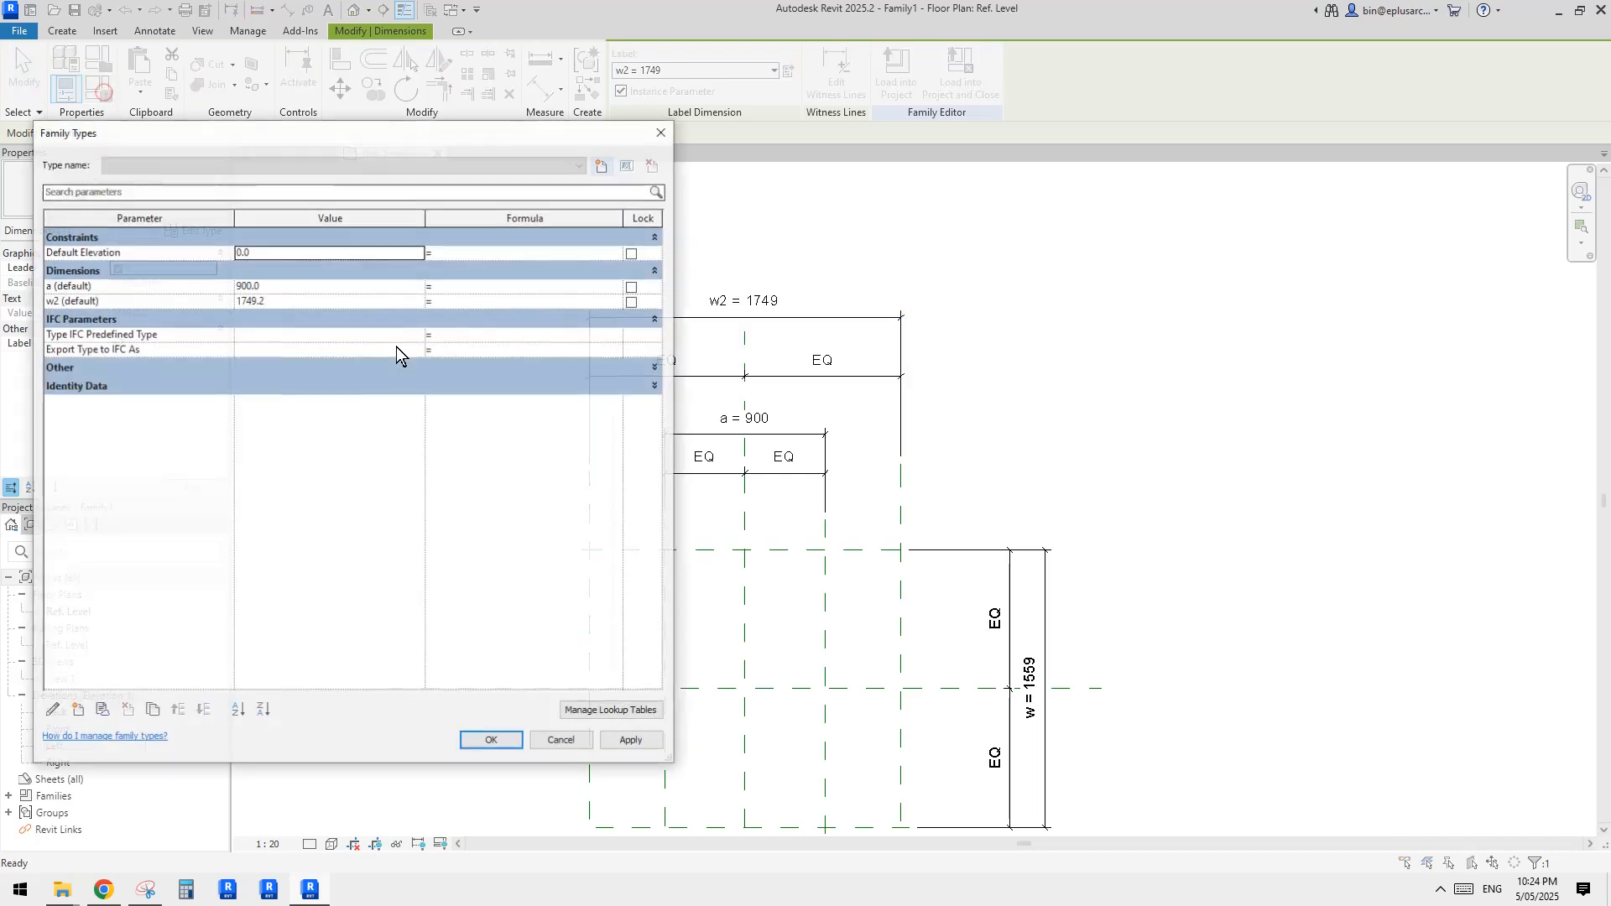
left_click(154, 302)
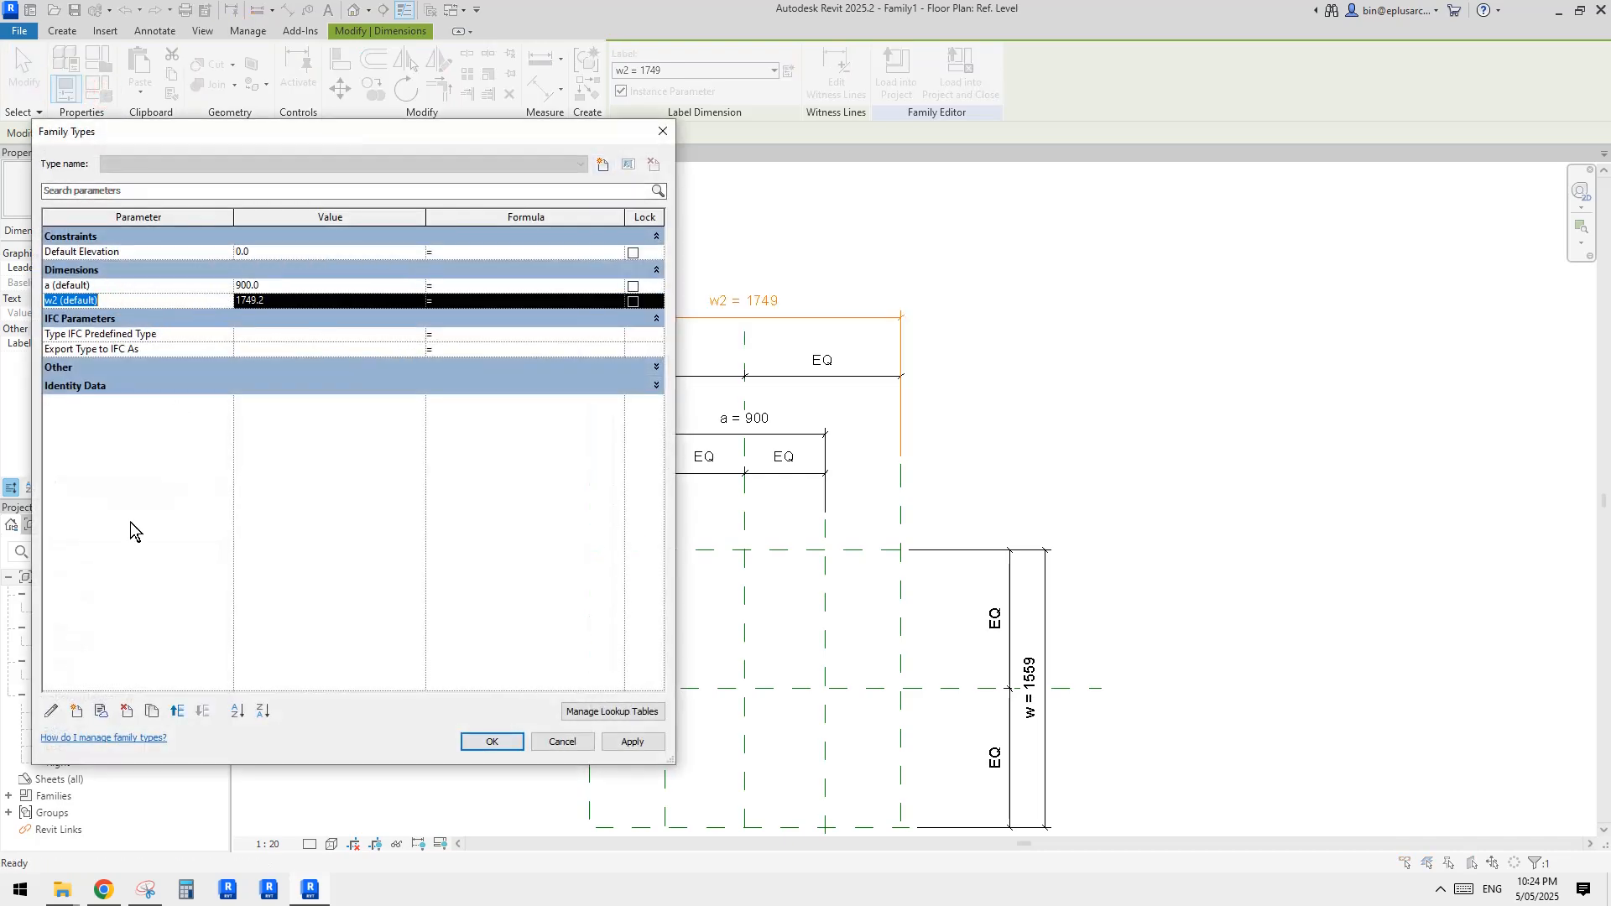
left_click(52, 712)
left_click(1166, 602)
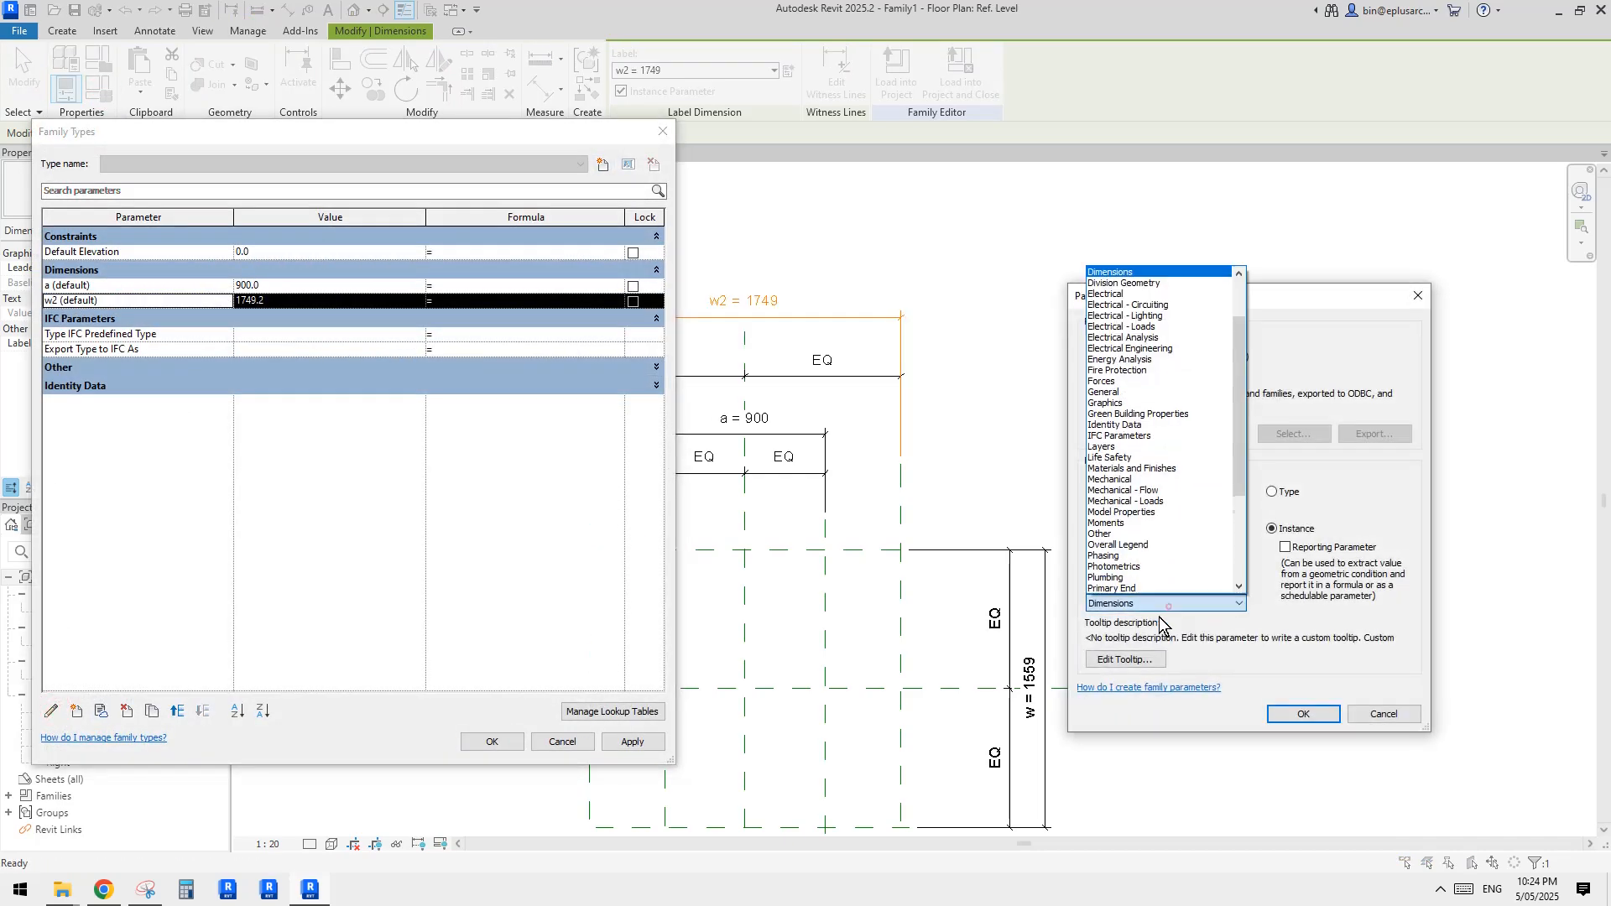
left_click(1137, 561)
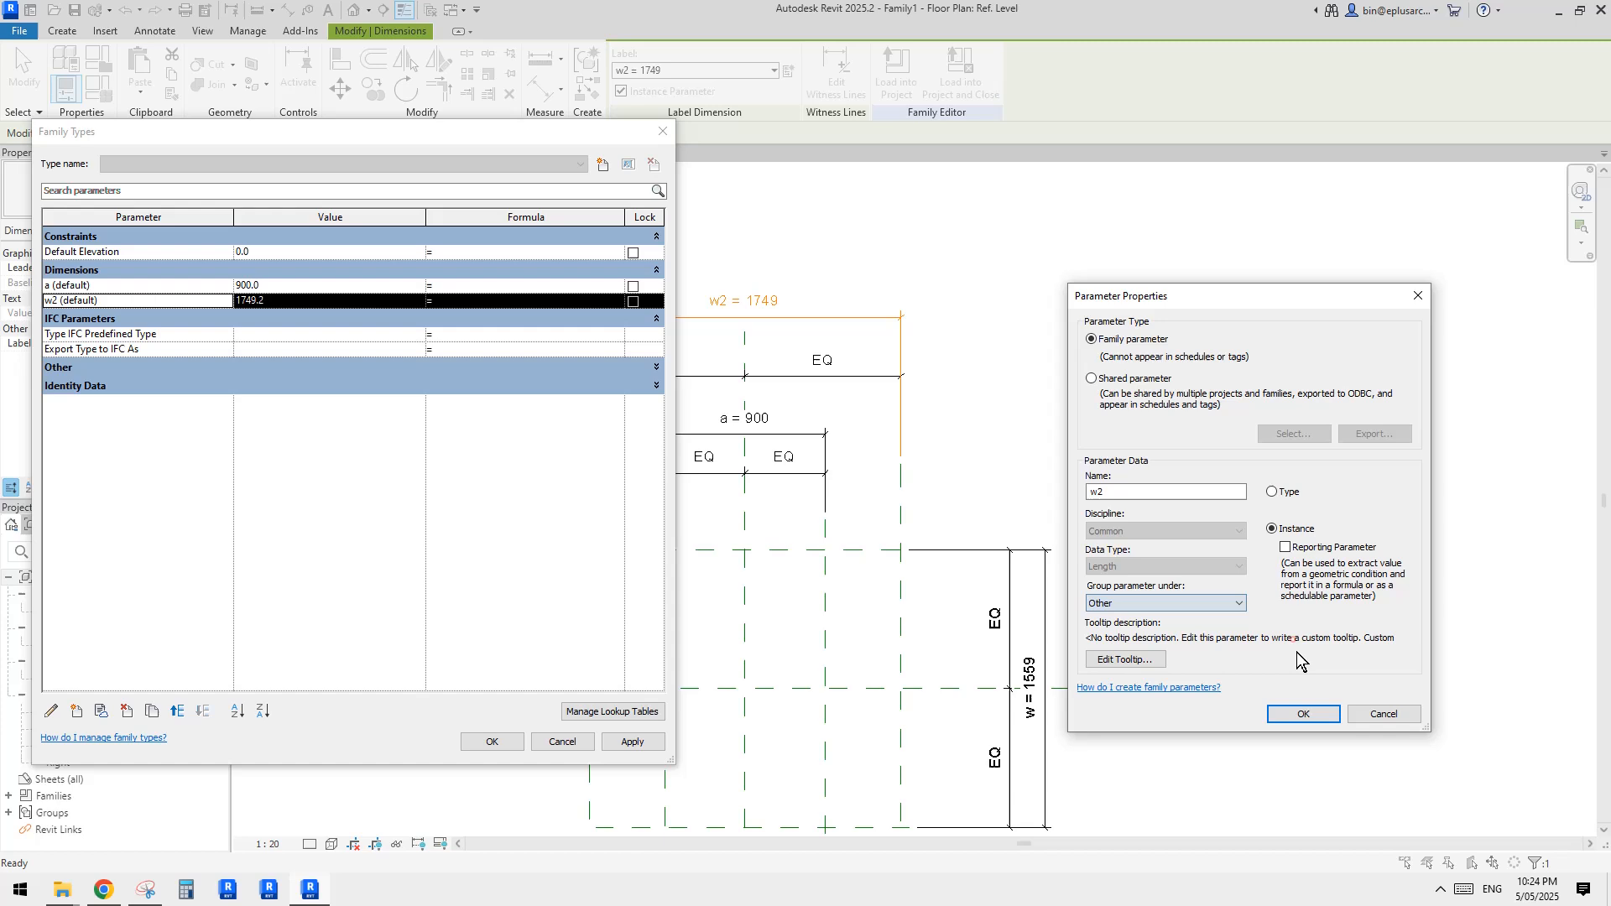
left_click(1315, 713)
Expand the Other group, set the formula of w2 to a * 2, and close the family types.
left_click(151, 353)
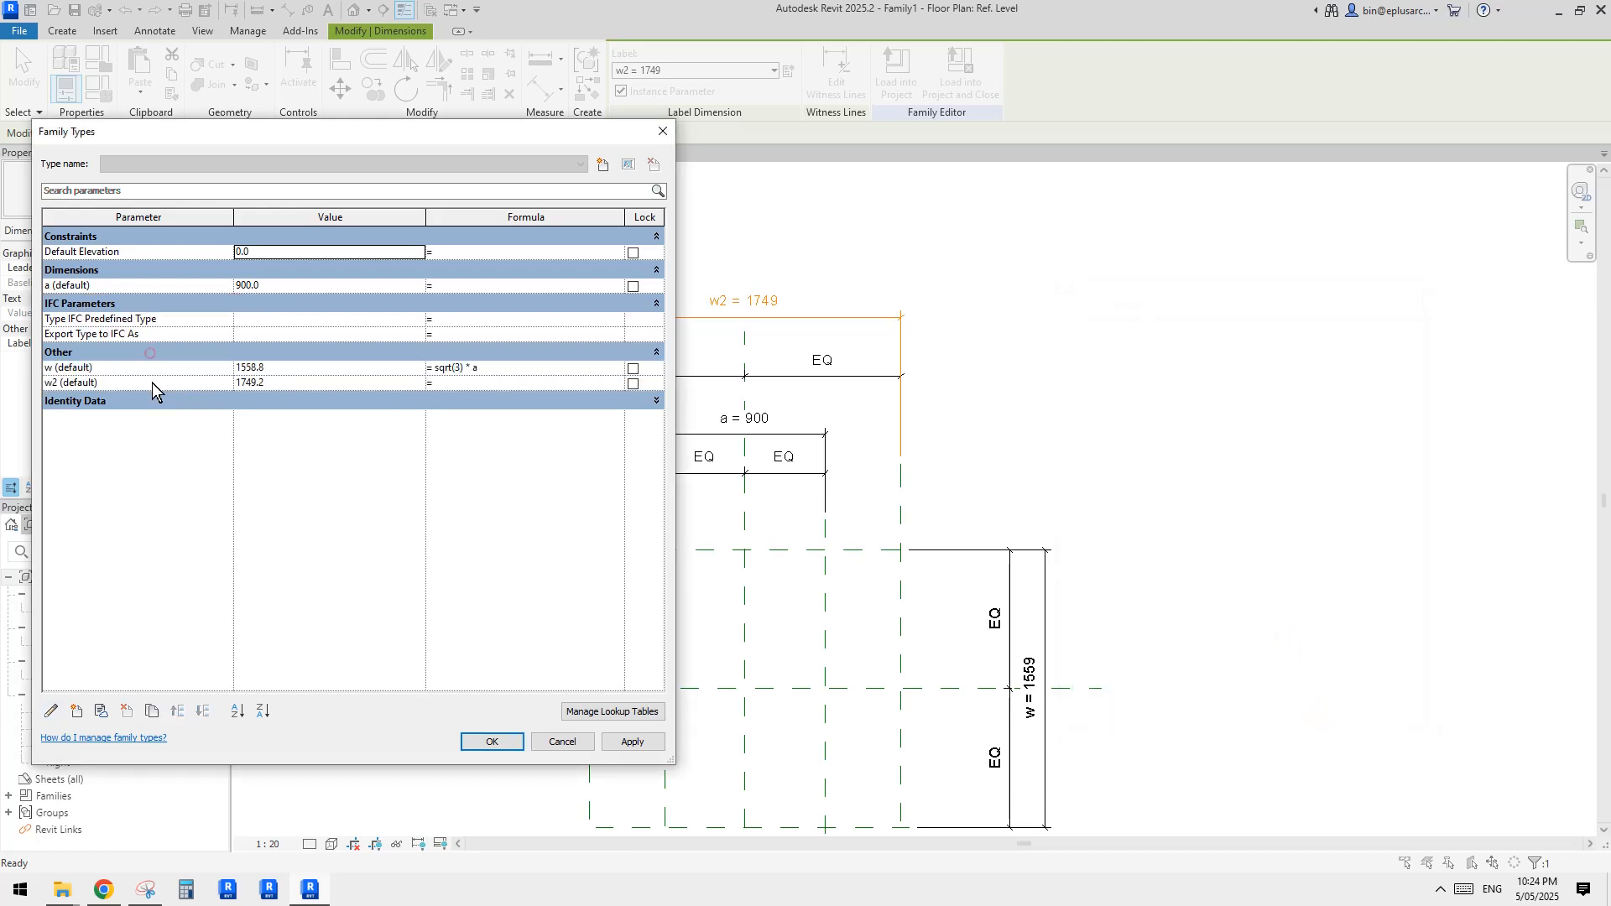
left_click(482, 384)
left_click(473, 468)
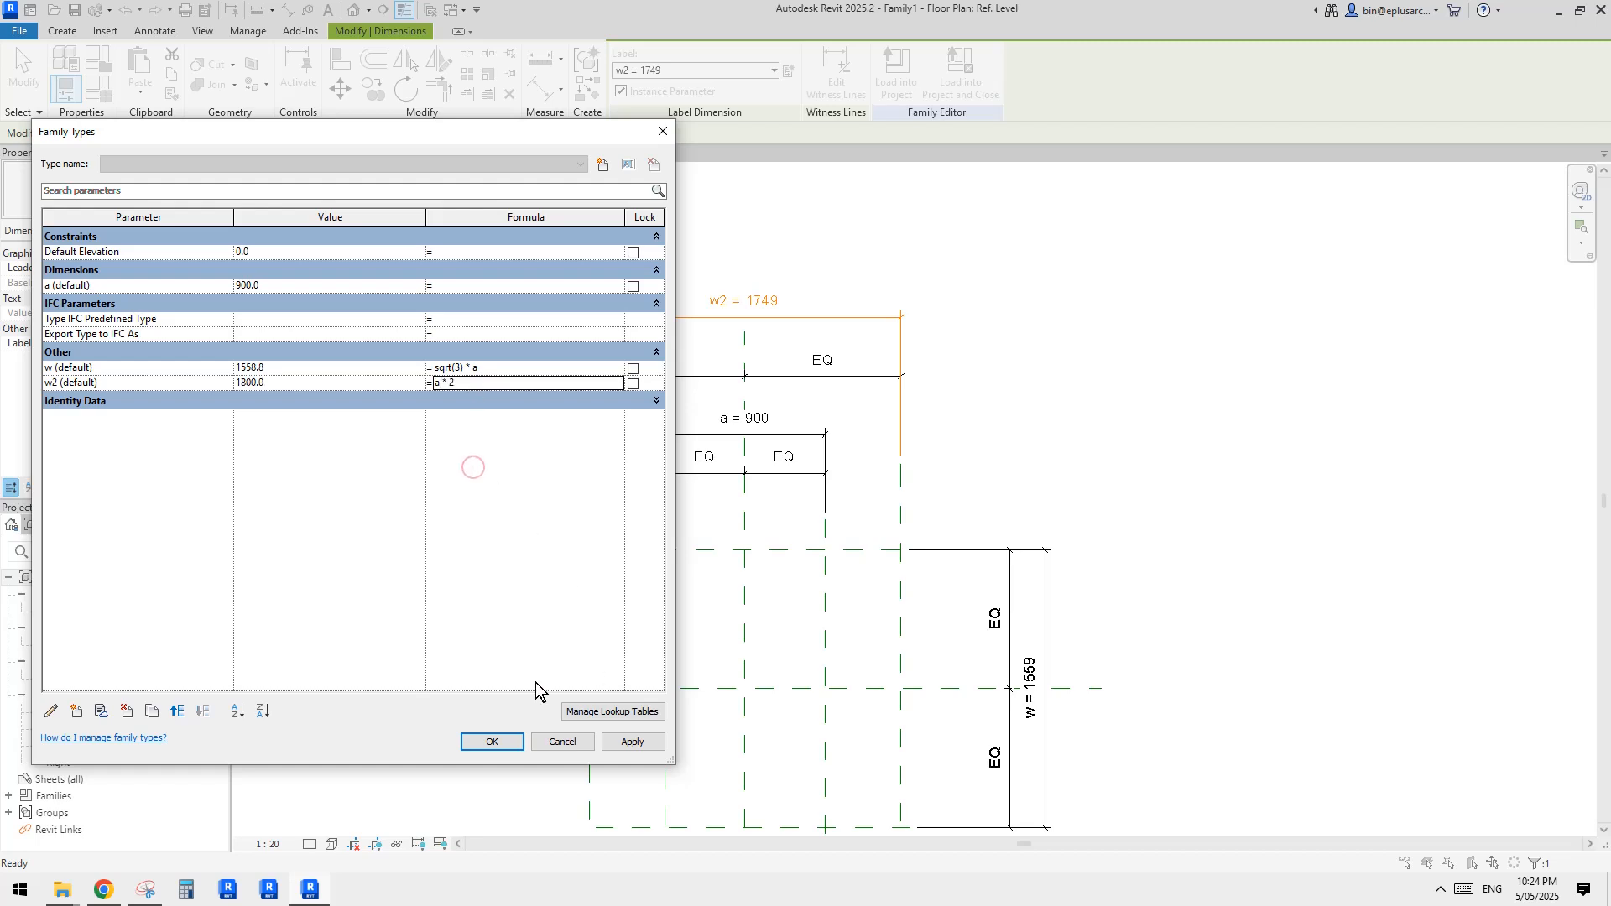
left_click(503, 740)
Start an extrusion and sketch a closed hexagon with 900 mm sides, snapping its six corners to the reference plane intersections.
scroll(939, 666, "down", 1)
middle_click_drag(939, 666, 980, 488)
scroll(876, 548, "up", 1)
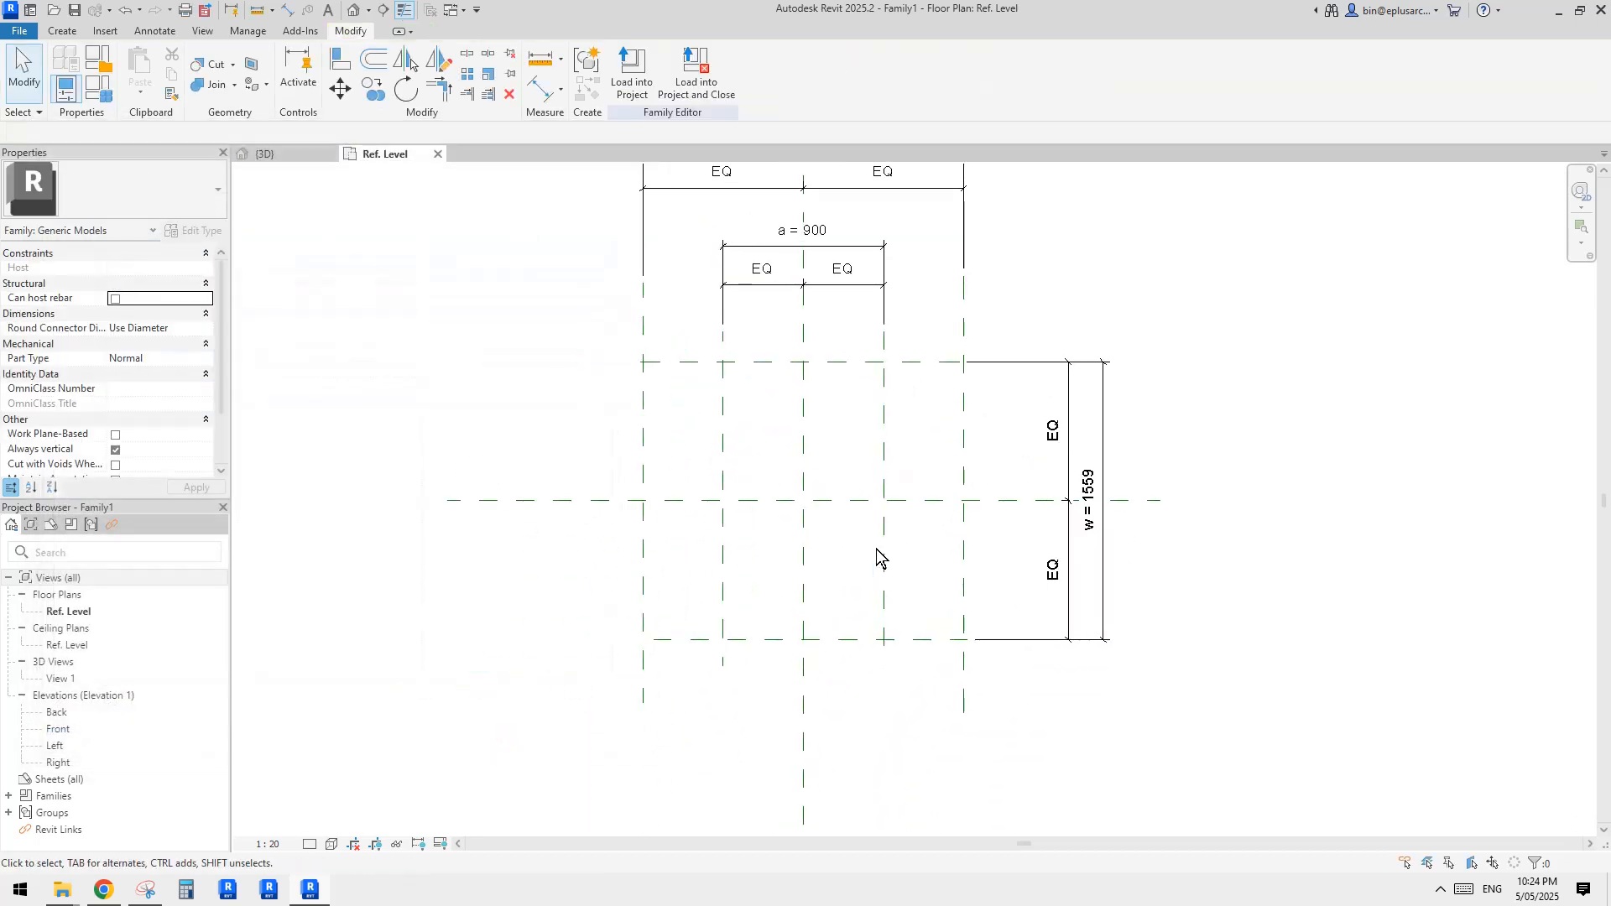
middle_click_drag(789, 474, 784, 496)
left_click(62, 31)
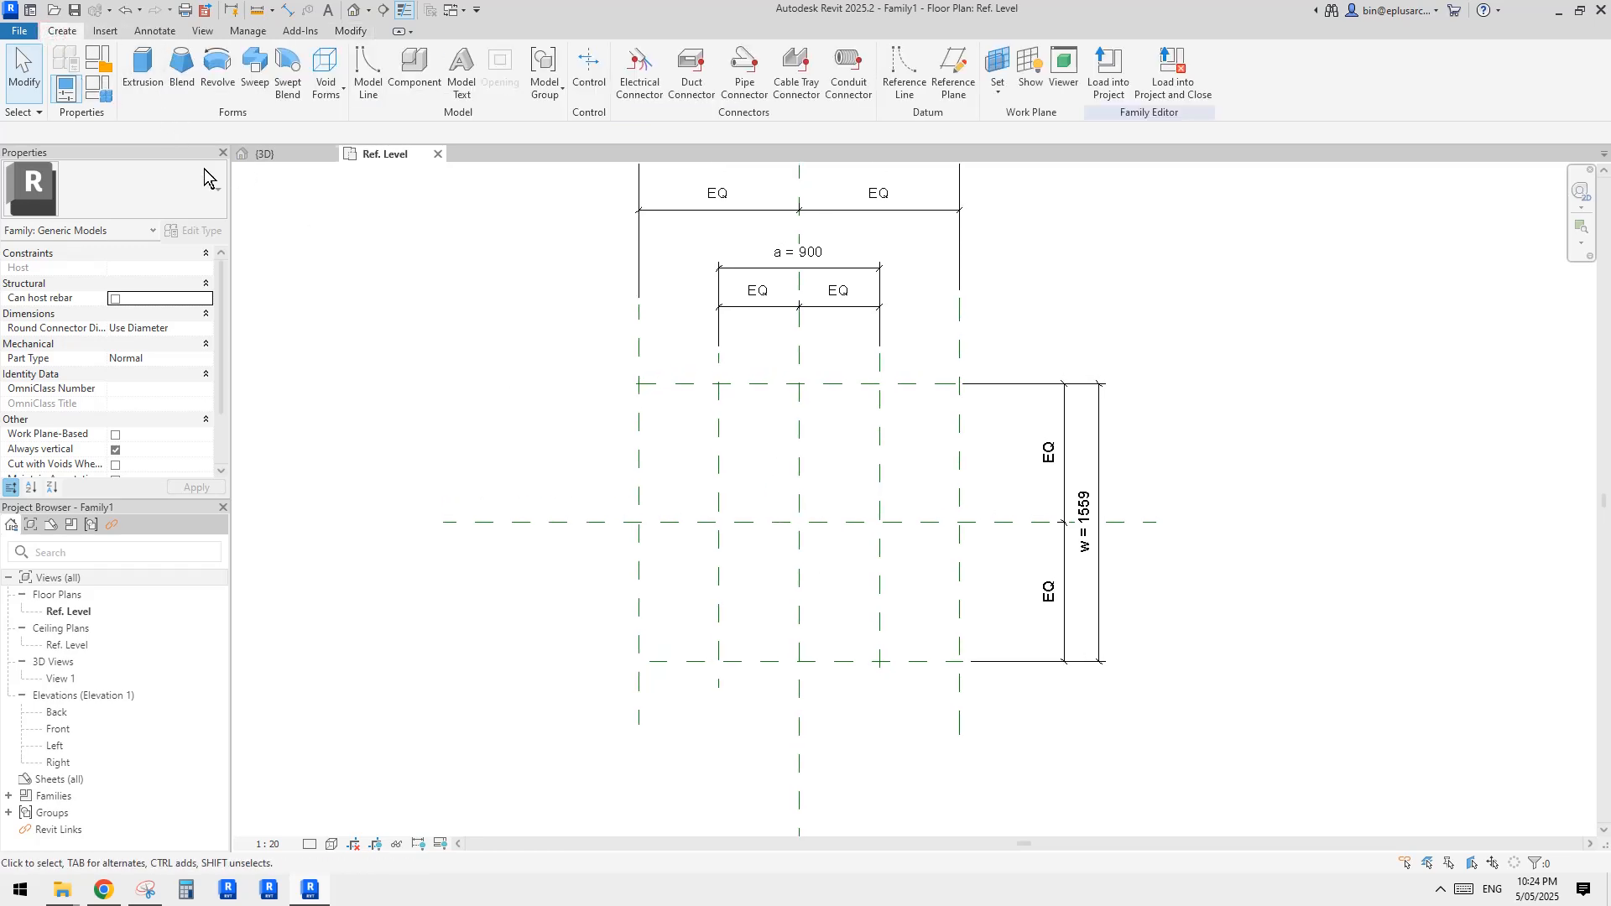
middle_click_drag(427, 279, 419, 281)
left_click(139, 71)
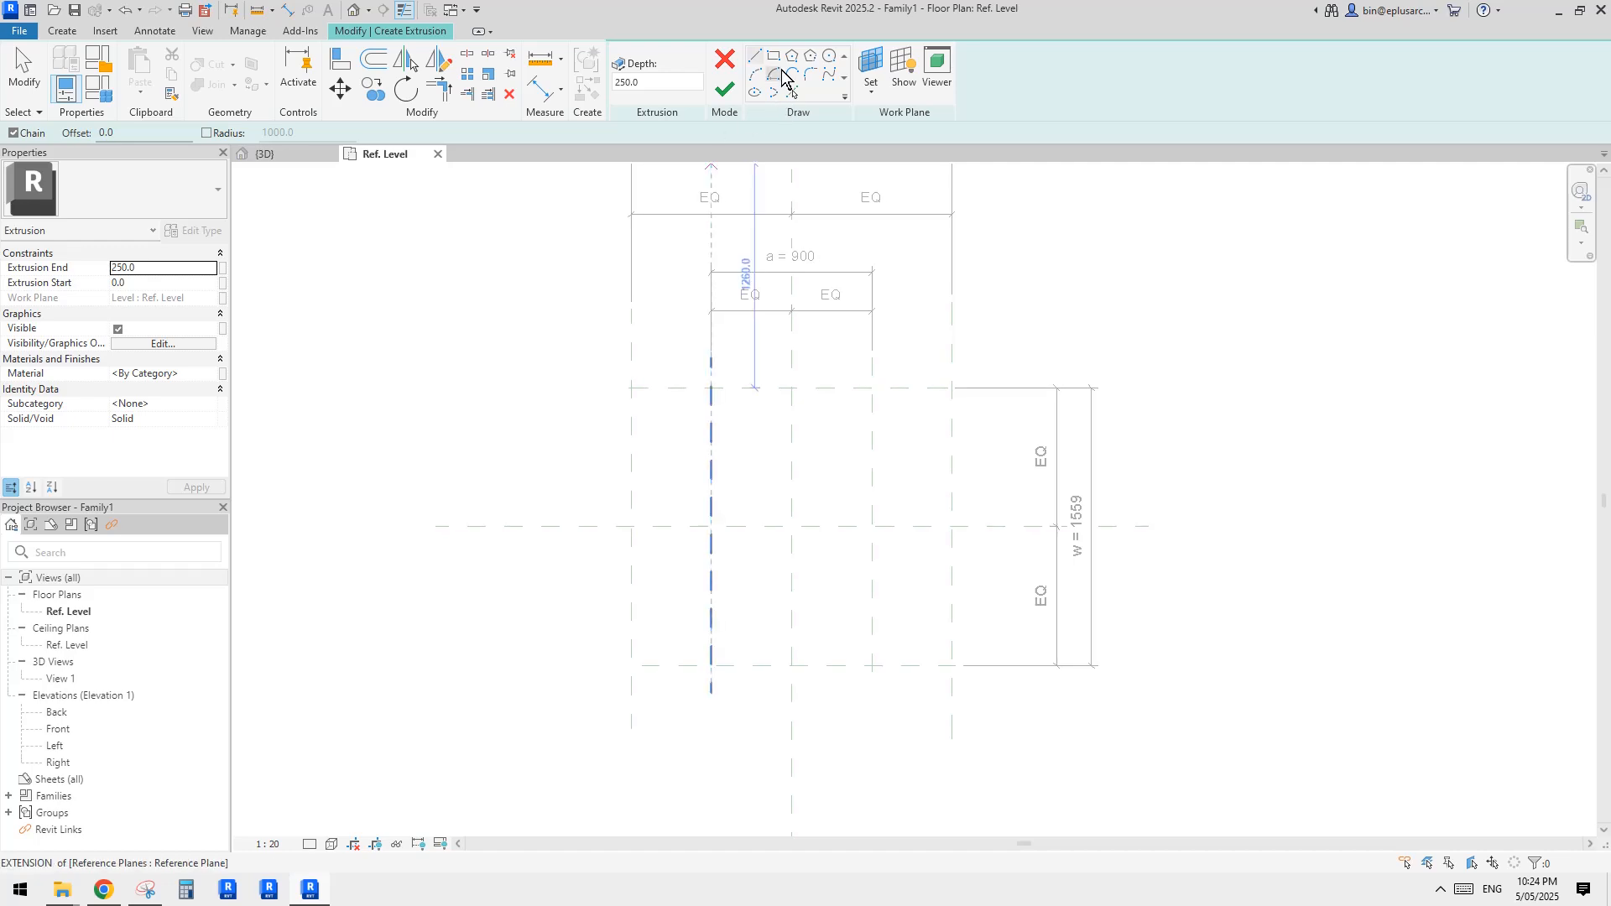
left_click(757, 60)
middle_click_drag(877, 328, 860, 313)
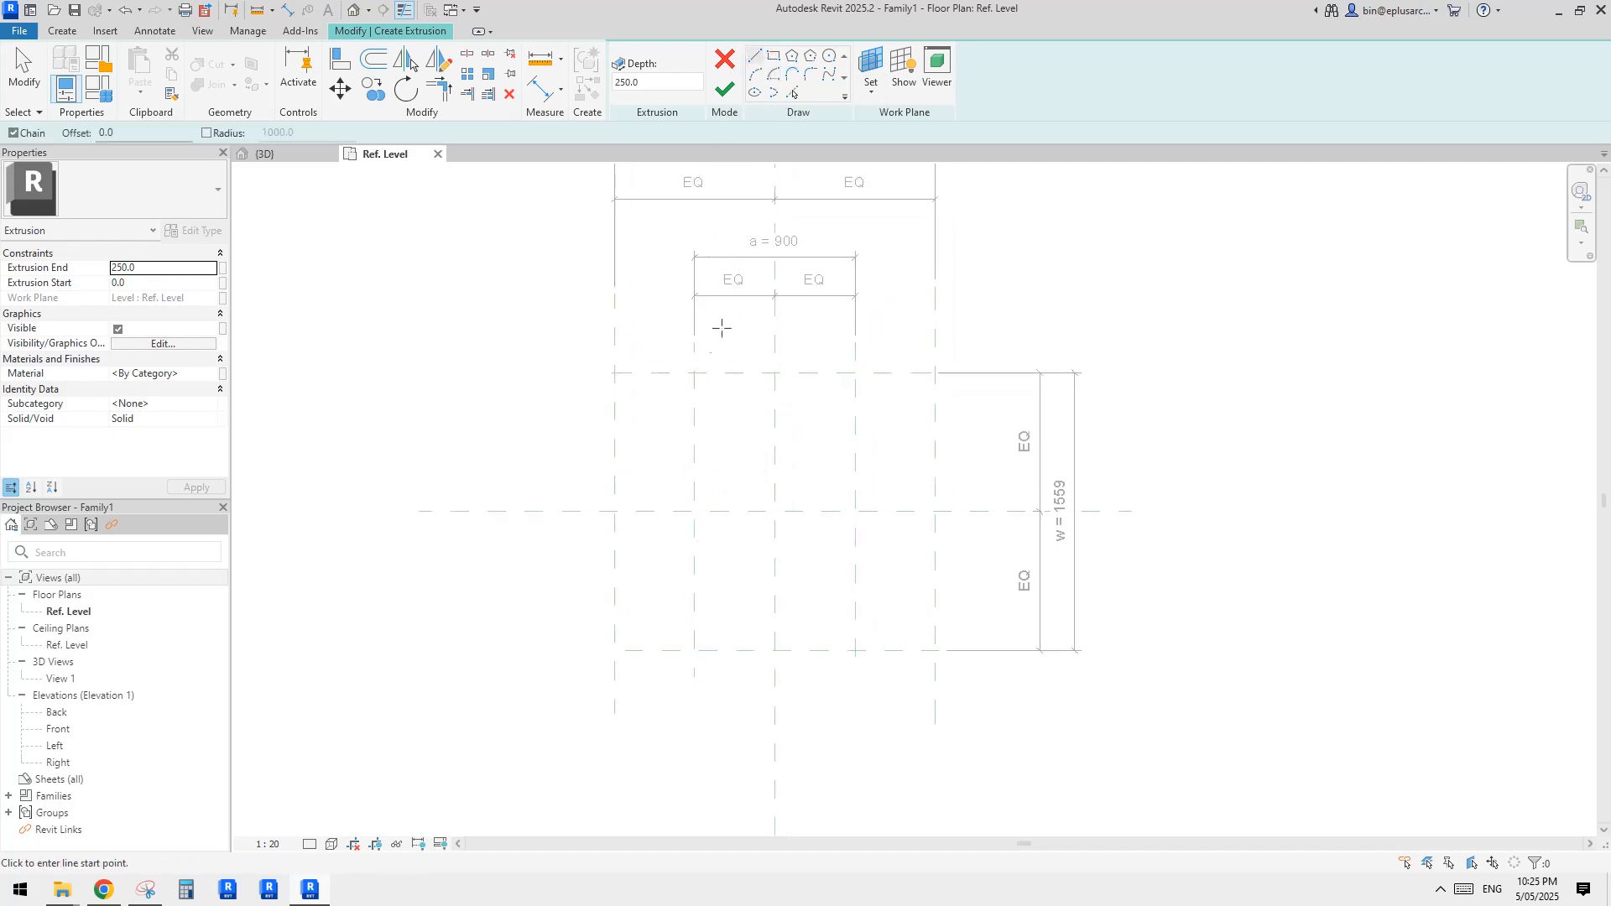
left_click(694, 372)
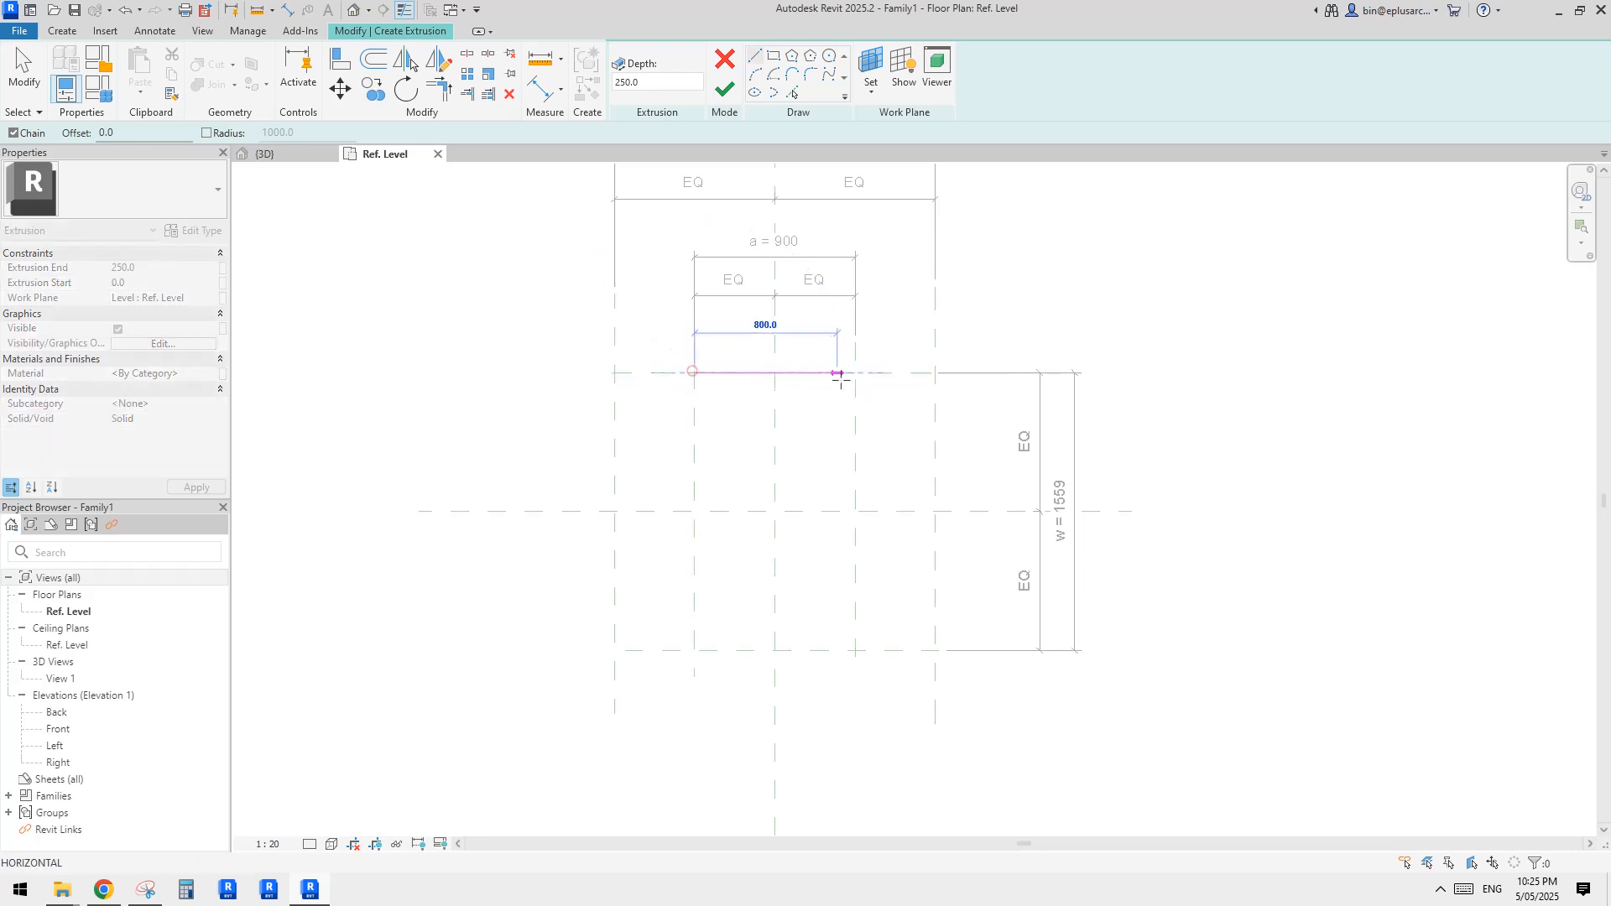
left_click(853, 372)
left_click(936, 511)
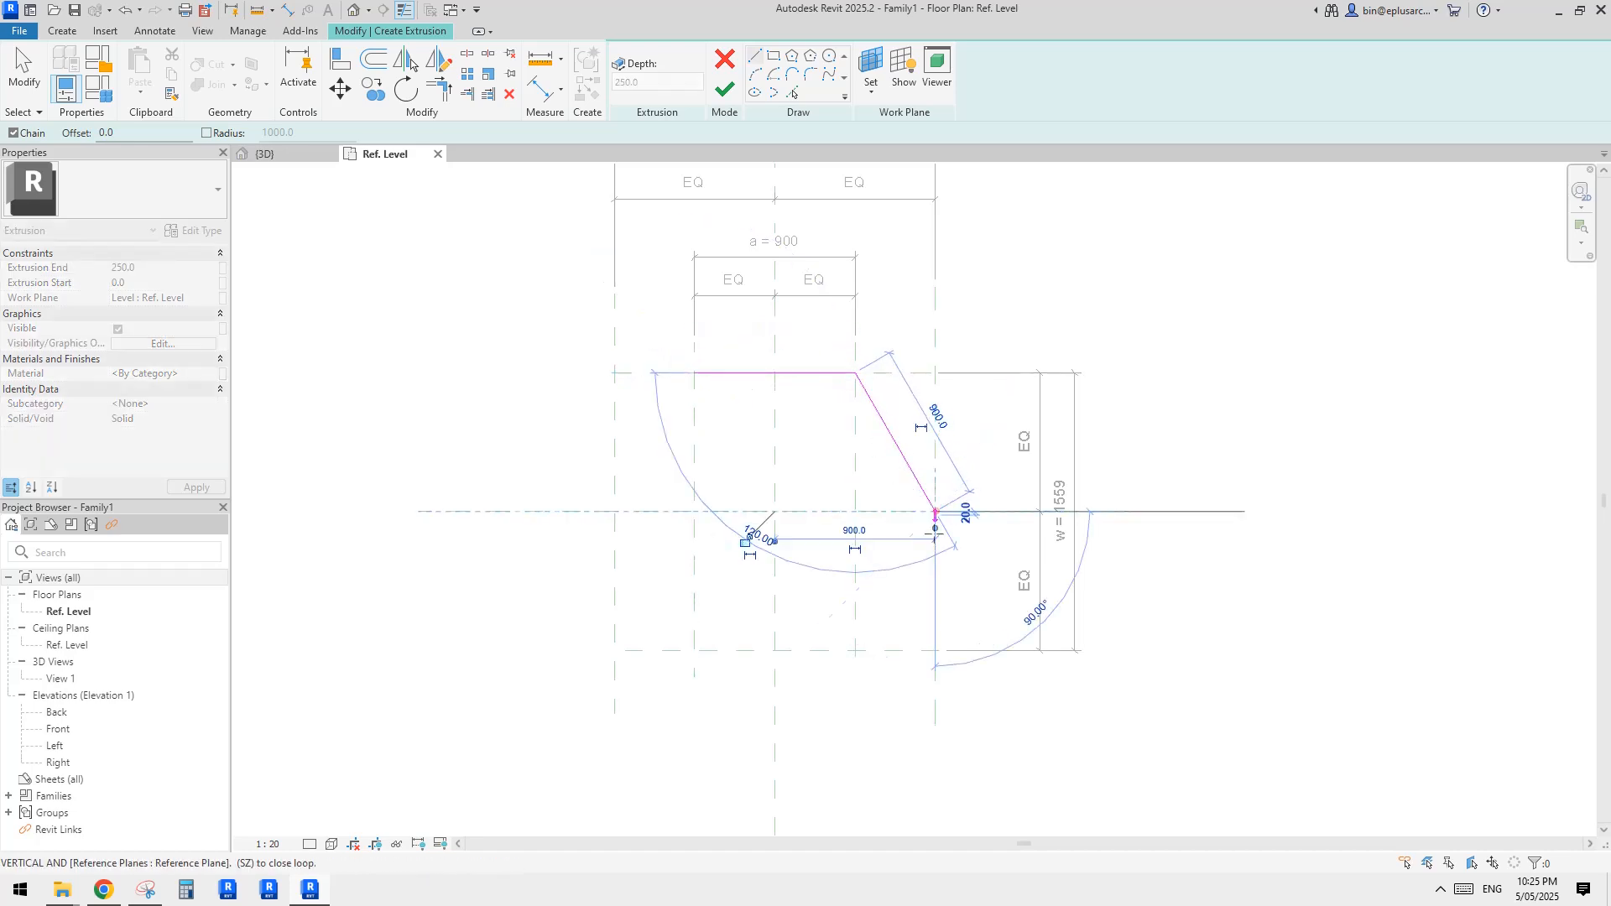
left_click(856, 650)
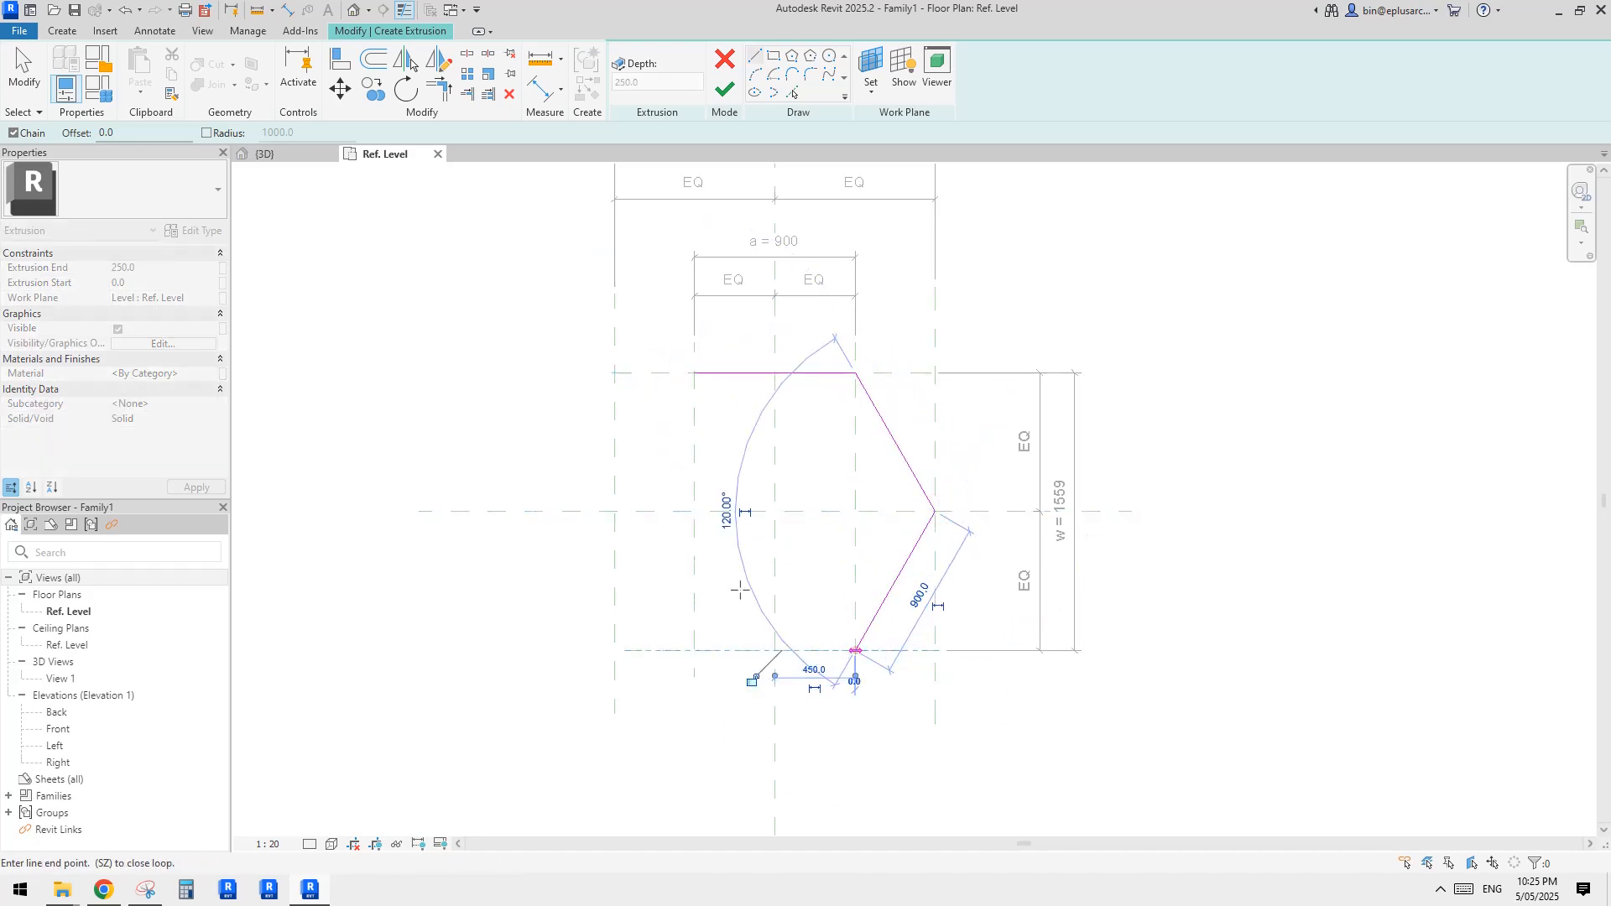
left_click(694, 650)
left_click(615, 511)
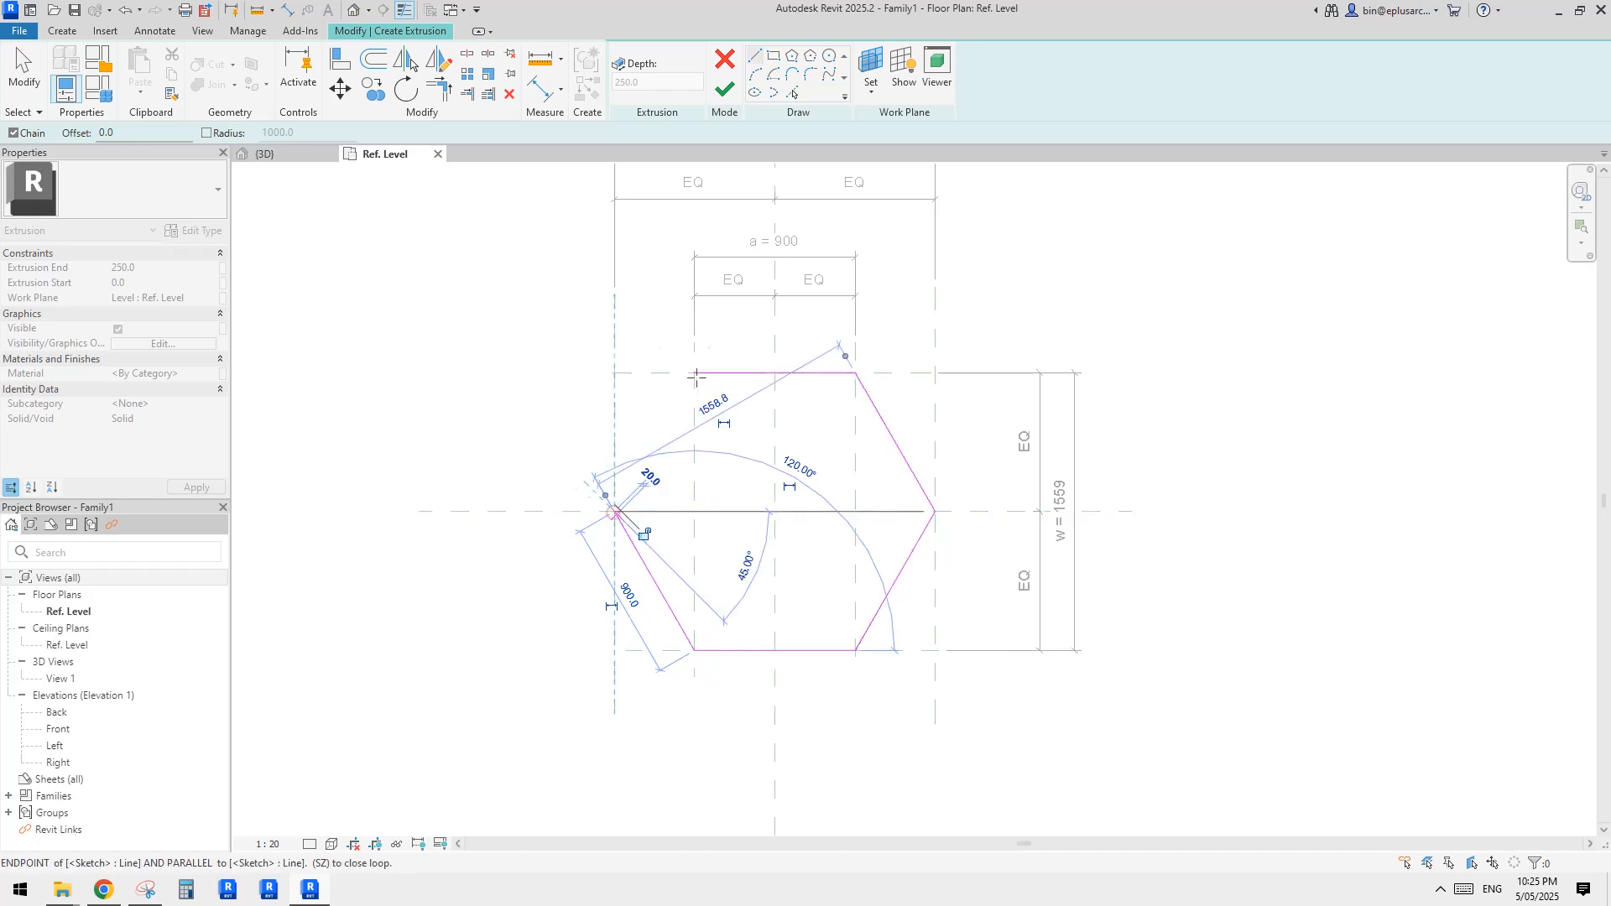
left_click(694, 373)
scroll(1021, 410, "up", 2)
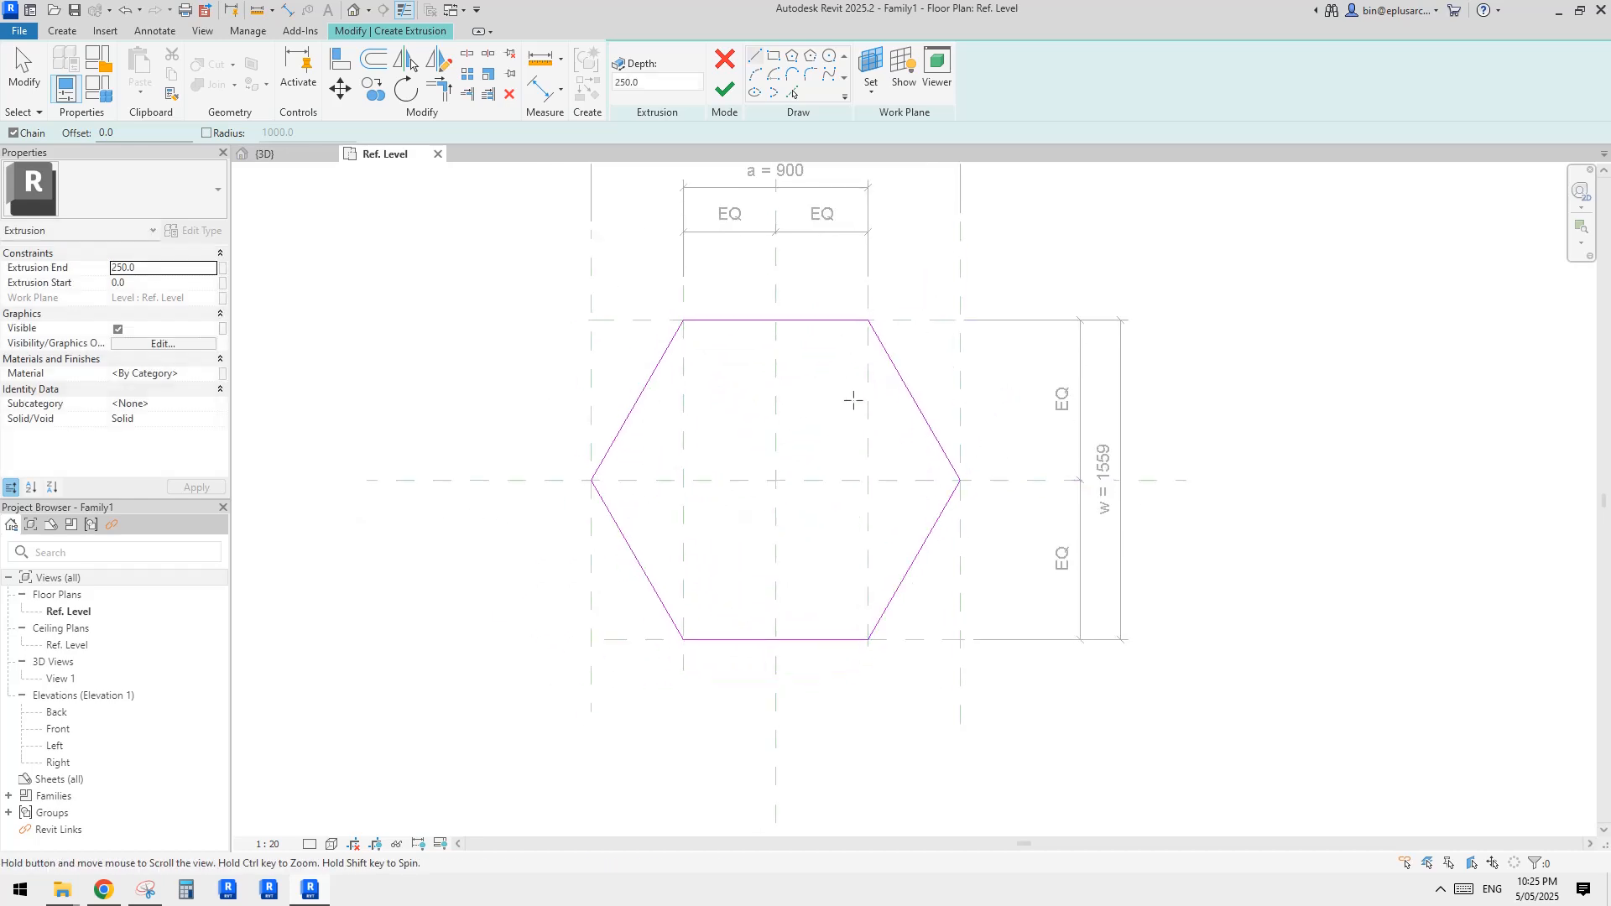
key("Escape")
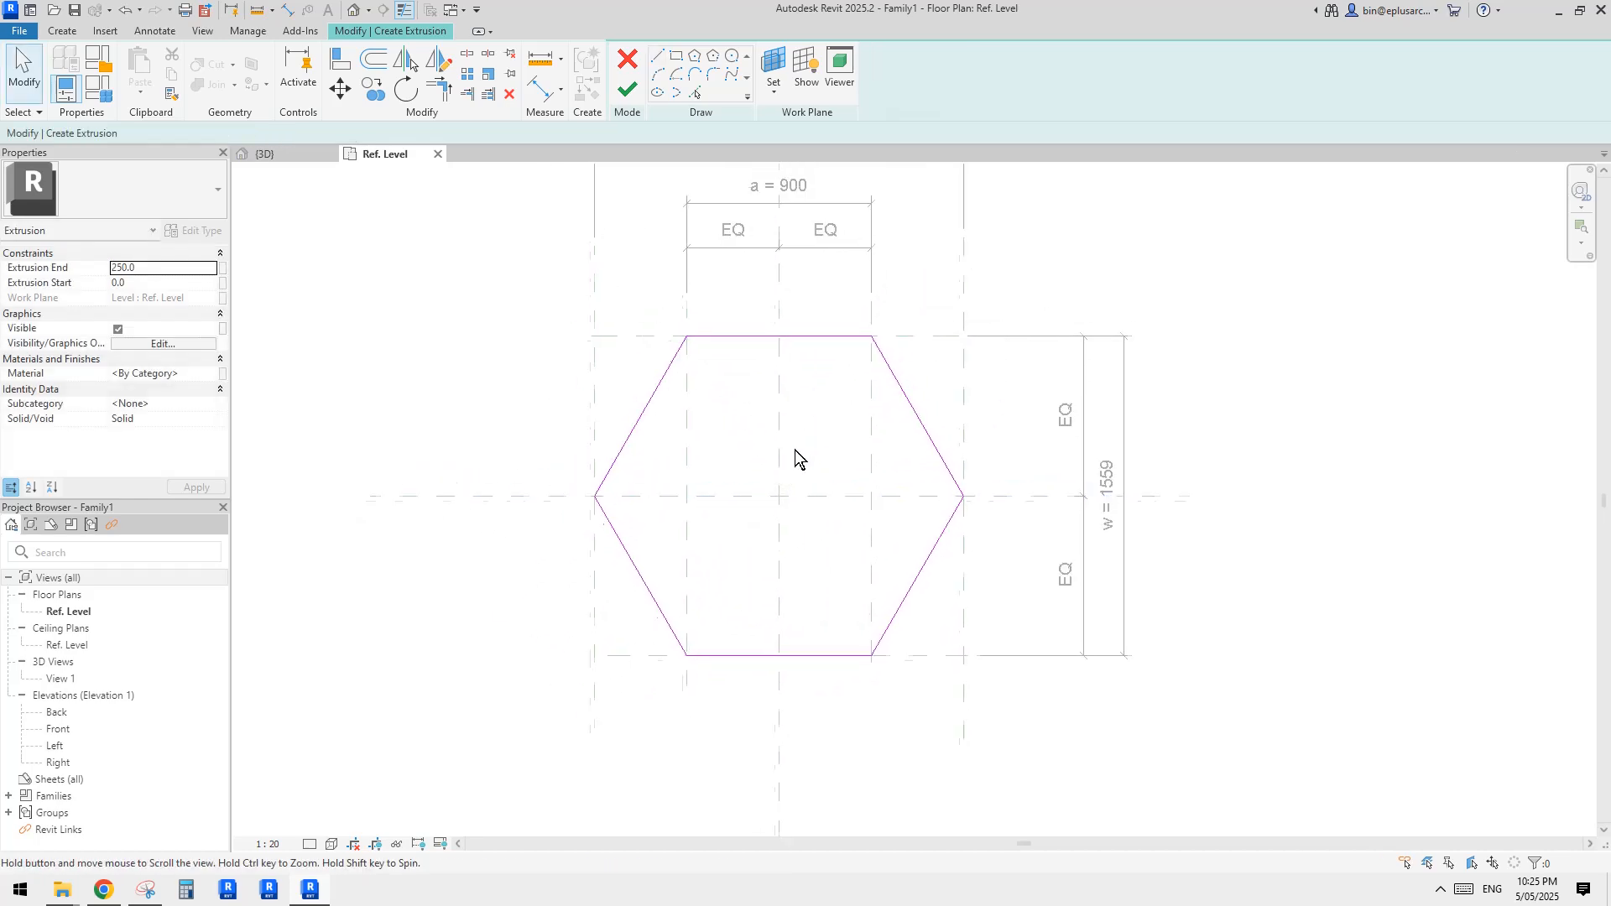
middle_click_drag(794, 449, 786, 454)
Turn on the visibility of Automatic Sketch Dimensions among the annotation categories of the Ref. Level view.
key("v")
key("v")
left_click(350, 169)
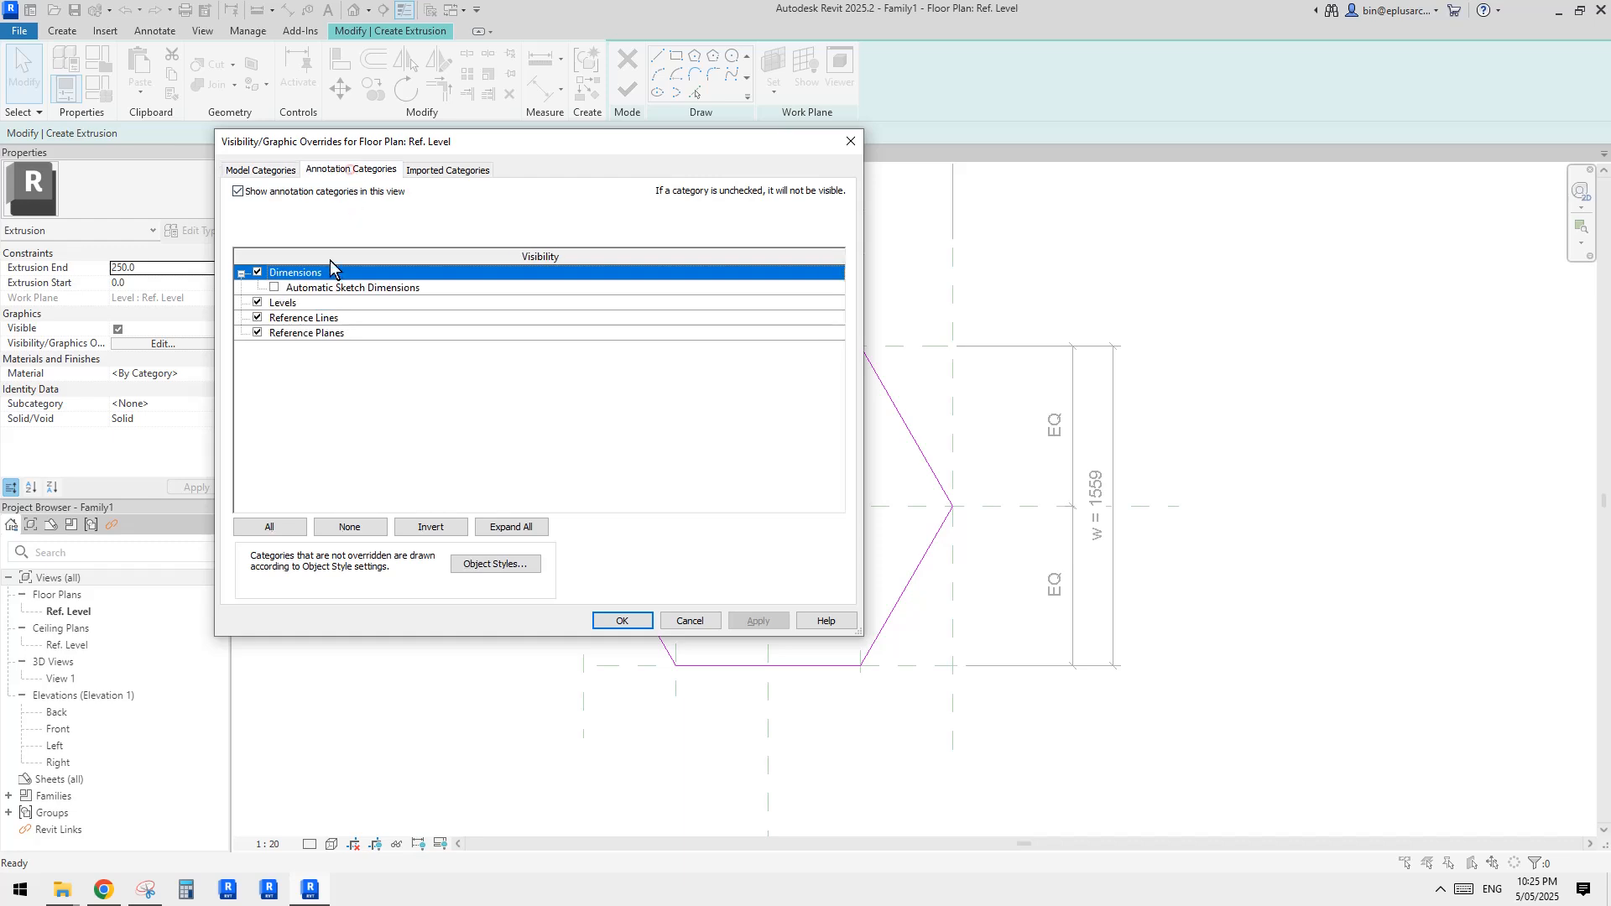
left_click(273, 287)
left_click(620, 622)
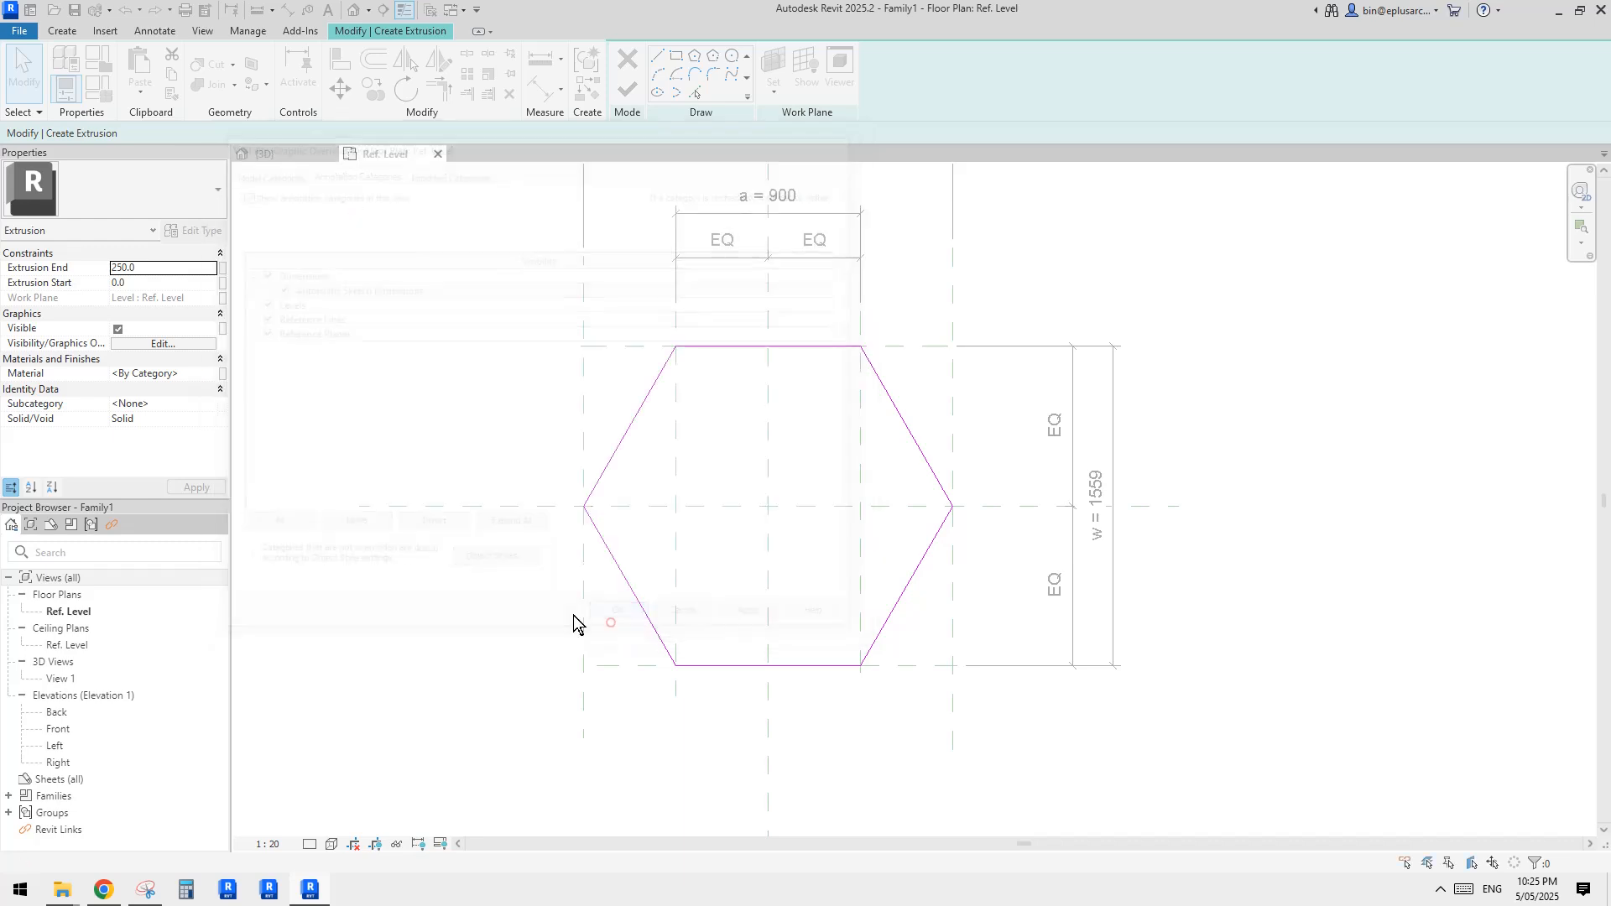
scroll(577, 501, "up", 1)
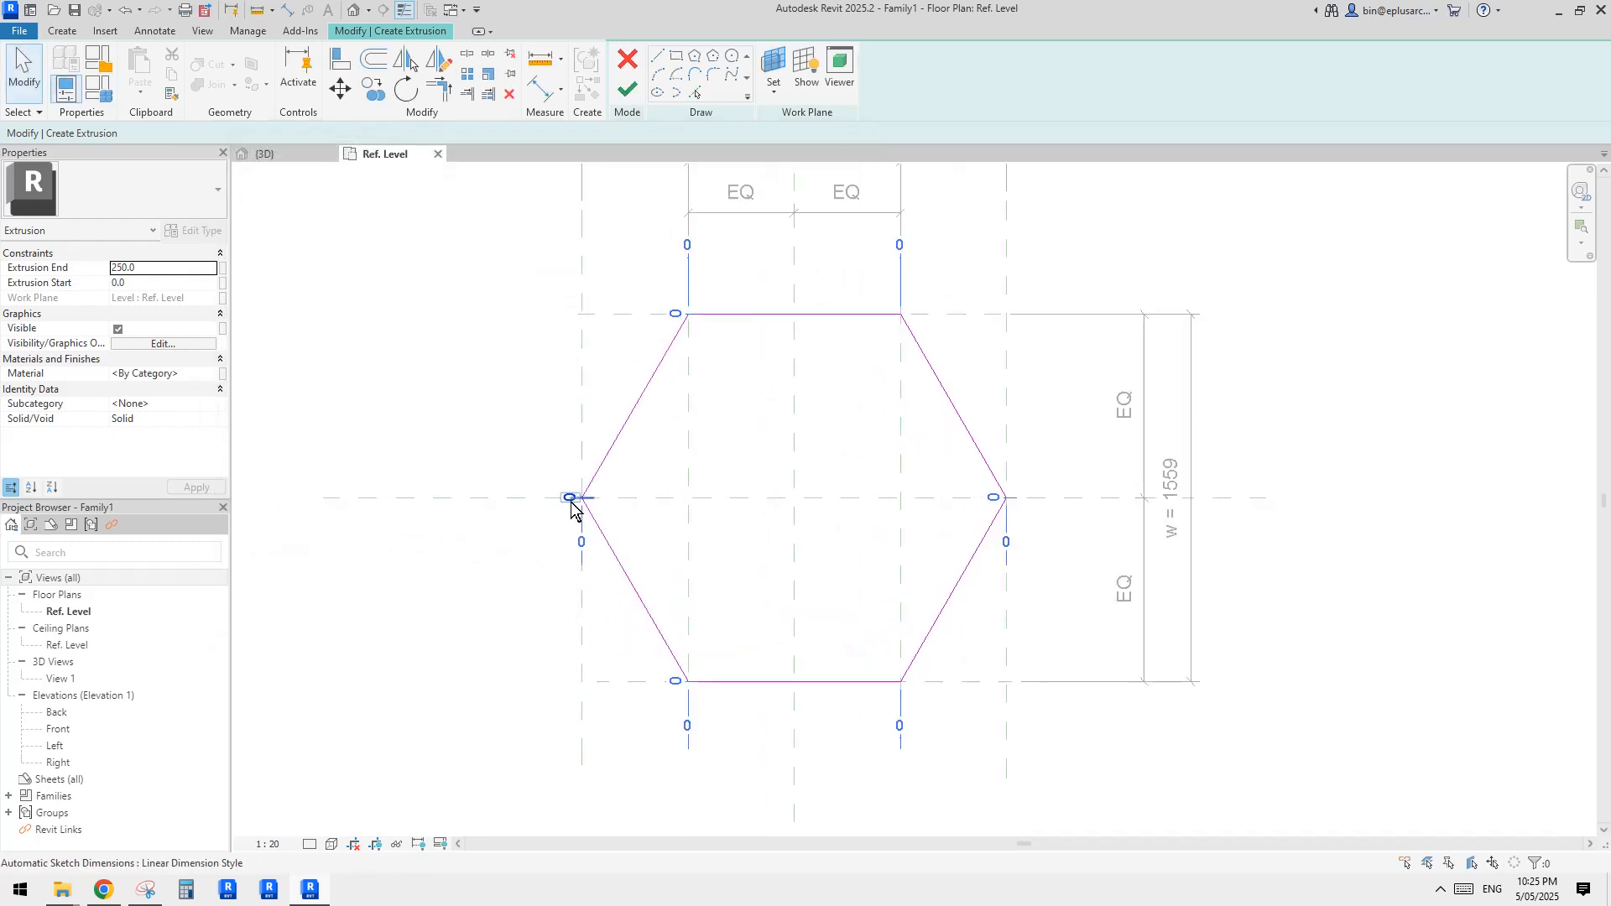
middle_click_drag(776, 521, 733, 530)
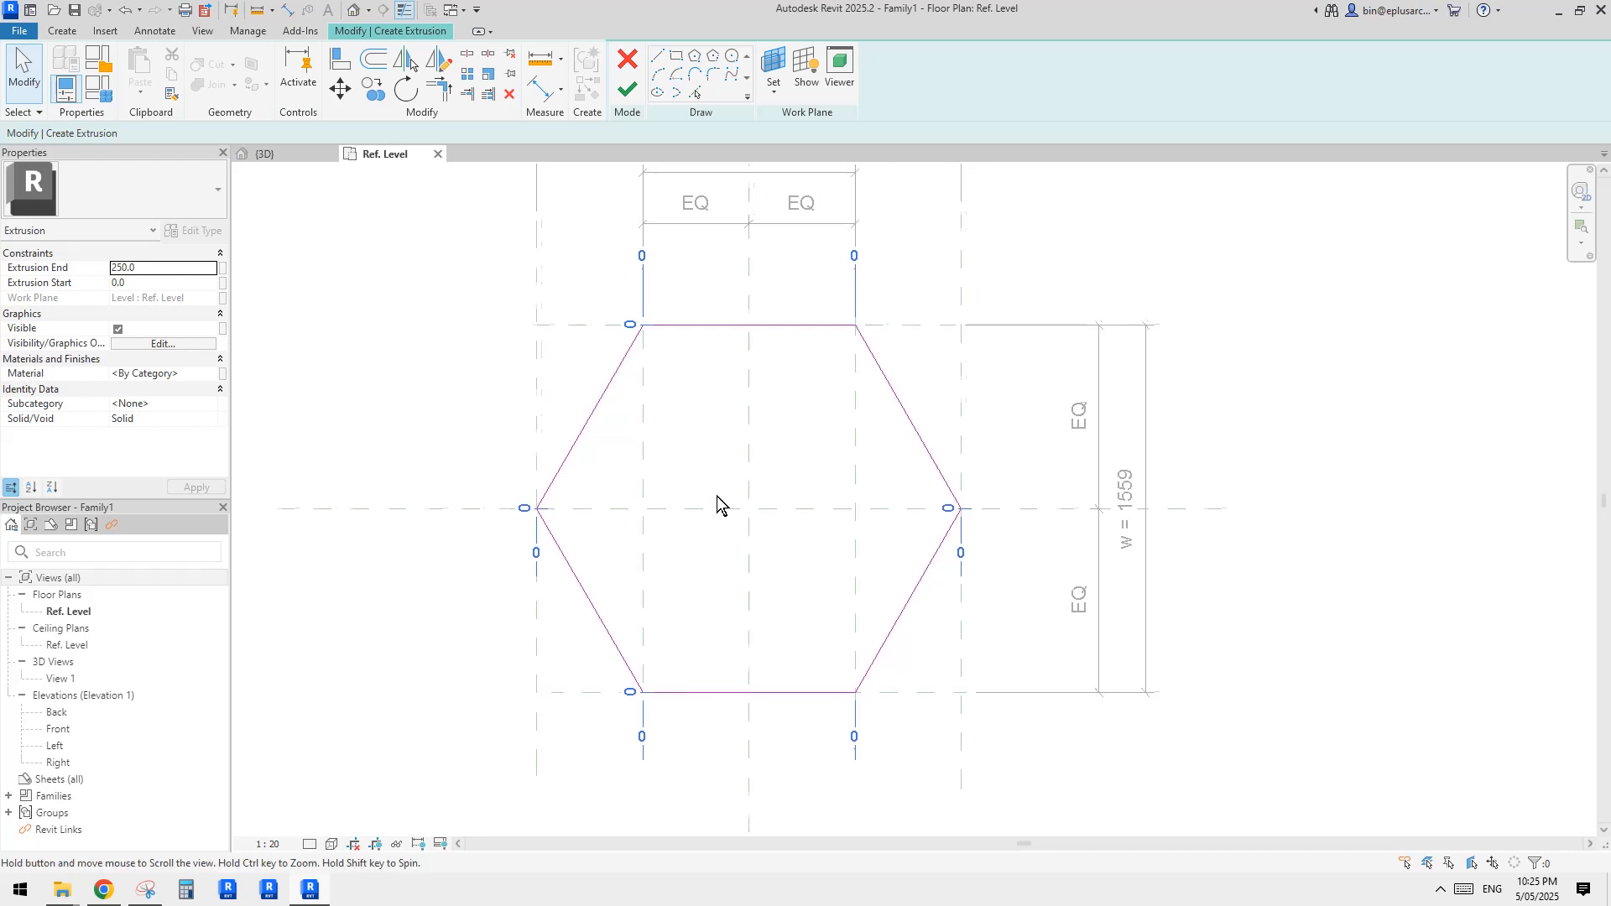
scroll(973, 568, "up", 1)
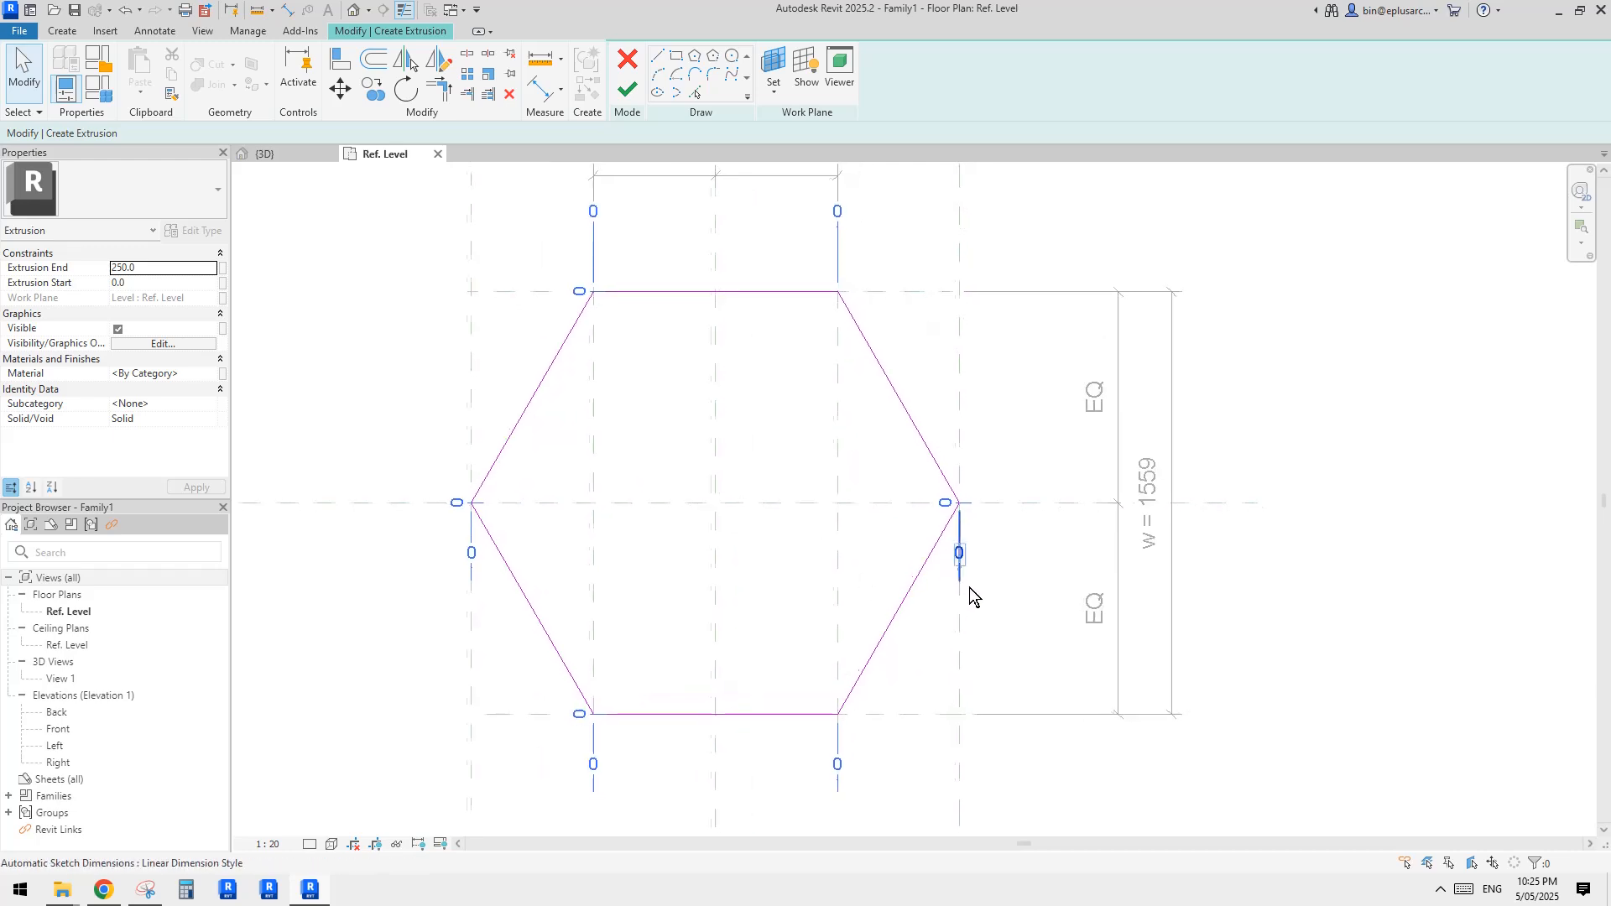
mouse_move(969, 588)
middle_mouse_down()
mouse_move(952, 590)
mouse_move(970, 575)
middle_mouse_up()
key("a")
key("l")
scroll(948, 592, "down", 1)
key("Escape")
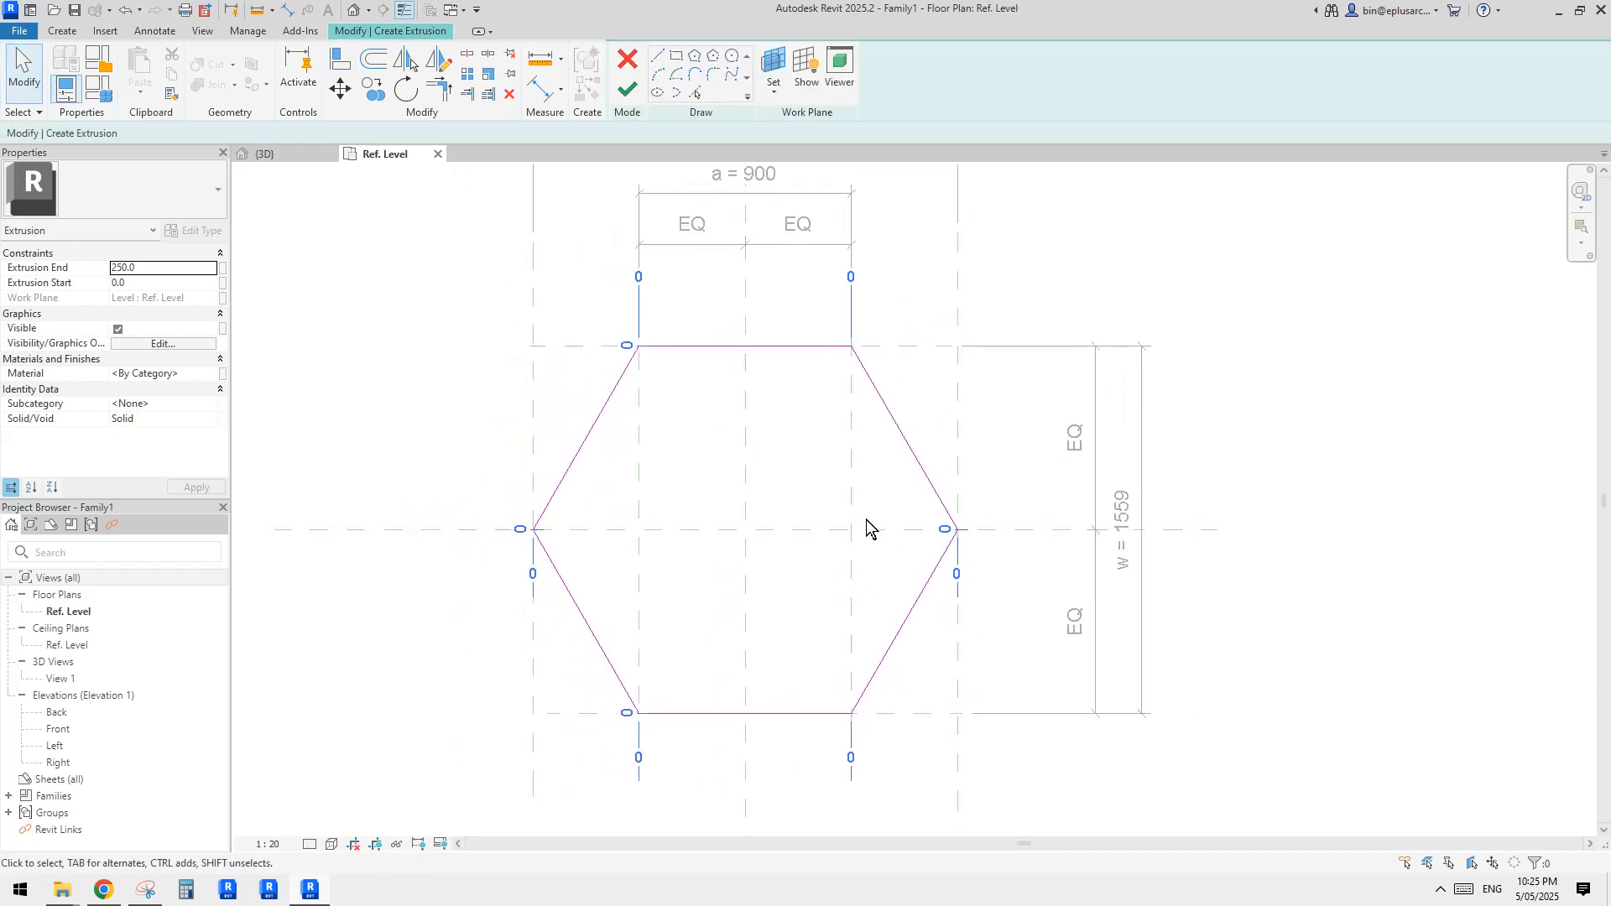
Switch off thin lines display so the hexagon sketch lines are drawn with their full line weight.
key("t")
key("l")
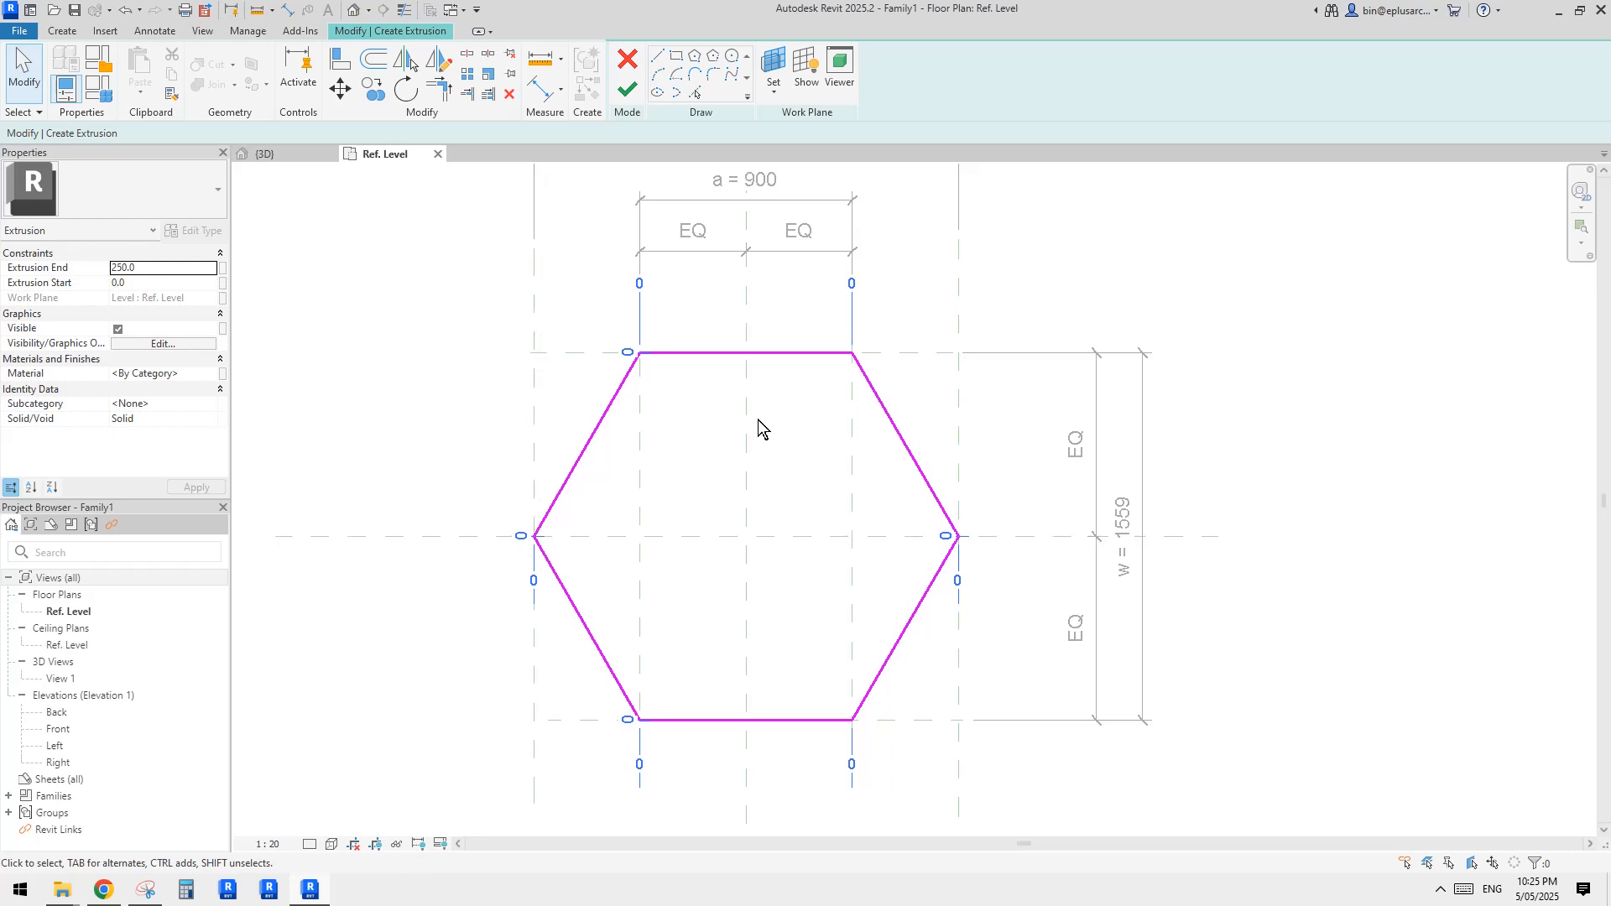
scroll(758, 419, "up", 1)
Align the hexagon's rightmost corner point to the right outer vertical reference plane and lock the alignment.
key("a")
key("l")
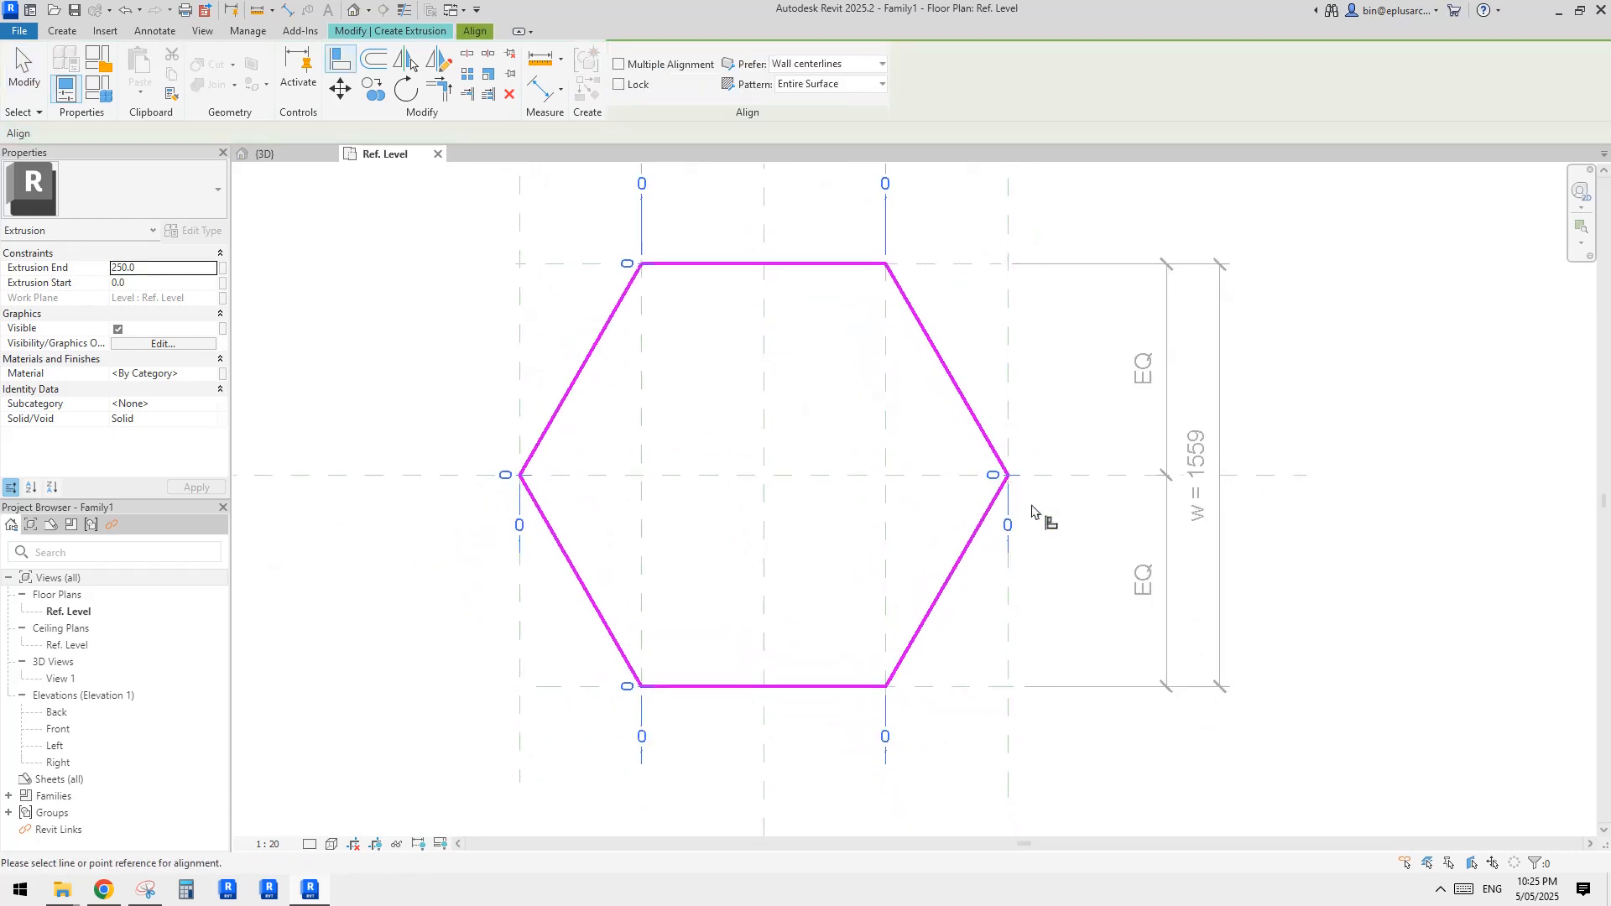
left_click(1008, 599)
left_click(1009, 475)
middle_click_drag(1047, 581, 1050, 579)
left_click(1006, 629)
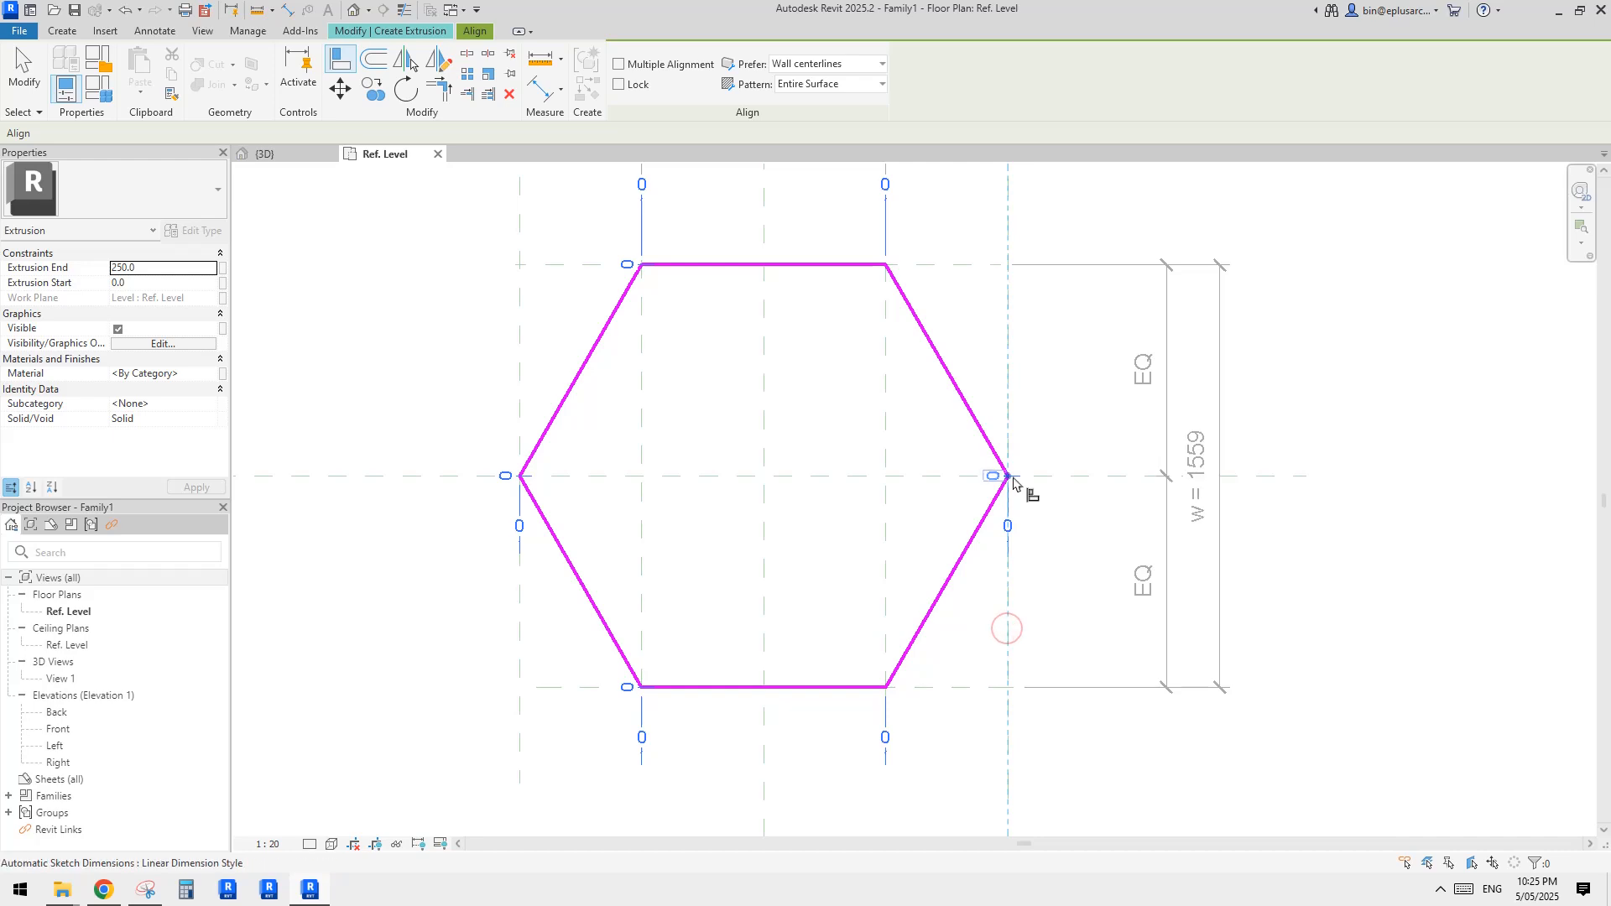
scroll(1014, 482, "up", 1)
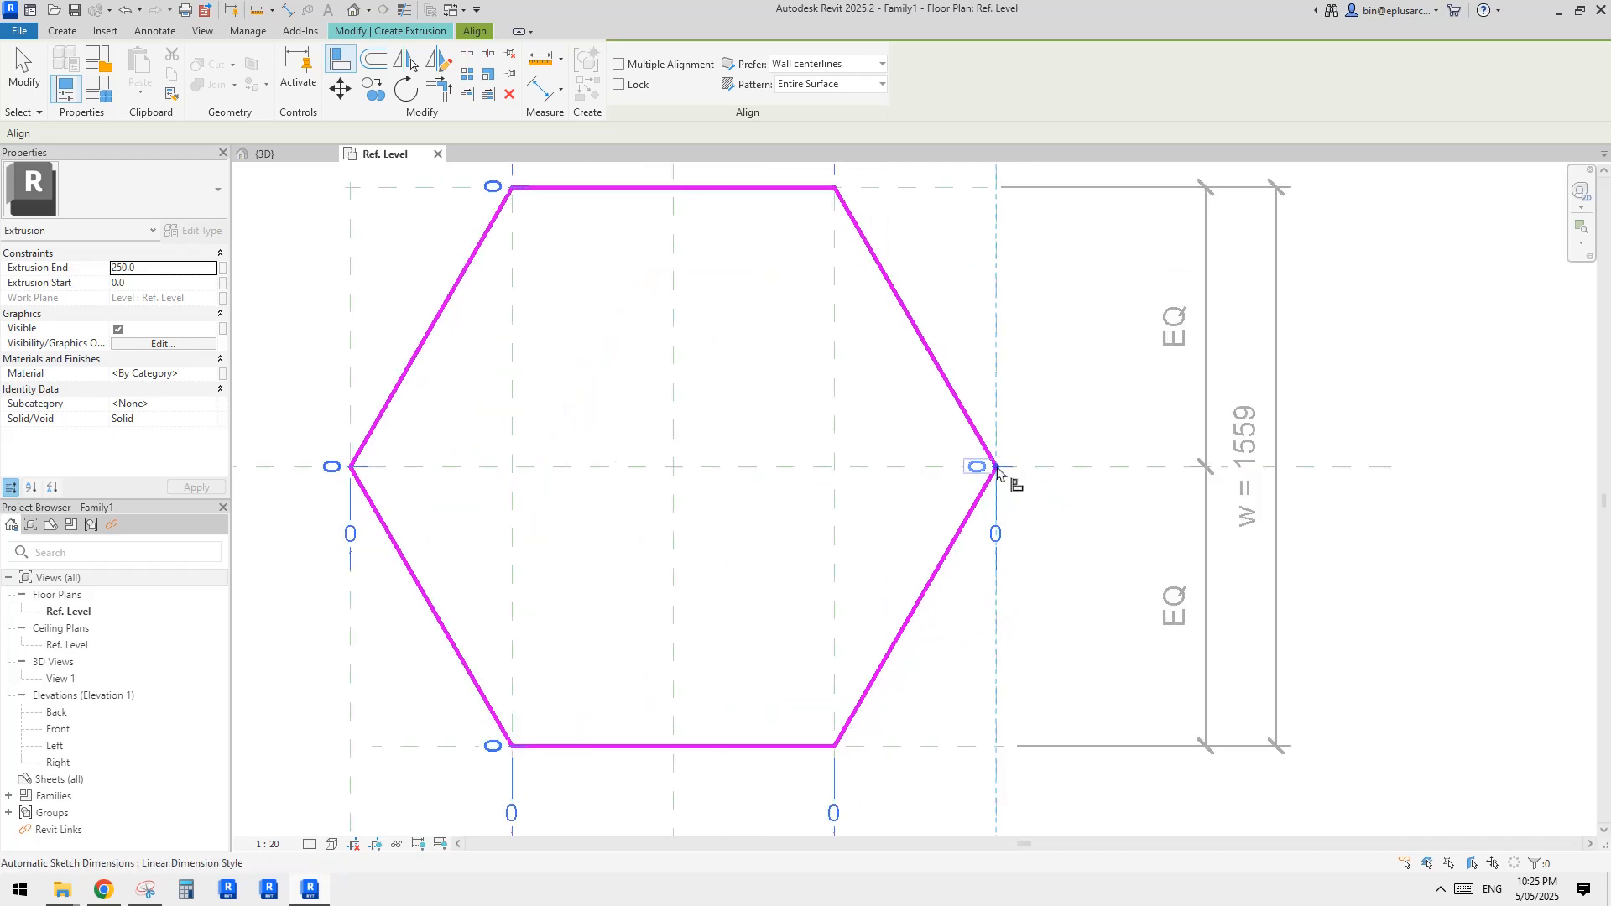
scroll(957, 490, "down", 1)
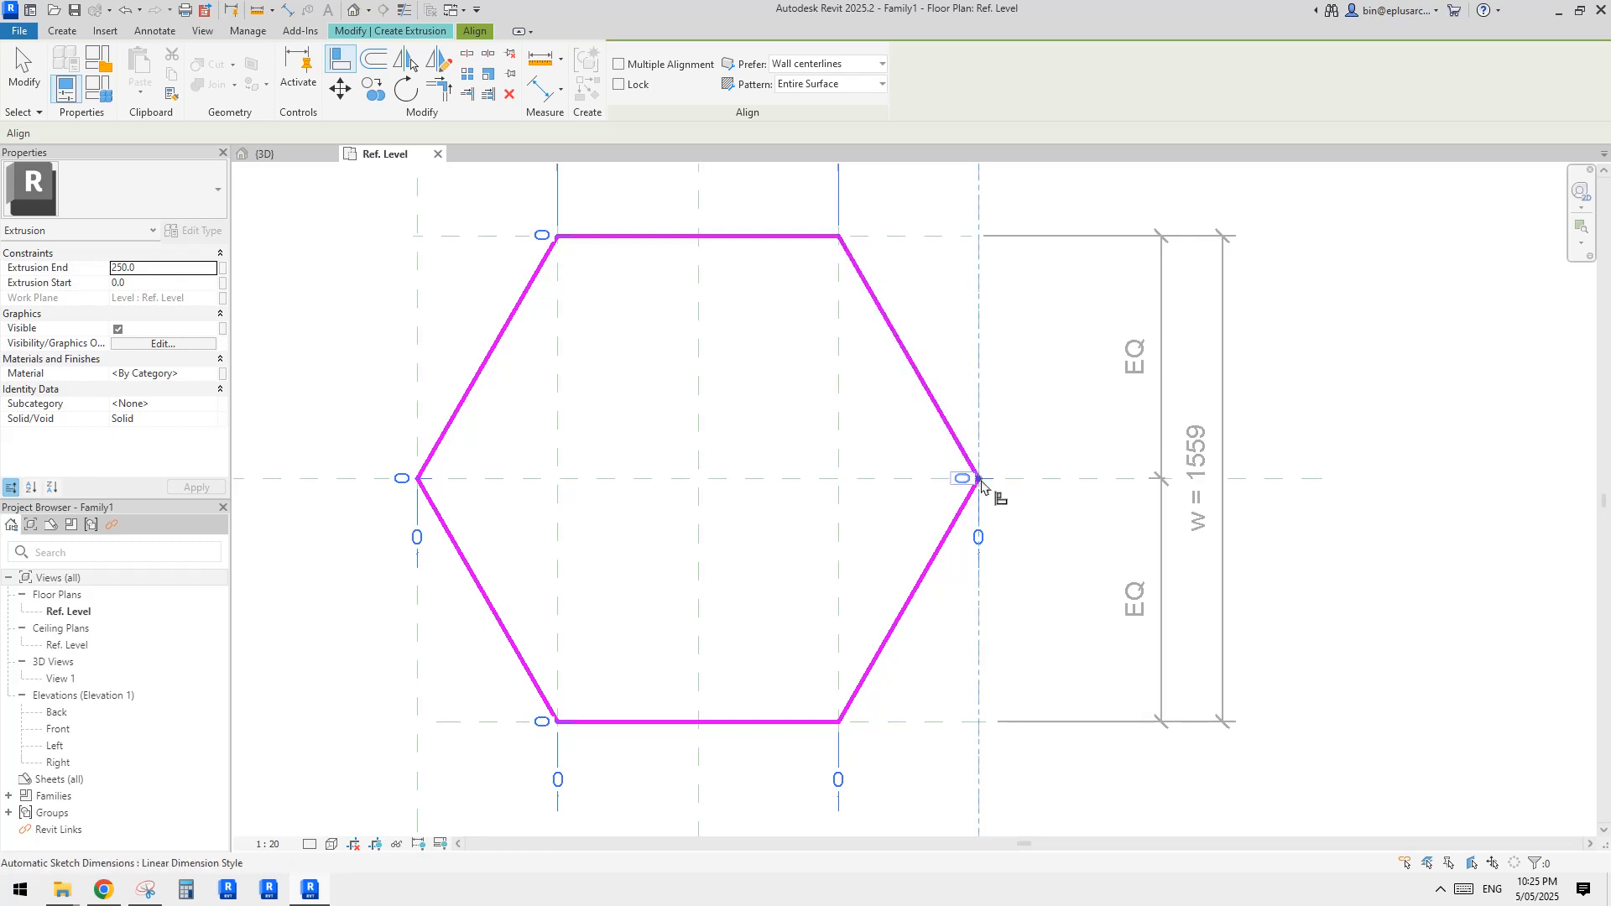
scroll(980, 483, "up", 1)
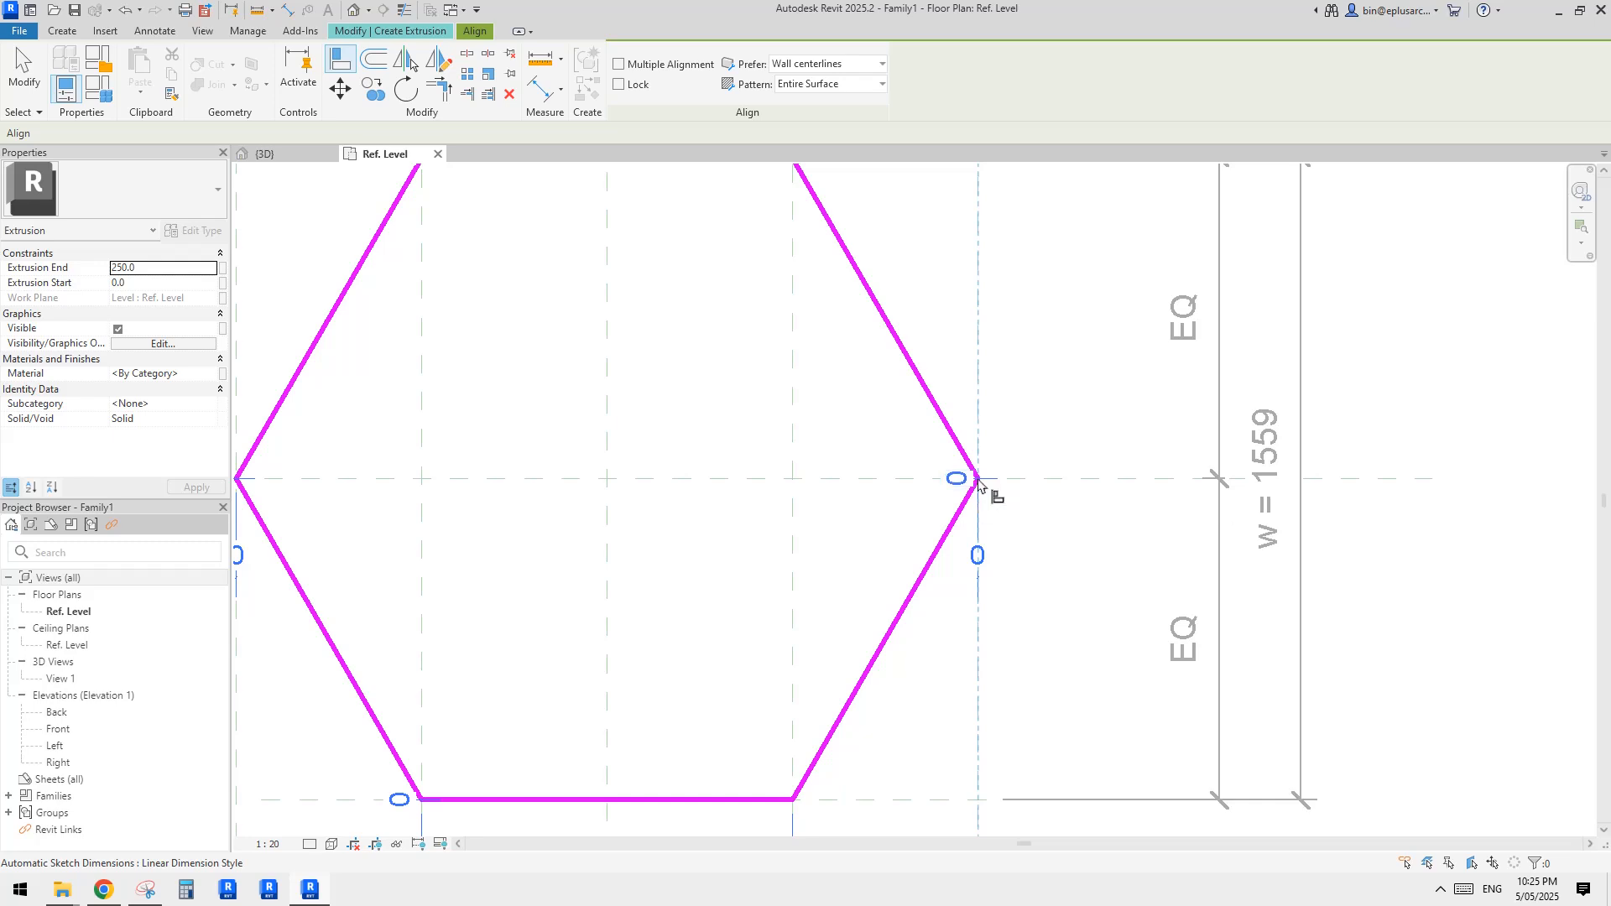
key("Tab")
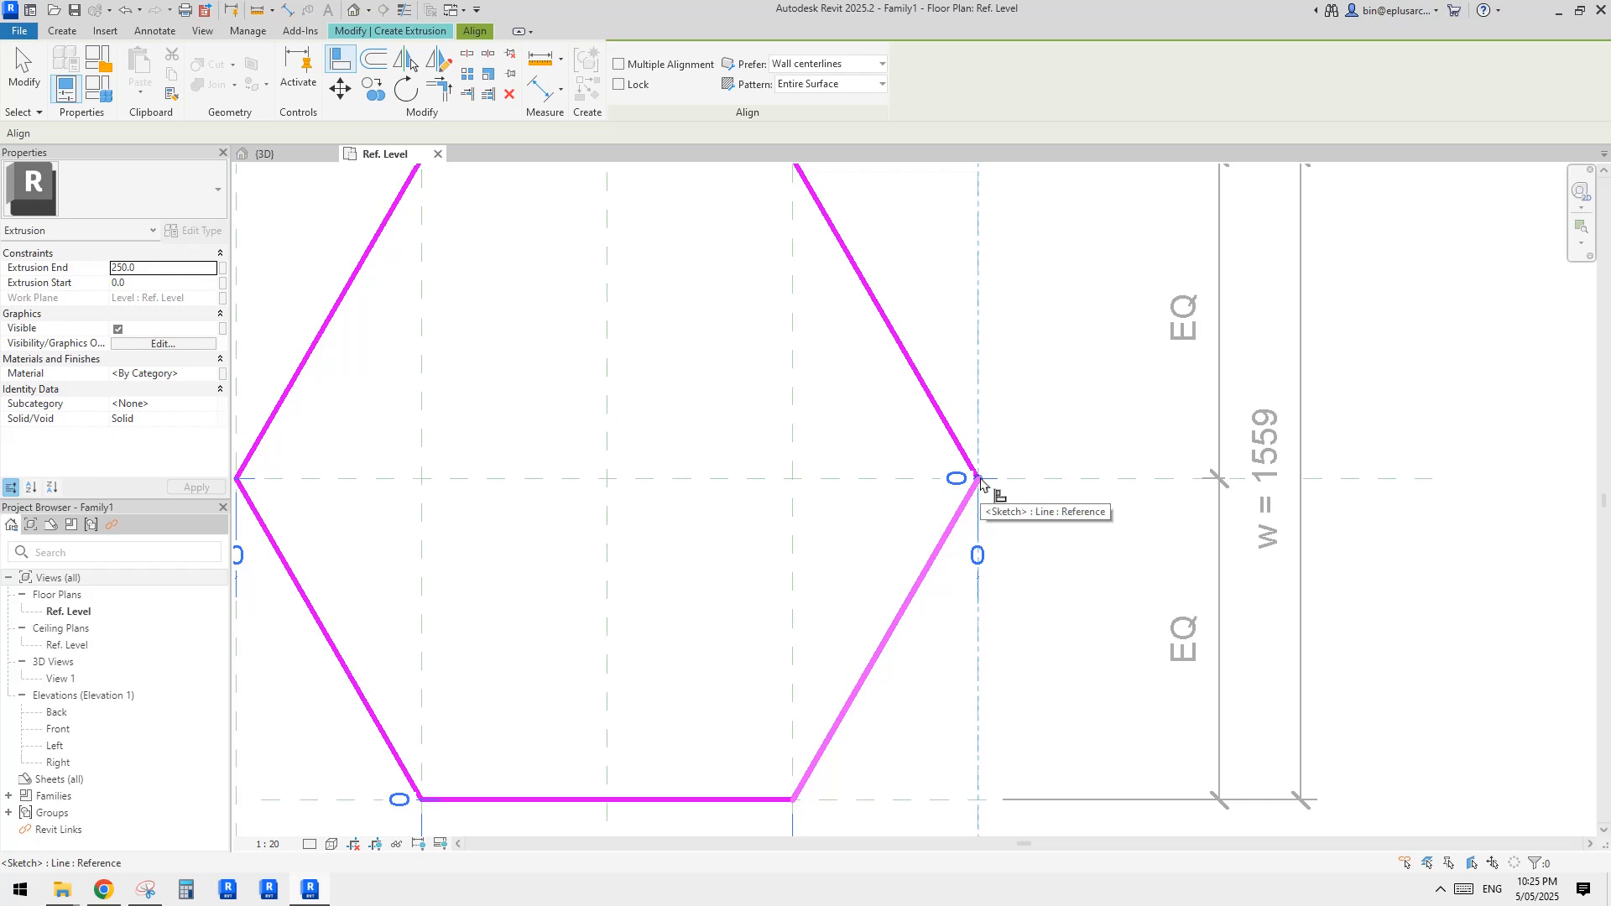
scroll(982, 495, "down", 1)
middle_click_drag(1004, 521, 1083, 572)
left_click(1075, 466)
Align the hexagon's upper right and upper left corner points to the two inner vertical reference planes and lock both alignments.
scroll(1105, 470, "down", 1)
scroll(1057, 513, "down", 1)
scroll(978, 564, "up", 1)
middle_click_drag(969, 499, 994, 463)
left_click(1008, 461)
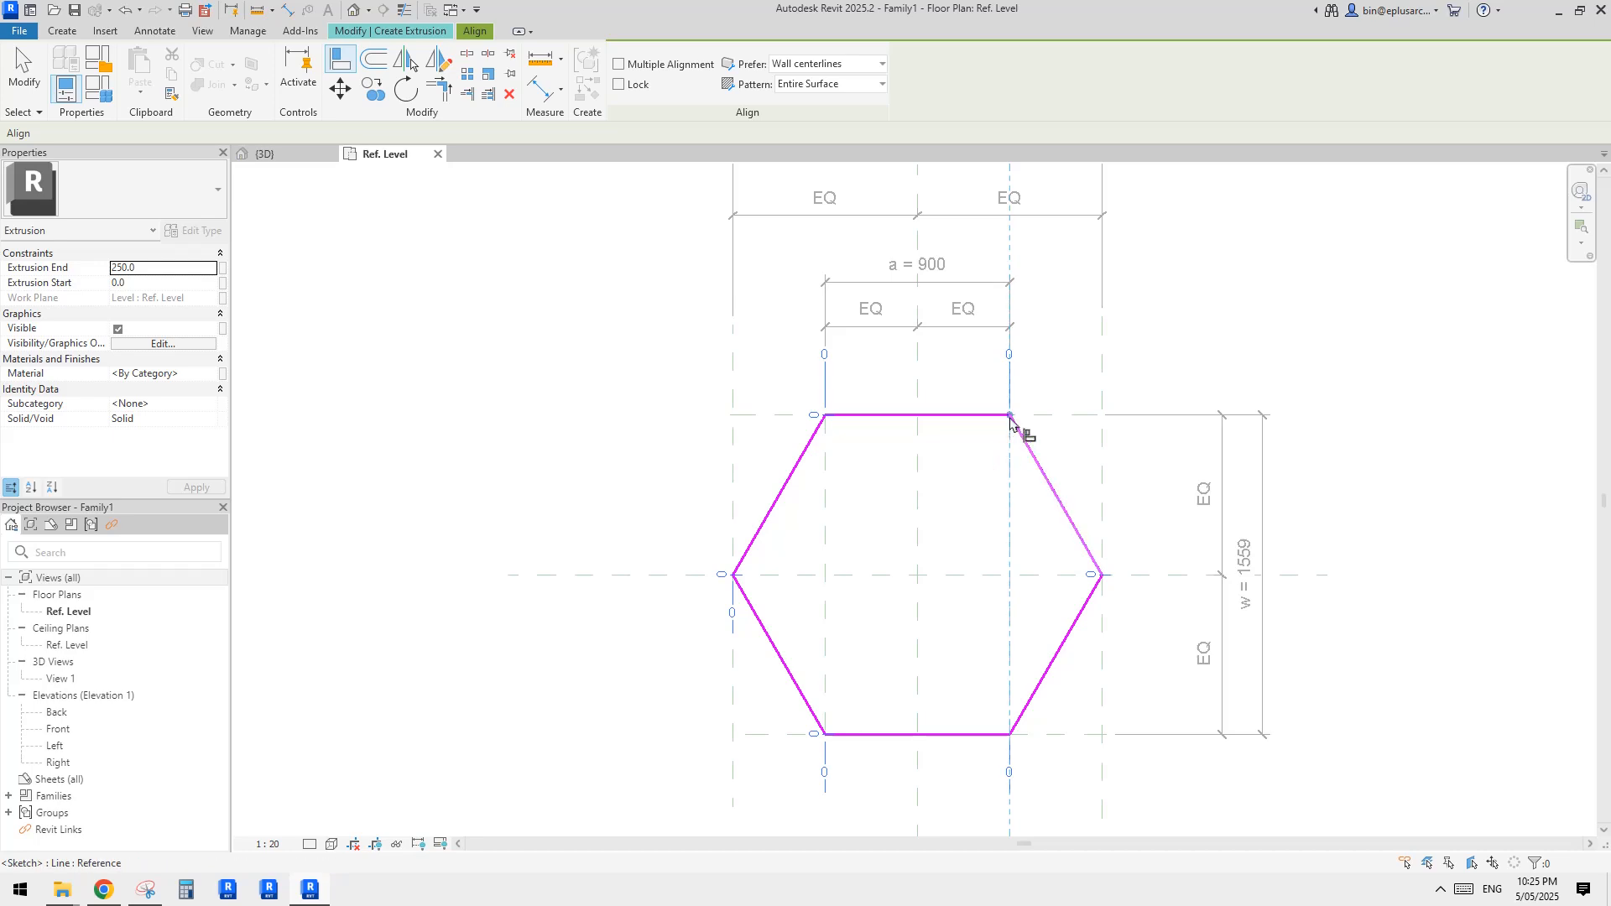
left_click(1024, 438)
left_click(830, 463)
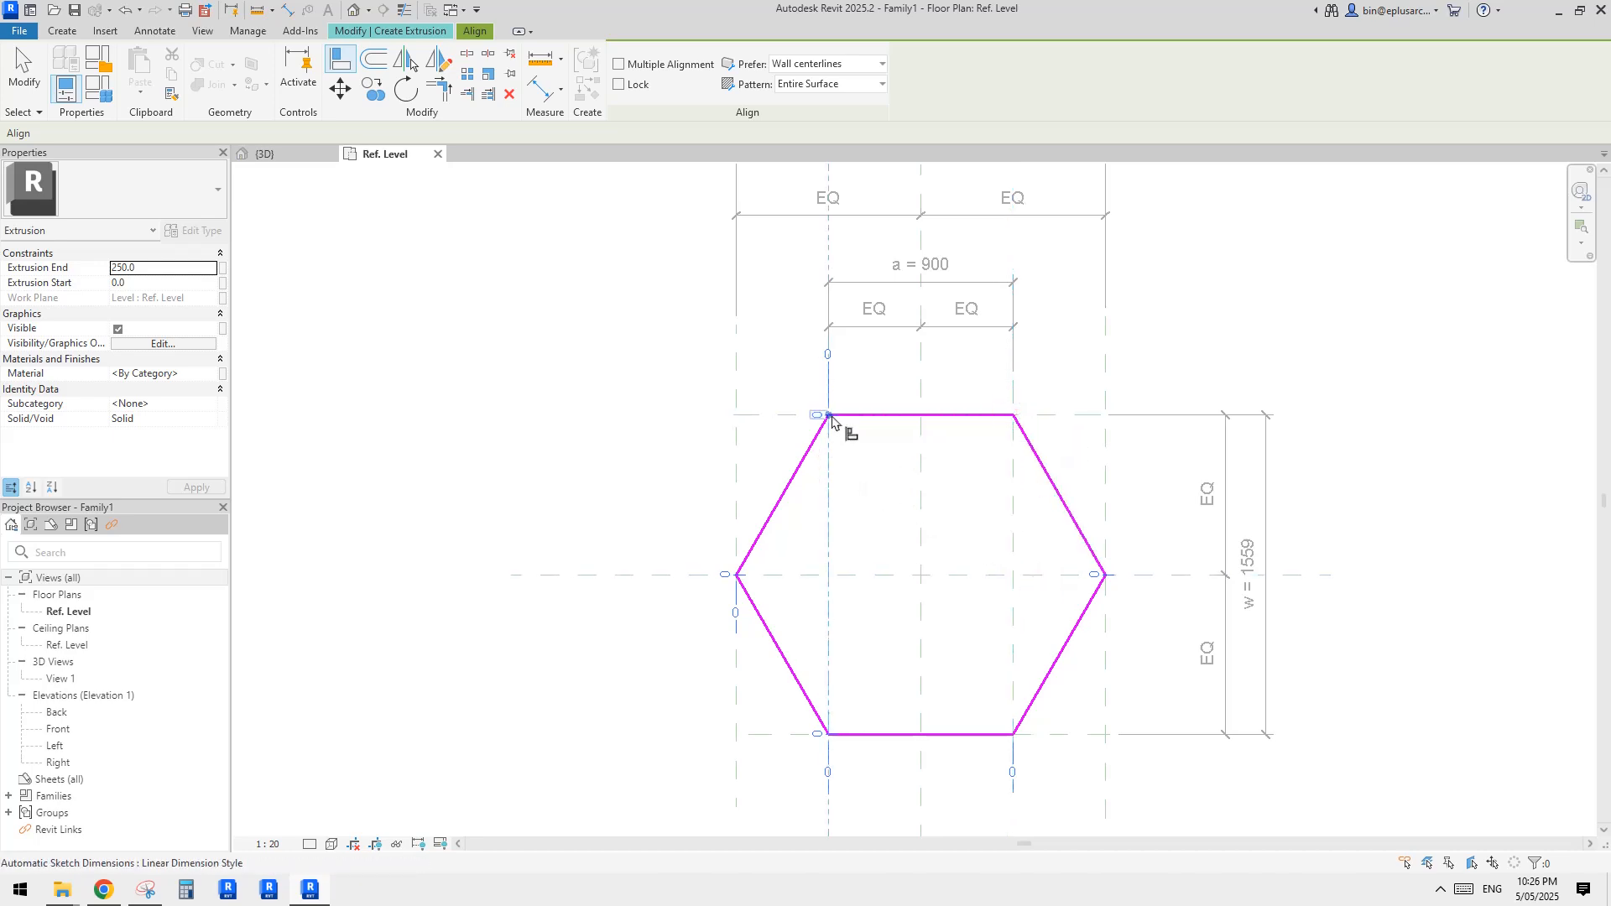
left_click(828, 423)
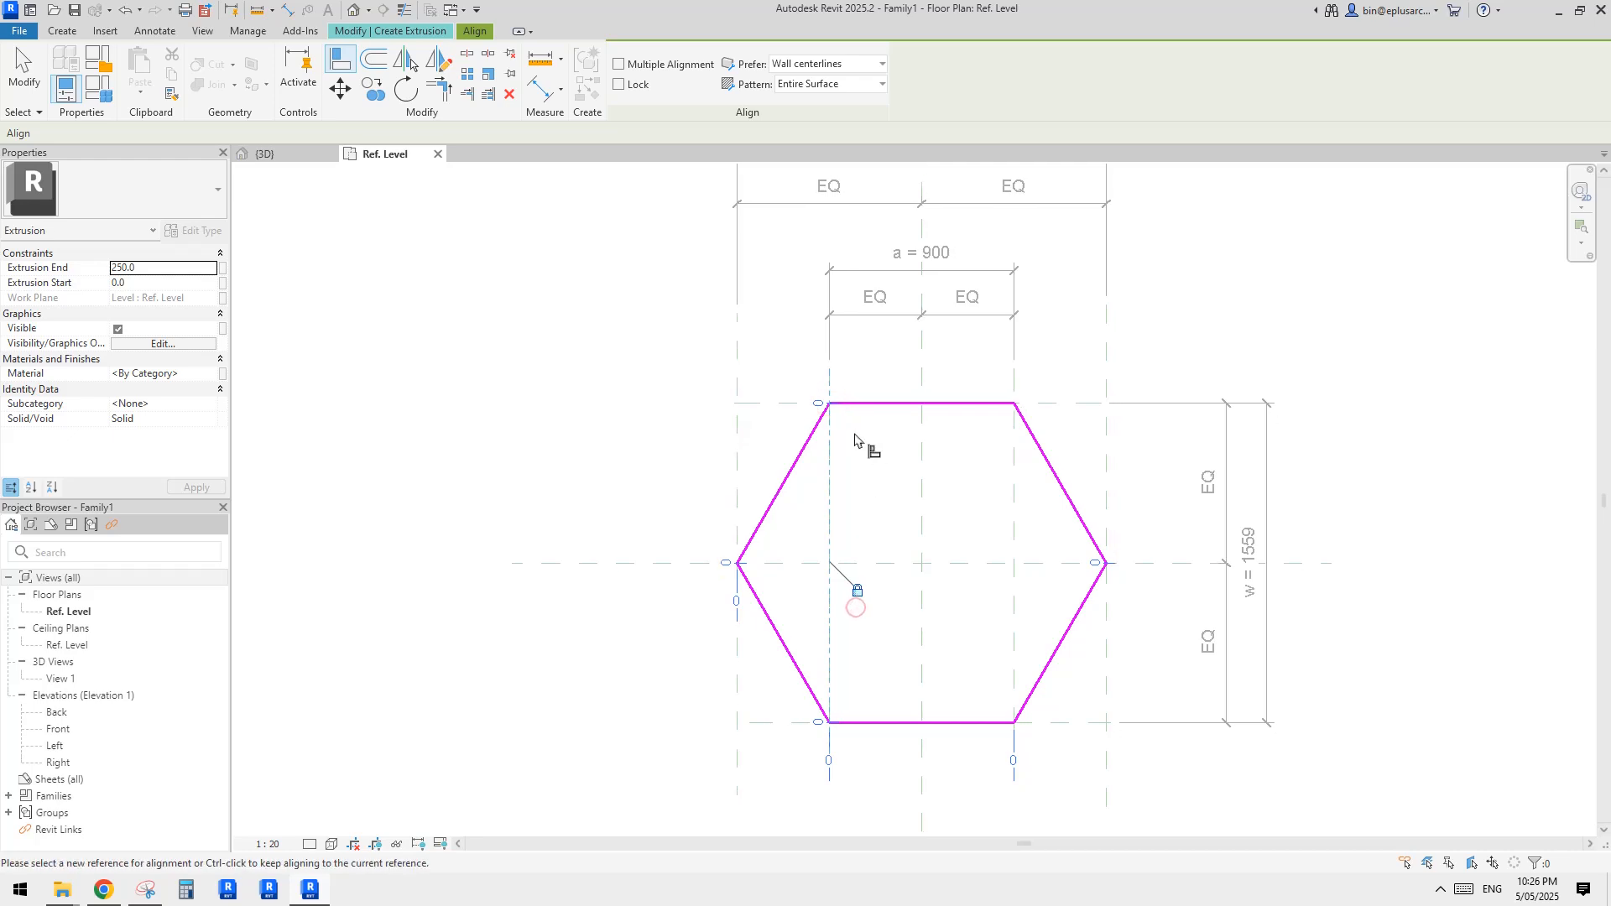
Align the hexagon's top and bottom edges to the upper and lower horizontal reference planes and lock both alignments.
left_click(879, 405)
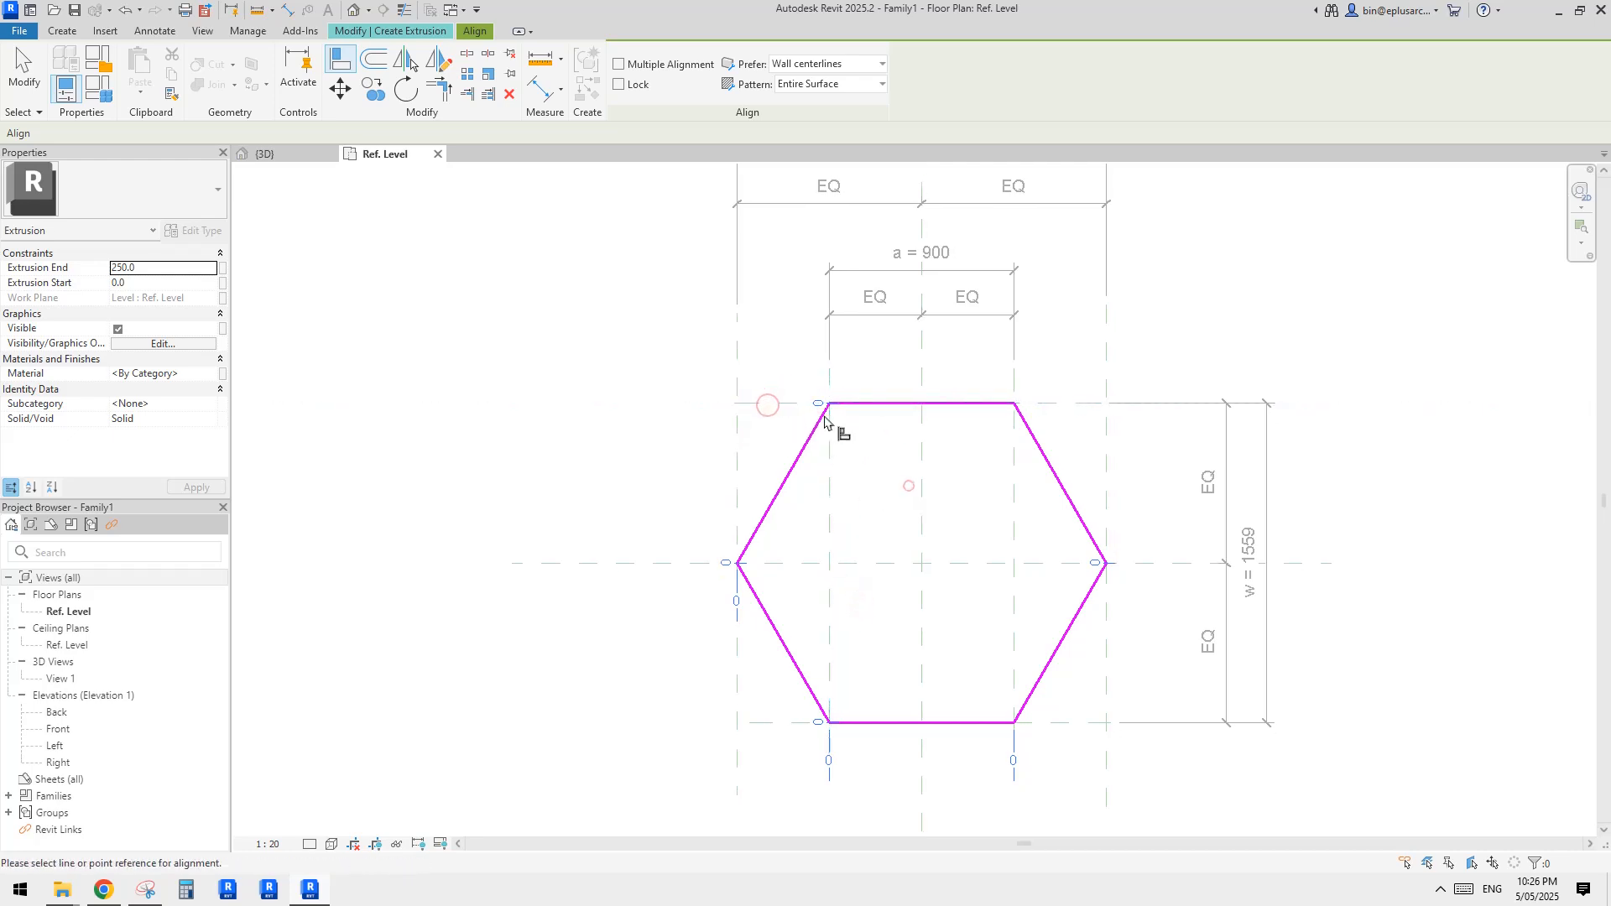
left_click(913, 405)
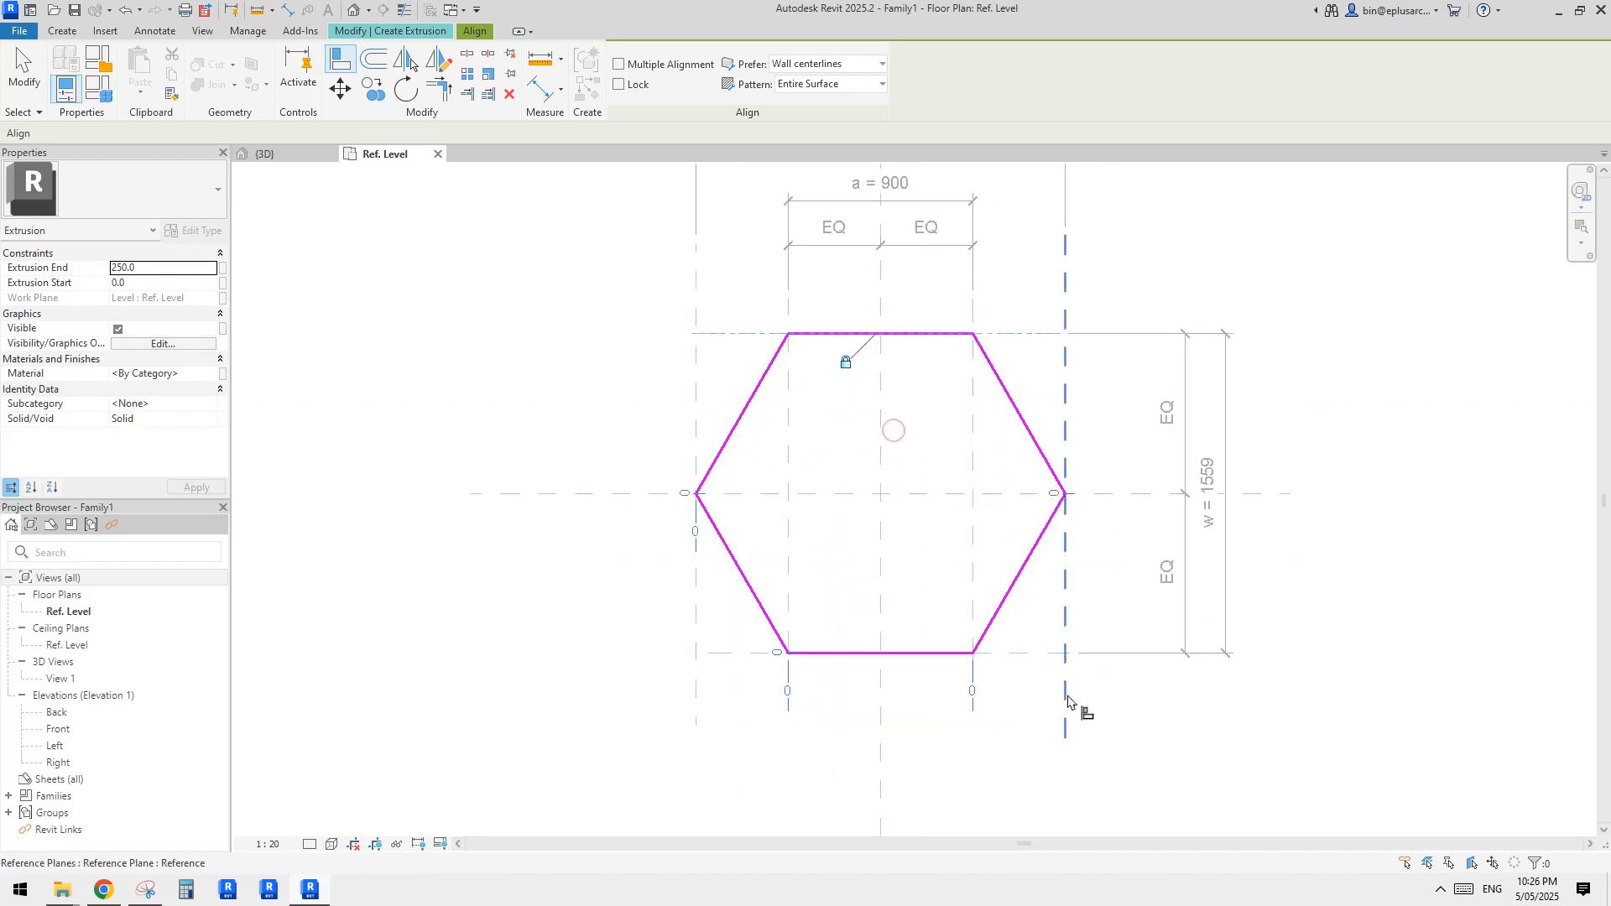
left_click(1040, 653)
left_click(923, 653)
left_click(917, 623)
middle_click_drag(915, 638, 918, 617)
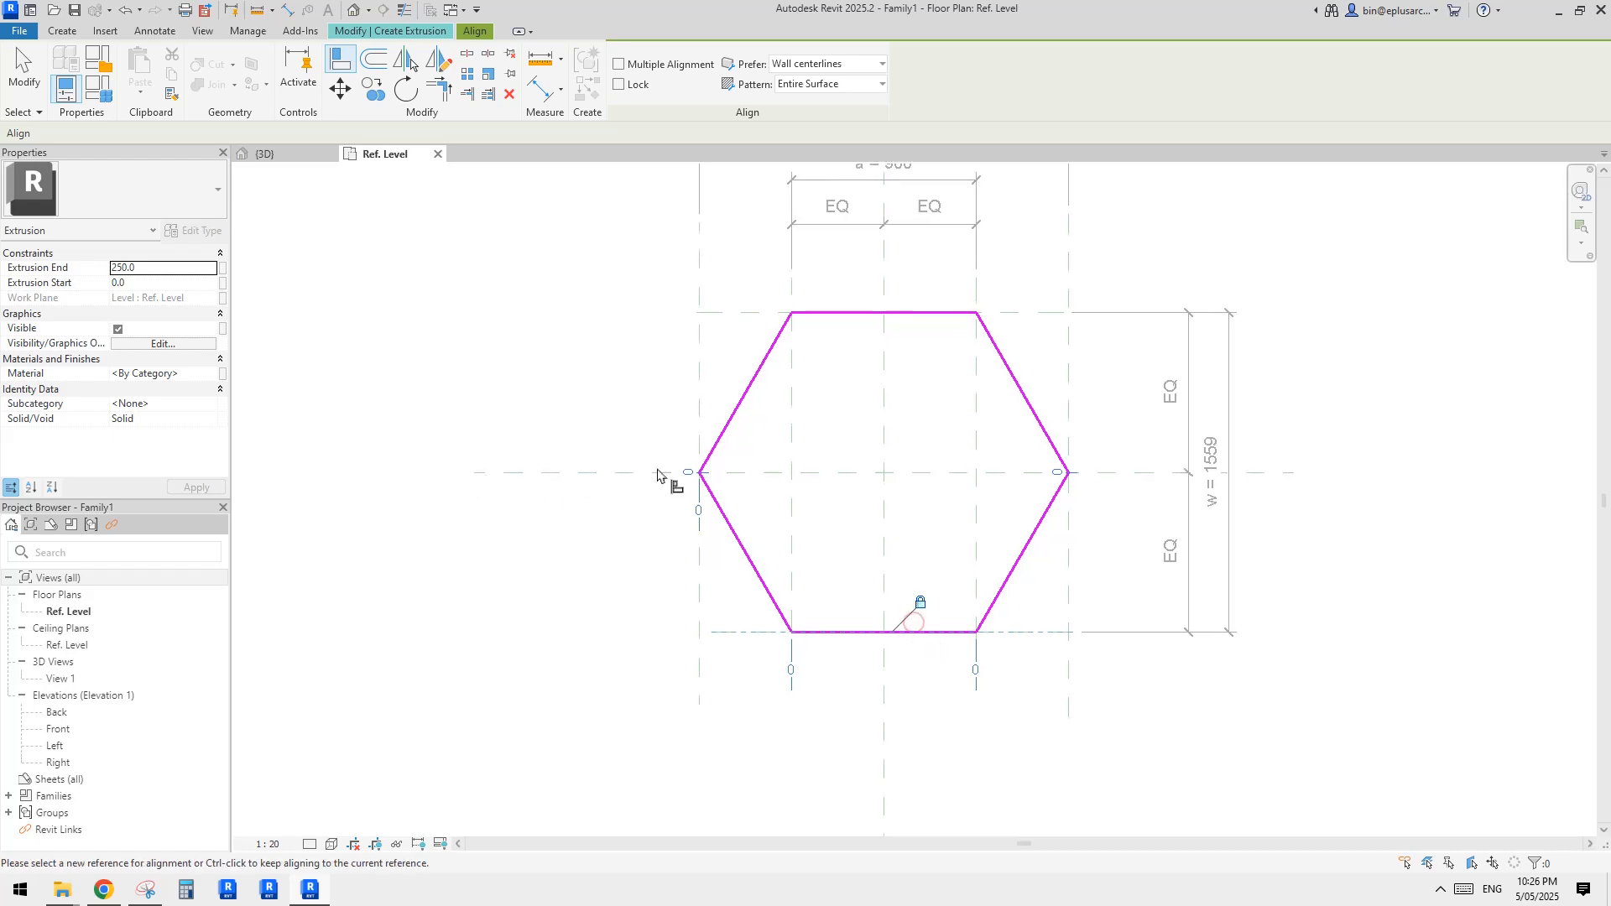
Align the hexagon's lower right and lower left corner points to the inner vertical reference planes and lock both alignments.
left_click(979, 521)
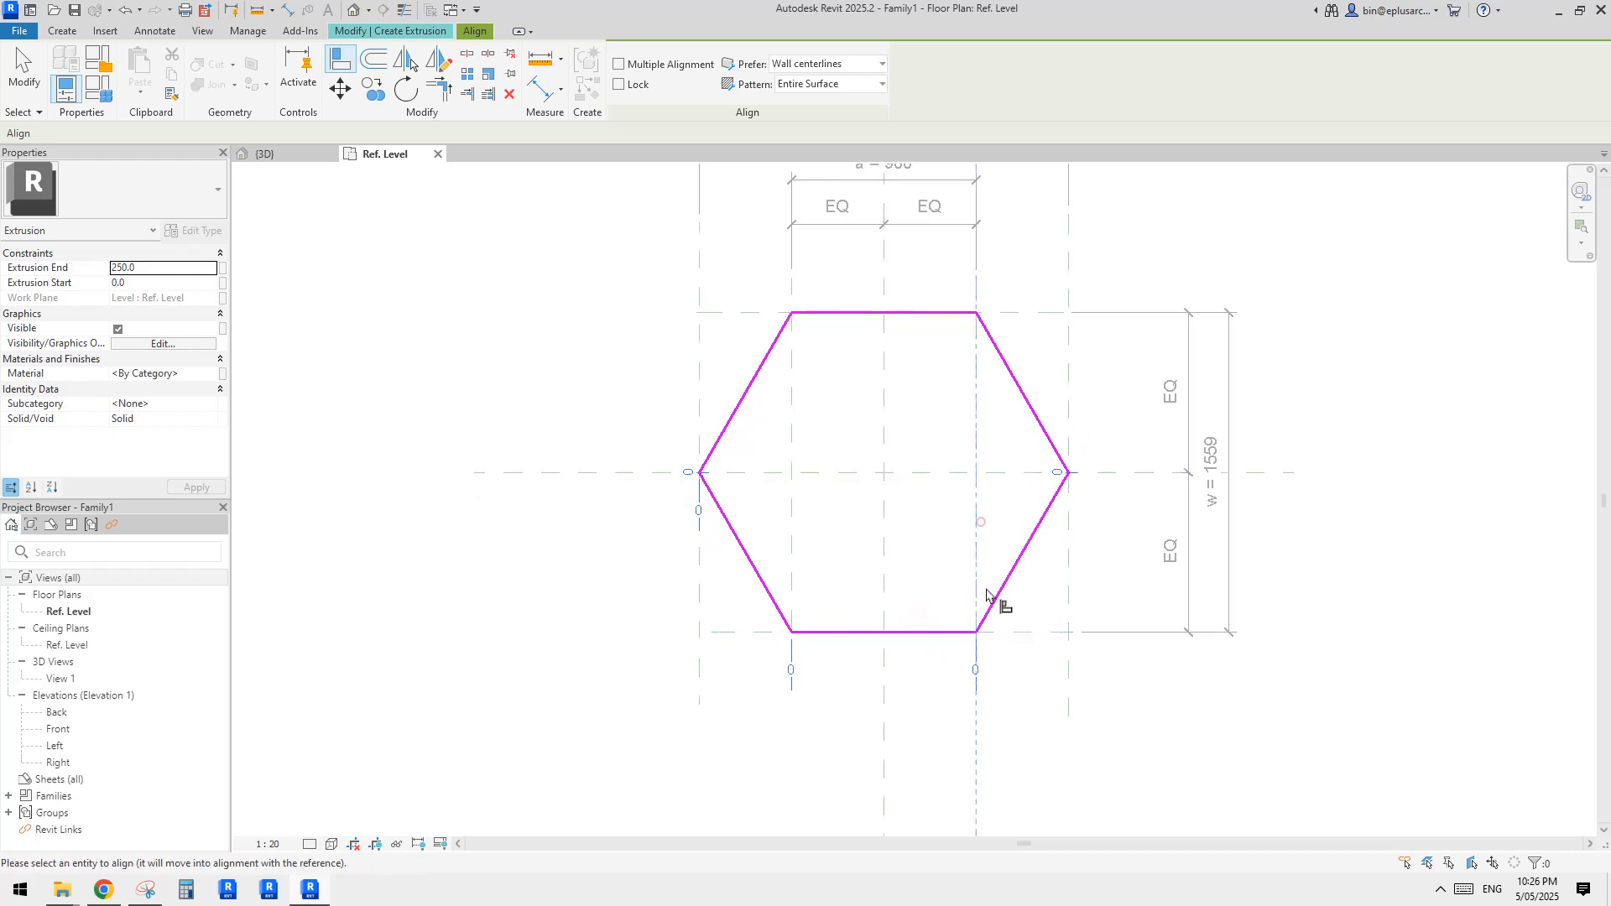
left_click(974, 630)
left_click(1004, 489)
left_click(792, 576)
left_click(791, 629)
left_click(823, 505)
Align and lock the leftmost corner to the left outer vertical reference plane, and both side corners to the central horizontal plane.
left_click(697, 412)
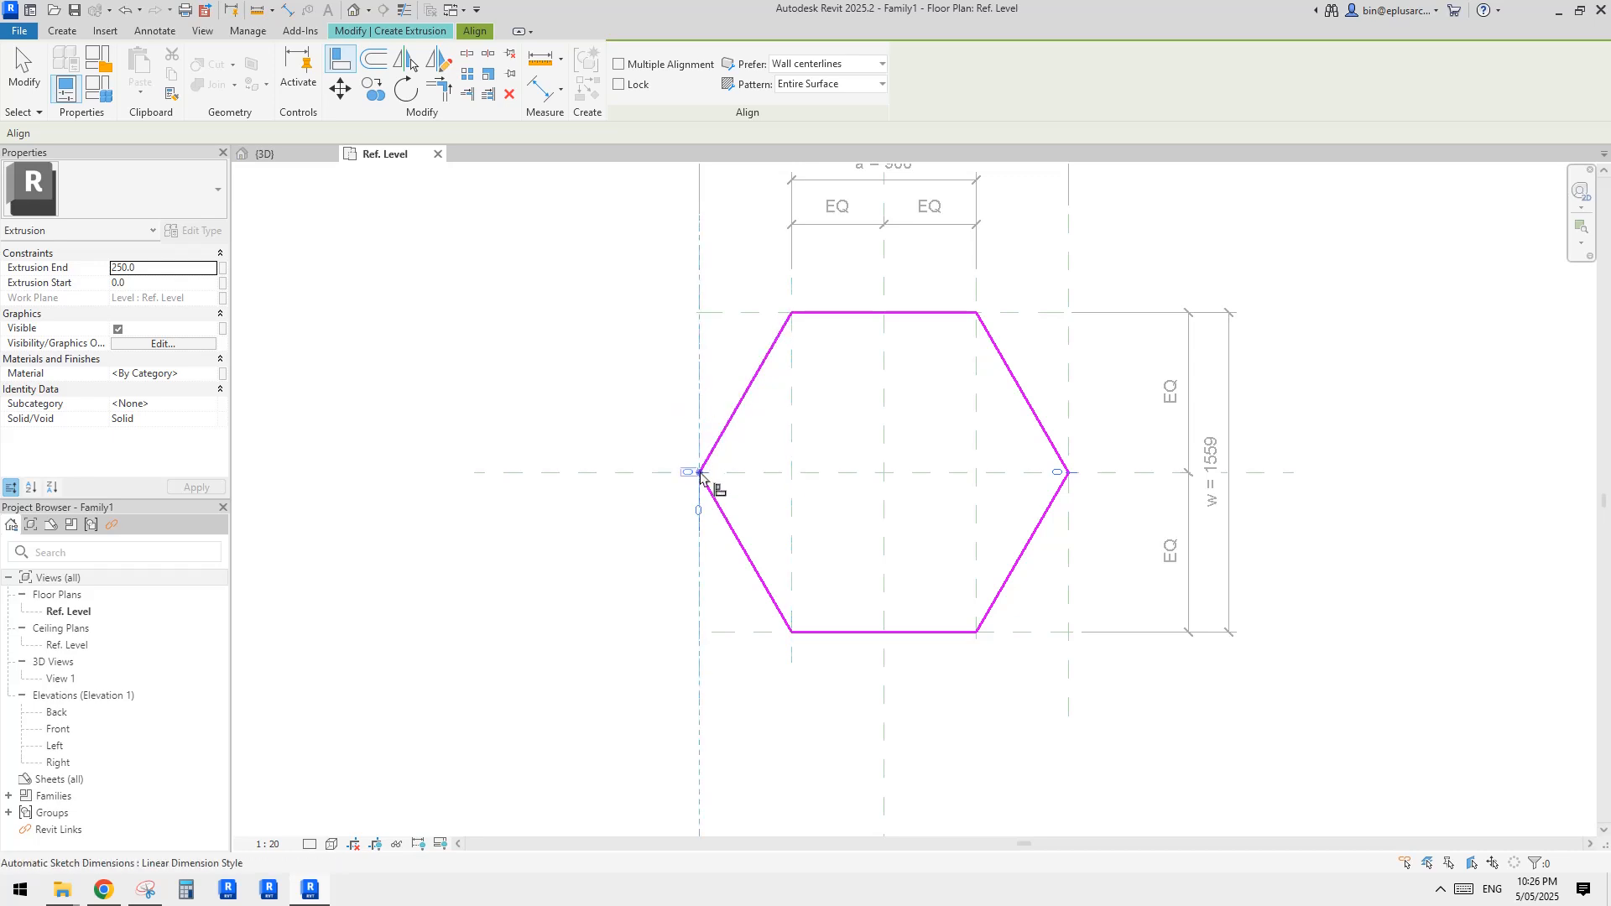
left_click(729, 494)
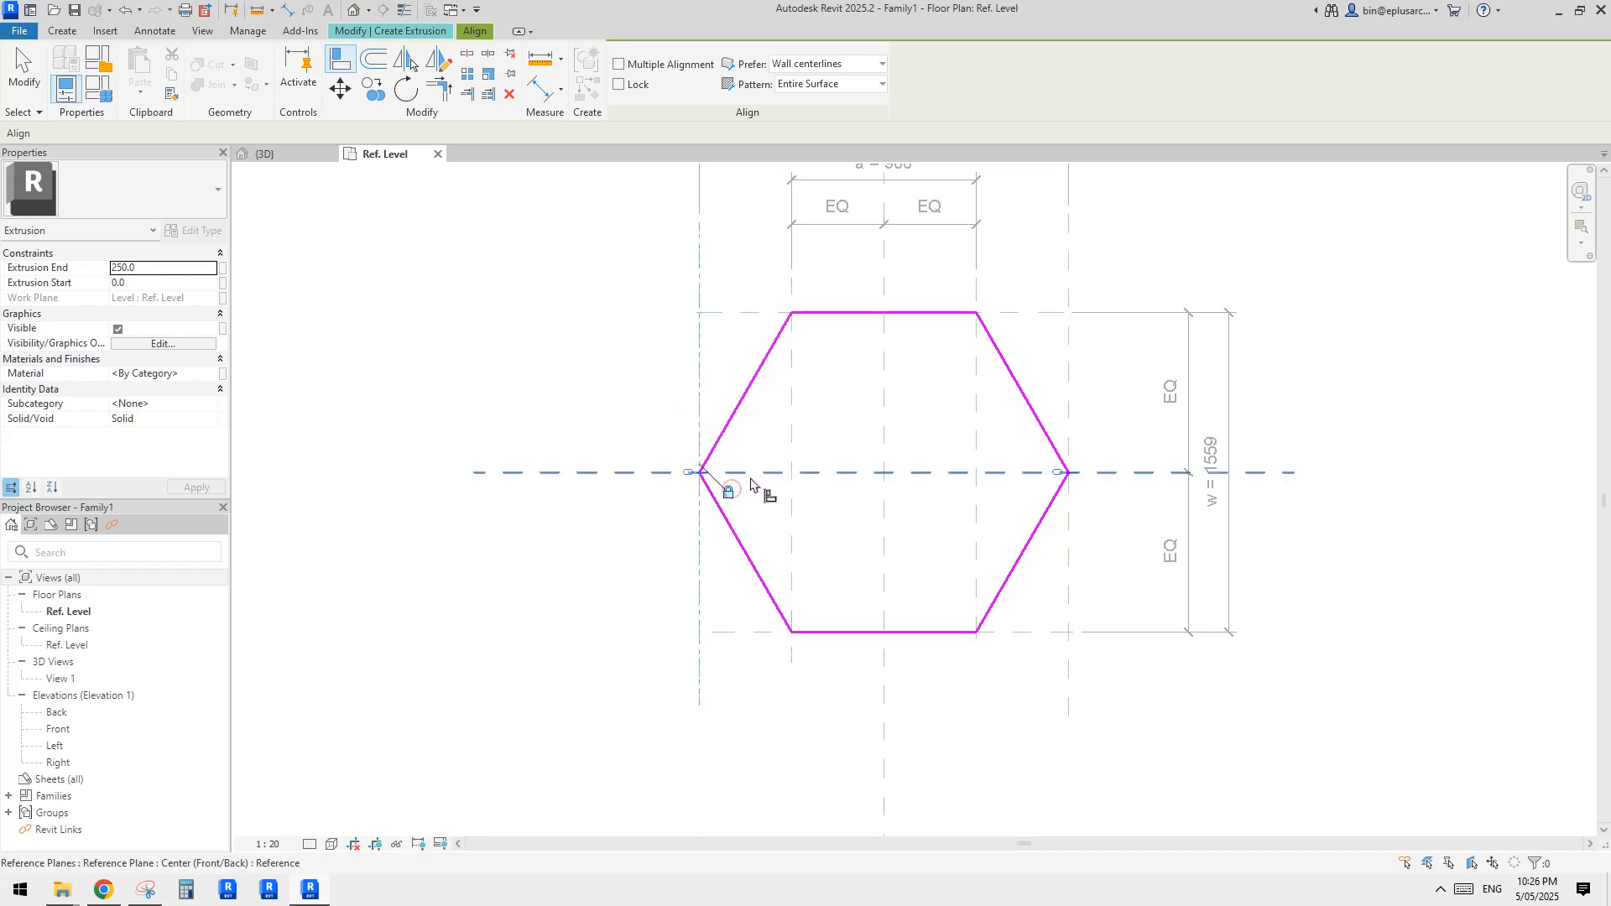
left_click(750, 472)
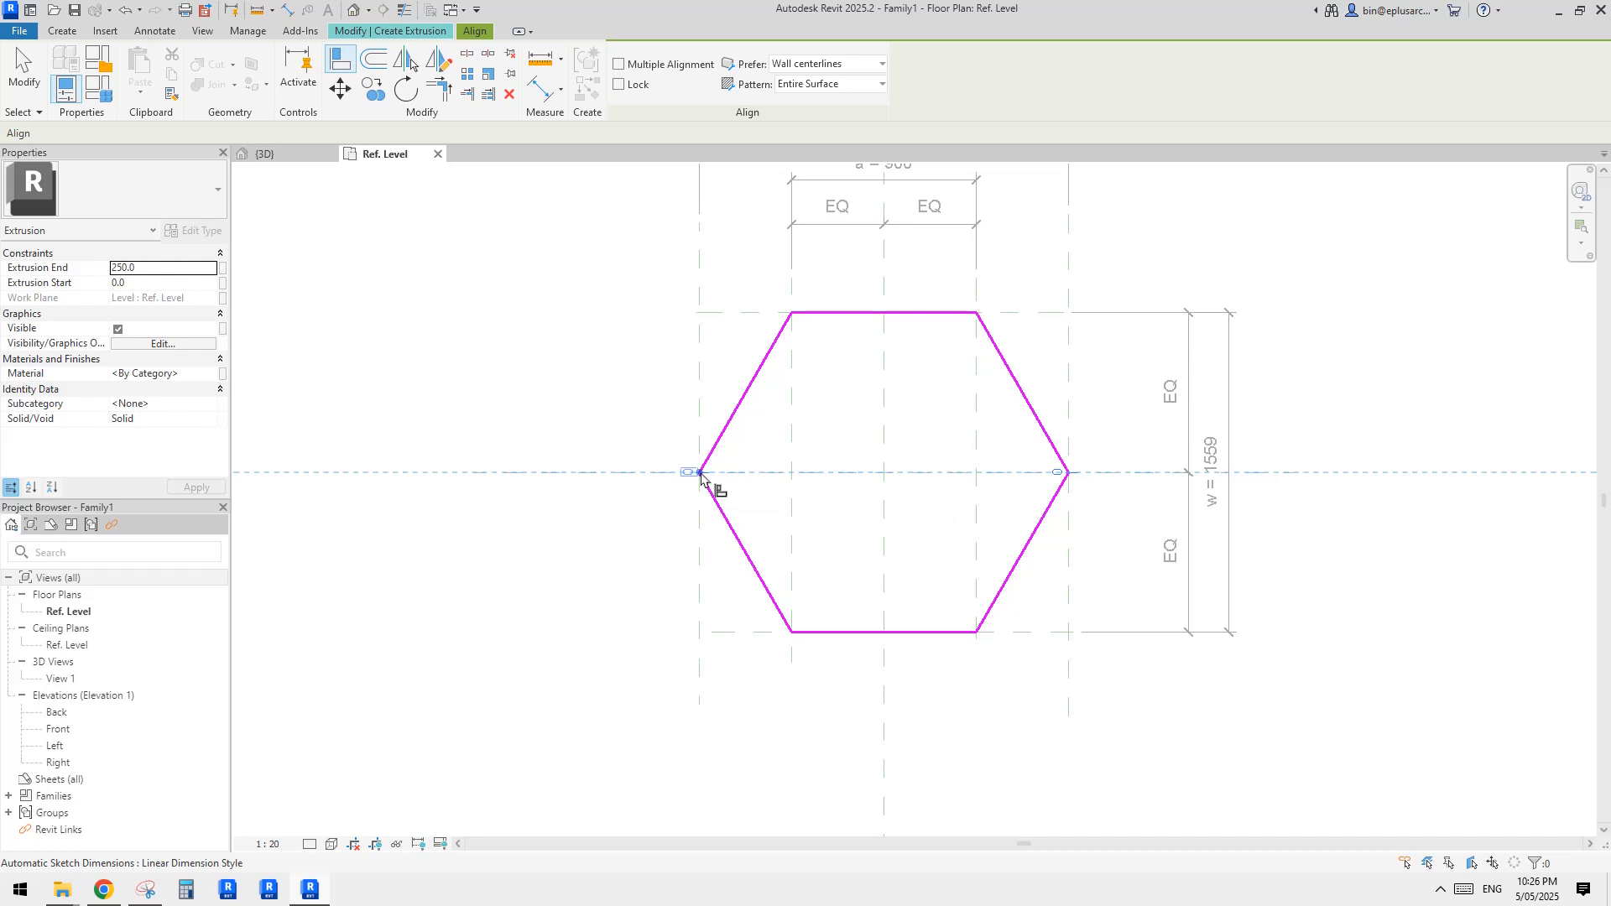
left_click(701, 475)
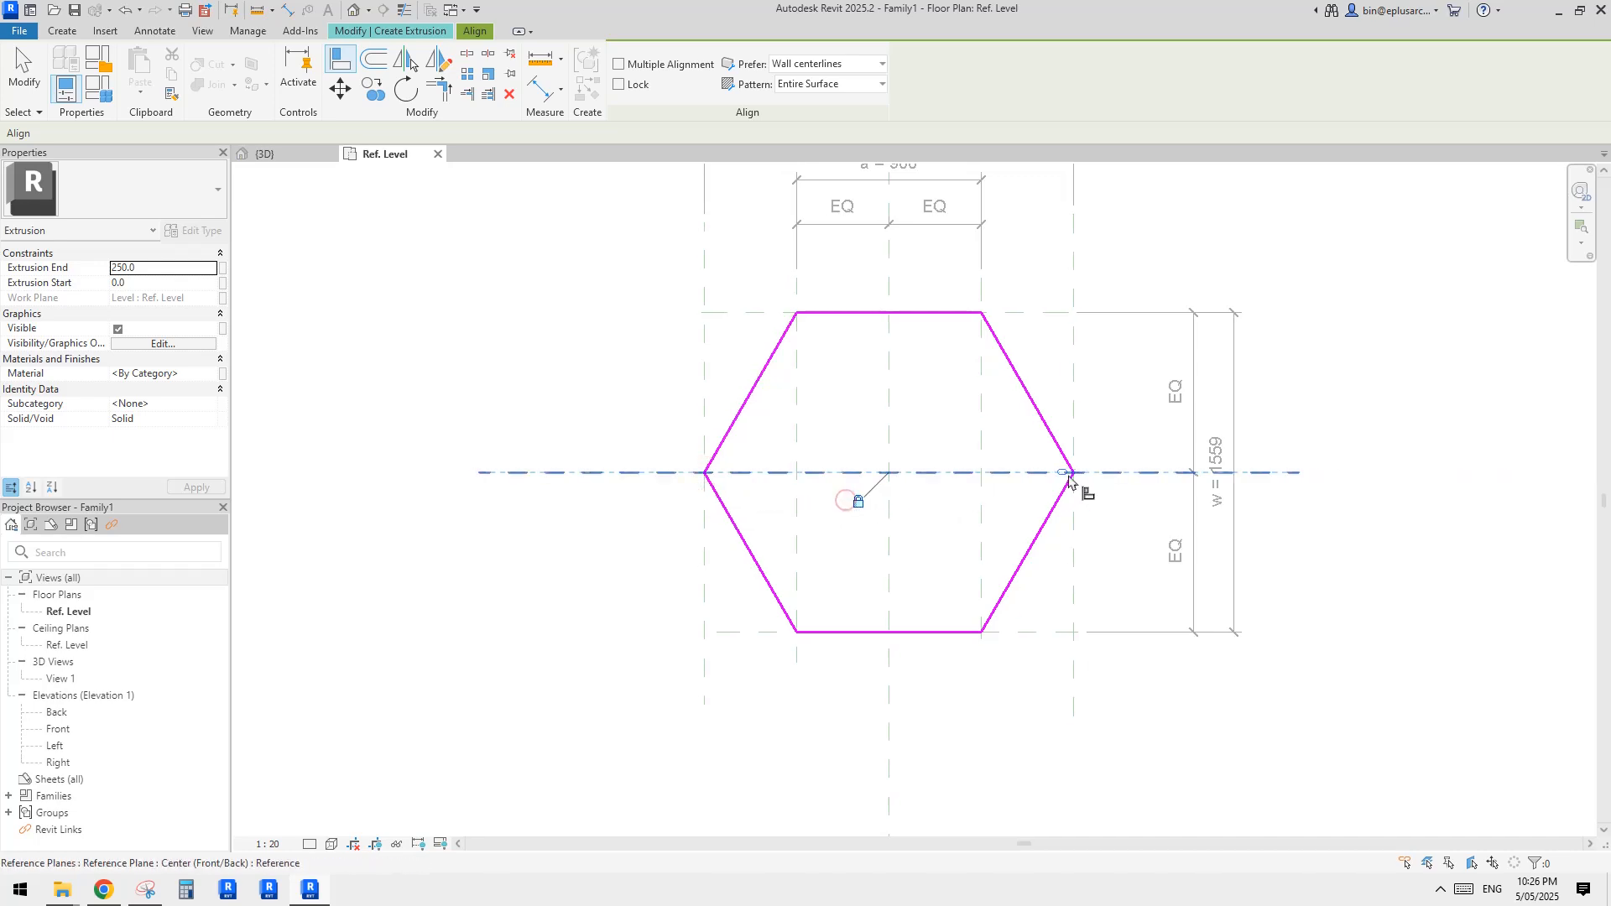
left_click(1007, 470)
left_click(1074, 475)
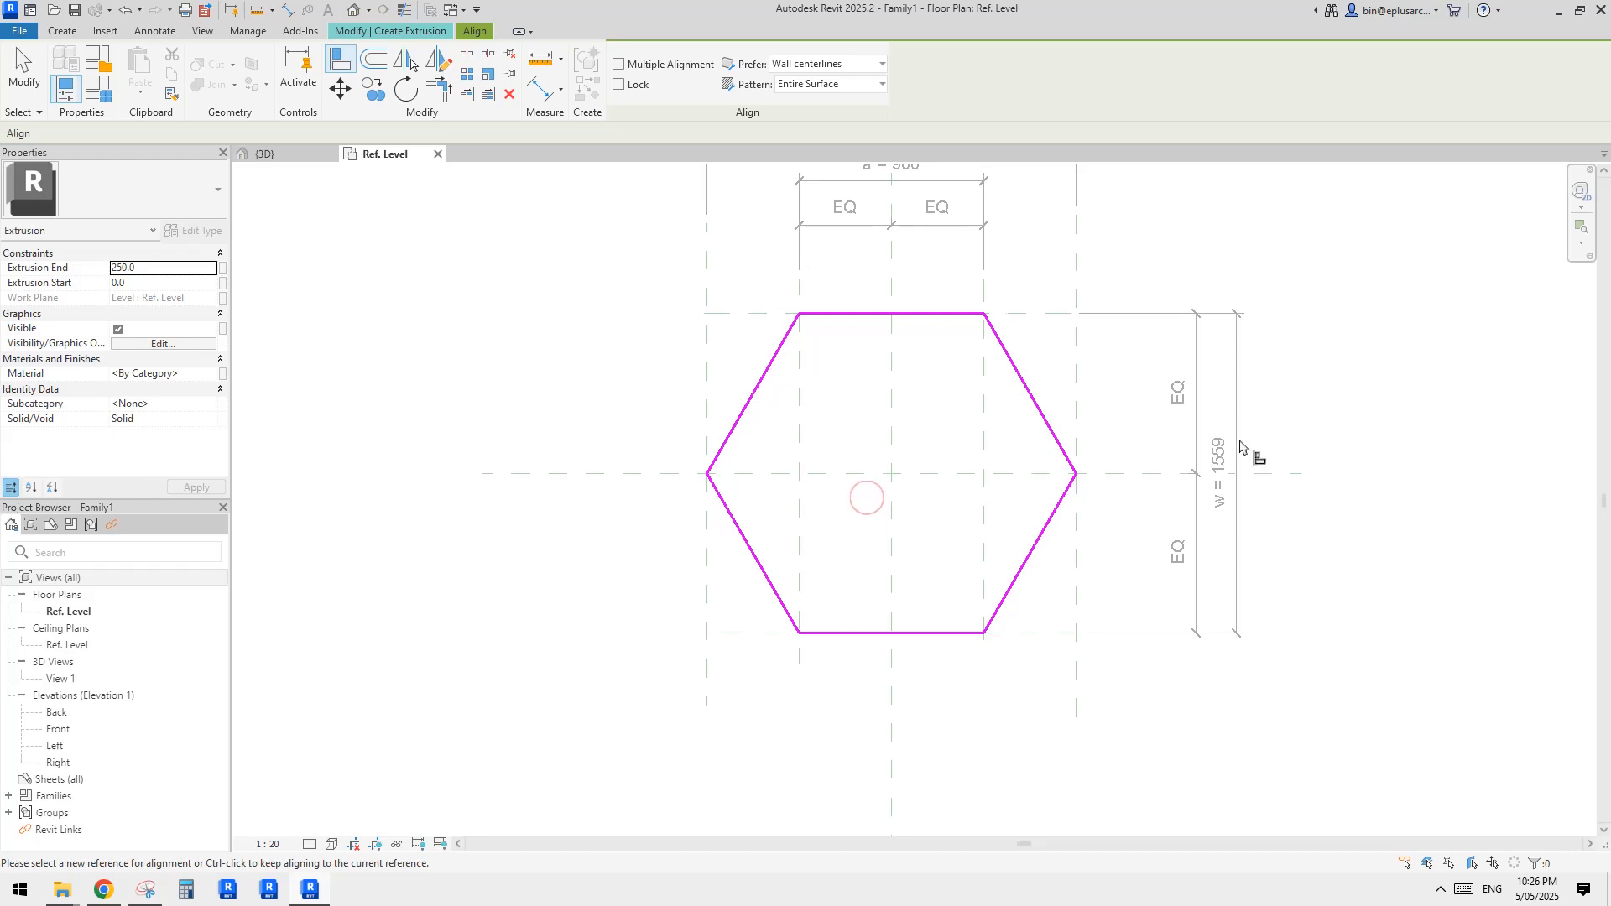
Finish the sketch of the constrained hexagon extrusion.
scroll(1054, 438, "up", 2)
key("Escape")
left_click(627, 89)
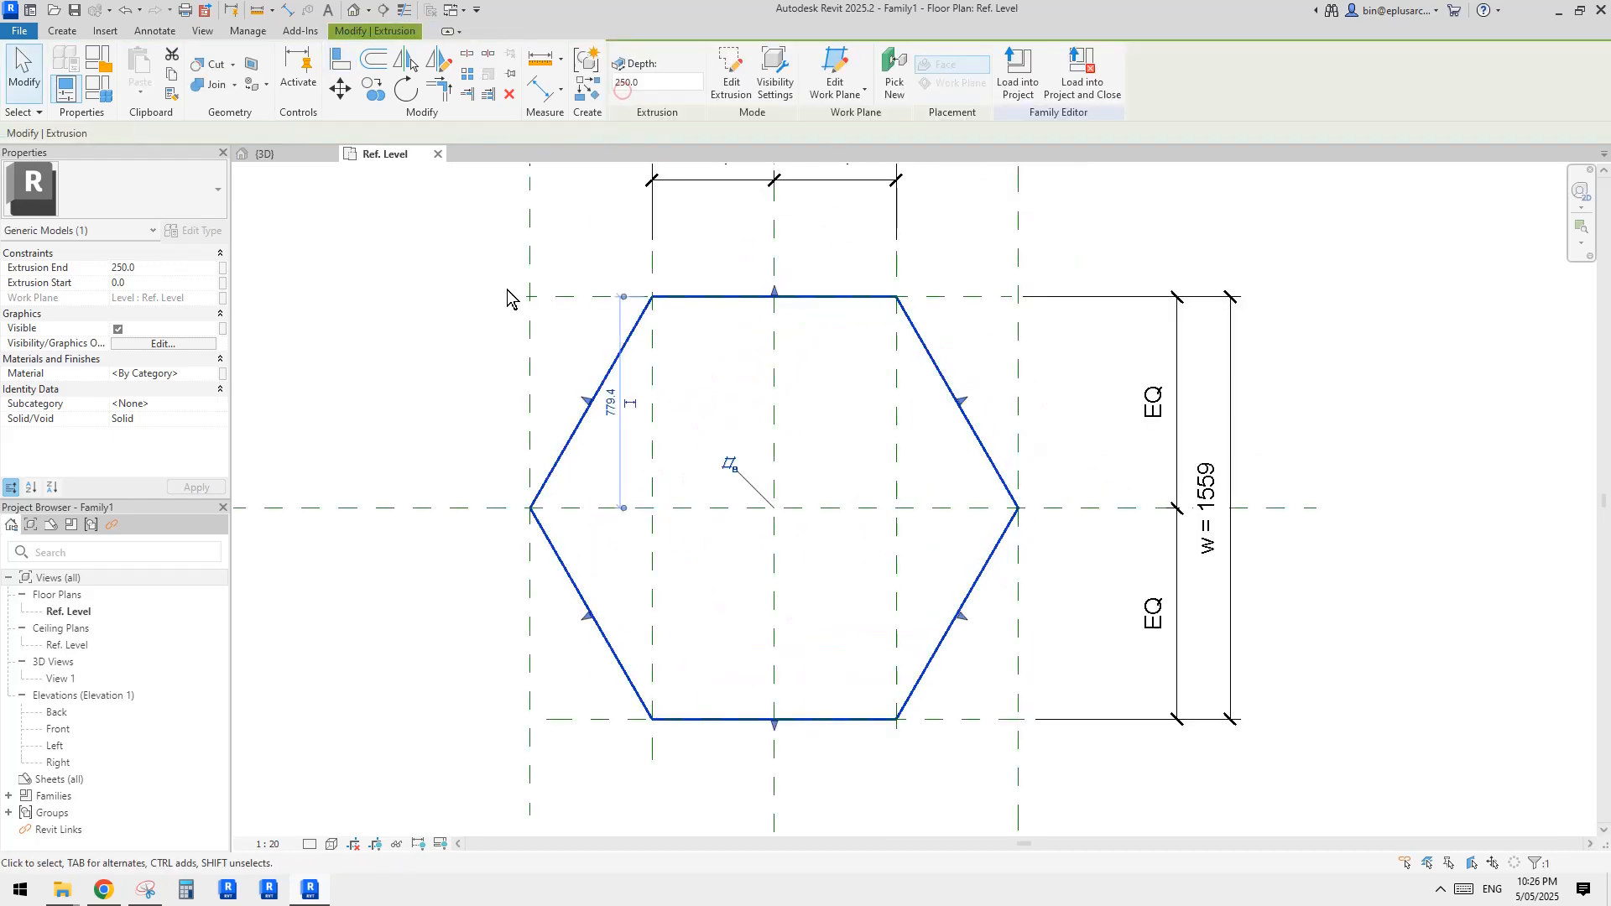
In the Front elevation, draw a horizontal reference plane across the extrusion, about 164 mm above Ref. Level.
double_click(60, 730)
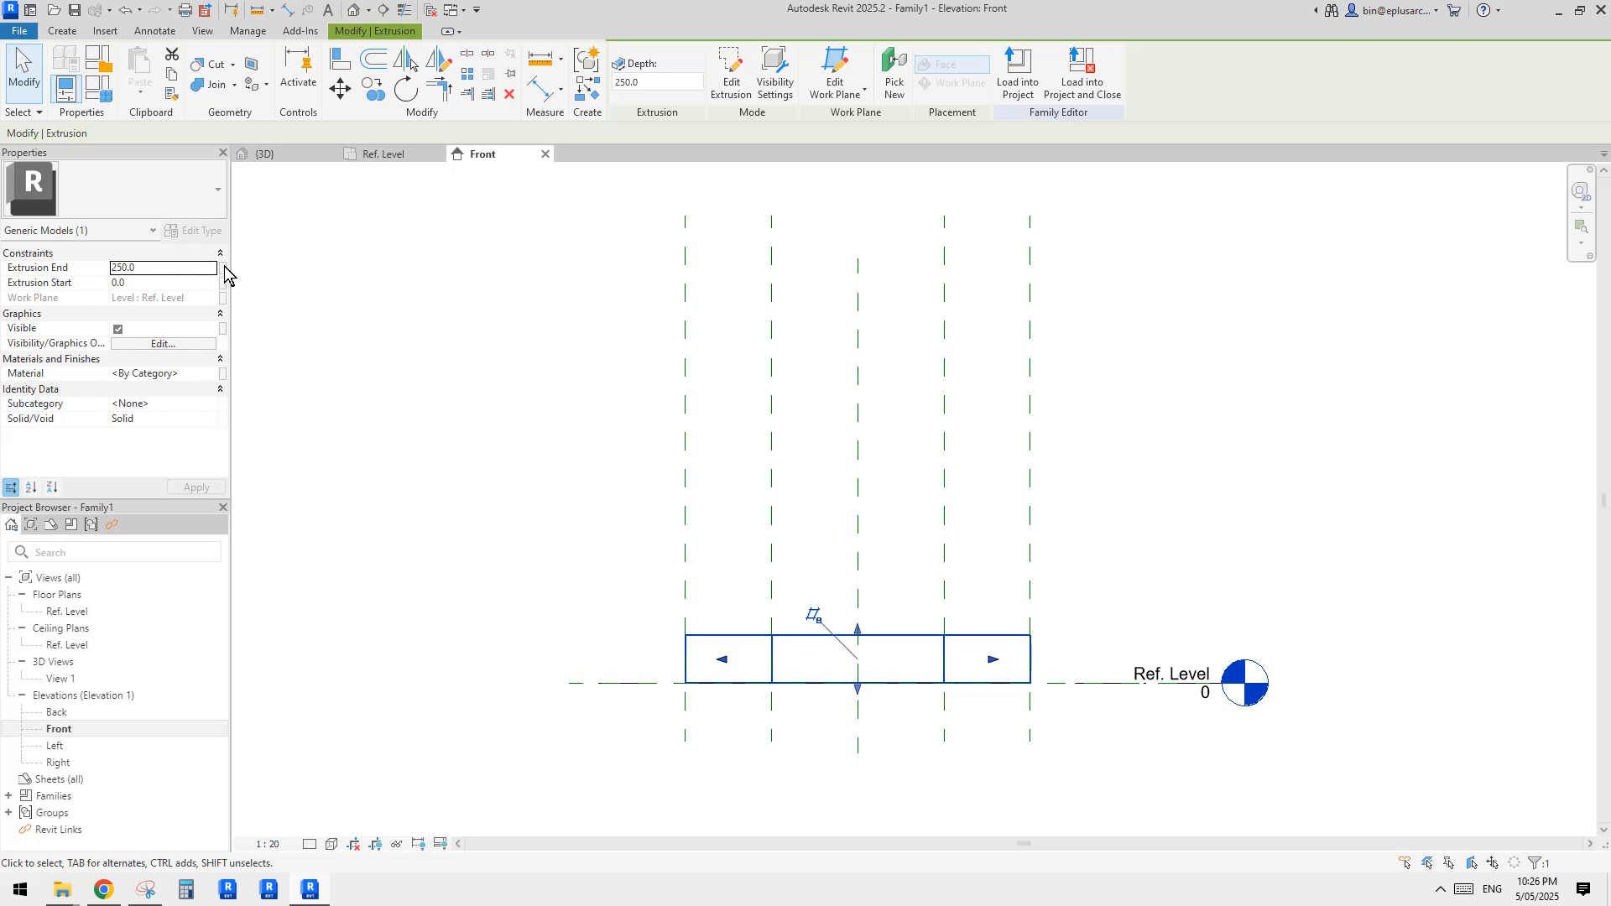
middle_click_drag(729, 487, 711, 475)
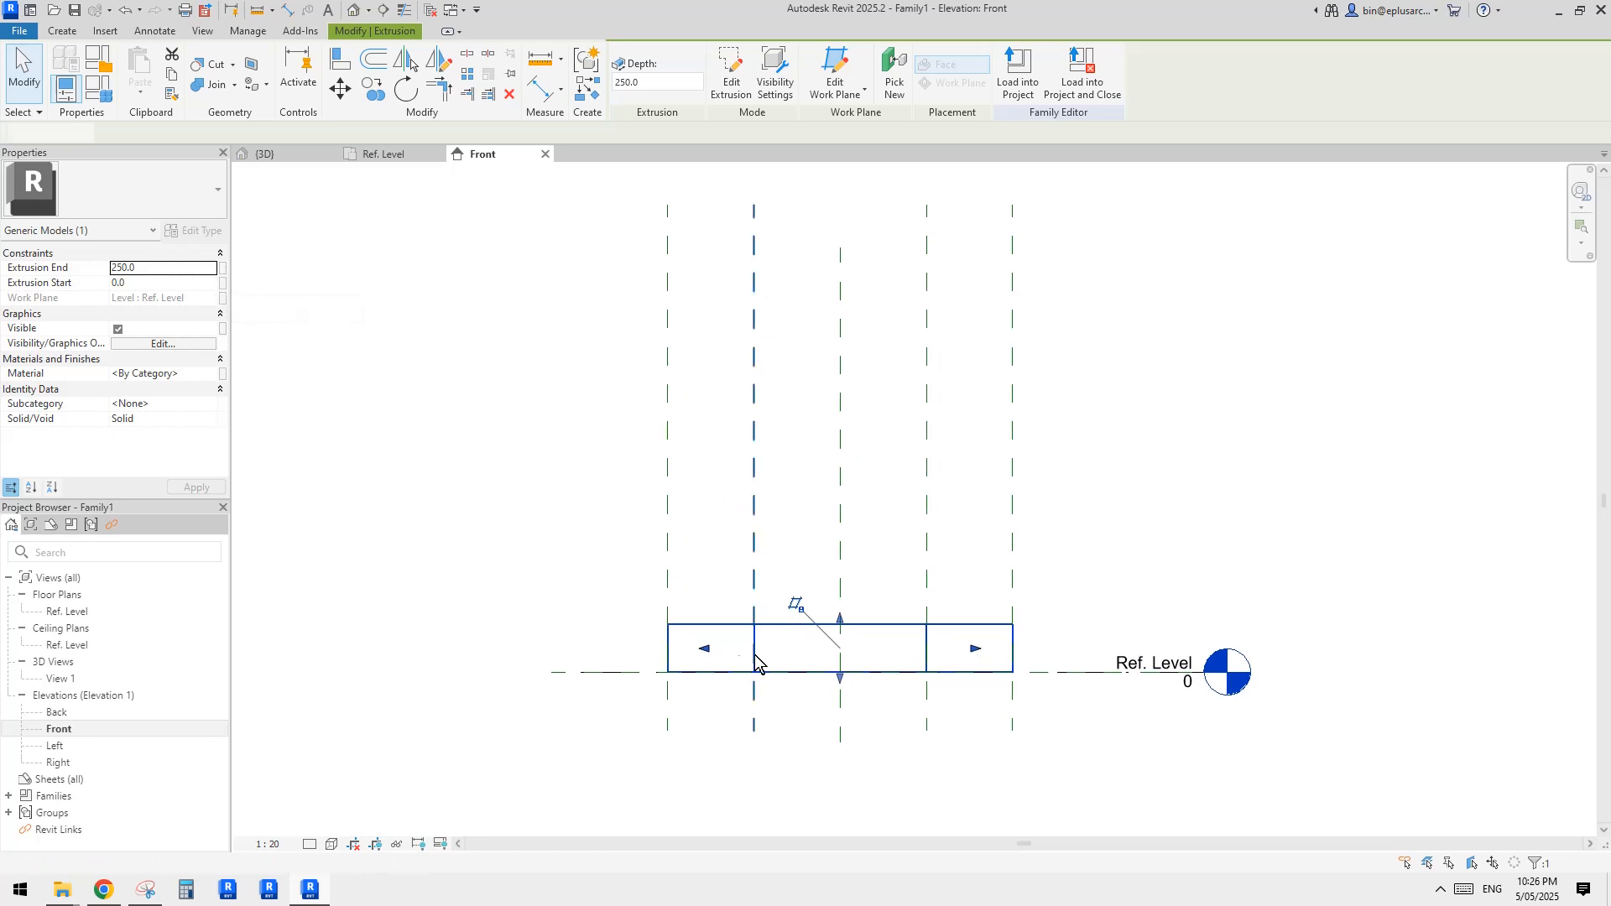
key("r")
key("p")
left_click(613, 641)
left_click(1061, 641)
key("Escape")
key("Escape")
left_click(1060, 639)
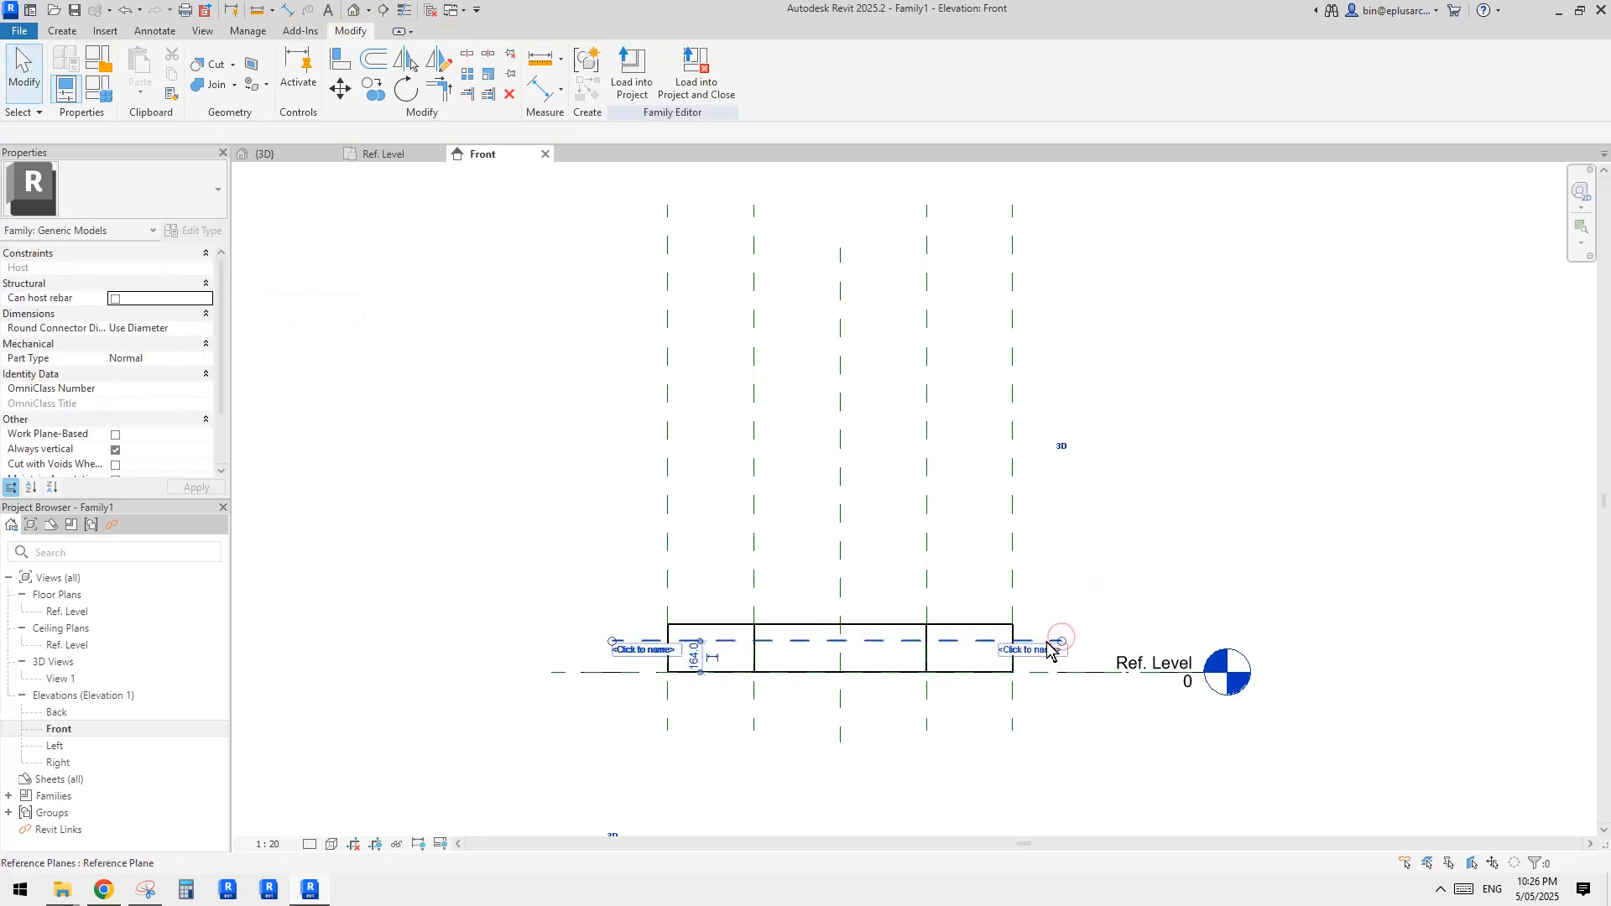
Add an aligned dimension between the new horizontal reference plane and Ref. Level, placed beside the extrusion.
scroll(1007, 658, "up", 2)
key("d")
key("i")
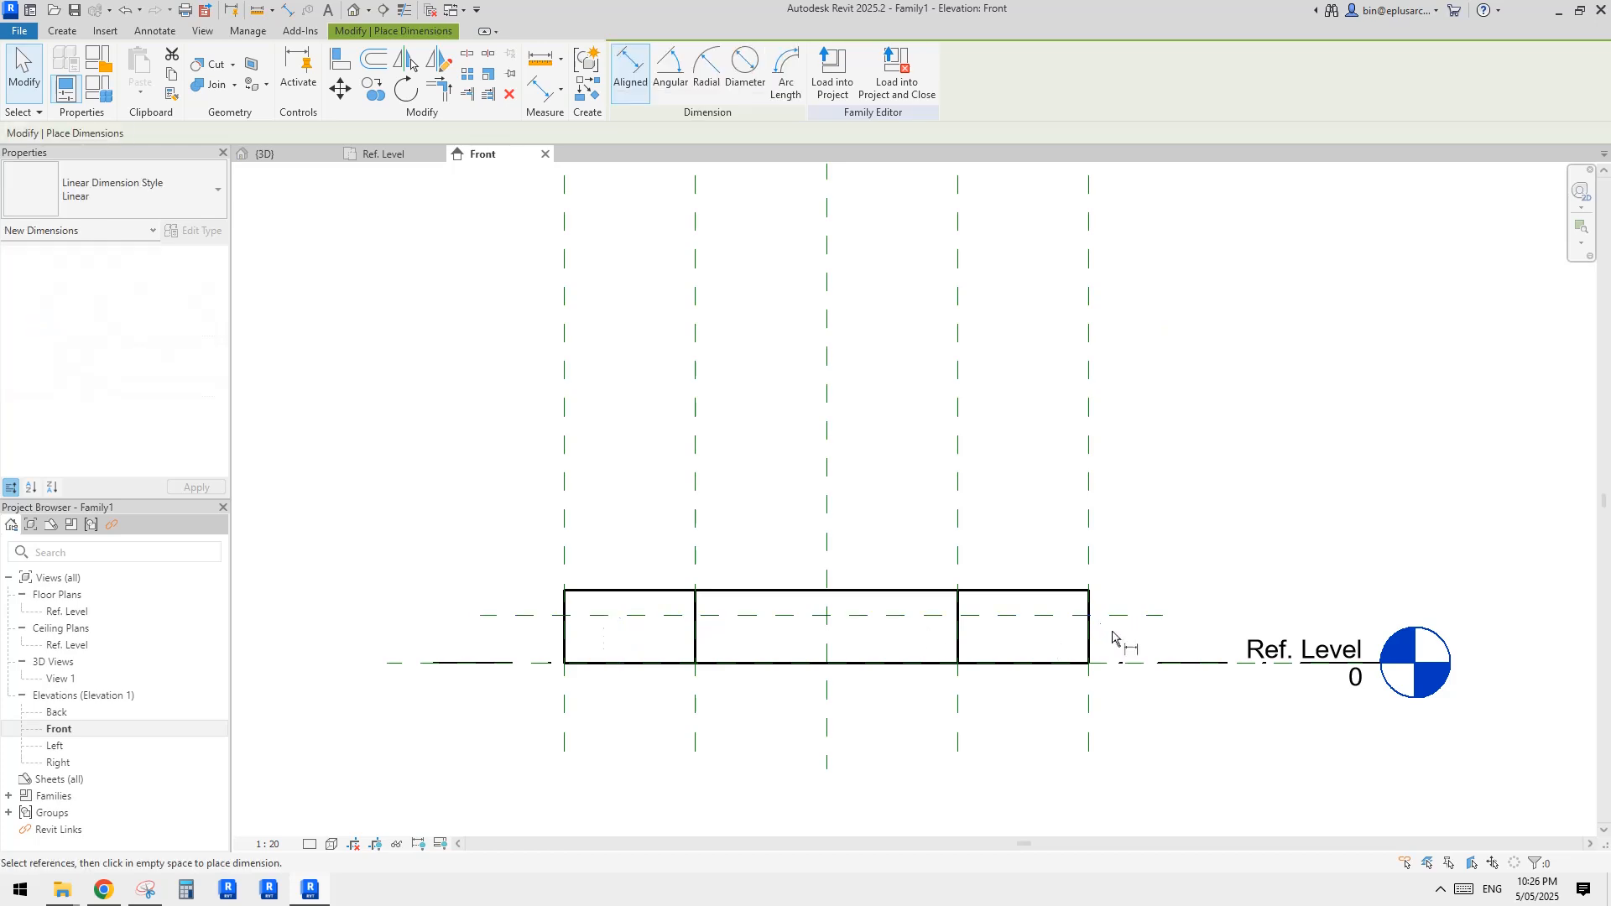
left_click(1129, 616)
left_click(1141, 663)
left_click(1172, 641)
key("Escape")
key("Escape")
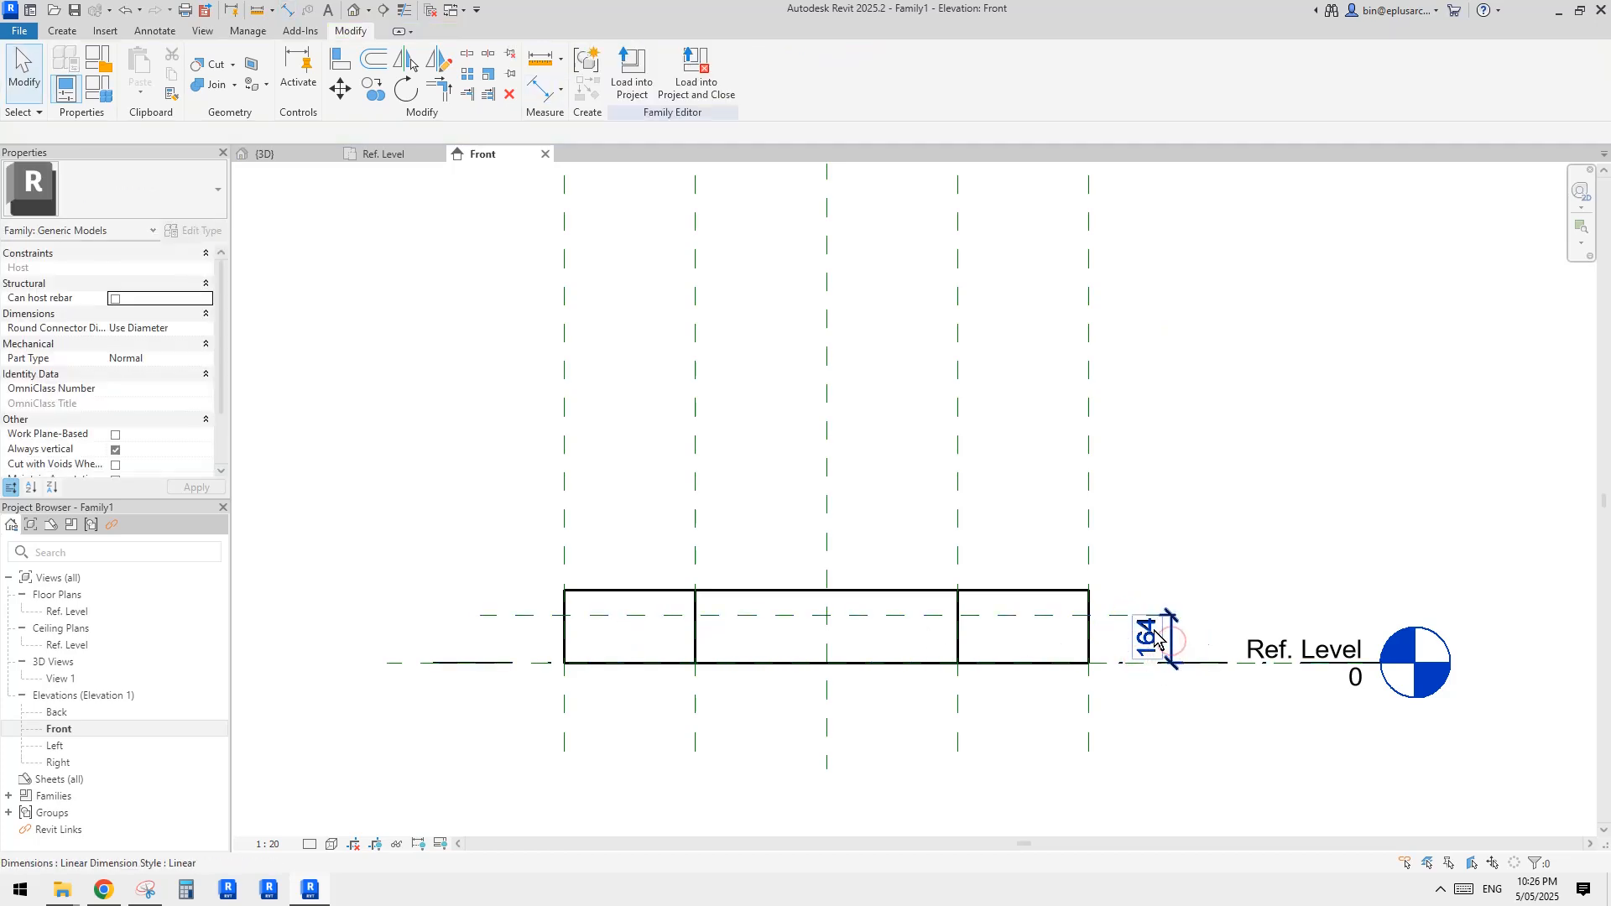
Label the height dimension with a new instance family parameter named "h base".
left_click(1154, 638)
left_click(787, 69)
type("h")
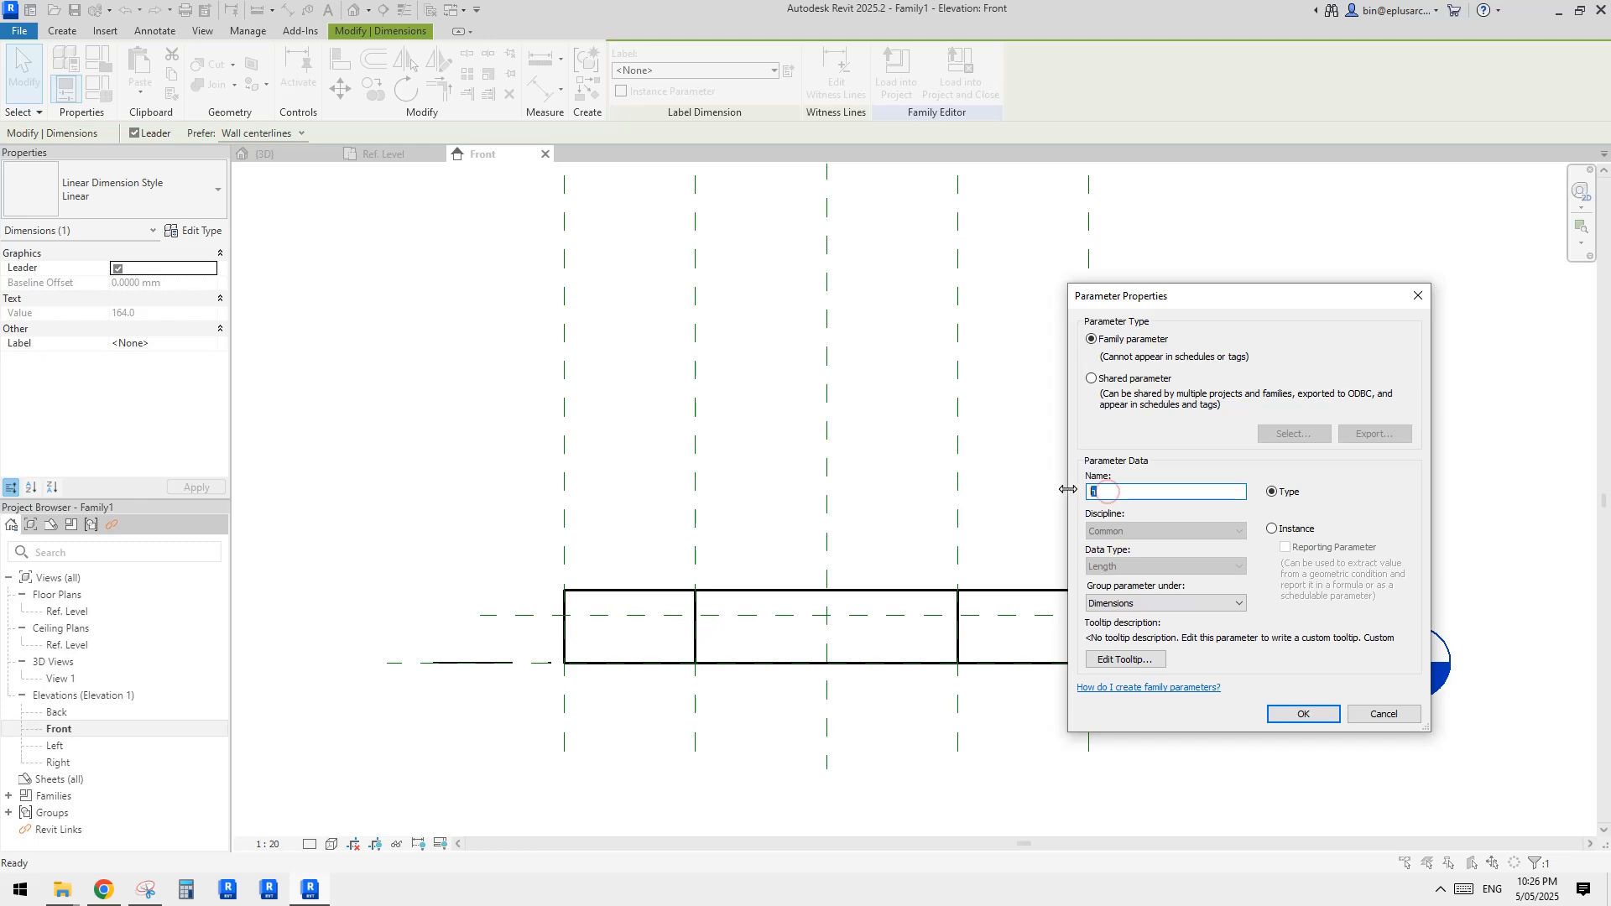
type("h")
left_click(1292, 536)
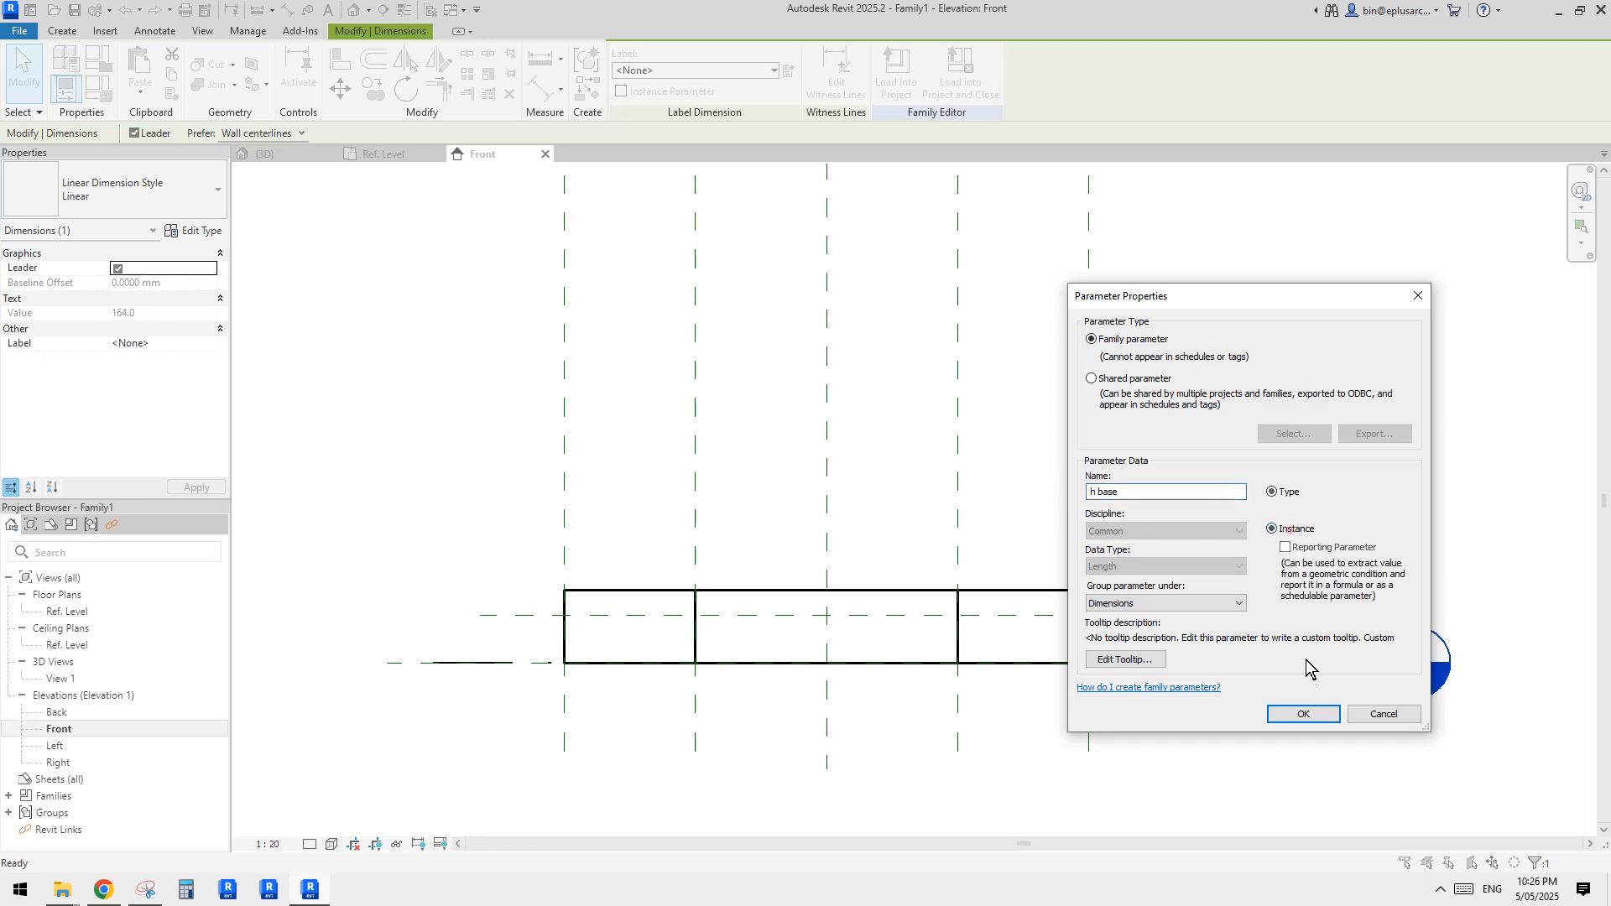
left_click(1305, 712)
Bring the extrusion's top face down onto the h base reference plane and lock it there.
left_click(1030, 585)
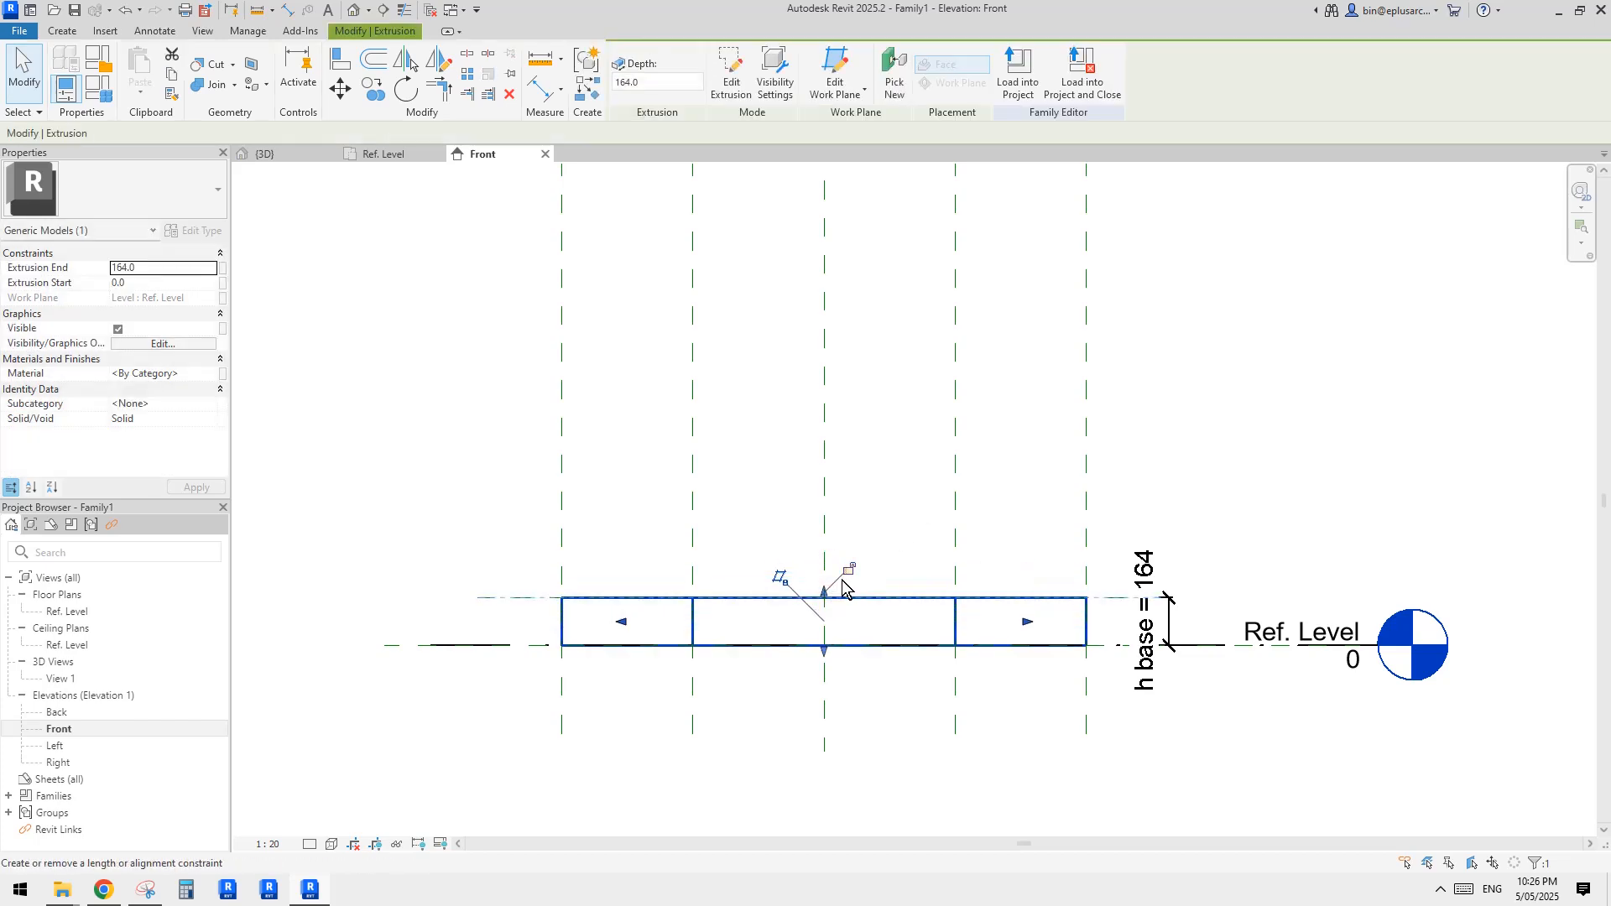
left_click(1010, 478)
scroll(1055, 526, "down", 2)
left_click(1104, 580)
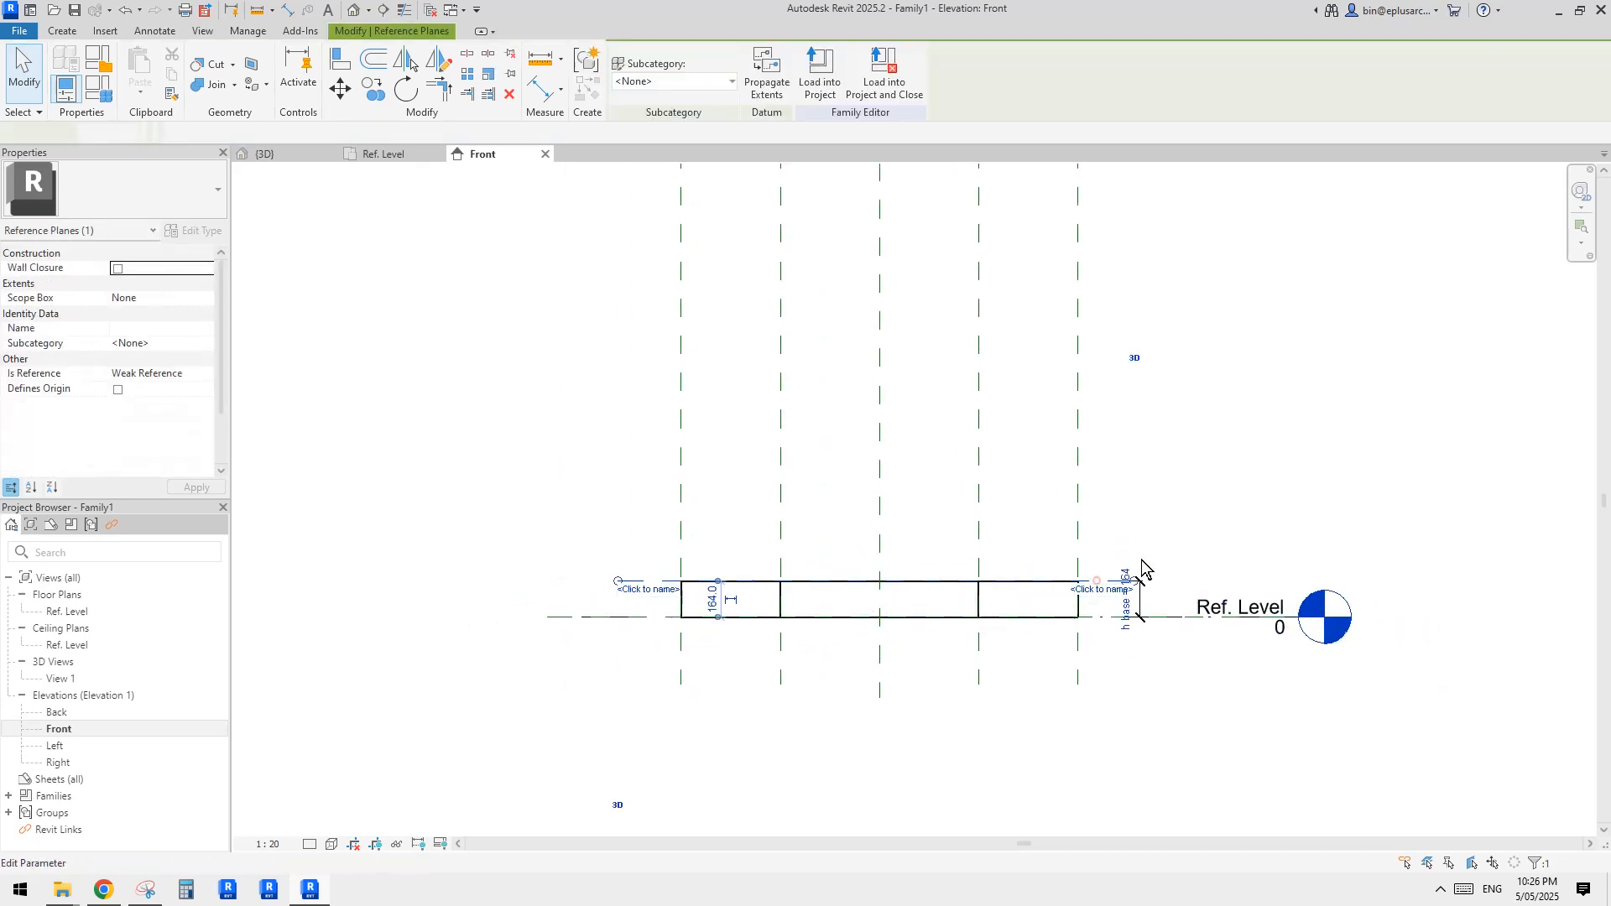
scroll(1165, 524, "up", 1)
key("Escape")
Open the default 3D view and set the family parameter h base to 50, applying the change.
left_click(373, 10)
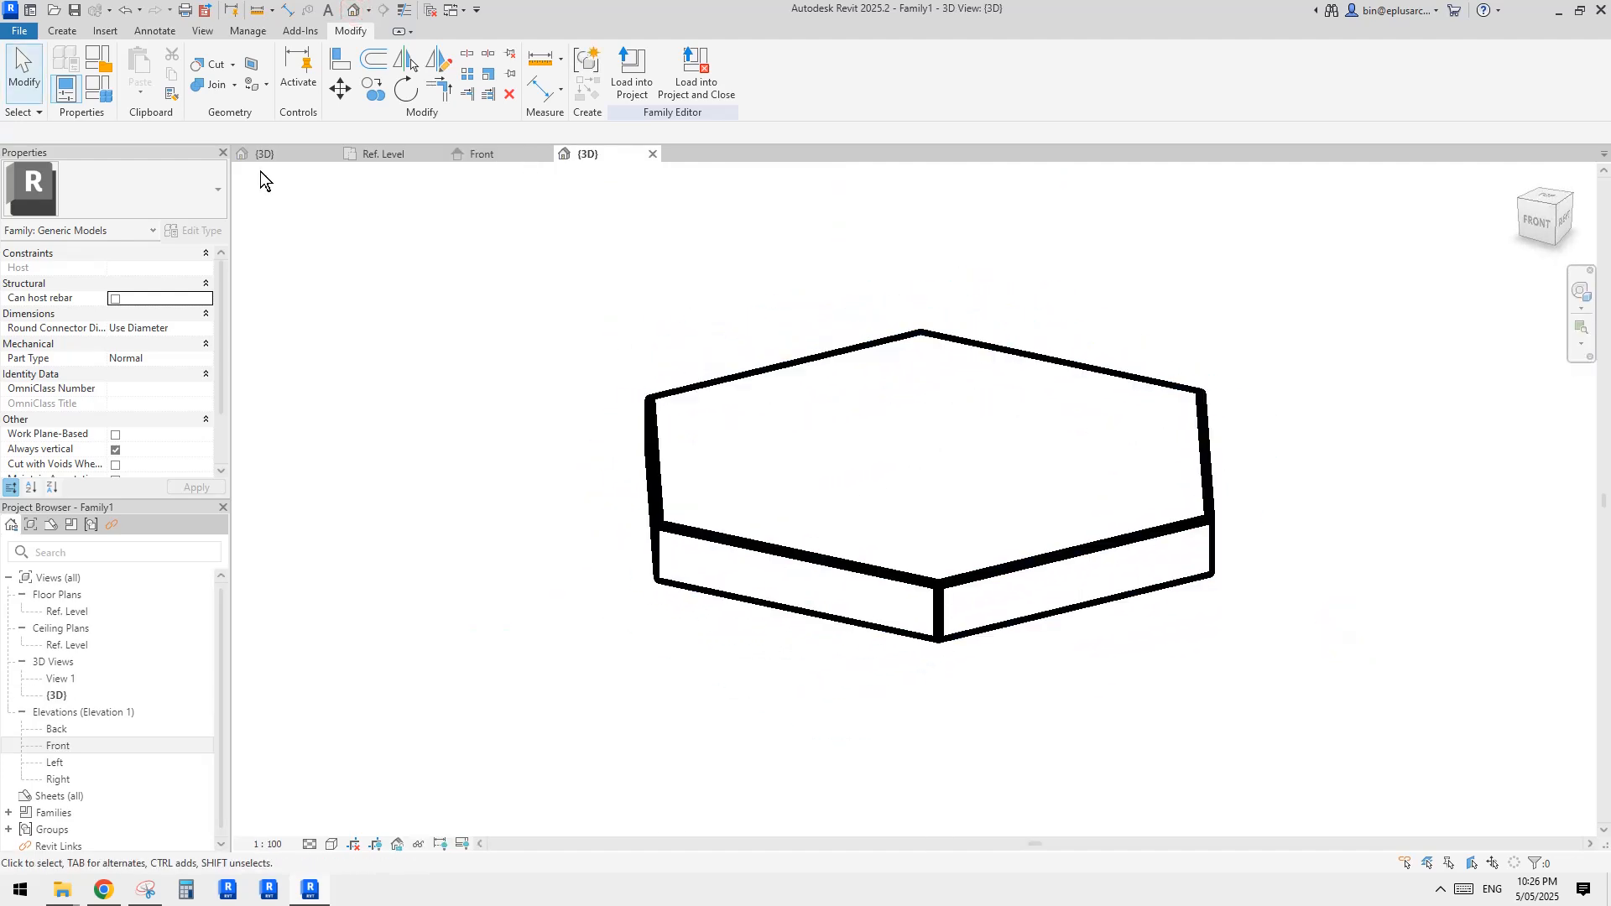
left_click(106, 87)
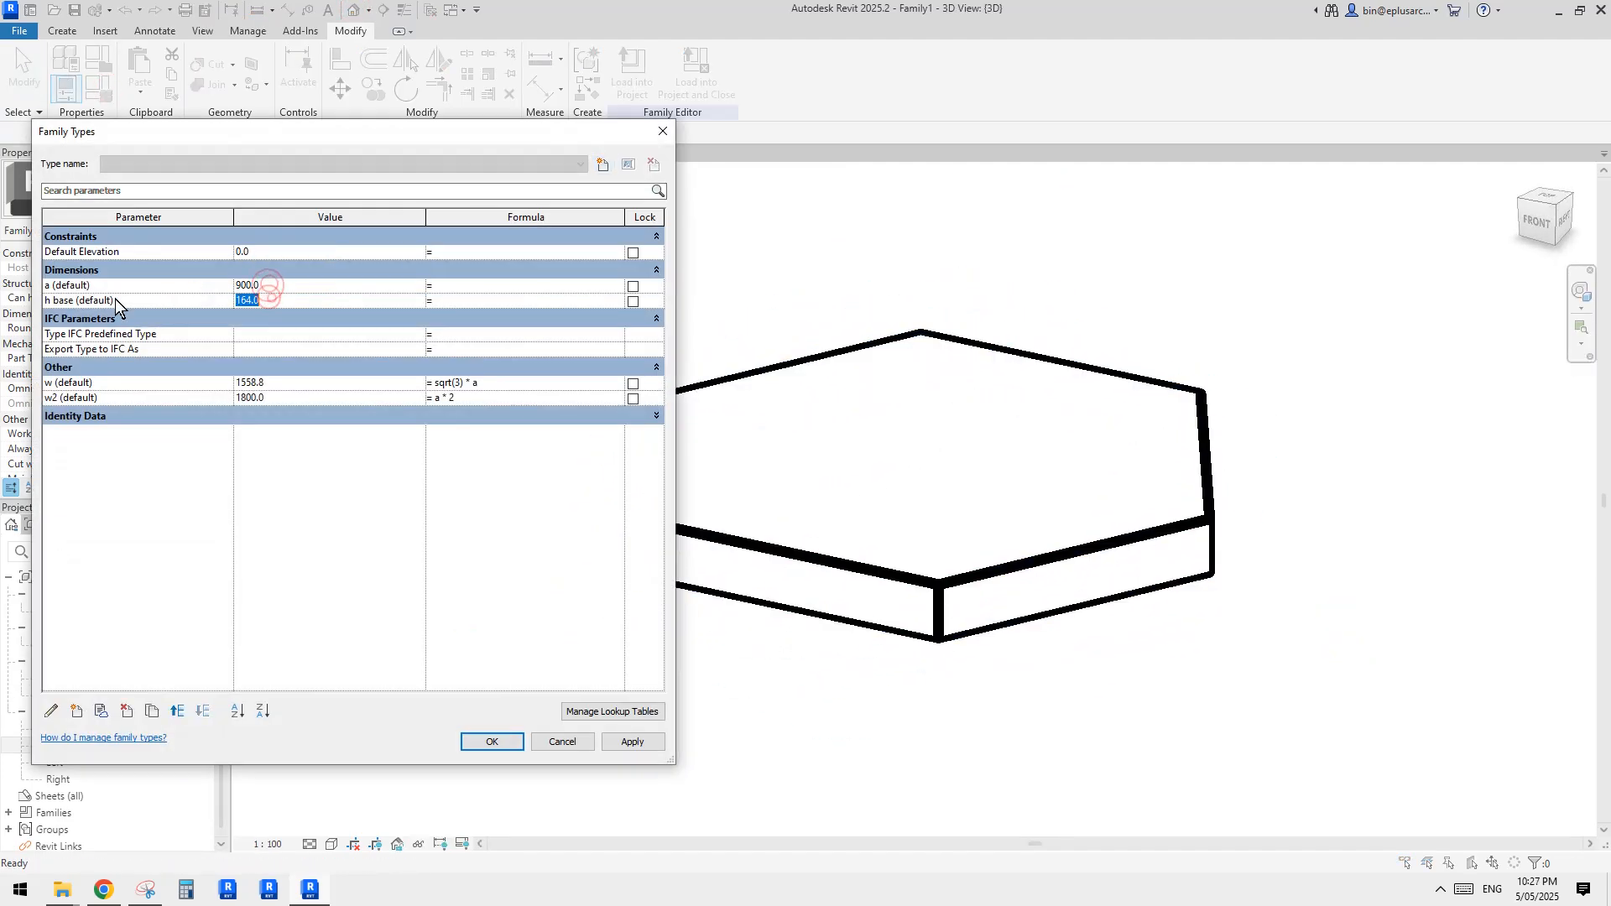
left_click(266, 301)
type("50")
left_click(647, 745)
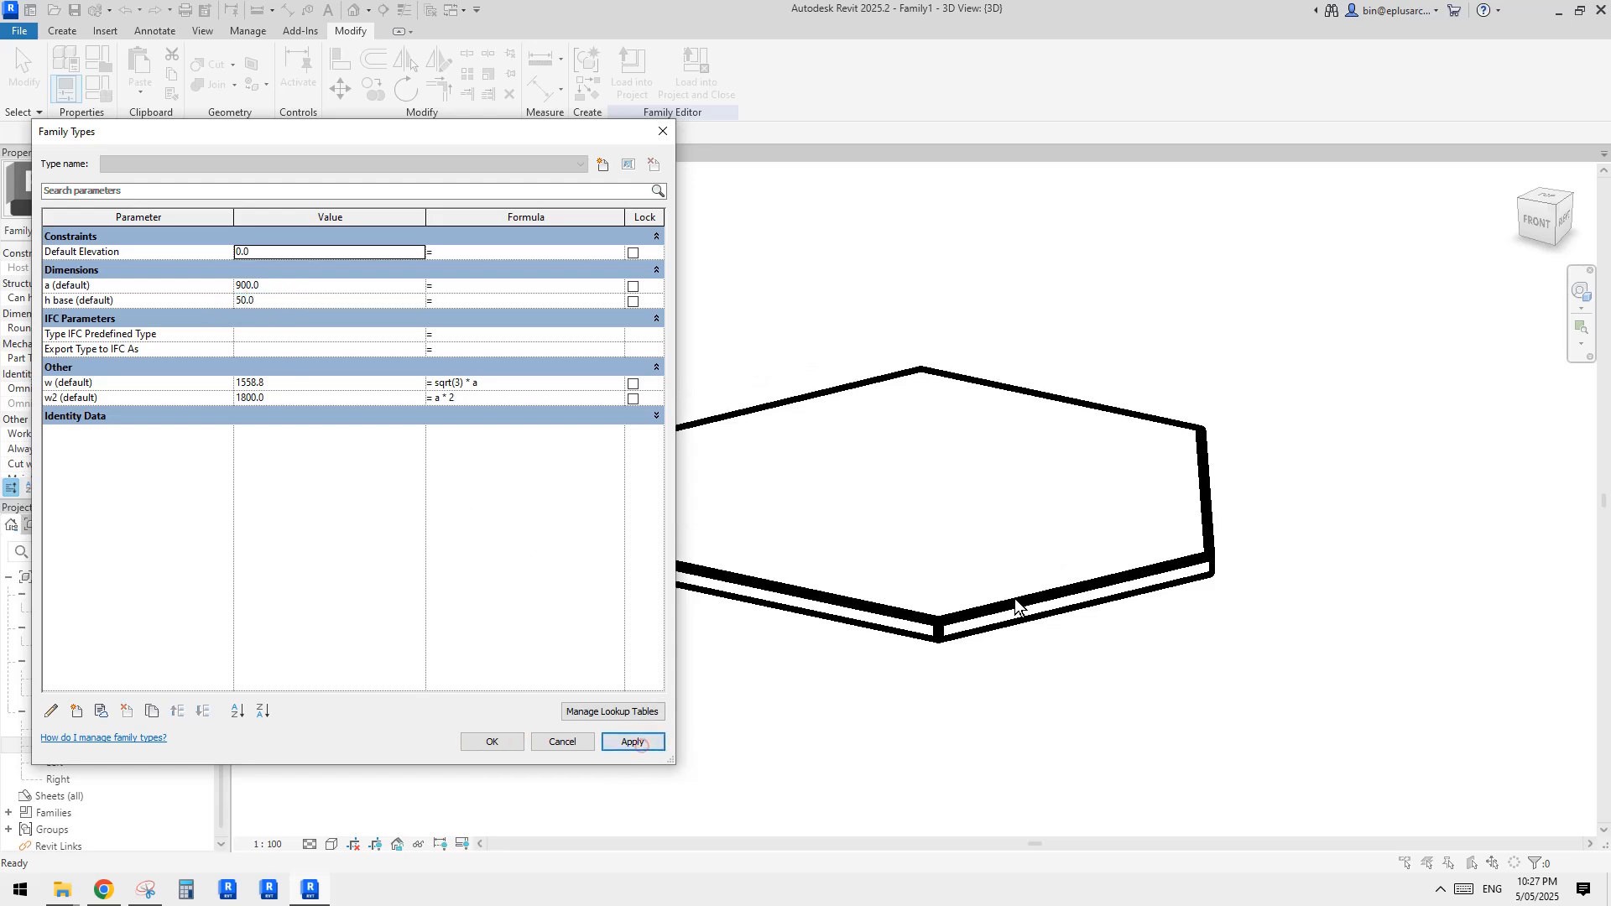
Flex the family by setting parameter a to 750 and applying it.
left_click(324, 286)
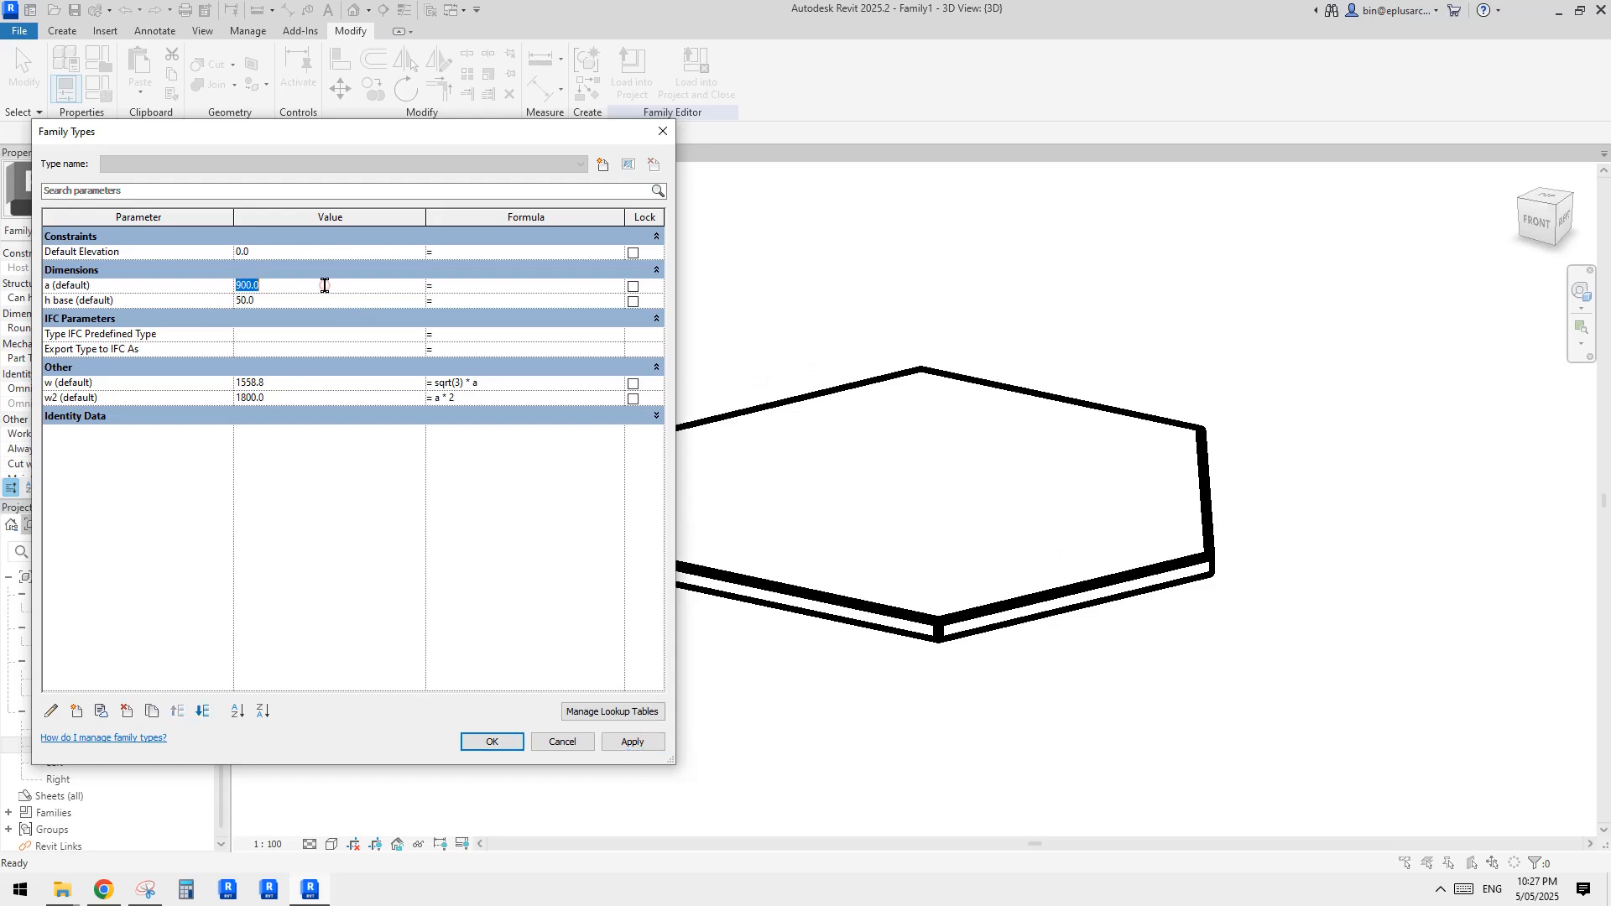
type("750")
left_click(631, 742)
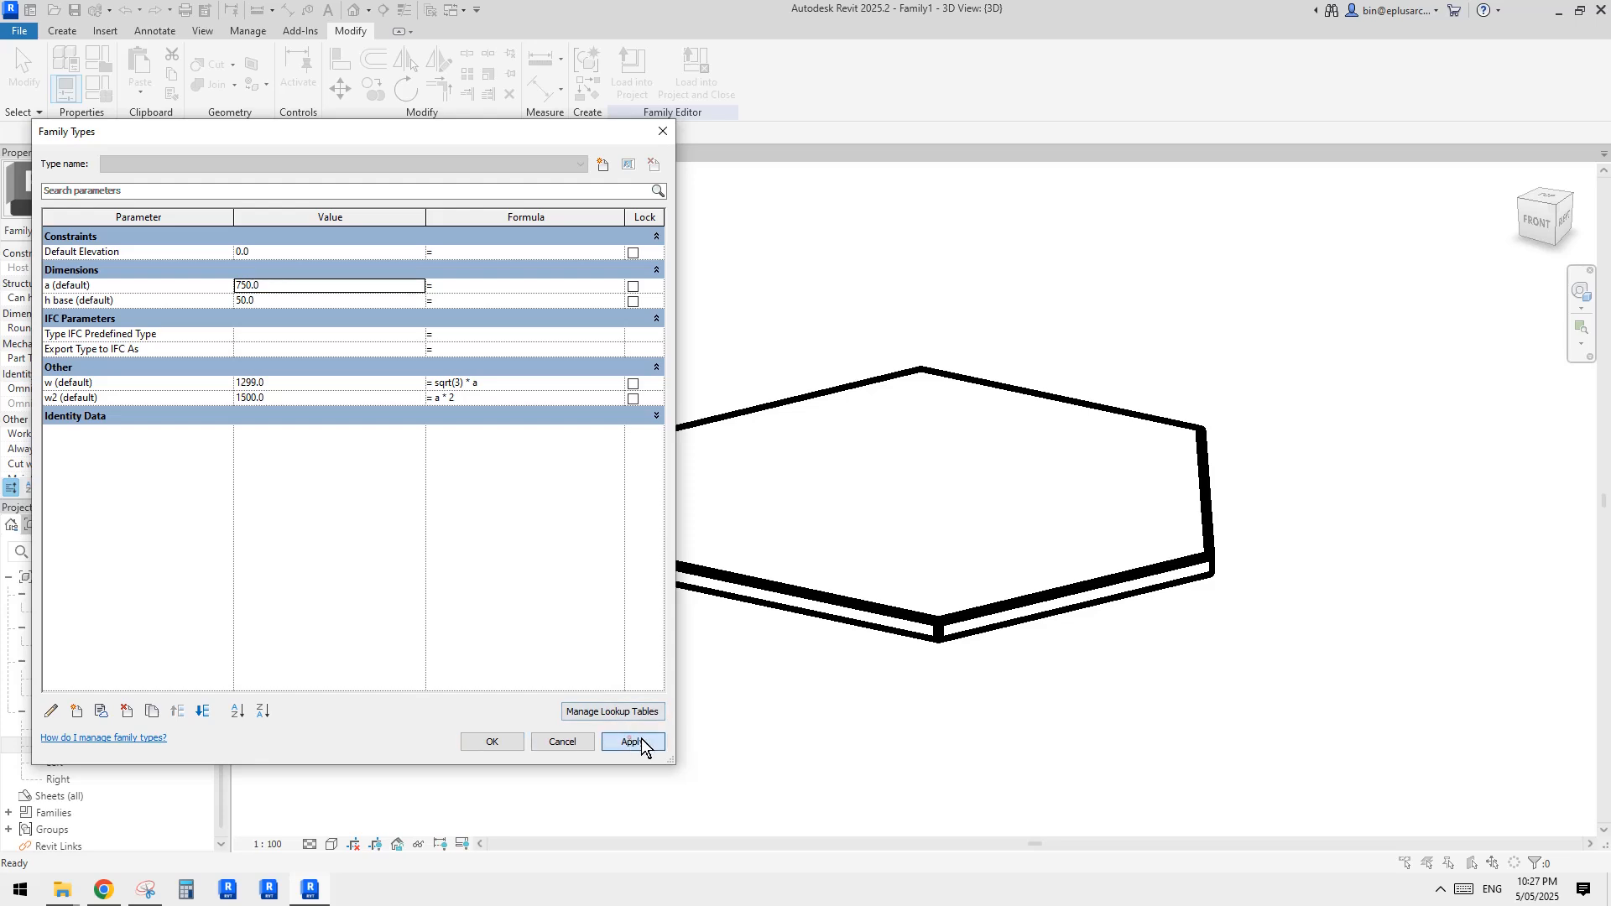
Set parameter a to 600, apply it and close the family types settings.
left_click(334, 284)
type("600")
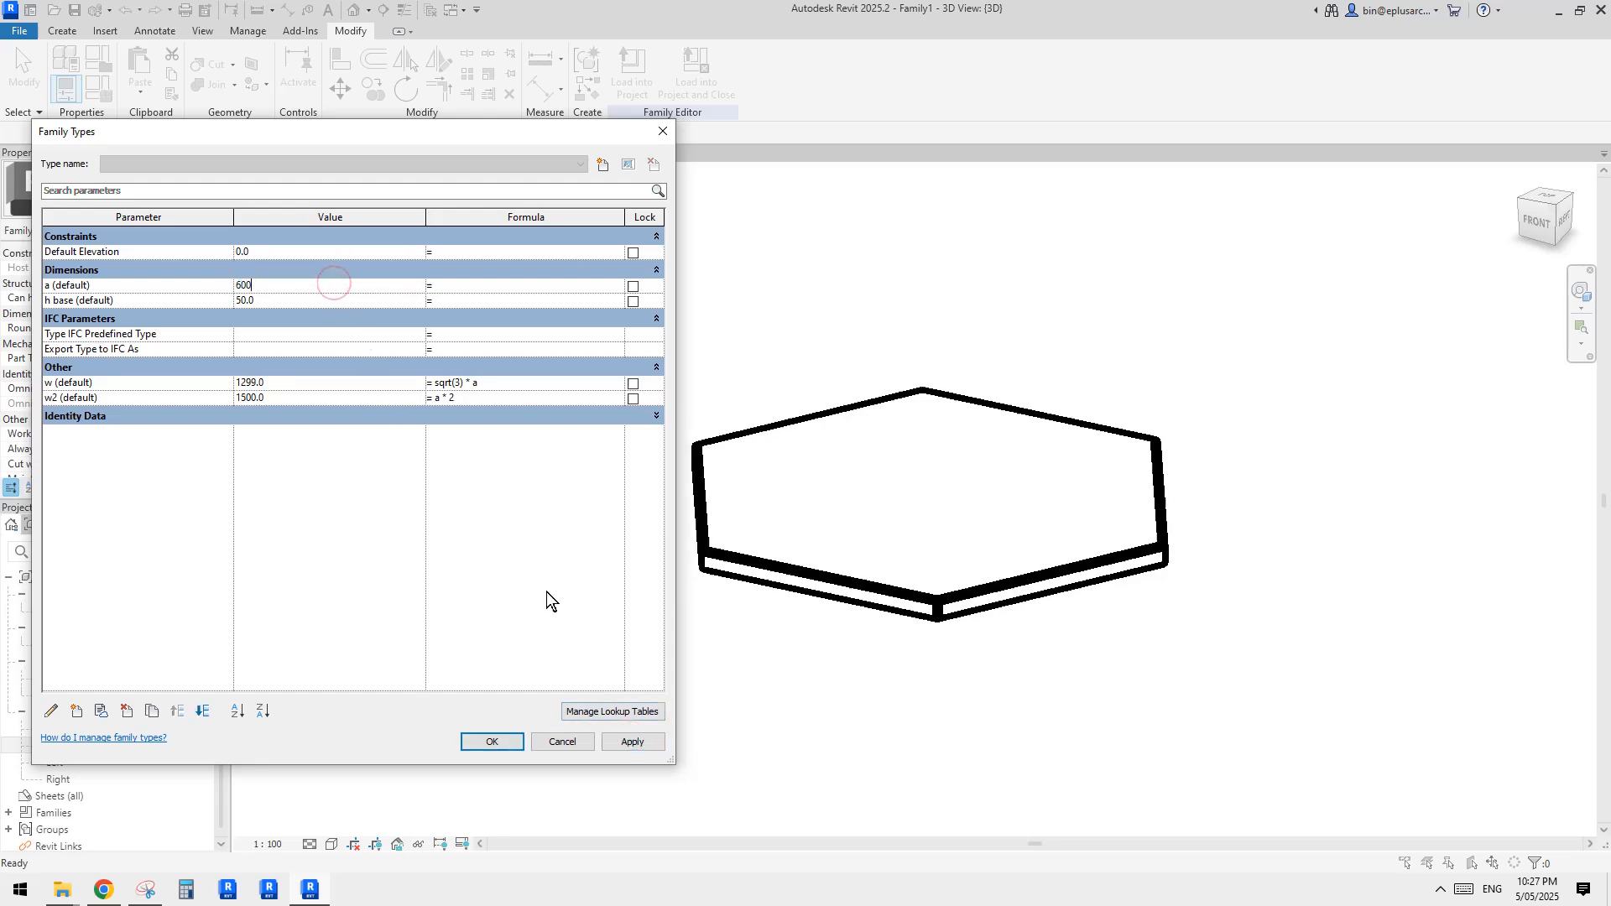
left_click(617, 742)
left_click(483, 739)
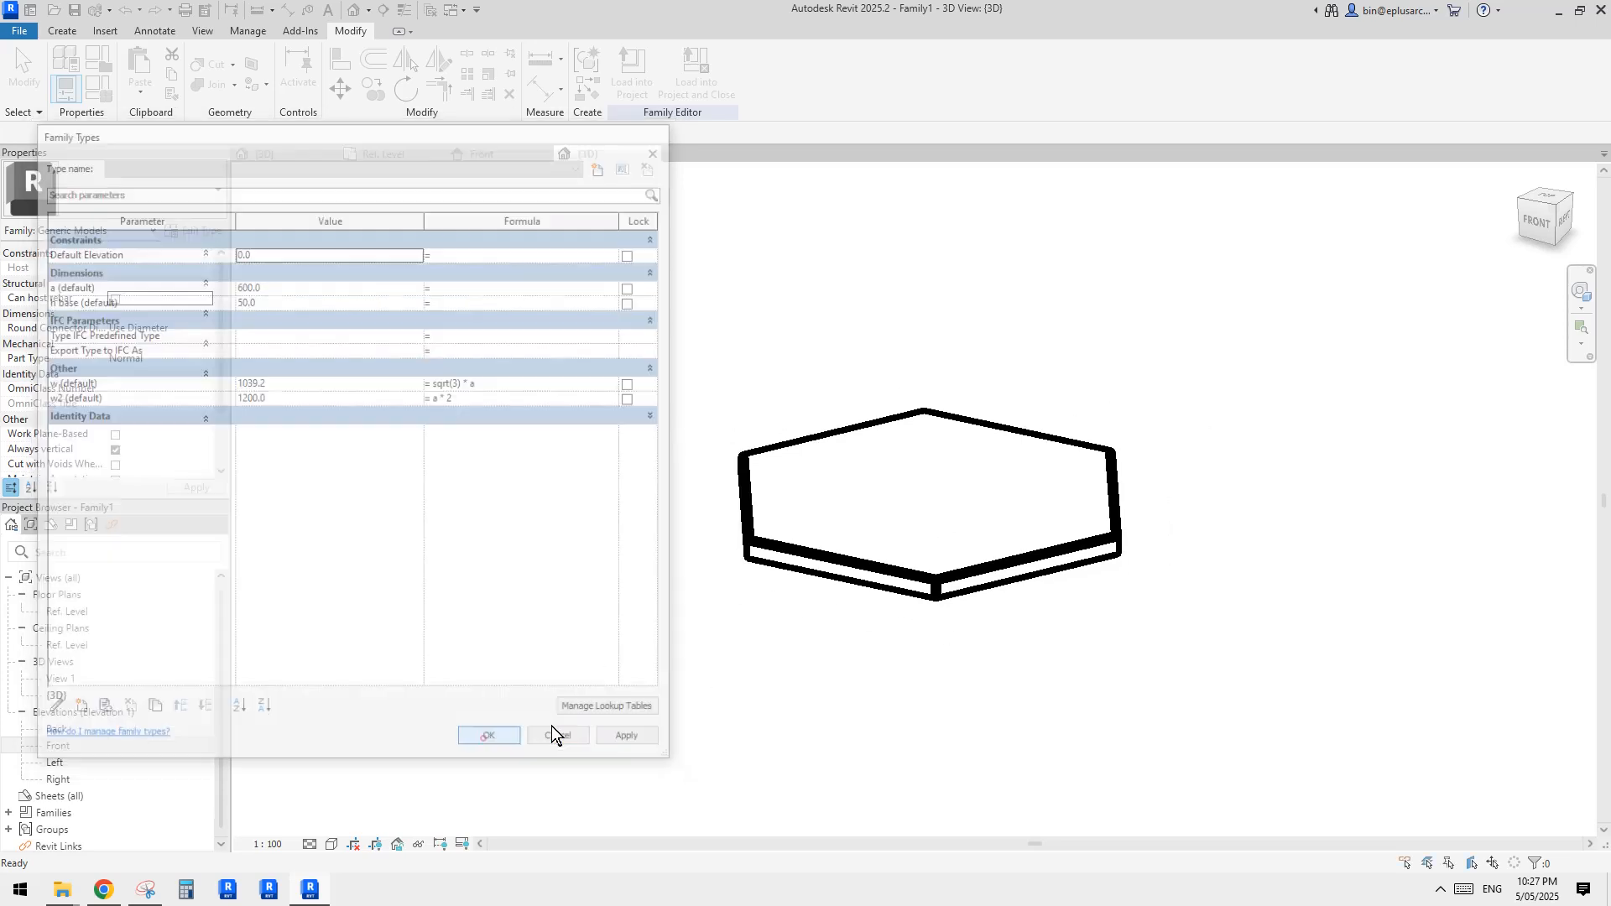
Examine the resized tile in 3D and return to the Ref. Level floor plan.
scroll(931, 566, "up", 3)
middle_click_drag(881, 572, 808, 587)
double_click(69, 611)
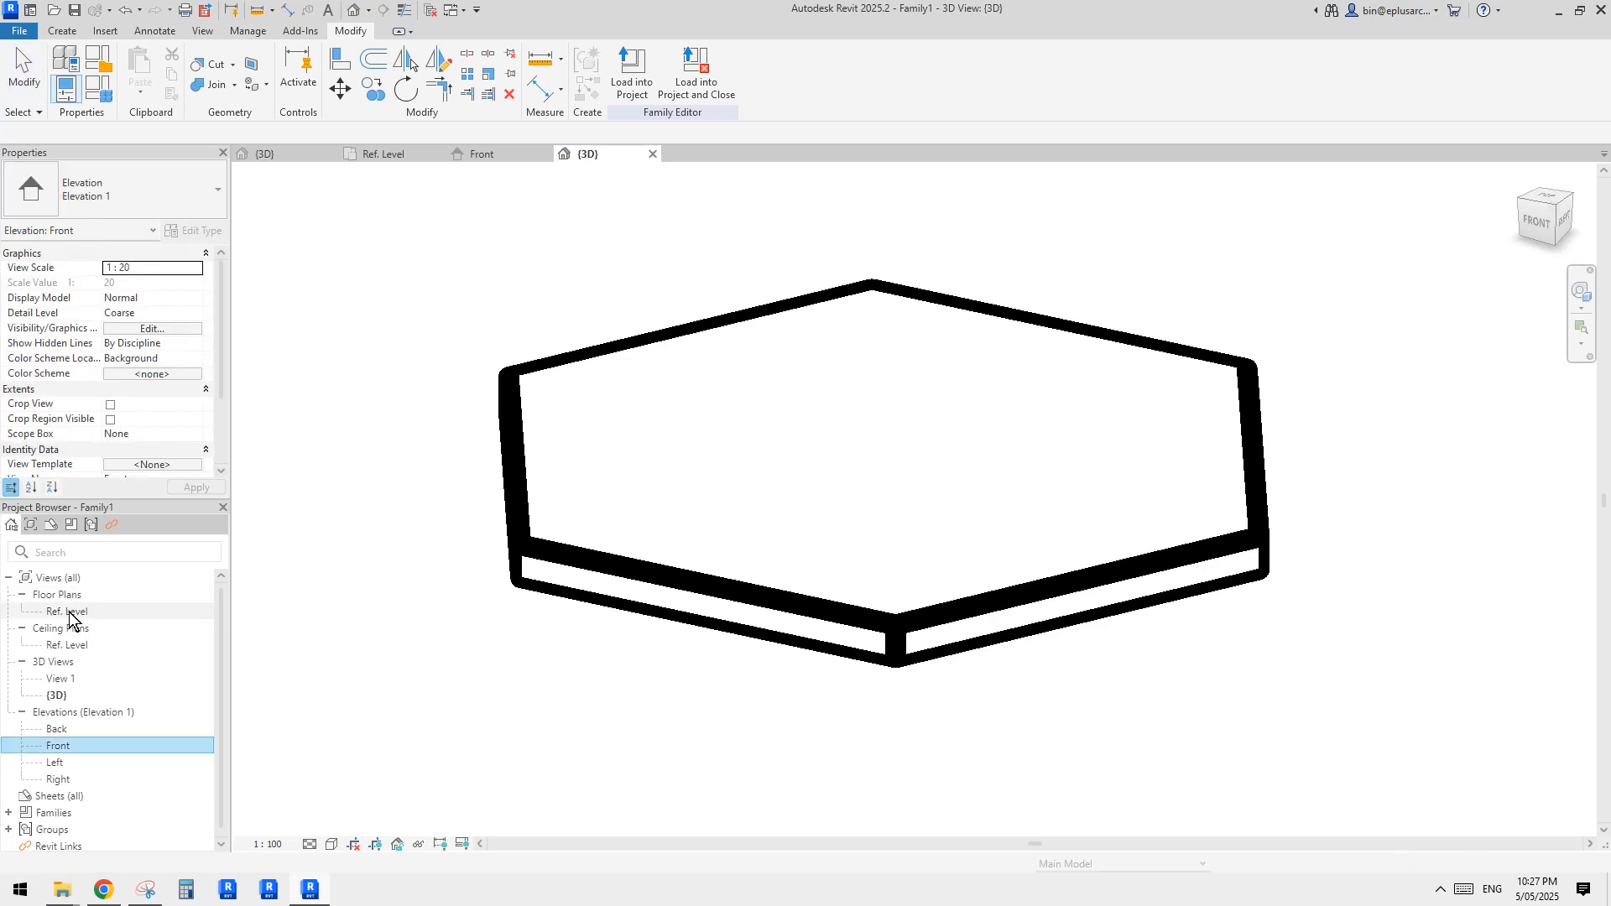
middle_click_drag(858, 520, 894, 515)
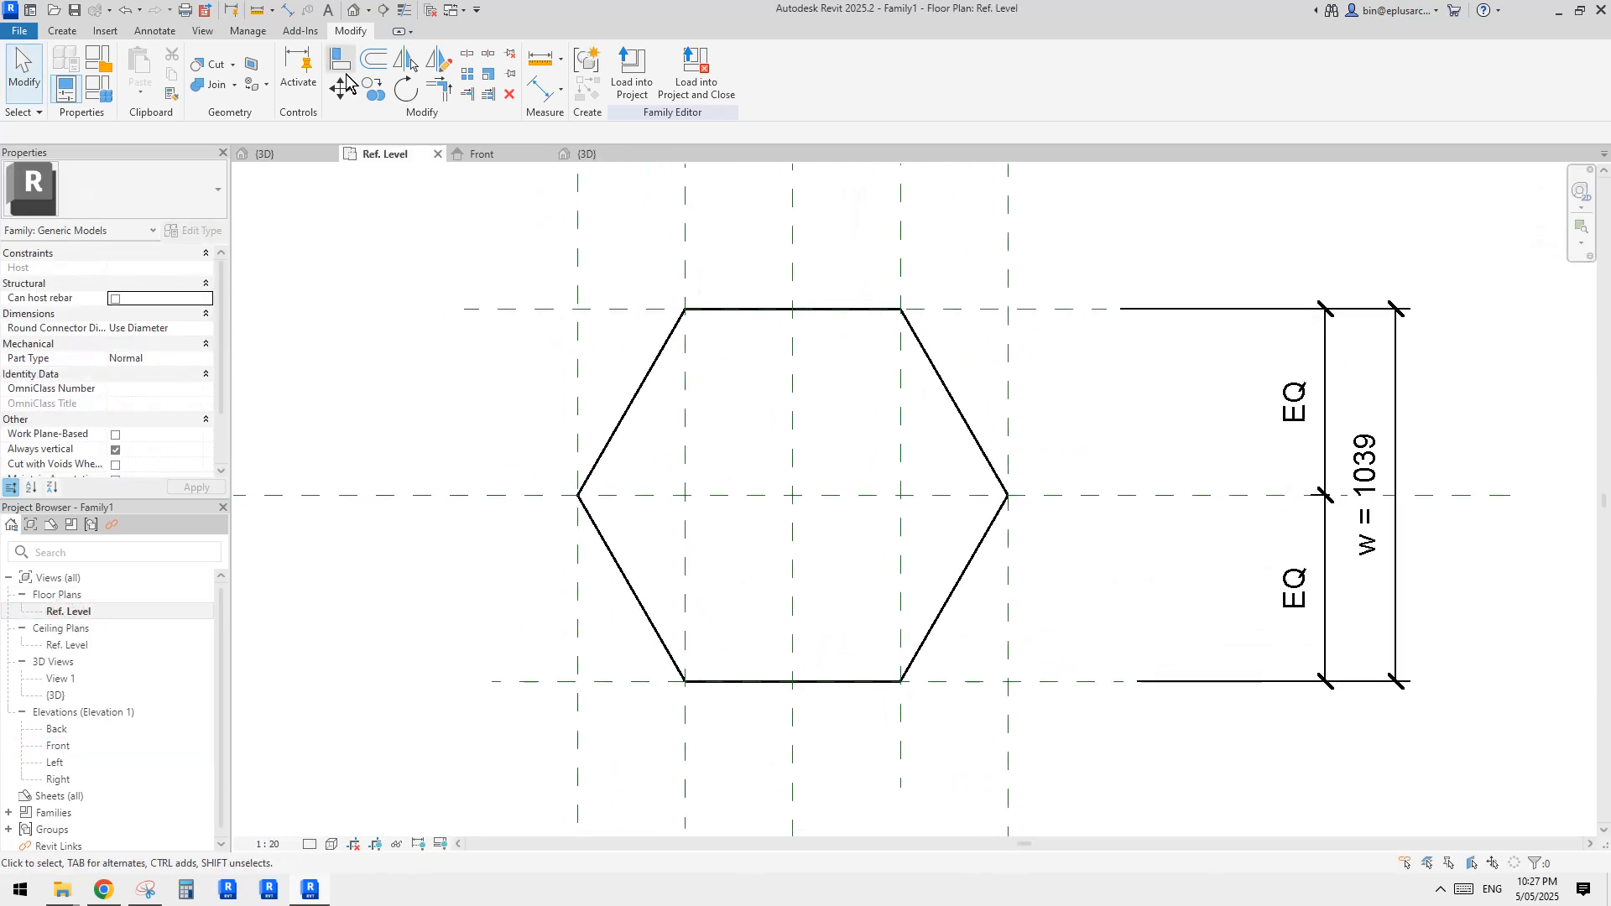
Switch to the Reddit post in Chrome and capture part of the relief tile photo with Snipping Tool.
left_click(104, 889)
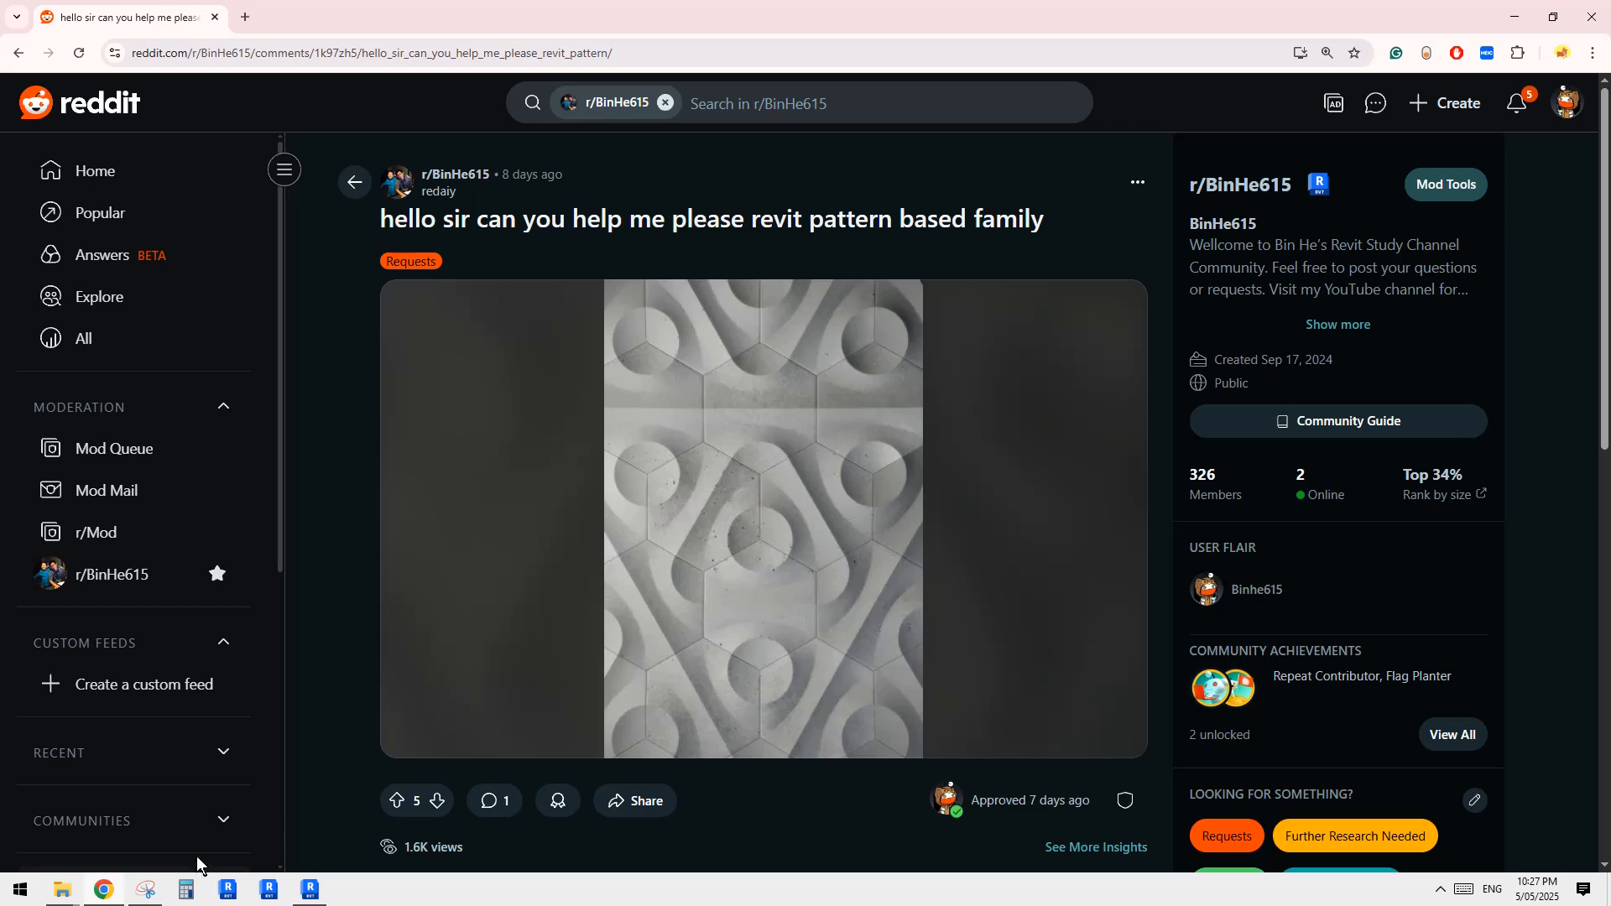
left_click(146, 889)
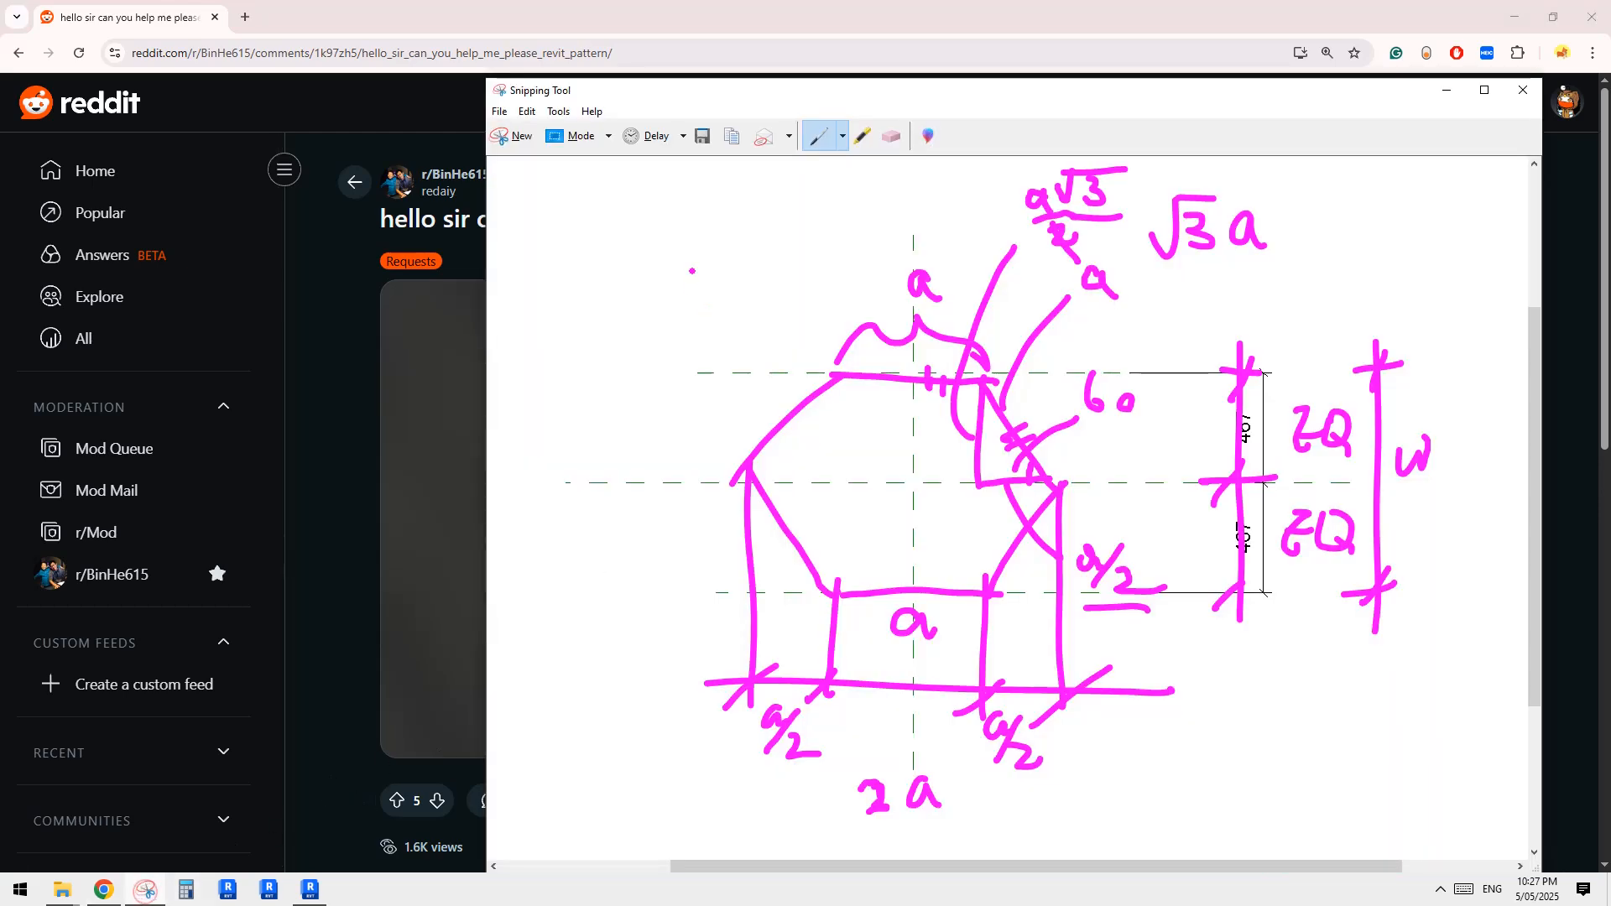
left_click(146, 889)
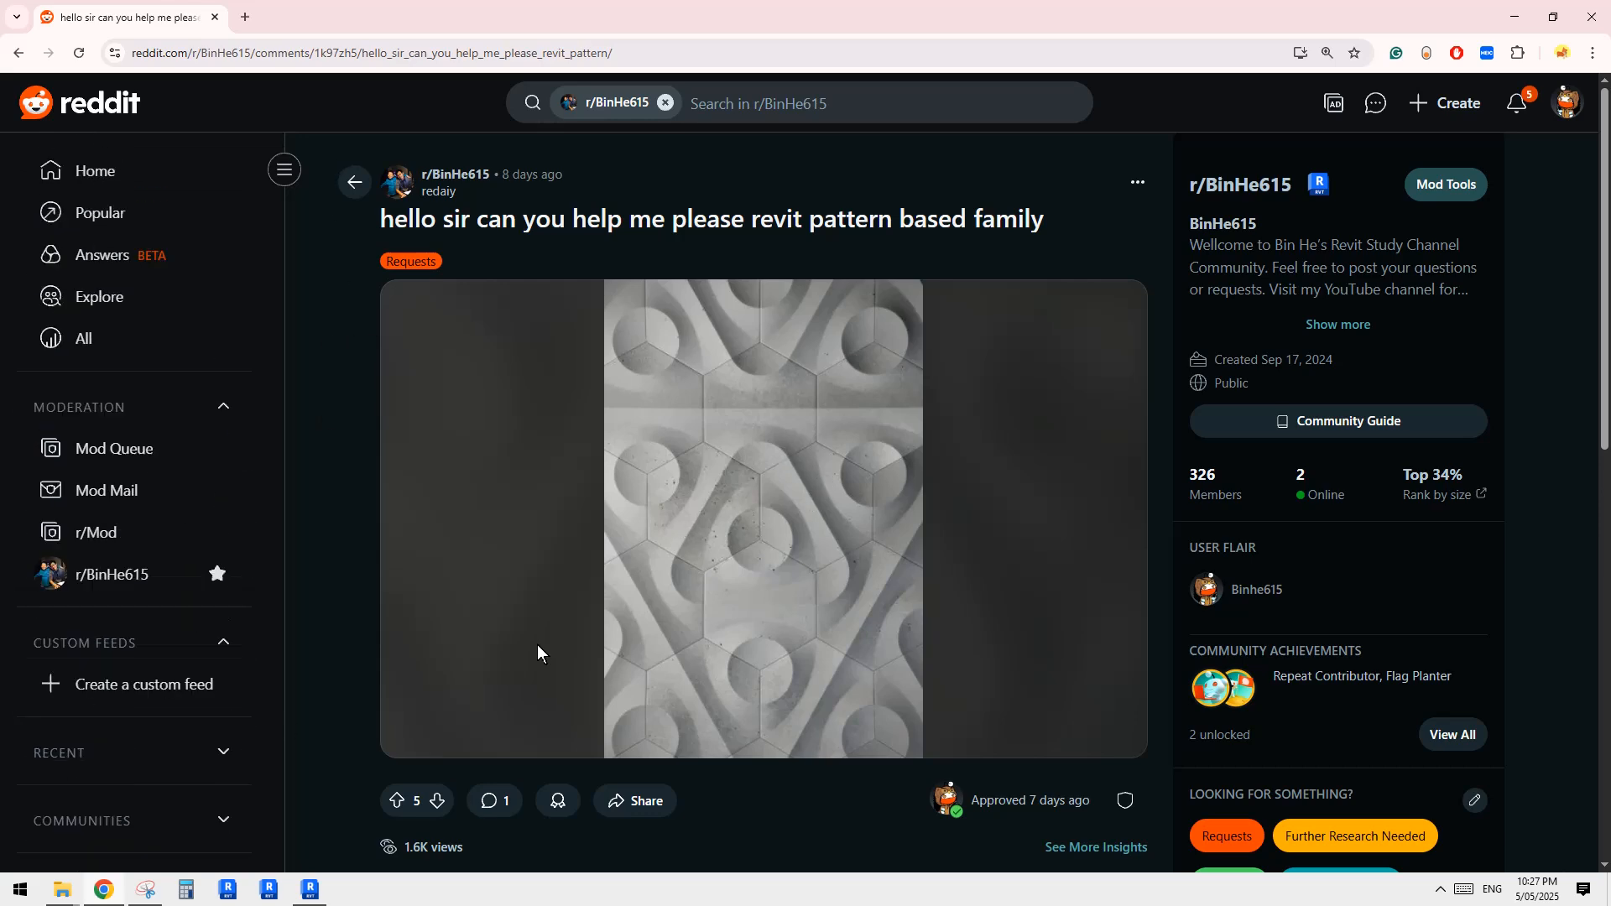
left_click(152, 894)
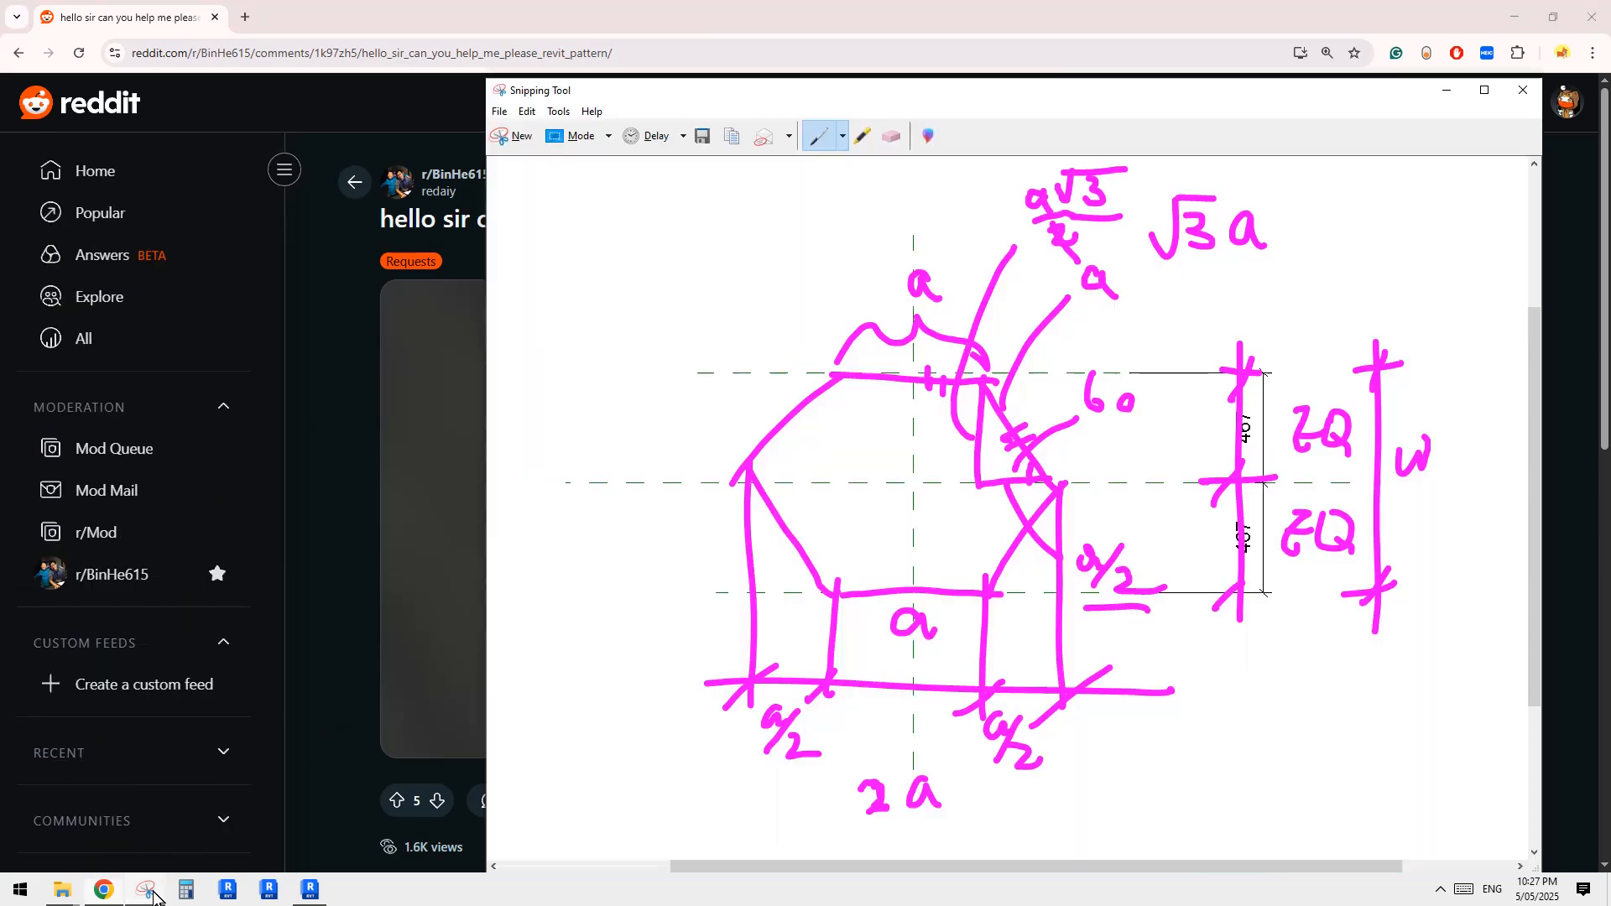
left_click(513, 136)
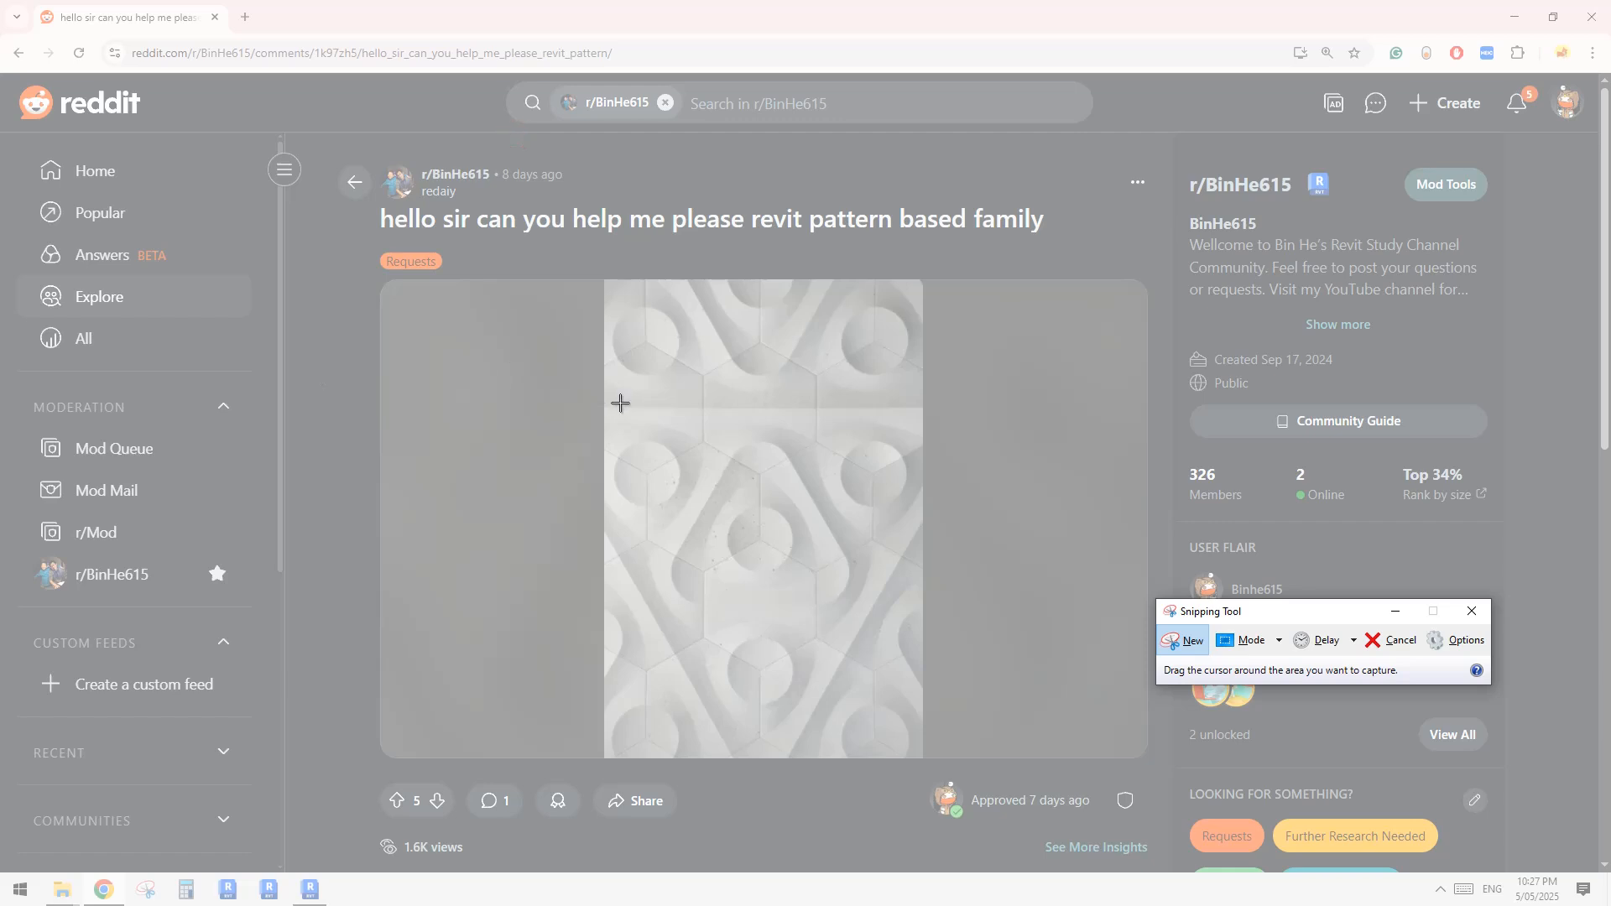
left_click_drag(651, 390, 1029, 675)
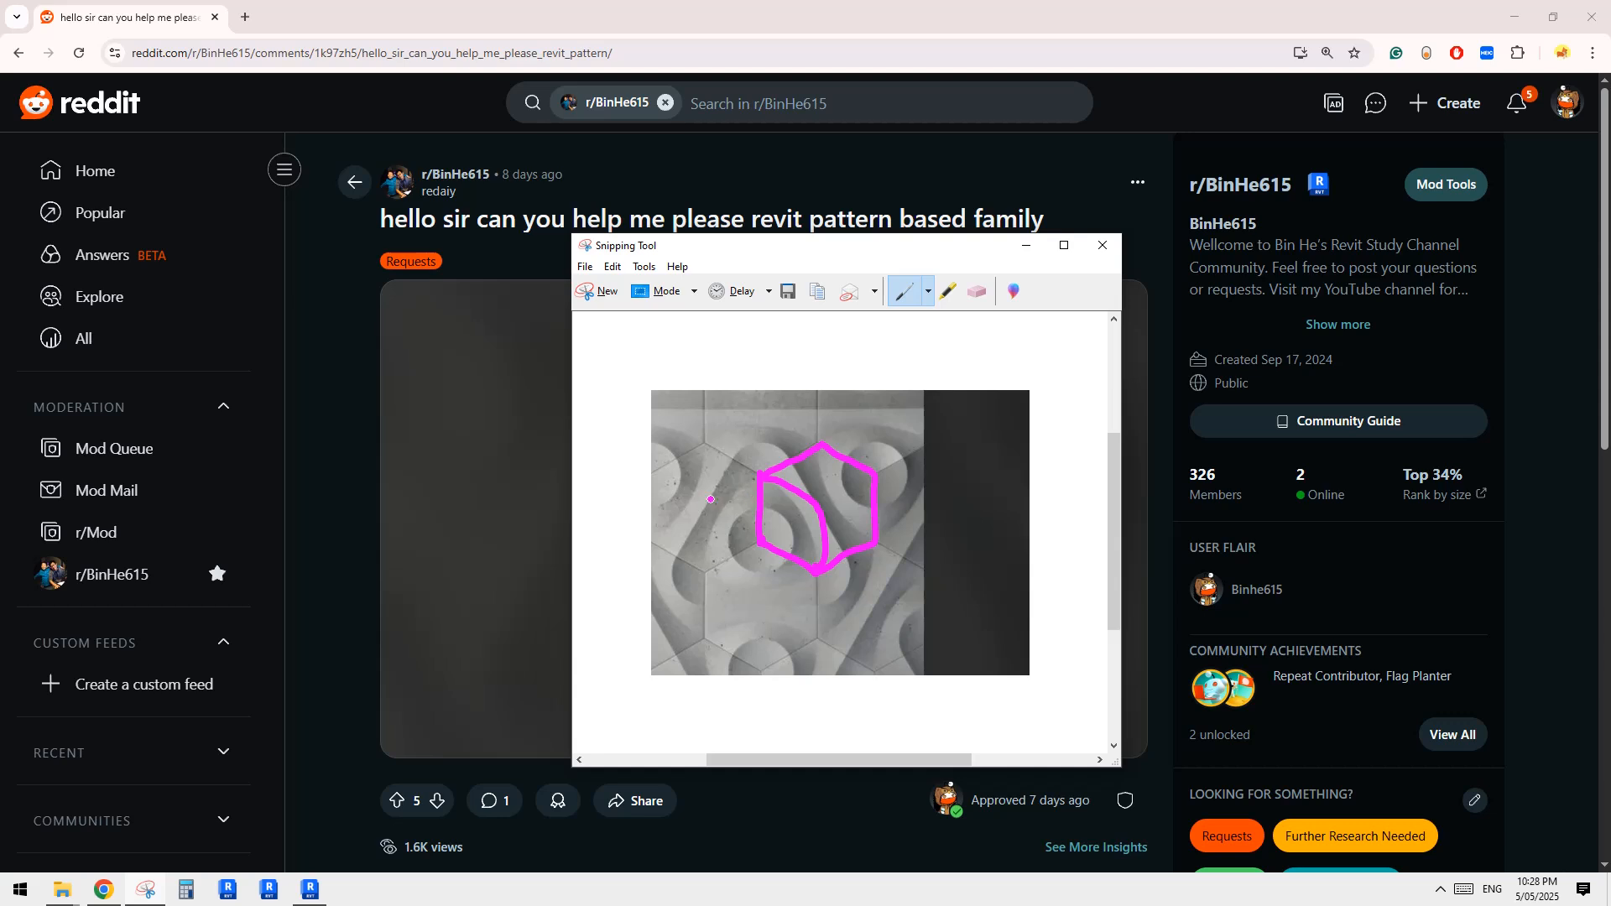
Annotate the snip with arrows, a slab side profile with a raised peak, and division lines inside the outlined hexagonal tile.
left_click_drag(707, 489, 724, 508)
left_click_drag(1047, 427, 943, 437)
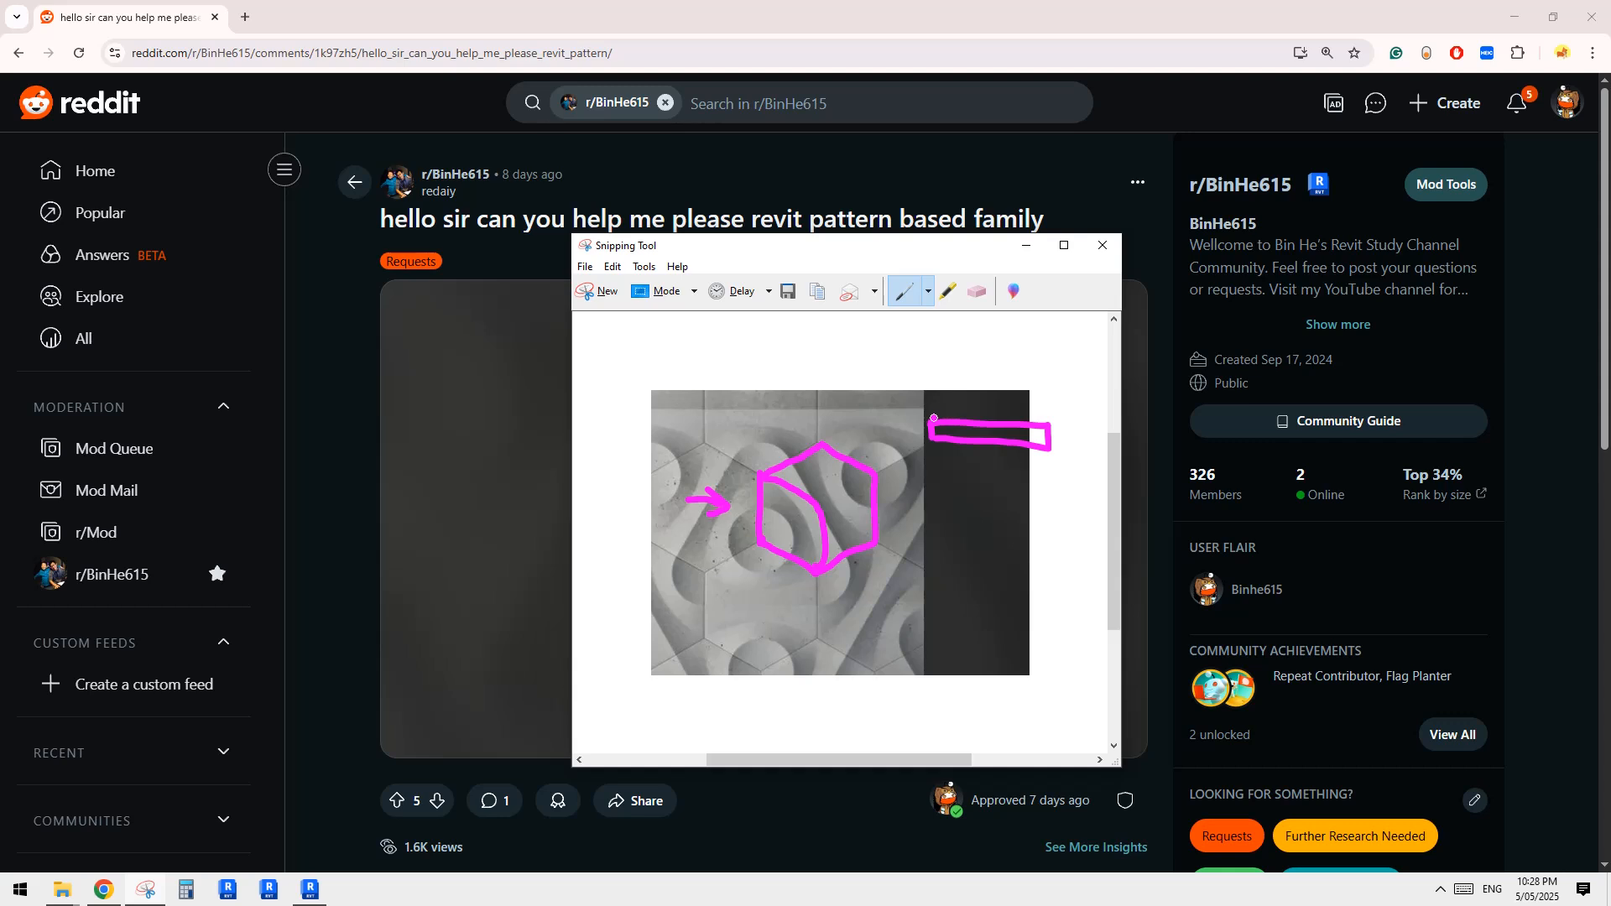
mouse_move(933, 417)
left_mouse_down()
mouse_move(987, 399)
mouse_move(1050, 422)
left_mouse_up()
left_click_drag(822, 443, 816, 500)
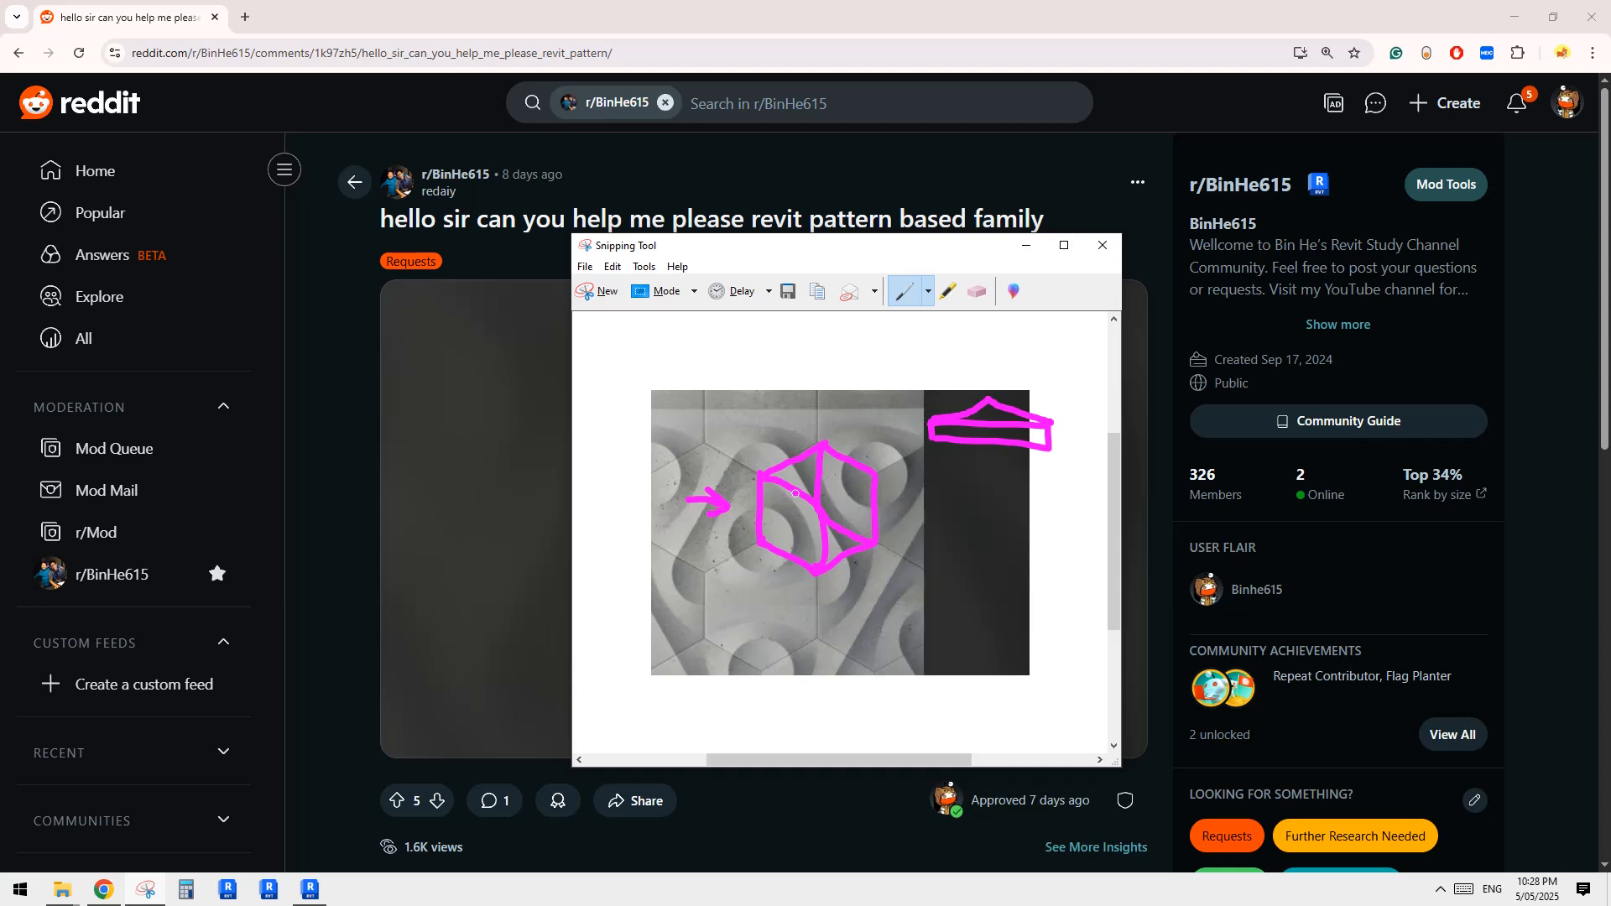
left_click_drag(874, 624, 859, 603)
left_click_drag(763, 480, 786, 513)
left_click_drag(823, 446, 869, 546)
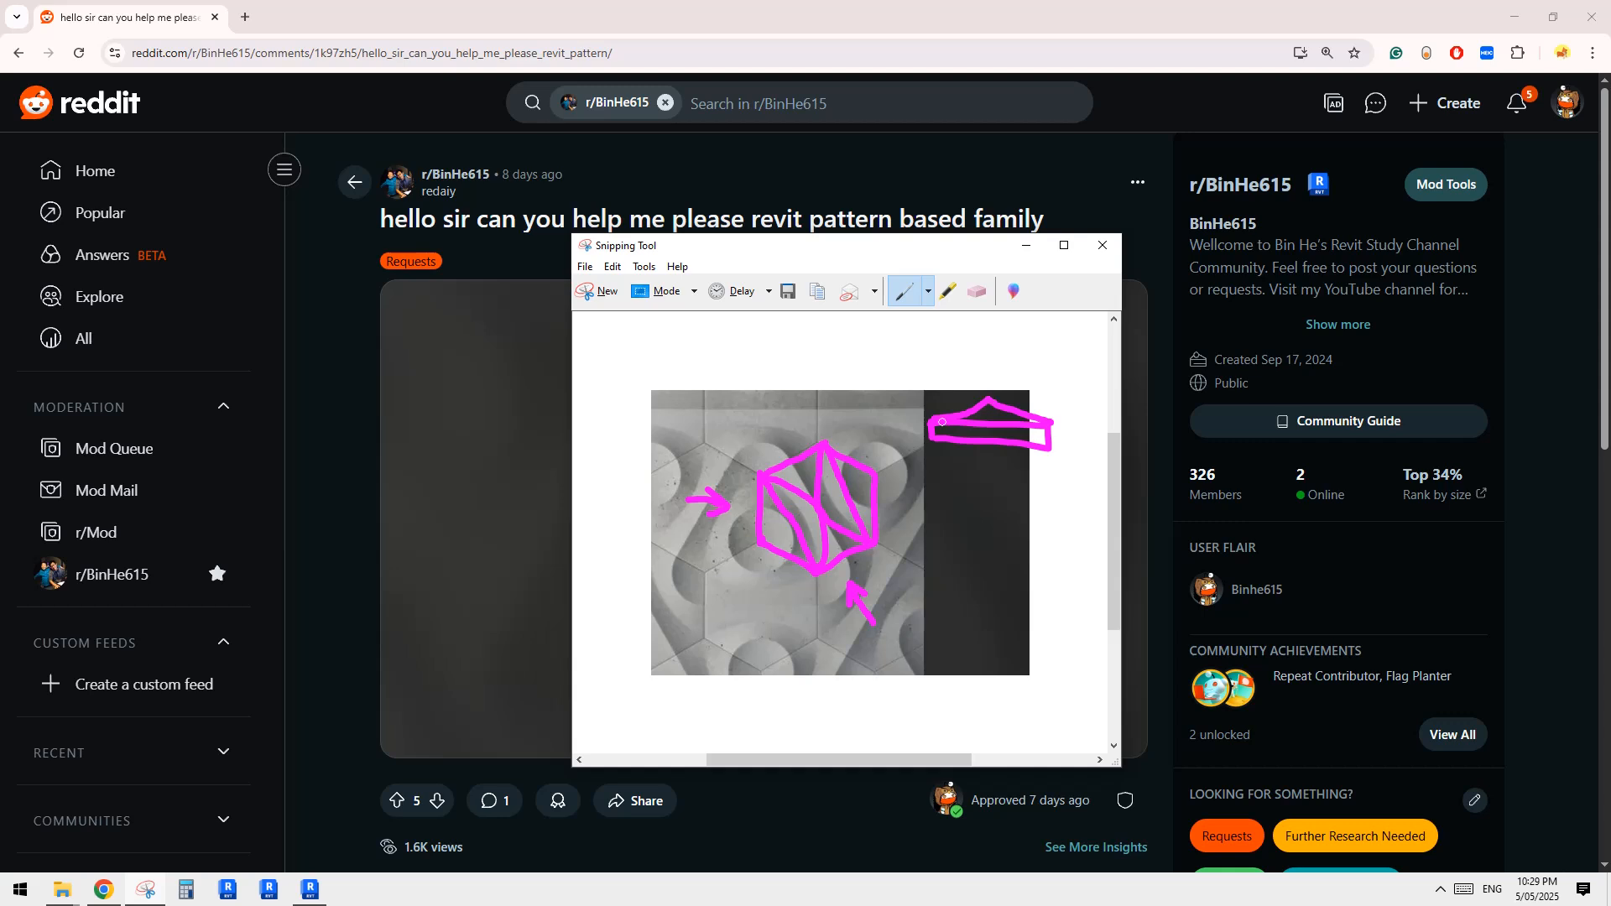
mouse_move(1028, 370)
left_mouse_down()
mouse_move(1006, 400)
mouse_move(1032, 388)
mouse_move(1006, 399)
left_mouse_up()
Switch back to Revit and compare the annotated snip with the hexagon in the Ref. Level plan.
left_click(322, 894)
middle_click_drag(759, 615, 713, 564)
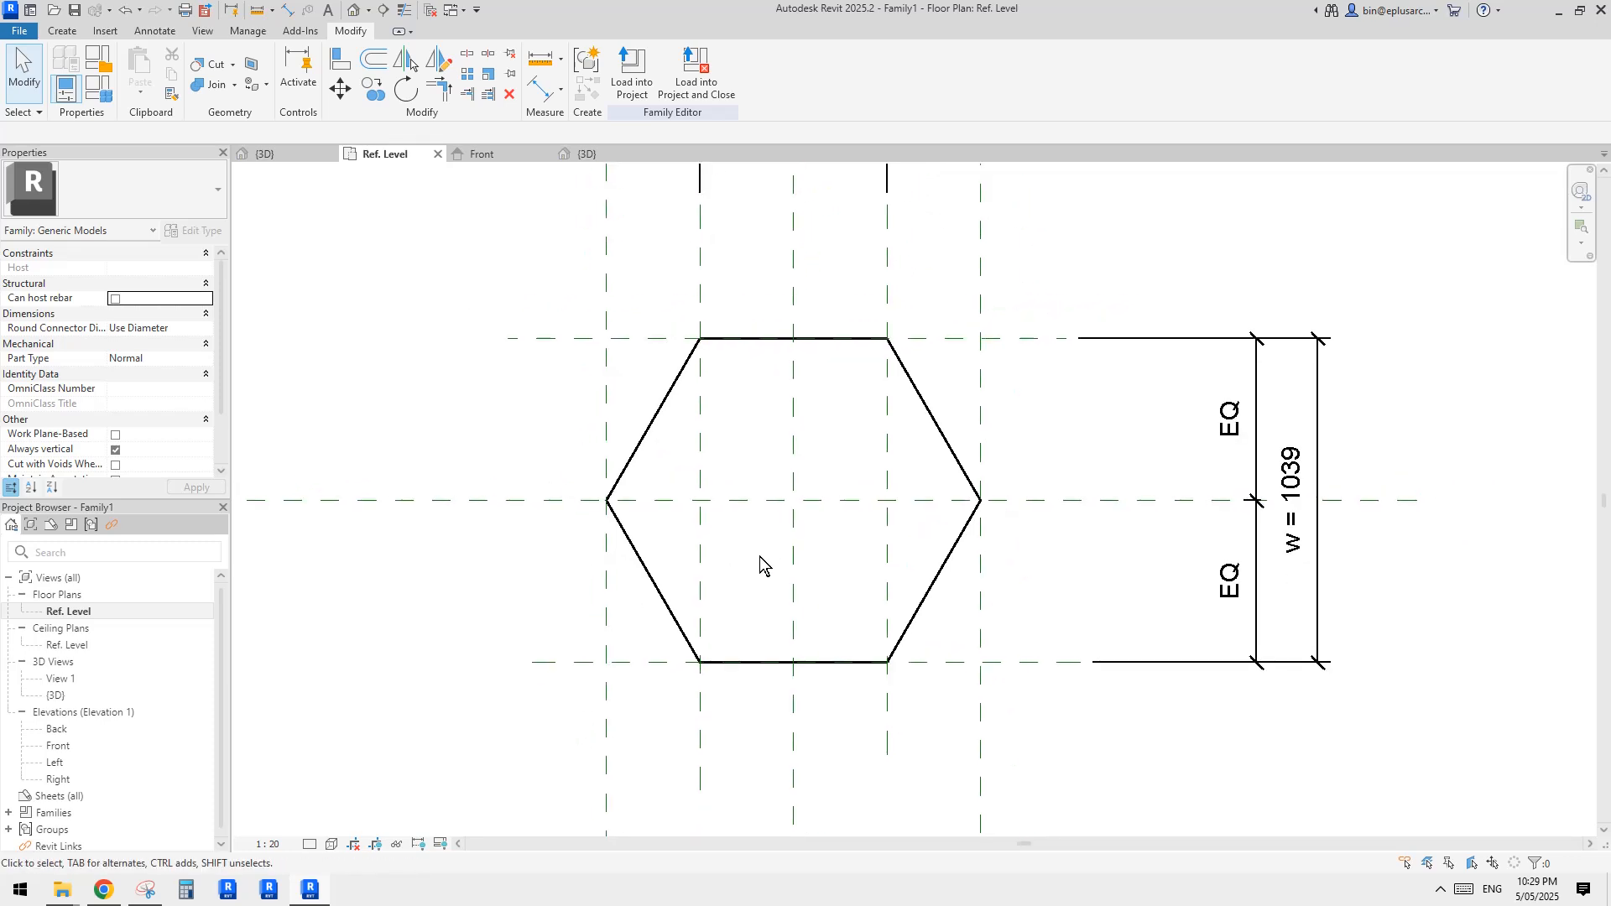
scroll(755, 558, "down", 1)
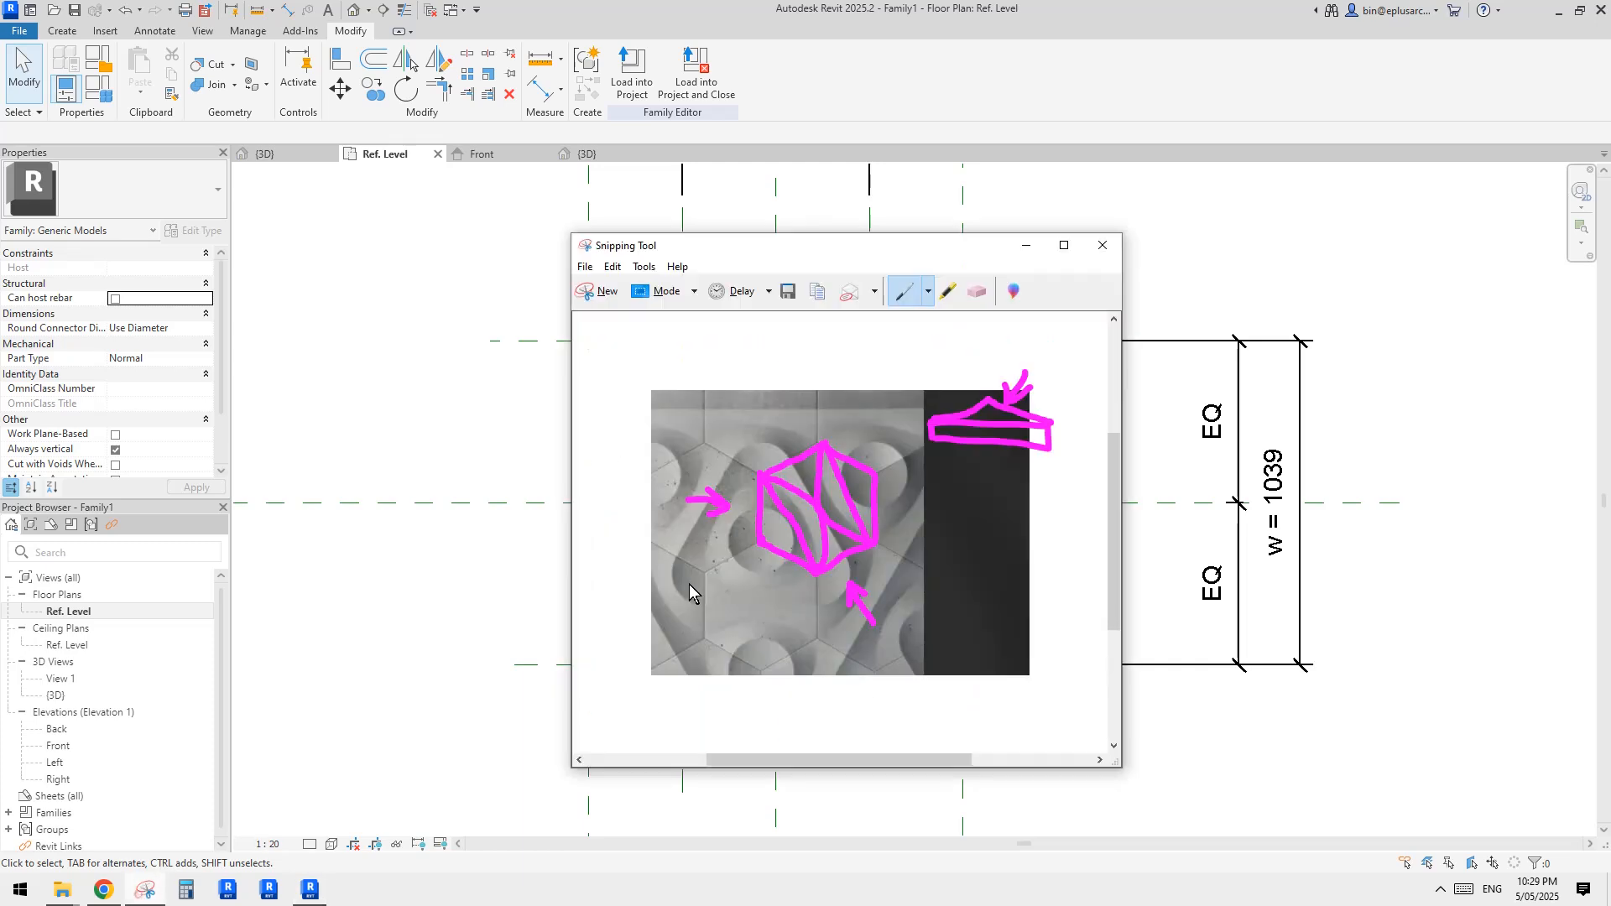
left_click(144, 889)
left_click(461, 456)
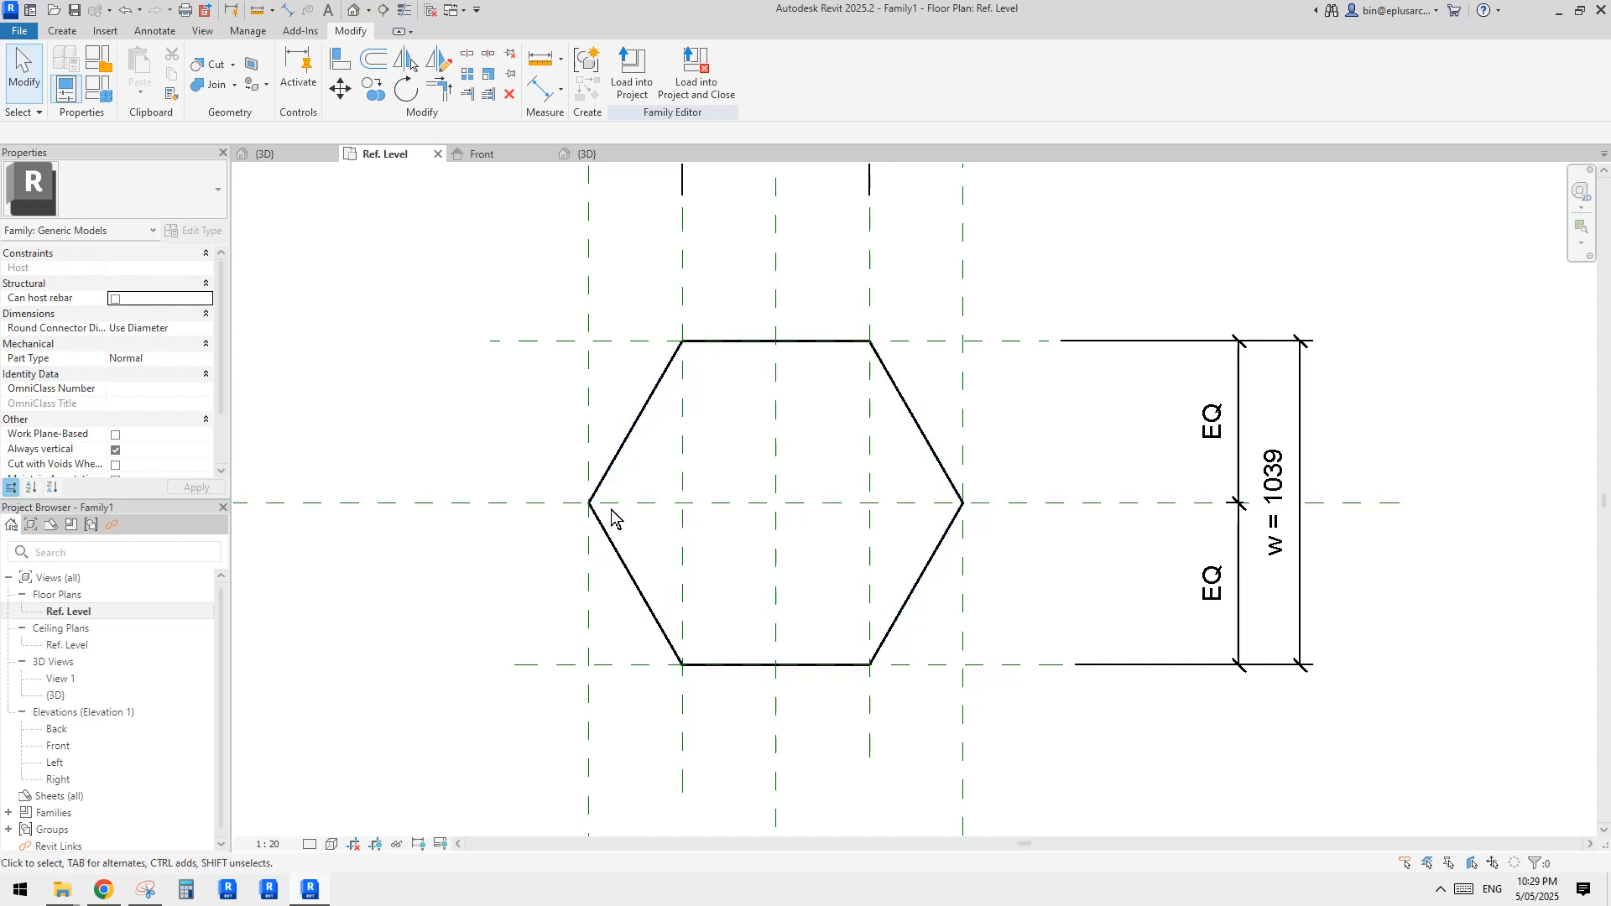
middle_click_drag(618, 509, 666, 508)
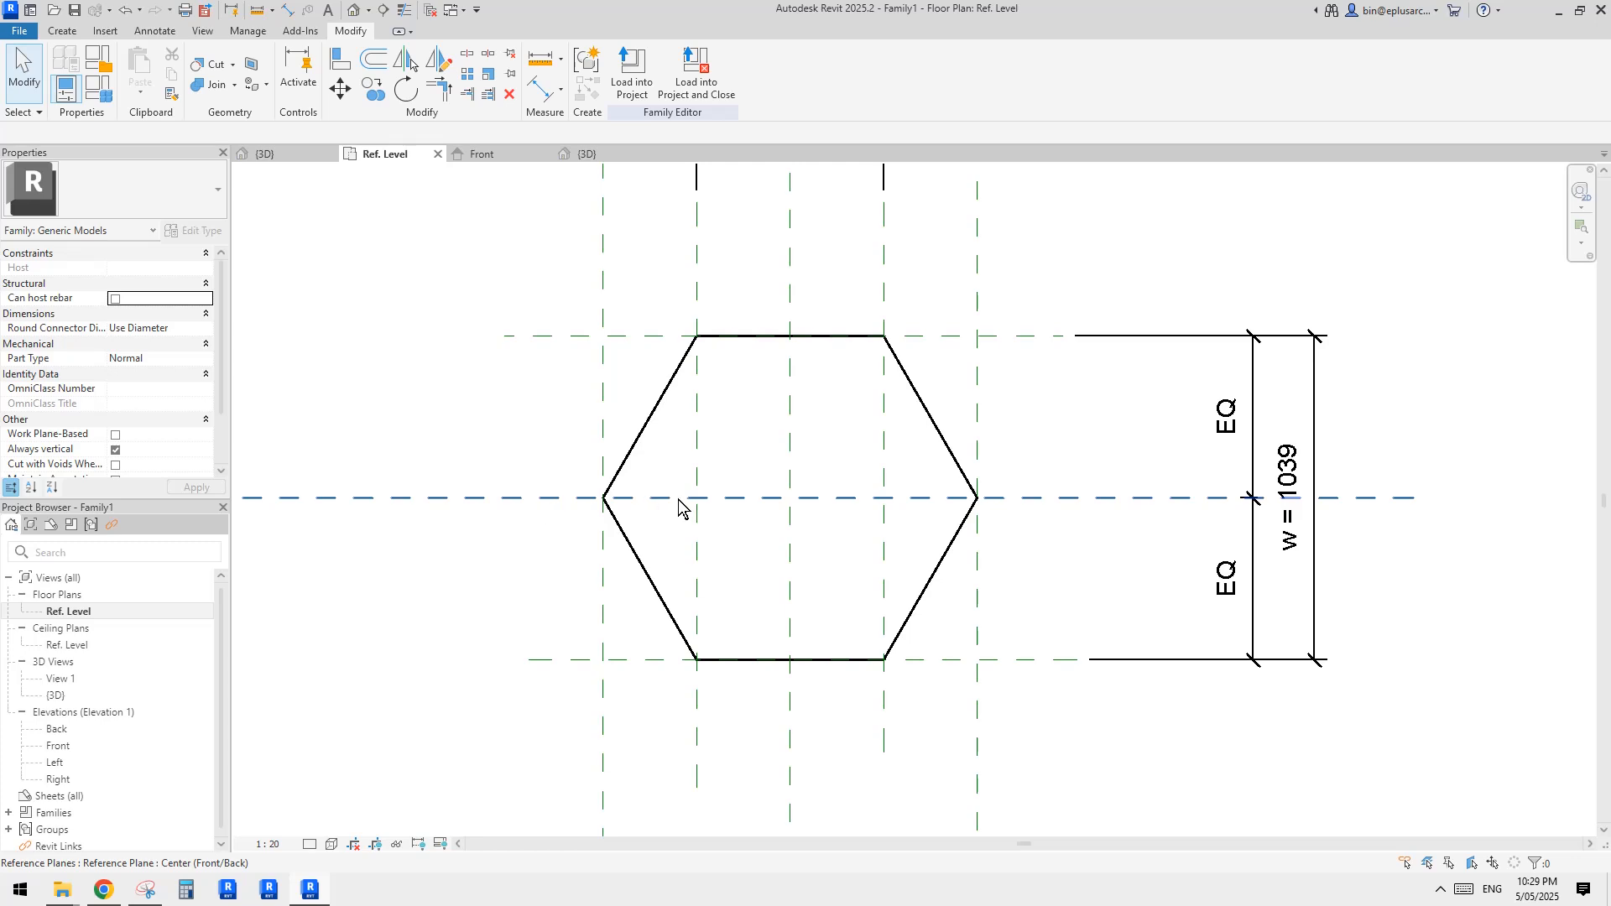
Start a Revolve on the Center (Front/Back) reference plane and open the Front elevation for its sketch.
left_click(62, 31)
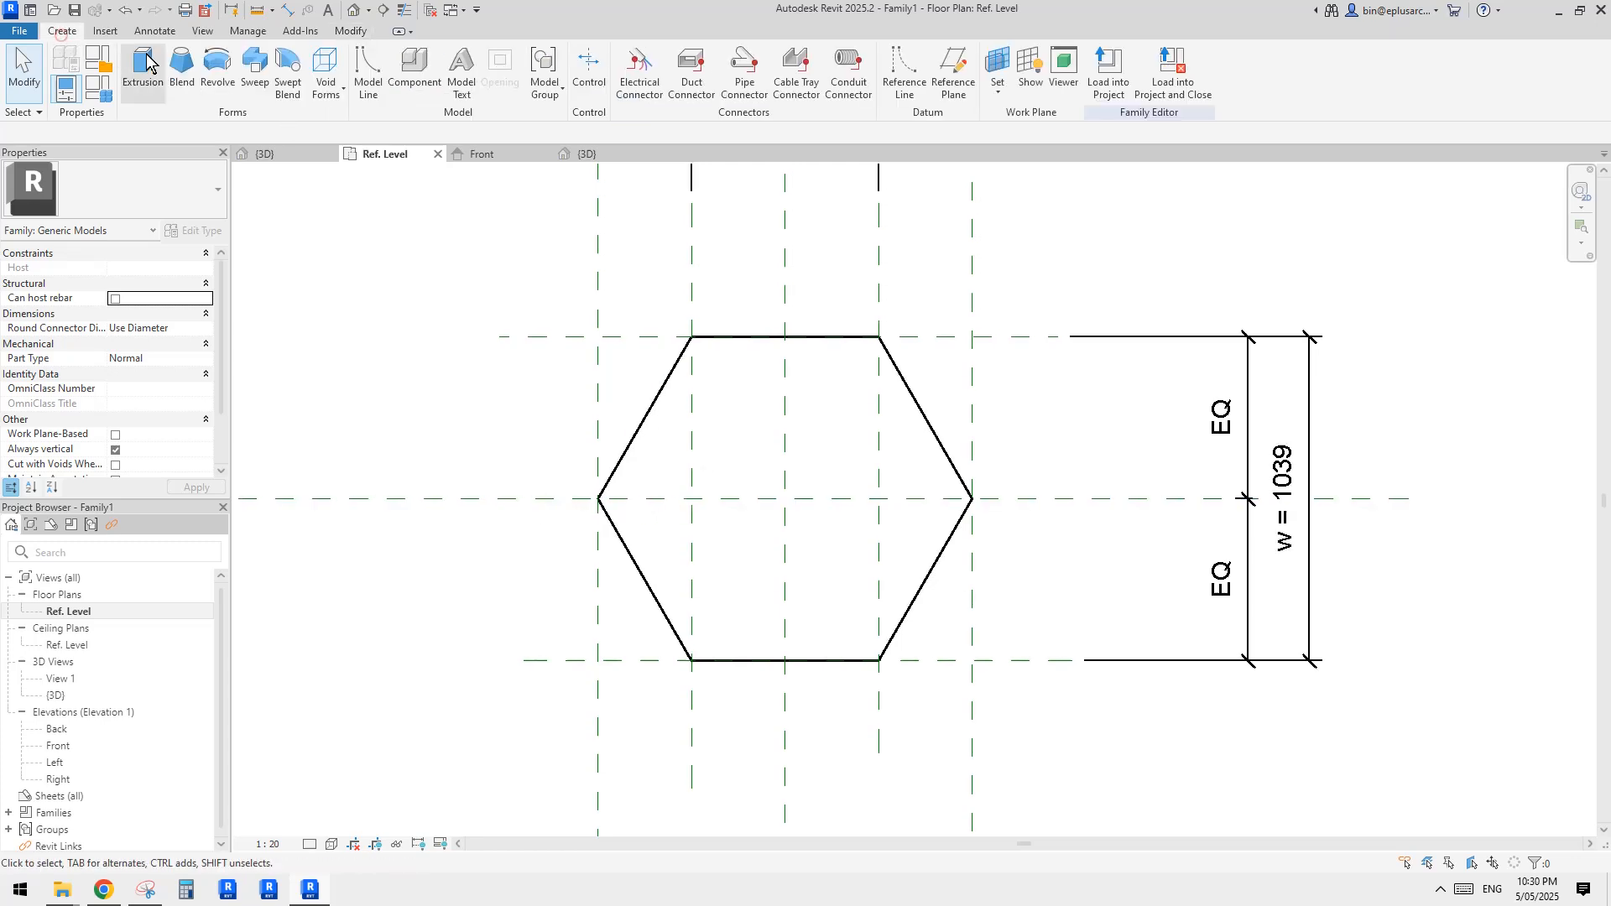
left_click(217, 67)
left_click(862, 67)
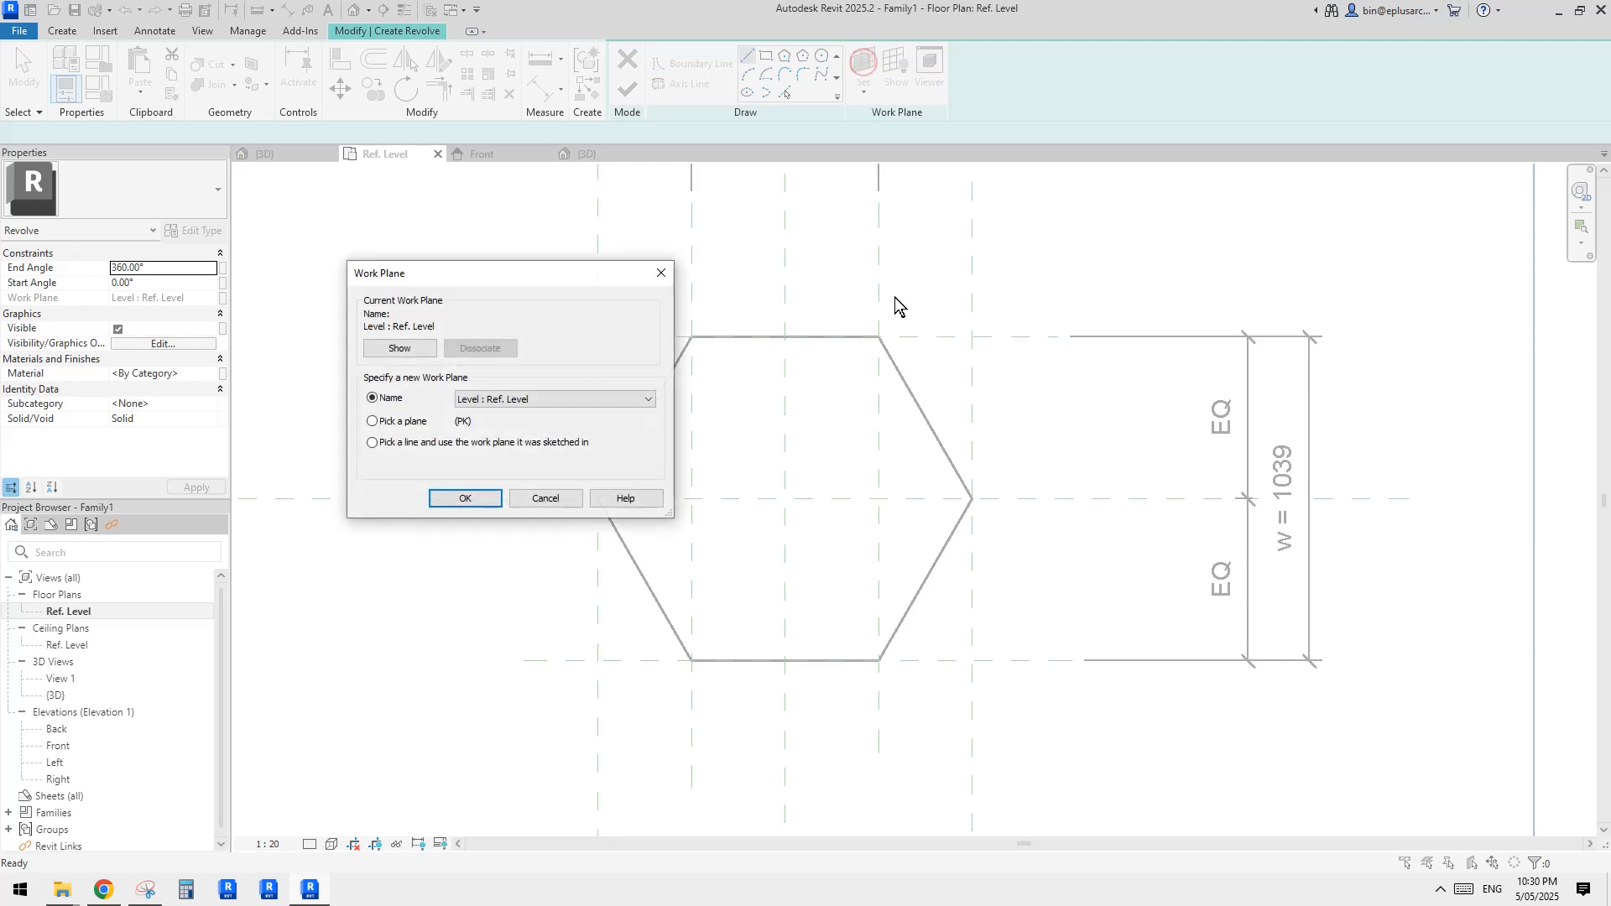
left_click(467, 498)
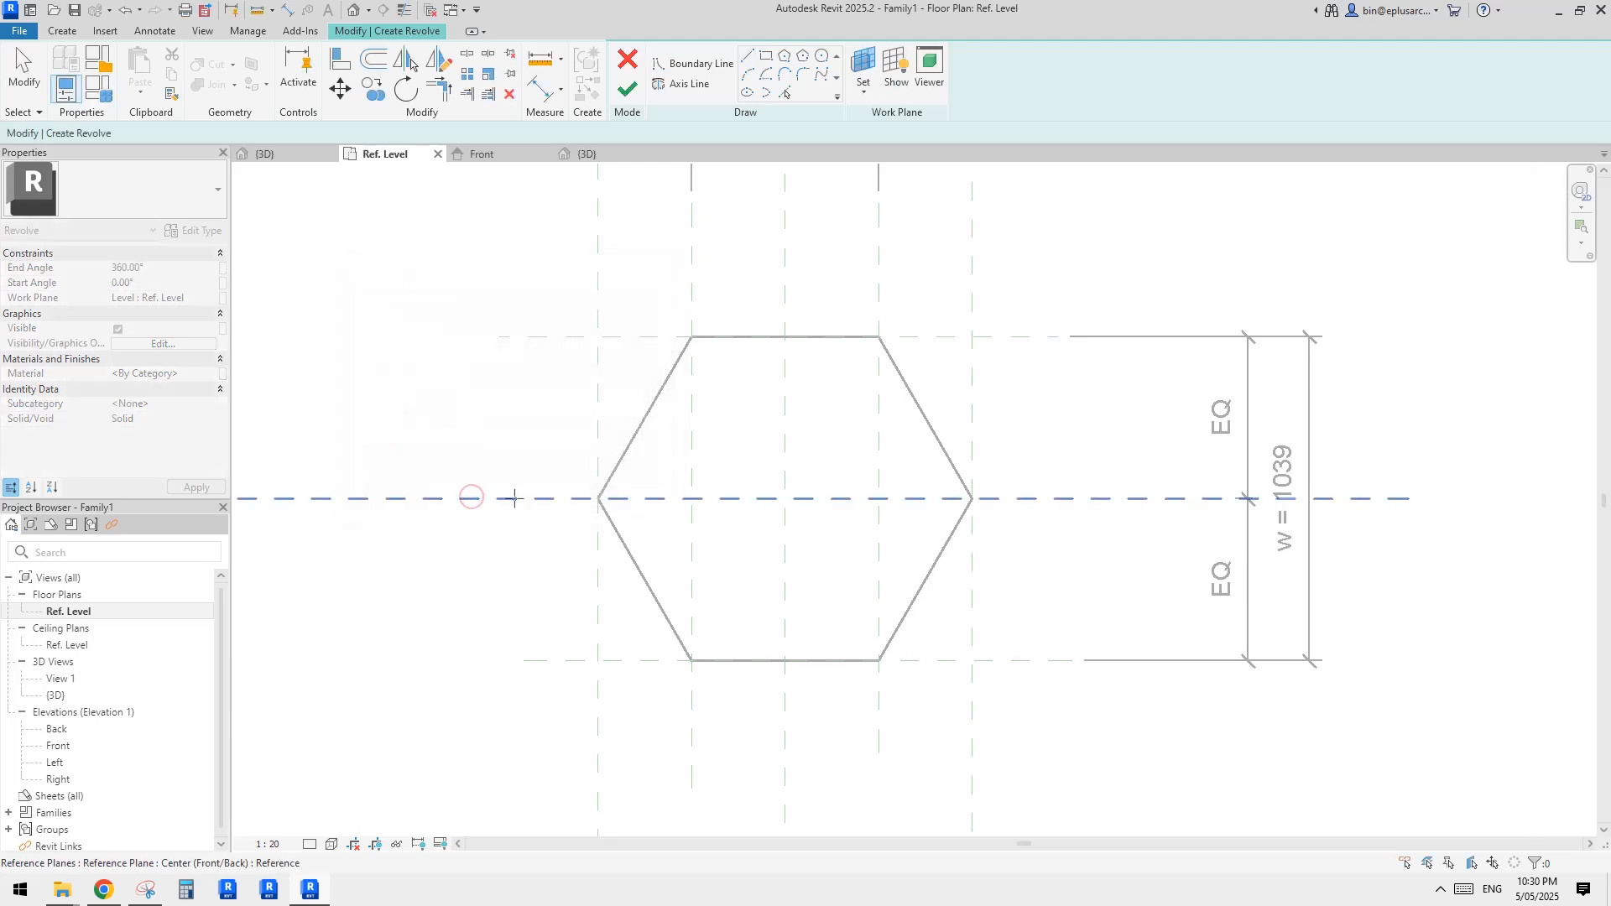
left_click(514, 499)
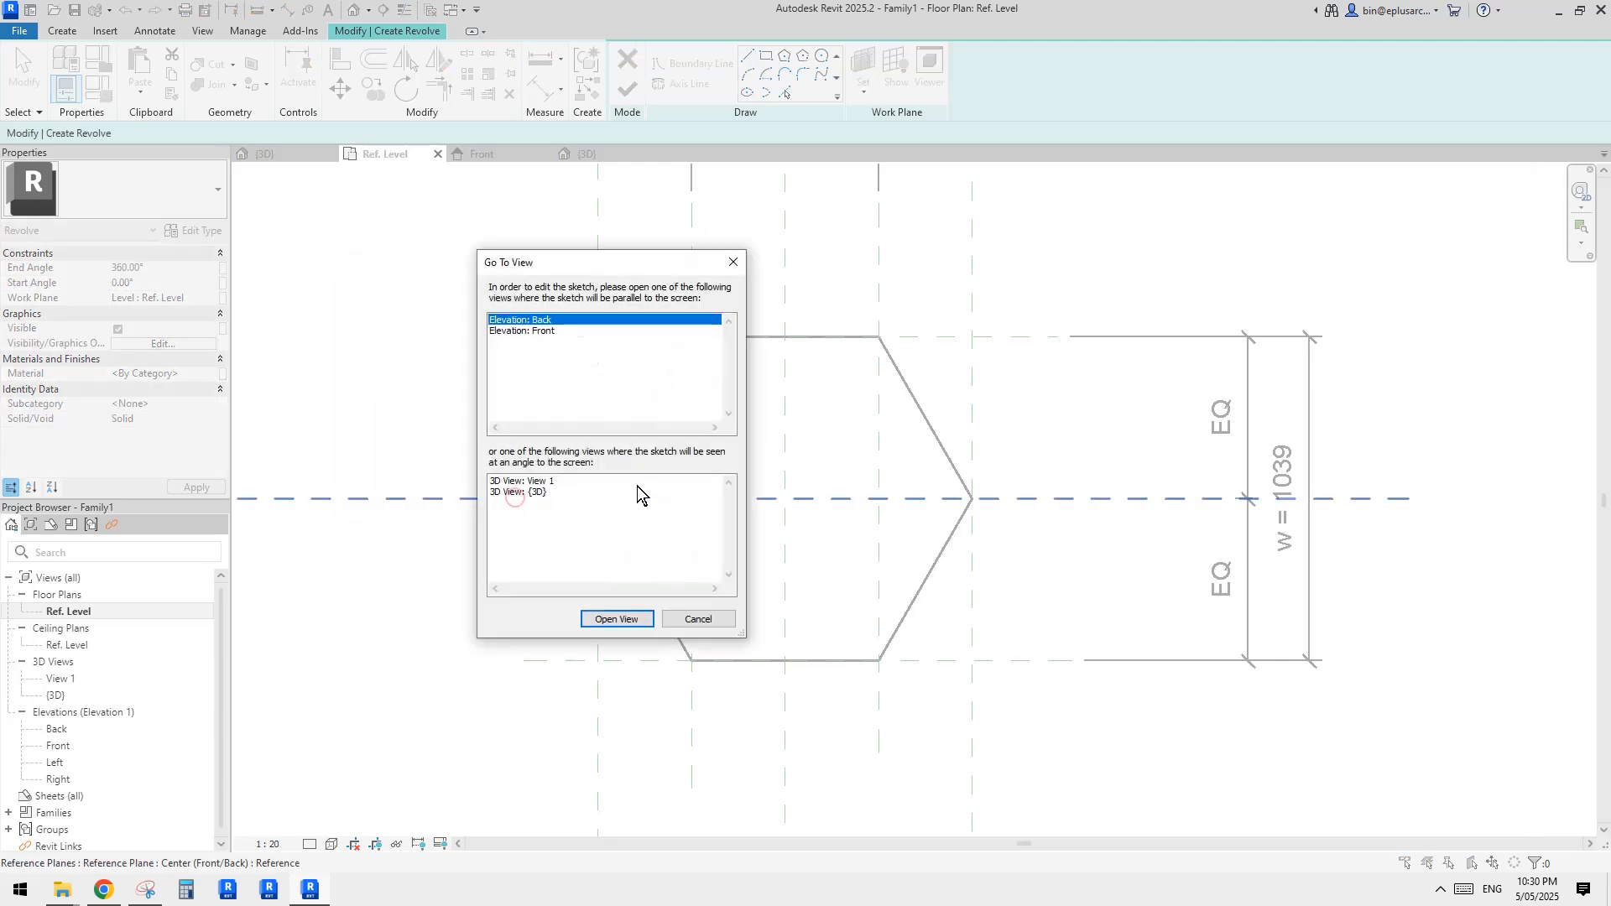
left_click(527, 332)
left_click(615, 618)
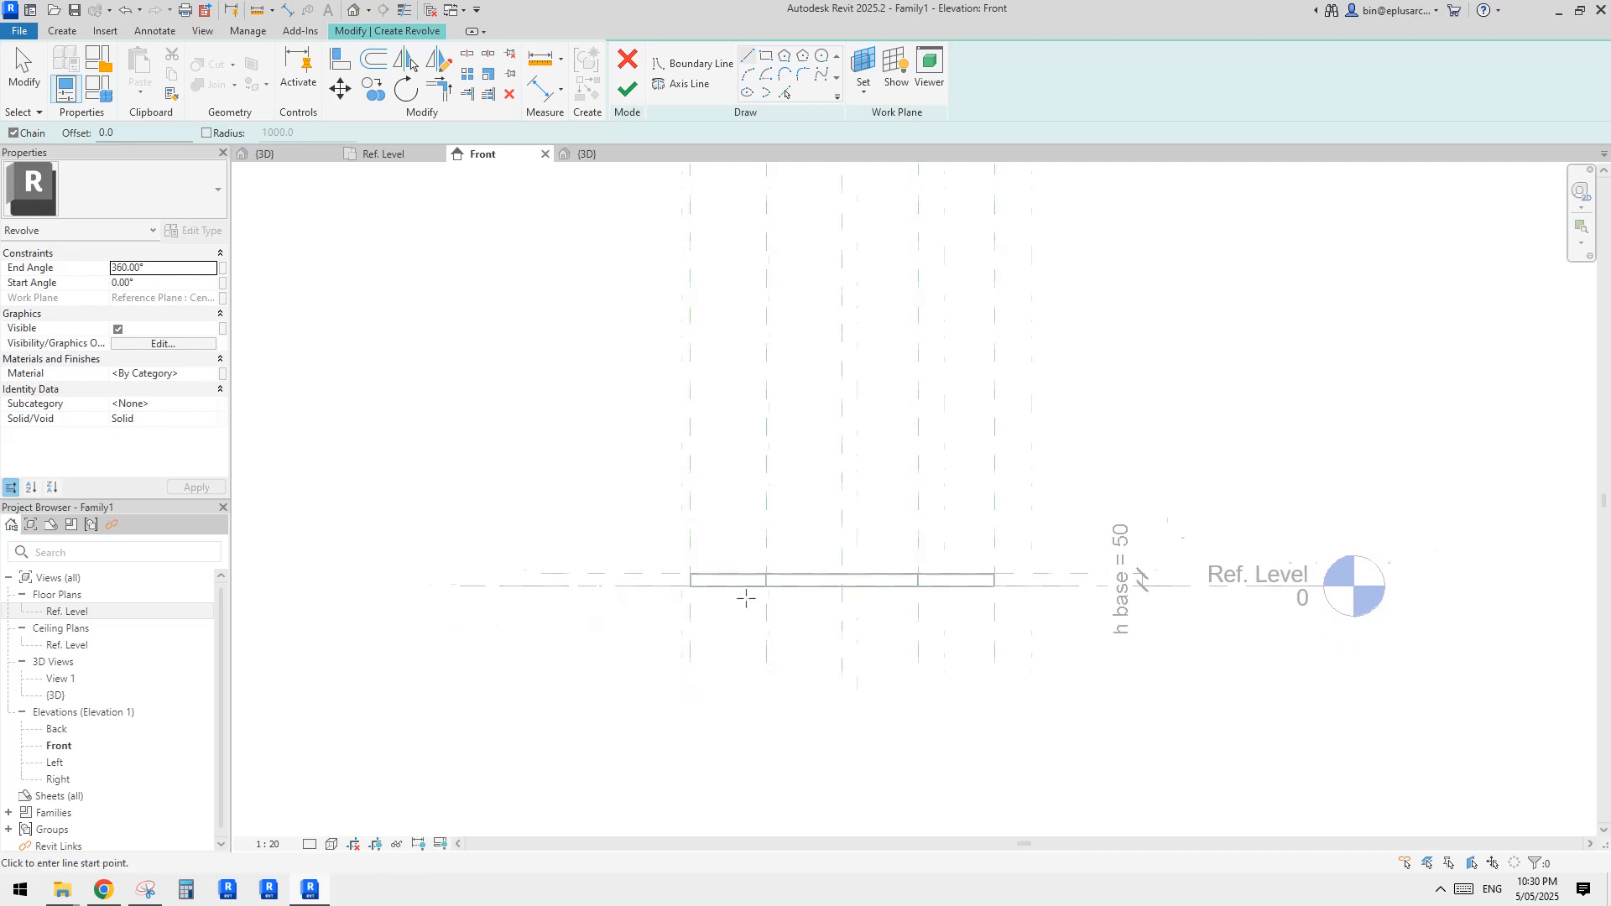
Compare the tile's Front elevation with the annotated relief snip, examine the tile in 3D and in plan, and return to Front.
scroll(746, 597, "up", 5)
scroll(644, 489, "down", 1)
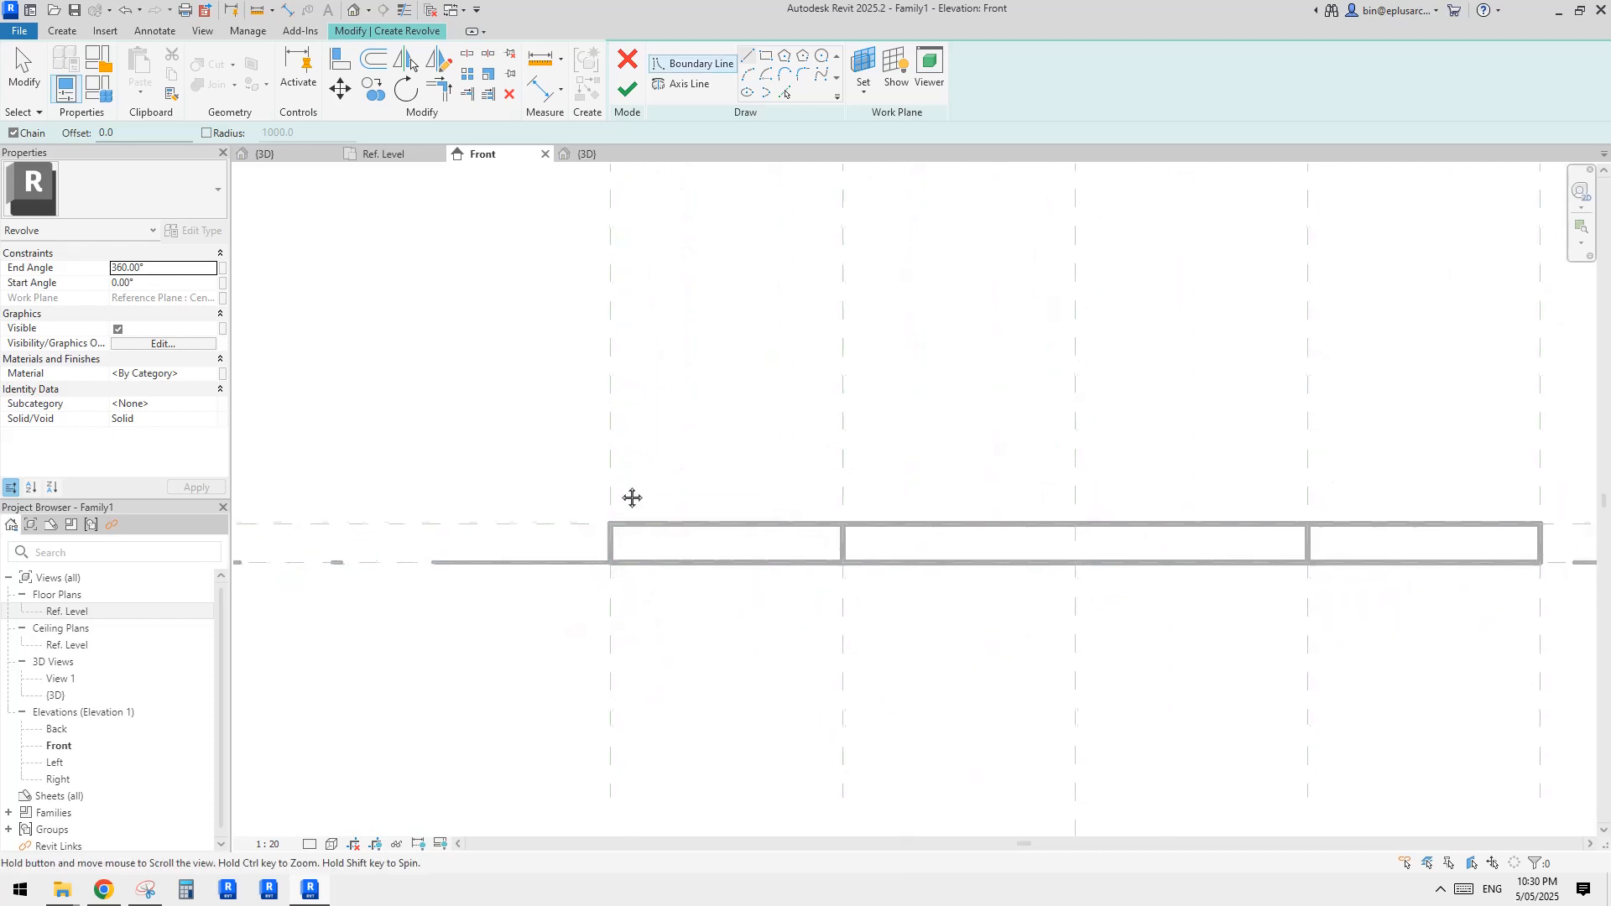
middle_click_drag(632, 498, 631, 495)
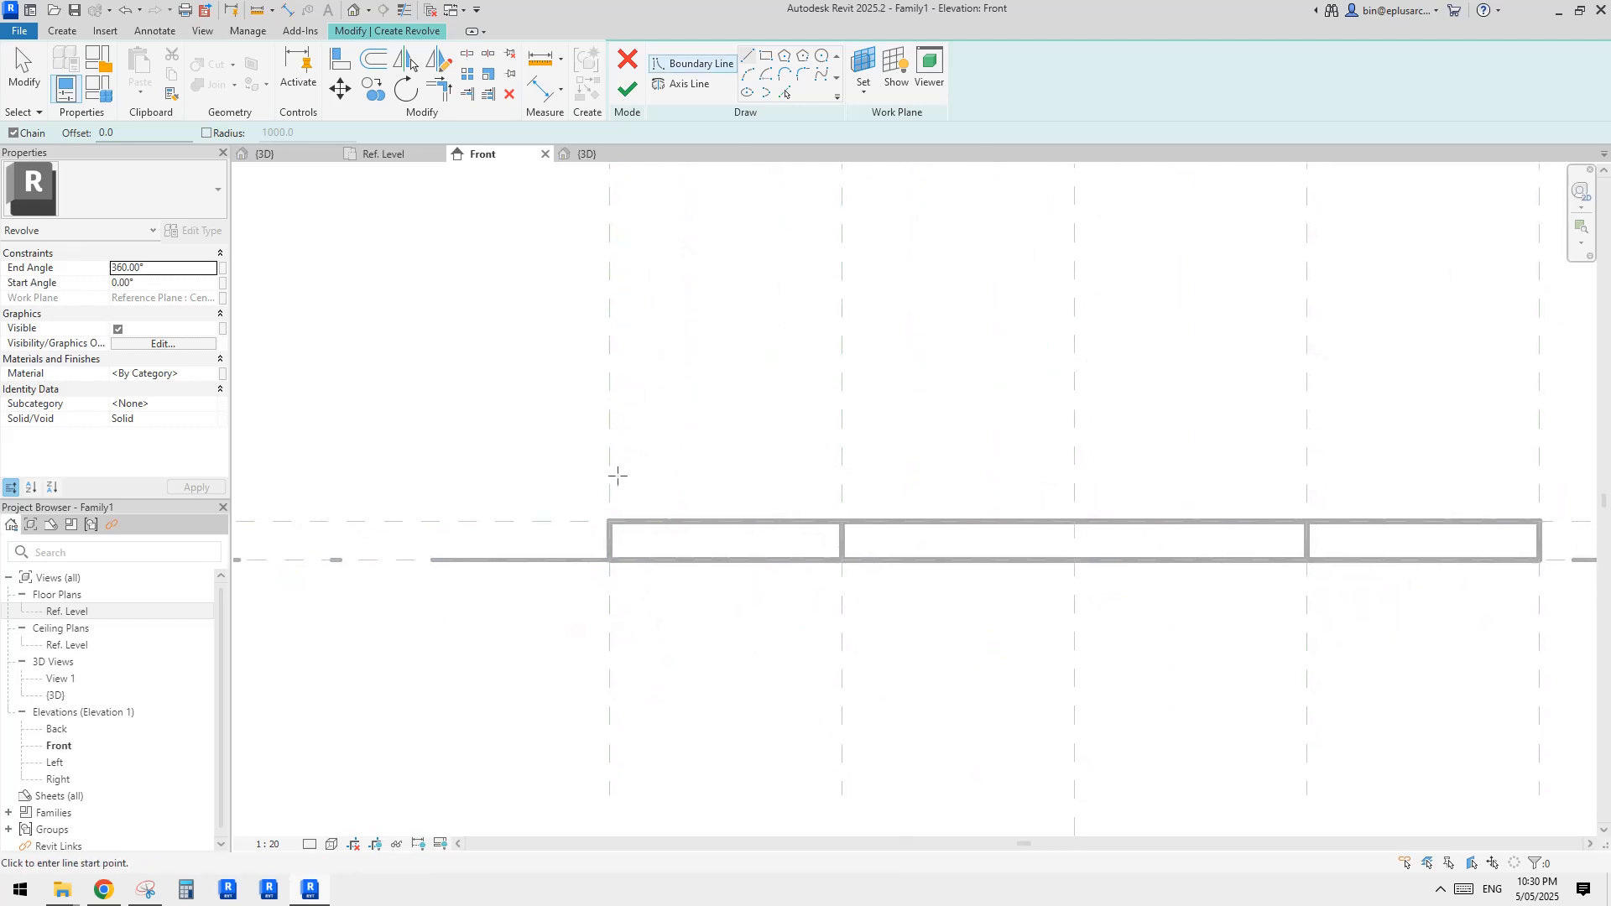
left_click(148, 889)
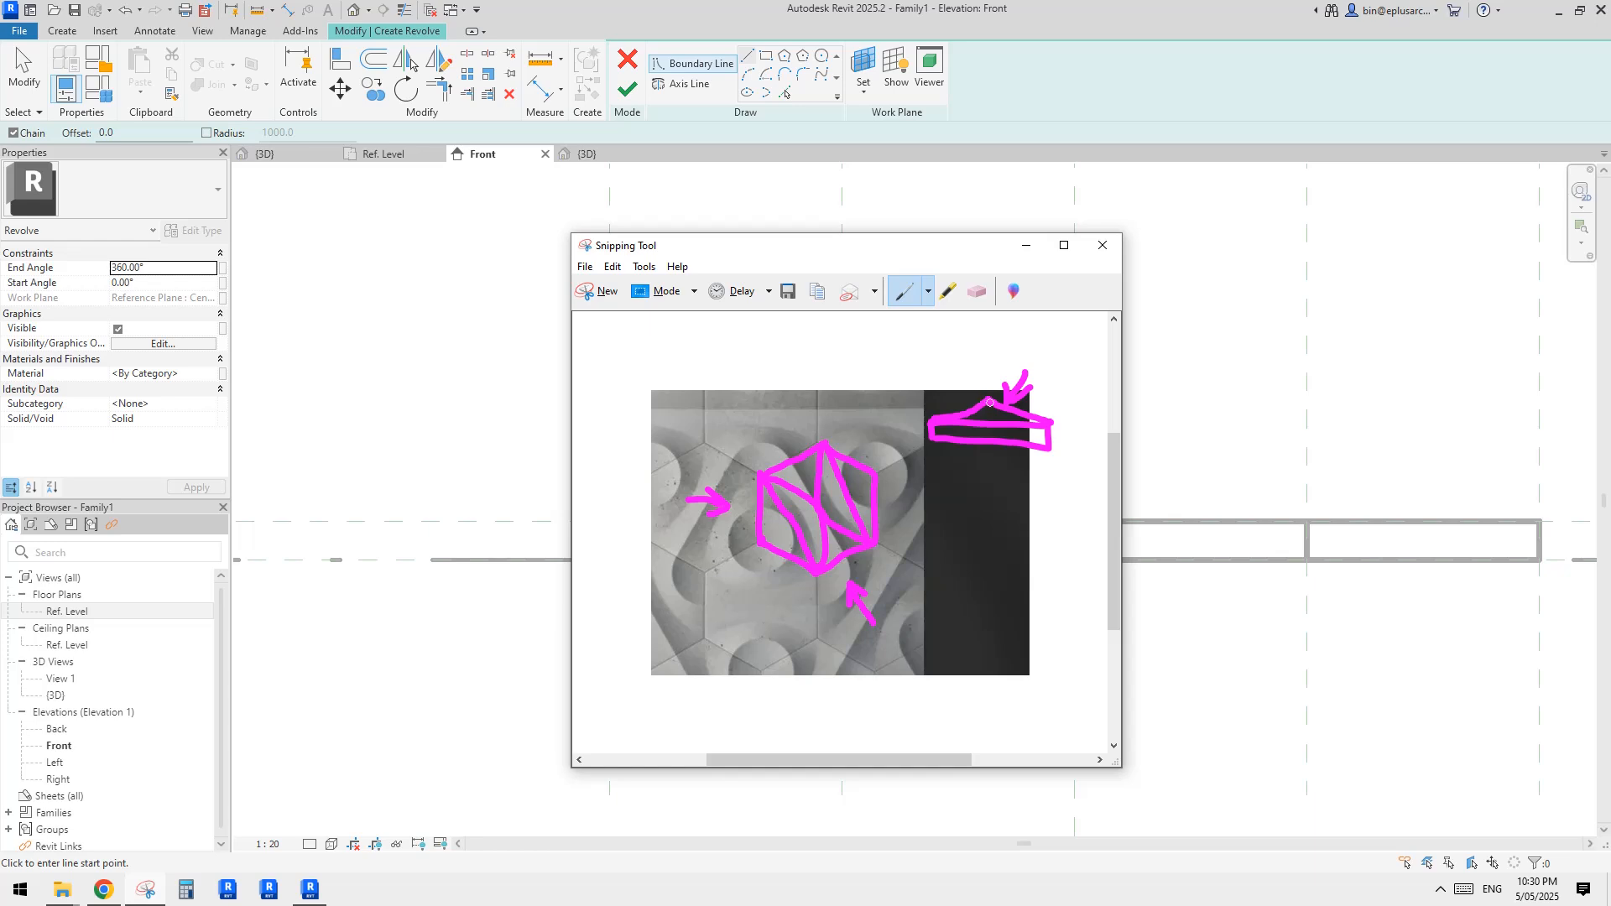
left_click(396, 587)
scroll(755, 537, "down", 1)
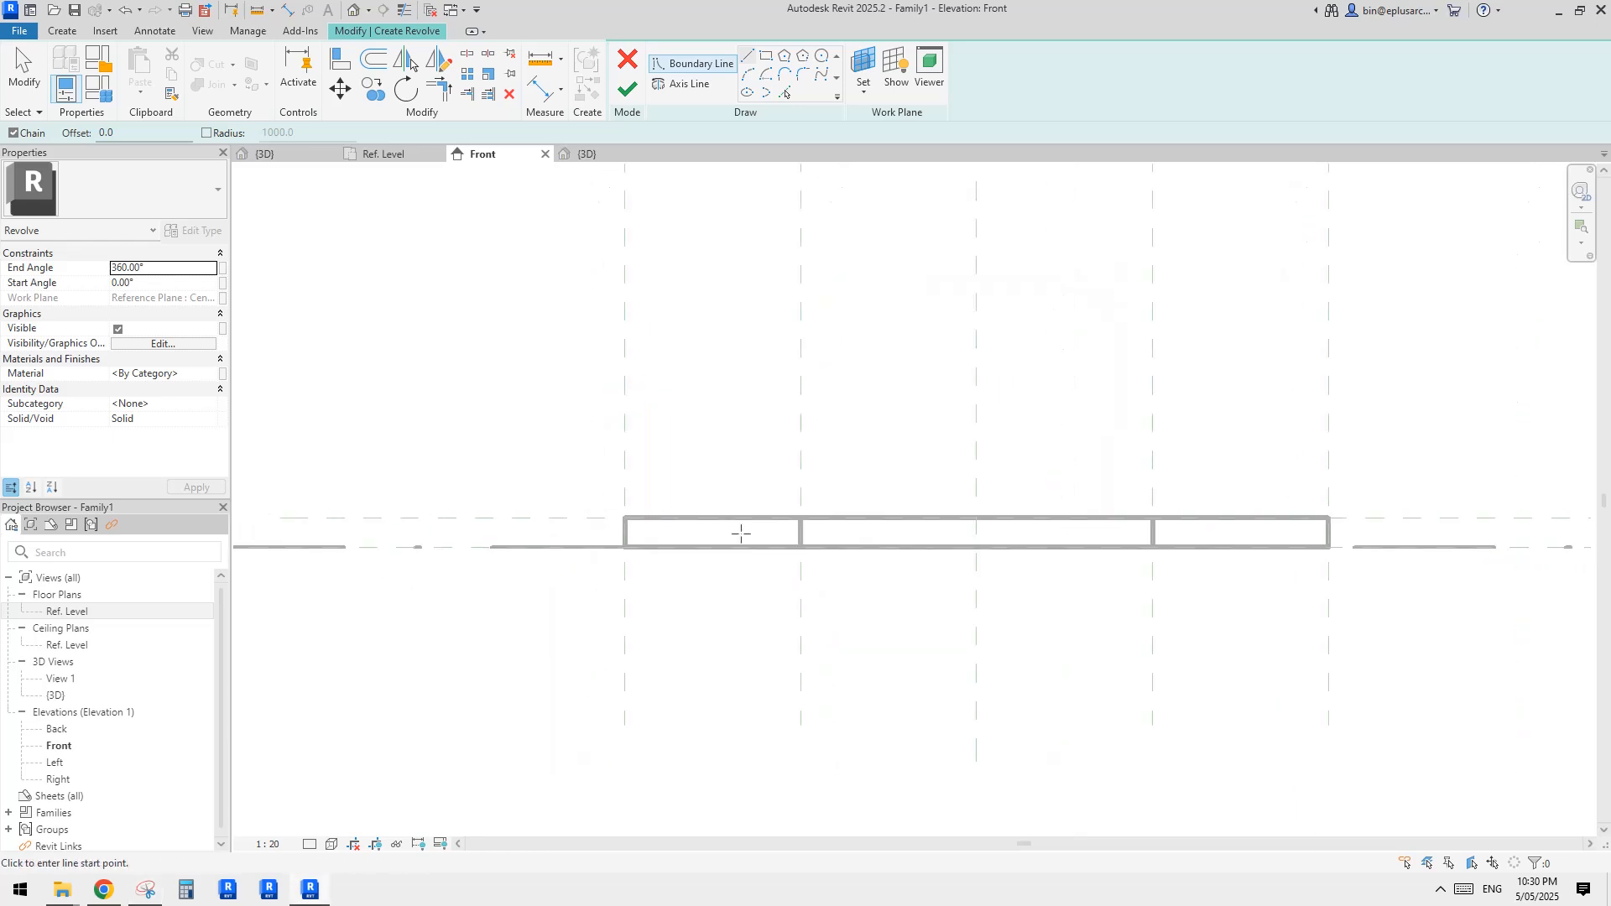
scroll(712, 536, "down", 1)
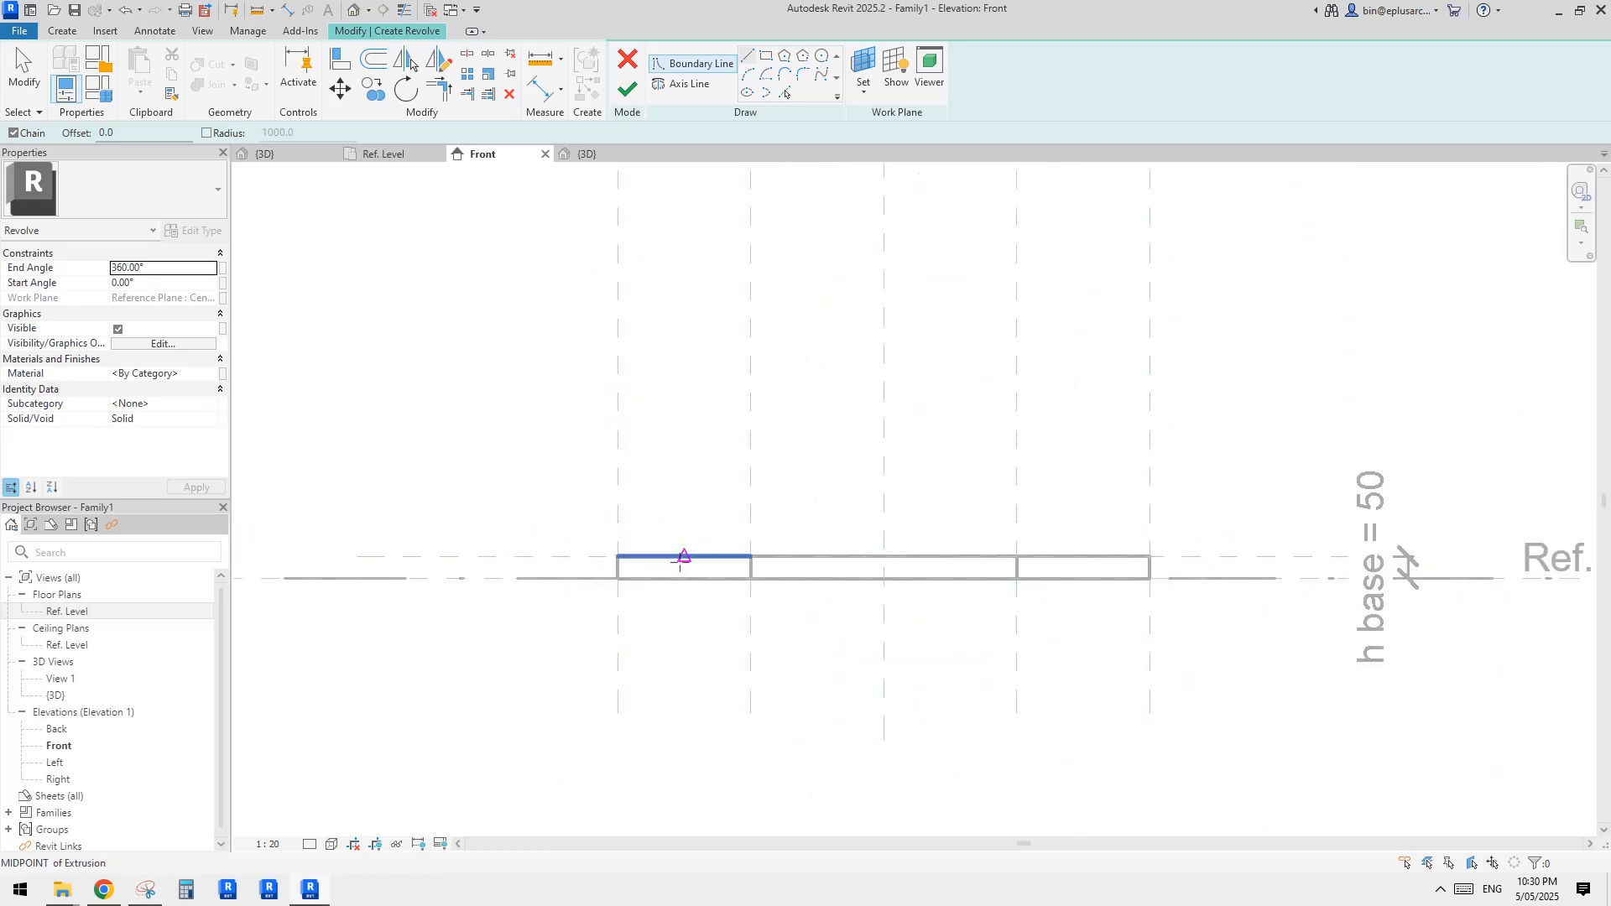
scroll(813, 597, "up", 1)
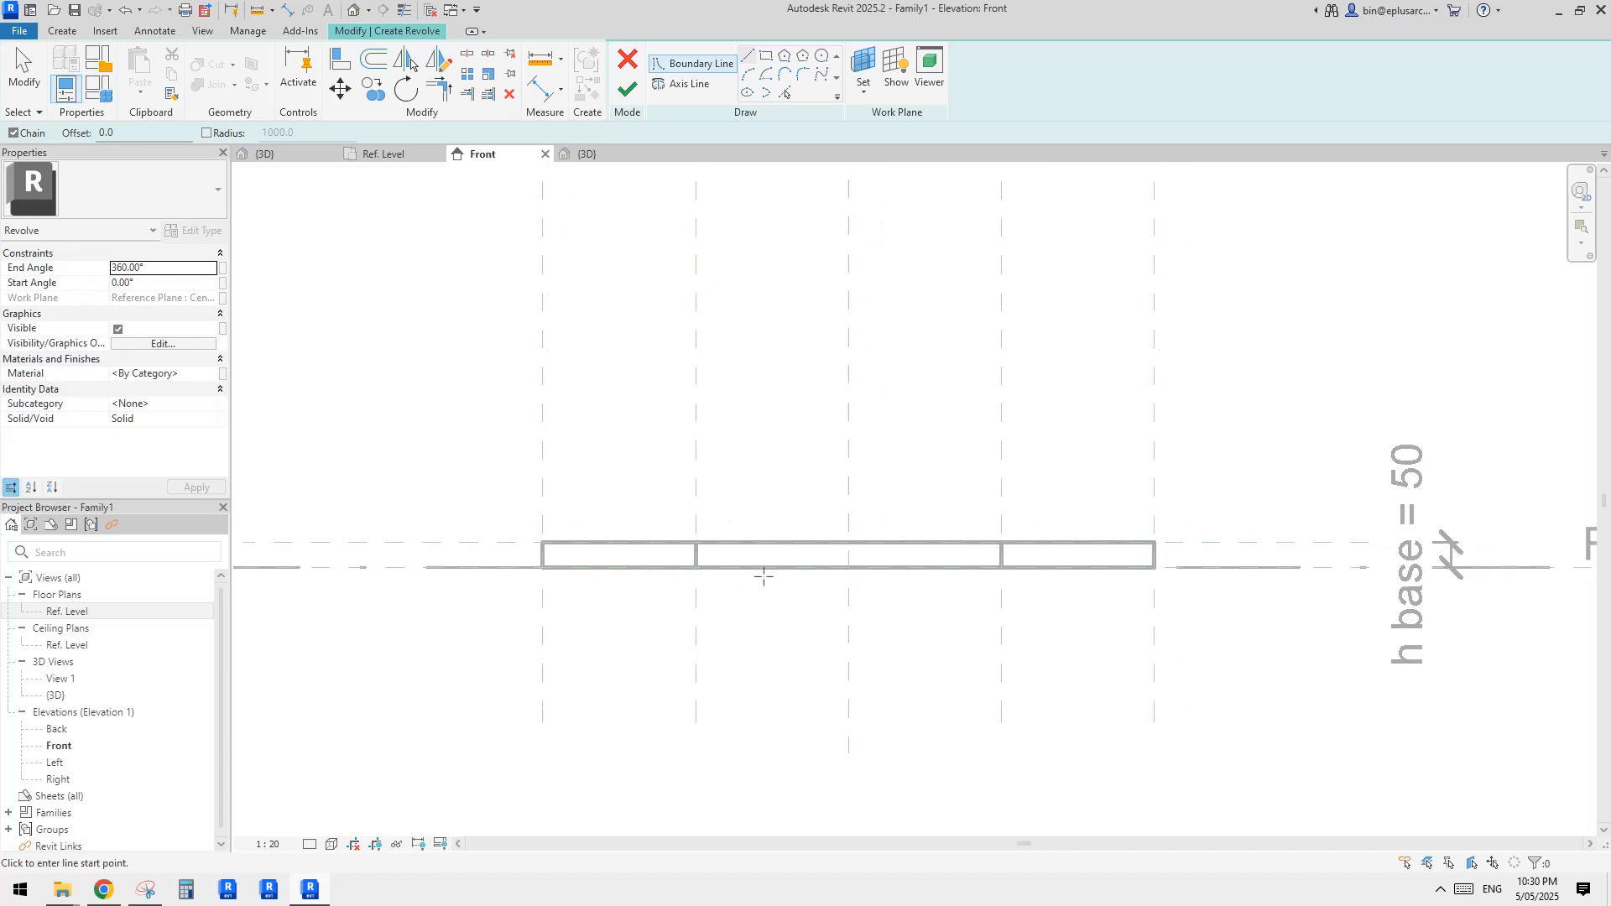
left_click(353, 10)
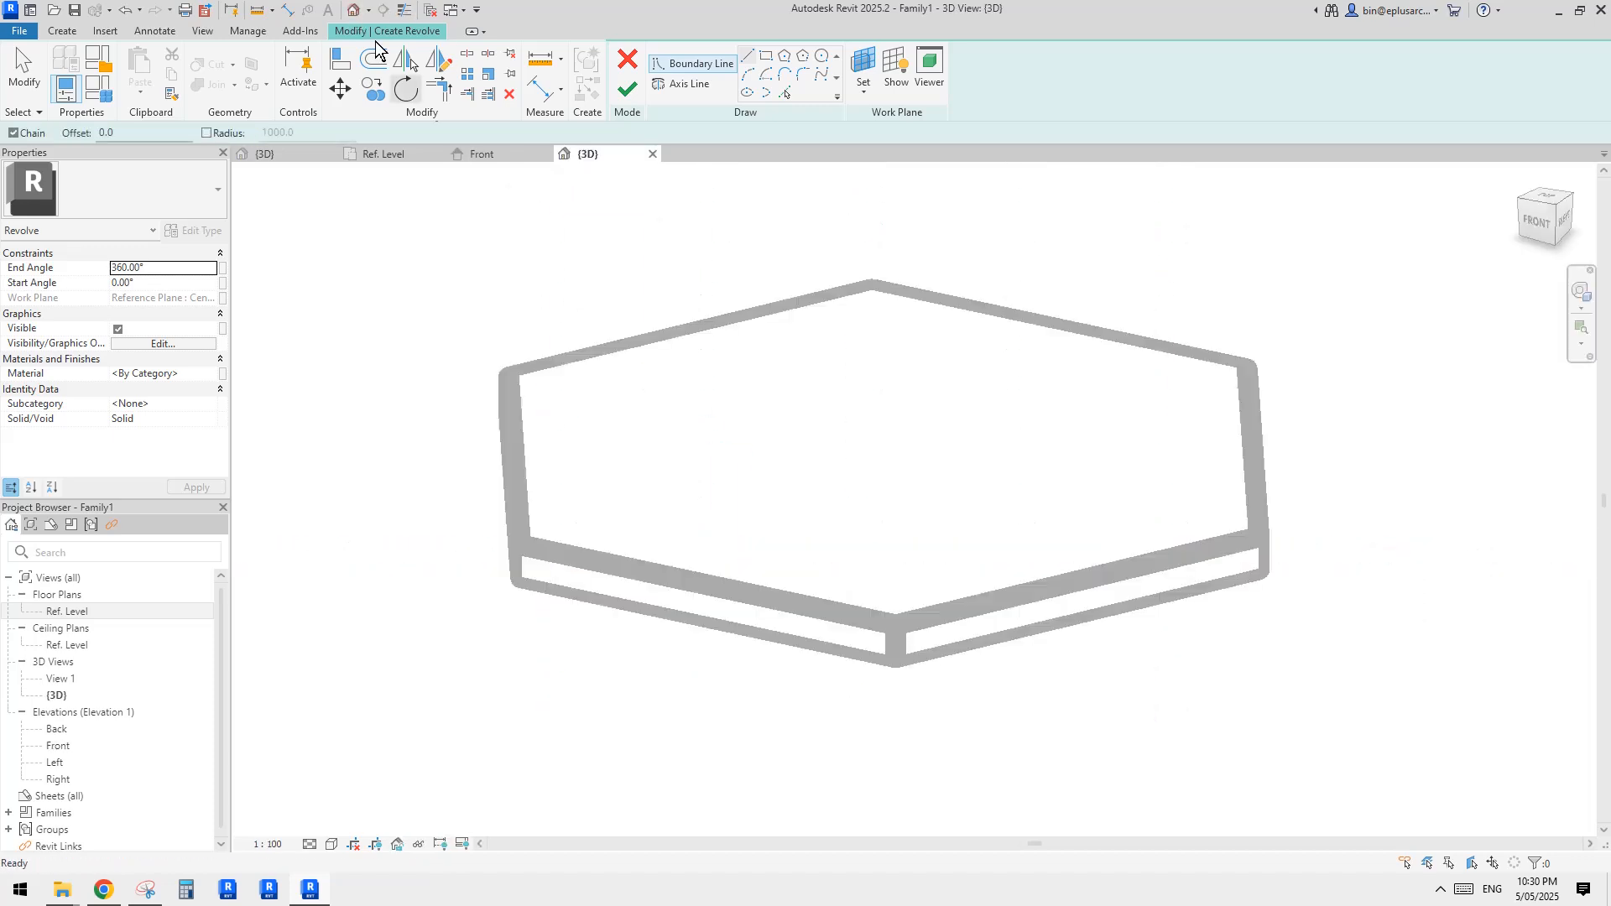
scroll(768, 361, "down", 2)
middle_click_drag(758, 410, 735, 455, "shift")
double_click(82, 612)
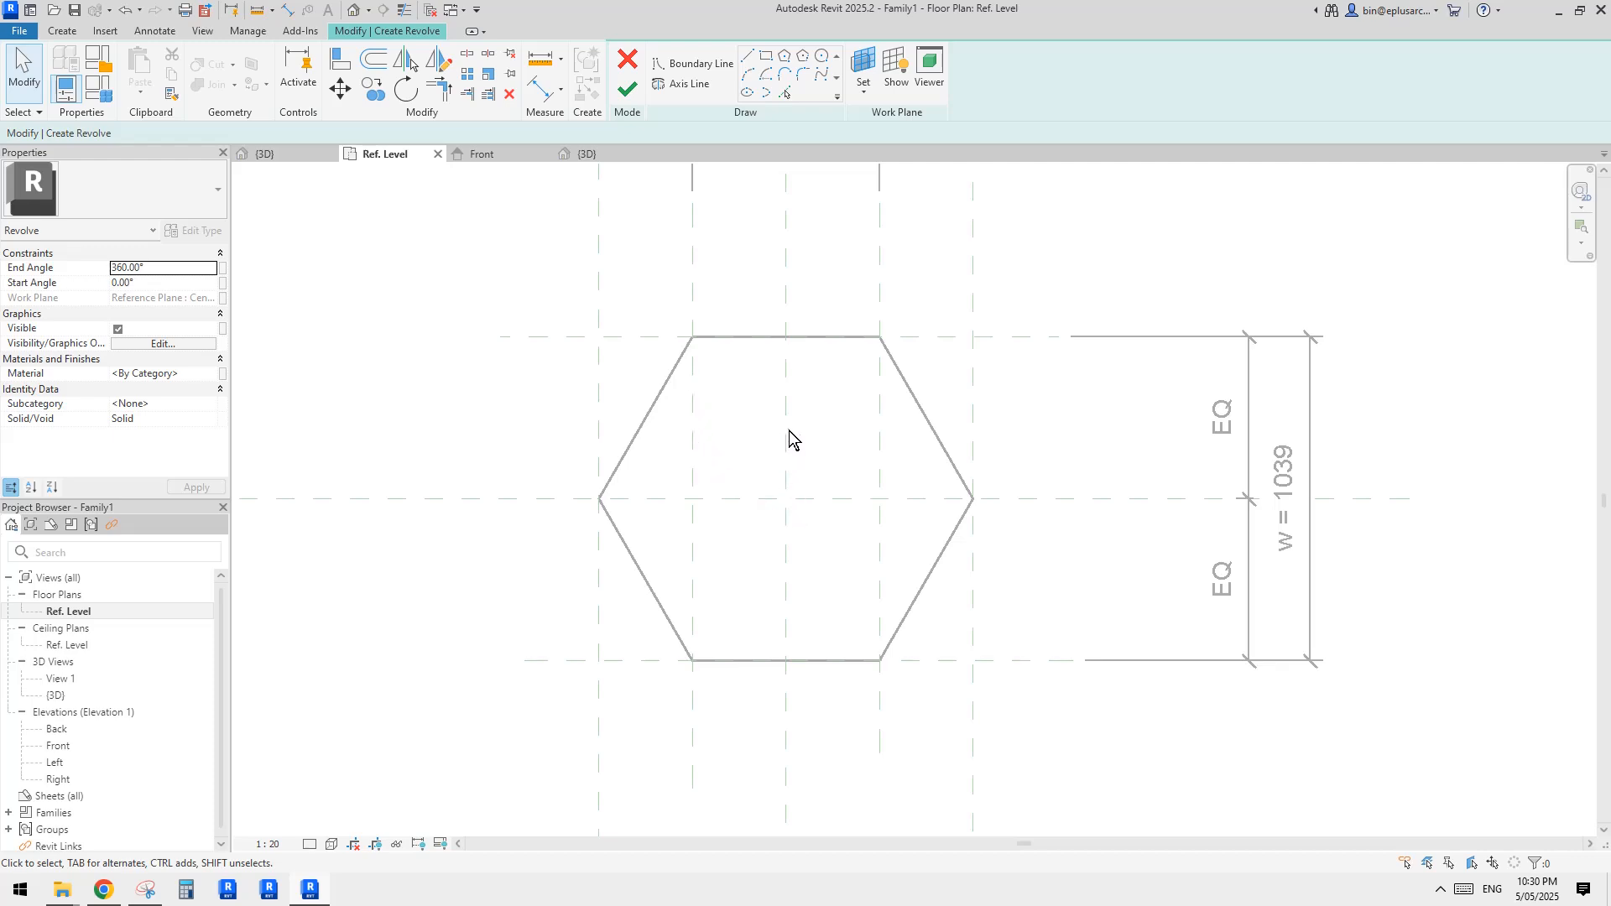
double_click(56, 748)
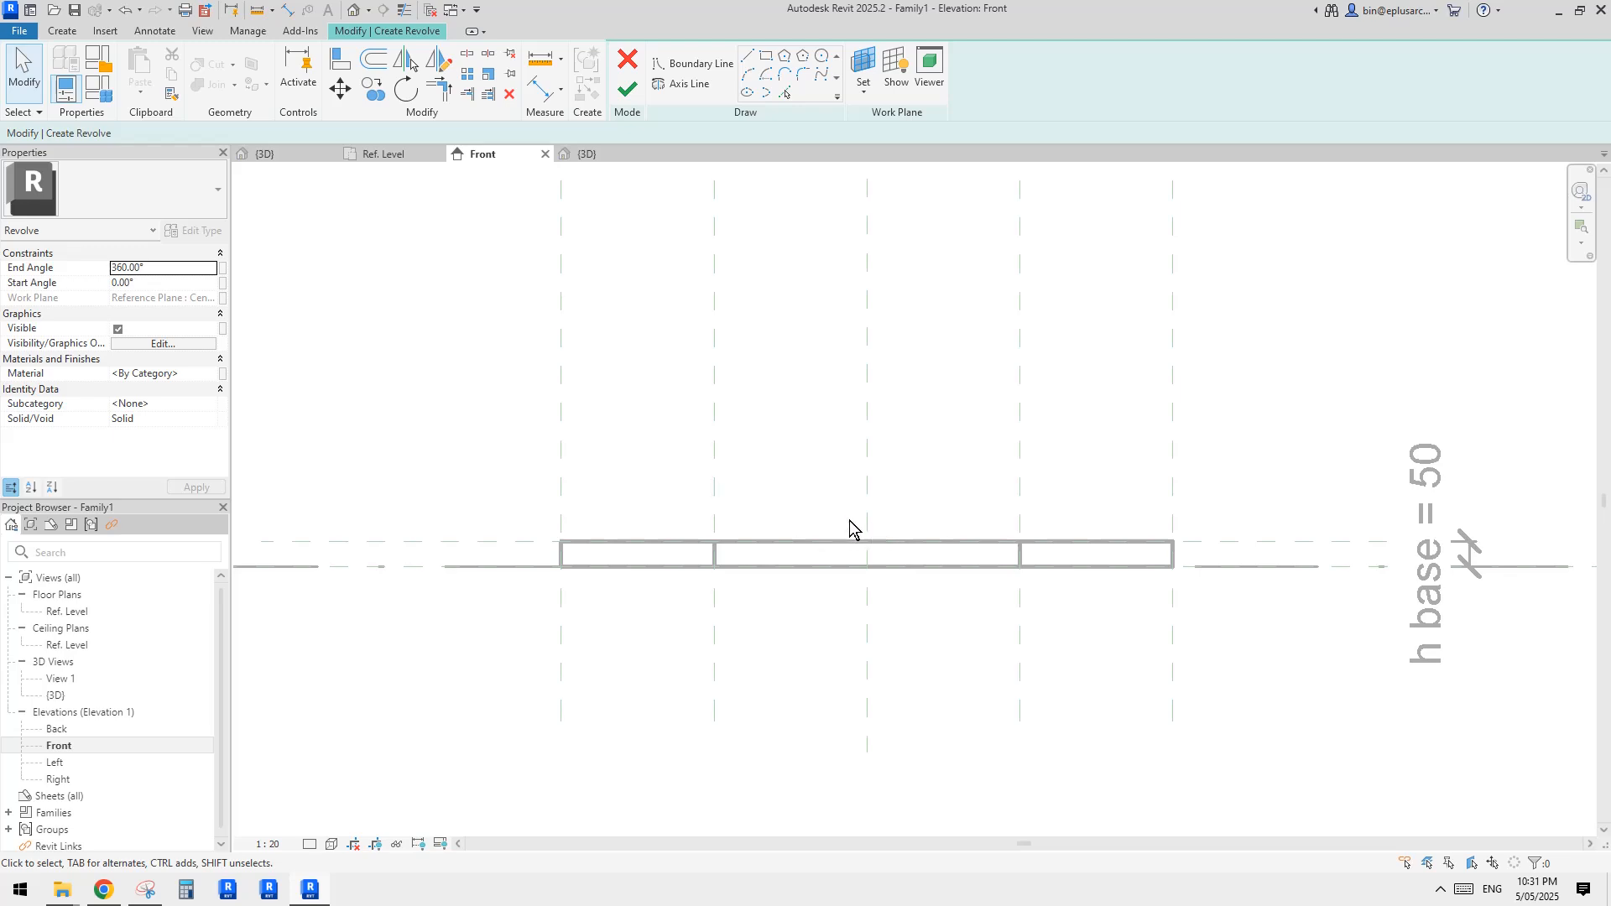
Draw a short vertical axis line for the revolve on the reference plane through the tile's left vertex, above the base.
middle_click_drag(677, 469, 709, 516)
left_click(689, 84)
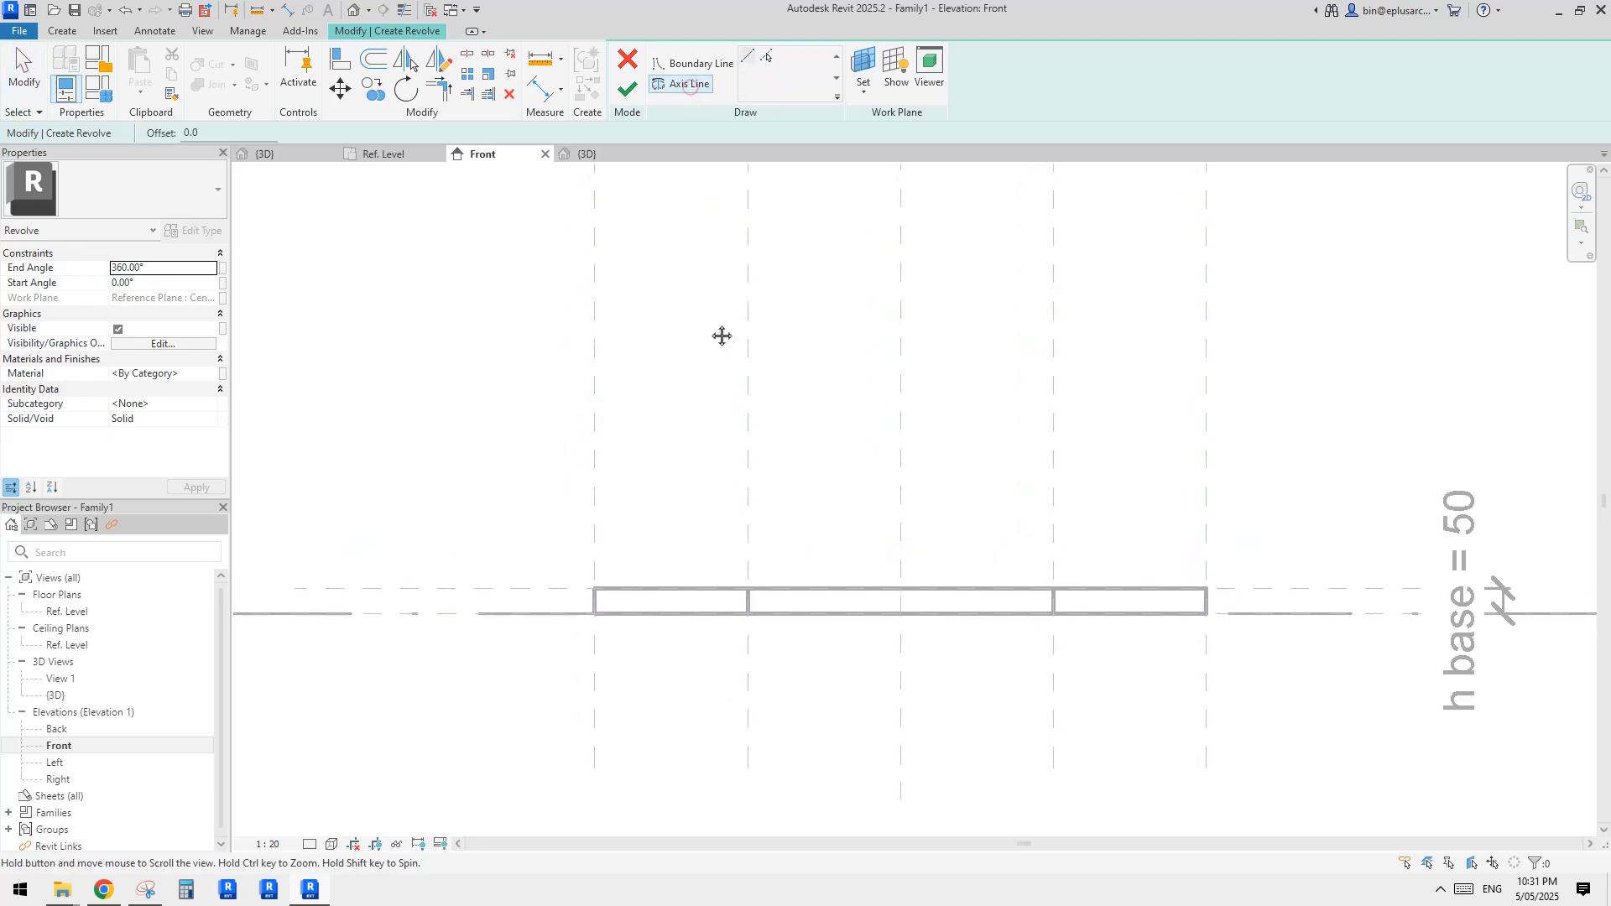
left_click(595, 292)
left_click(594, 385)
key("Escape")
key("Escape")
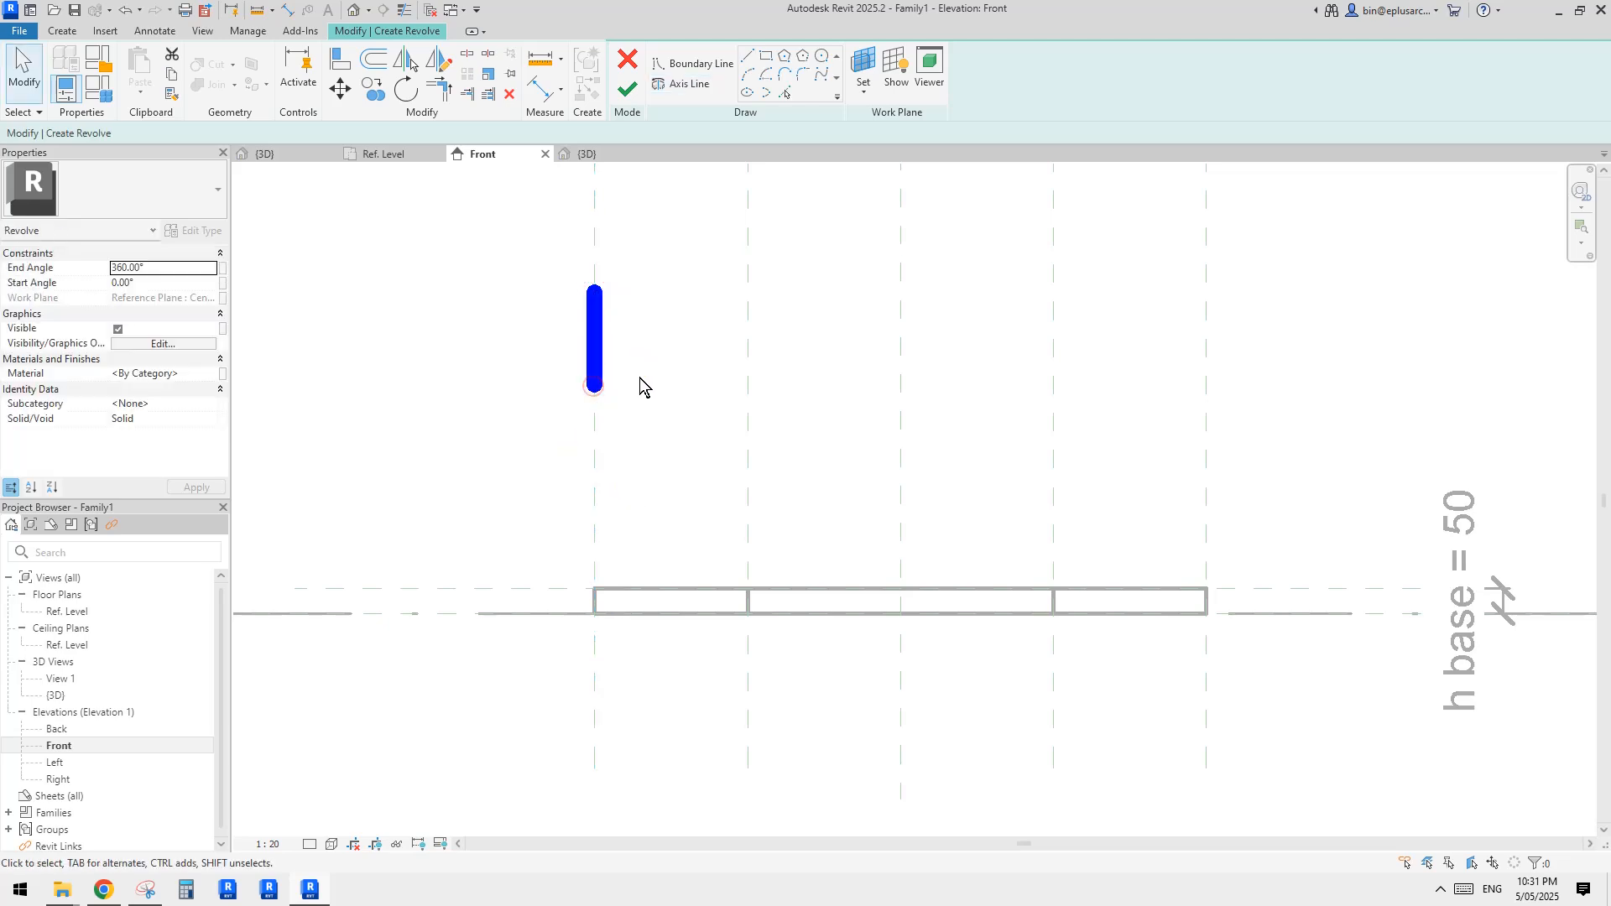
Align the revolve axis line to the left vertex reference plane and lock it.
mouse_move(595, 337)
middle_mouse_down()
mouse_move(612, 355)
mouse_move(646, 320)
mouse_move(660, 344)
middle_mouse_up()
left_click(613, 351)
key("l")
left_click(637, 256)
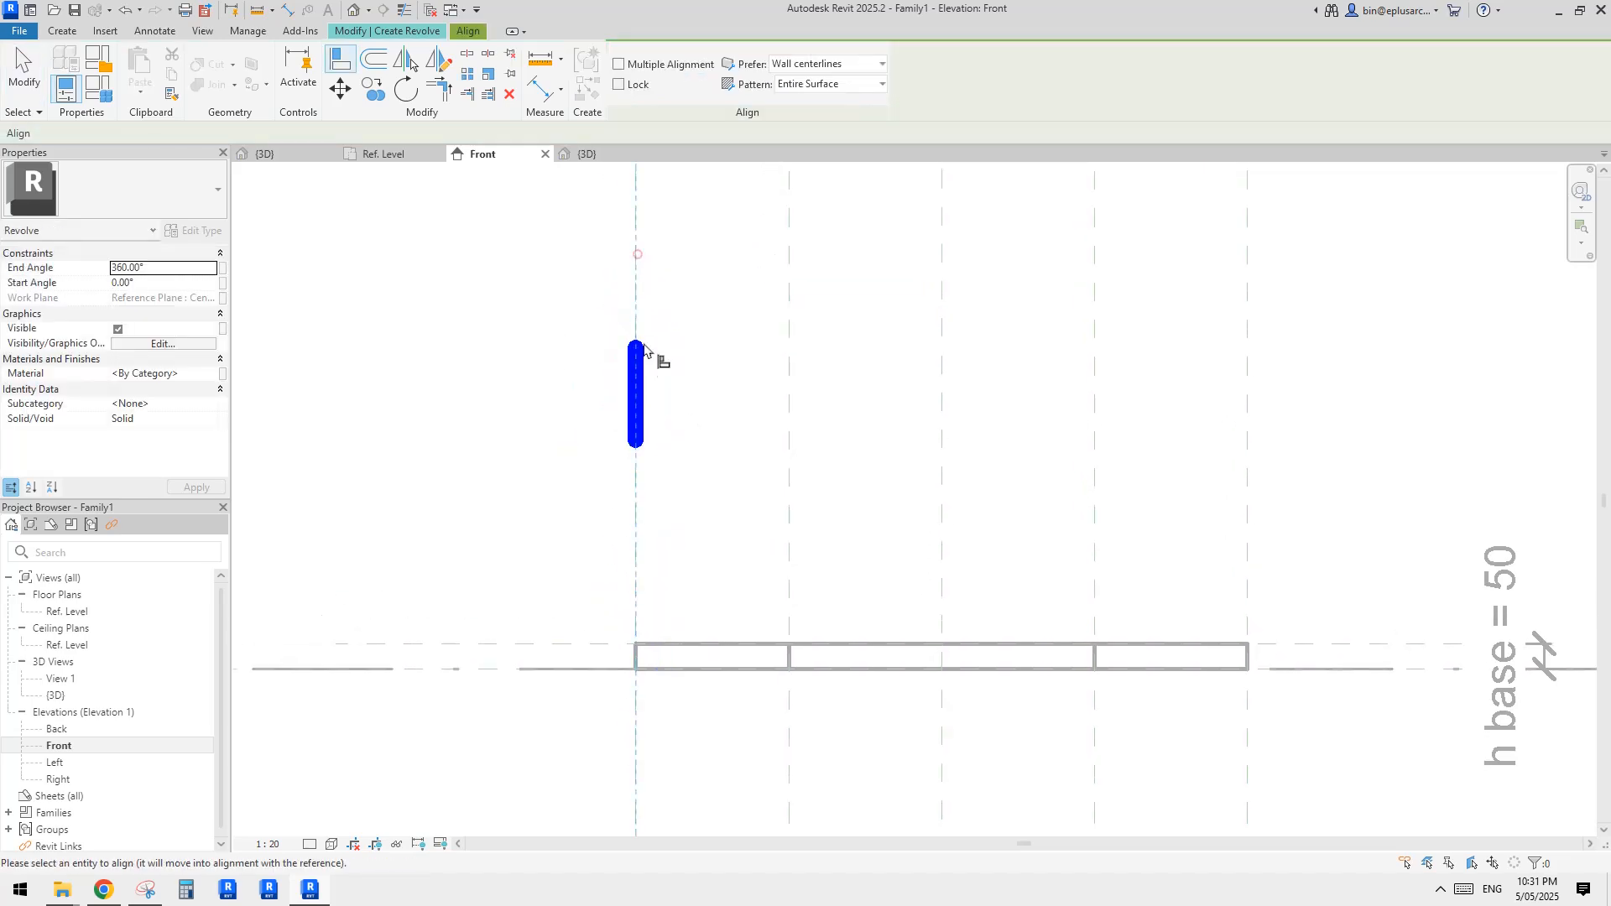
left_click(638, 382)
key("Escape")
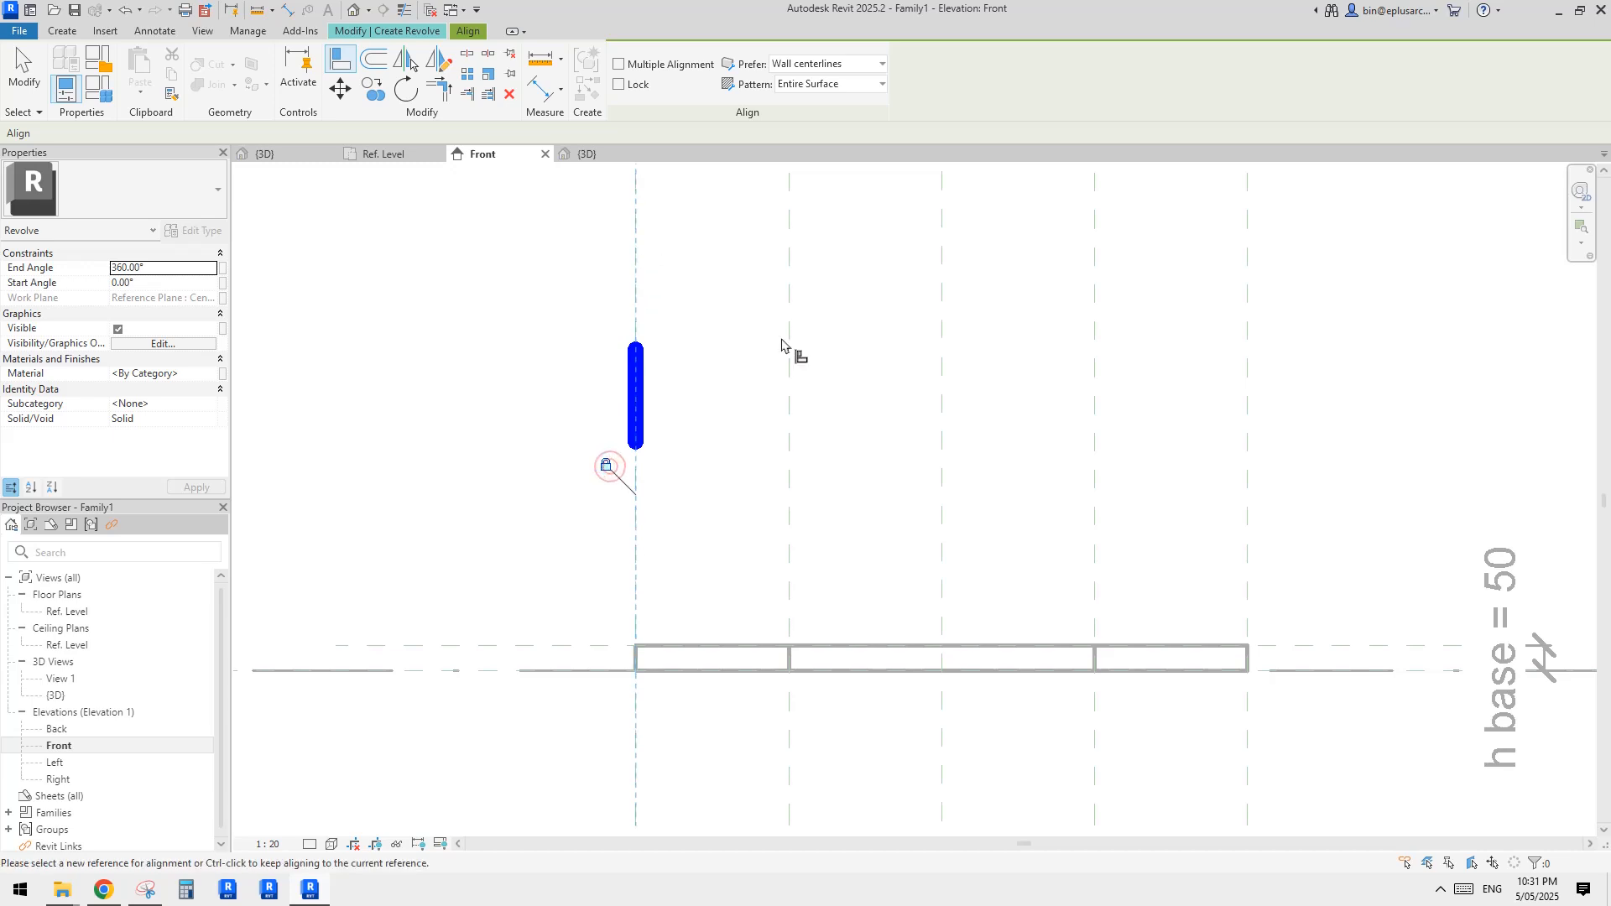
key("Escape")
Sketch a horizontal boundary line along the base's top from the left vertex to the Center (Left/Right) plane.
middle_click_drag(957, 399, 873, 360)
middle_click_drag(594, 327, 589, 340)
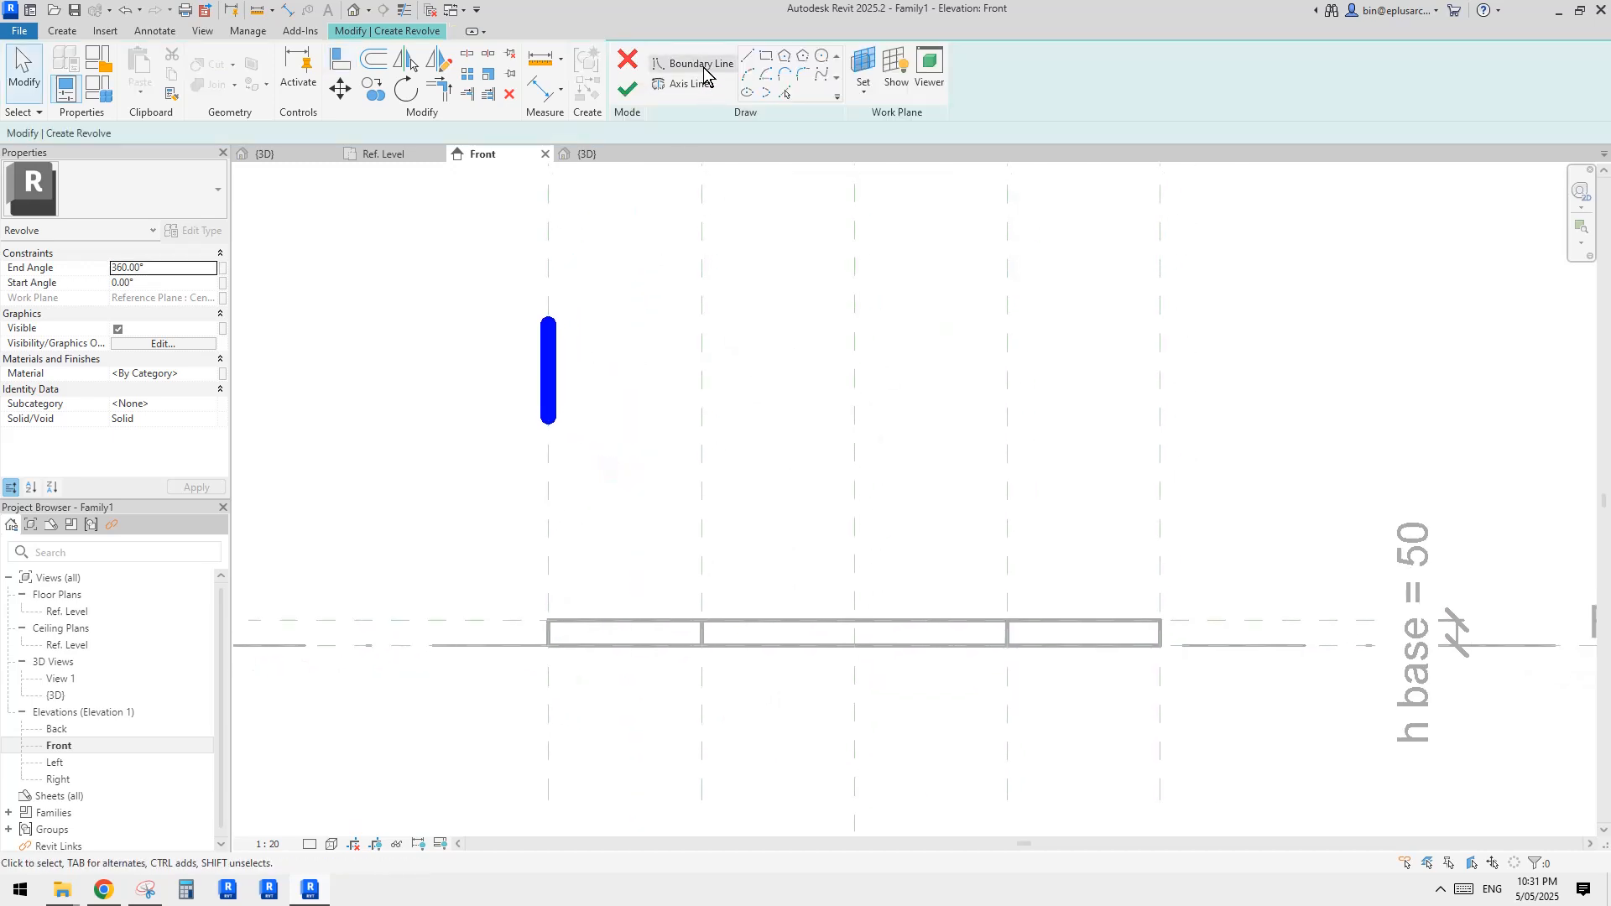
left_click(698, 65)
middle_click_drag(793, 171, 773, 149)
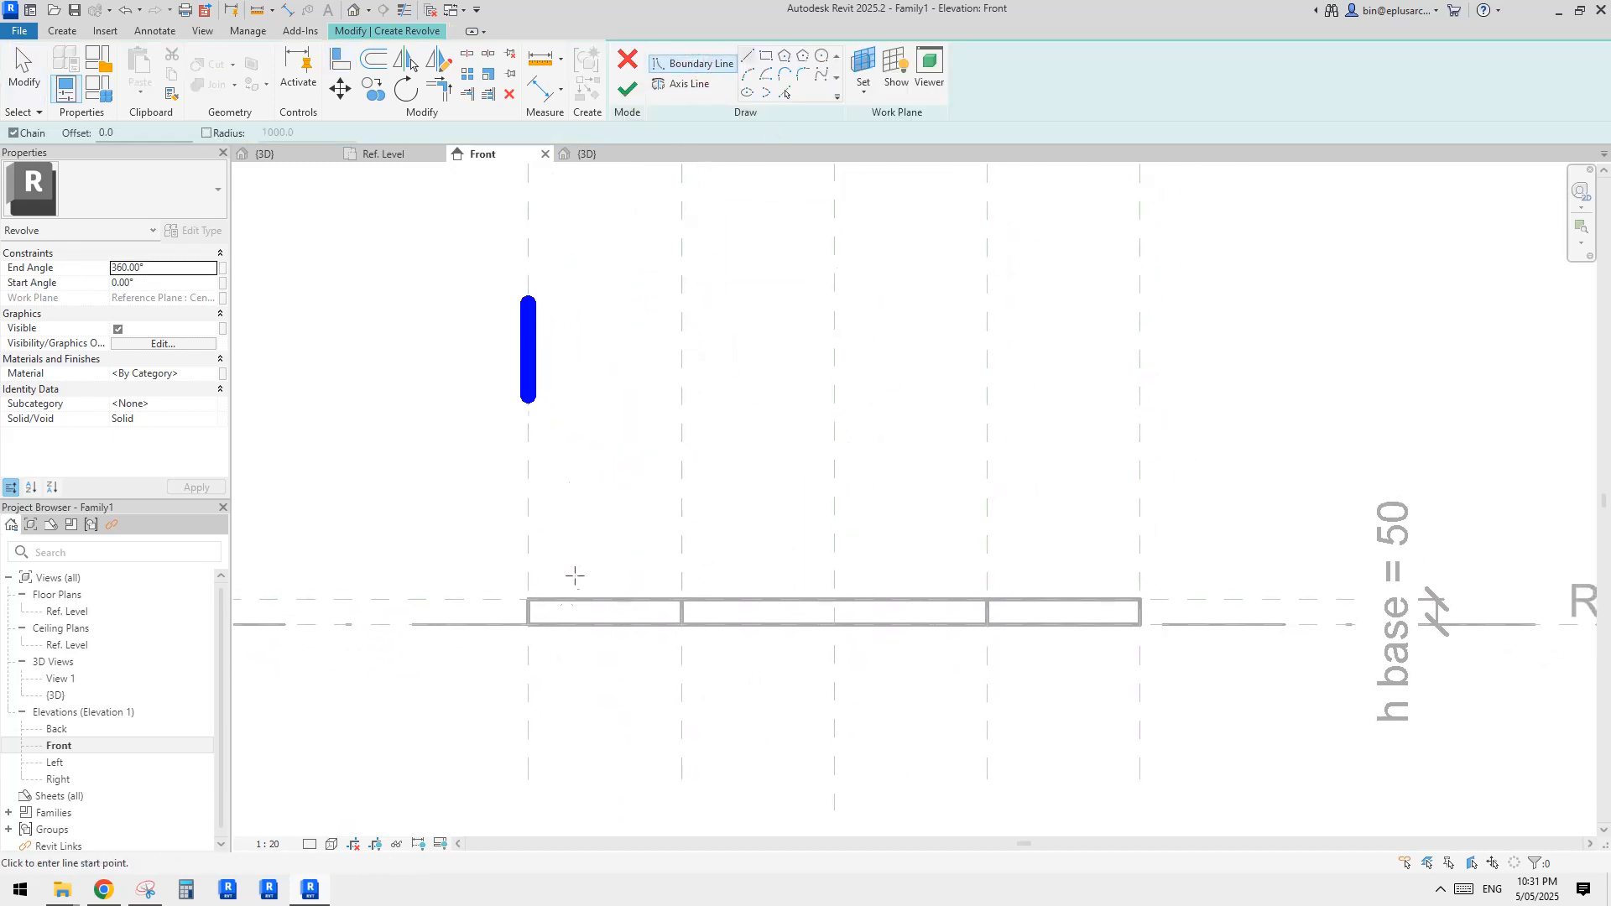
middle_click_drag(667, 597, 698, 544)
scroll(727, 537, "down", 1)
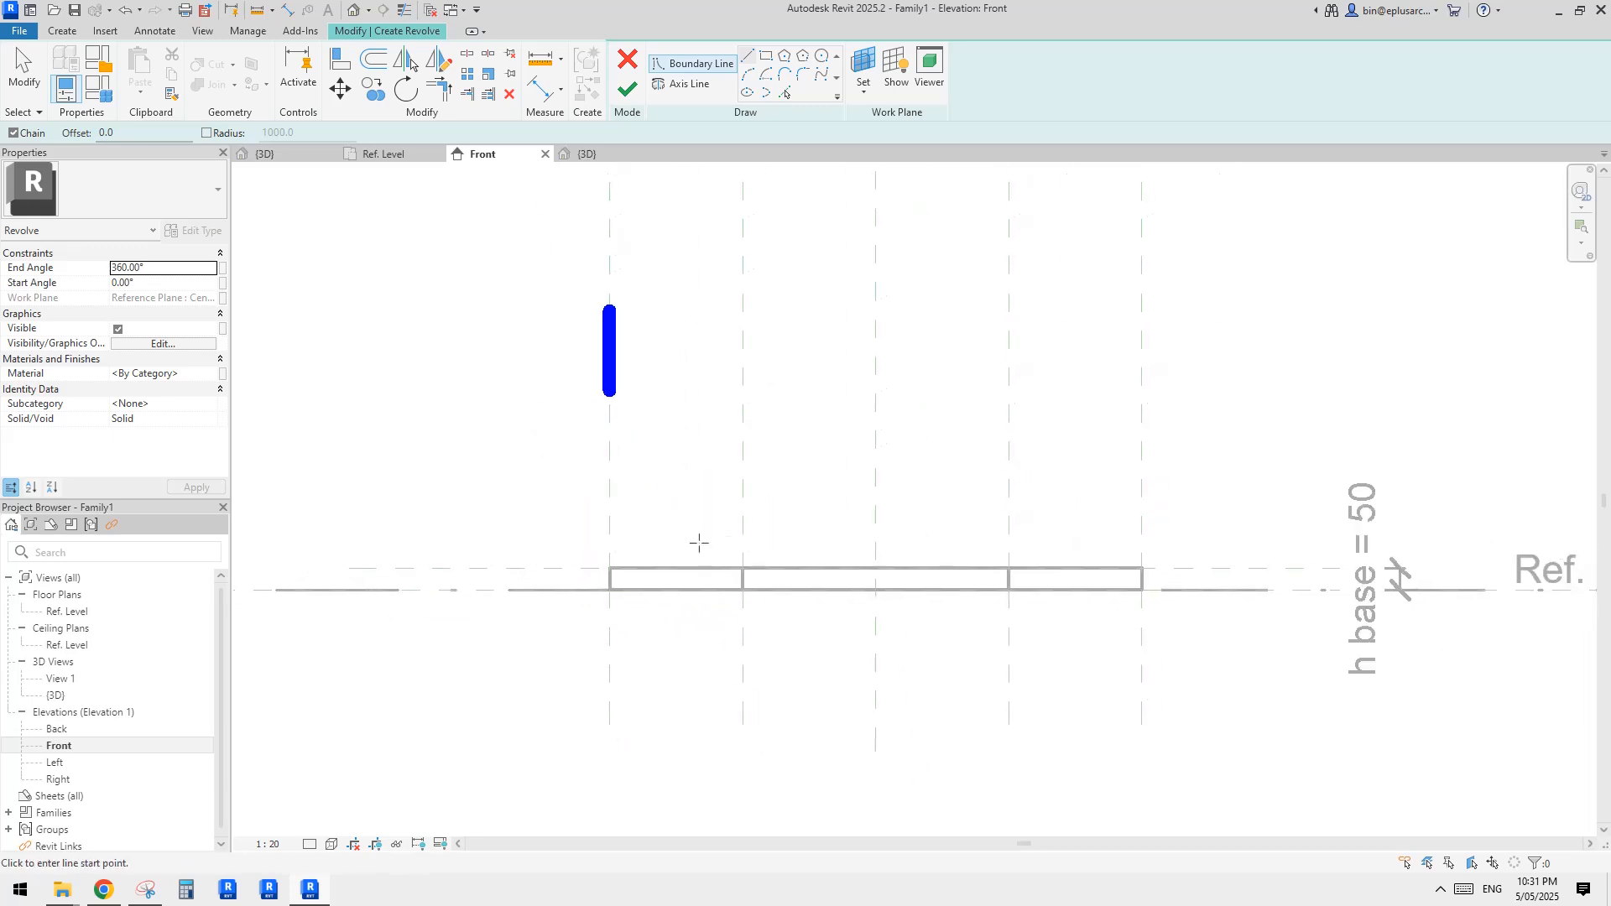
middle_click_drag(874, 577, 875, 583)
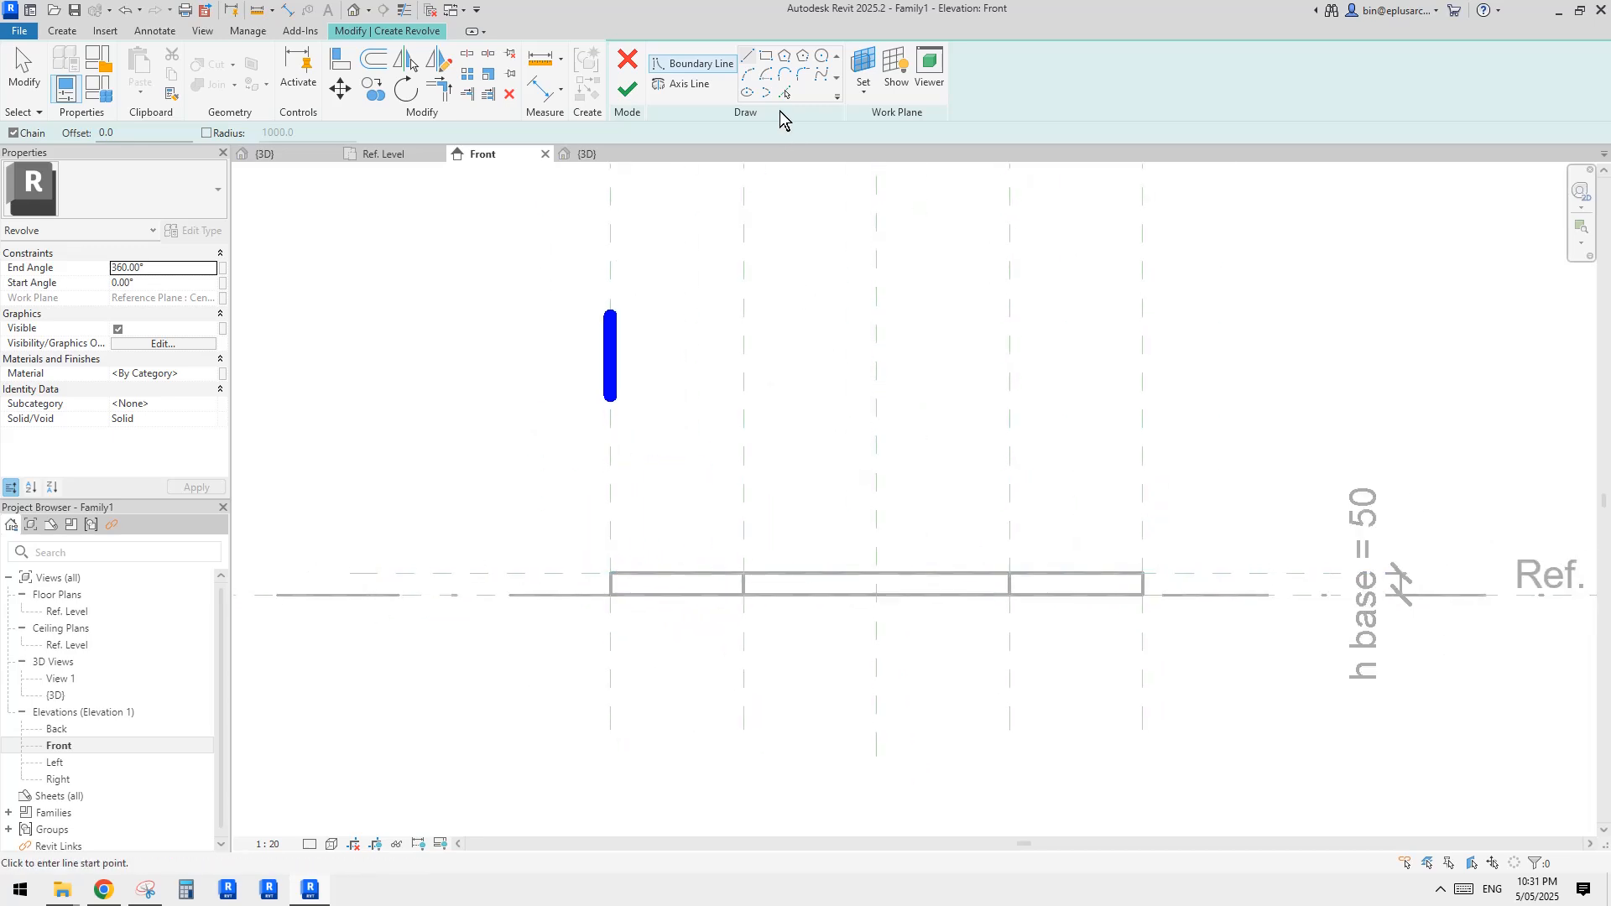
left_click(751, 60)
left_click(610, 574)
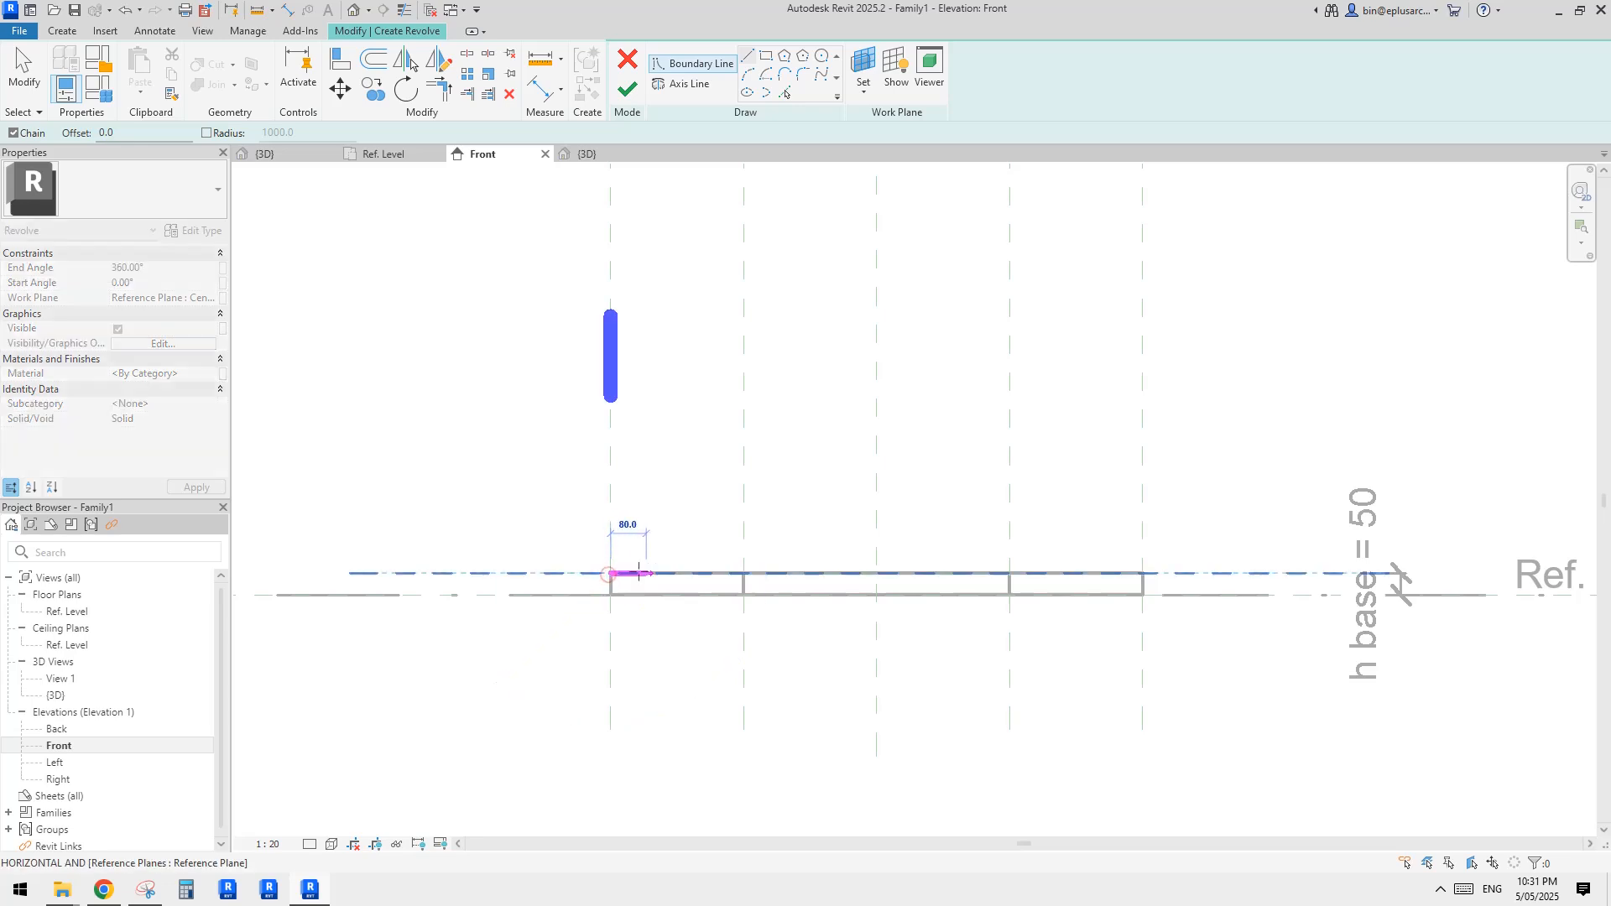
left_click(879, 574)
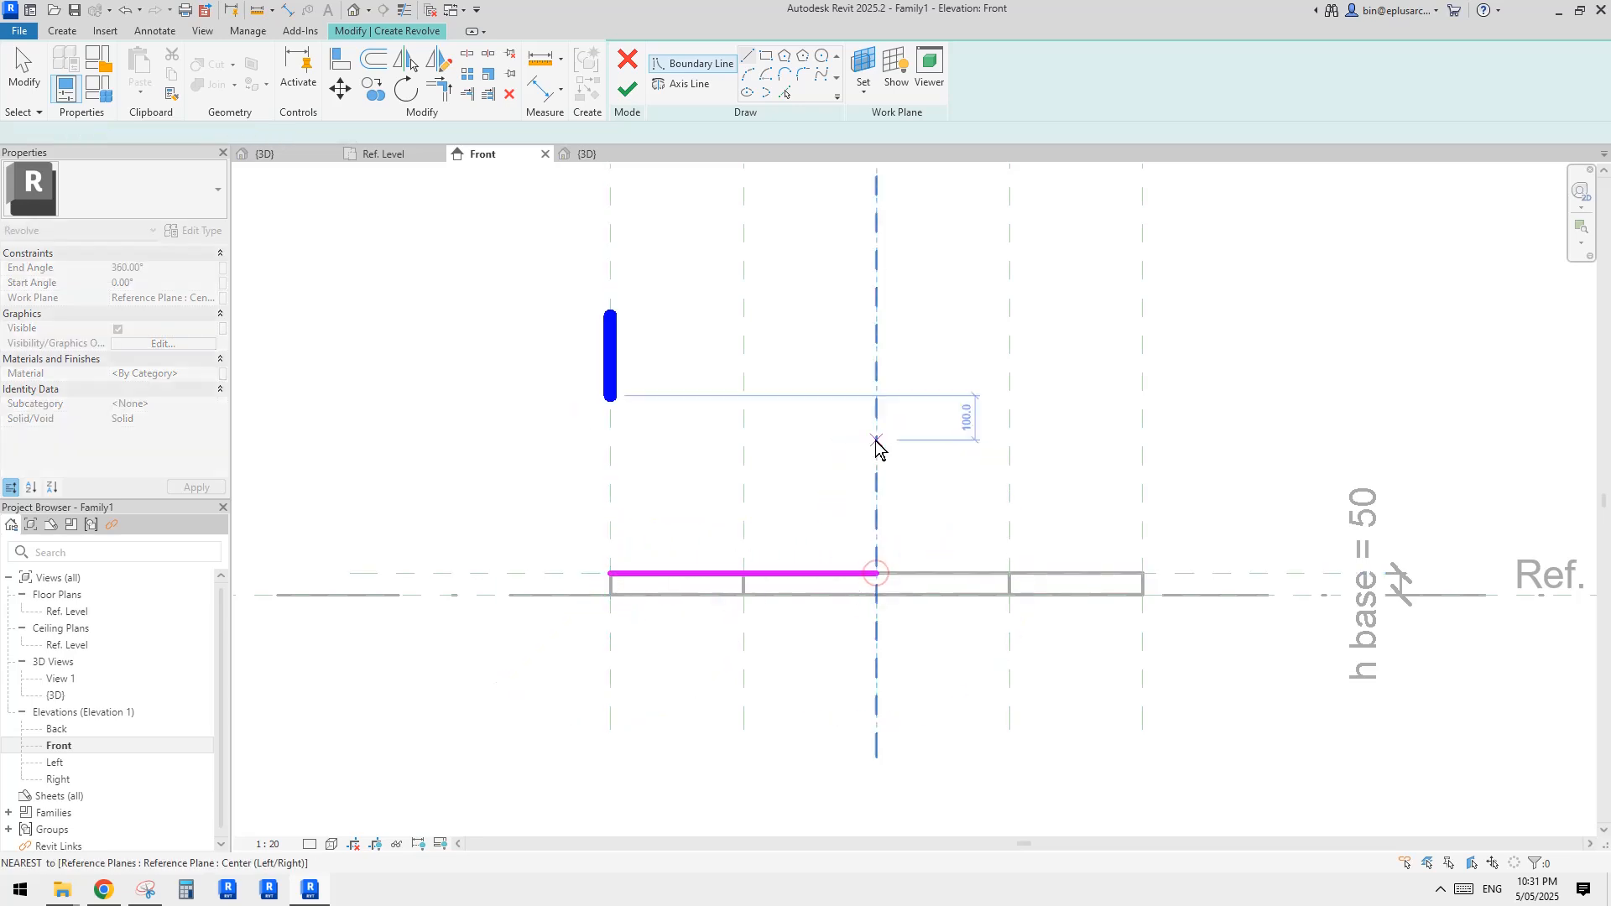
key("Escape")
key("Escape")
Sketch a concave arc of about 340 mm radius and 62° from the base's top-left corner up to the next vertical reference plane.
middle_click_drag(823, 451, 820, 450)
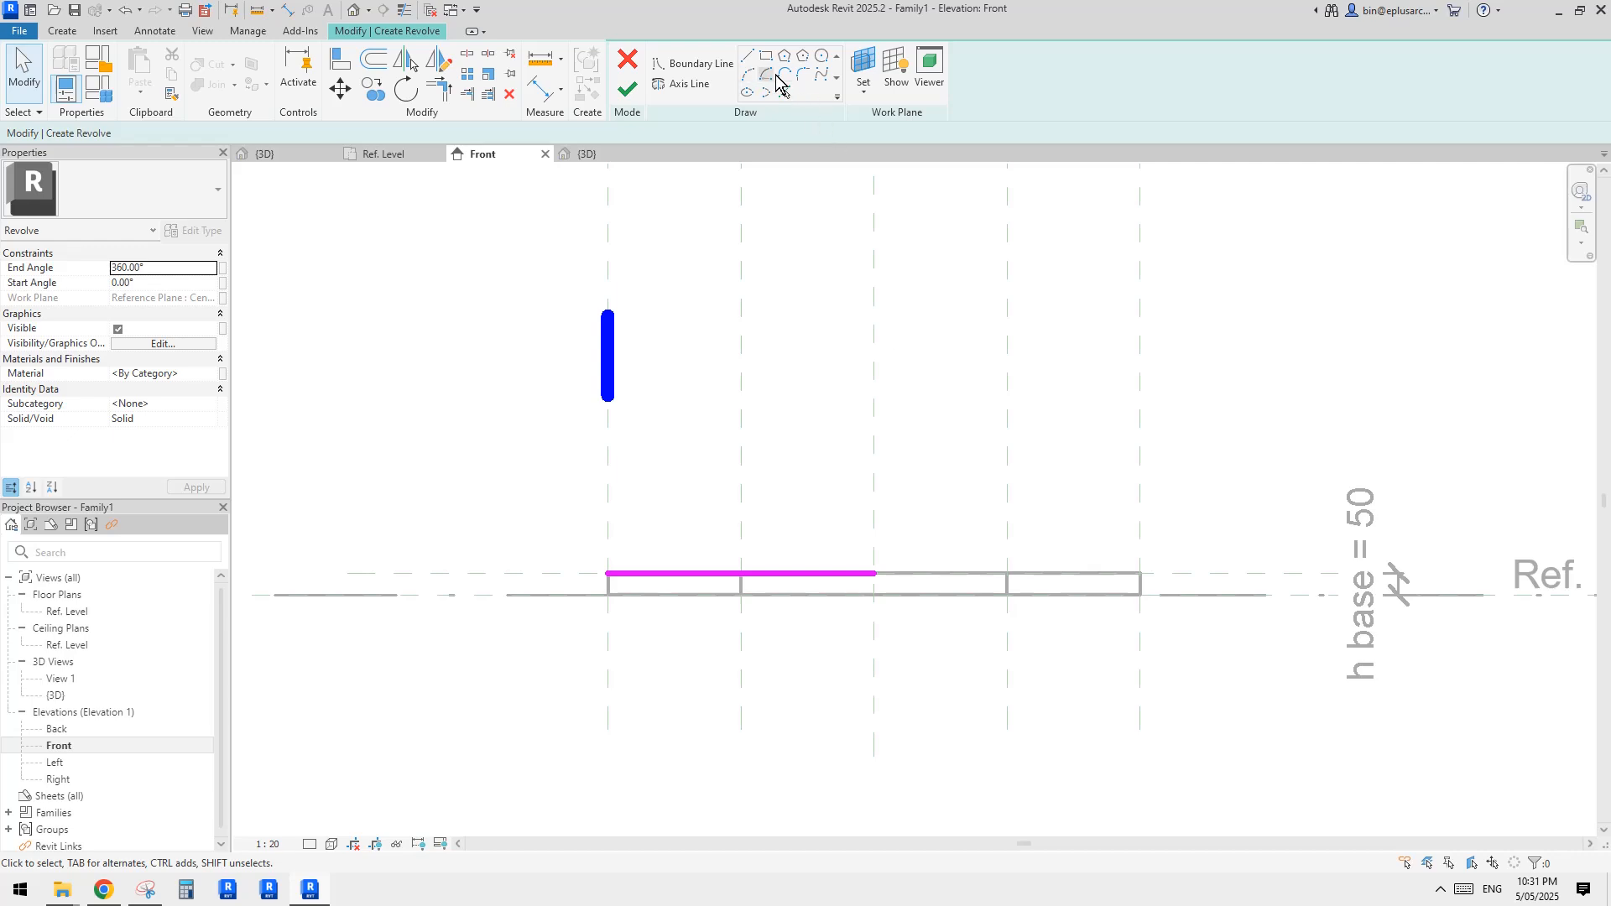
left_click(748, 75)
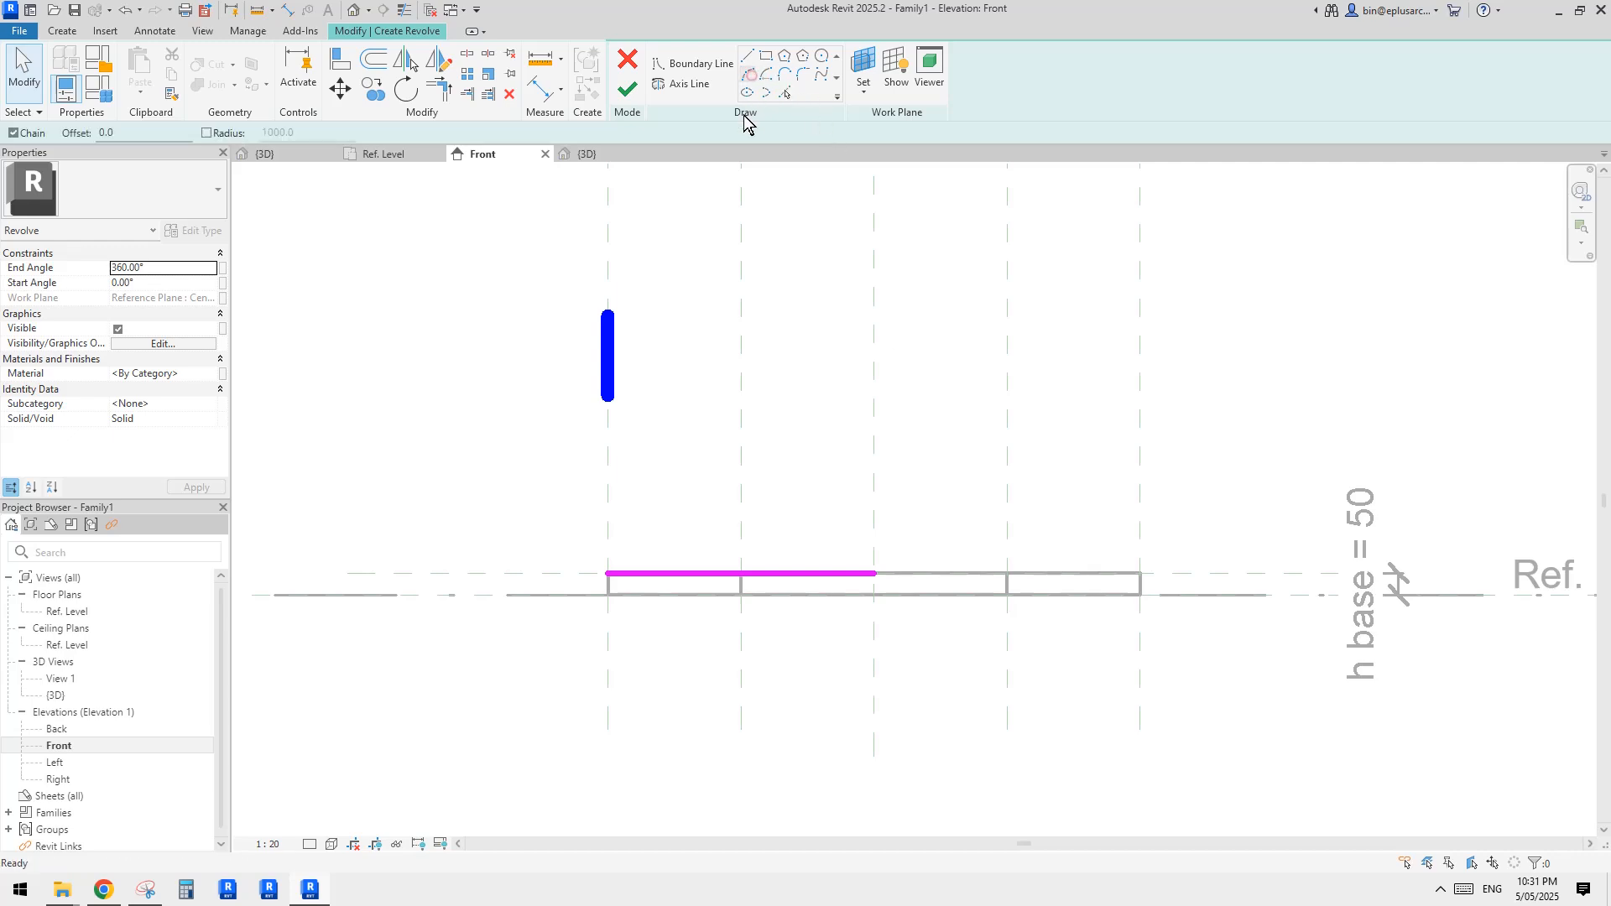
left_click(609, 573)
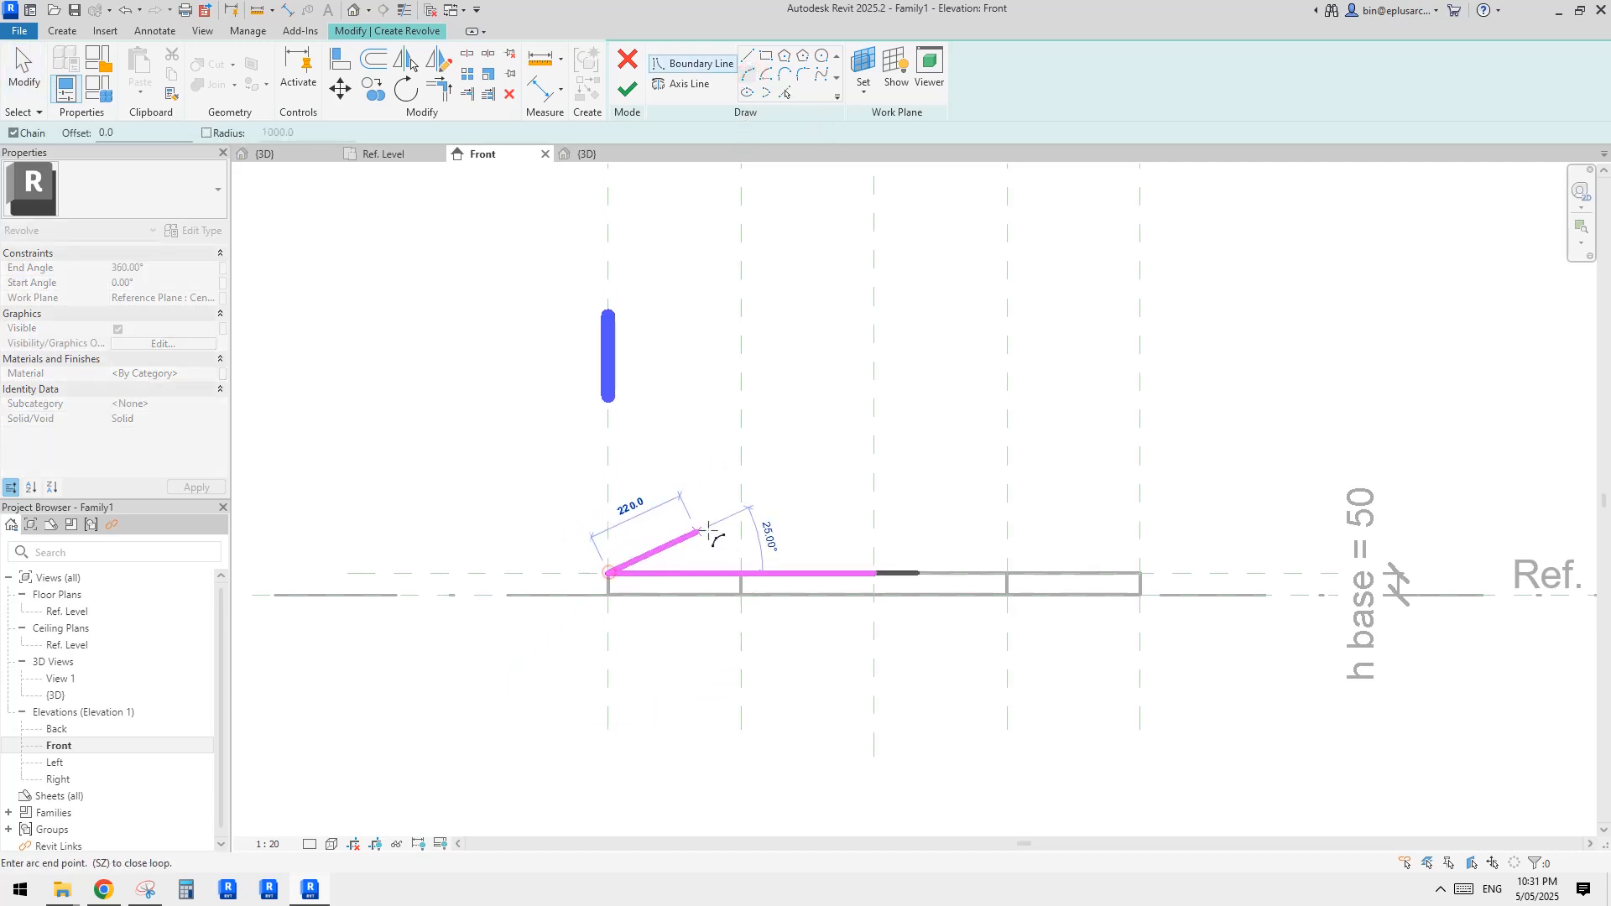
left_click(741, 492)
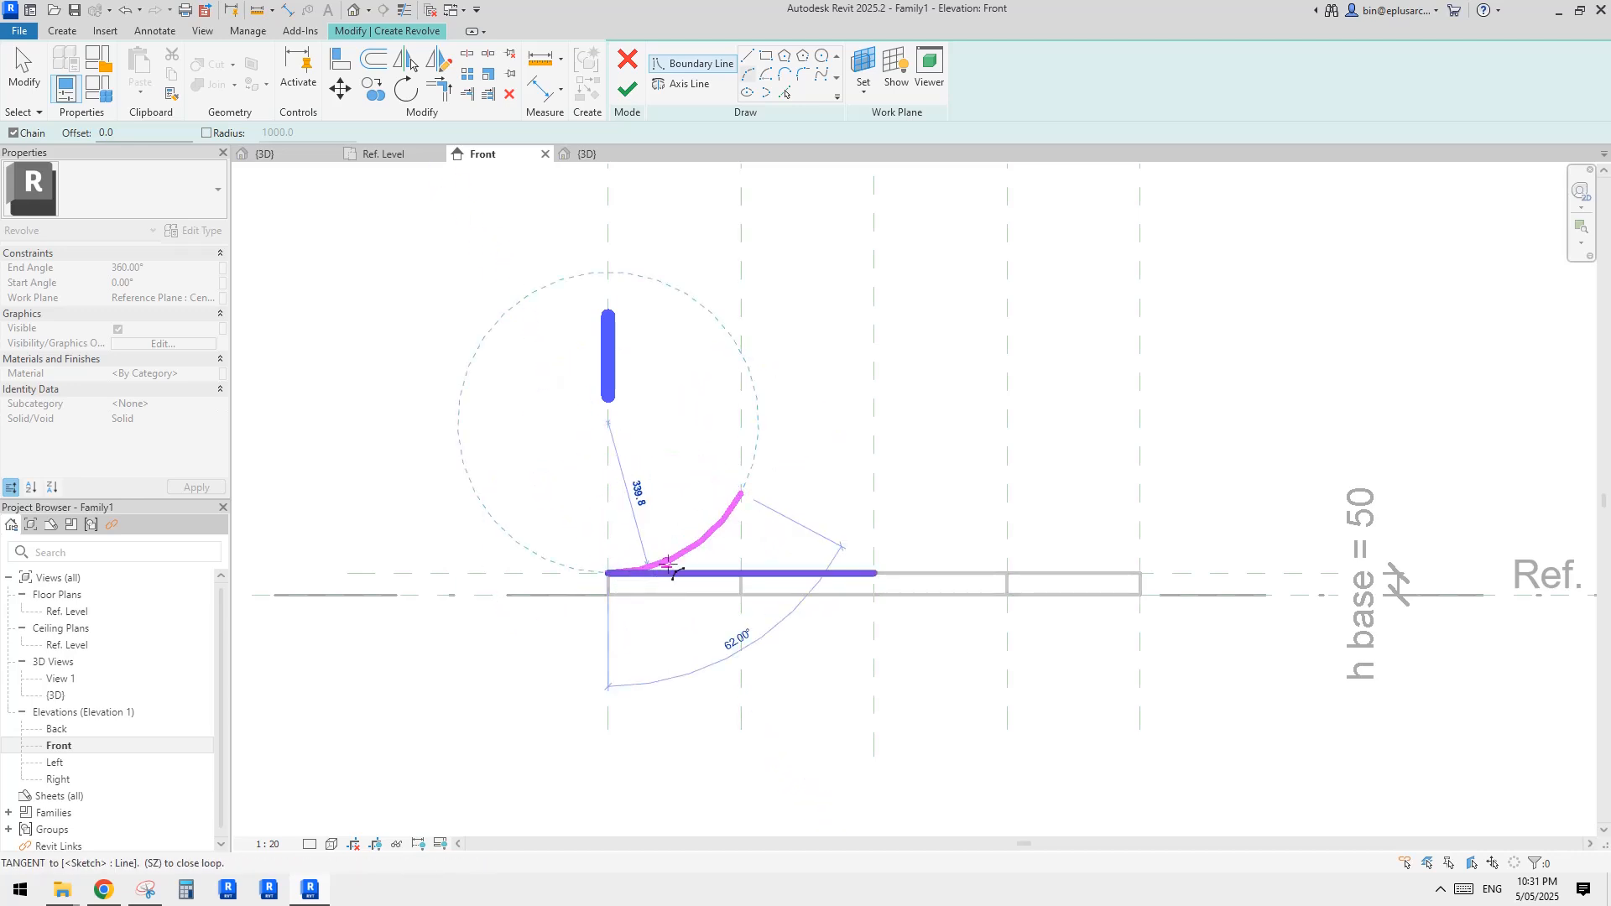
left_click(609, 574)
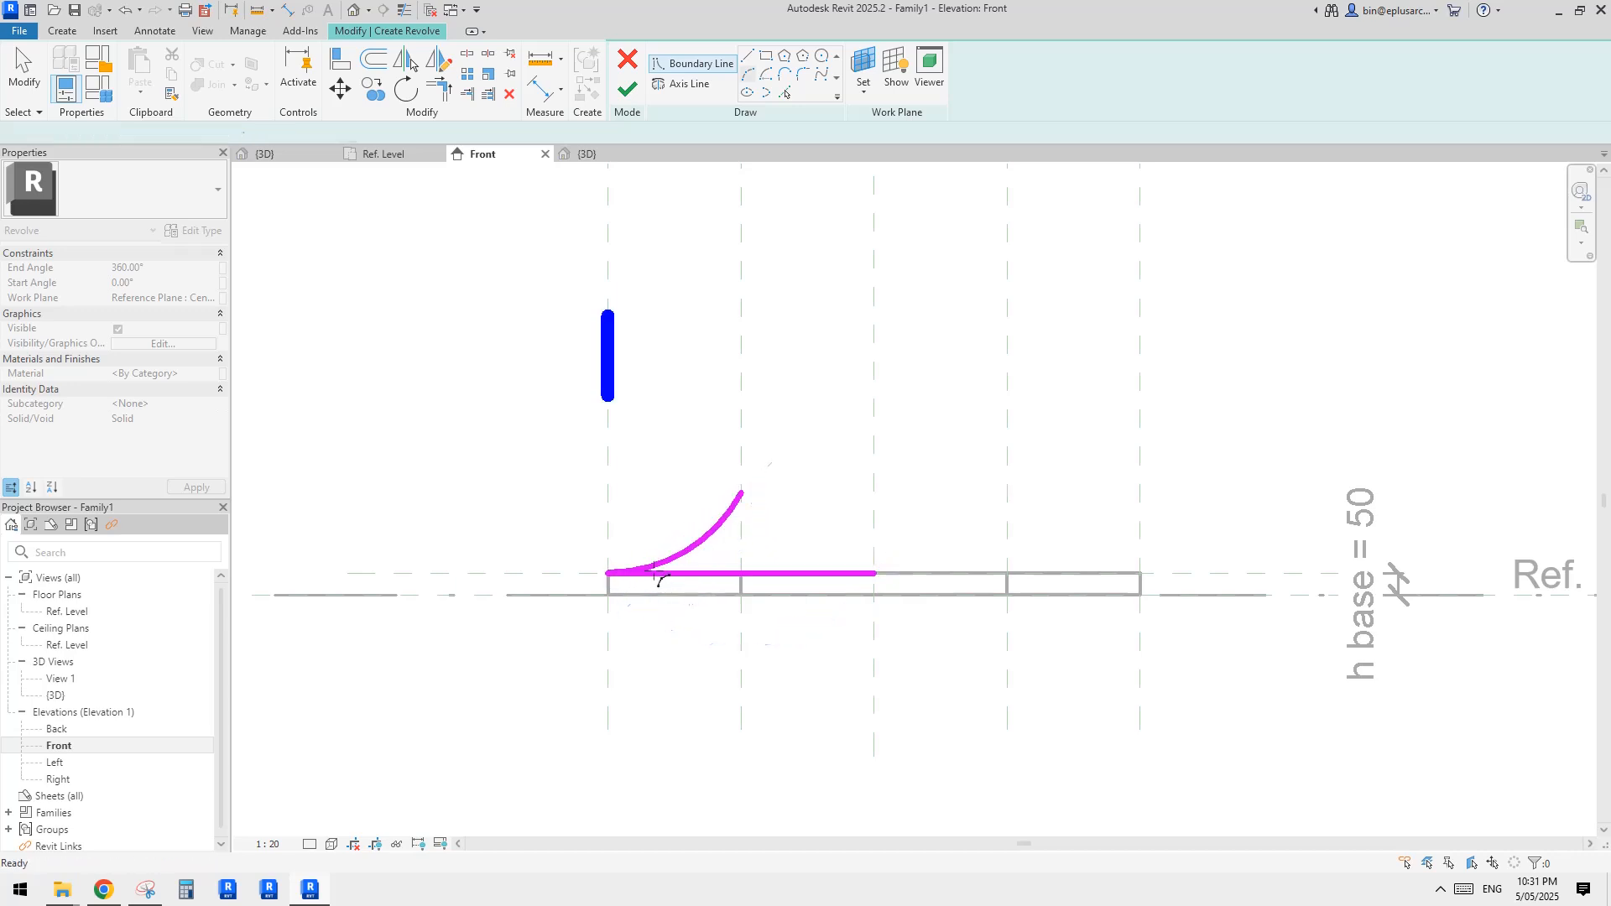
key("Escape")
key("Escape")
Mirror the arc about the vertical reference plane through its upper end to close the peaked relief profile.
left_click(698, 576)
left_click(660, 569)
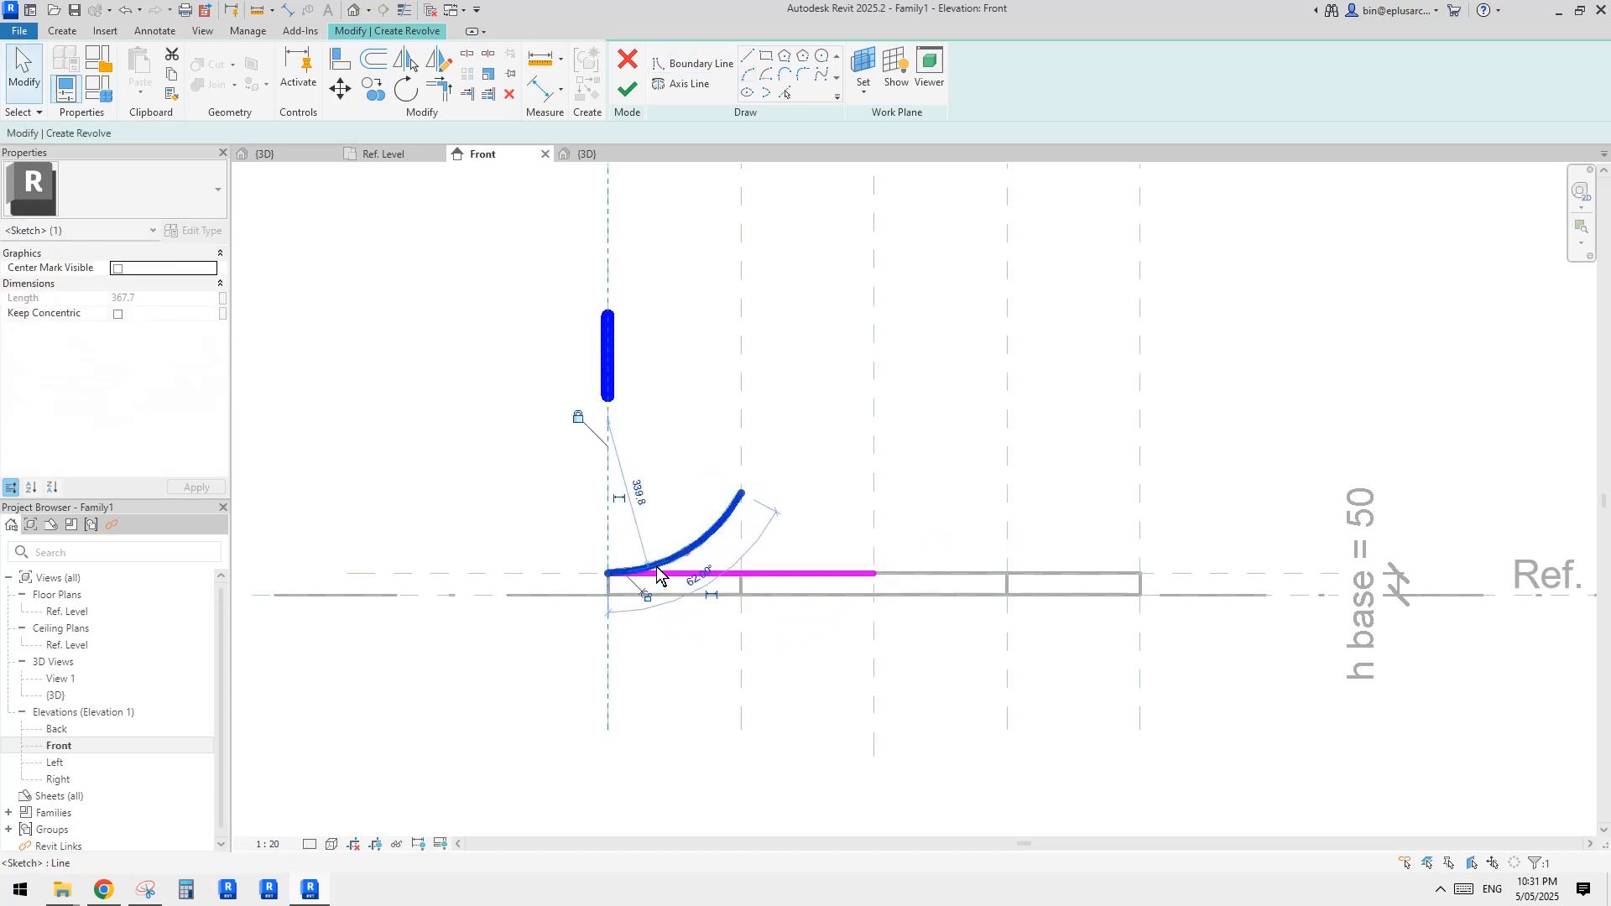
middle_click_drag(633, 573, 639, 567)
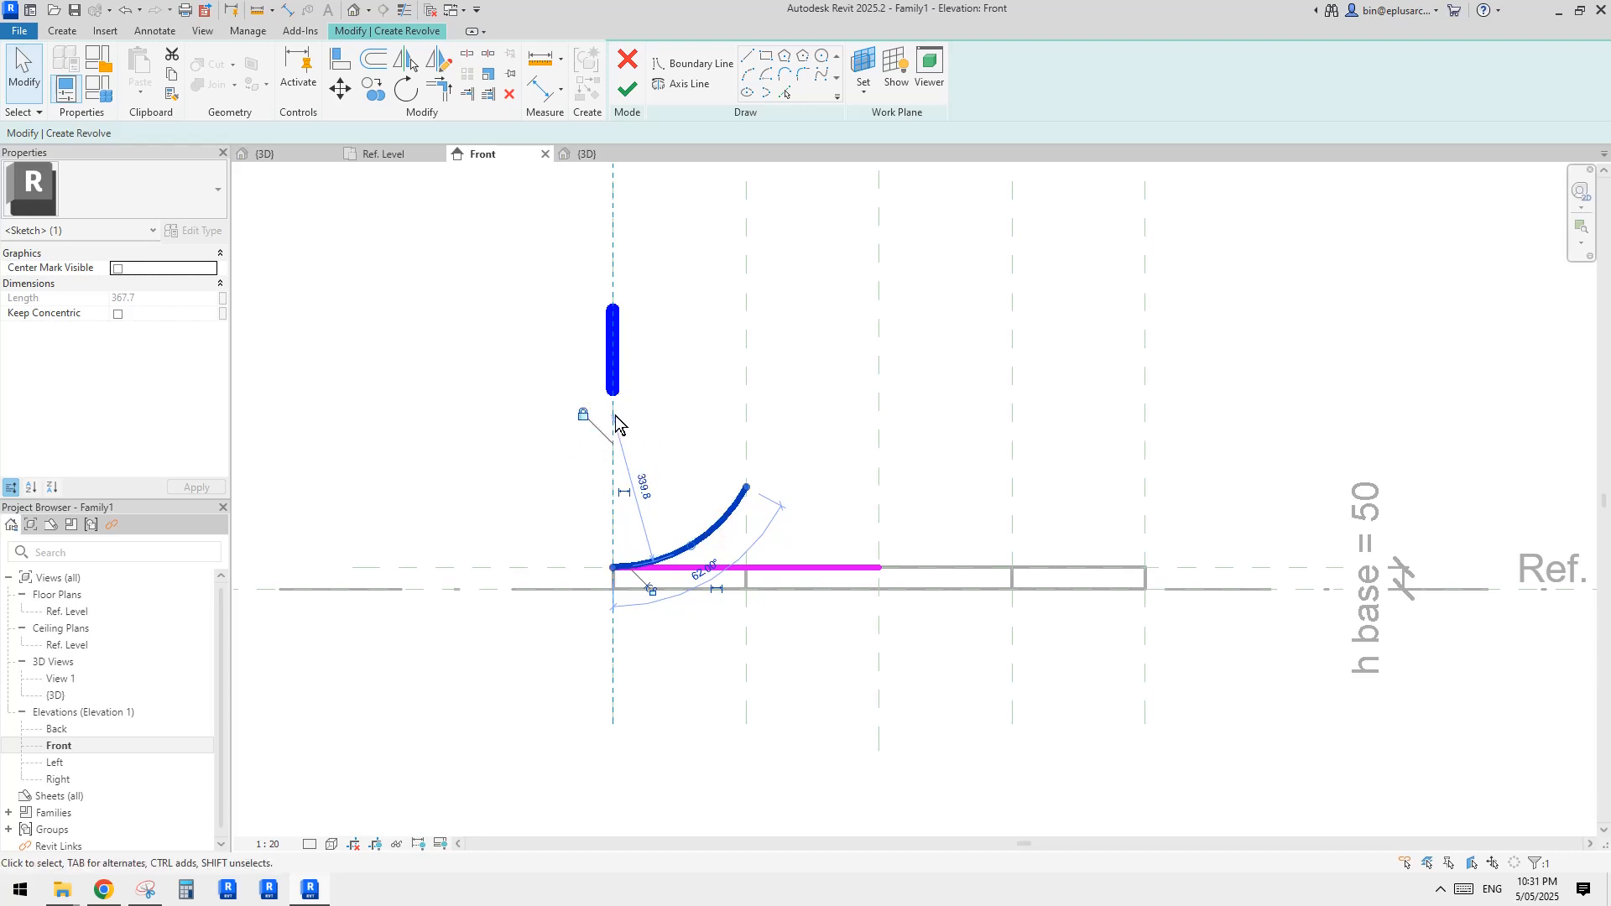
middle_click_drag(692, 456, 691, 461)
left_click(692, 466)
middle_click_drag(729, 544, 730, 543)
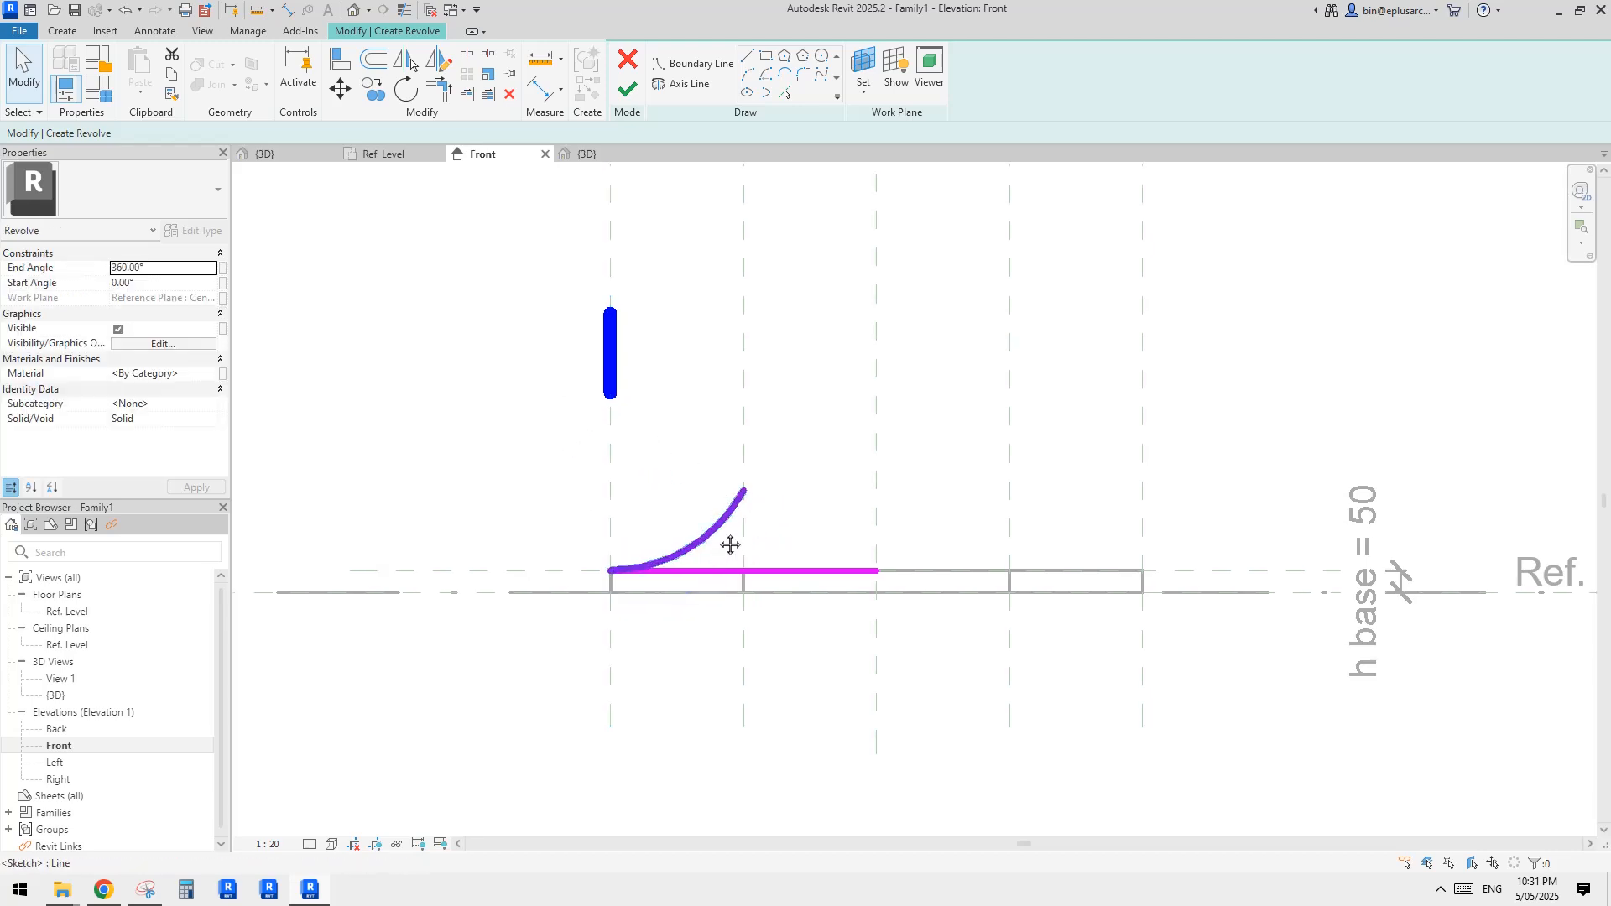
left_click(740, 497)
middle_click_drag(807, 464, 806, 469)
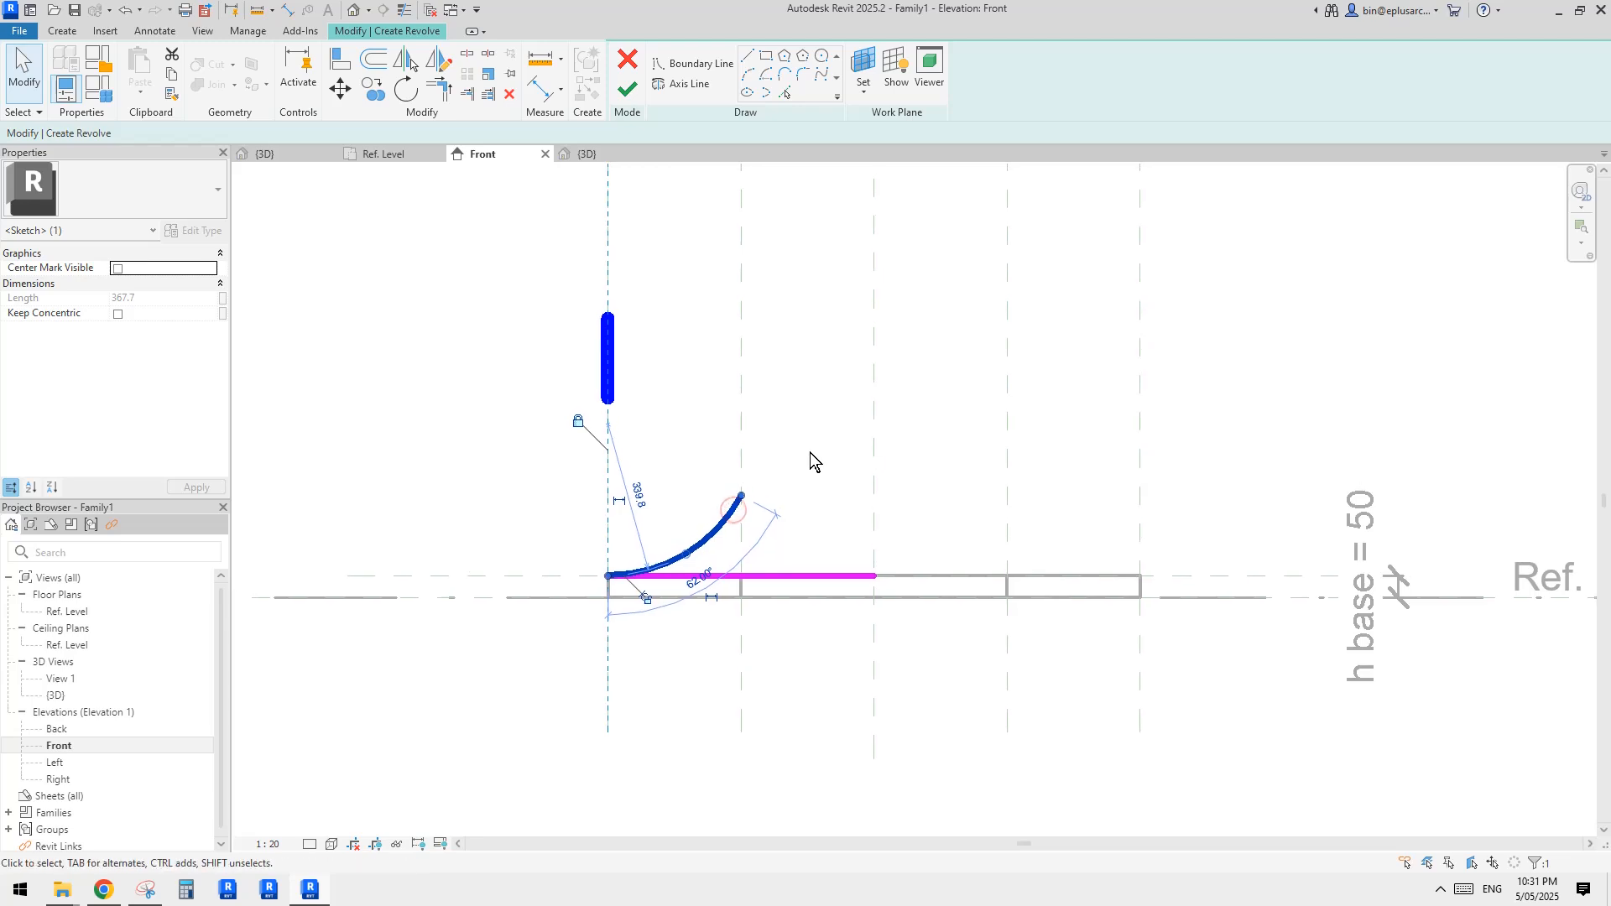
key("m")
key("m")
left_click(742, 431)
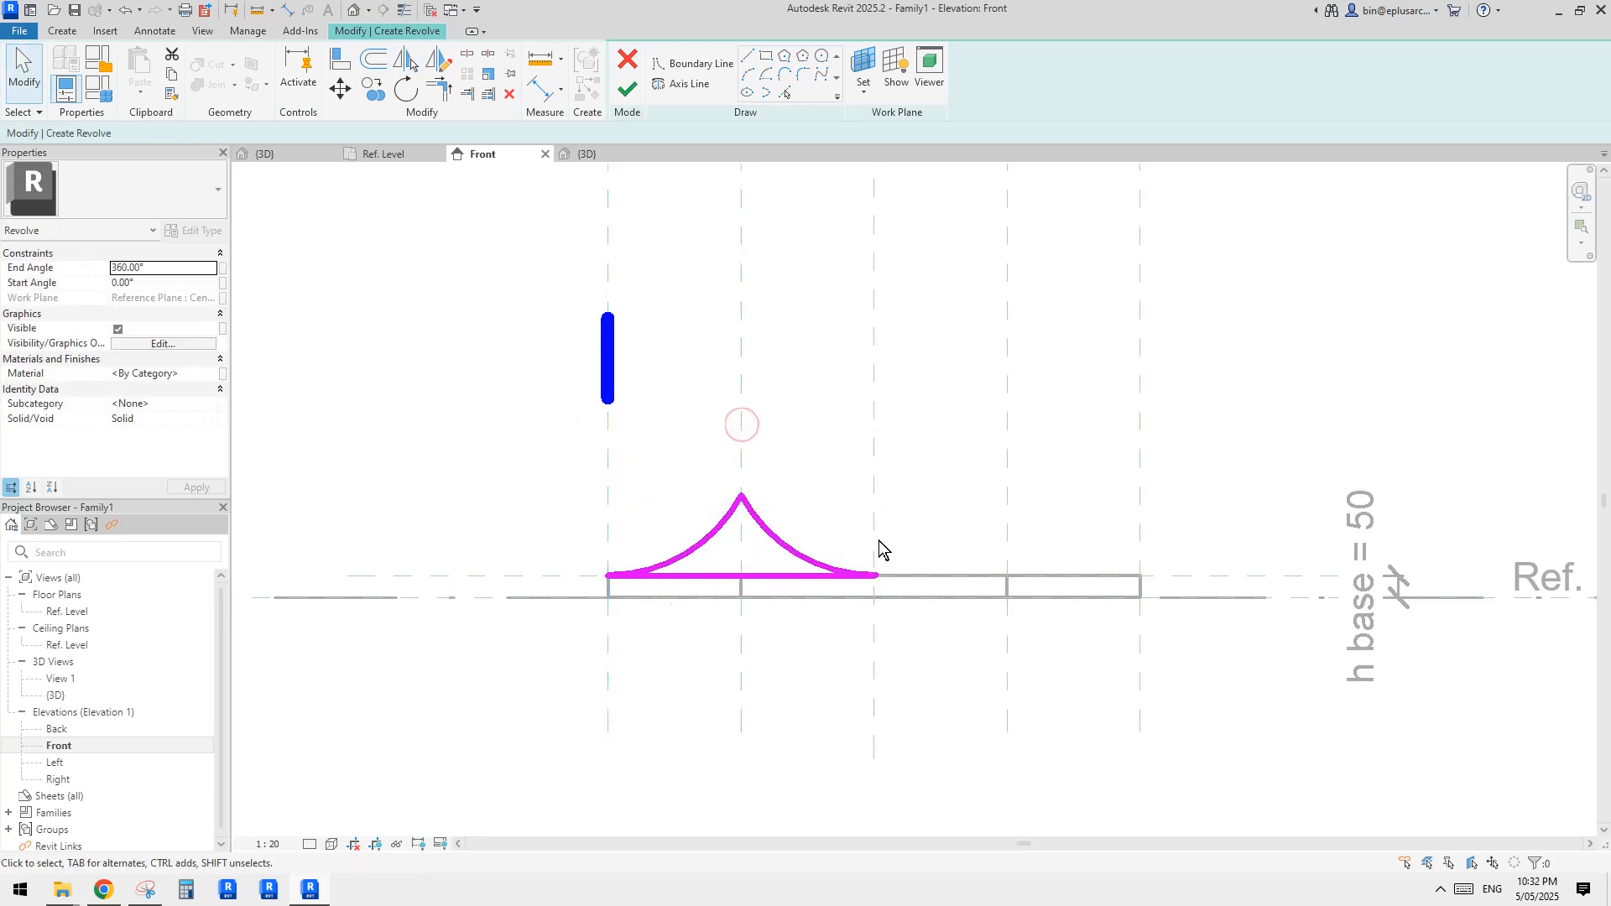
Turn on Automatic Sketch Dimensions among the annotation categories in the Front elevation's visibility overrides.
scroll(801, 504, "up", 1)
key("g")
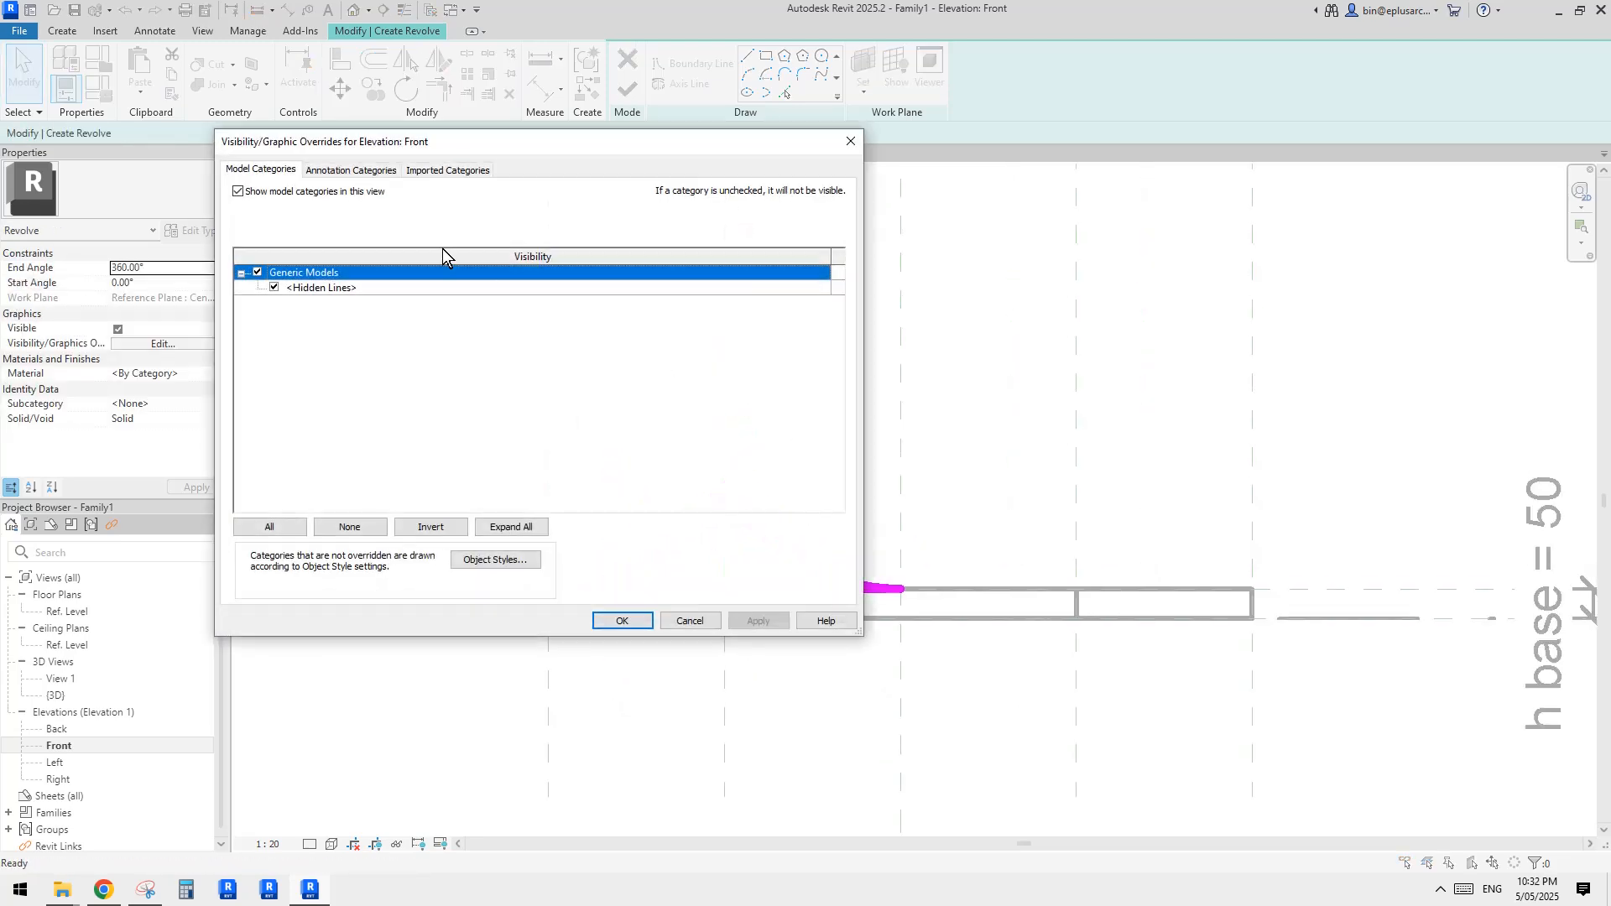
left_click(330, 171)
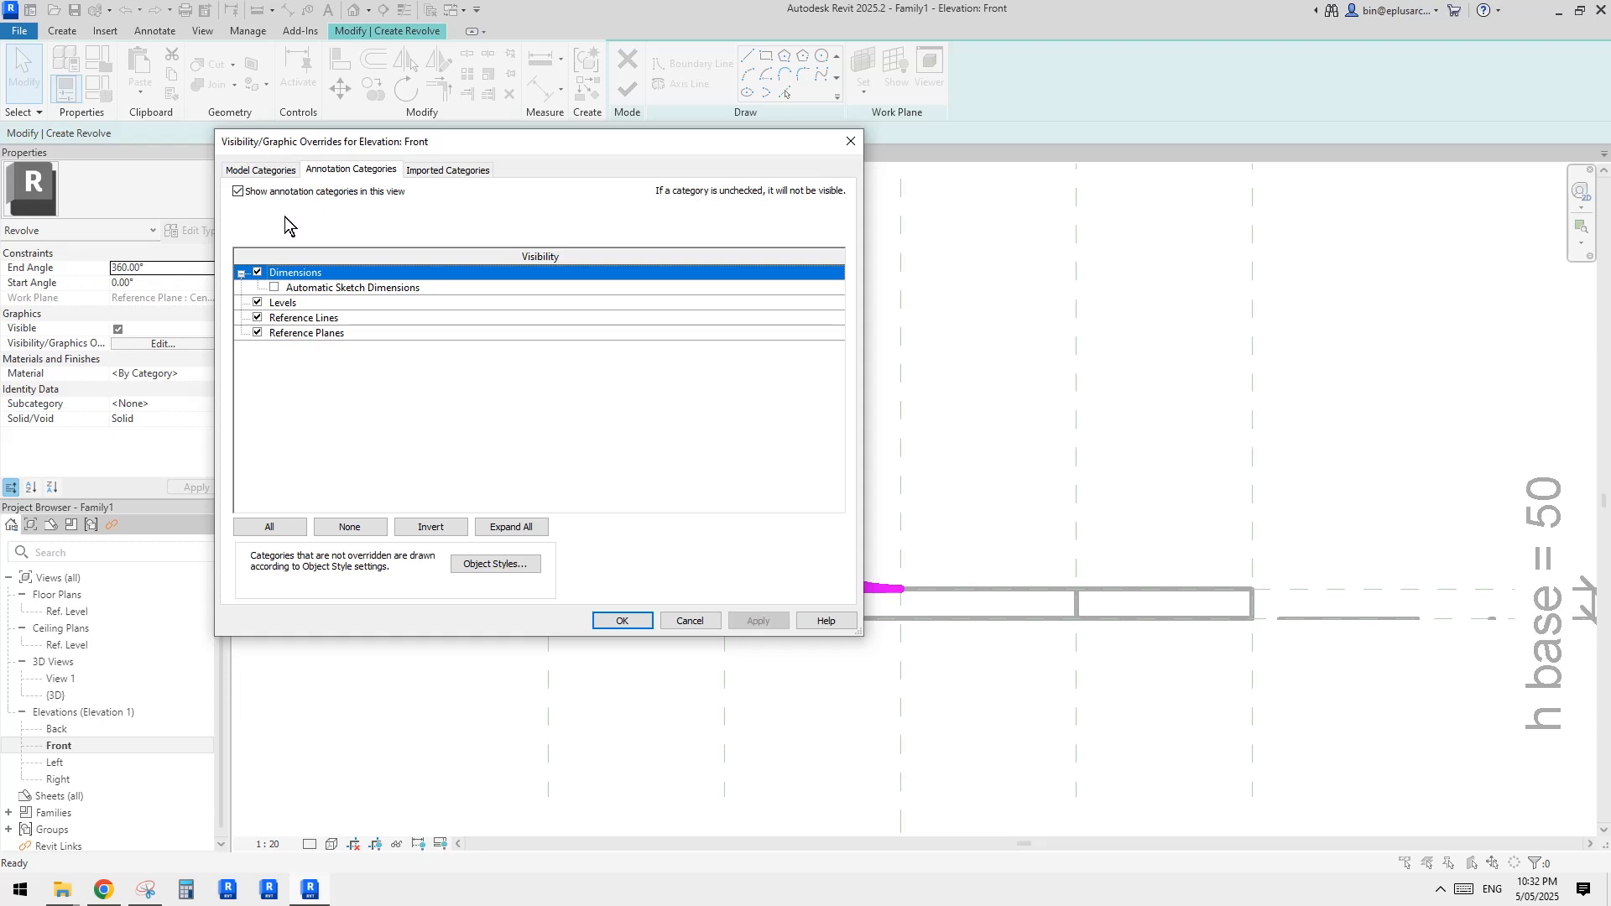
left_click(276, 288)
left_click(634, 621)
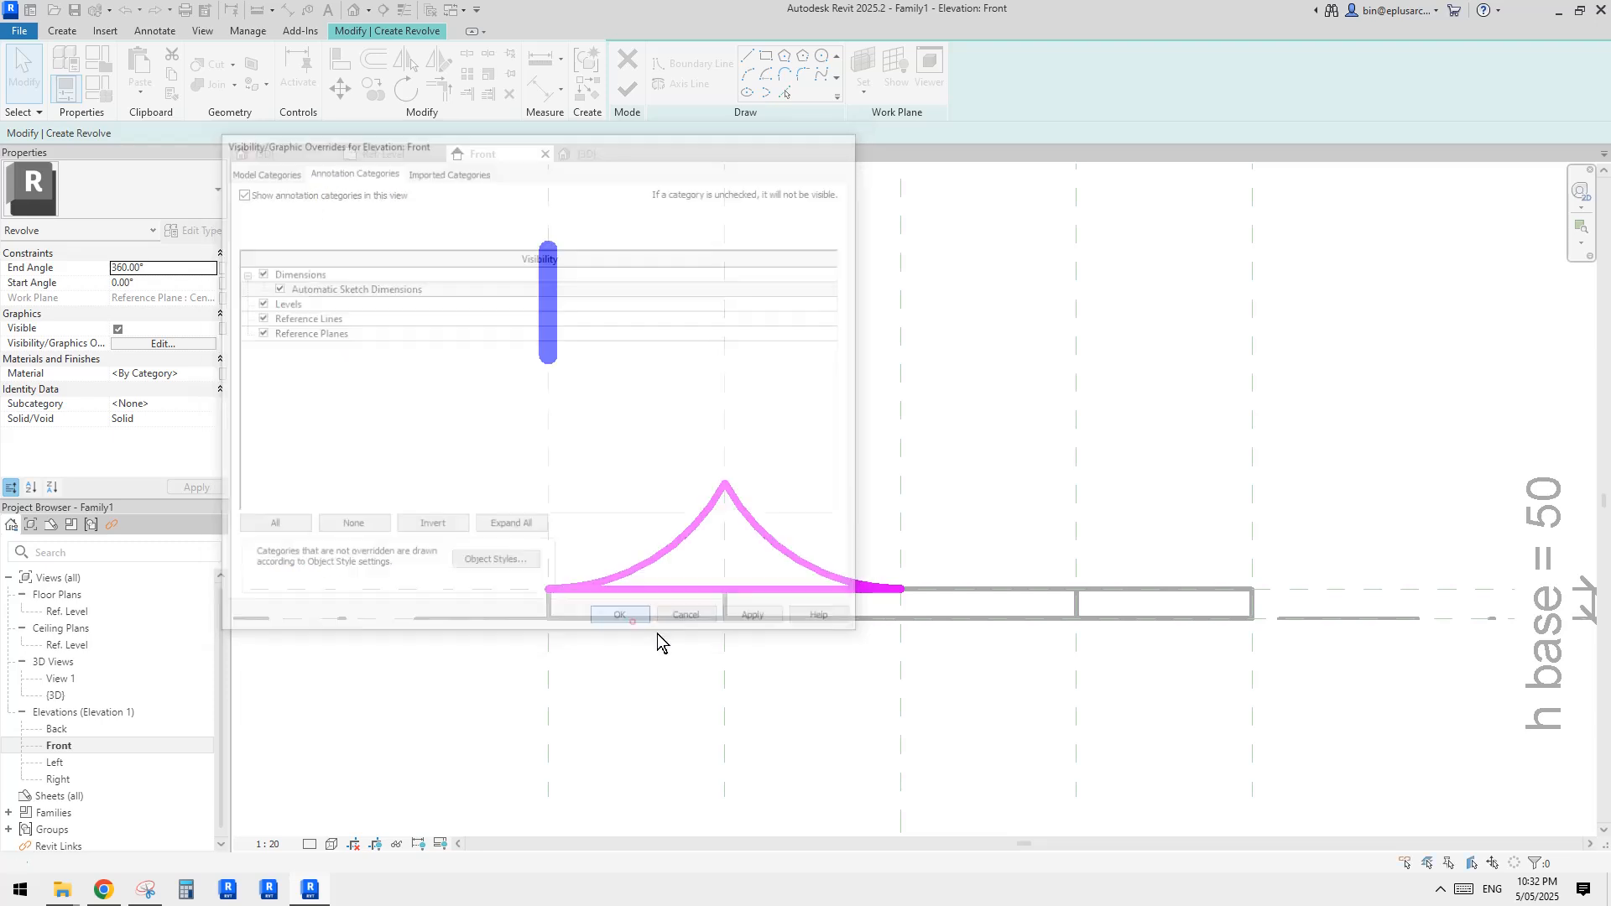
Align the profile's horizontal boundary line to the reference plane at the base's top and lock it.
middle_click_drag(724, 668, 771, 544)
scroll(799, 567, "down", 1)
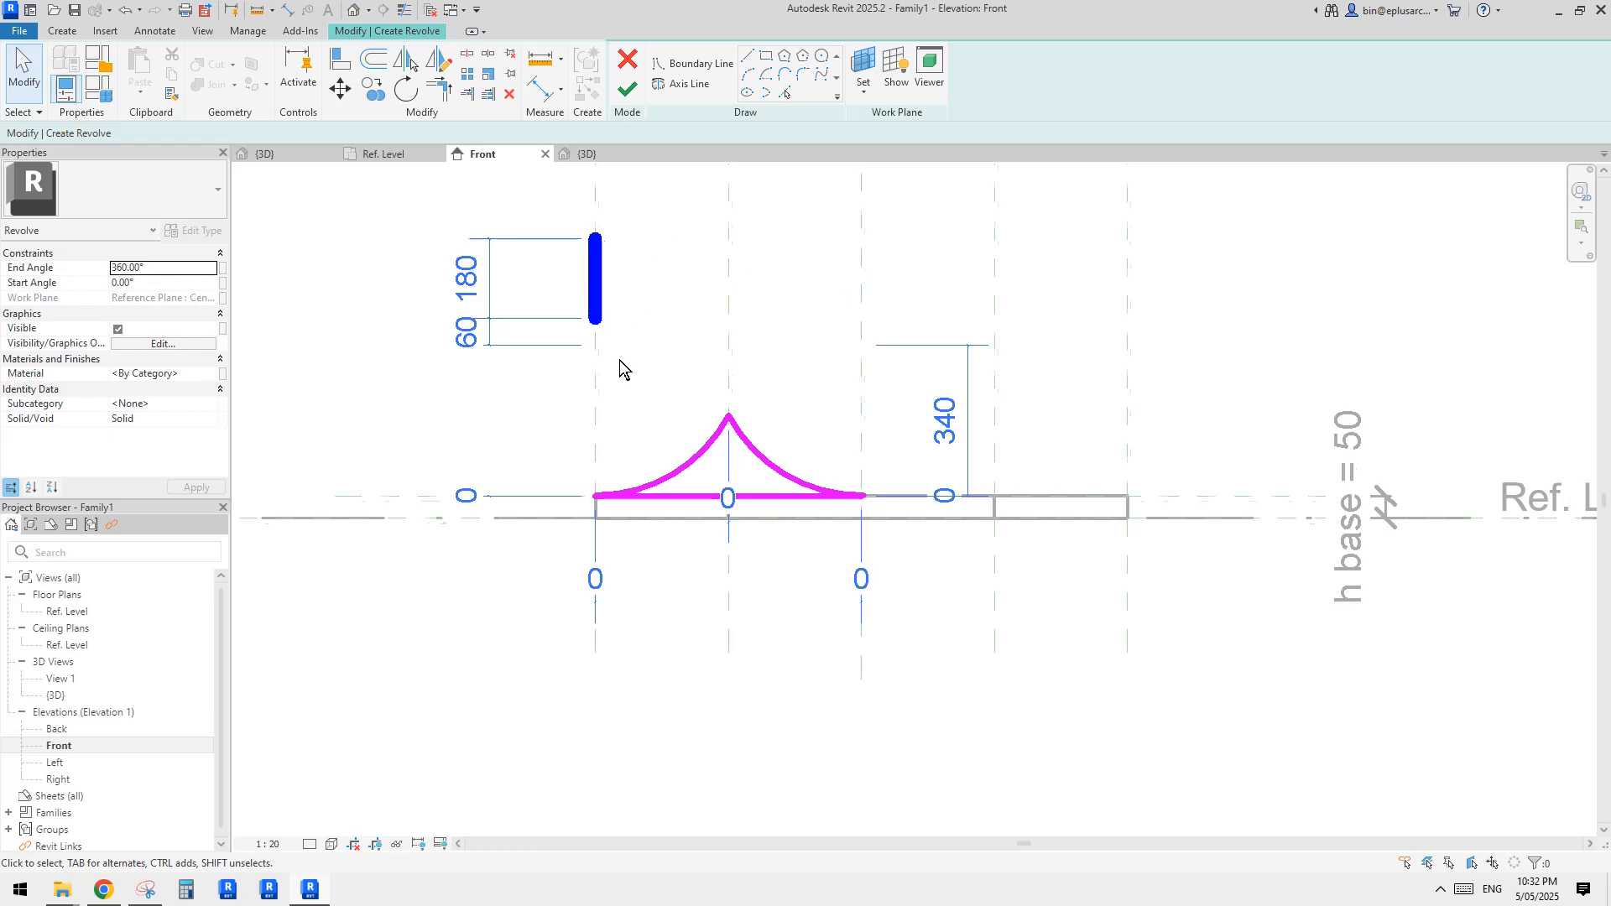
middle_click_drag(424, 216, 488, 283)
scroll(579, 387, "down", 1)
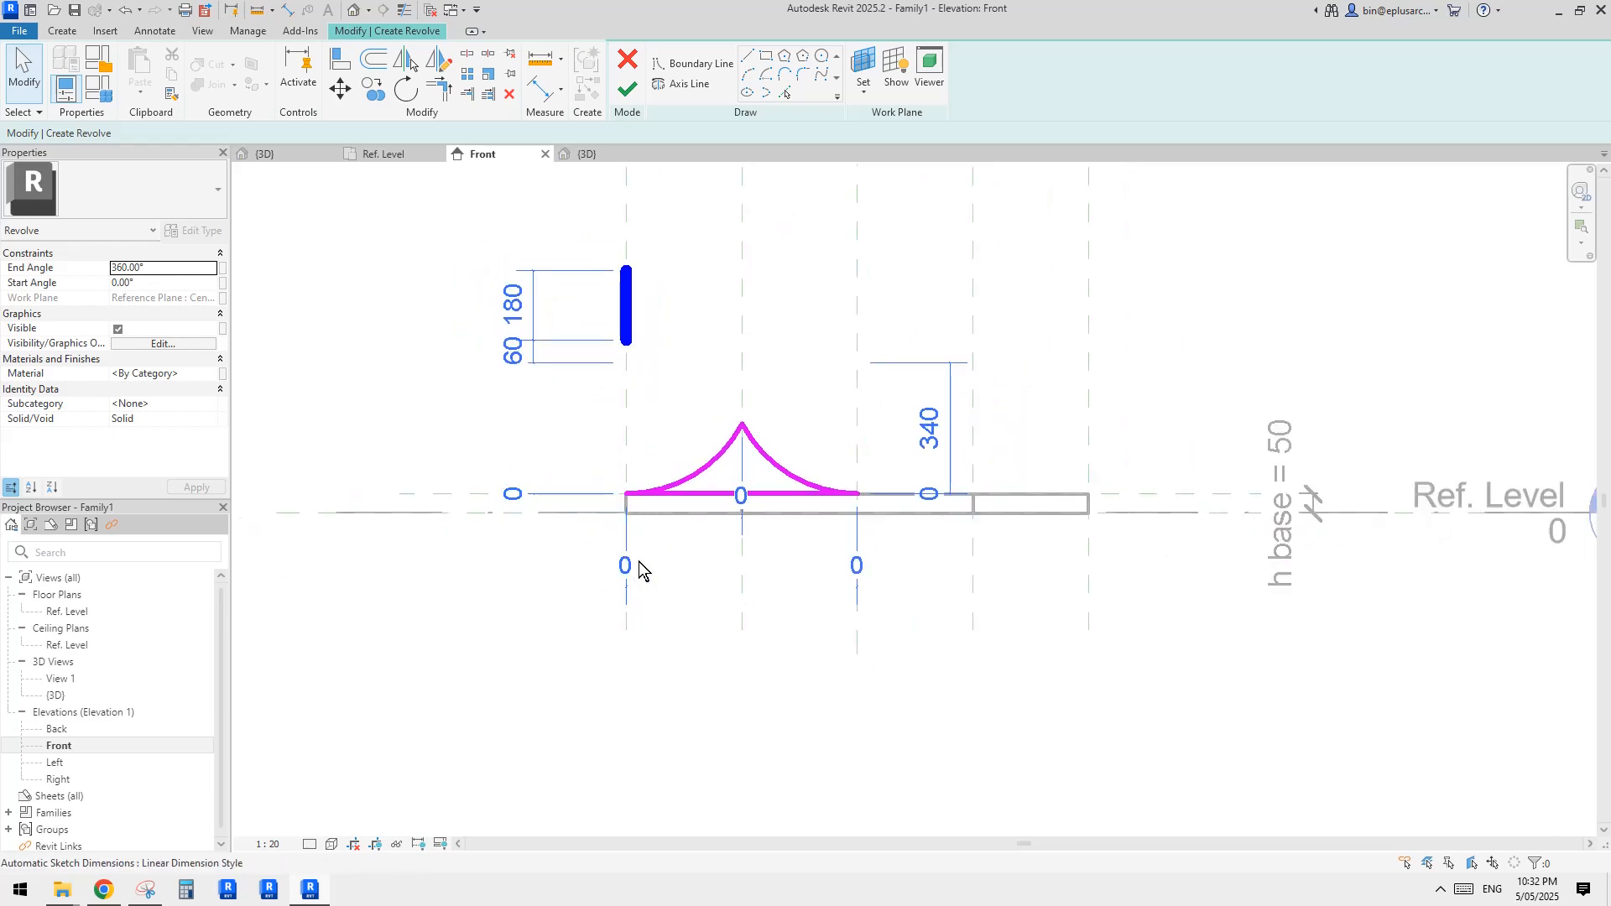
scroll(887, 389, "up", 1)
middle_click_drag(823, 399, 834, 409)
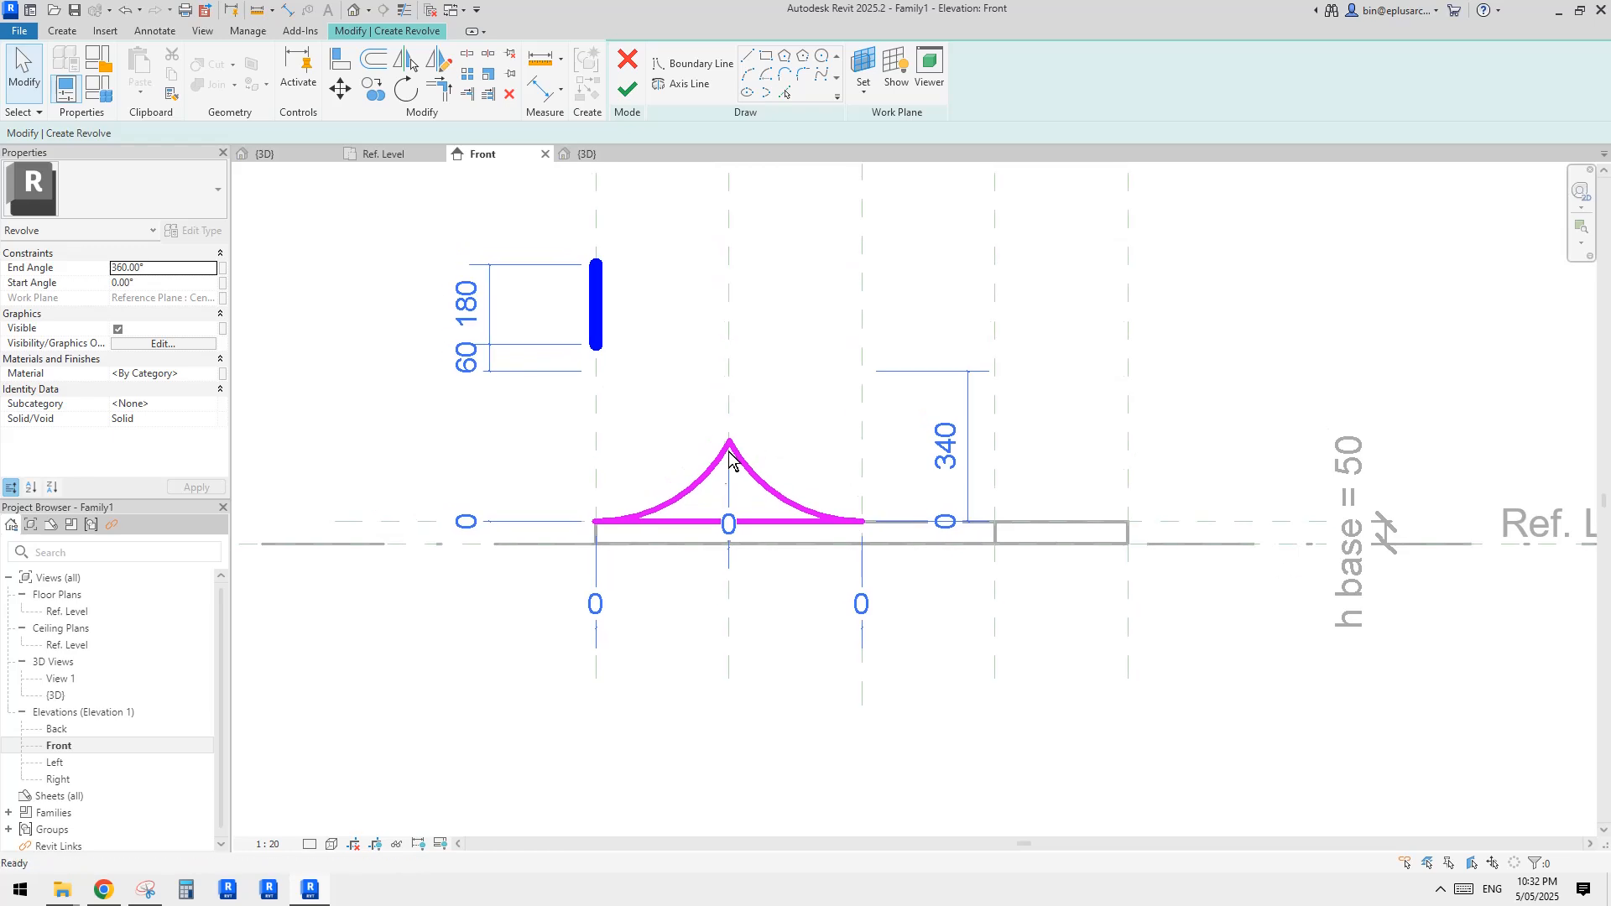
middle_click_drag(727, 453, 797, 432)
key("a")
key("l")
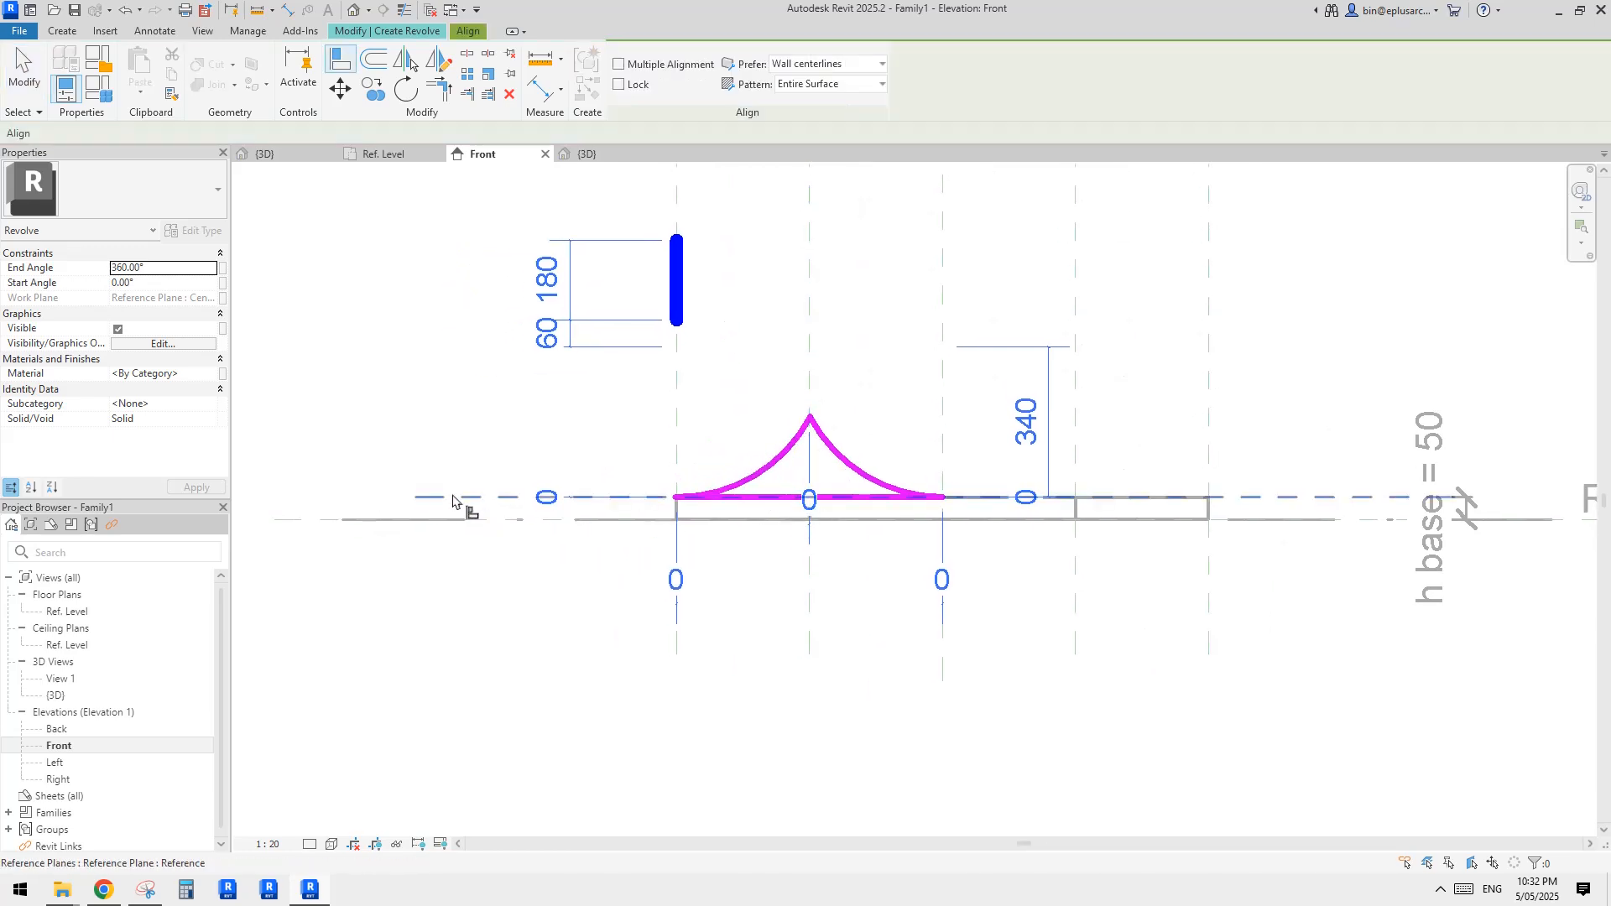
left_click(458, 497)
left_click(902, 514)
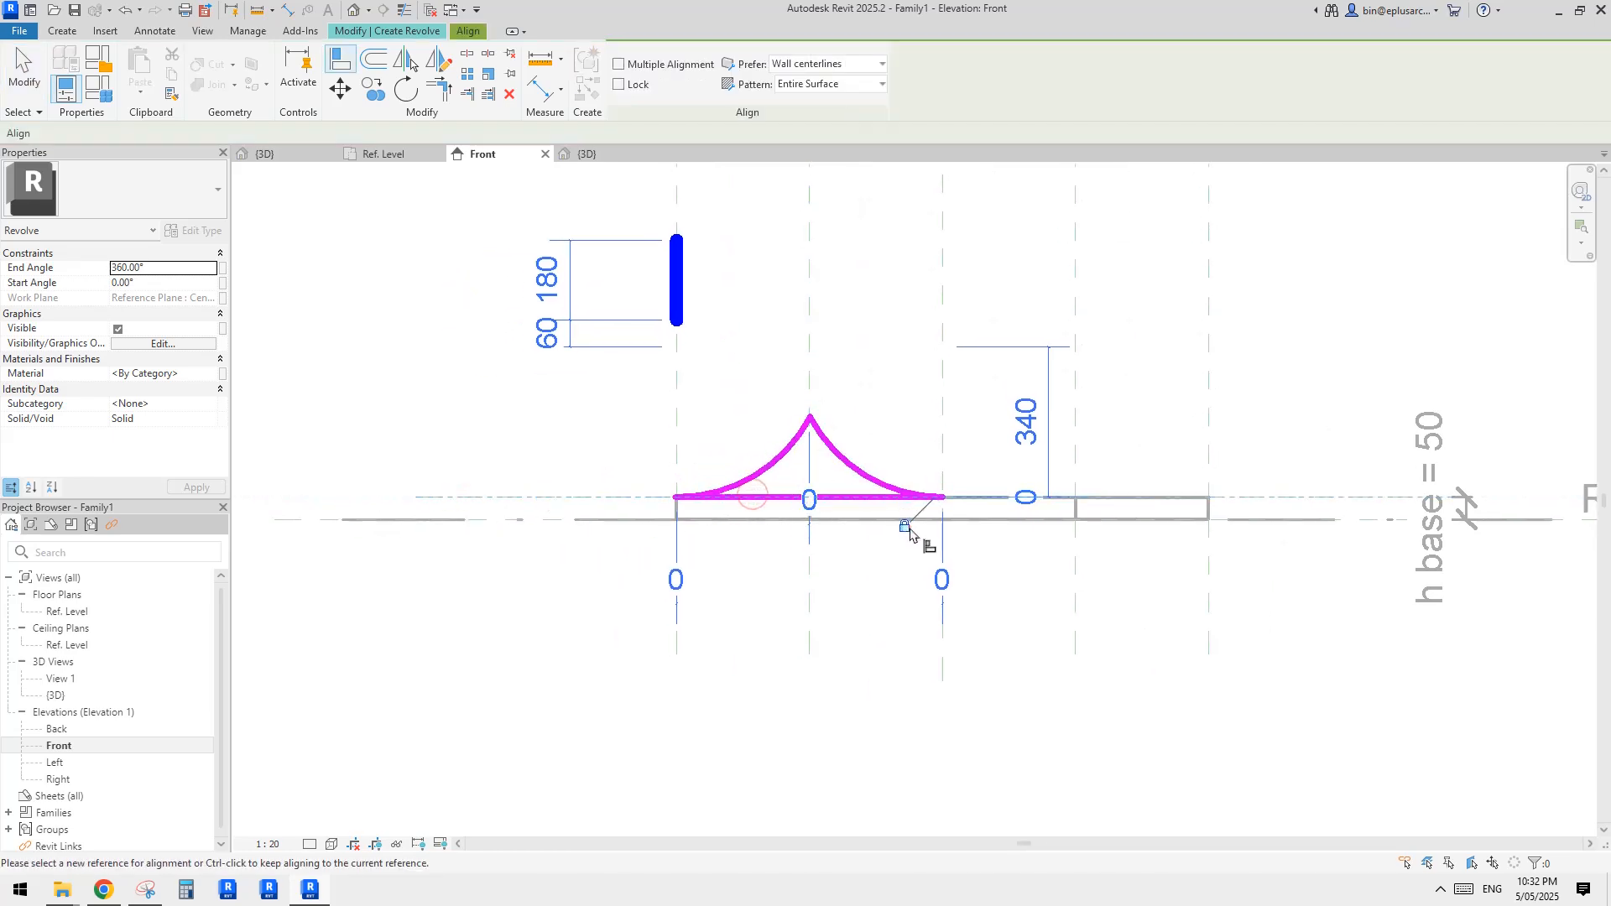
Align the boundary line's two endpoints to the left vertex and Center (Left/Right) reference planes and lock both alignments.
middle_click_drag(858, 529, 855, 509)
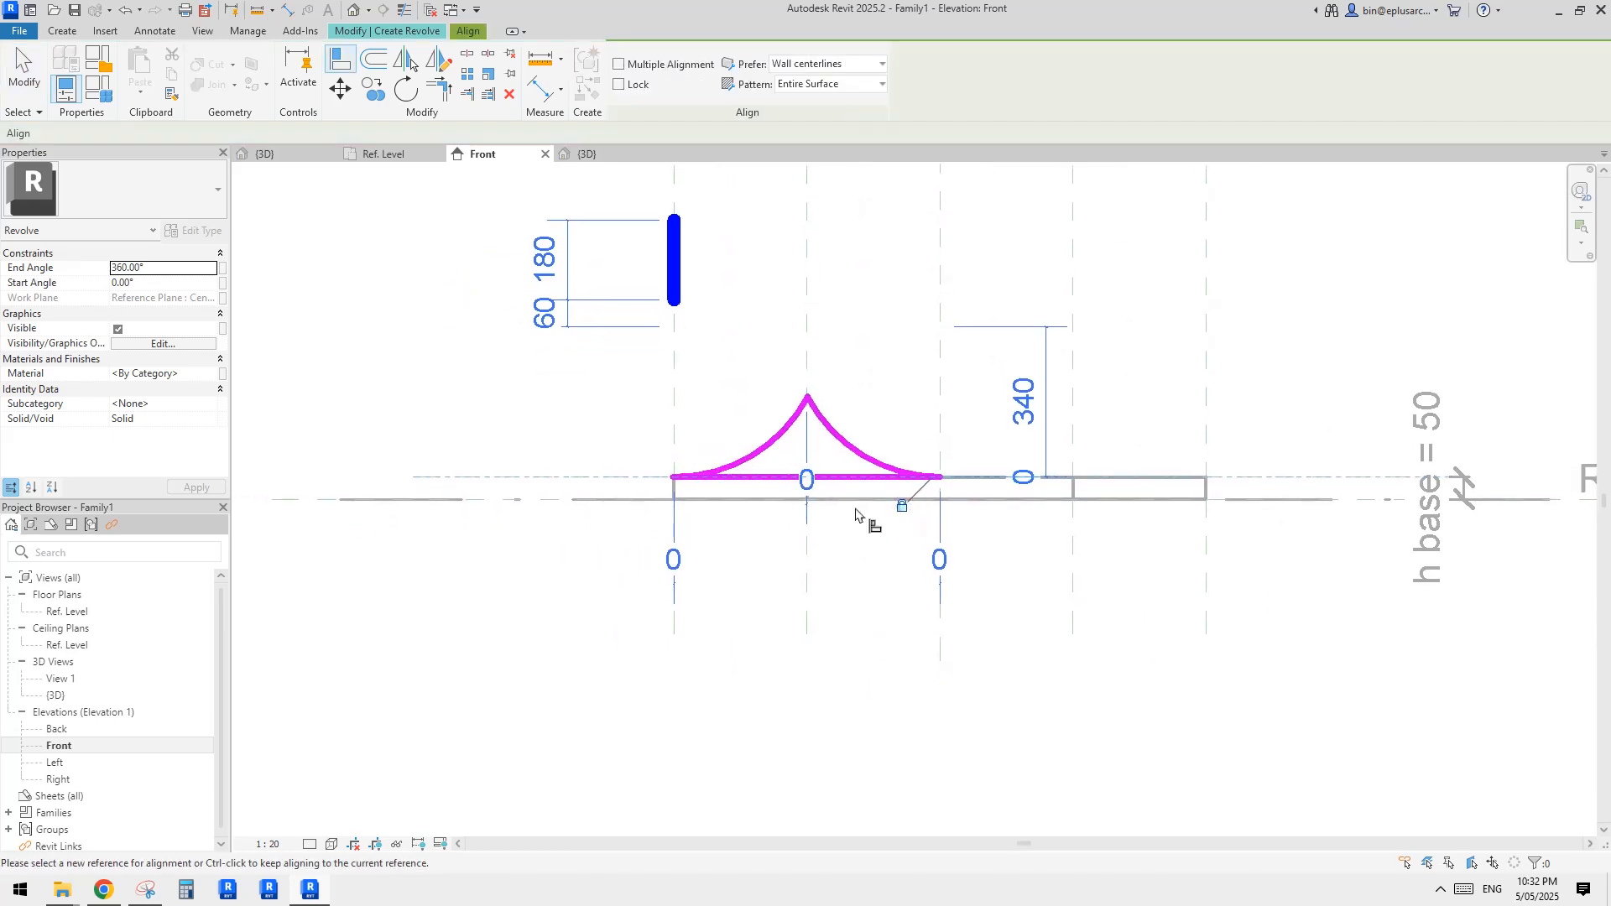
left_click(674, 402)
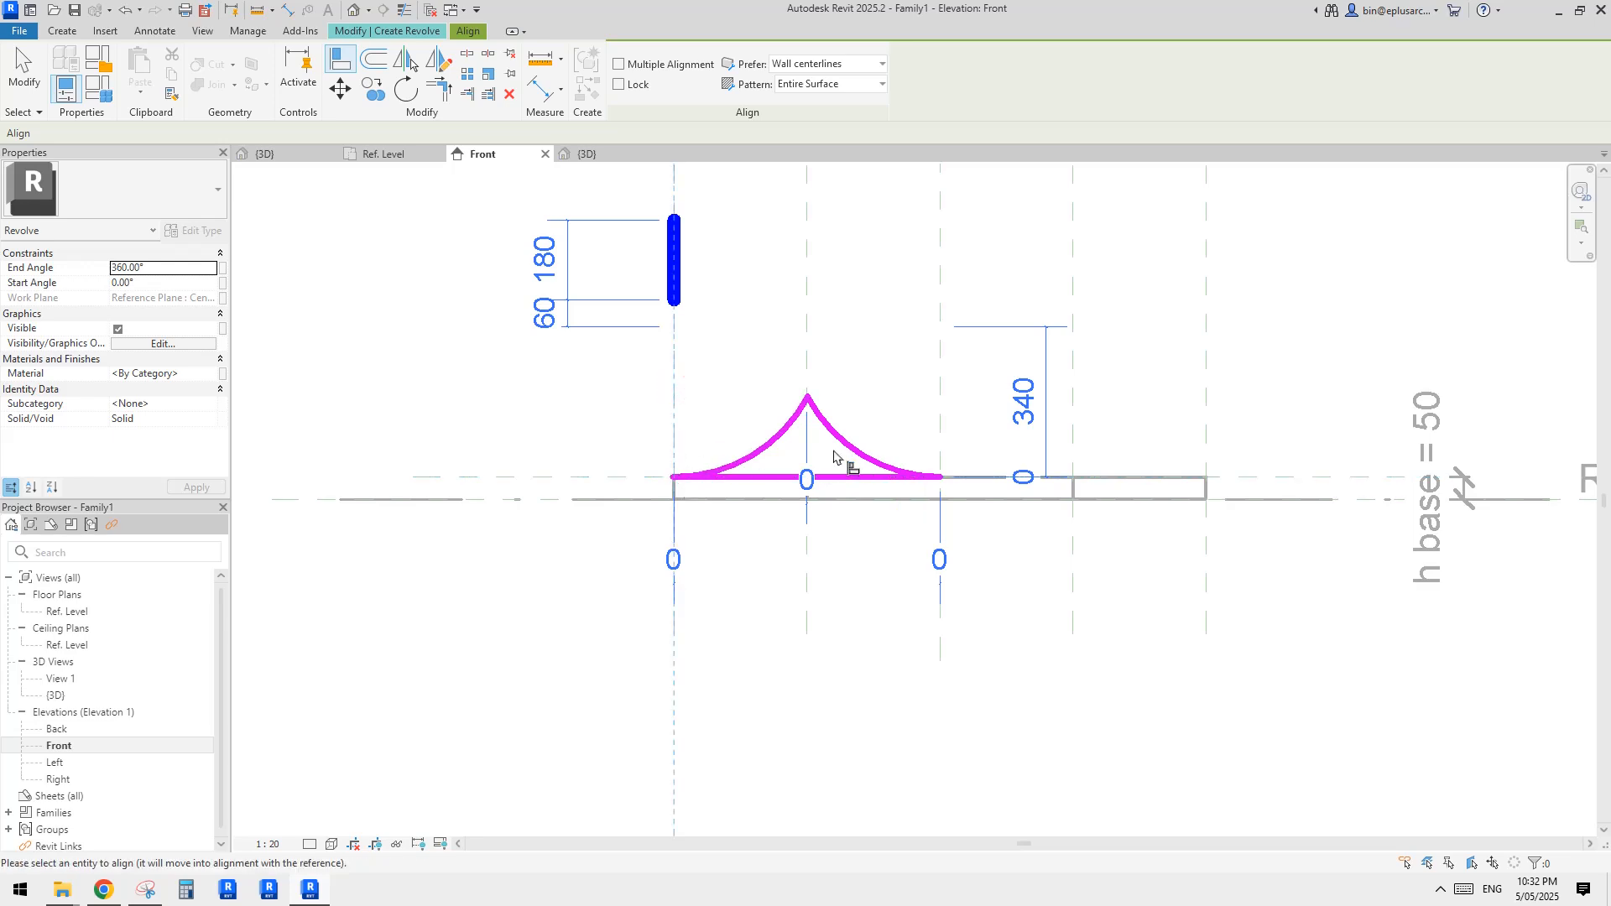
left_click(682, 480)
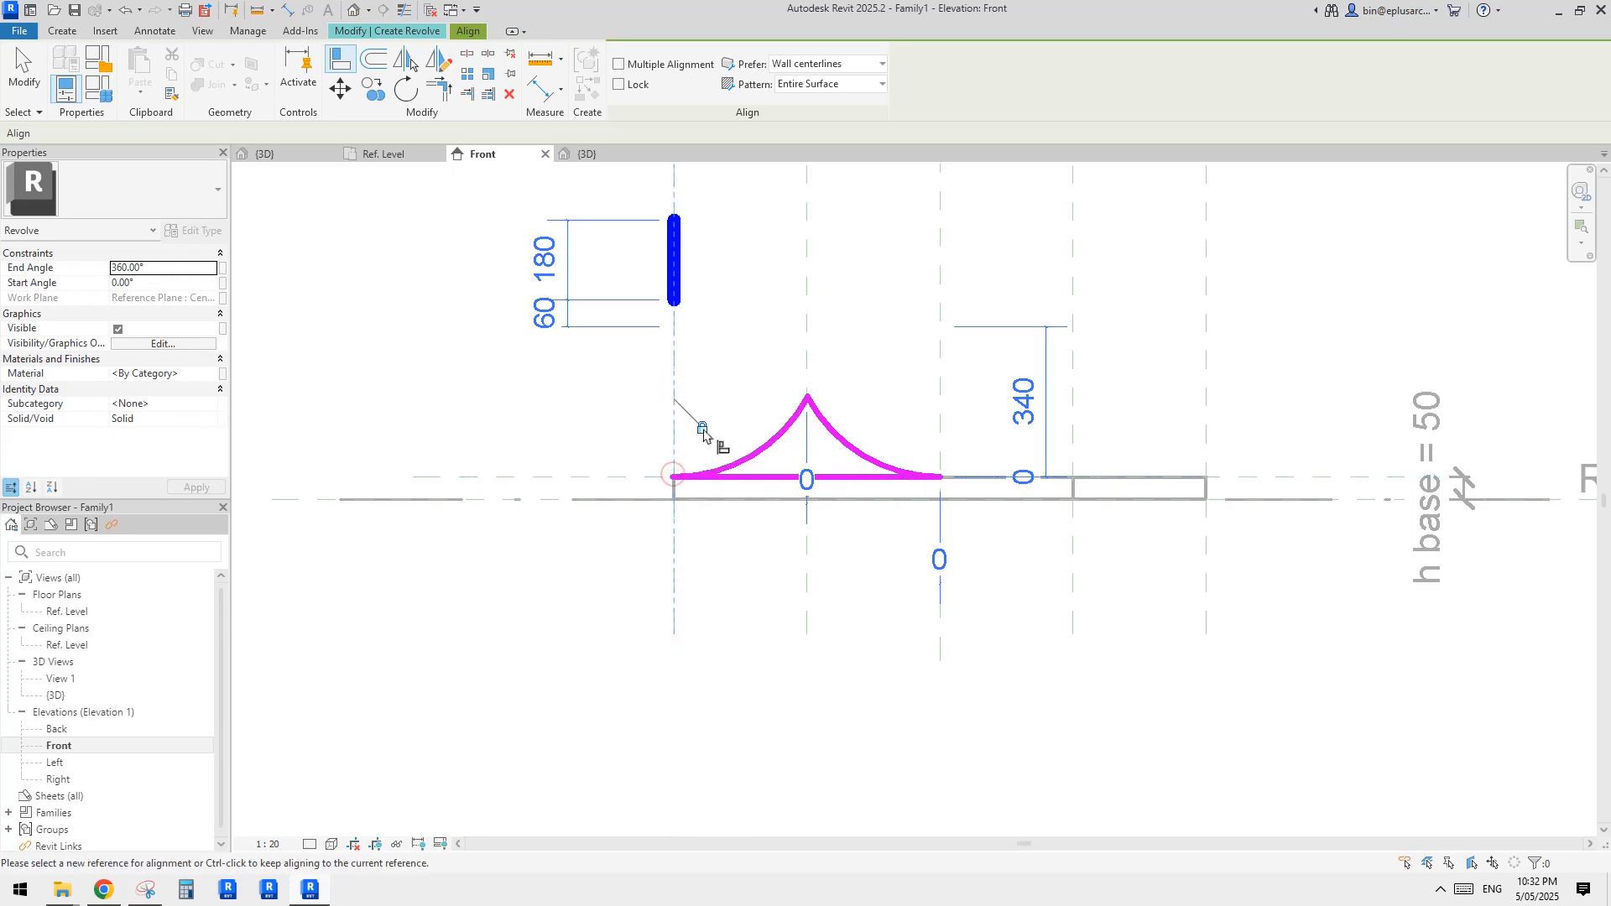
left_click(940, 381)
left_click(943, 480)
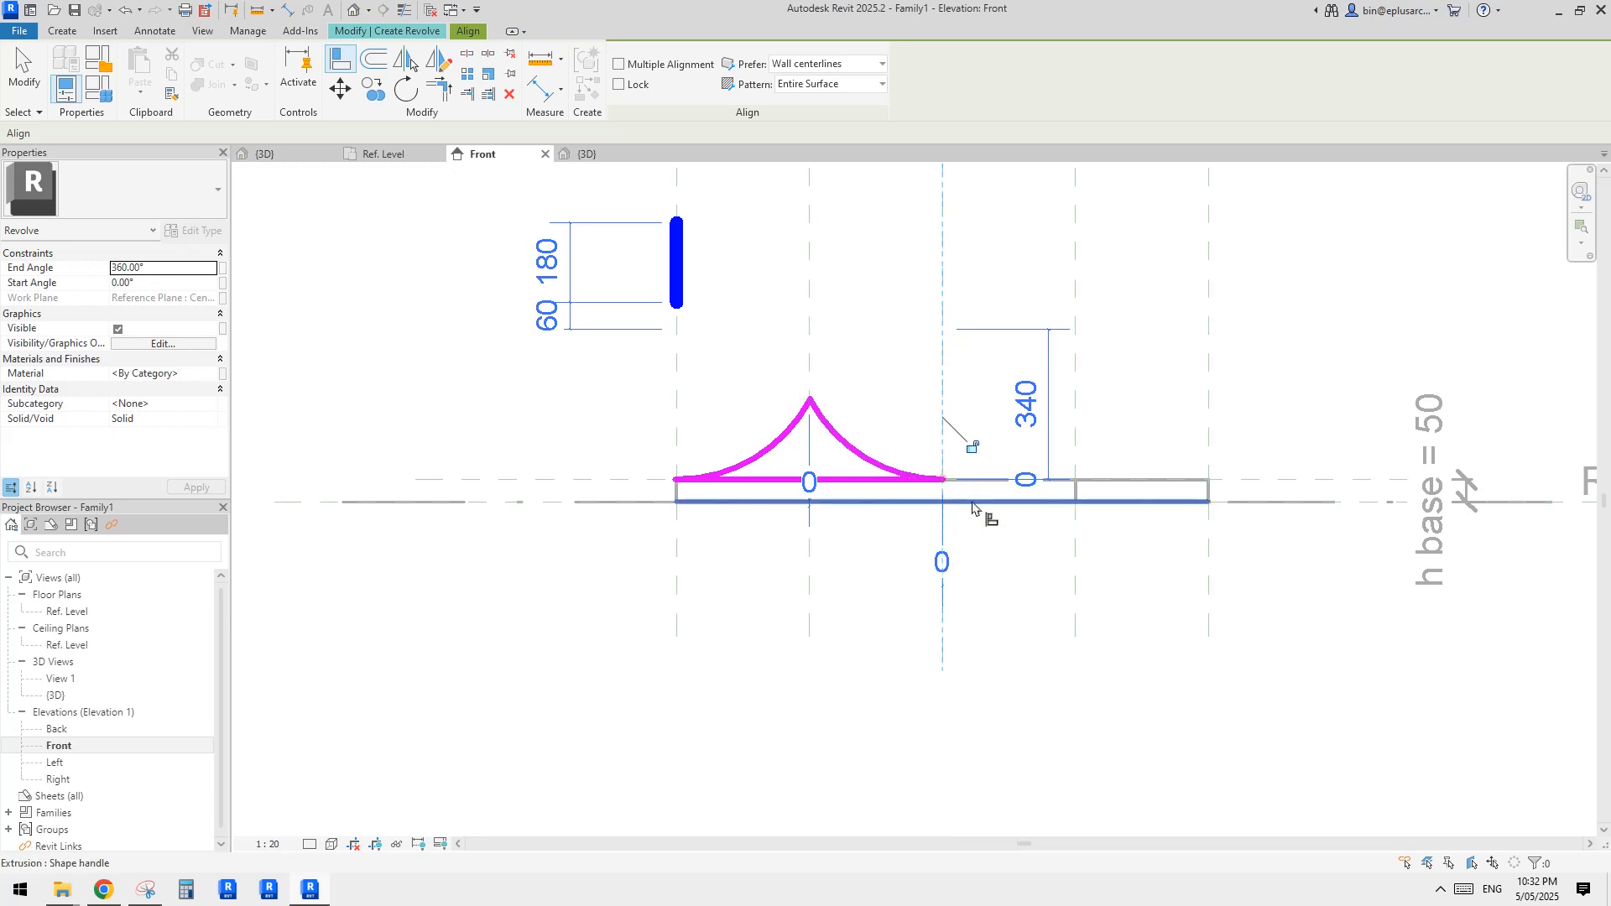
left_click(969, 445)
key("Escape")
key("Escape")
Select each arc of the relief profile in turn to examine its locks and its join tangency with the boundary line.
left_click(854, 447)
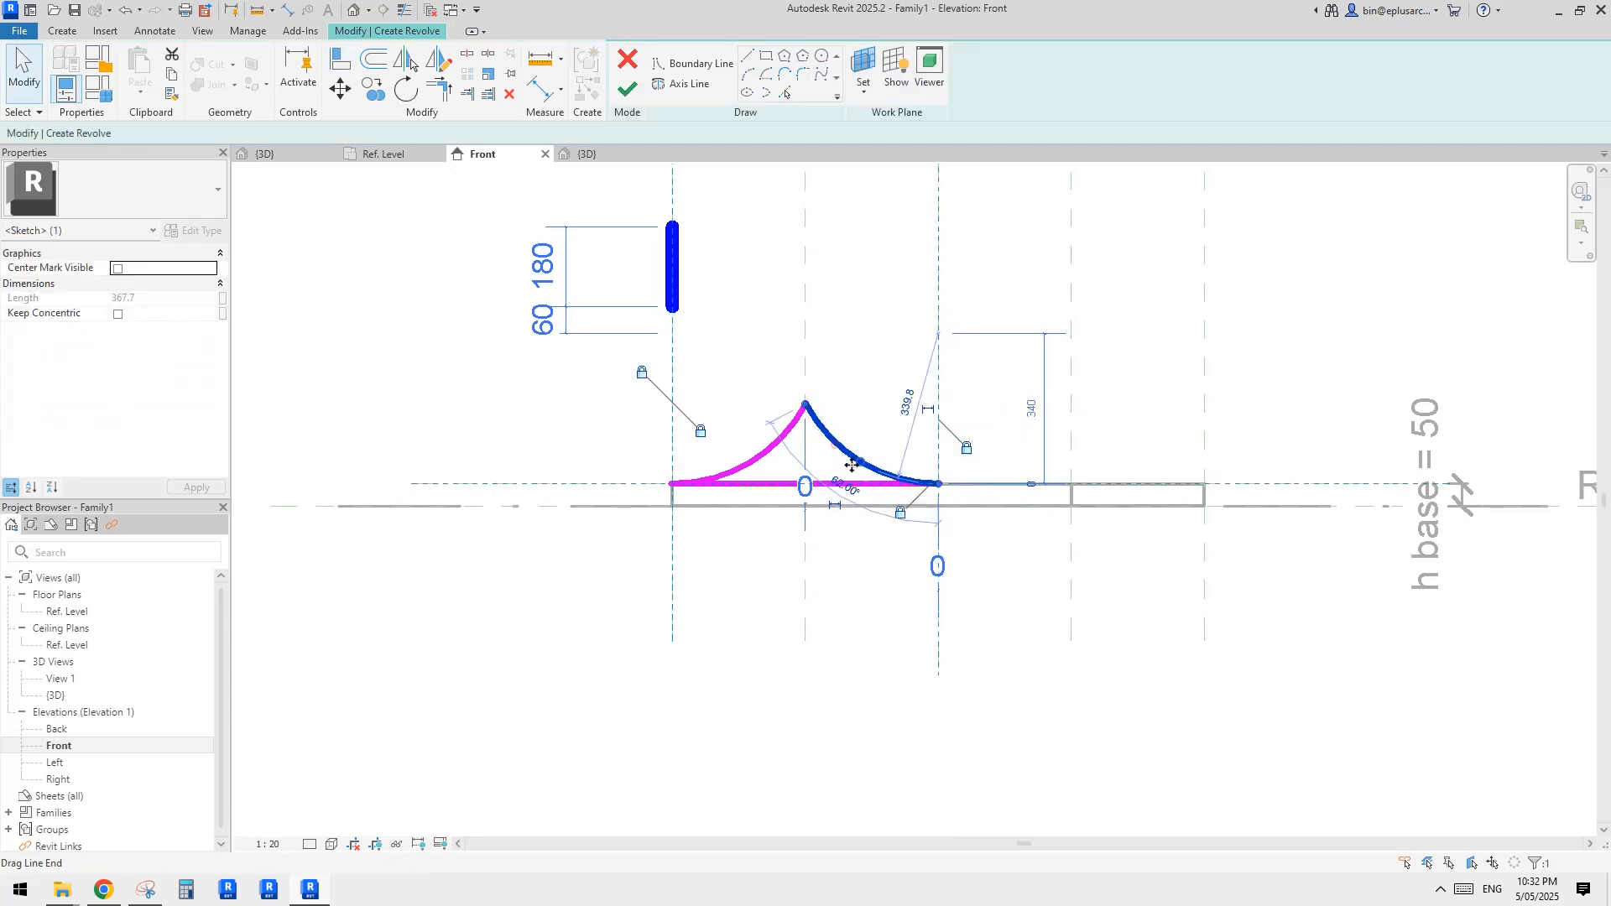
scroll(852, 470, "up", 2)
left_click(834, 445)
left_click(726, 455)
scroll(721, 470, "up", 2)
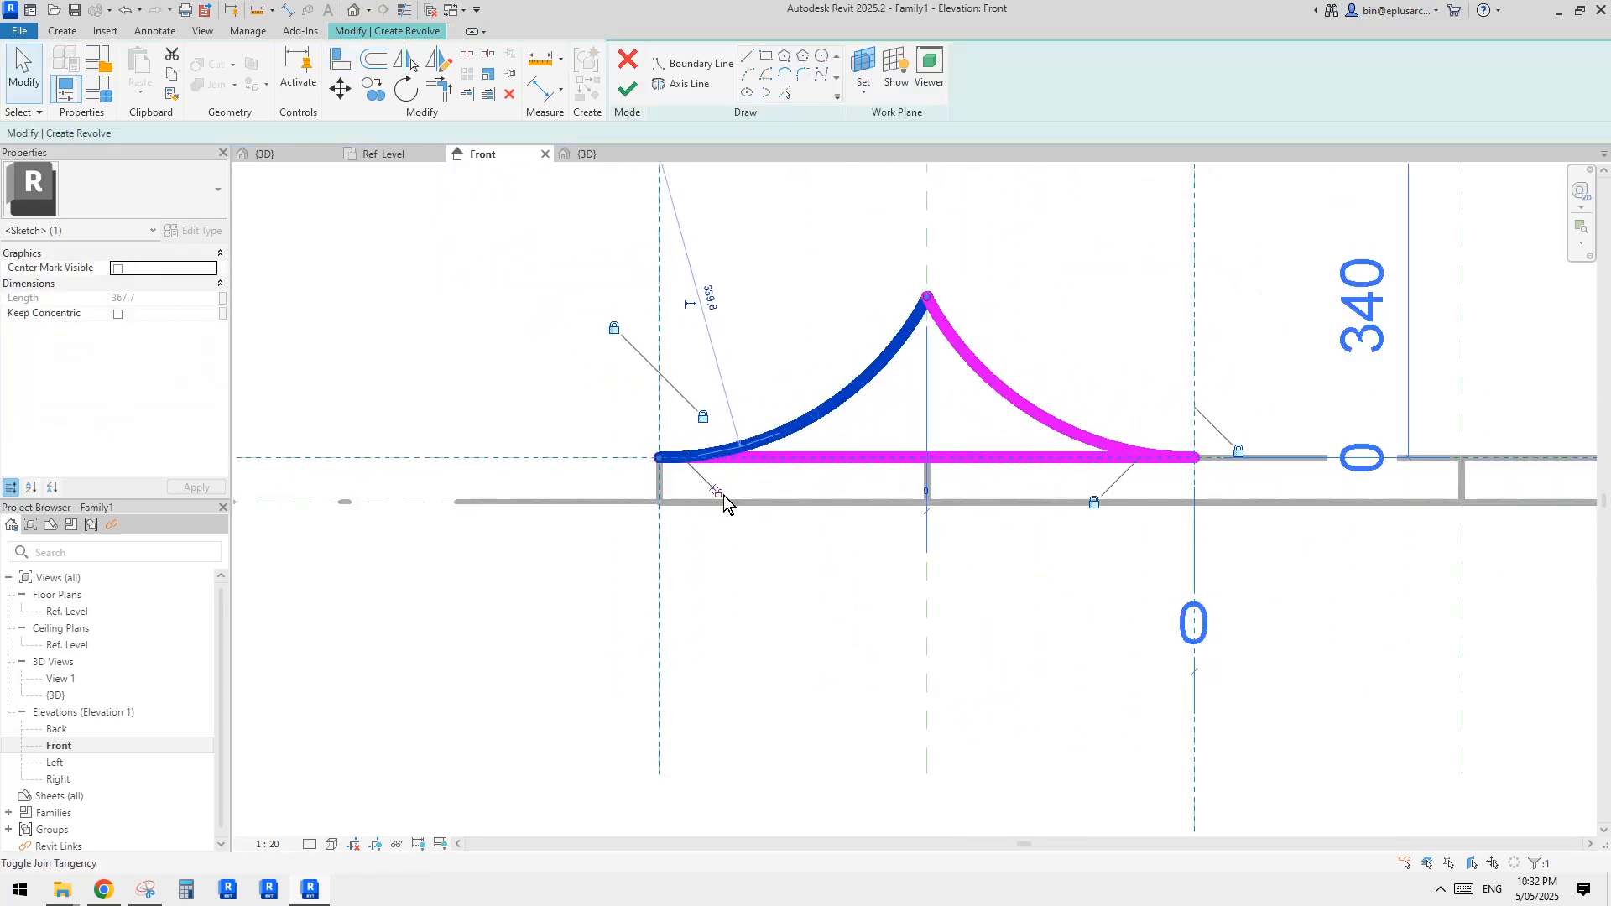
Toggle the join tangency between the left arc and the horizontal base line of the revolve sketch.
left_click(716, 494)
left_click(704, 500)
middle_click_drag(704, 501, 705, 494)
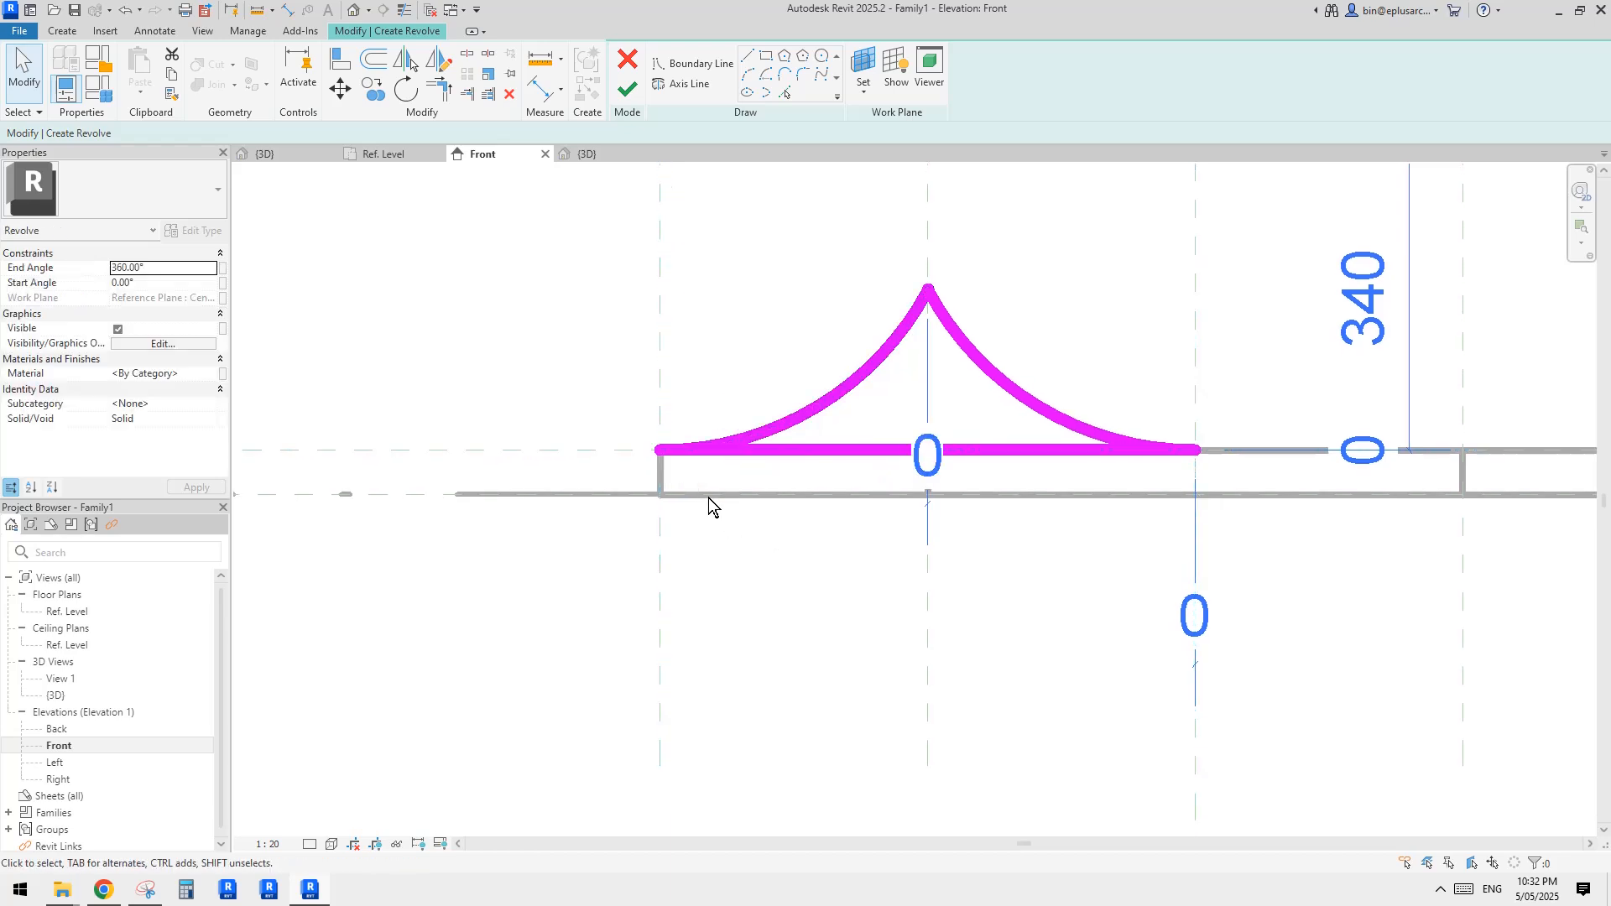
left_click(742, 437)
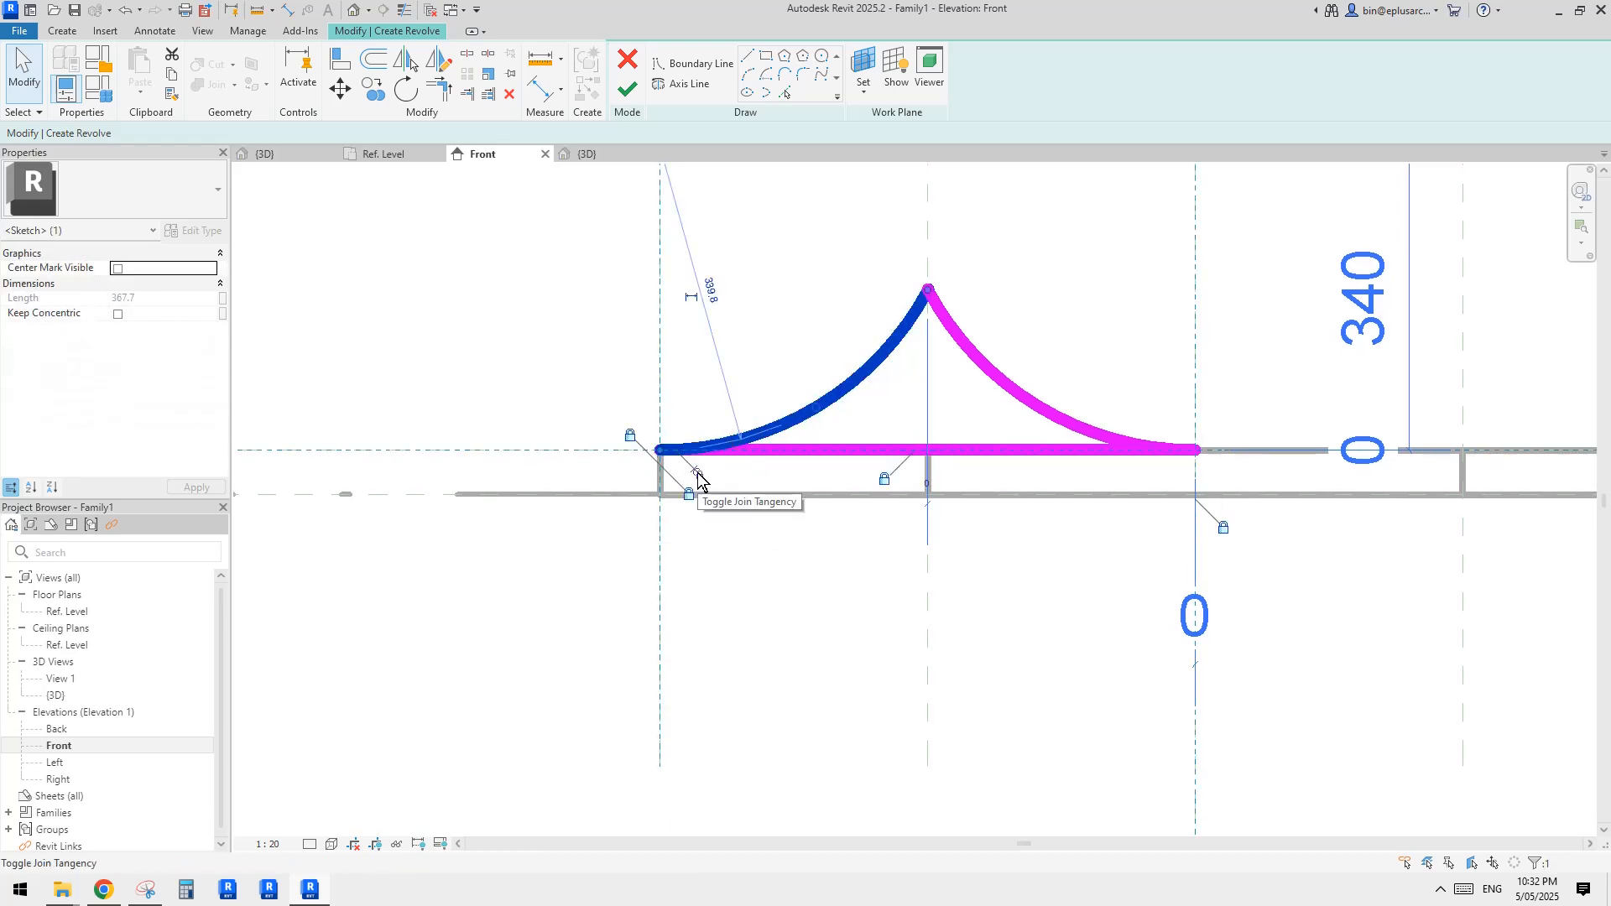
key("Escape")
Examine the constraints and join of the right arc where it meets the base line.
middle_click_drag(1080, 472, 1015, 467)
left_click(997, 409)
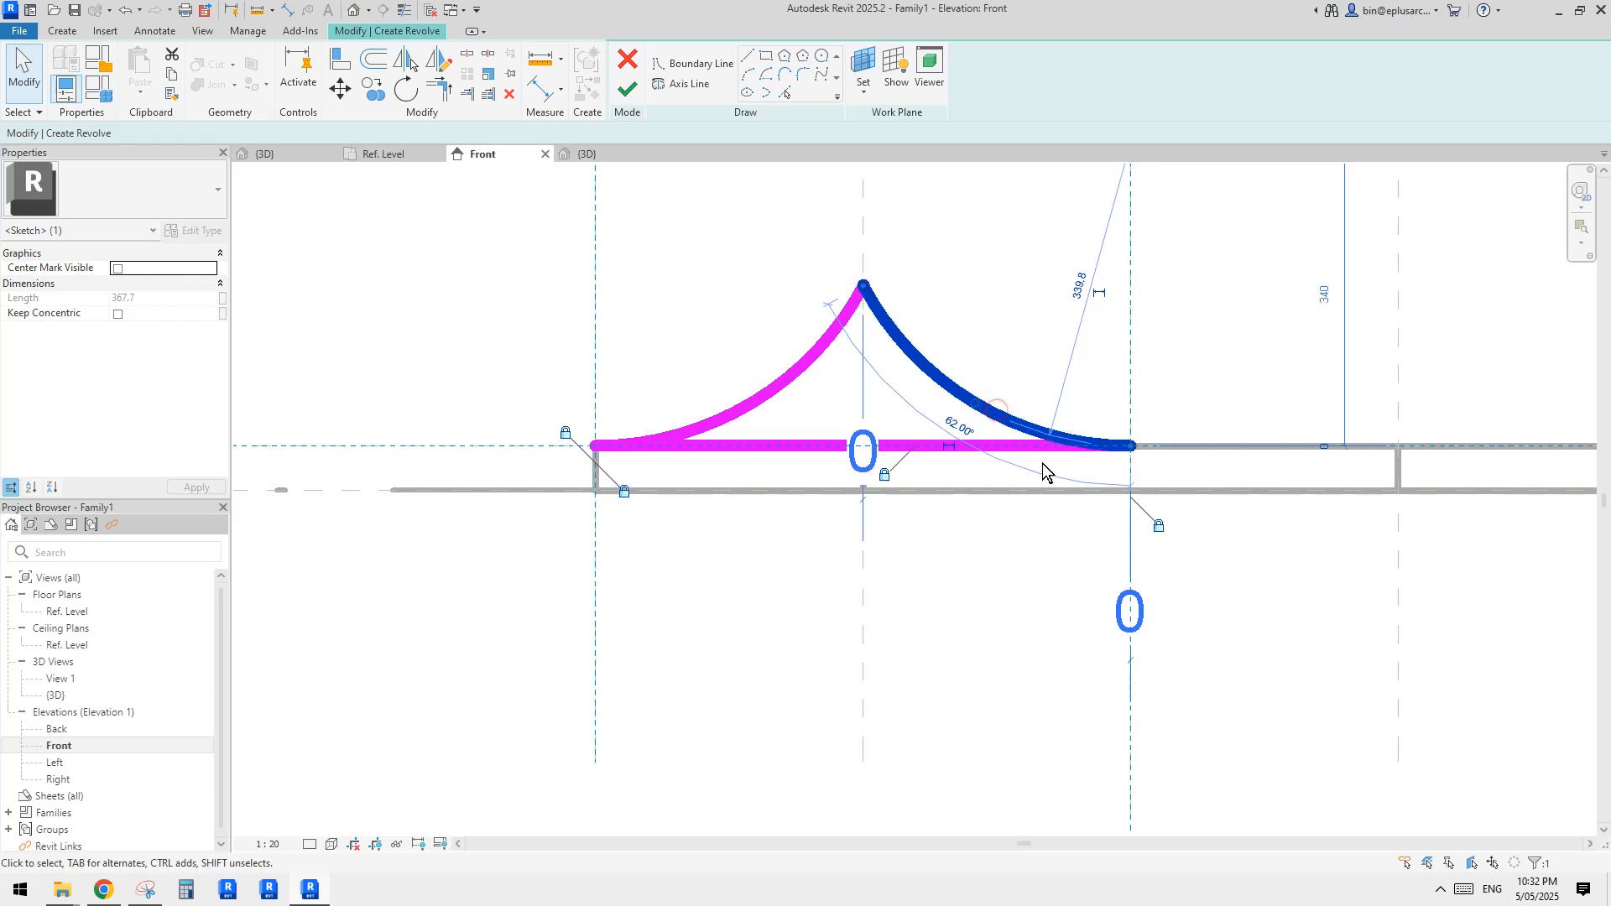
scroll(1043, 472, "down", 2)
middle_click_drag(1065, 460, 1046, 492)
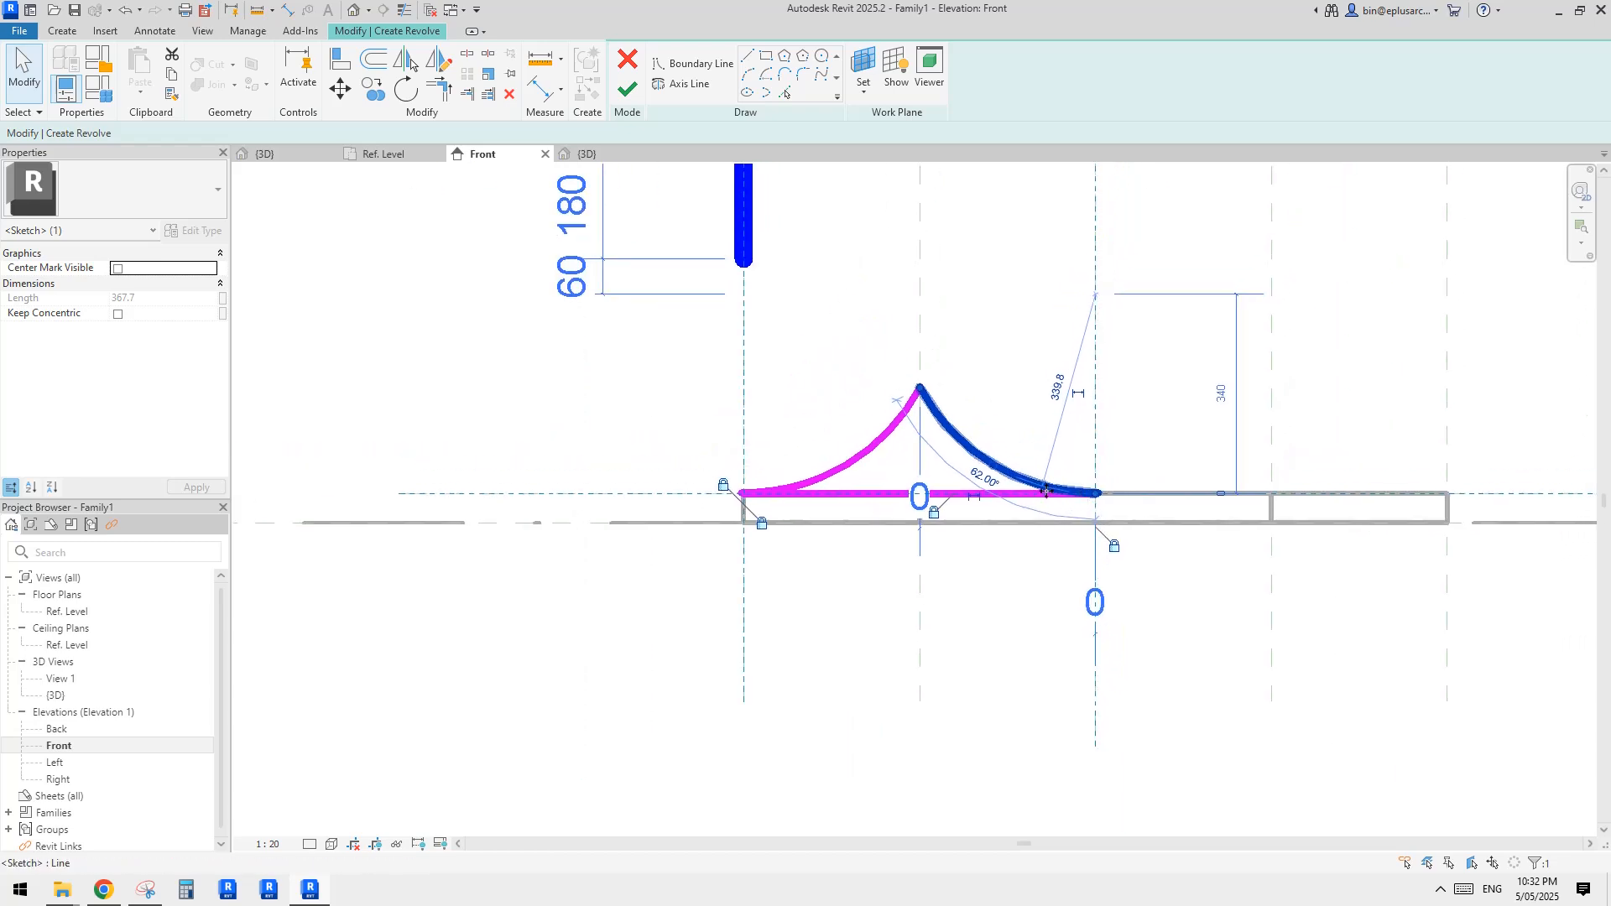
scroll(1053, 495, "up", 2)
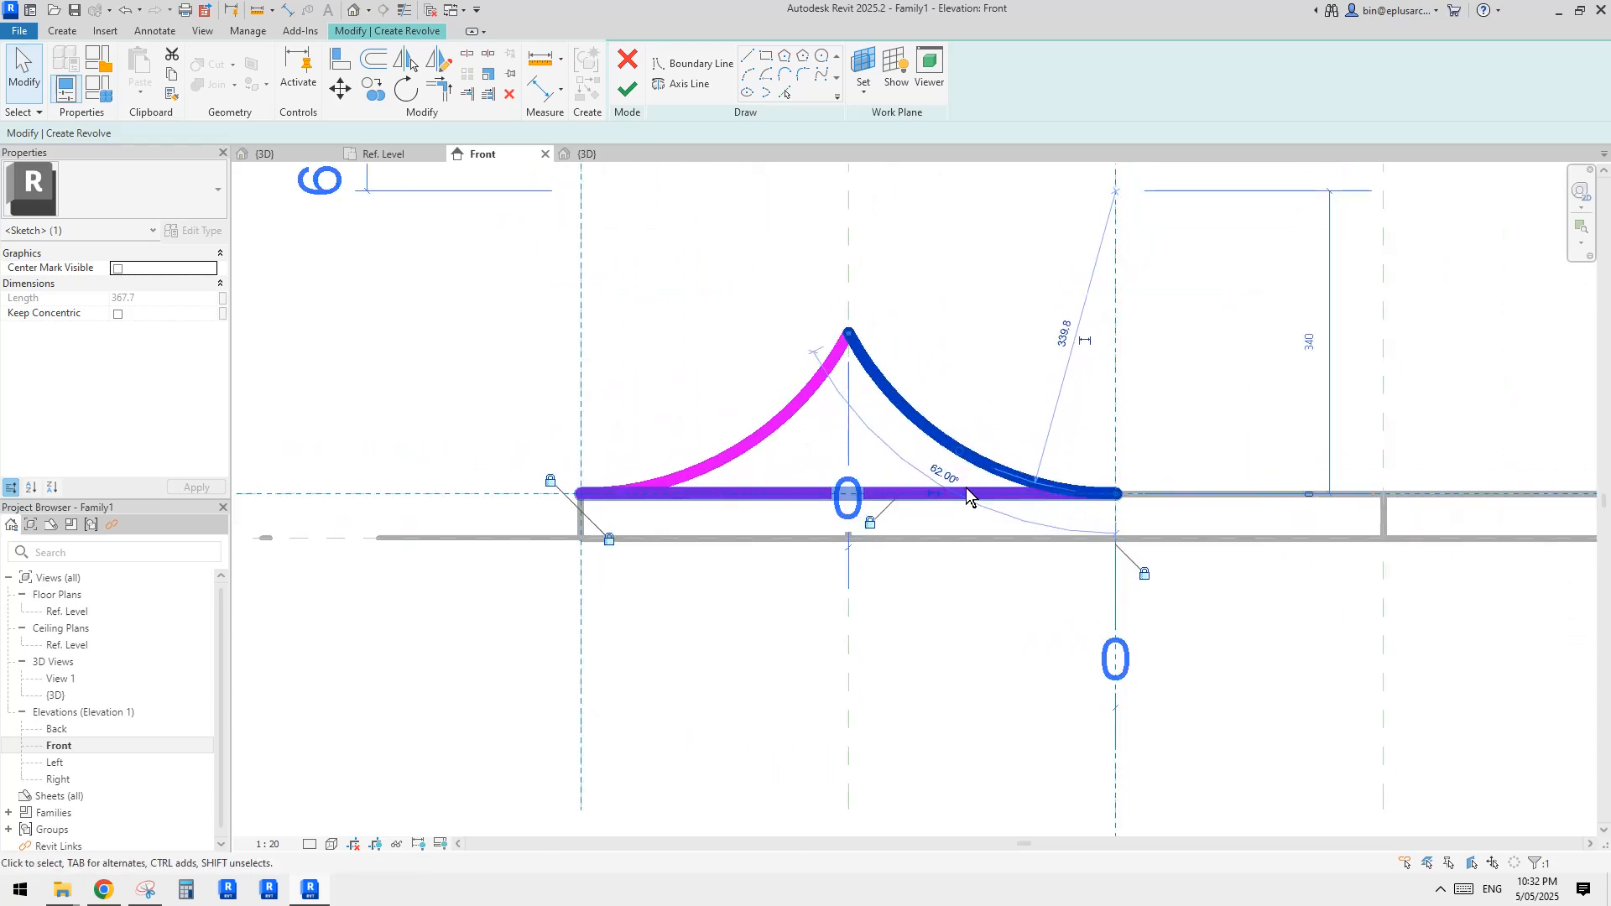
key("Escape")
Align the right arc's upper endpoint at the profile's apex with the vertical reference plane through it and lock the alignment.
scroll(837, 390, "down", 2)
middle_click_drag(849, 344, 853, 382)
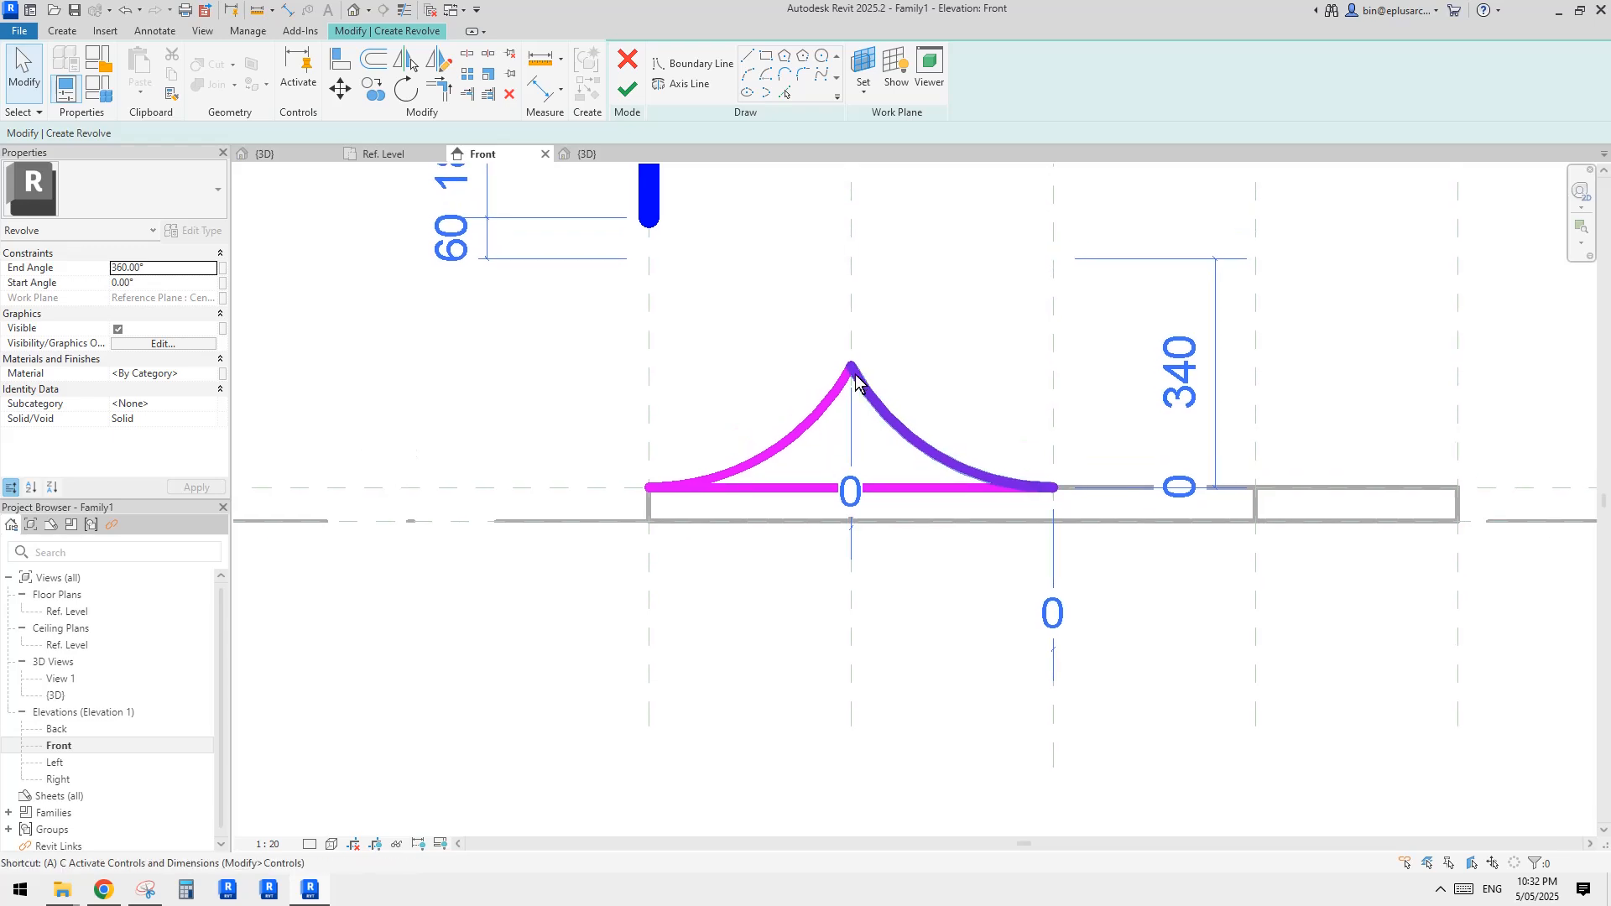
key("a")
key("l")
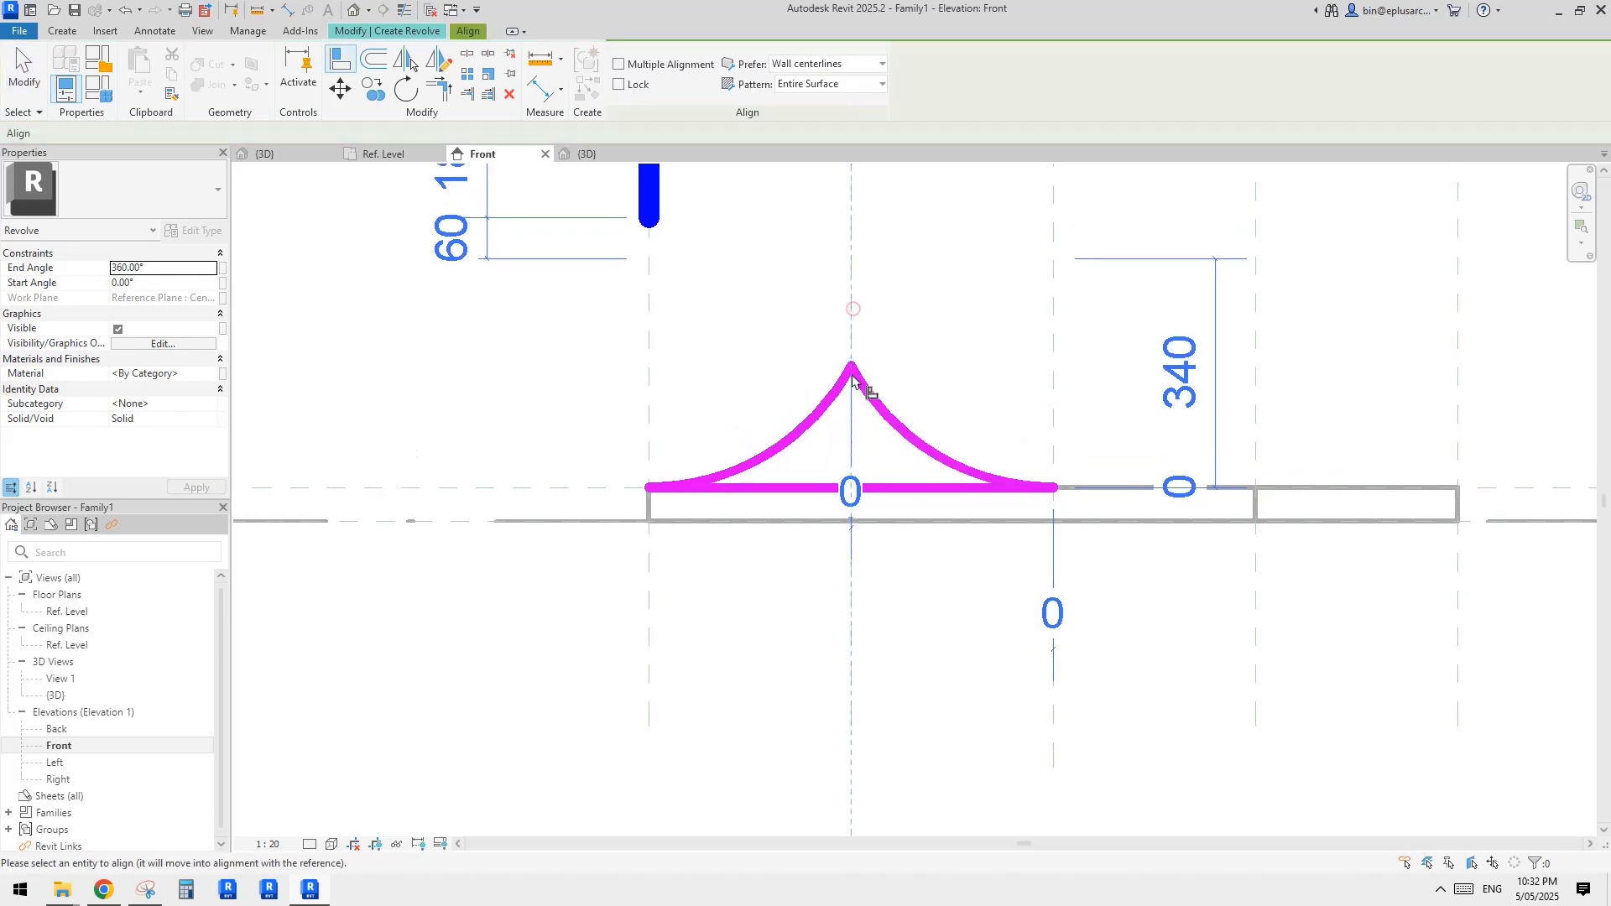
left_click(880, 478)
Align the right arc's lower endpoint with the vertical reference plane at the base line's right end and lock it.
mouse_move(1047, 478)
middle_mouse_down()
mouse_move(830, 395)
mouse_move(869, 485)
middle_mouse_up()
scroll(841, 410, "down", 2)
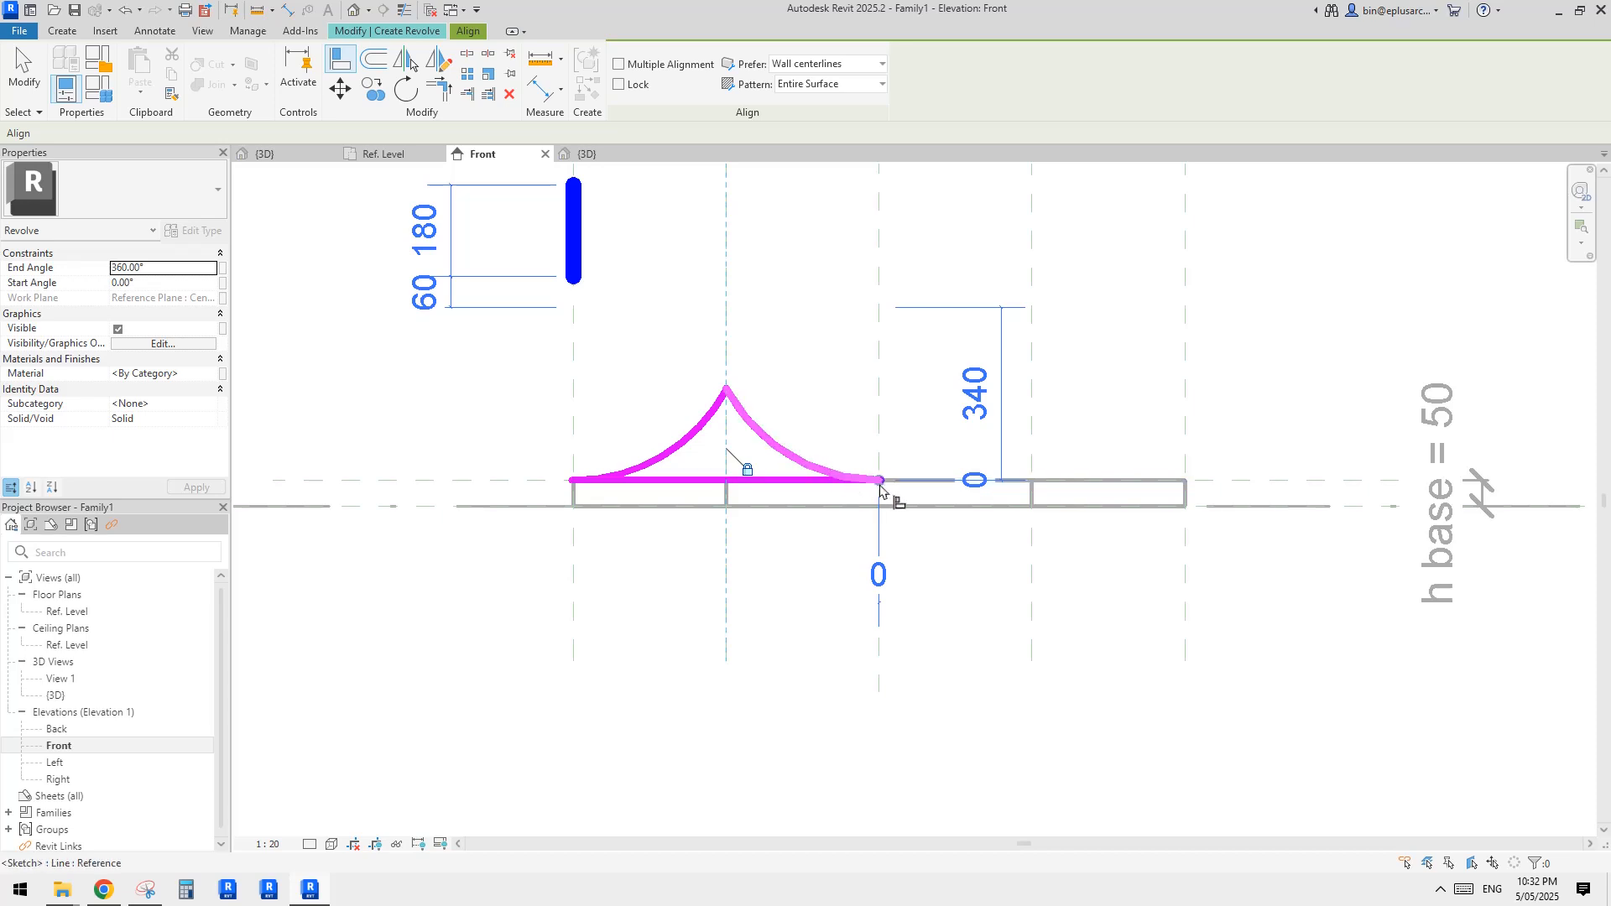
left_click(881, 423)
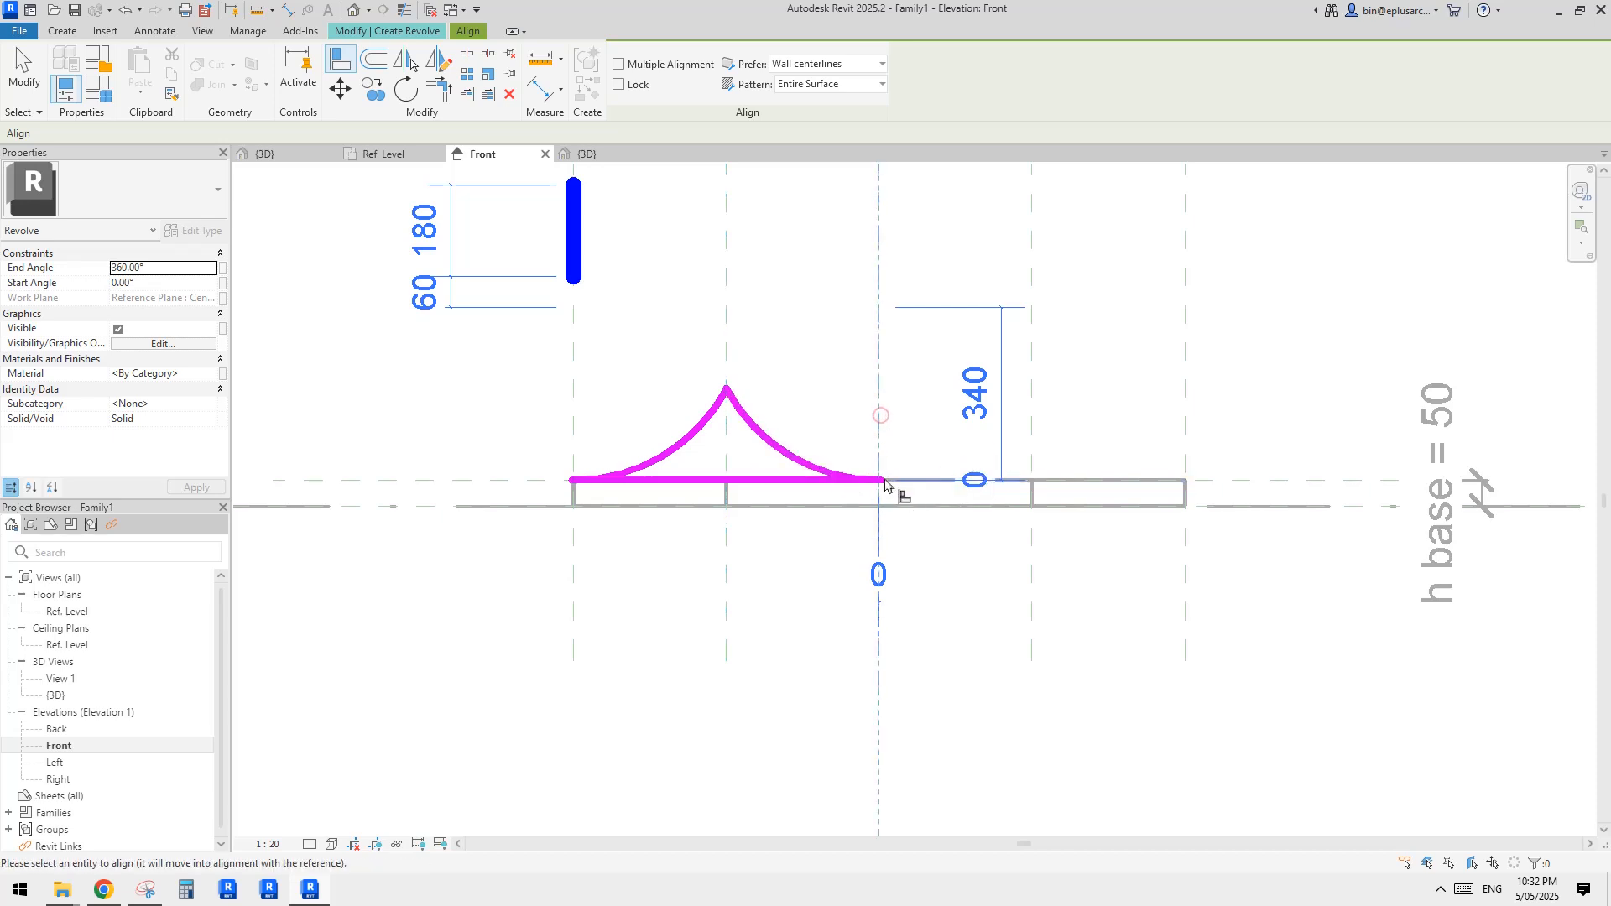
left_click(903, 491)
mouse_move(990, 485)
middle_mouse_down()
mouse_move(1011, 488)
mouse_move(1002, 458)
middle_mouse_up()
key("Escape")
key("Escape")
left_click(1024, 440)
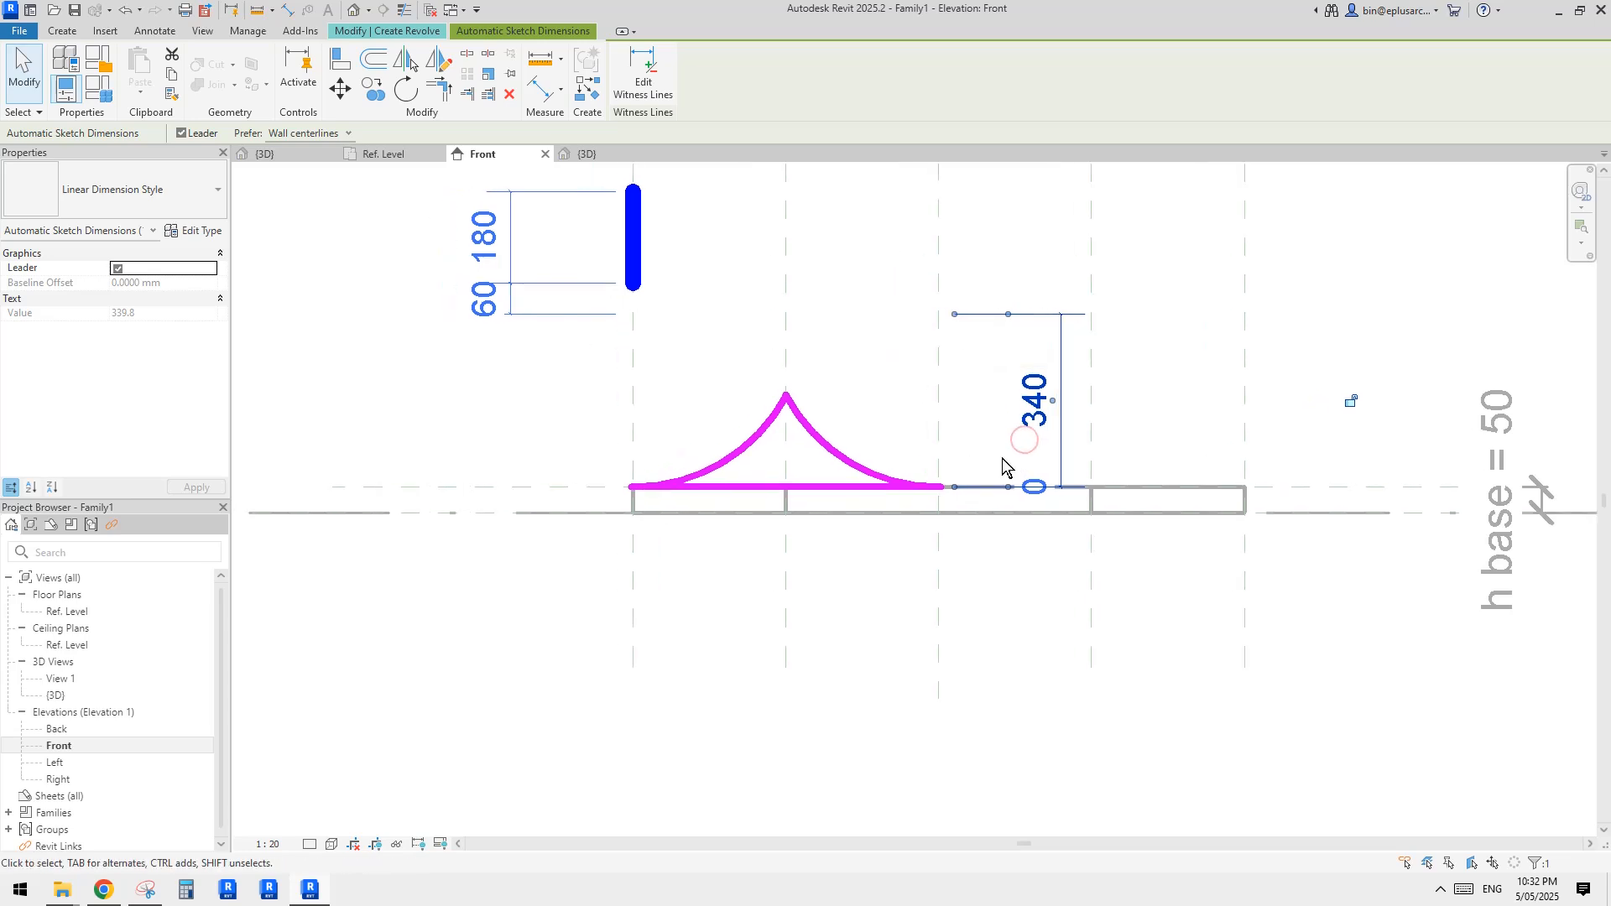
key("Escape")
Align the right arc's lower endpoint with the horizontal reference plane along the top of the base and lock it.
middle_click_drag(880, 495, 909, 491)
key("a")
key("l")
scroll(998, 513, "down", 1)
middle_click_drag(1025, 520, 1028, 524)
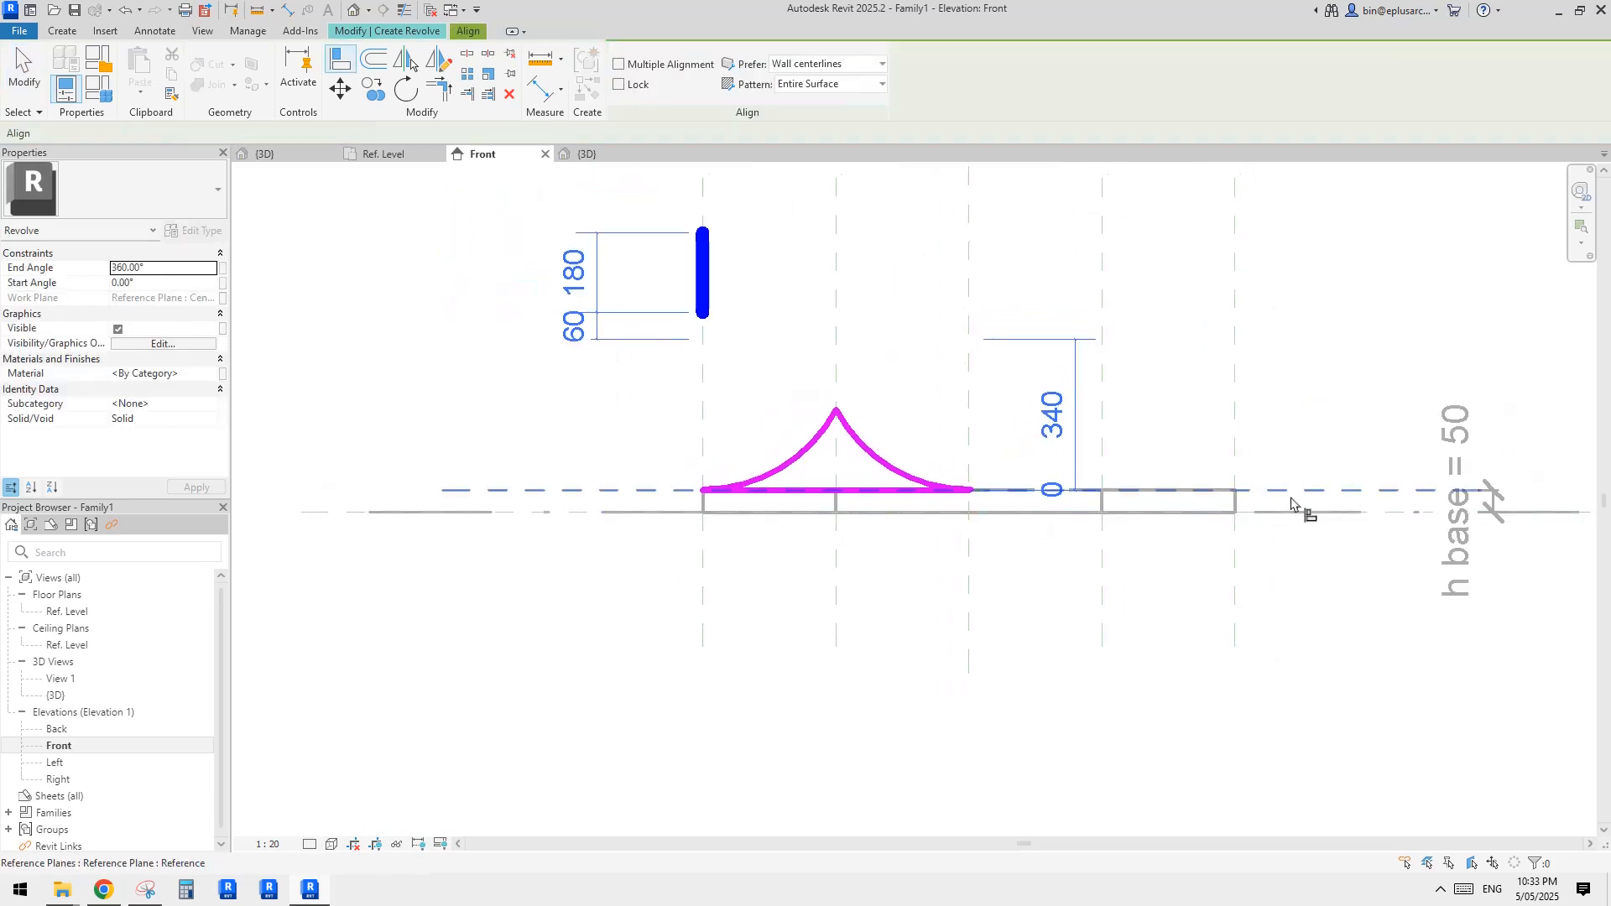
left_click(1295, 491)
left_click(971, 489)
left_click(992, 461)
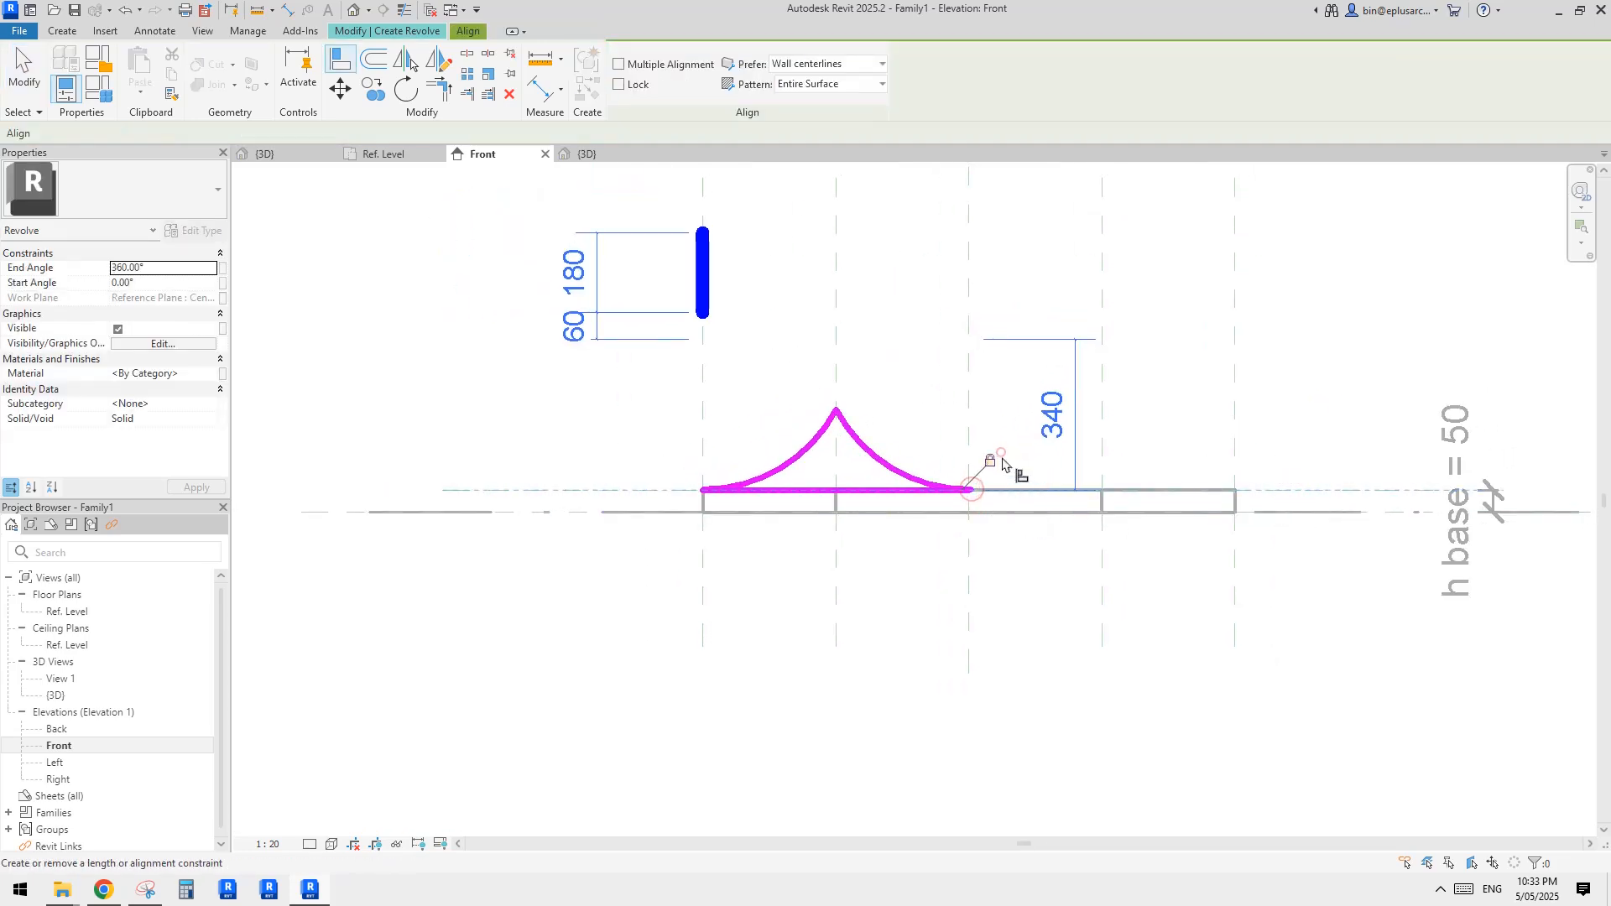
scroll(1091, 457, "down", 1)
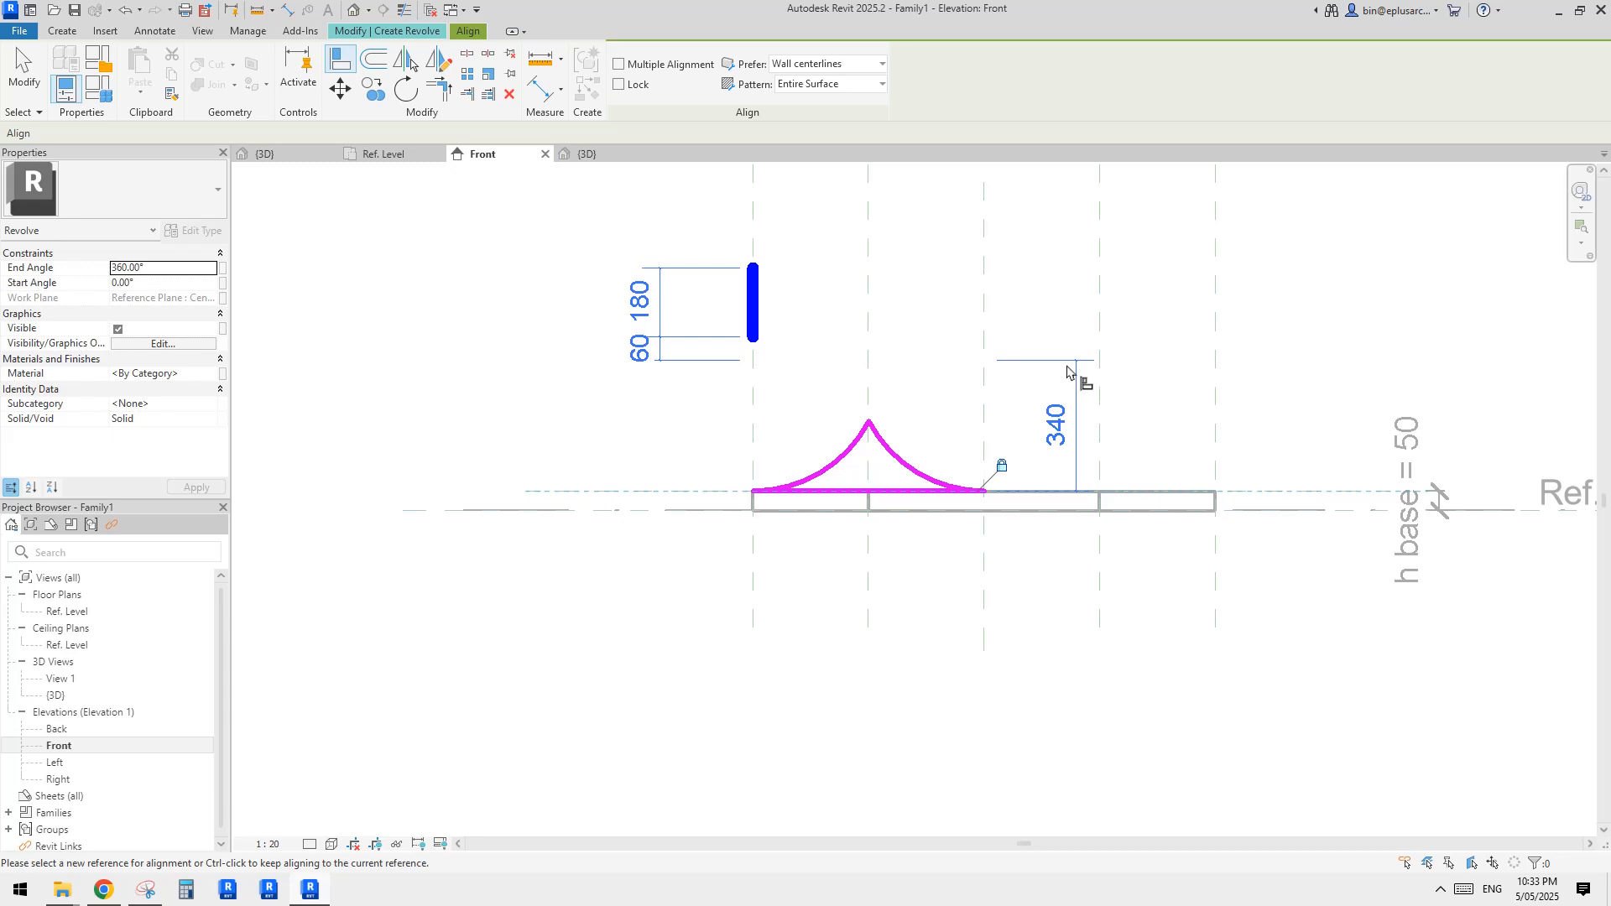
key("Escape")
key("Escape")
Check the right arc's locked constraints and delete the arc from the sketch.
left_click(923, 480)
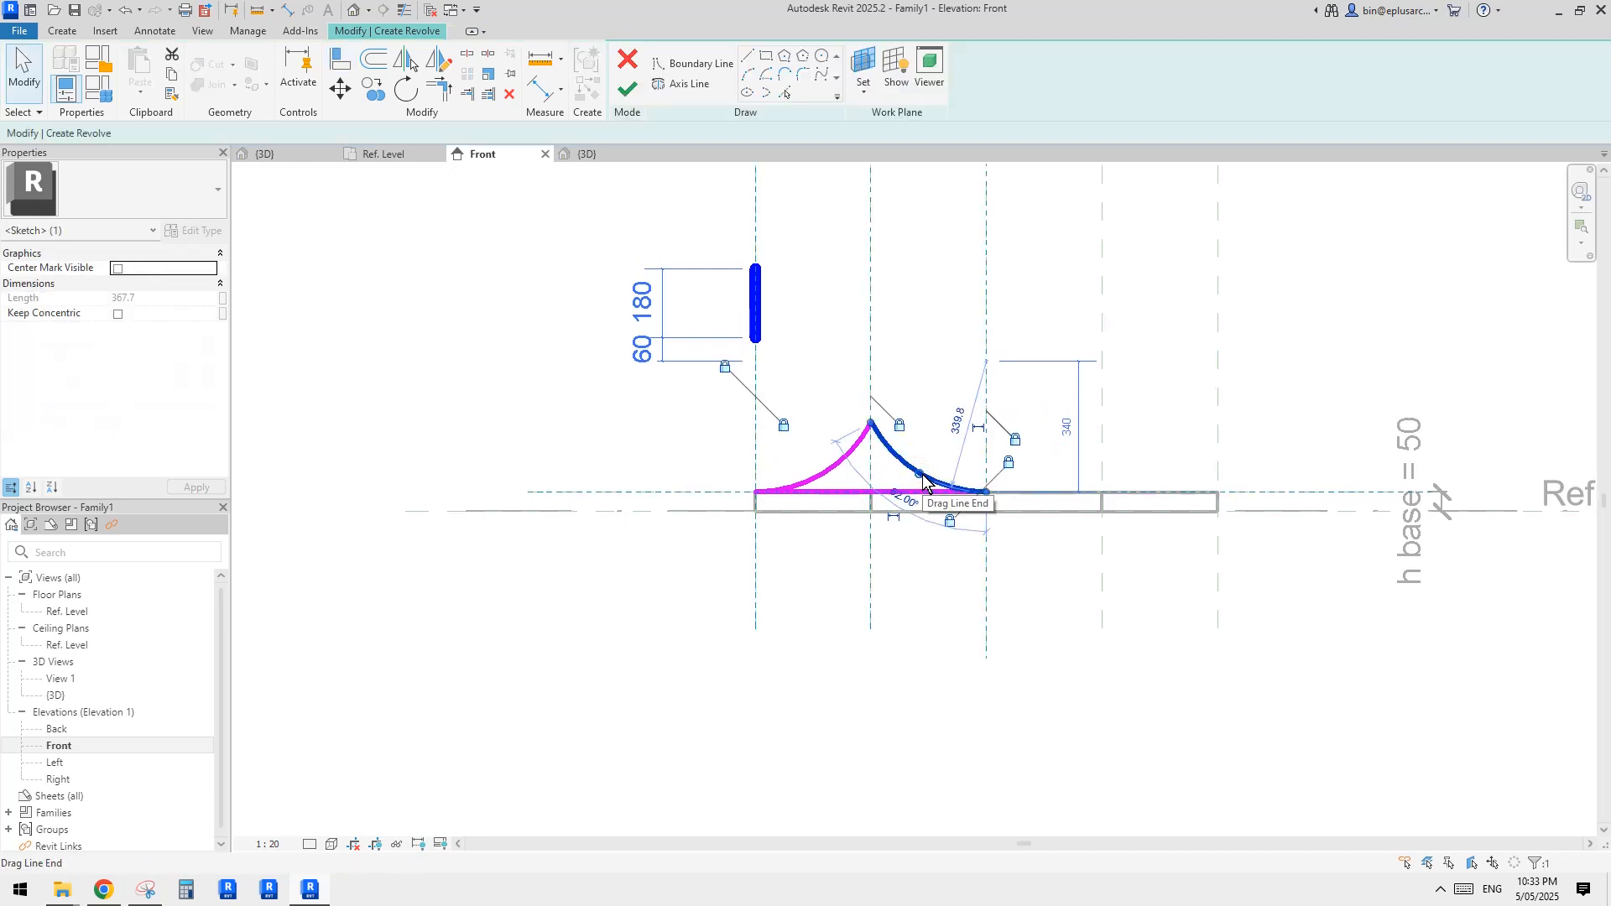
scroll(922, 495, "up", 2)
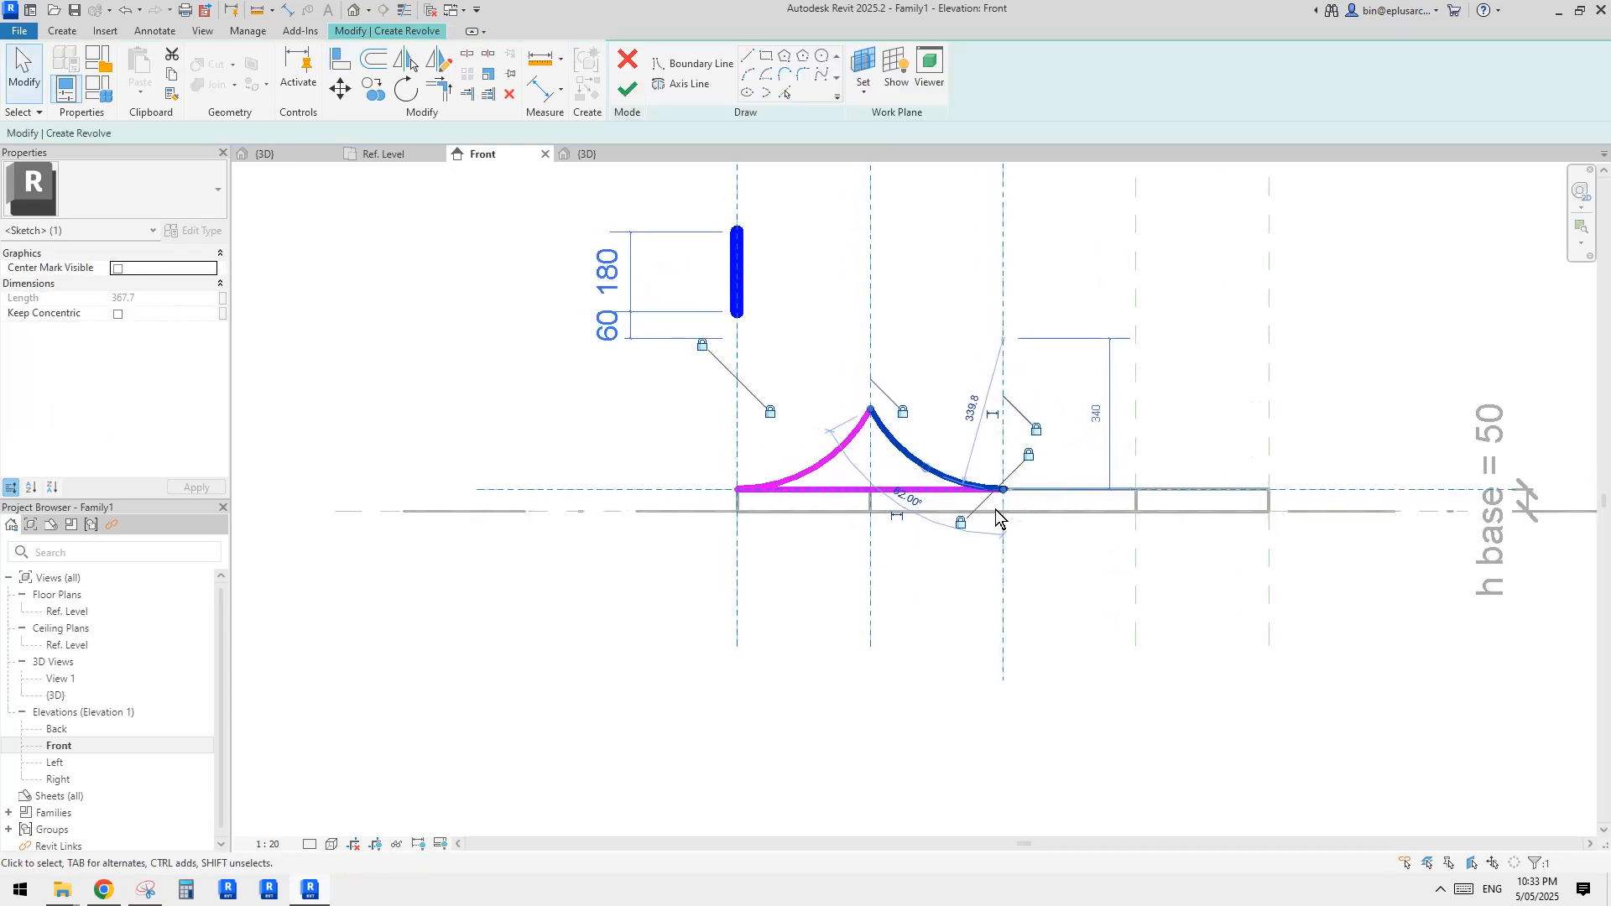
scroll(960, 441, "up", 4)
middle_click_drag(948, 426, 920, 421)
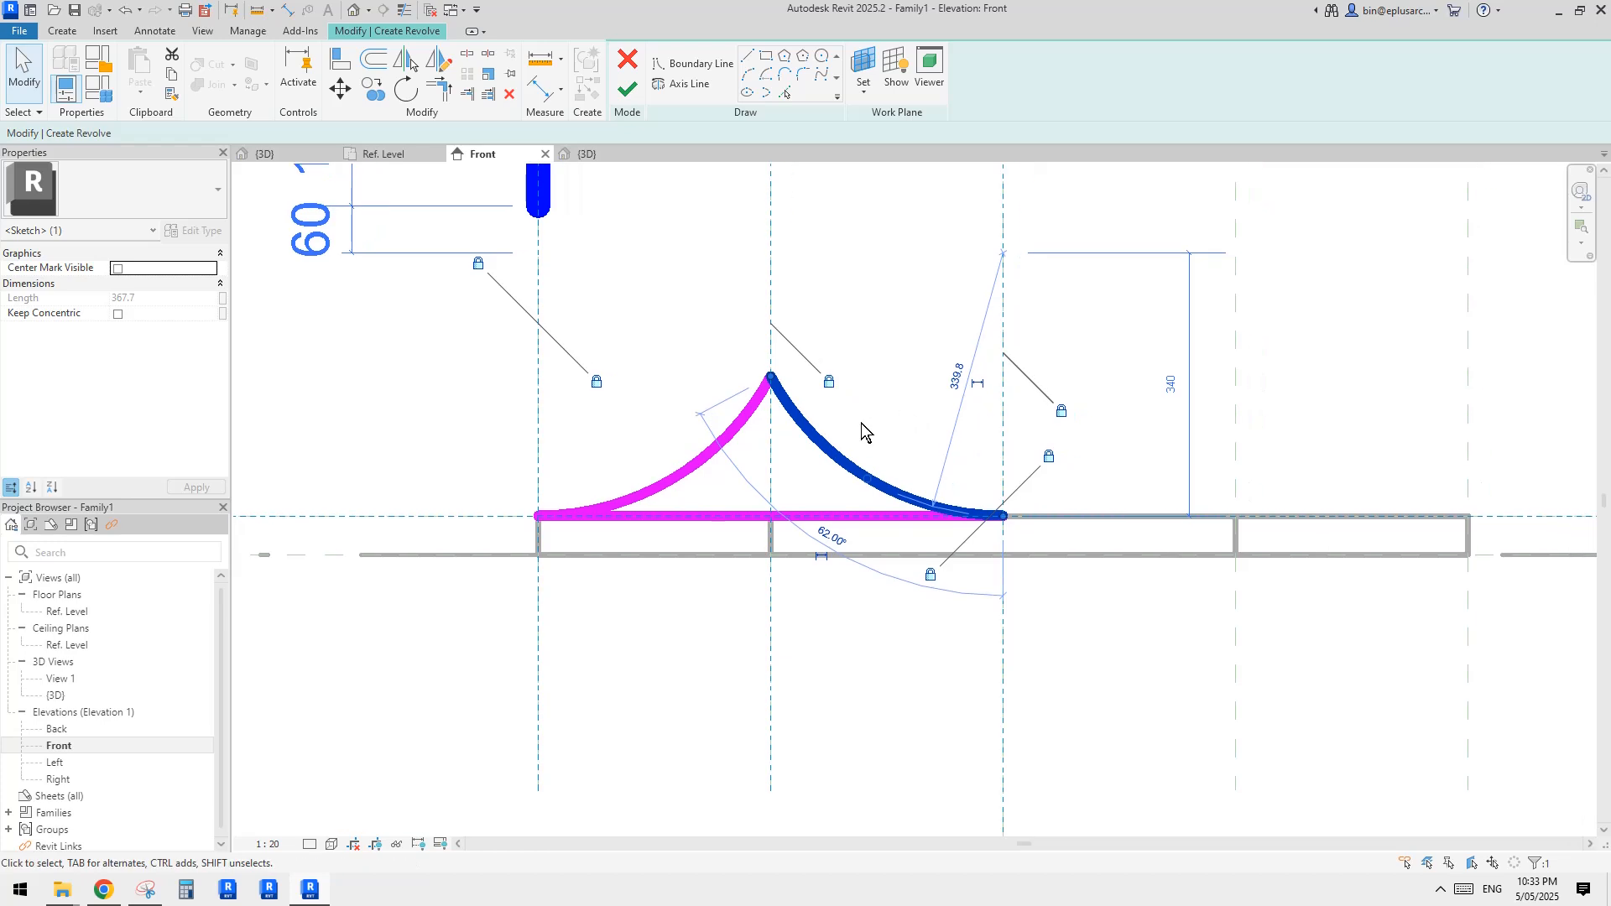
scroll(775, 417, "down", 1)
middle_click_drag(776, 424, 781, 406)
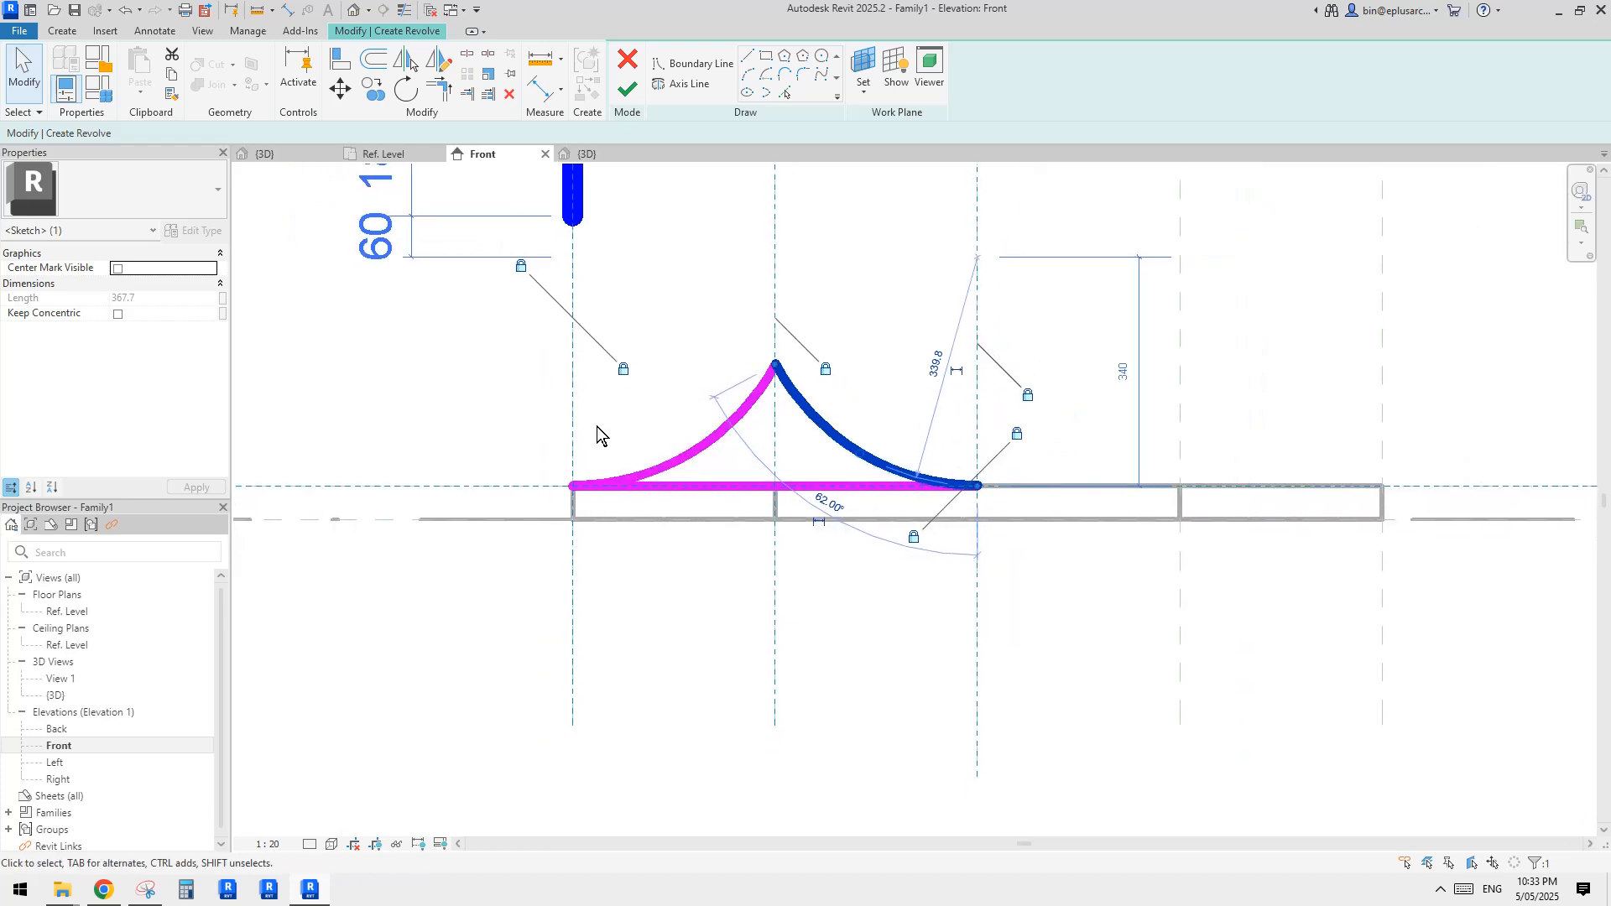
key("Delete")
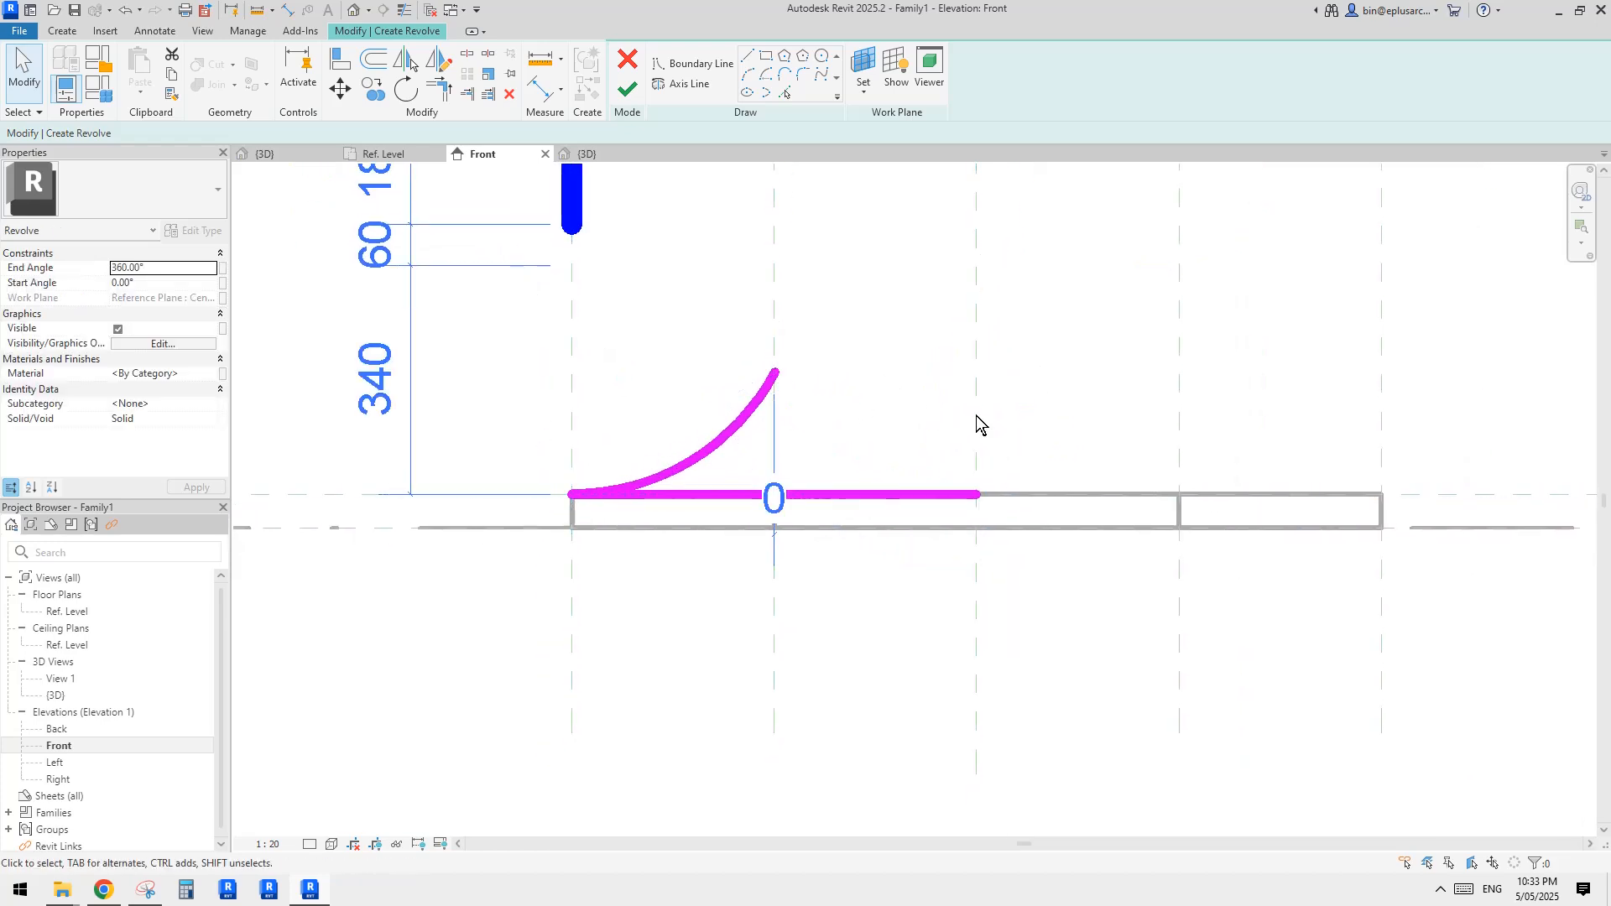
Redraw the right arc from the base line's right end to the apex with a radius of about 339.8 mm, and toggle its join tangency.
left_click(745, 74)
left_click(973, 498)
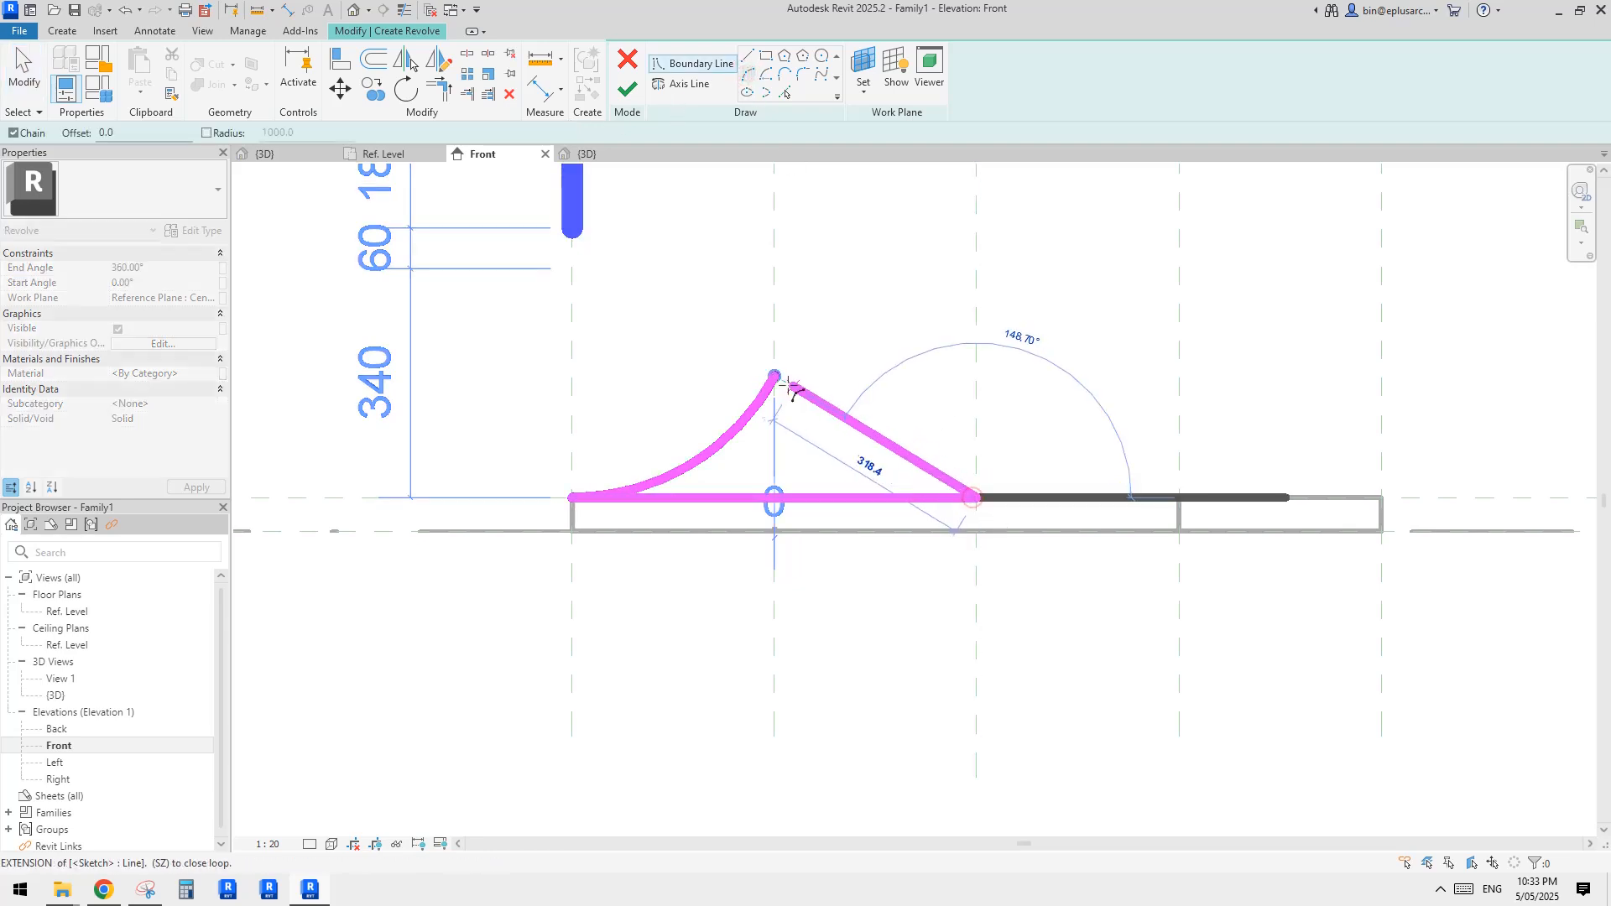
left_click(775, 377)
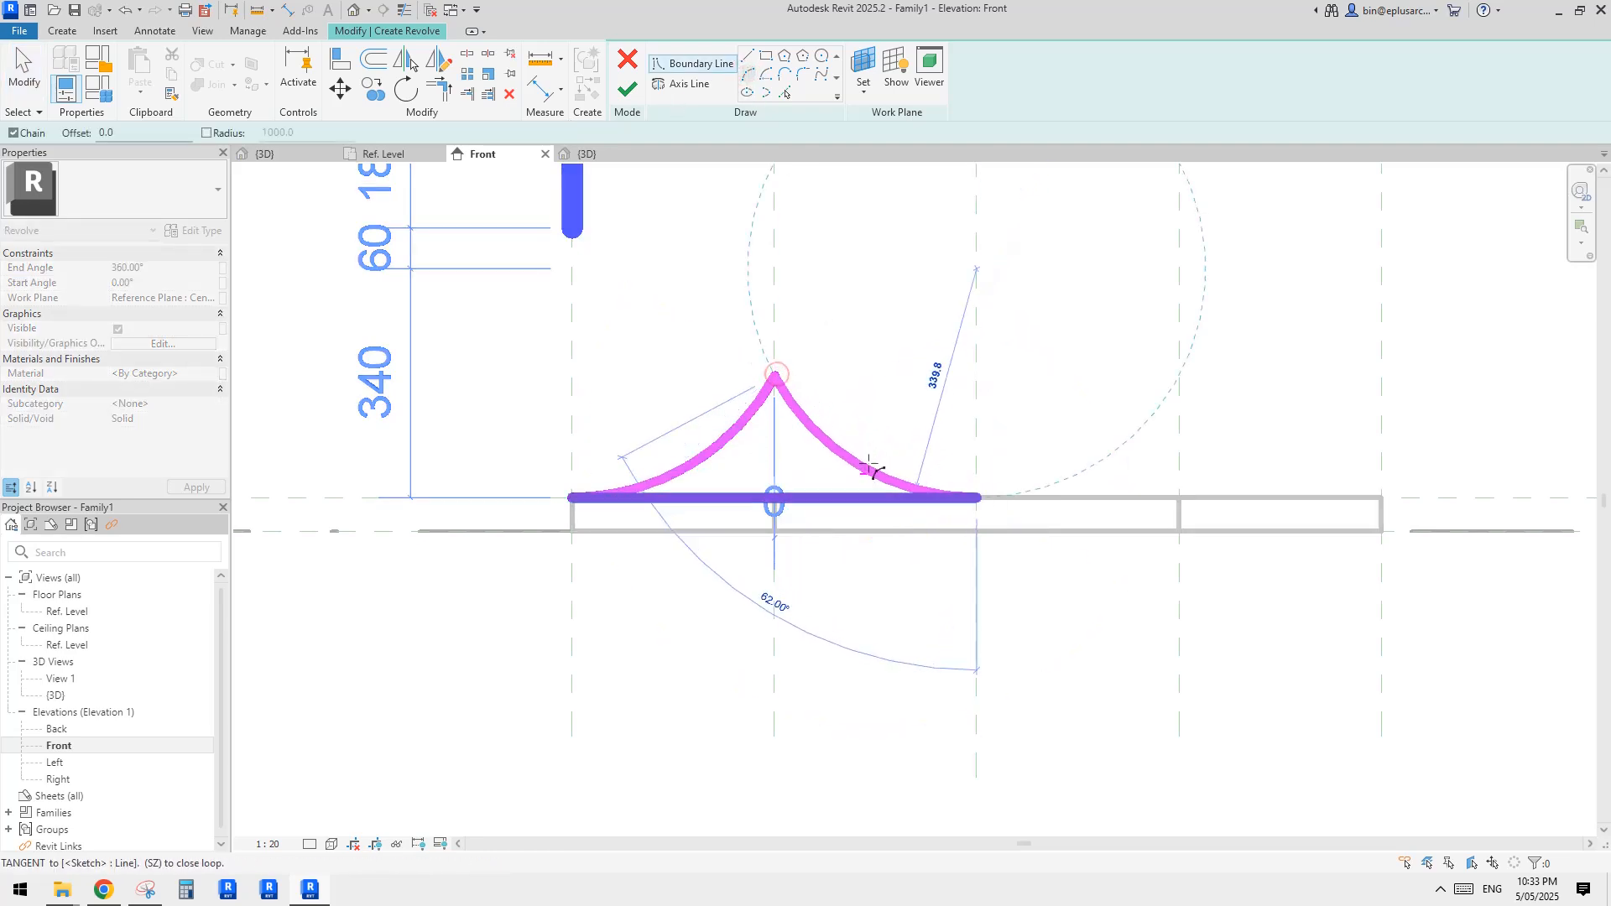
left_click(869, 468)
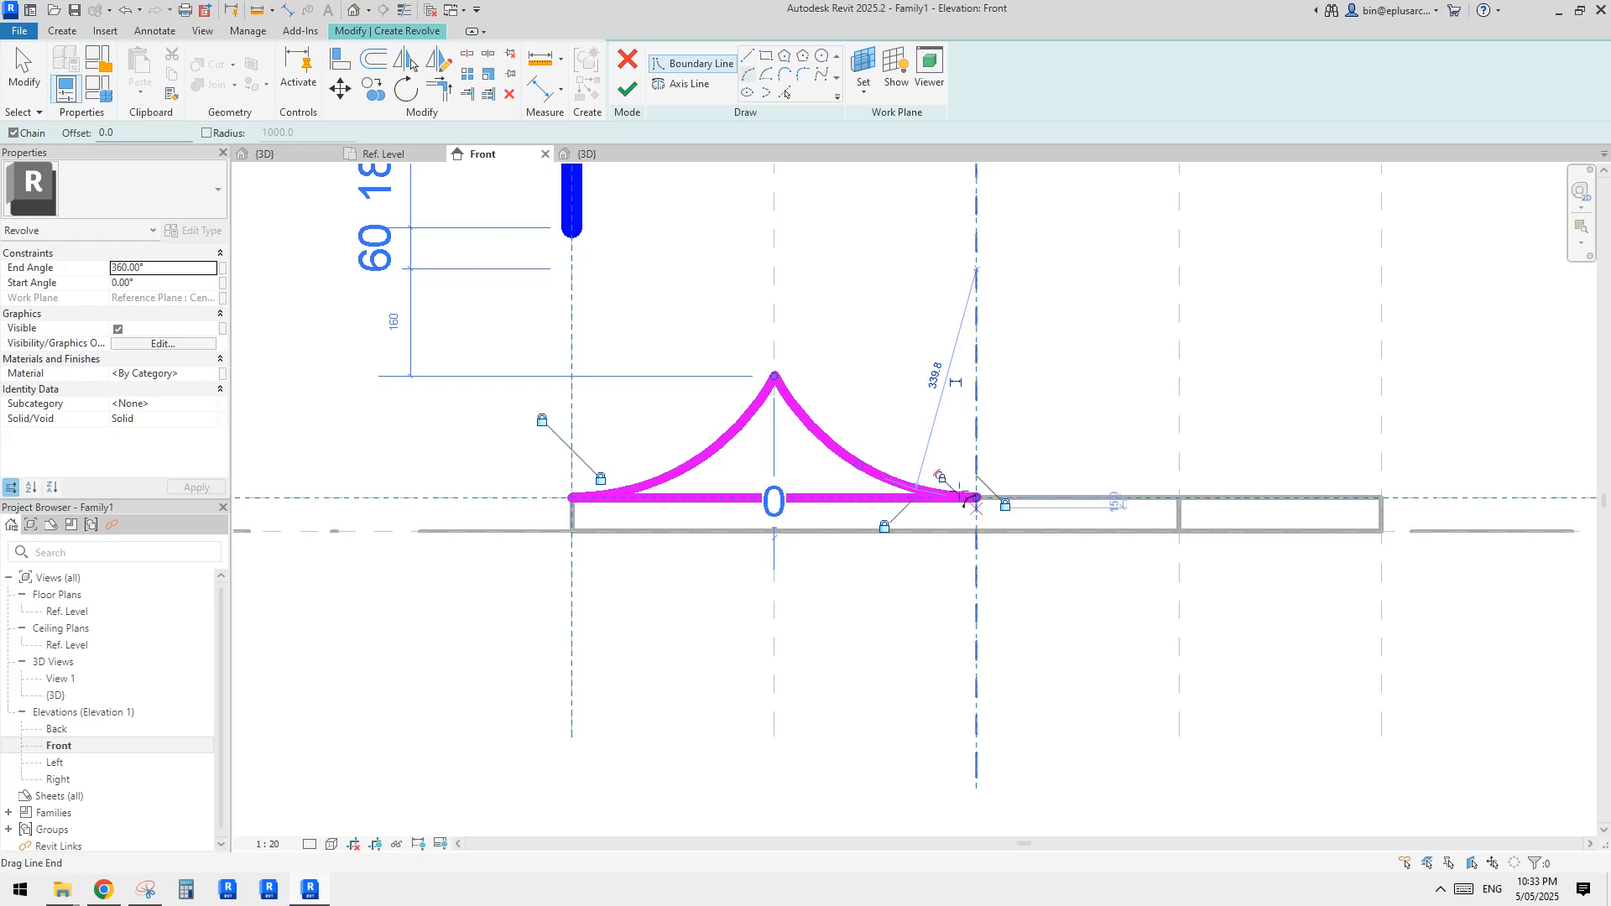
left_click(938, 475)
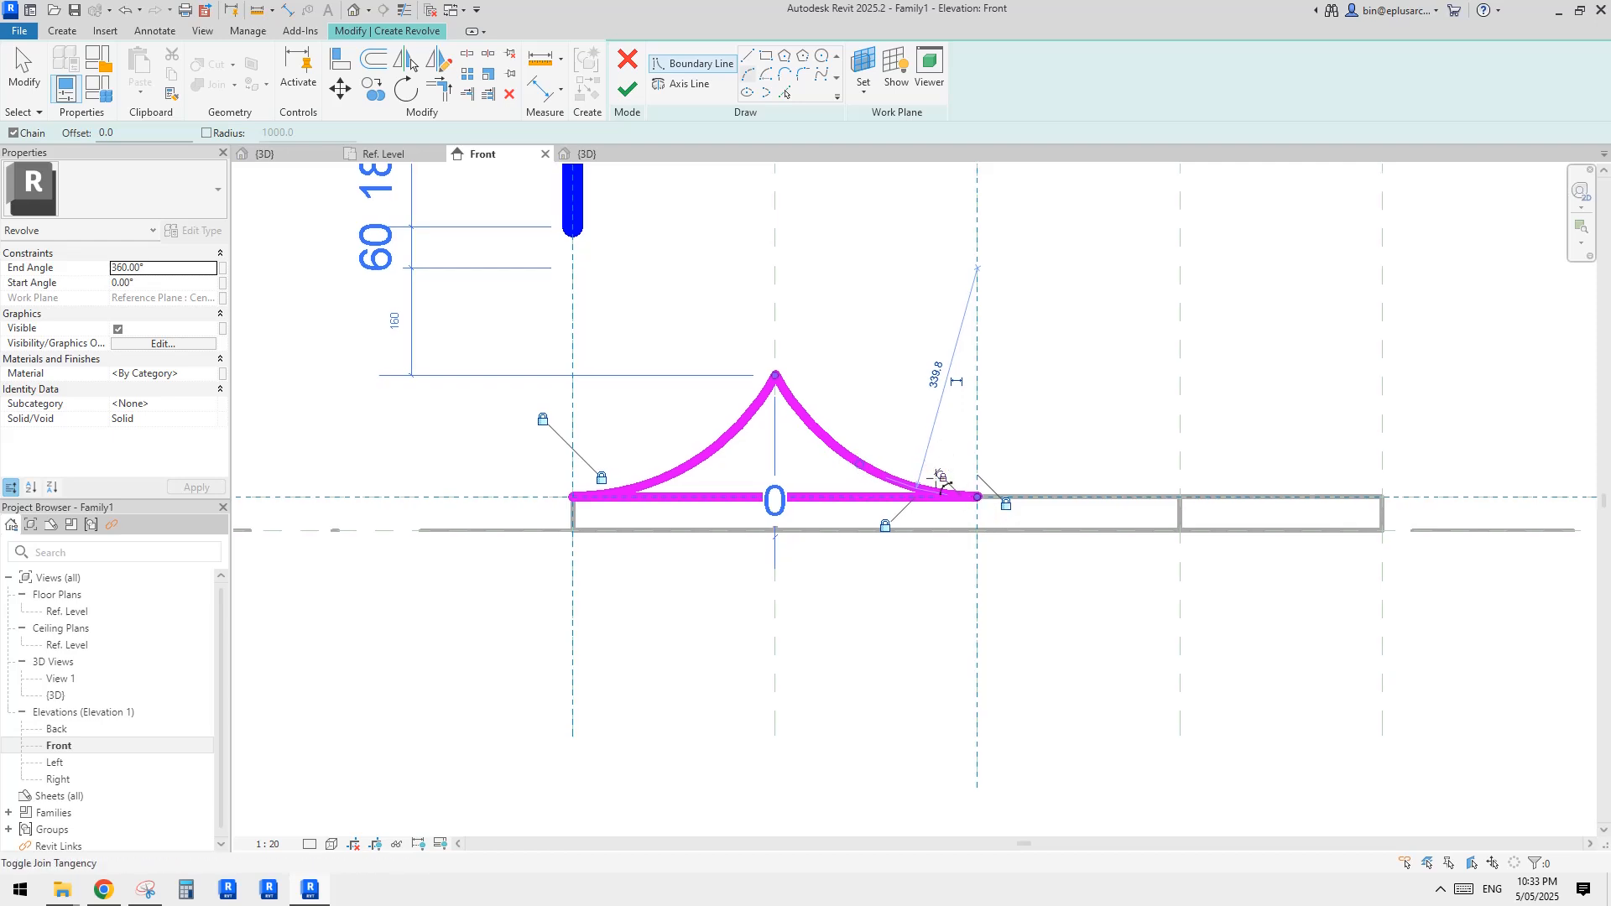
key("Escape")
key("Escape")
Align the apex of the redrawn arc profile with the vertical reference plane through it and lock the alignment.
scroll(923, 467, "down", 1)
middle_click_drag(923, 467, 883, 455)
scroll(983, 405, "down", 1)
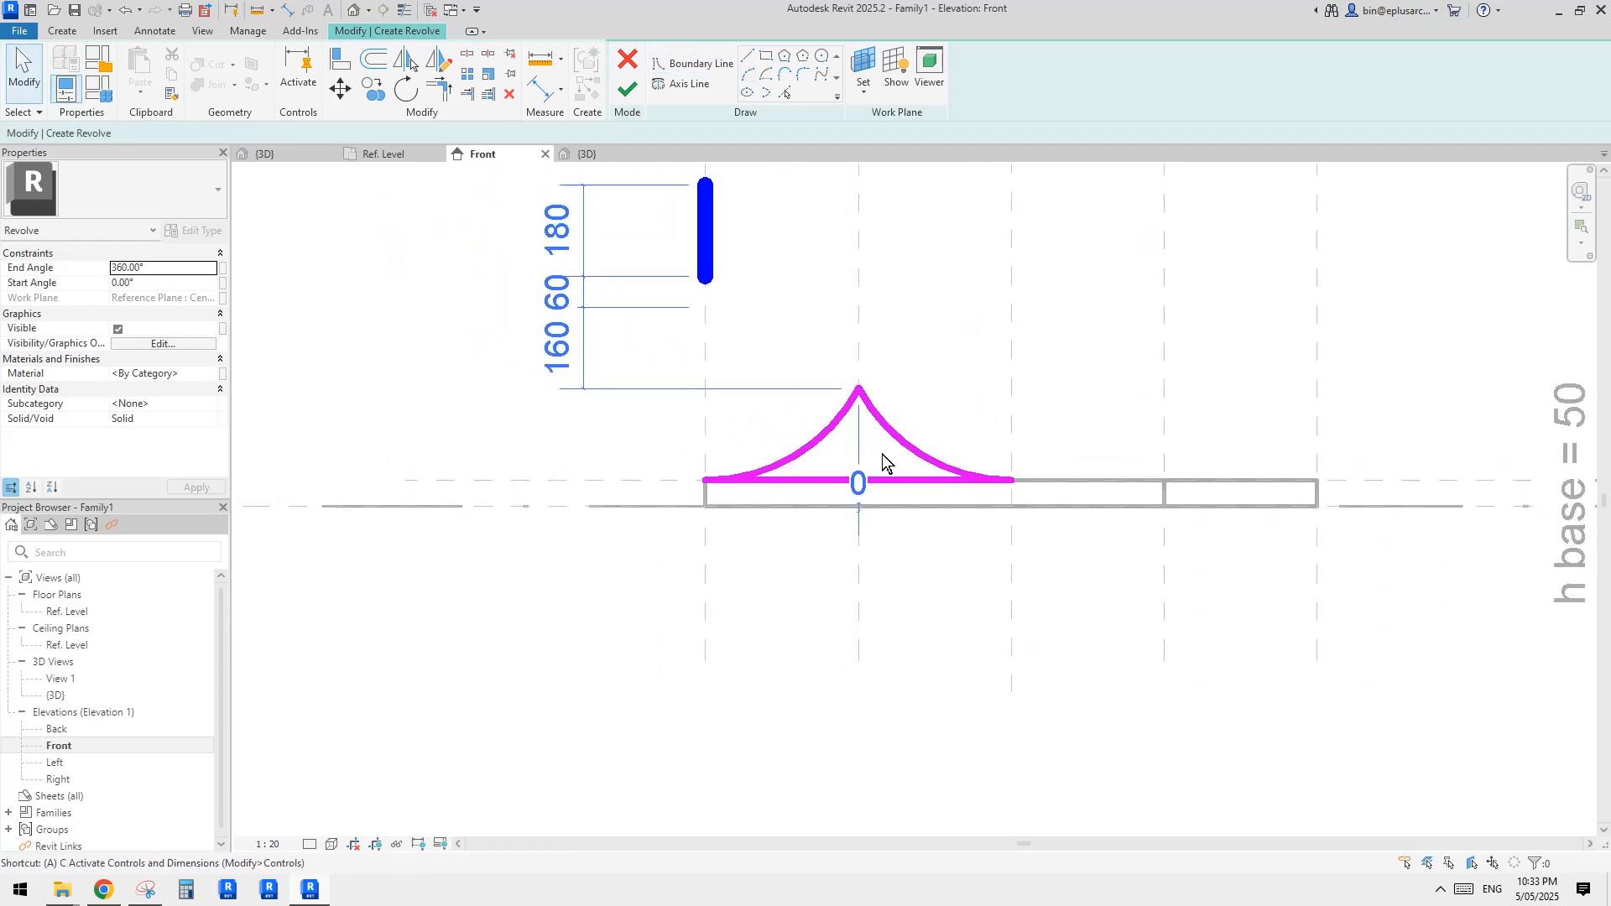
key("a")
key("l")
left_click(857, 300)
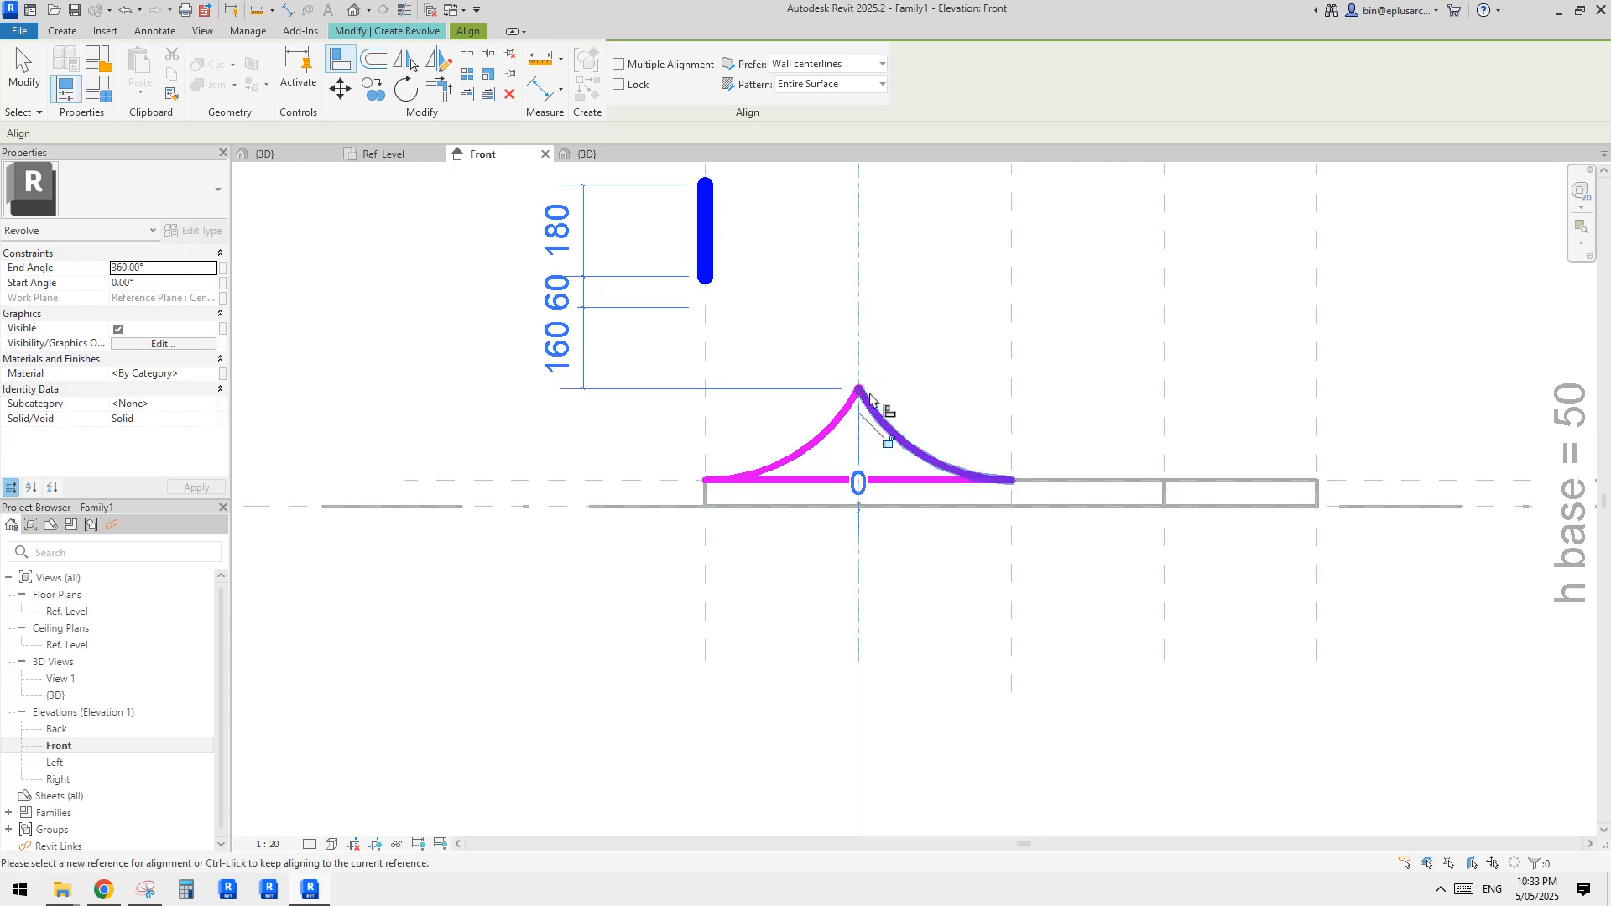
left_click(858, 388)
key("Escape")
key("Escape")
Move the apex height dimension's upper witness line down to the horizontal reference plane along the top of the base.
scroll(893, 424, "down", 1)
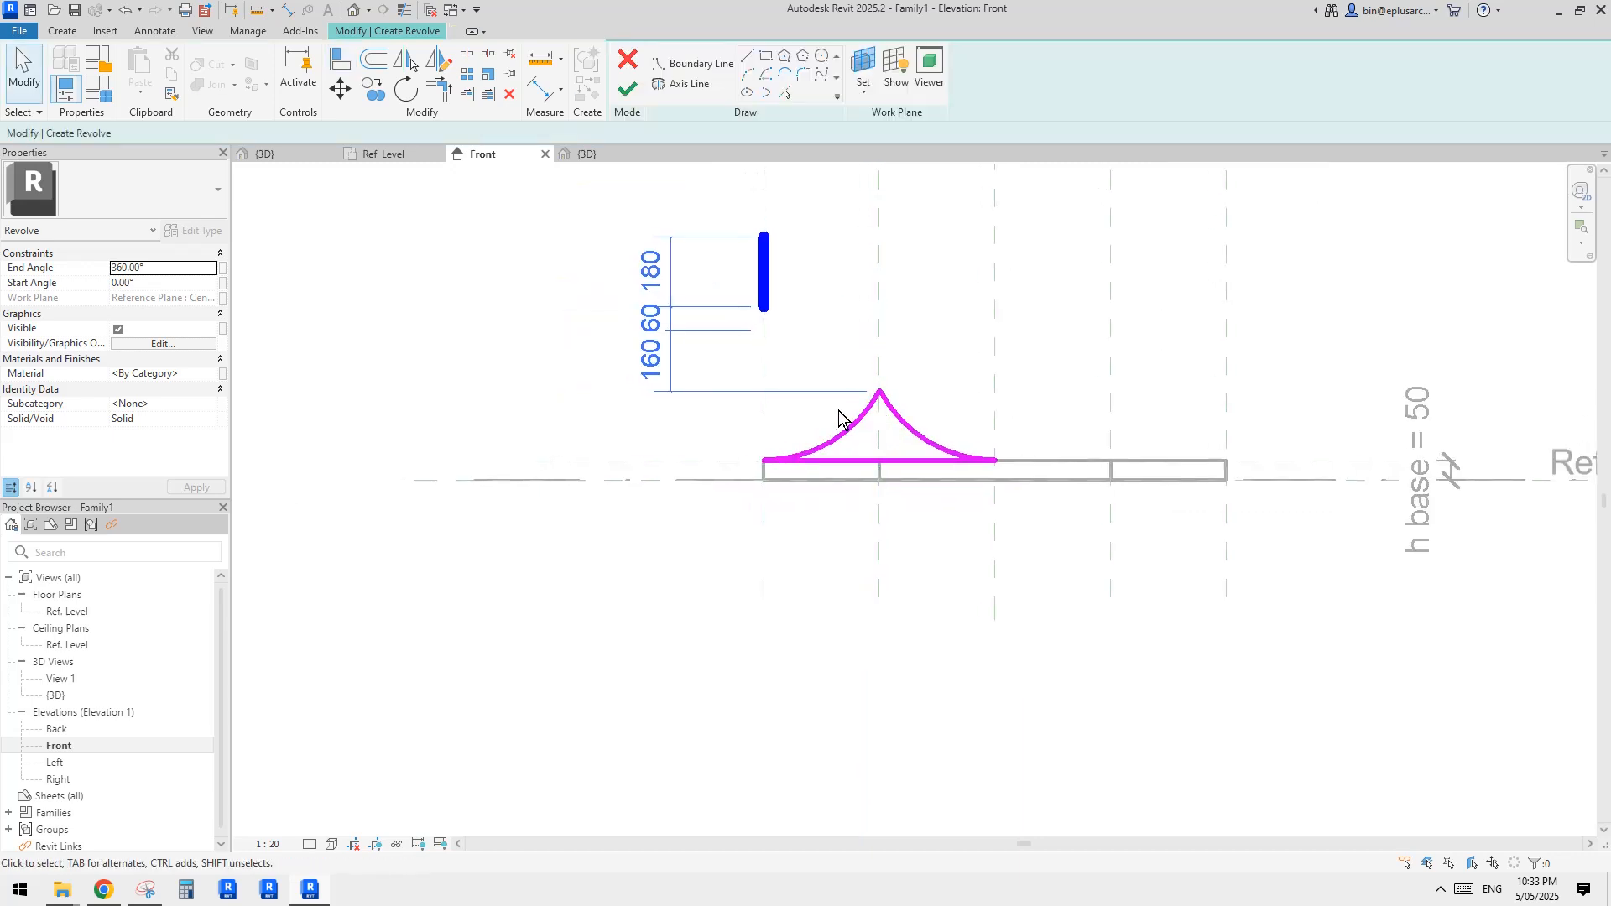
middle_click_drag(760, 373, 848, 363)
middle_click_drag(773, 324, 730, 338)
middle_click_drag(852, 349, 802, 360)
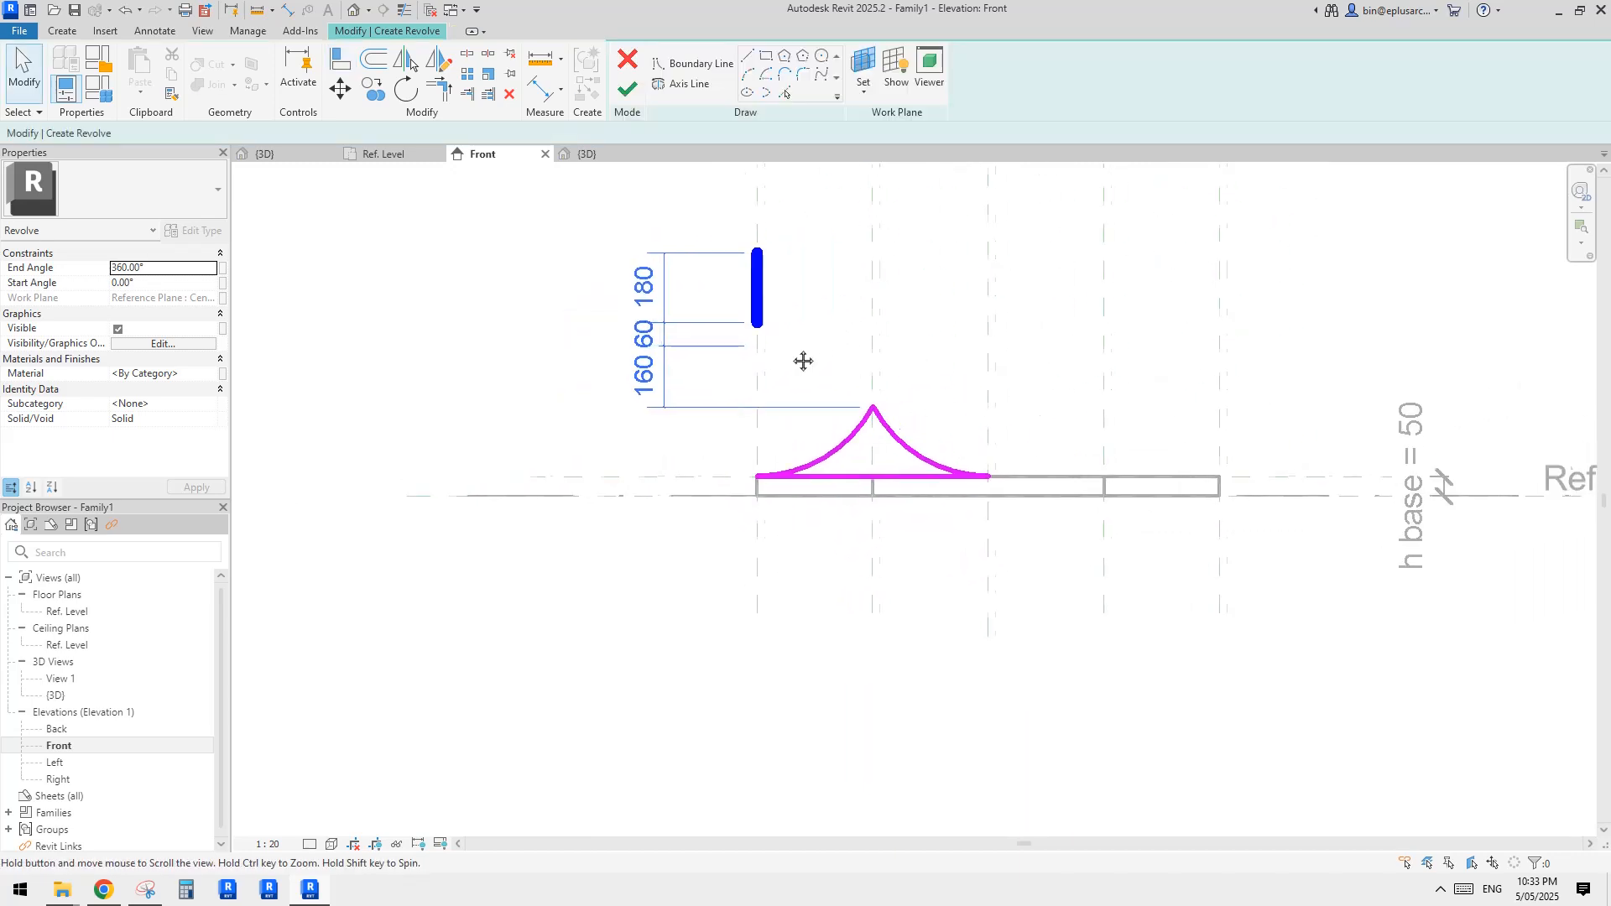
left_click(678, 413)
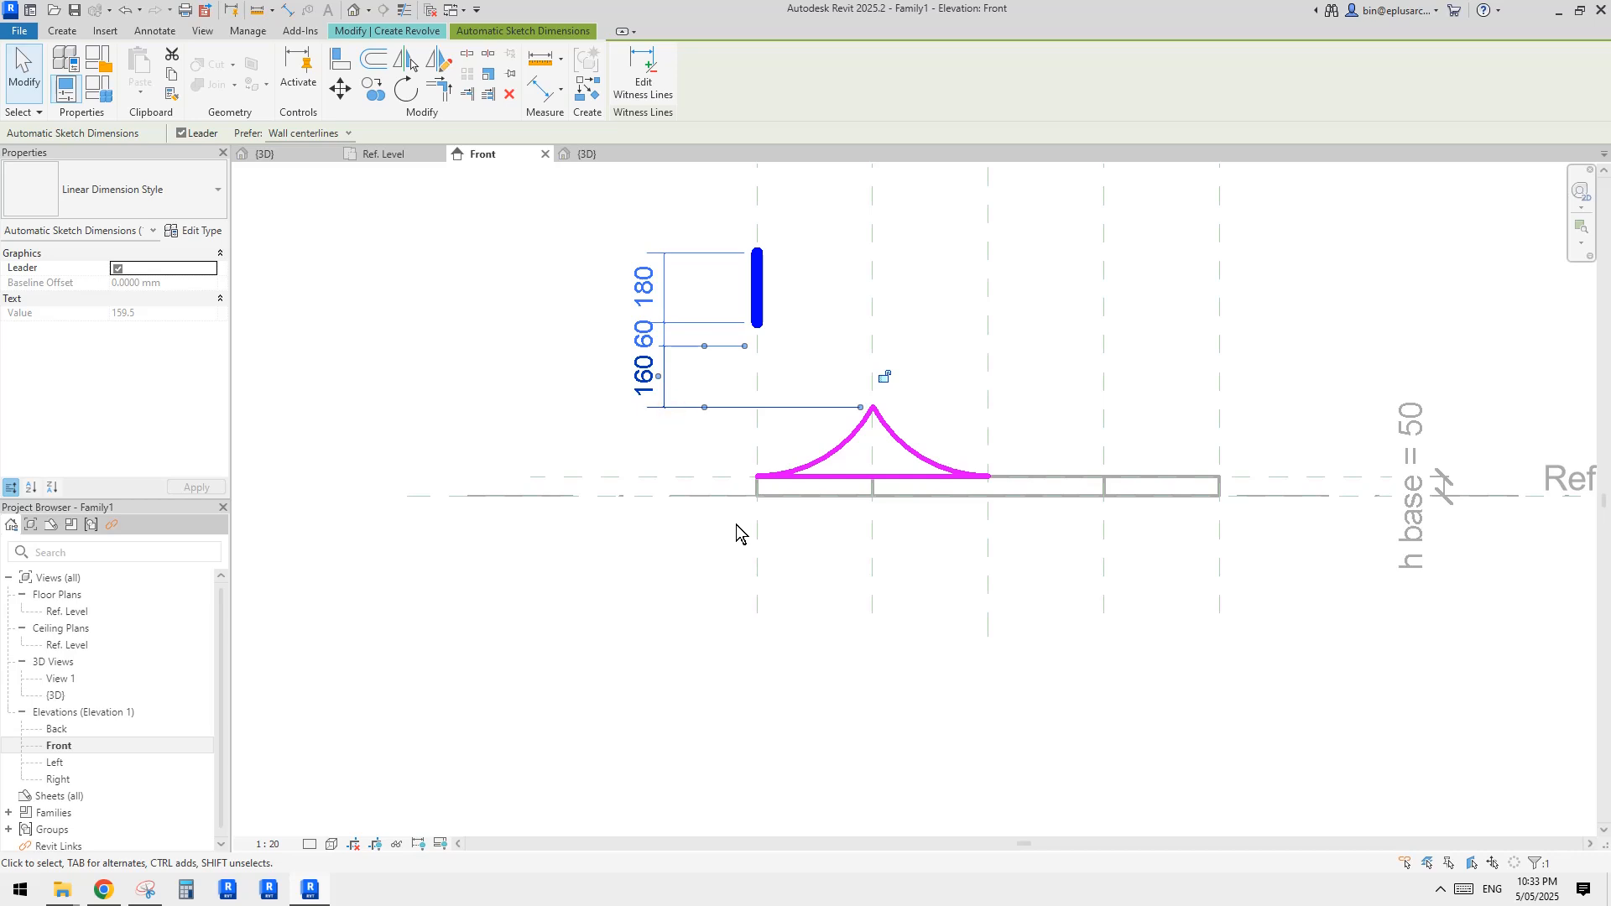
left_click_drag(707, 345, 701, 381)
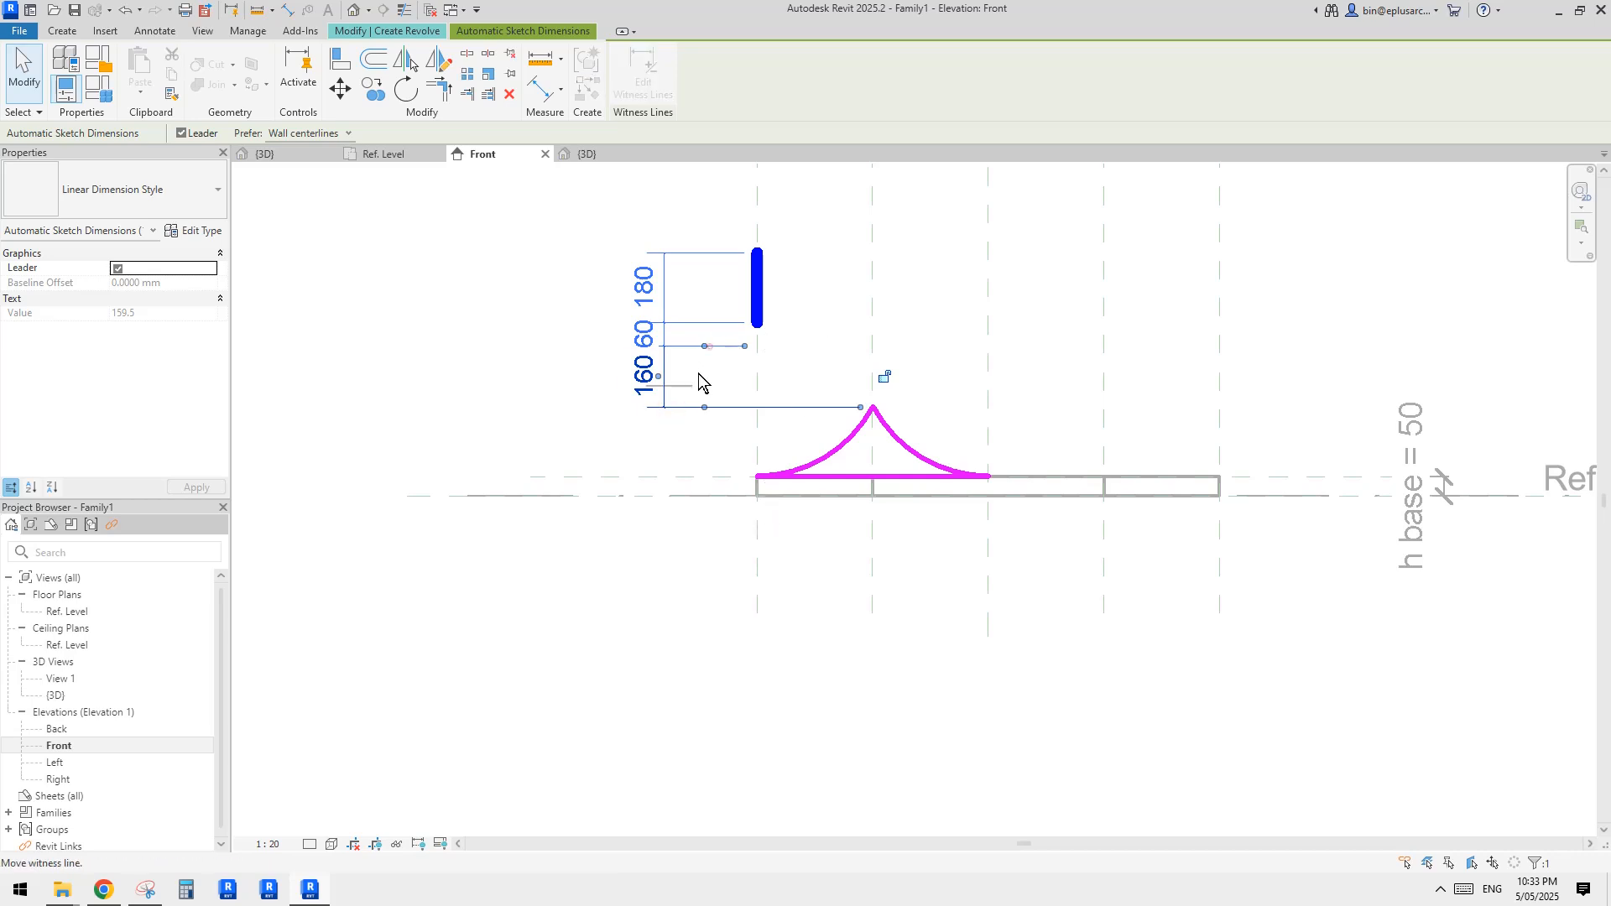
left_click_drag(617, 472, 615, 478)
middle_click_drag(735, 525, 737, 511)
key("Escape")
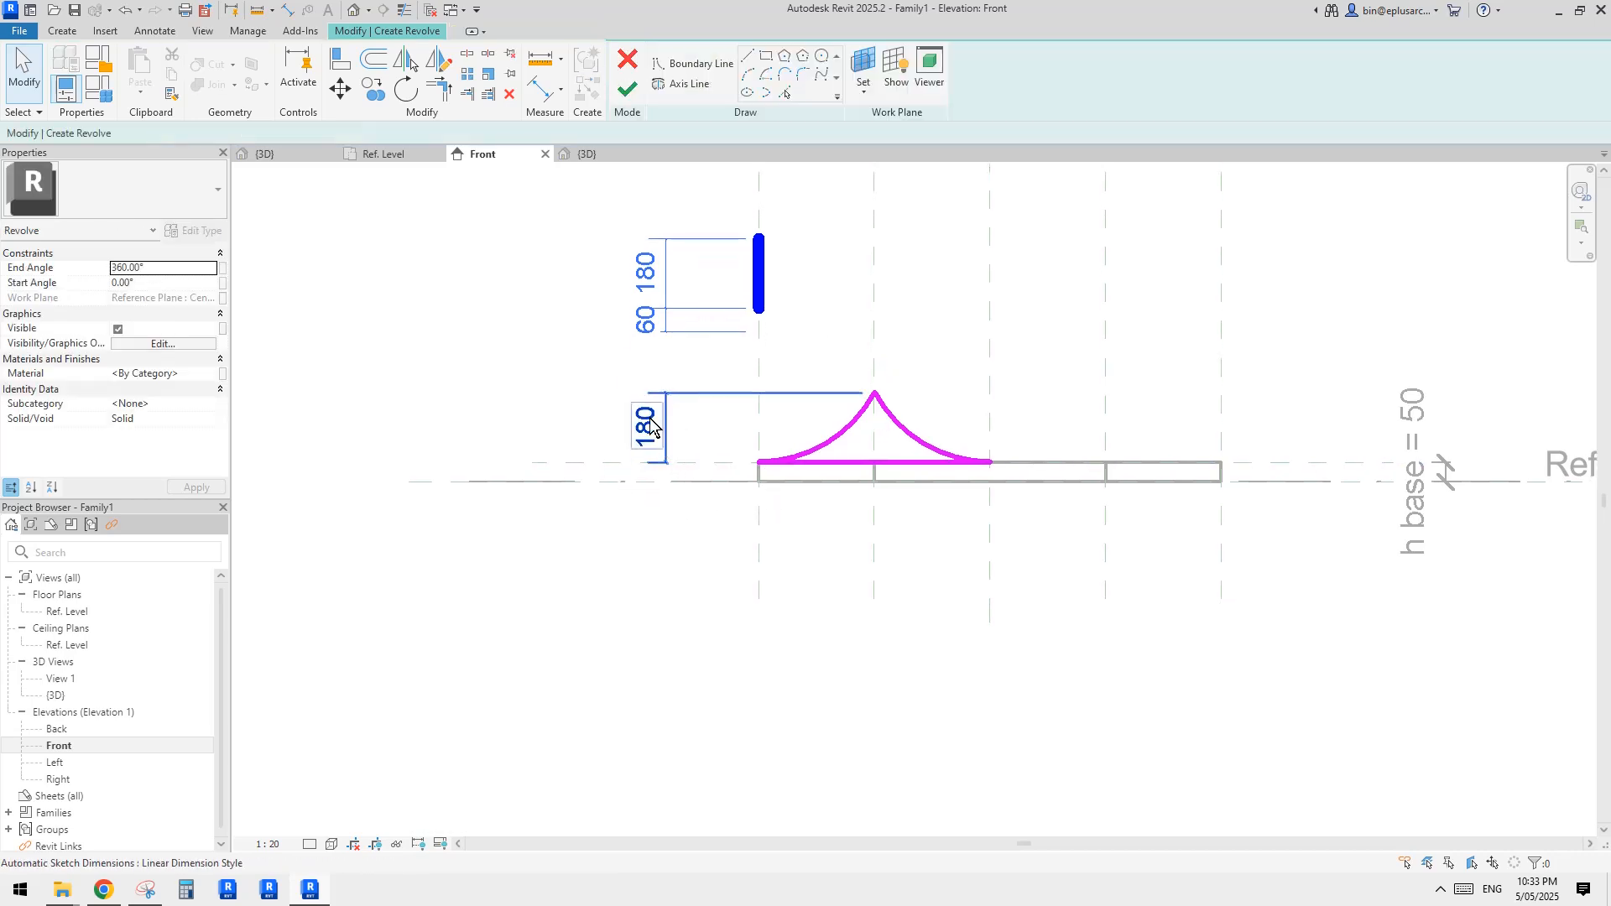
Place an aligned dimension from the horizontal reference plane at the top of the base to the profile's apex.
left_click(650, 421)
left_click(767, 428)
middle_click_drag(781, 417, 767, 449)
key("d")
key("i")
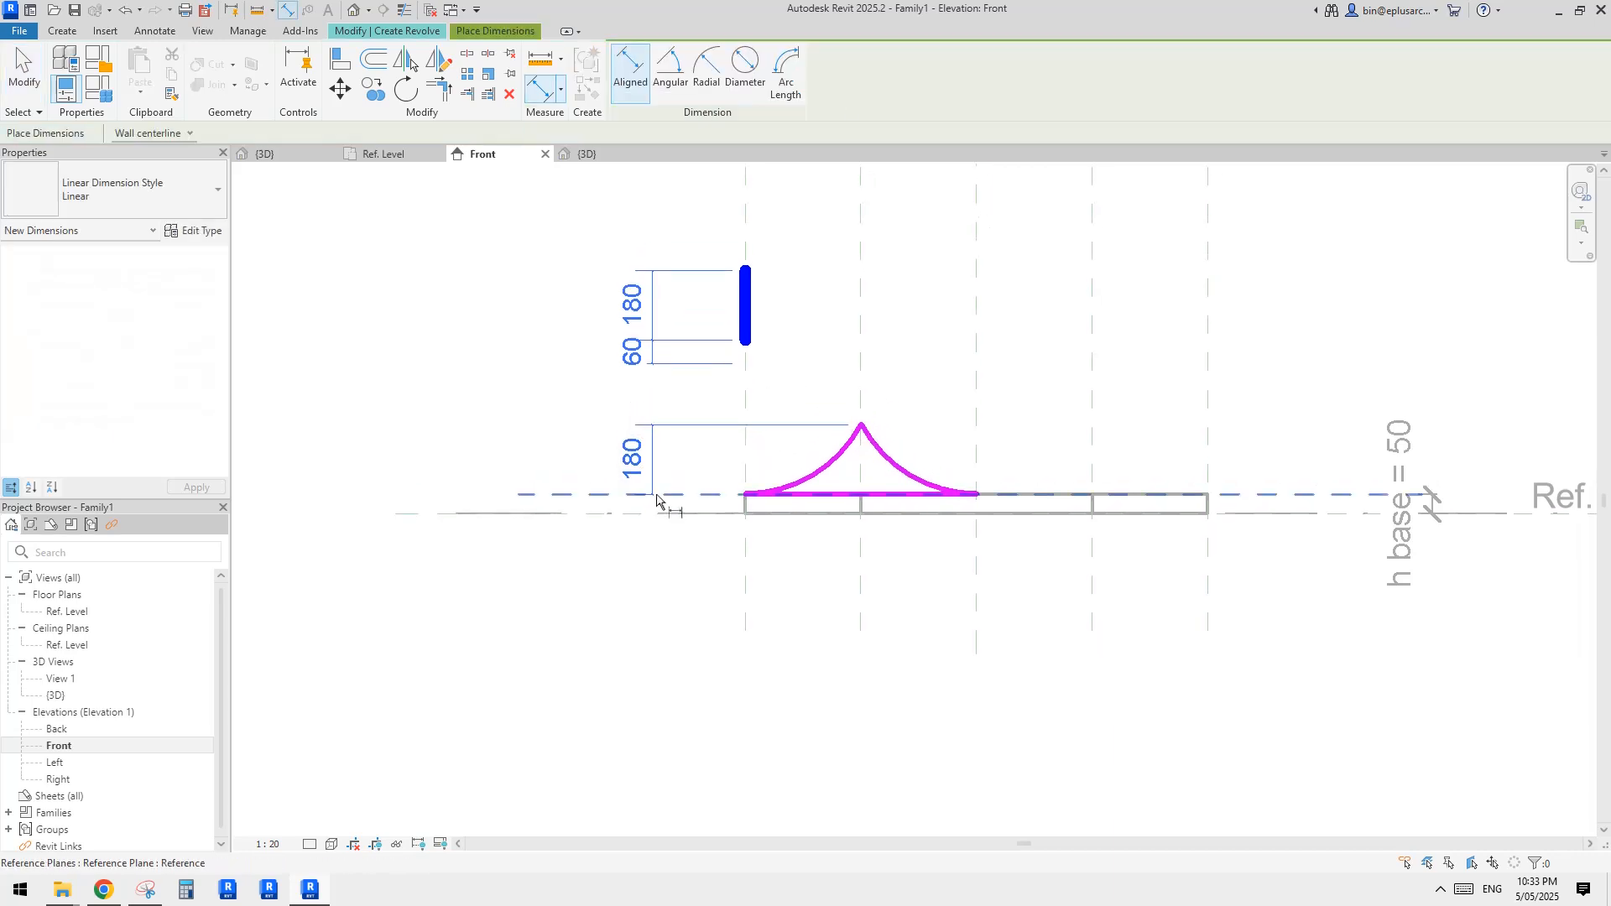
left_click(861, 426)
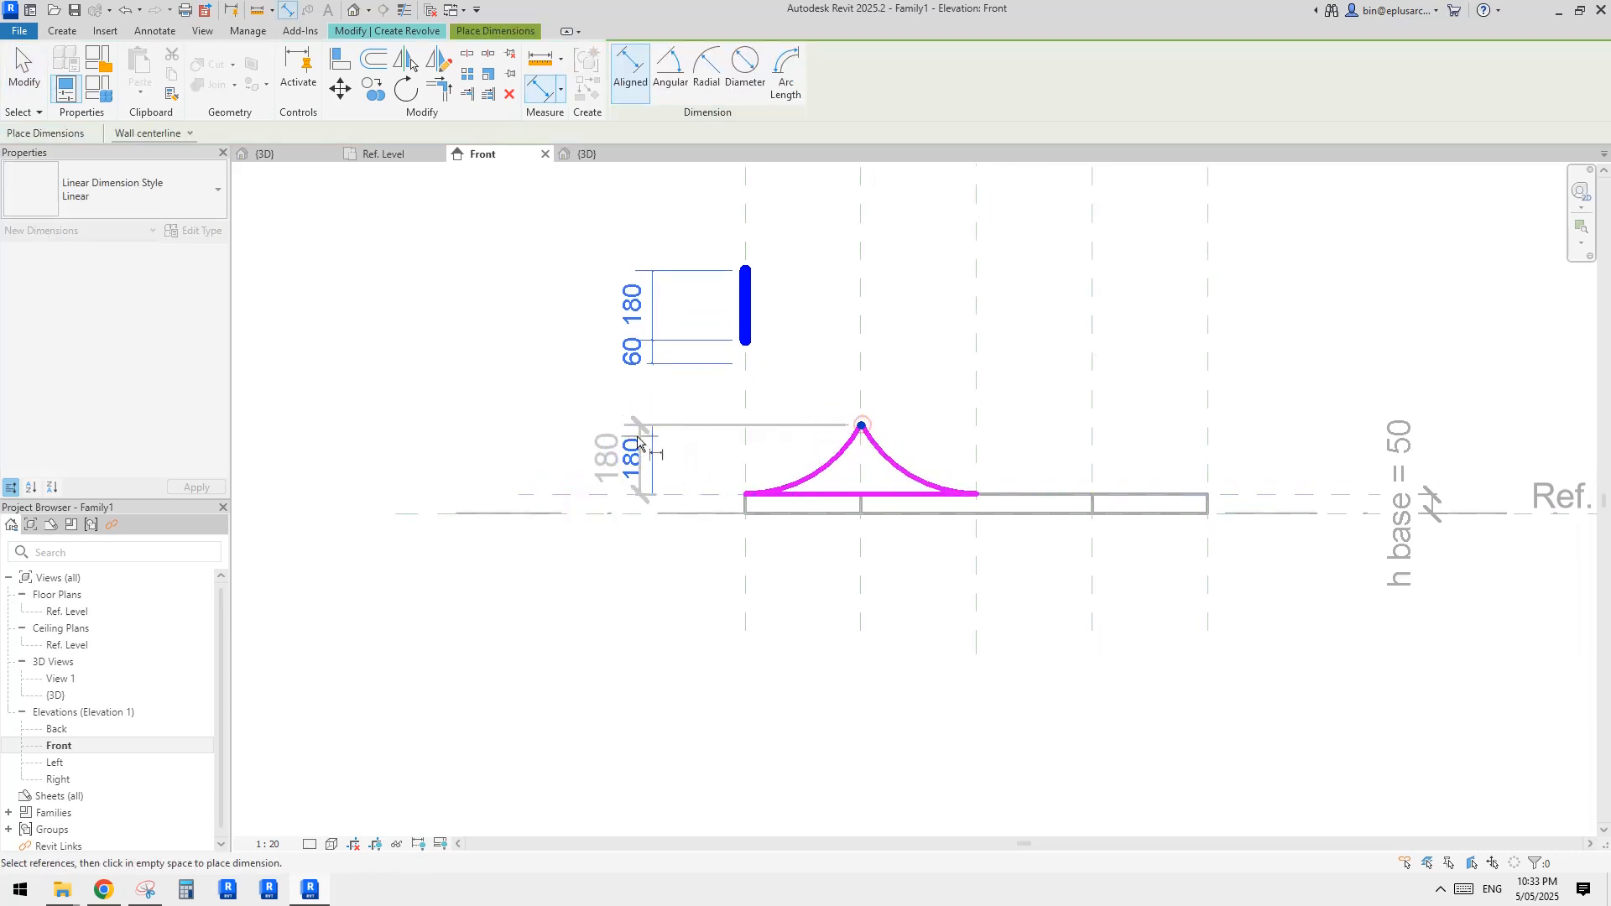
left_click(597, 436)
key("Escape")
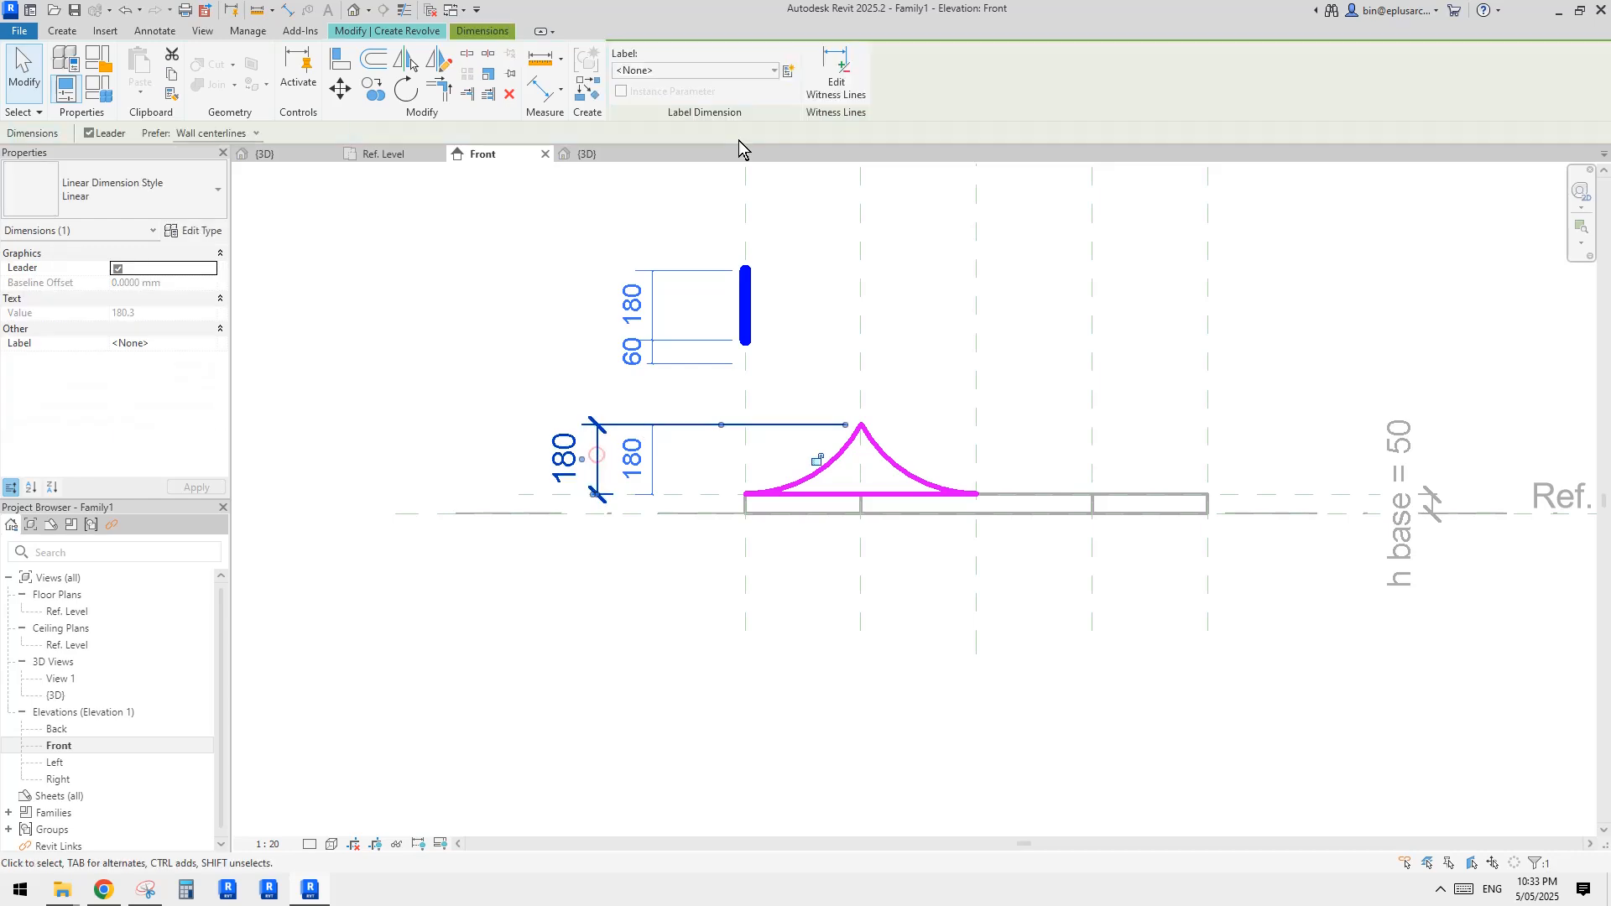
Label the apex height dimension with a new instance family parameter named "h top", and reselect the dimension.
left_click(790, 72)
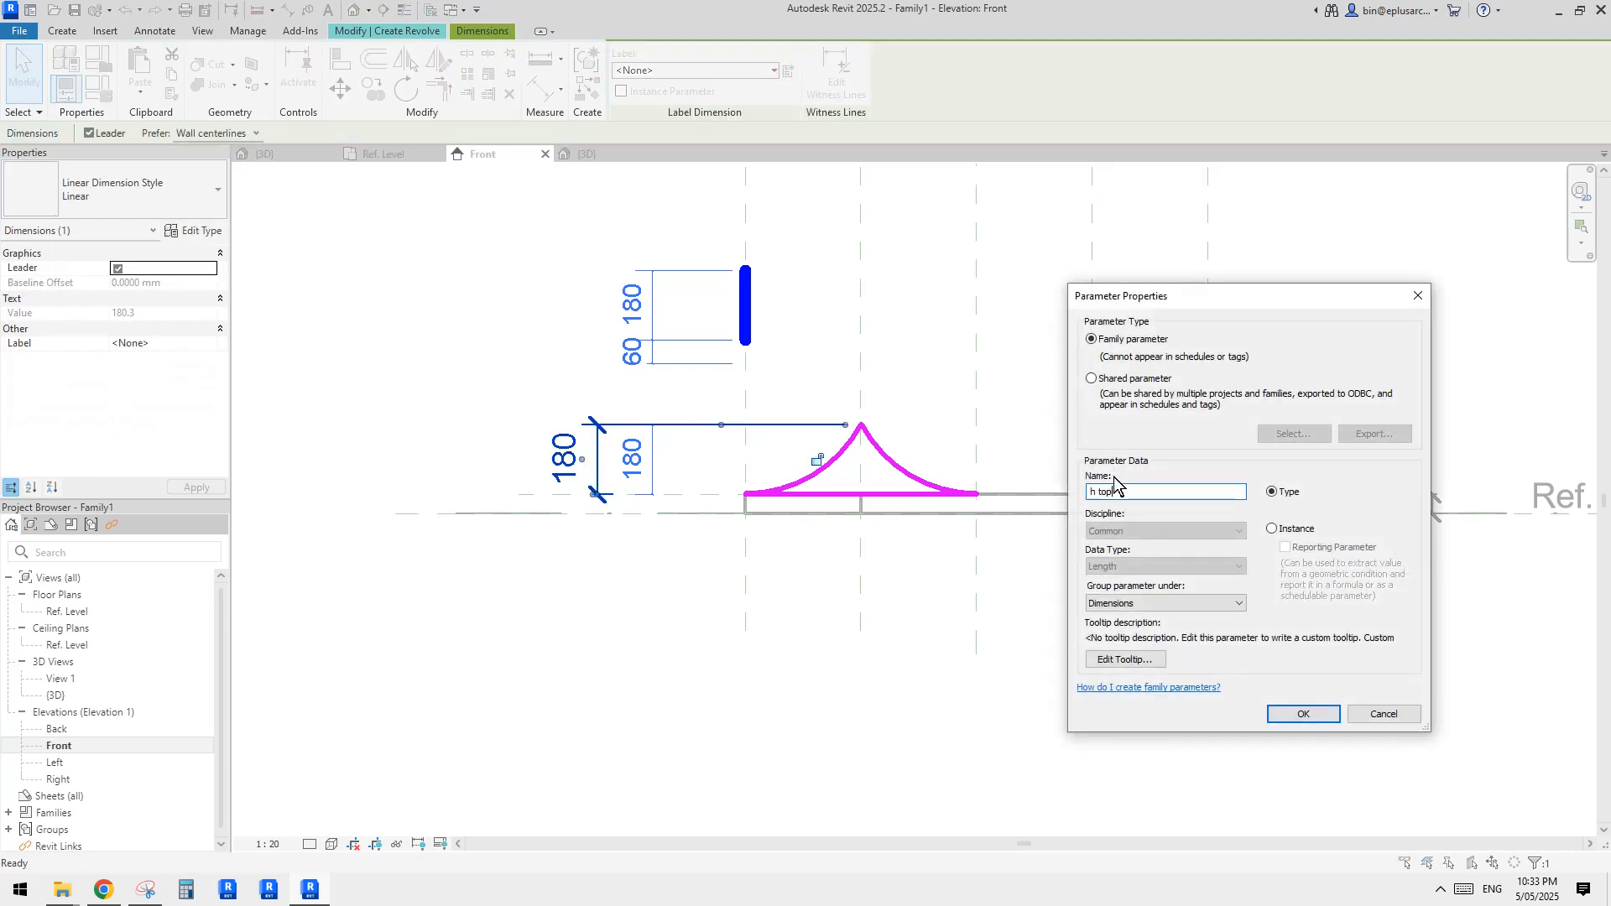
left_click(1291, 533)
left_click(1284, 717)
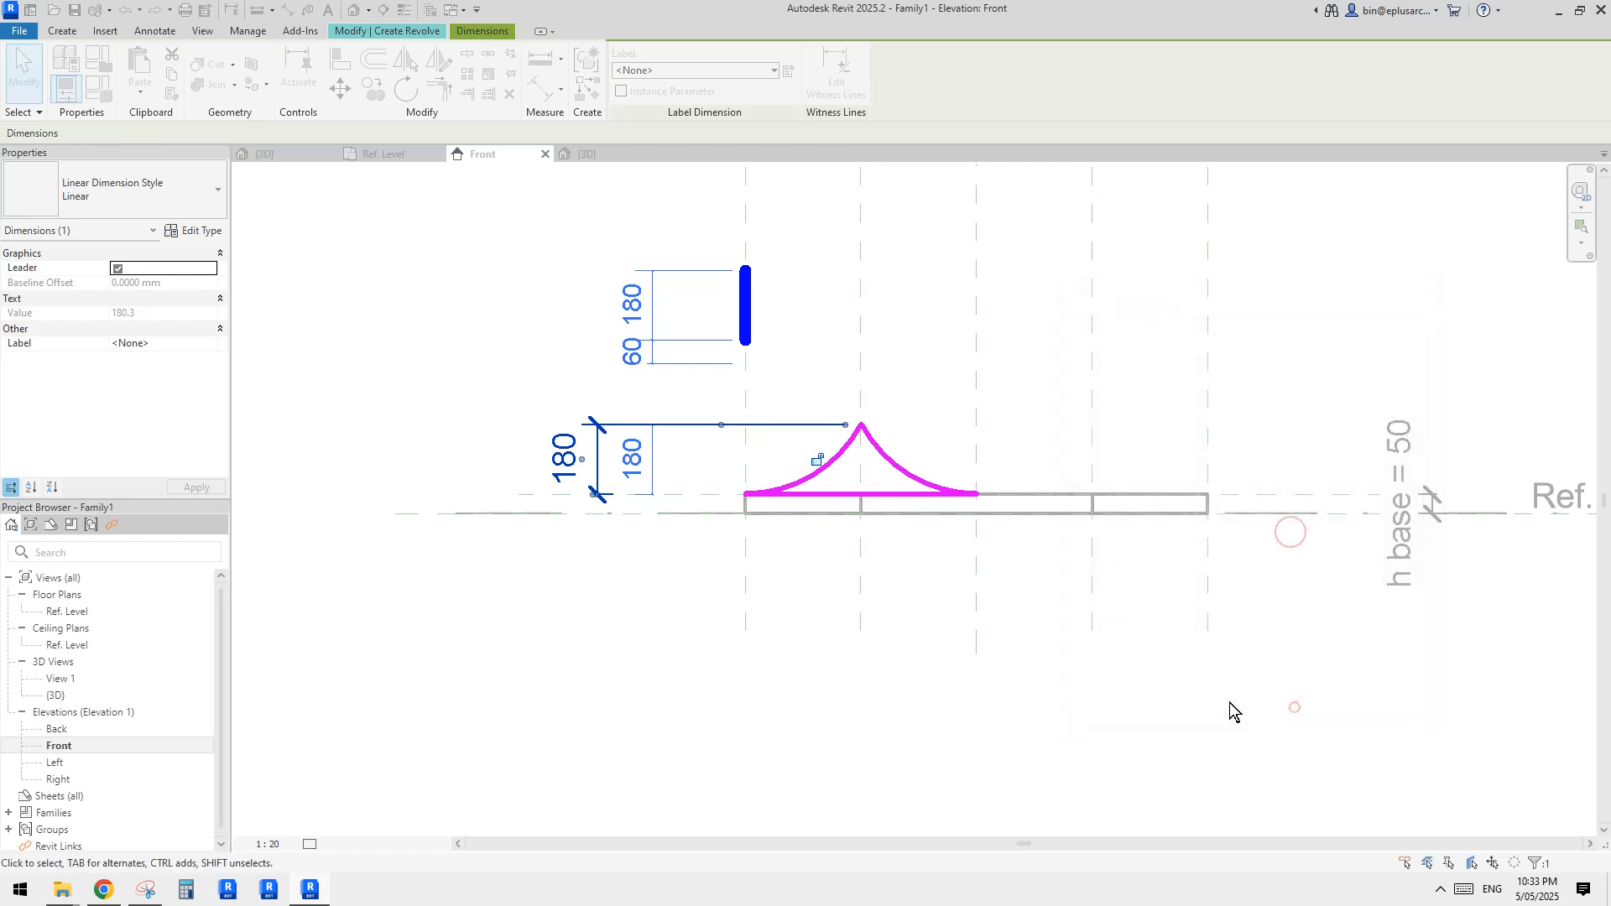
left_click(771, 578)
scroll(642, 497, "down", 1)
left_click(600, 445)
scroll(613, 449, "up", 2)
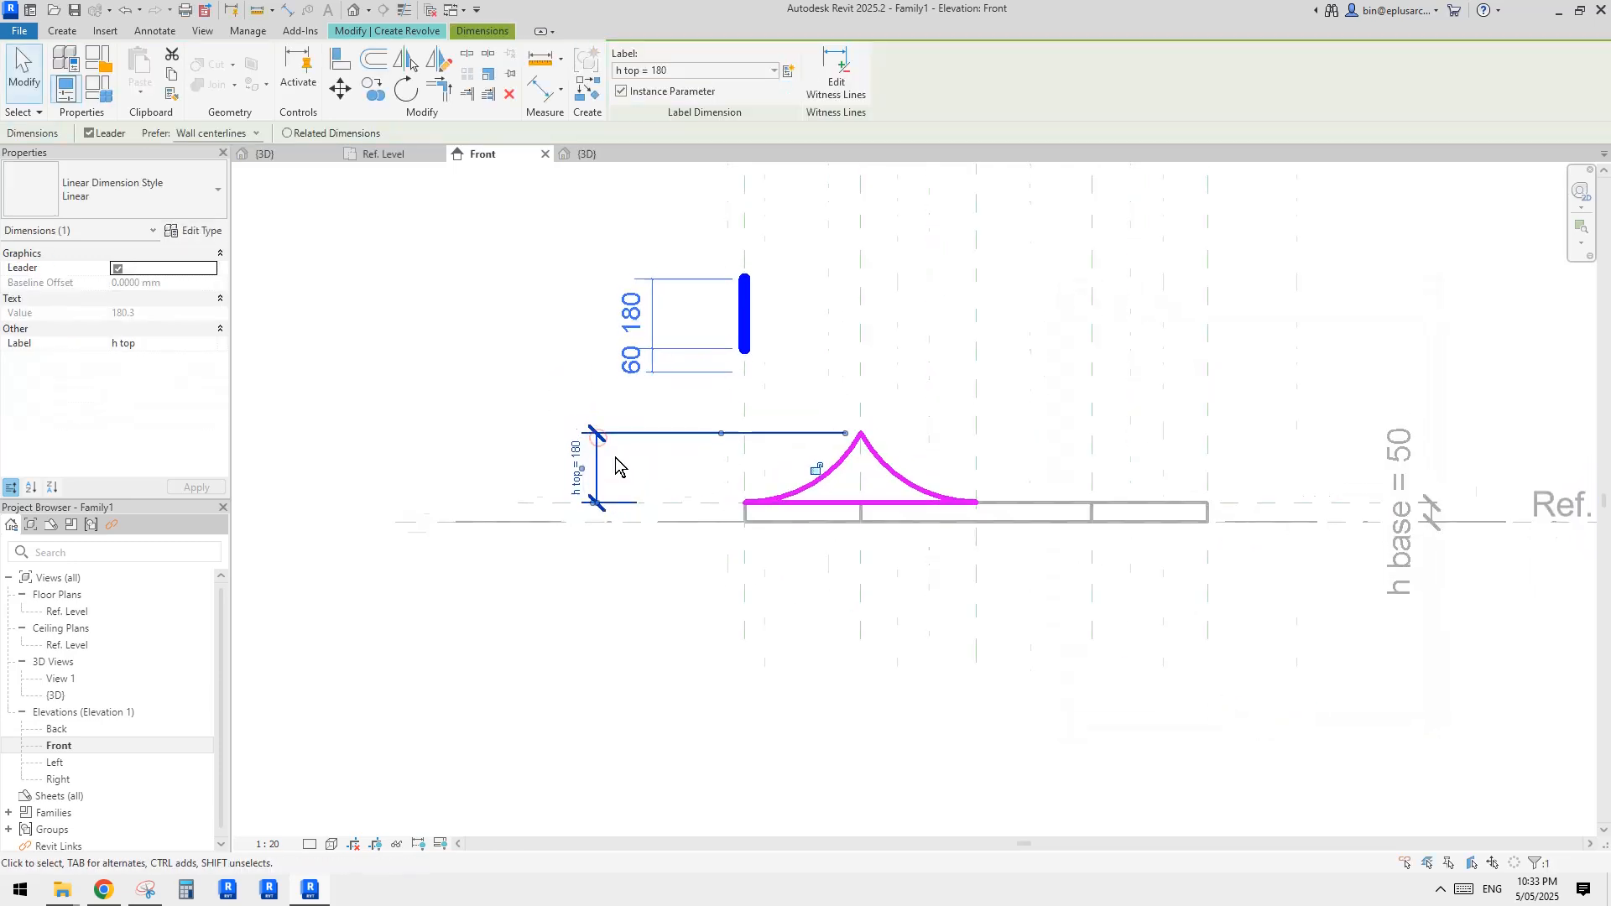
Set the "h top" parameter to 100 in the family types and apply it to the profile sketch.
left_click(616, 455)
left_click(615, 430)
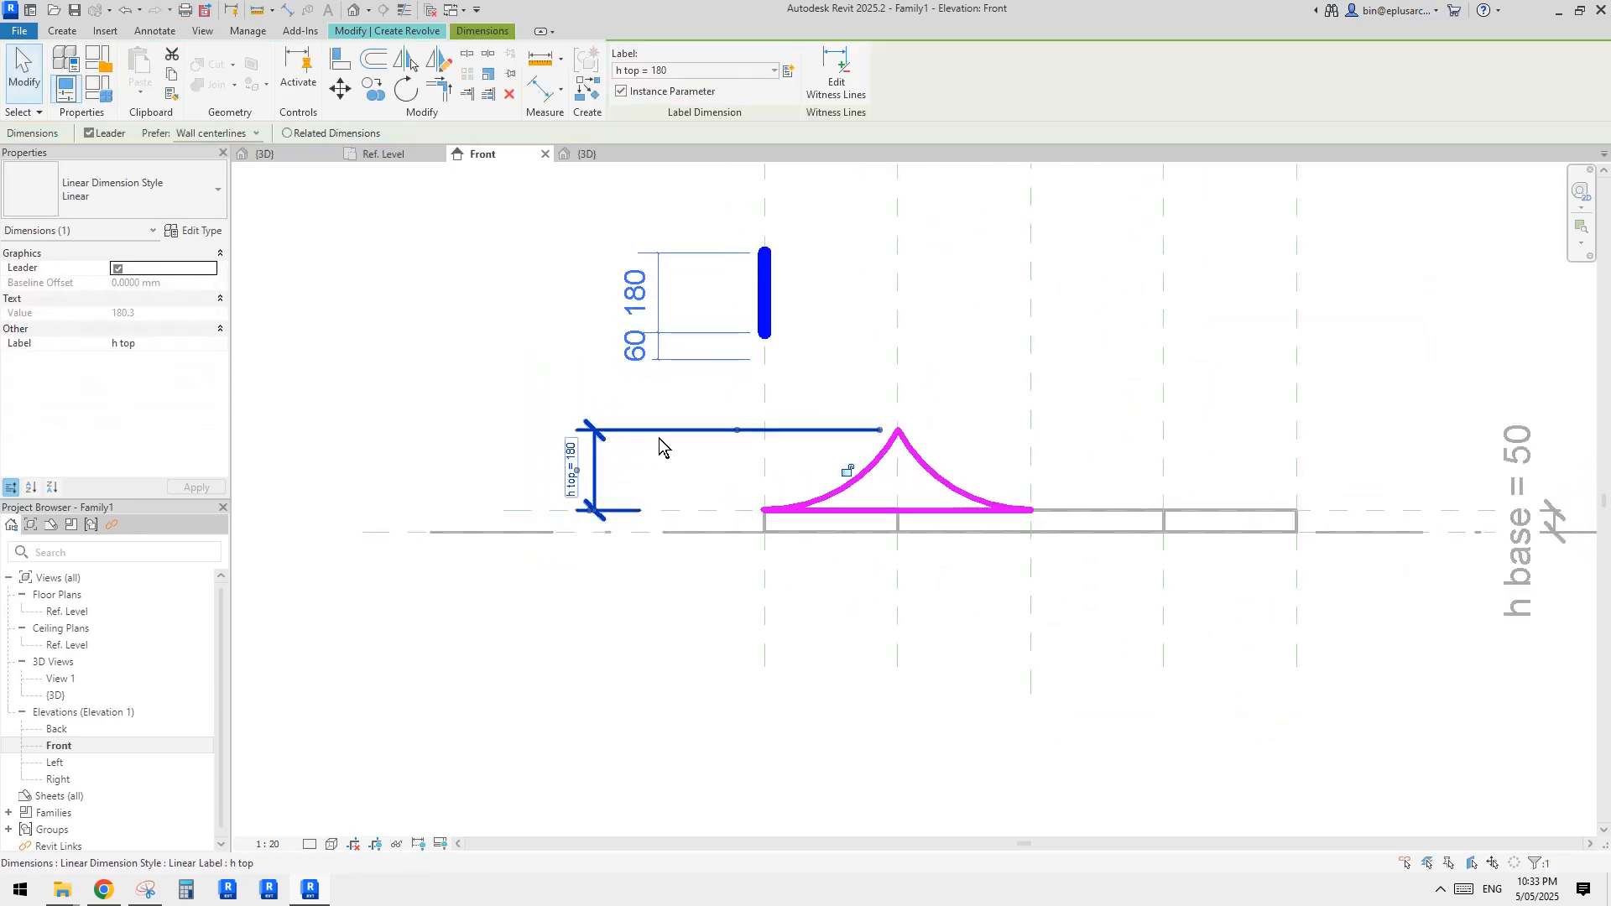
left_click(665, 466)
scroll(665, 461, "down", 1)
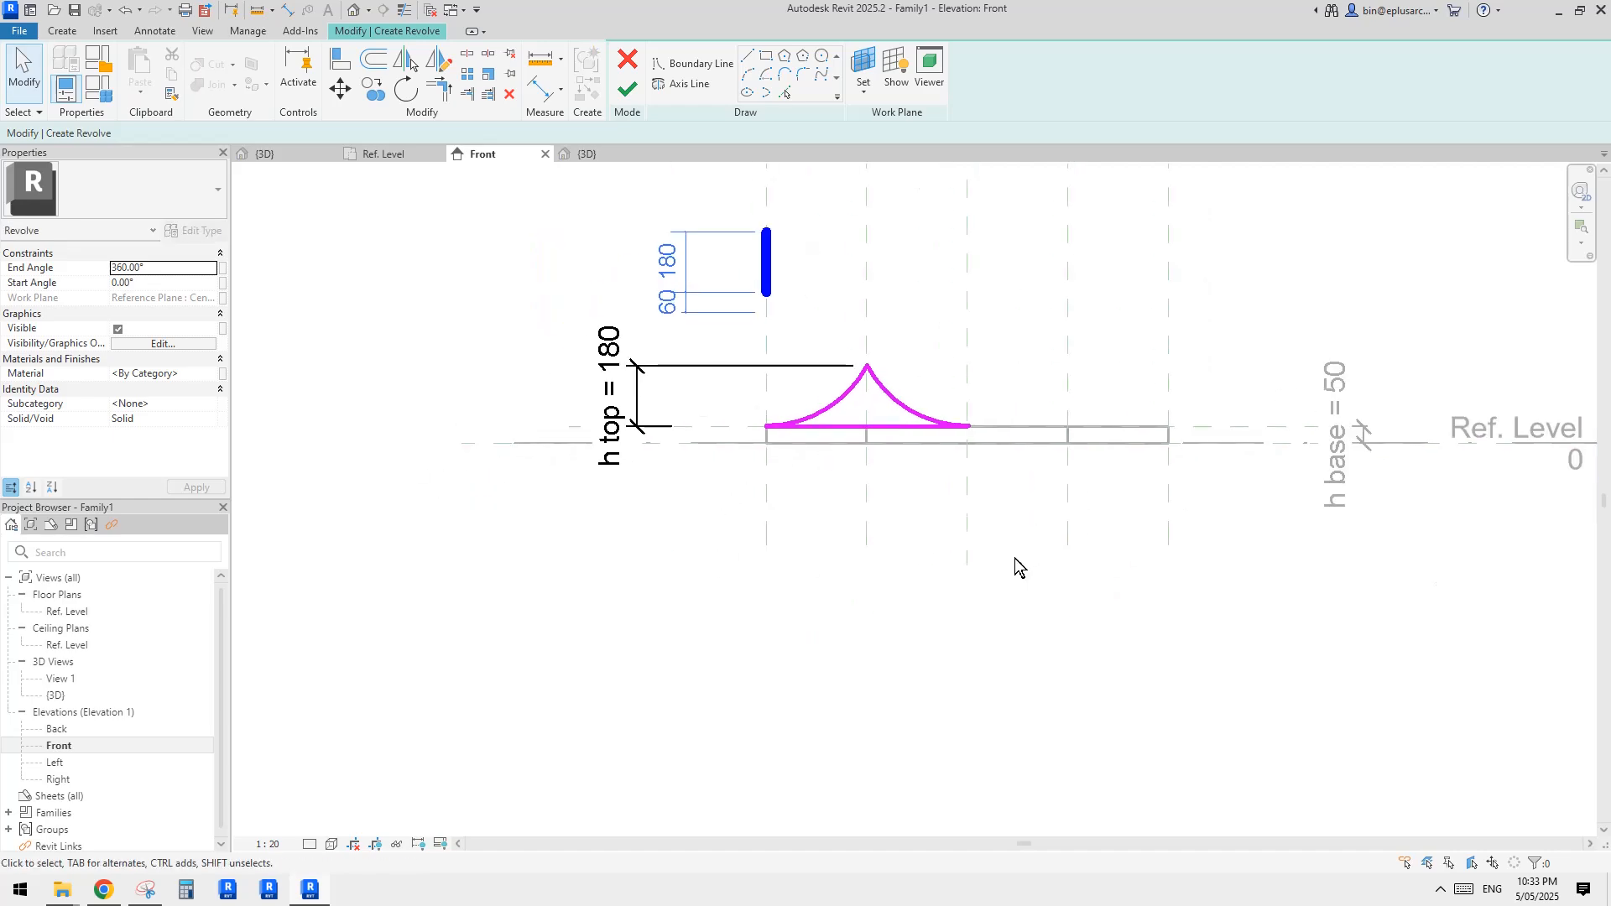
scroll(524, 239, "up", 1)
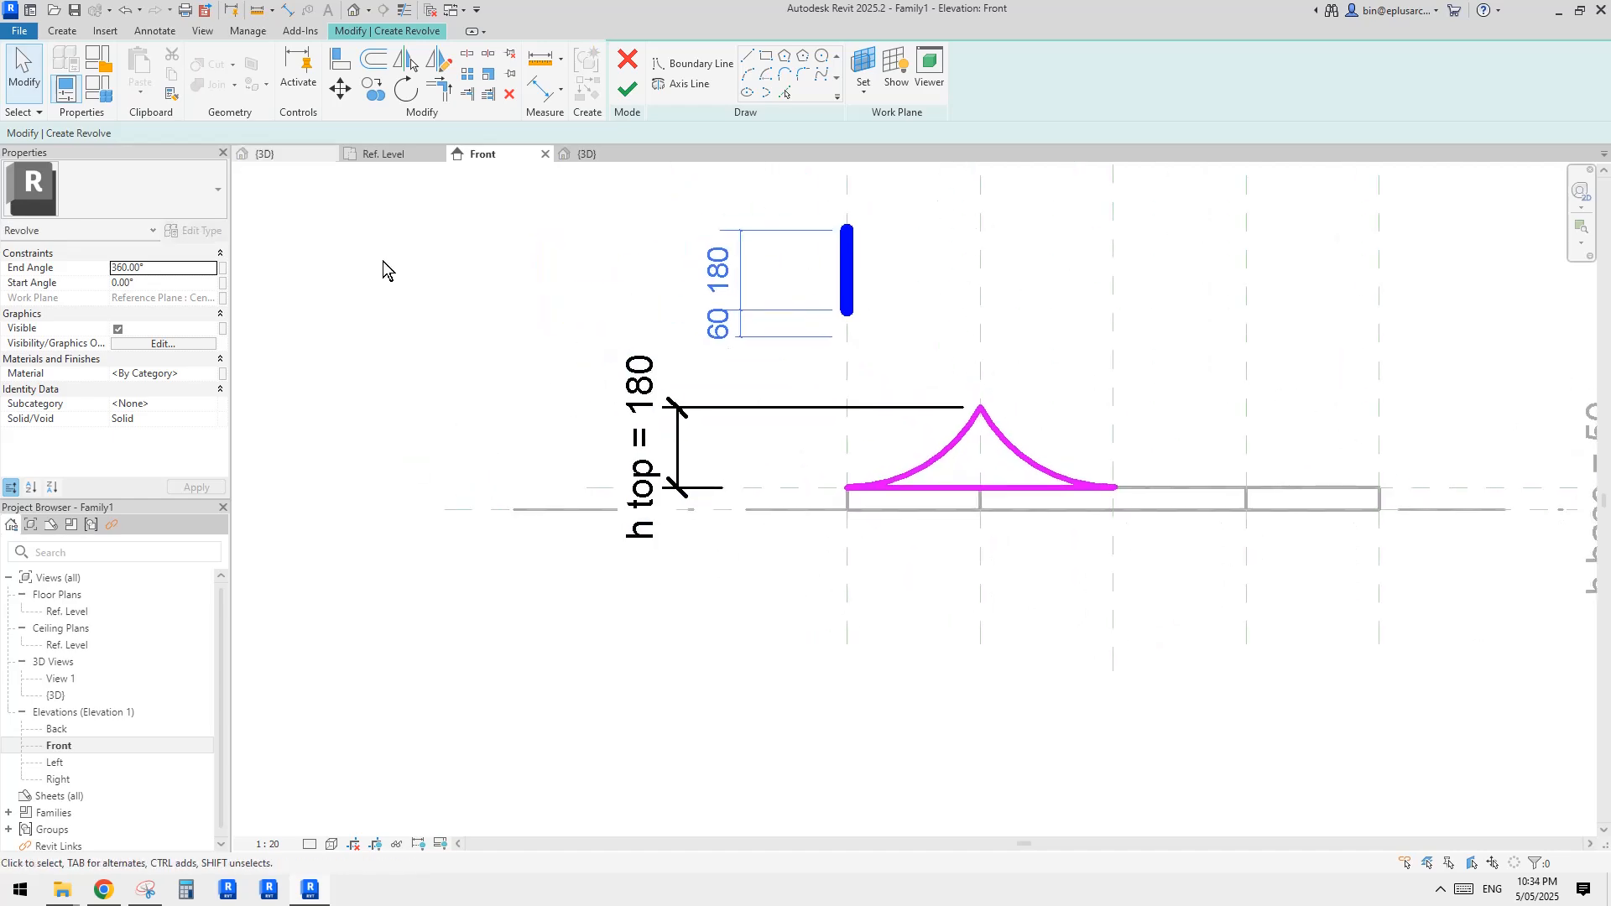
left_click(109, 79)
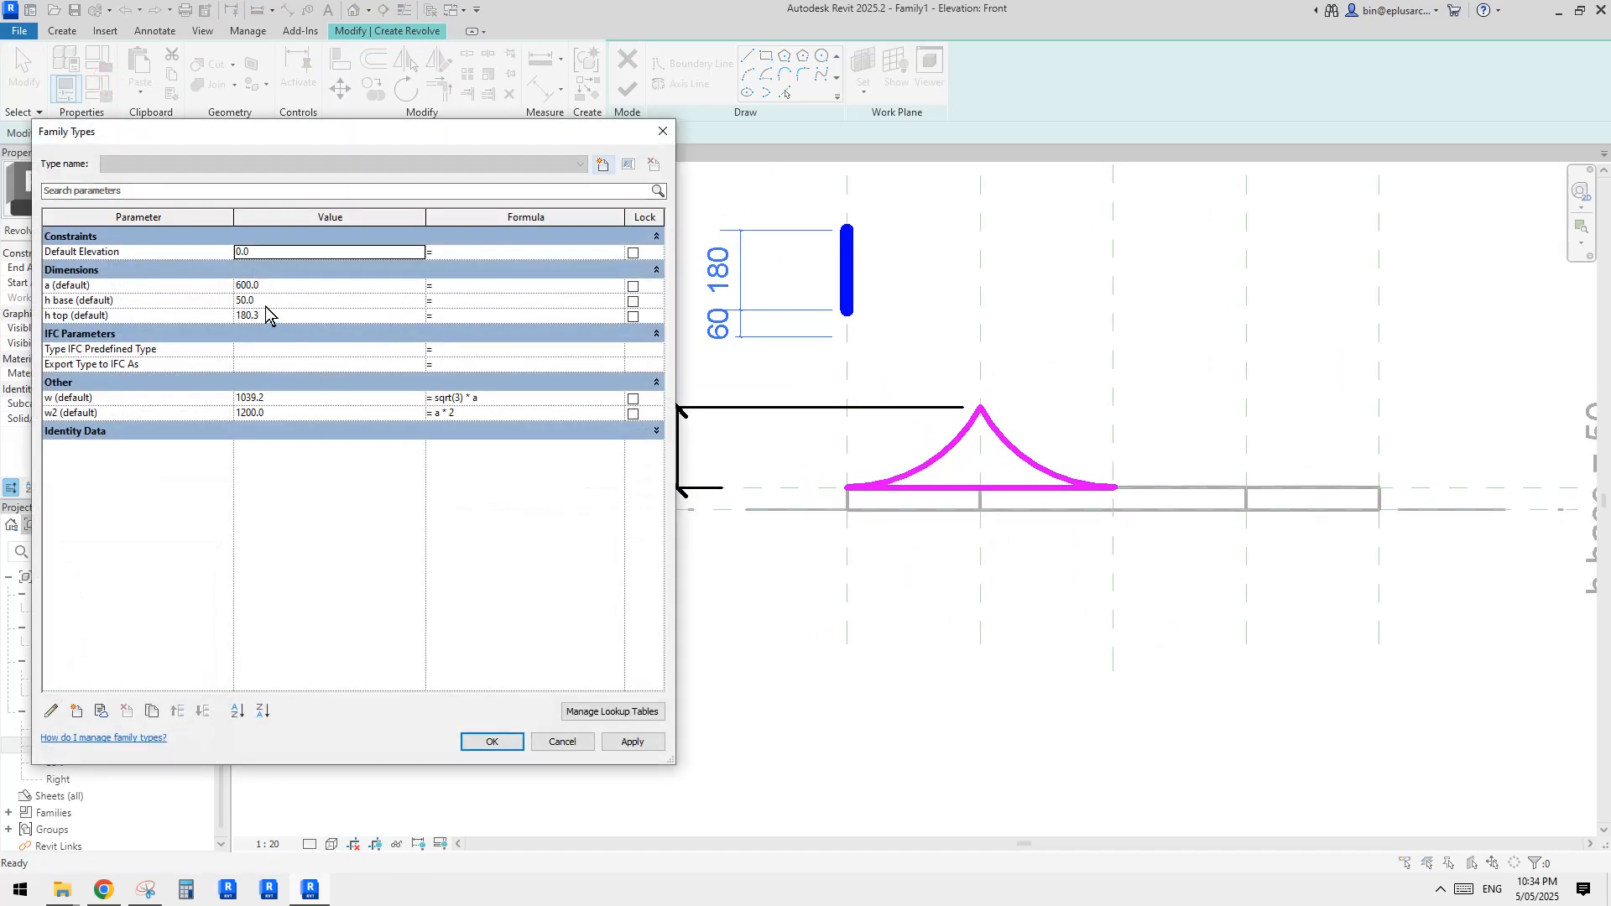
type("100")
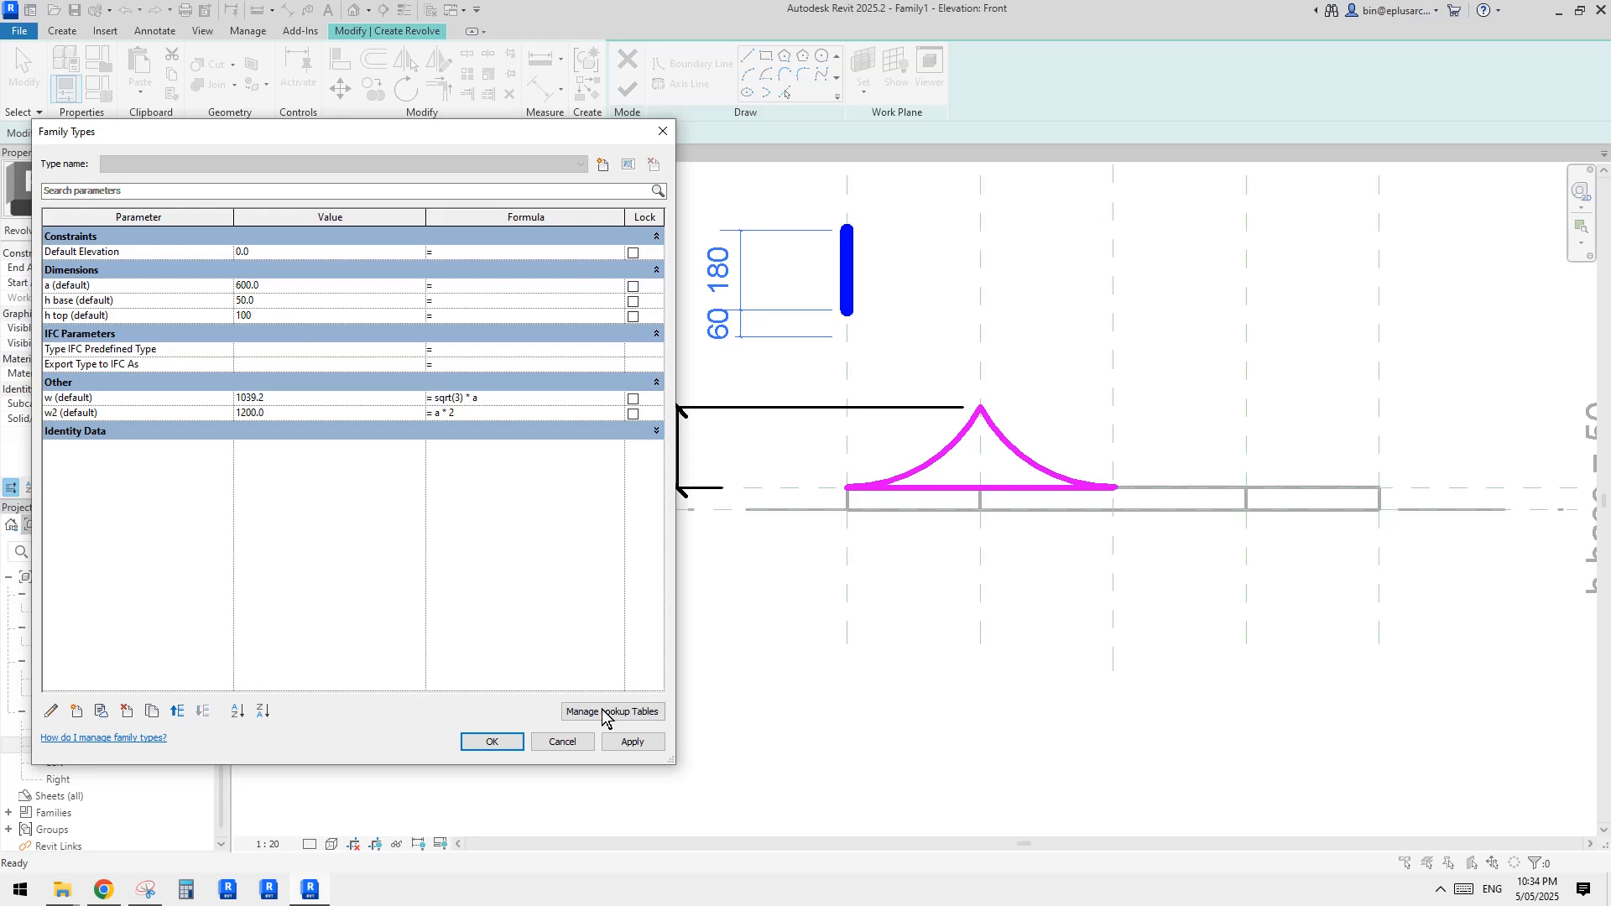
left_click(633, 742)
left_click(492, 741)
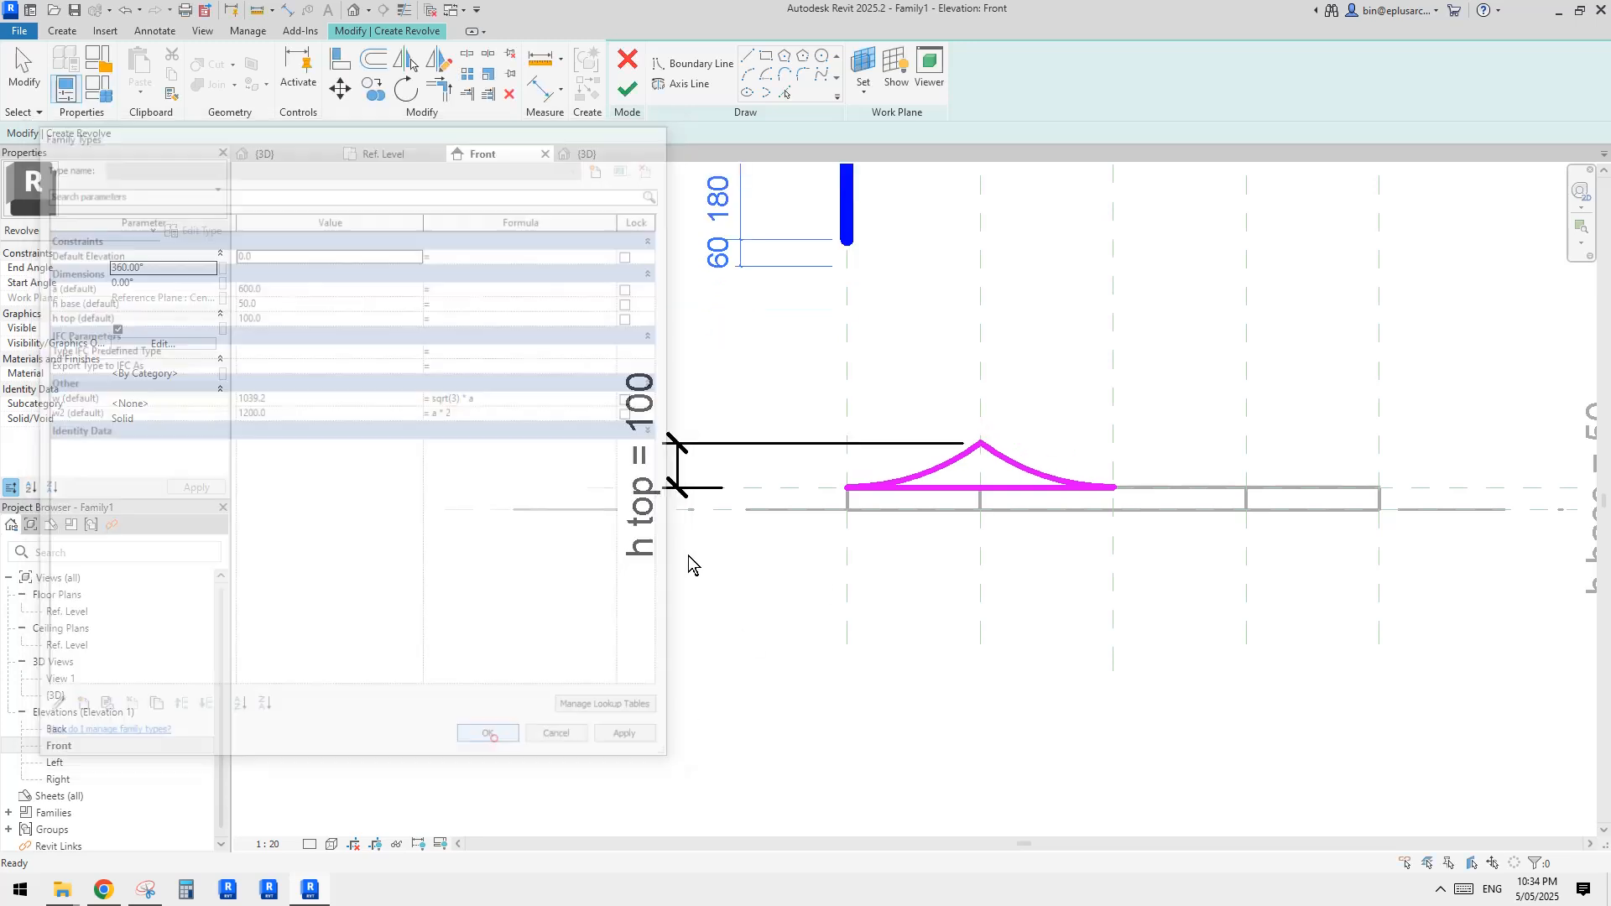
Finish the revolve sketch and inspect the resulting solid together with the hexagonal base in the default 3D view.
scroll(827, 481, "down", 2)
left_click(625, 89)
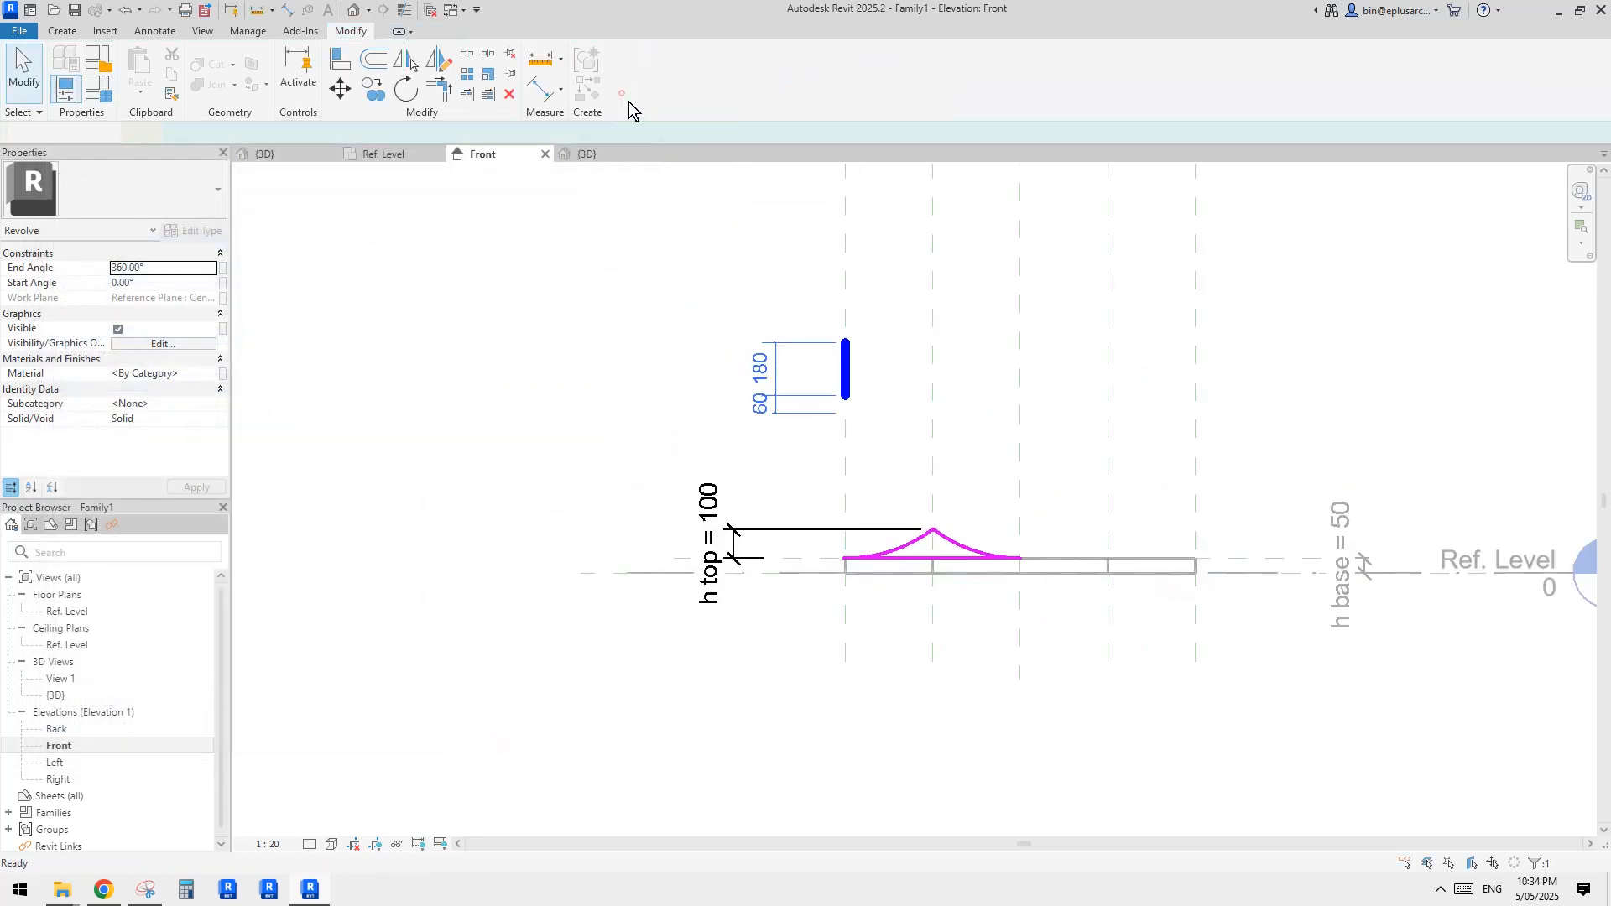
left_click(353, 10)
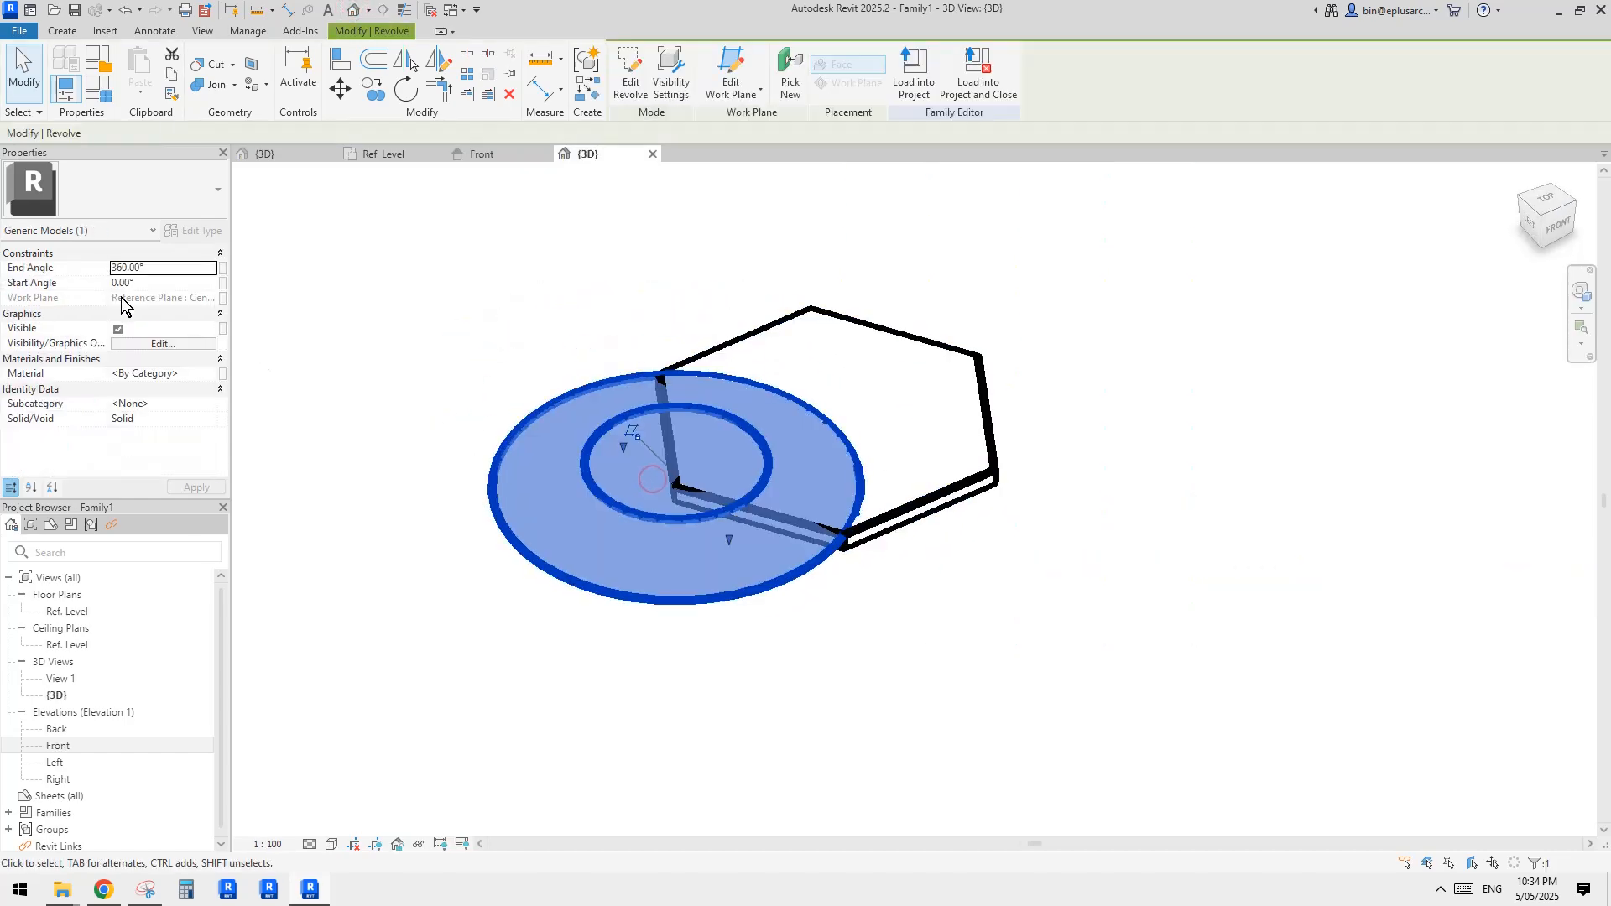
middle_click_drag(714, 455, 825, 473)
middle_click_drag(818, 397, 833, 391, "shift")
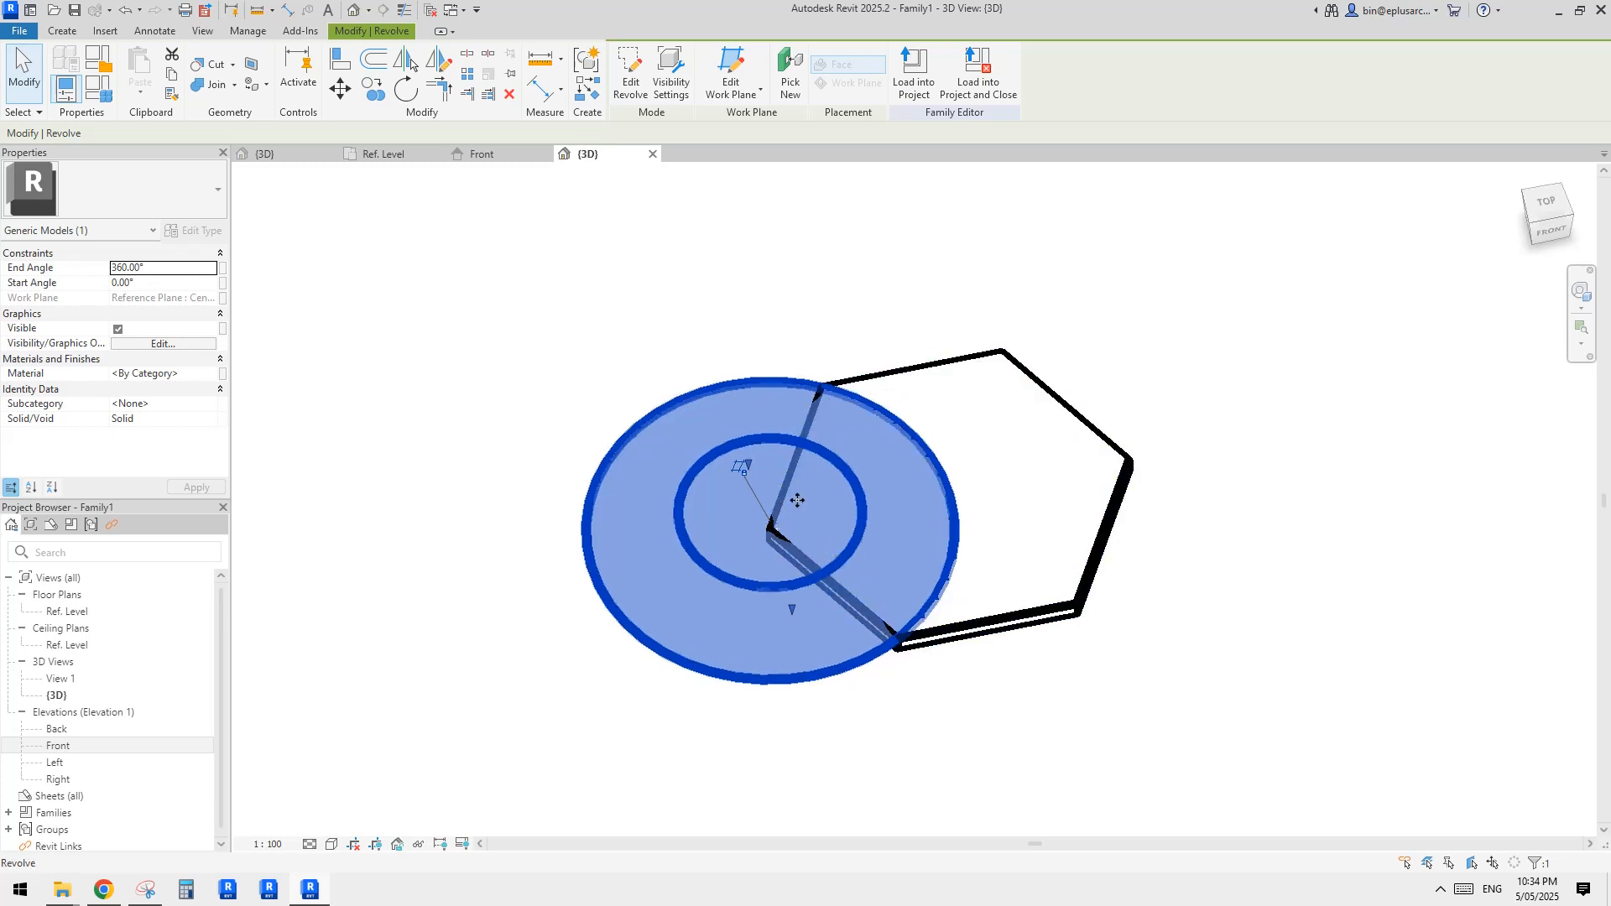
middle_click_drag(485, 304, 487, 311)
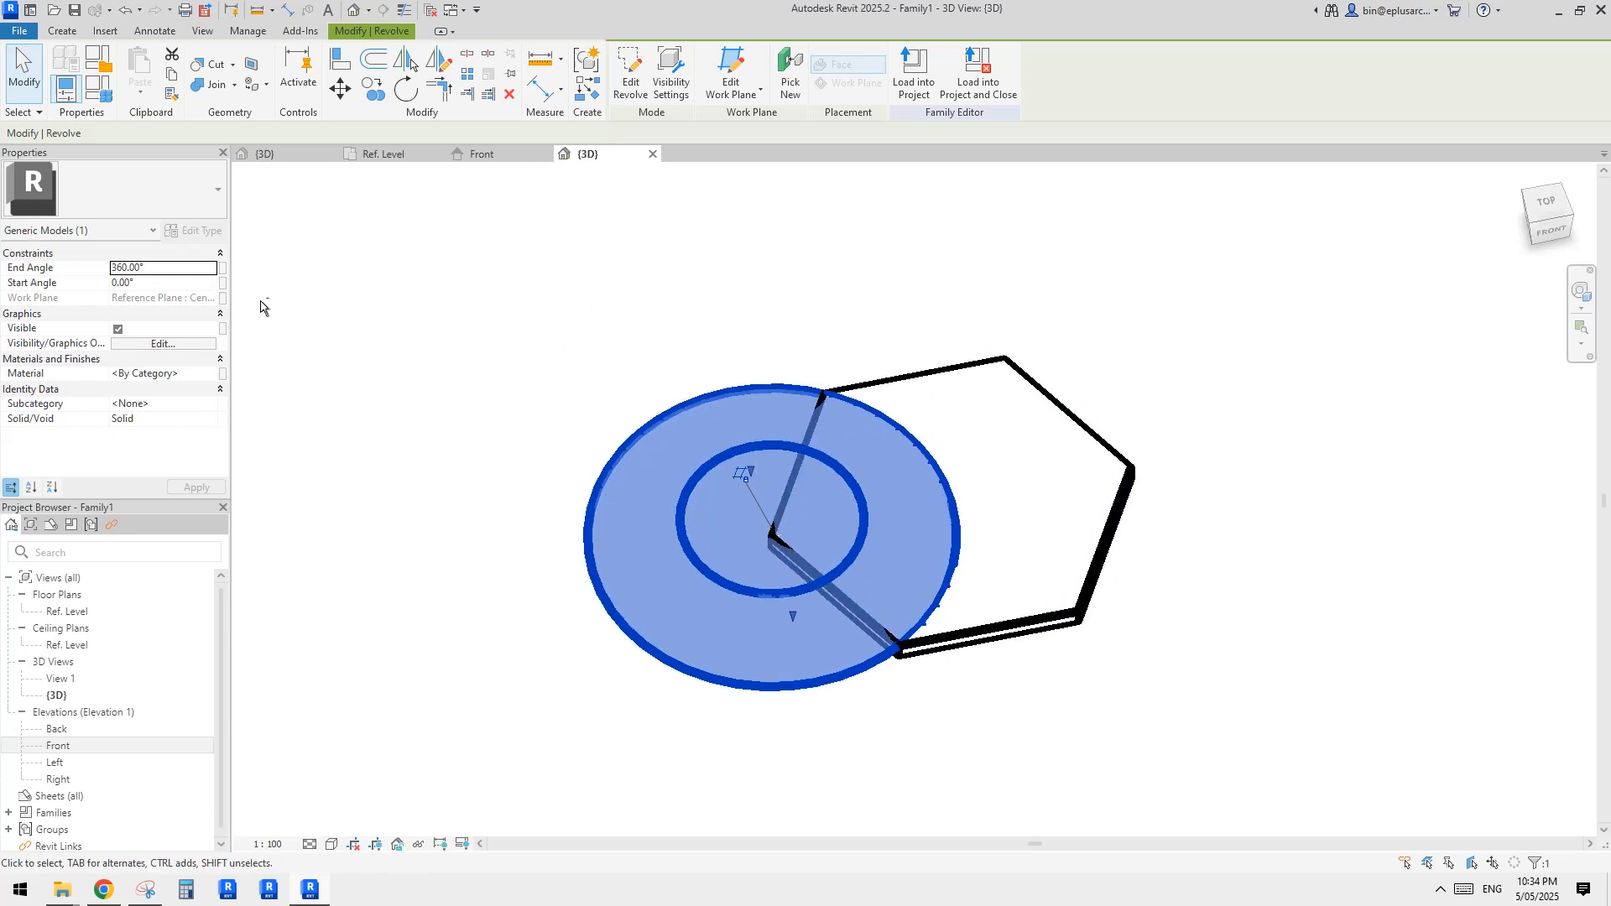
Try a start angle of 120° for the revolve, and set it to 60° instead.
left_click(159, 282)
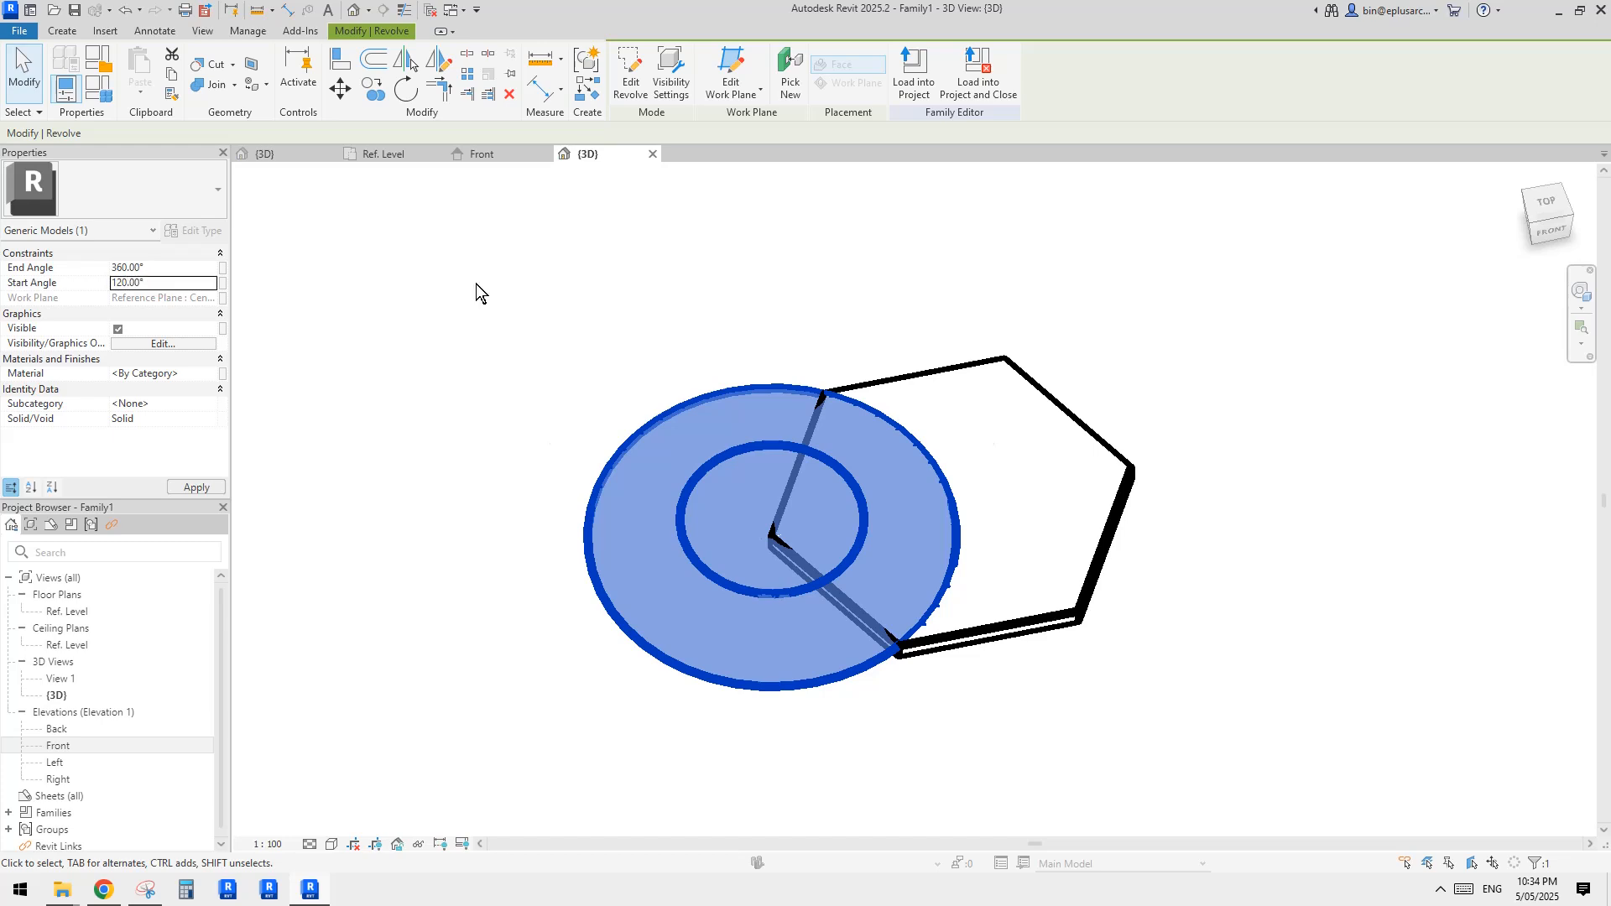
middle_click_drag(600, 325, 602, 326)
left_click(181, 284)
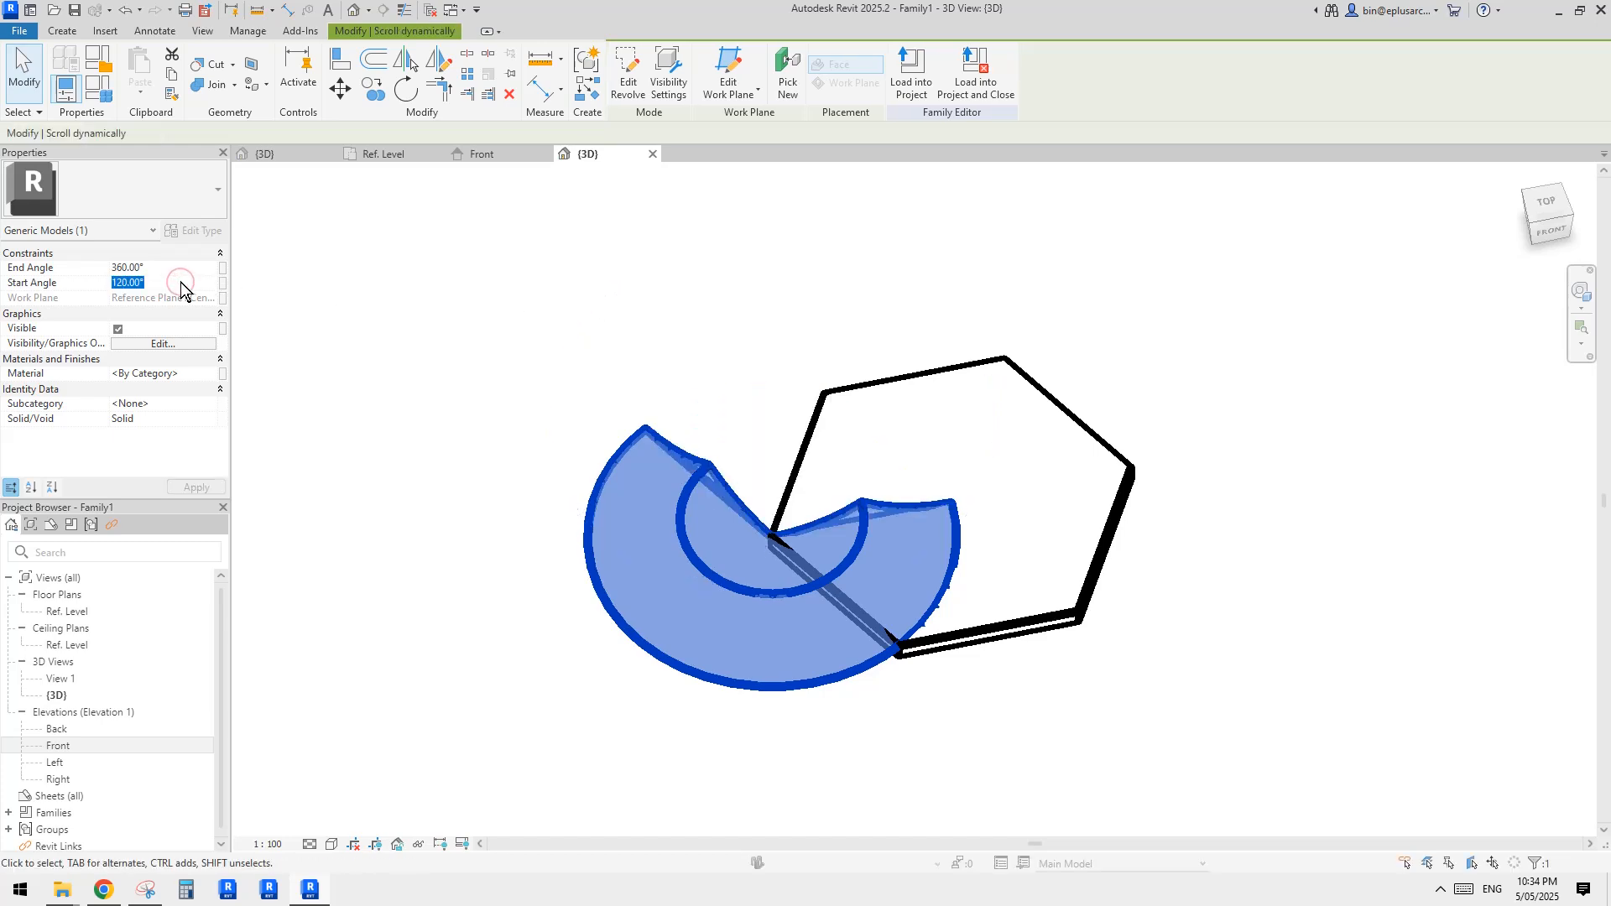
type("60")
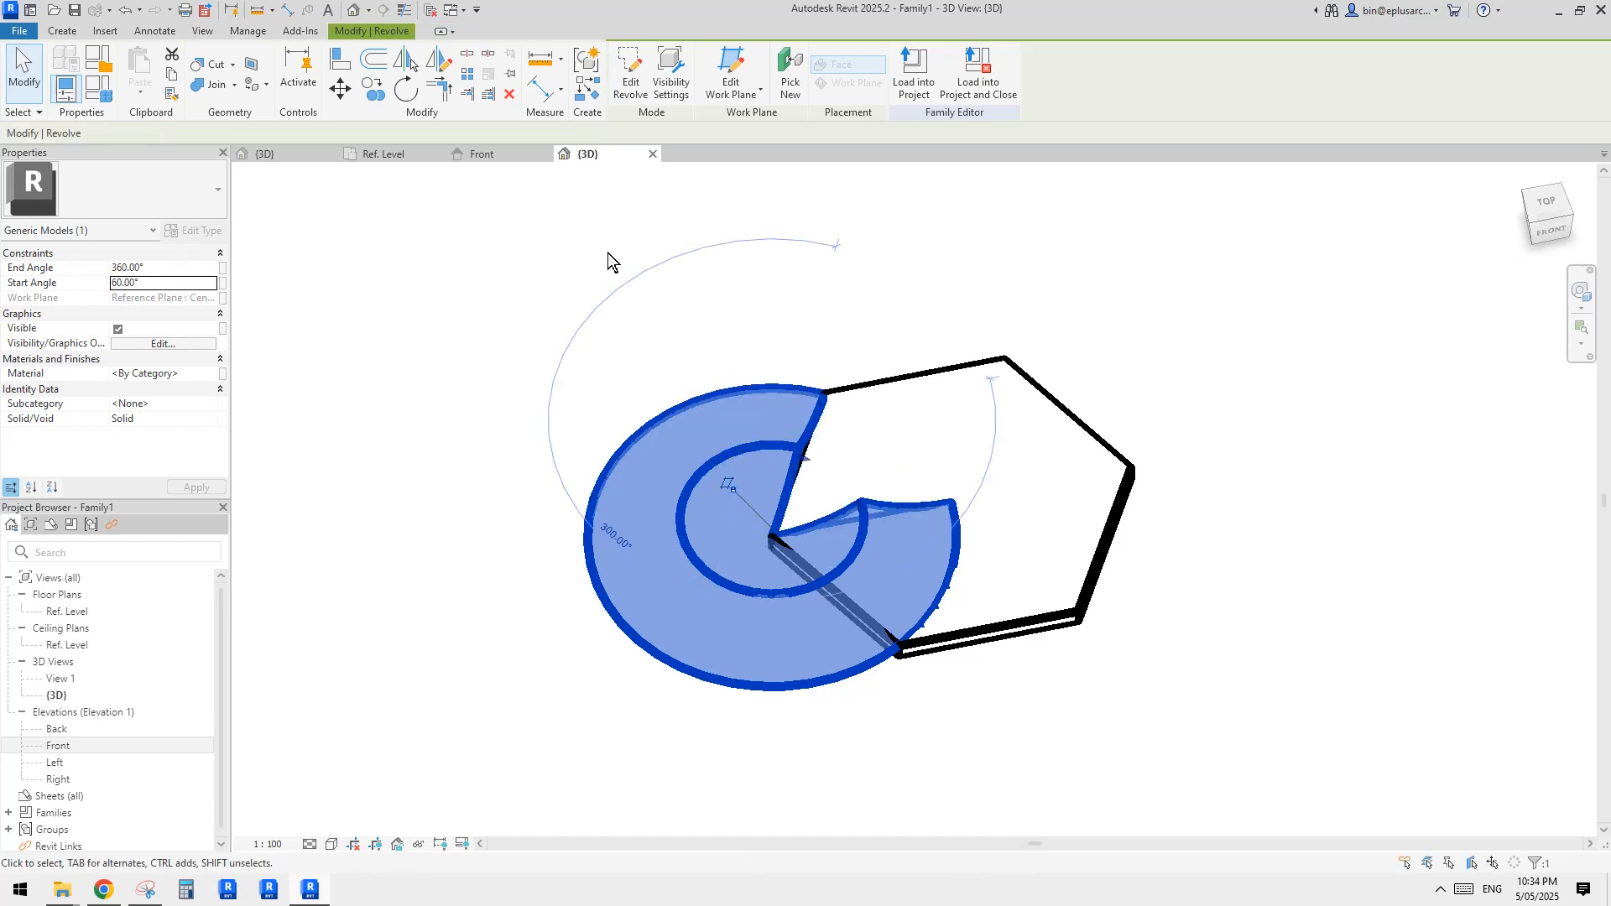
middle_click_drag(606, 253, 592, 249)
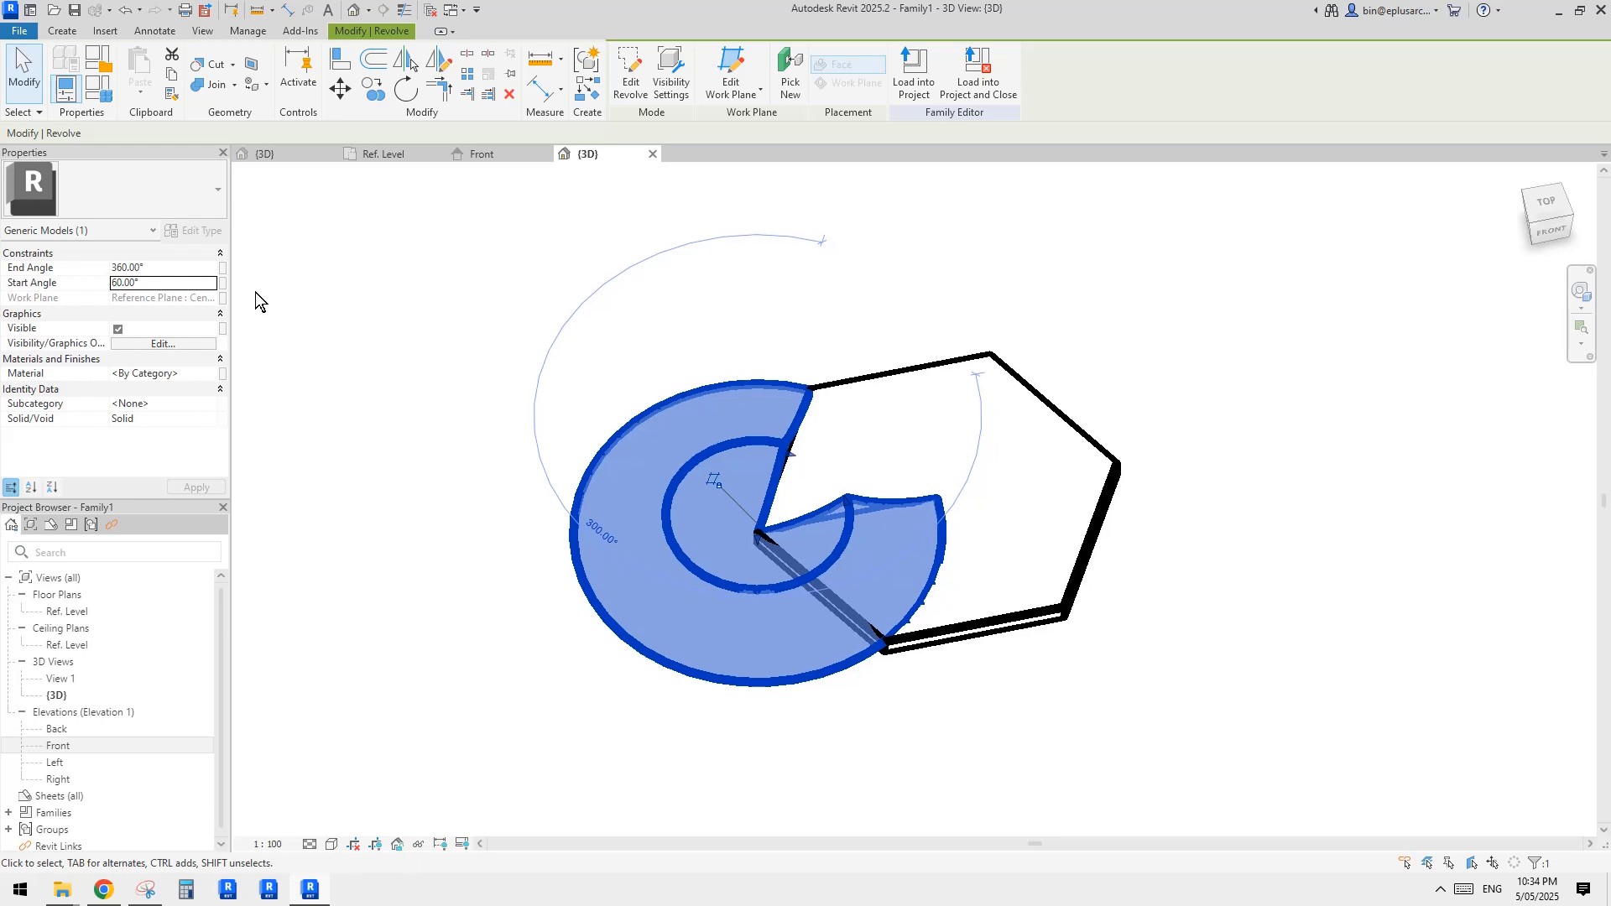
Set the revolve's end angle to -60° and deselect the solid.
left_click(165, 269)
type("-6")
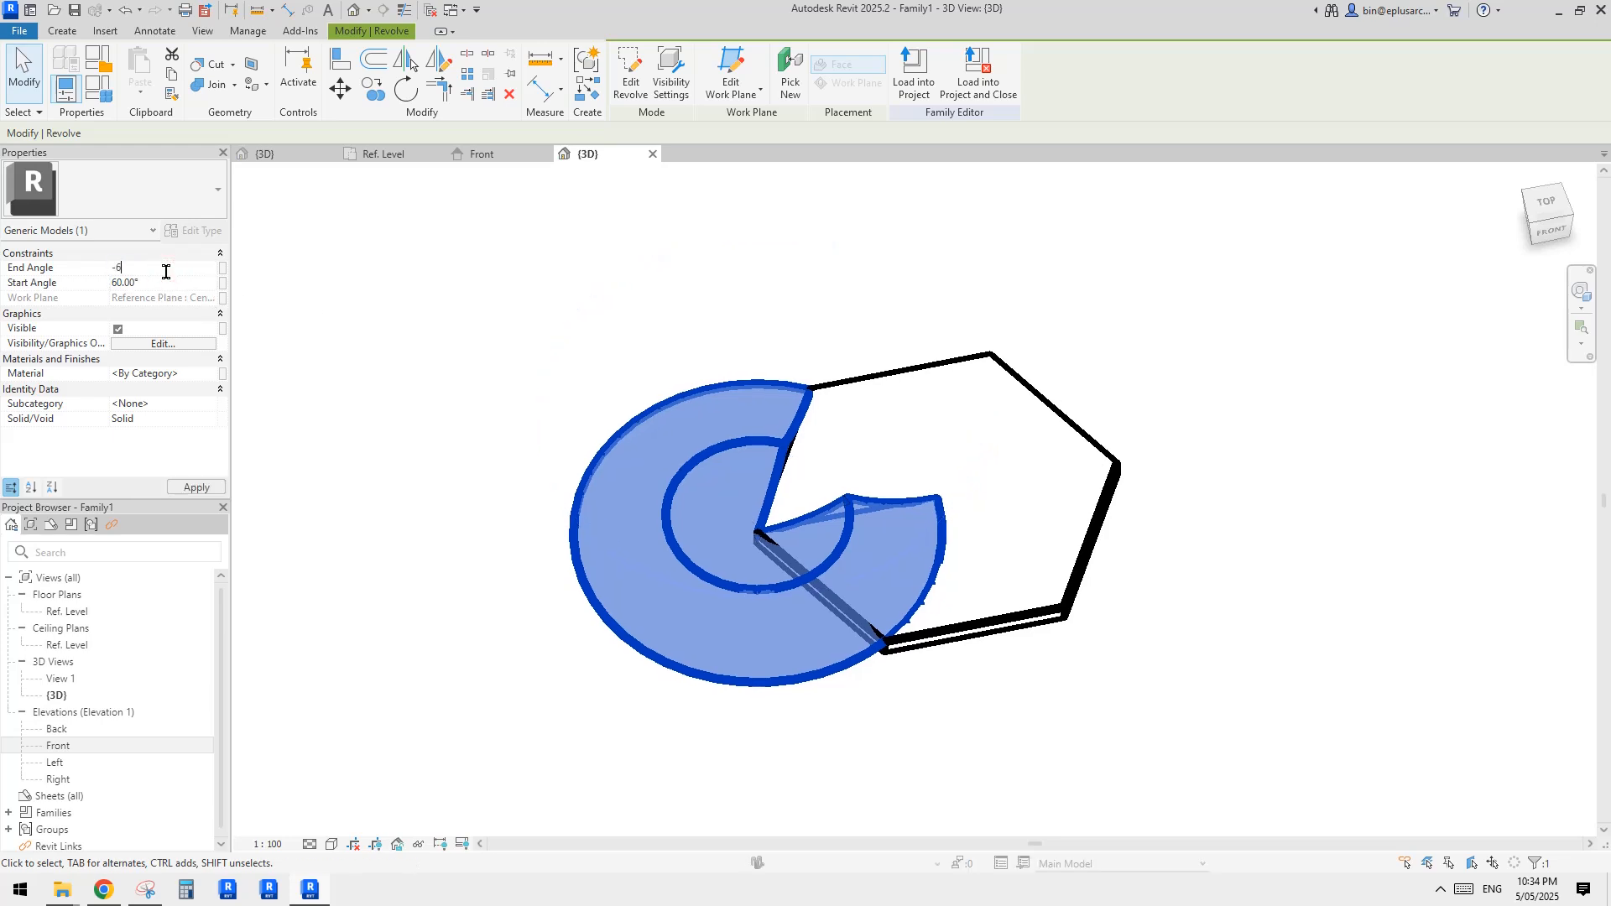
type("0")
left_click(933, 339)
Set the 3D view's scale to 1 : 20 to thin the displayed line weights.
middle_click_drag(955, 489, 1090, 274)
mouse_move(1074, 344)
middle_mouse_down("shift")
mouse_move(1083, 309)
mouse_move(1077, 330)
middle_mouse_up("shift")
scroll(806, 370, "up", 1)
scroll(628, 415, "up", 2)
middle_click_drag(637, 422, 581, 420)
scroll(656, 409, "down", 2)
scroll(580, 420, "down", 1)
left_click(269, 845)
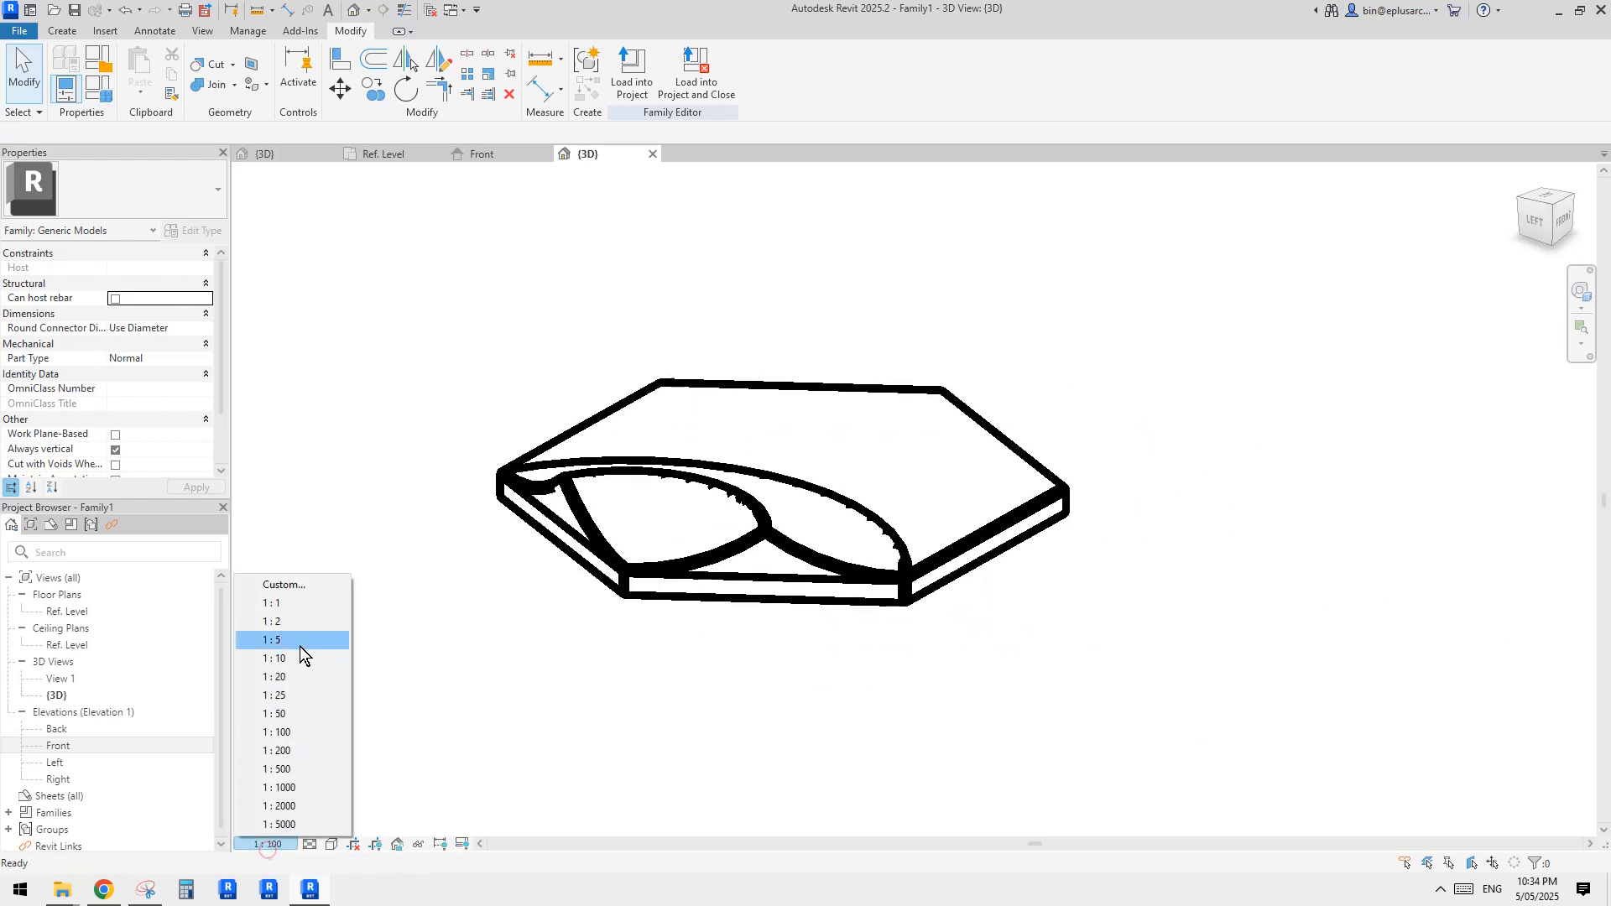
left_click(294, 676)
scroll(732, 570, "up", 1)
middle_click_drag(731, 570, 681, 551, "shift")
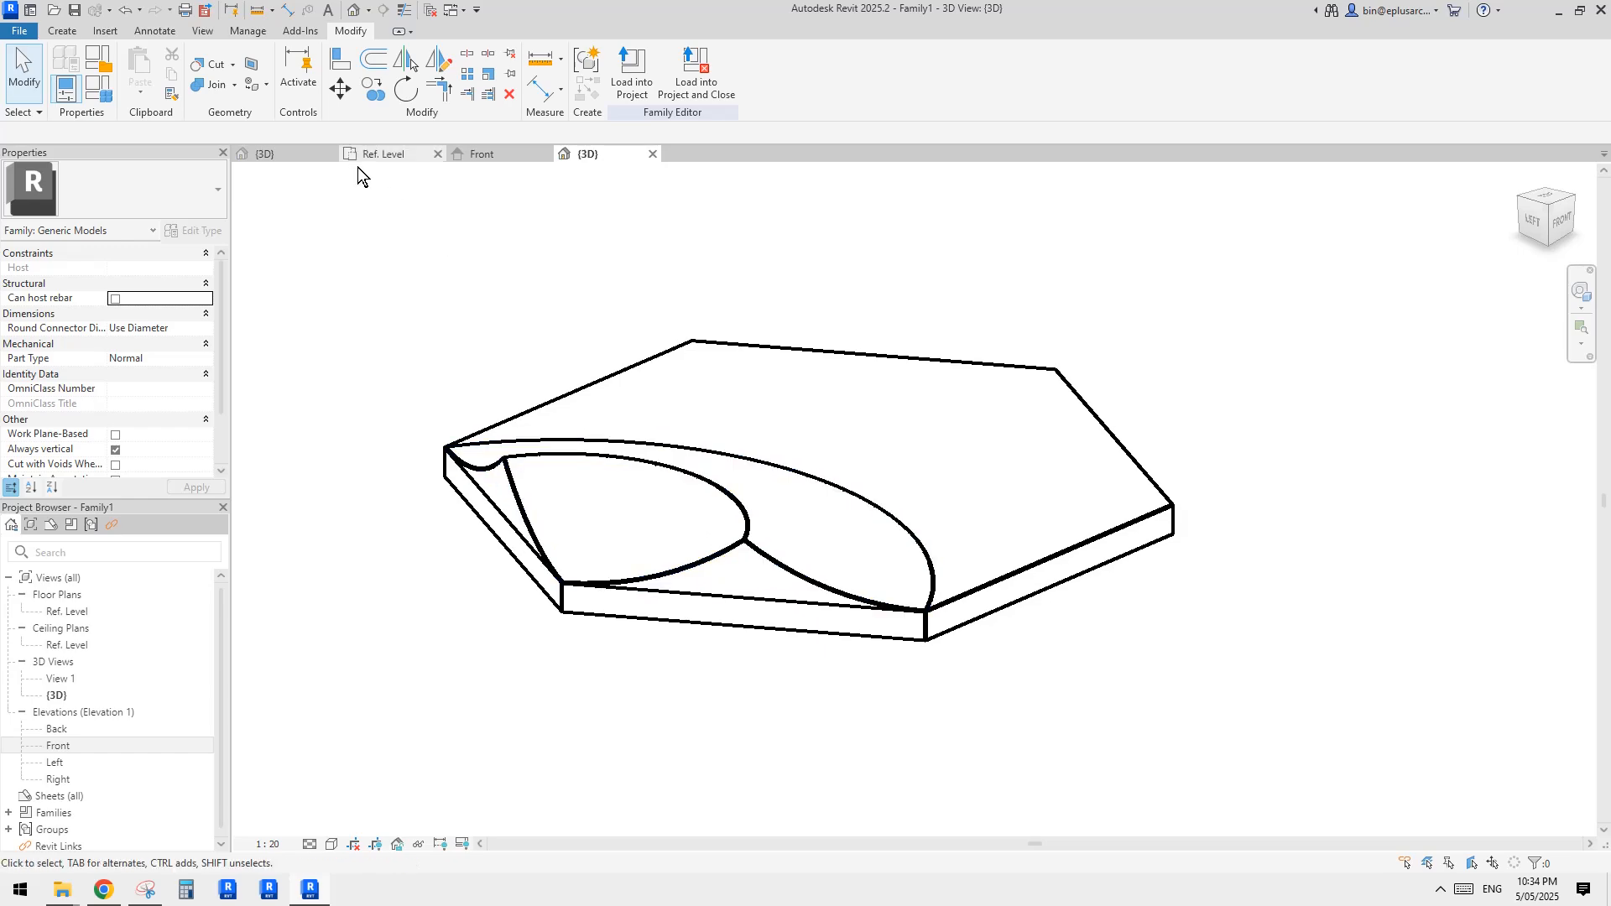
Join the geometry of the revolved form and the hexagonal base, and leave the Join command.
left_click(216, 89)
left_click(833, 550)
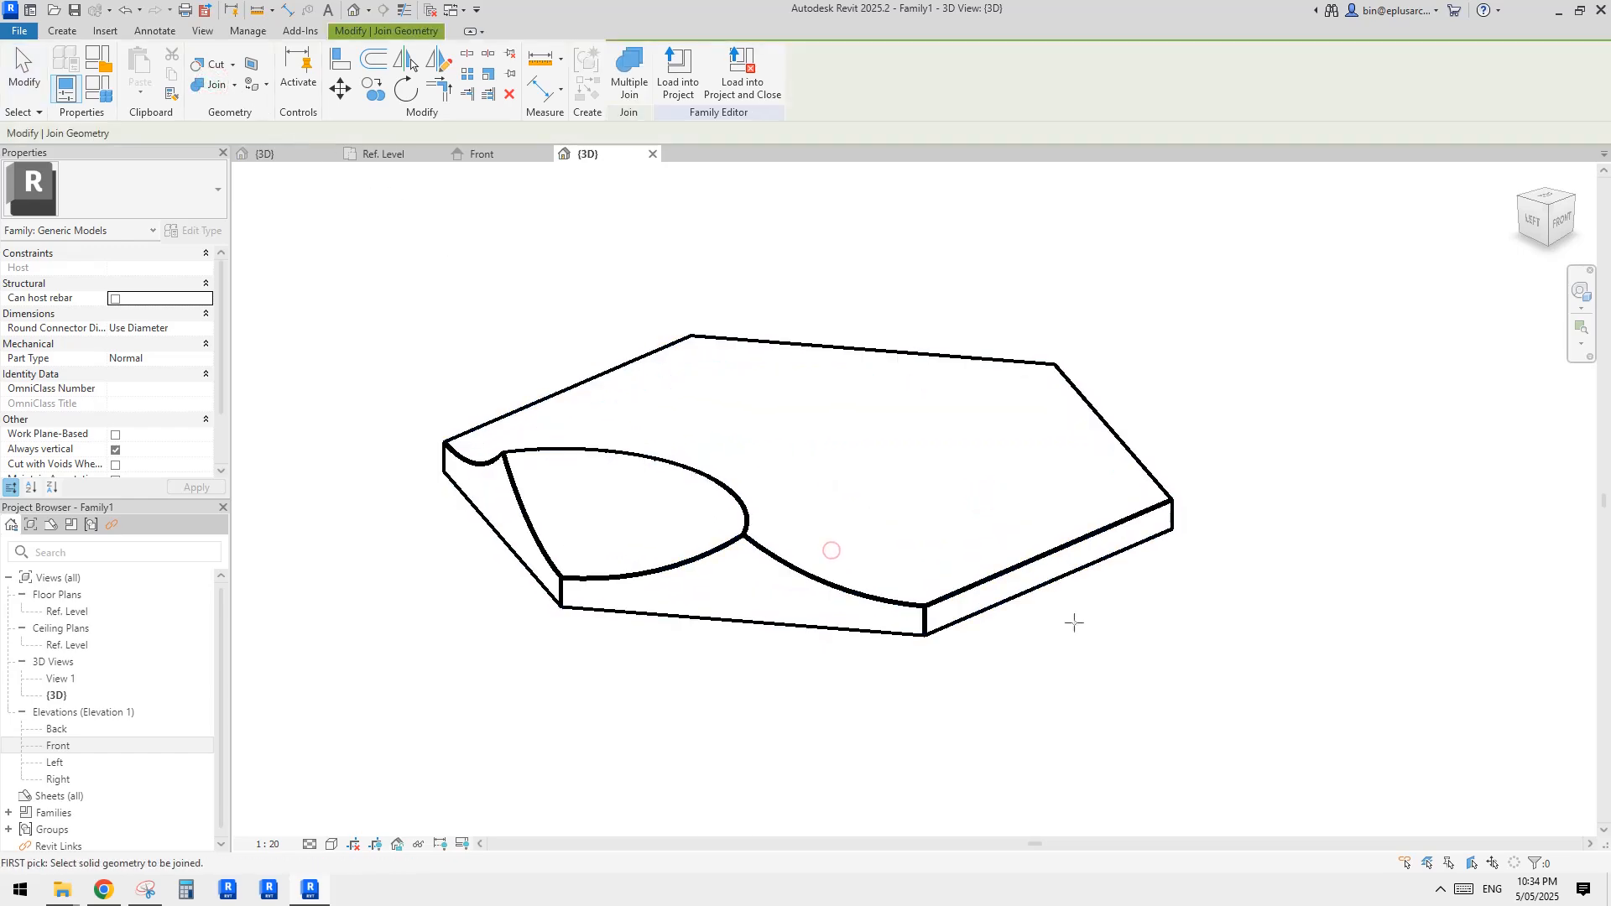
middle_click_drag(1071, 618, 1027, 550, "shift")
key("Escape")
mouse_move(998, 646)
middle_mouse_down("shift")
mouse_move(1100, 612)
mouse_move(1019, 659)
middle_mouse_up("shift")
middle_click_drag(835, 659, 1162, 642)
middle_click_drag(1153, 595, 870, 600, "shift")
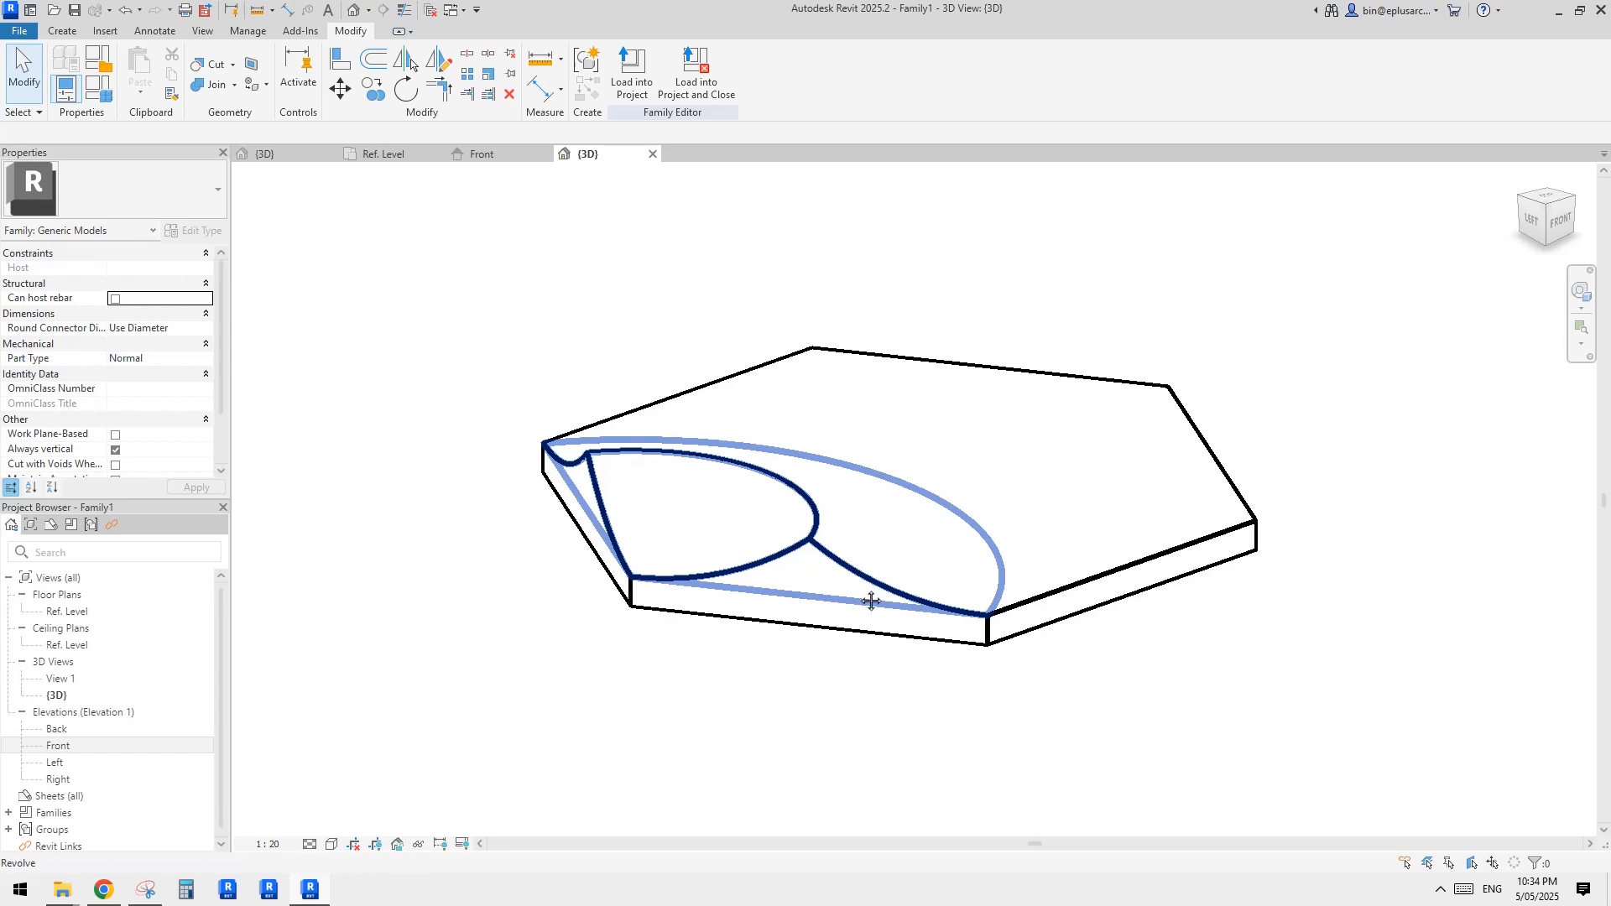
Switch the 3D view's visual style to Shaded and view the joined solid.
key("d")
middle_click_drag(797, 651, 843, 651)
mouse_move(843, 650)
middle_mouse_down("shift")
mouse_move(834, 635)
mouse_move(862, 615)
middle_mouse_up("shift")
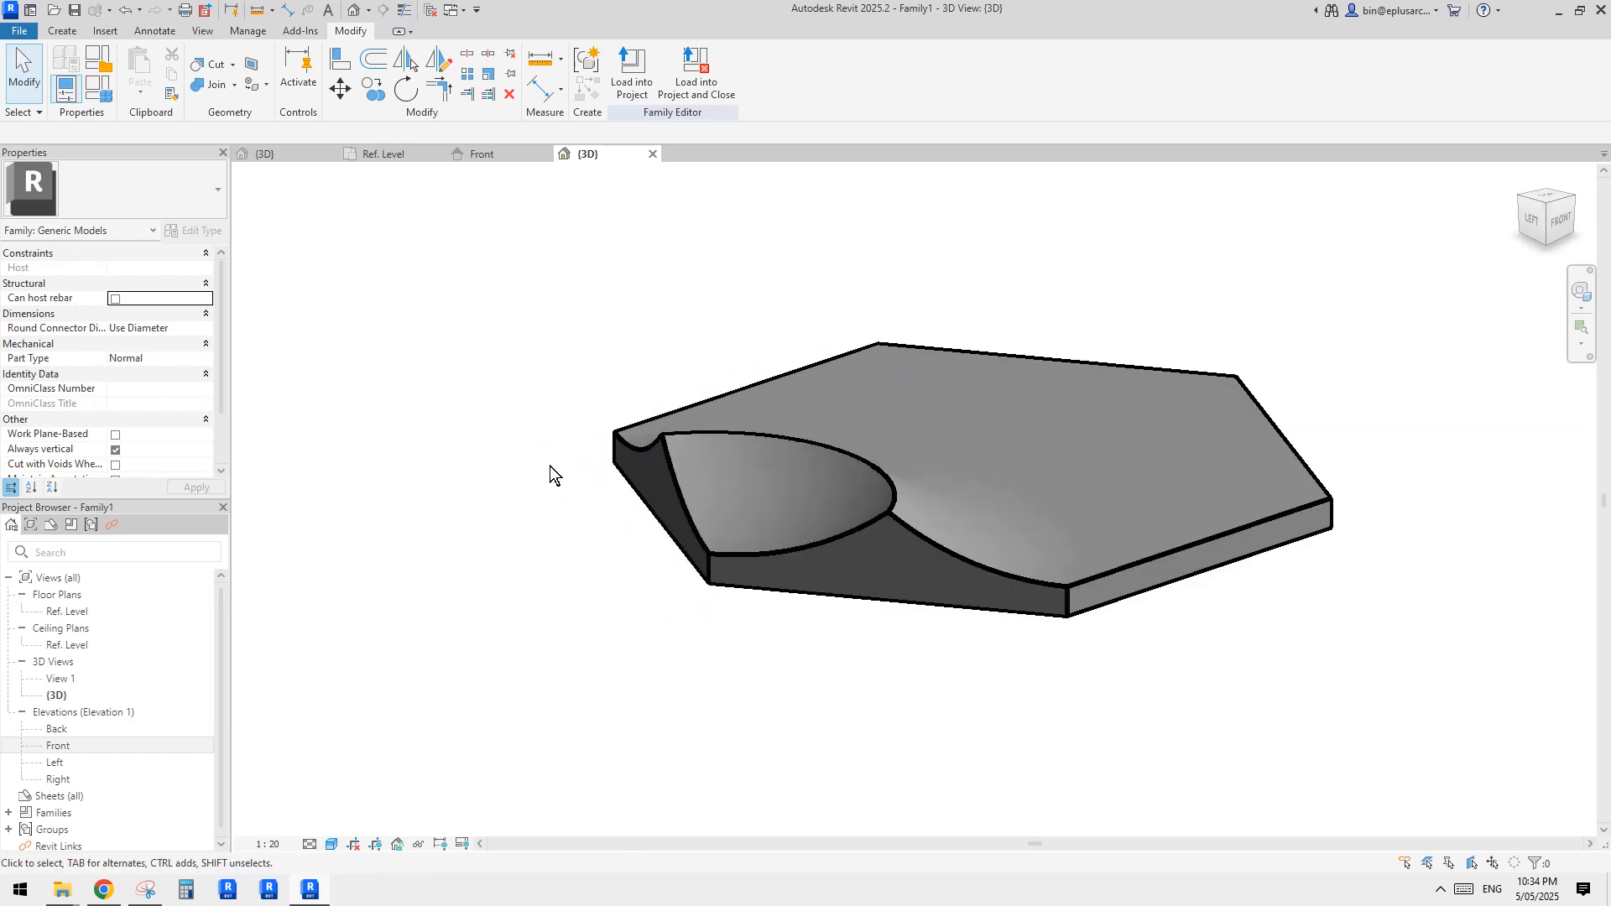
Flex the family by setting the "h top" parameter to 60 in the family types and applying it.
left_click(99, 89)
key("Escape")
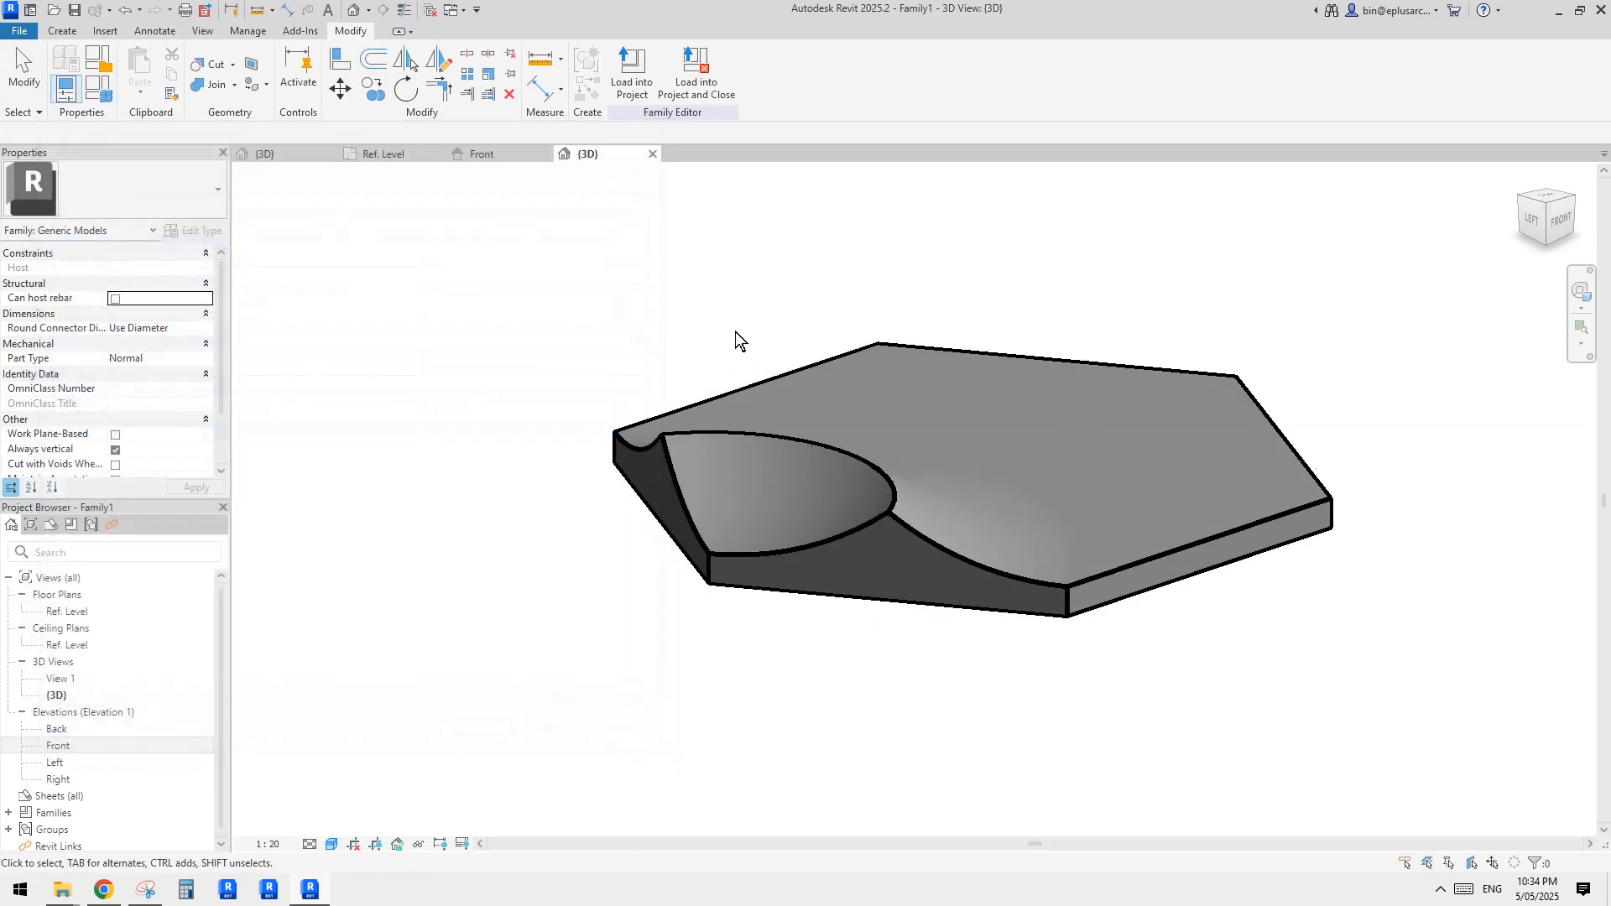
middle_click_drag(534, 268, 642, 276)
key("f")
key("t")
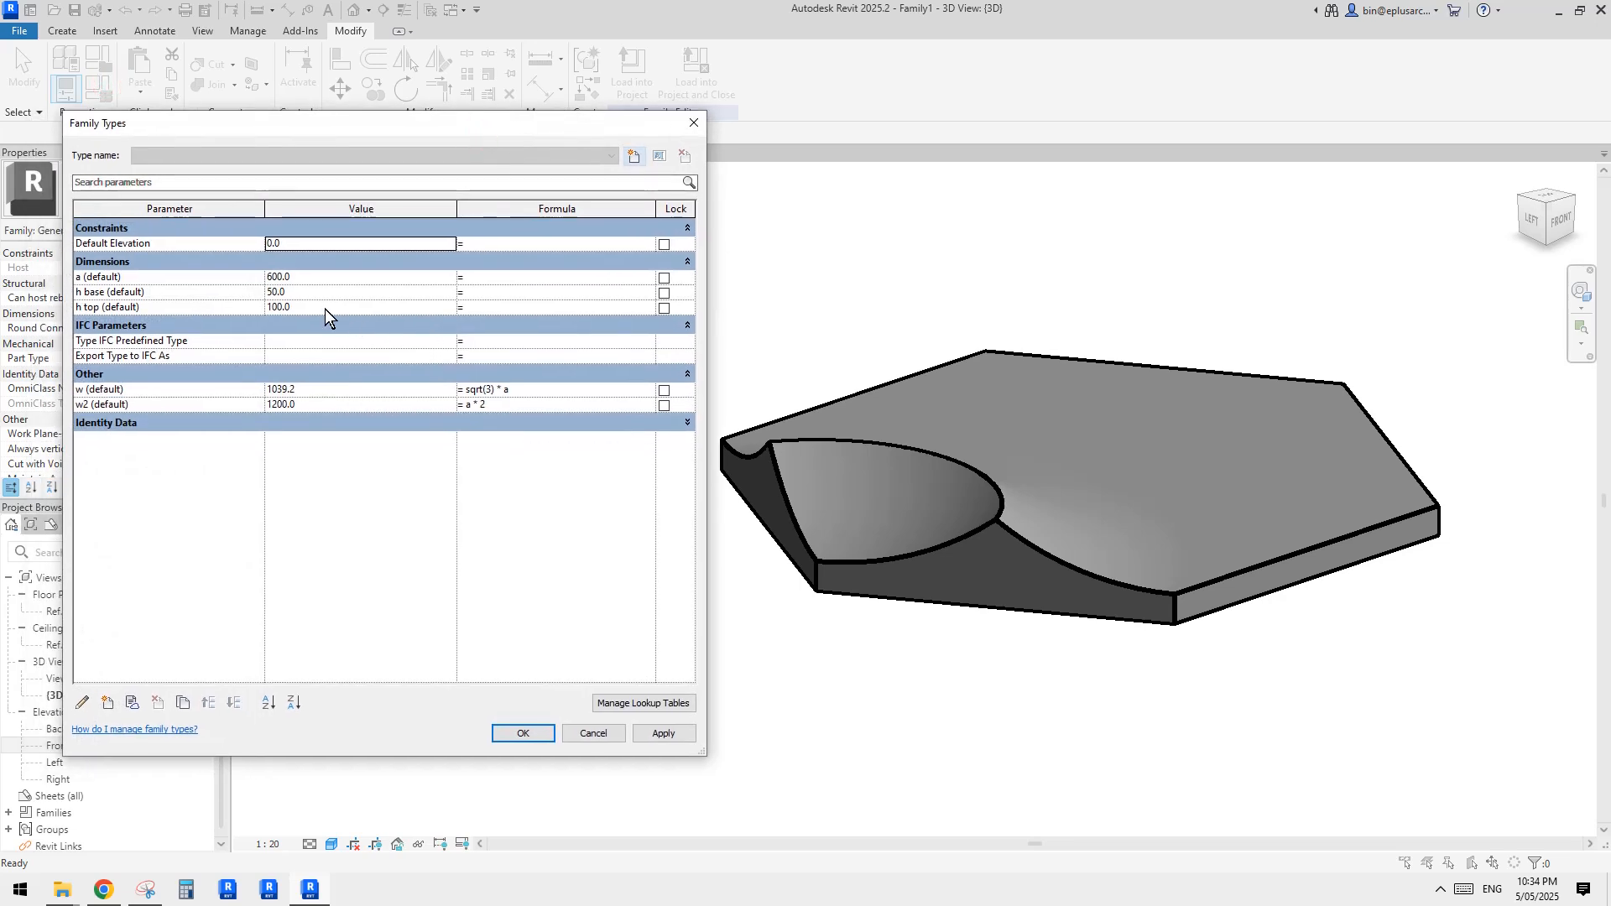
left_click(324, 308)
left_click(310, 291)
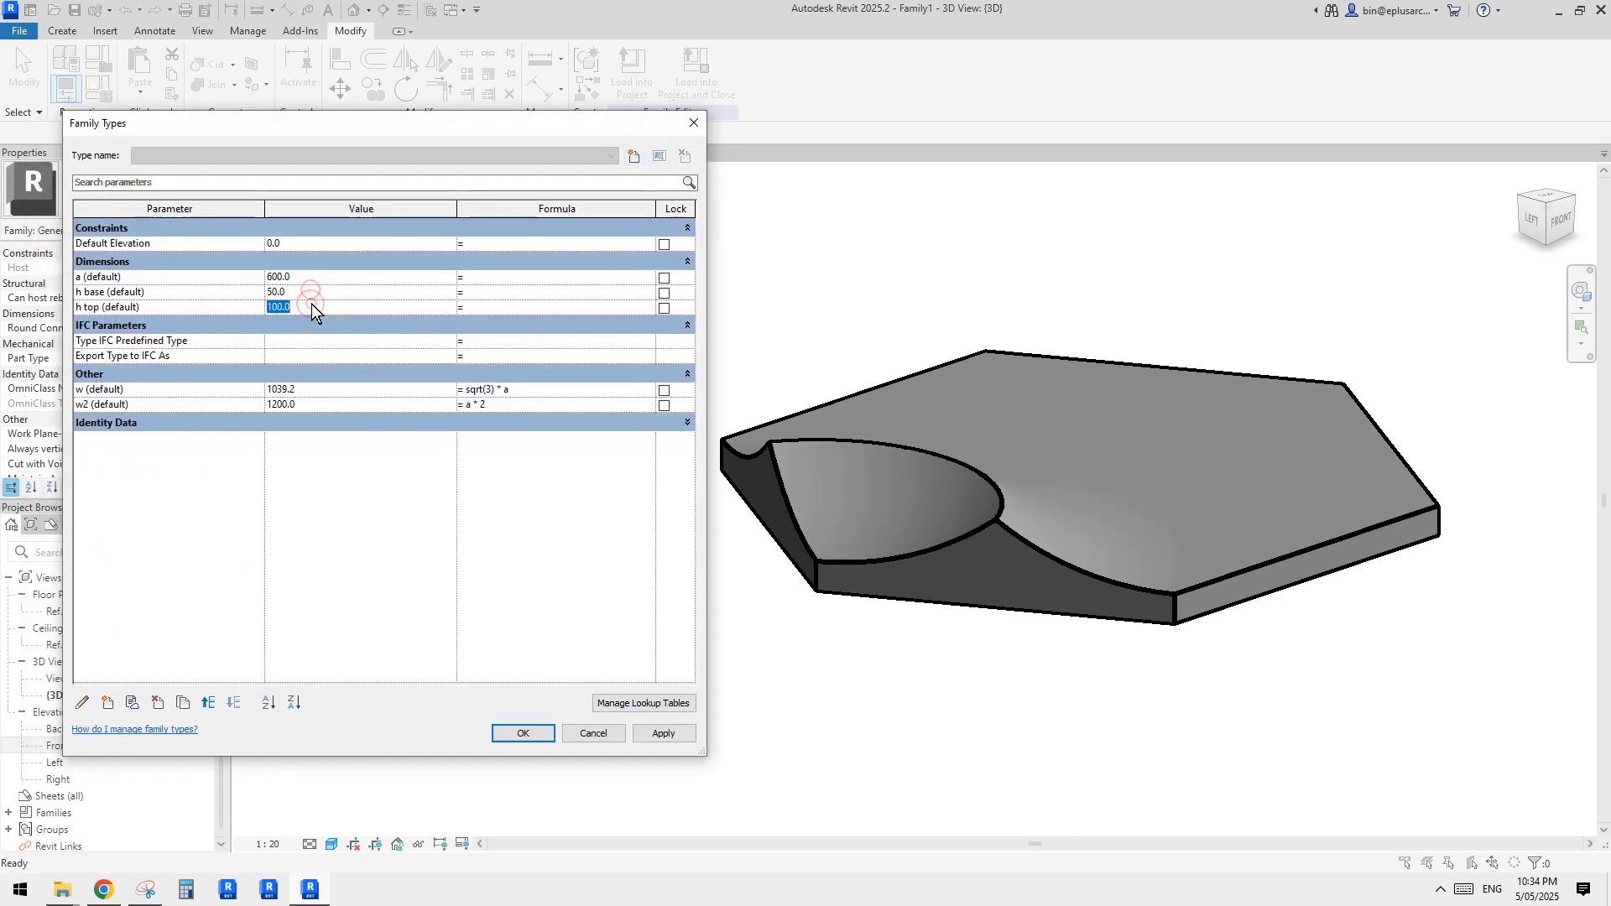
type("60")
left_click(665, 734)
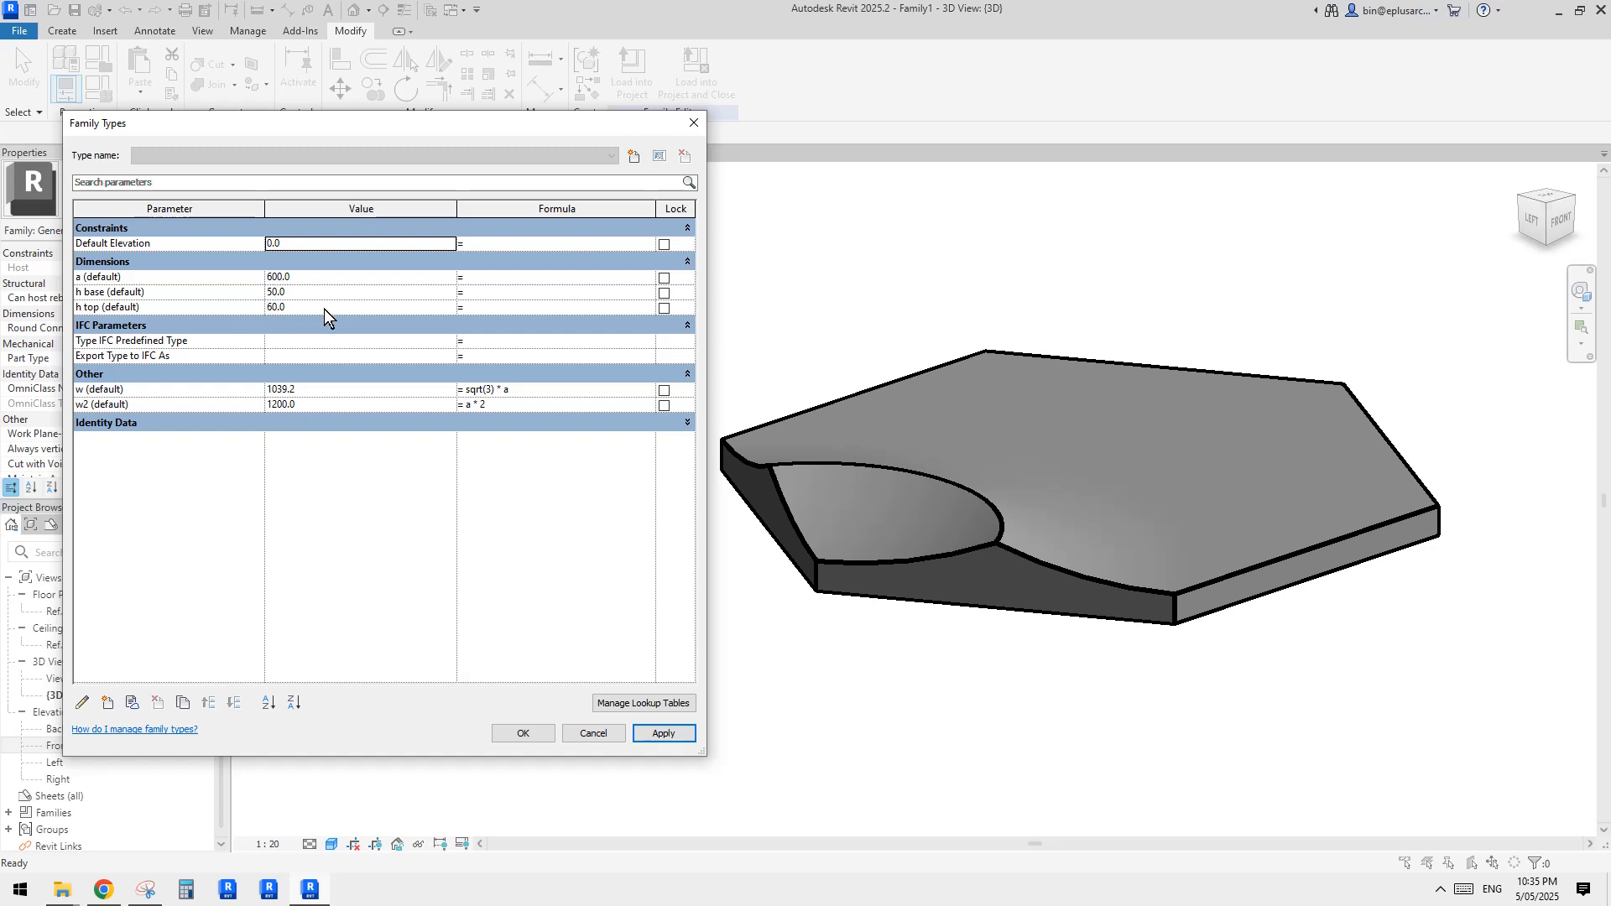
Set the "h top" parameter back to 100 and apply it.
left_click(324, 309)
type("100")
left_click(660, 734)
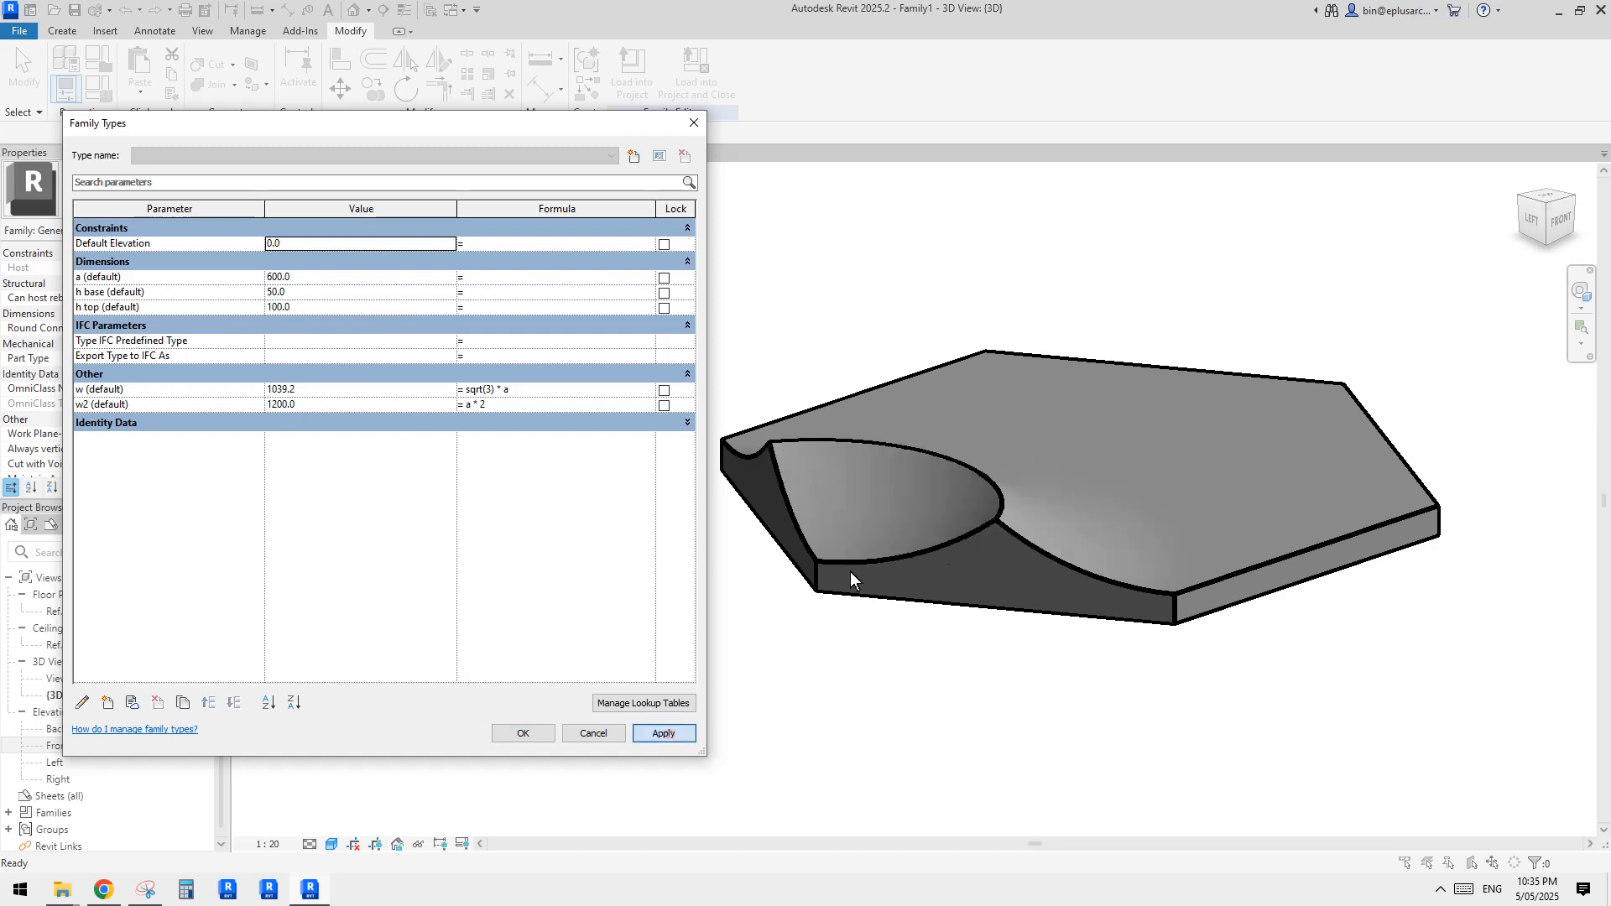
Set the hexagon side parameter "a" to 500 and apply it to test the model.
left_click(314, 291)
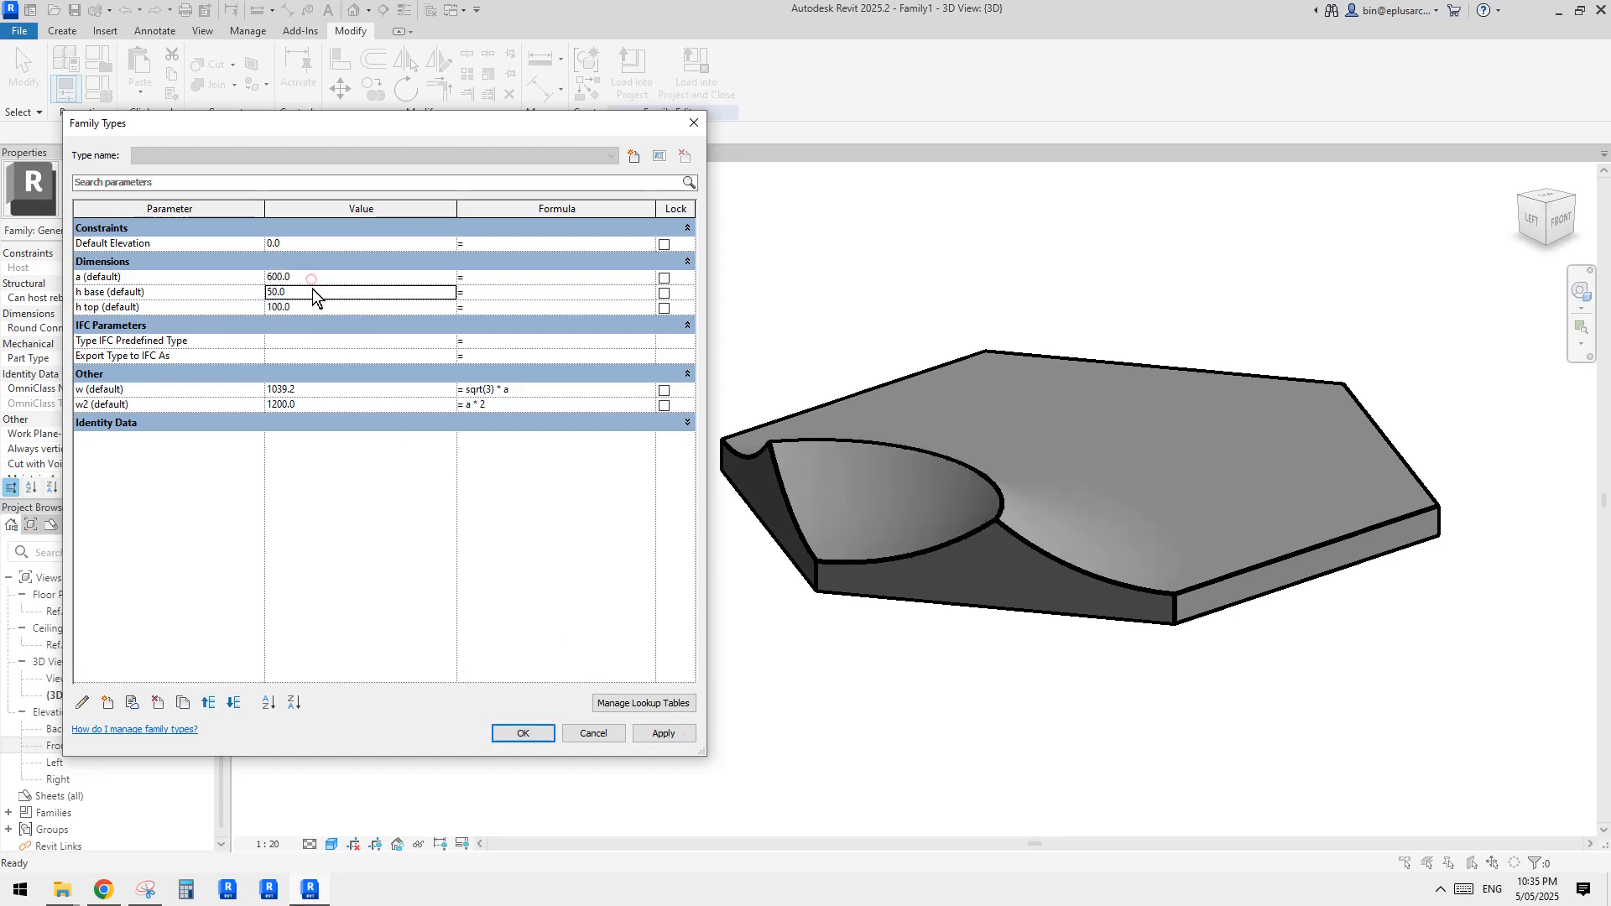
left_click(314, 282)
left_click(662, 733)
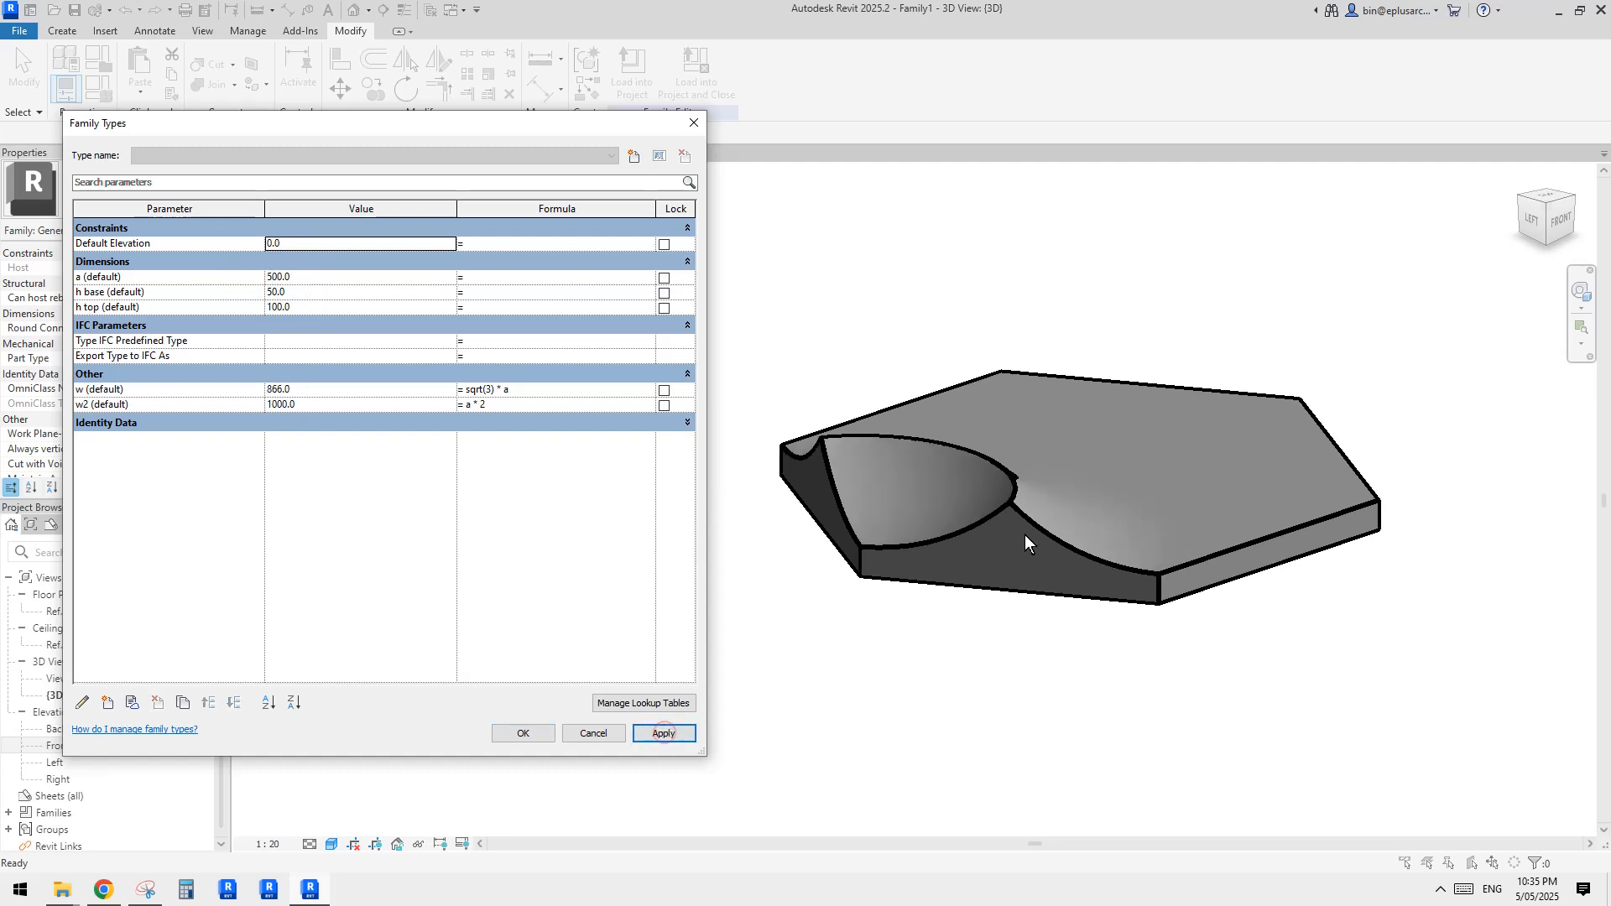
Set the "h base" parameter to 100, apply it, and close the family types with the changes accepted.
type("10")
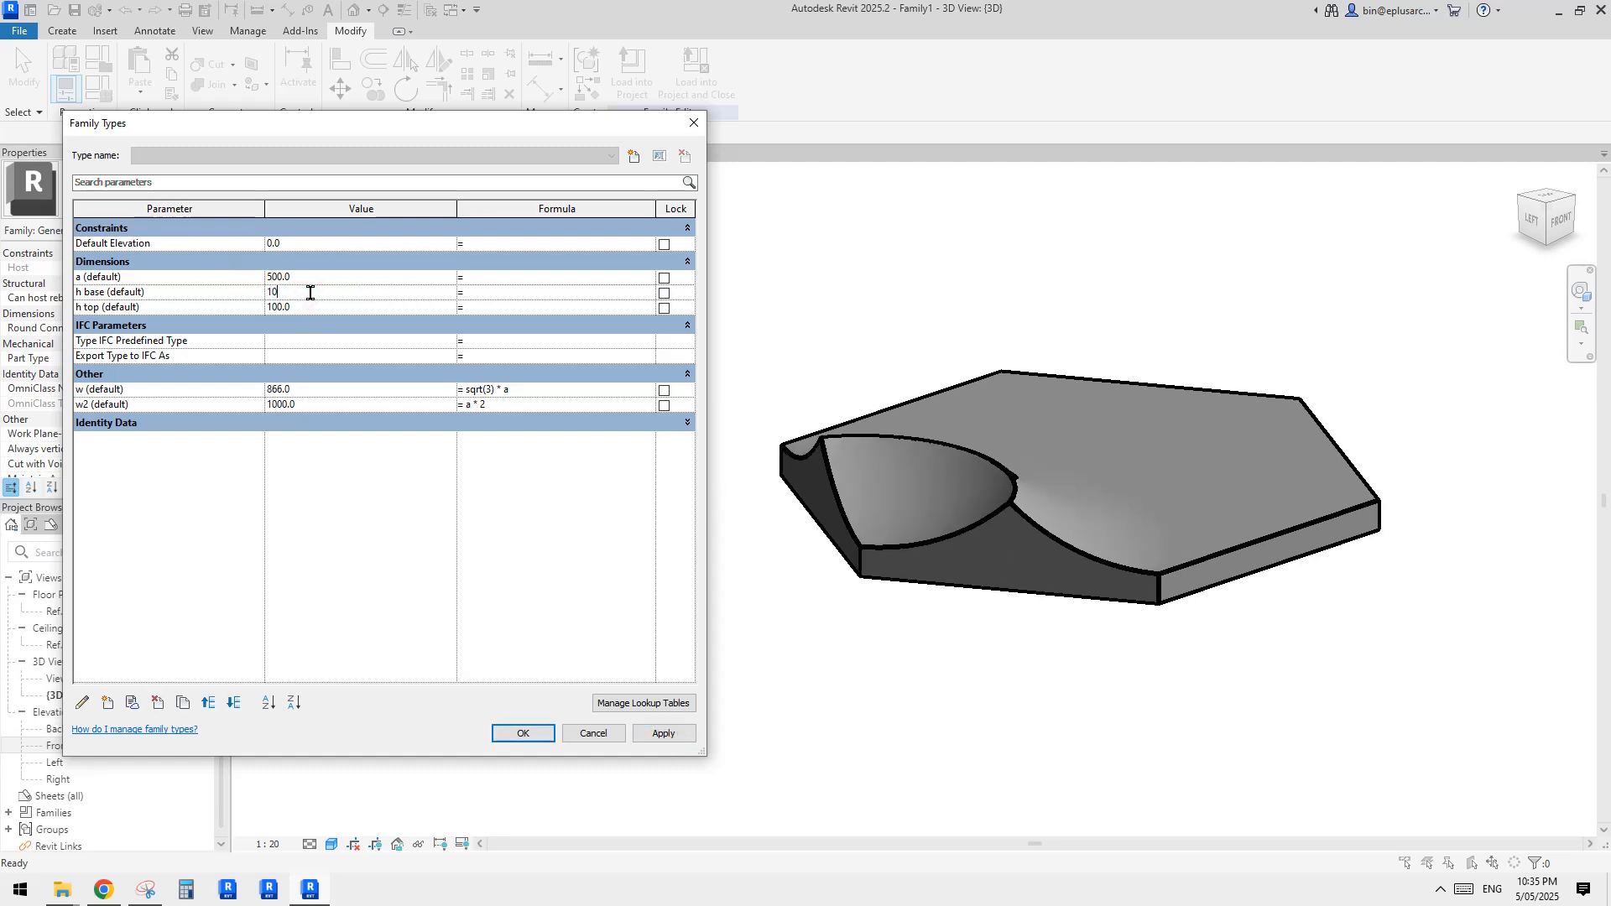
left_click(664, 734)
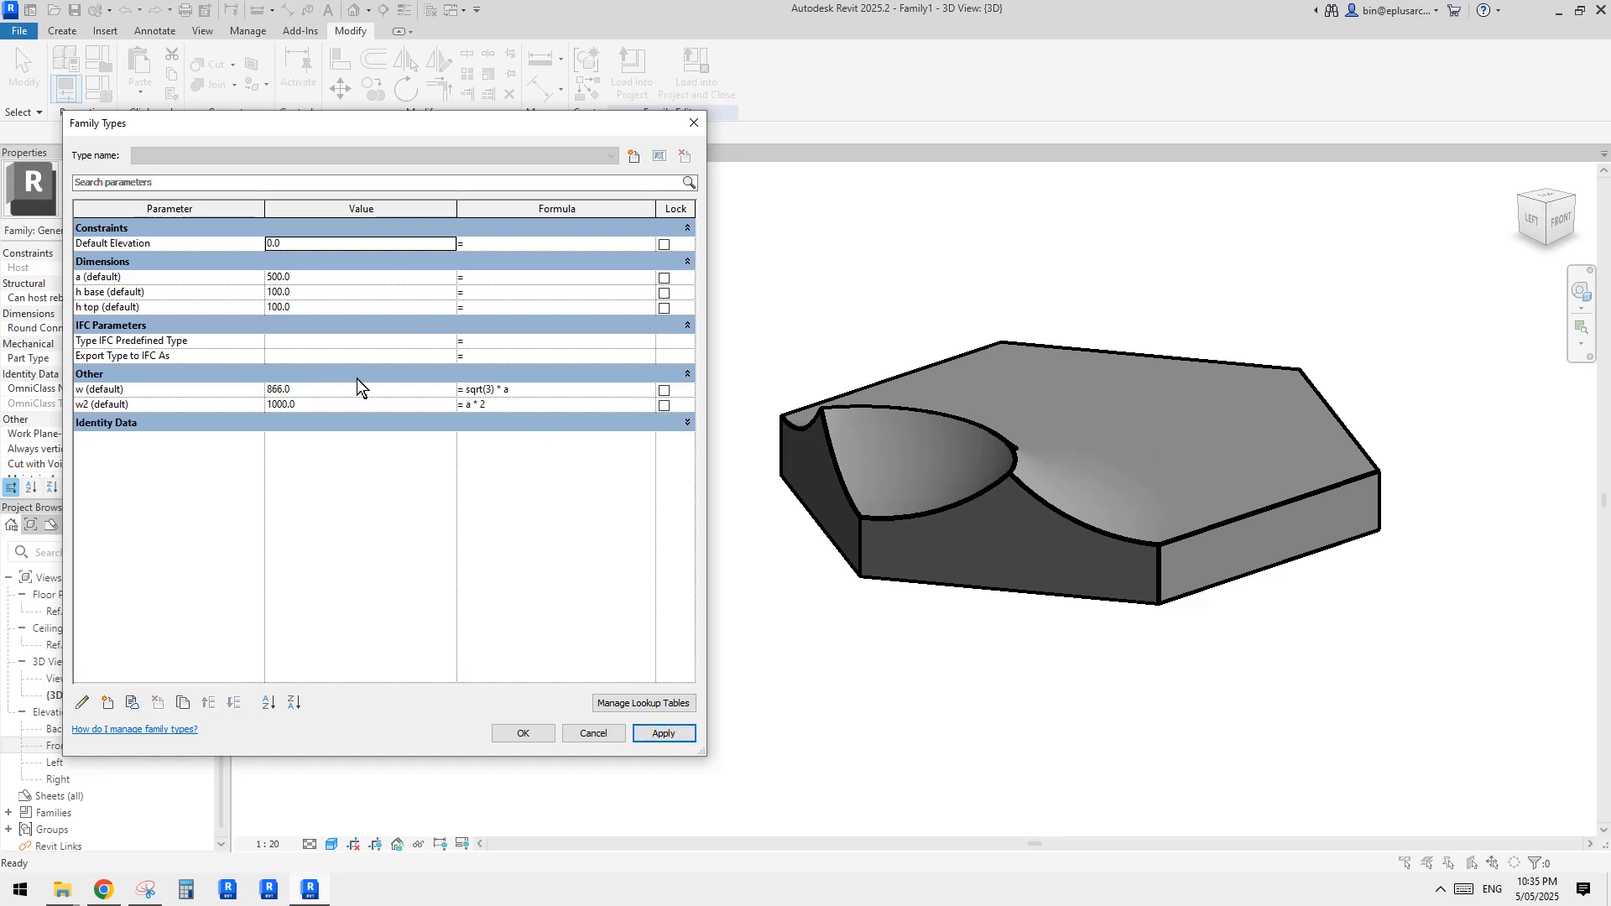
left_click(220, 375)
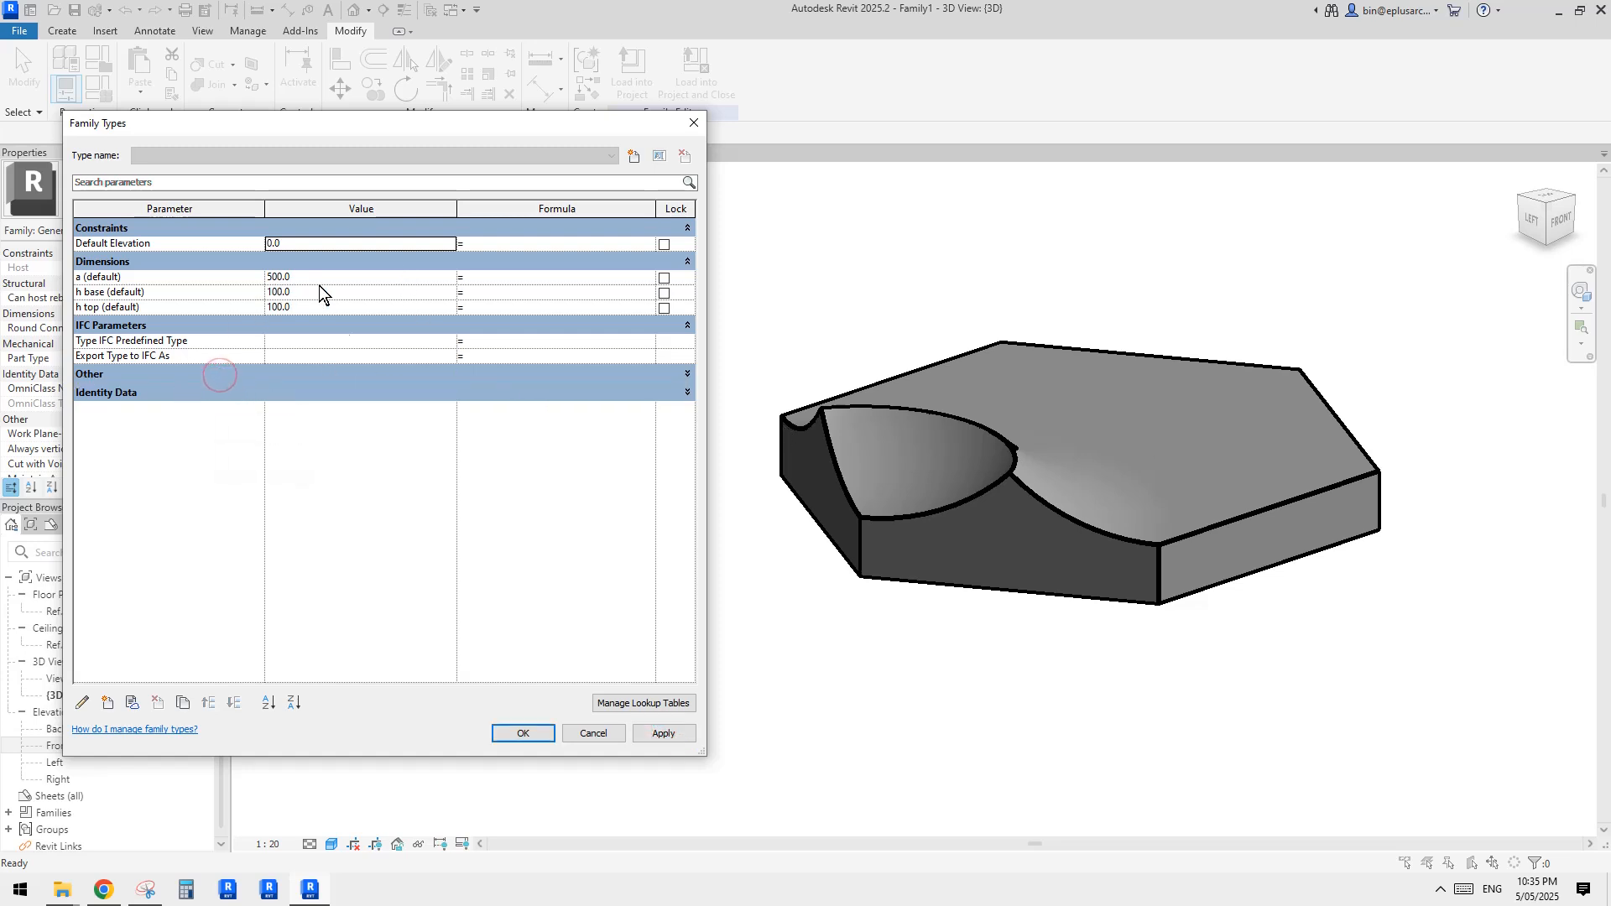
left_click(523, 734)
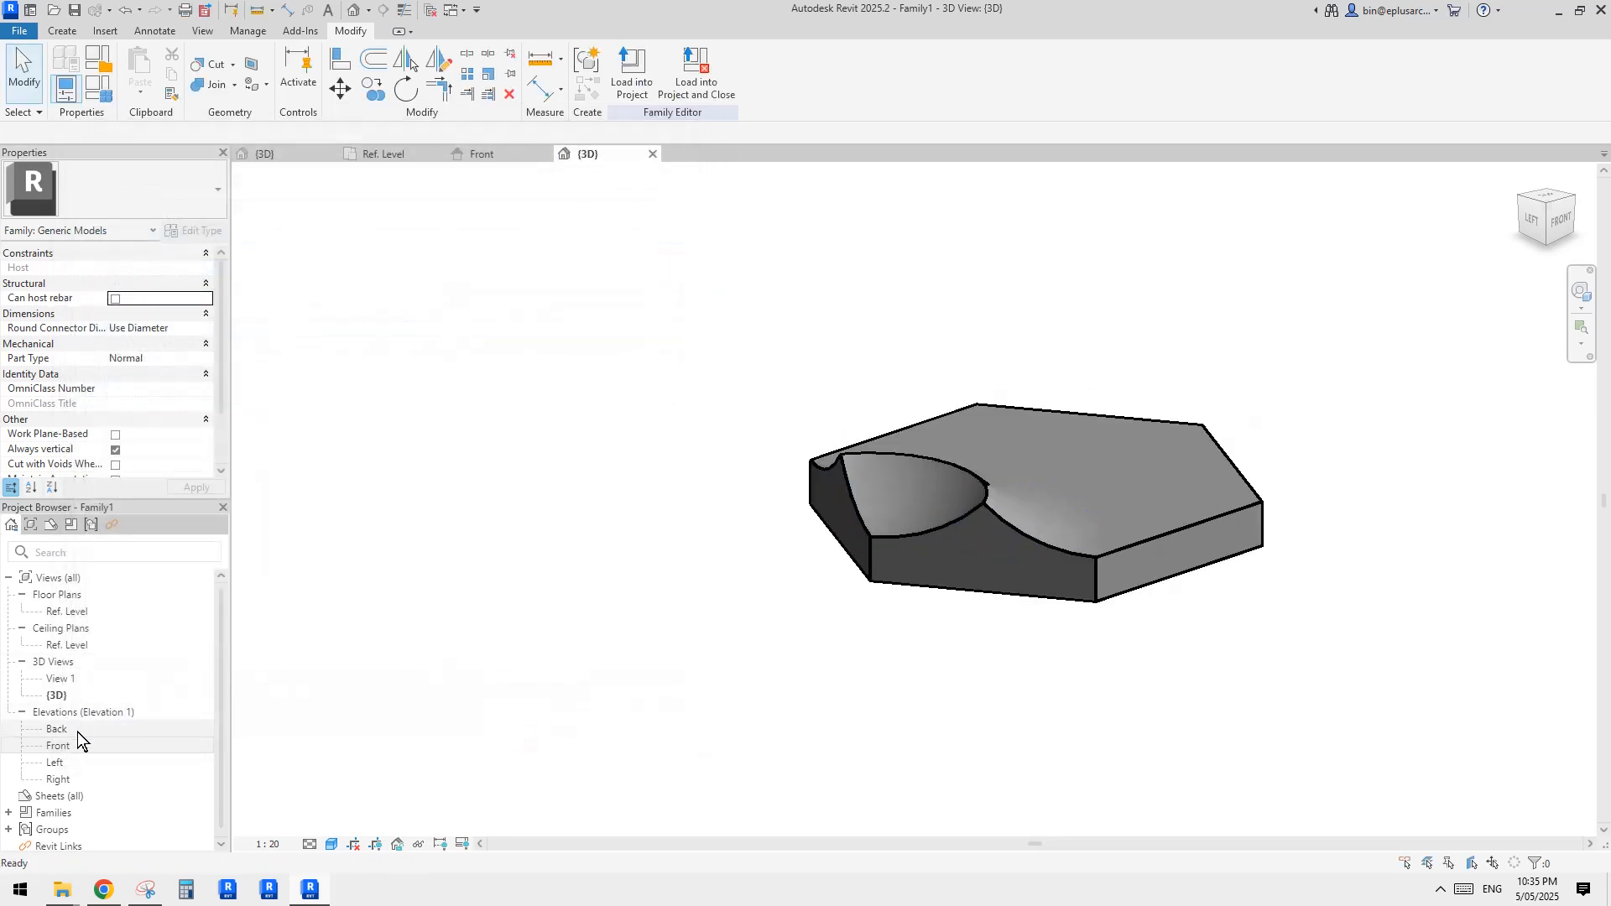
In the Ref. Level plan, mirror the corner revolve about the vertical center reference plane to the opposite corner.
double_click(67, 611)
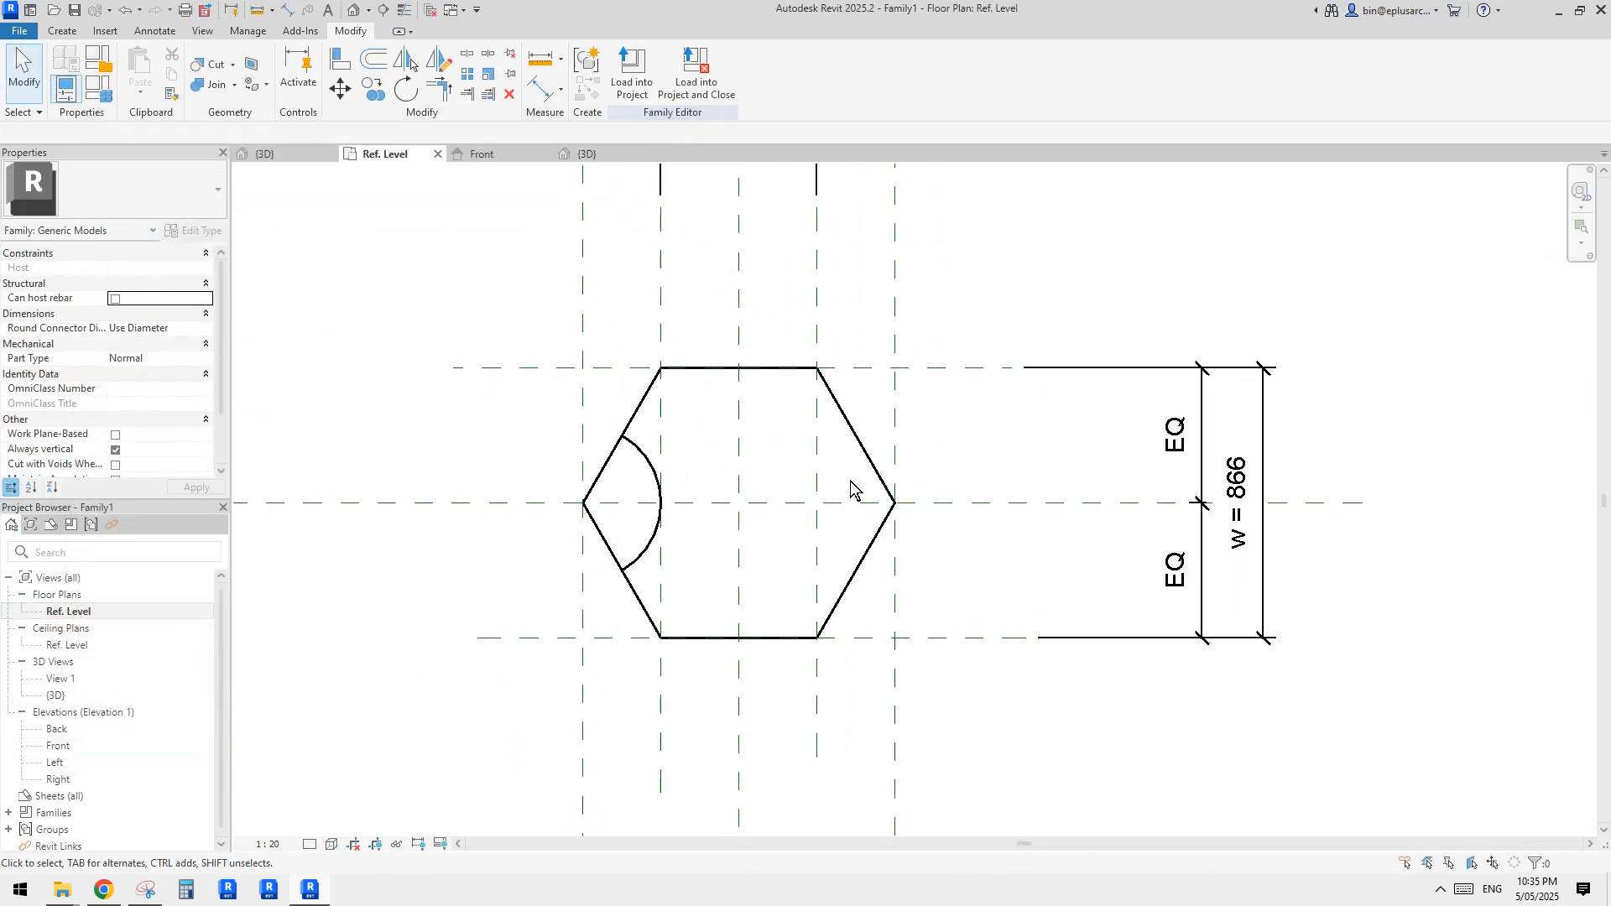
left_click(684, 449)
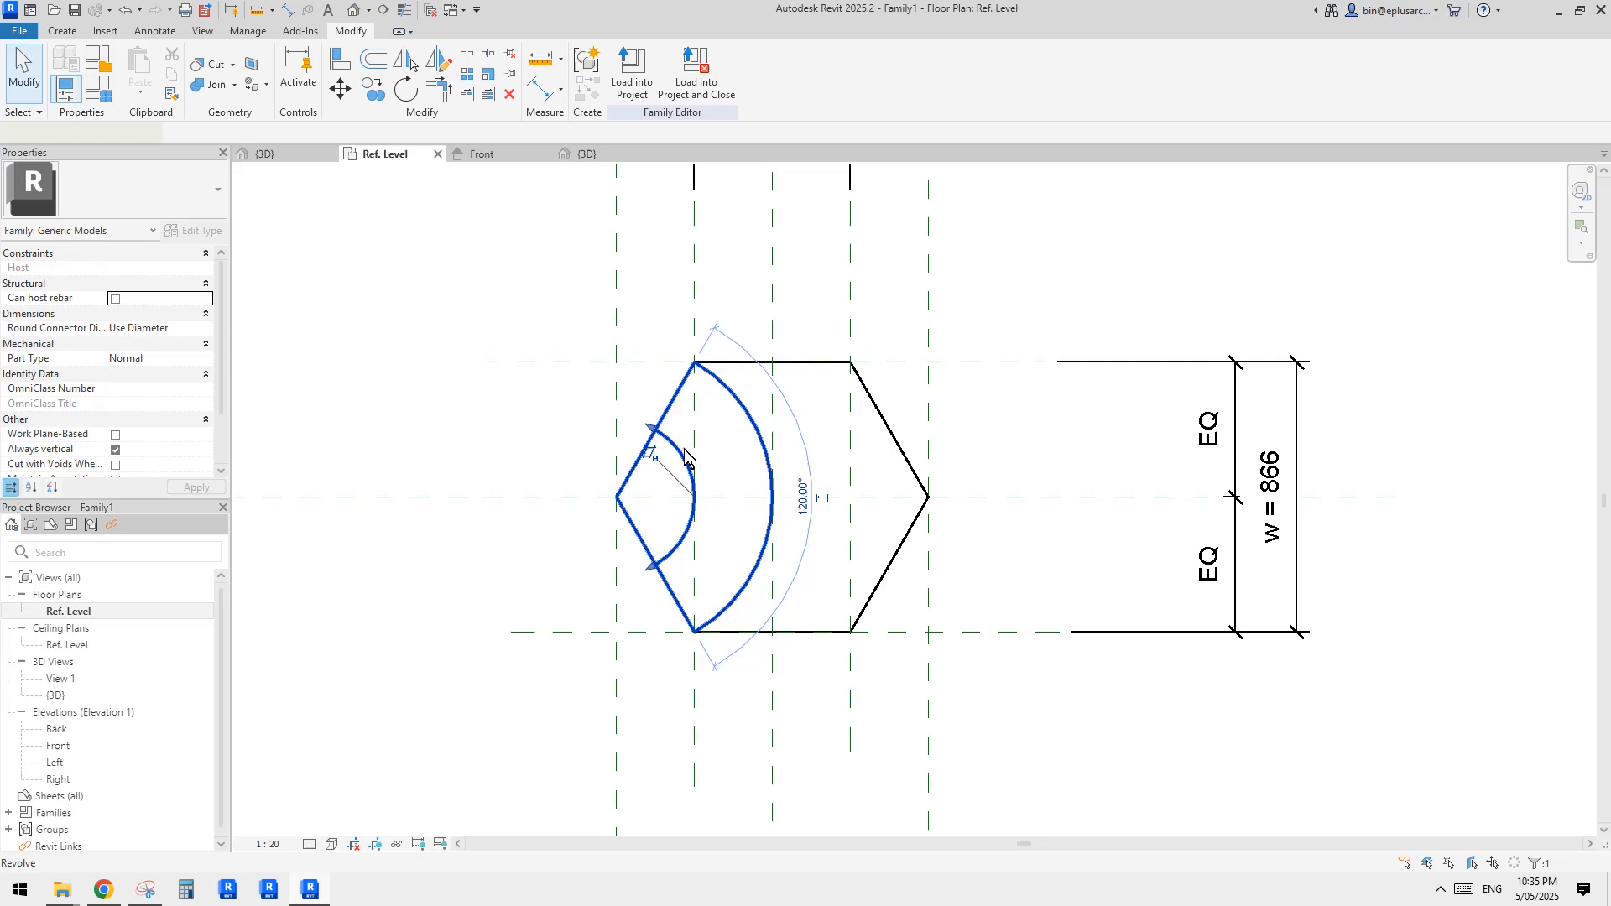
left_click(791, 453)
scroll(780, 449, "down", 1)
middle_click_drag(877, 488, 876, 501)
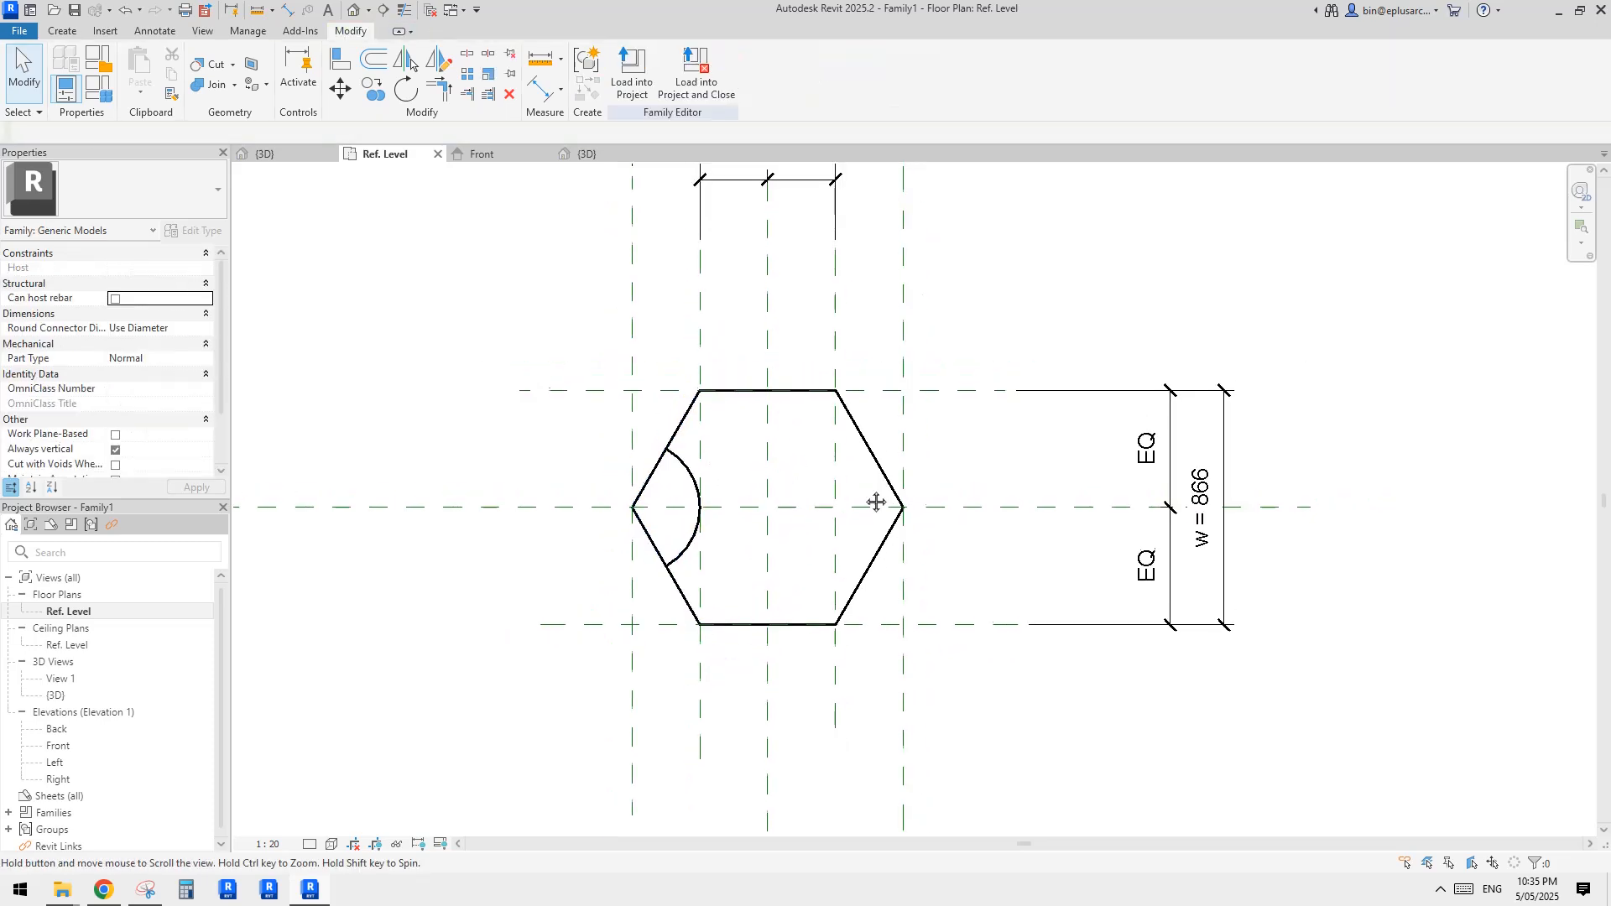
left_click(698, 470)
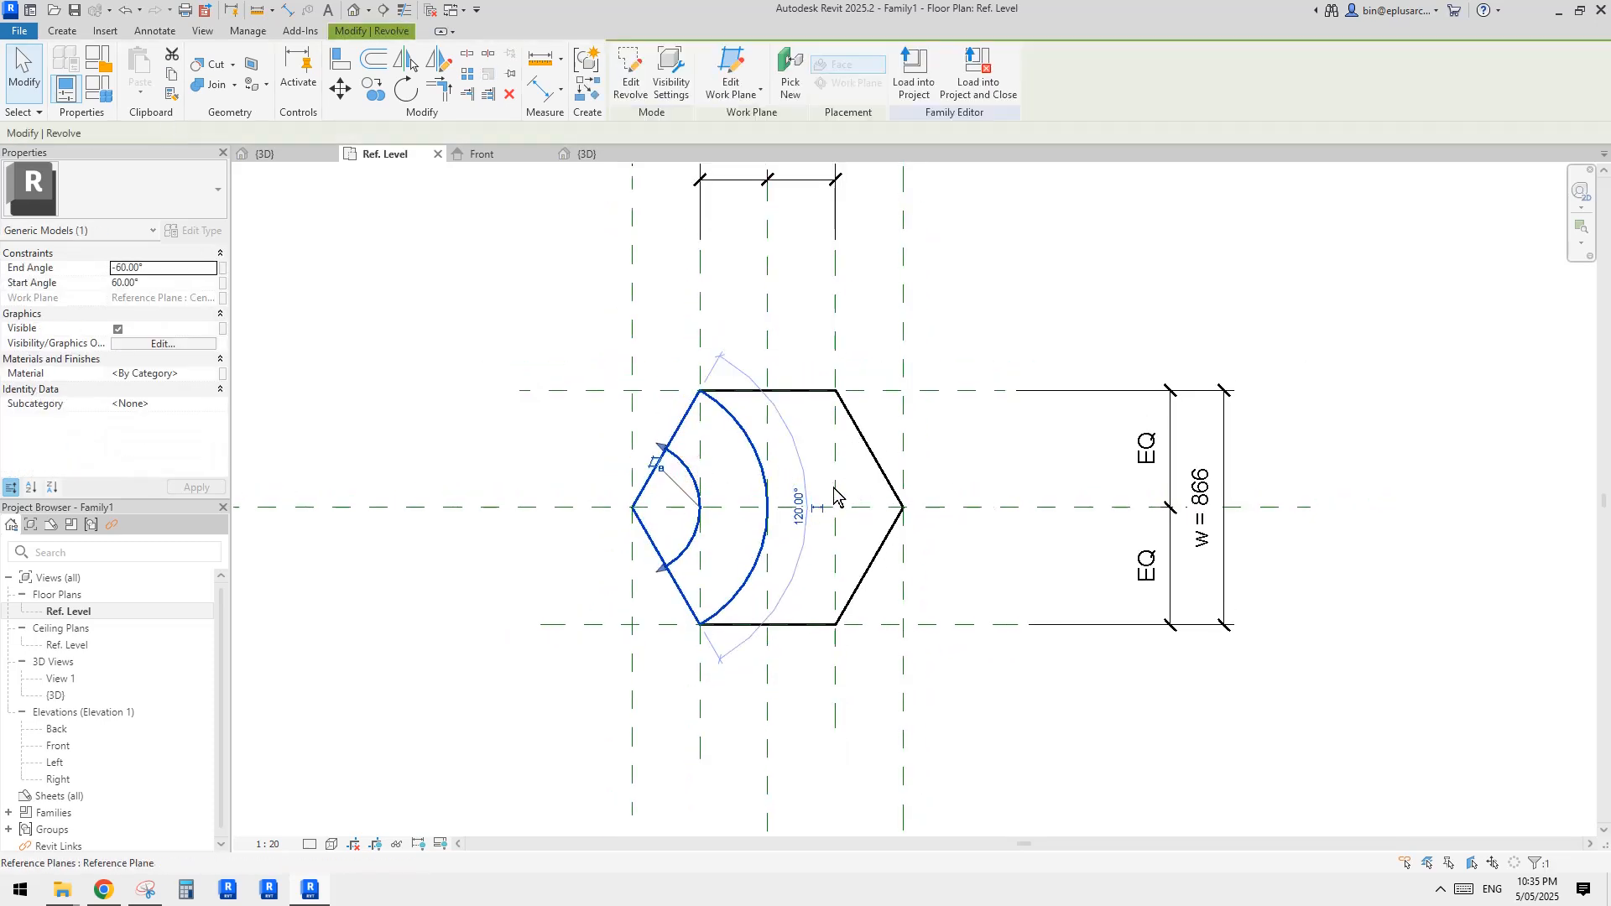
middle_click_drag(796, 449, 801, 460)
key("m")
key("m")
left_click(775, 348)
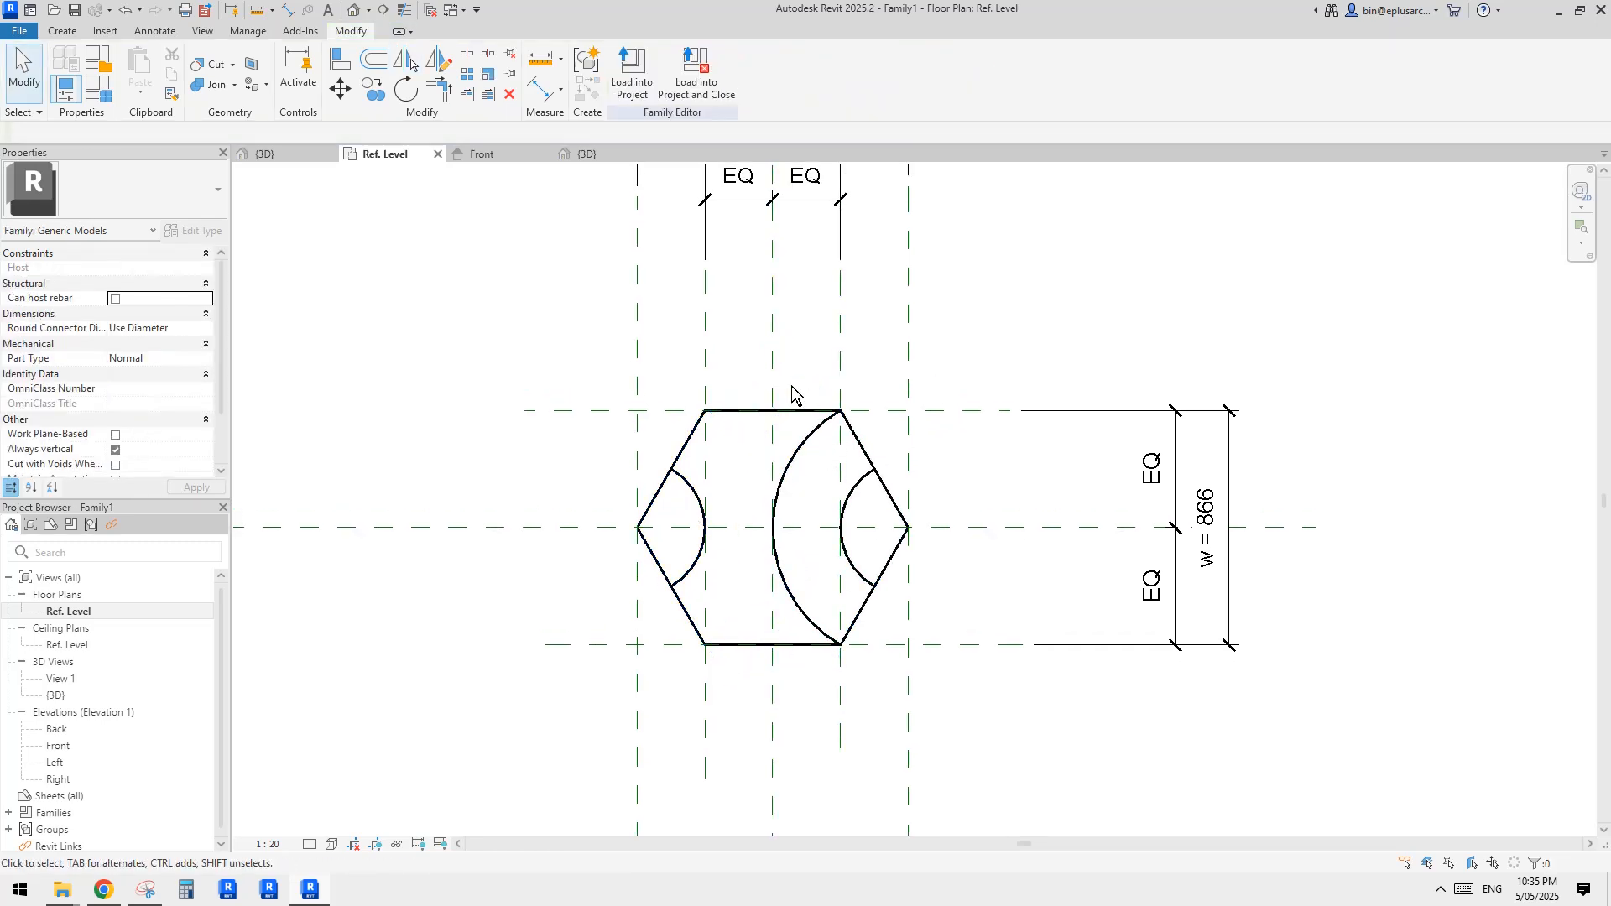
left_click(693, 485)
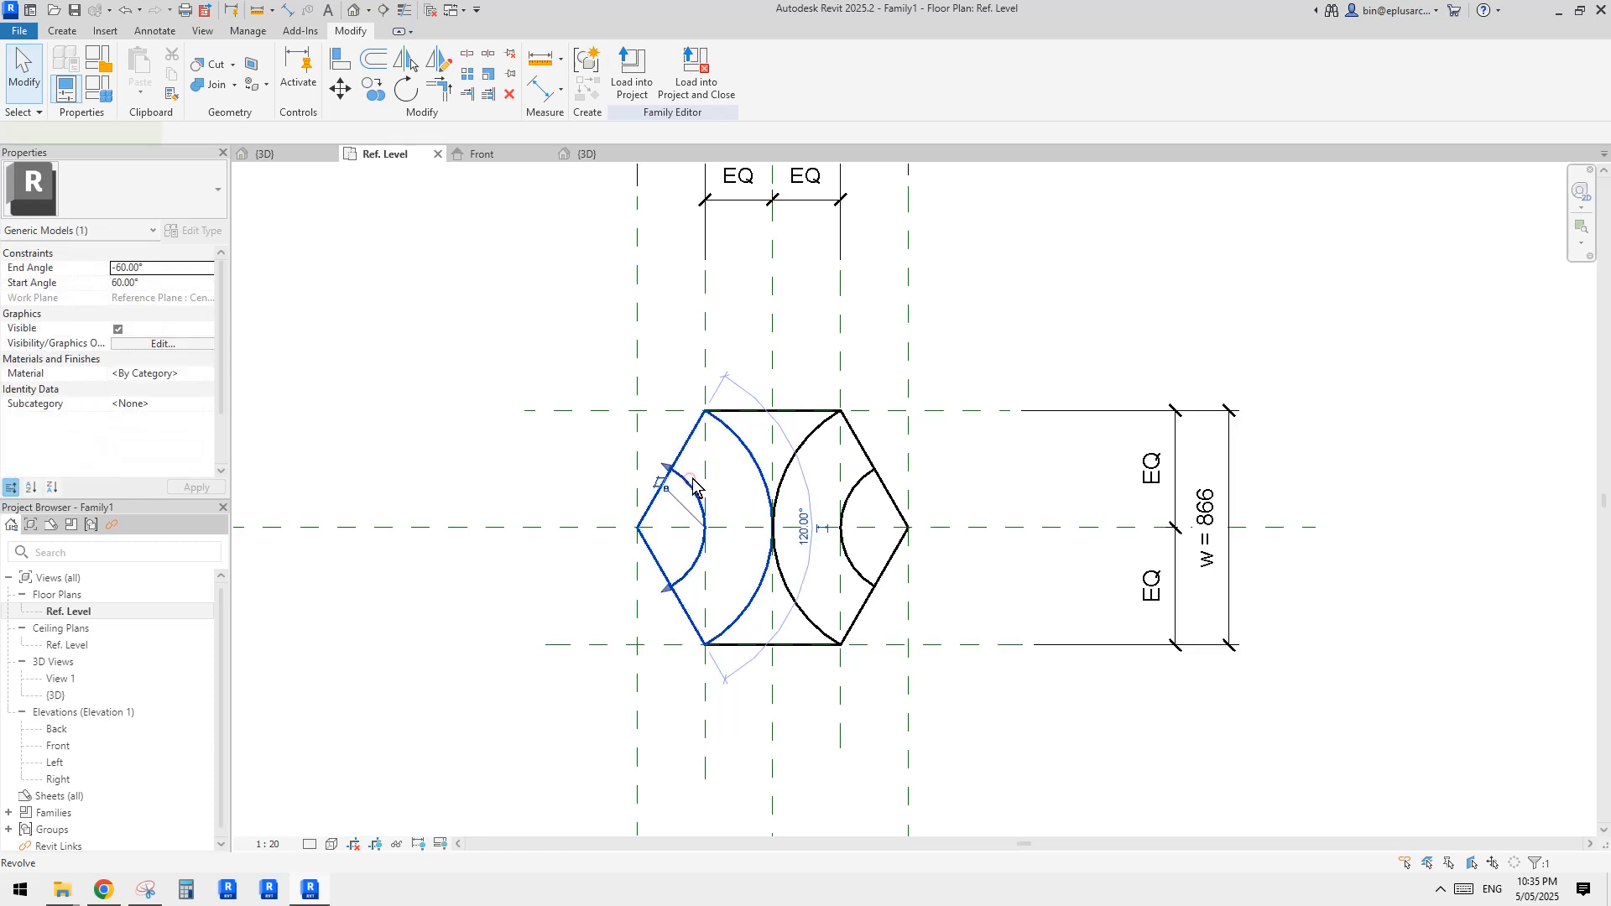
key("m")
key("m")
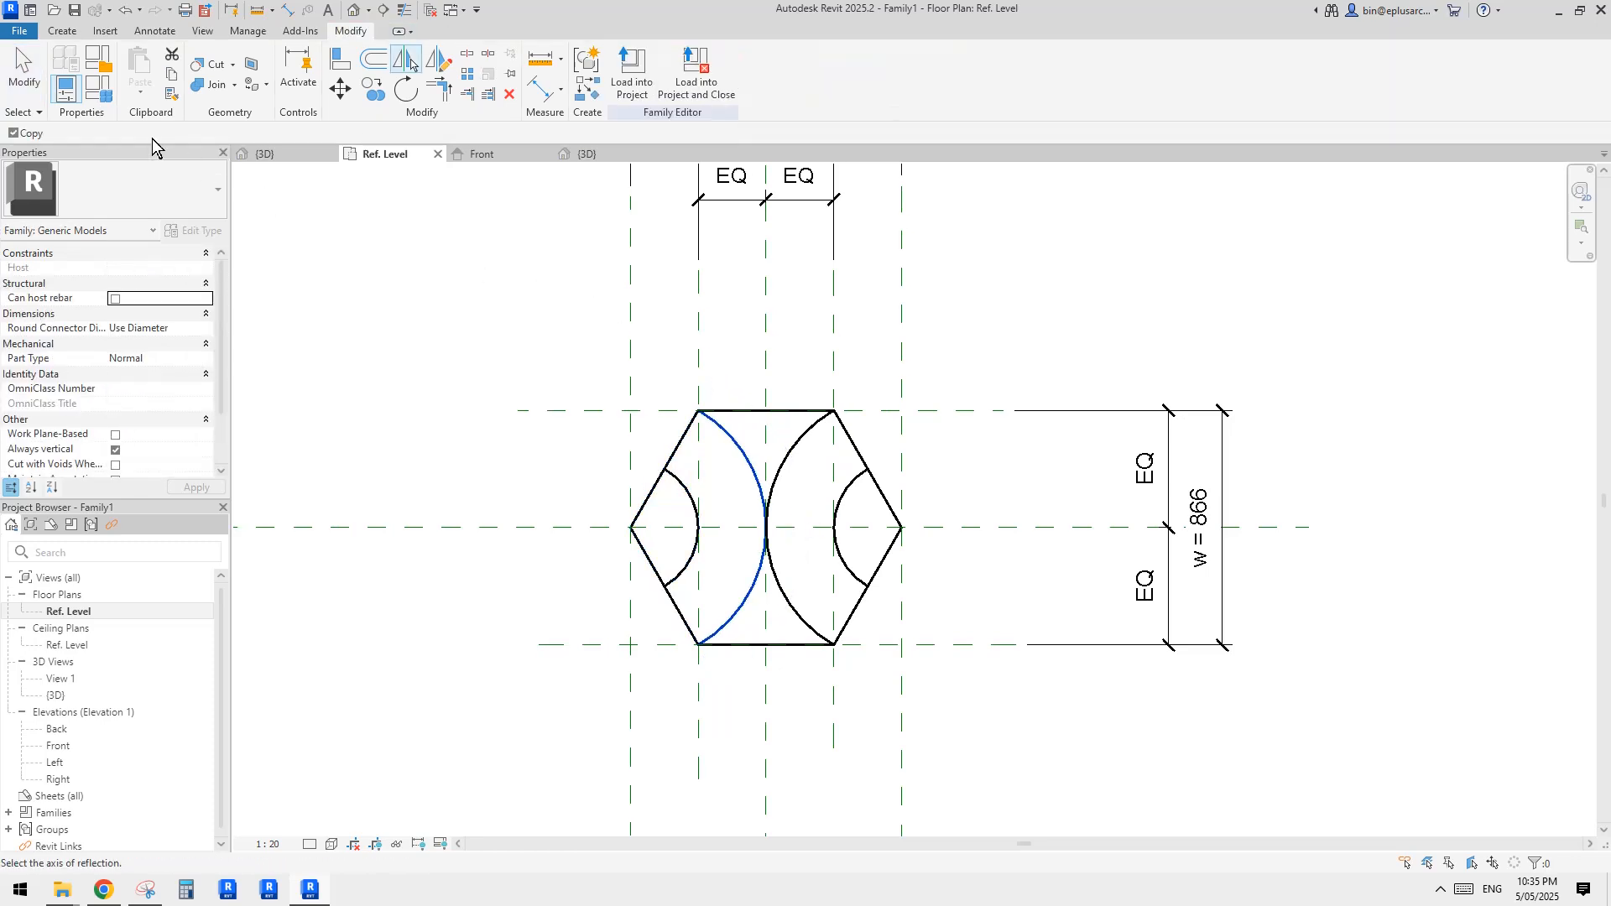
key("Escape")
middle_click_drag(795, 431, 795, 396)
scroll(793, 397, "up", 2)
key("Escape")
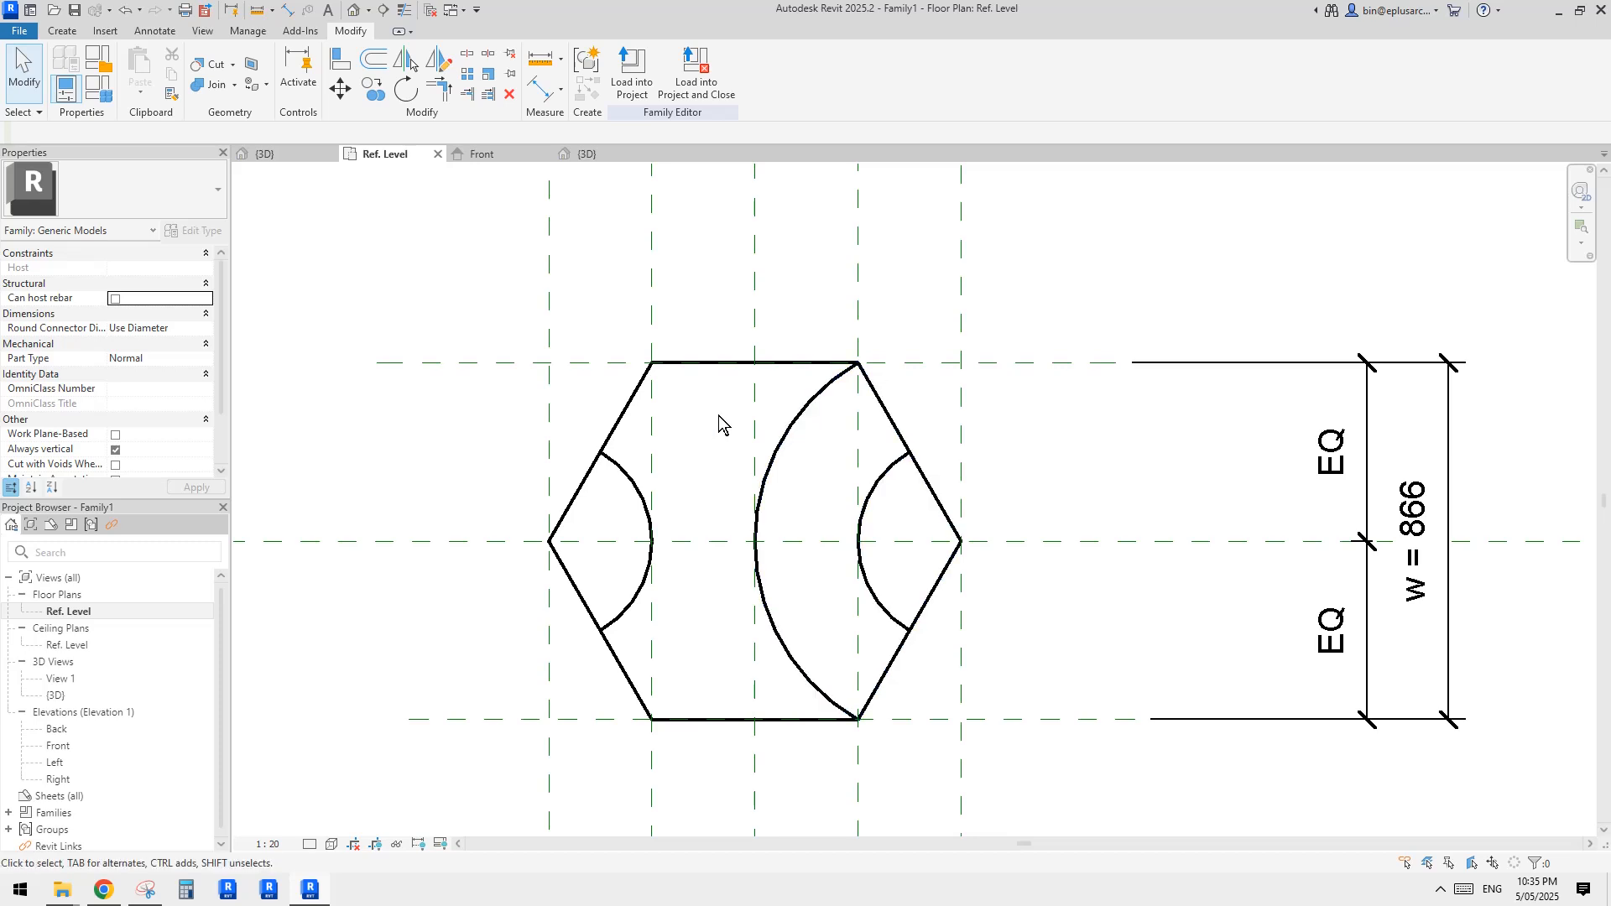
Join the mirrored revolve to the hexagonal base extrusion.
left_click(215, 85)
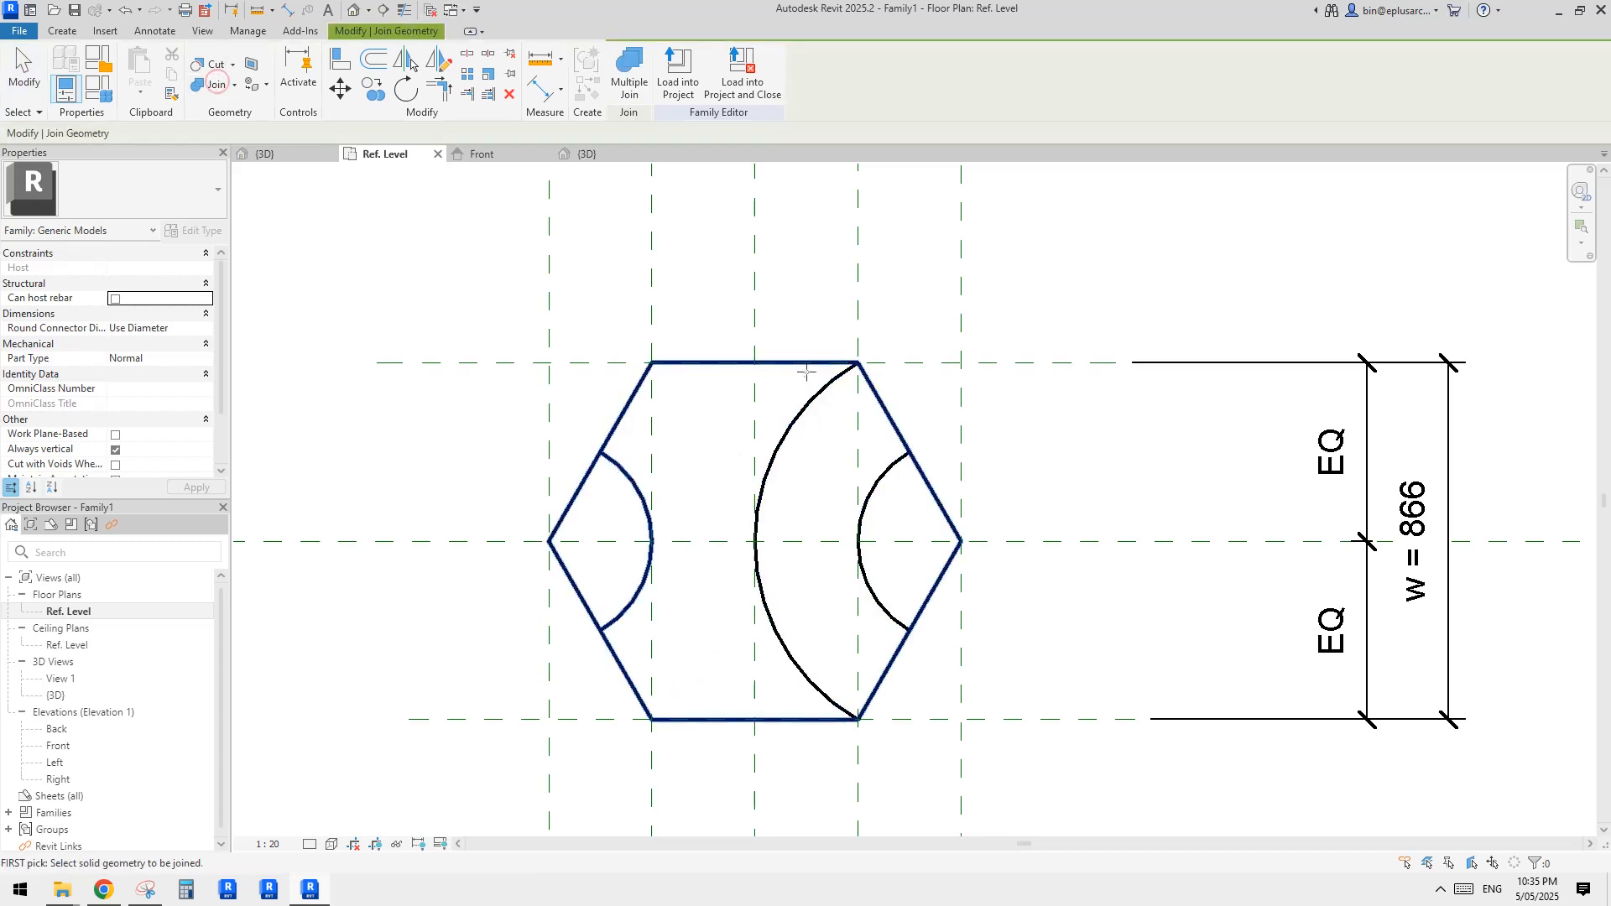
left_click(774, 364)
left_click(815, 398)
middle_click_drag(827, 414, 812, 343)
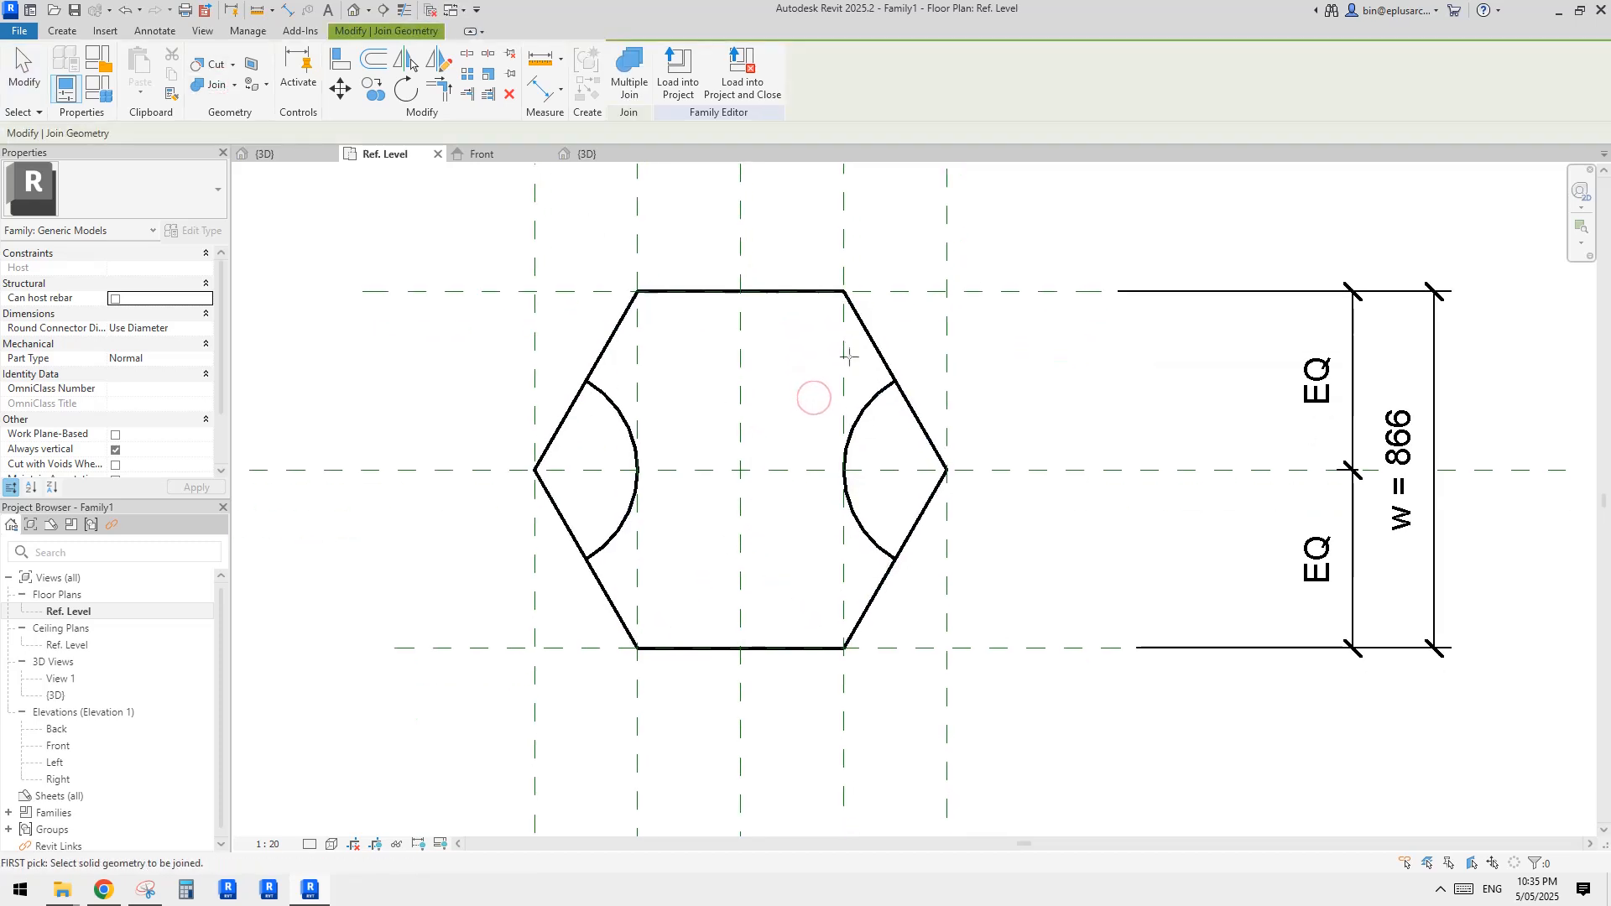
key("Escape")
Set the Ref. Level plan to the Shaded visual style and check the joined forms in the 3D view.
middle_click_drag(670, 305, 662, 328)
key("s")
key("d")
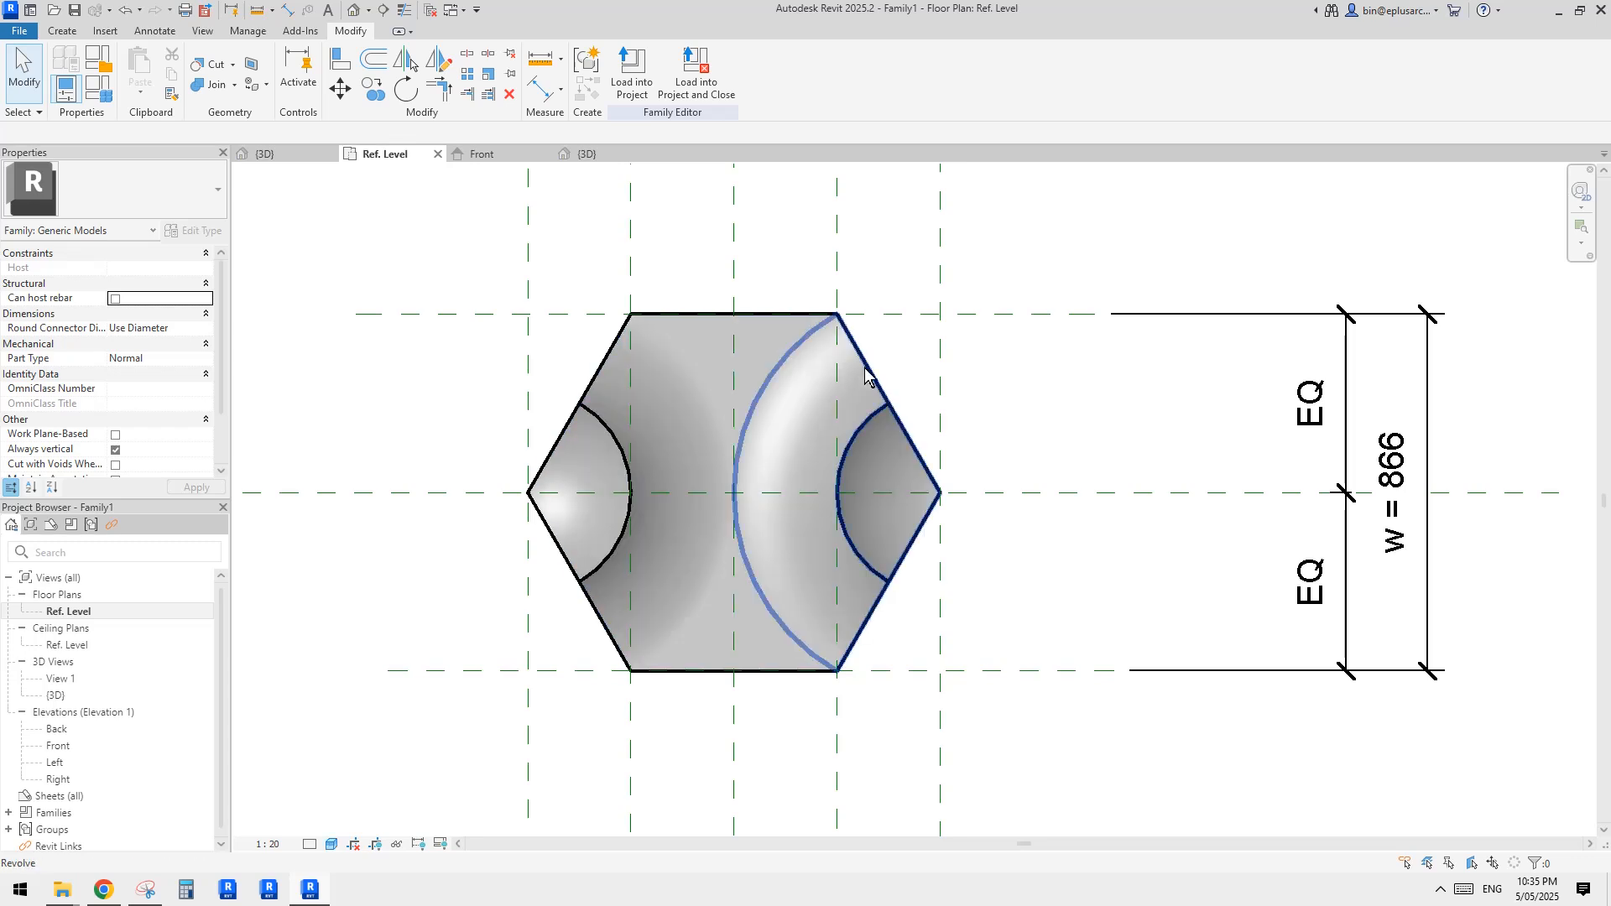
middle_click_drag(866, 374, 895, 406)
left_click(354, 11)
middle_click_drag(961, 363, 670, 591, "shift")
From the Front elevation, open the mirrored revolve's sketch for editing and check its work plane without changing it.
double_click(58, 745)
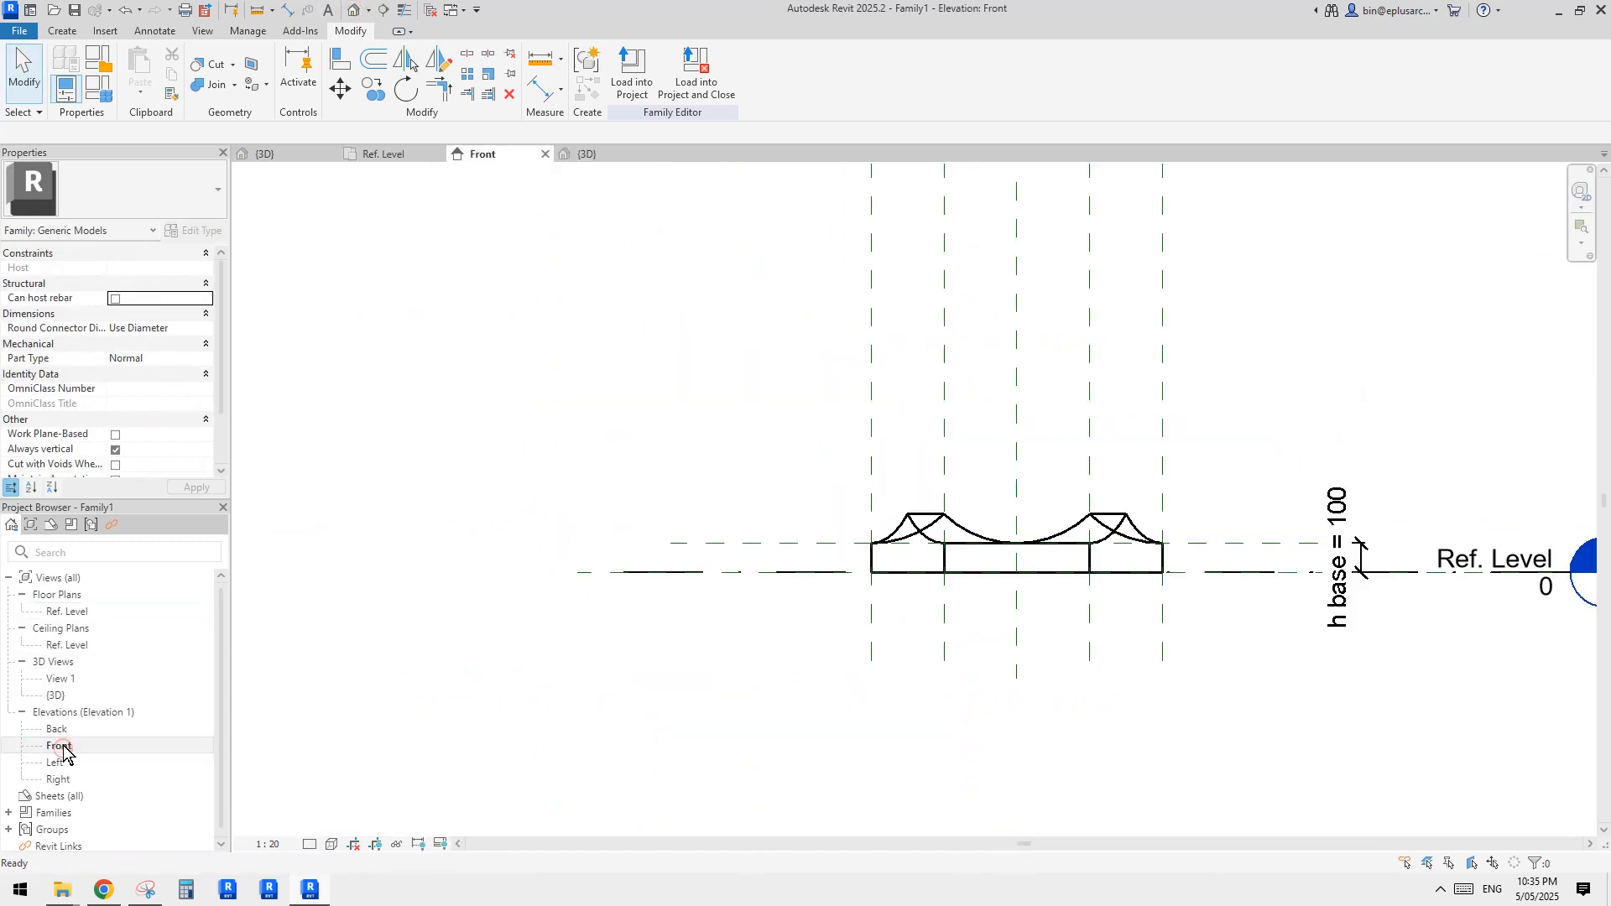
scroll(828, 586, "up", 5)
left_click(890, 483)
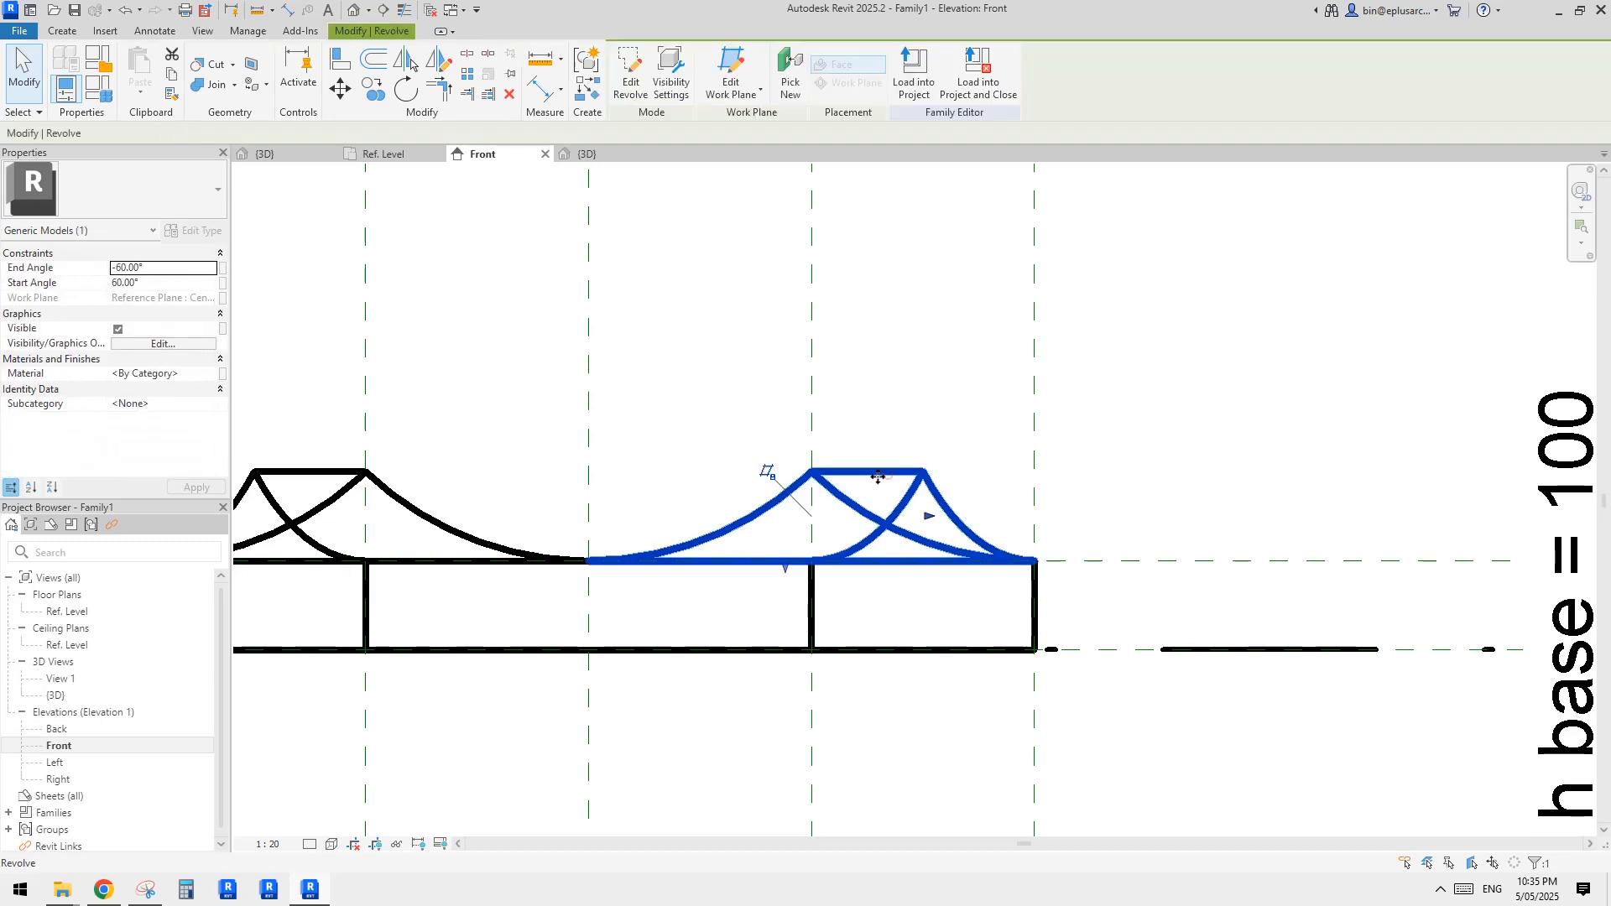
middle_click_drag(766, 467, 714, 469)
left_click(632, 81)
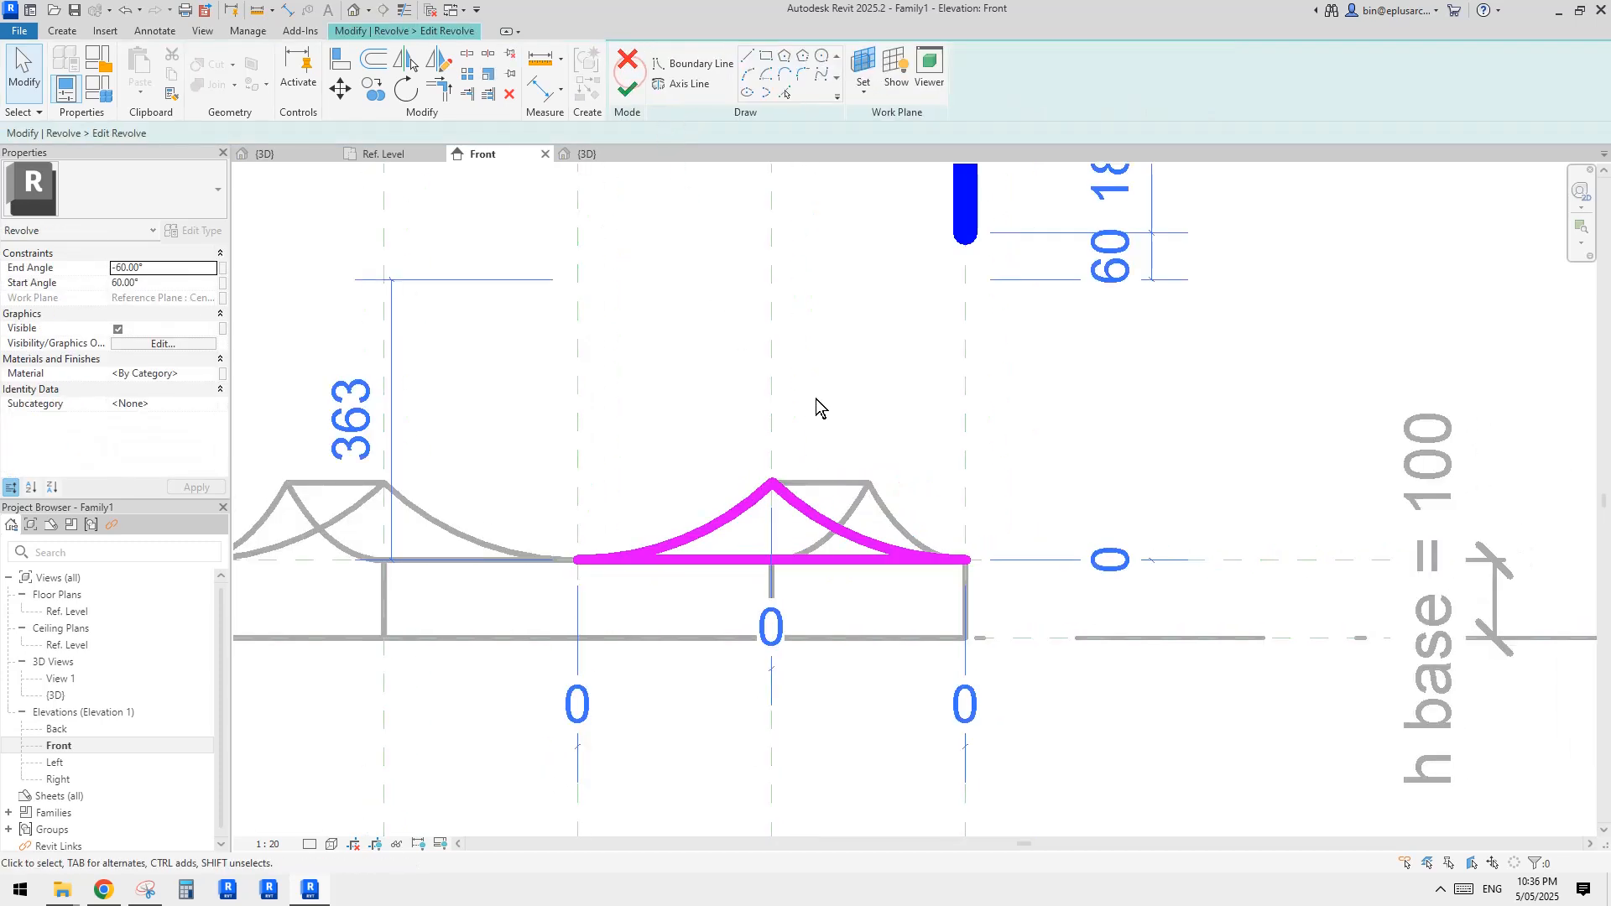
scroll(815, 399, "down", 3)
left_click(862, 63)
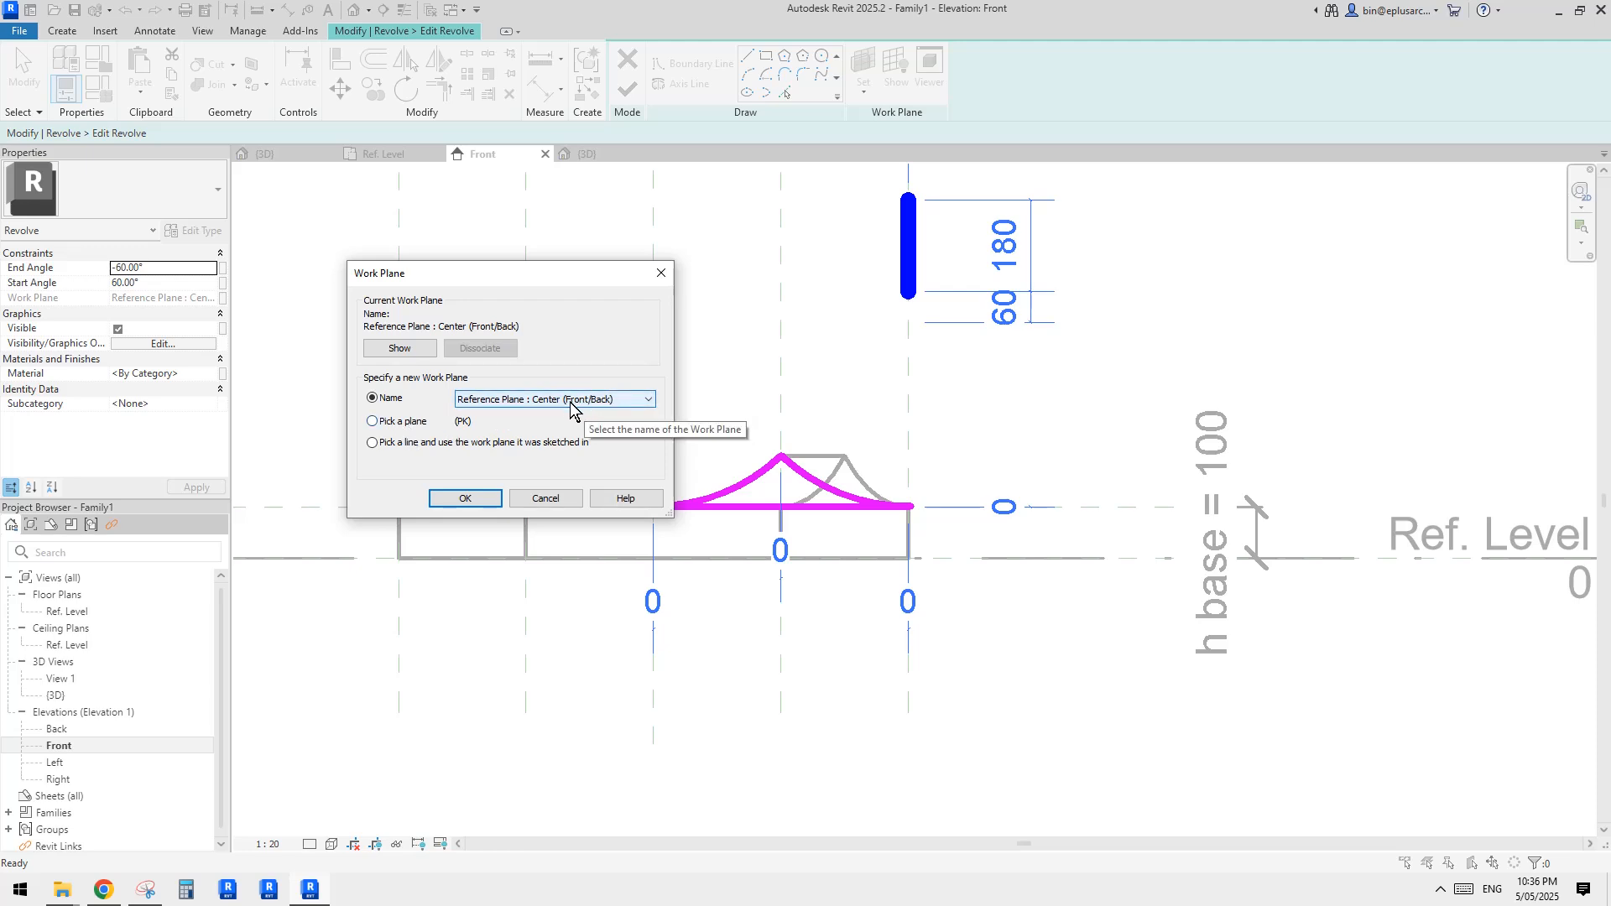
left_click(545, 498)
scroll(935, 450, "up", 2)
scroll(834, 514, "down", 2)
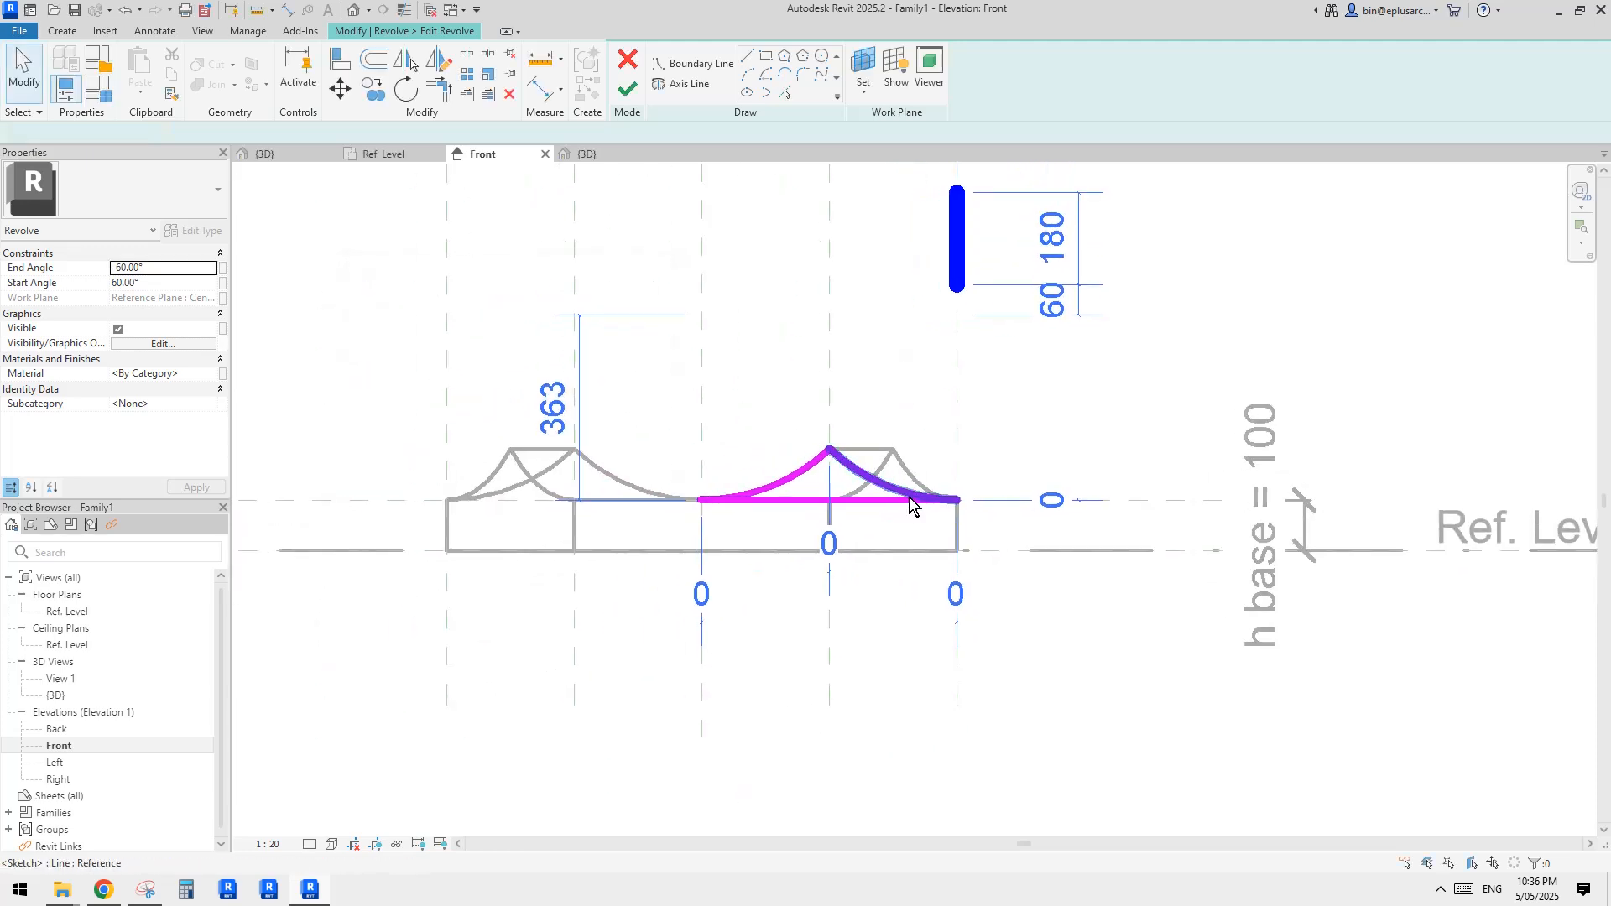
Align the bottom line of the revolve profile to the reference plane at the top of the base and lock it.
key("a")
key("l")
middle_click_drag(508, 537, 564, 544)
left_click(421, 504)
left_click(890, 504)
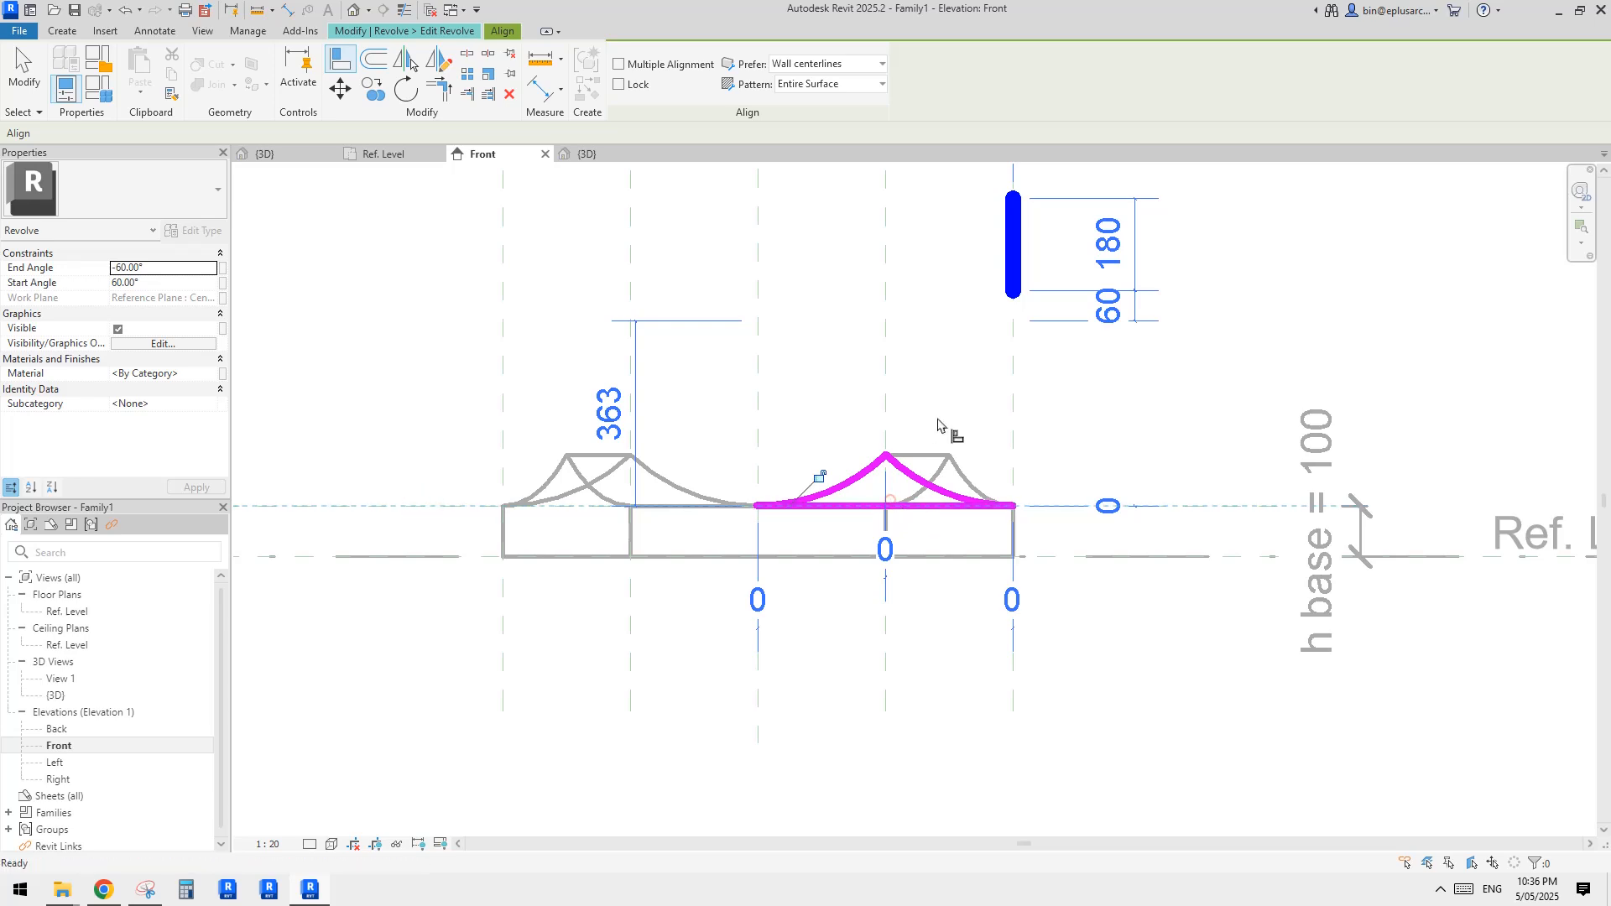
left_click(820, 476)
scroll(847, 462, "up", 1)
key("Escape")
key("Escape")
Inspect the two arcs of the mirrored profile by selecting them one after the other.
left_click(870, 480)
key("Escape")
middle_click_drag(805, 481, 806, 489)
left_click(834, 499)
key("Escape")
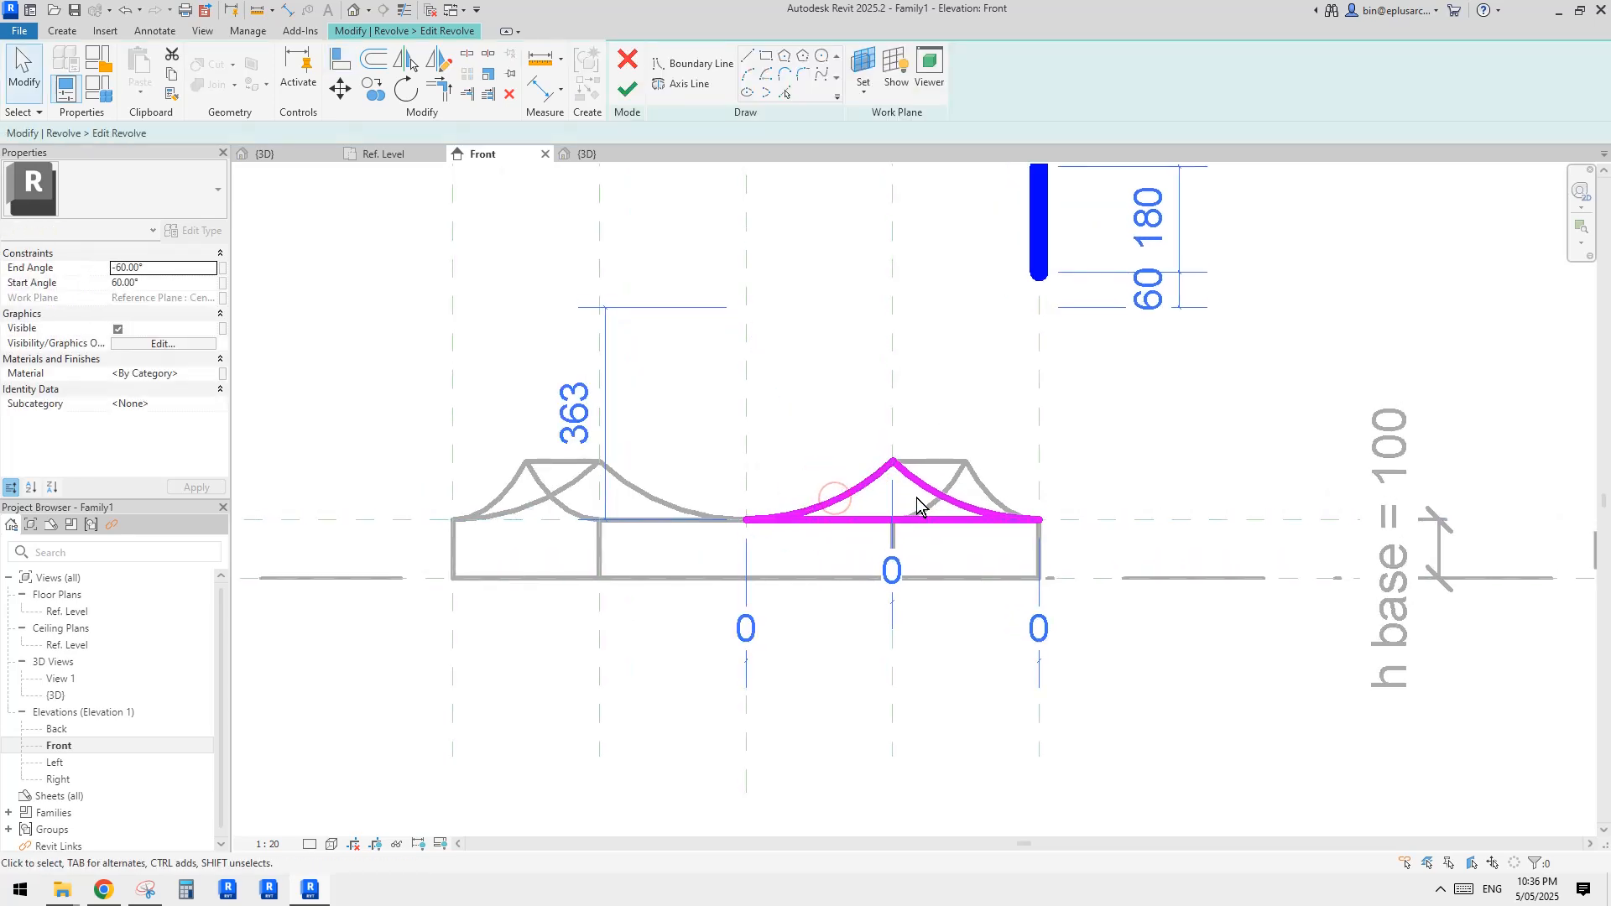
left_click(958, 499)
key("Escape")
middle_click_drag(819, 452, 830, 460)
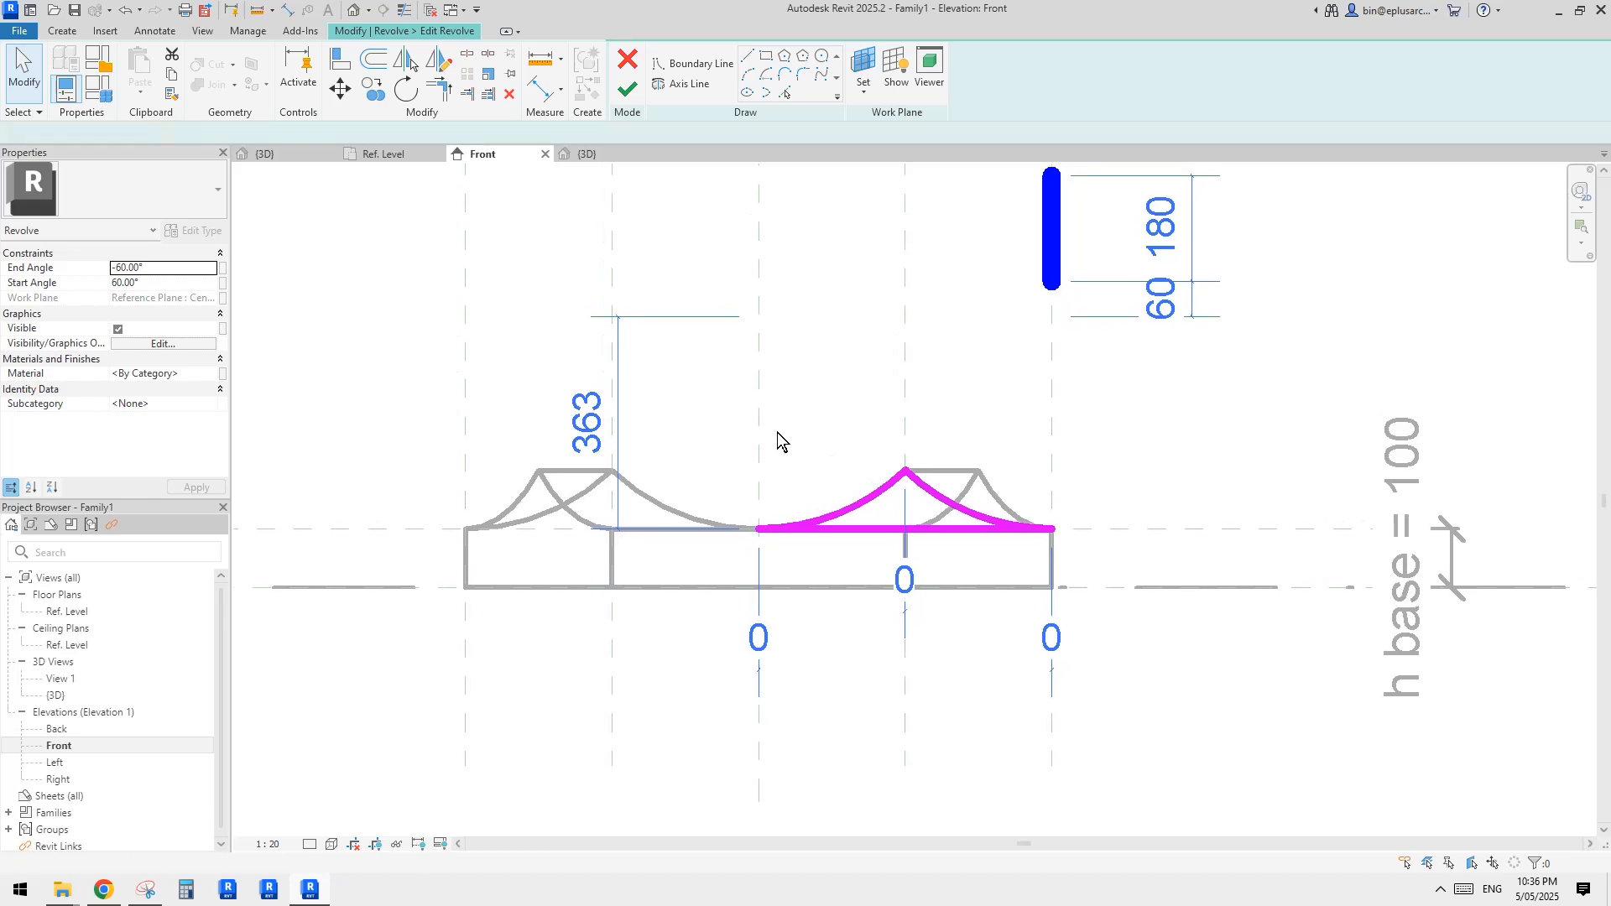
Align the profile's peak and outer end to their vertical reference planes, keeping both alignments locked.
key("a")
key("l")
left_click(906, 440)
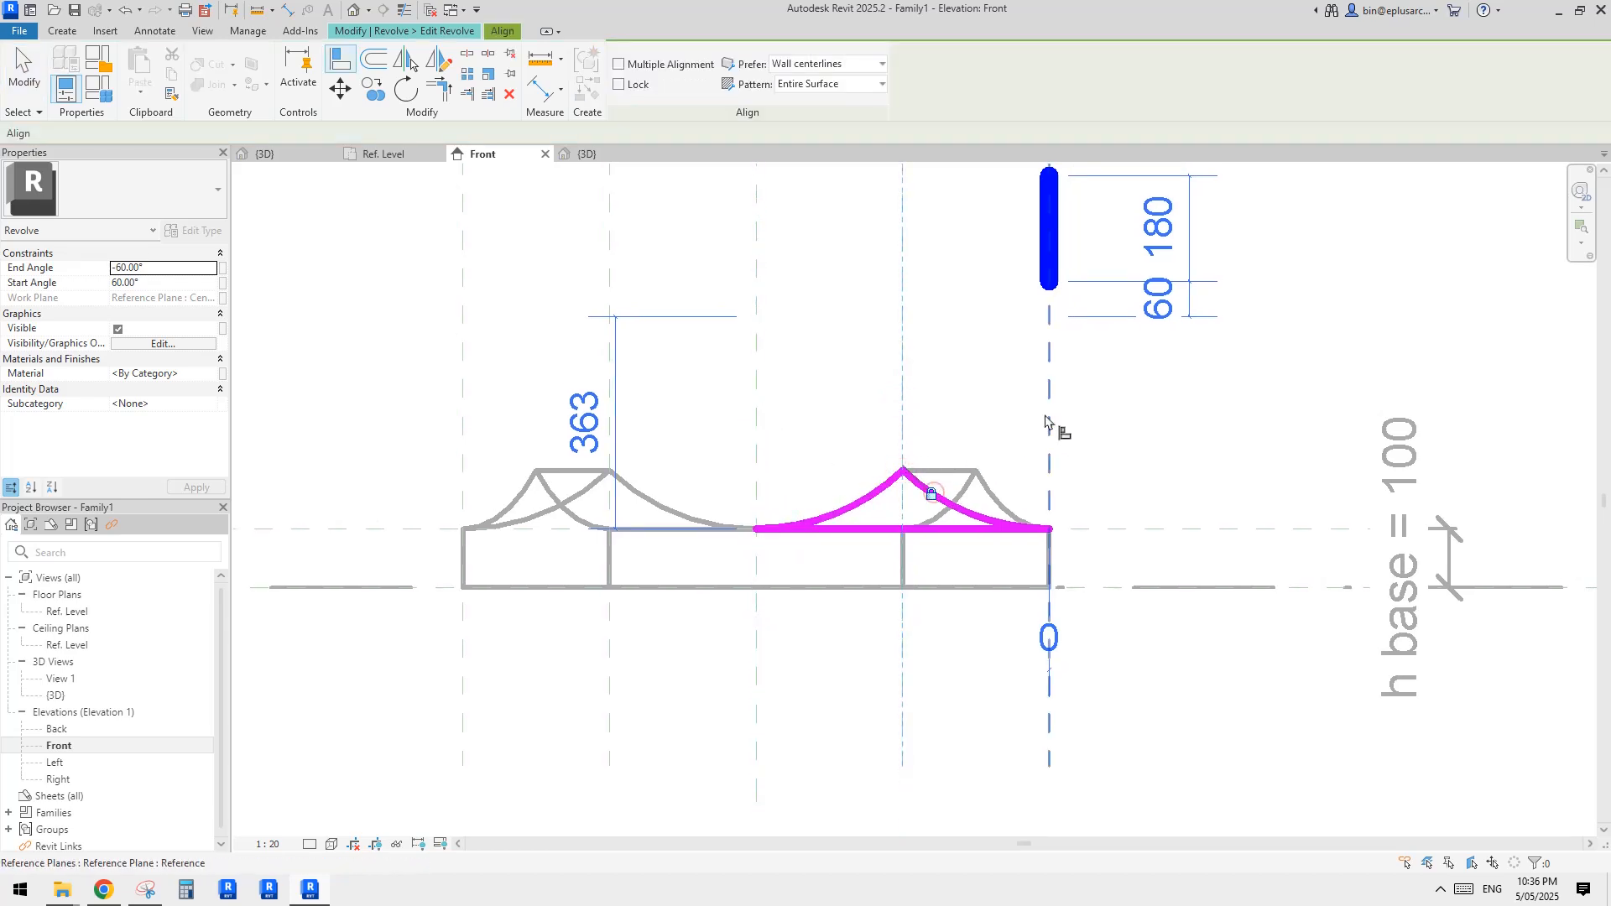
scroll(1090, 487, "down", 1)
middle_click_drag(1089, 481, 1051, 484)
left_click(1056, 470)
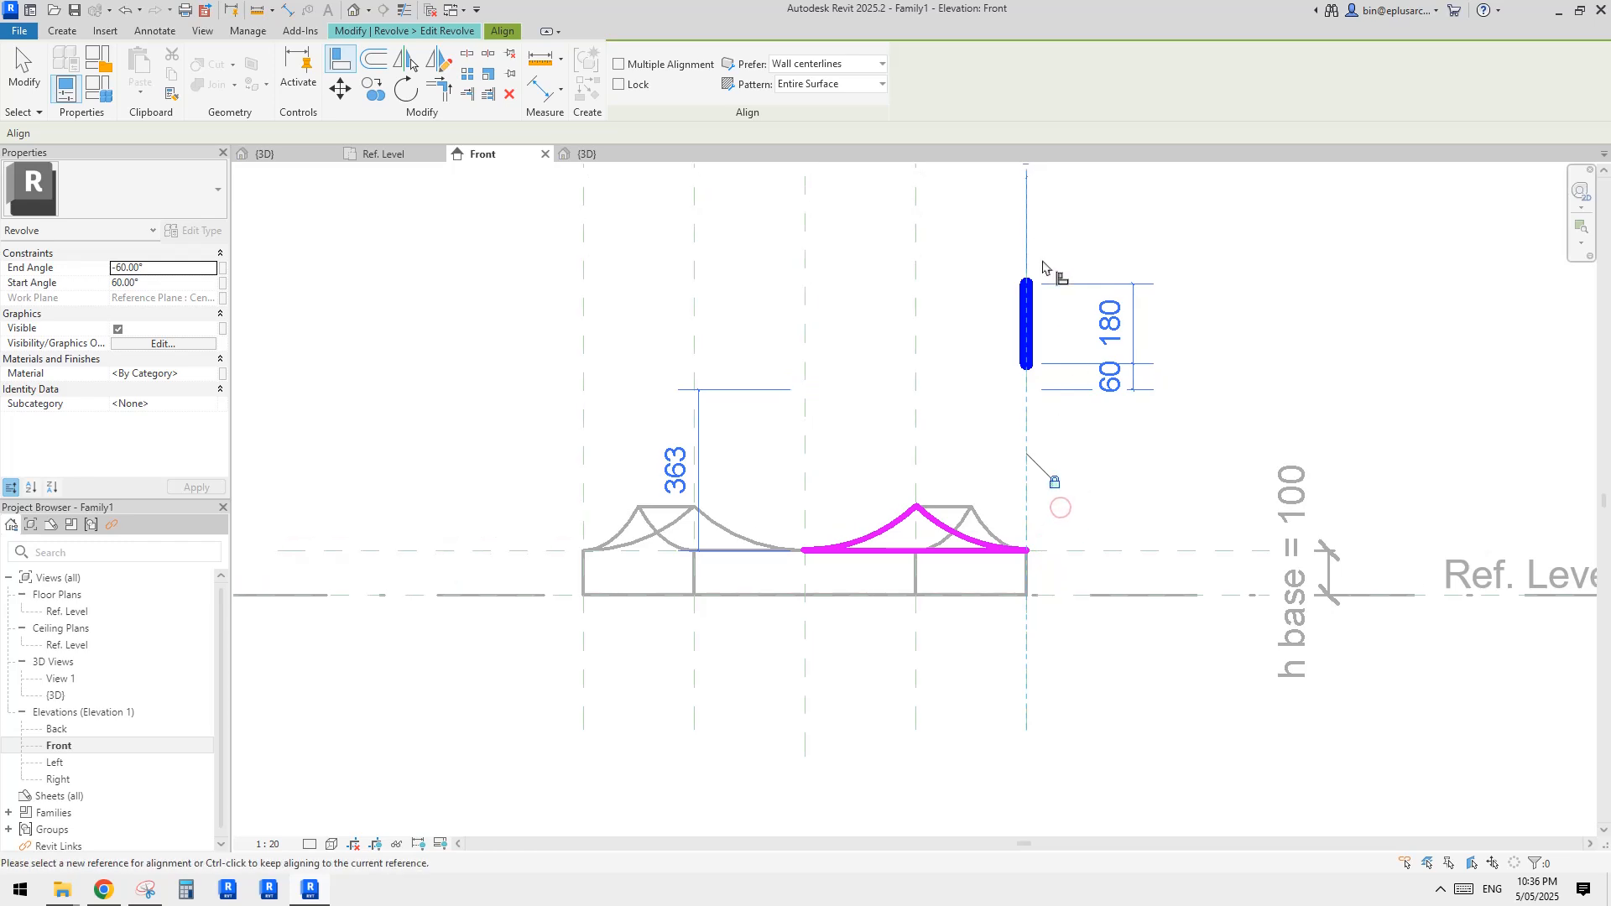
Align the revolve's axis of rotation with the outermost vertical reference plane.
middle_click_drag(1024, 401, 1004, 441)
key("a")
left_click(1013, 377)
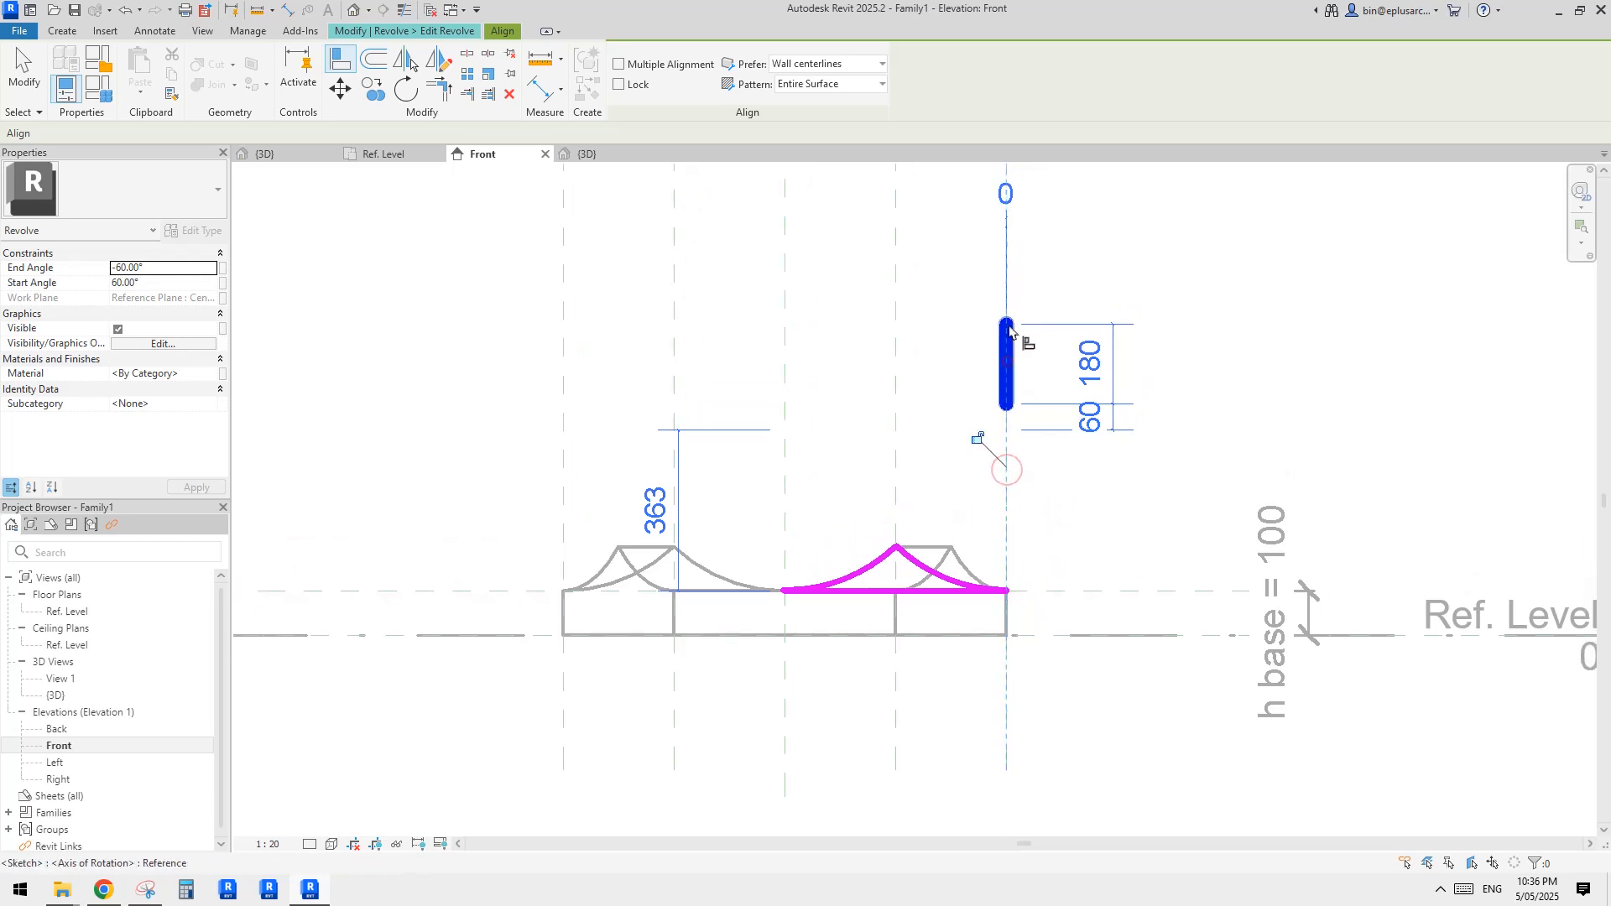
key("Escape")
middle_click_drag(936, 564, 797, 459)
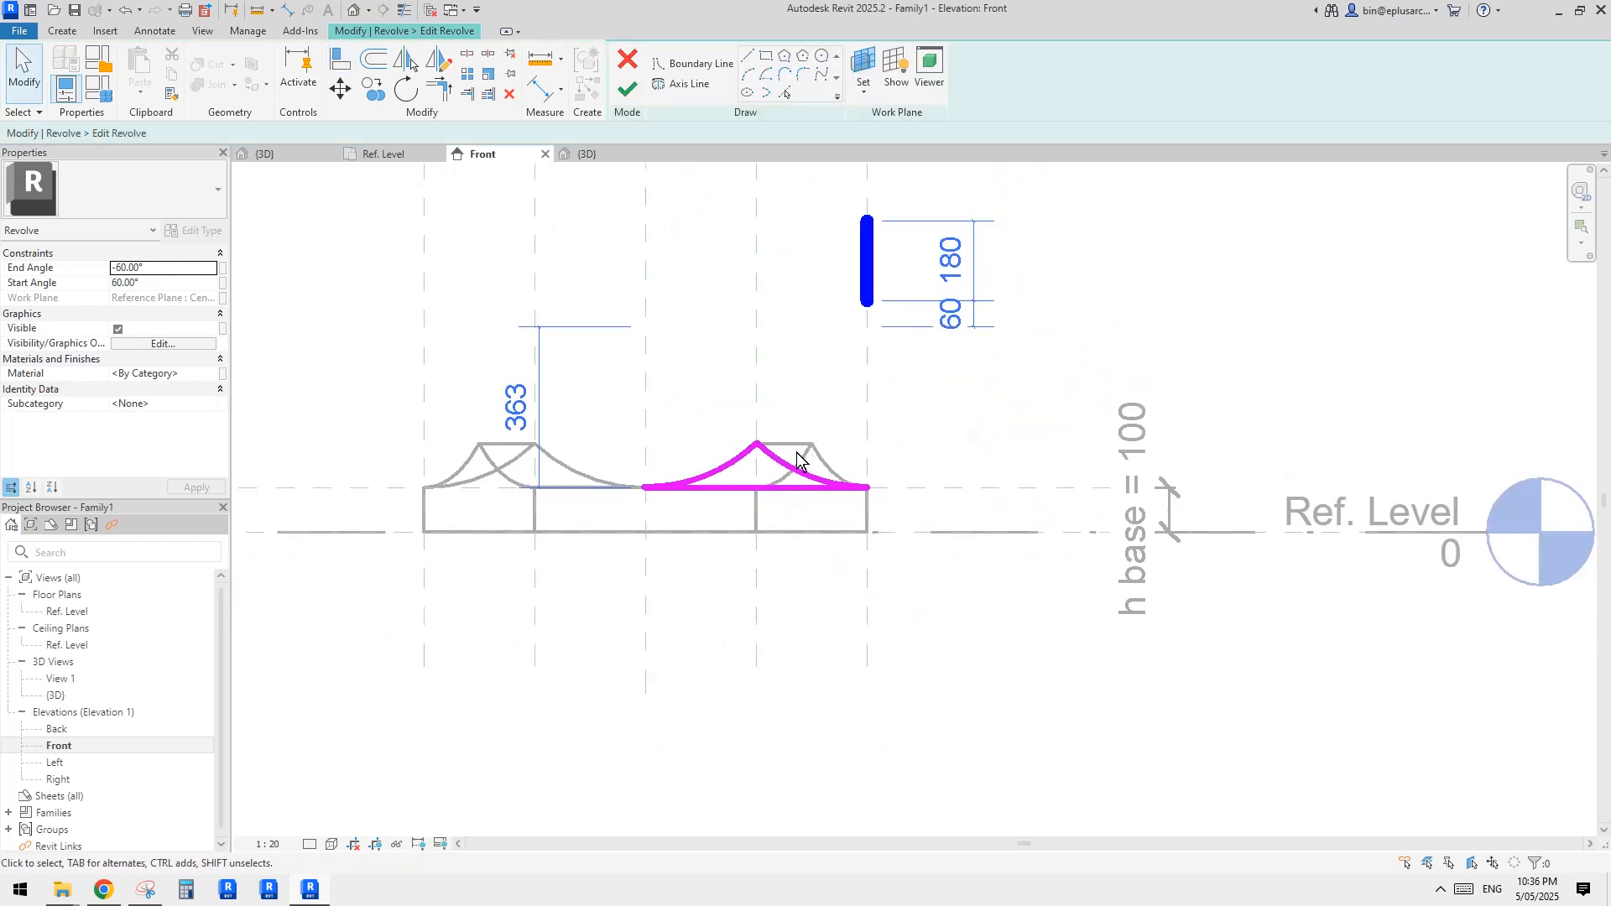
Dimension the profile's height from its bottom line to its peak and label the dimension with the "h top" parameter.
key("d")
key("i")
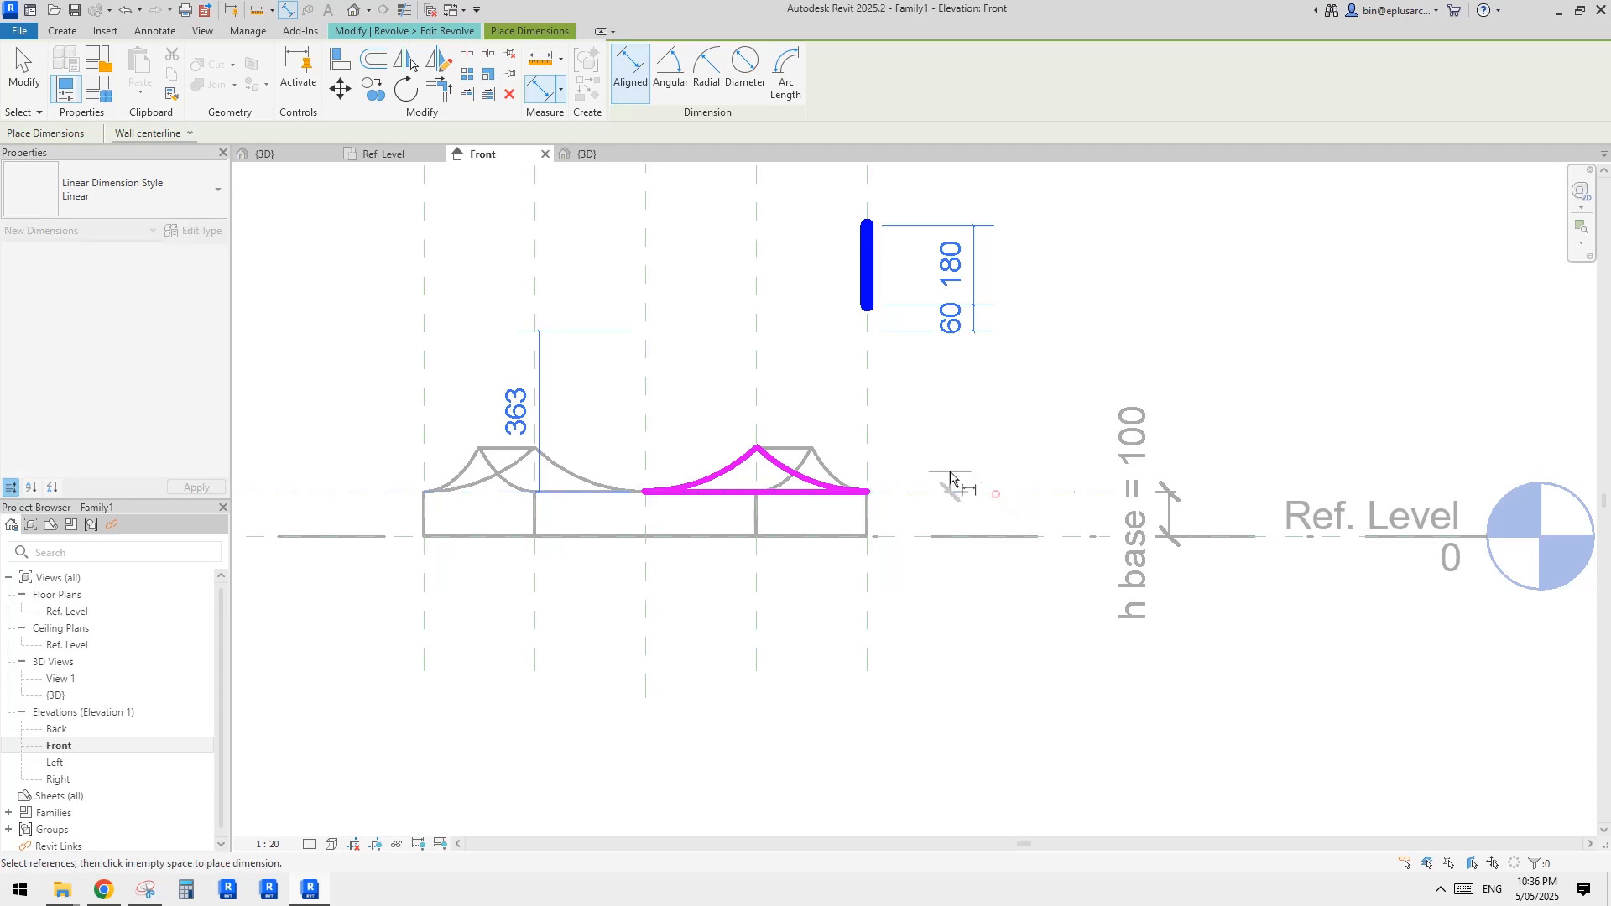
left_click(772, 447)
left_click(809, 492)
left_click(1002, 461)
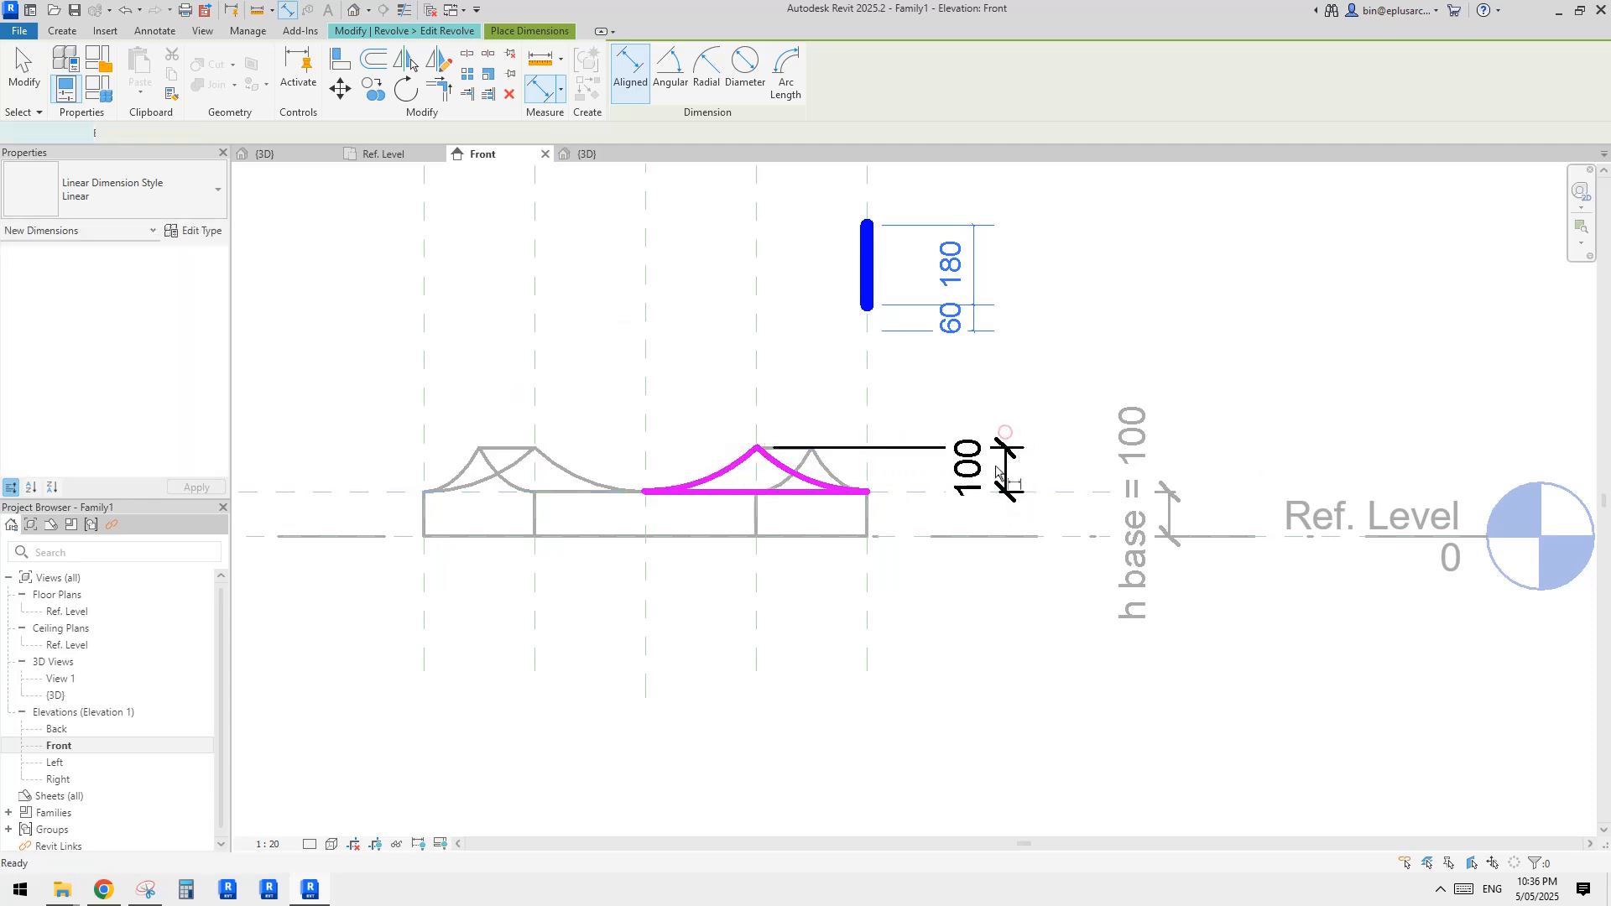
key("Escape")
left_click(706, 72)
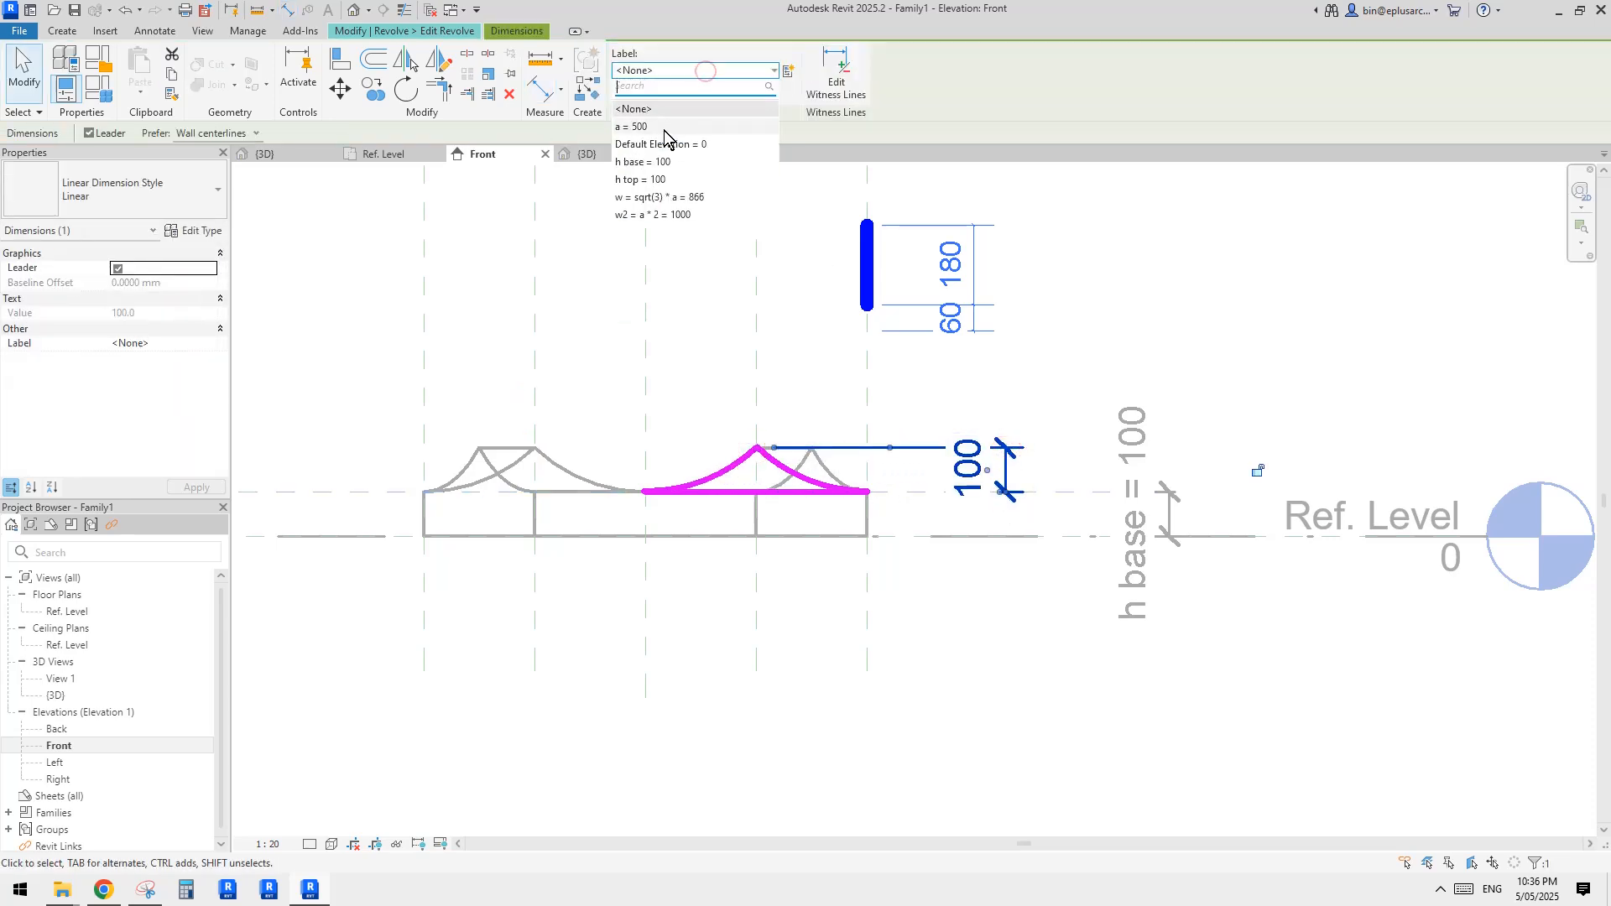
left_click(646, 180)
key("Escape")
scroll(1108, 385, "down", 2)
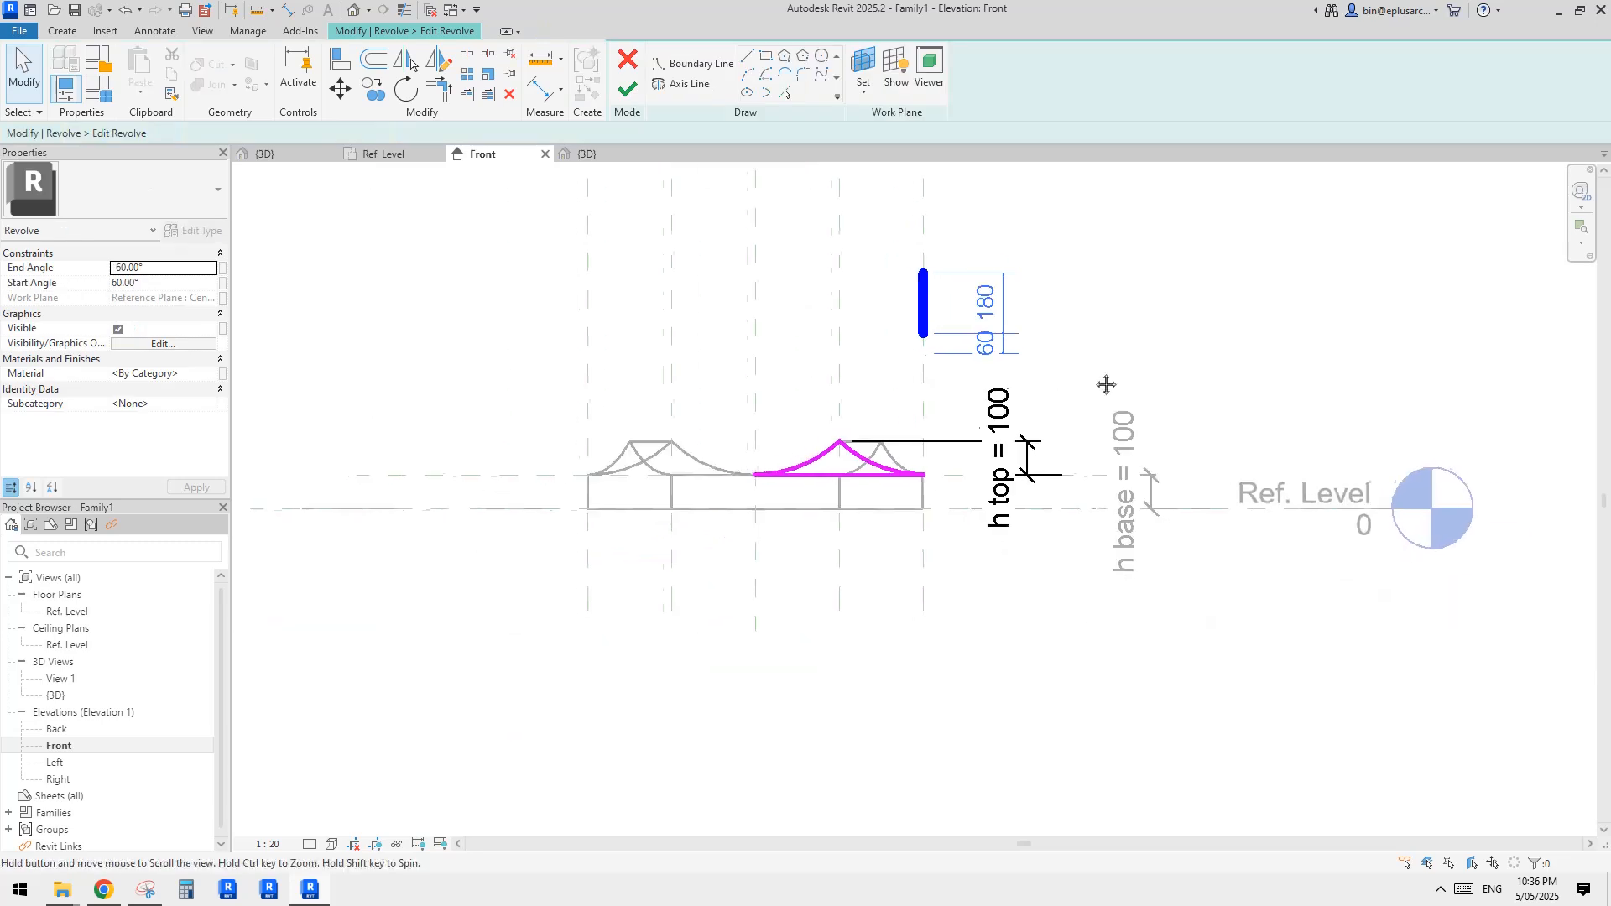
Finish the revolve sketch and examine both corner forms in the 3D view.
left_click(627, 88)
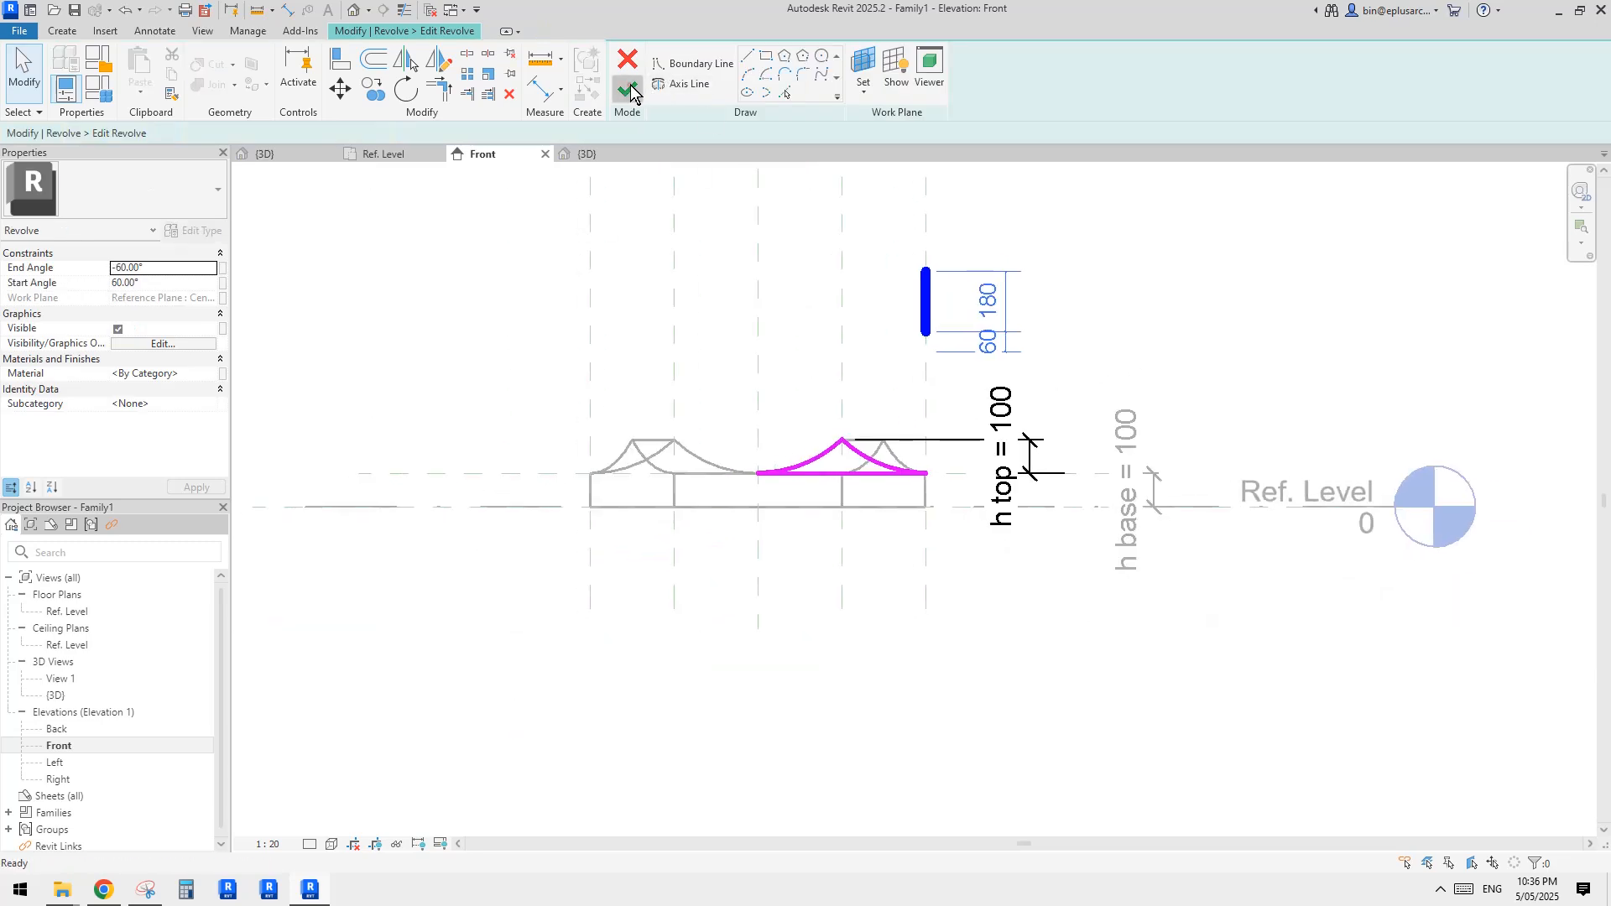
left_click(855, 245)
left_click(350, 13)
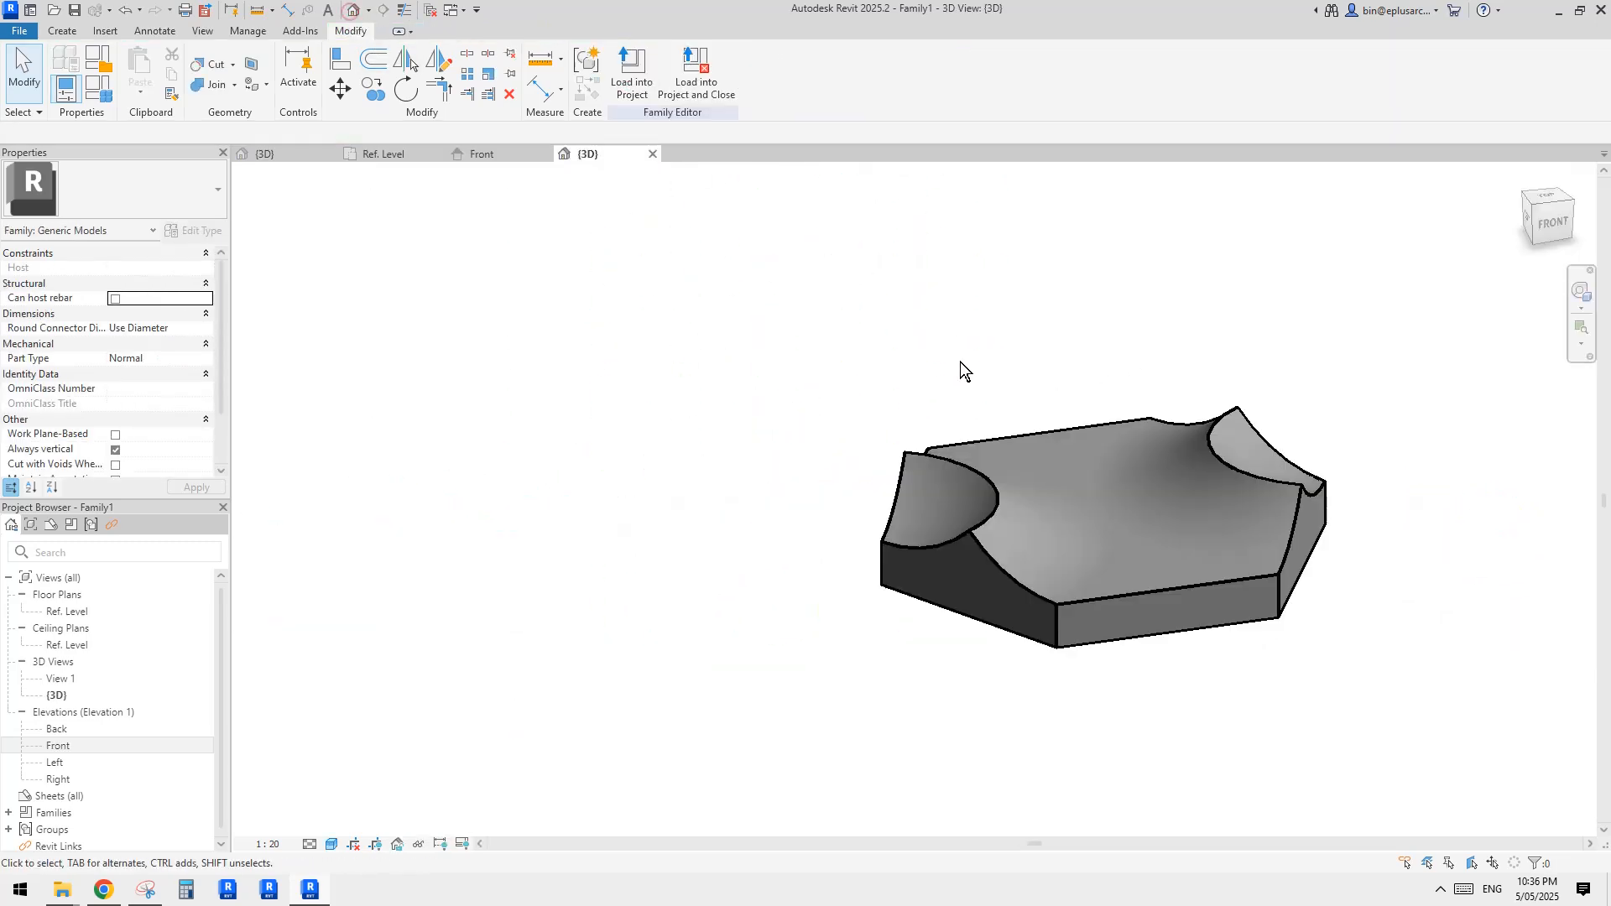
middle_click_drag(959, 361, 1063, 437, "shift")
scroll(948, 398, "up", 2)
scroll(974, 401, "down", 2)
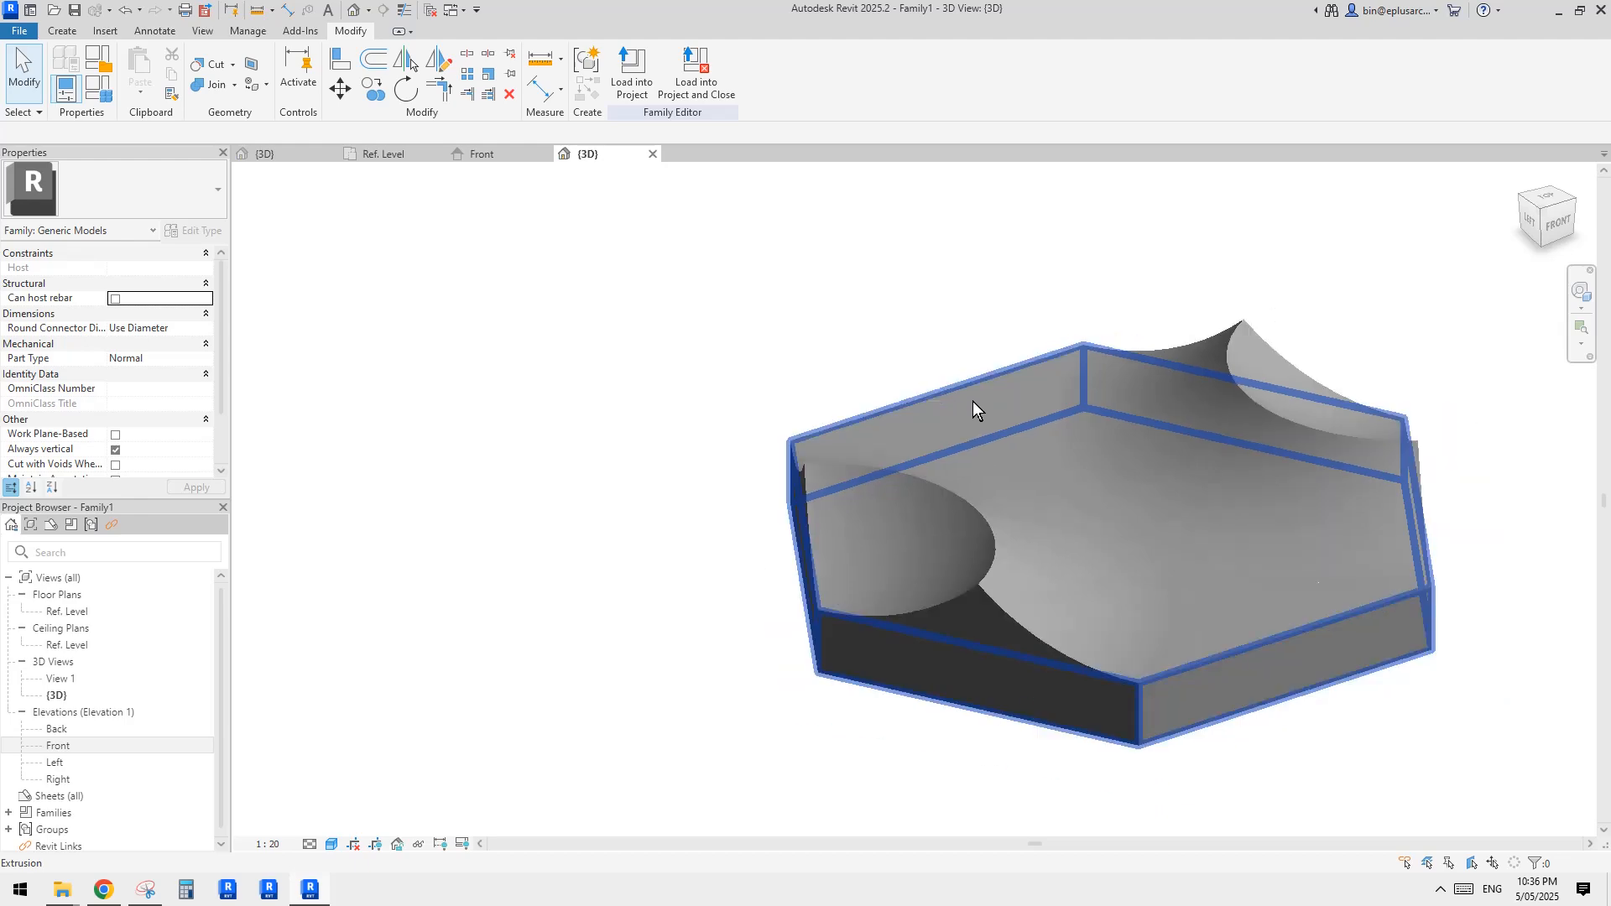
Flex the family by setting the side parameter "a" to 600 in the family types and applying it.
left_click(103, 92)
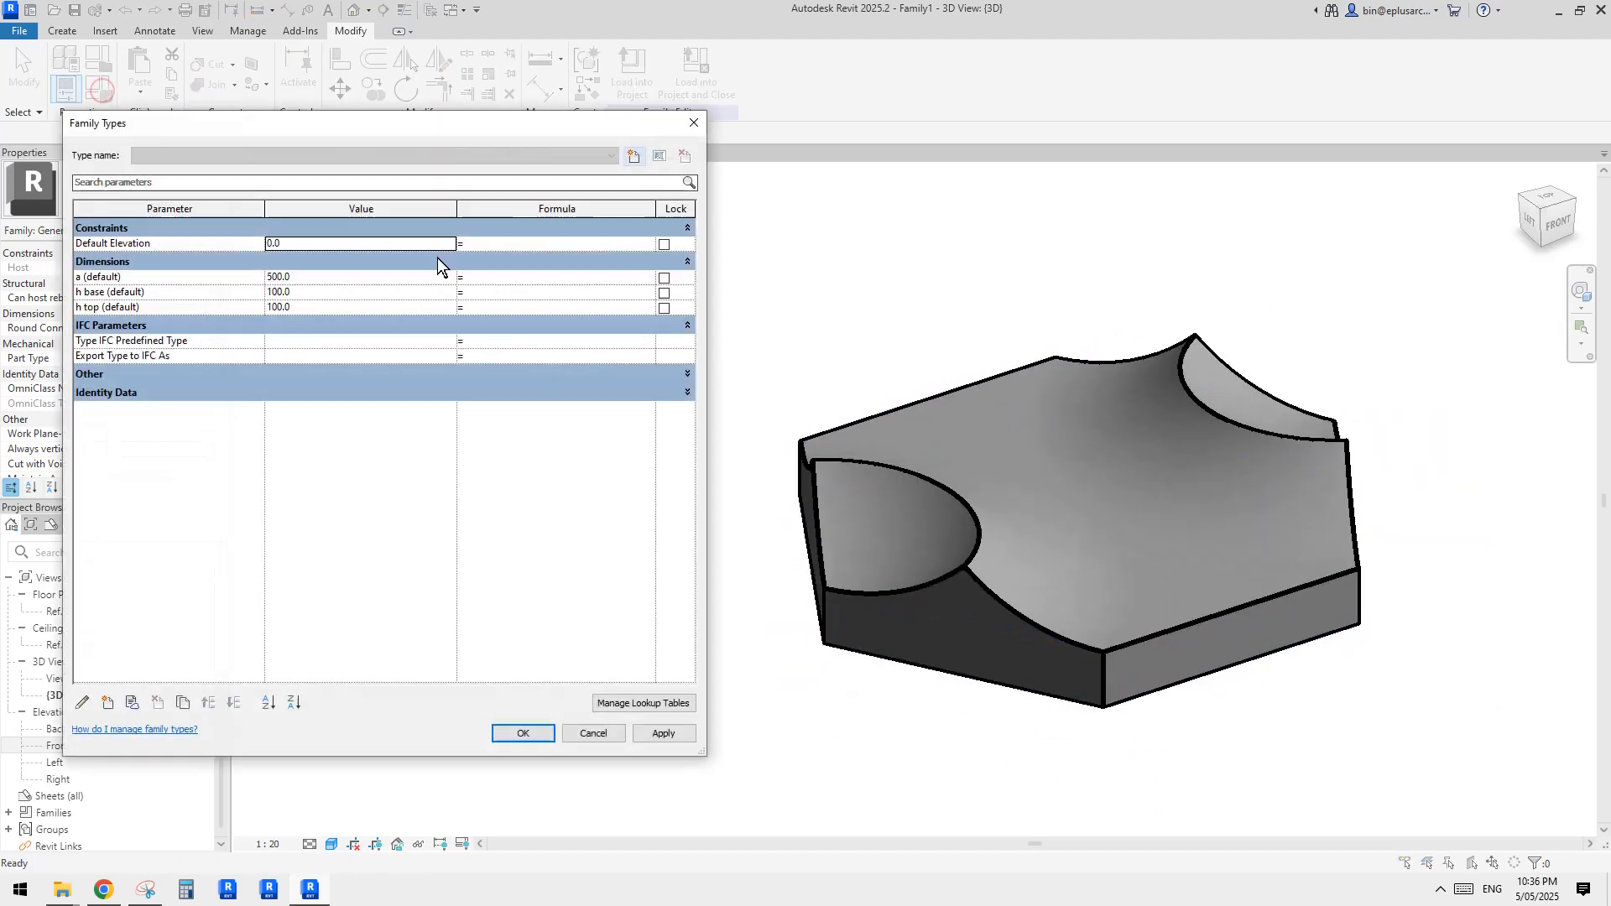
left_click(322, 277)
type("600")
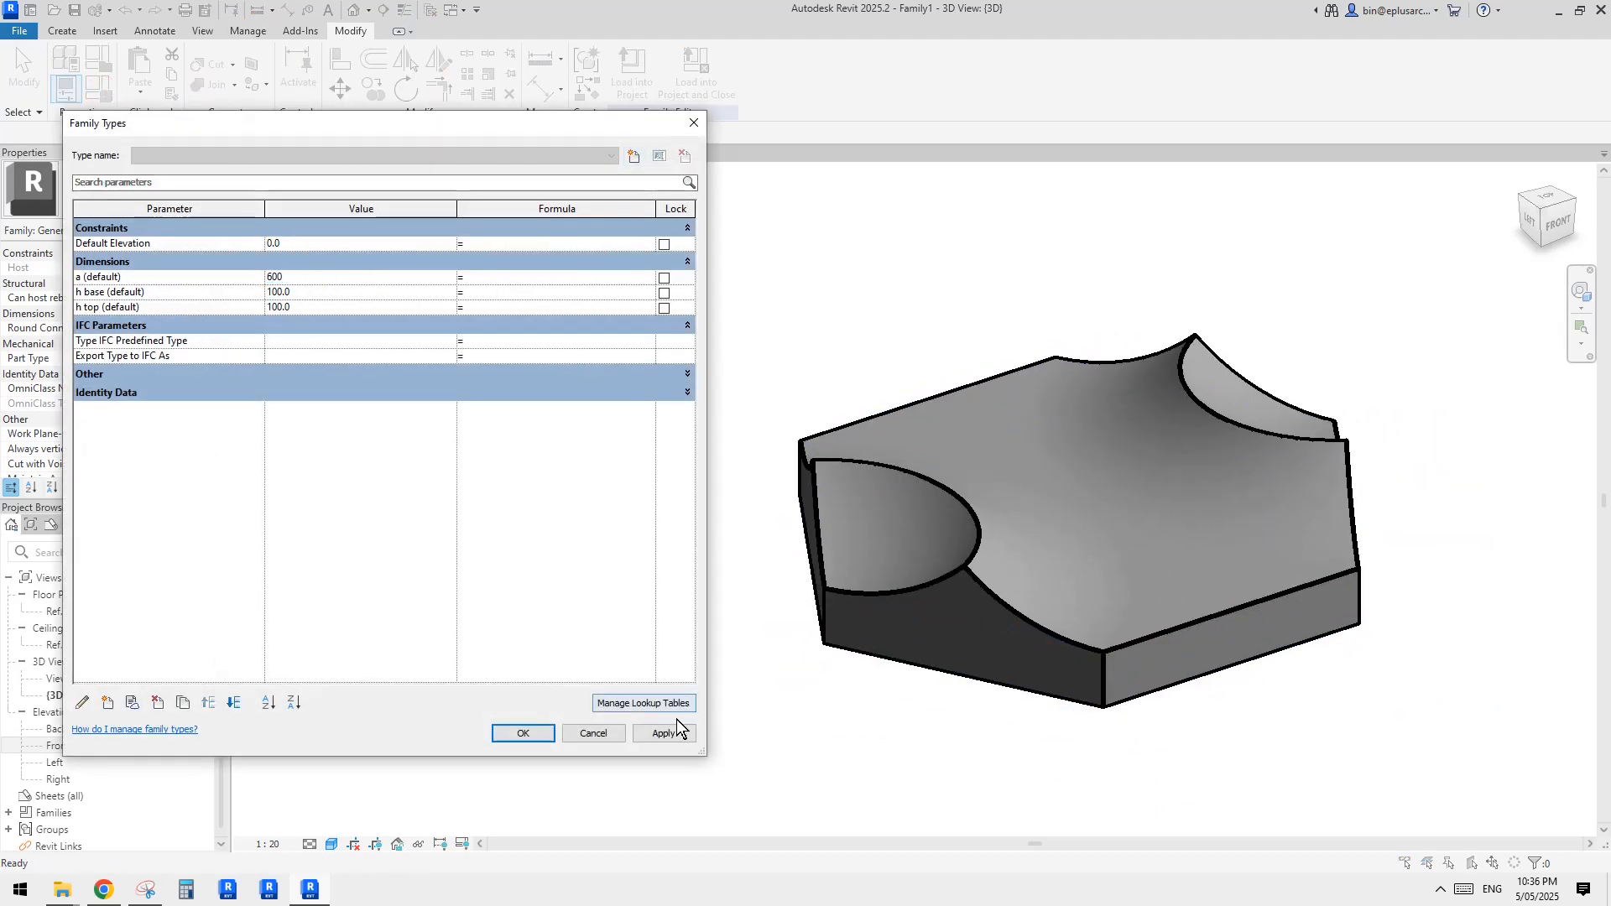
left_click(664, 733)
Set "h base" and "h top" to 50 each, accept the family types, and return to the Ref. Level plan.
left_click(332, 290)
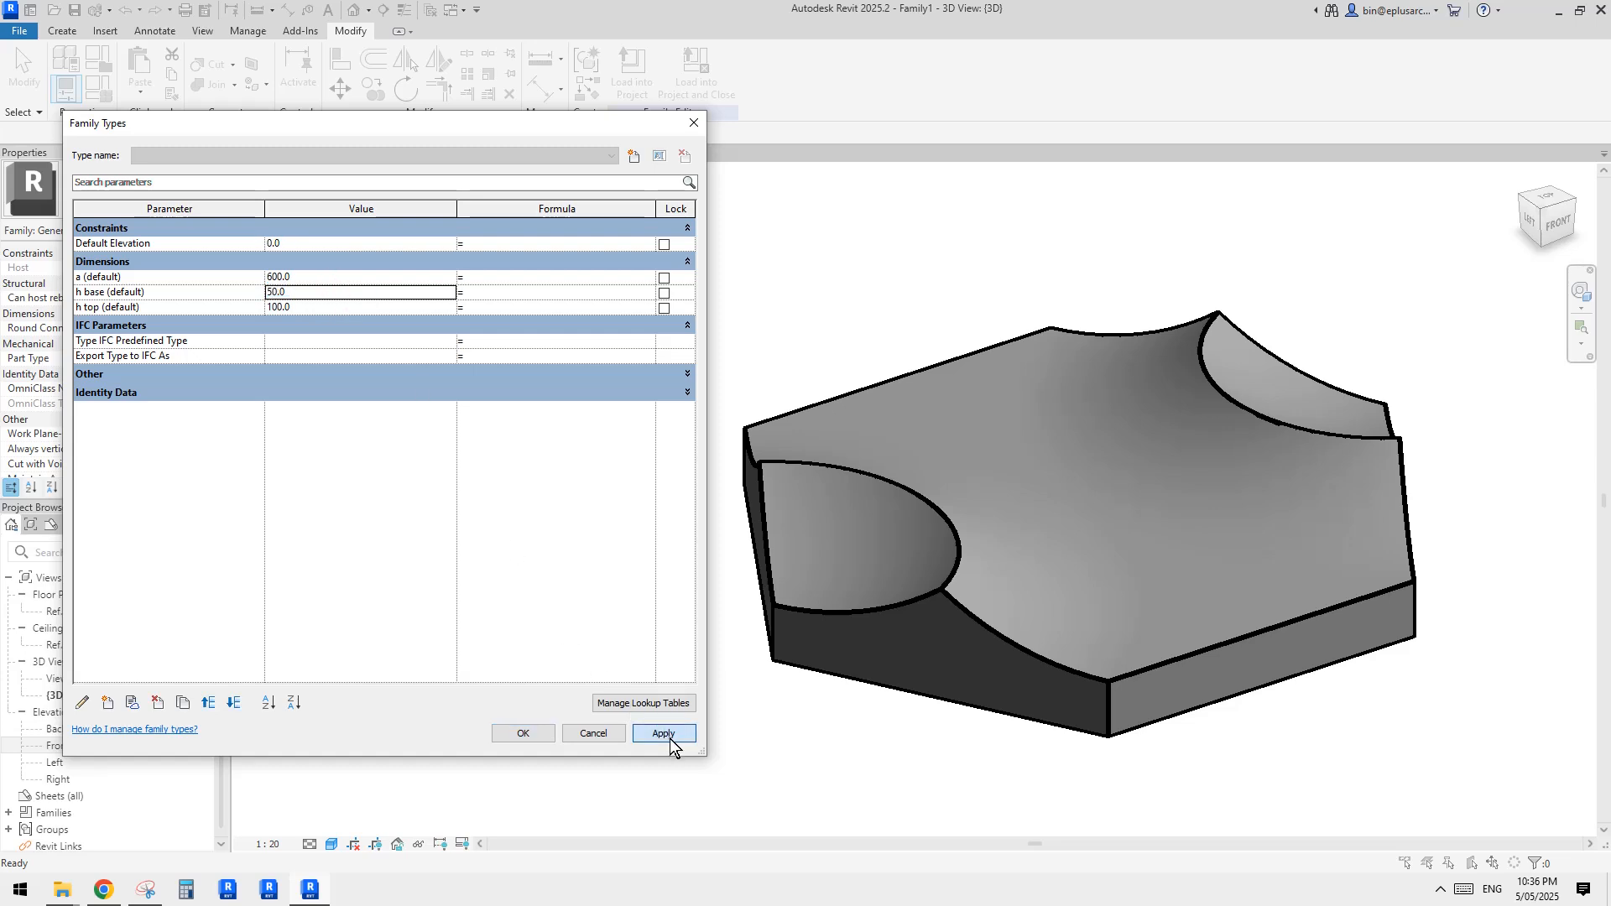
left_click(667, 735)
left_click(314, 307)
type("50")
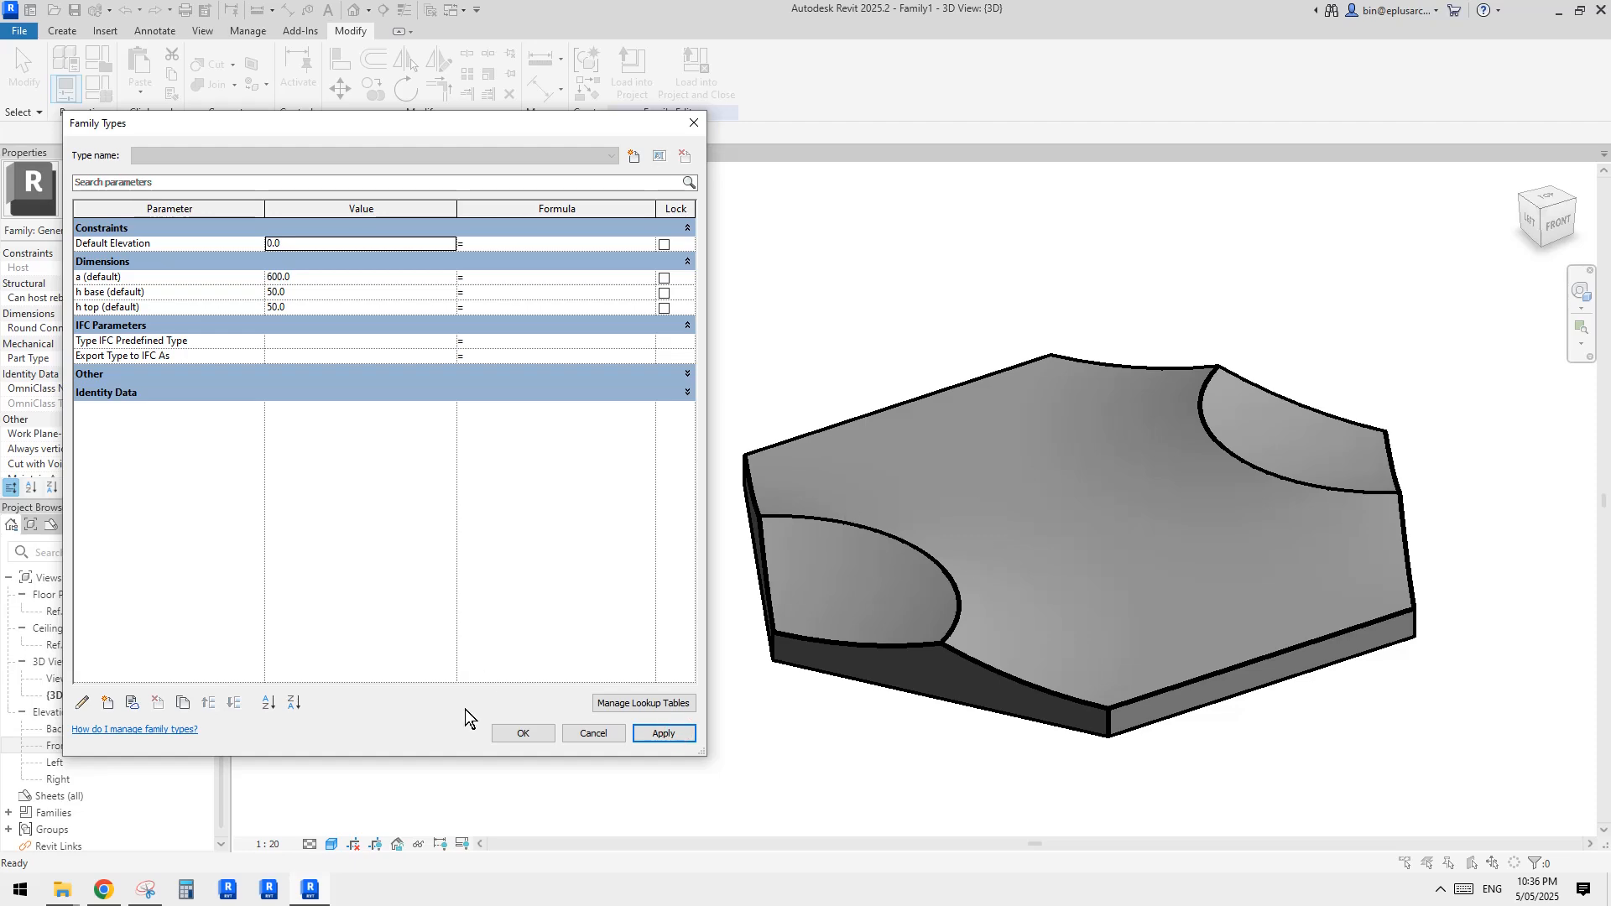
left_click(520, 733)
double_click(67, 611)
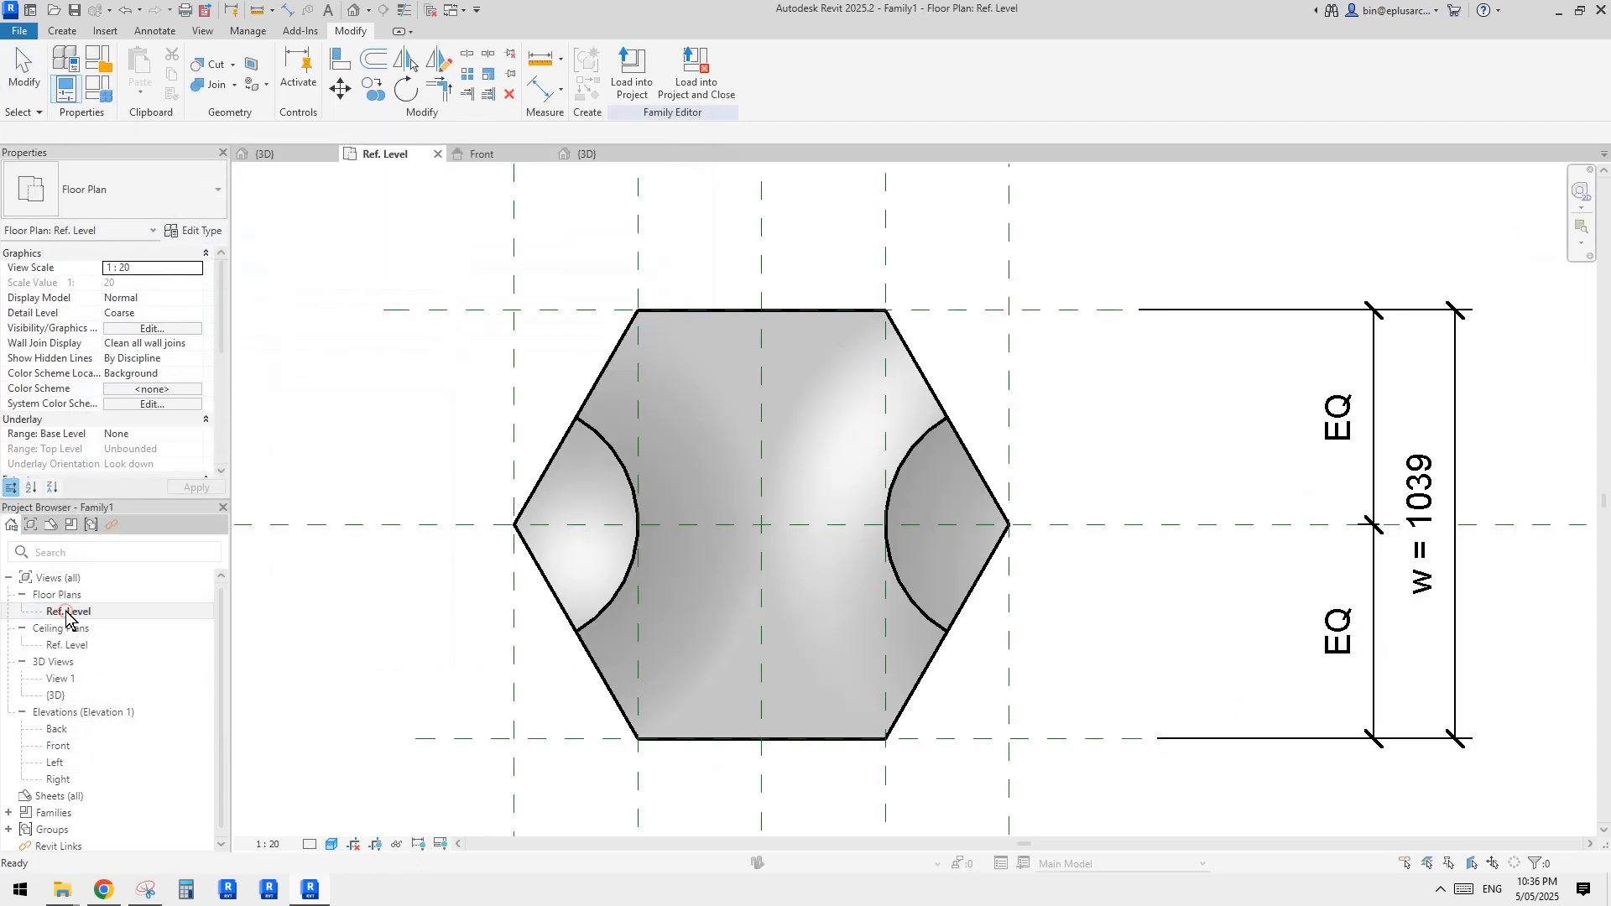
Examine the hexagon's plan layout and the two corner revolves against the reference planes.
left_click(781, 556)
mouse_move(780, 556)
middle_mouse_down()
mouse_move(762, 532)
mouse_move(784, 525)
middle_mouse_up()
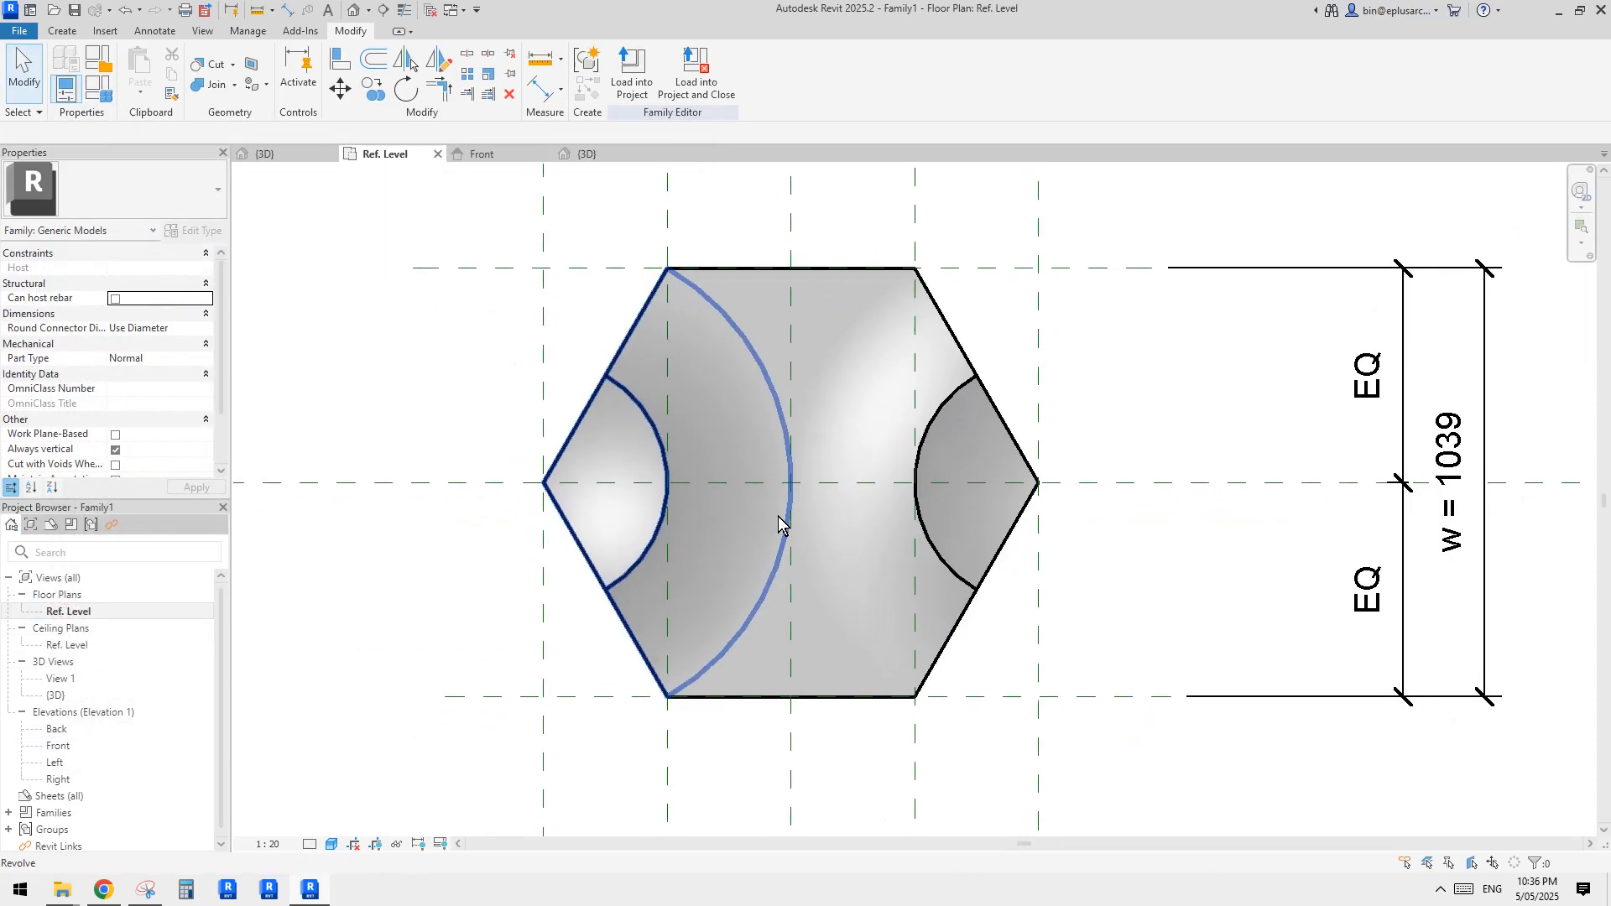
scroll(785, 537, "down", 2)
key("Escape")
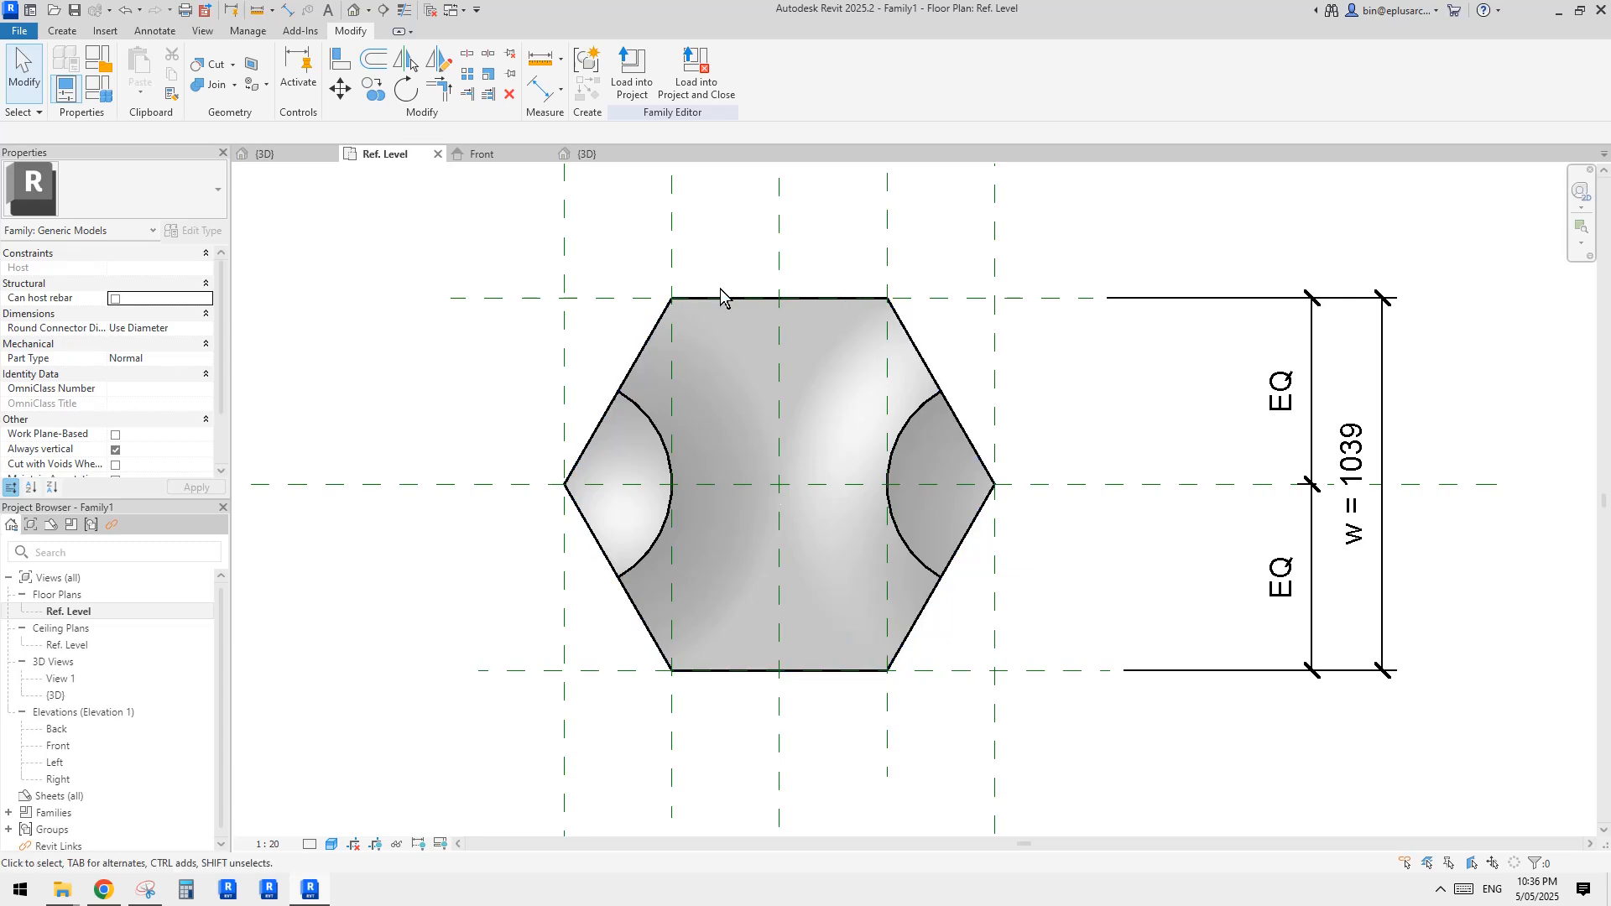
middle_click_drag(716, 454, 725, 404)
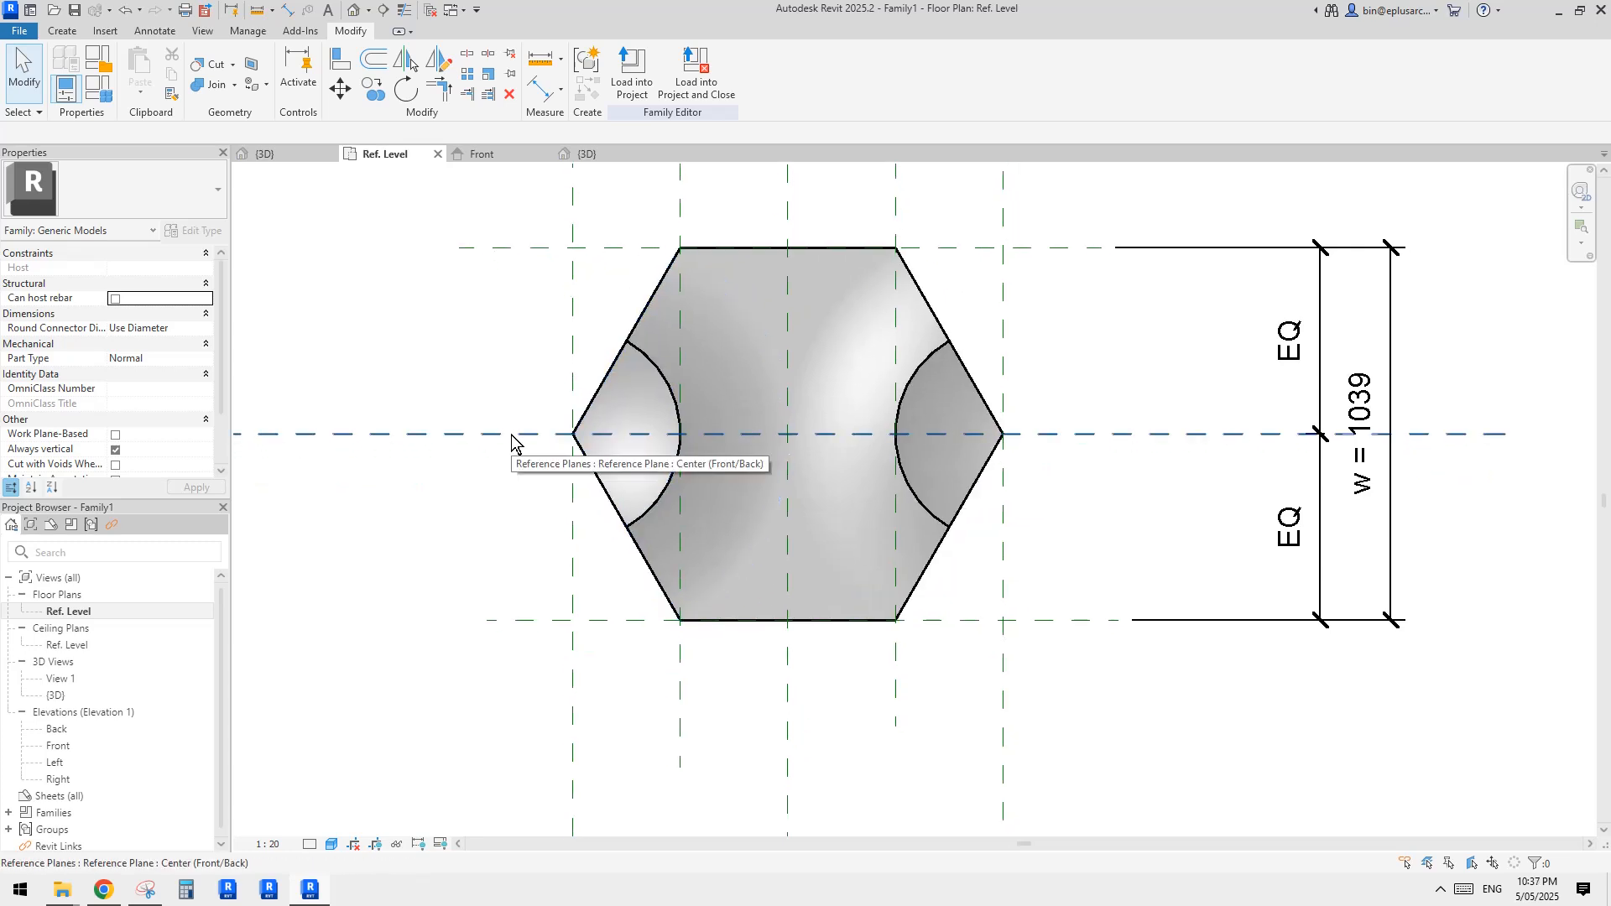
middle_click_drag(785, 446, 755, 449)
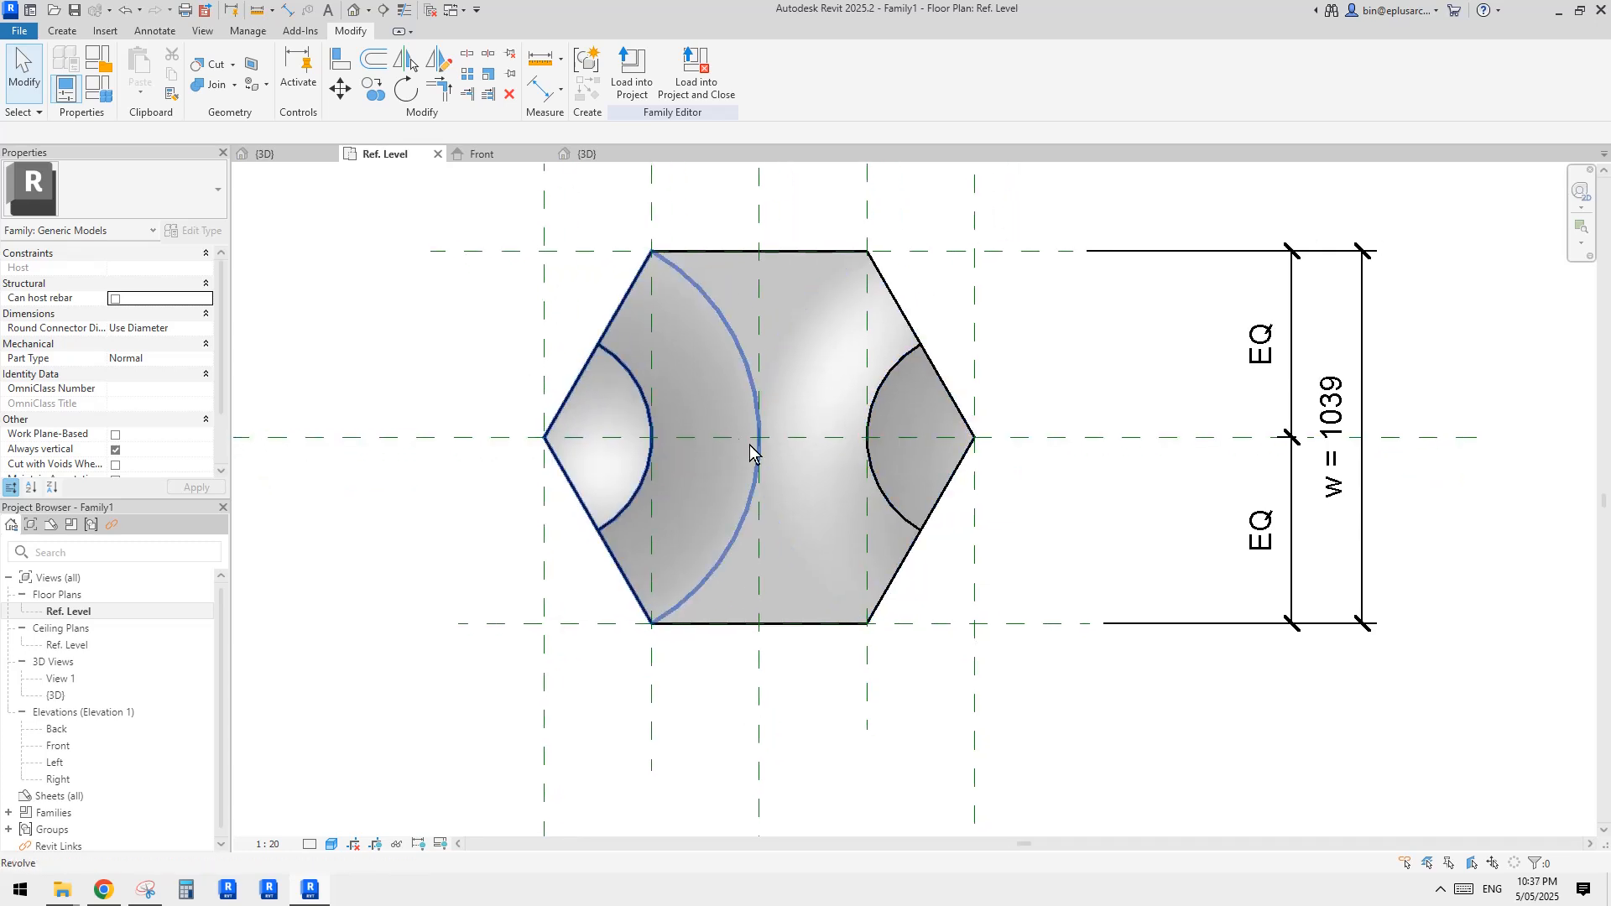
middle_click_drag(494, 473, 543, 468)
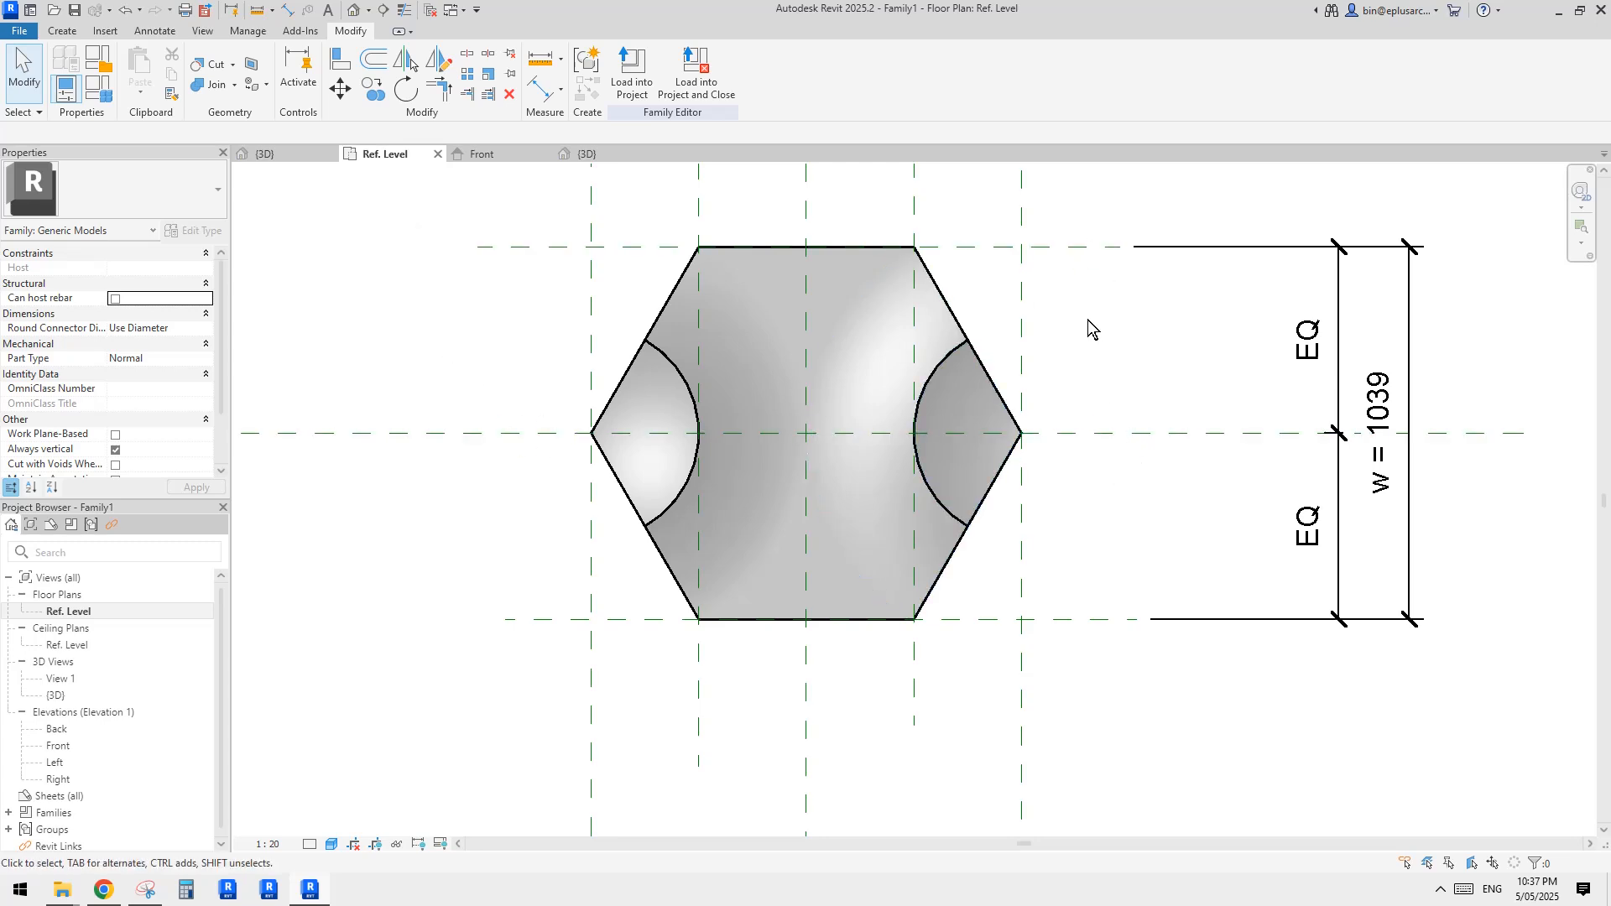
middle_click_drag(1091, 599, 1085, 605)
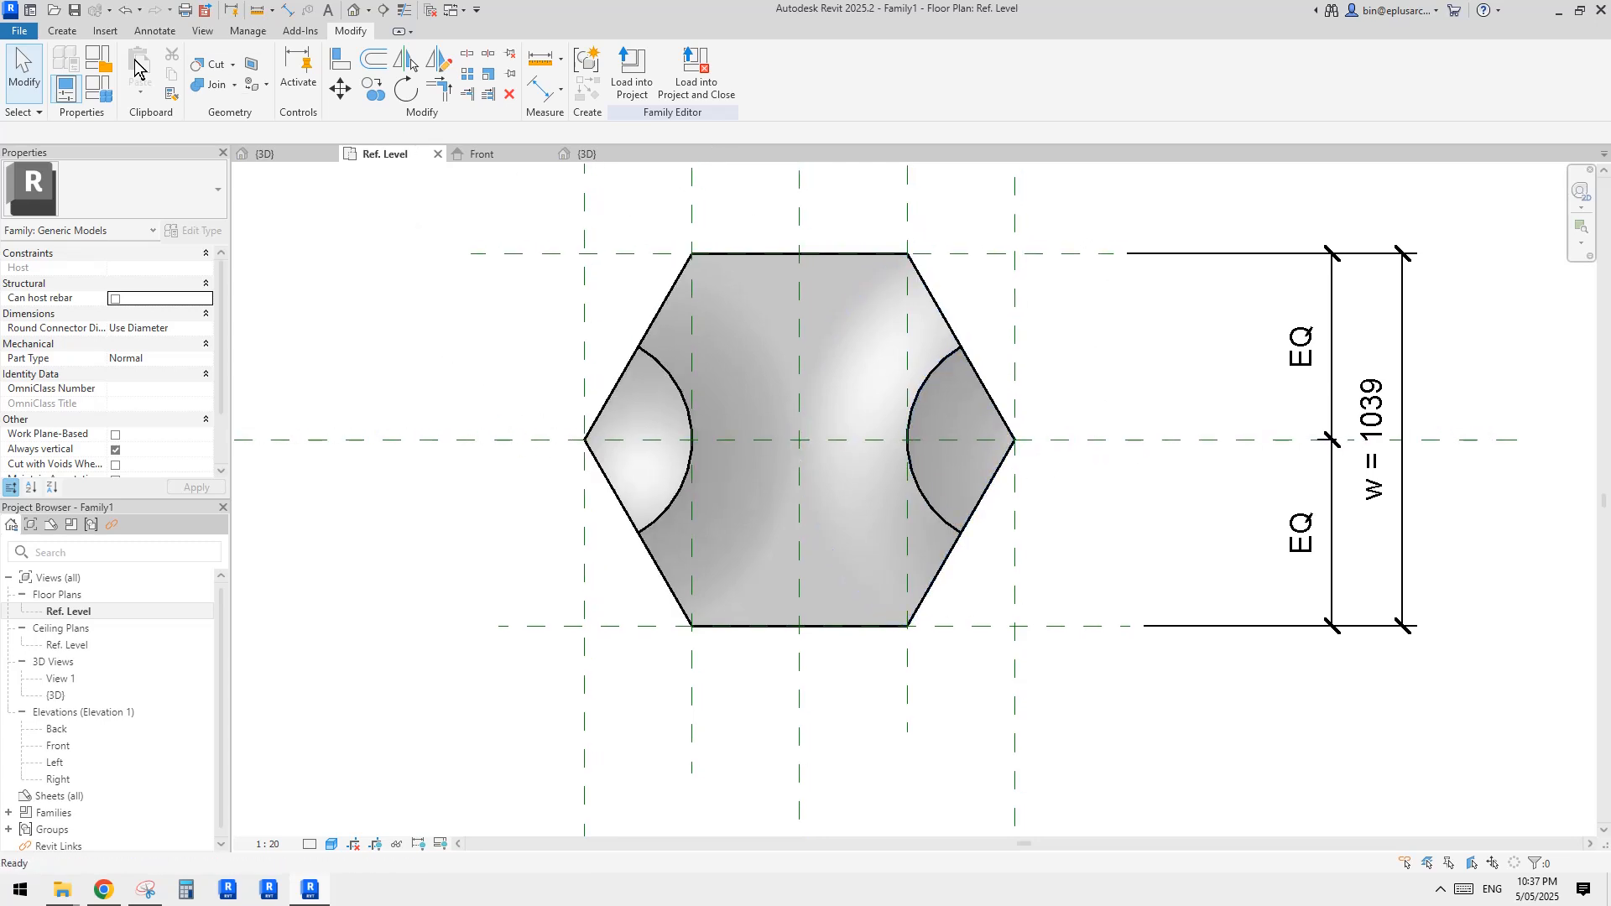
Set the work plane by picking the Center (Front/Back) reference plane and open the Front elevation.
left_click(63, 31)
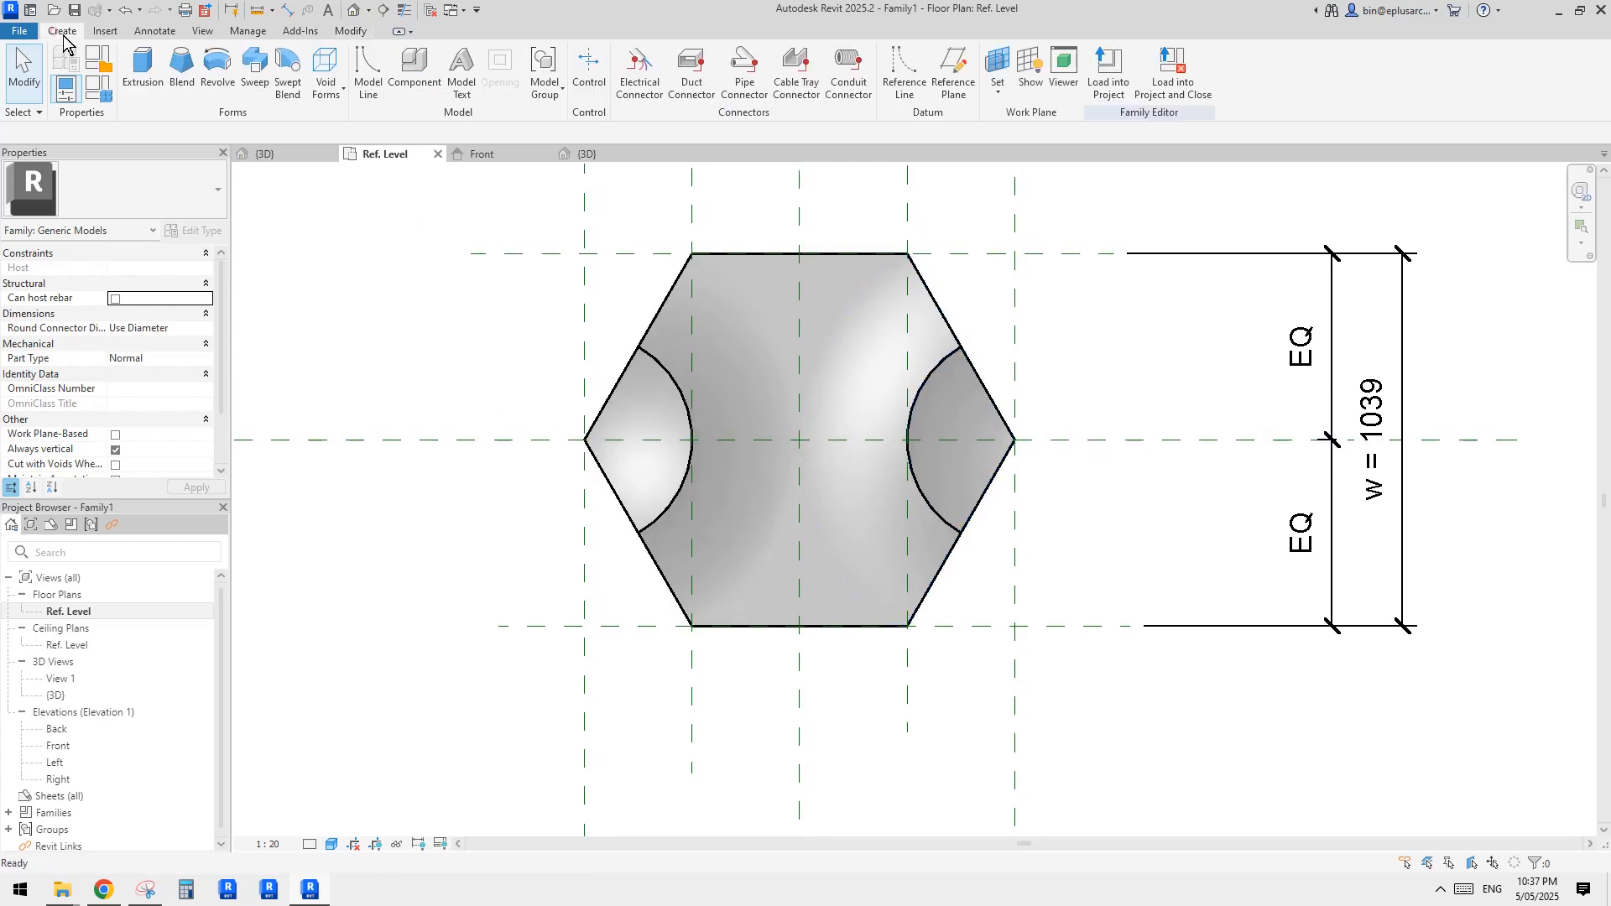
left_click(998, 69)
left_click(466, 499)
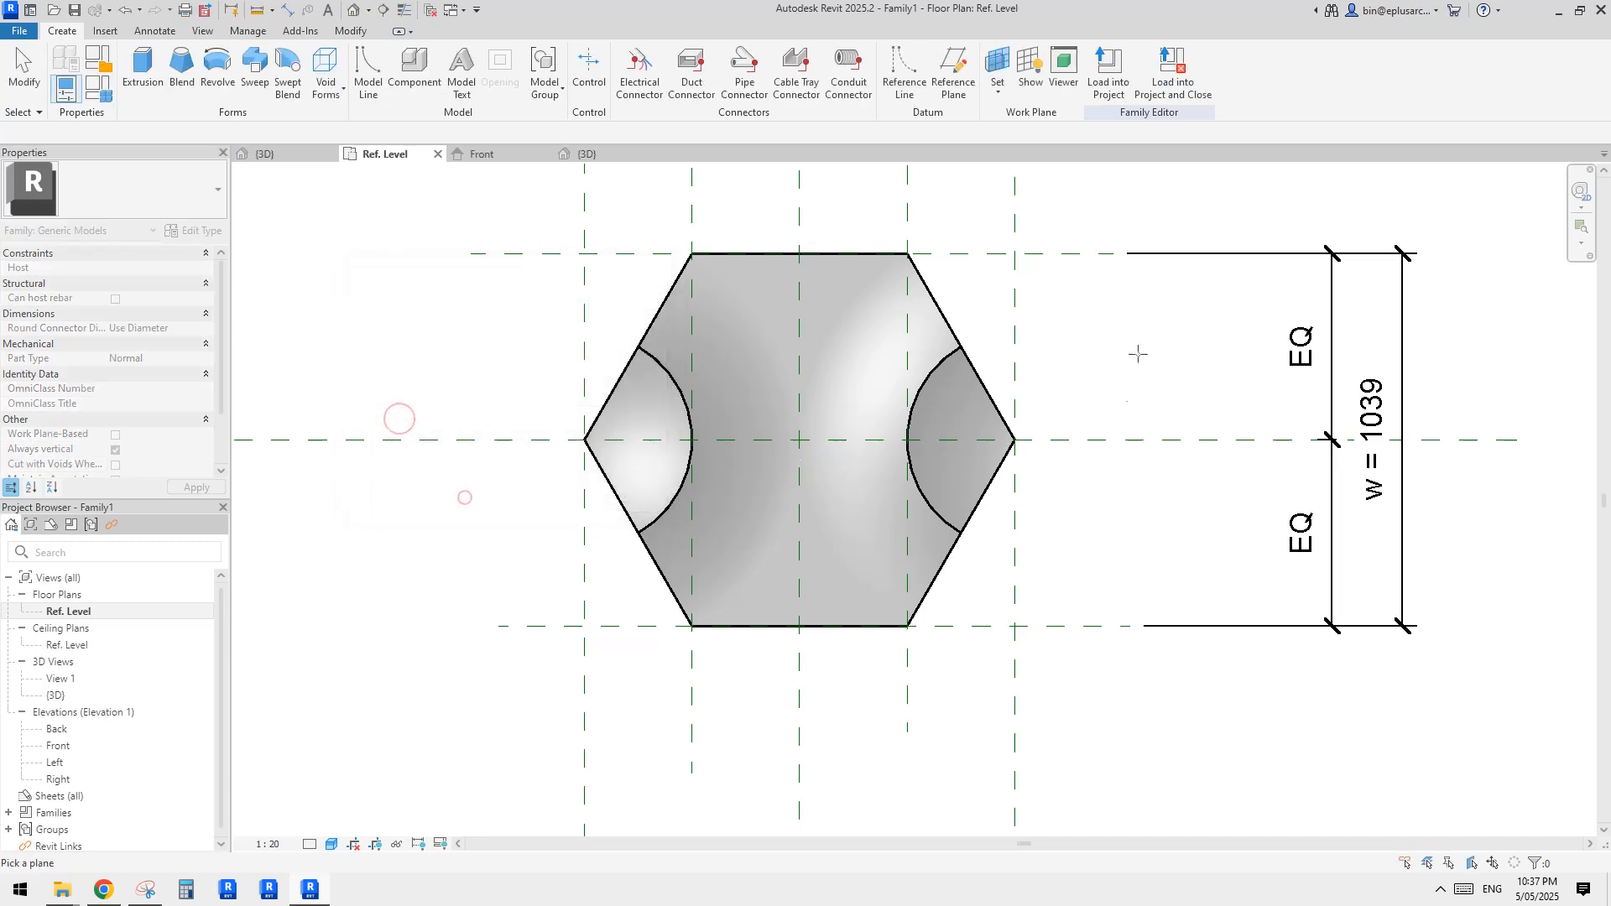
left_click(1086, 440)
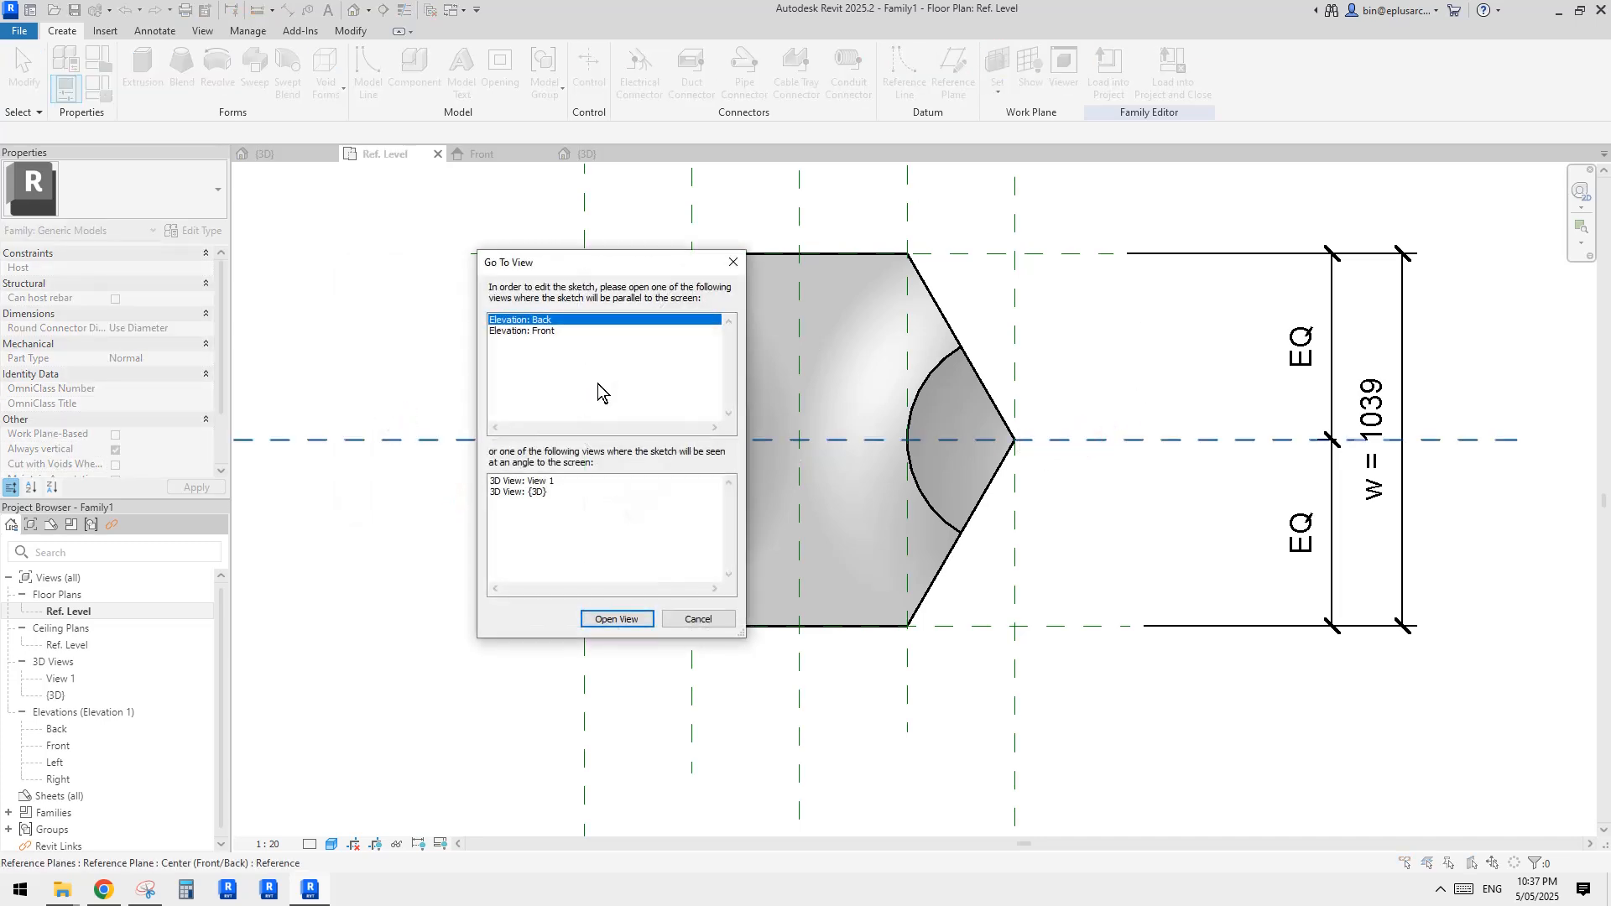
left_click(547, 332)
left_click(617, 620)
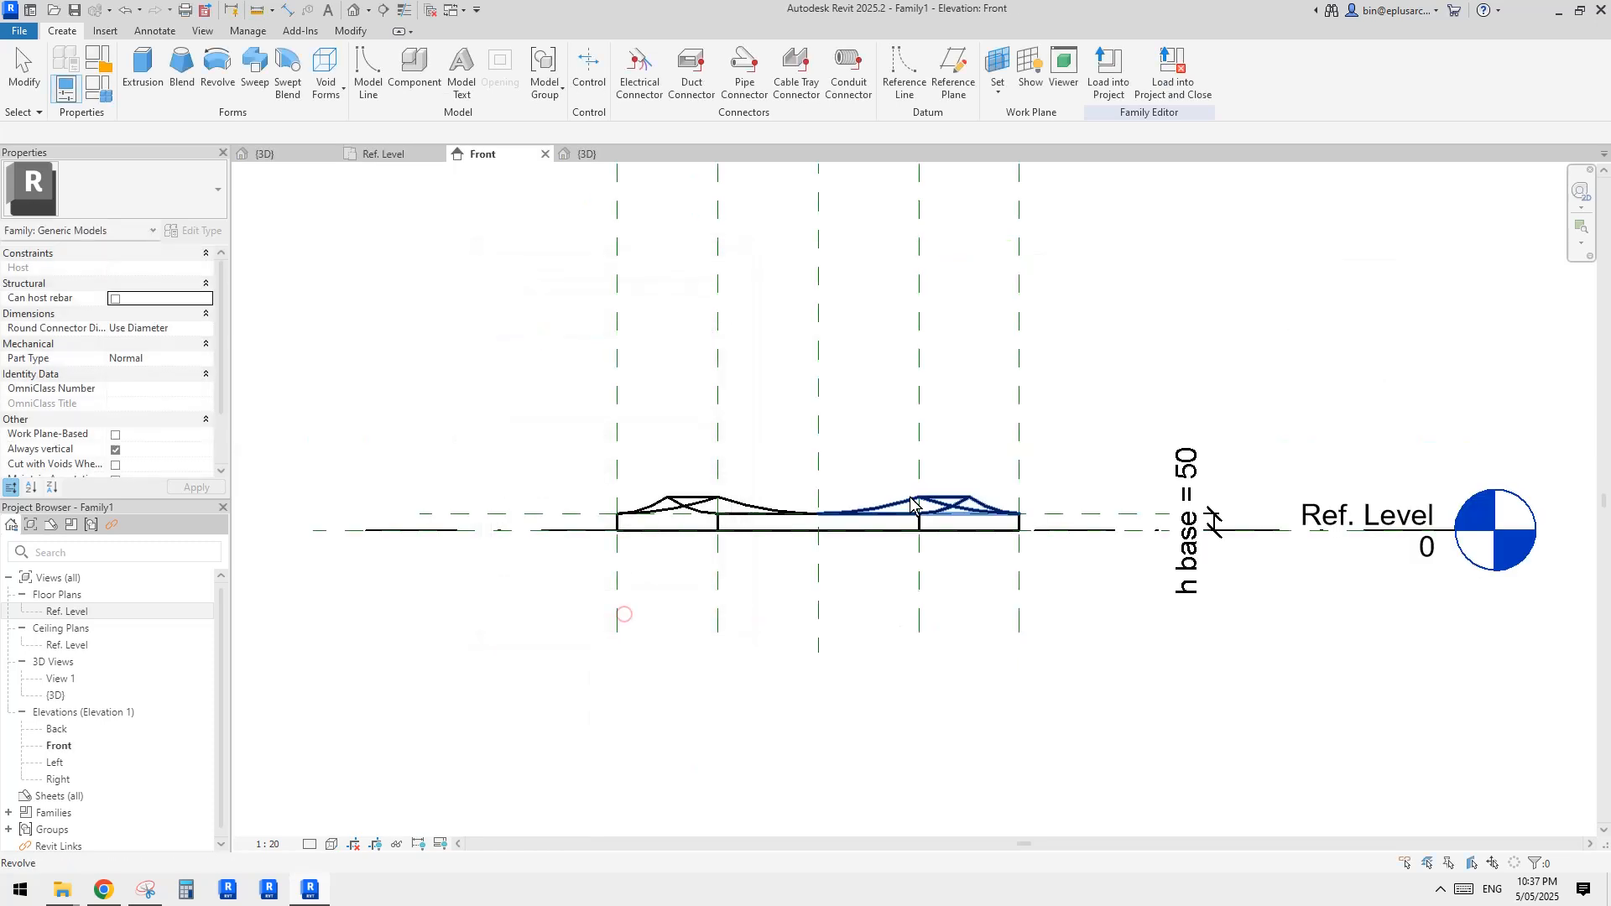
Check the marked-up reference image of the panel in Snipping Tool and return to the Front elevation in Revit.
scroll(899, 504, "up", 3)
scroll(656, 497, "up", 2)
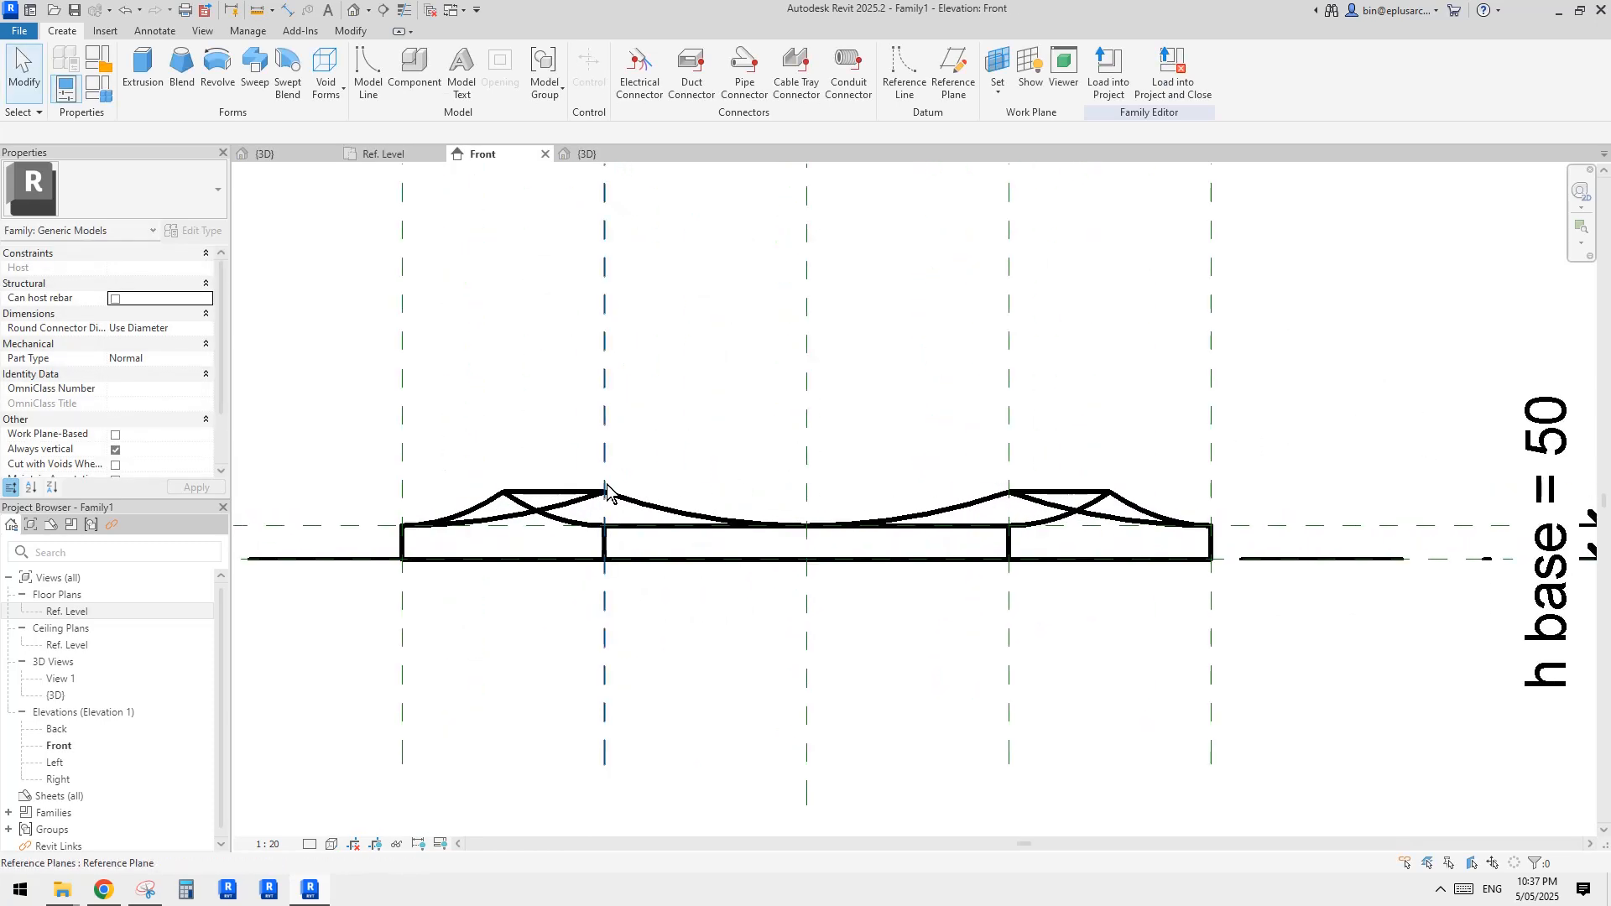
left_click(146, 889)
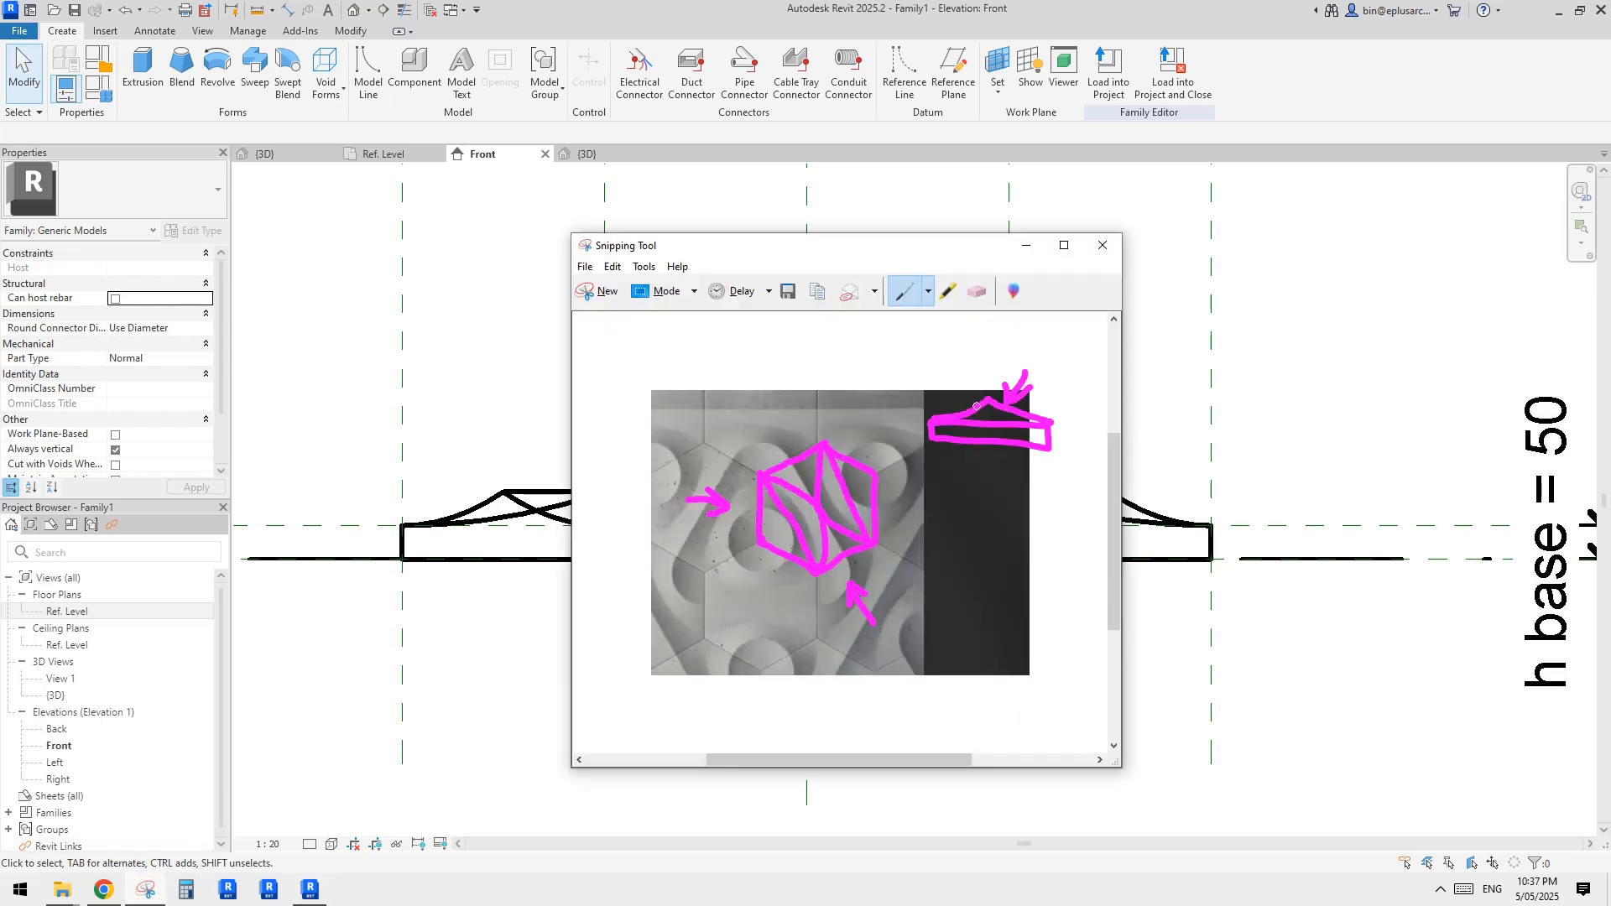
left_click(1281, 486)
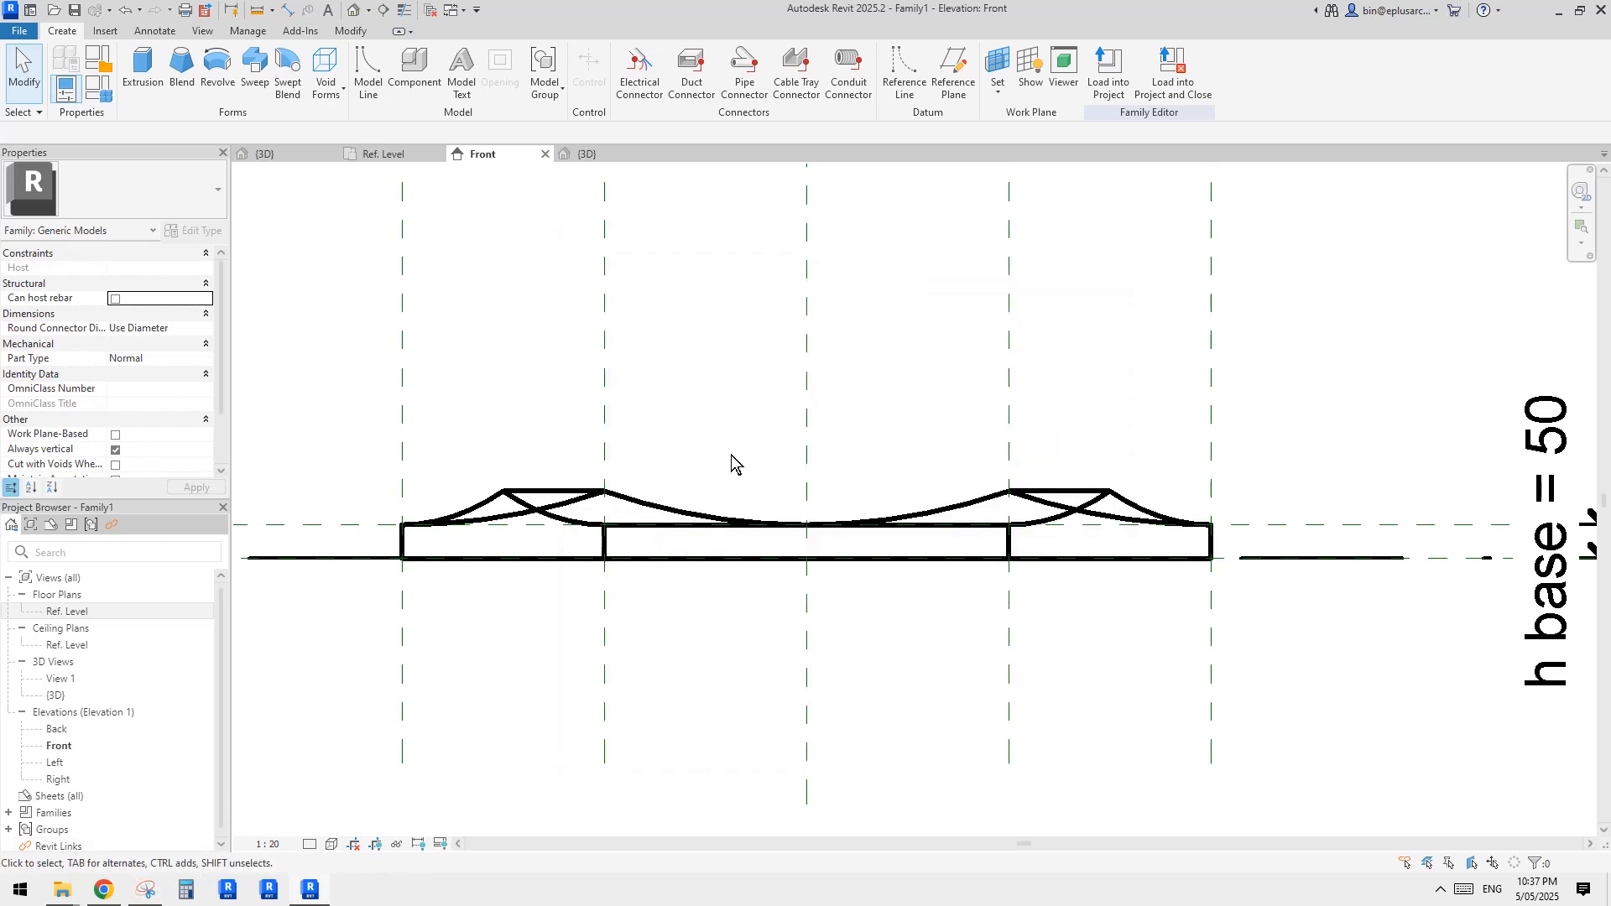
Start an extrusion and pick the horizontal reference plane at the top of the base as the profile's bottom line.
left_click(143, 72)
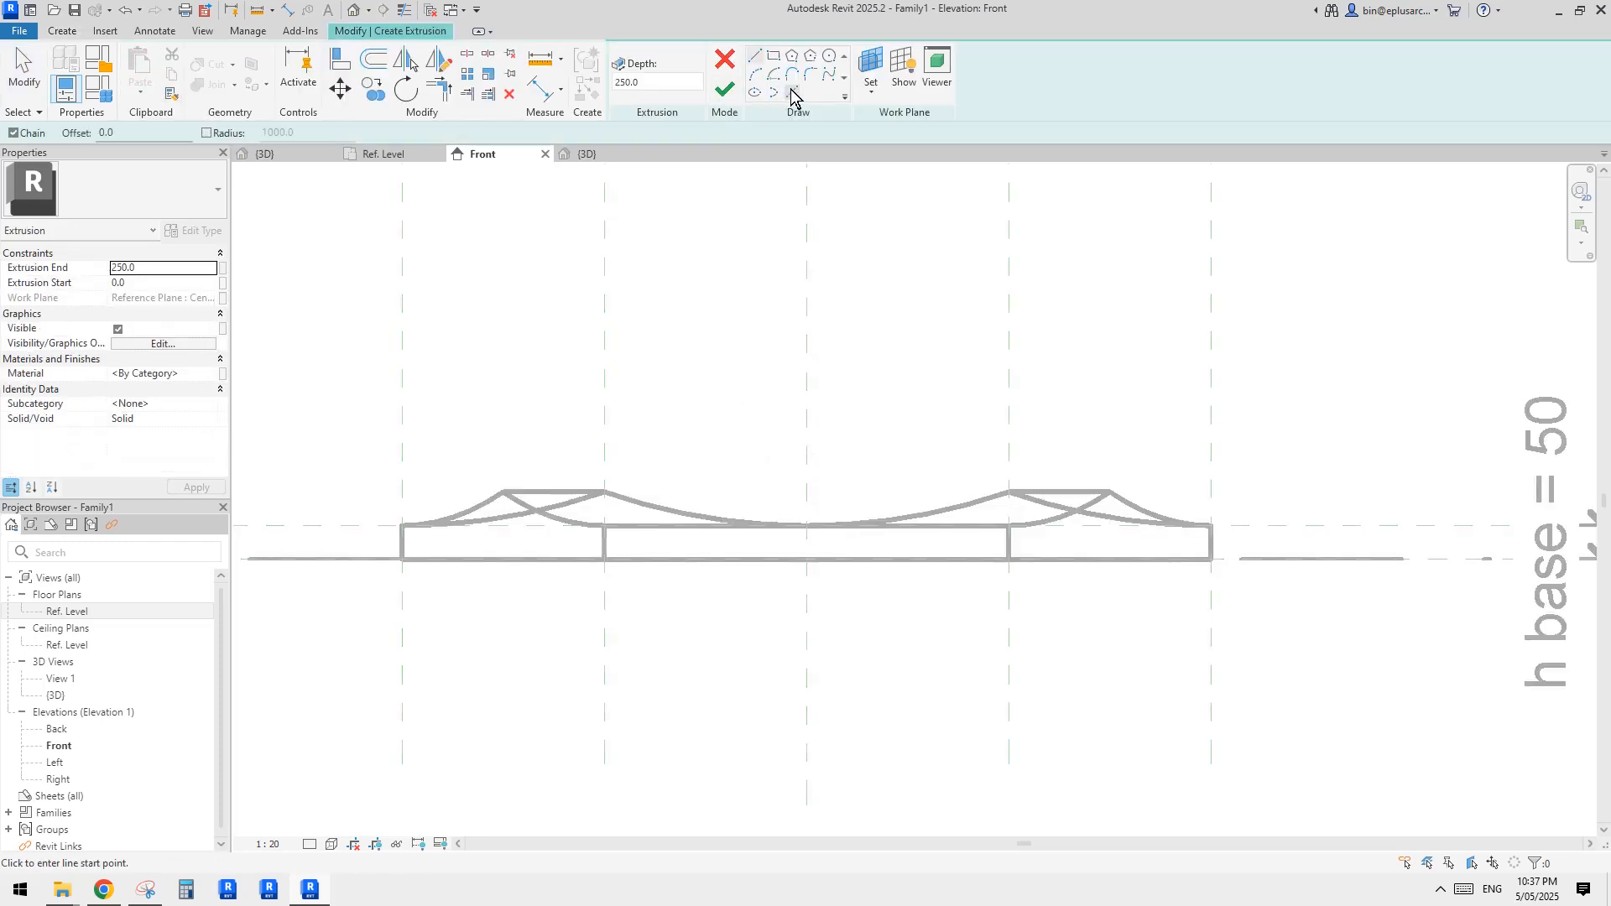
left_click(793, 92)
left_click(347, 527)
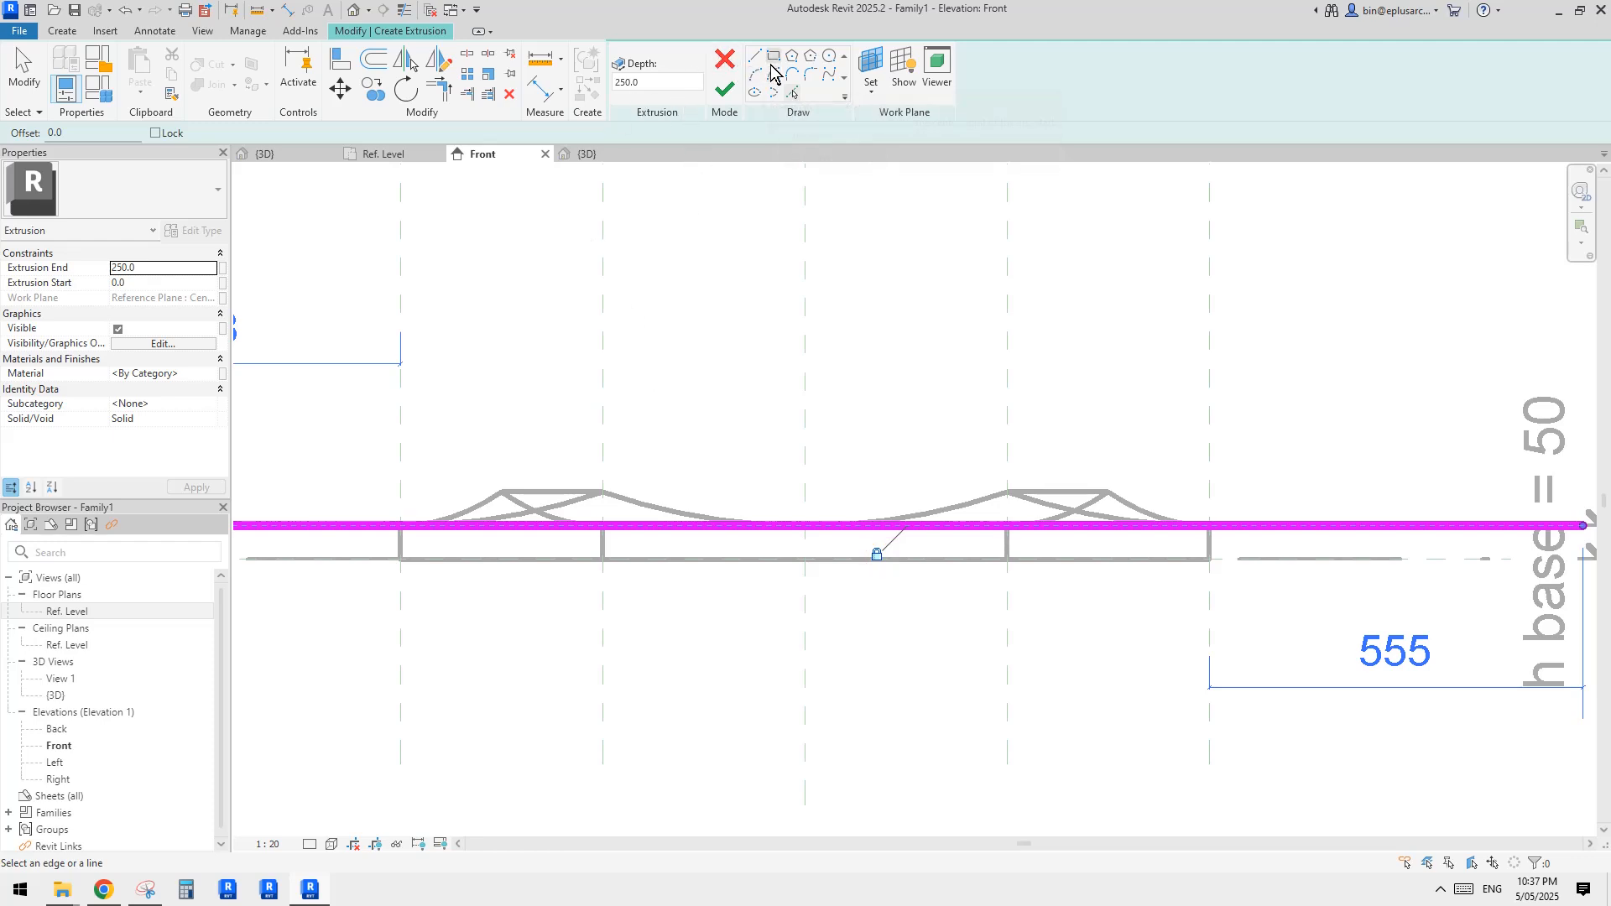
middle_click_drag(640, 497, 663, 471)
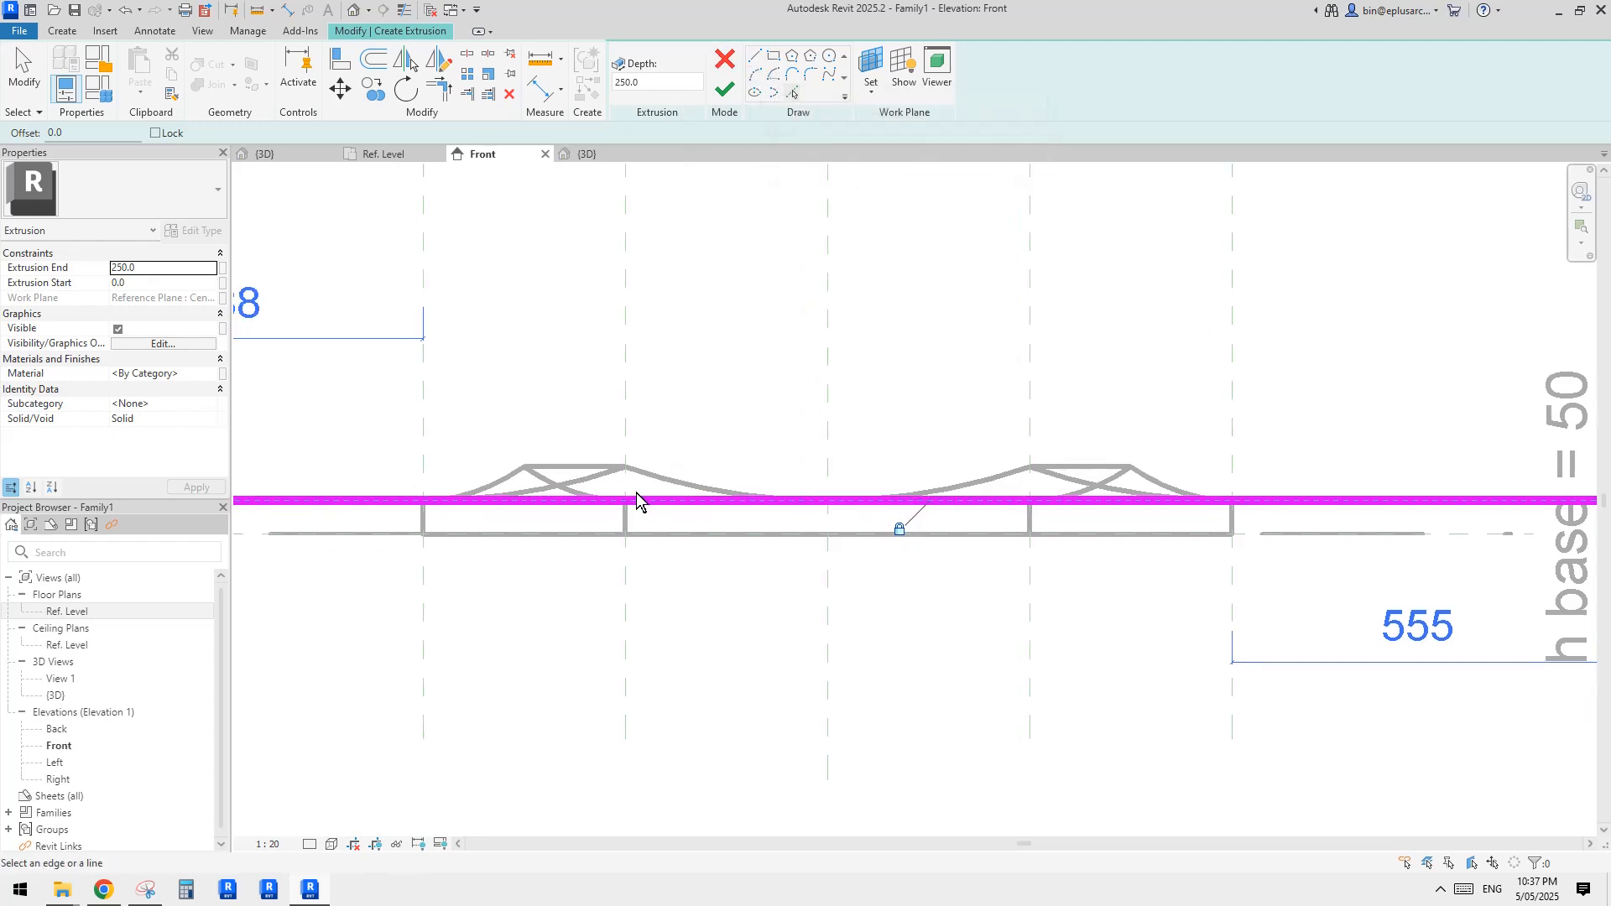
Shorten the profile's bottom line at both ends so it spans 600 between the two inner vertical reference planes.
key("Escape")
left_click(589, 500)
scroll(513, 500, "down", 2)
middle_click_drag(513, 500, 680, 479)
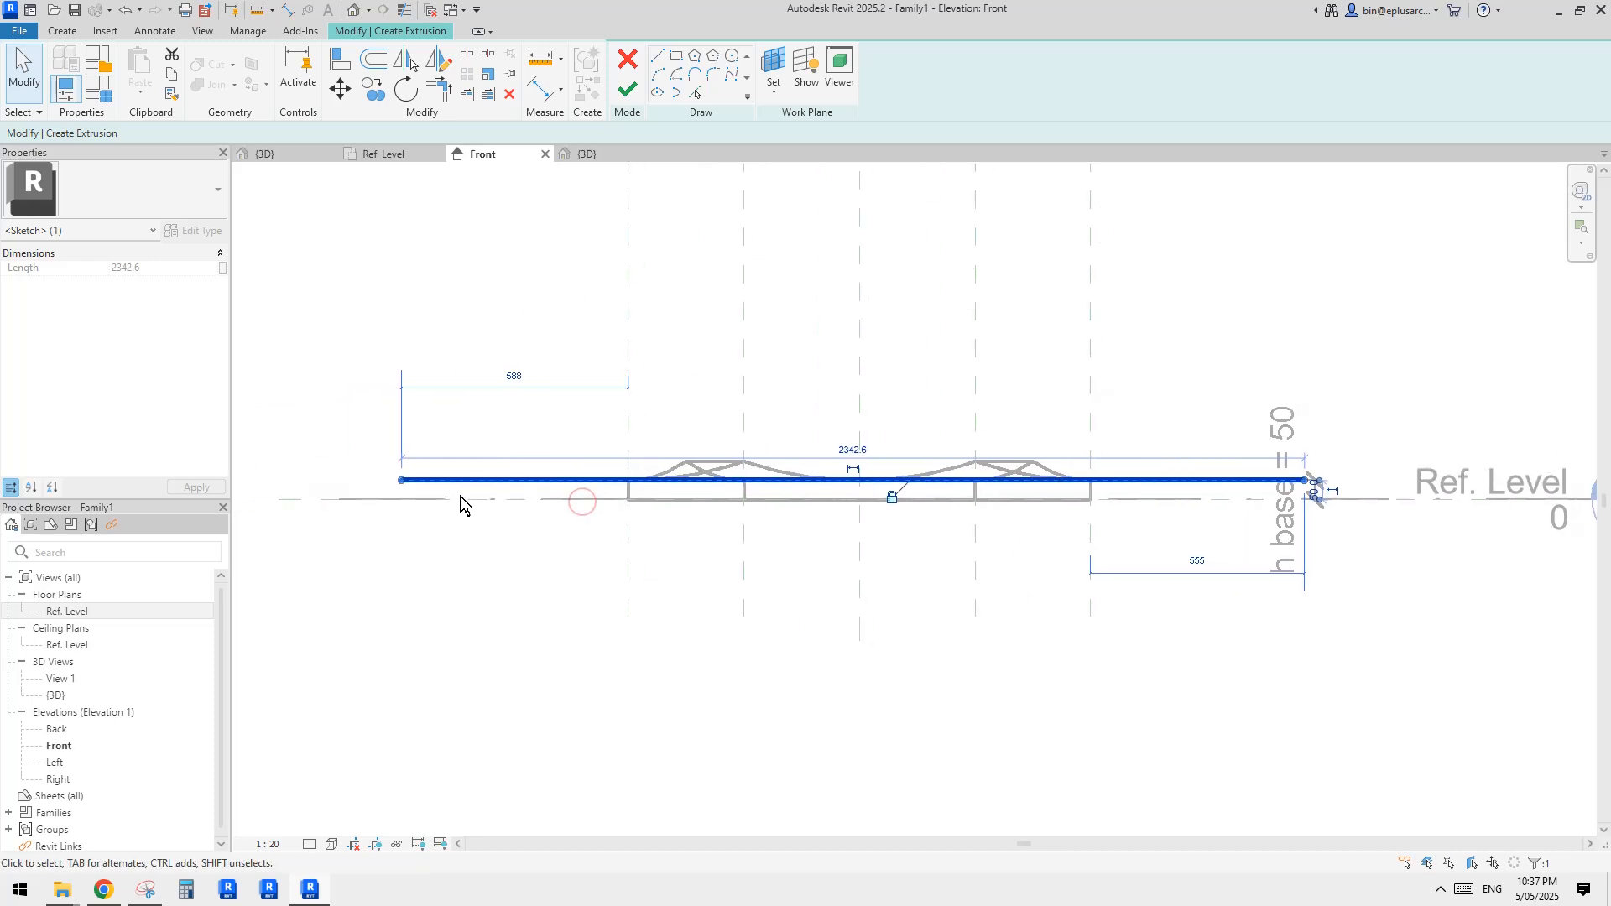
left_click_drag(723, 491, 743, 481)
middle_click_drag(1062, 488, 1000, 473)
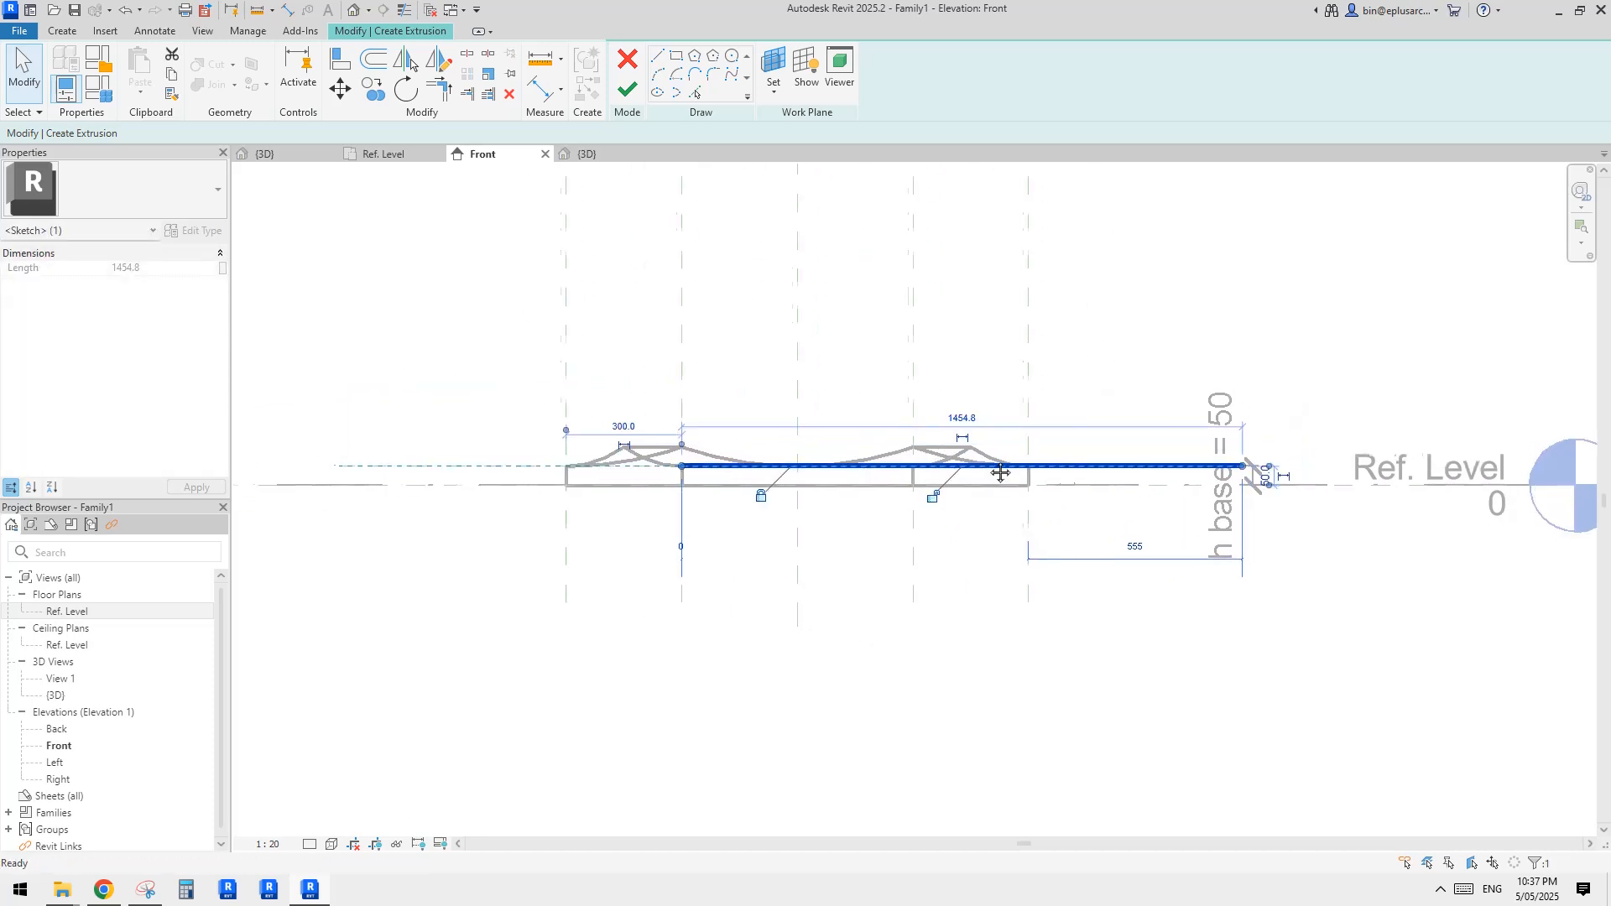
left_click_drag(1245, 466, 912, 466)
scroll(809, 429, "up", 3)
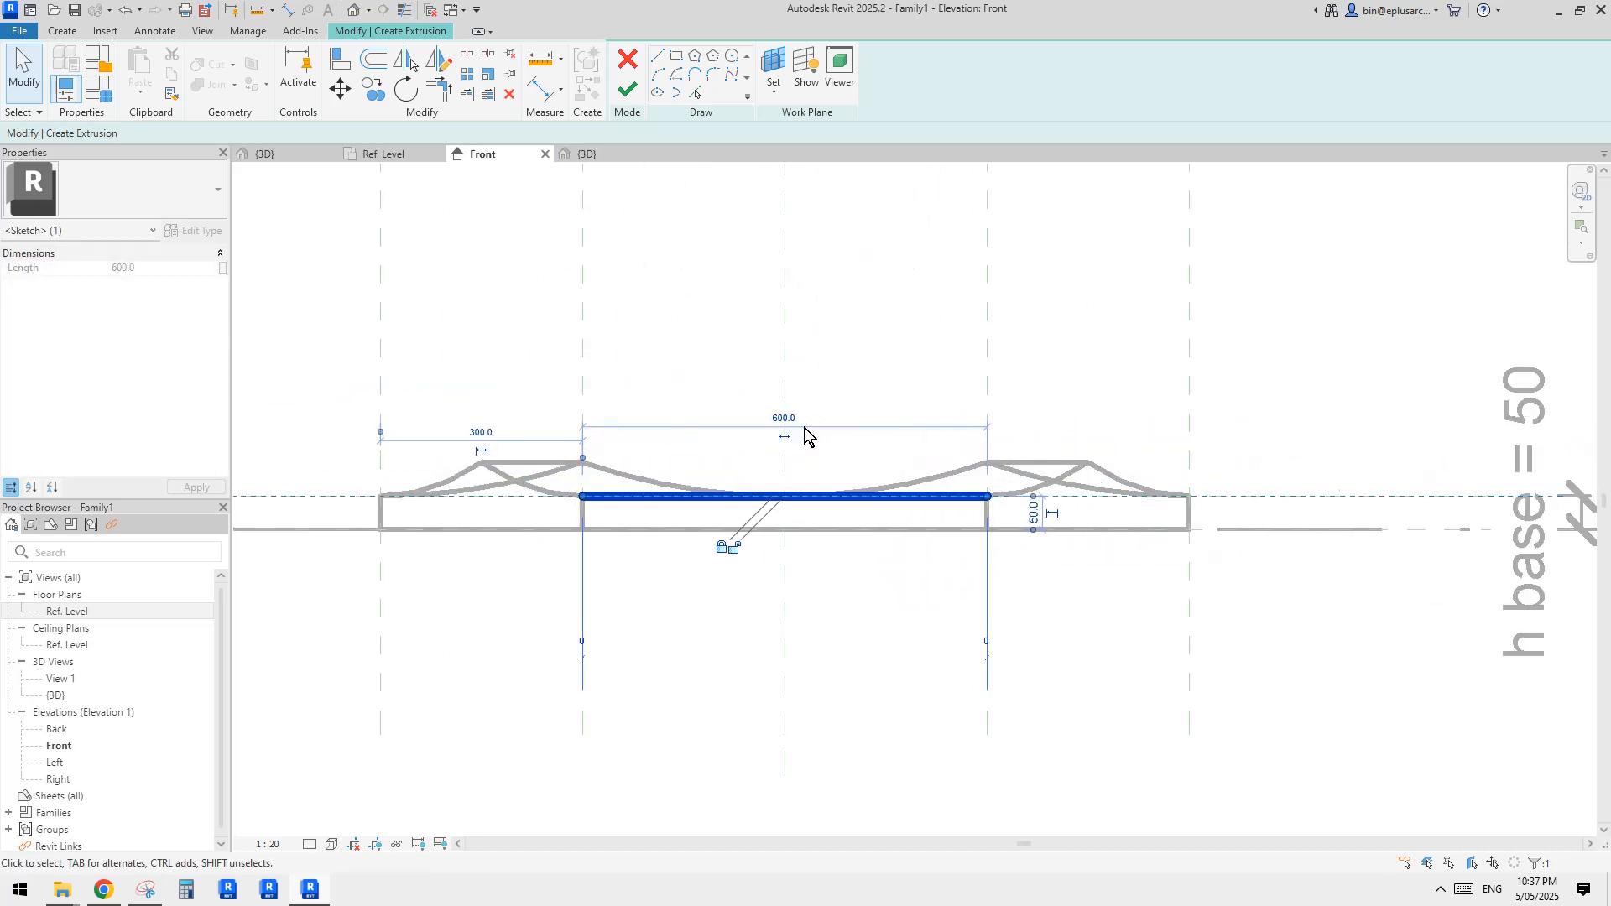
left_click(678, 424)
Sketch a concave arc of about 467 radius from the bottom line's left end, tangent to it, up to the center reference plane.
middle_click_drag(677, 425, 677, 440)
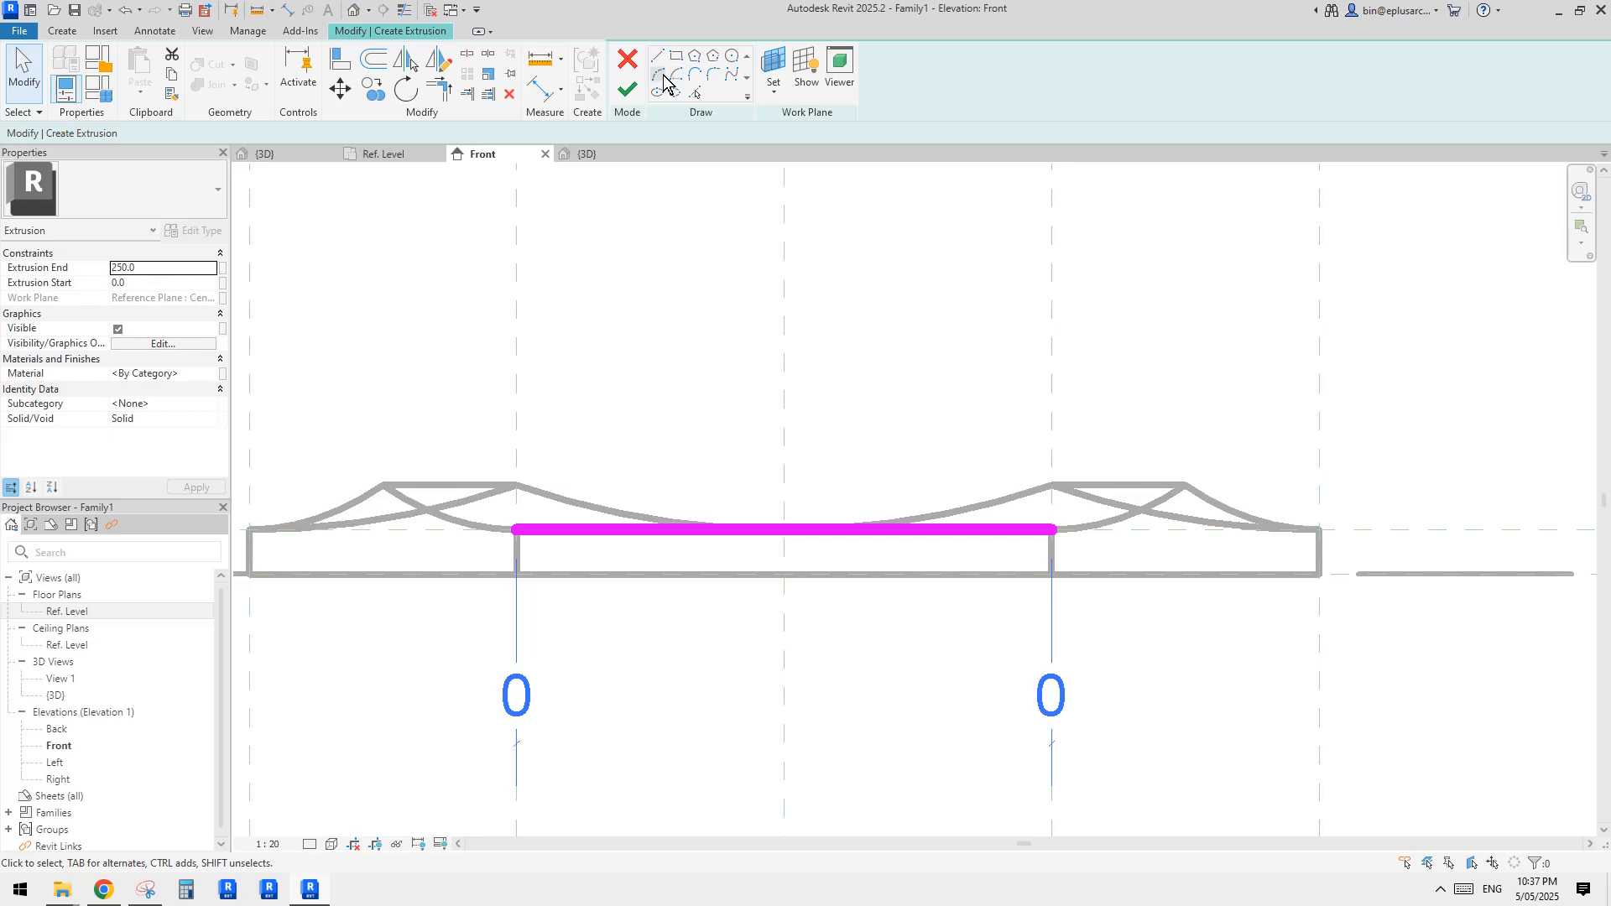
left_click(659, 75)
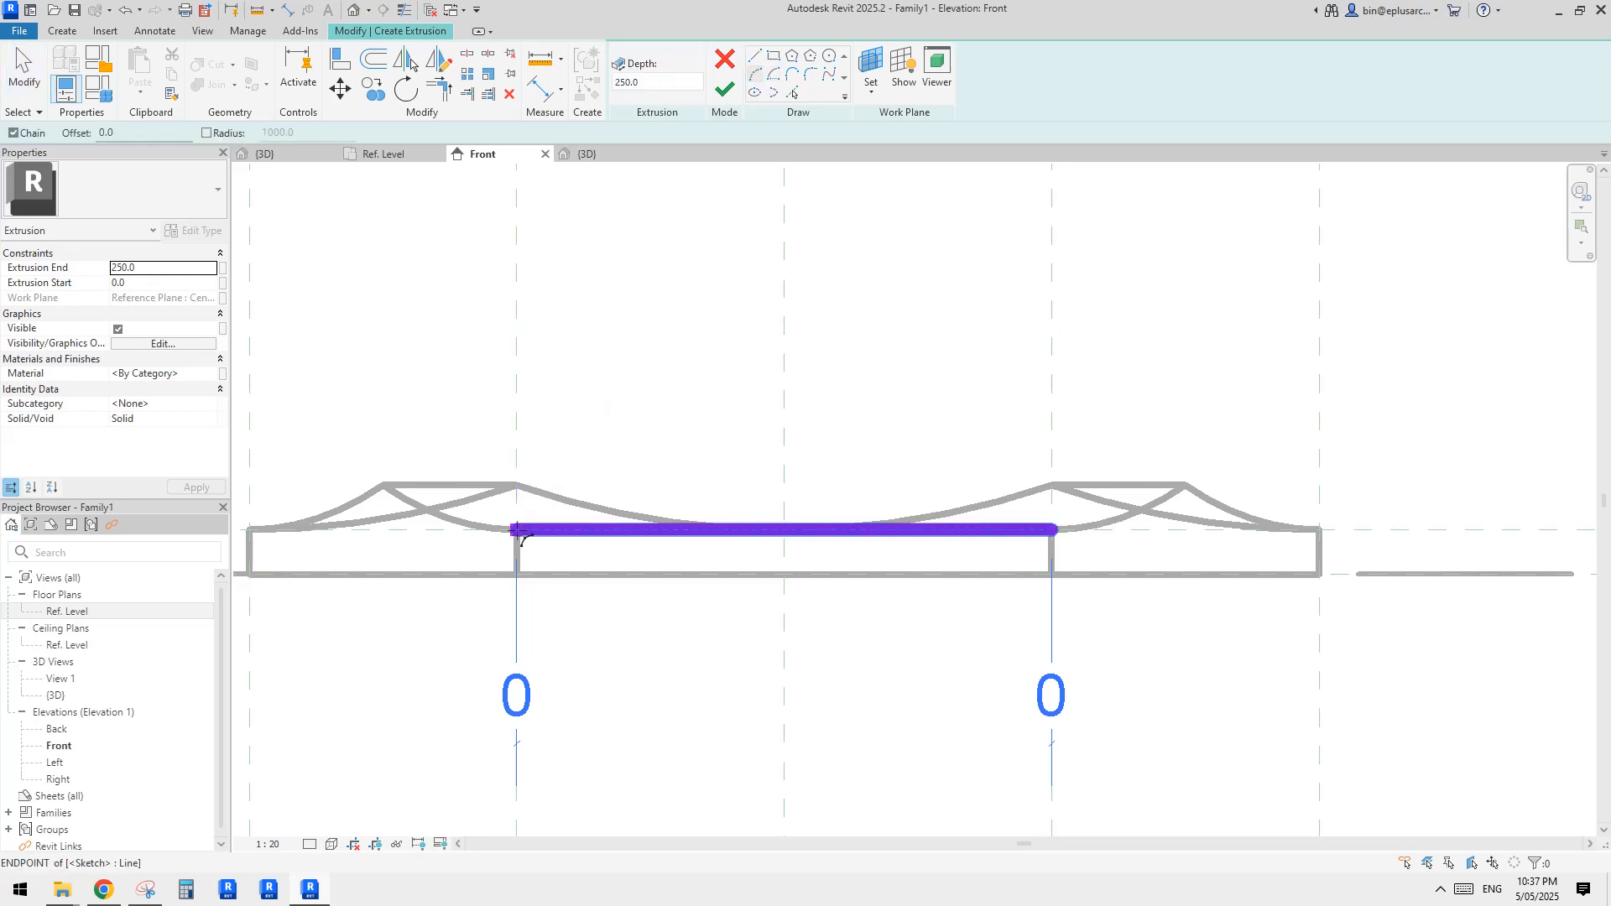
left_click(517, 529)
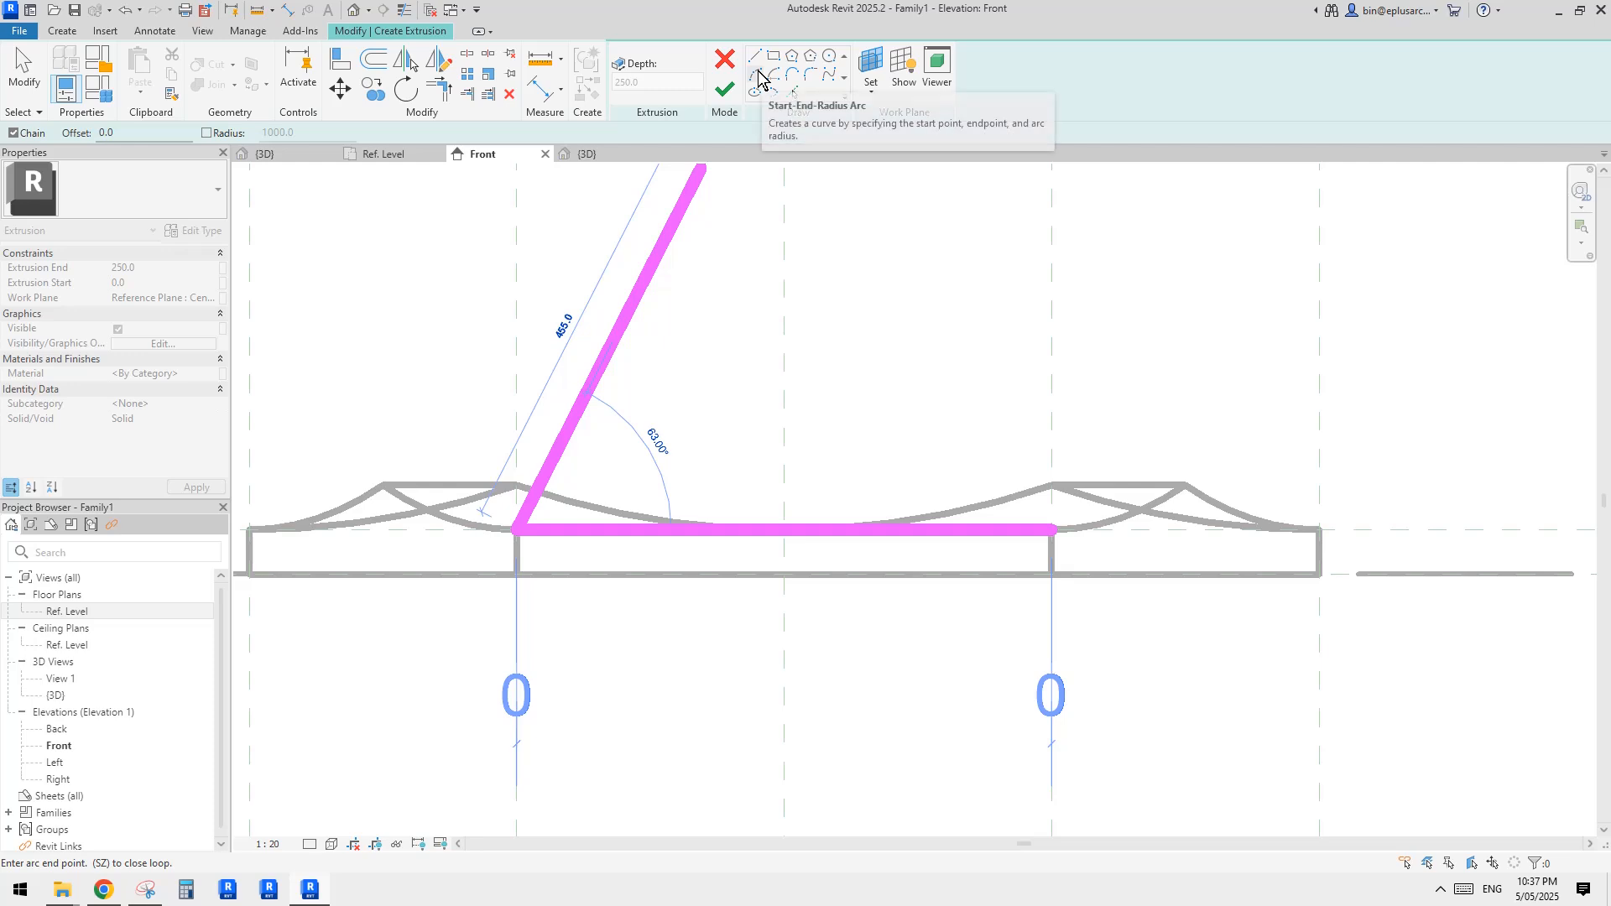
left_click(784, 433)
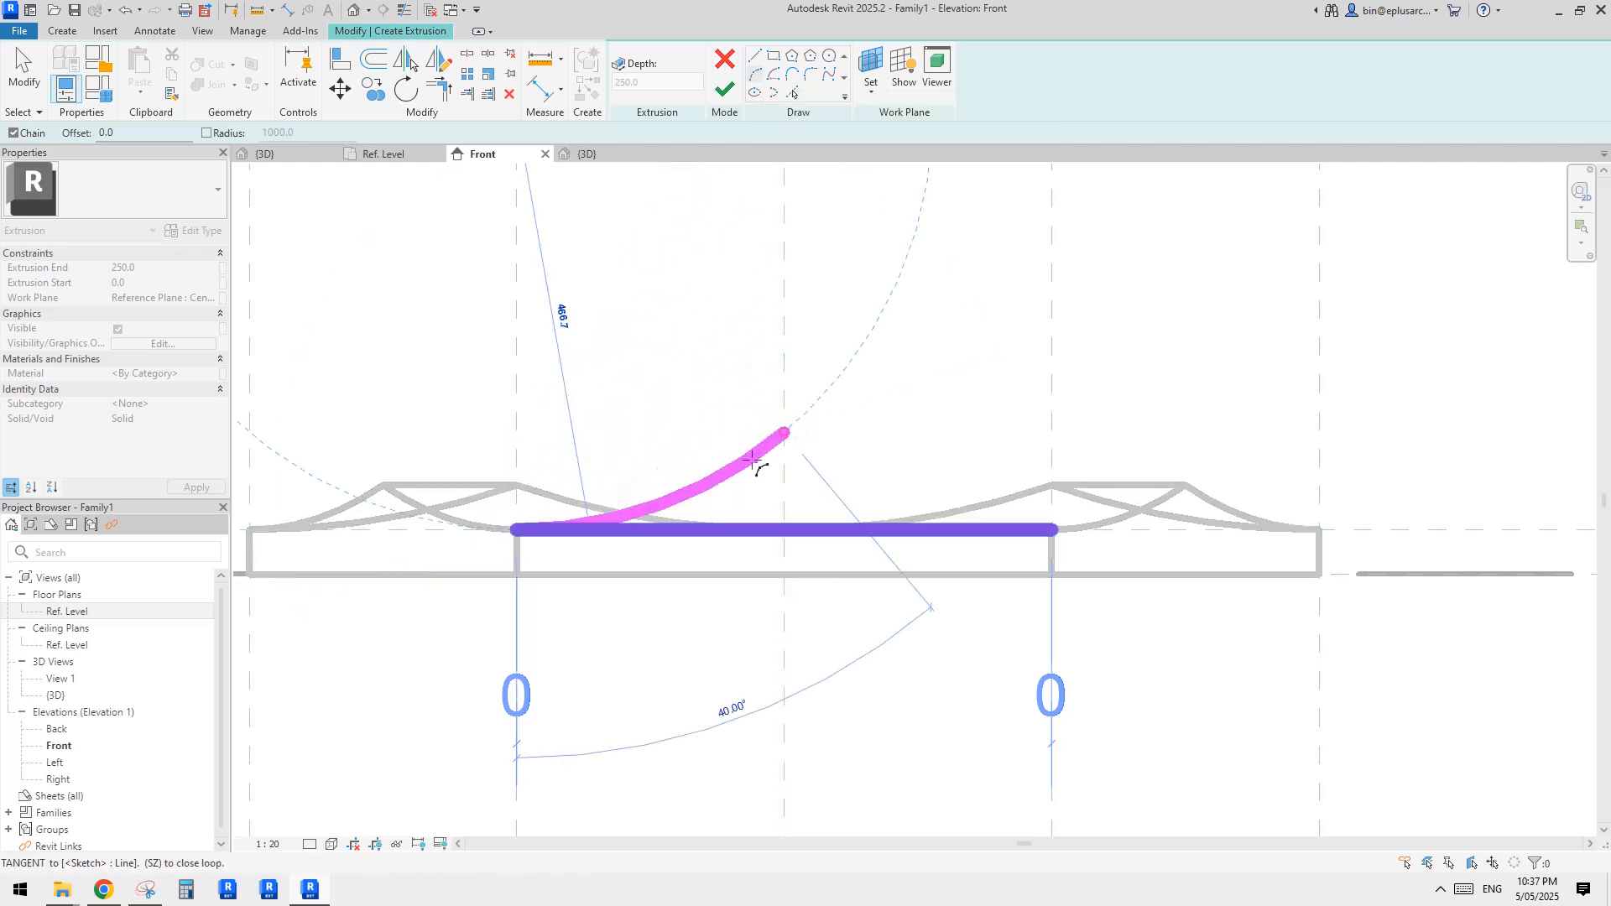
left_click(720, 491)
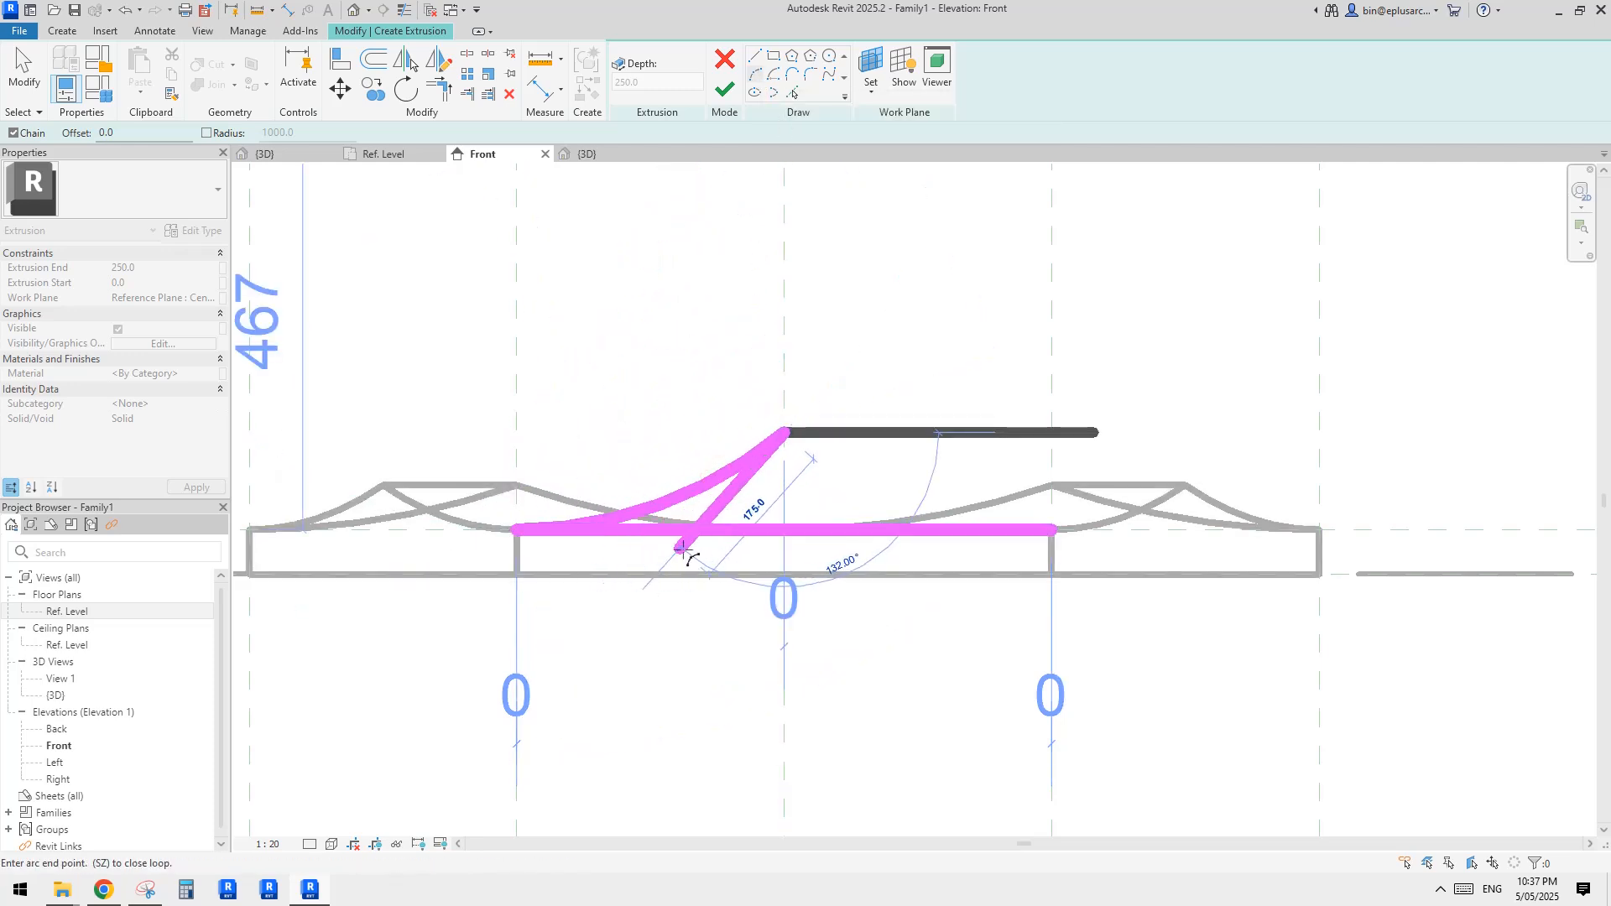
key("Escape")
key("Escape")
left_click(673, 503)
middle_click_drag(738, 504, 728, 497)
key("Escape")
left_click(750, 457)
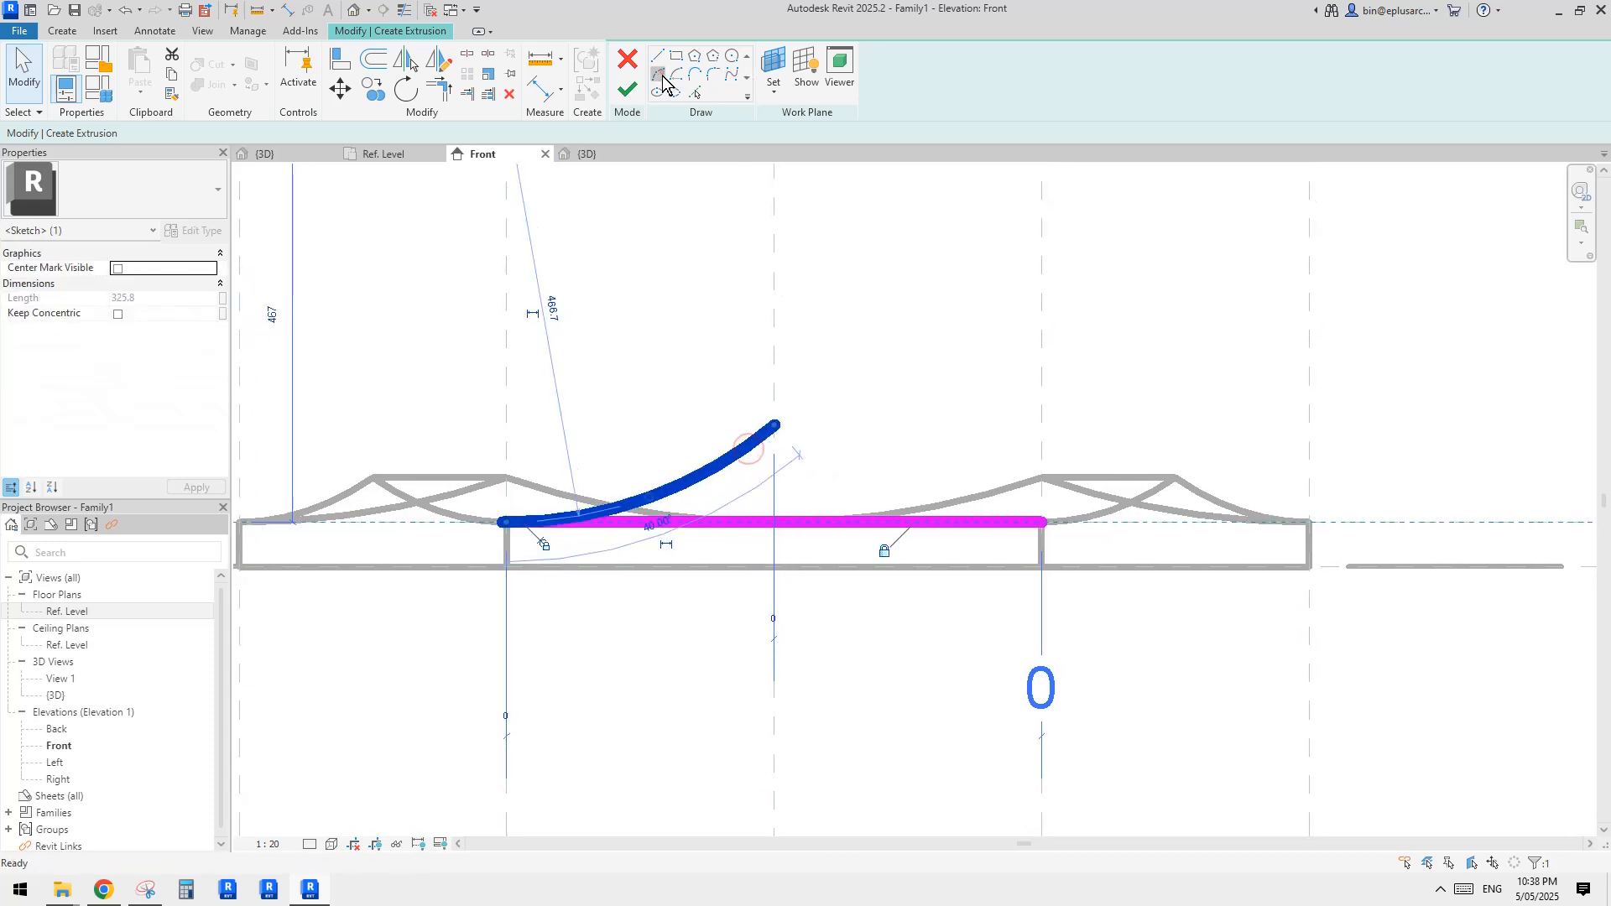
Sketch a matching concave arc of about 467 radius from the bottom line's right end to the peak, closing the profile.
left_click(660, 77)
left_click(1044, 522)
left_click(774, 426)
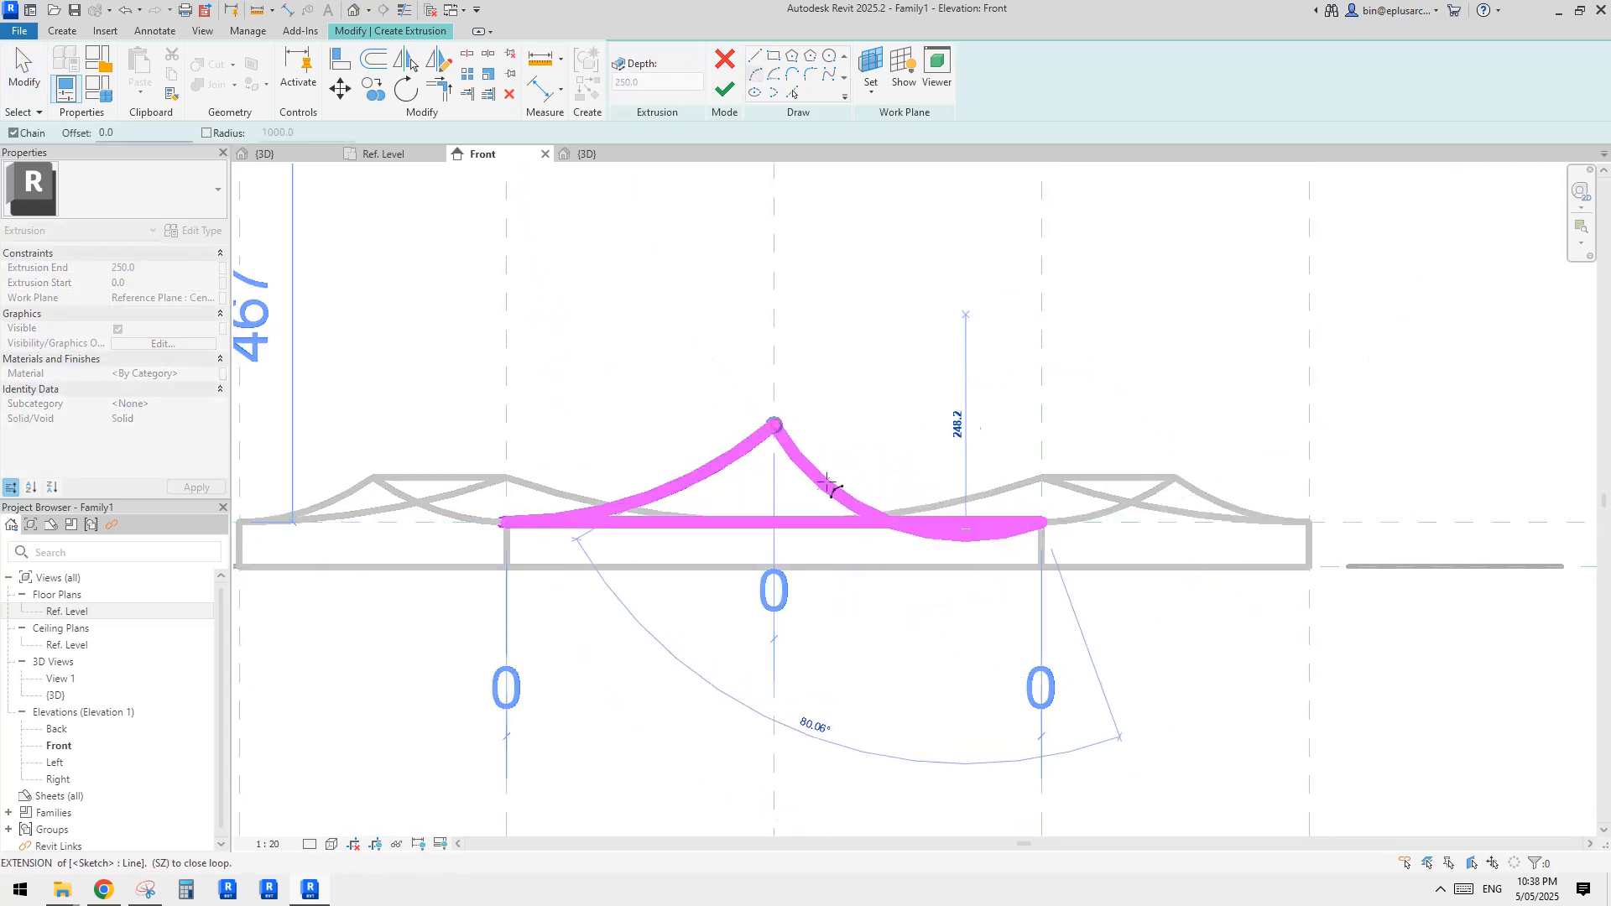
left_click(841, 476)
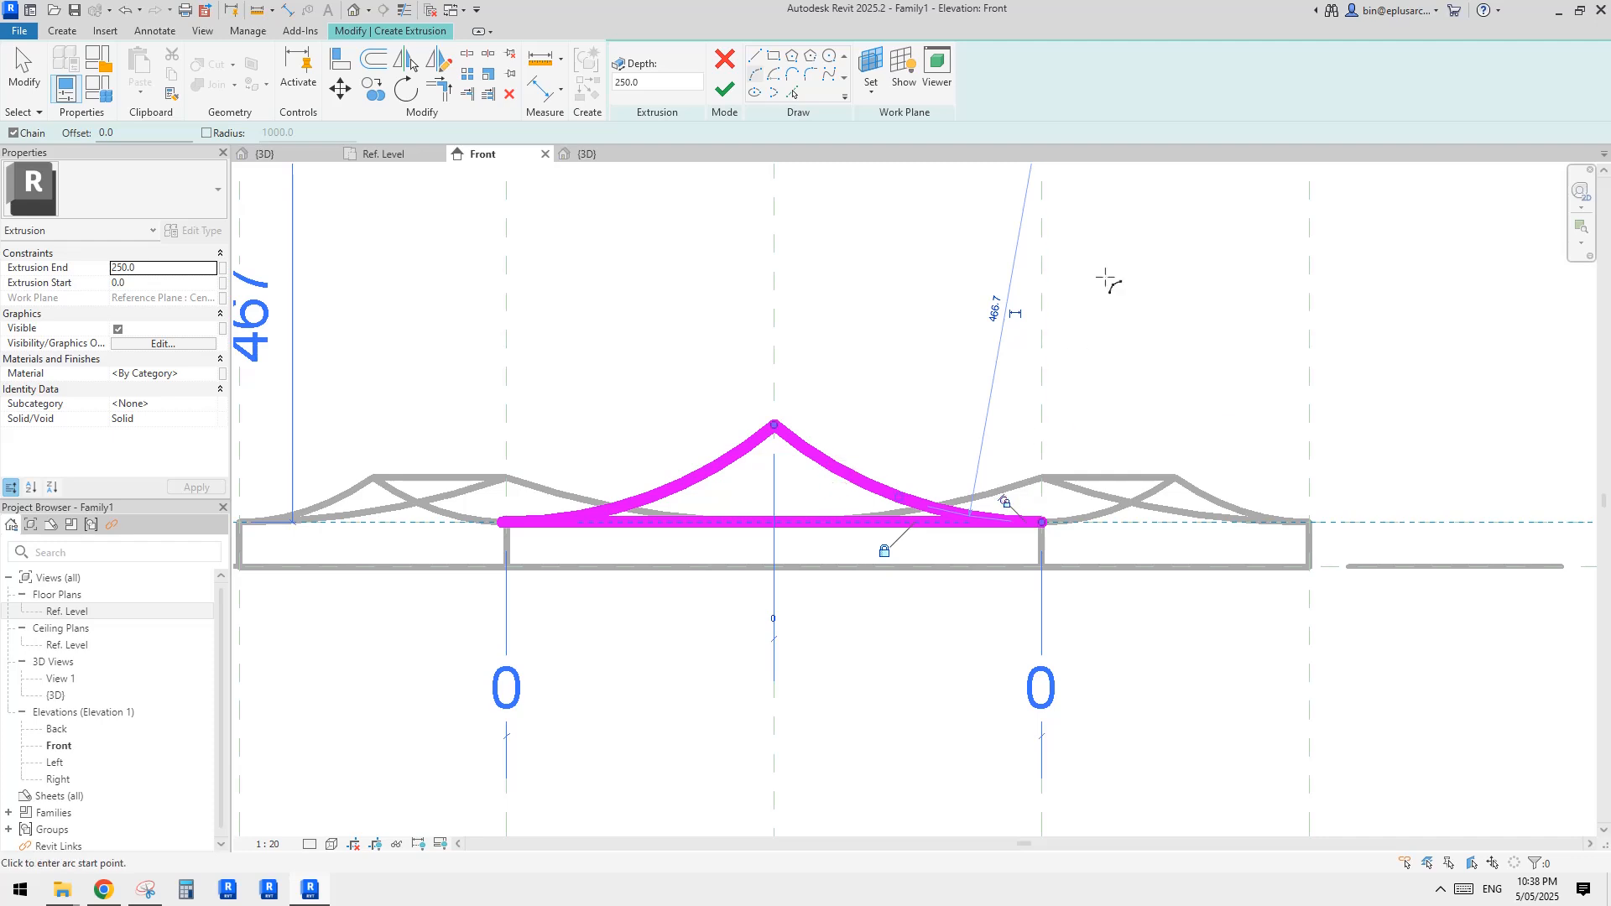
key("Escape")
key("Escape")
Align and lock the profile's peak to the center reference plane and its right end to the inner right reference plane.
scroll(909, 361, "down", 1)
middle_click_drag(813, 439, 881, 407)
middle_click_drag(931, 335, 947, 369)
key("a")
key("l")
scroll(935, 346, "down", 1)
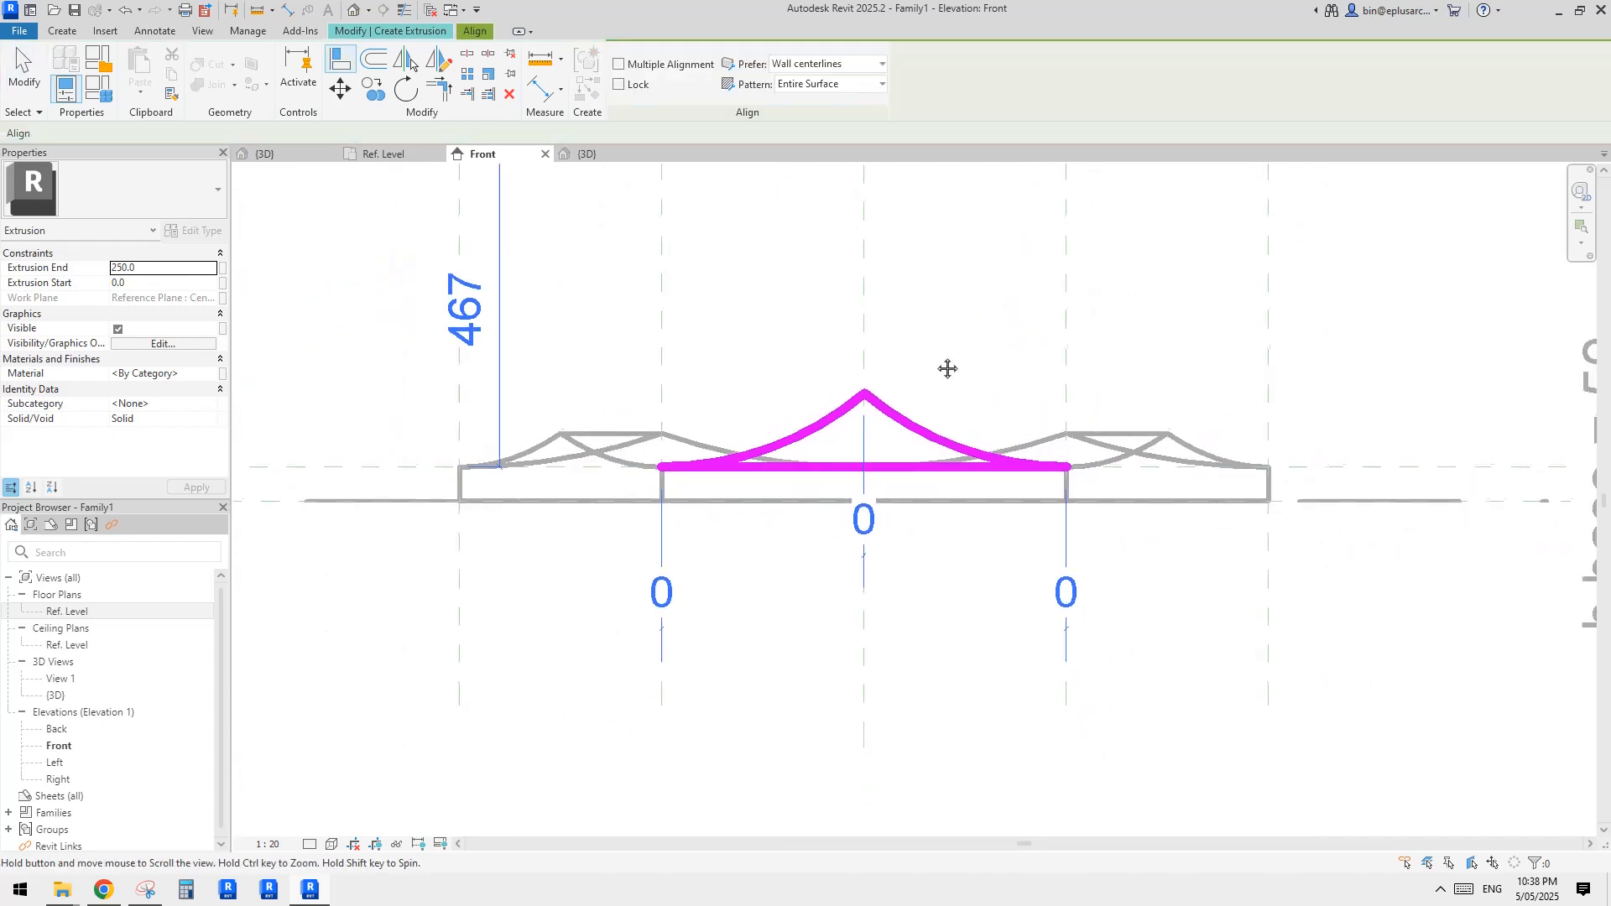
left_click(865, 325)
left_click(898, 467)
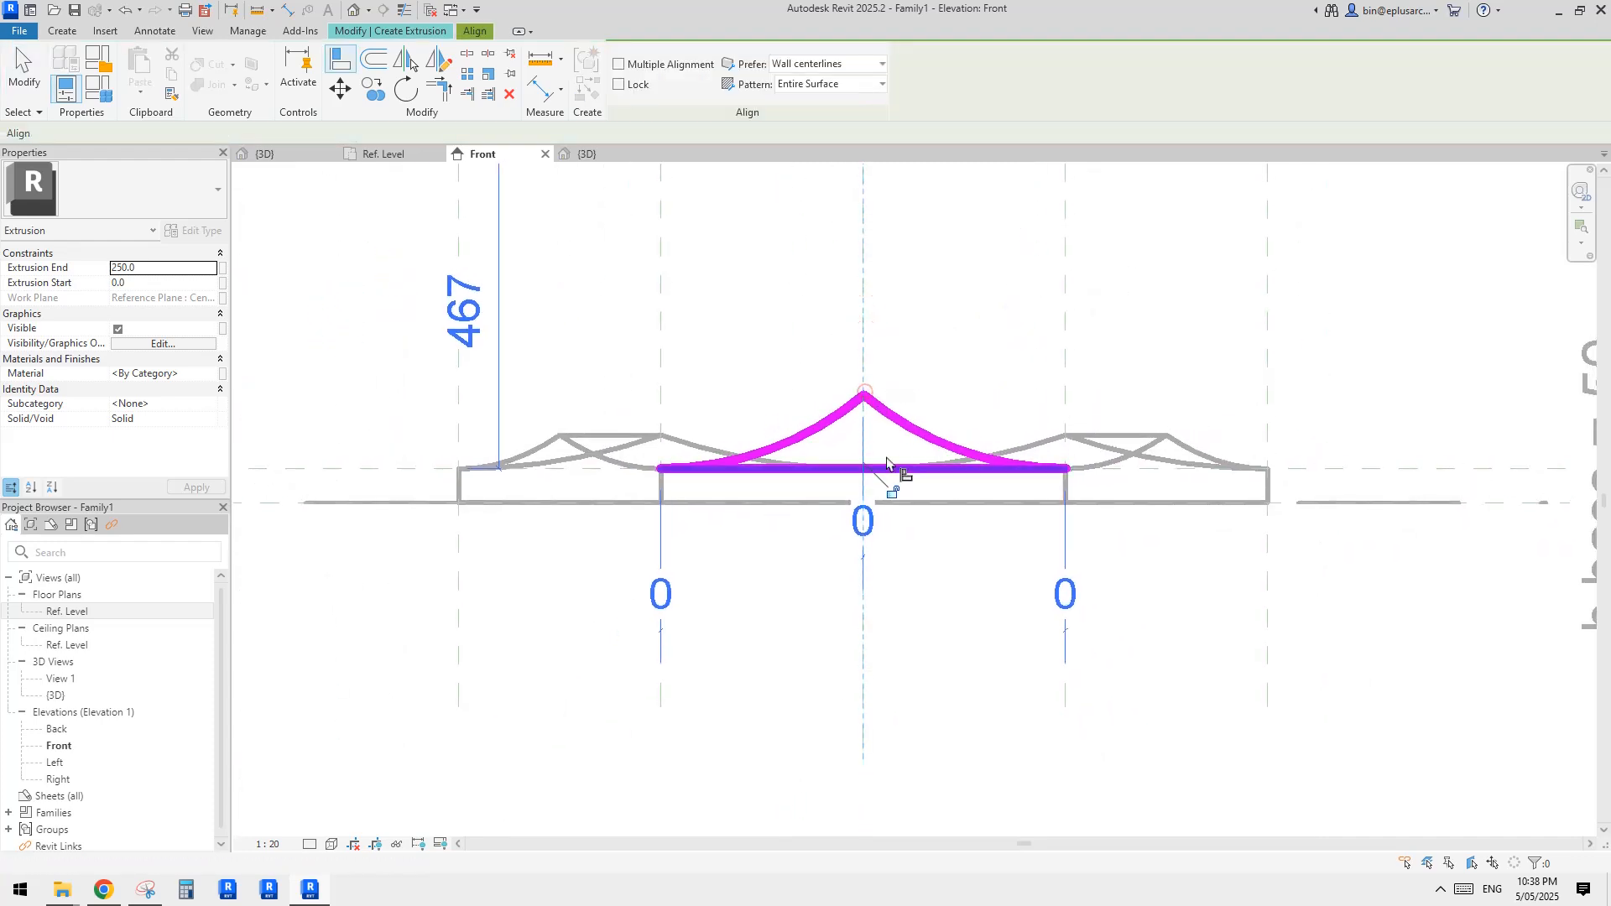
left_click(1071, 377)
left_click(1077, 477)
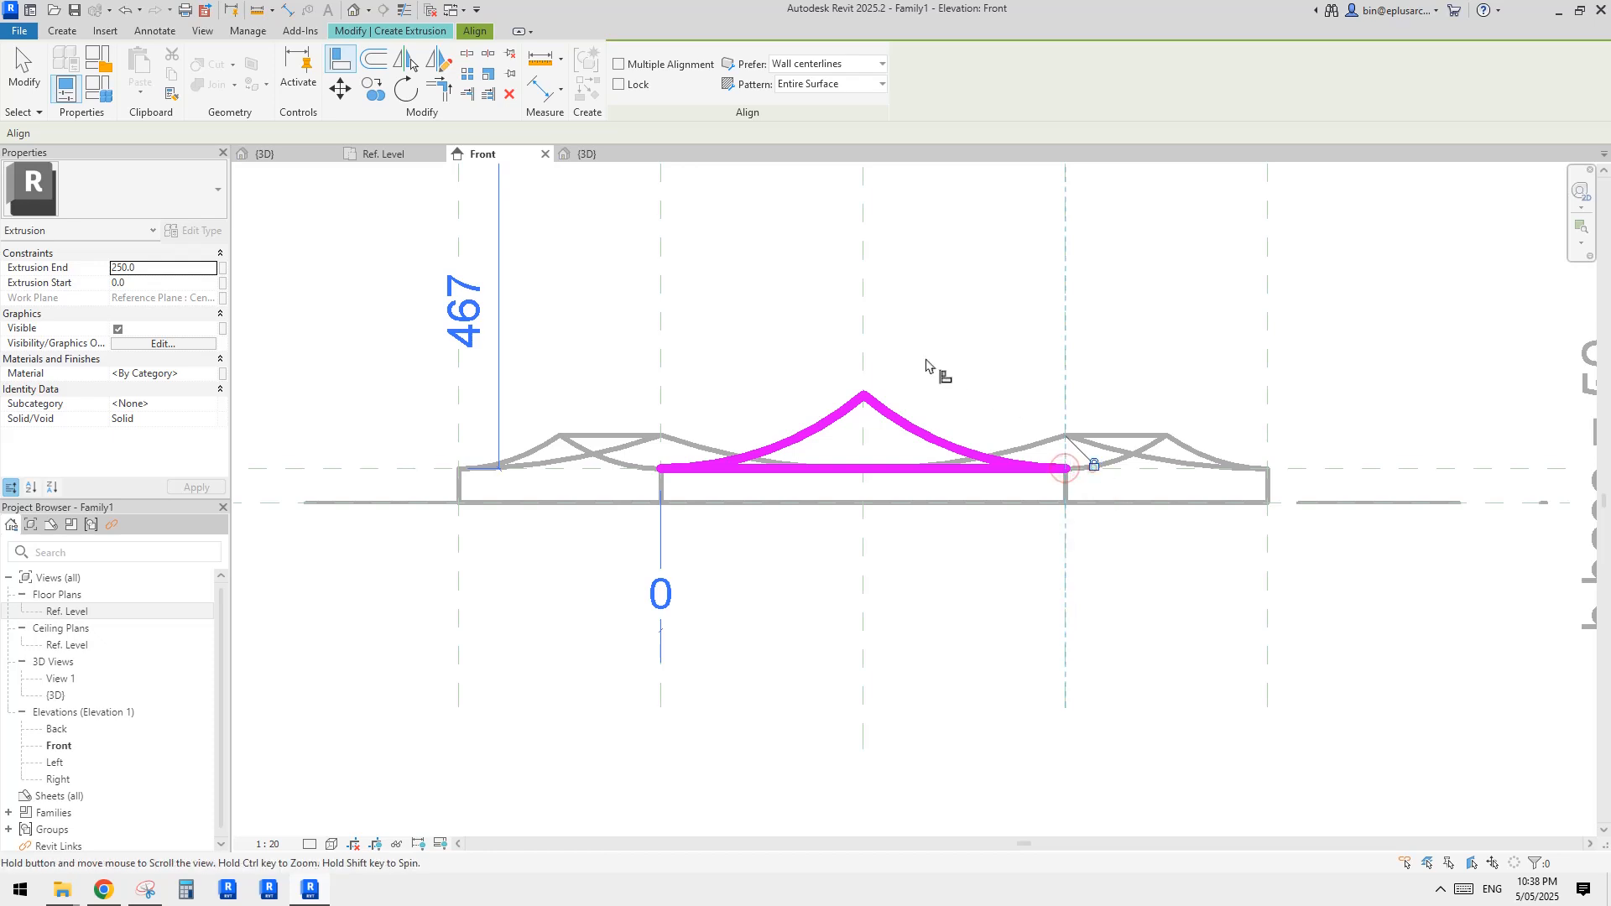
Align and lock the profile's left end to the inner left reference plane.
middle_click_drag(926, 360, 925, 361)
left_click(660, 325)
left_click(660, 461)
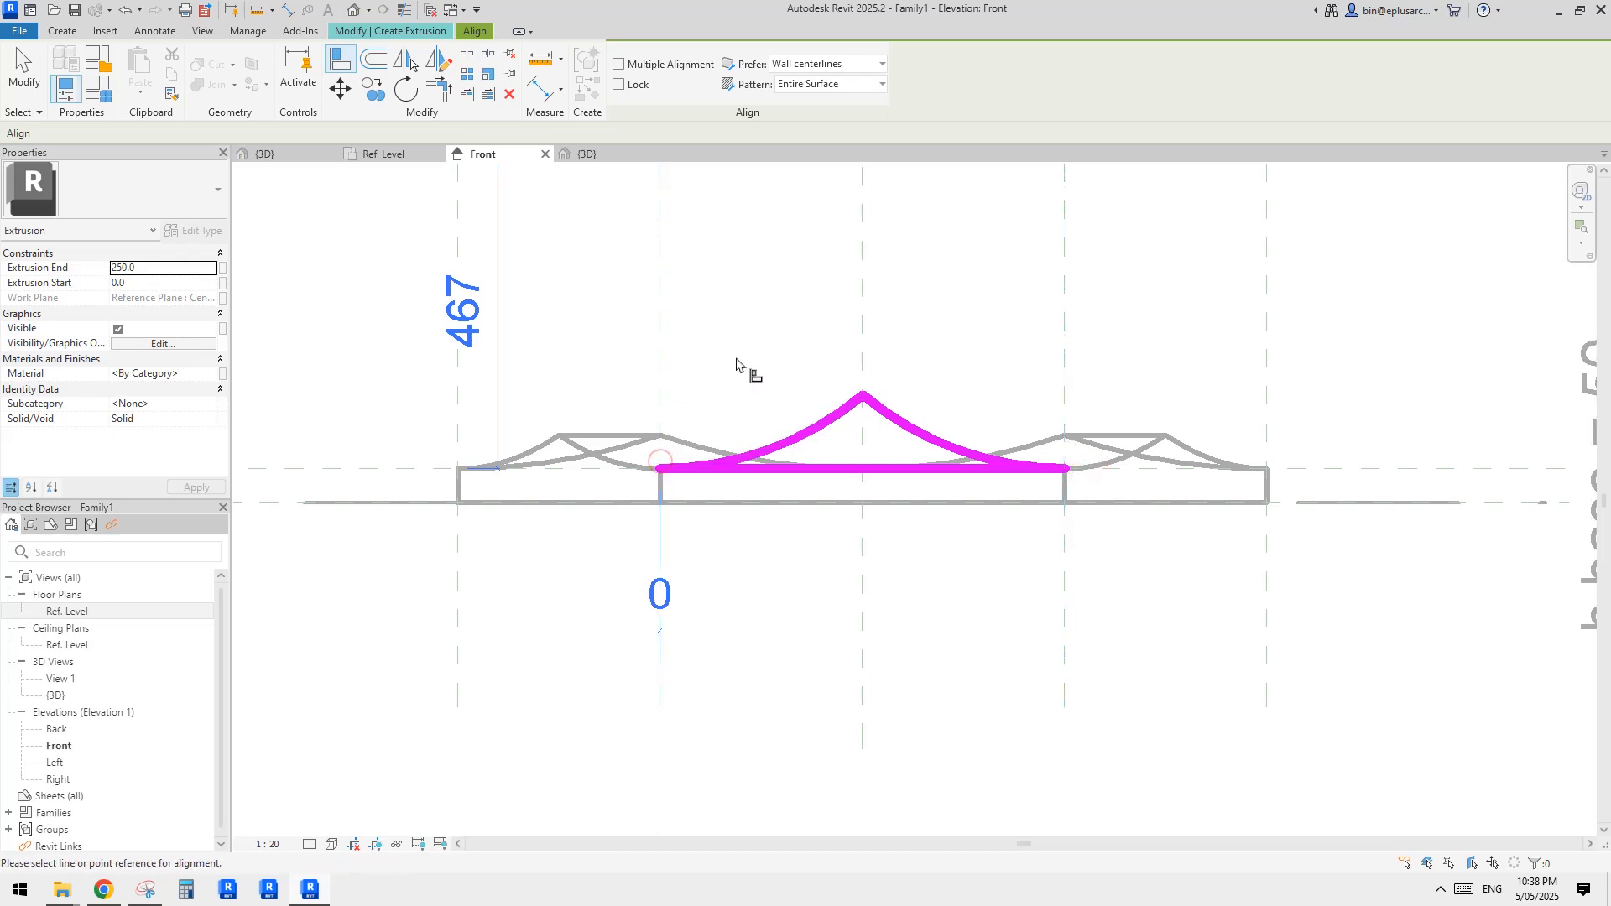
left_click(736, 357)
left_click(660, 353)
left_click(660, 468)
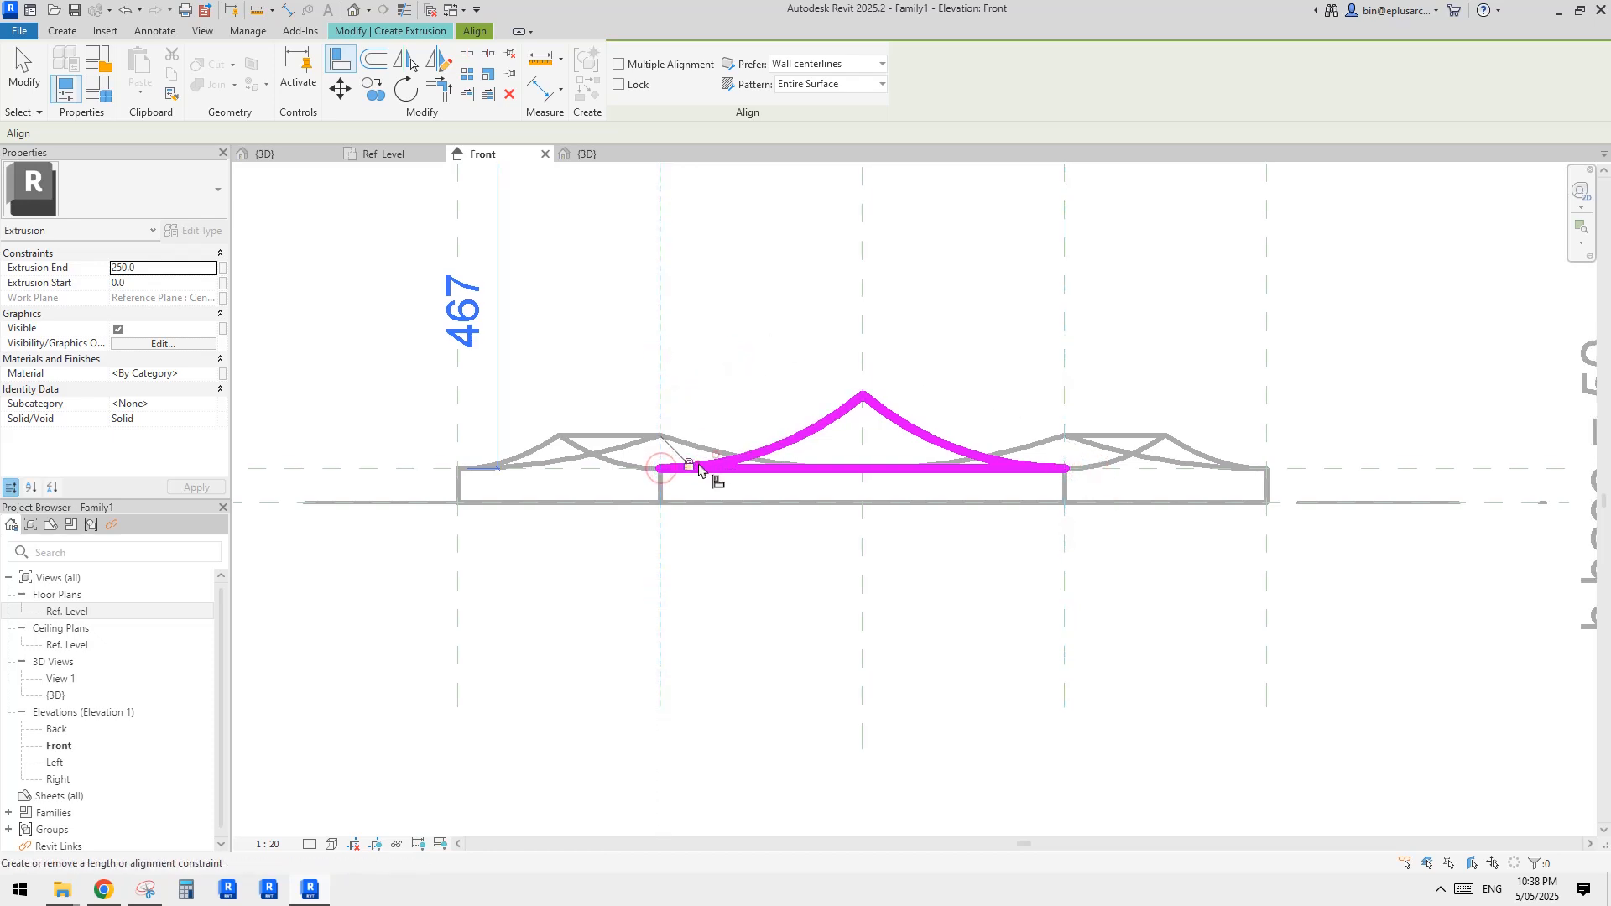
scroll(755, 378, "down", 2)
key("Escape")
key("Escape")
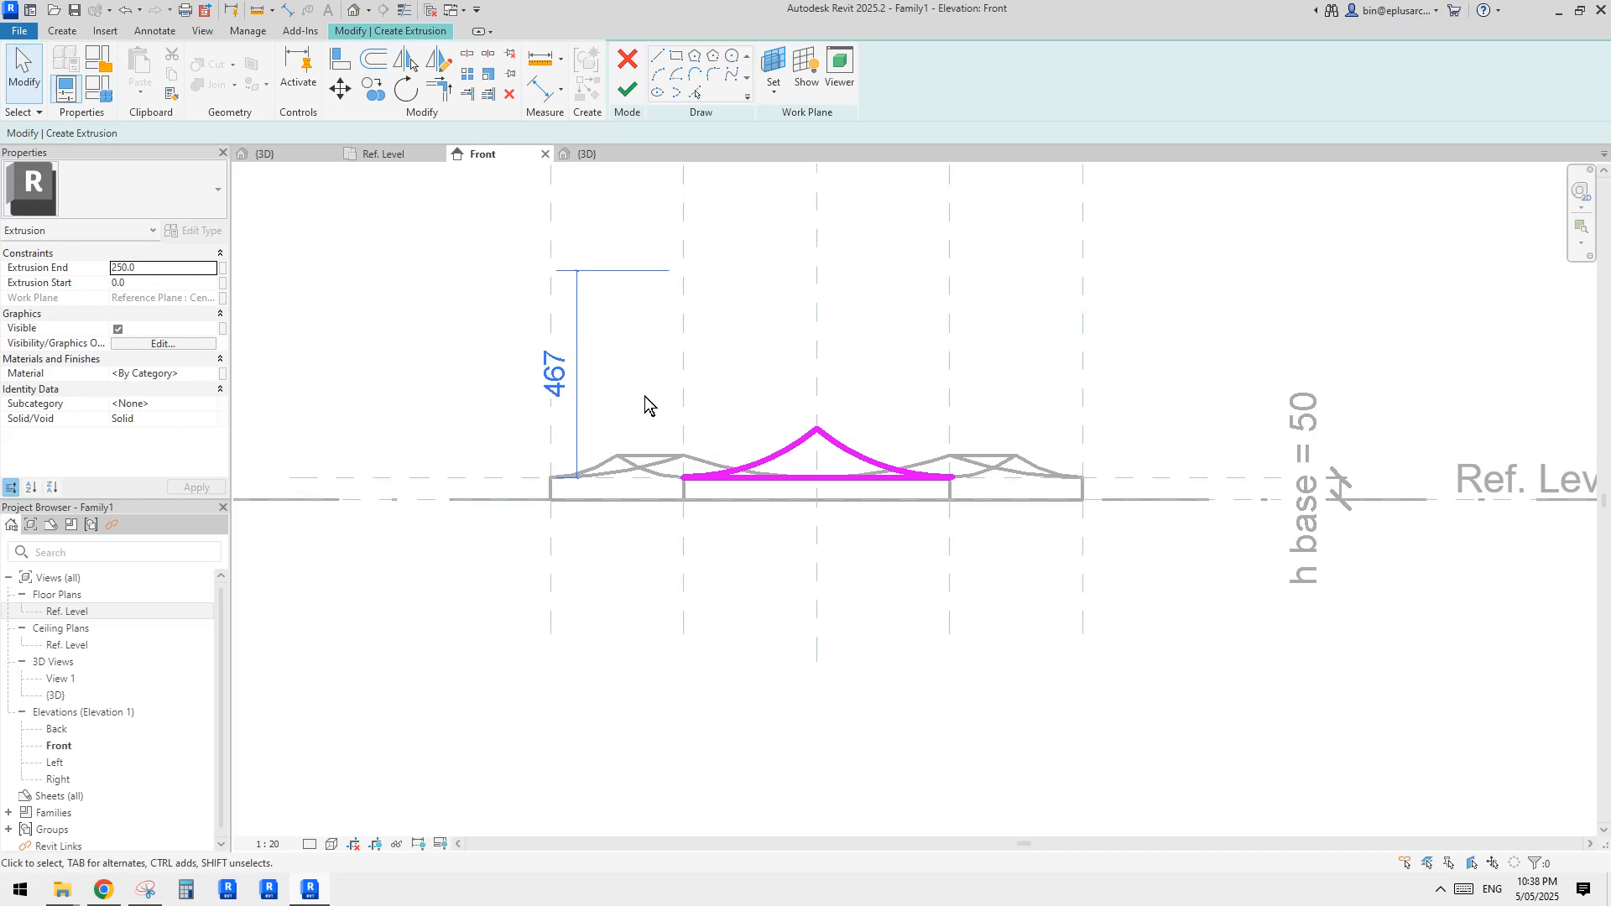
Dimension the sketch profile's height from its base line to the peak, placing the dimension beside the profile.
scroll(743, 391, "up", 1)
key("d")
key("i")
middle_click_drag(949, 449, 885, 429)
scroll(893, 438, "down", 2)
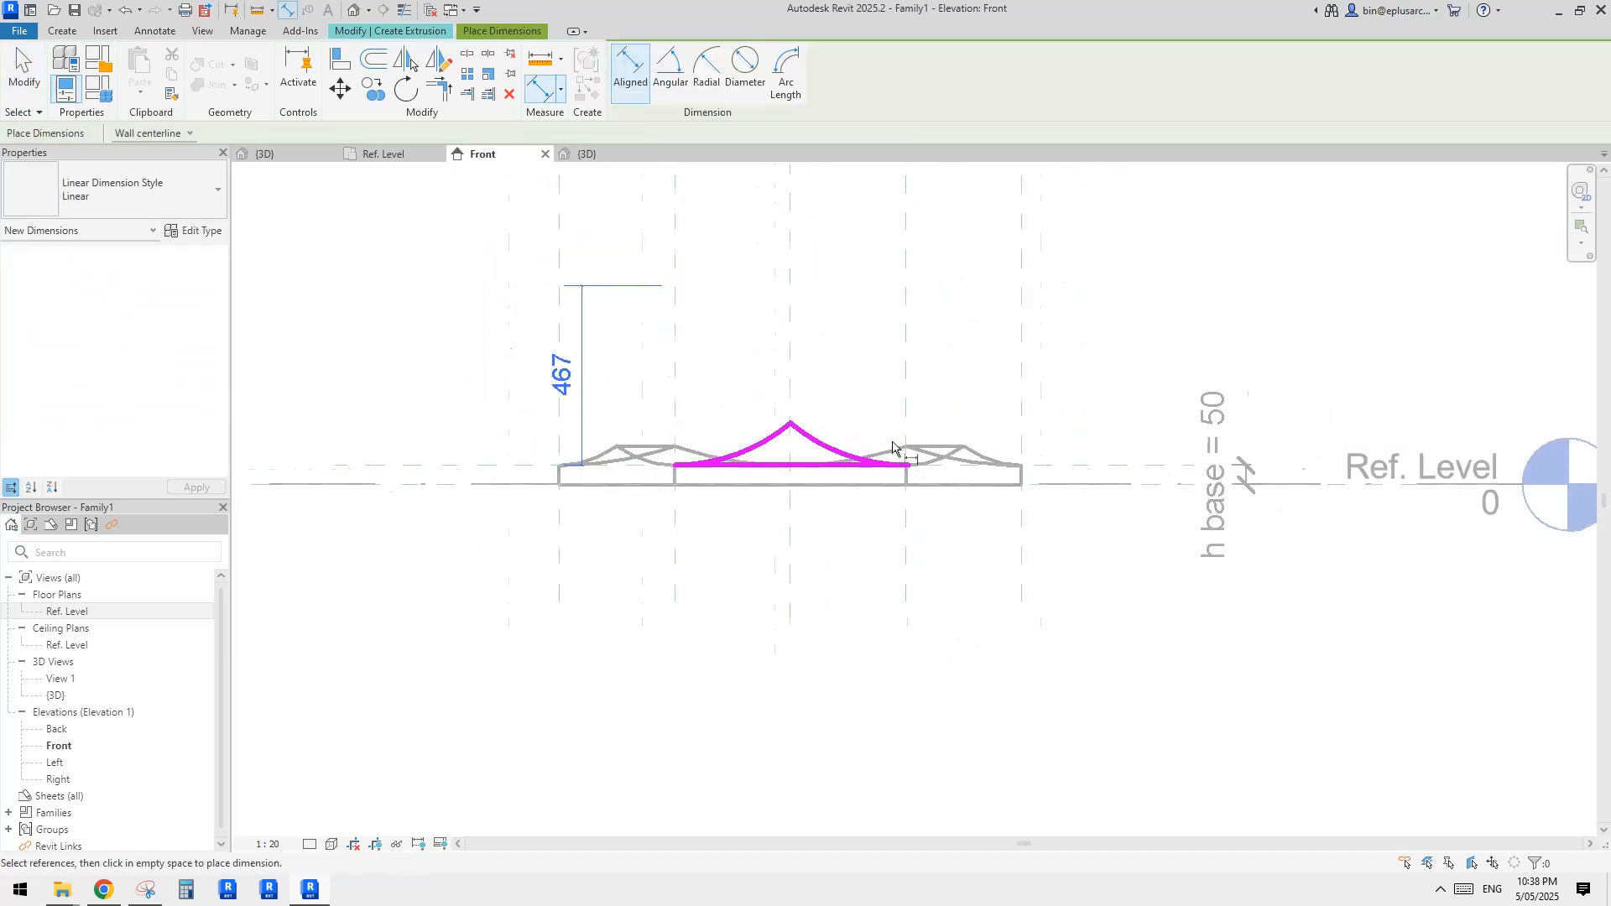
scroll(805, 401, "down", 1)
middle_click_drag(723, 365, 746, 444)
scroll(772, 432, "up", 2)
key("Escape")
key("d")
key("i")
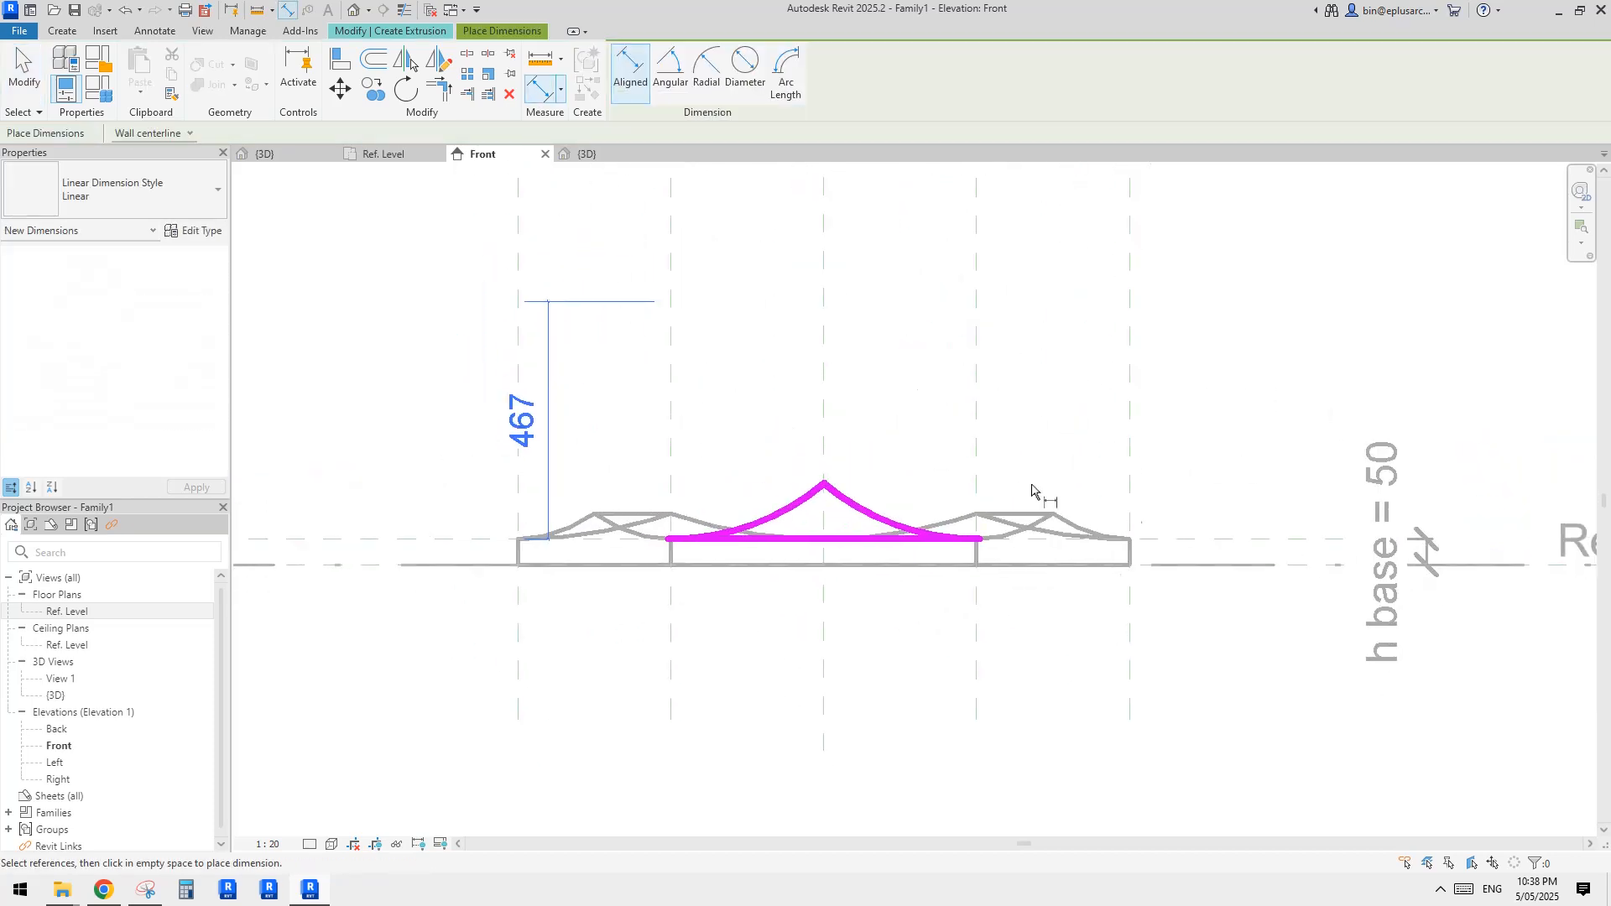
left_click(823, 482)
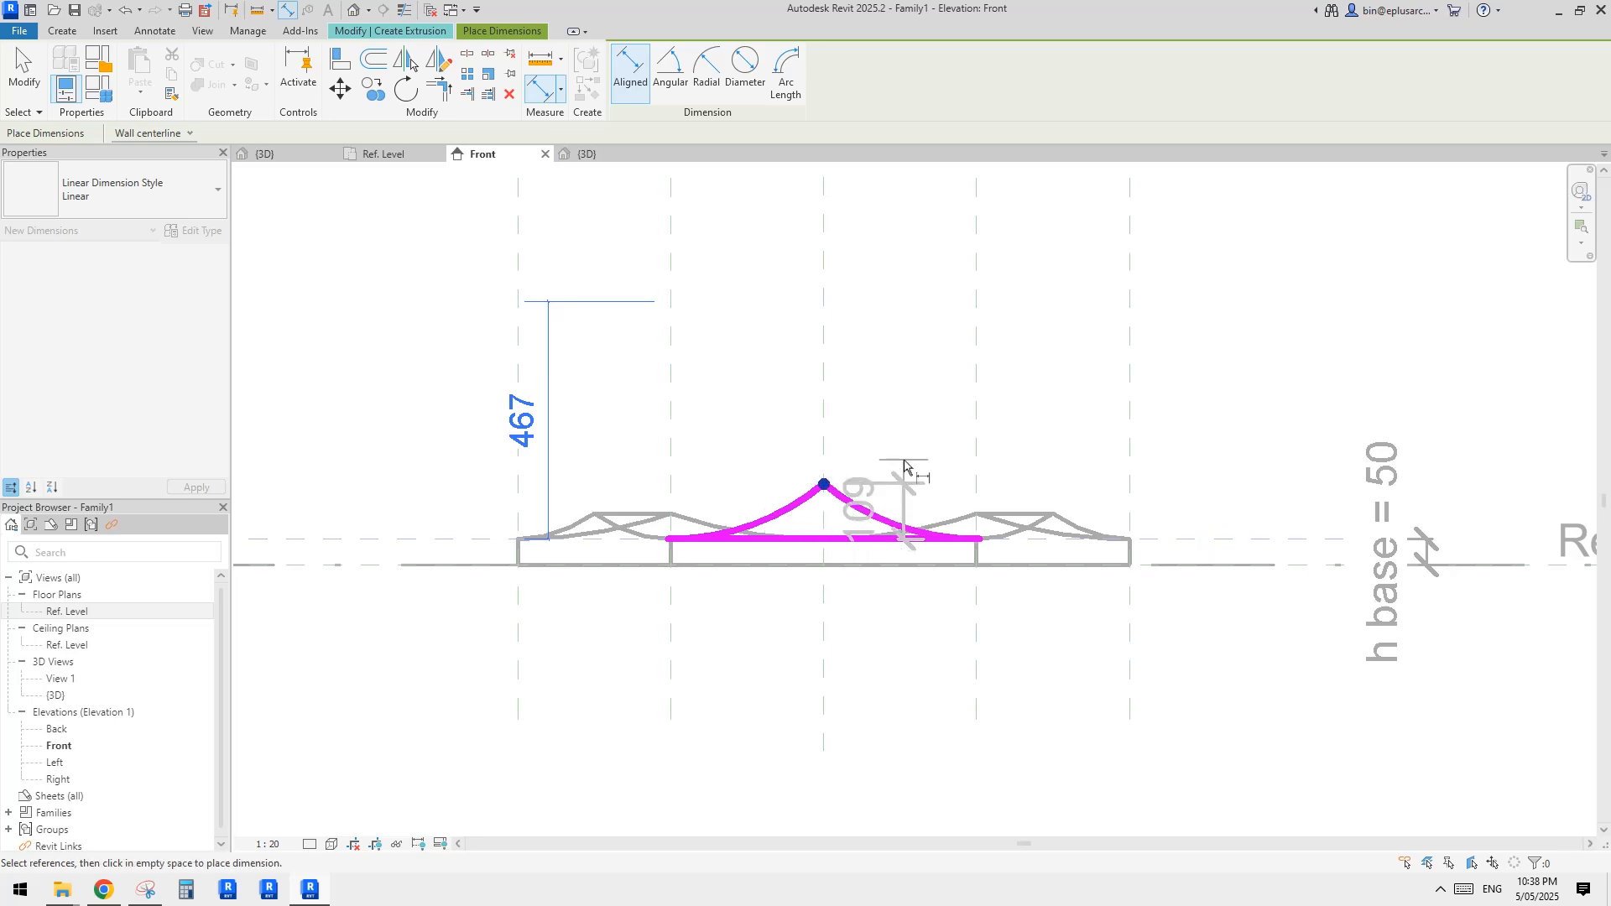
middle_click_drag(1040, 484, 970, 469)
left_click(1173, 457)
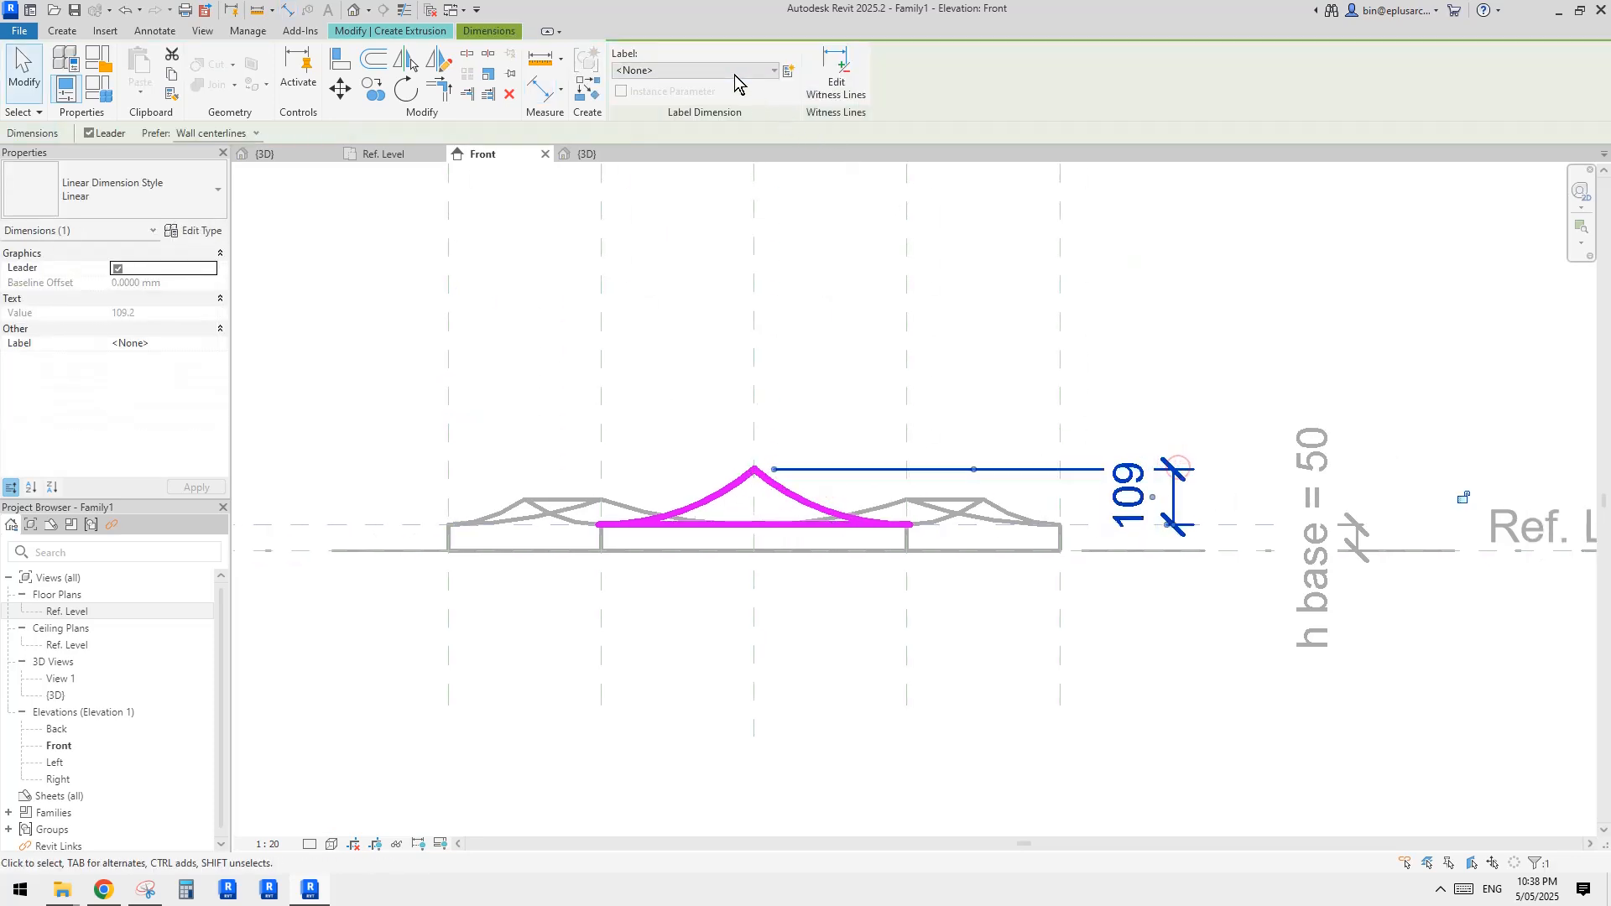
Label the profile's peak height dimension with the h top parameter.
left_click(732, 70)
left_click(638, 180)
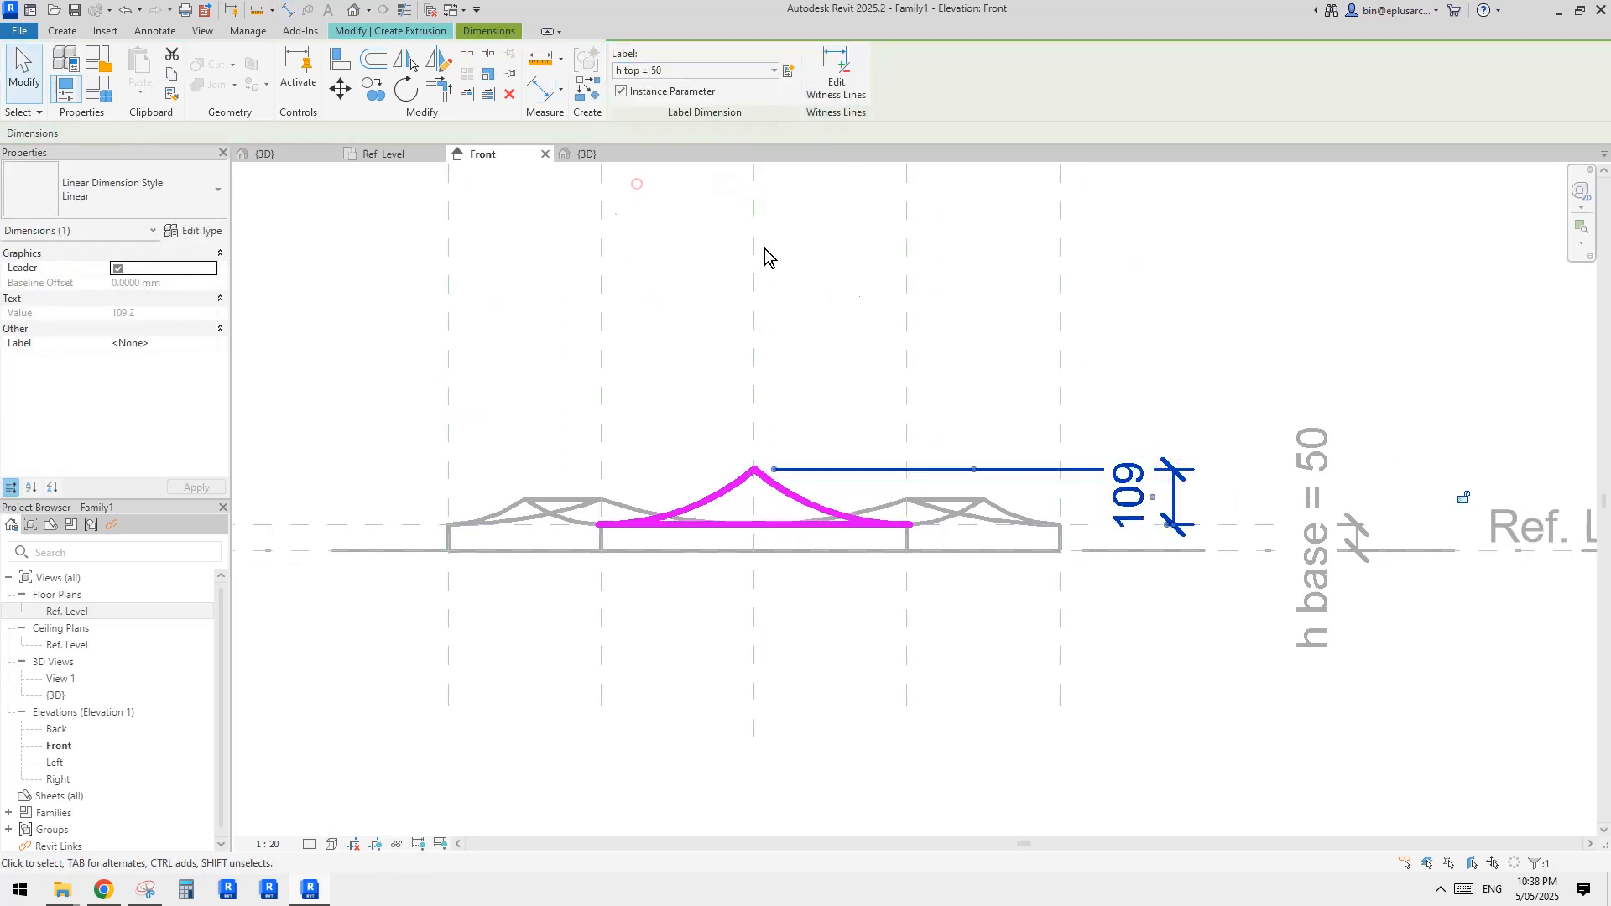
left_click(878, 291)
Check the profile's arc endpoints and finish the extrusion sketch.
scroll(643, 454, "up", 3)
scroll(646, 453, "up", 2)
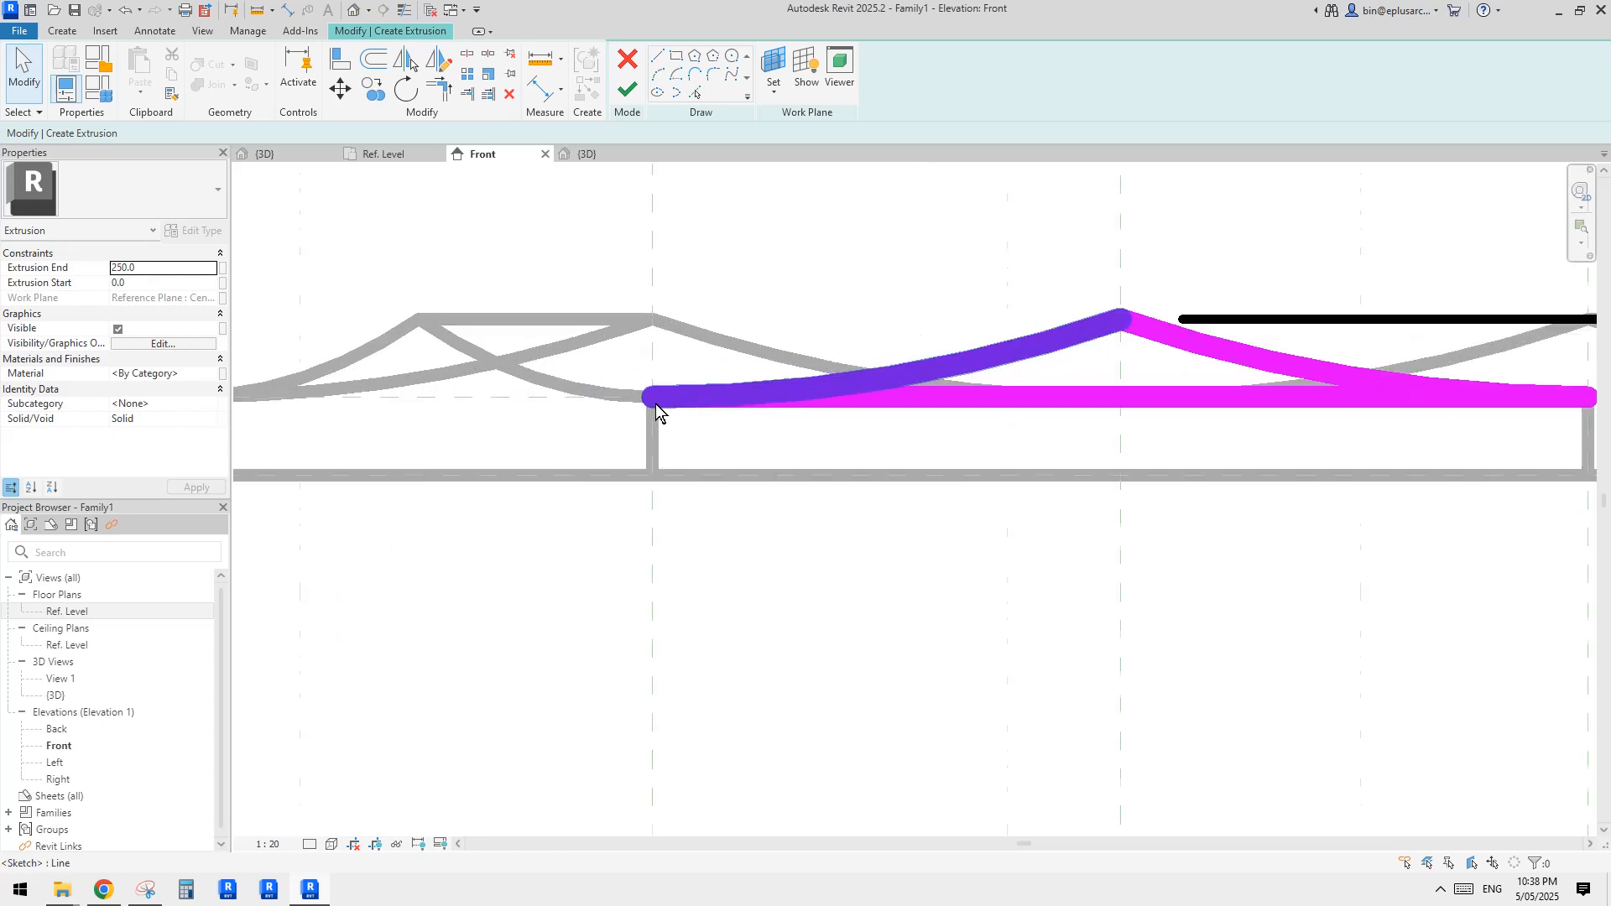
scroll(663, 419, "down", 4)
mouse_move(804, 397)
middle_mouse_down()
mouse_move(814, 457)
mouse_move(837, 415)
middle_mouse_up()
left_click(629, 93)
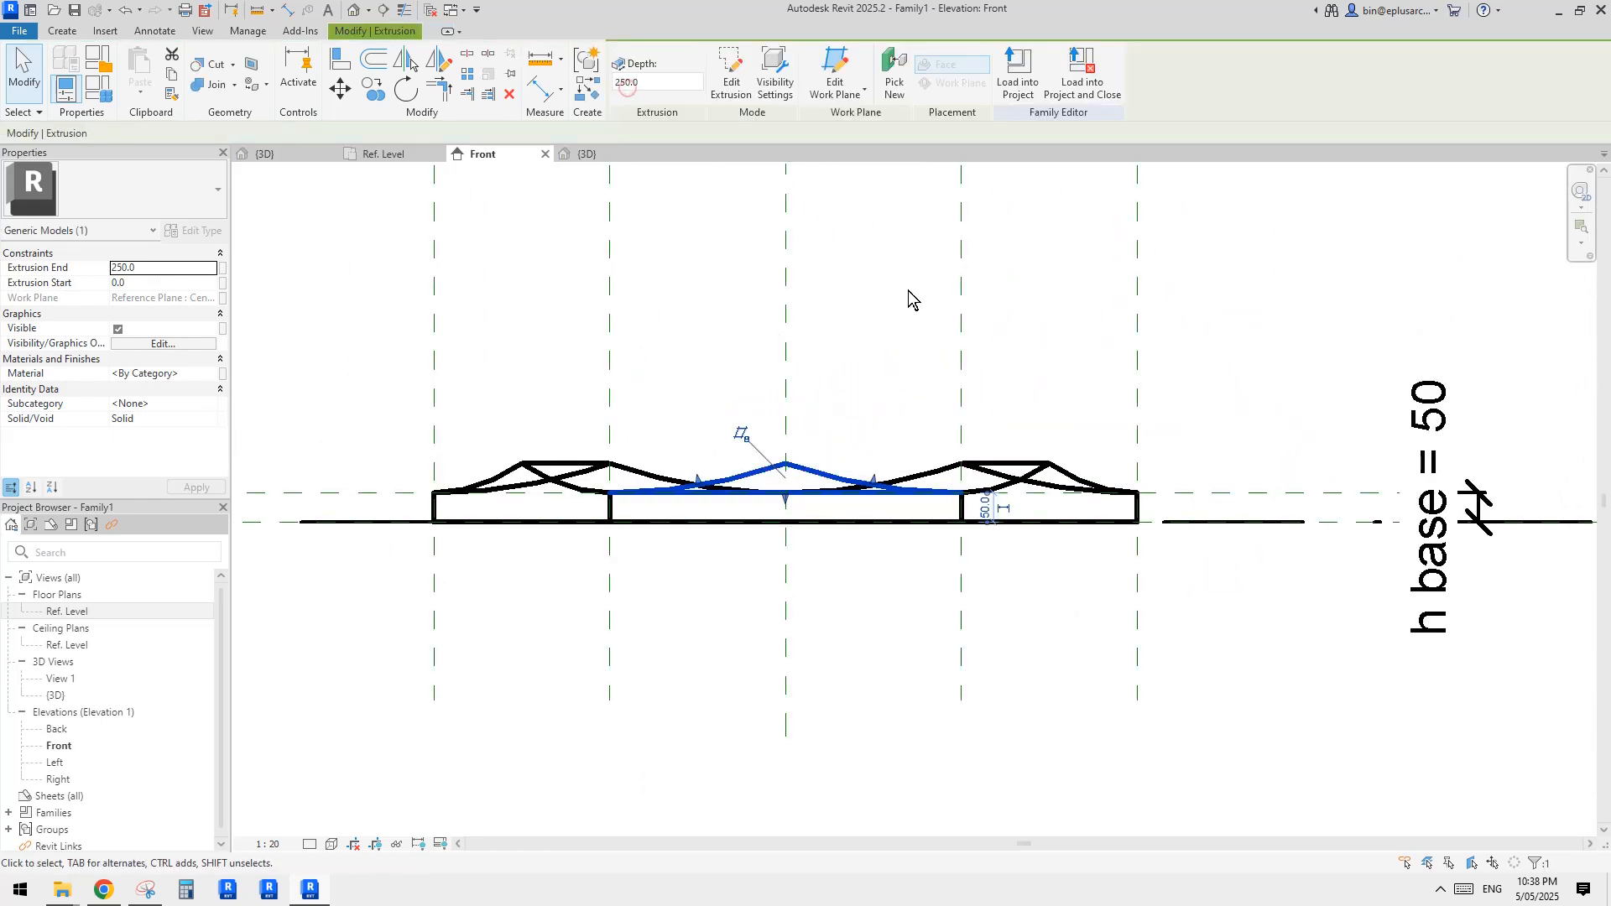
In the Ref. Level plan, stretch both extrusion ends to the hexagon's outer horizontal reference planes and lock them.
double_click(69, 612)
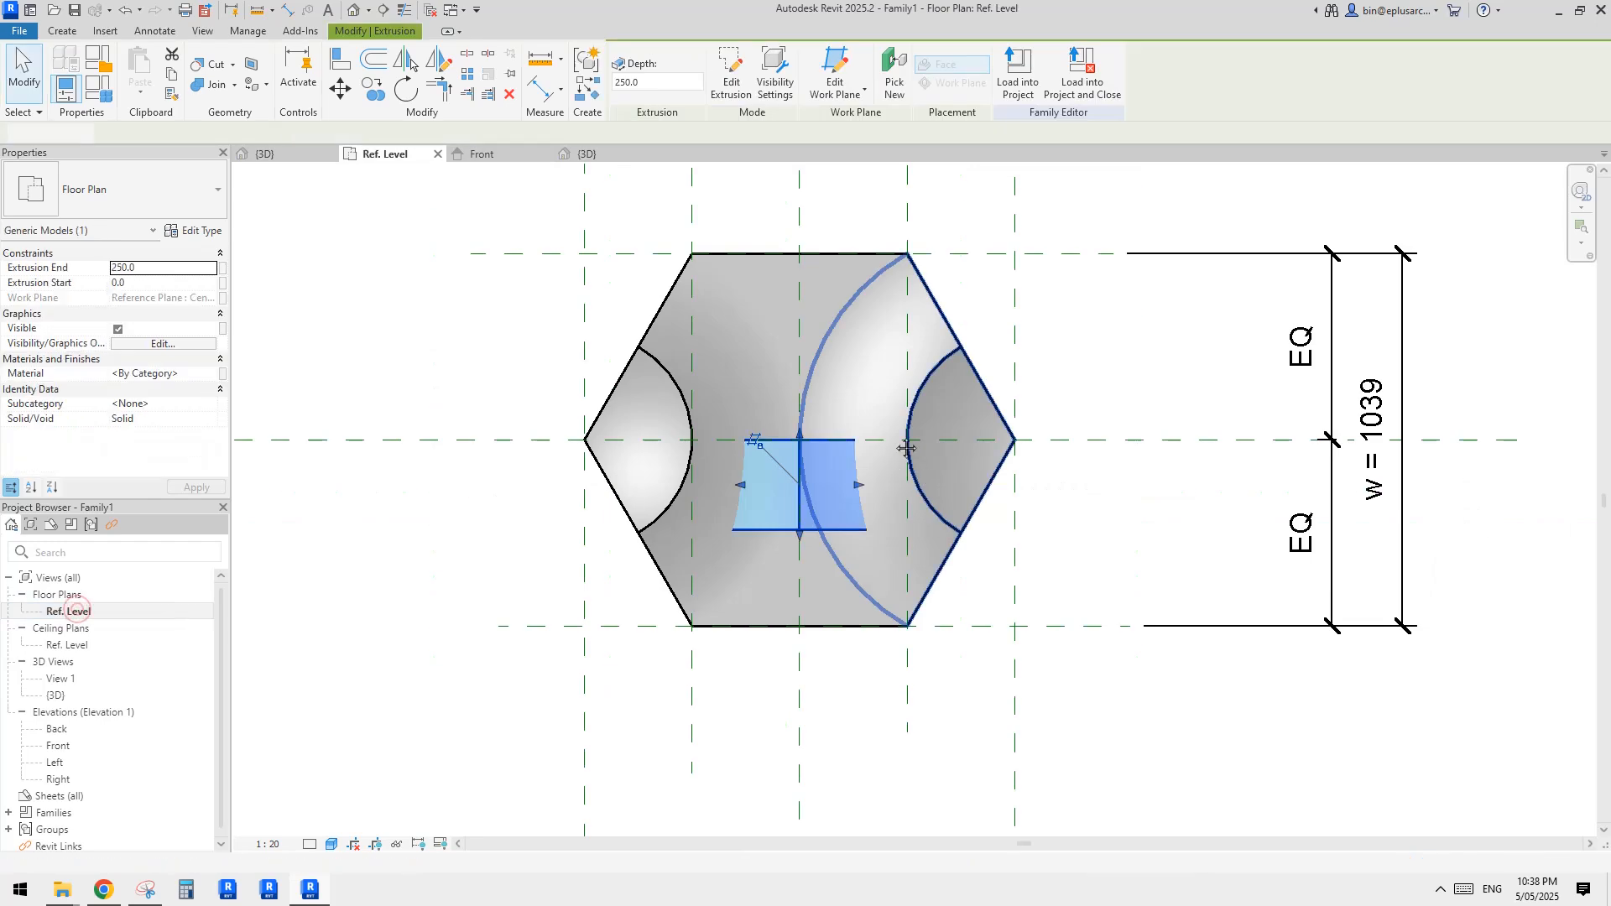
left_click_drag(822, 509, 1045, 579)
left_click_drag(837, 451, 1030, 307)
left_click(844, 272)
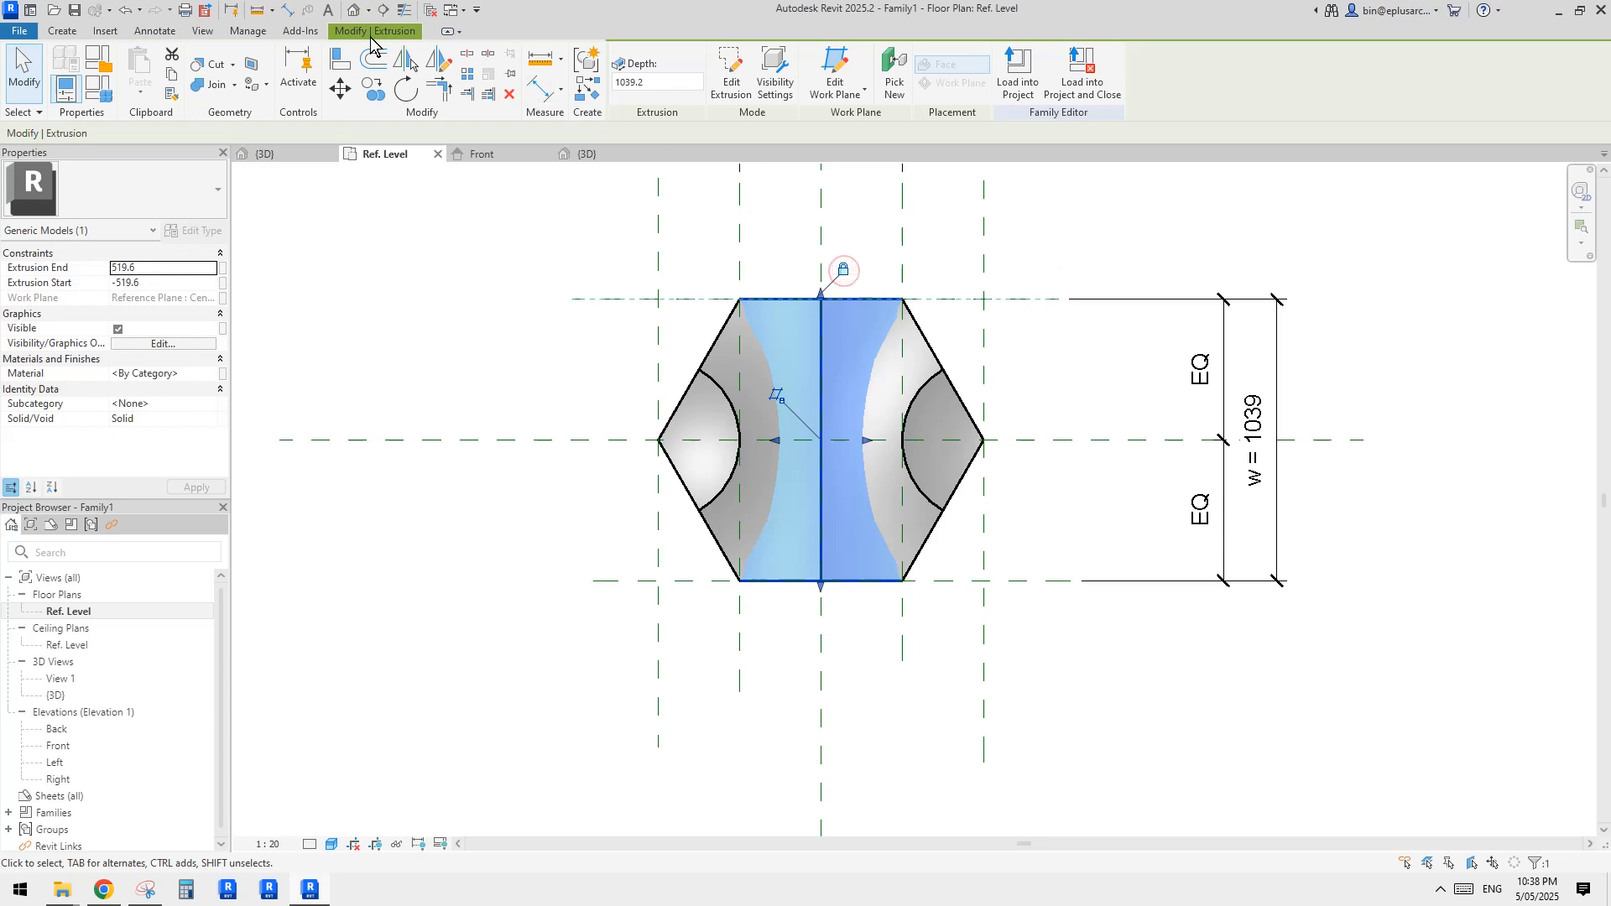
In the 3D view, join the central peaked extrusion with the rest of the hexagon's solid geometry.
left_click(353, 10)
left_click(676, 223)
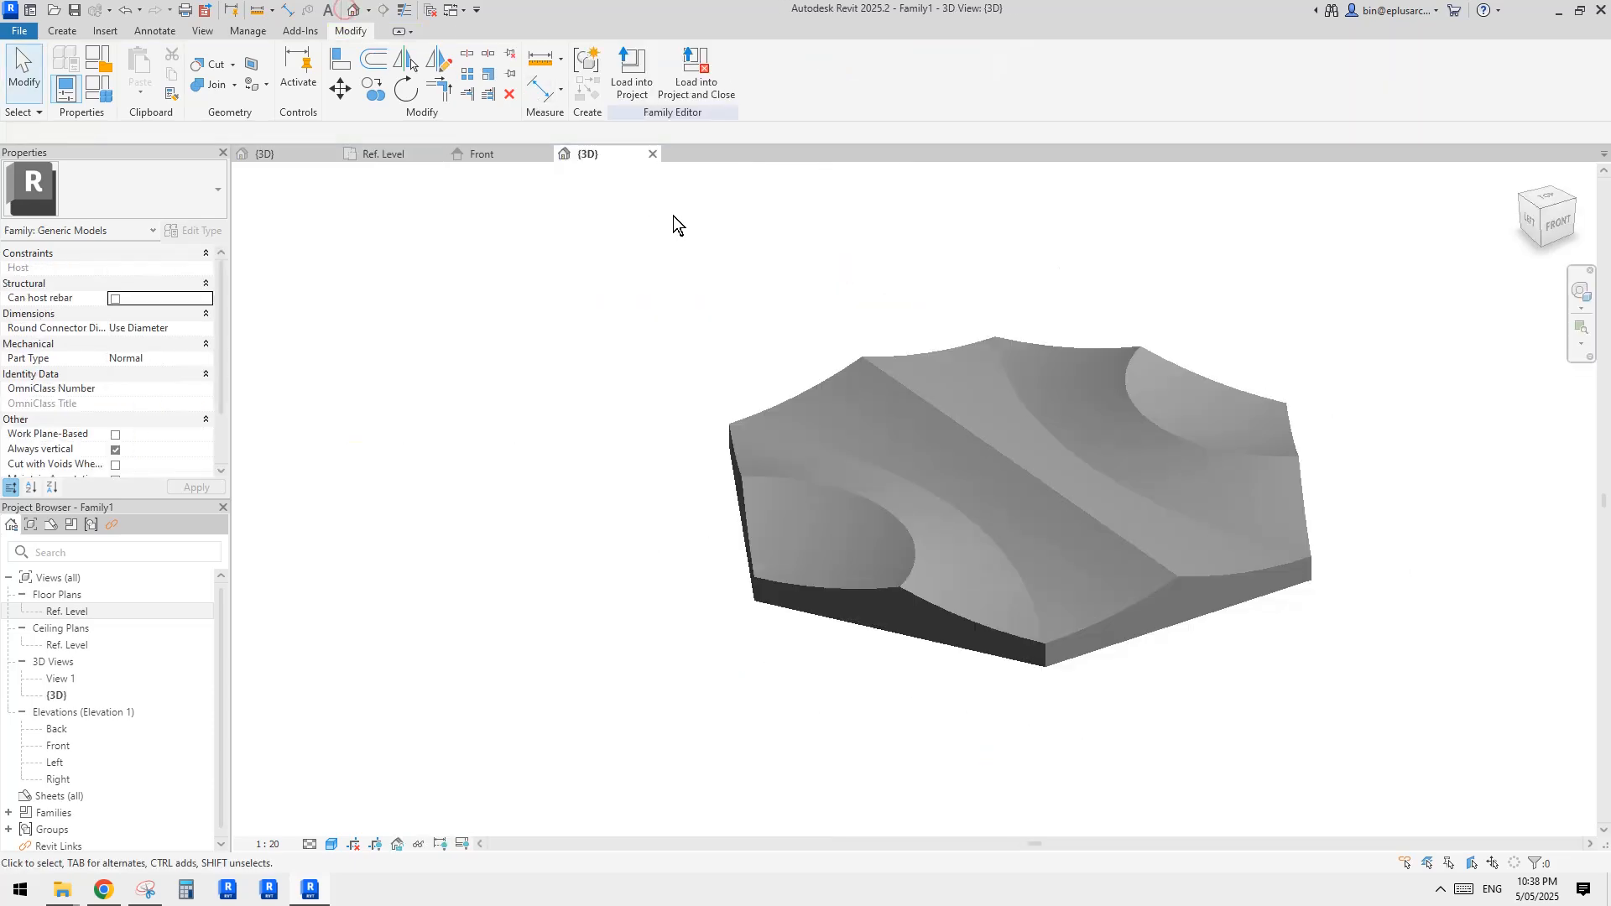
left_click(216, 85)
left_click(946, 541)
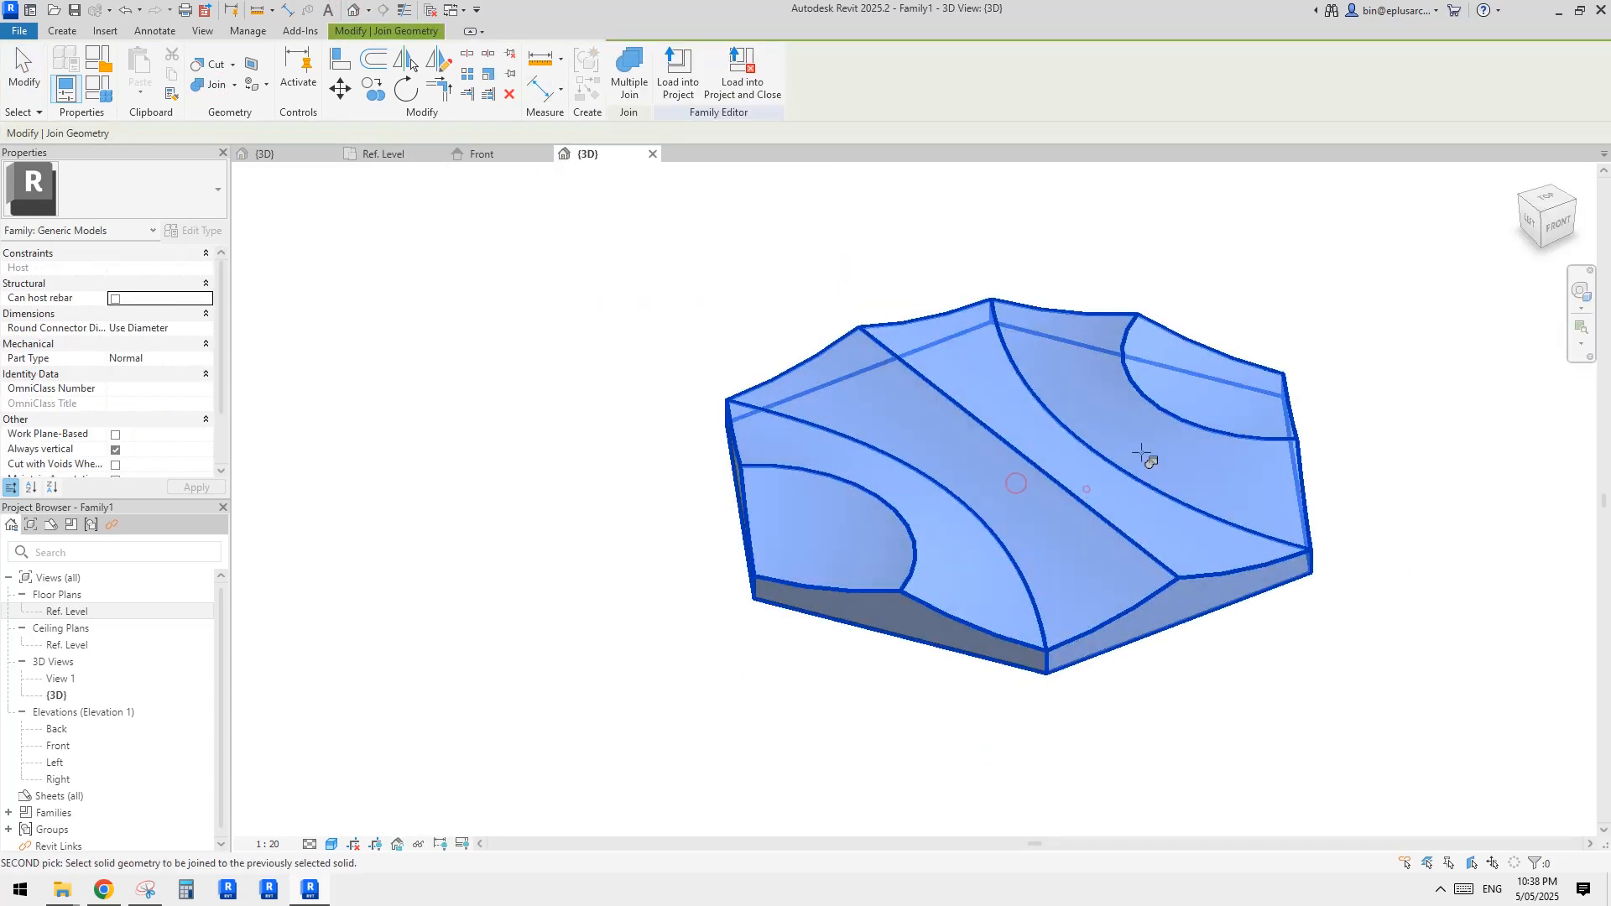
left_click(1143, 455)
key("Escape")
middle_click_drag(1081, 395, 1033, 568, "shift")
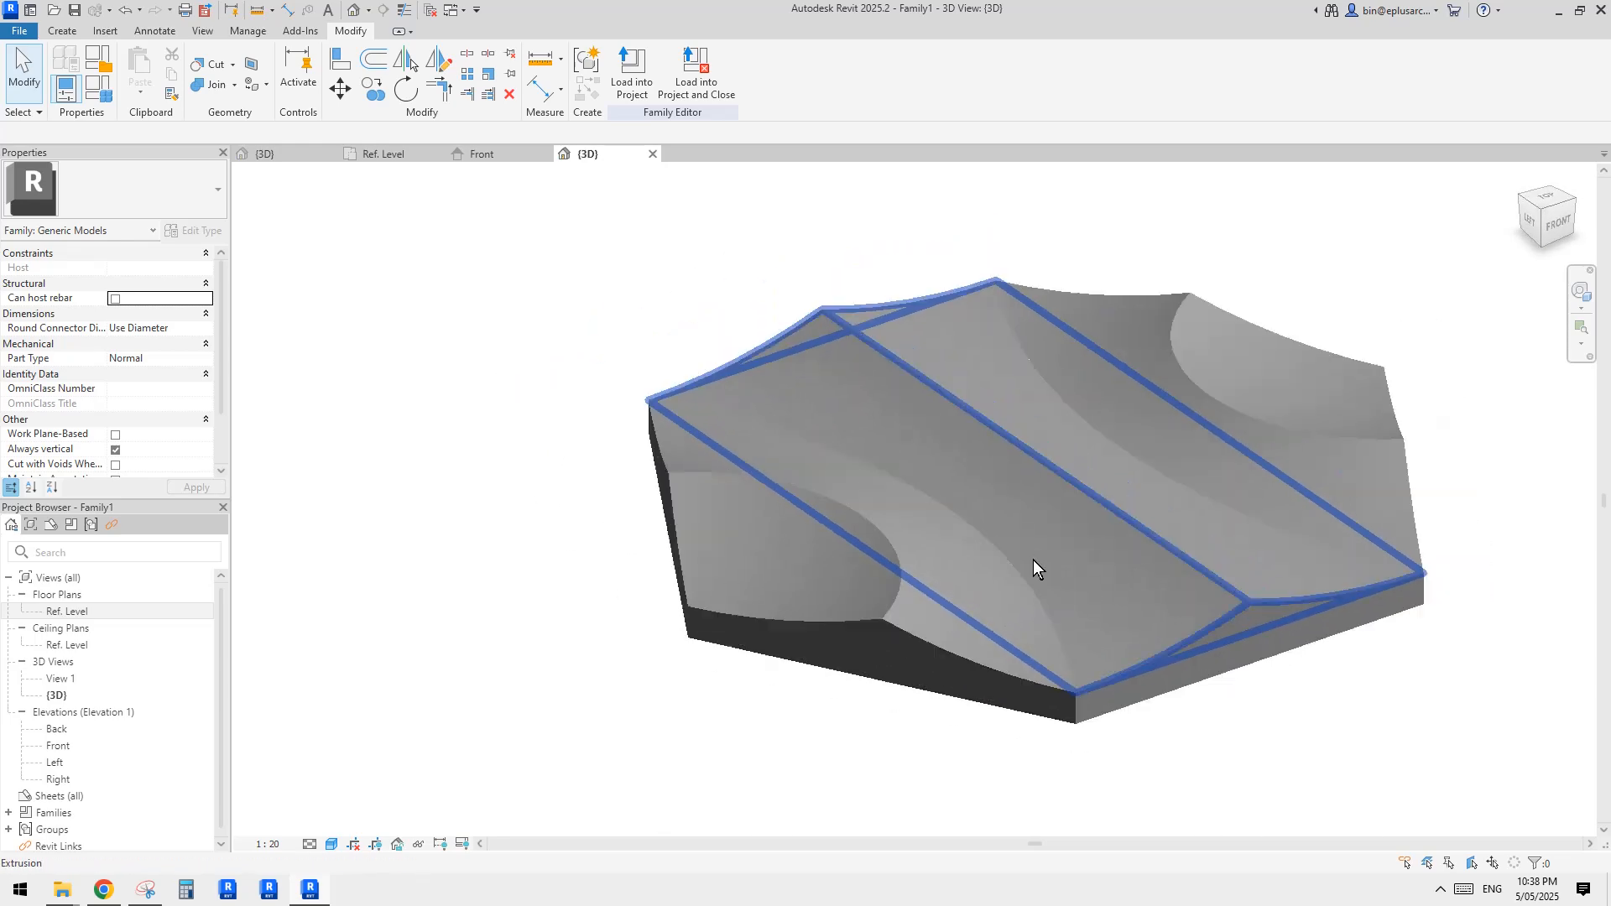
Set family parameter a to 500 and h base to 60, applying each change to the model.
left_click(99, 94)
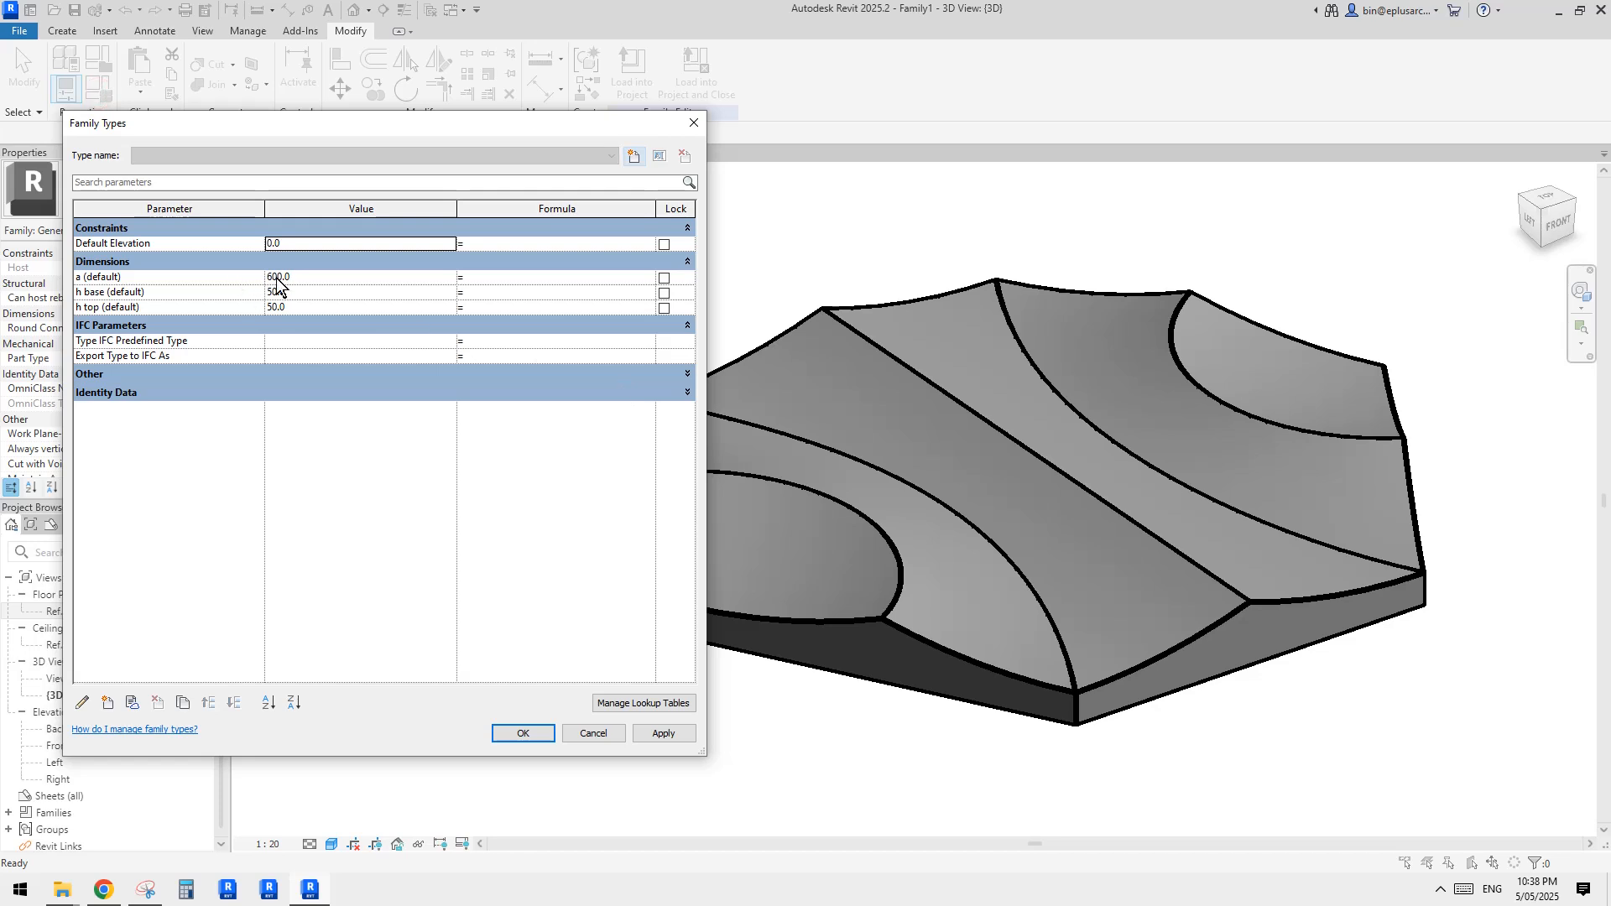
type("500")
left_click(662, 726)
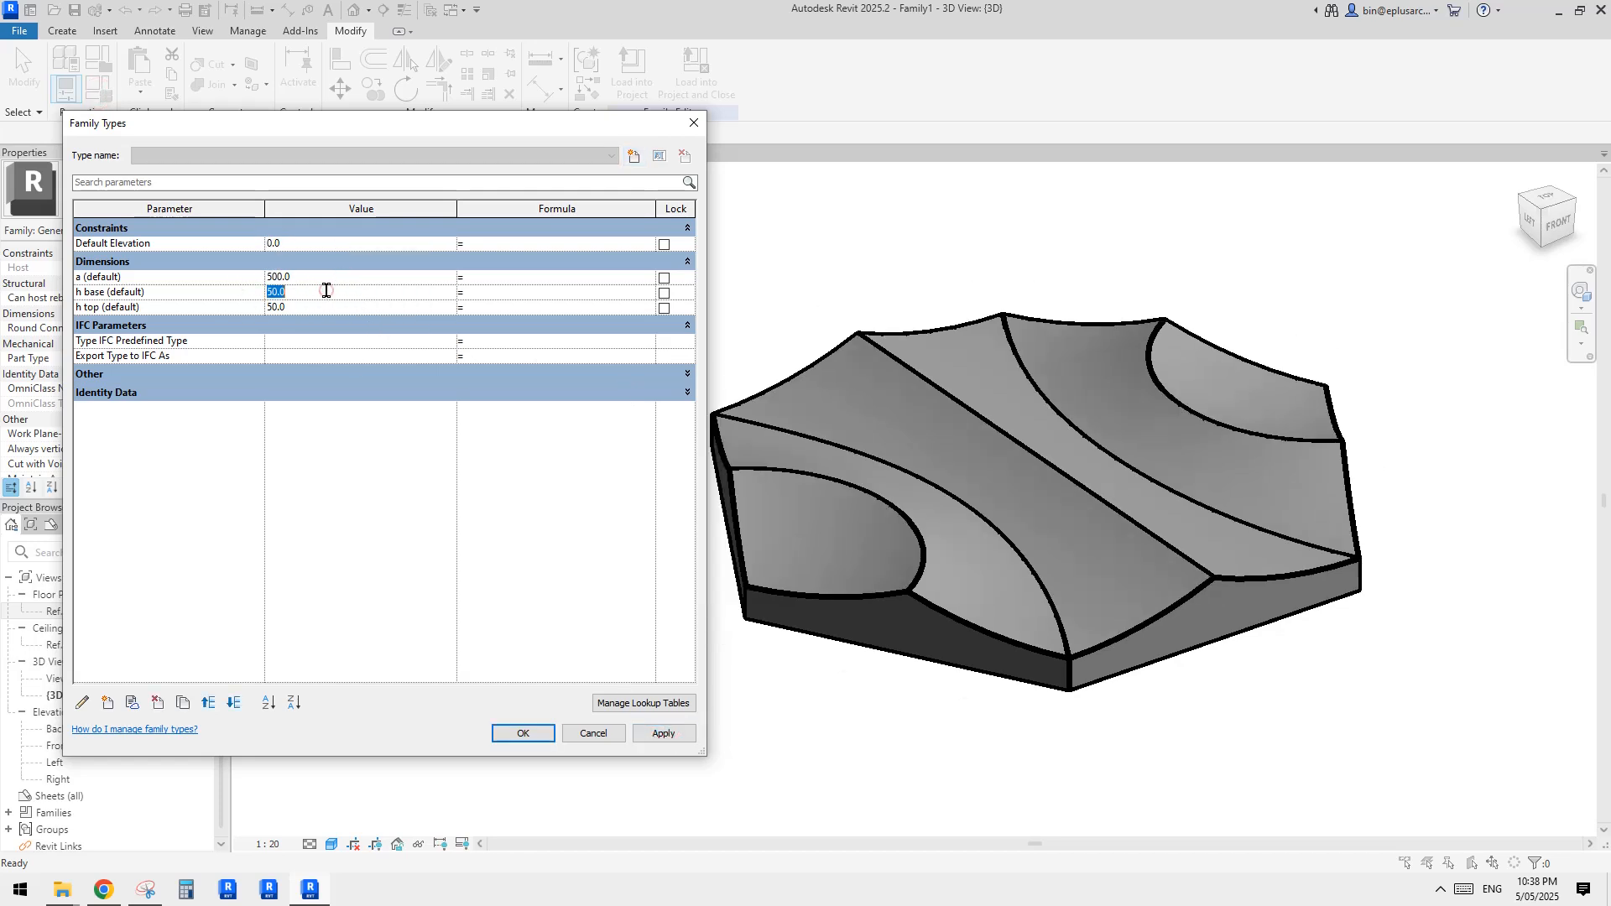
left_click(663, 741)
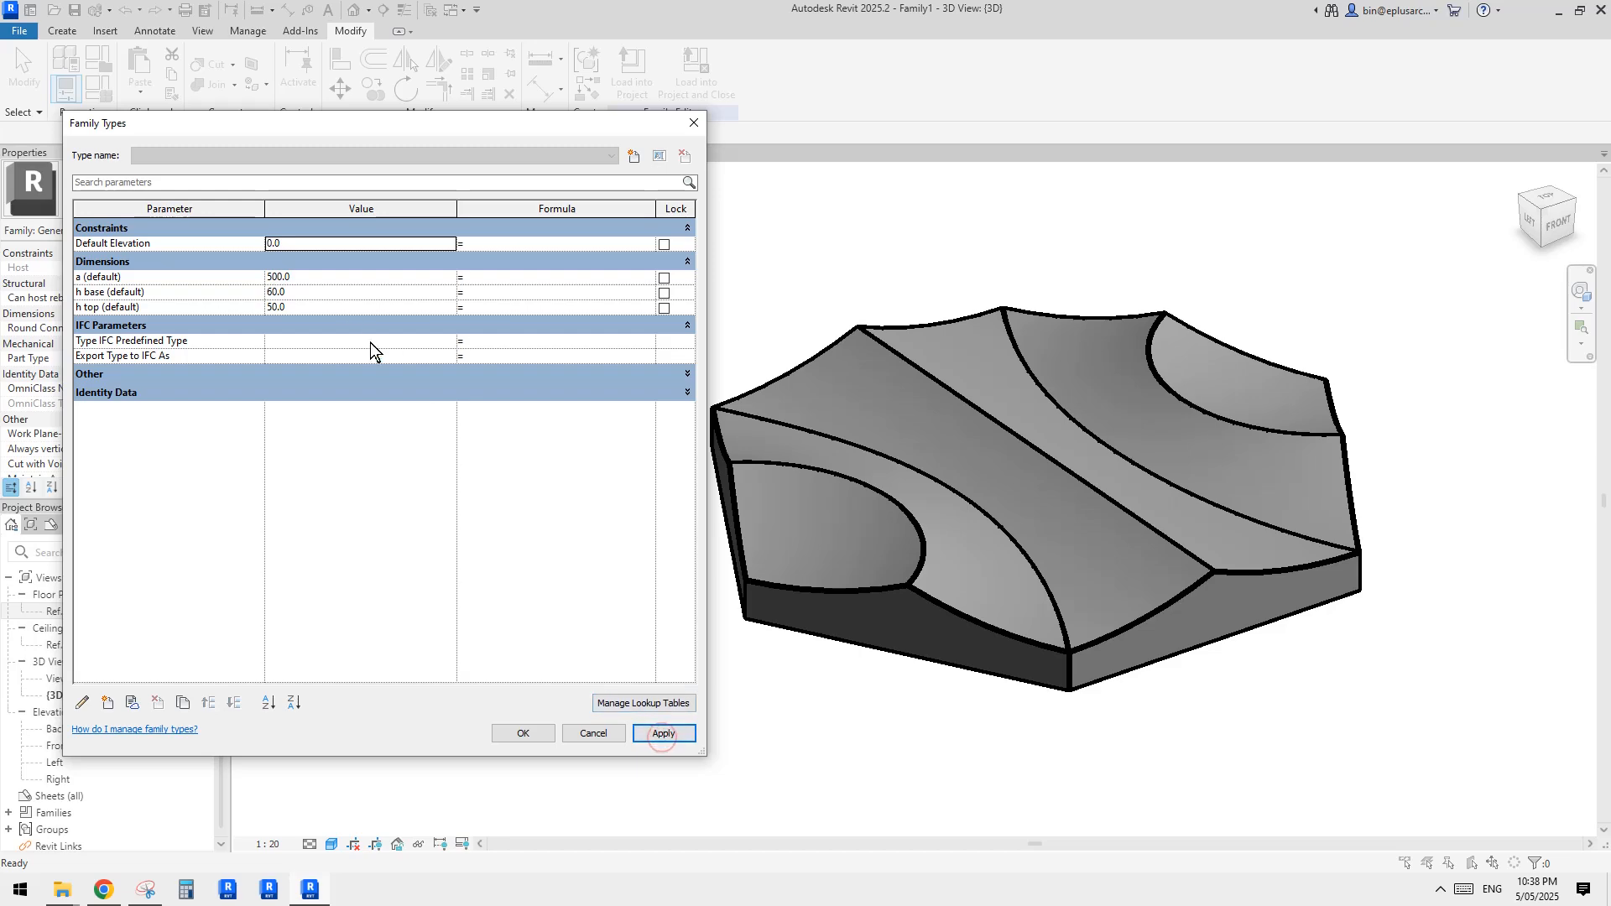
Set the h top parameter to 100, apply it, and inspect the updated form in 3D.
left_click(329, 309)
type("100")
left_click(662, 733)
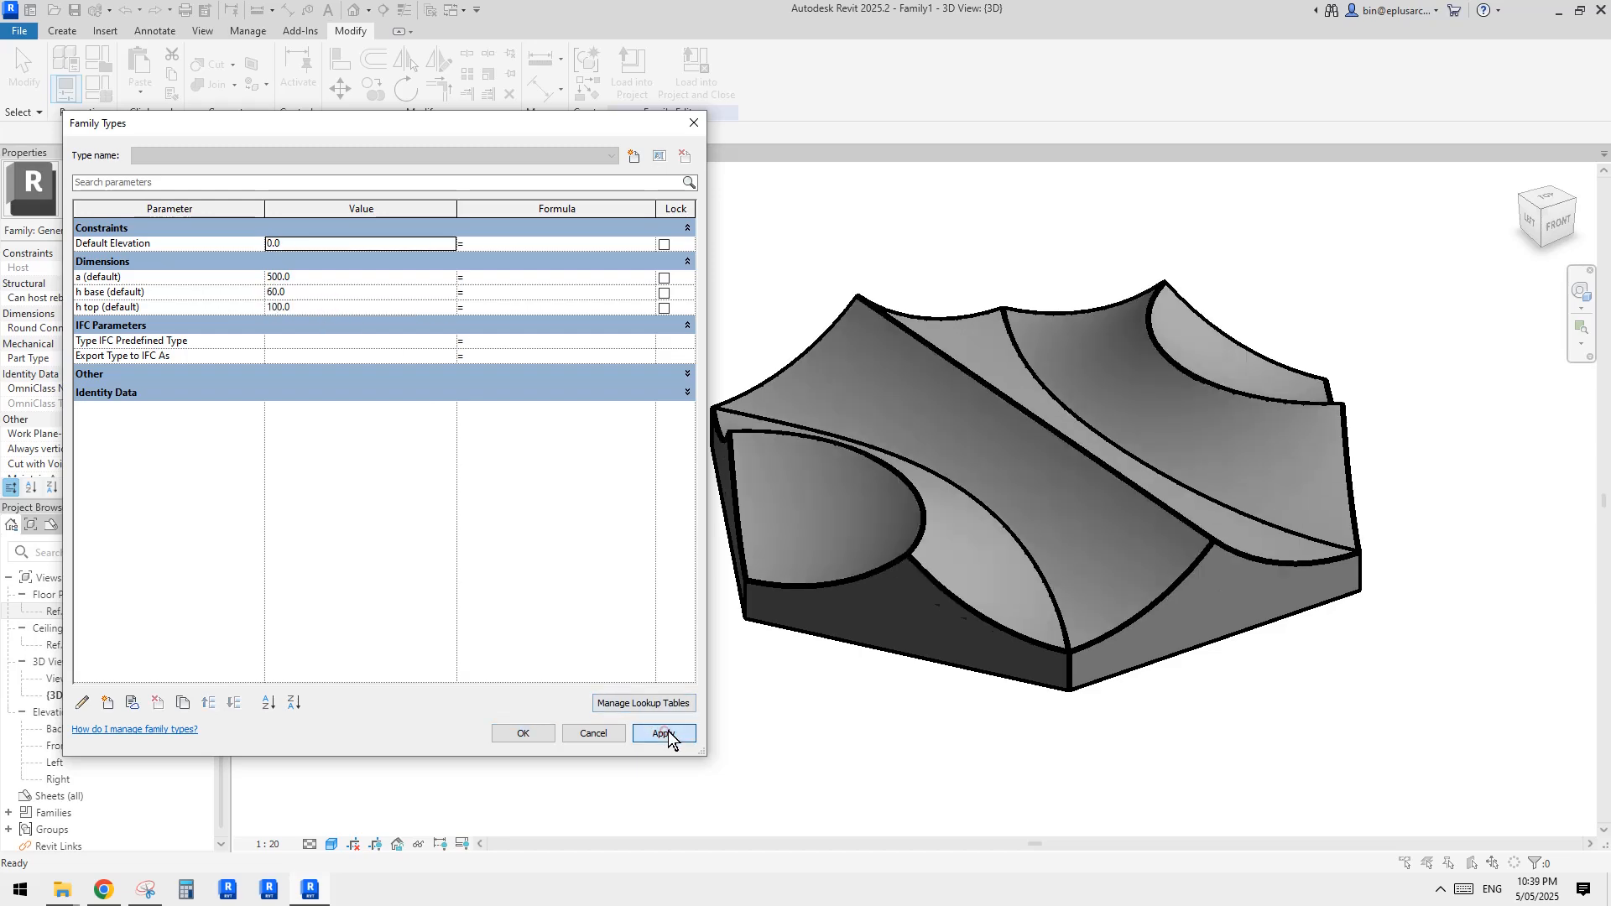
left_click(541, 730)
middle_click_drag(665, 683, 757, 411, "shift")
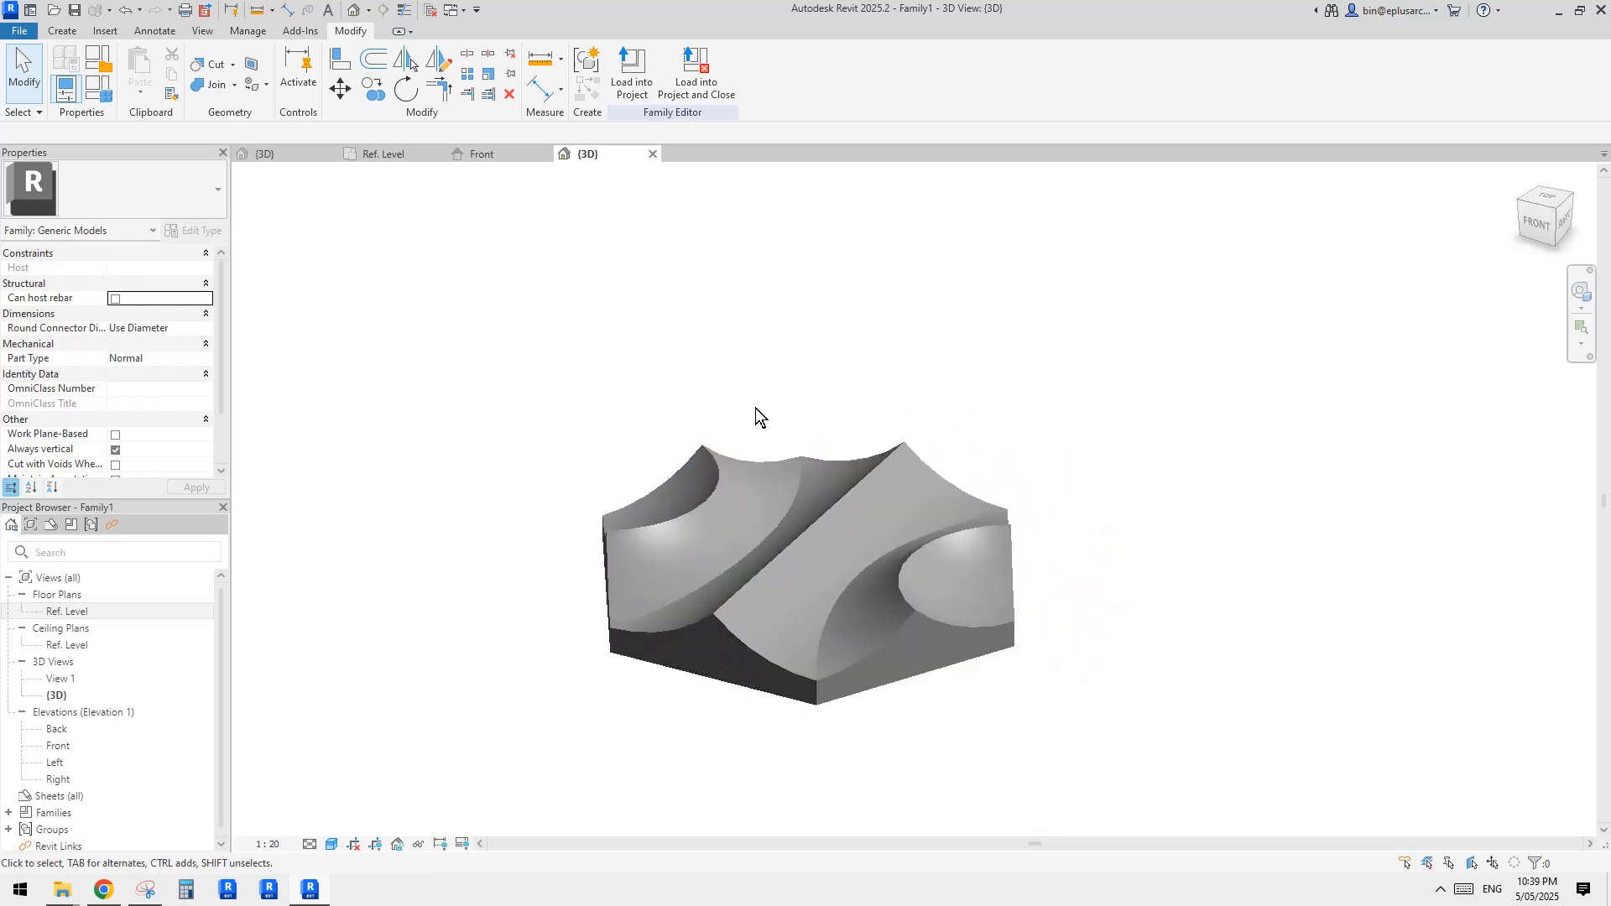
In the Ref. Level plan, make the family Work Plane-Based and turn off Always vertical.
double_click(67, 612)
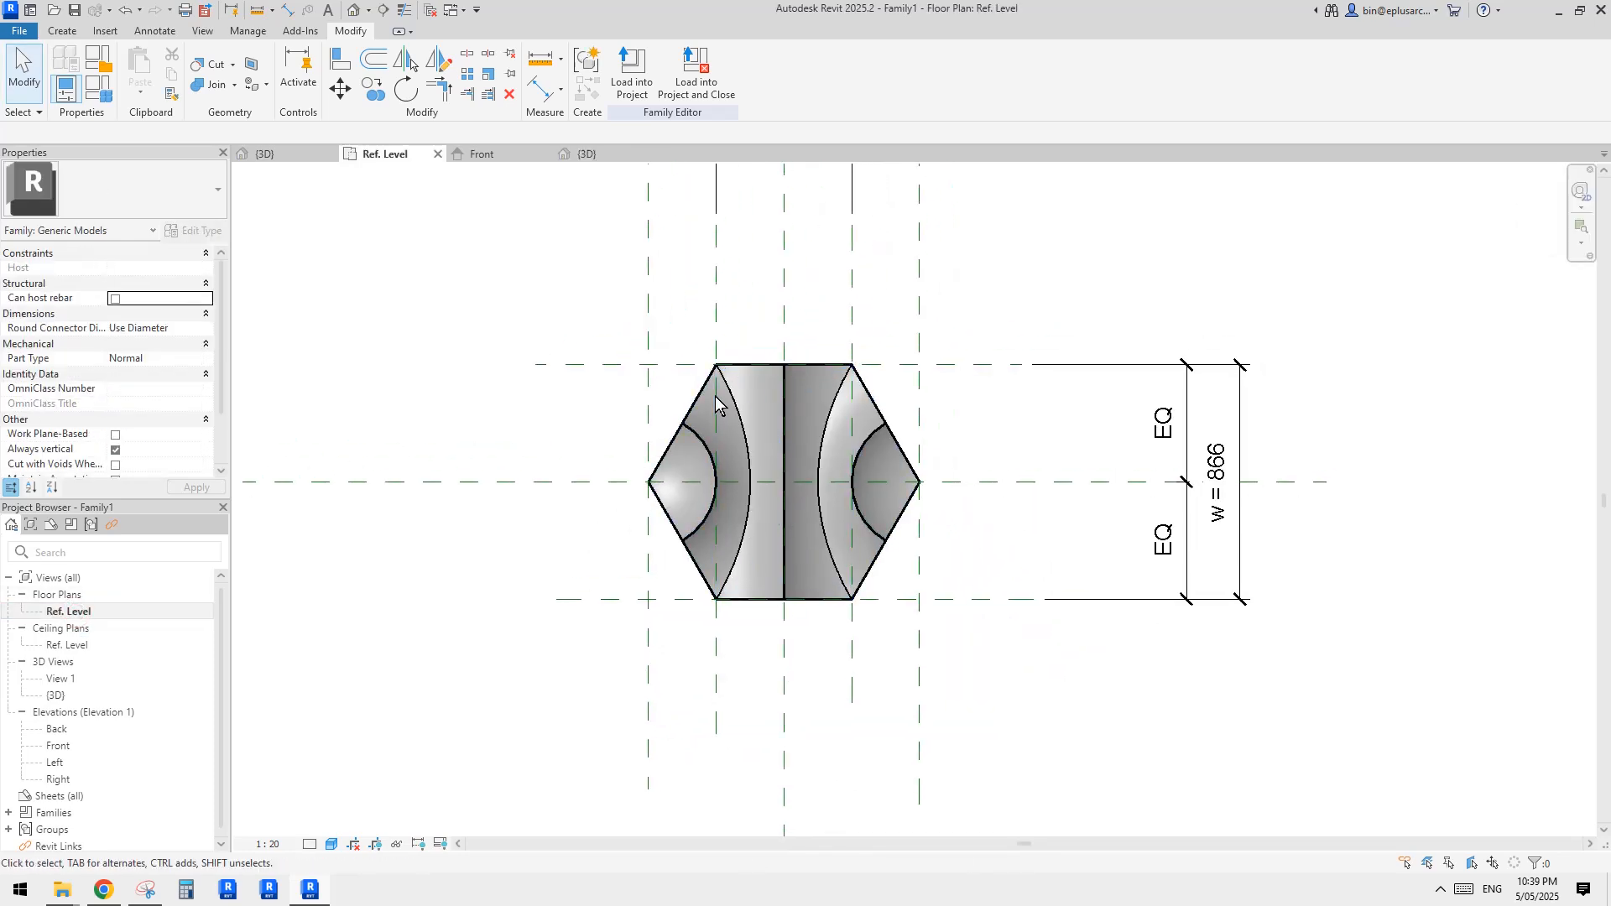
scroll(148, 411, "down", 3)
middle_click_drag(477, 402, 391, 391)
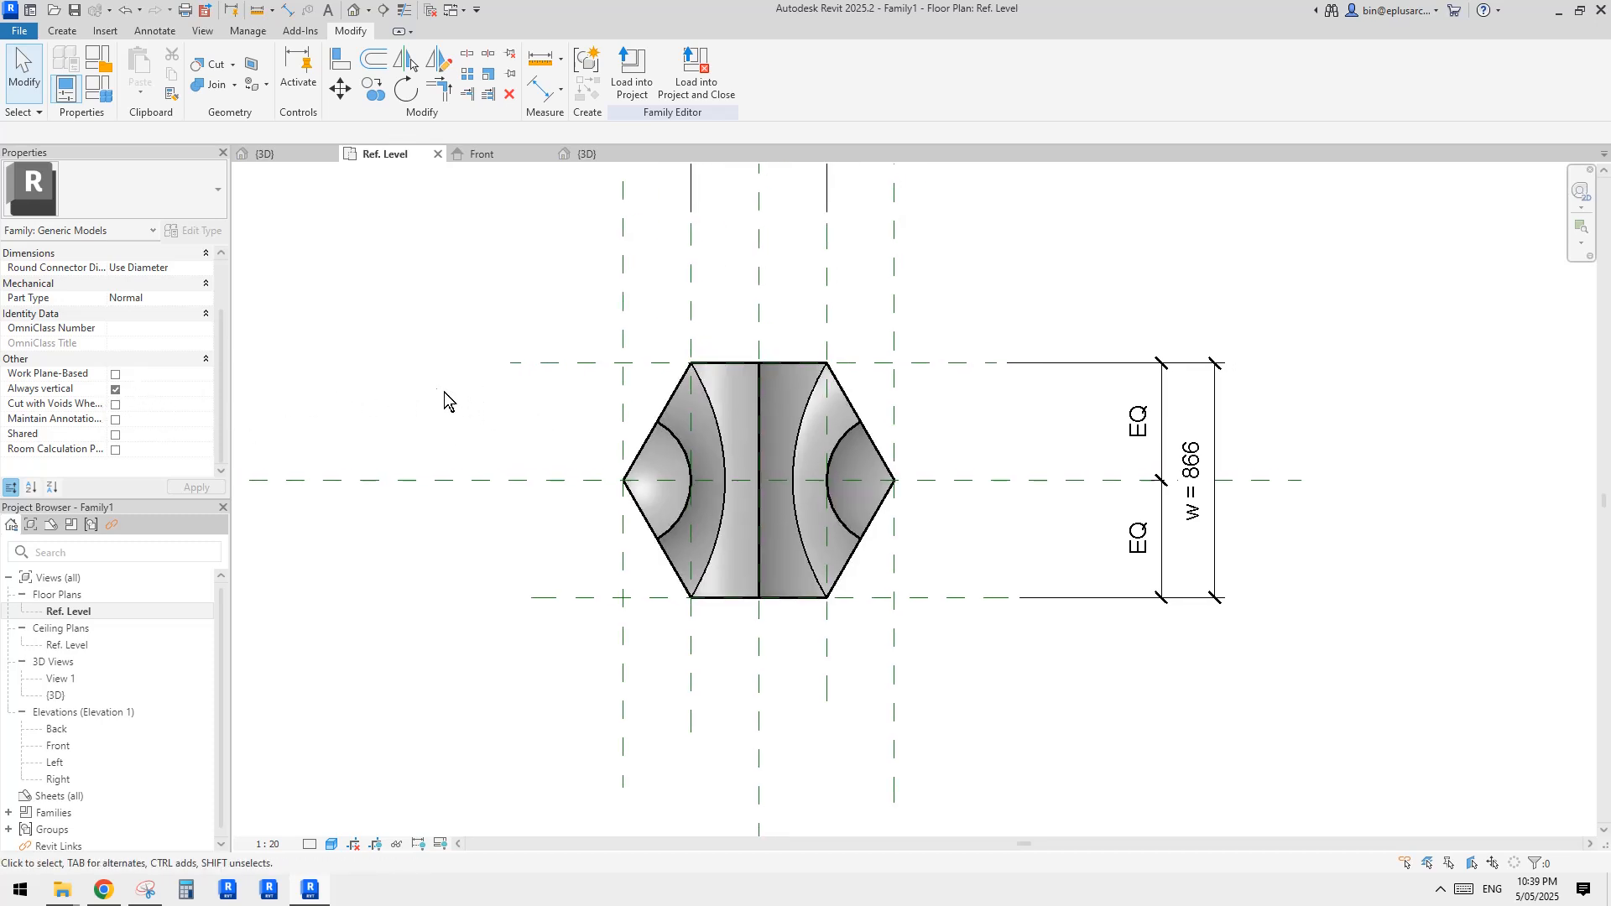
left_click(115, 389)
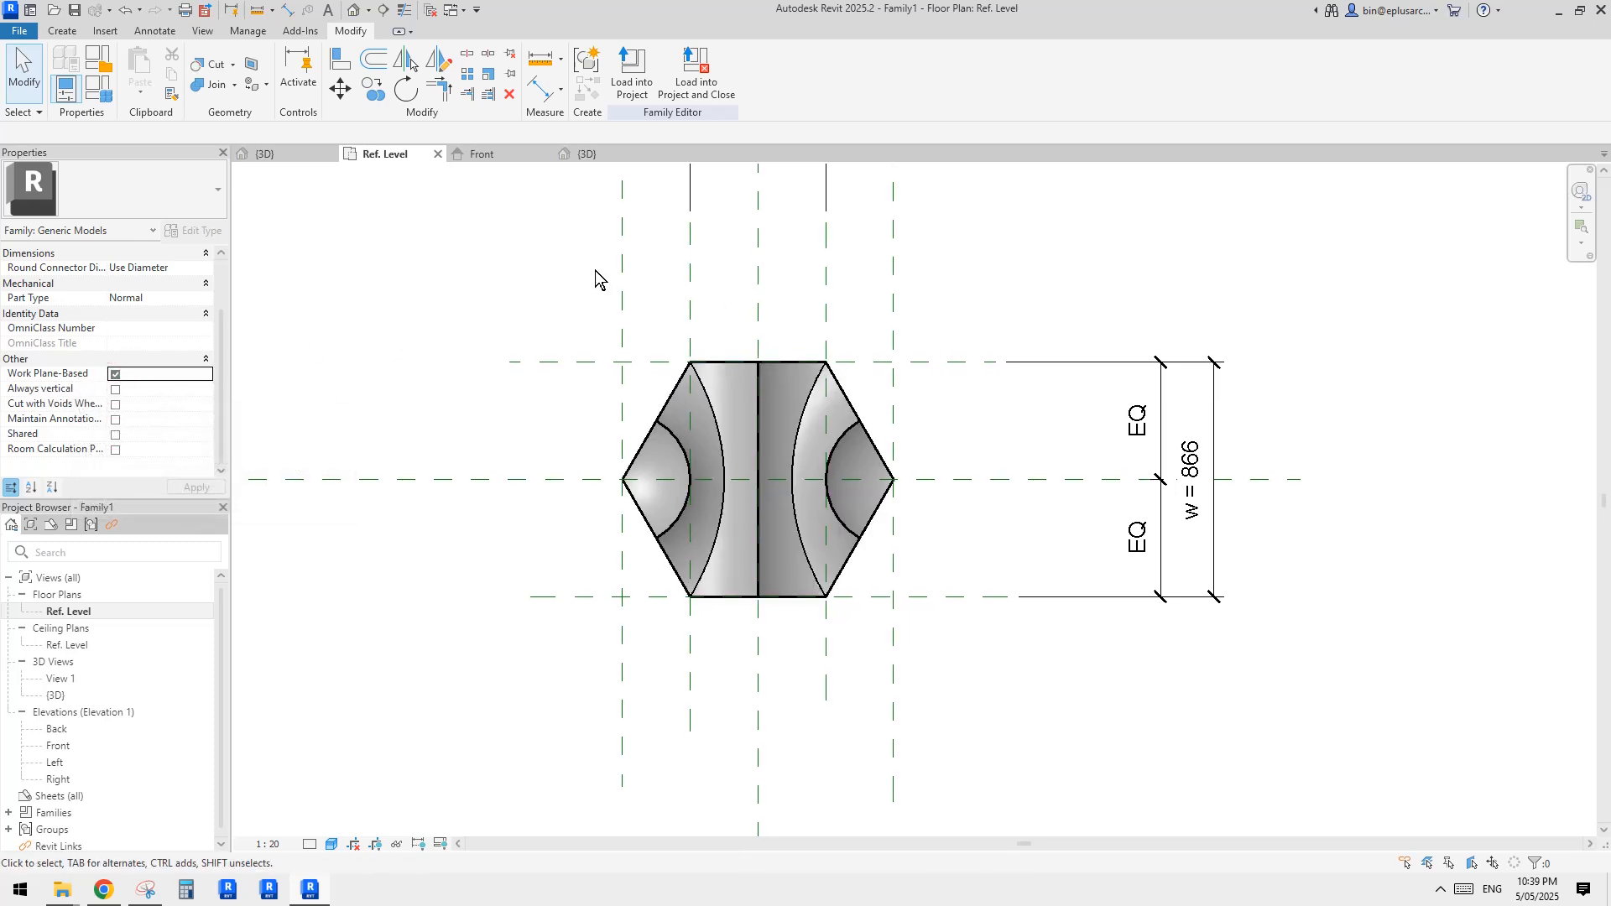
middle_click_drag(593, 269, 568, 312)
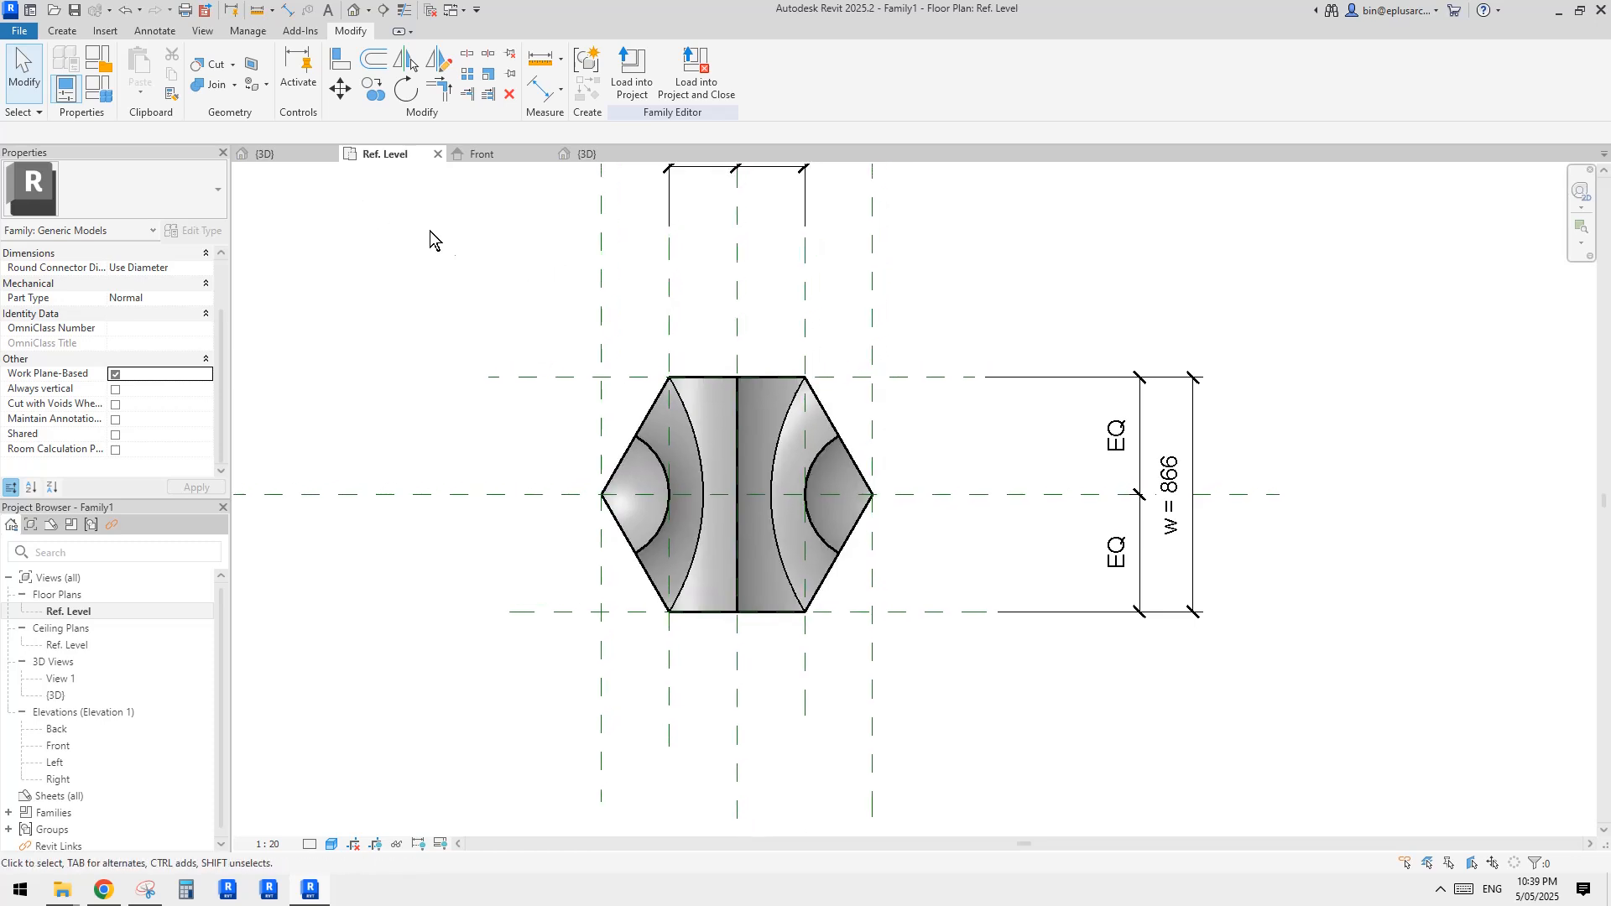
middle_click_drag(478, 262, 474, 270)
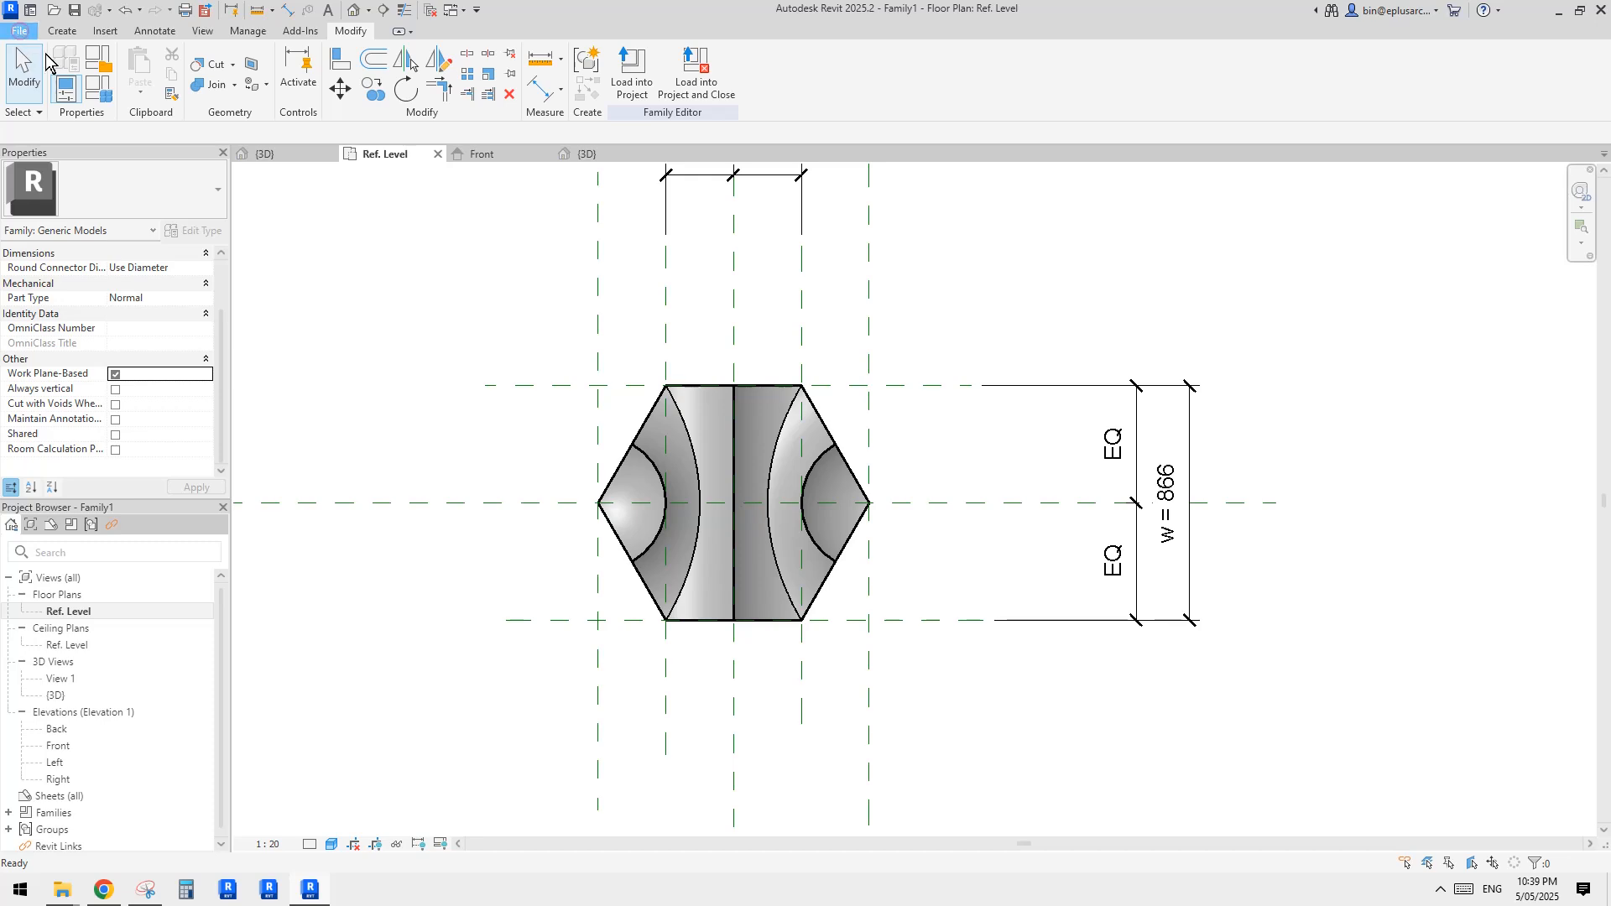
Create a new generic model family and close the inactive views.
left_click(19, 30)
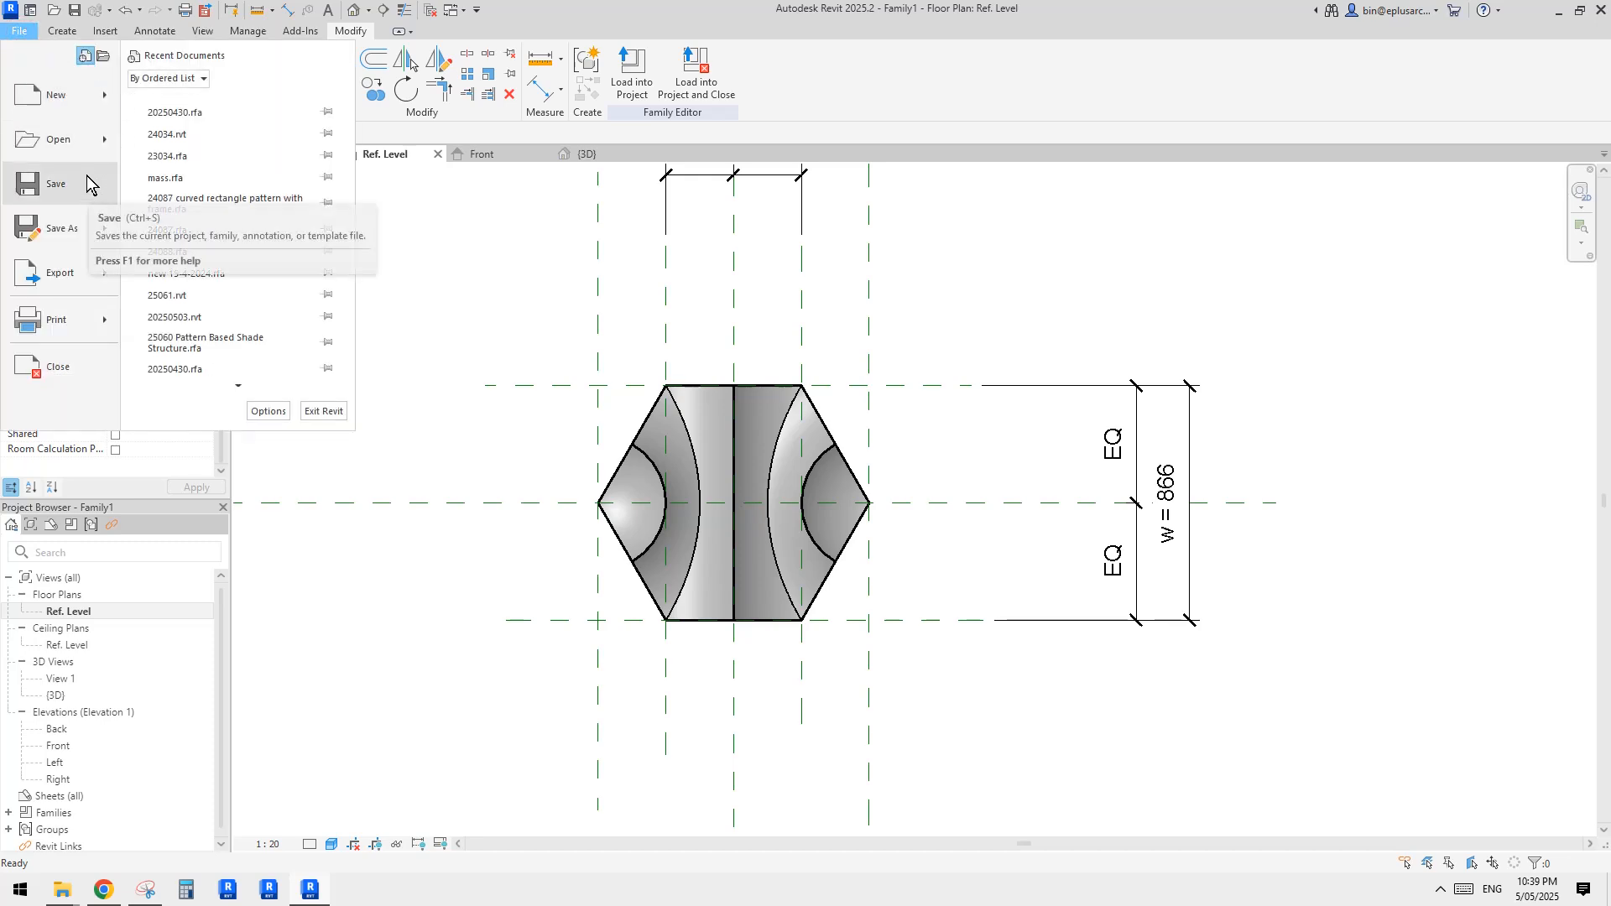
mouse_move(100, 112)
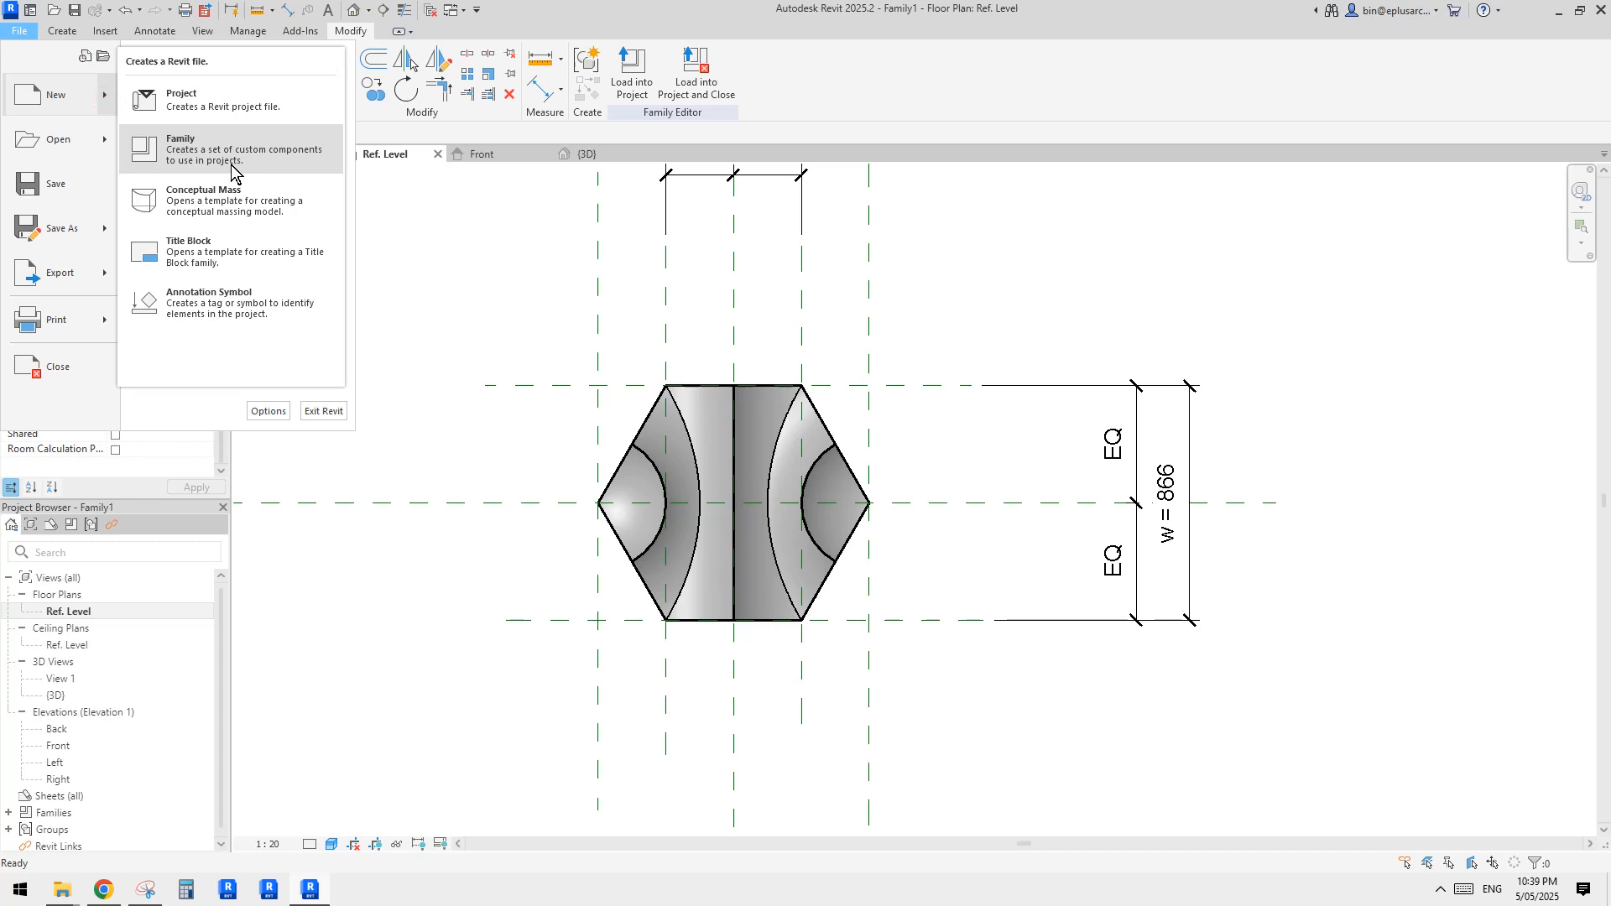
left_click(186, 147)
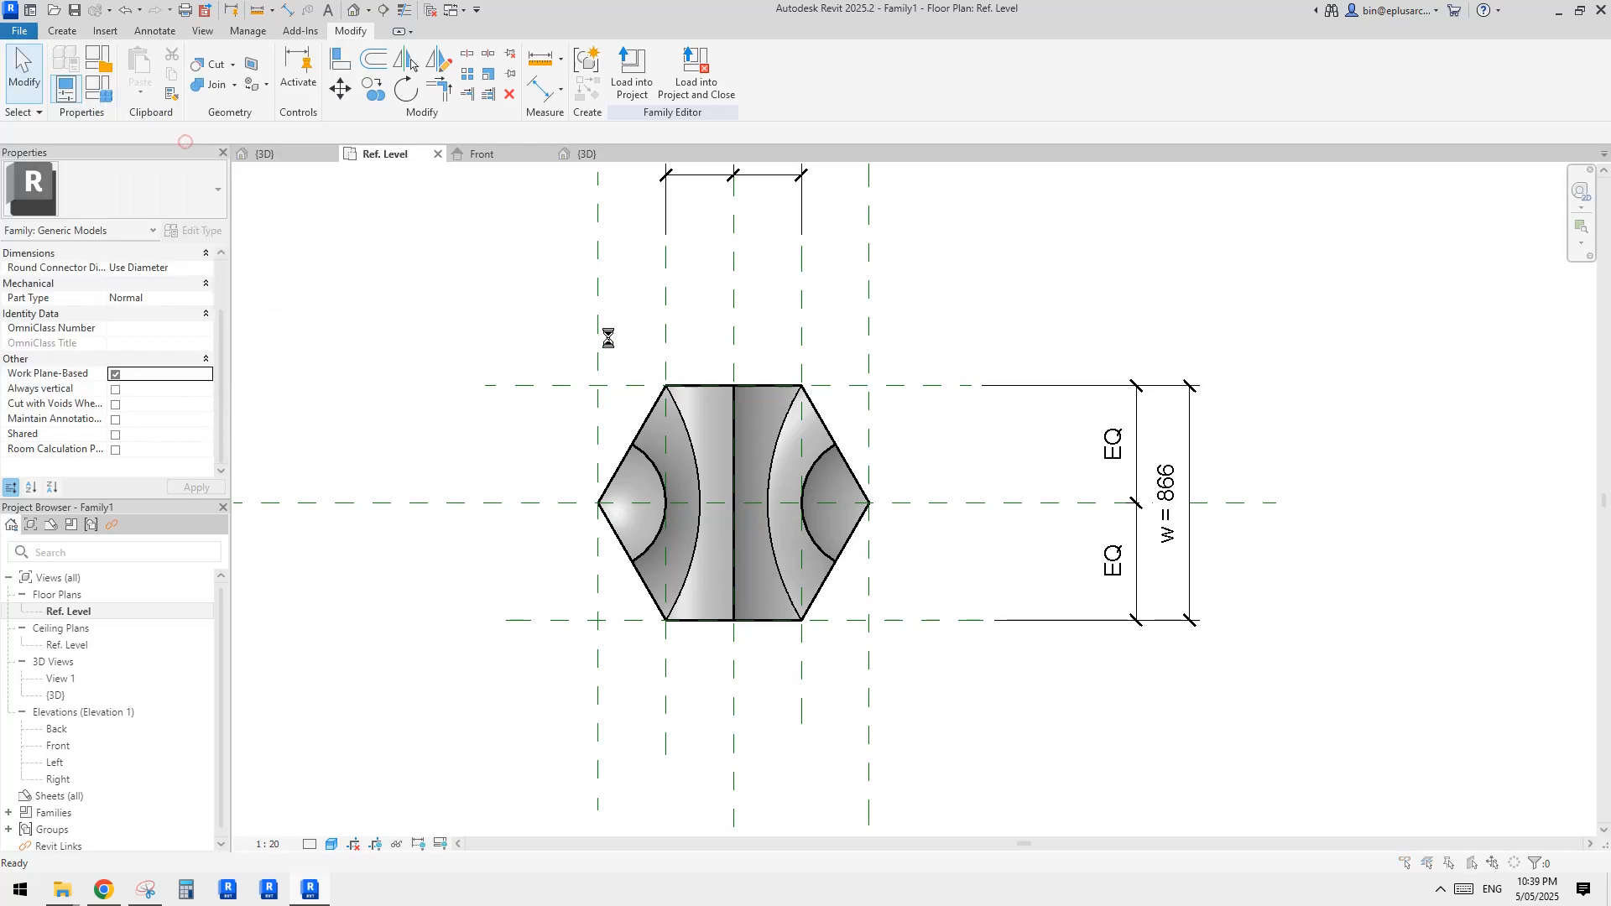
left_click_drag(886, 329, 887, 421)
double_click(622, 443)
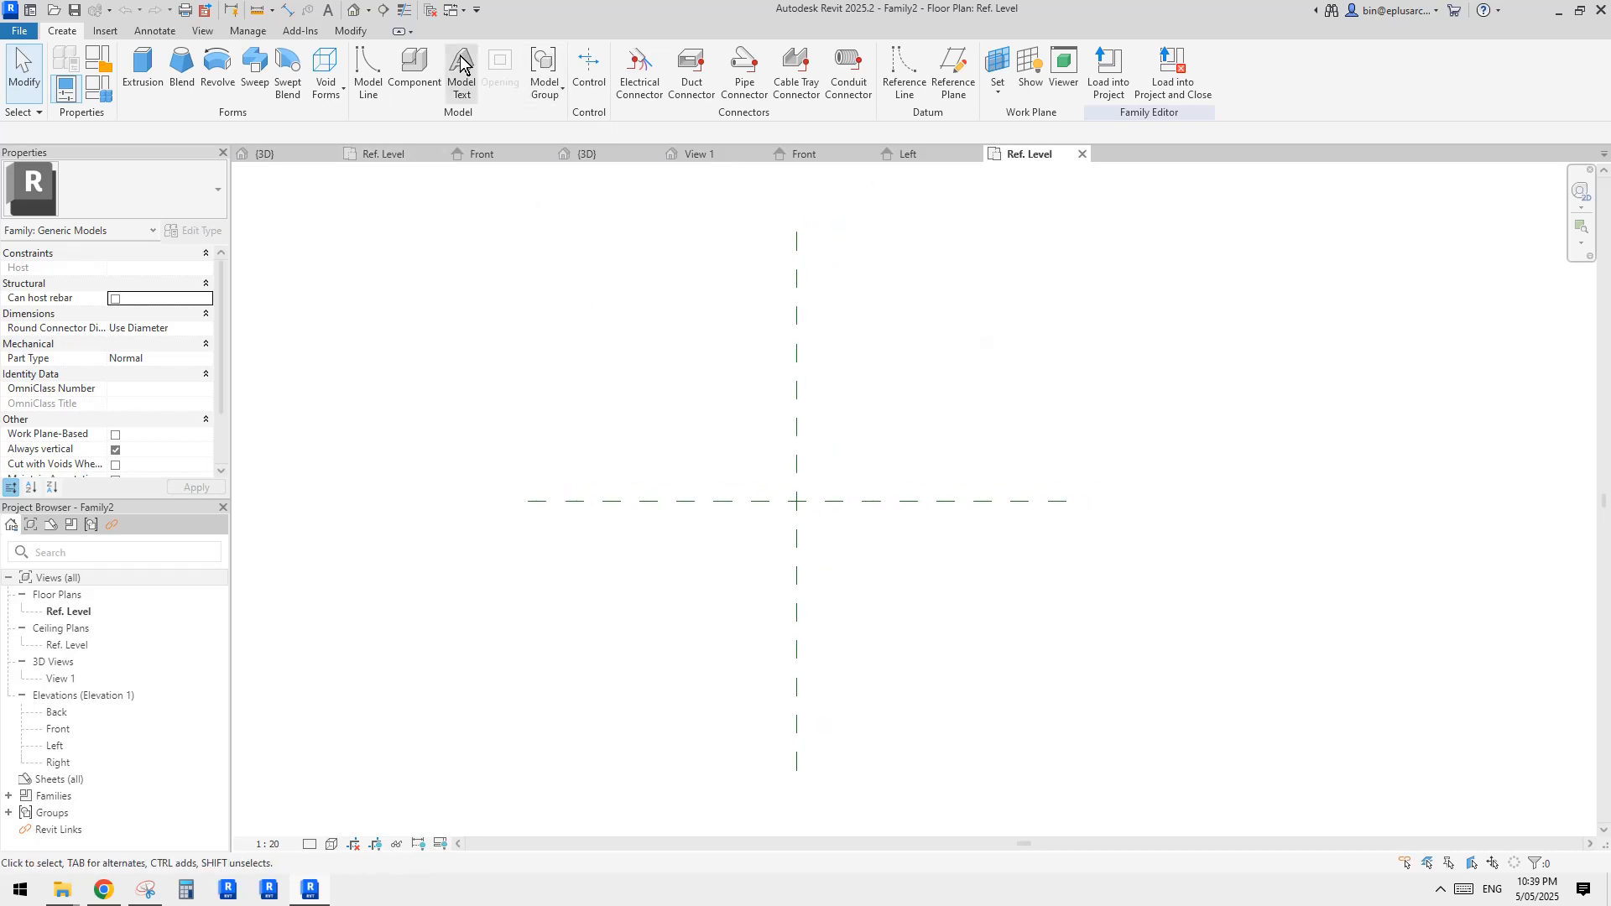
left_click(431, 9)
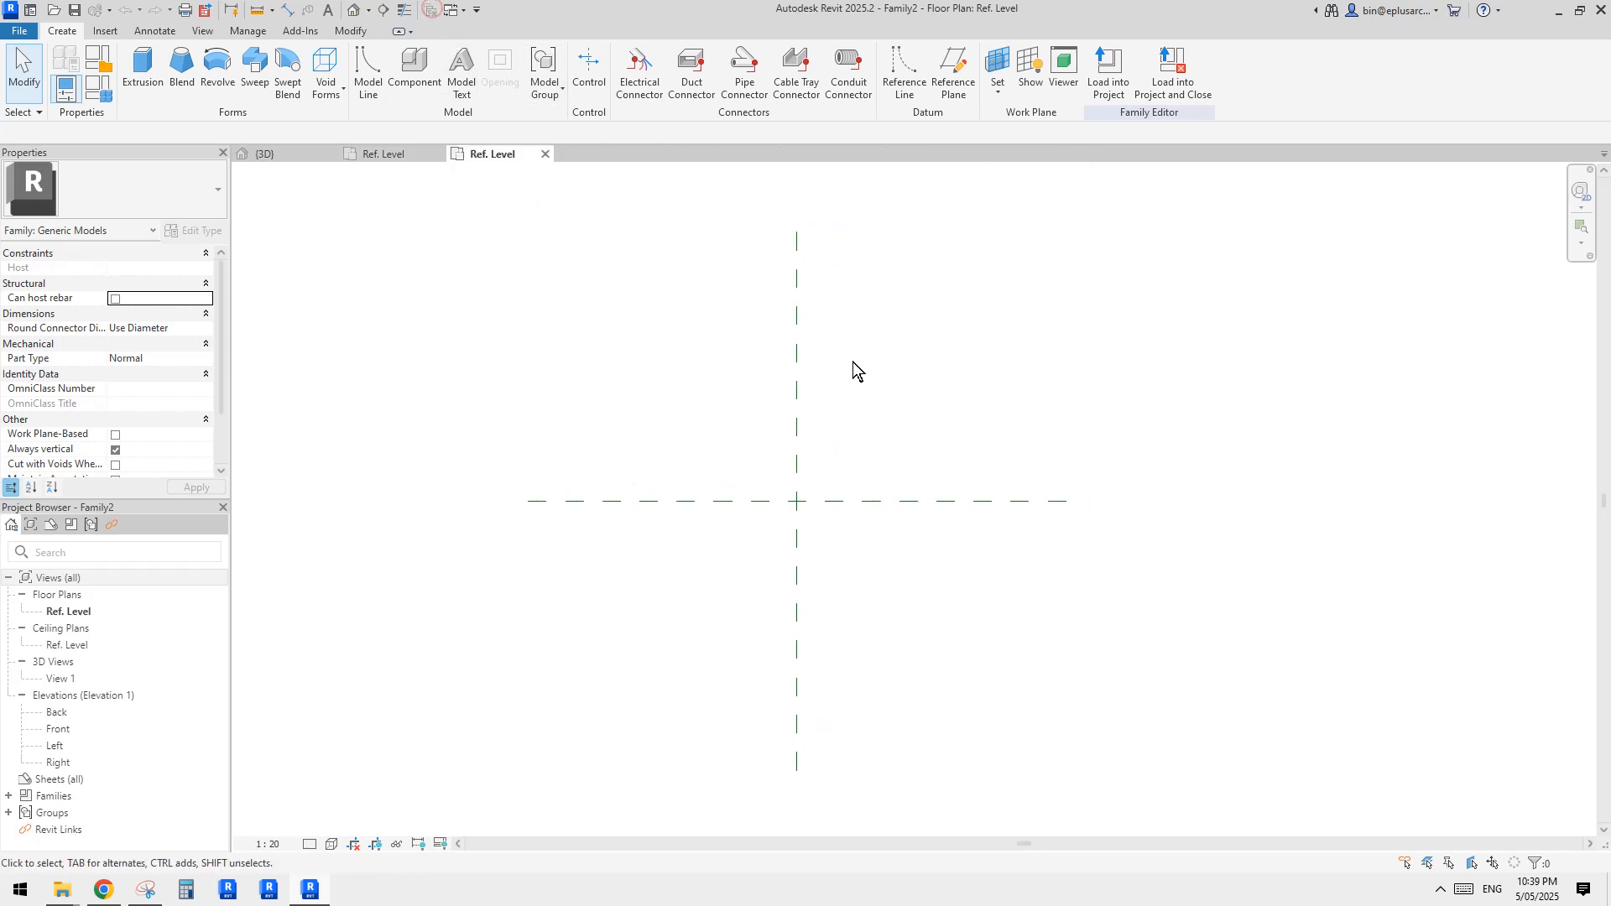
Return to the hexagon family's Ref. Level plan and load the family into Family2.
left_click(411, 158)
middle_click_drag(778, 313, 790, 336)
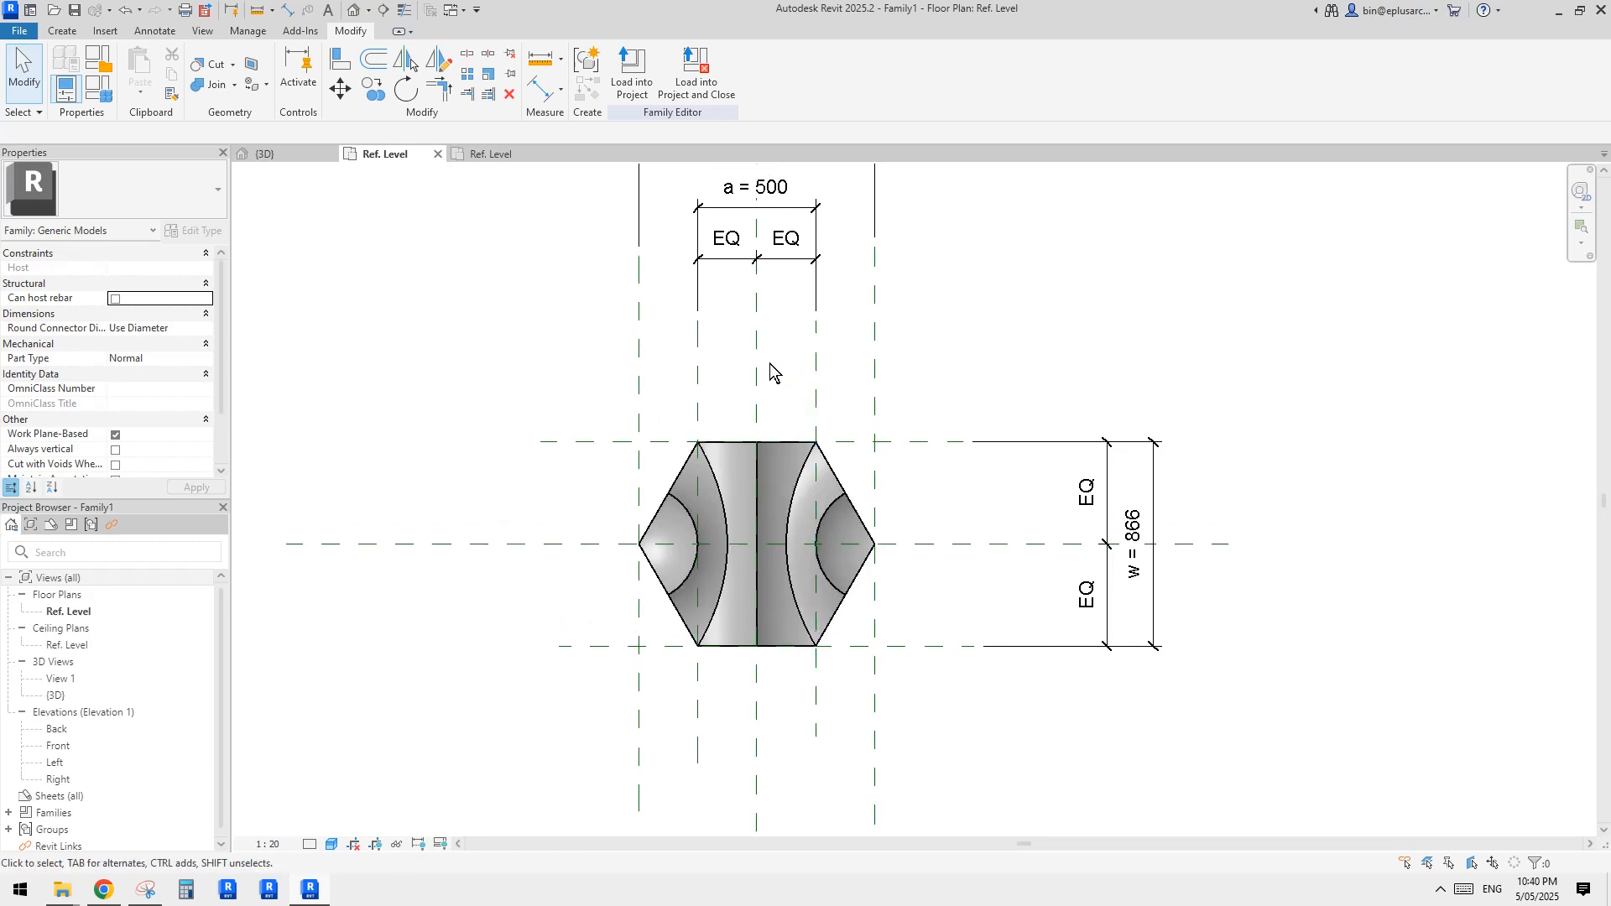
middle_click_drag(586, 374, 593, 389)
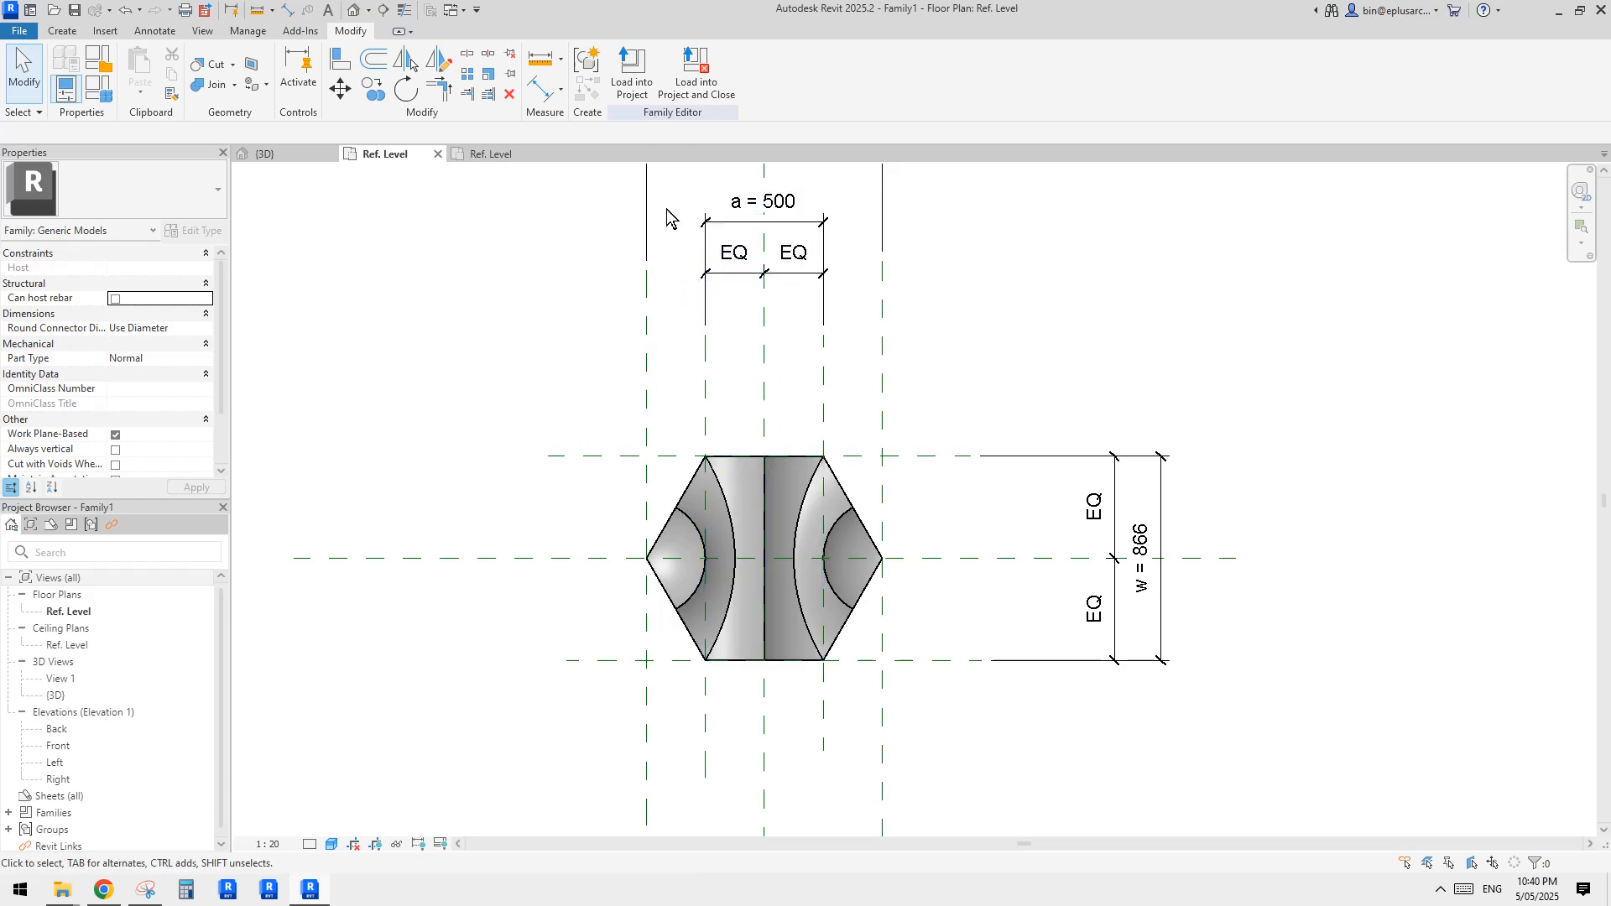
left_click(638, 74)
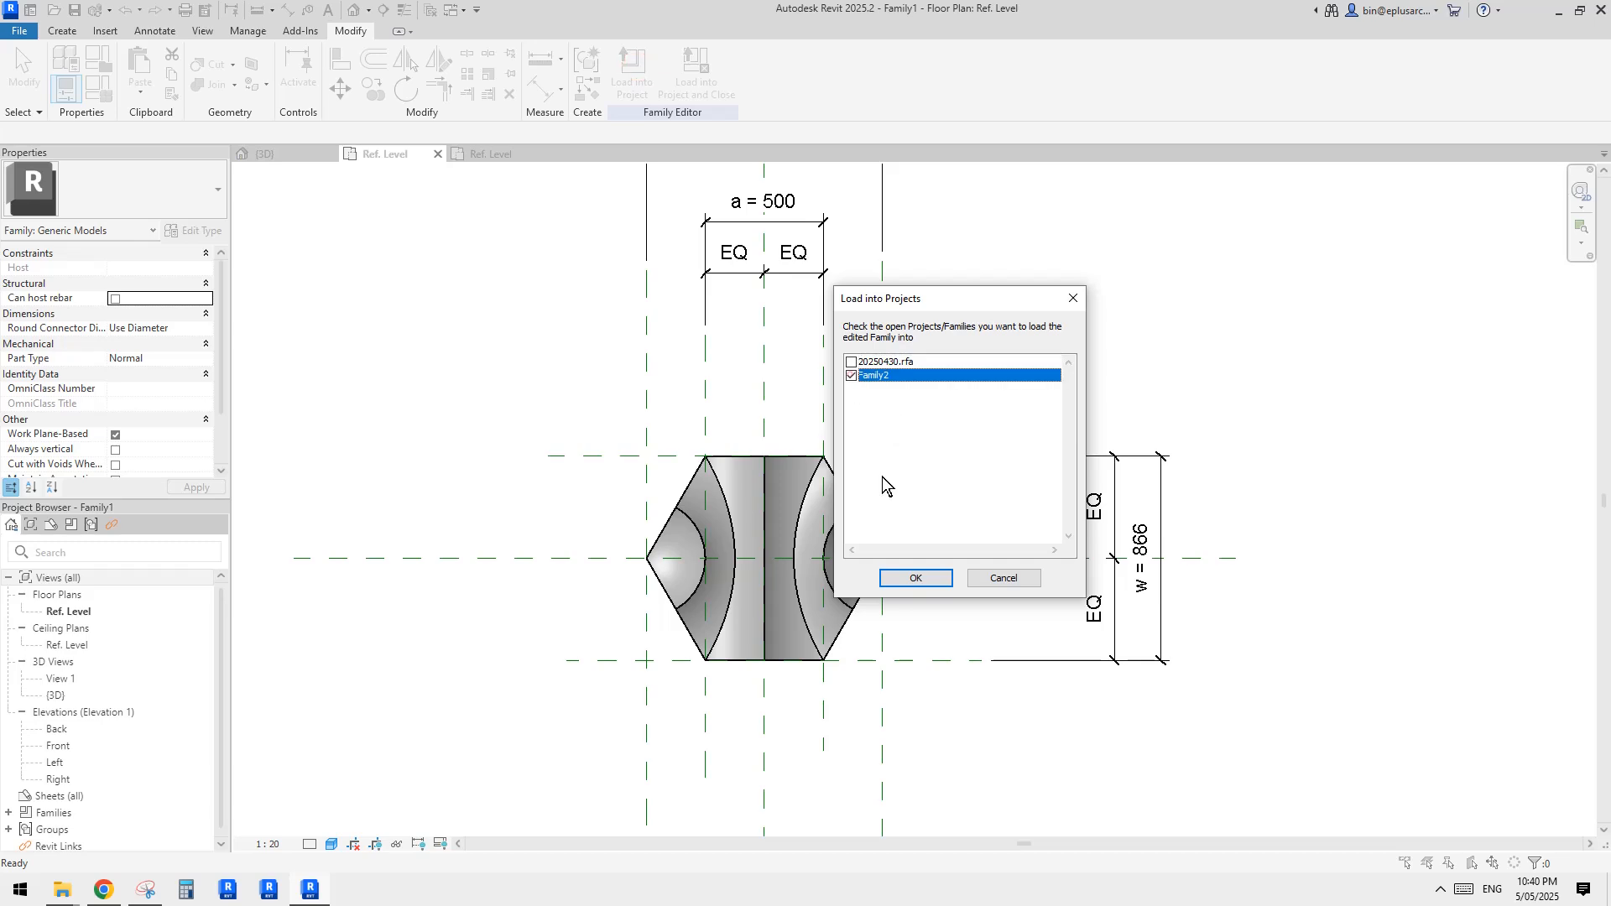
left_click(902, 579)
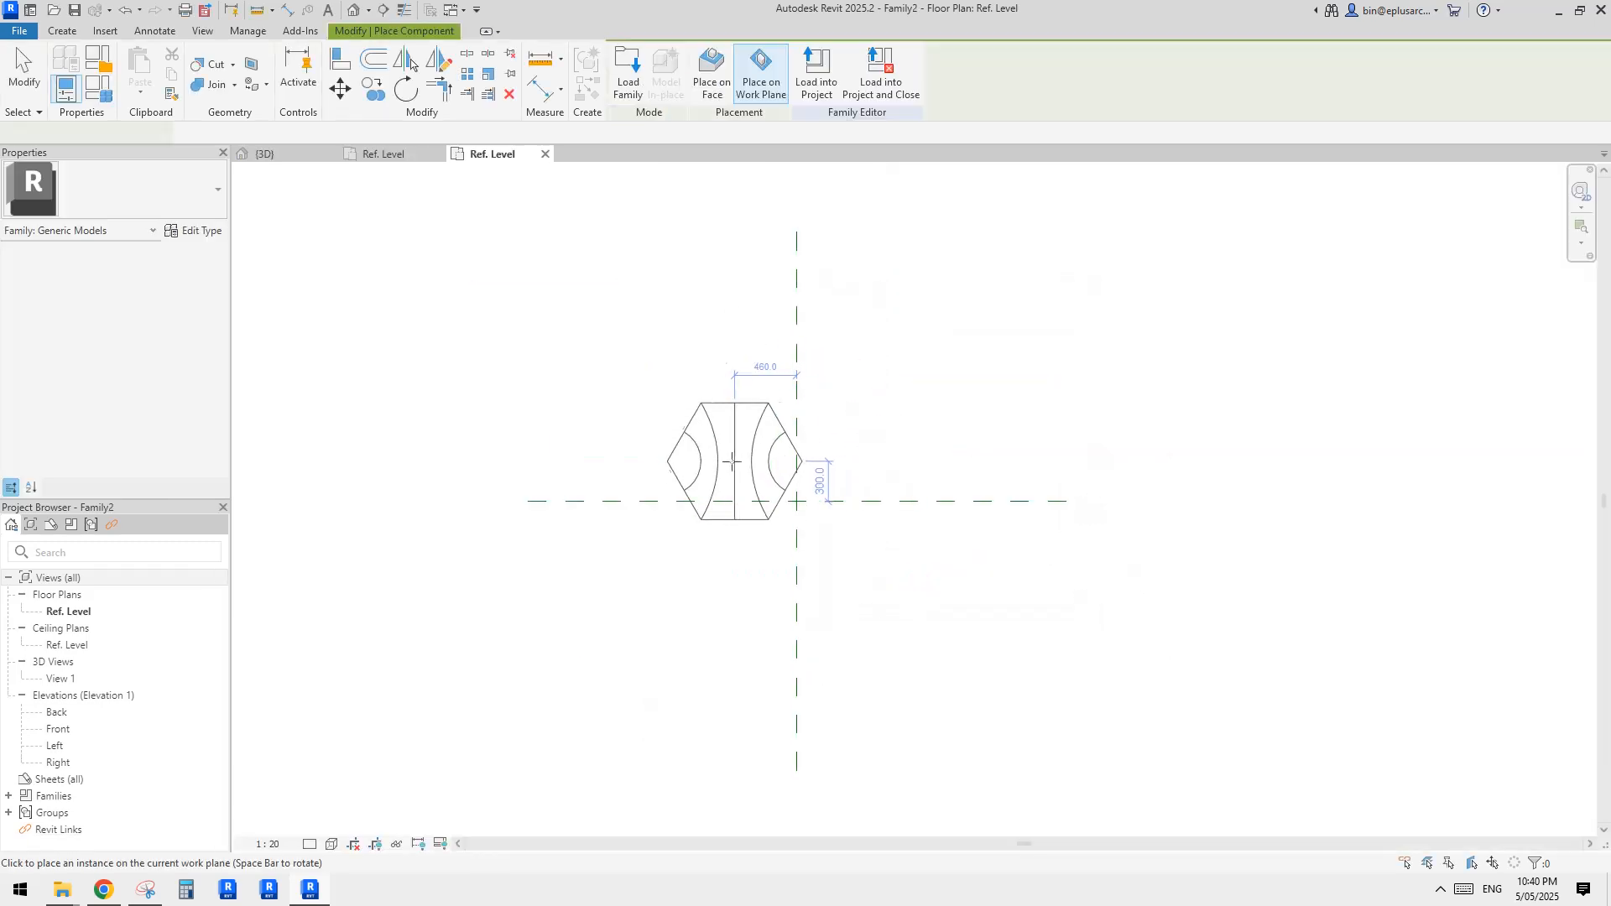
Place one hexagon instance at the intersection of the two center reference planes.
left_click(816, 514)
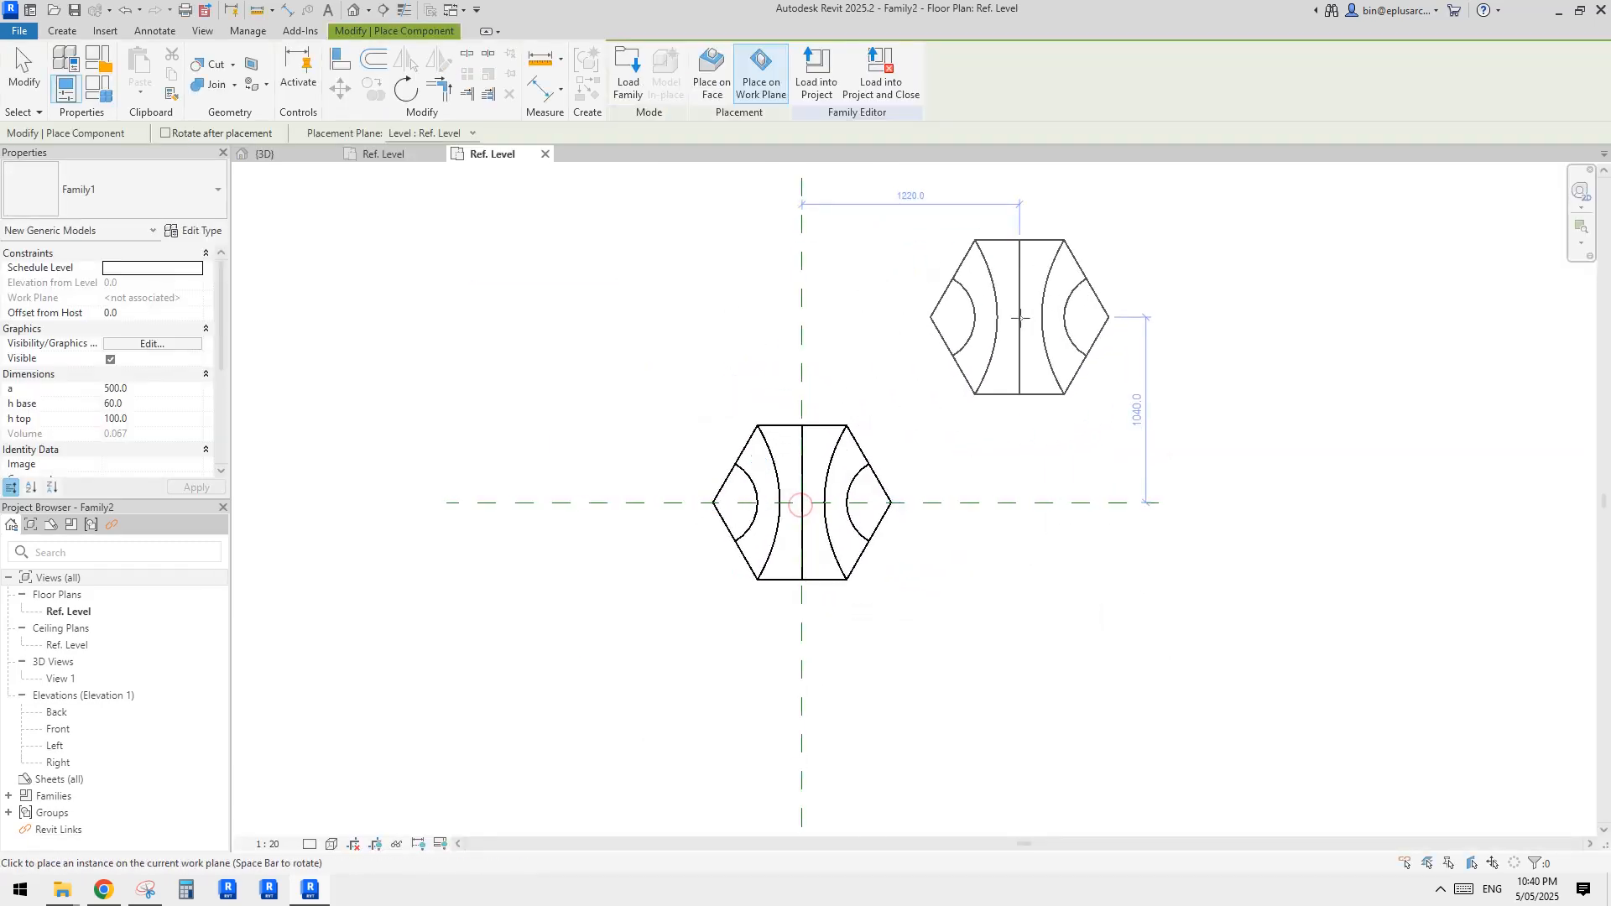
key("Escape")
key("Escape")
Check the annotated tile photo in Snipping Tool for the hexagon pattern and return to the Family2 plan in Revit.
left_click(808, 392)
scroll(814, 393, "up", 1)
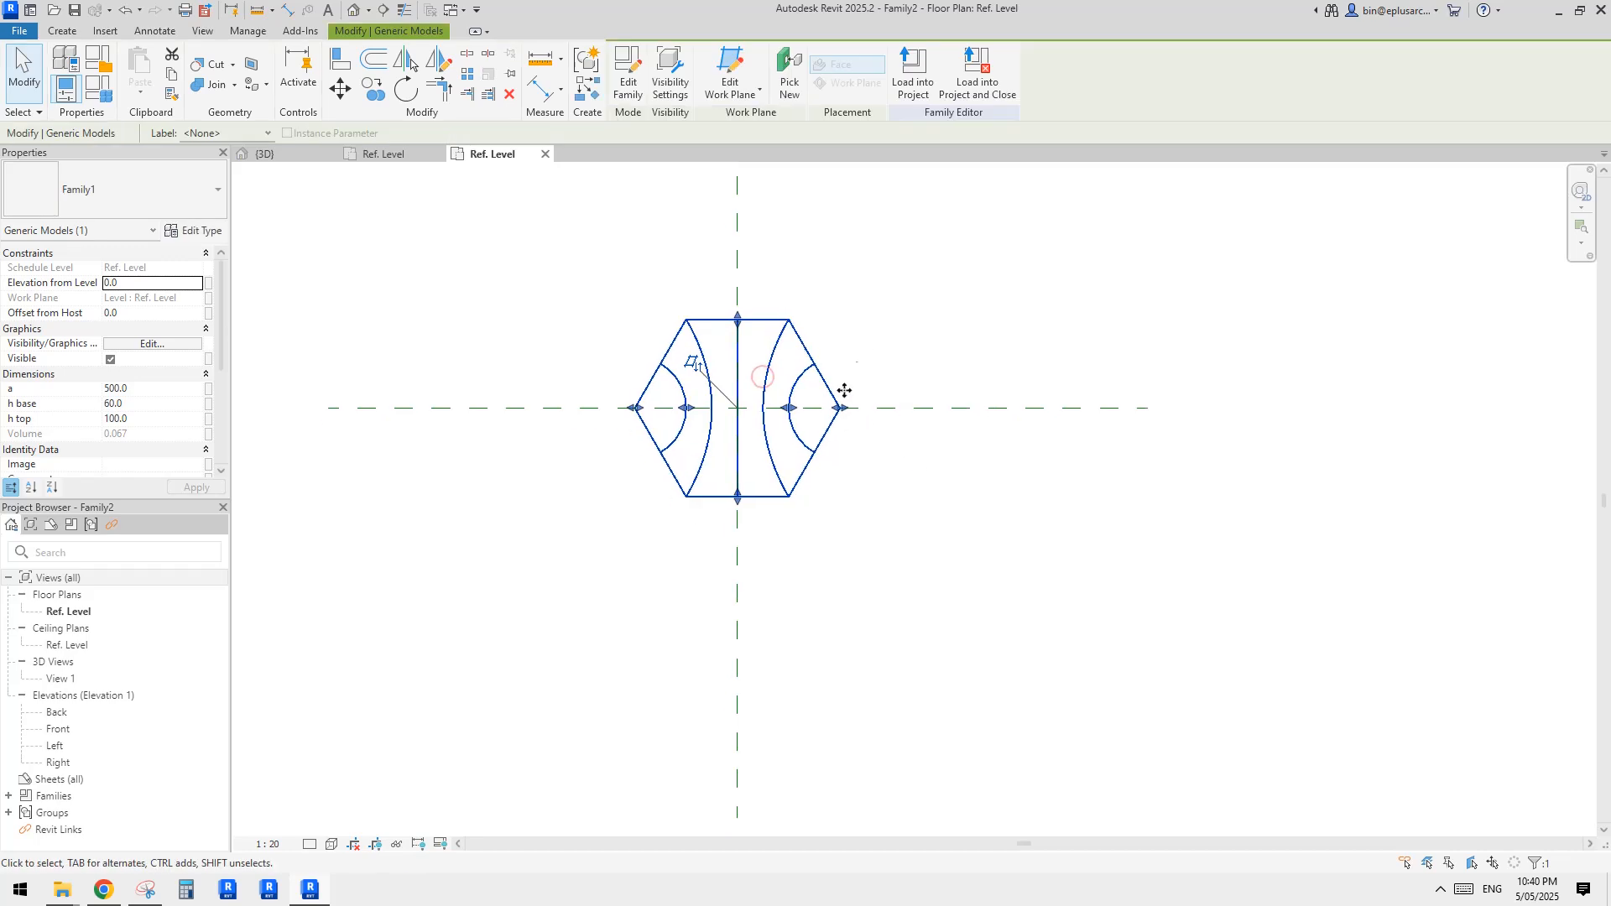
left_click(157, 894)
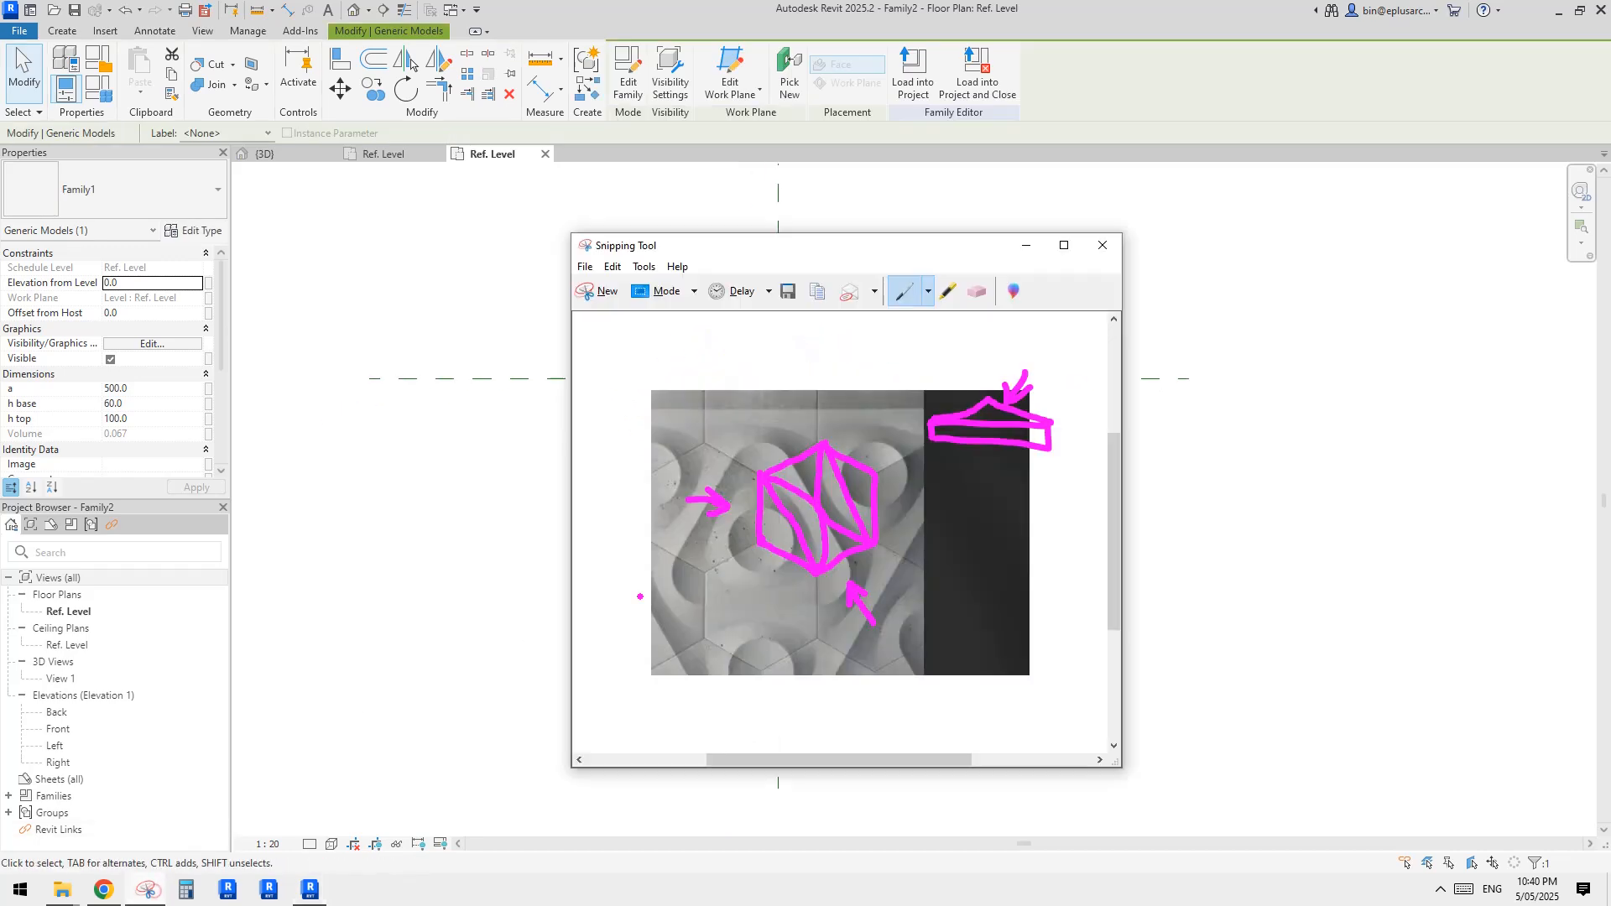
left_click(416, 496)
scroll(776, 373, "up", 1)
scroll(796, 445, "down", 1)
left_click(818, 442)
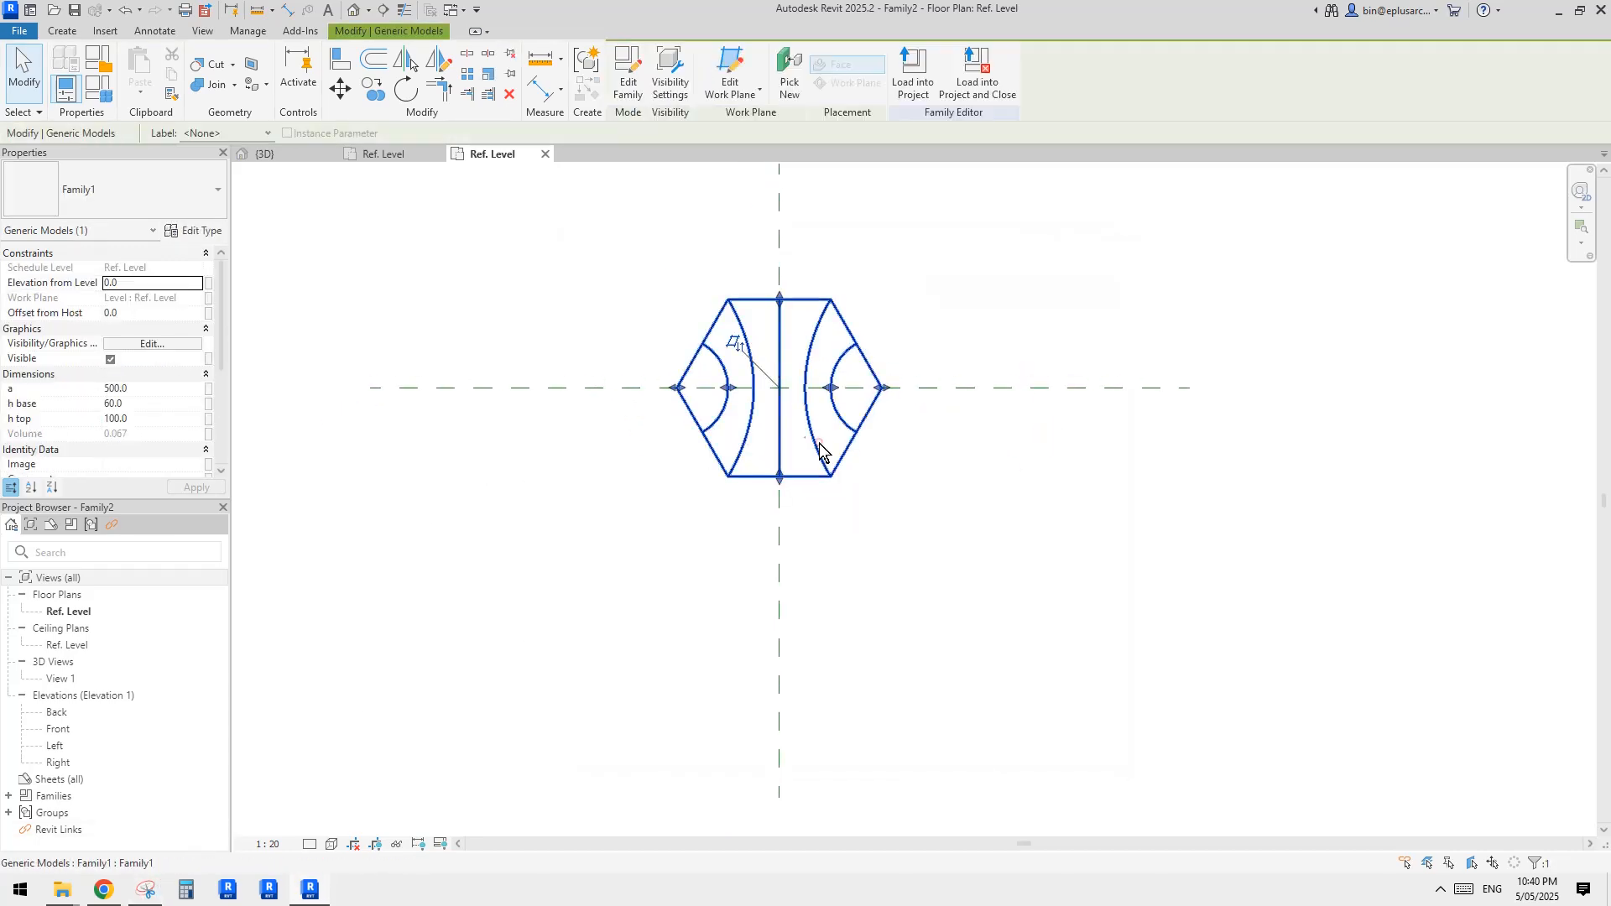
Mirror a copy of the center hexagon across its lower-right edge.
scroll(818, 443, "up", 1)
middle_click_drag(813, 461, 901, 454)
left_click(843, 460)
left_click(867, 437)
key("m")
key("m")
left_click(874, 425)
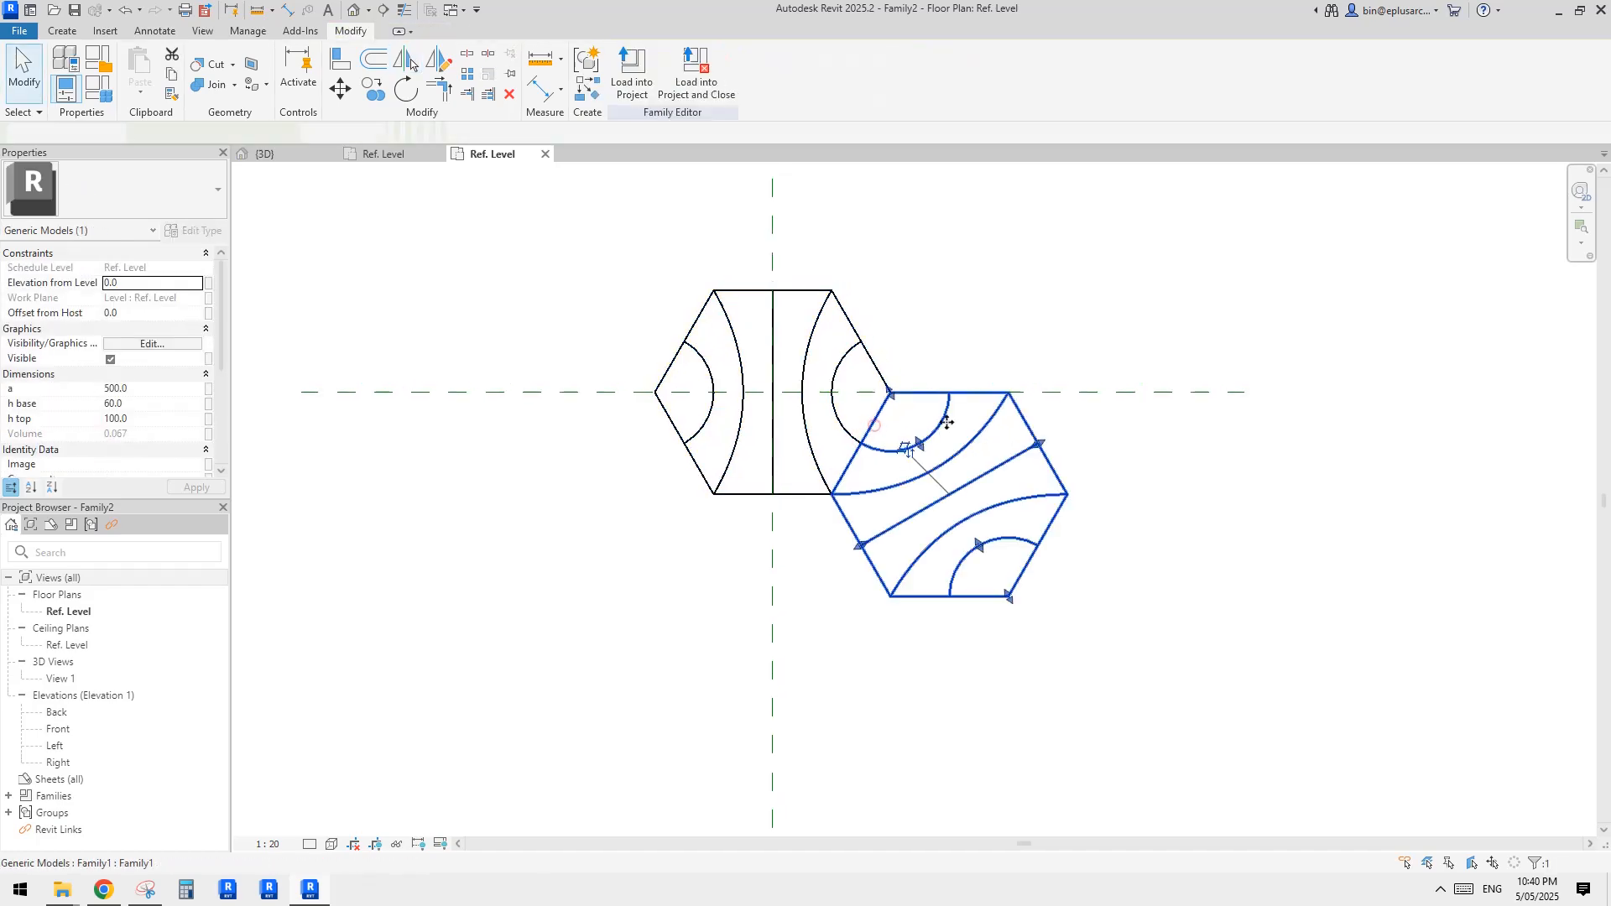
key("Escape")
Mirror a copy of the lower-right hexagon across its top edge to surround the shared corner circle with three tiles.
left_click(969, 434)
key("m")
key("m")
left_click(965, 400)
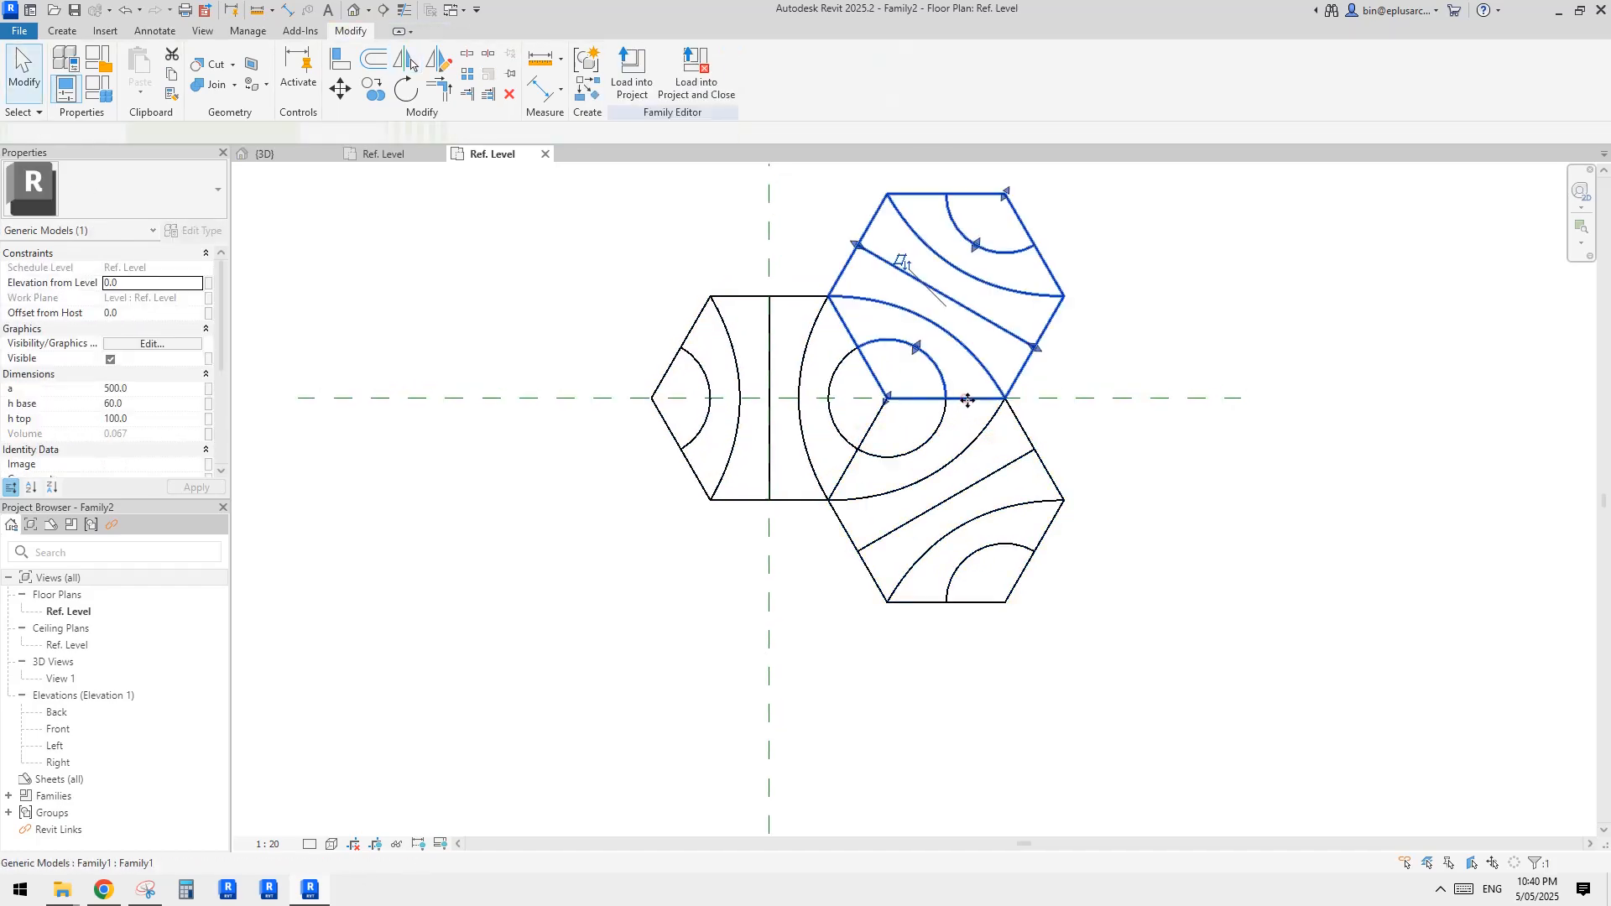
key("Escape")
Try to mirror the hexagon southeast of the center tile across its bottom edge, and undo the result.
scroll(1054, 415, "down", 2)
left_click(925, 384)
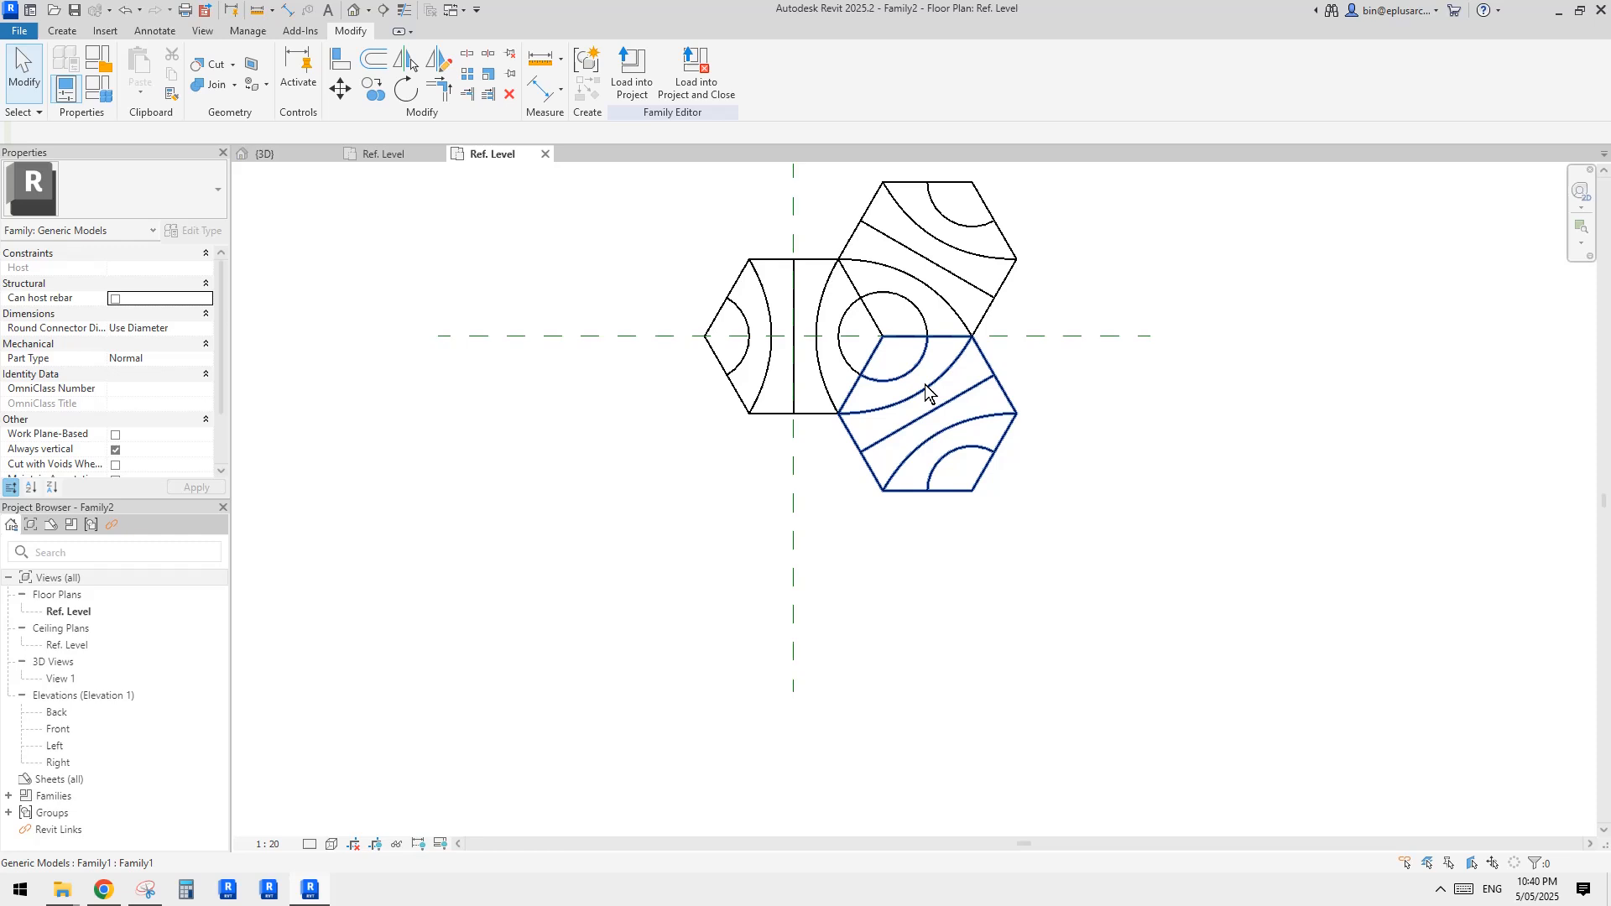
left_click(955, 454)
mouse_move(955, 454)
middle_mouse_down()
mouse_move(934, 441)
mouse_move(949, 438)
middle_mouse_up()
key("m")
key("m")
left_click(931, 483)
key("ctrl+z")
Mirror a copy of the hexagon southeast of the center tile across its bottom edge.
left_click(977, 443)
key("m")
key("m")
left_click(923, 484)
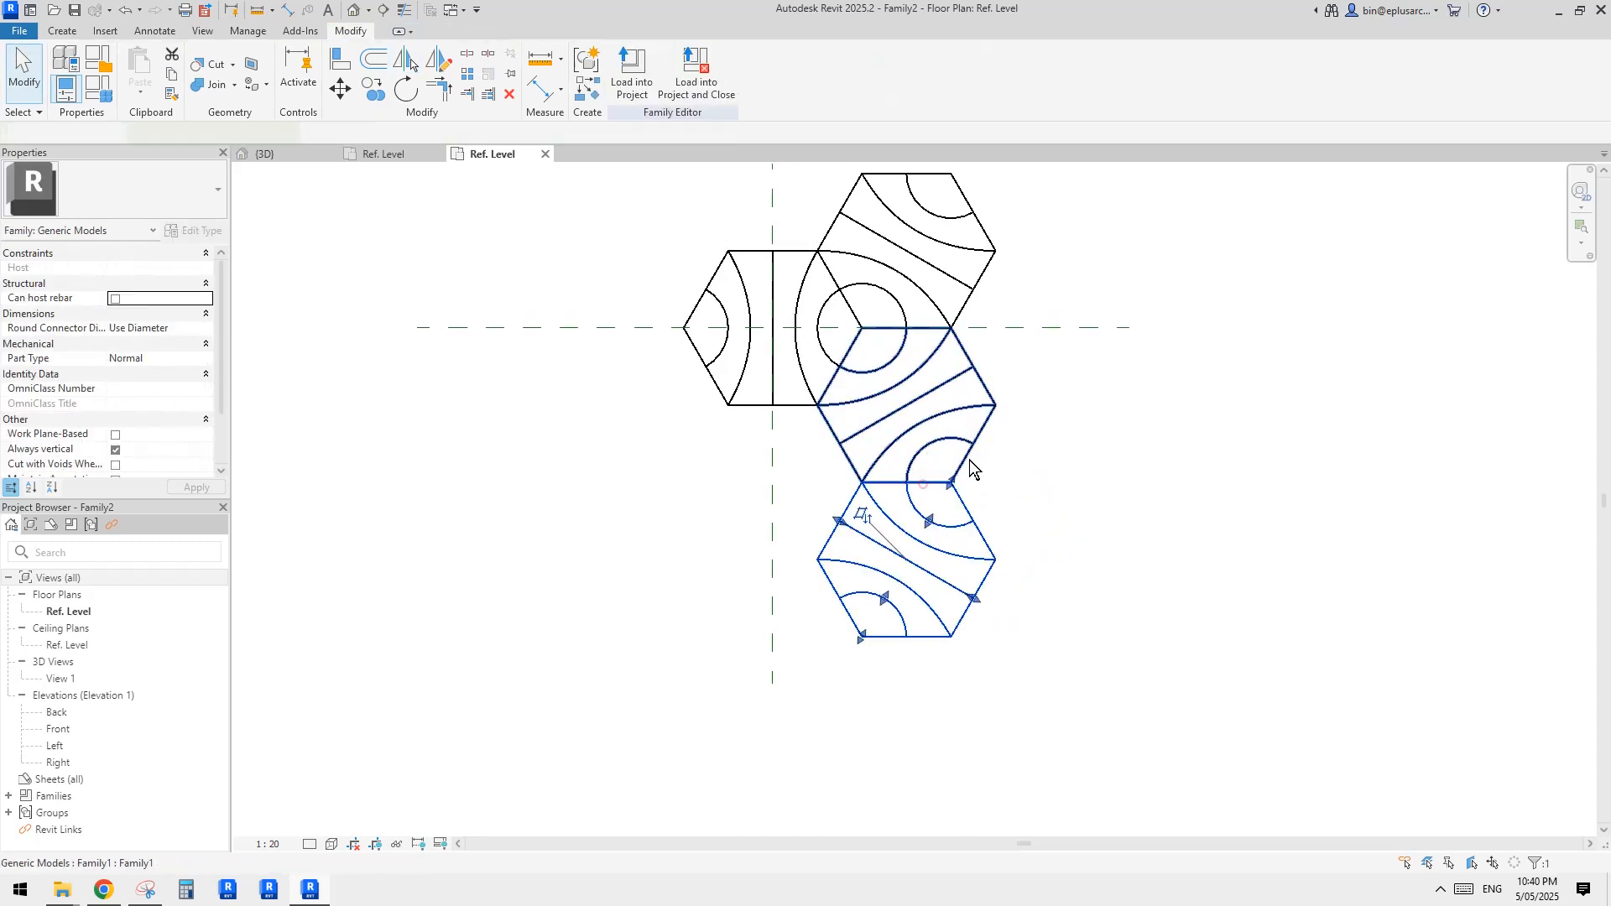
Mirror the newly added bottom hexagon across its upper-right edge to complete the second three-tile circle.
key("m")
key("m")
left_click(958, 496)
key("m")
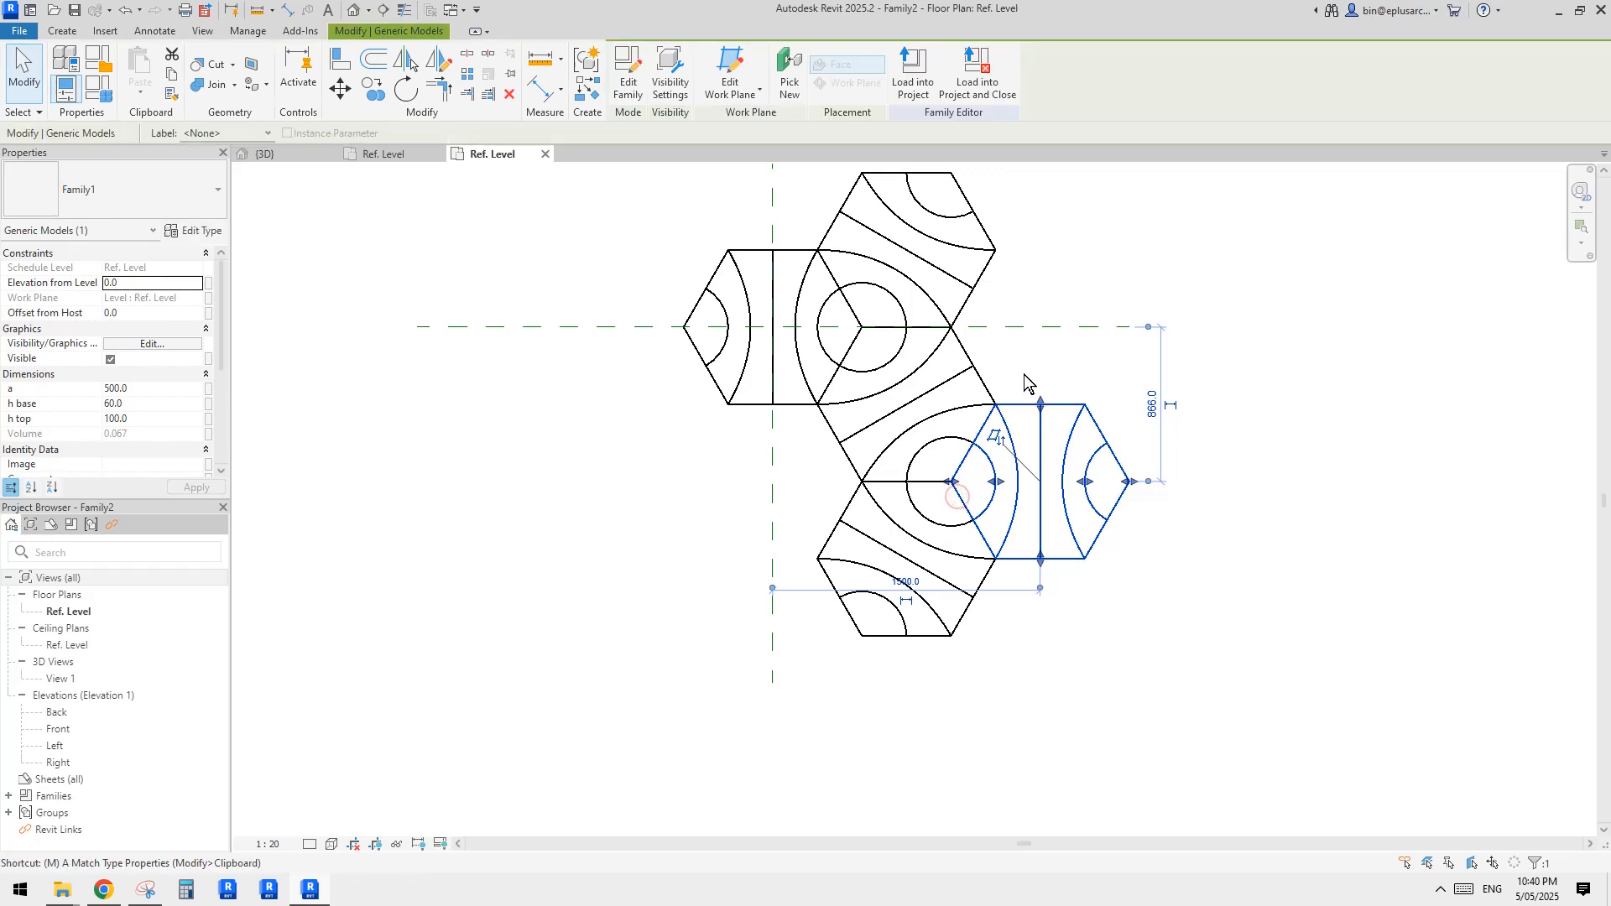
middle_click_drag(1036, 394, 935, 420)
left_click(1011, 287)
scroll(766, 445, "down", 1)
middle_click_drag(768, 454, 838, 435)
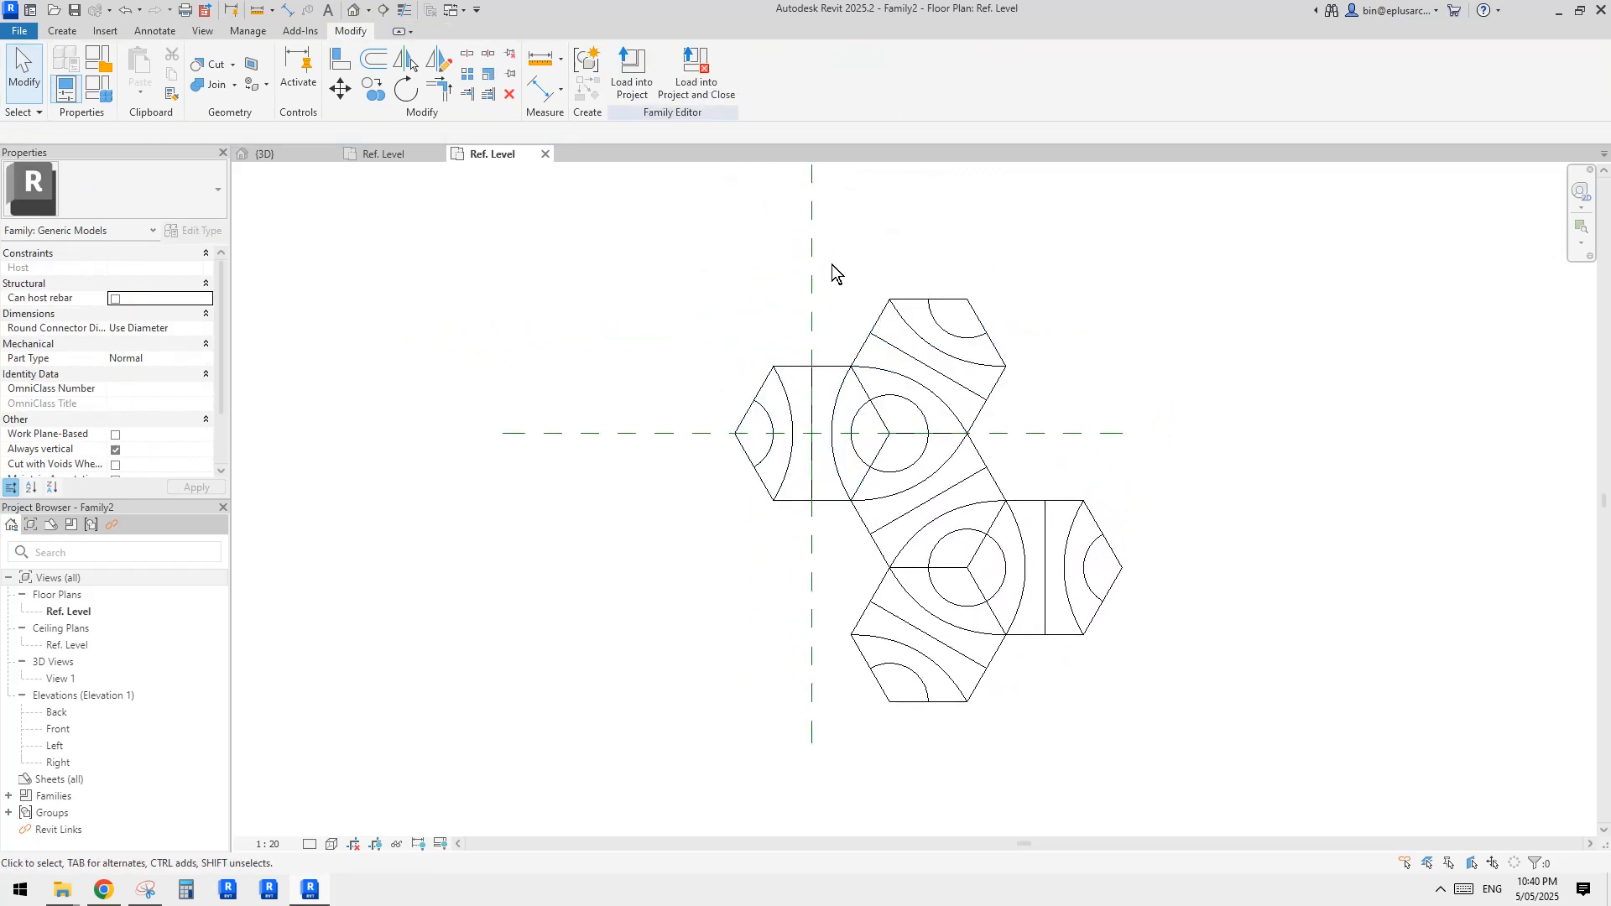
left_click(1055, 512)
scroll(1018, 475, "up", 1)
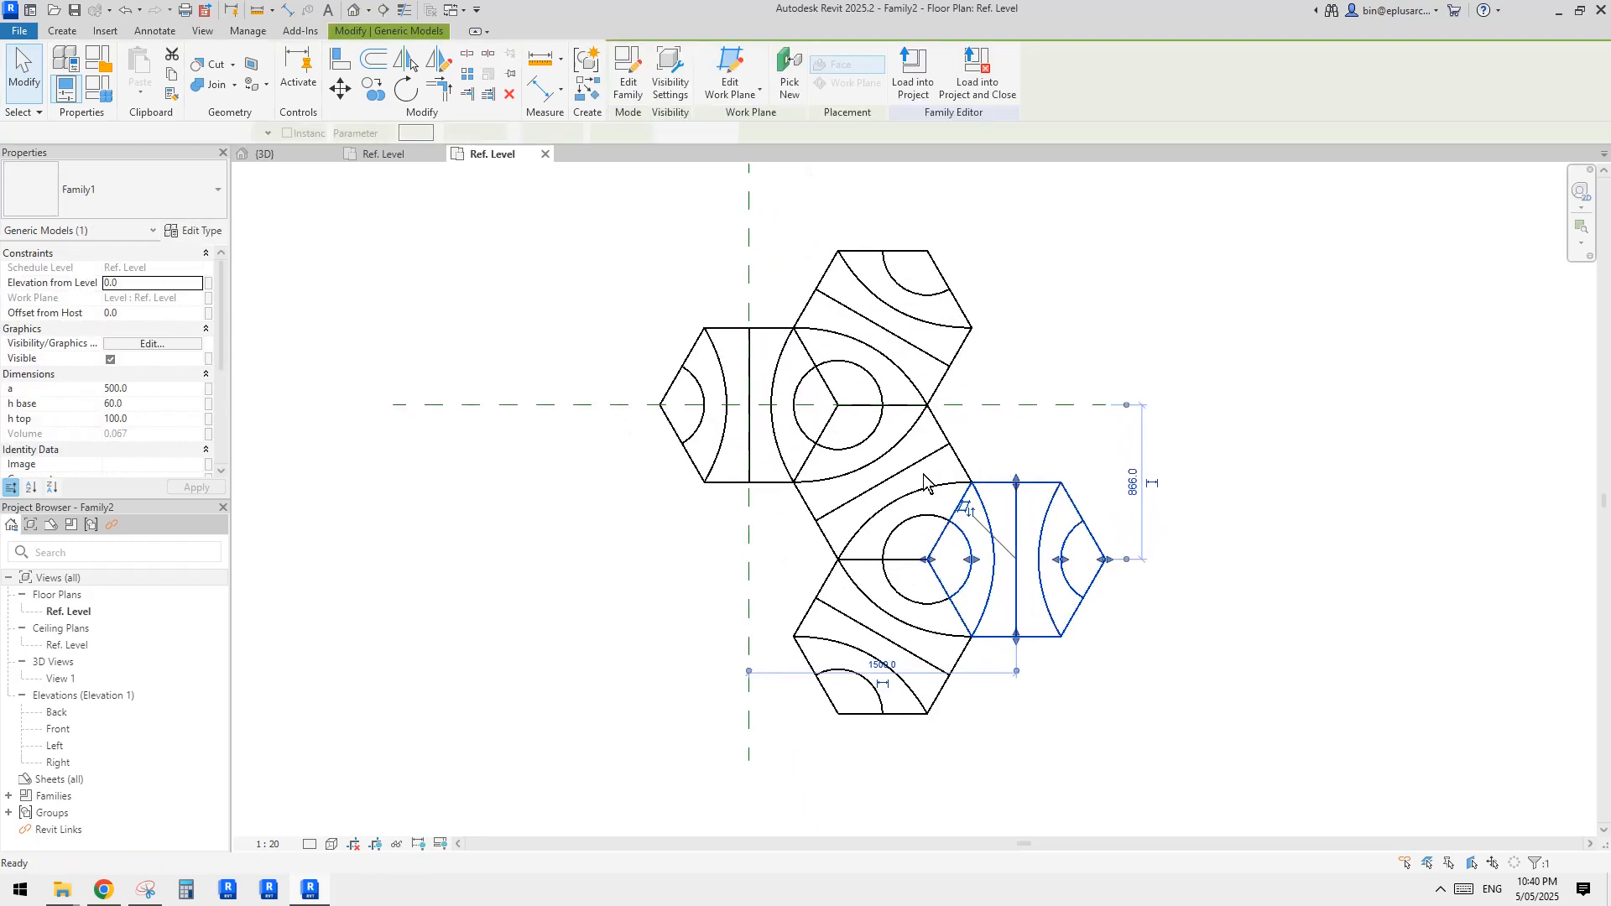
key("m")
key("m")
left_click(906, 469)
key("Escape")
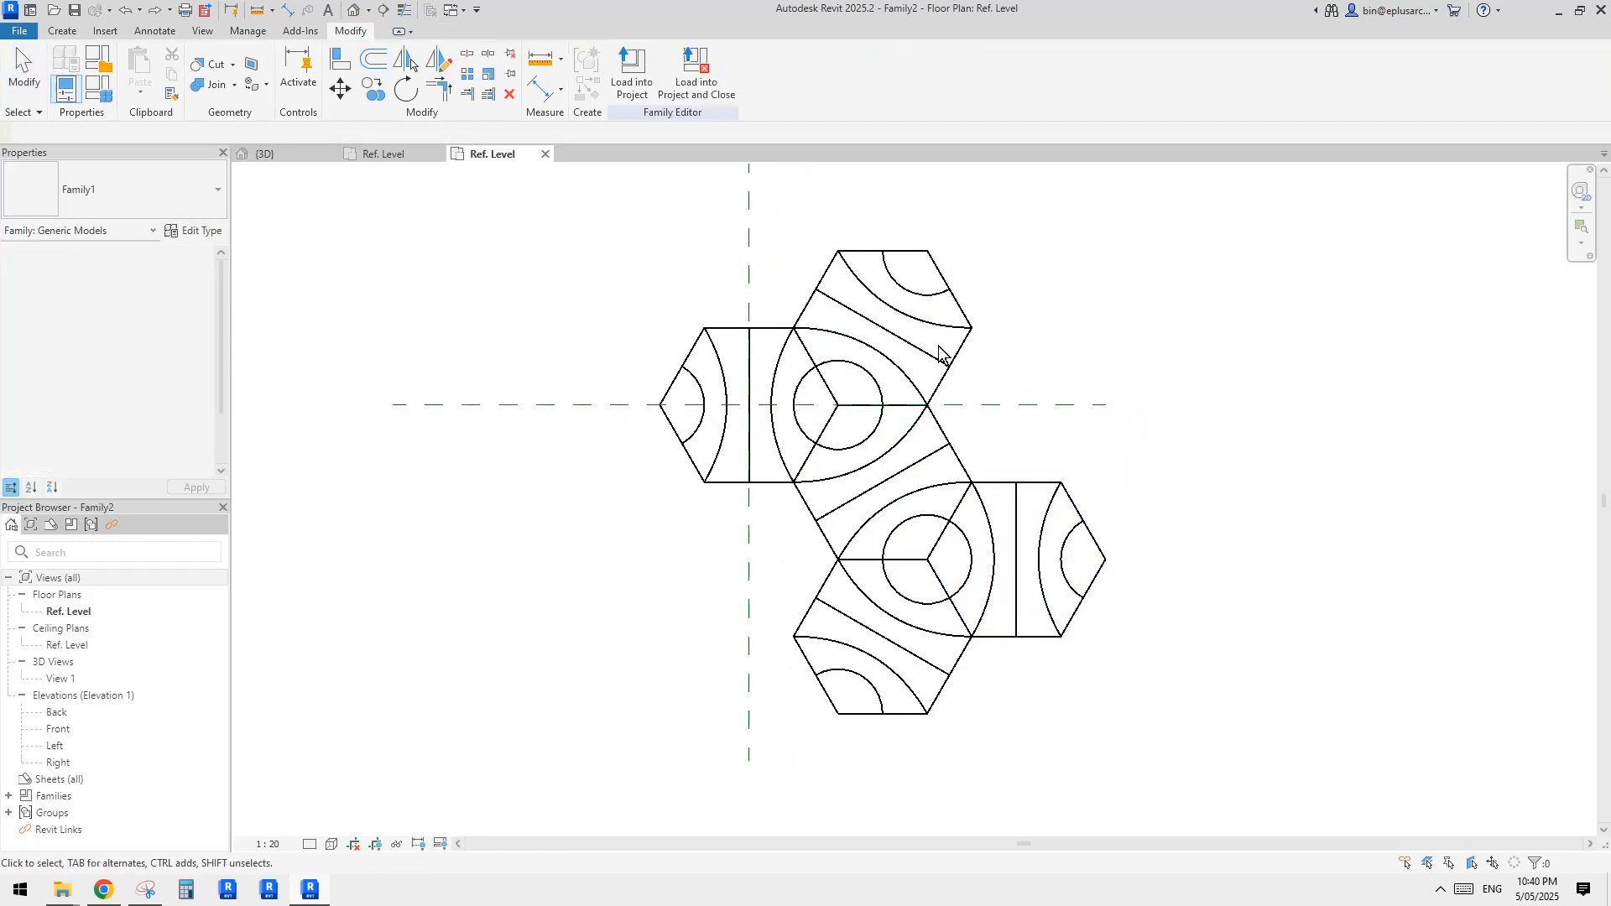
Mirror a copy of the rightmost hexagon across its top edge.
left_click(1014, 482)
middle_click_drag(1013, 481, 1001, 479)
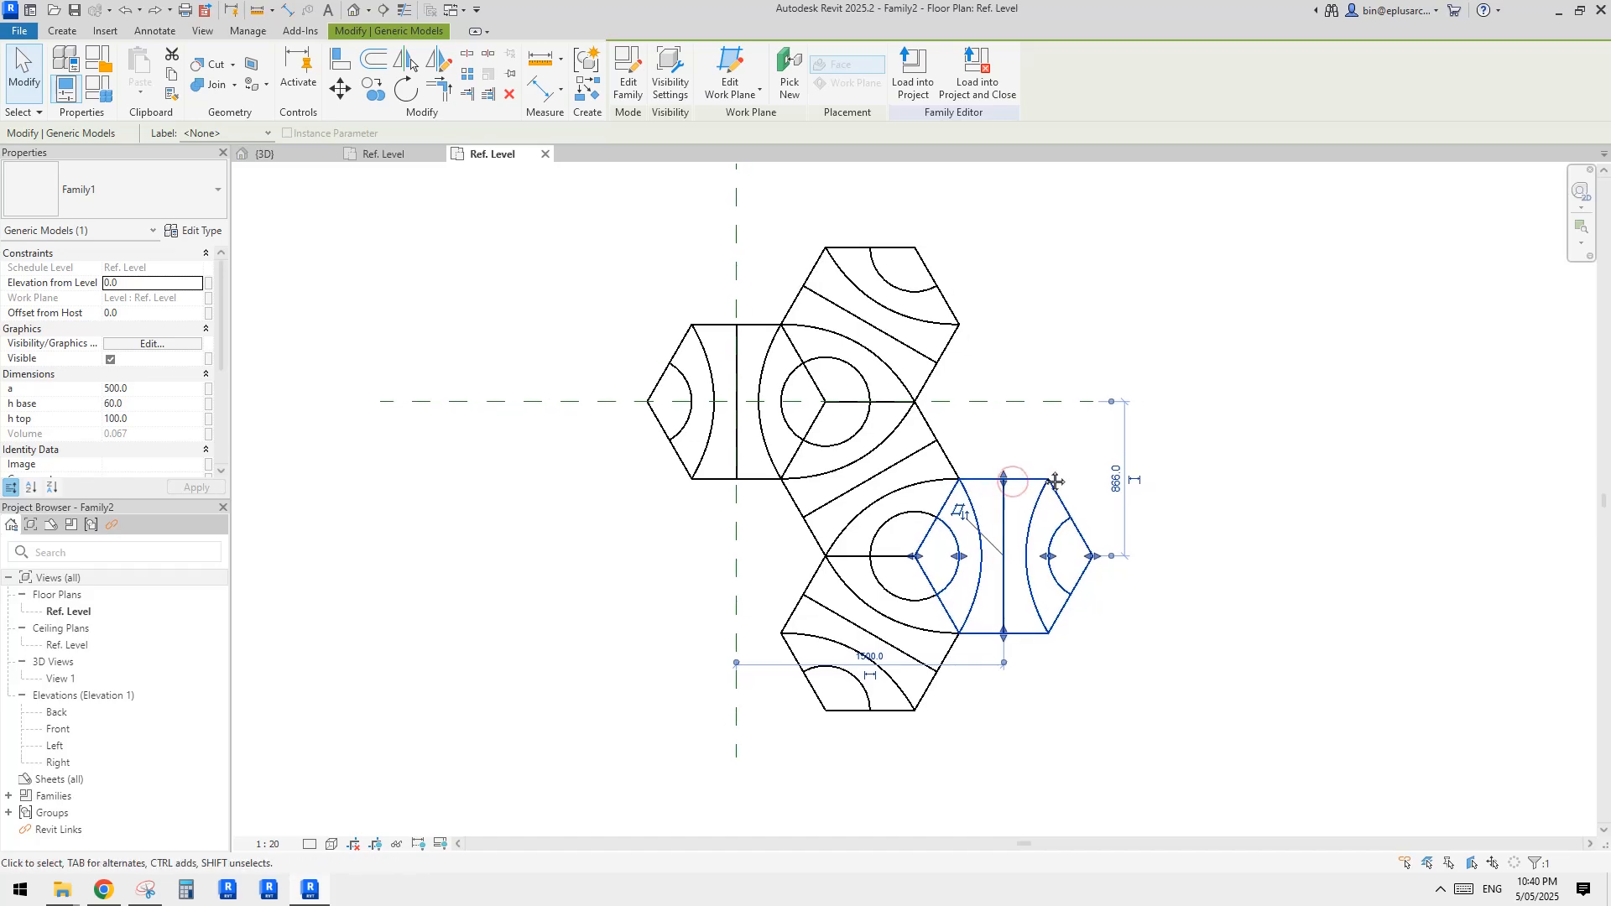
key("m")
key("m")
left_click(1031, 481)
scroll(1131, 430, "down", 1)
key("Escape")
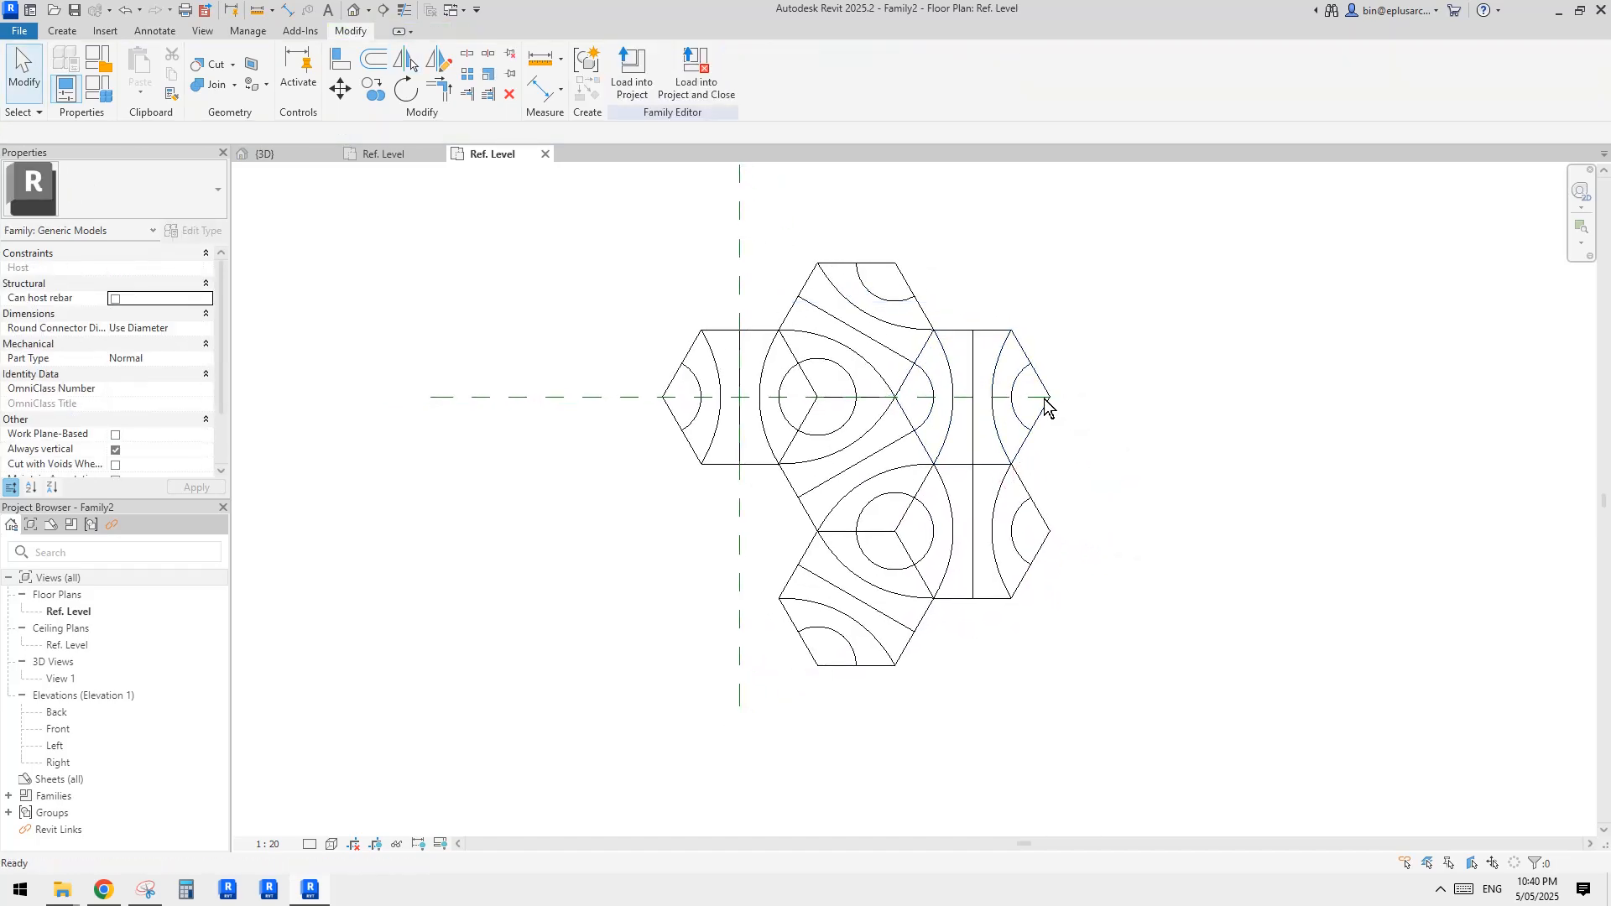
Mirror a copy of the top hexagon across its upper-left edge, placing a tile directly above the center hexagon.
left_click(881, 305)
key("m")
key("m")
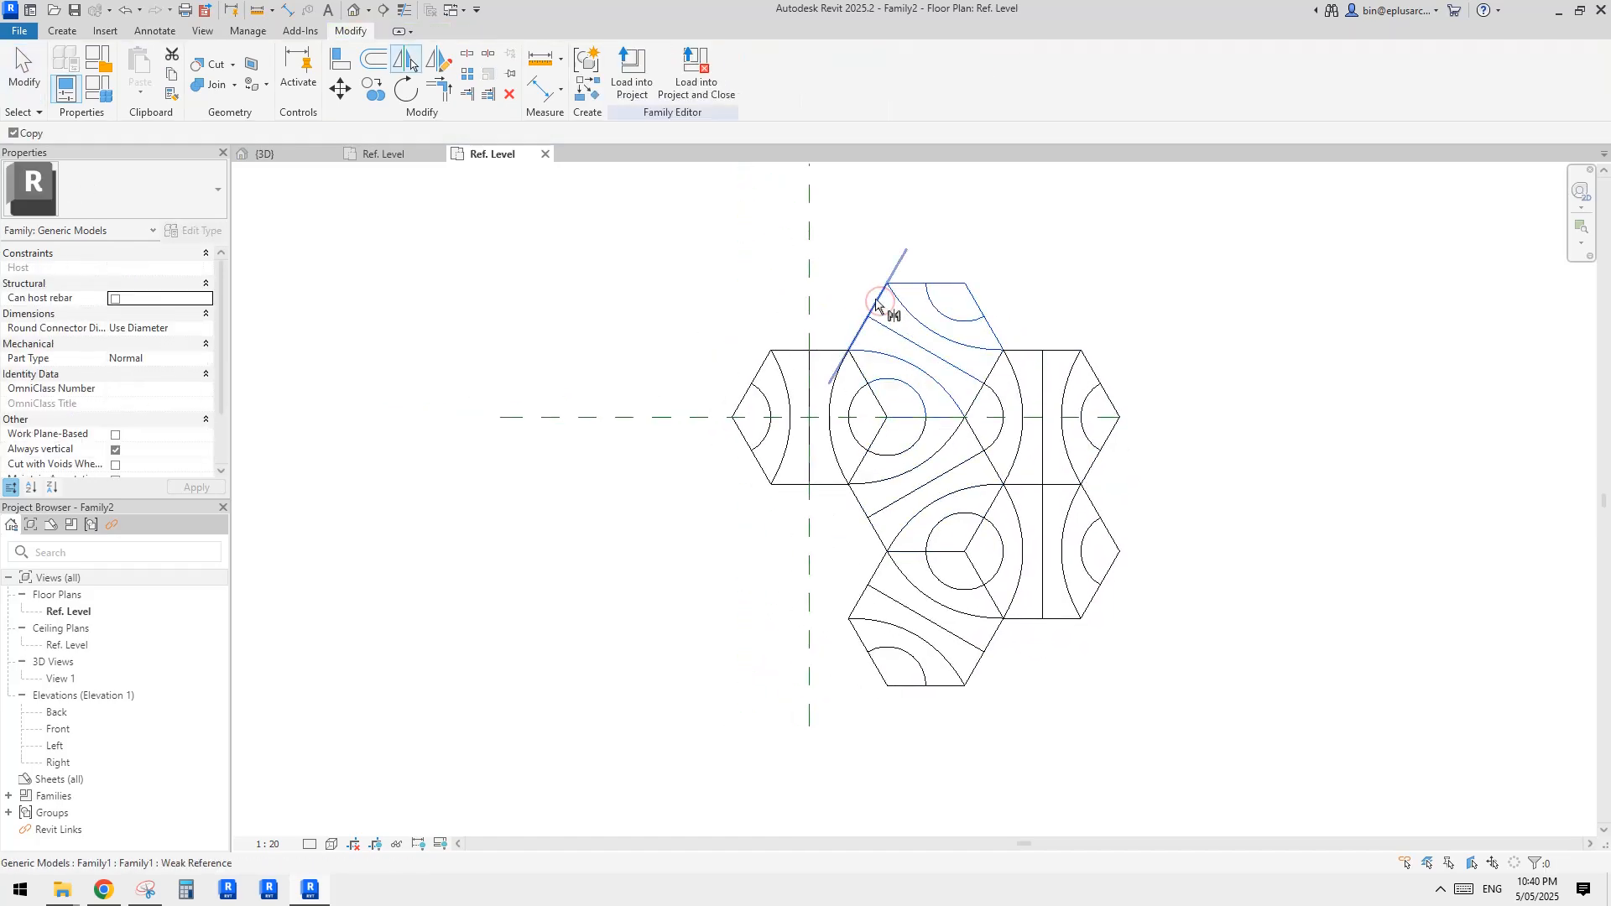
left_click(872, 302)
middle_click_drag(817, 333, 837, 330)
key("Escape")
middle_click_drag(972, 426, 993, 371)
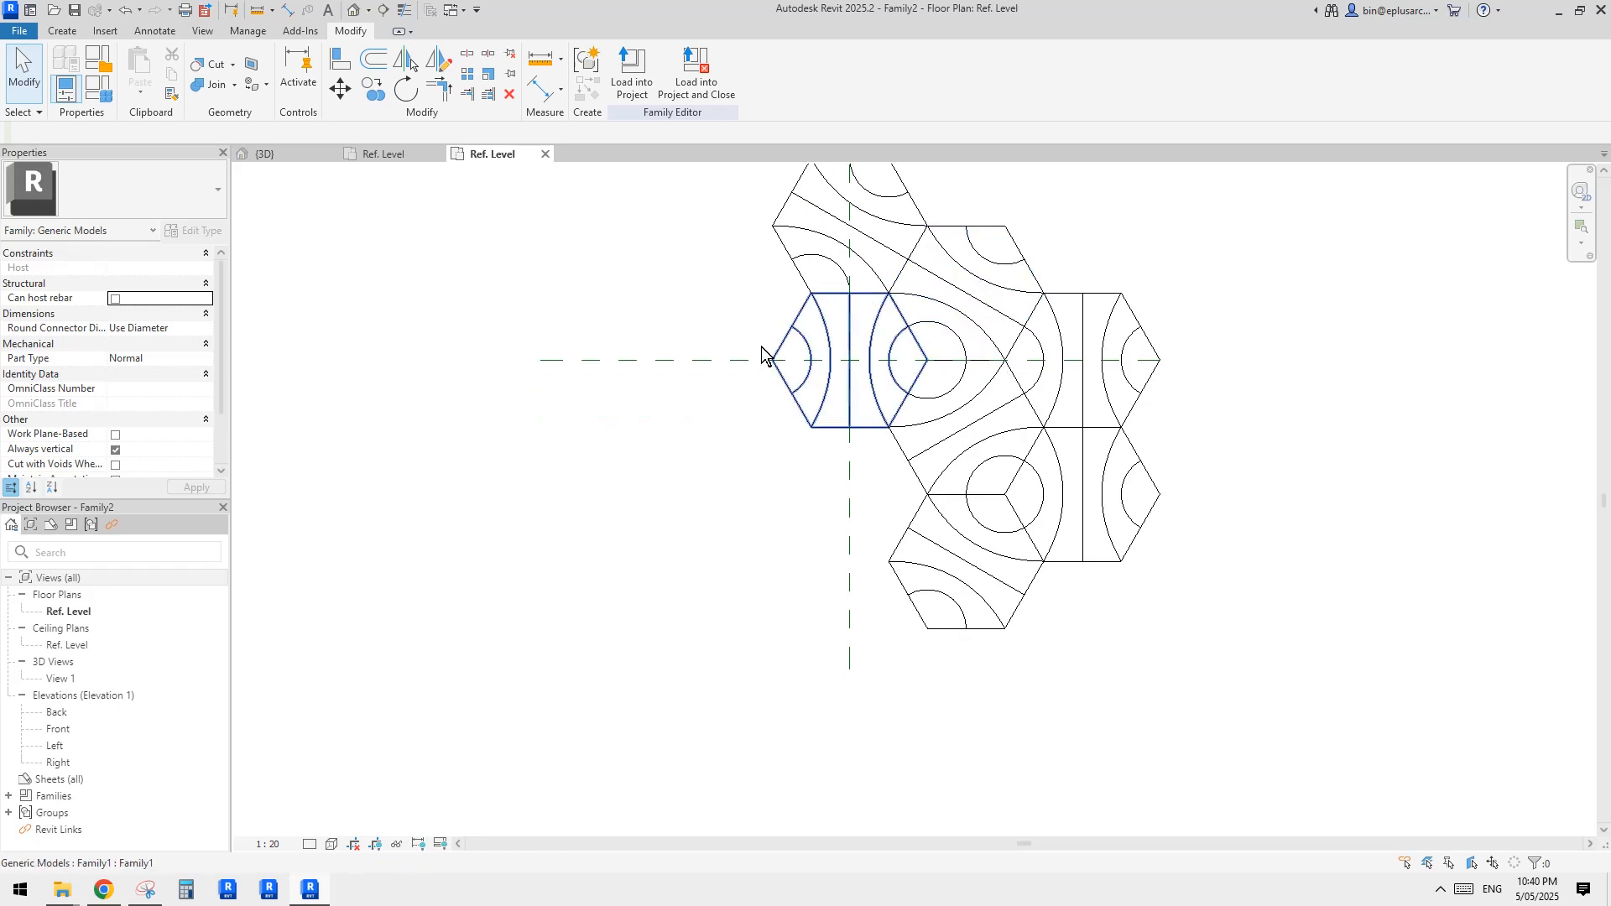
Rotate the hexagon directly above the center tile by 60 degrees about its own center.
middle_click_drag(769, 355, 779, 374)
middle_click_drag(810, 268, 816, 281)
left_click(818, 272)
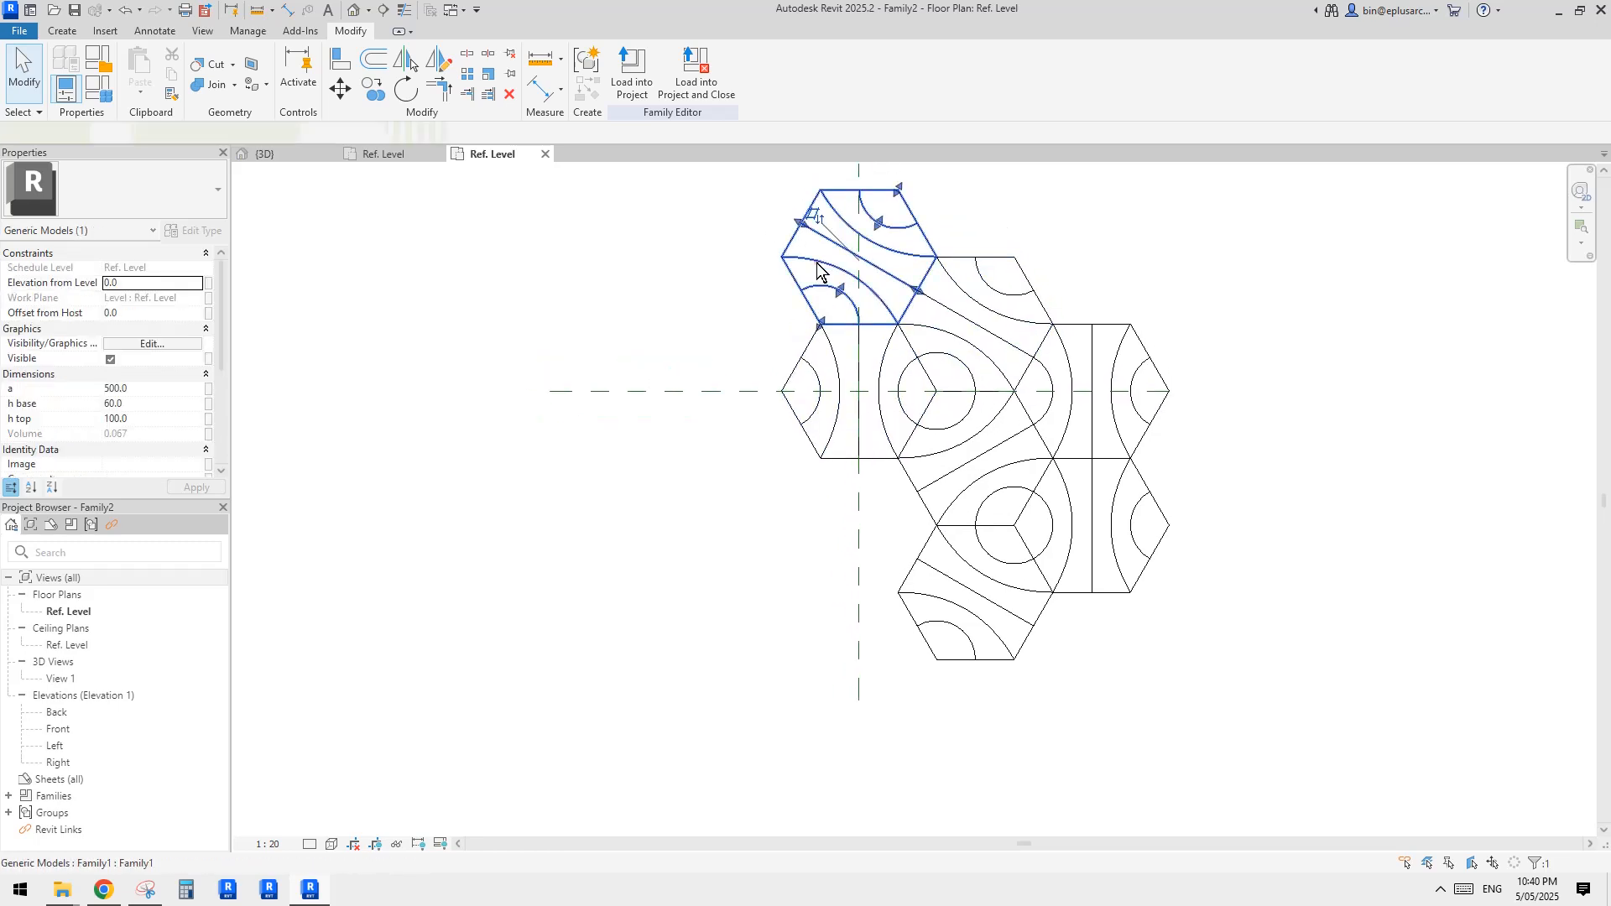
middle_click_drag(910, 294, 908, 346)
scroll(885, 344, "up", 1)
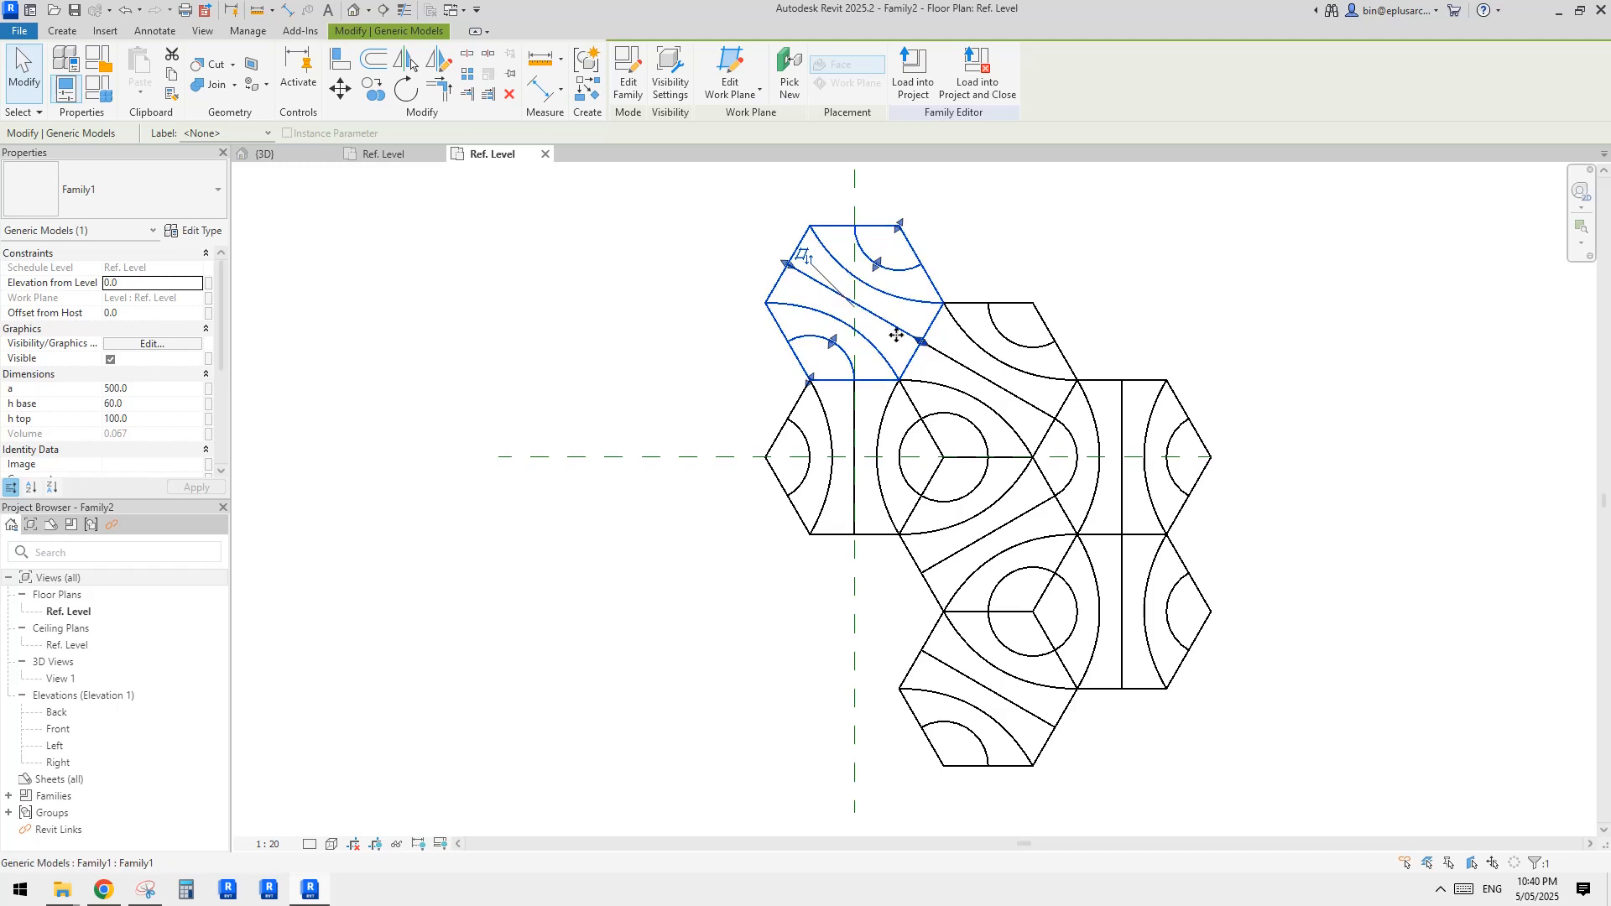
middle_click_drag(874, 337, 890, 368)
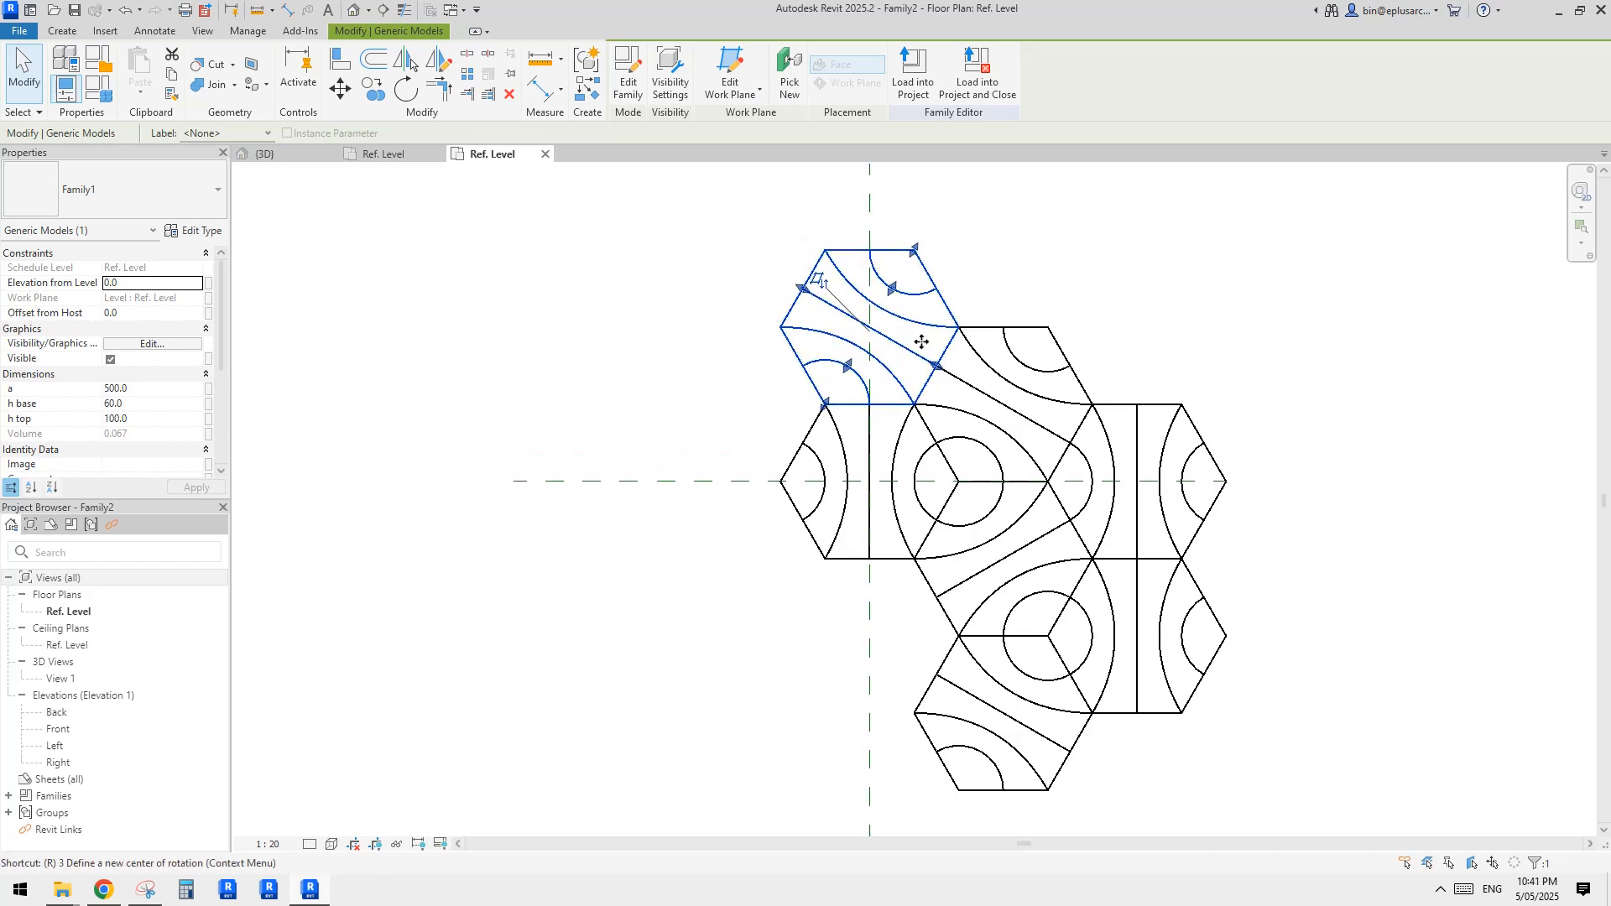
key("r")
key("o")
left_click(1096, 267)
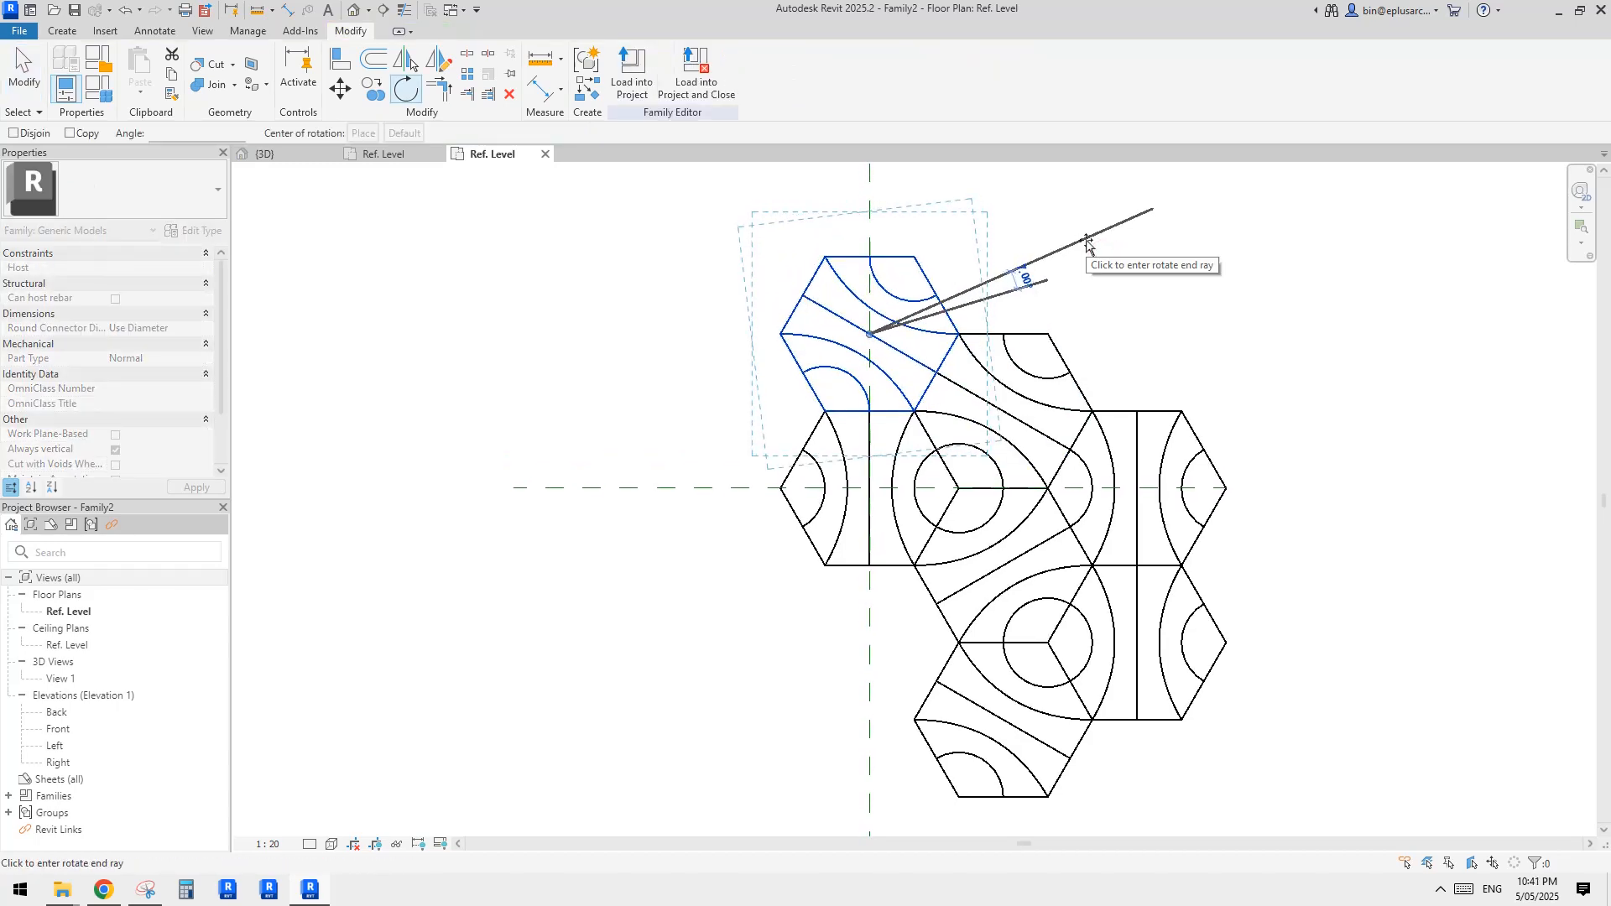
type("12")
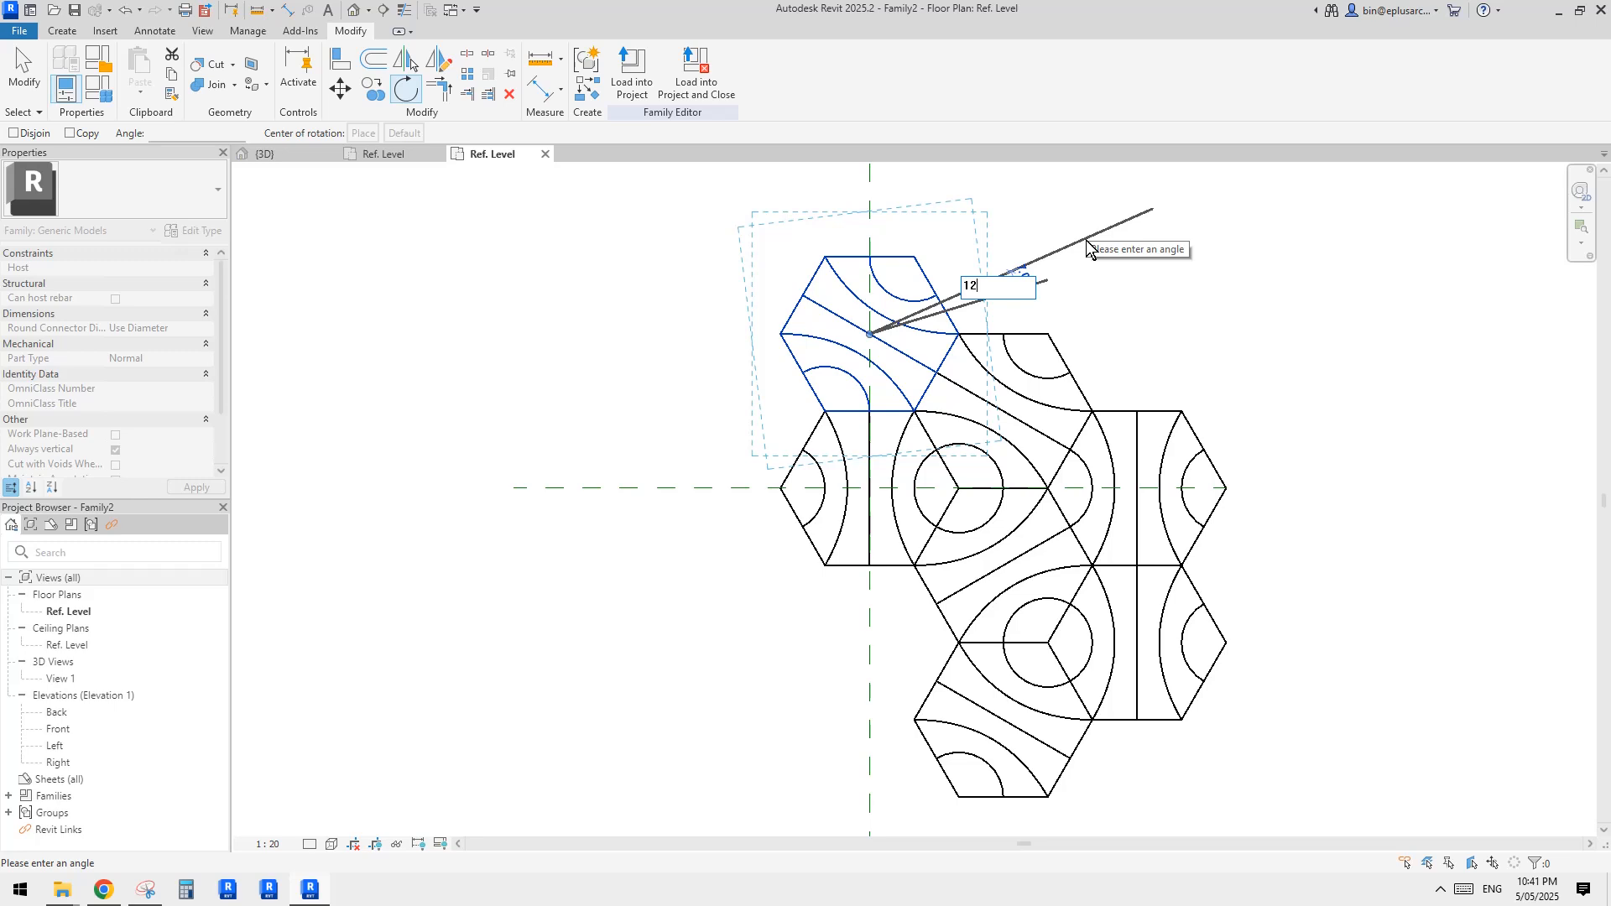
type("60")
key("Return")
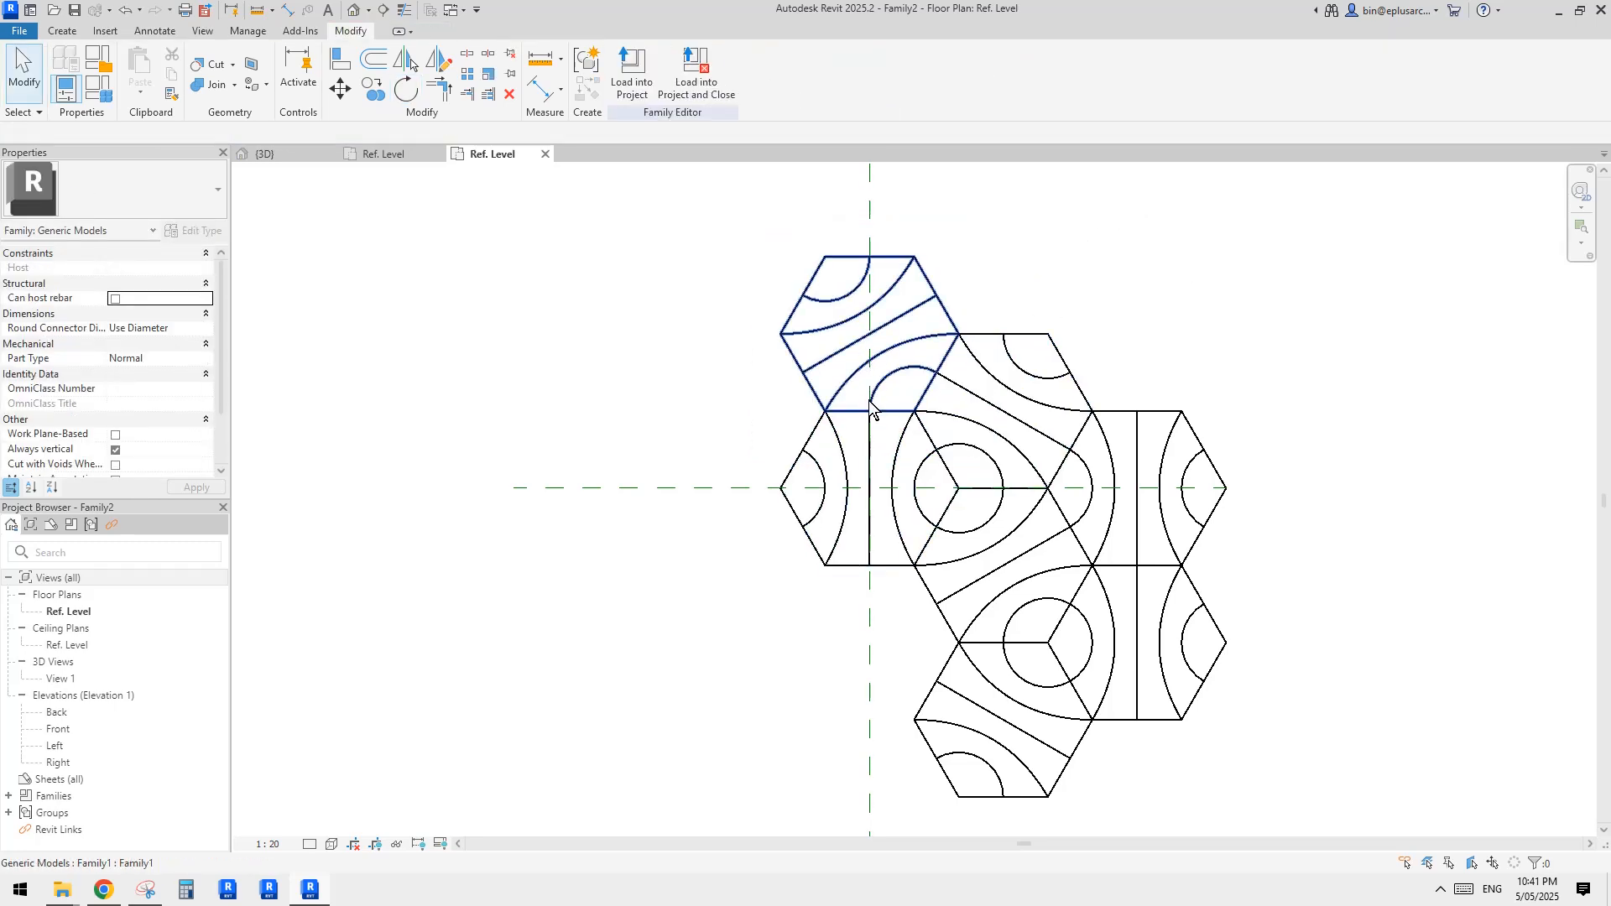
scroll(870, 399, "down", 1)
mouse_move(908, 390)
middle_mouse_down()
mouse_move(909, 336)
mouse_move(897, 362)
middle_mouse_up()
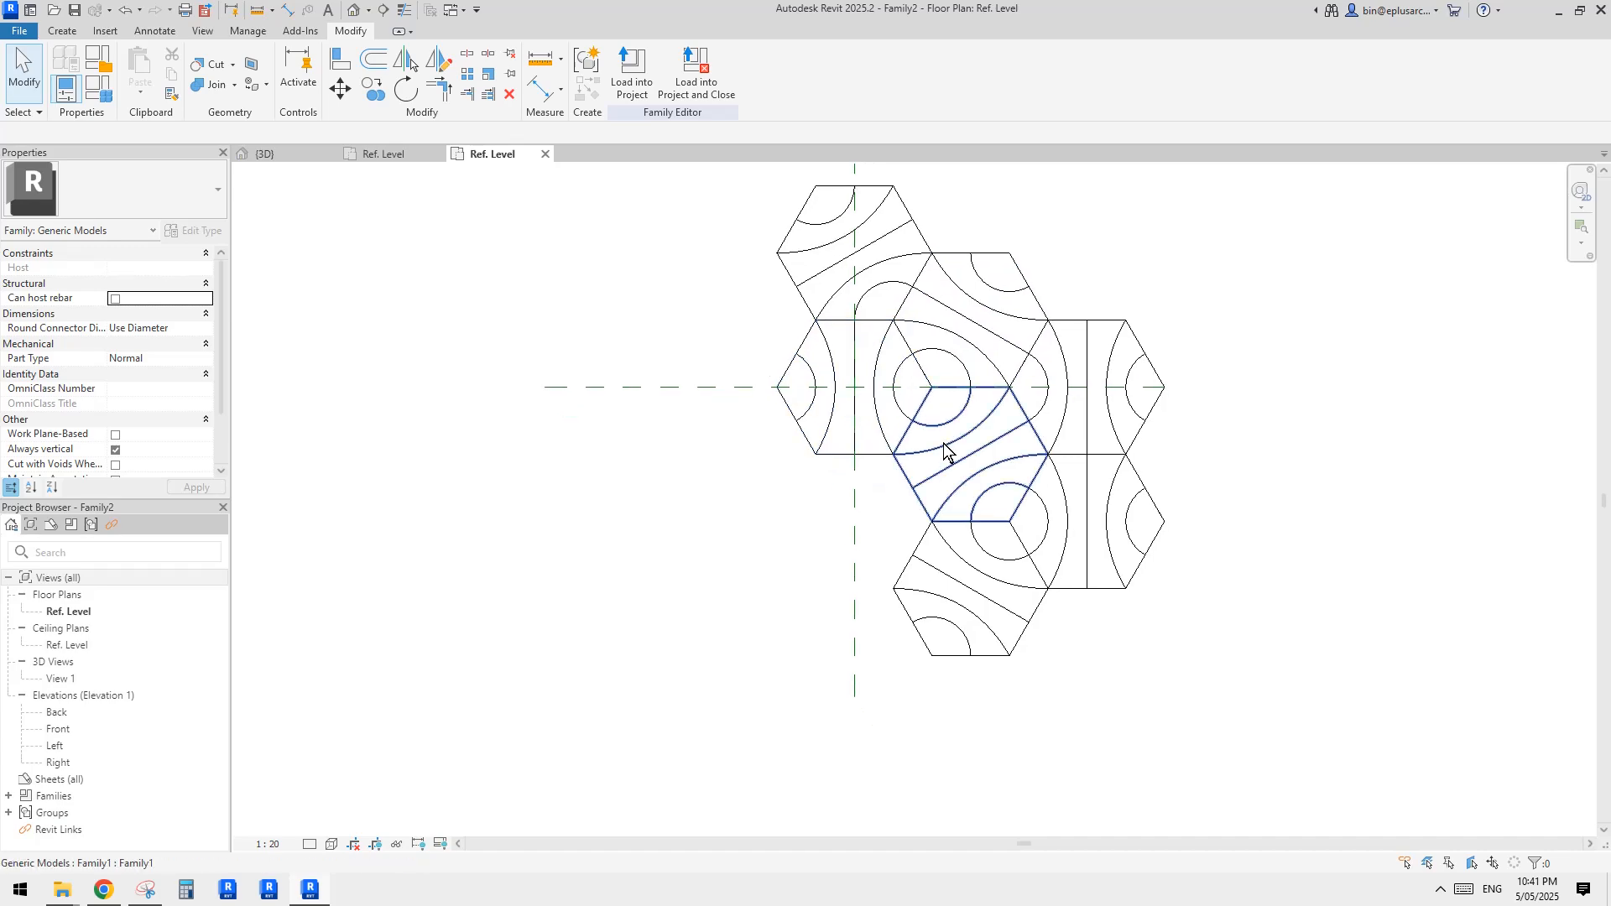
middle_click_drag(942, 445, 940, 437)
key("ctrl+Tab")
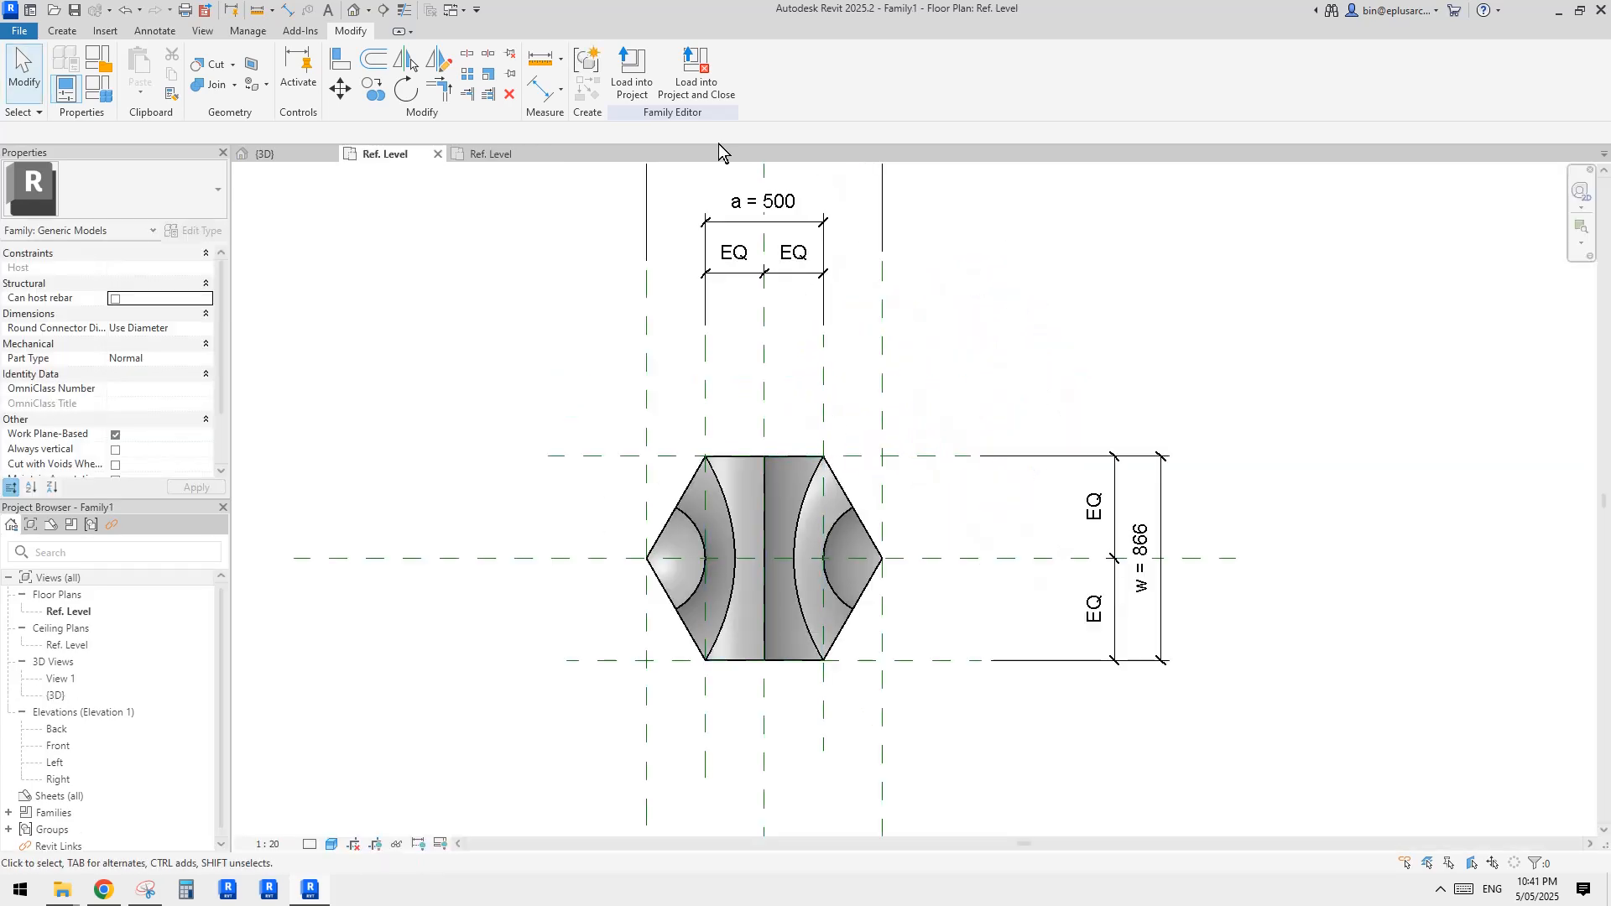
left_click(511, 152)
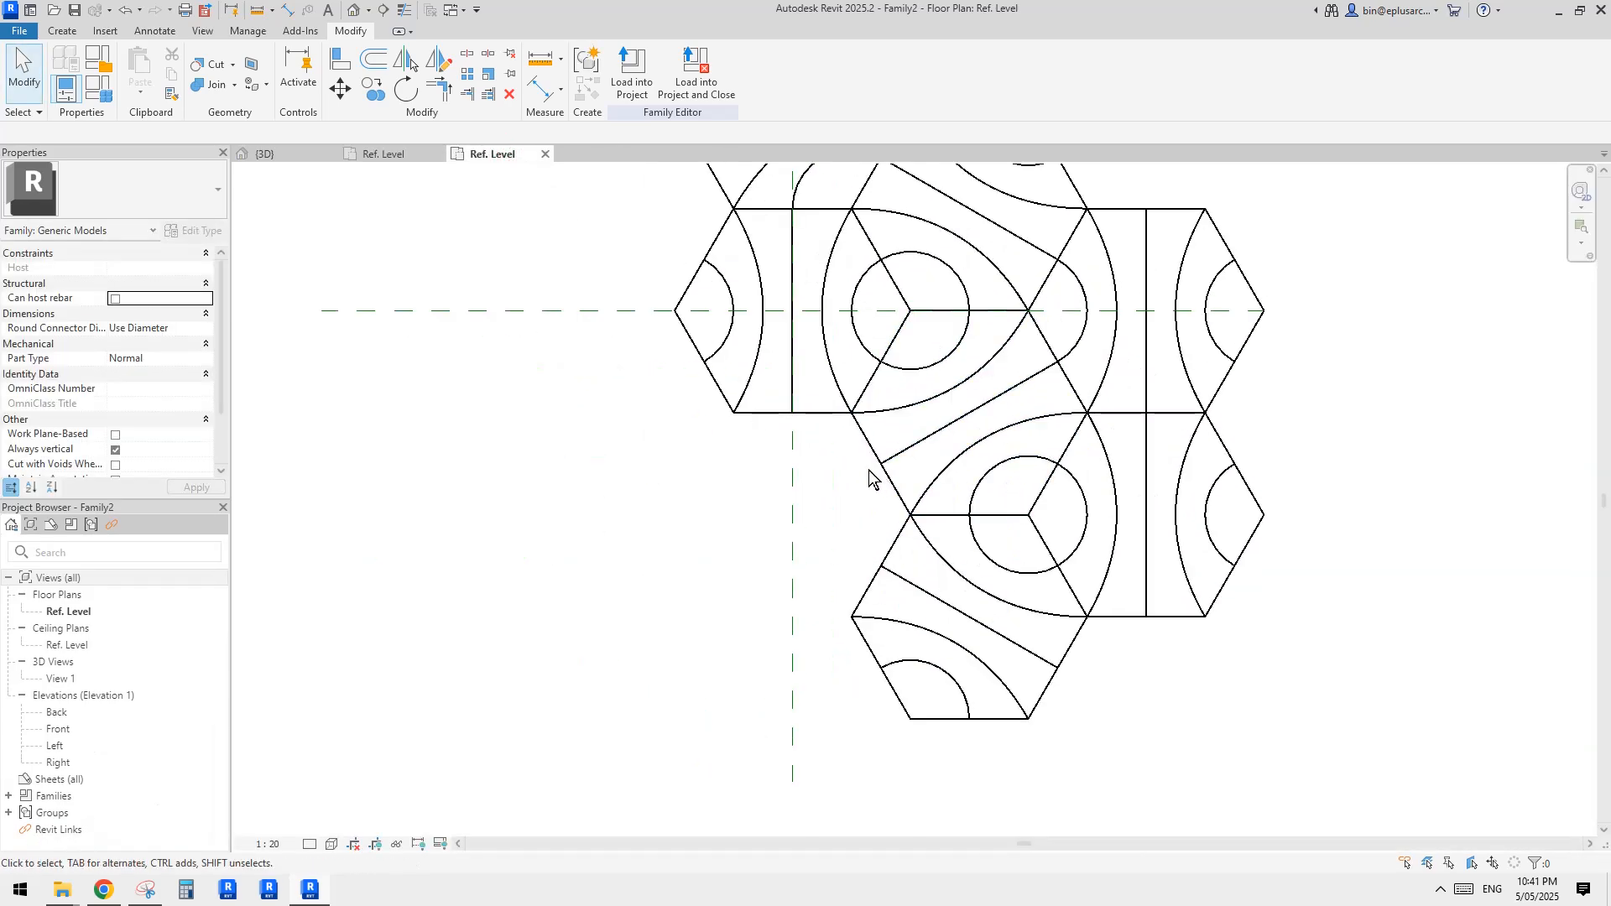
Mirror the hexagon southeast of the center tile across its lower-left edge, and return to the Family2 Ref. Level plan.
left_click(895, 453)
key("m")
key("m")
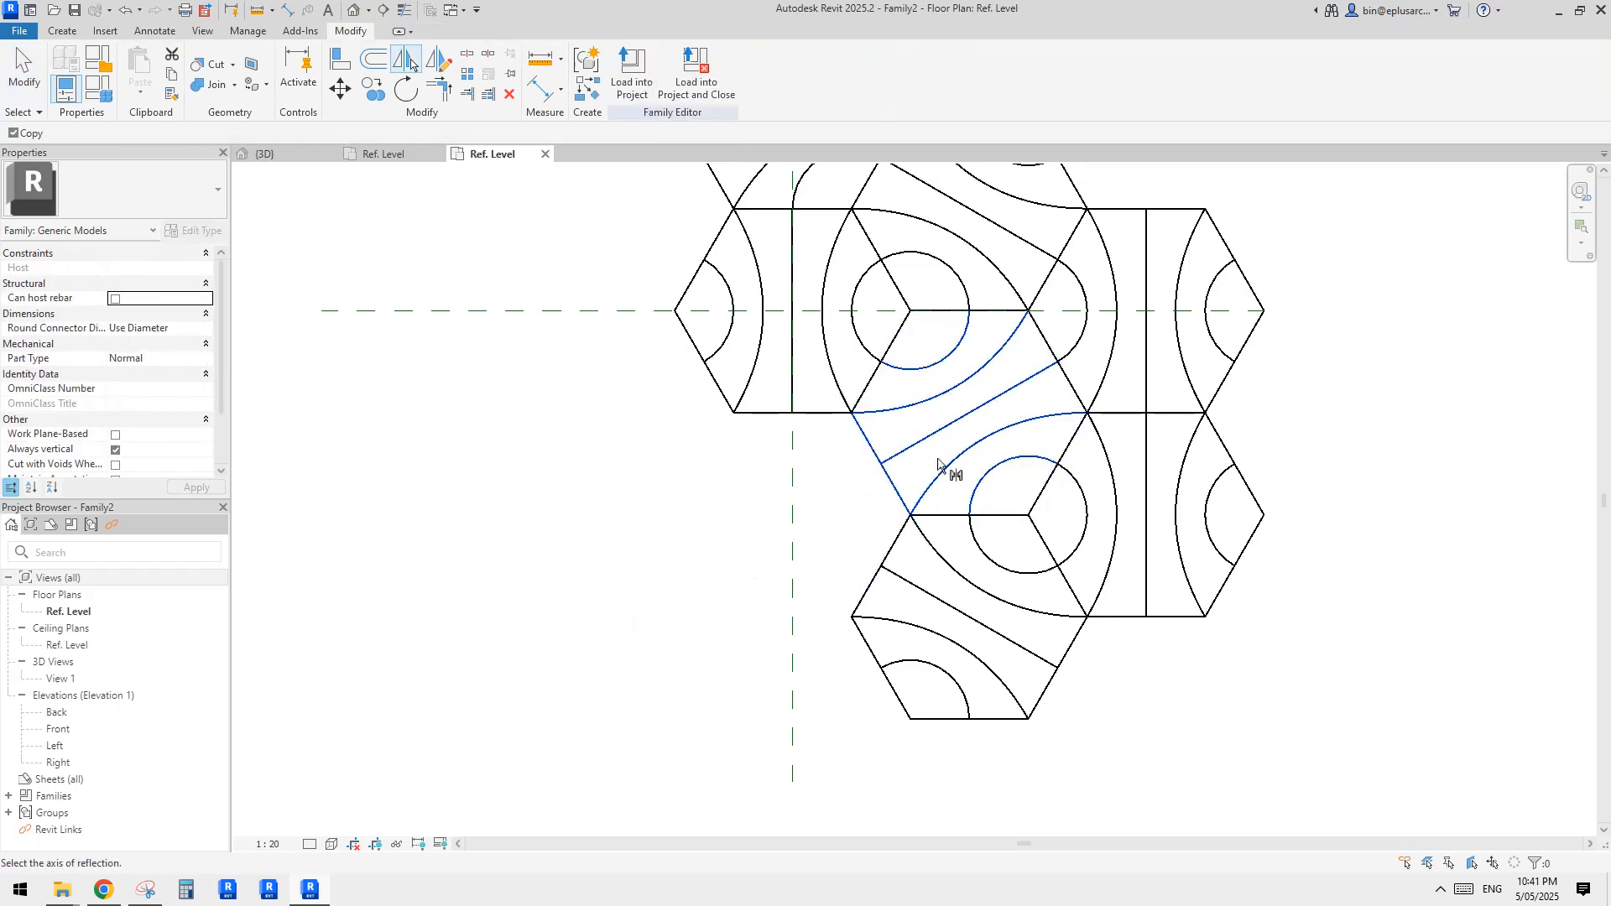
double_click(868, 441)
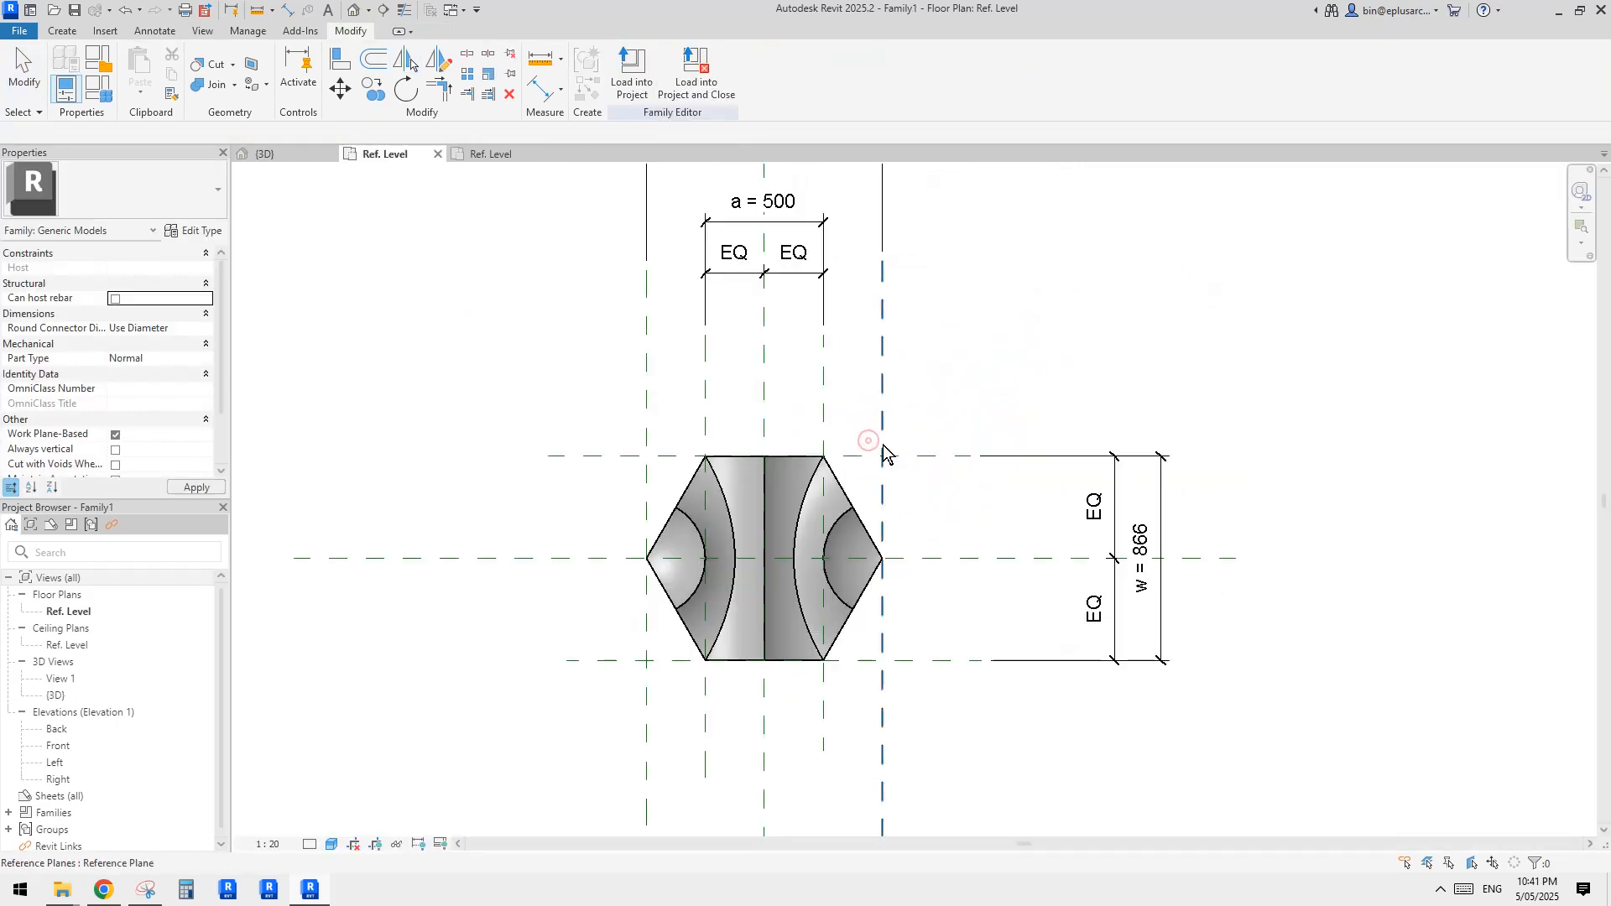
left_click(501, 155)
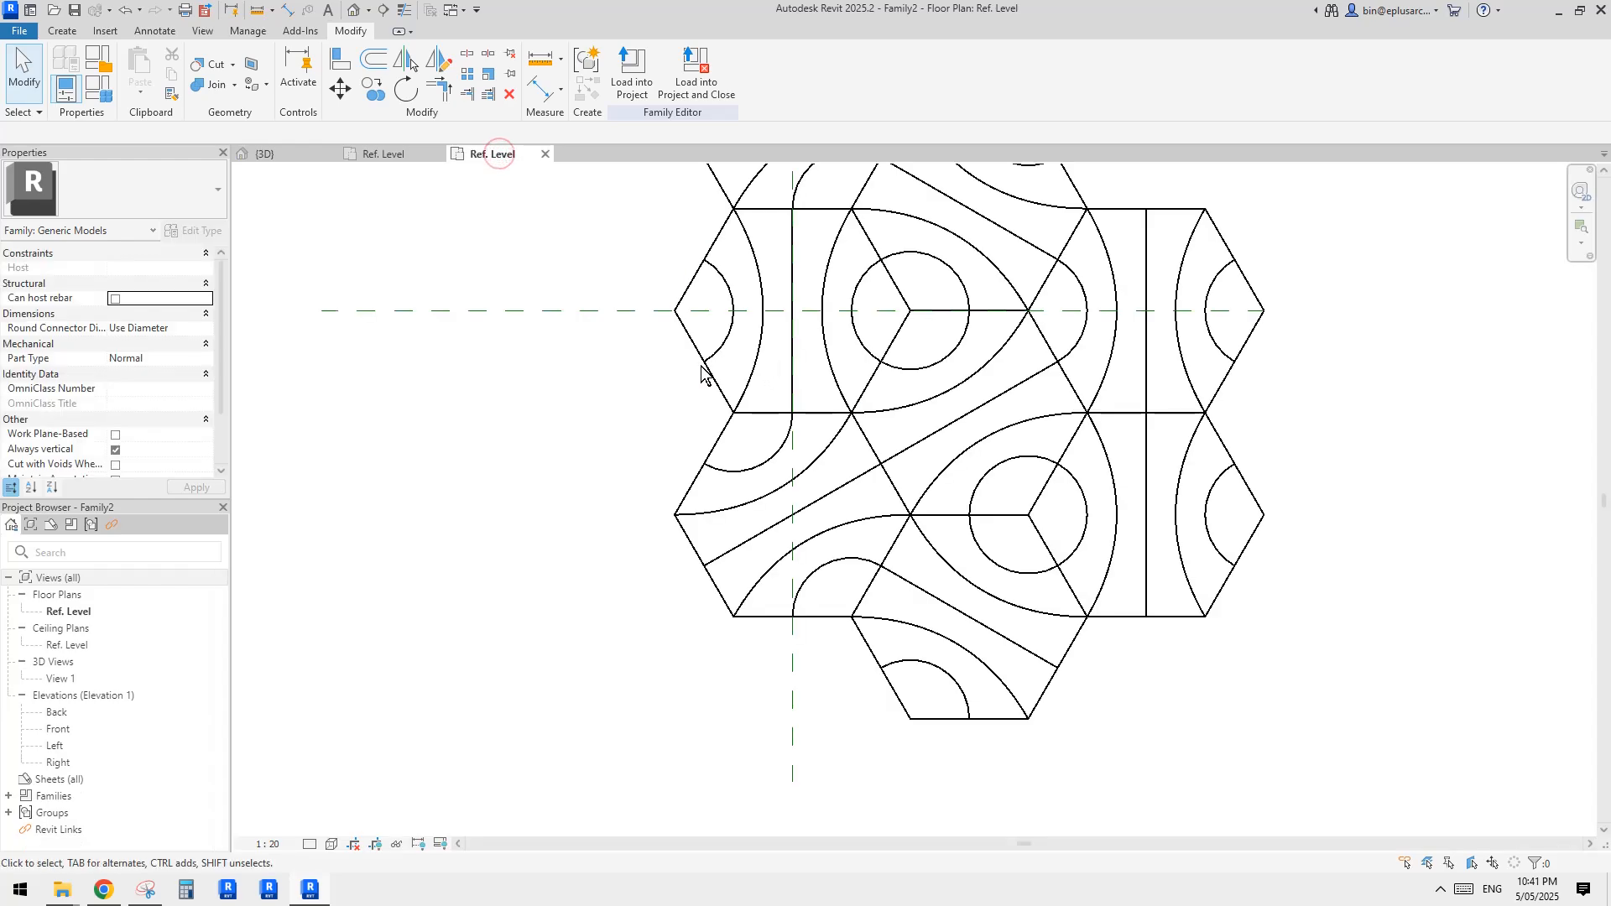
Mirror a copy of the hexagon directly below the center tile across its lower-left edge.
scroll(566, 409, "down", 2)
middle_click_drag(574, 411, 638, 430)
middle_click_drag(660, 369, 671, 415)
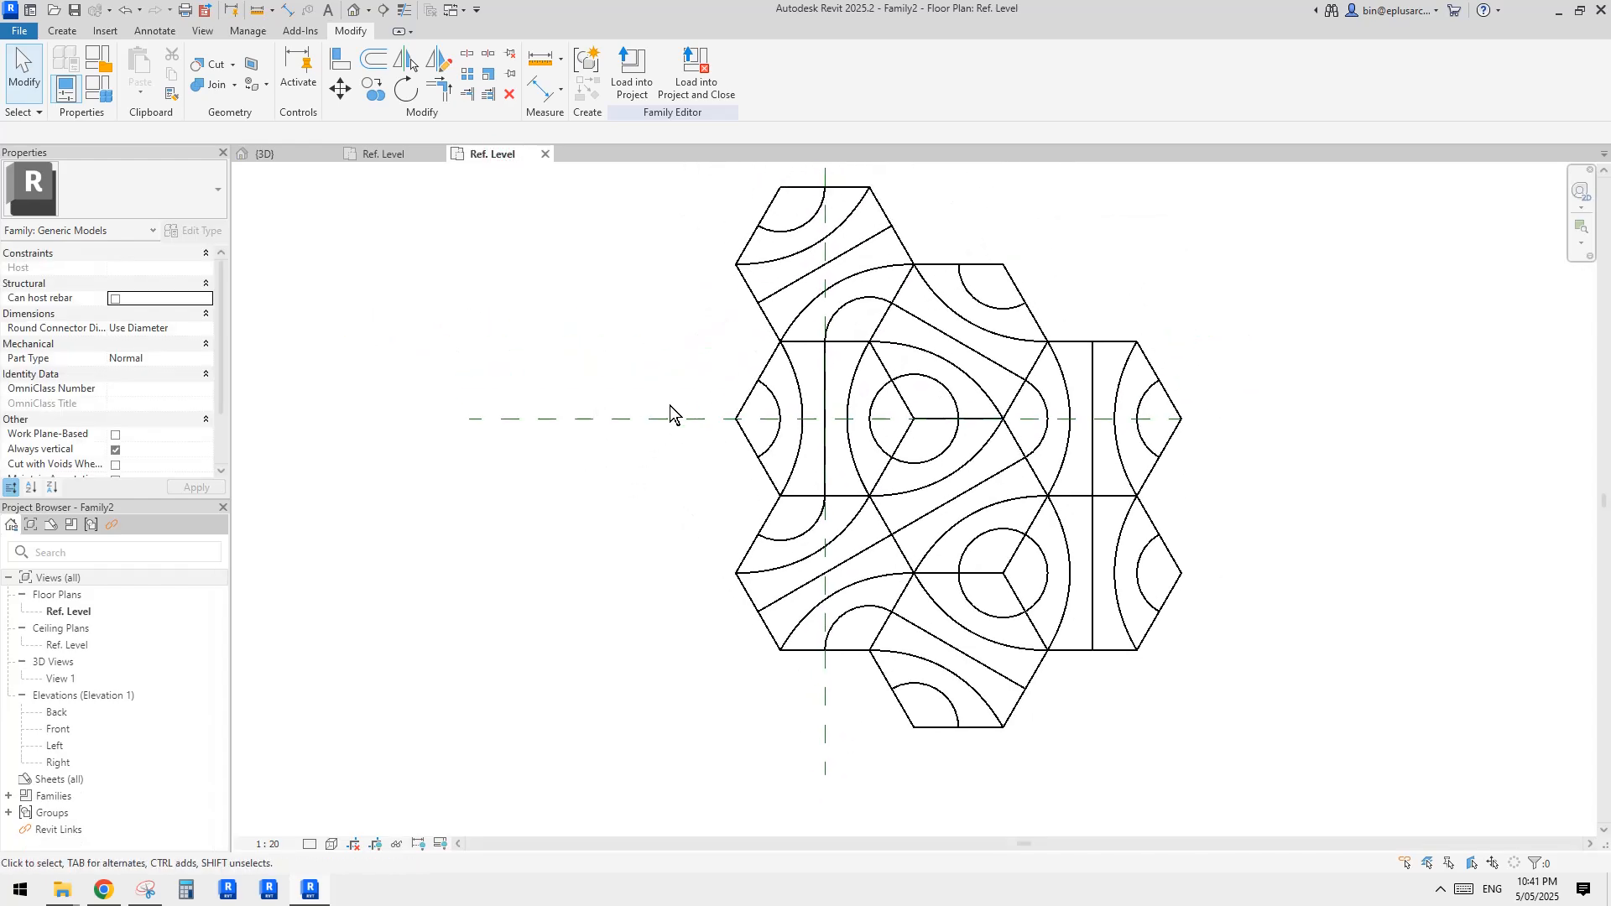
middle_click_drag(882, 503, 902, 417)
scroll(906, 449, "down", 1)
mouse_move(907, 451)
middle_mouse_down()
mouse_move(906, 503)
mouse_move(918, 430)
middle_mouse_up()
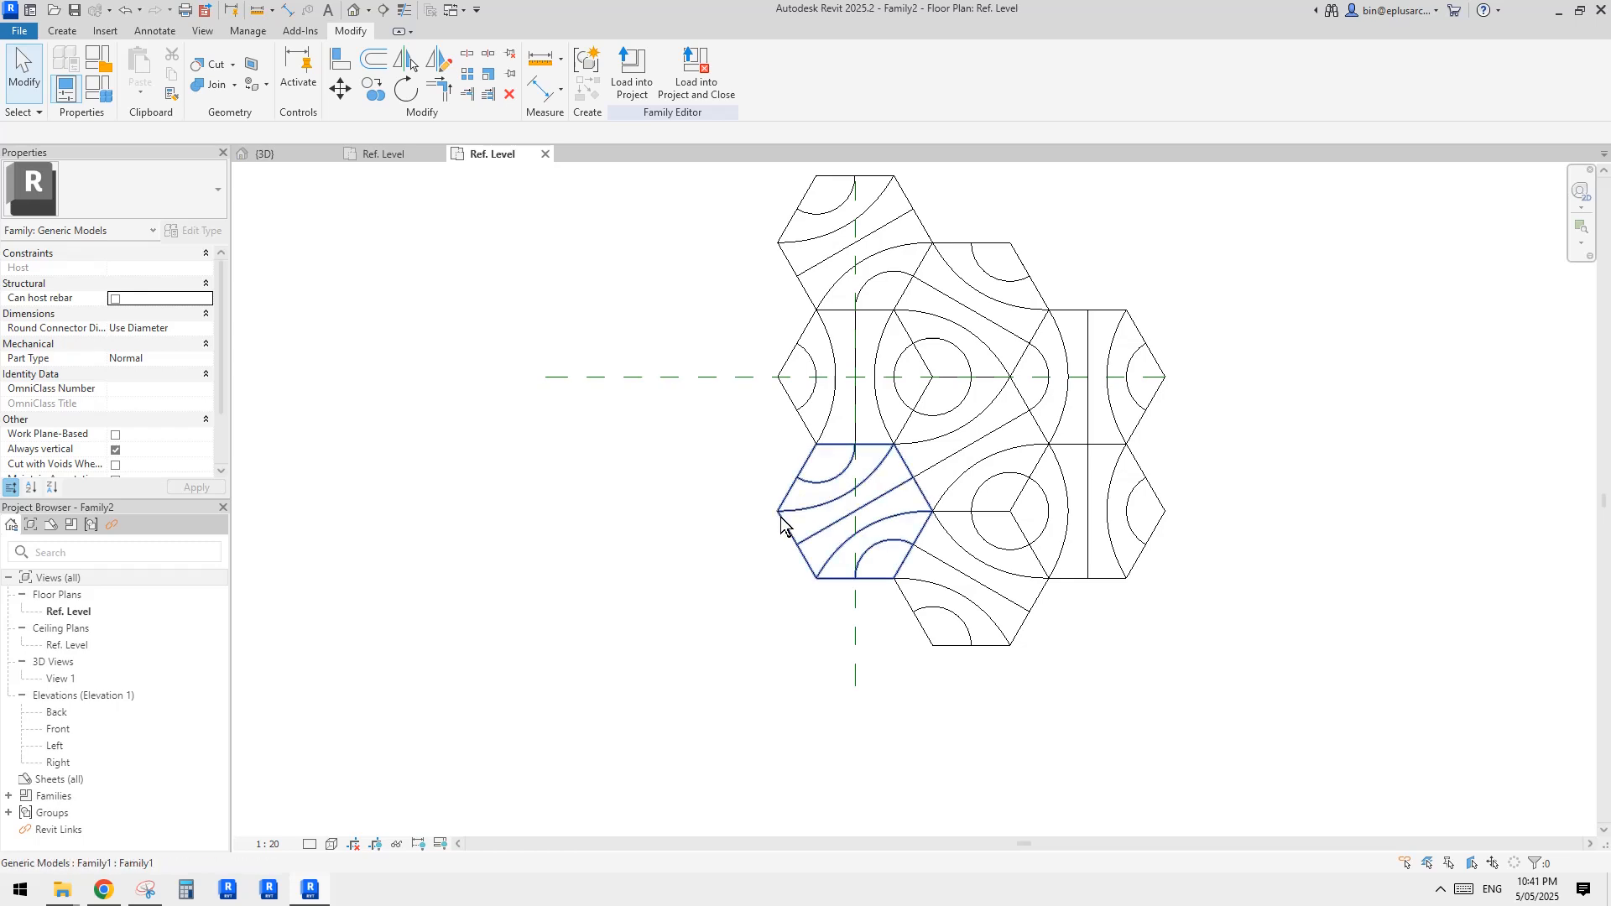
left_click(825, 527)
key("m")
key("m")
left_click(790, 534)
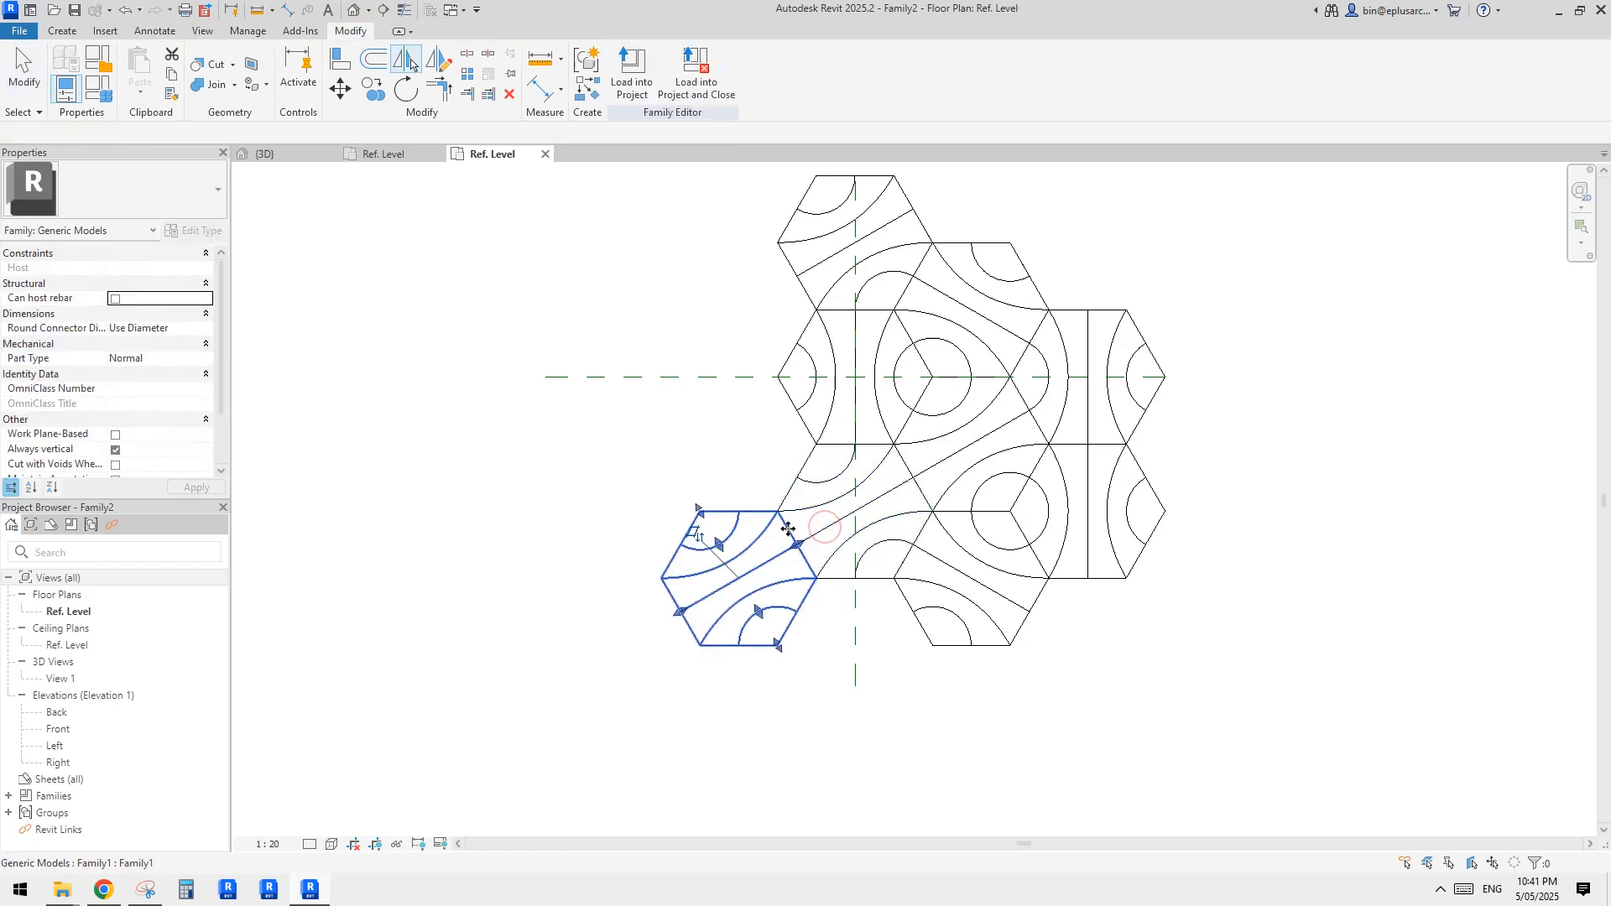
Extend the pattern with a mirrored copy across the new hexagon's lower-left edge and another across that copy's top edge.
key("m")
key("m")
left_click(668, 601)
key("m")
key("m")
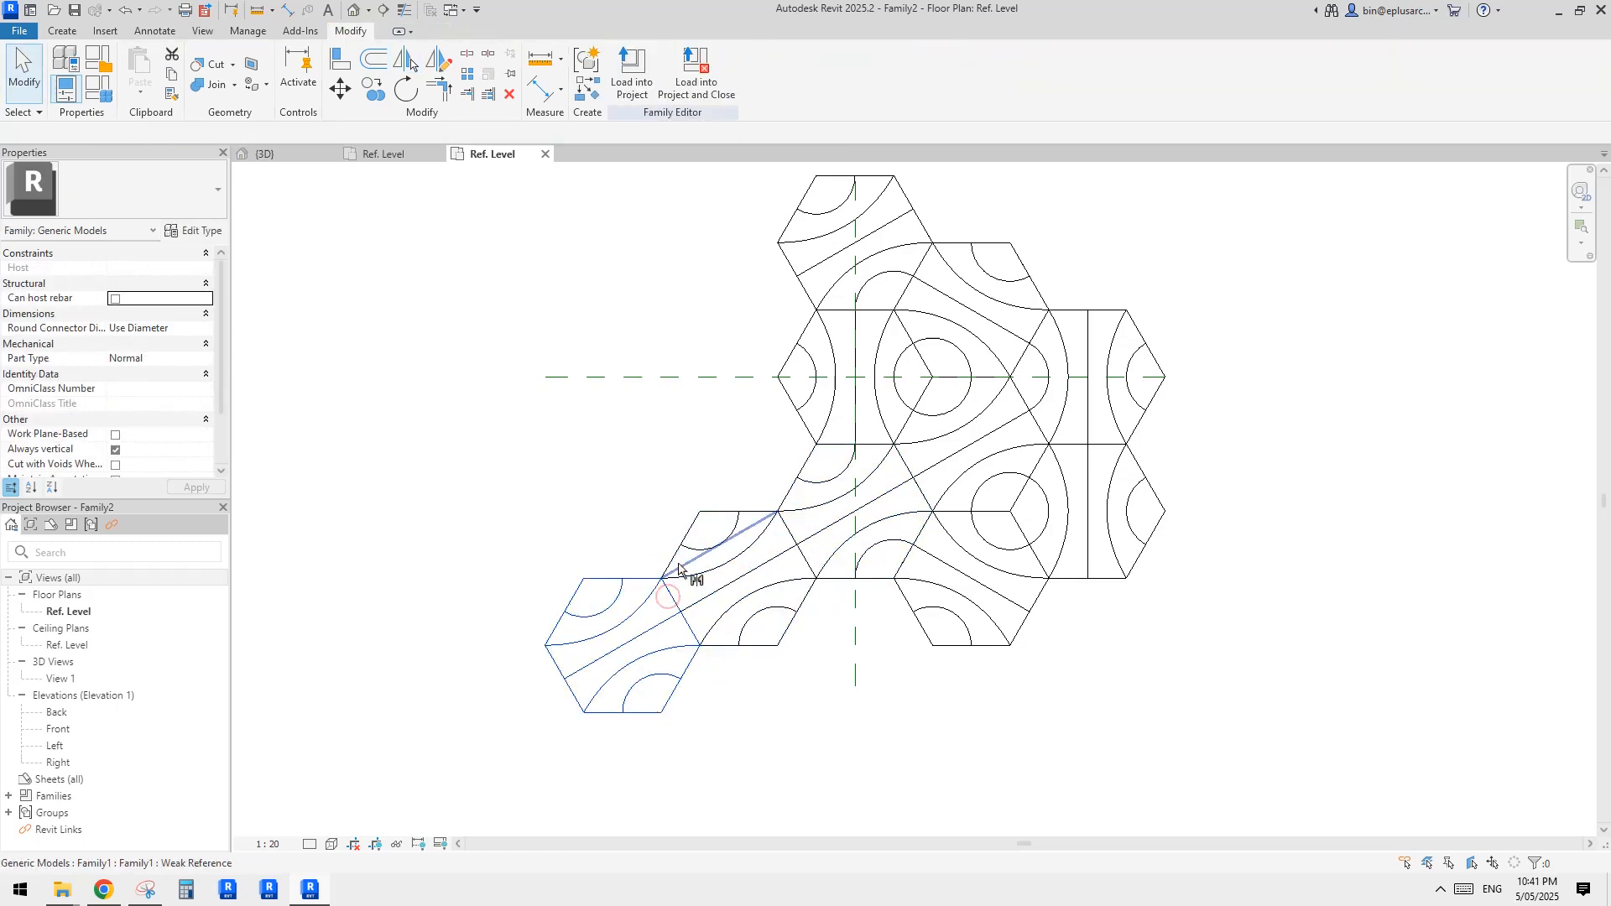
left_click(638, 579)
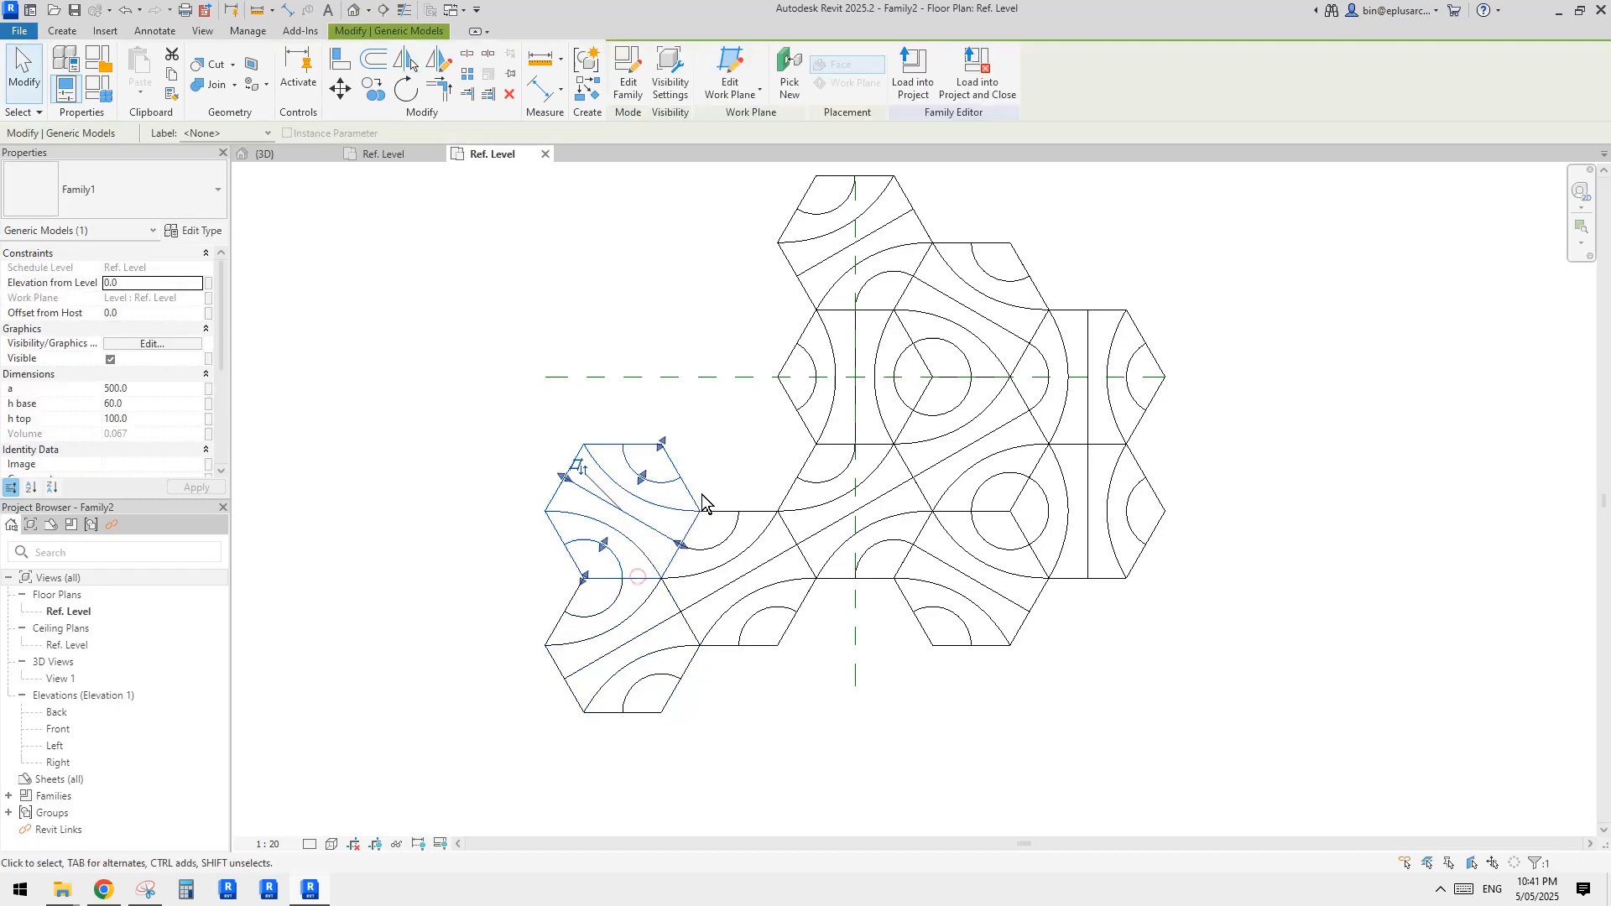
Mirror the selected hexagon across its upper-left edge, and mirror the resulting tile across its upper-right edge.
key("m")
key("m")
left_click(556, 499)
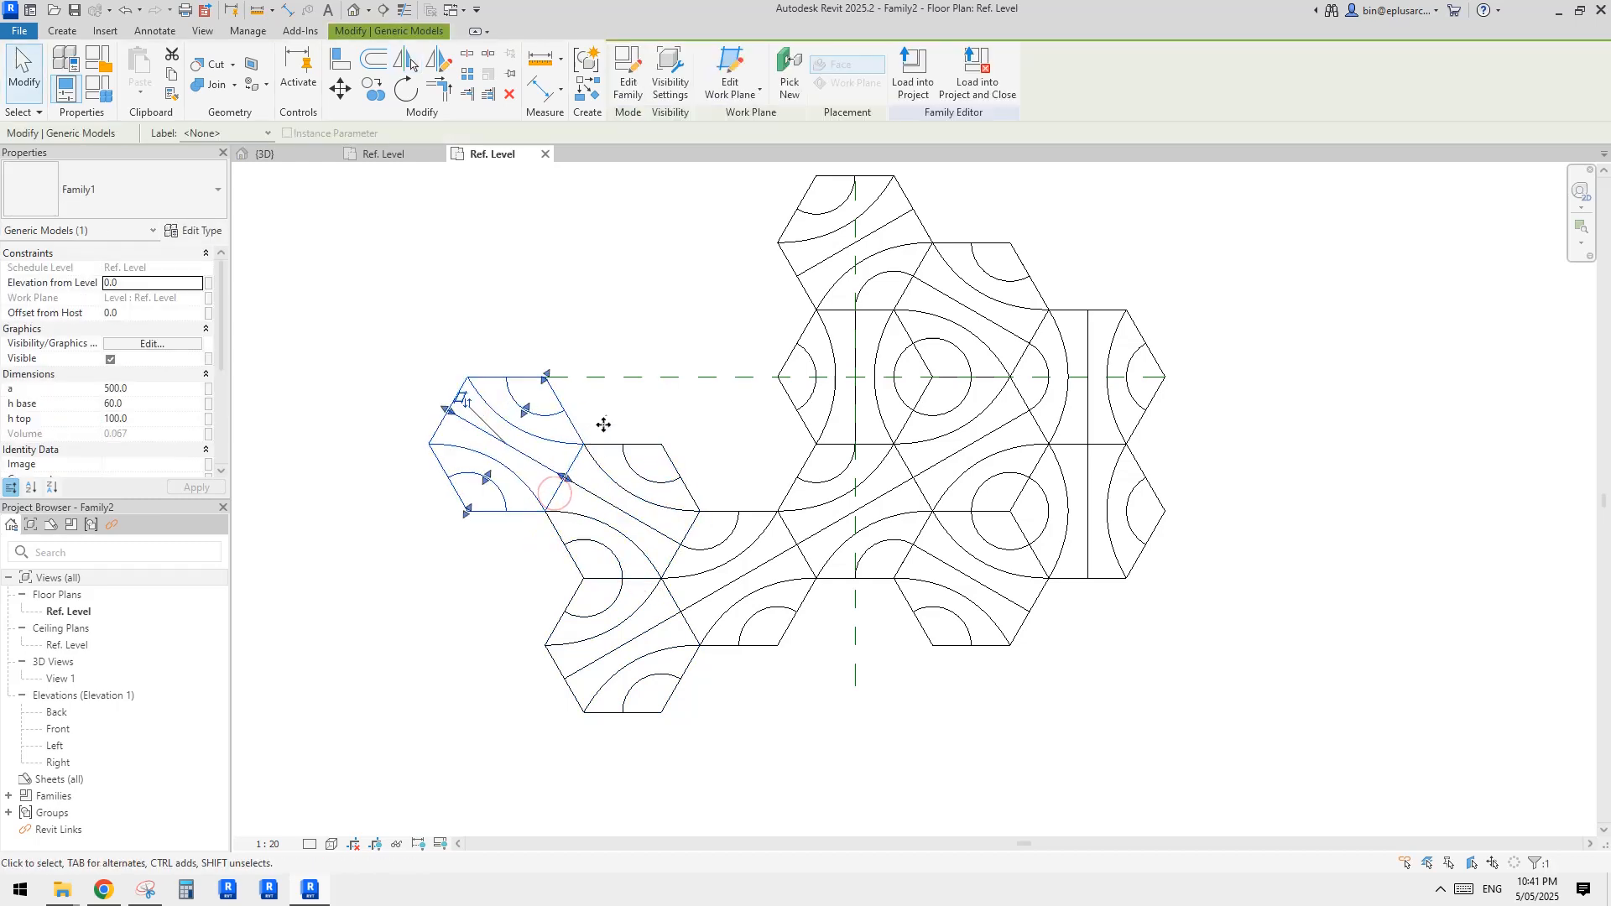
key("m")
key("m")
left_click(574, 428)
Fill the gap west of the center tile by mirroring the selected hexagon across its lower-right edge and that copy across its top edge.
key("m")
key("m")
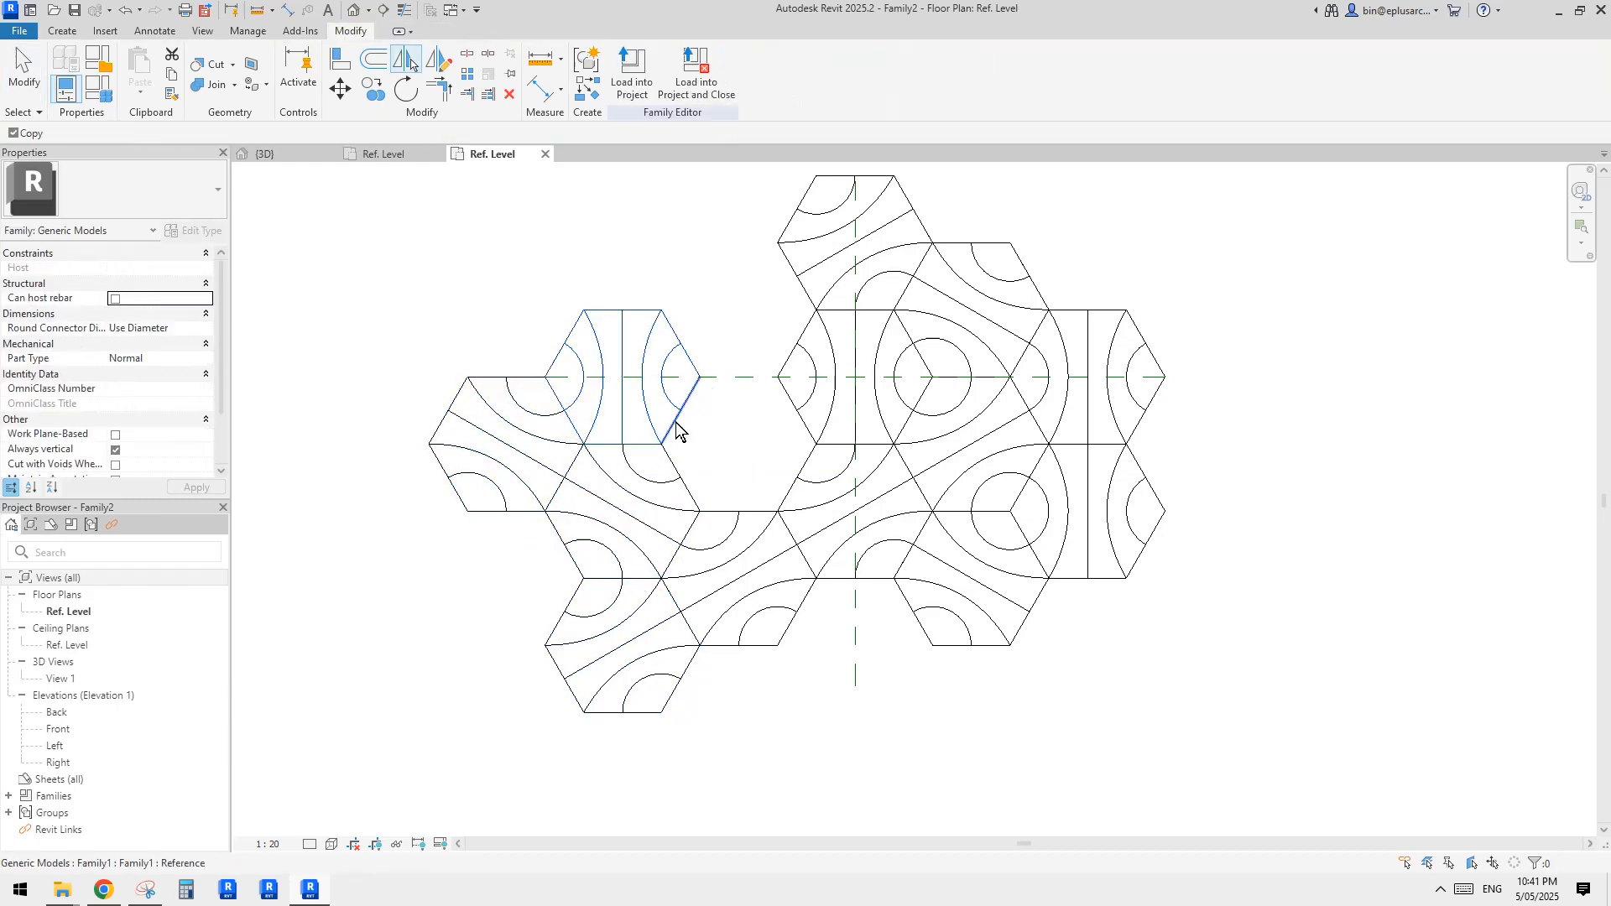
left_click(676, 432)
key("m")
key("m")
left_click(765, 378)
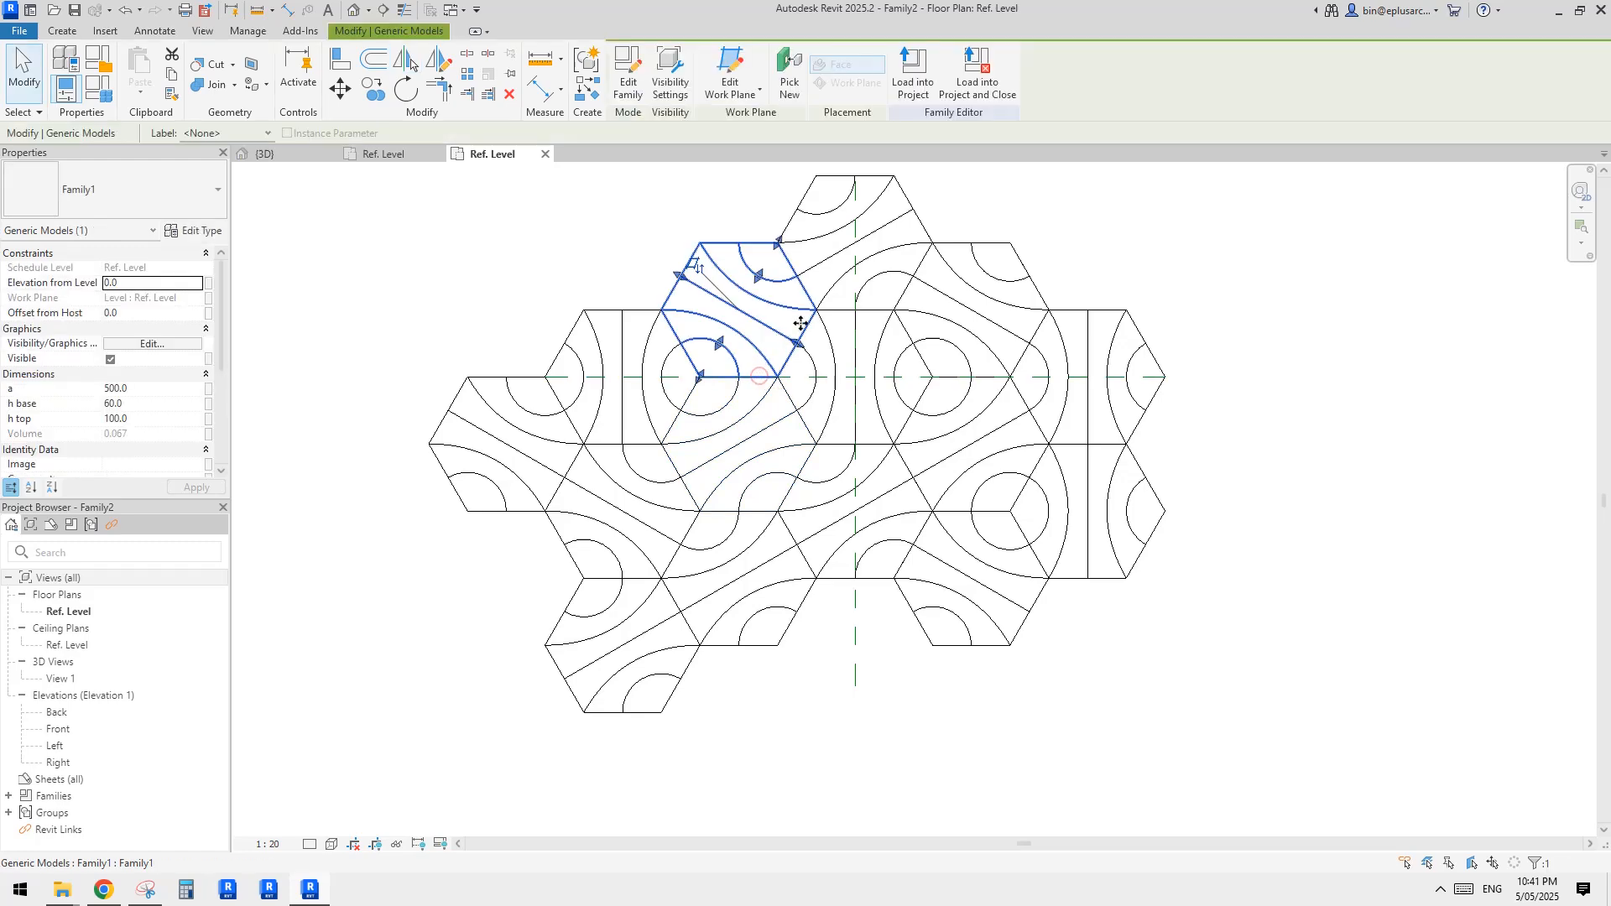
Mirror a copy of the selected hexagon across its upper-left edge, and mirror that copy across its lower-left edge.
middle_click_drag(800, 323, 839, 441)
key("m")
key("m")
left_click(731, 376)
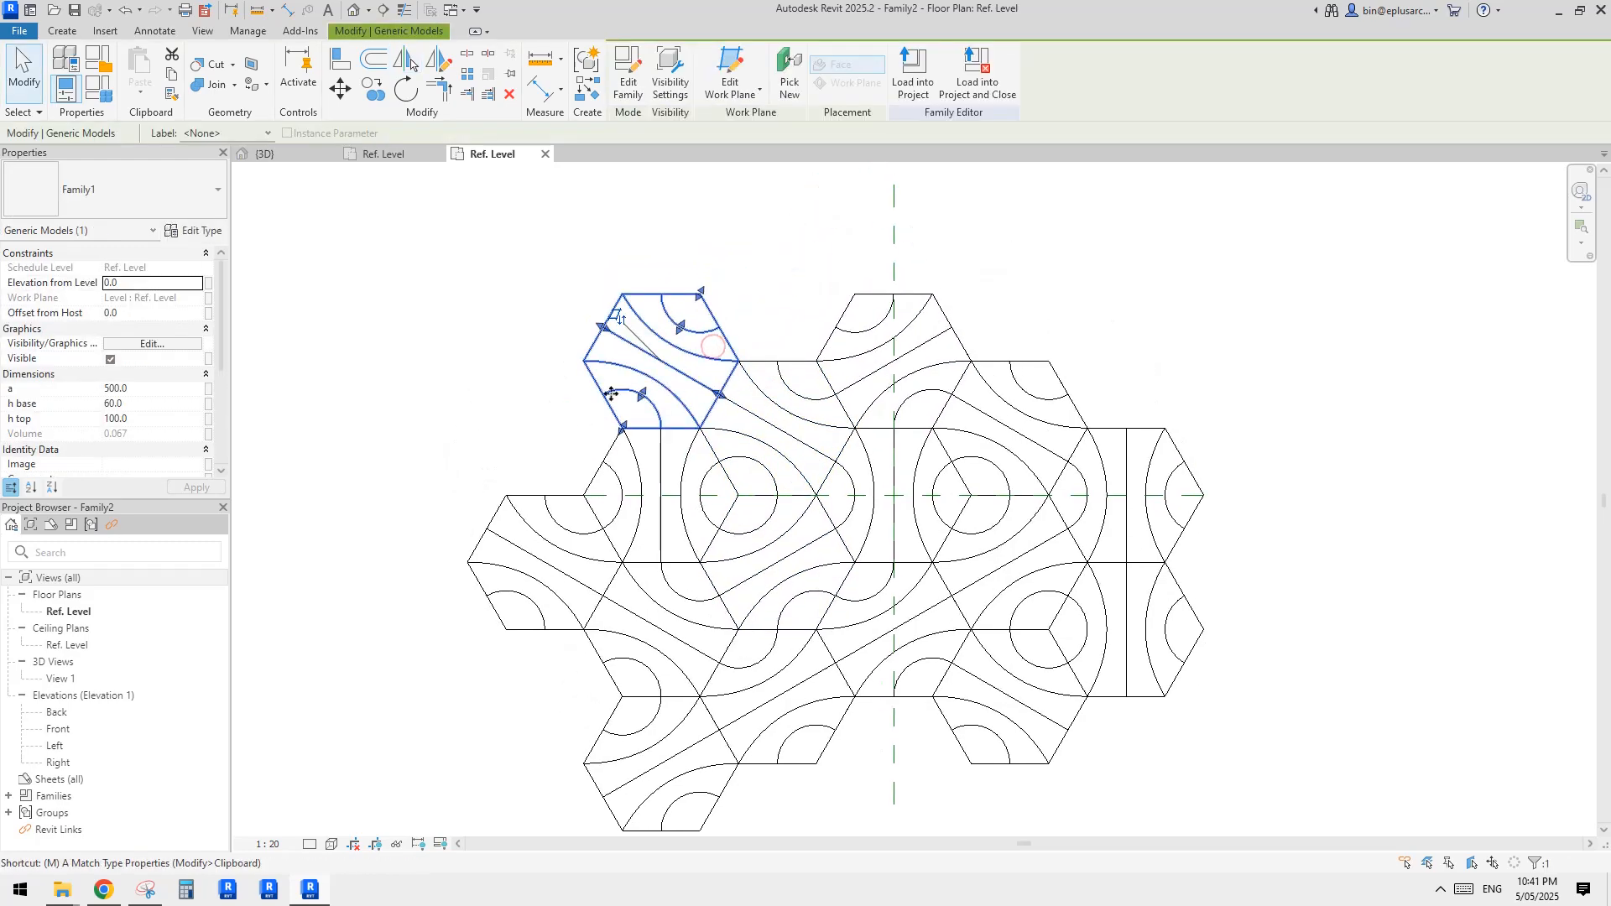
key("m")
left_click(598, 386)
scroll(647, 374, "down", 1)
middle_click_drag(848, 410, 858, 378)
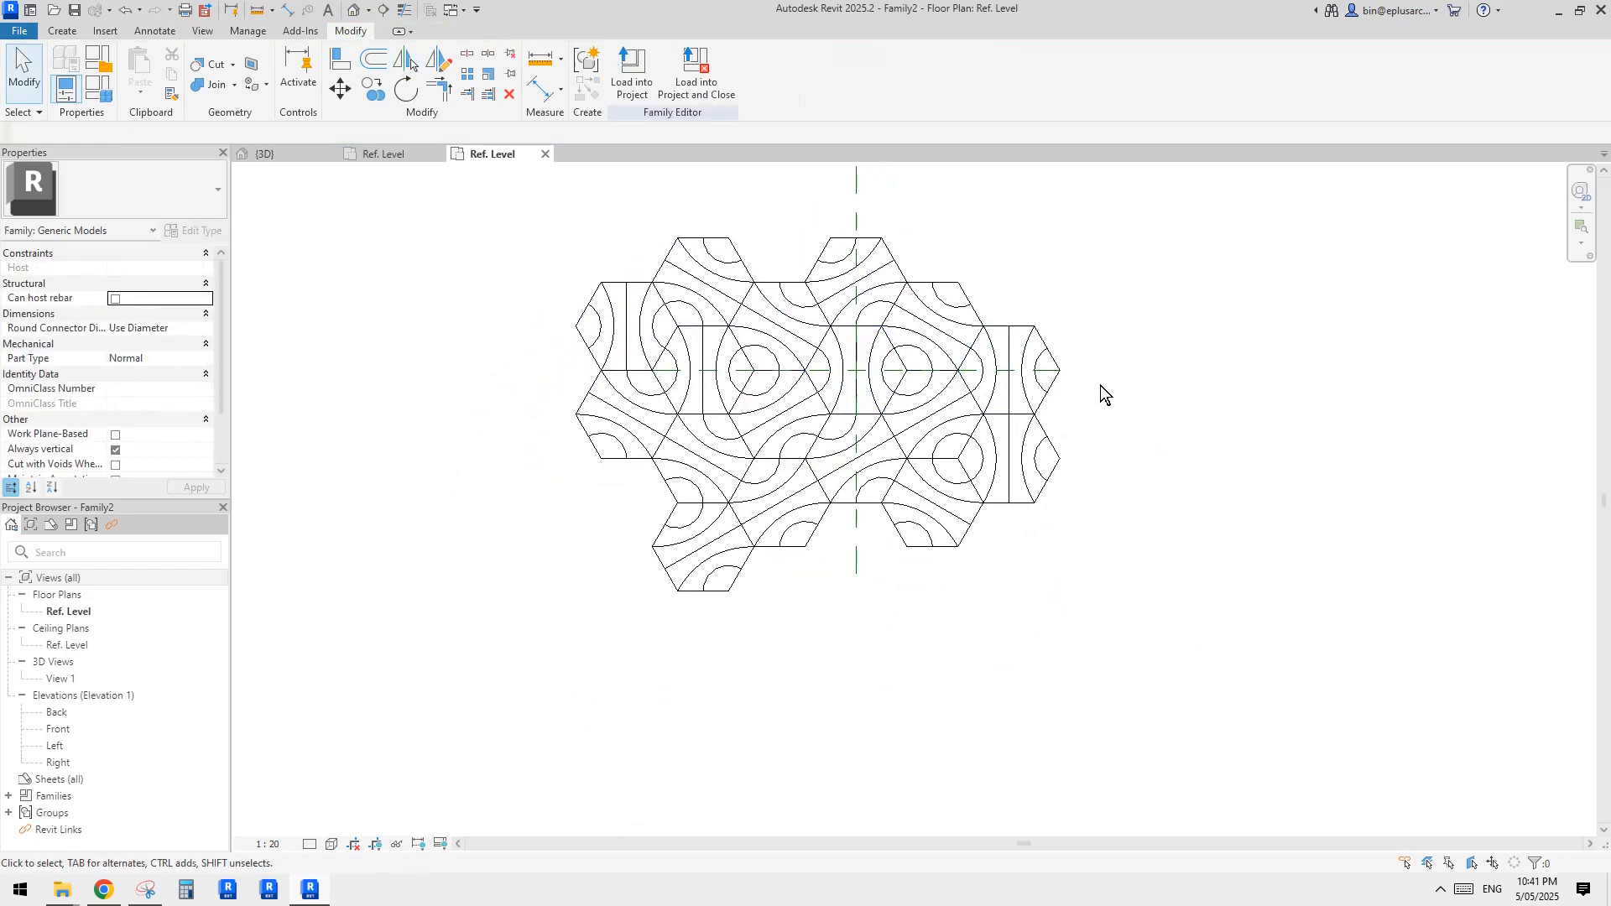
Open the default 3D view of the nested pattern and set its graphic display to Shaded with edges hidden.
middle_click_drag(1197, 397, 1203, 431)
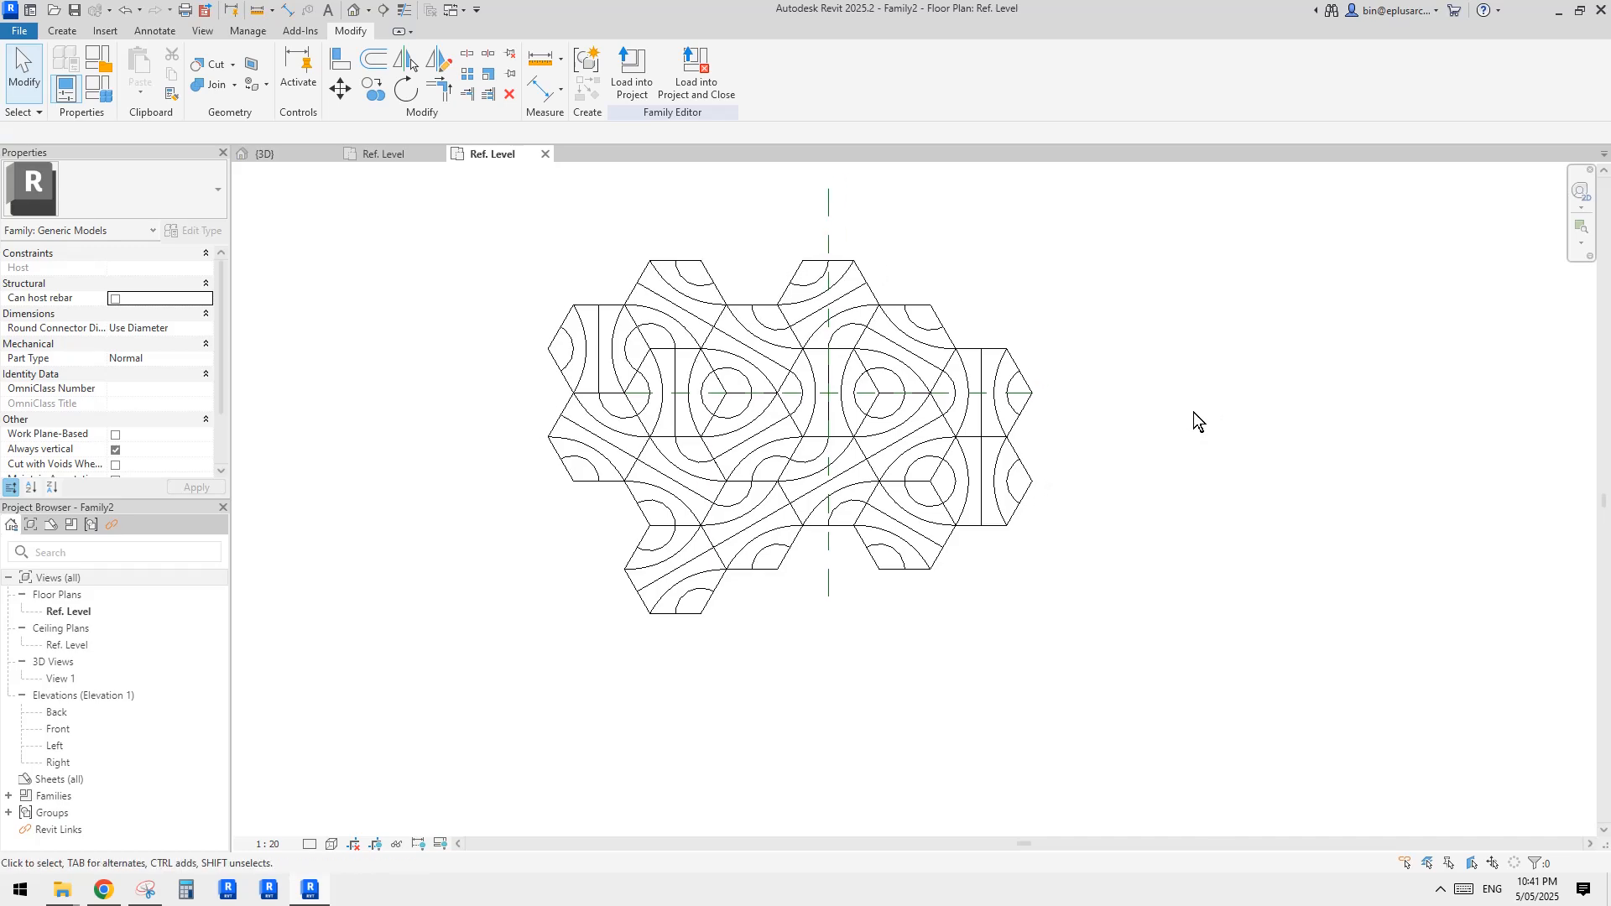
scroll(975, 360, "up", 1)
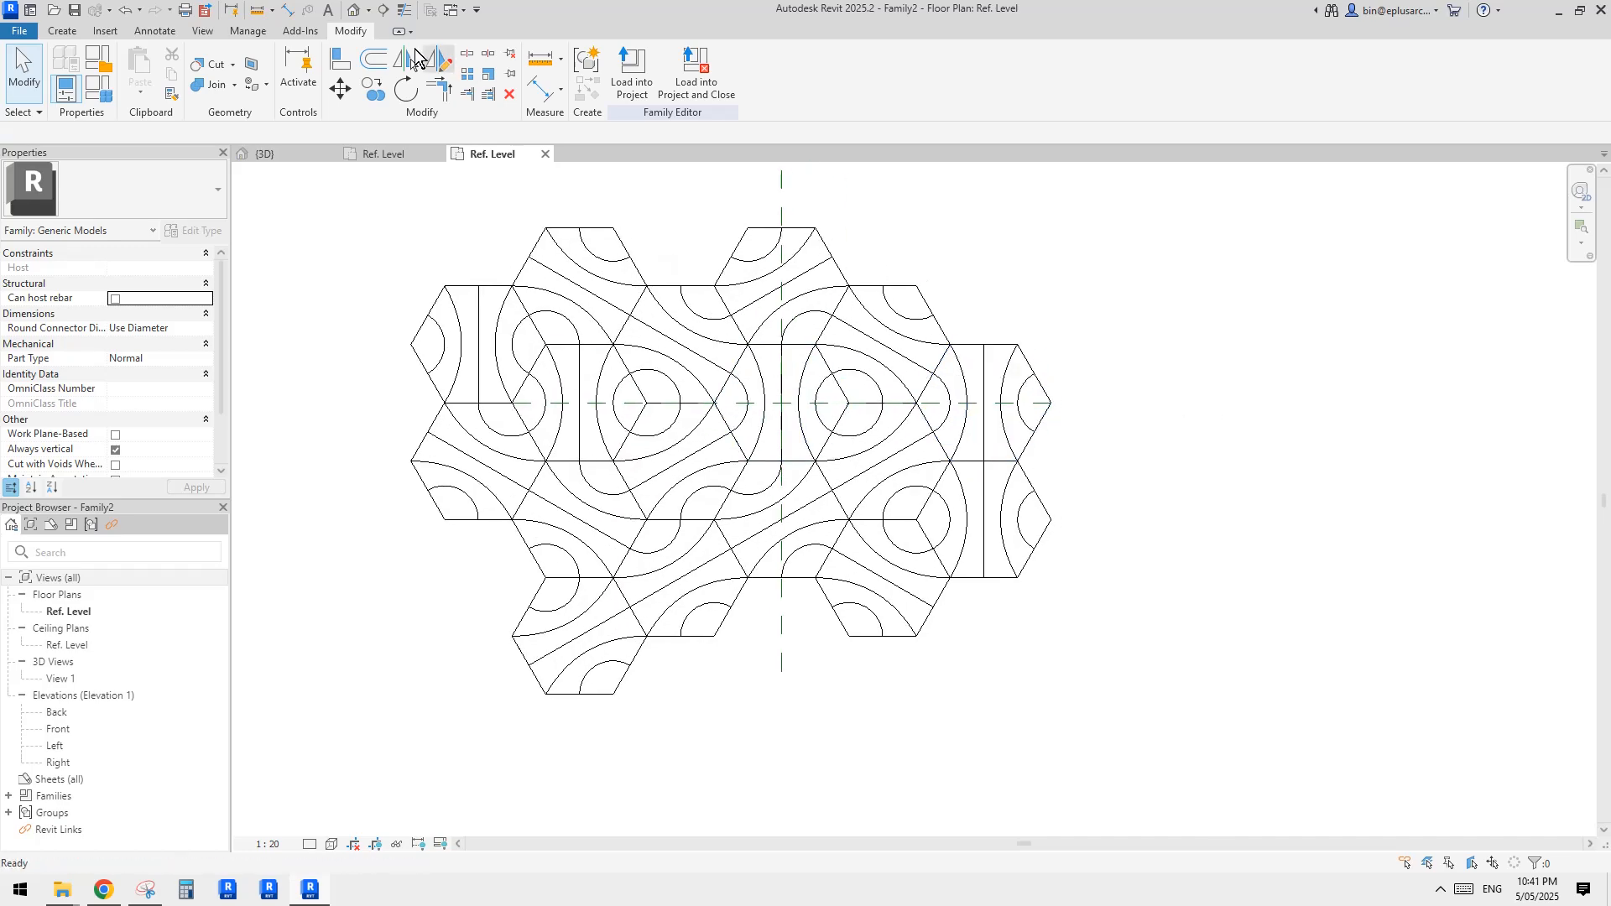
left_click(354, 12)
mouse_move(889, 309)
middle_mouse_down("shift")
mouse_move(1043, 252)
mouse_move(1180, 478)
mouse_move(1078, 409)
mouse_move(1114, 532)
mouse_move(1054, 575)
mouse_move(1018, 568)
mouse_move(1061, 575)
middle_mouse_up("shift")
key("g")
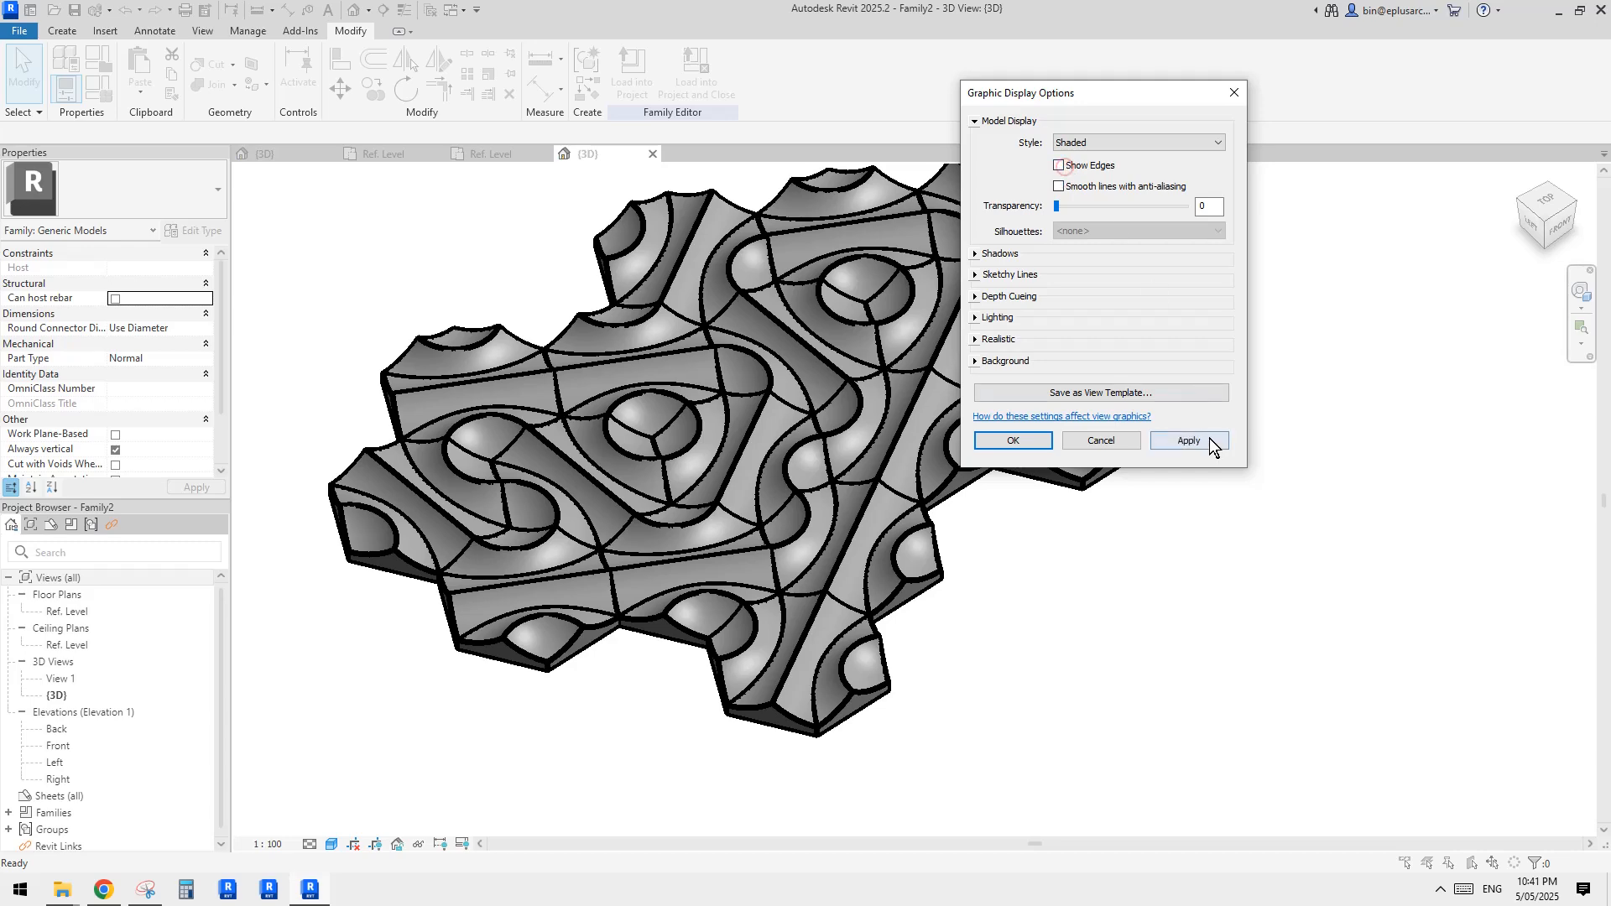
left_click(1209, 438)
left_click(1030, 437)
middle_click_drag(1121, 547, 1144, 679, "shift")
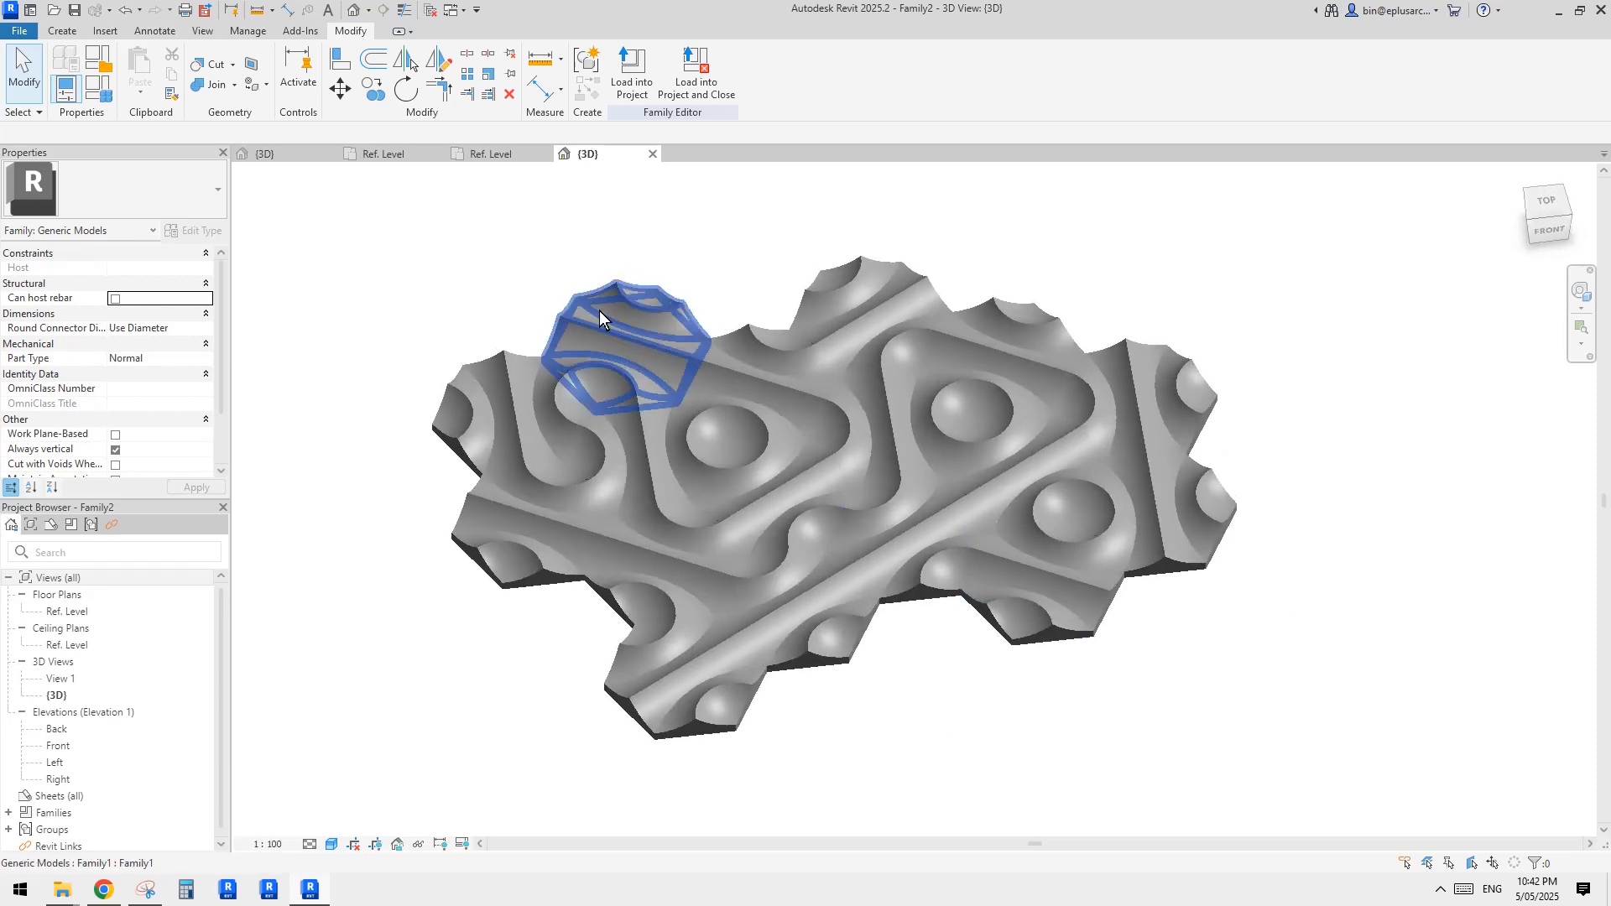
Compare the pattern in 3D with the finished tiling in 20250430.rfa, dismissing the save reminder without saving.
left_click(385, 160)
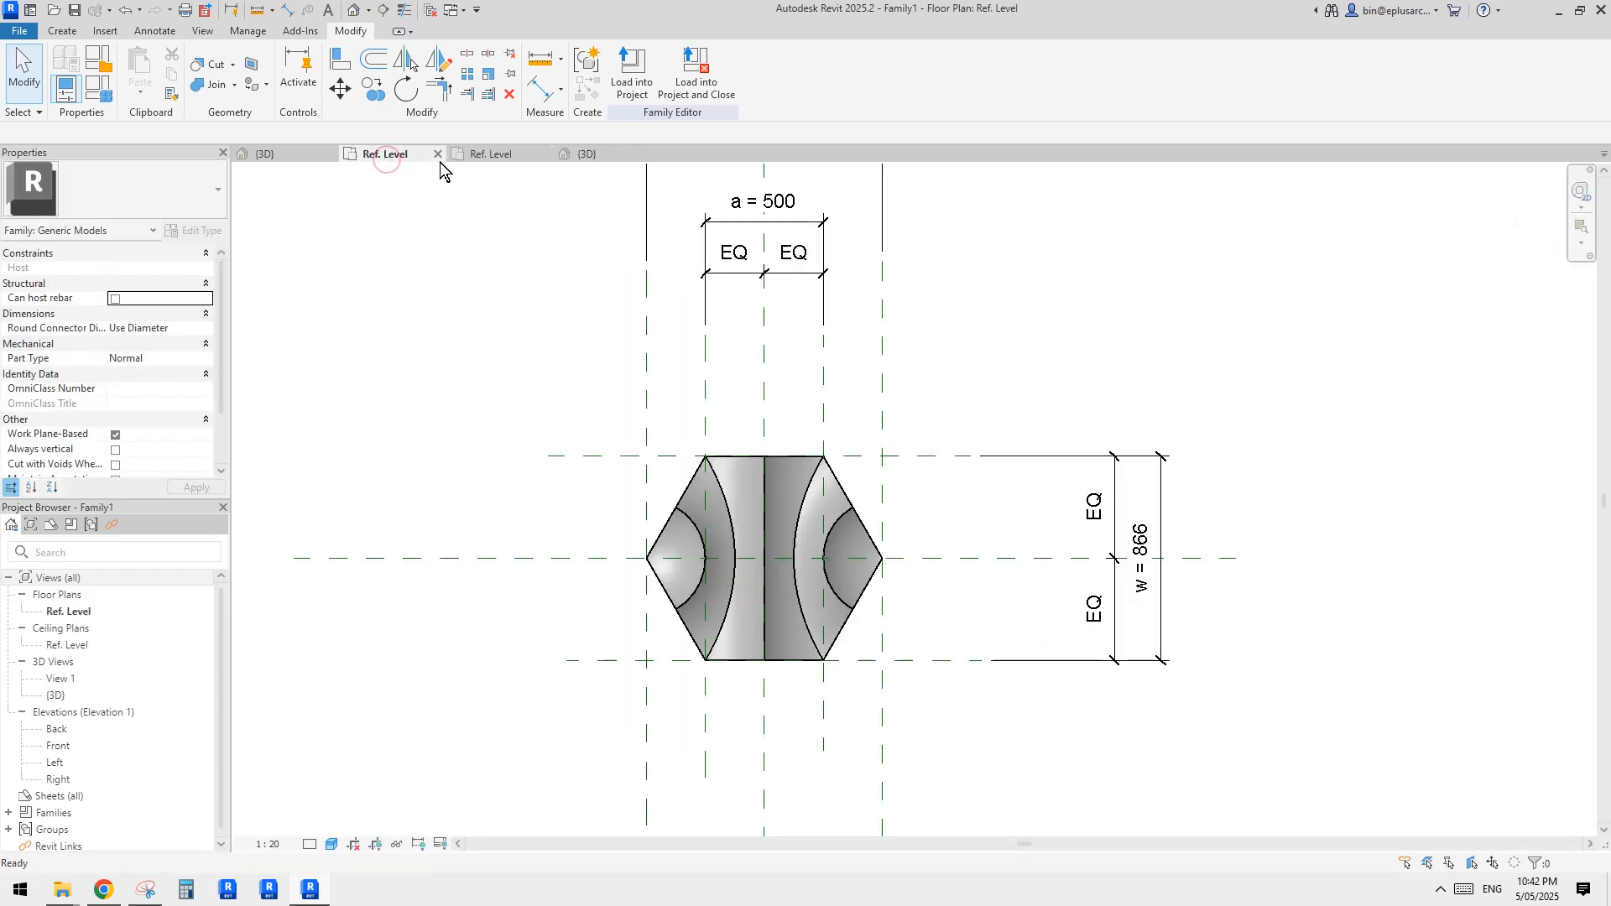
left_click(585, 155)
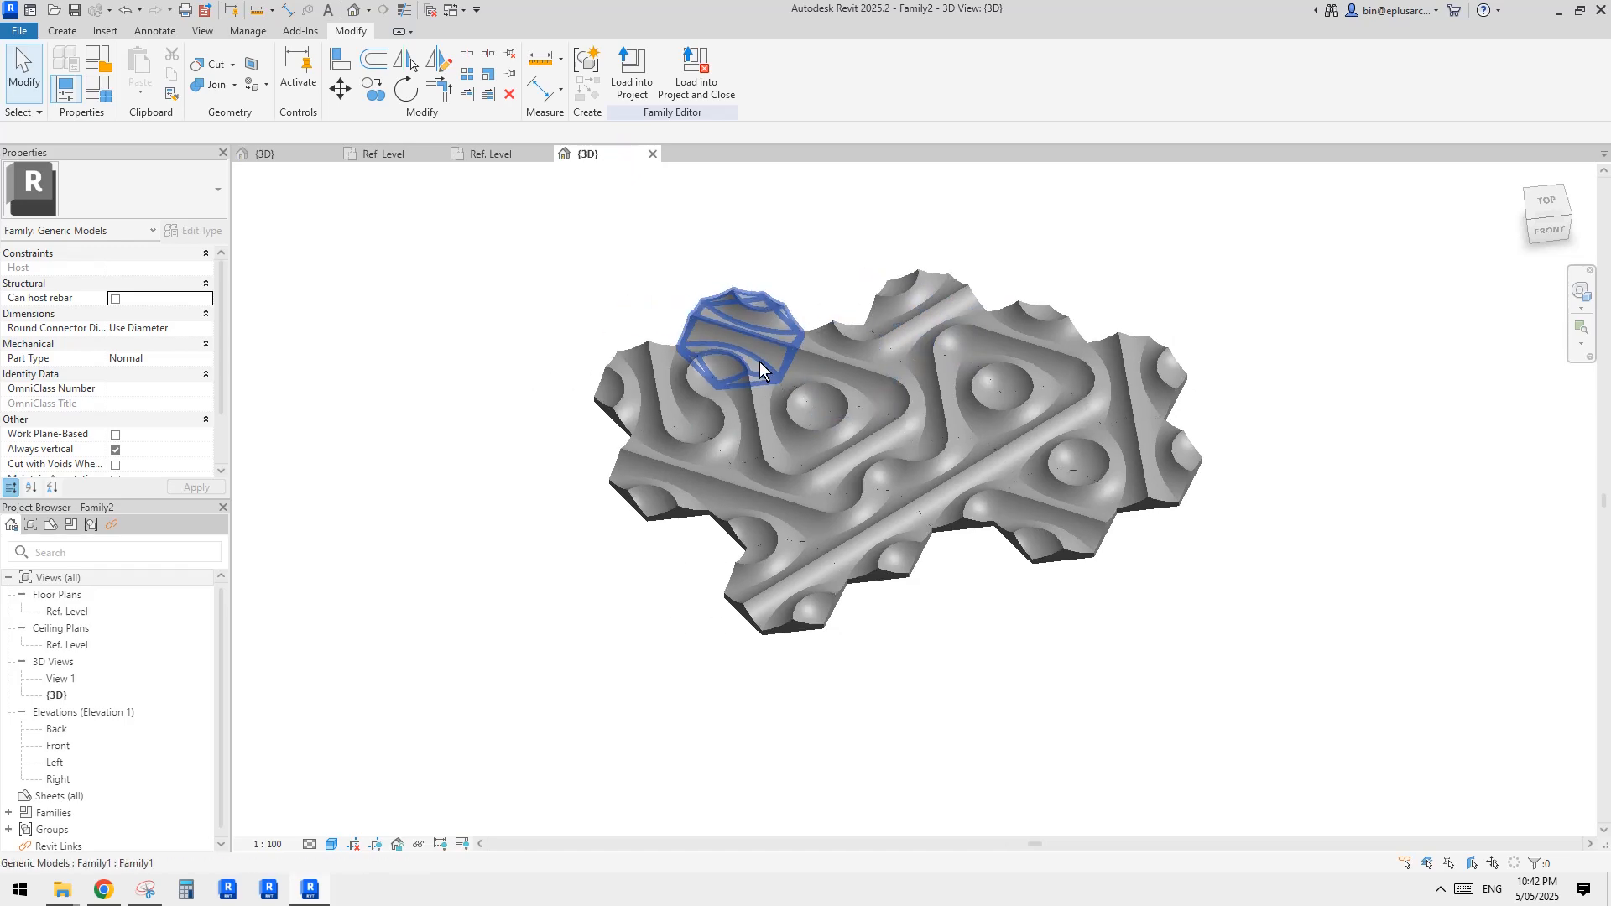
left_click(298, 154)
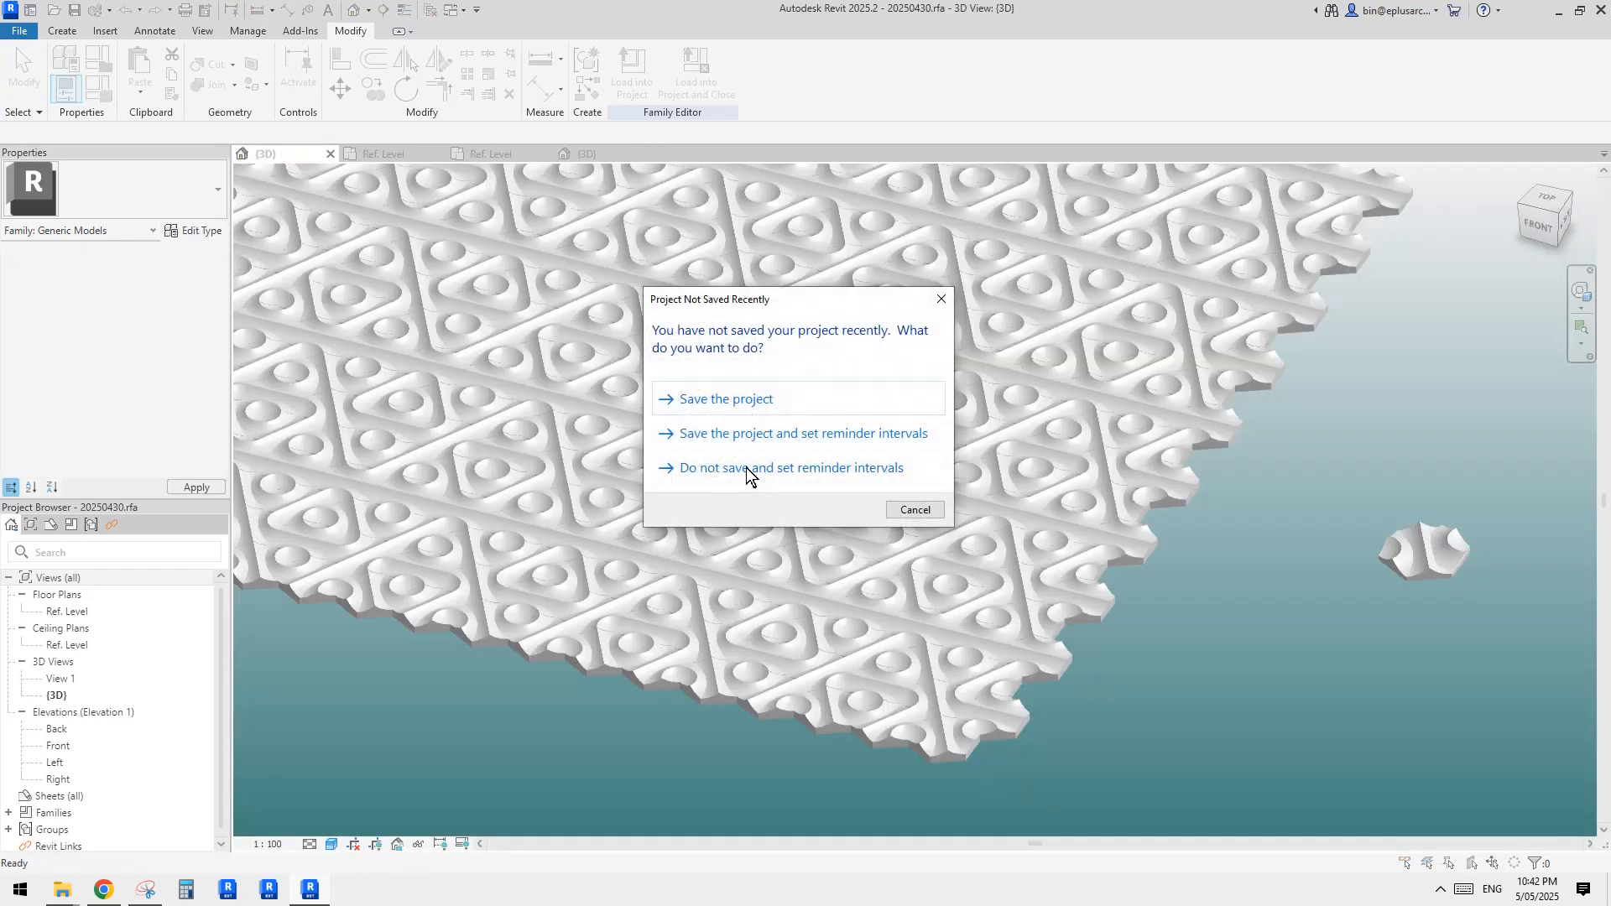
left_click(914, 509)
scroll(842, 481, "down", 1)
middle_click_drag(842, 481, 838, 550, "shift")
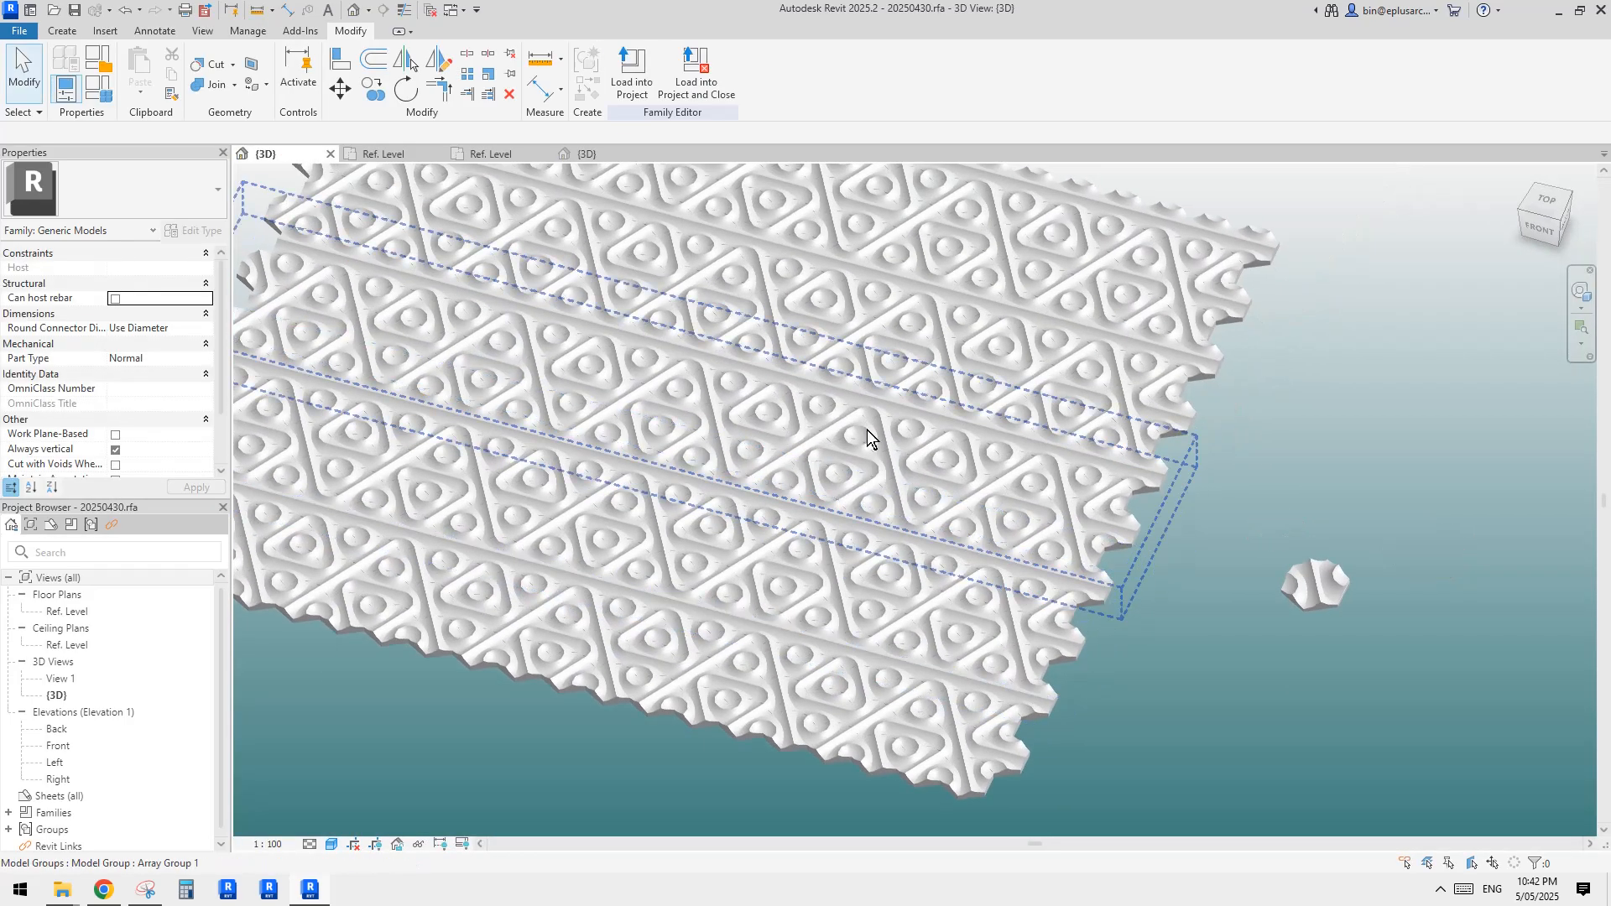
middle_click_drag(811, 454, 915, 176)
left_click(586, 154)
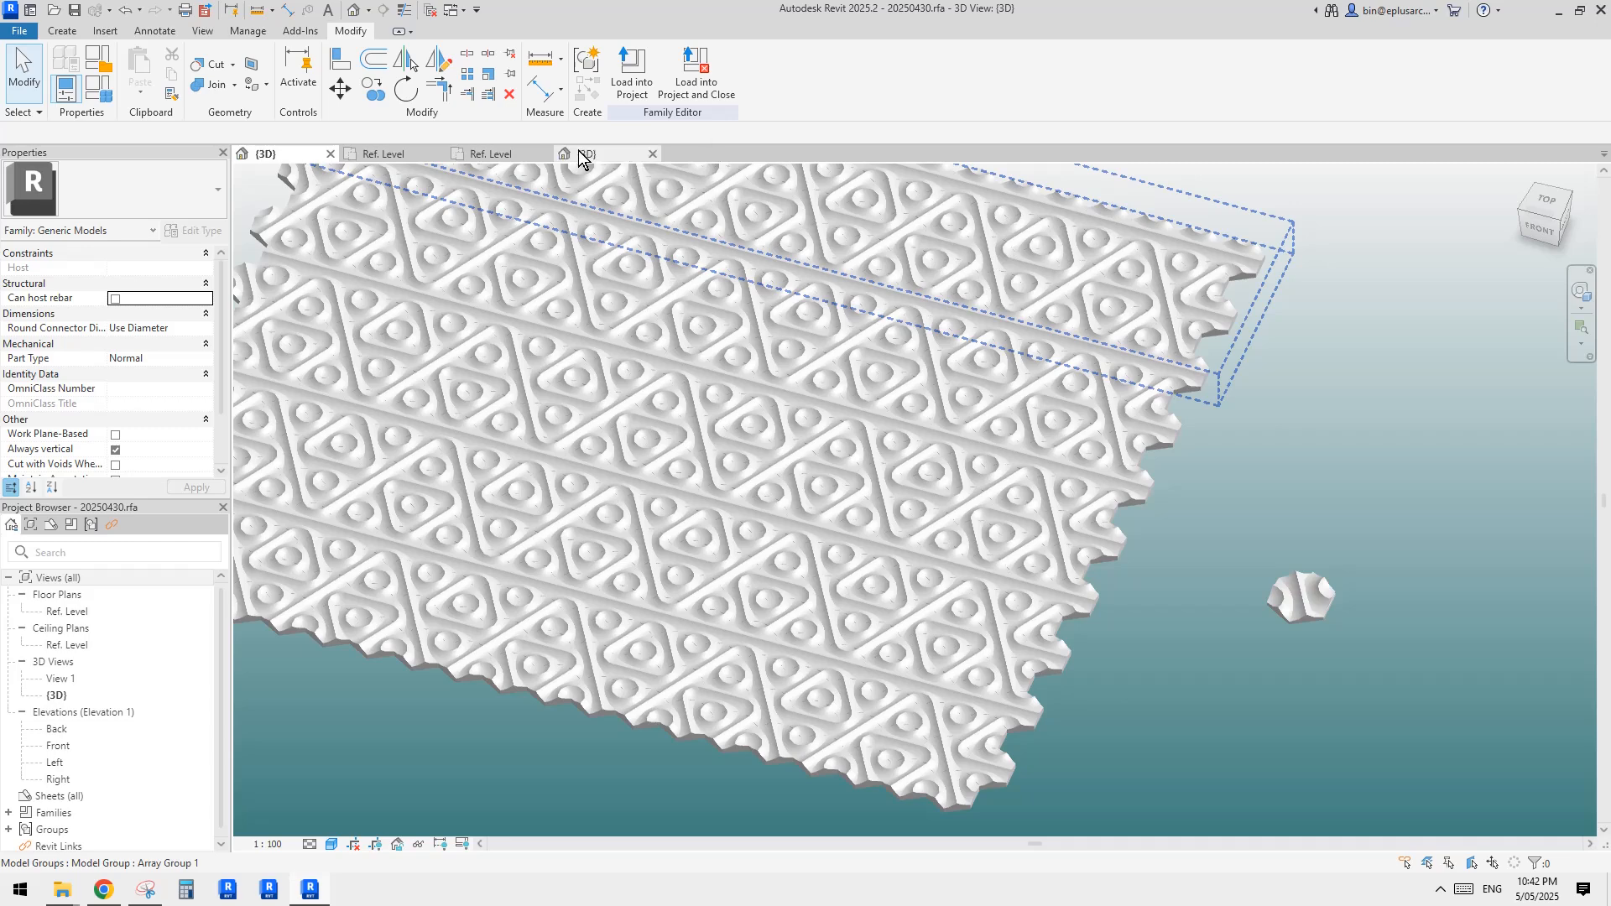
middle_click_drag(921, 380, 946, 426, "shift")
scroll(947, 426, "up", 2)
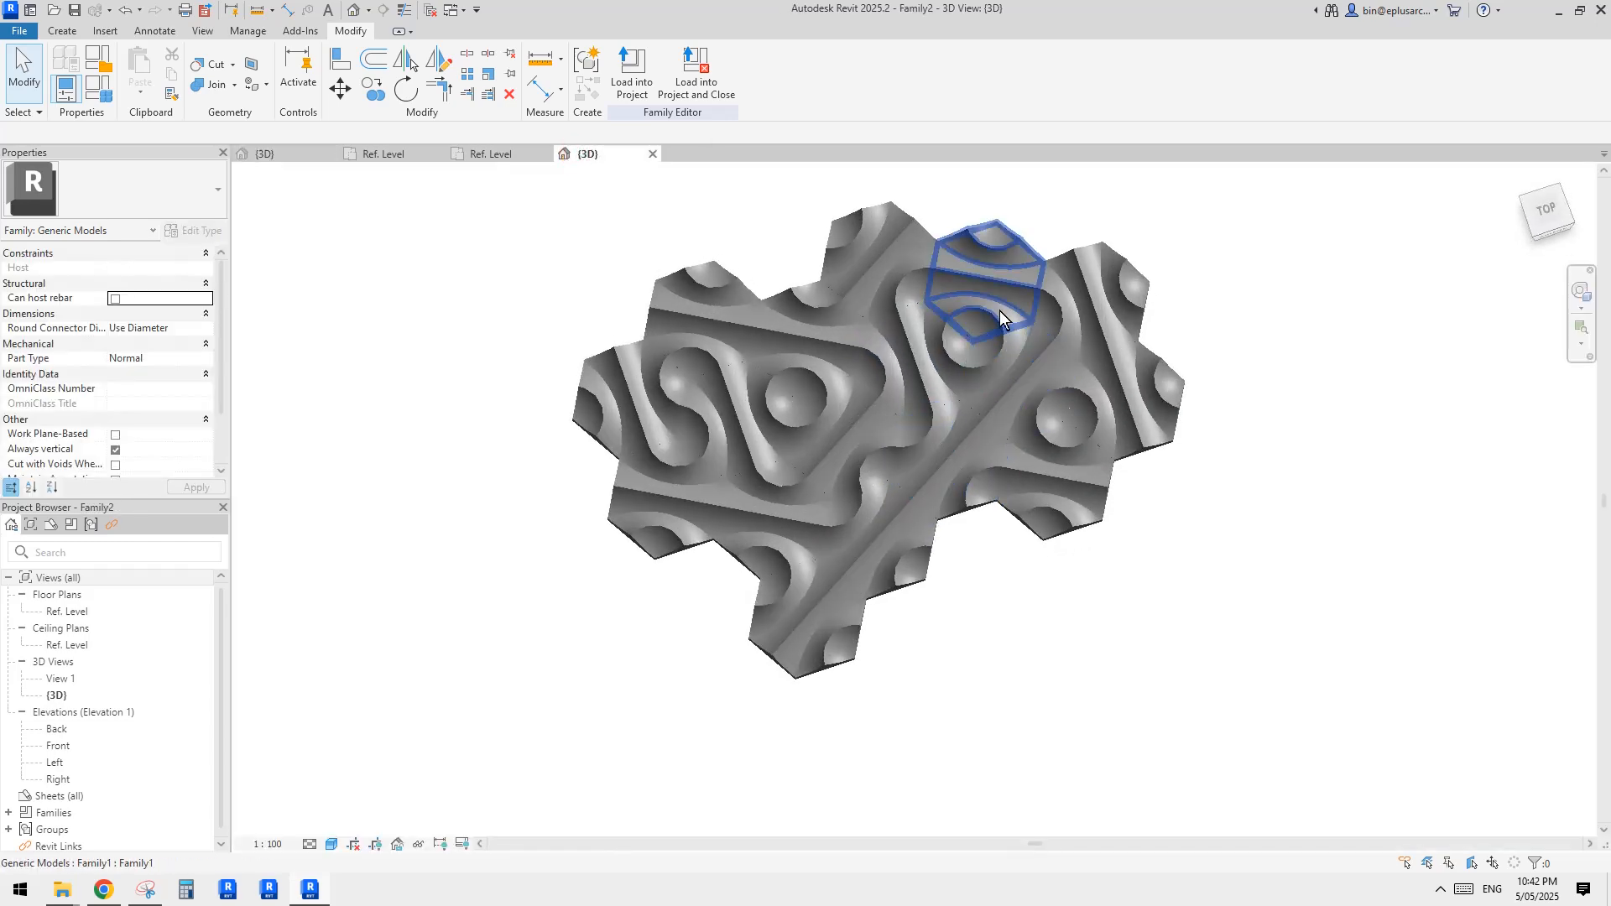
Reopen the Ref. Level plan of Family2 and mirror the hexagon directly below the center tile across its bottom edge.
double_click(44, 606)
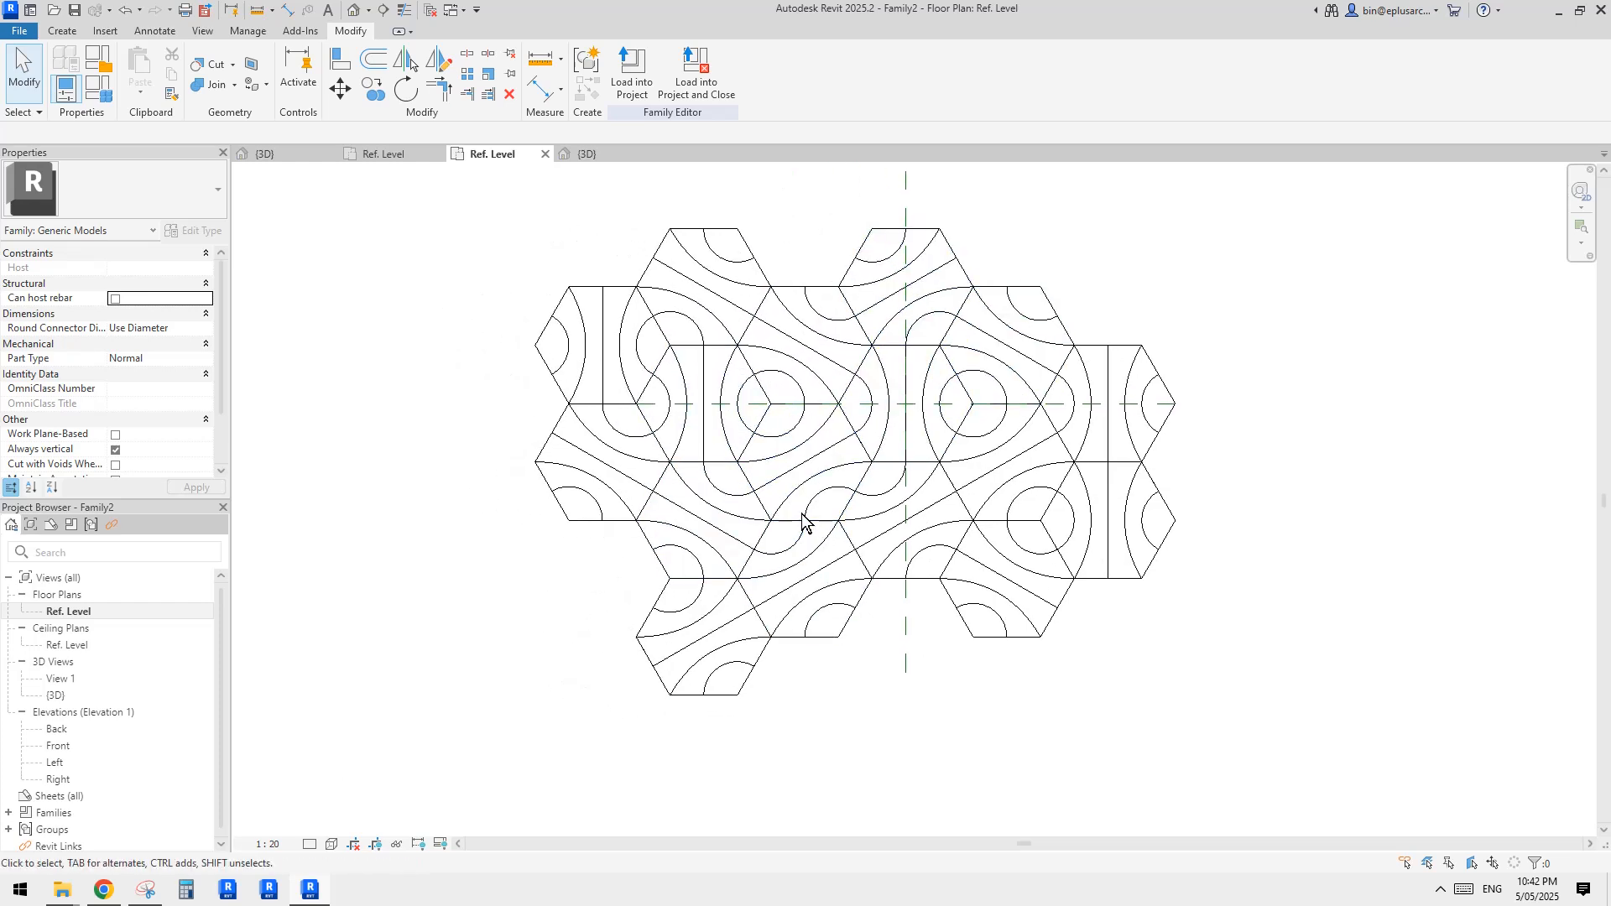
scroll(803, 500, "up", 1)
scroll(804, 507, "down", 2)
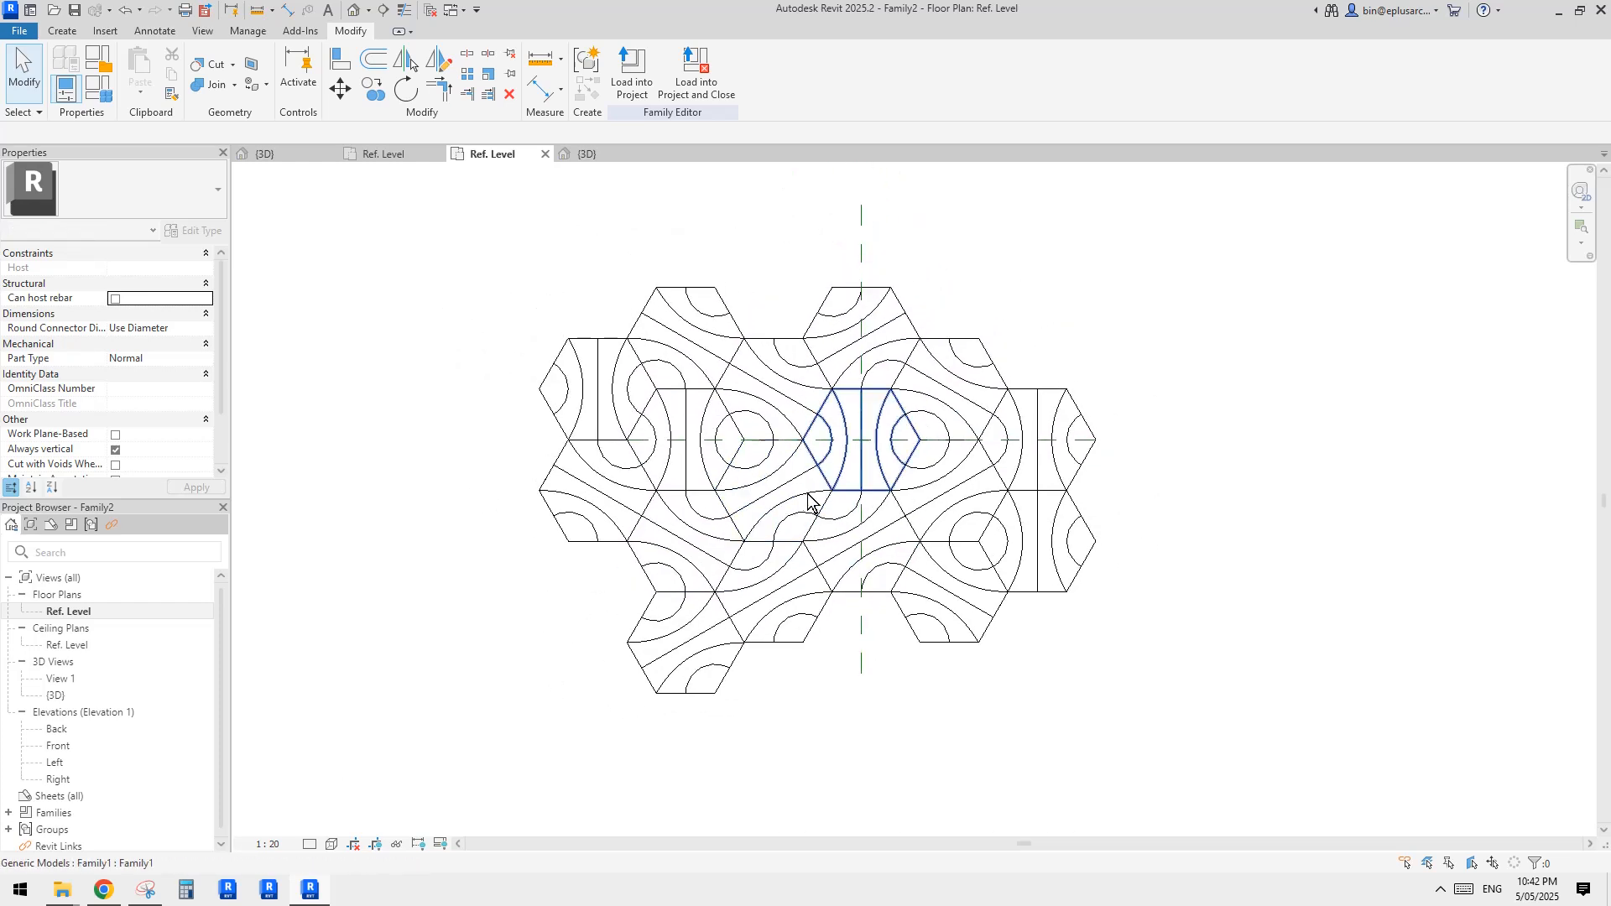
left_click(790, 501)
mouse_move(841, 497)
middle_mouse_down()
mouse_move(821, 507)
mouse_move(872, 473)
mouse_move(816, 516)
middle_mouse_up()
key("Escape")
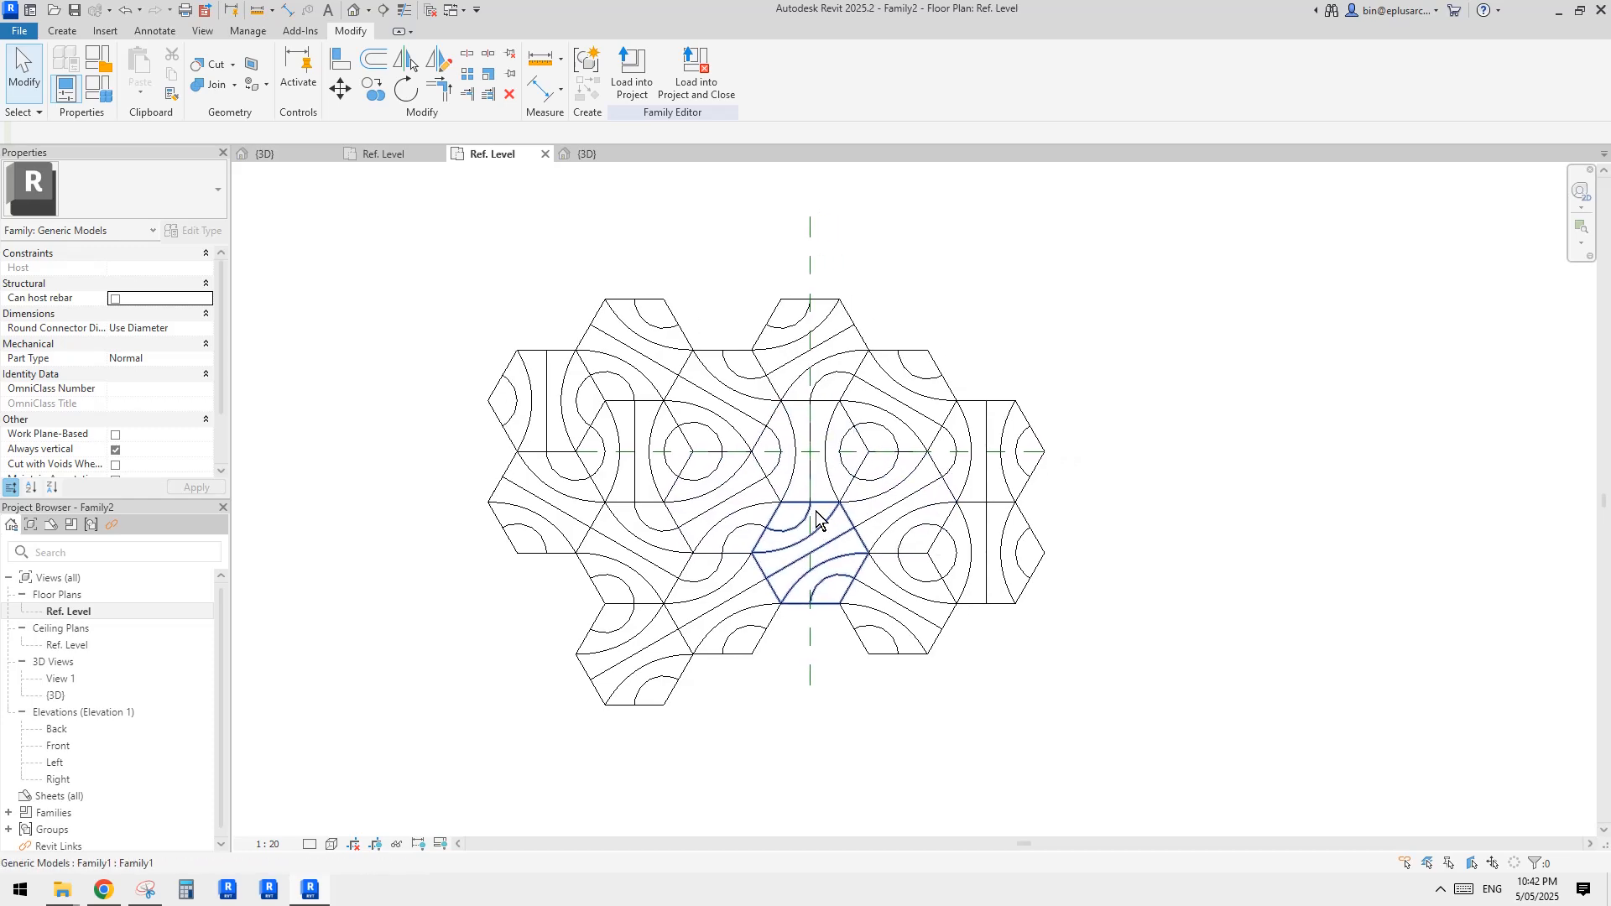
double_click(835, 595)
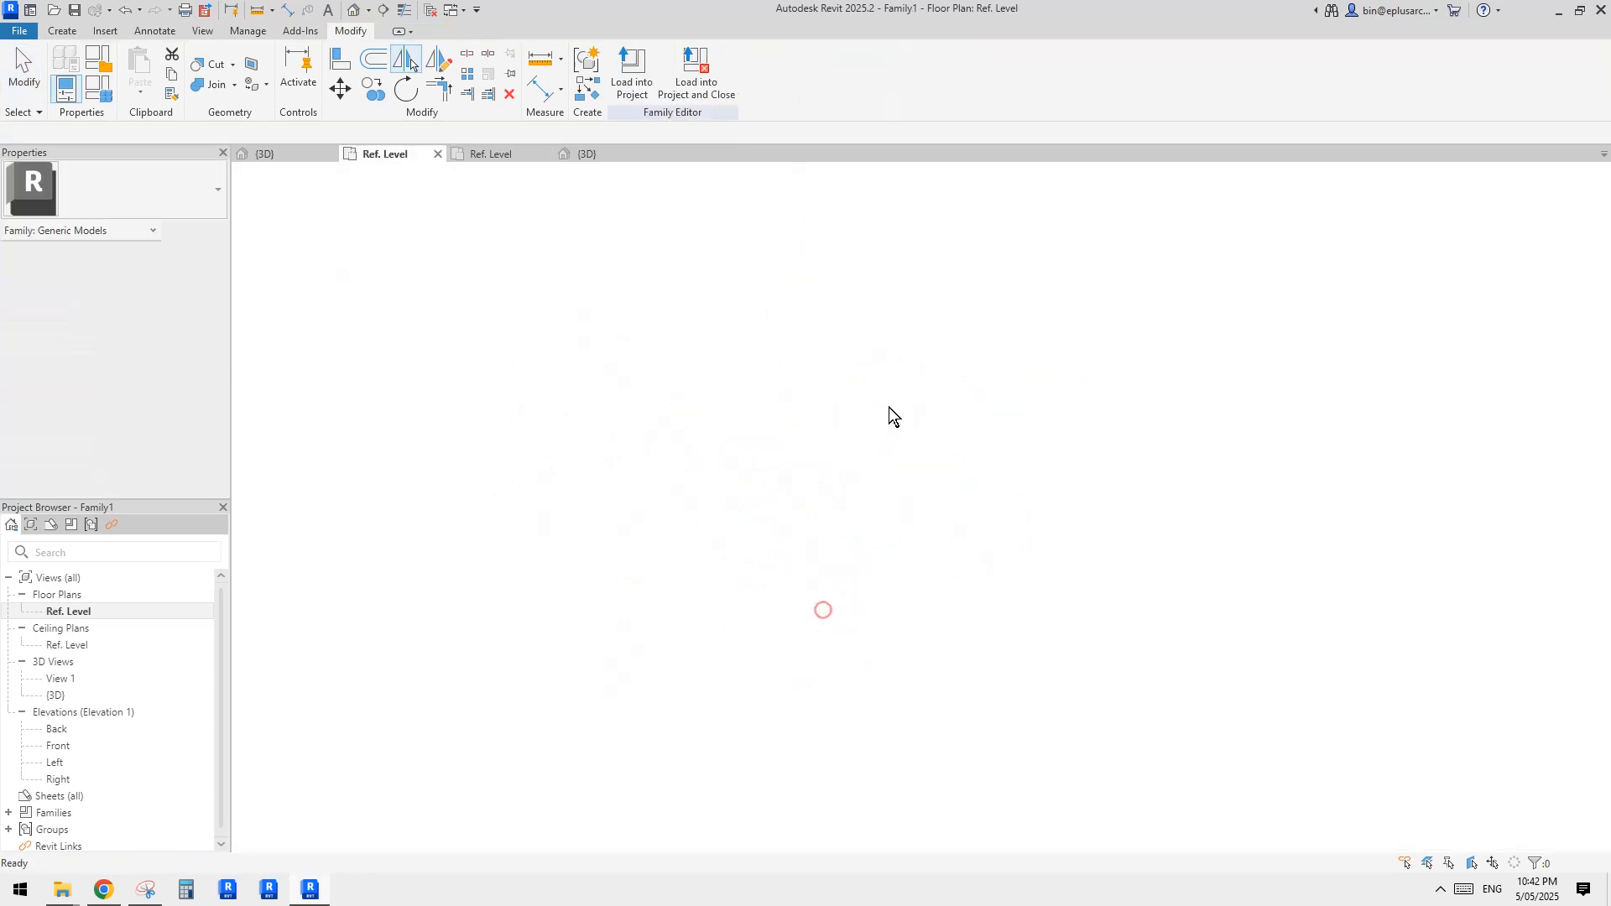
left_click(300, 160)
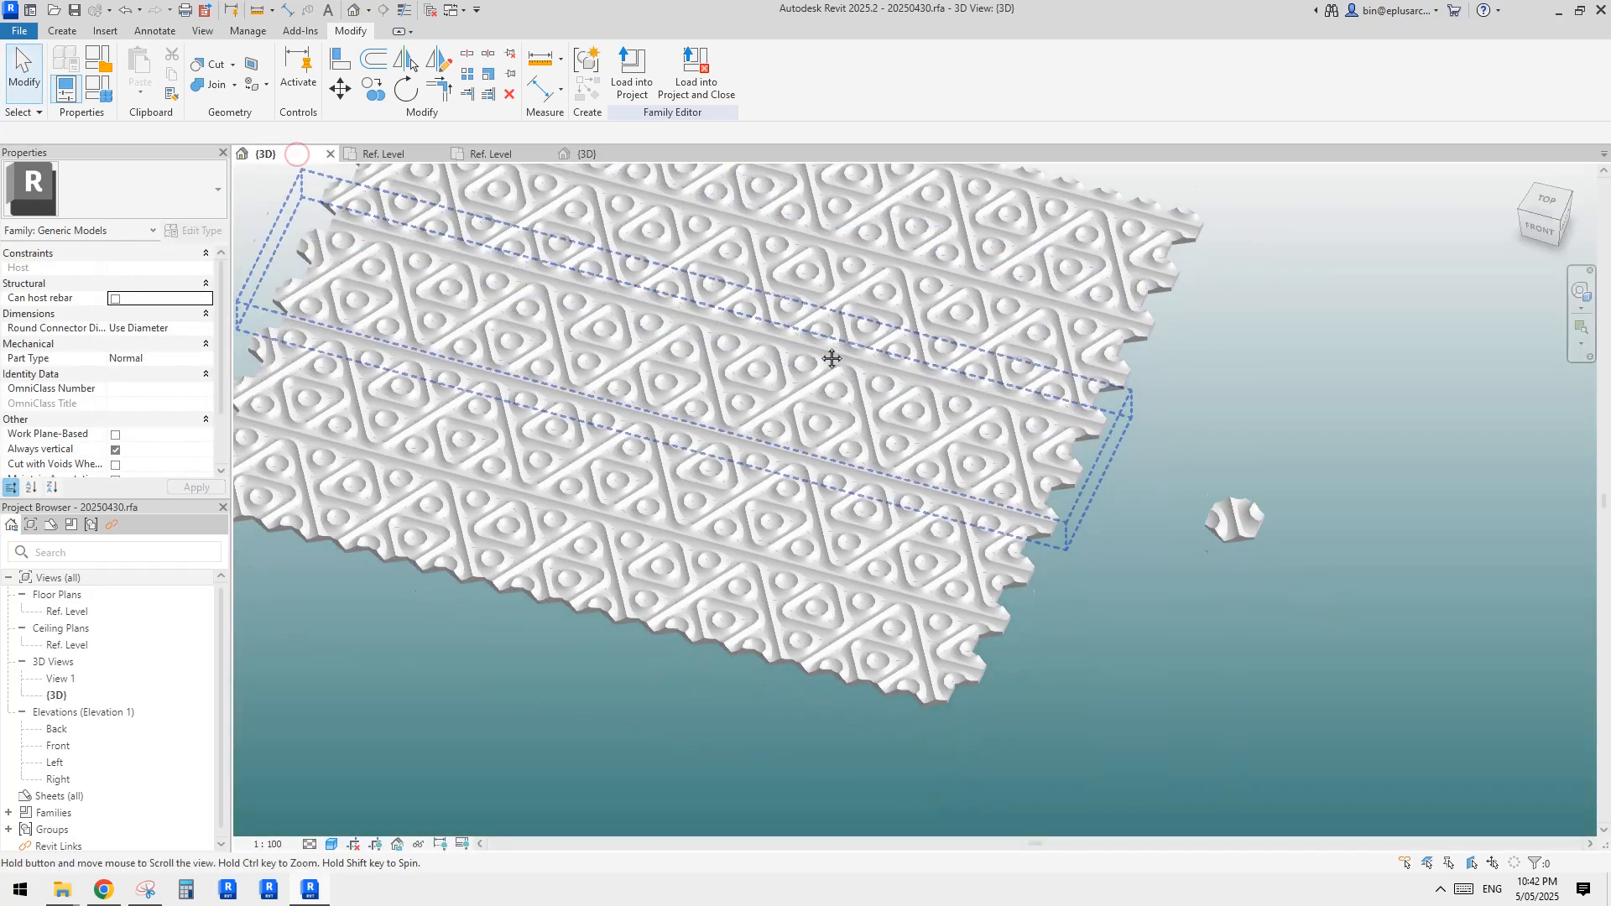
left_click(423, 155)
left_click(500, 155)
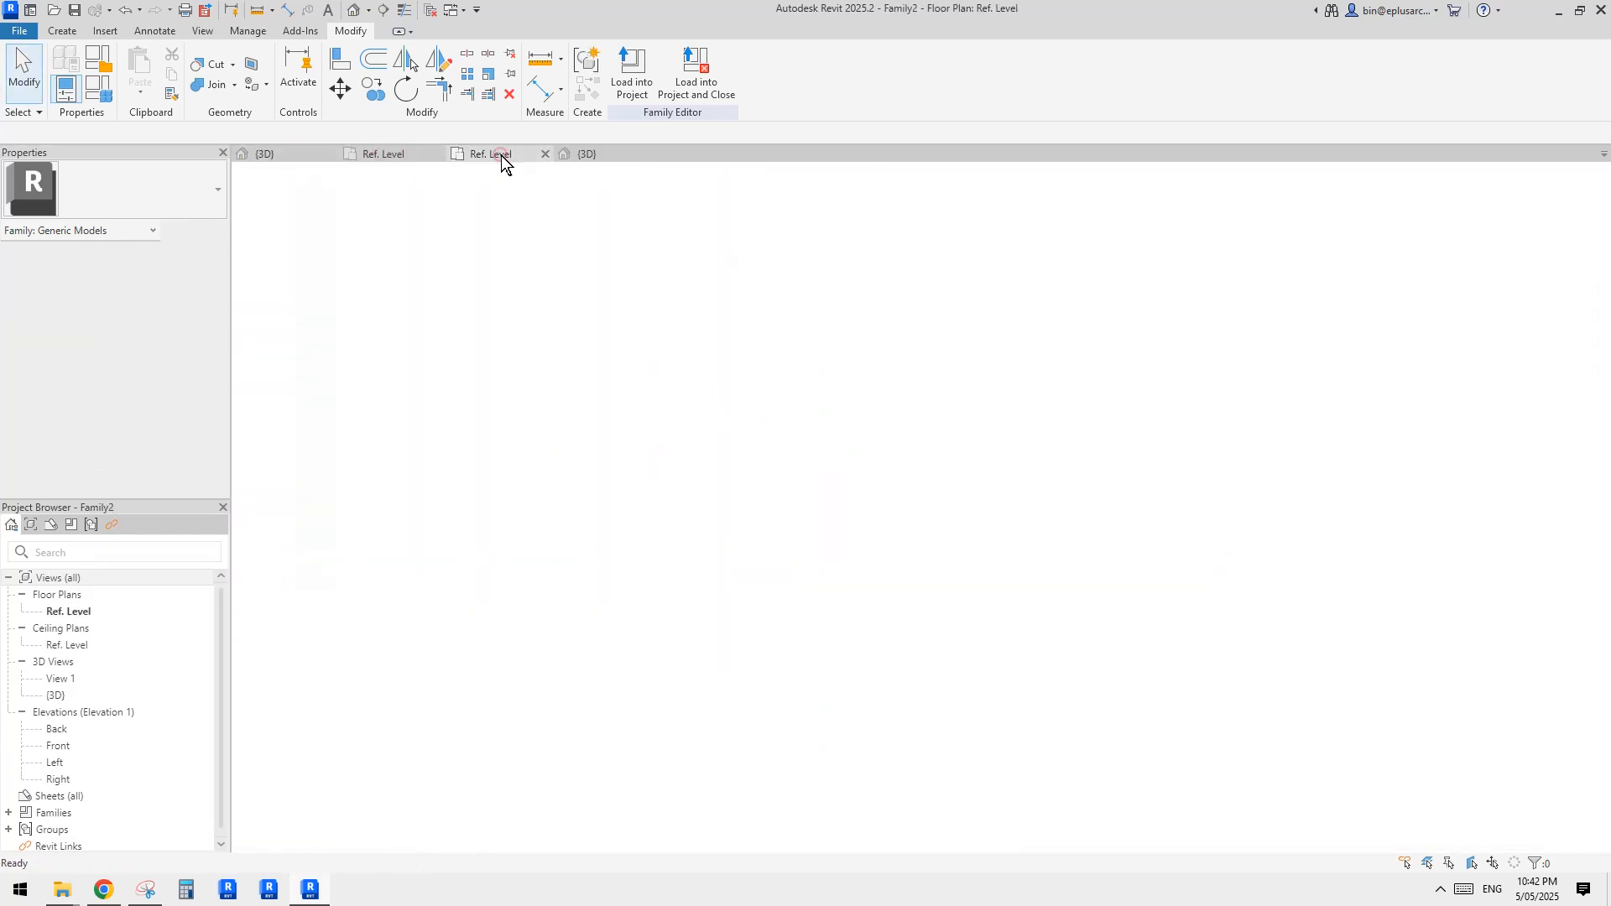
scroll(928, 341, "down", 2)
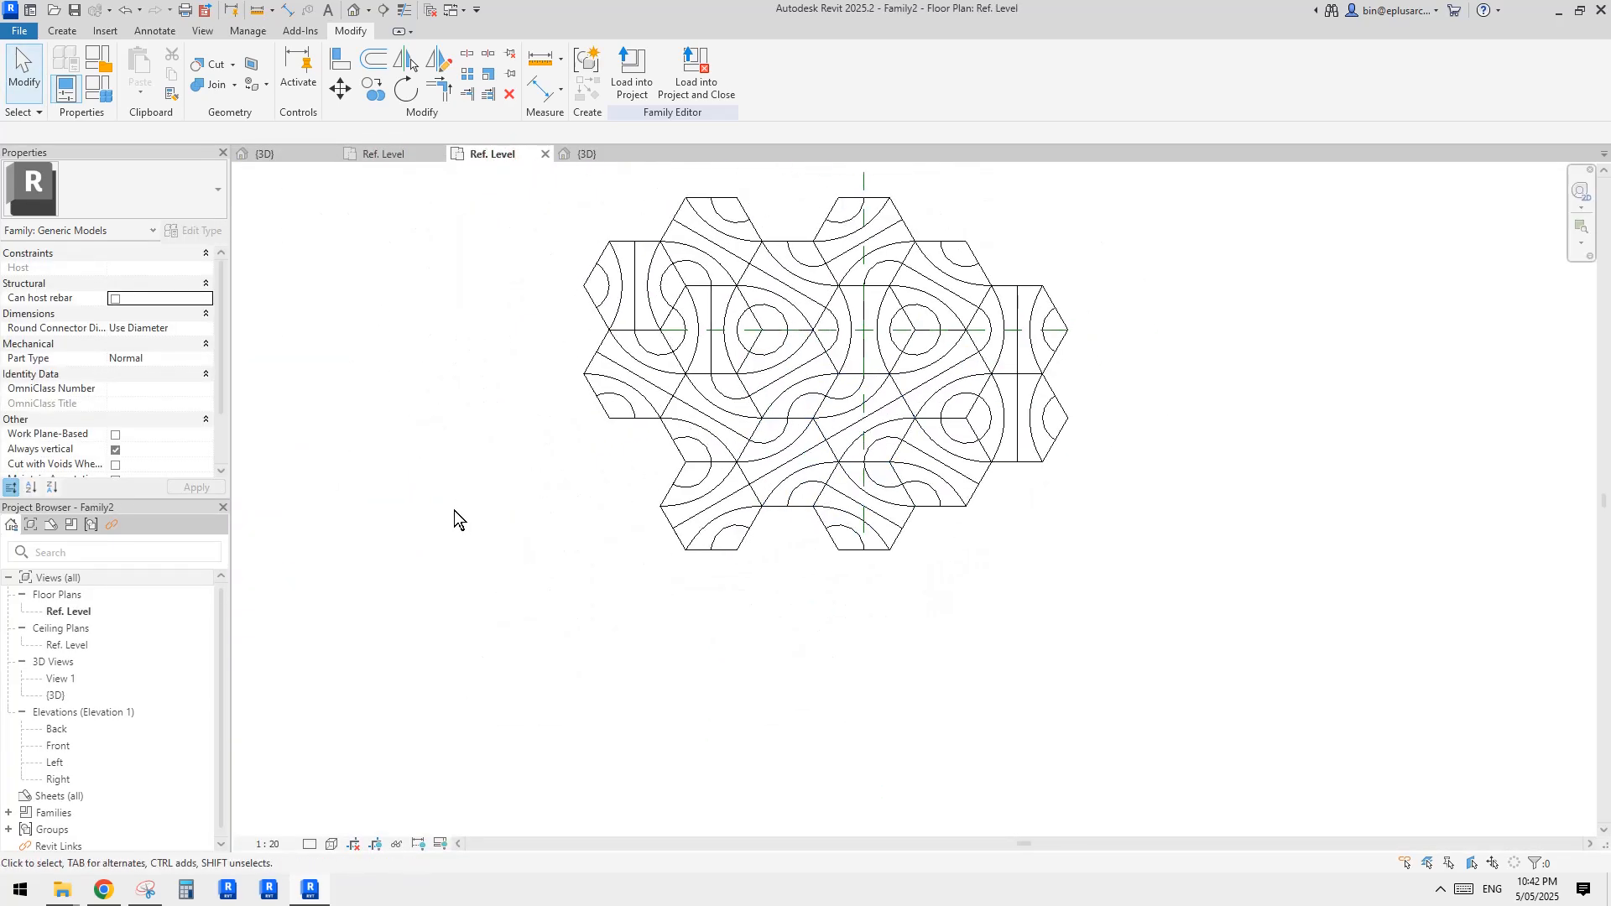
middle_click_drag(426, 505, 422, 548)
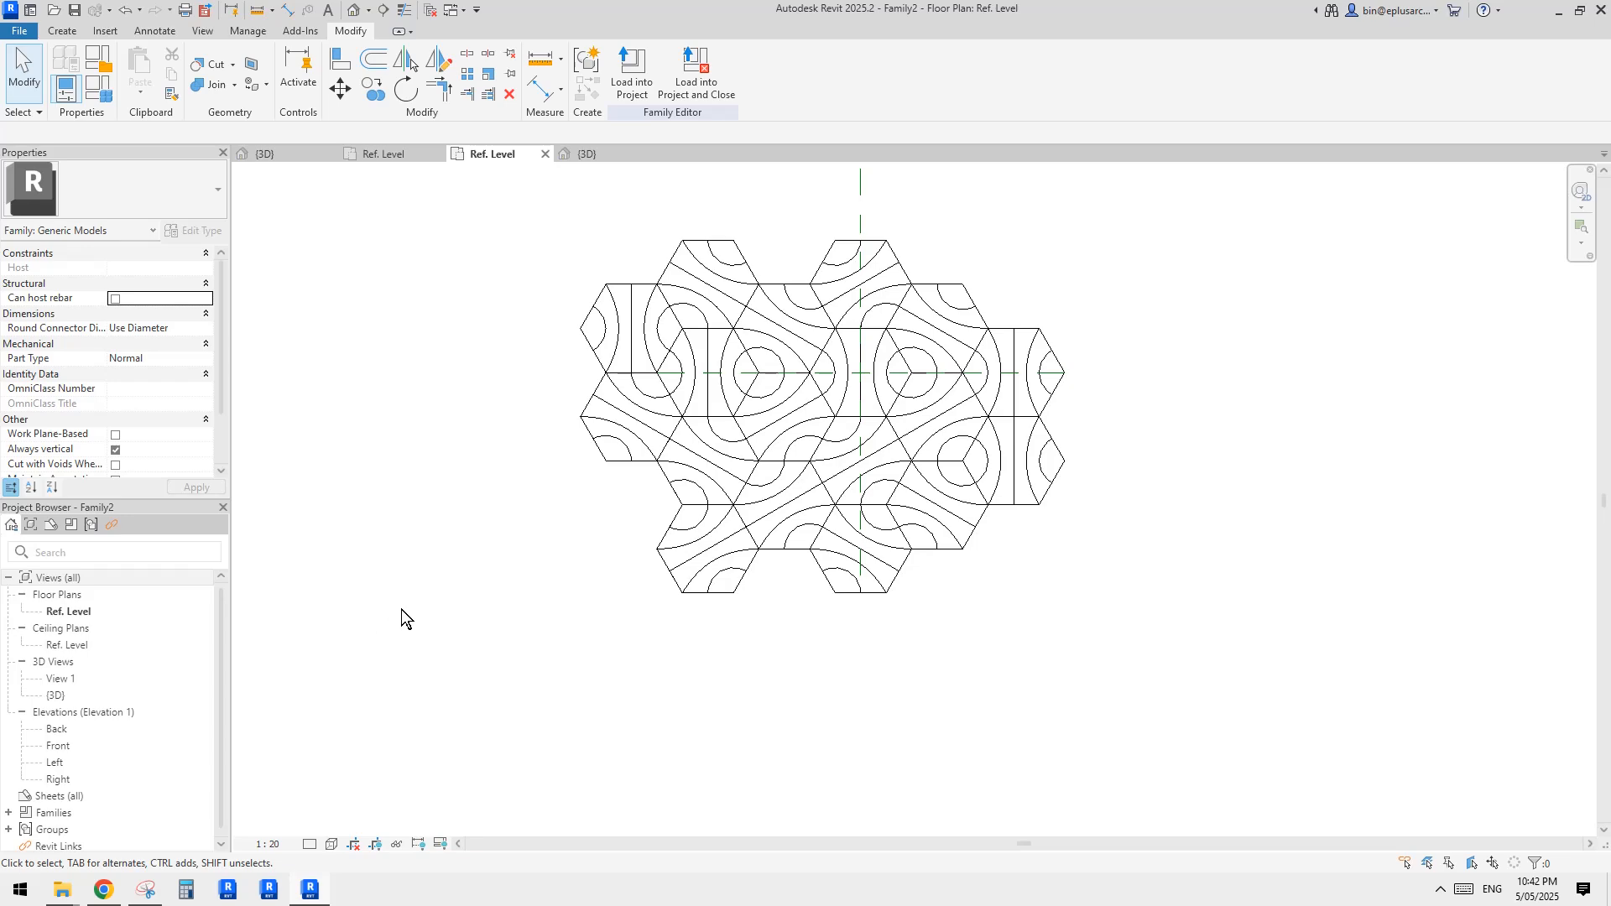
Mirror the lowest hexagon on the pattern's southwest side across its lower-right edge.
left_click(728, 591)
scroll(778, 570, "up", 2)
scroll(780, 585, "up", 1)
middle_click_drag(782, 587, 771, 594)
key("m")
key("m")
left_click(724, 568)
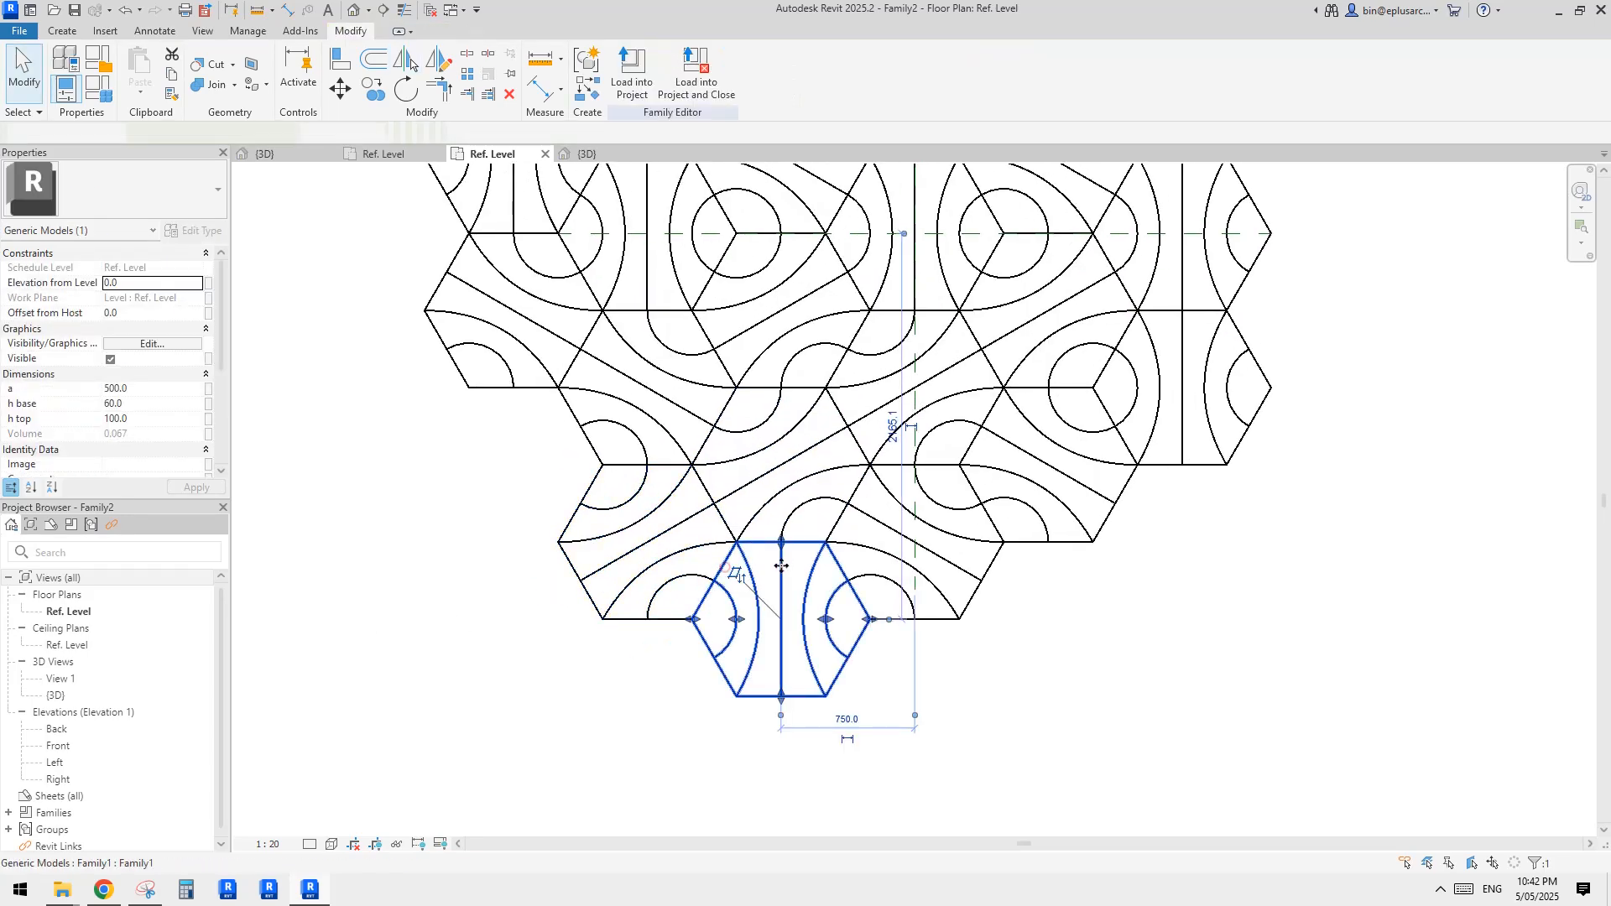
key("Escape")
left_click(778, 557)
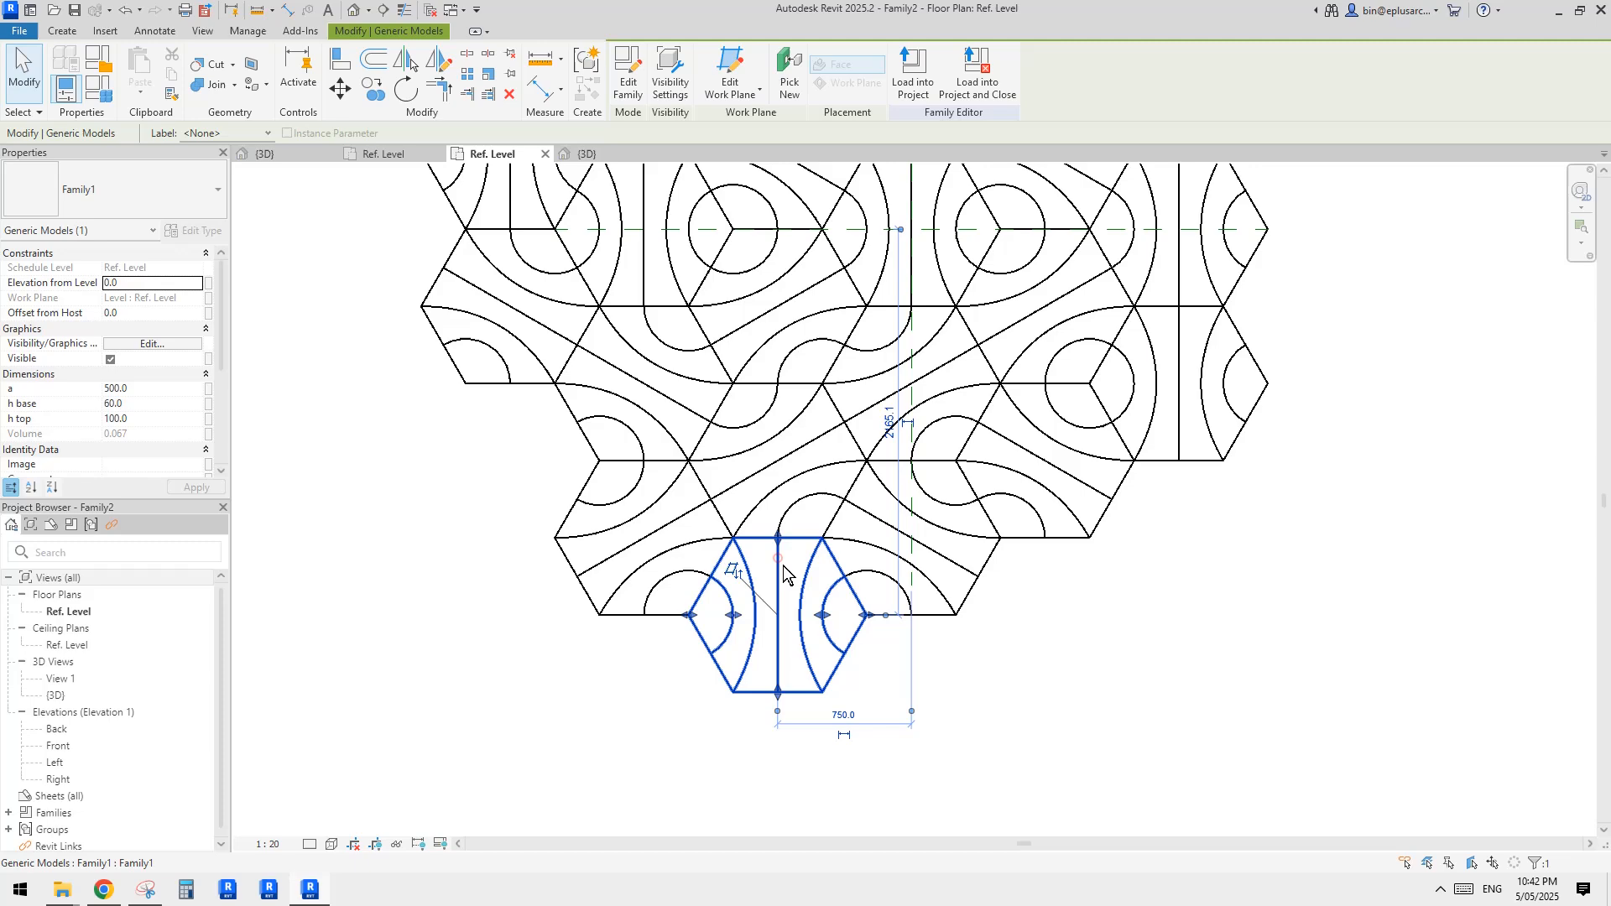
scroll(803, 536, "down", 1)
left_click(662, 613)
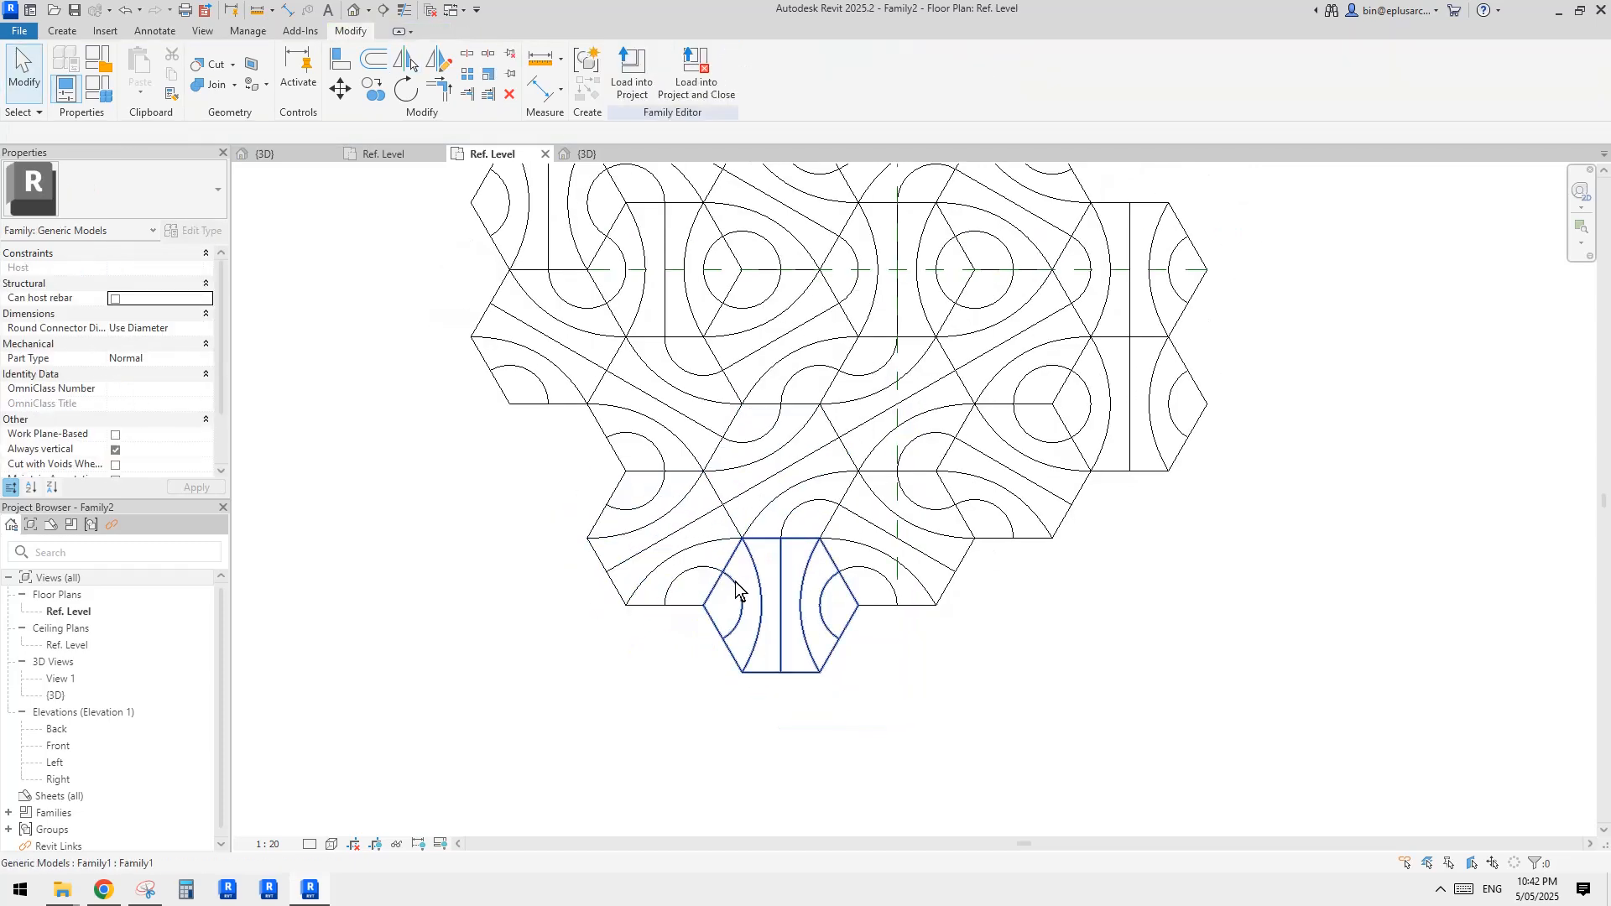
left_click(736, 587)
key("Escape")
key("ctrl+Tab")
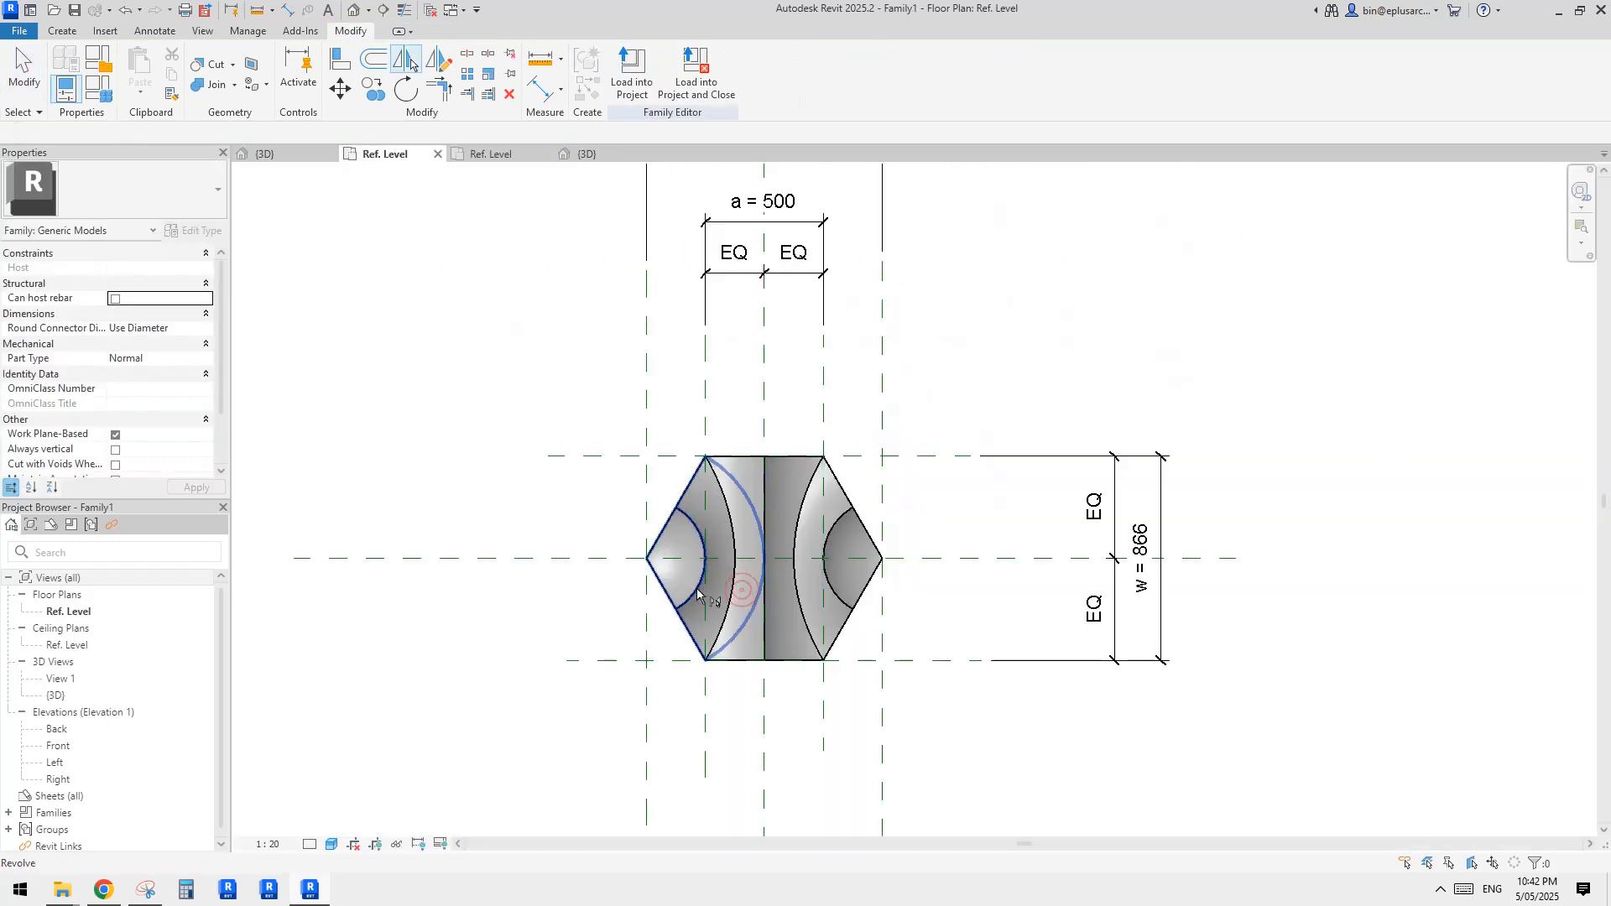
Return to the Family2 Ref. Level plan and display the hexagon pattern shaded with edges.
left_click(488, 154)
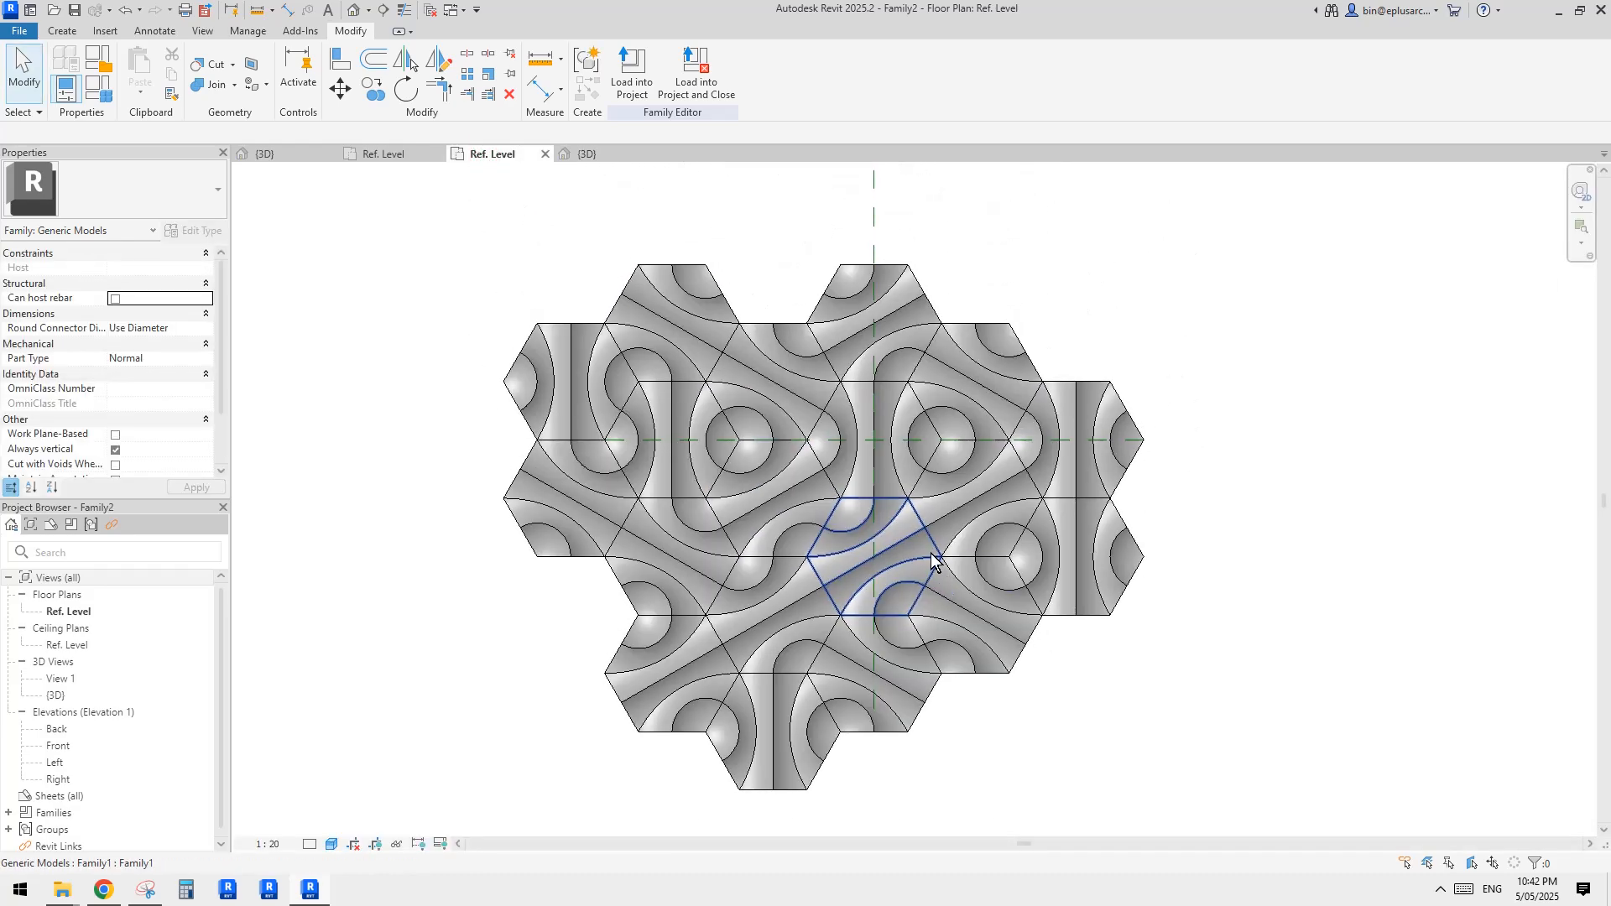
left_click(762, 430)
left_click(1066, 289)
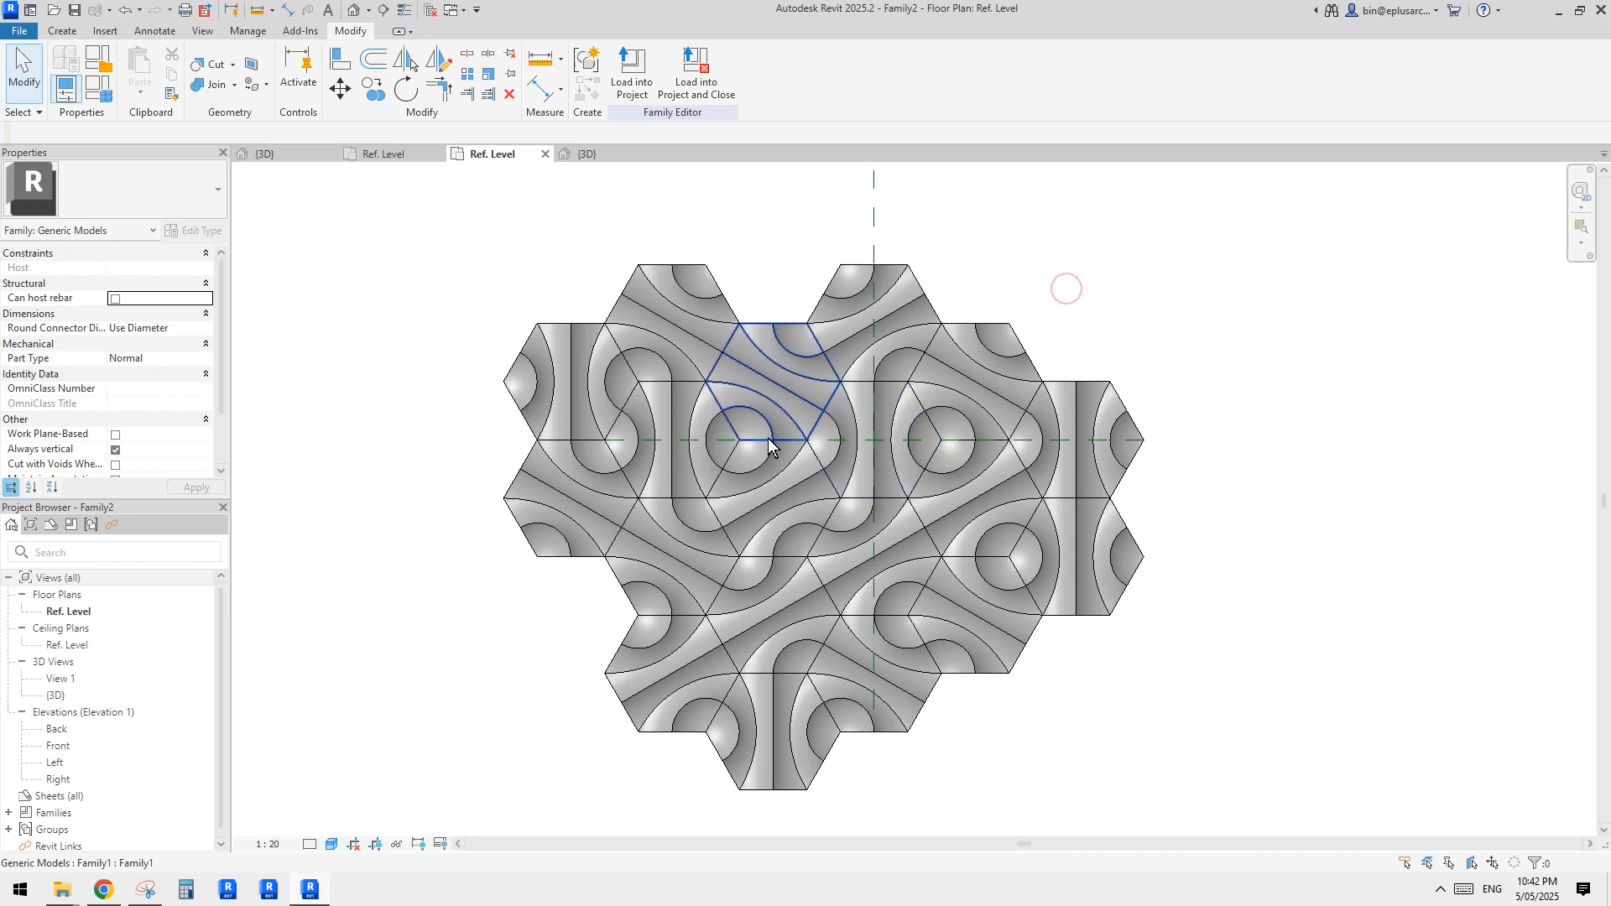
Examine the finished tiling and its separate single hexagon in the 3D view of 20250430.rfa.
left_click(295, 153)
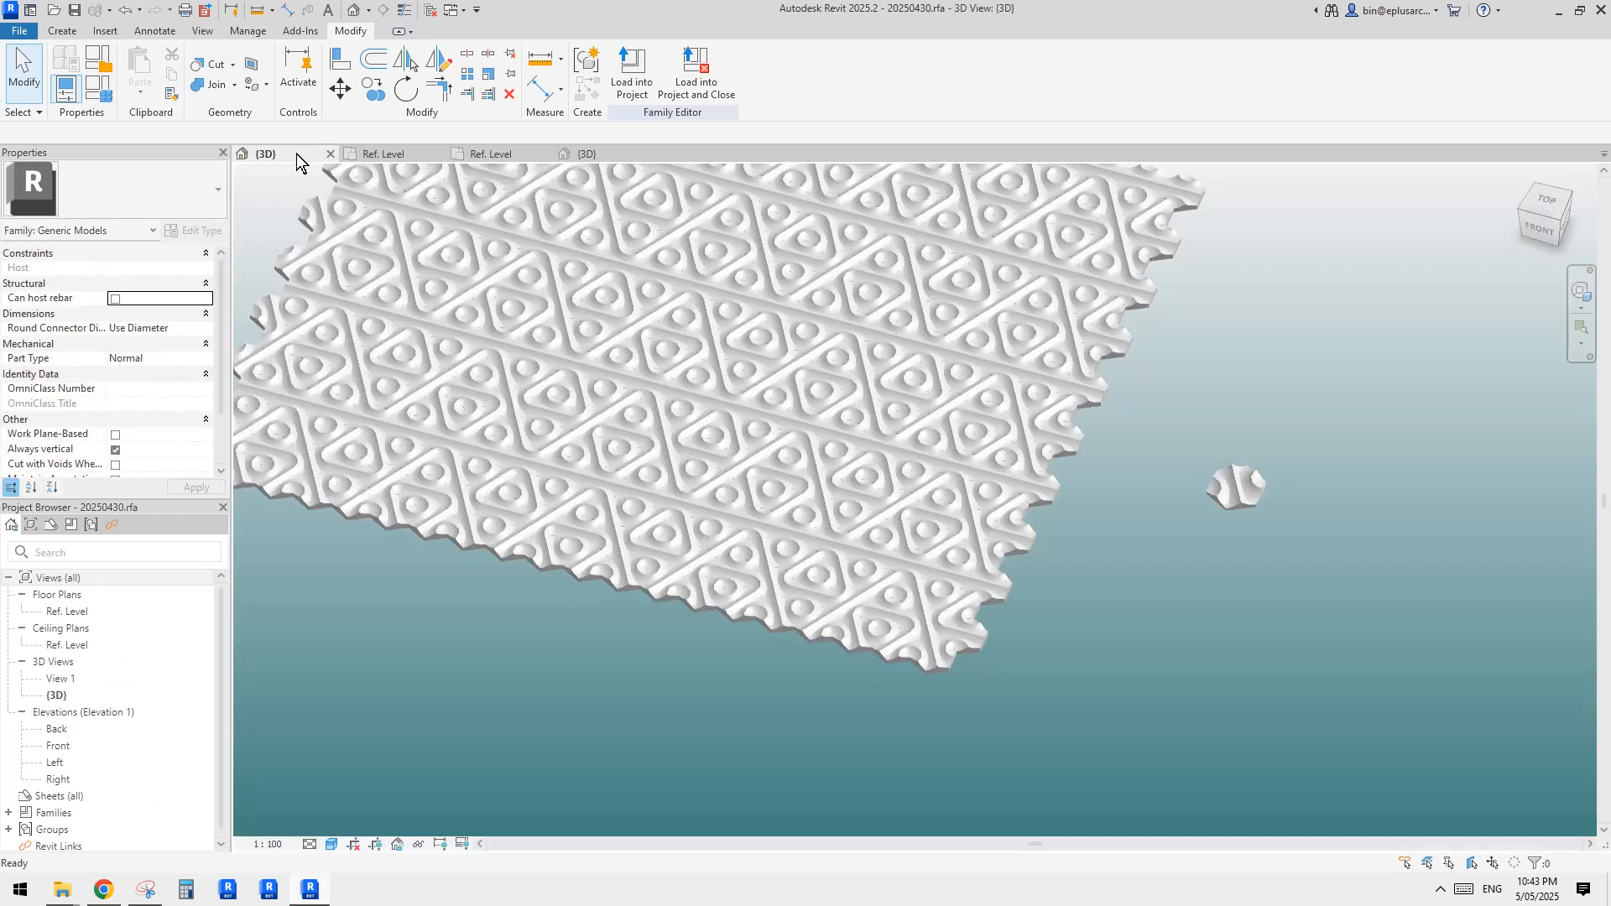
left_click(726, 388)
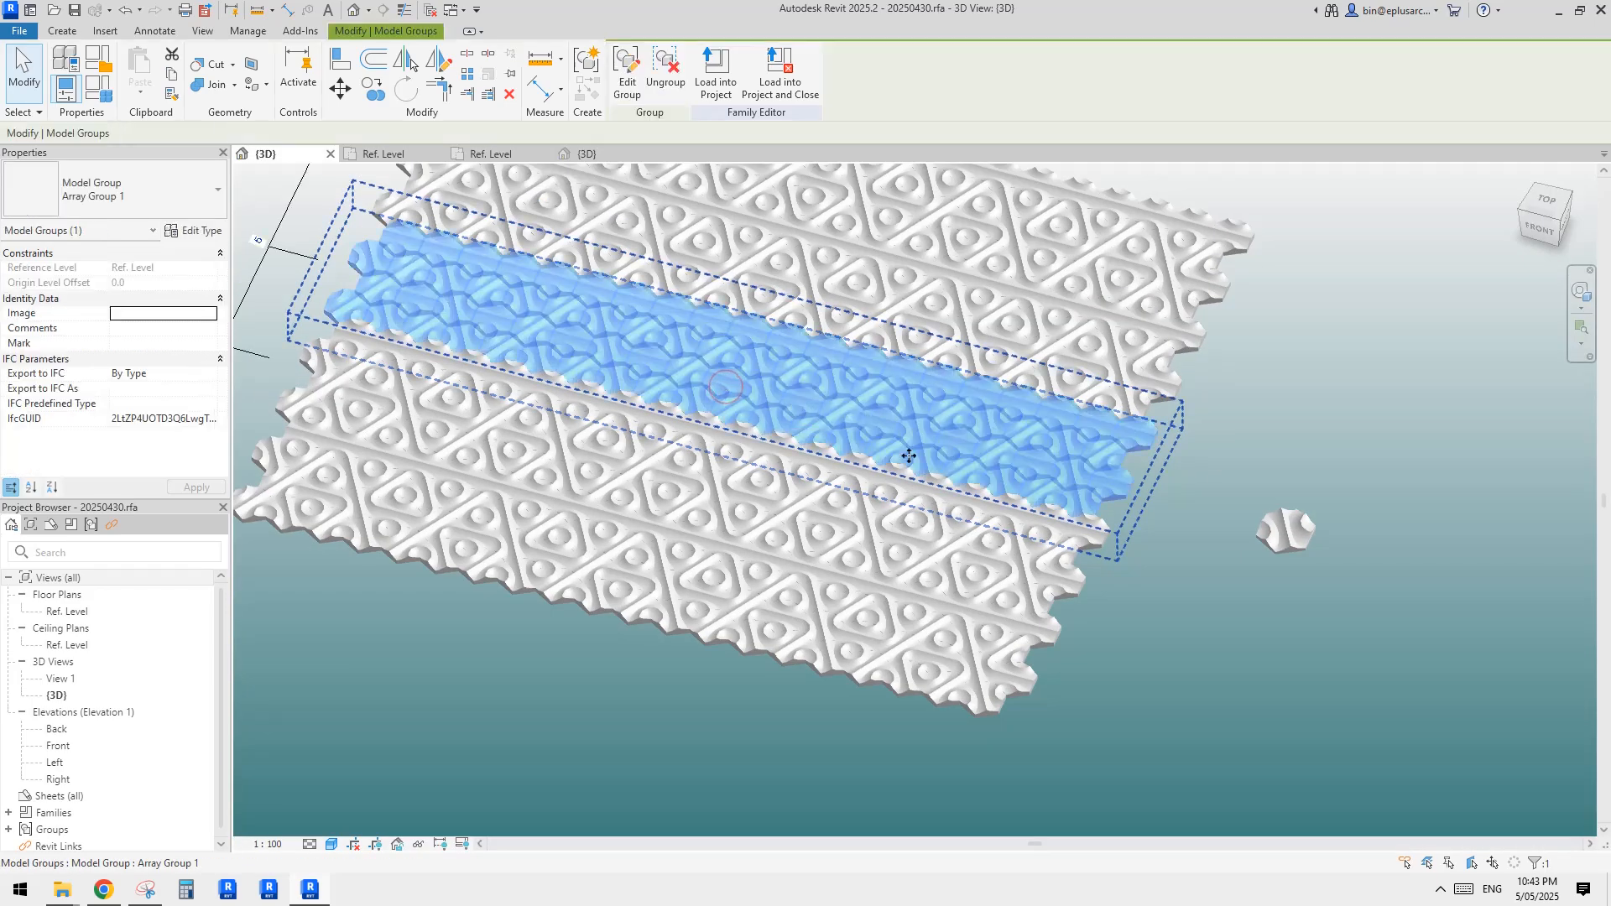
left_click(1279, 530)
scroll(1245, 531, "up", 3)
middle_click_drag(1244, 531, 974, 511)
scroll(1027, 495, "up", 2)
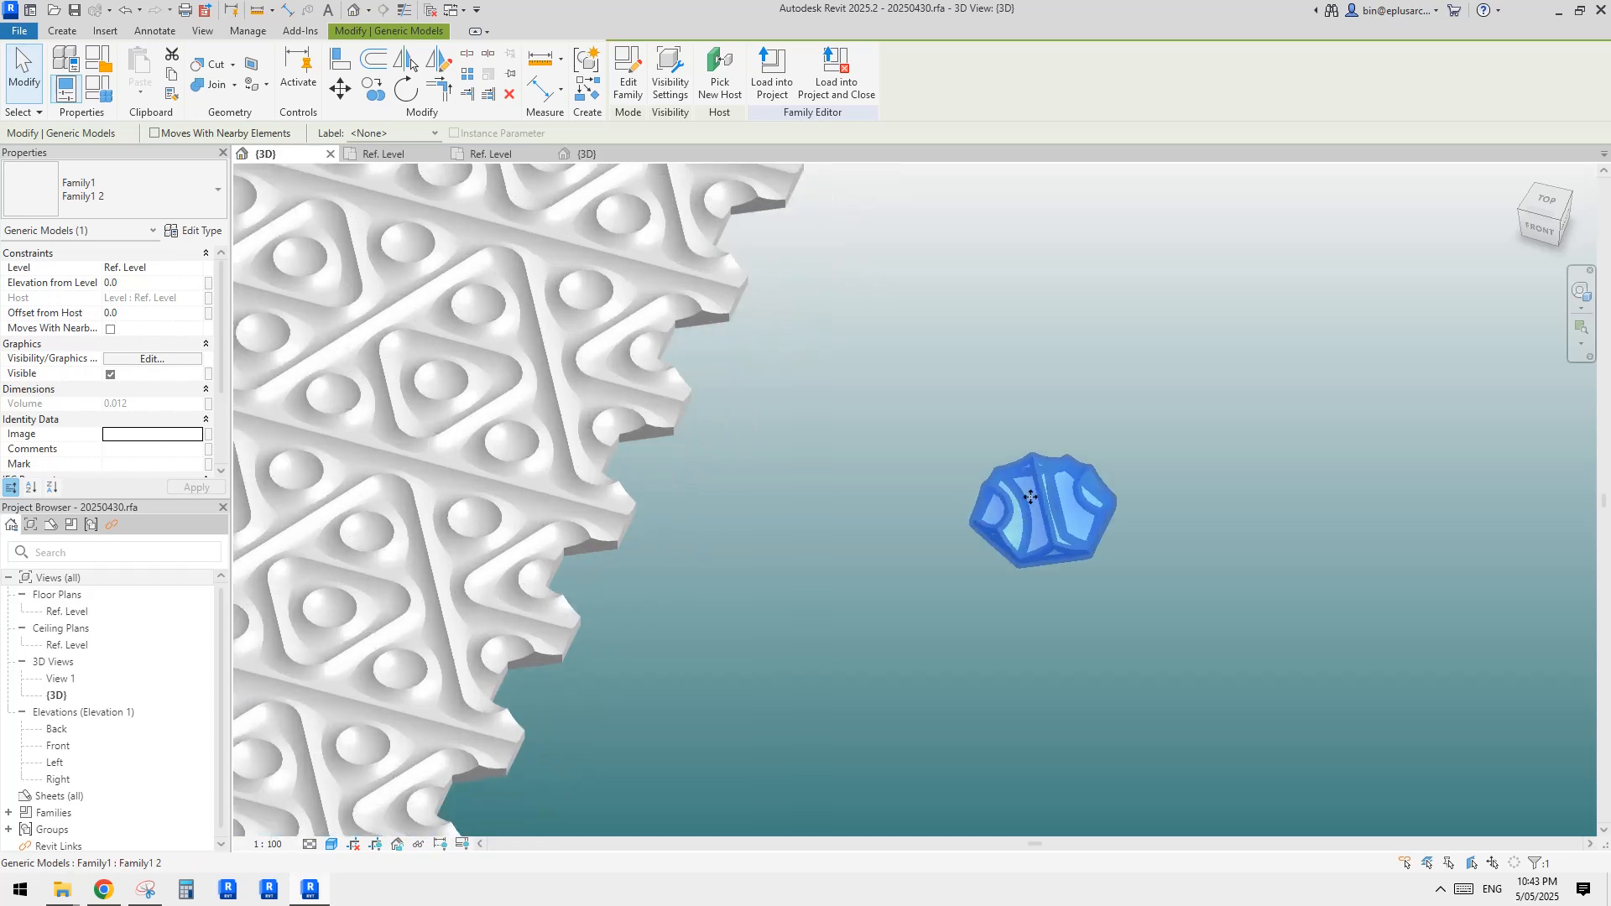
scroll(1005, 507, "down", 3)
left_click(498, 156)
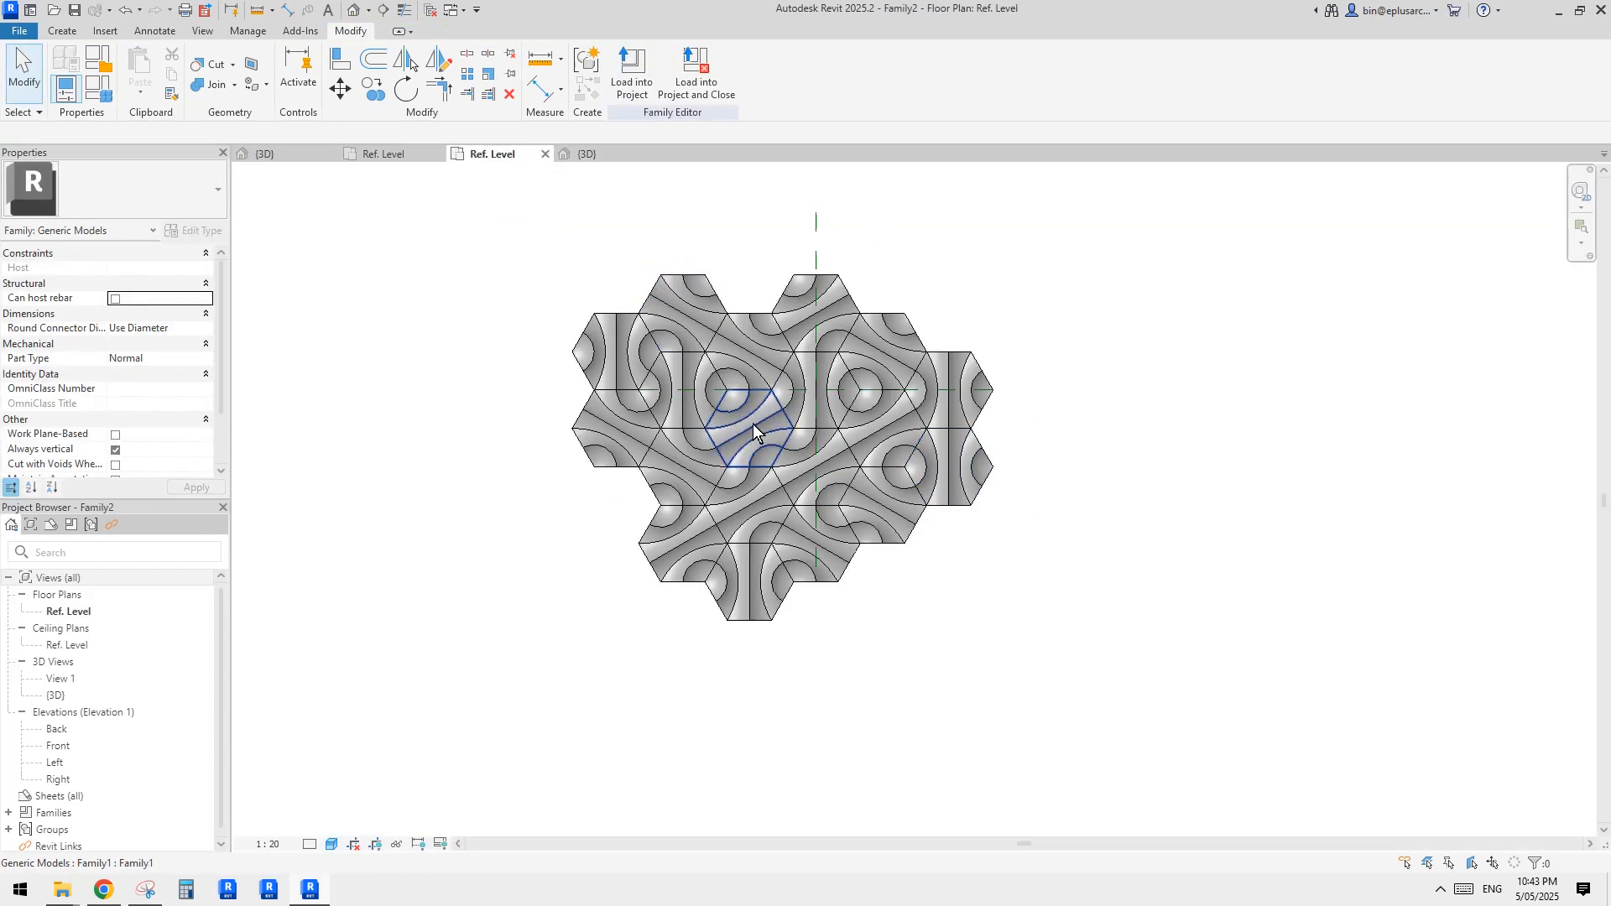
Review the extended Family2 pattern in 3D from several angles, and return to its Ref. Level plan.
scroll(752, 425, "up", 3)
left_click(353, 9)
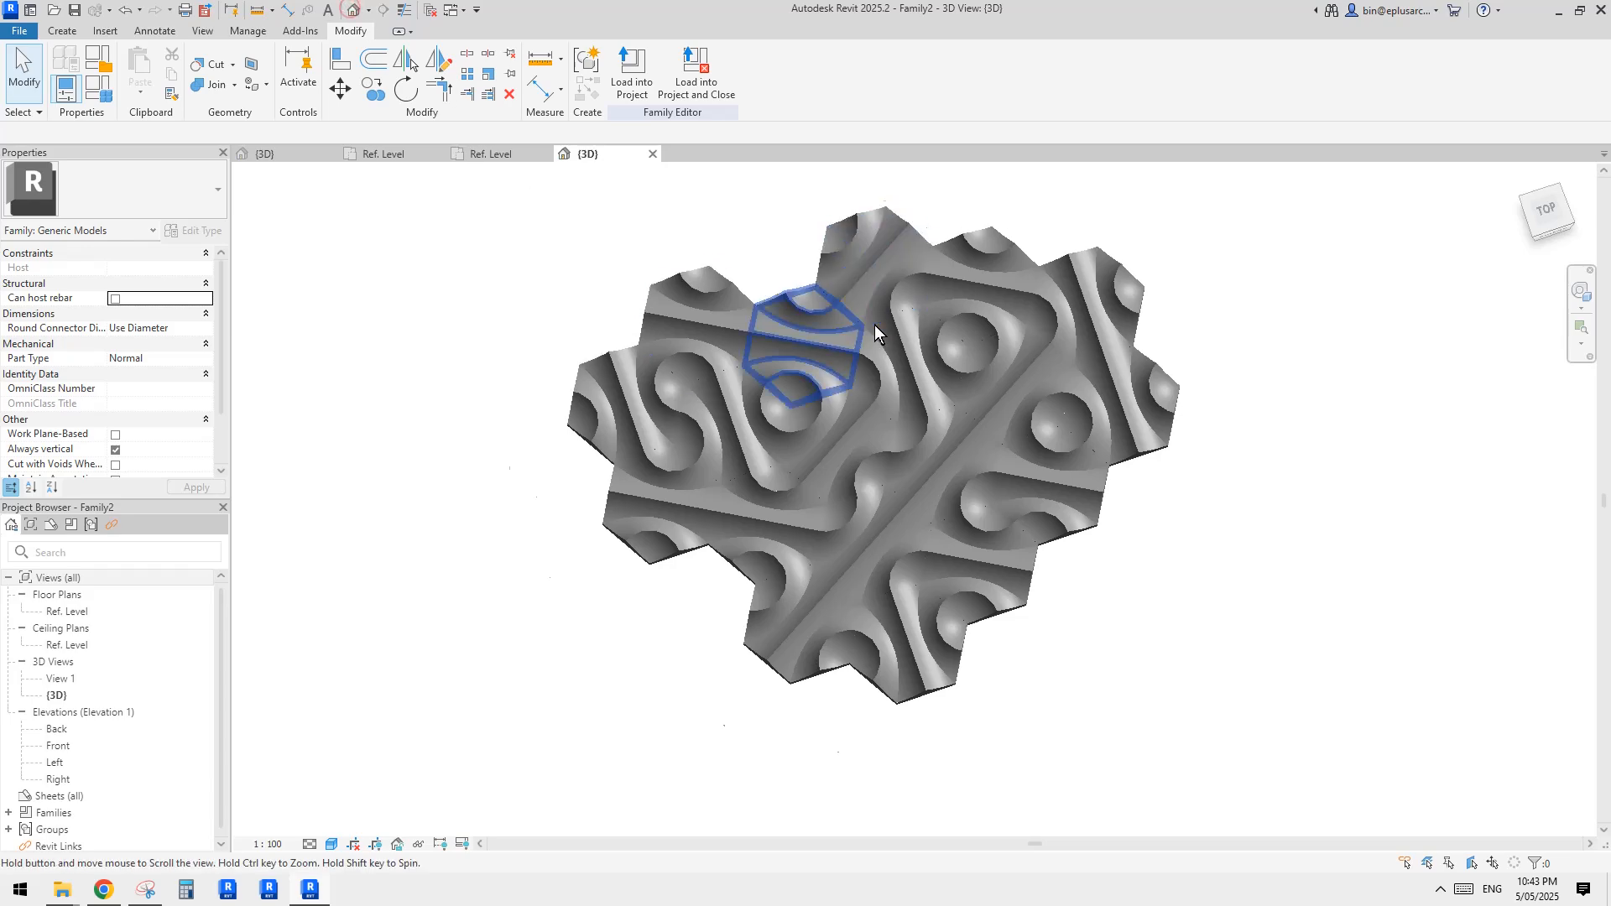
middle_click_drag(874, 325, 969, 547, "shift")
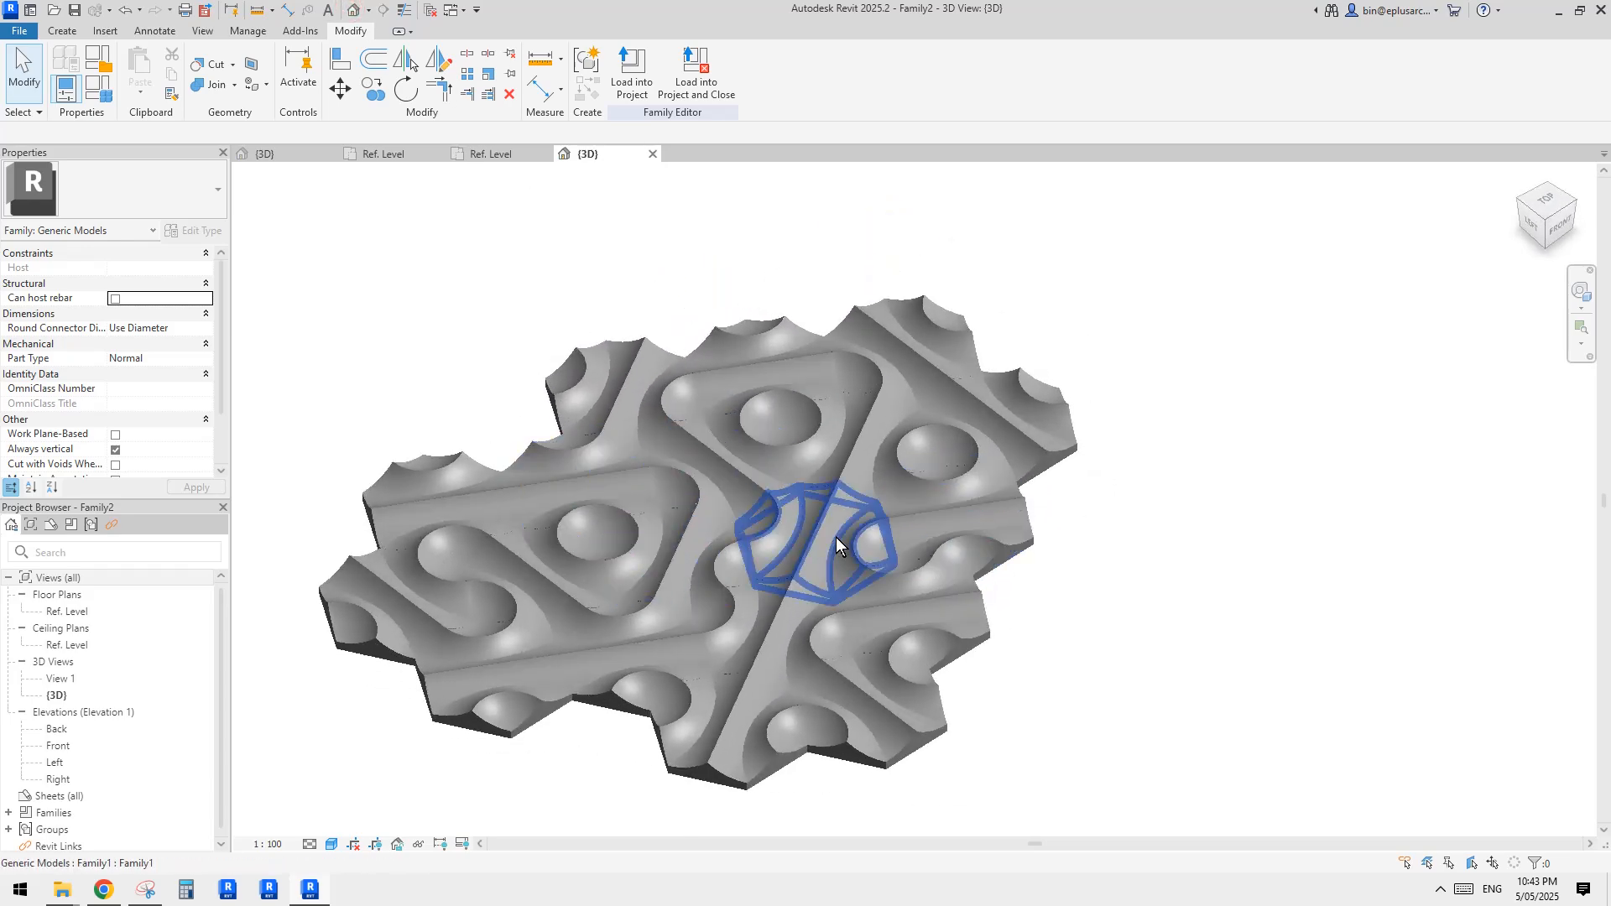
middle_click_drag(836, 537, 717, 494, "shift")
left_click(715, 491)
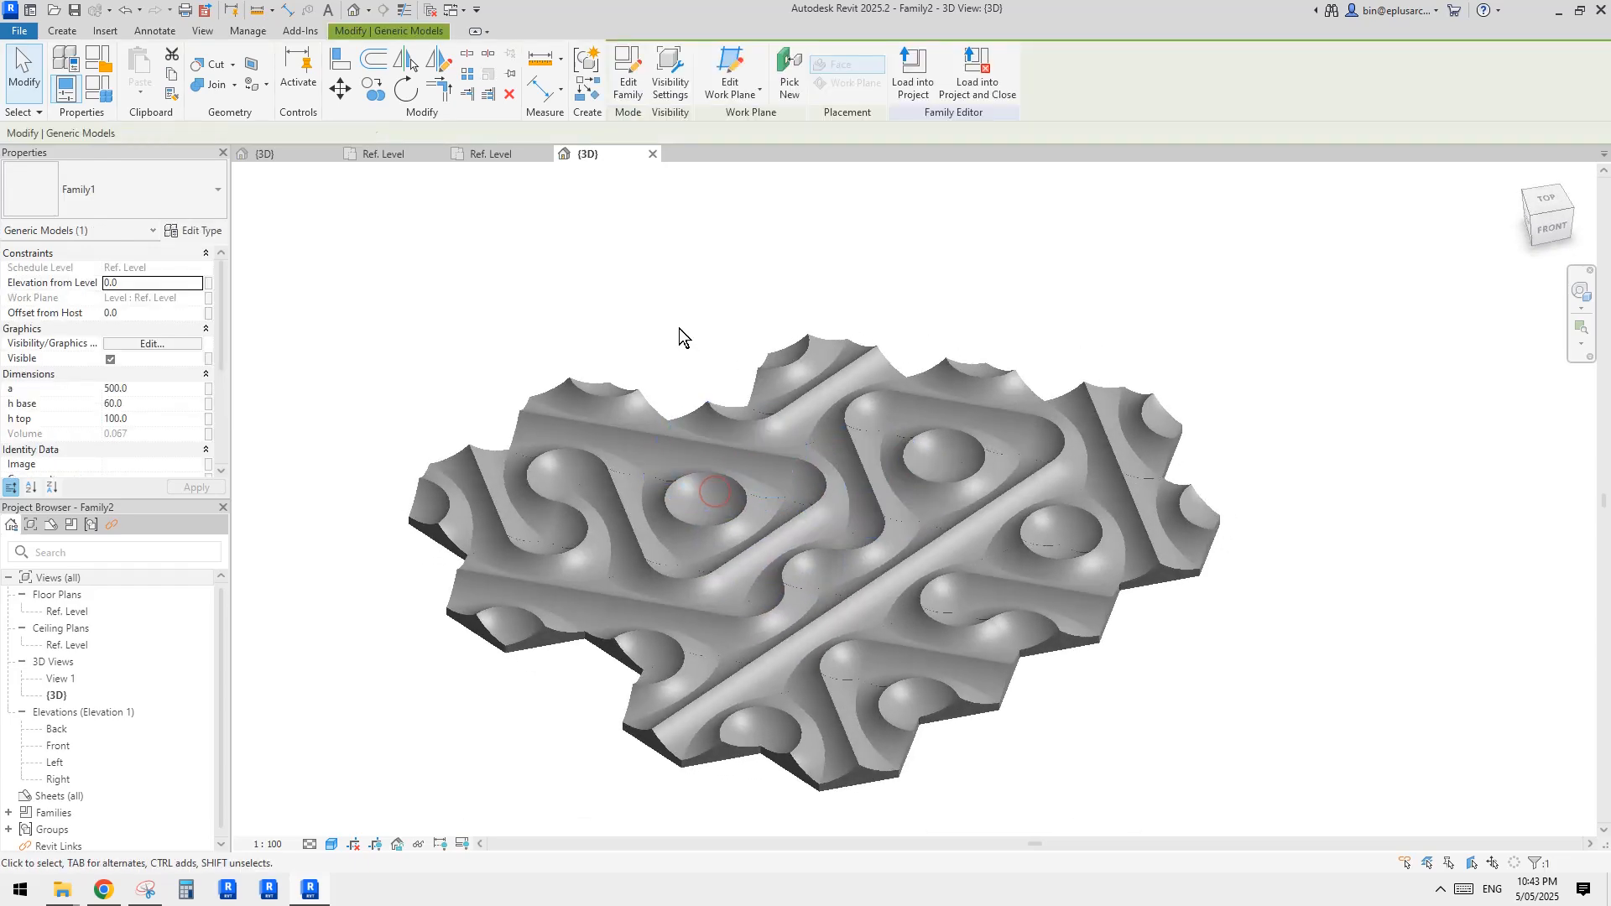
double_click(712, 426)
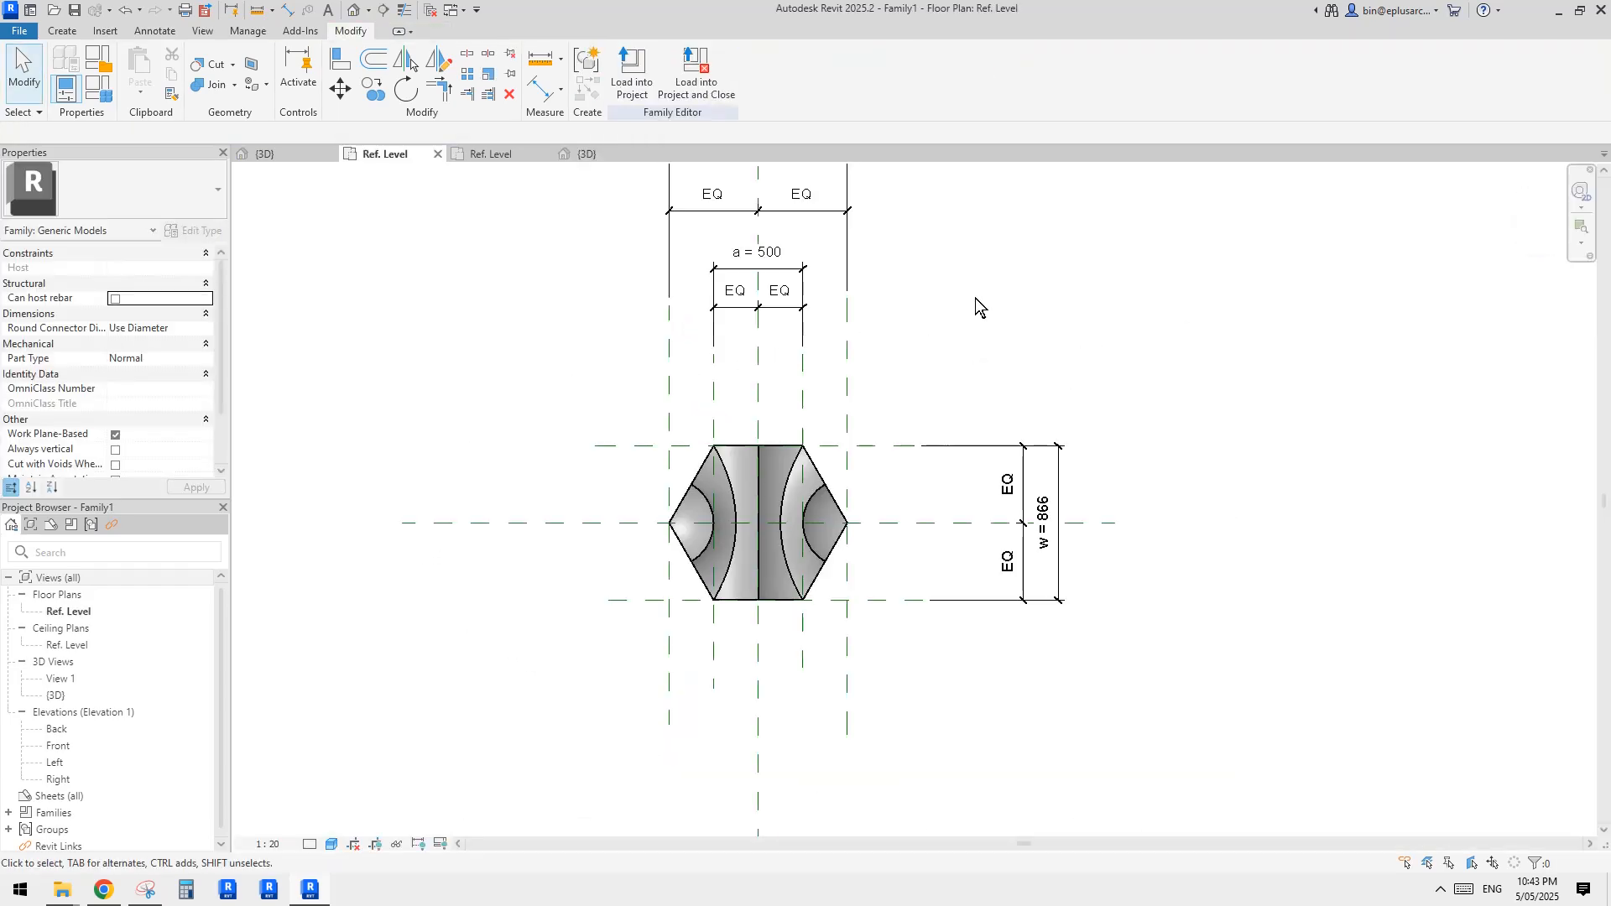
left_click(527, 153)
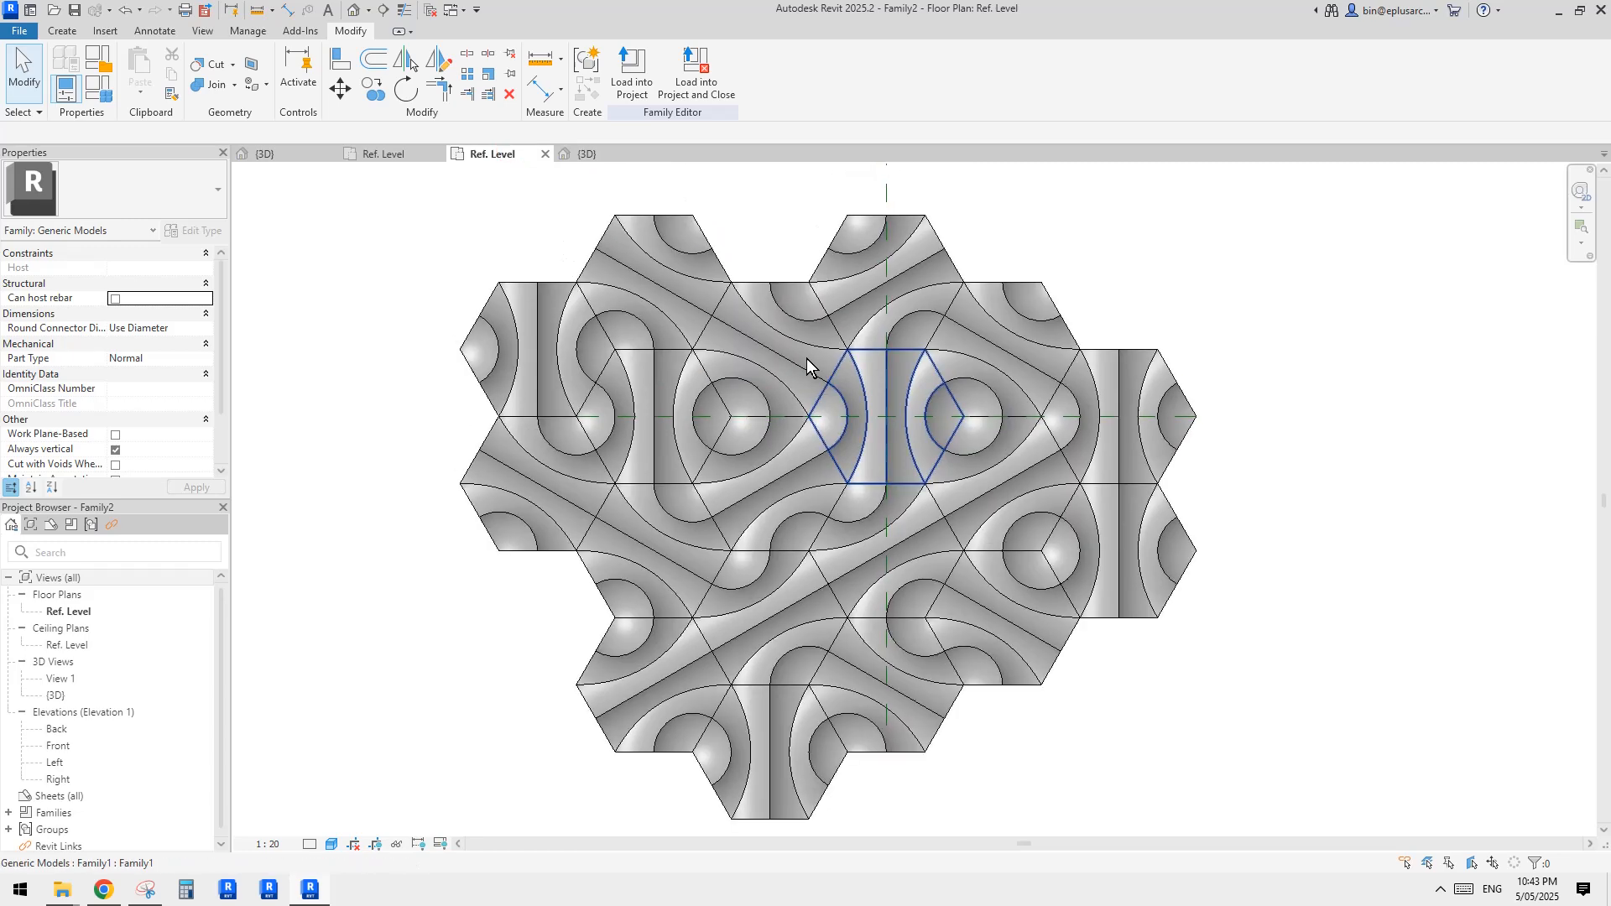
Open Family2's 3D view and examine the hexagon relief from low oblique angles.
left_click(353, 15)
middle_click_drag(965, 420, 883, 278, "shift")
scroll(840, 356, "up", 1)
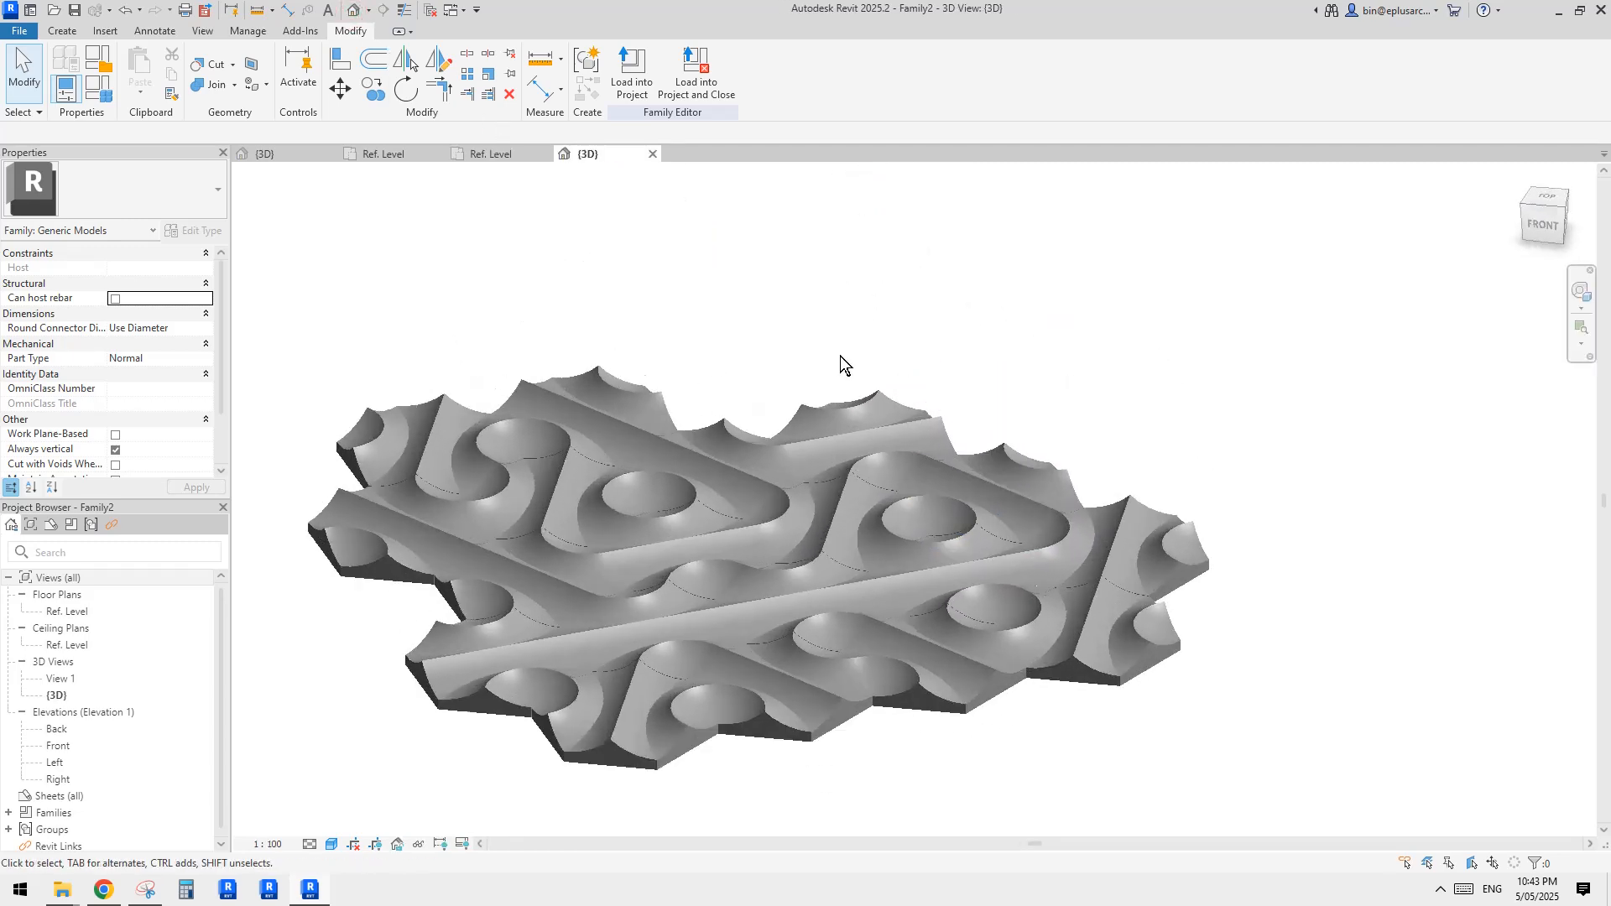
middle_click_drag(843, 364, 897, 342, "shift")
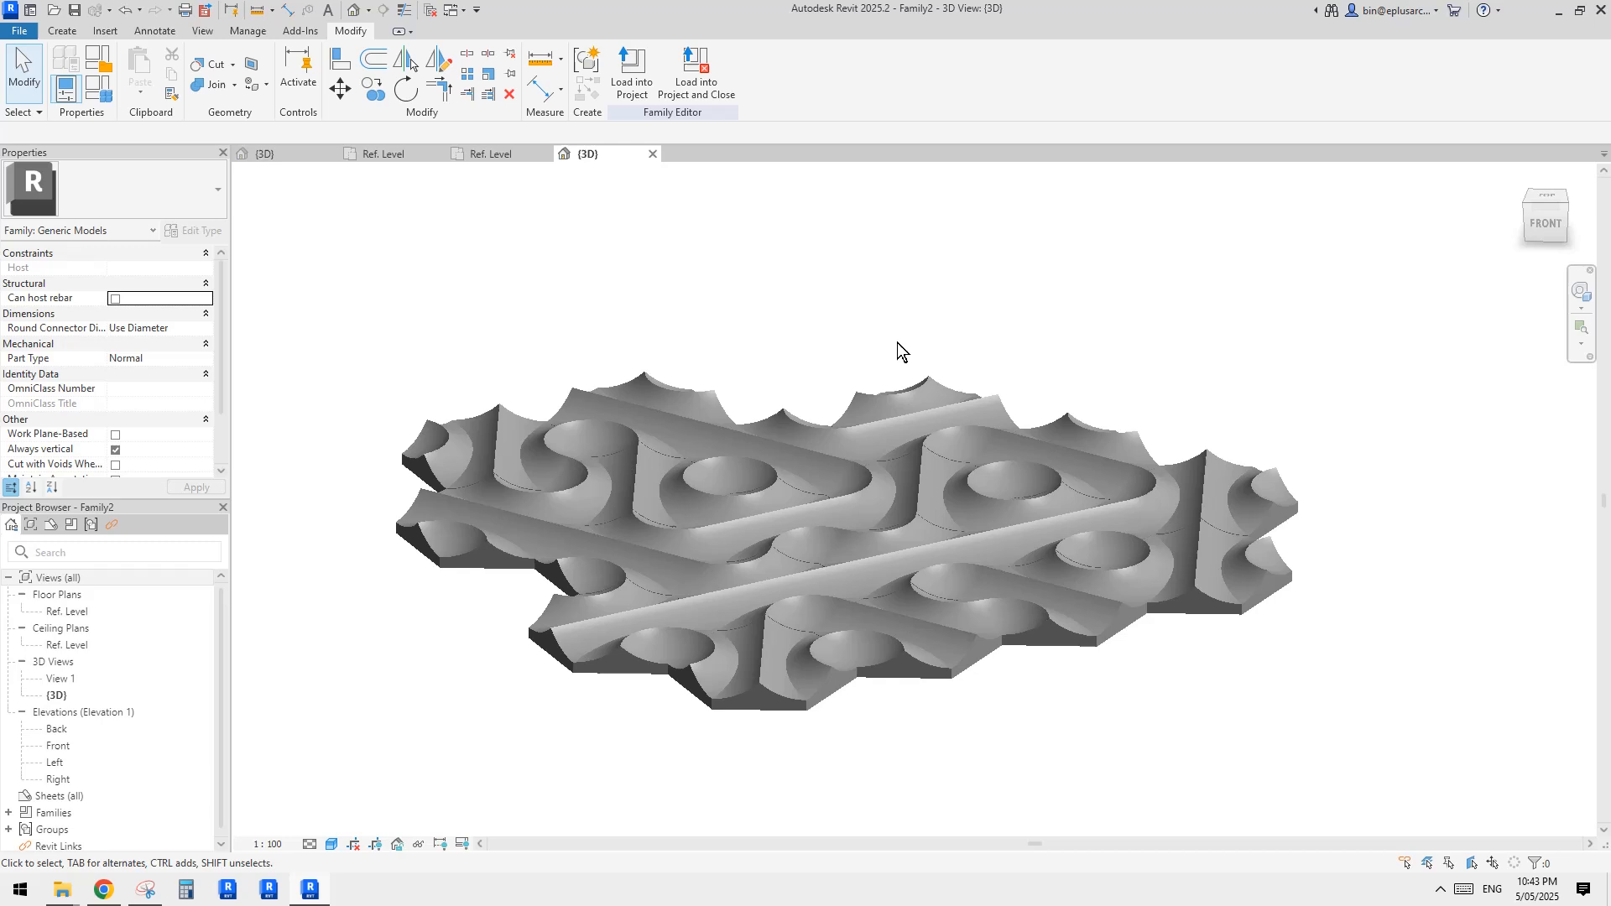
Copy the right-hand hexagon on the pattern's far edge about 3420 mm away into the empty space beyond the pattern.
left_click(877, 395)
middle_click_drag(1010, 353, 990, 377, "shift")
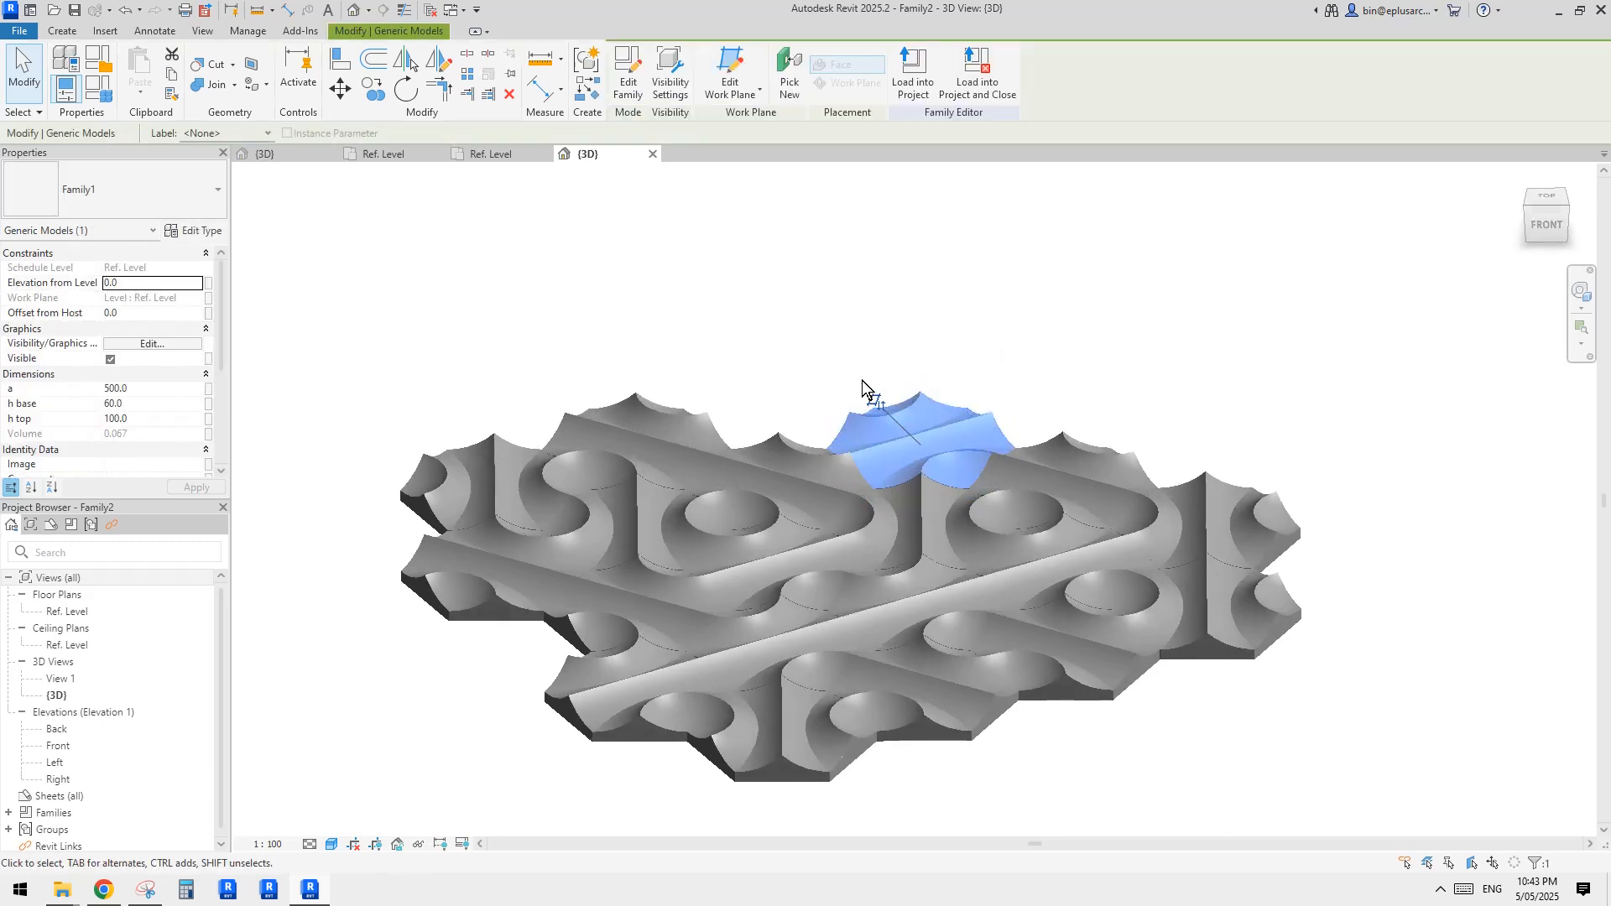
scroll(856, 380, "down", 1)
middle_click_drag(854, 380, 732, 385)
middle_click_drag(834, 388, 836, 433, "shift")
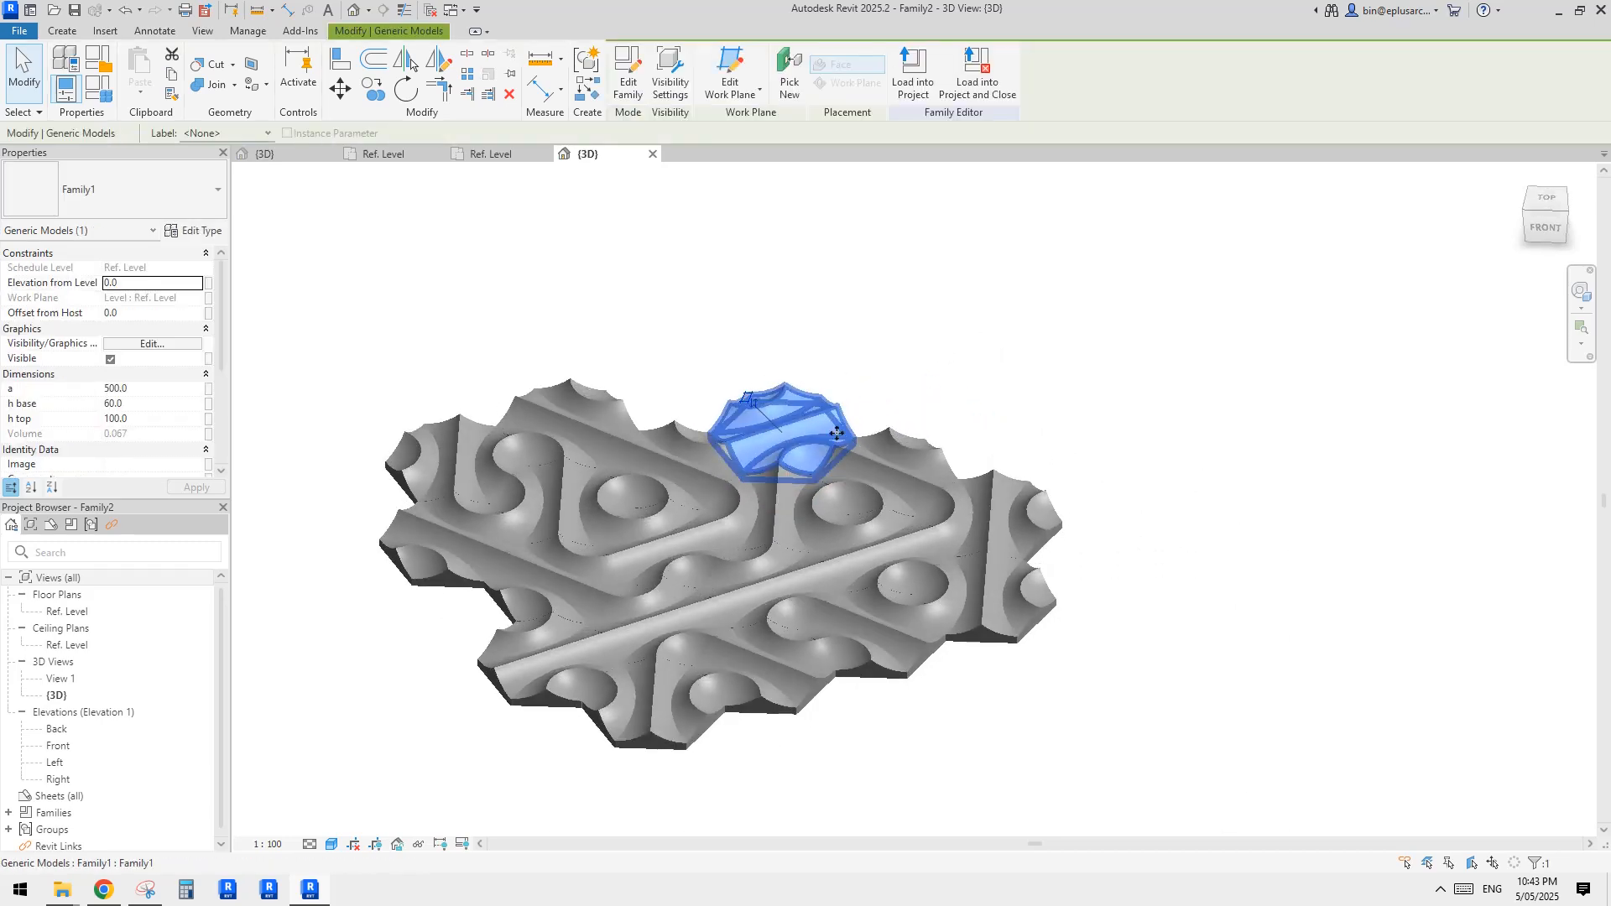
key("c")
key("o")
left_click(802, 425)
middle_click_drag(947, 377, 815, 408)
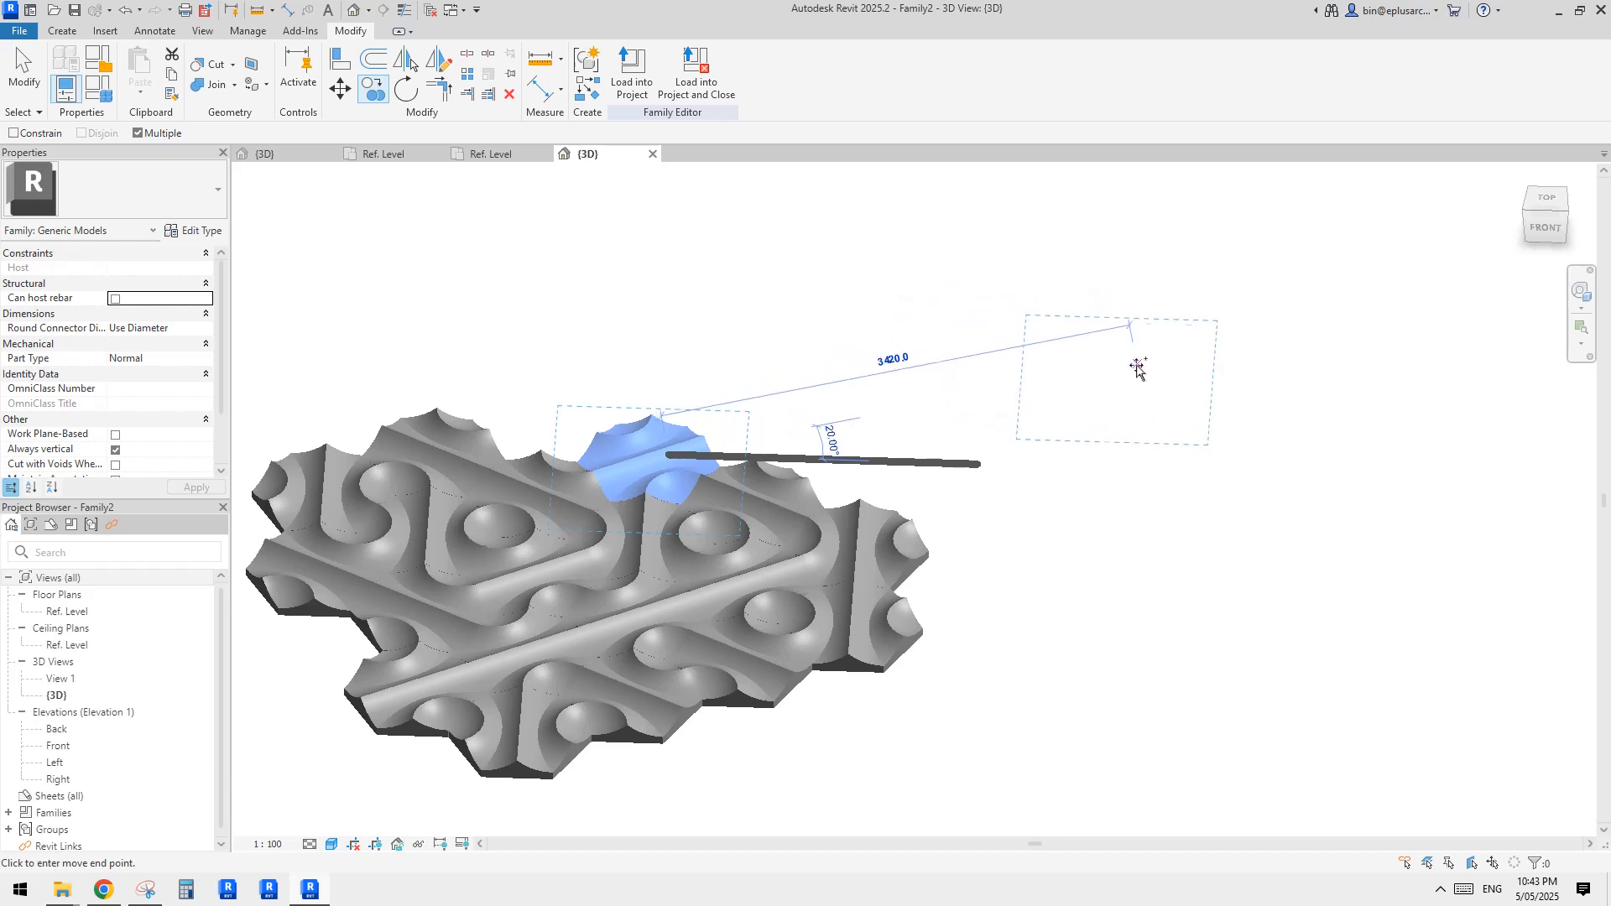
left_click(1137, 369)
key("Escape")
Set the separate hexagon copy's a parameter to 900.
scroll(1016, 414, "up", 3)
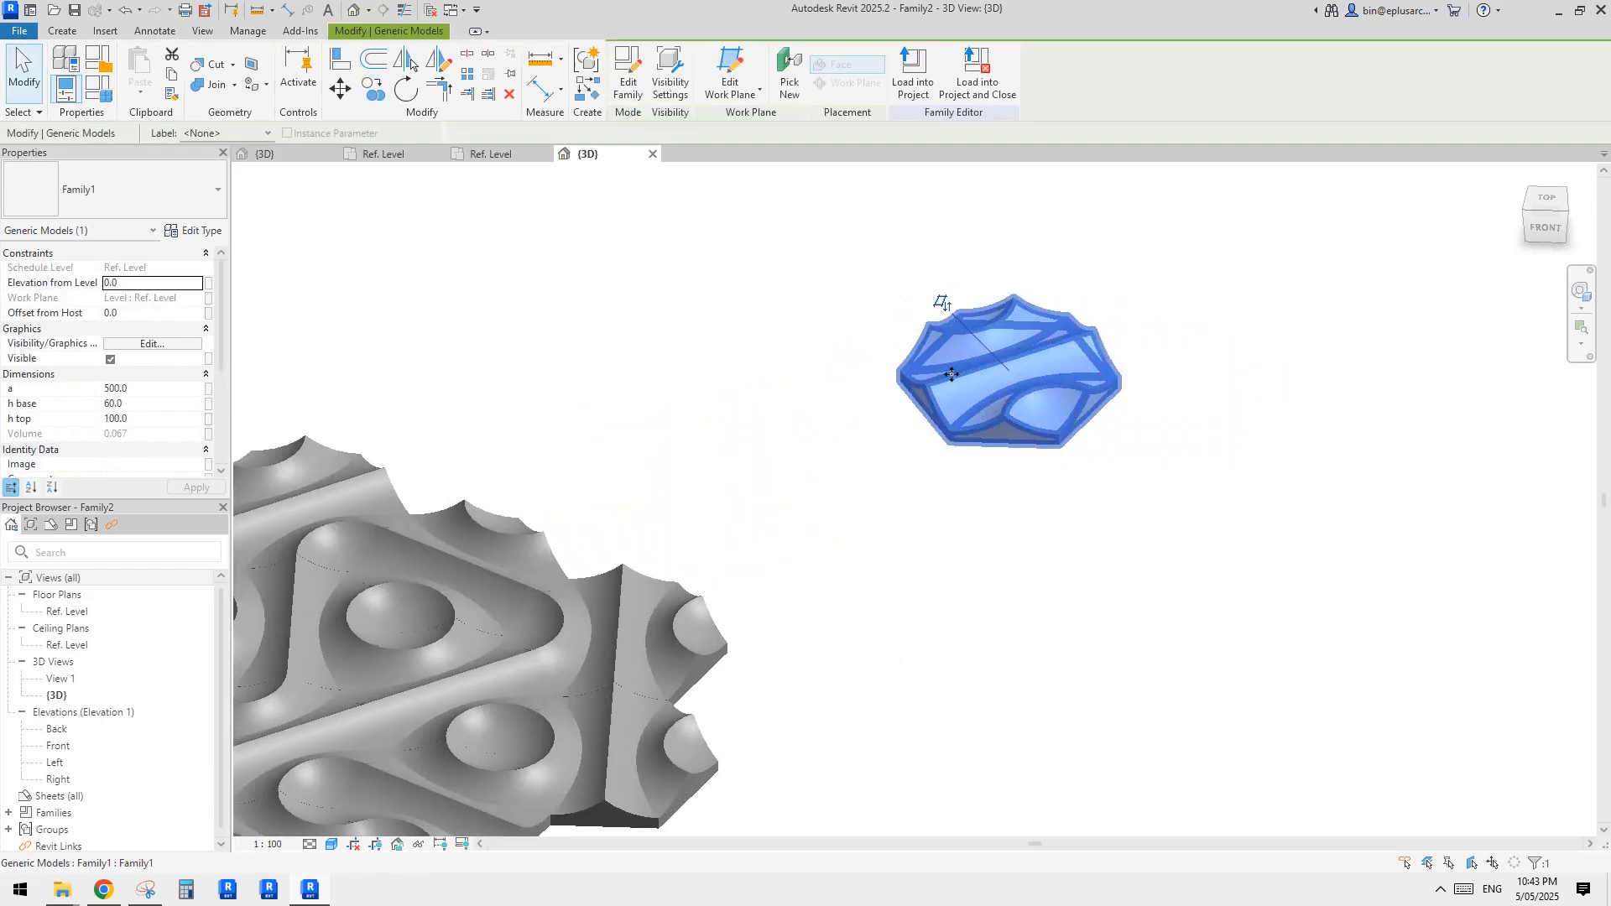
middle_click_drag(951, 374, 950, 409)
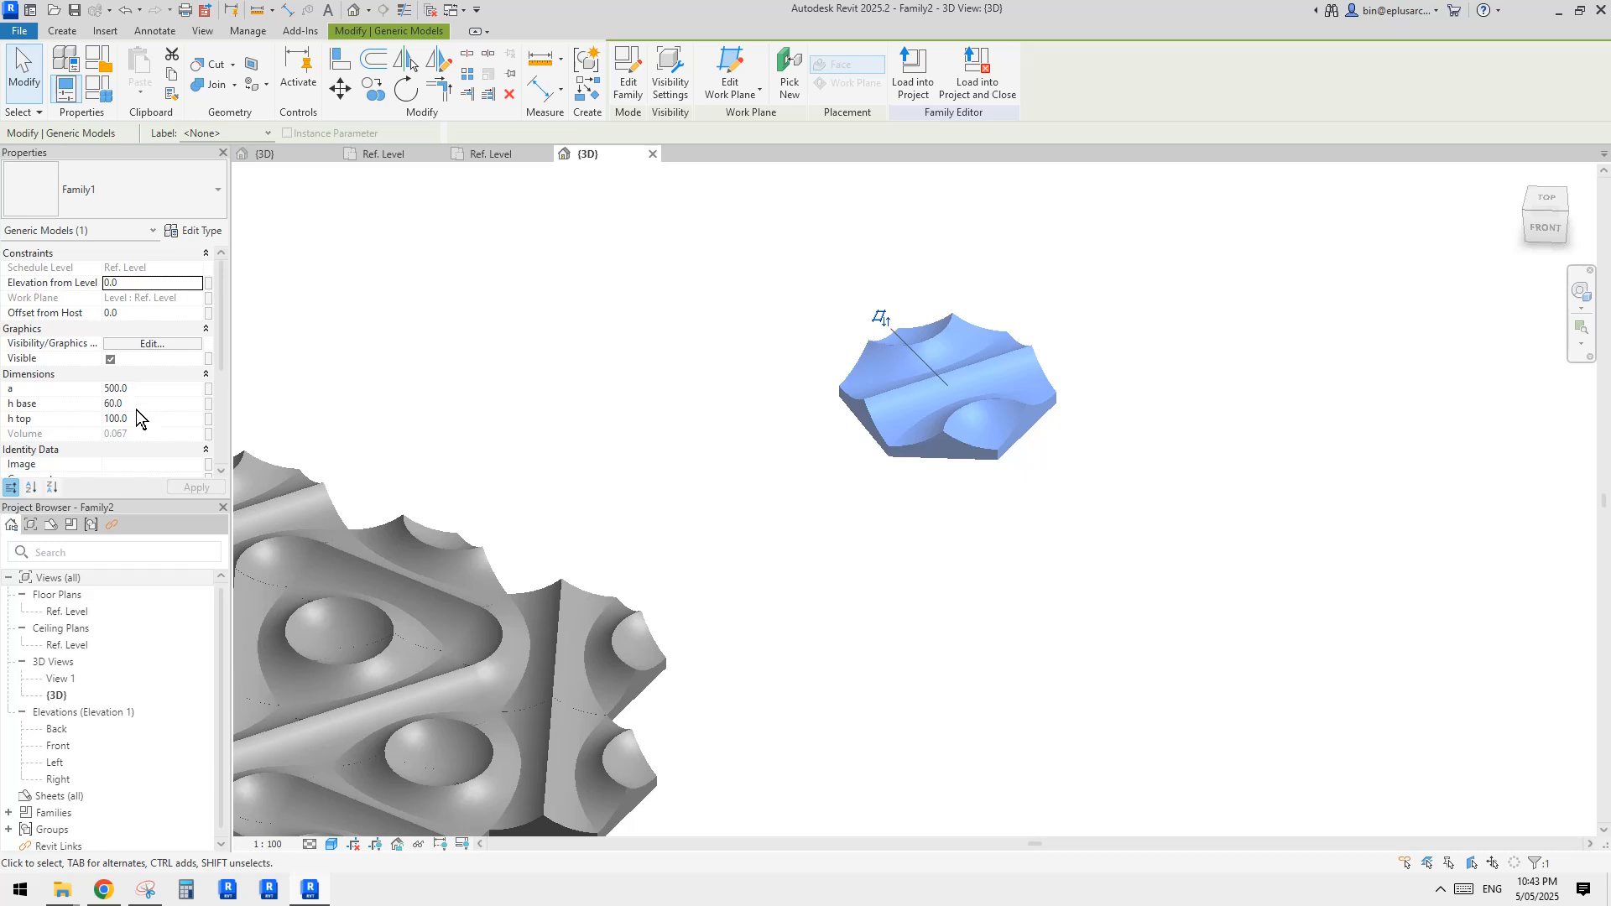
middle_click_drag(332, 349, 338, 346)
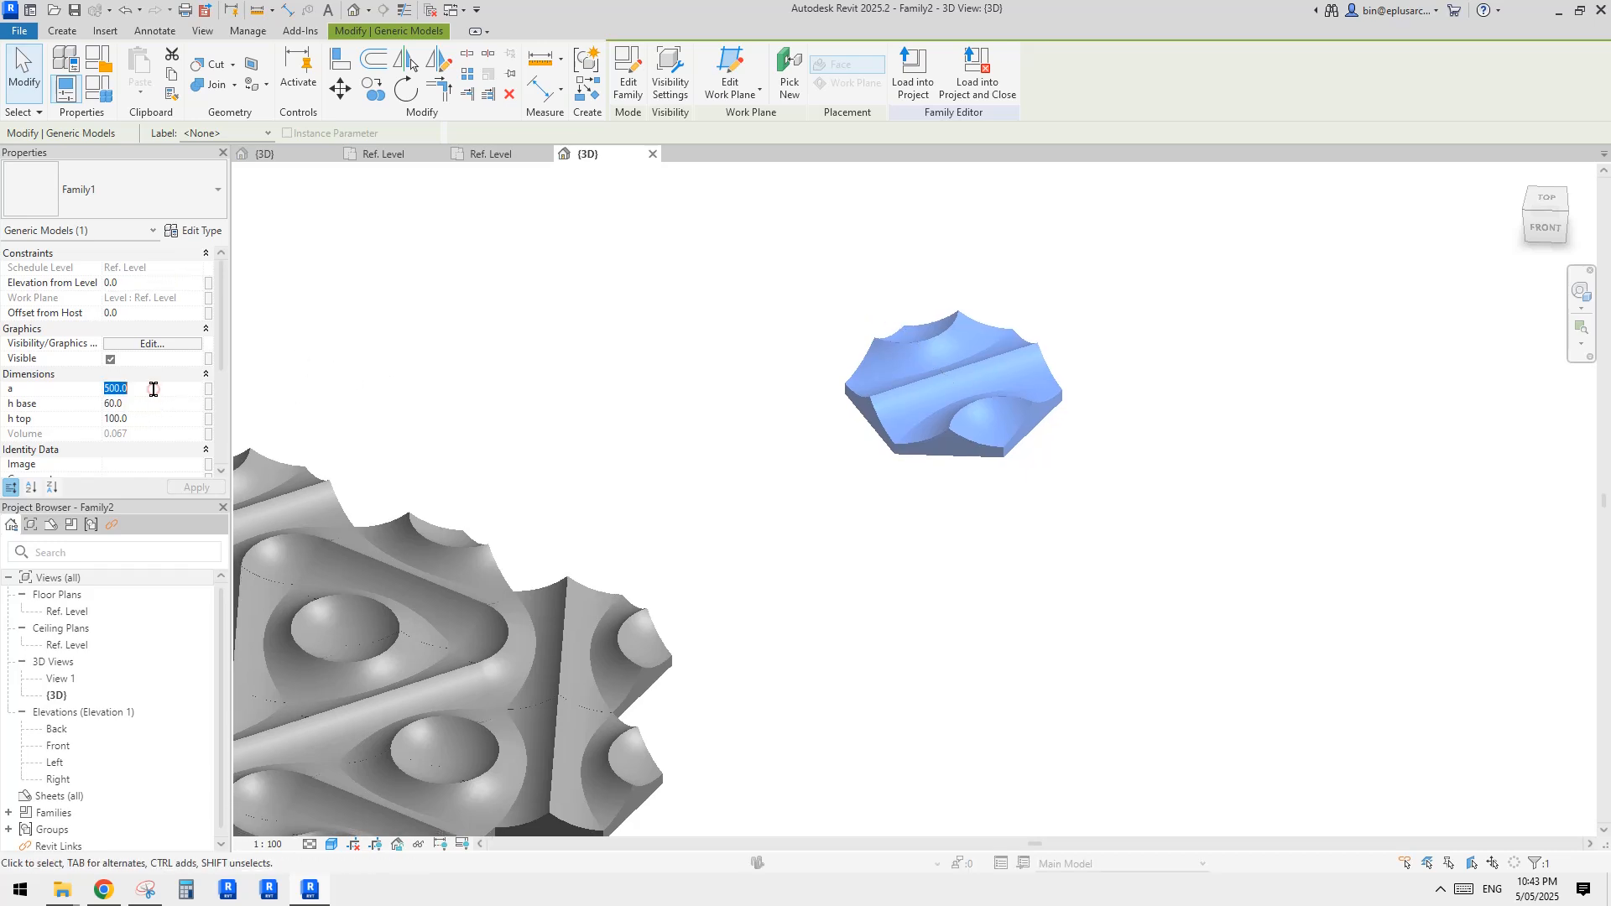
key("Return")
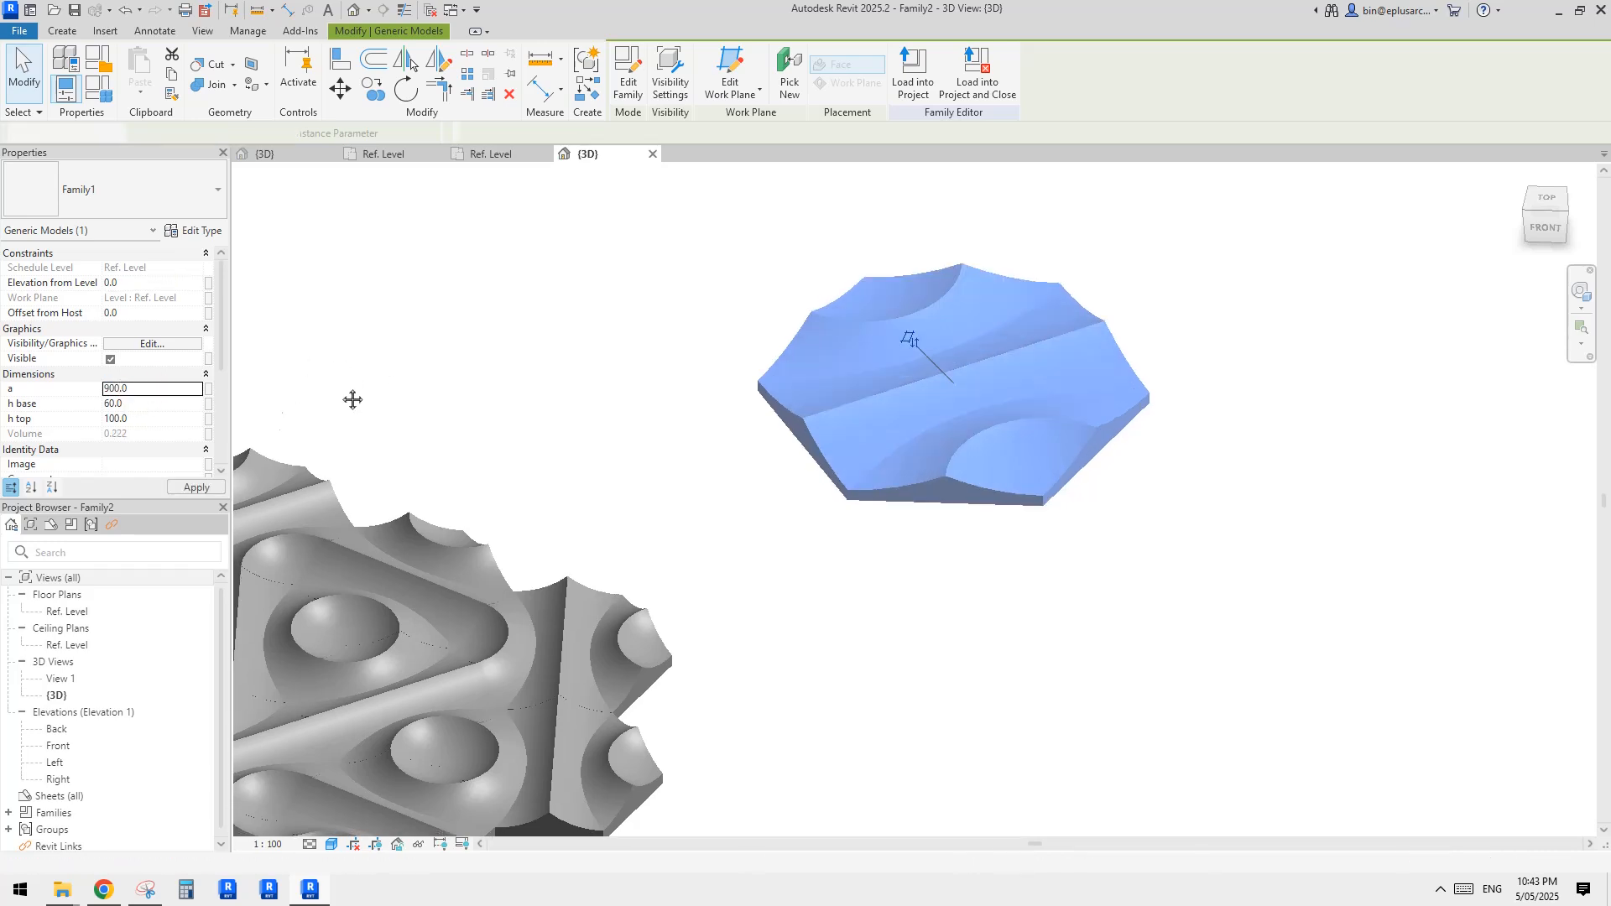
scroll(849, 460, "down", 1)
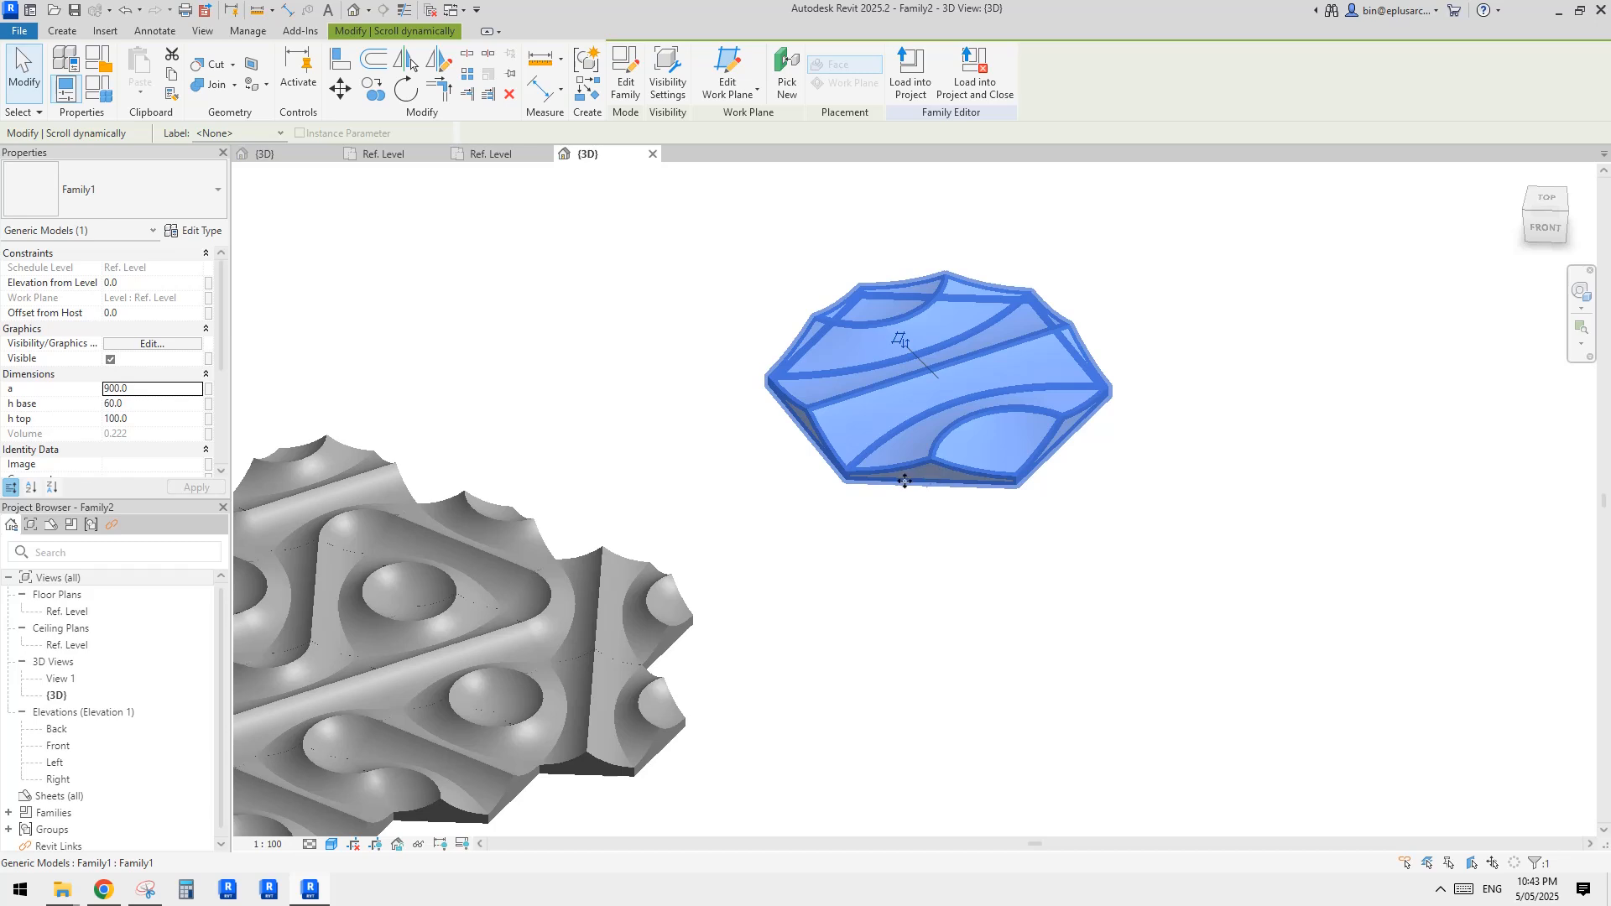
Set the separate hexagon's h base to 100 and increase its h top to deepen the relief.
middle_click_drag(836, 469, 906, 463)
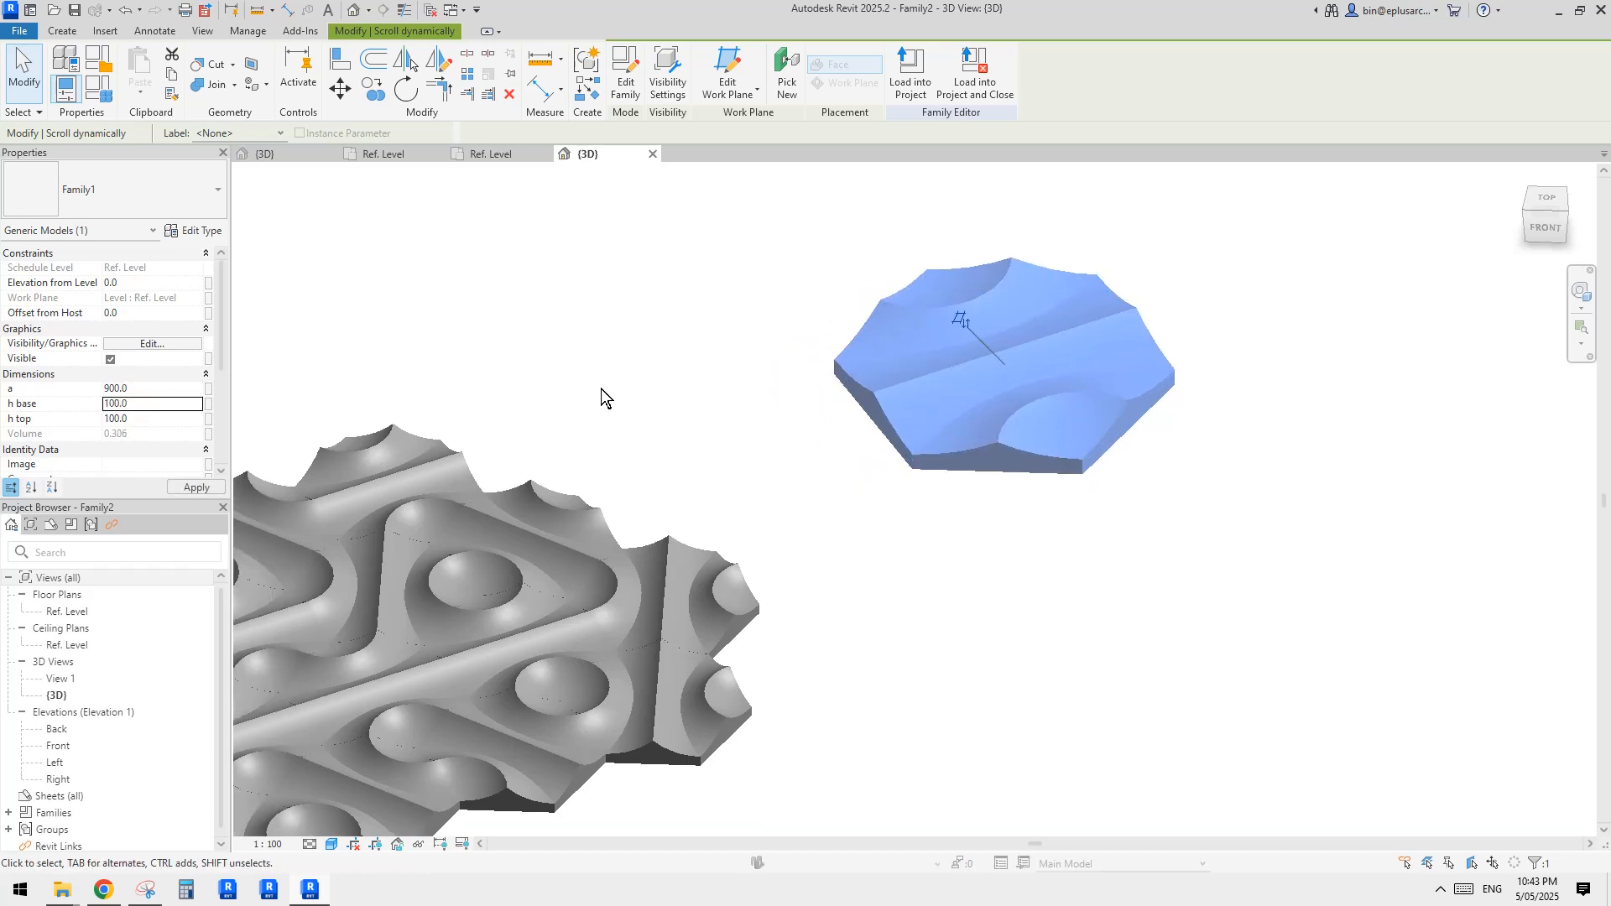
left_click(956, 473)
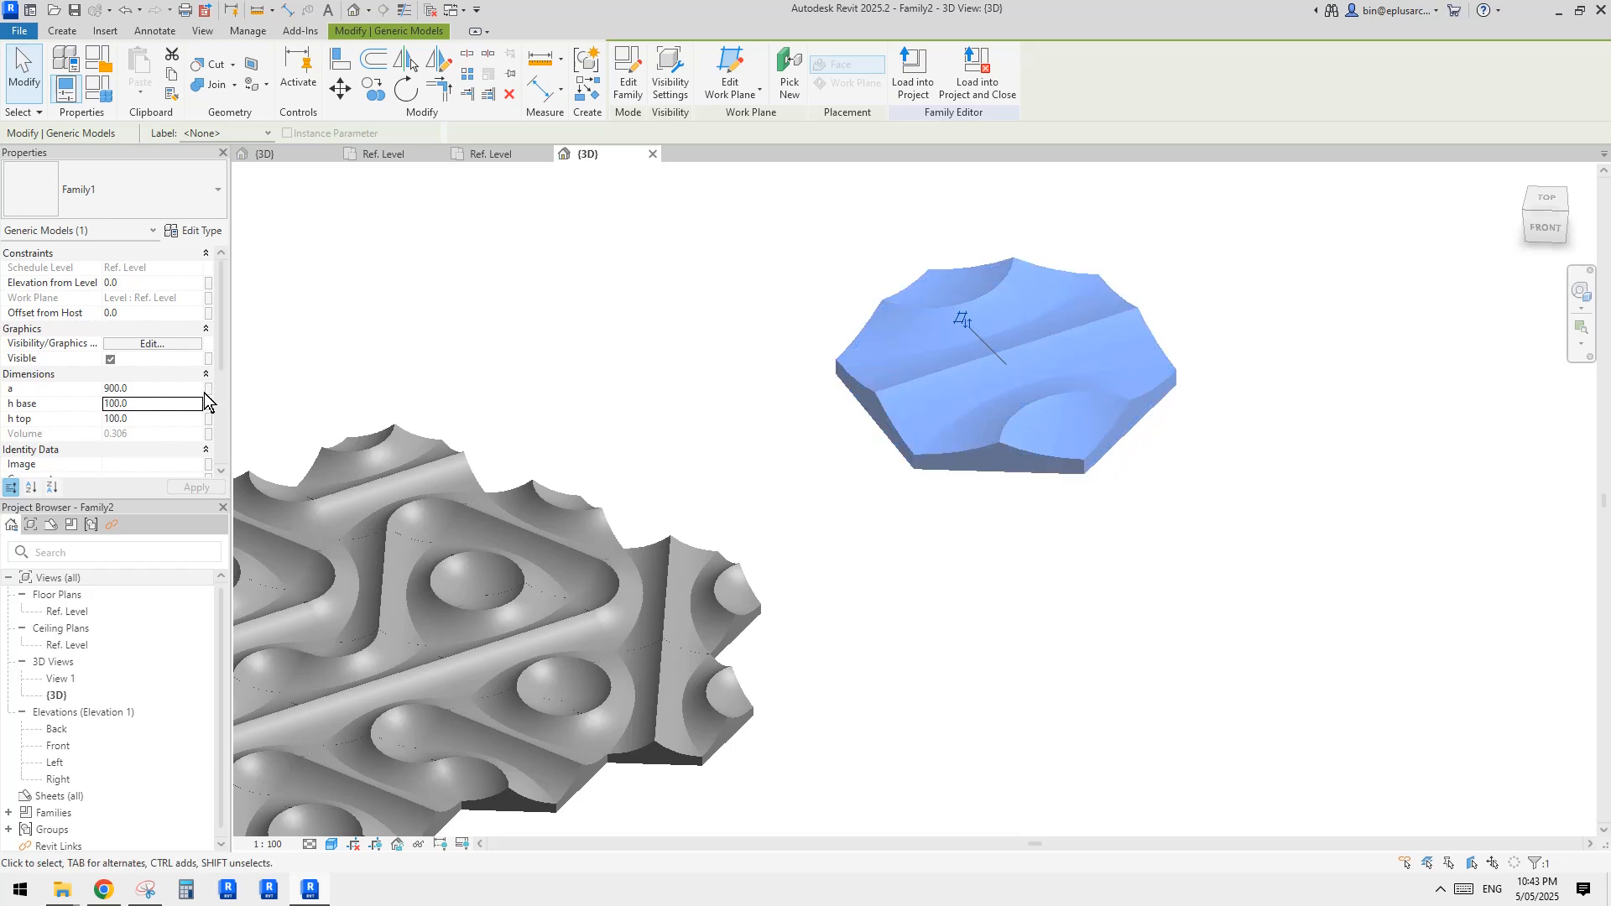
type("15")
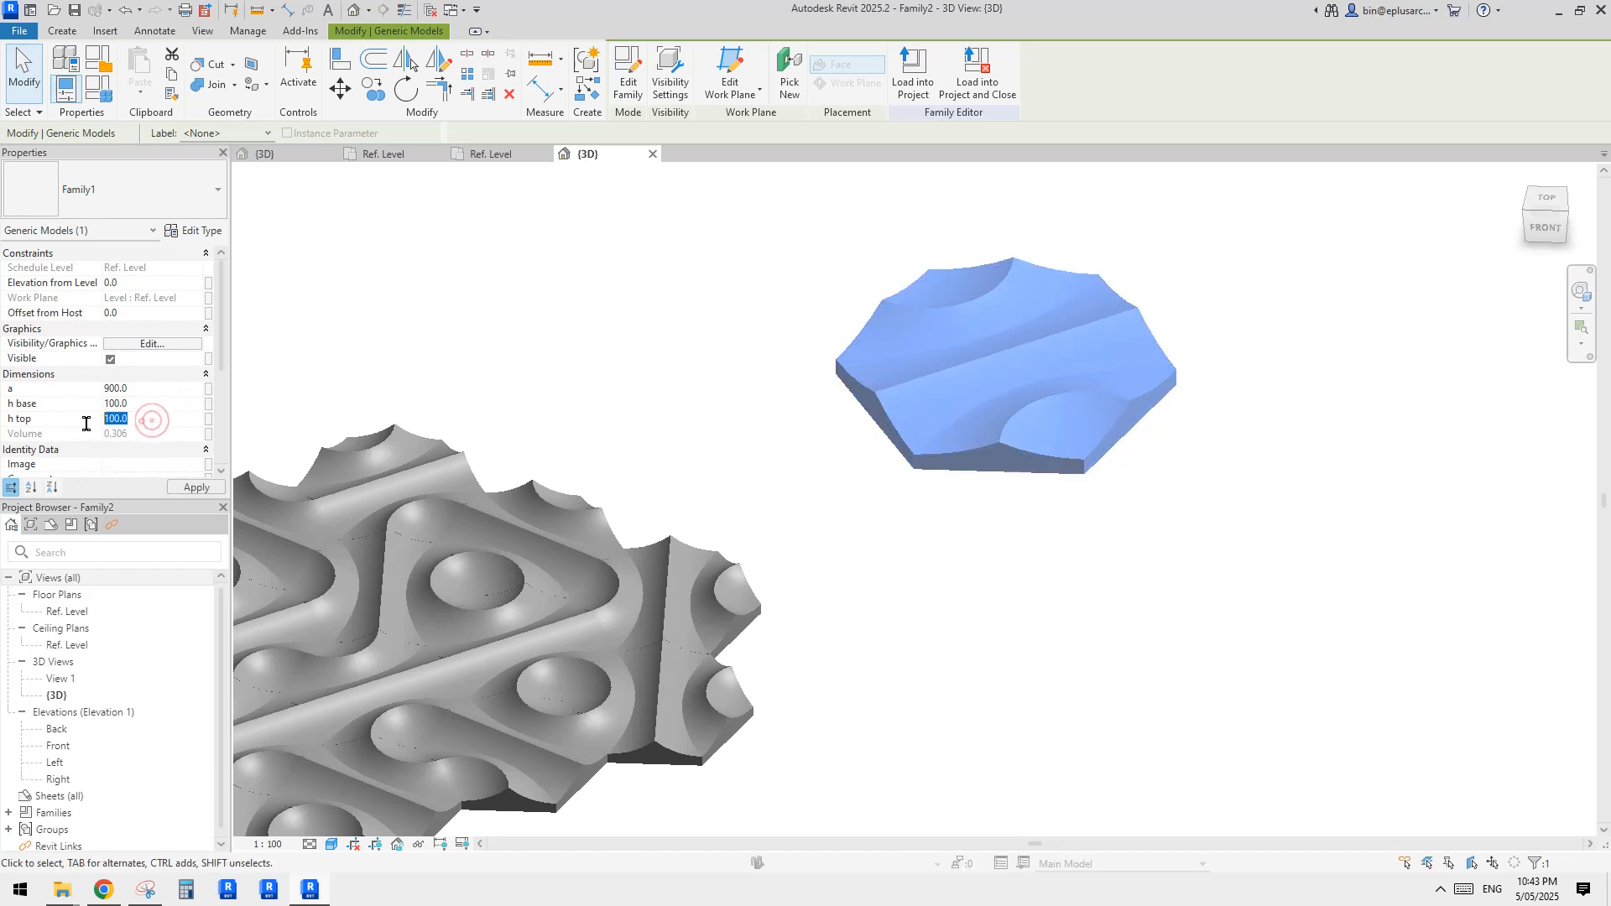
type("50")
key("Escape")
scroll(1012, 389, "down", 1)
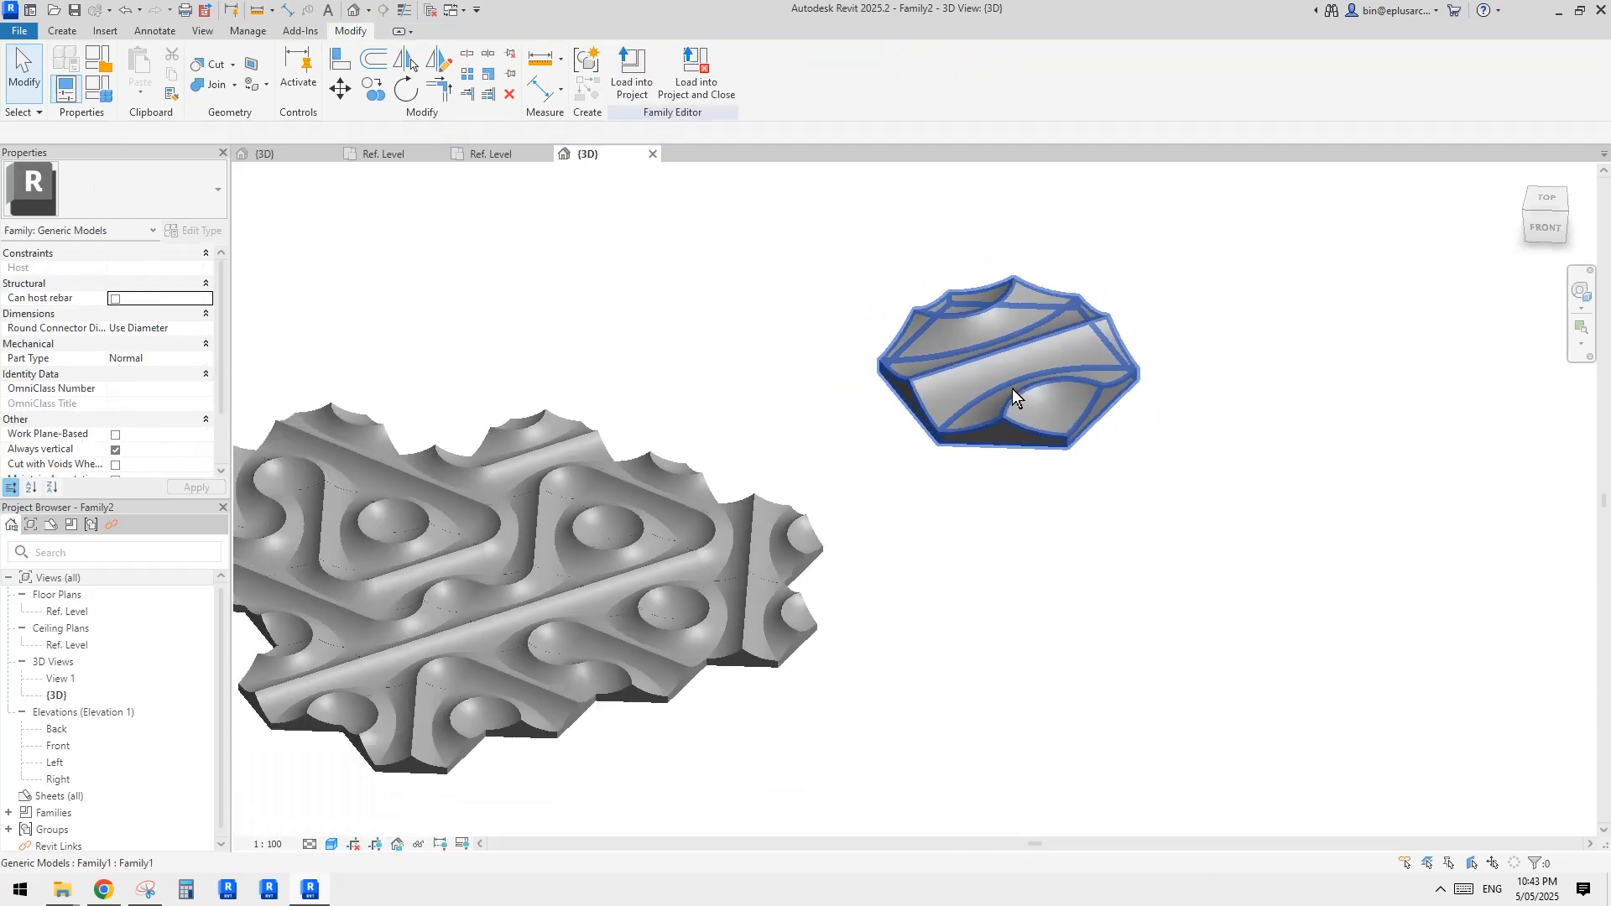
middle_click_drag(1012, 389, 940, 422, "shift")
scroll(847, 398, "up", 1)
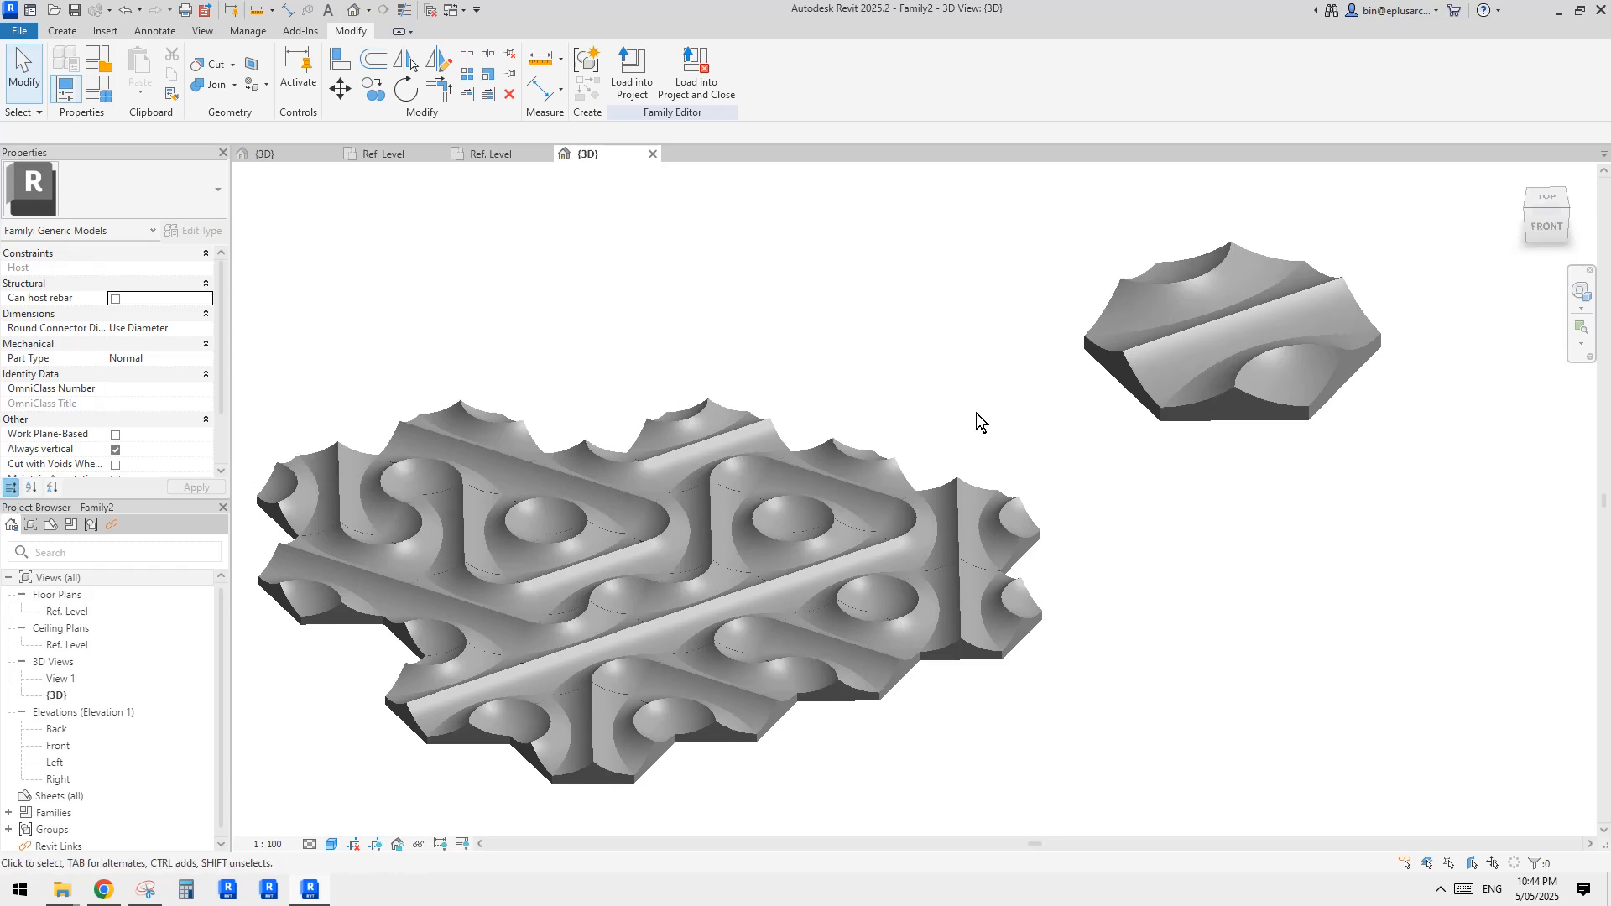